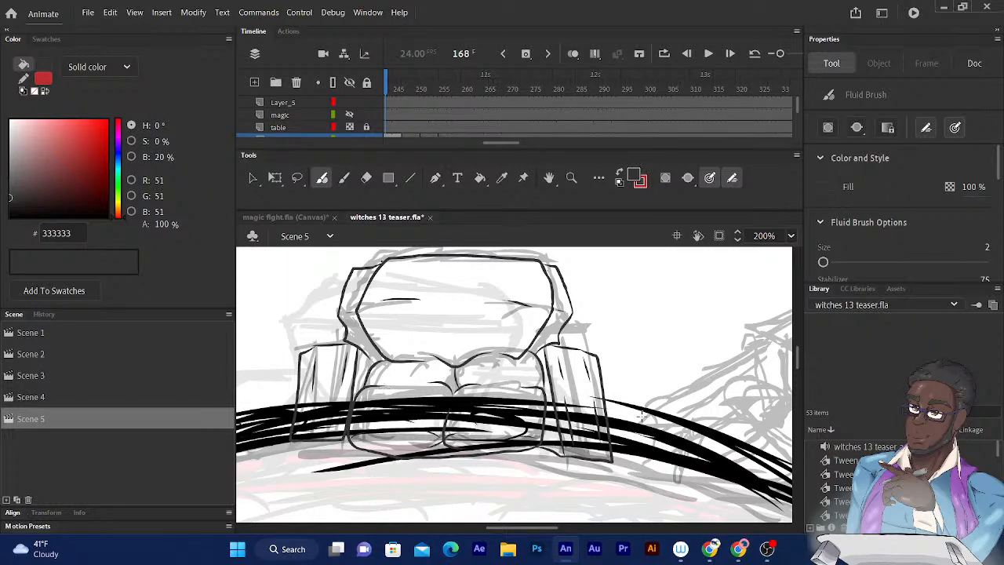
- Ink the backrest outline of the angled armchair beside the front-facing one, following the grey sketch with the Fluid Brush
{"action": "scroll", "coordinate": [799, 106], "scroll_direction": "down", "scroll_amount": 2}
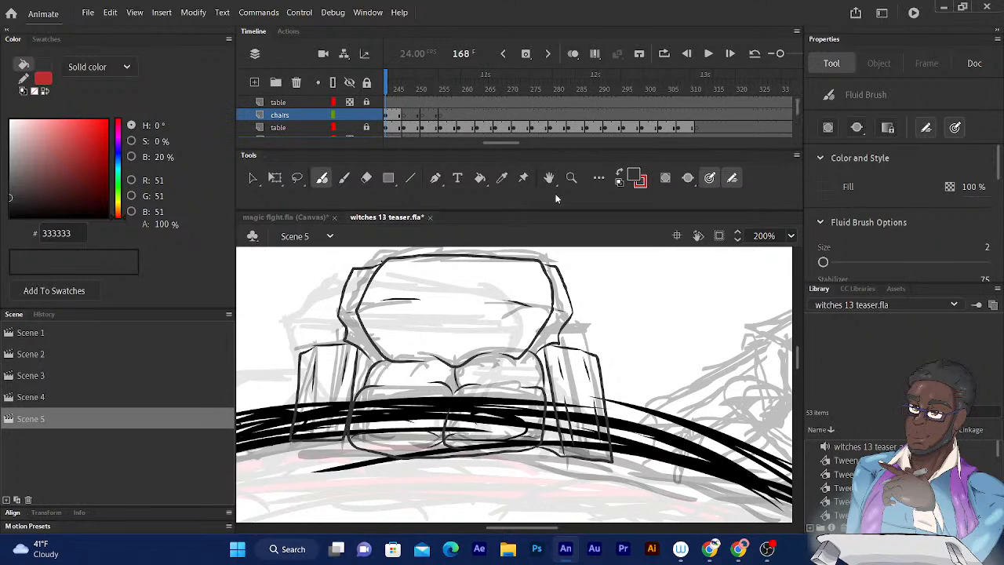
{"action": "scroll", "coordinate": [517, 289], "scroll_direction": "up", "scroll_amount": 3}
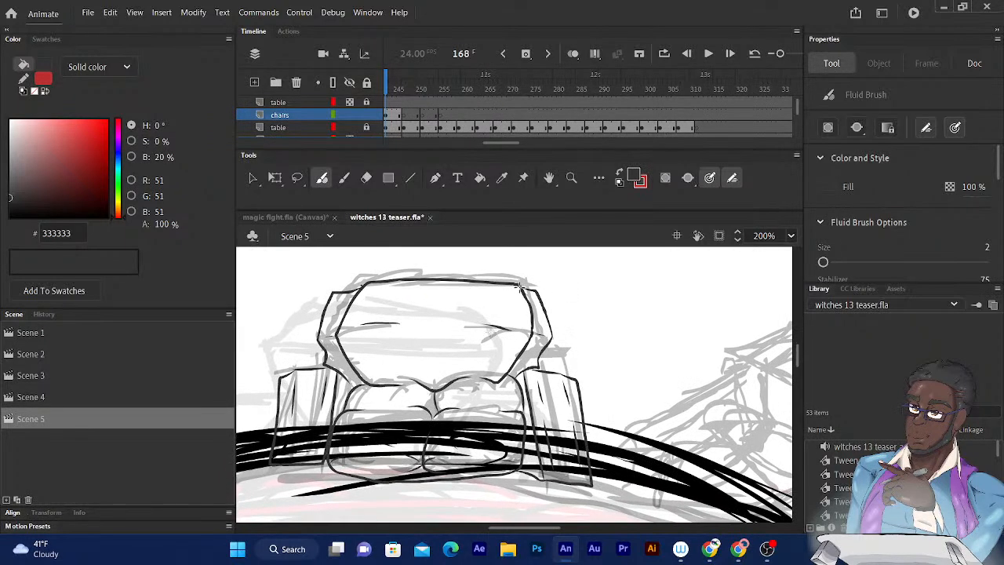
{"action": "left_click_drag", "start_coordinate": [520, 286], "coordinate": [525, 293]}
{"action": "mouse_move", "coordinate": [577, 274]}
{"action": "left_mouse_down"}
{"action": "mouse_move", "coordinate": [551, 209]}
{"action": "mouse_move", "coordinate": [534, 202]}
{"action": "mouse_move", "coordinate": [586, 277]}
{"action": "mouse_move", "coordinate": [558, 247]}
{"action": "mouse_move", "coordinate": [567, 285]}
{"action": "mouse_move", "coordinate": [507, 314]}
{"action": "mouse_move", "coordinate": [519, 316]}
{"action": "left_mouse_up"}
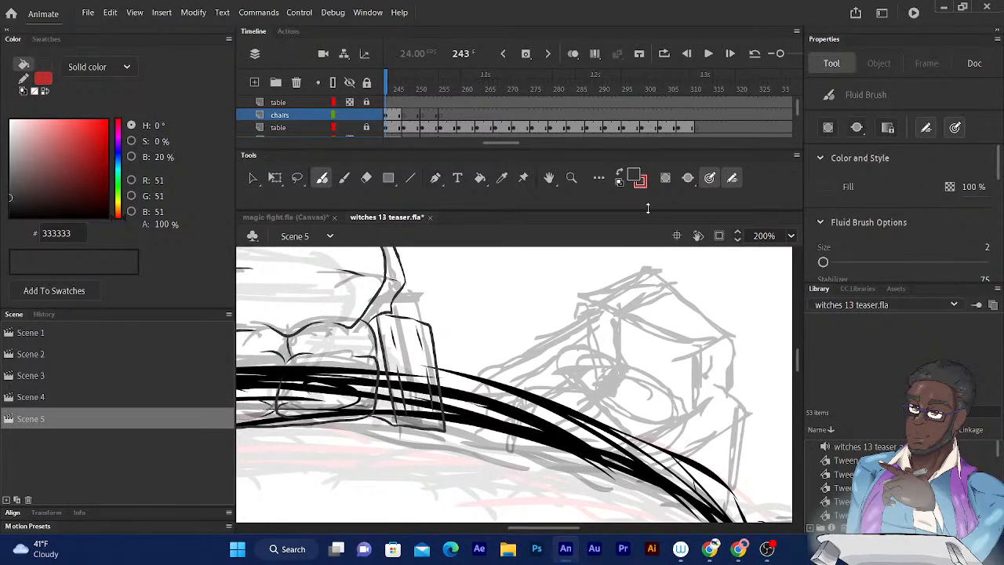
{"action": "mouse_move", "coordinate": [622, 269]}
{"action": "left_mouse_down"}
{"action": "mouse_move", "coordinate": [599, 262]}
{"action": "mouse_move", "coordinate": [609, 260]}
{"action": "mouse_move", "coordinate": [622, 279]}
{"action": "mouse_move", "coordinate": [633, 269]}
{"action": "mouse_move", "coordinate": [577, 292]}
{"action": "mouse_move", "coordinate": [567, 315]}
{"action": "mouse_move", "coordinate": [582, 362]}
{"action": "mouse_move", "coordinate": [648, 401]}
{"action": "left_mouse_up"}
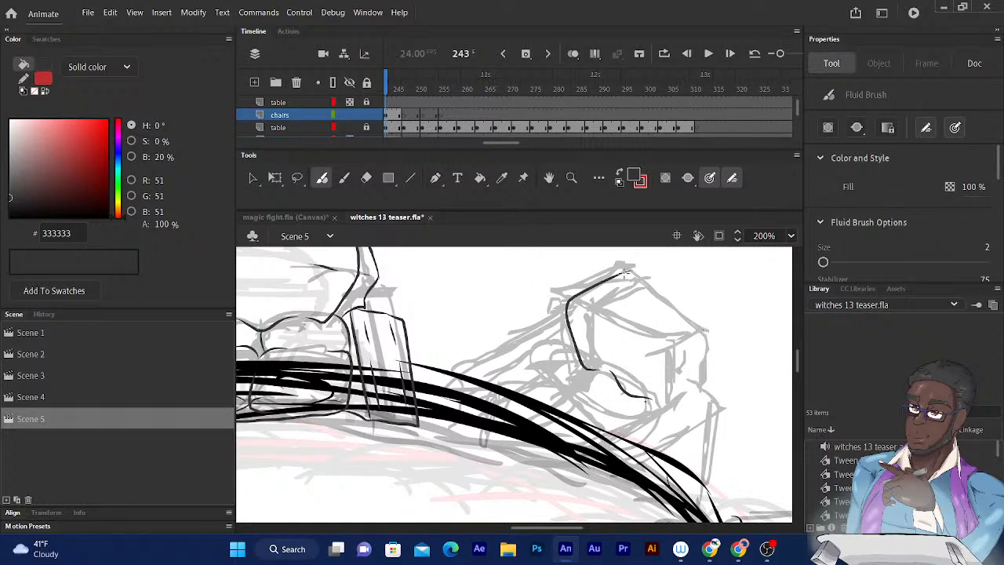
{"action": "mouse_move", "coordinate": [616, 274]}
{"action": "left_mouse_down"}
{"action": "mouse_move", "coordinate": [660, 287]}
{"action": "mouse_move", "coordinate": [701, 324]}
{"action": "mouse_move", "coordinate": [707, 336]}
{"action": "mouse_move", "coordinate": [666, 347]}
{"action": "mouse_move", "coordinate": [673, 358]}
{"action": "mouse_move", "coordinate": [699, 362]}
{"action": "mouse_move", "coordinate": [713, 346]}
{"action": "left_mouse_up"}
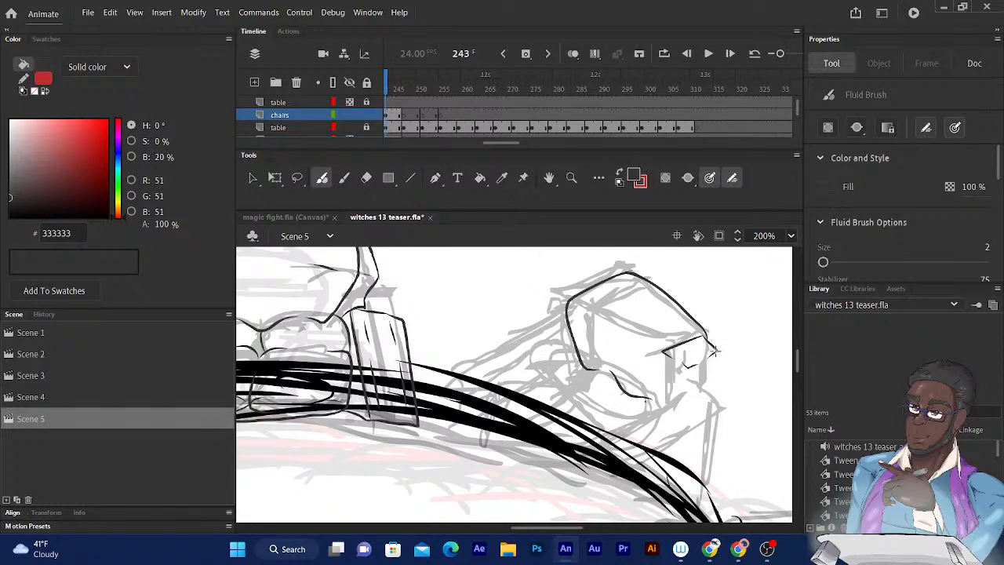
- Ink the angled armchair's near armrest, drawing its upright back section, long rear edge and sloping armrest surface
{"action": "left_click_drag", "start_coordinate": [713, 353], "coordinate": [700, 502]}
{"action": "mouse_move", "coordinate": [688, 372]}
{"action": "left_mouse_down"}
{"action": "mouse_move", "coordinate": [687, 433]}
{"action": "mouse_move", "coordinate": [663, 413]}
{"action": "mouse_move", "coordinate": [686, 433]}
{"action": "mouse_move", "coordinate": [666, 369]}
{"action": "left_mouse_up"}
{"action": "left_click_drag", "start_coordinate": [663, 413], "coordinate": [665, 351]}
{"action": "scroll", "coordinate": [723, 255], "scroll_direction": "down", "scroll_amount": 1}
{"action": "scroll", "coordinate": [723, 256], "scroll_direction": "down", "scroll_amount": 1}
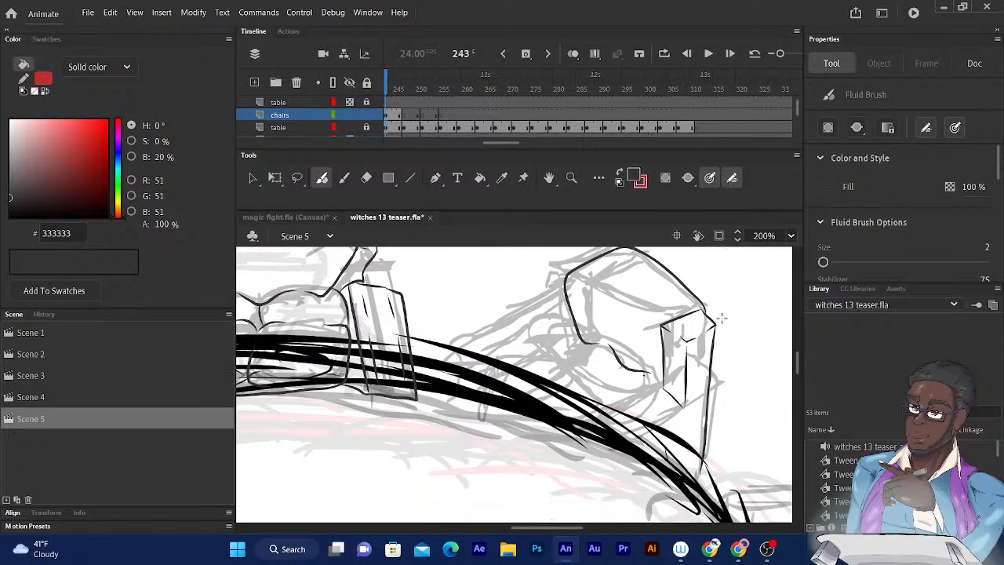
{"action": "left_click_drag", "start_coordinate": [663, 390], "coordinate": [604, 422]}
{"action": "key", "text": "ctrl+z"}
{"action": "left_click_drag", "start_coordinate": [694, 416], "coordinate": [637, 448]}
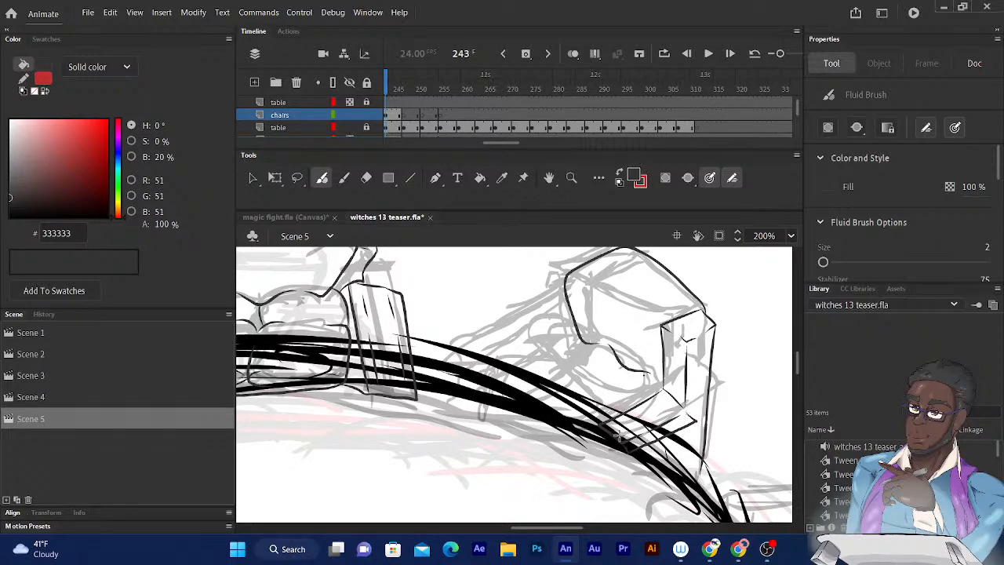
- Set the visibility of the table layer directly below the chairs layer to 50% opacity
{"action": "left_click", "coordinate": [350, 128]}
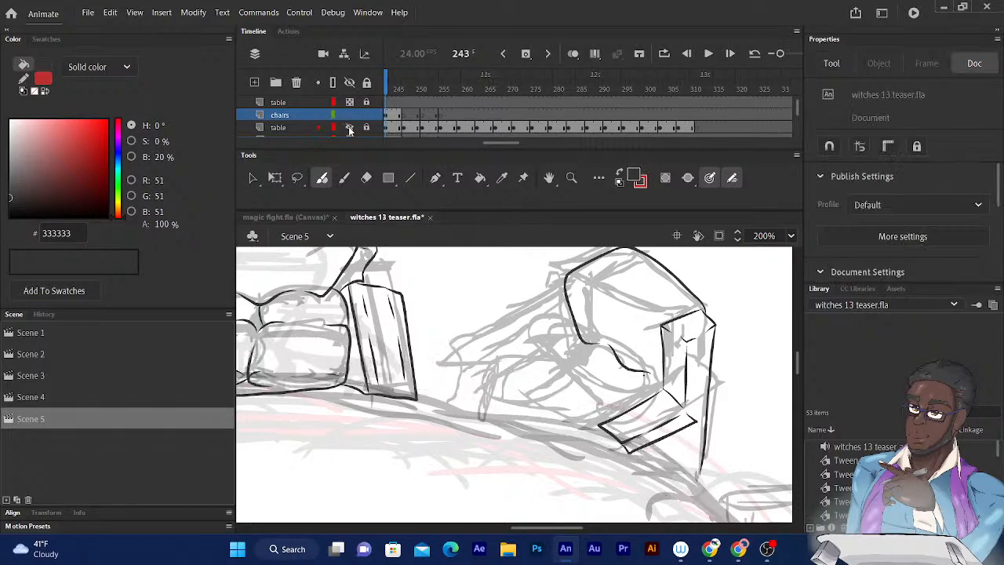
{"action": "left_click", "coordinate": [350, 130]}
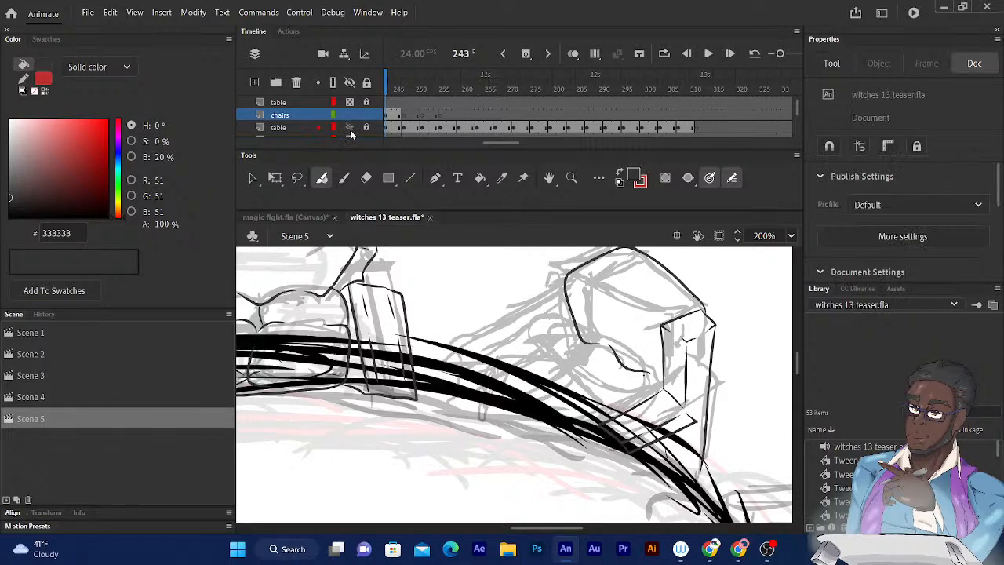
{"action": "right_click", "coordinate": [297, 130]}
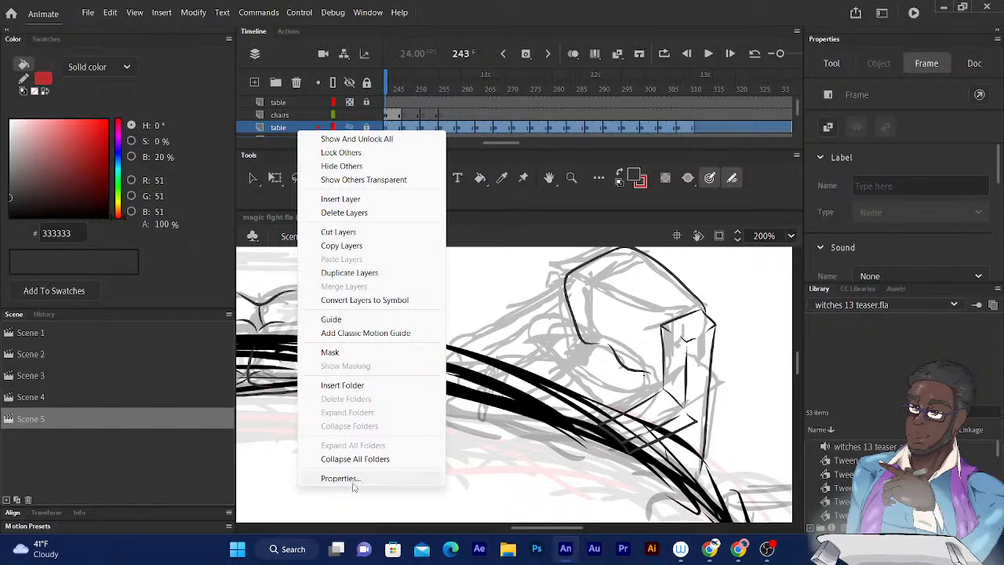
{"action": "left_click", "coordinate": [353, 479]}
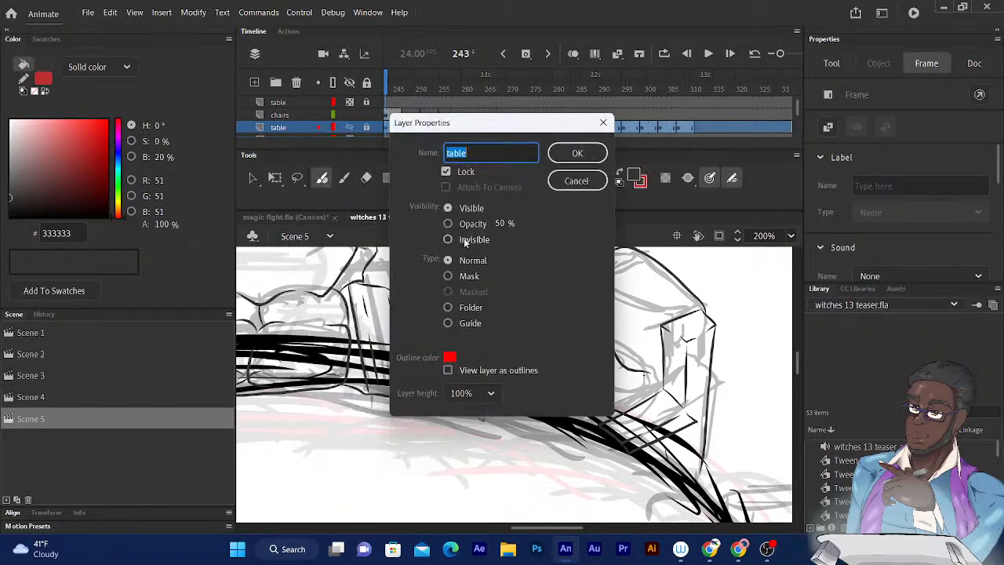
{"action": "left_click", "coordinate": [448, 224]}
{"action": "left_click", "coordinate": [577, 154]}
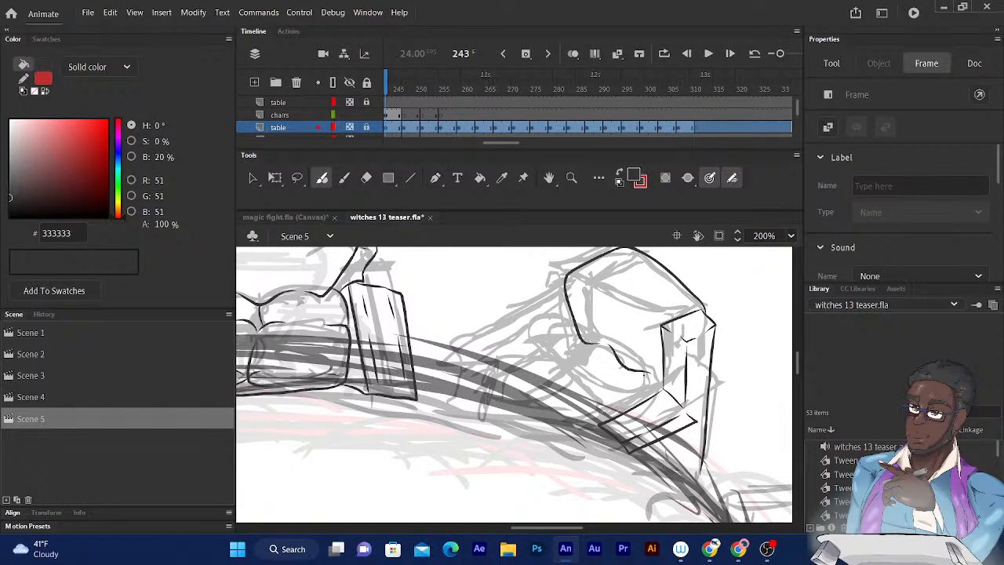
{"action": "left_click", "coordinate": [594, 429]}
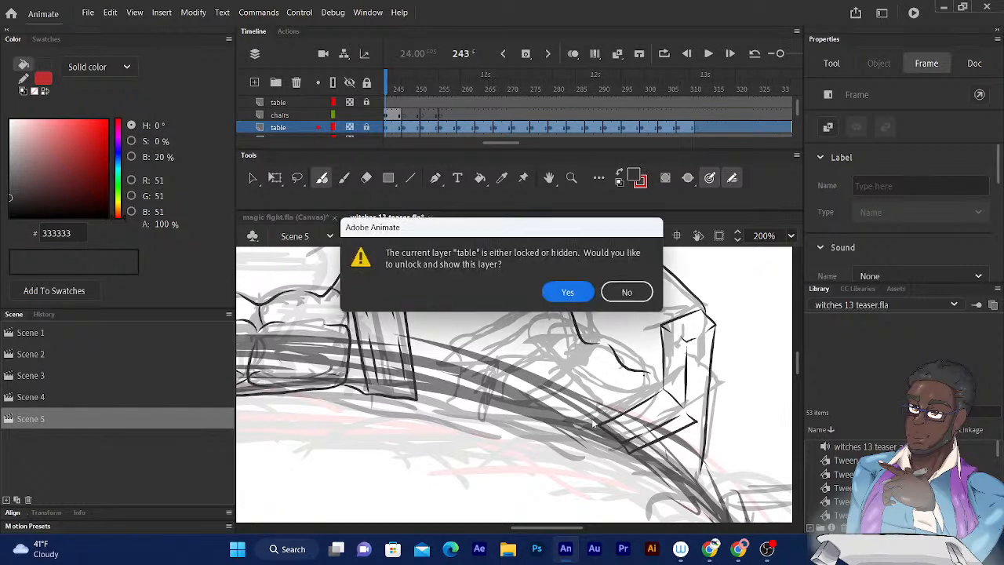
{"action": "left_click", "coordinate": [615, 298]}
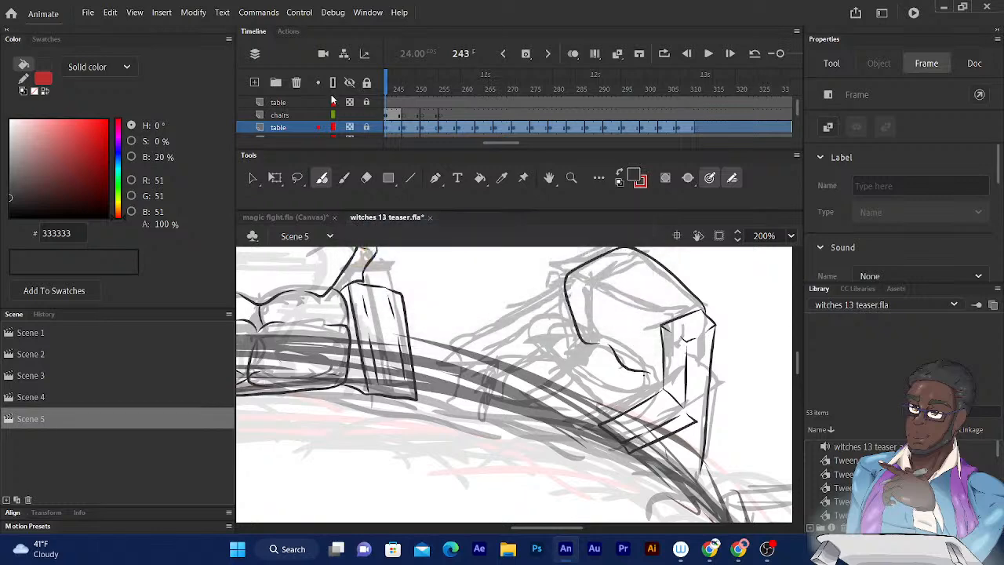
- On the chairs layer, extend the front end of the angled armchair's near armrest and ink the backrest's side thickness
{"action": "left_click", "coordinate": [306, 115]}
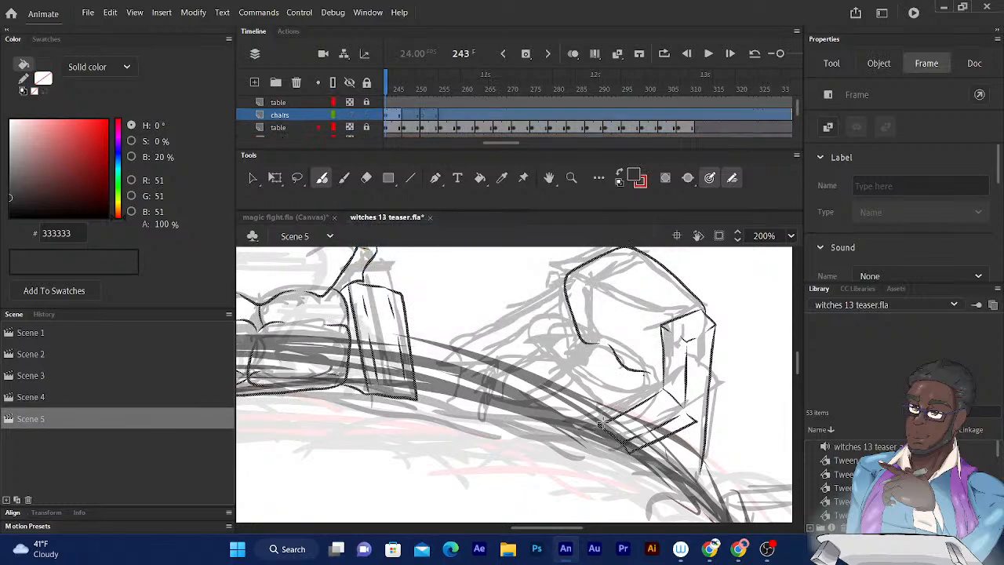
{"action": "left_click_drag", "start_coordinate": [587, 428], "coordinate": [627, 453]}
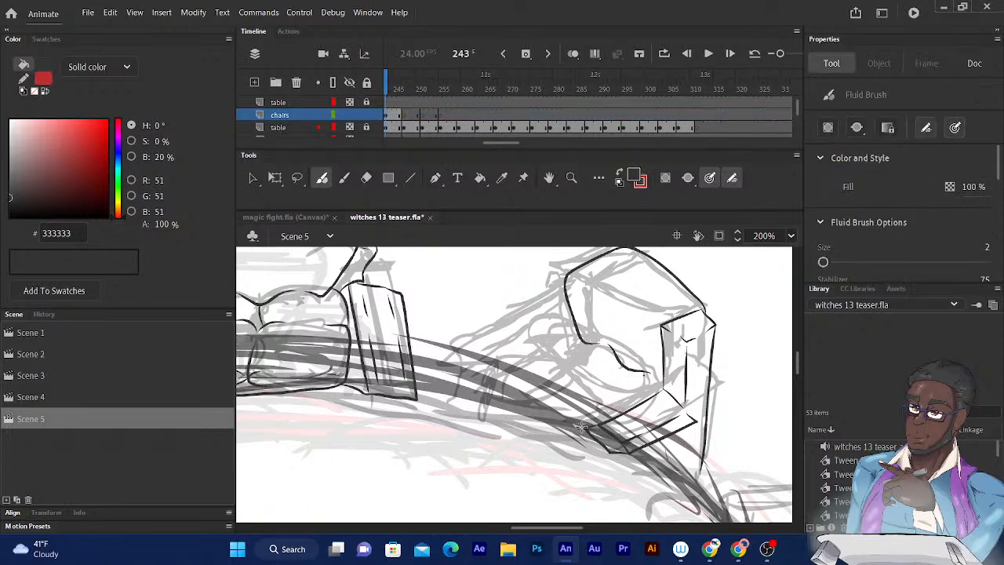
{"action": "left_click_drag", "start_coordinate": [581, 426], "coordinate": [647, 397]}
{"action": "left_click_drag", "start_coordinate": [572, 330], "coordinate": [552, 319]}
{"action": "mouse_move", "coordinate": [552, 319]}
{"action": "left_mouse_down"}
{"action": "mouse_move", "coordinate": [557, 264]}
{"action": "mouse_move", "coordinate": [563, 315]}
{"action": "mouse_move", "coordinate": [605, 305]}
{"action": "left_mouse_up"}
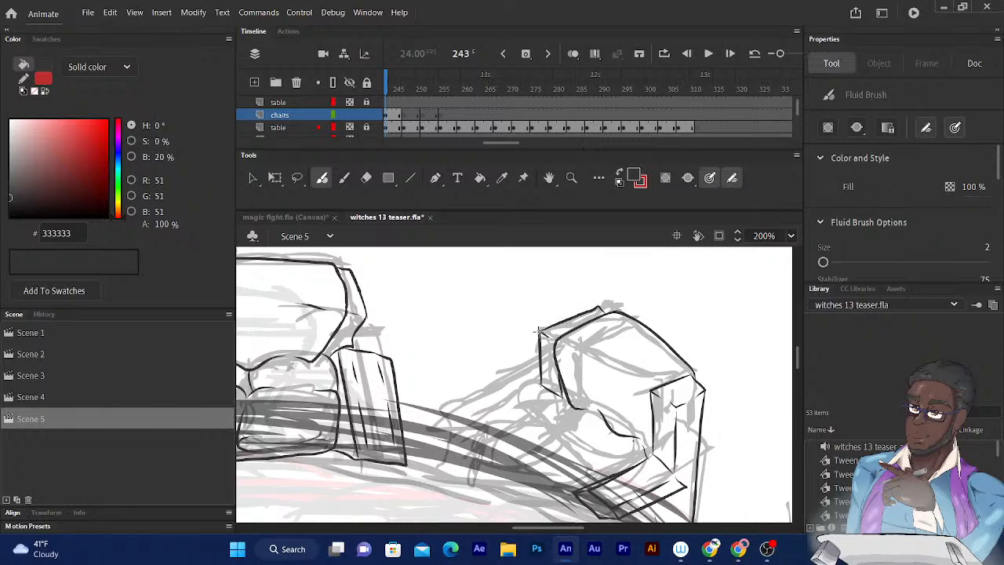
{"action": "mouse_move", "coordinate": [675, 267]}
{"action": "left_mouse_down"}
{"action": "mouse_move", "coordinate": [674, 236]}
{"action": "mouse_move", "coordinate": [690, 209]}
{"action": "left_mouse_up"}
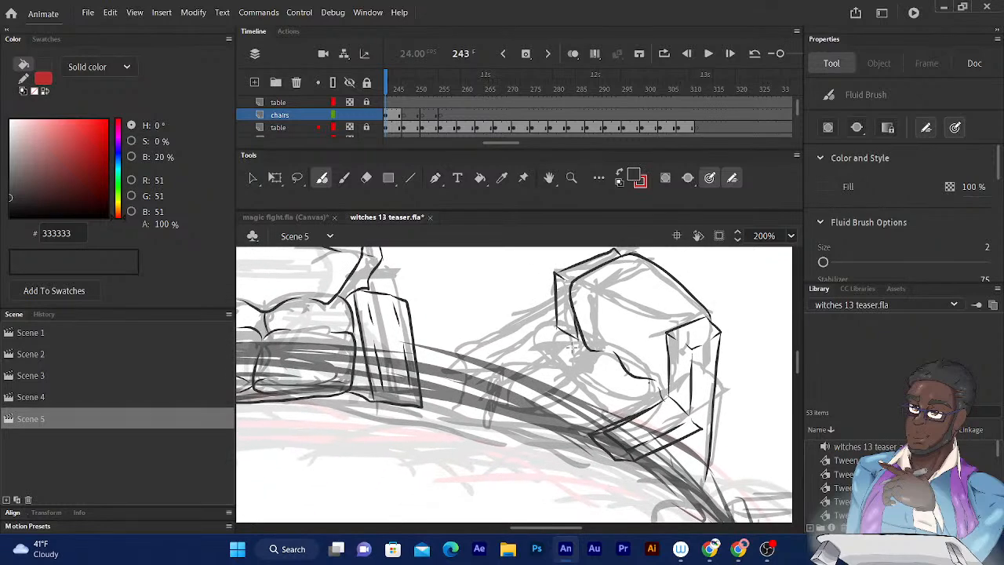
- Ink the angled armchair's far armrest, with its sloping top surface, pointed front end and short front panel
{"action": "left_click_drag", "start_coordinate": [573, 345], "coordinate": [518, 367]}
{"action": "left_click_drag", "start_coordinate": [555, 330], "coordinate": [492, 362]}
{"action": "left_click_drag", "start_coordinate": [475, 372], "coordinate": [493, 382]}
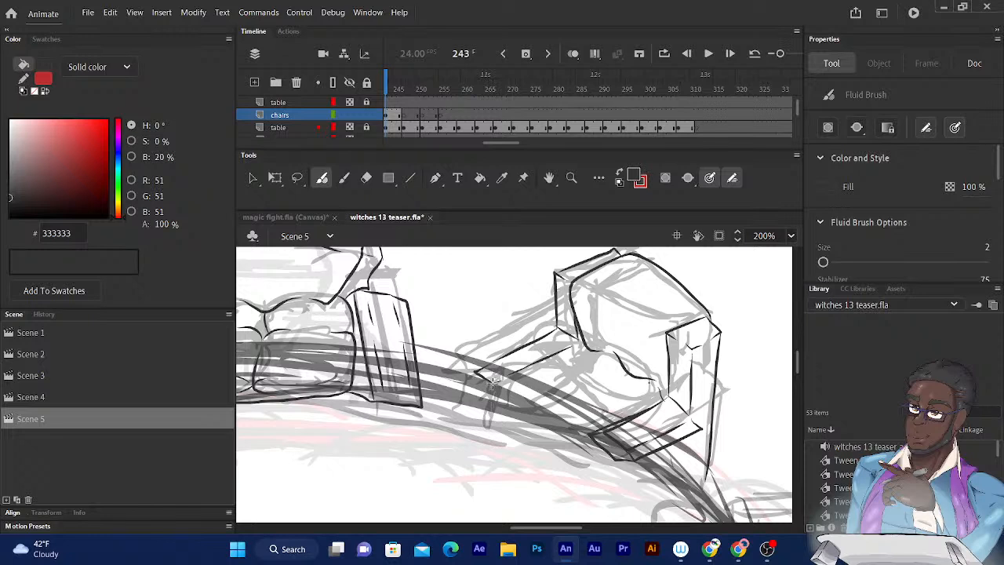
{"action": "left_click_drag", "start_coordinate": [491, 390], "coordinate": [596, 341]}
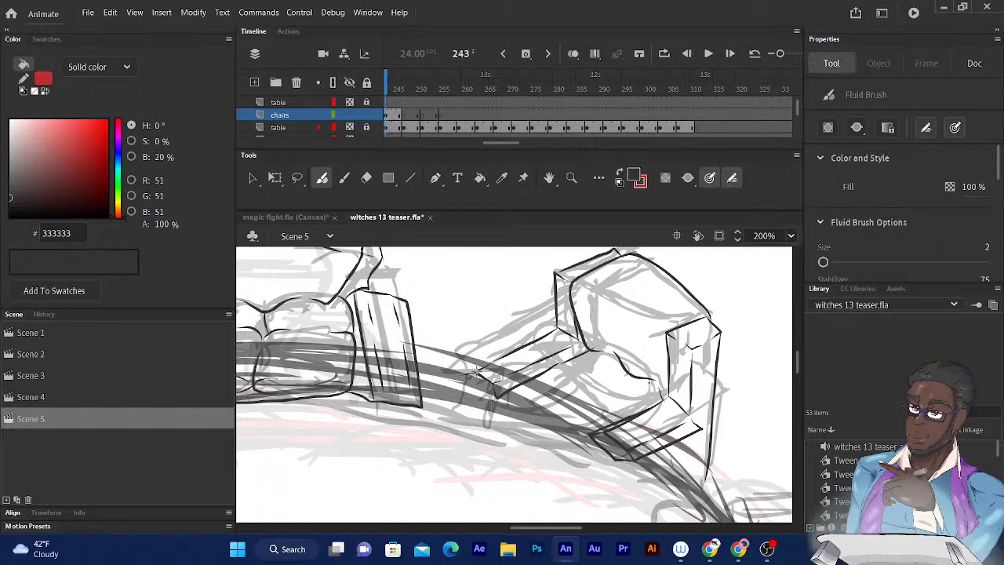
{"action": "left_click_drag", "start_coordinate": [458, 377], "coordinate": [557, 330]}
{"action": "left_click_drag", "start_coordinate": [593, 290], "coordinate": [583, 292]}
{"action": "scroll", "coordinate": [584, 292], "scroll_direction": "down", "scroll_amount": 1}
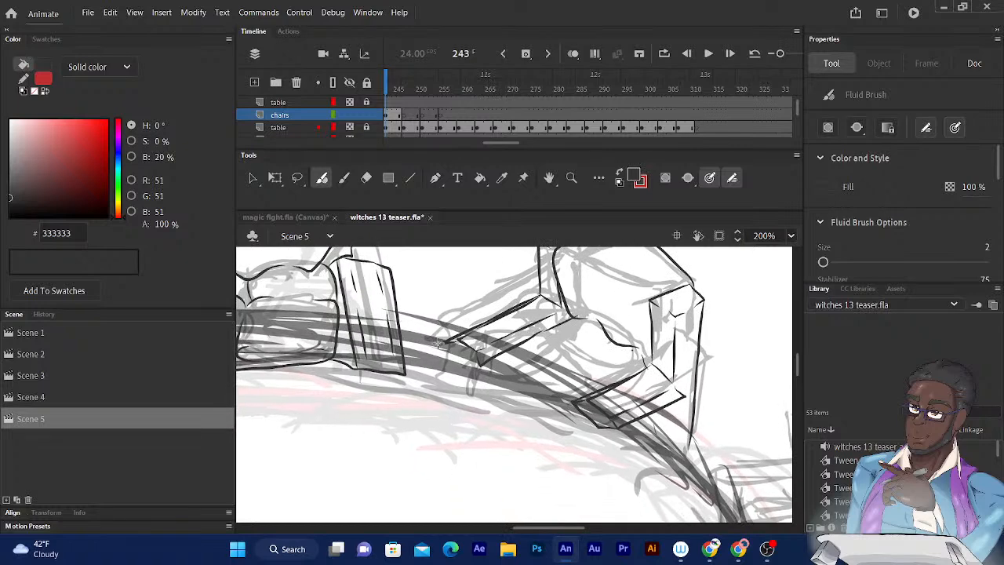
{"action": "mouse_move", "coordinate": [449, 352]}
{"action": "left_mouse_down"}
{"action": "mouse_move", "coordinate": [466, 370]}
{"action": "mouse_move", "coordinate": [478, 359]}
{"action": "mouse_move", "coordinate": [446, 362]}
{"action": "mouse_move", "coordinate": [469, 373]}
{"action": "mouse_move", "coordinate": [471, 401]}
{"action": "left_mouse_up"}
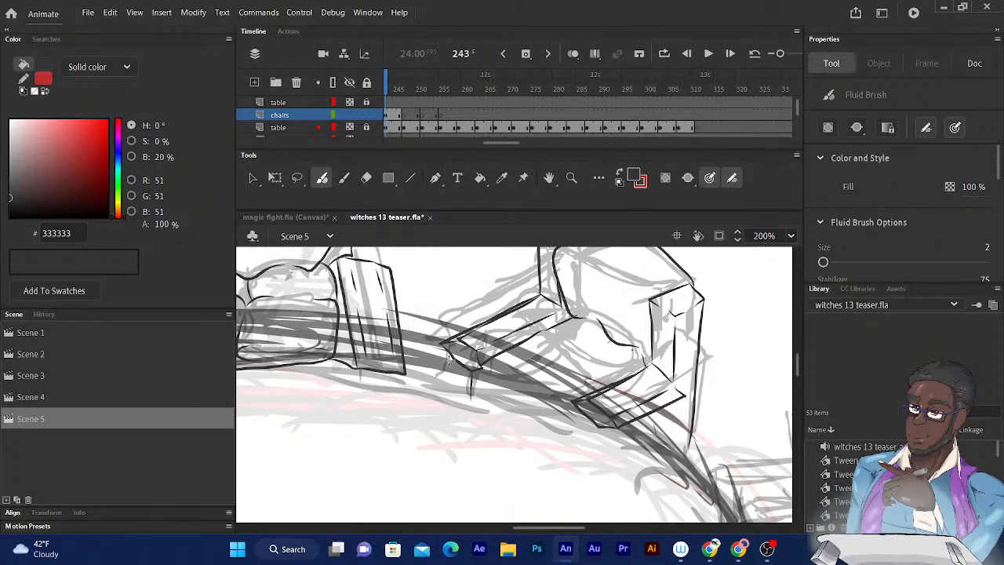
{"action": "mouse_move", "coordinate": [448, 350]}
{"action": "left_mouse_down"}
{"action": "mouse_move", "coordinate": [451, 396]}
{"action": "mouse_move", "coordinate": [467, 407]}
{"action": "mouse_move", "coordinate": [473, 391]}
{"action": "left_mouse_up"}
- Ink the angled armchair's seat cushions and the curved lower front edge of the seat between the armrests
{"action": "left_click_drag", "start_coordinate": [600, 340], "coordinate": [588, 366]}
{"action": "left_click_drag", "start_coordinate": [593, 345], "coordinate": [608, 338]}
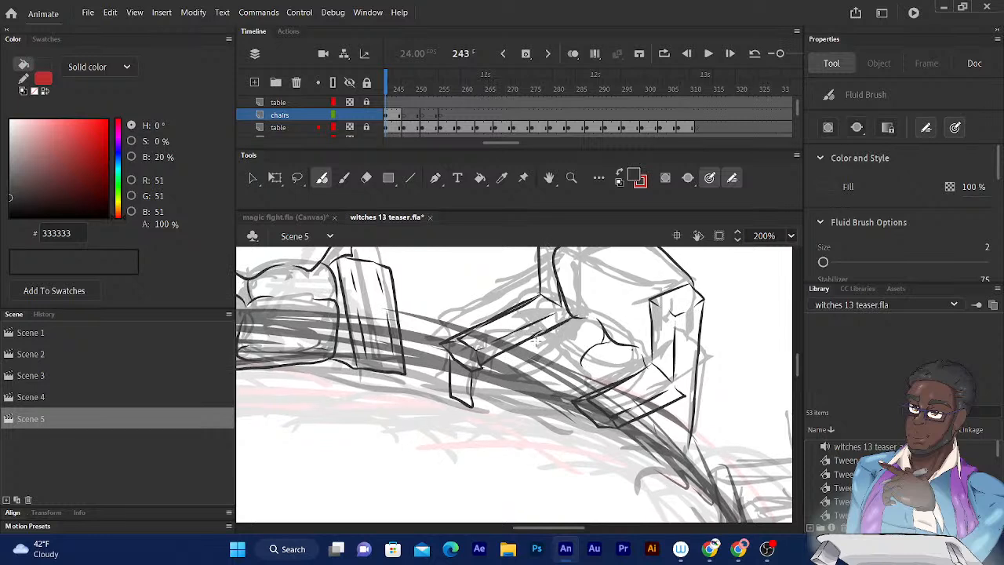
{"action": "mouse_move", "coordinate": [582, 366]}
{"action": "left_mouse_down"}
{"action": "mouse_move", "coordinate": [603, 384]}
{"action": "mouse_move", "coordinate": [522, 388]}
{"action": "mouse_move", "coordinate": [551, 344]}
{"action": "left_mouse_up"}
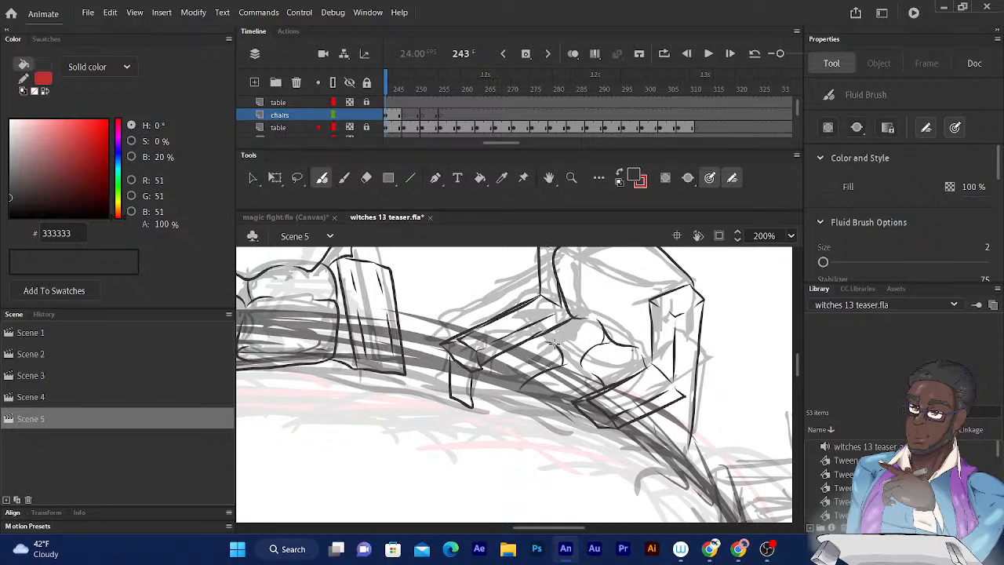
{"action": "left_click_drag", "start_coordinate": [561, 354], "coordinate": [580, 356]}
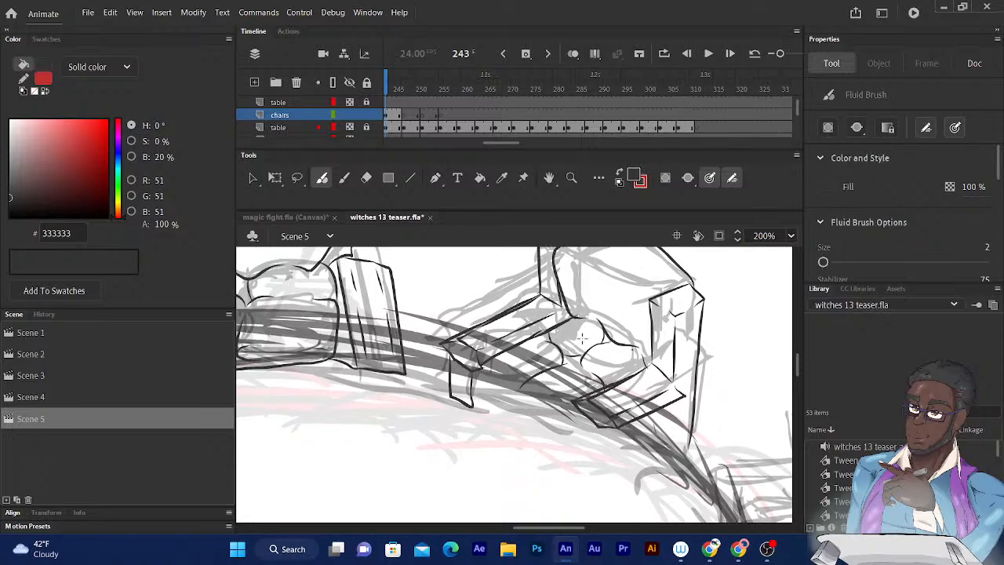
{"action": "left_click_drag", "start_coordinate": [633, 288], "coordinate": [648, 243]}
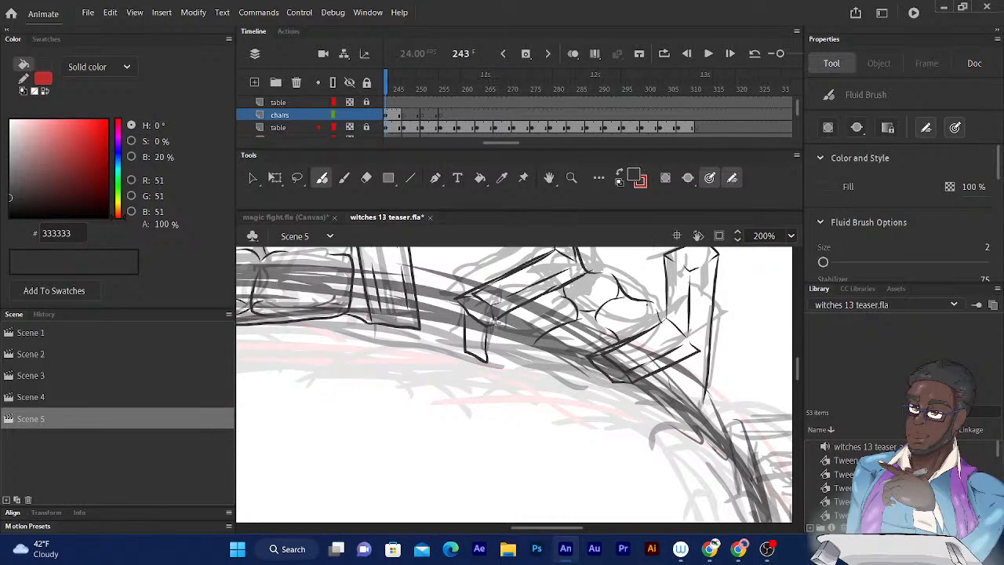
{"action": "mouse_move", "coordinate": [491, 327]}
{"action": "left_mouse_down"}
{"action": "mouse_move", "coordinate": [541, 366]}
{"action": "mouse_move", "coordinate": [588, 382]}
{"action": "mouse_move", "coordinate": [603, 375]}
{"action": "left_mouse_up"}
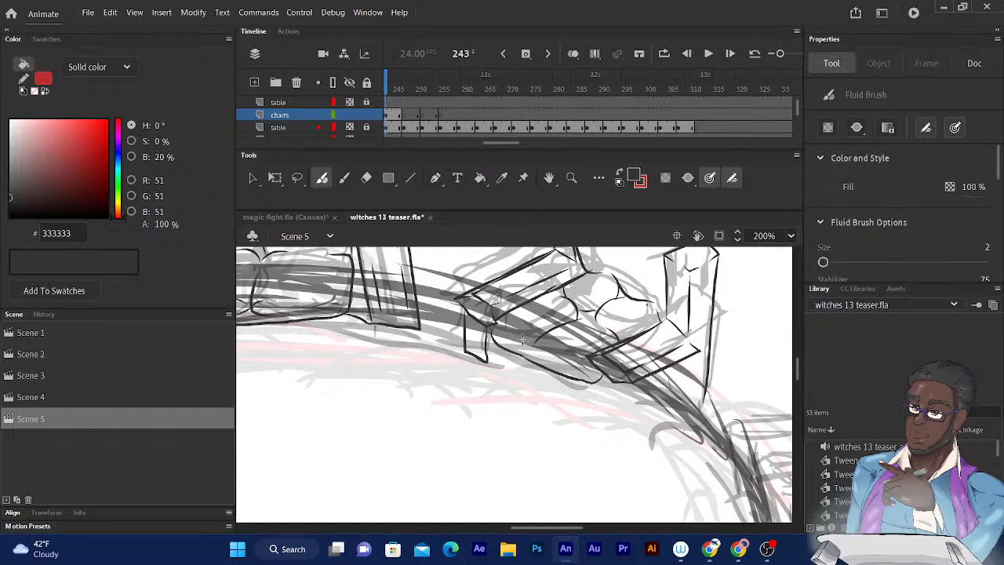
- Ink the boxy lower front and side of the angled armchair's near armrest down to the floor
{"action": "left_click_drag", "start_coordinate": [673, 358], "coordinate": [620, 277]}
{"action": "mouse_move", "coordinate": [577, 314]}
{"action": "left_mouse_down"}
{"action": "mouse_move", "coordinate": [578, 373]}
{"action": "mouse_move", "coordinate": [650, 334]}
{"action": "mouse_move", "coordinate": [655, 319]}
{"action": "left_mouse_up"}
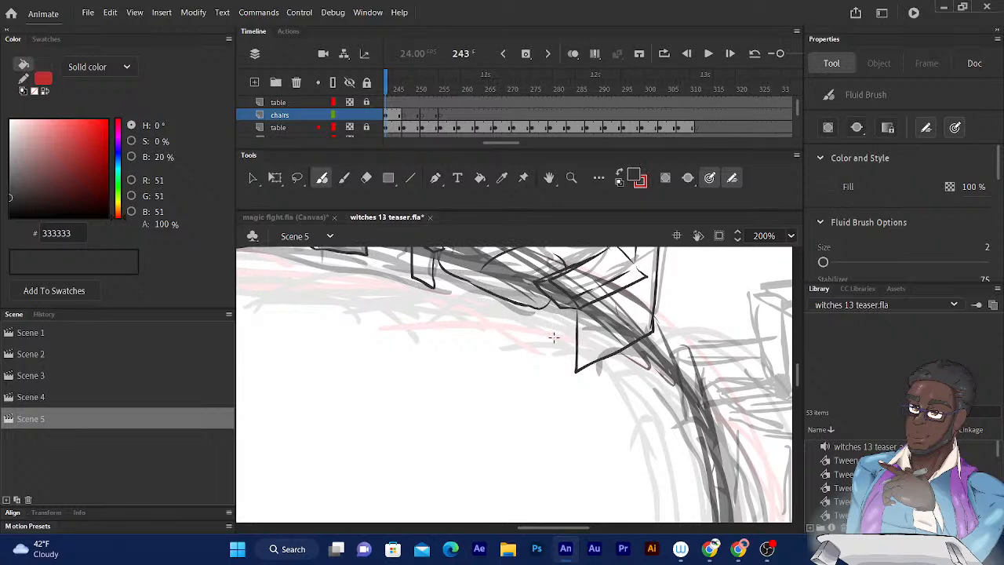
{"action": "mouse_move", "coordinate": [576, 373]}
{"action": "left_mouse_down"}
{"action": "mouse_move", "coordinate": [543, 342]}
{"action": "mouse_move", "coordinate": [541, 302]}
{"action": "left_mouse_up"}
{"action": "scroll", "coordinate": [561, 306], "scroll_direction": "up", "scroll_amount": 3}
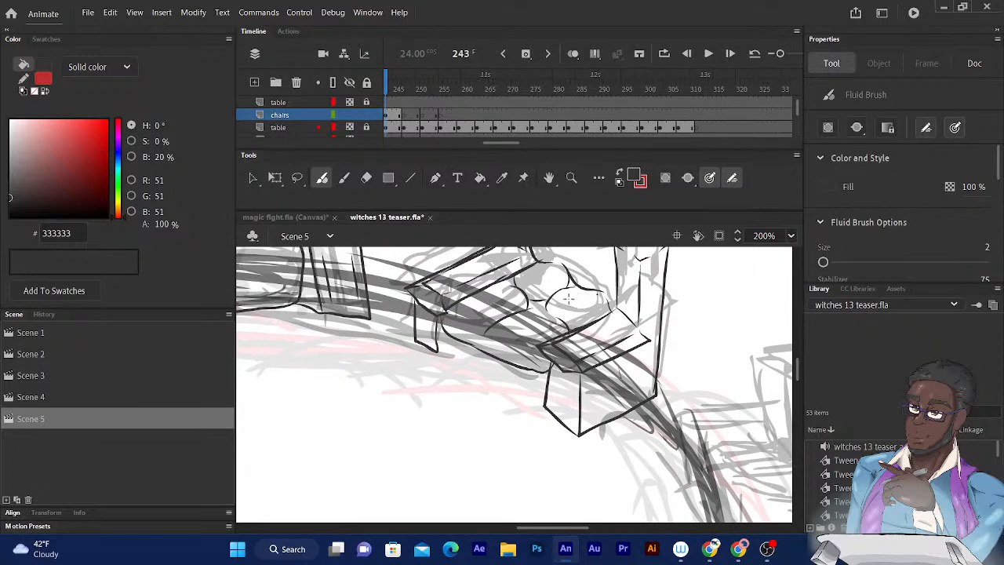
- Ink the curved side and top edge of the backrest on the next sketched armchair around the table
{"action": "mouse_move", "coordinate": [606, 379]}
{"action": "left_mouse_down"}
{"action": "mouse_move", "coordinate": [556, 350]}
{"action": "mouse_move", "coordinate": [539, 392]}
{"action": "mouse_move", "coordinate": [509, 414]}
{"action": "left_mouse_up"}
{"action": "left_click_drag", "start_coordinate": [488, 348], "coordinate": [434, 362]}
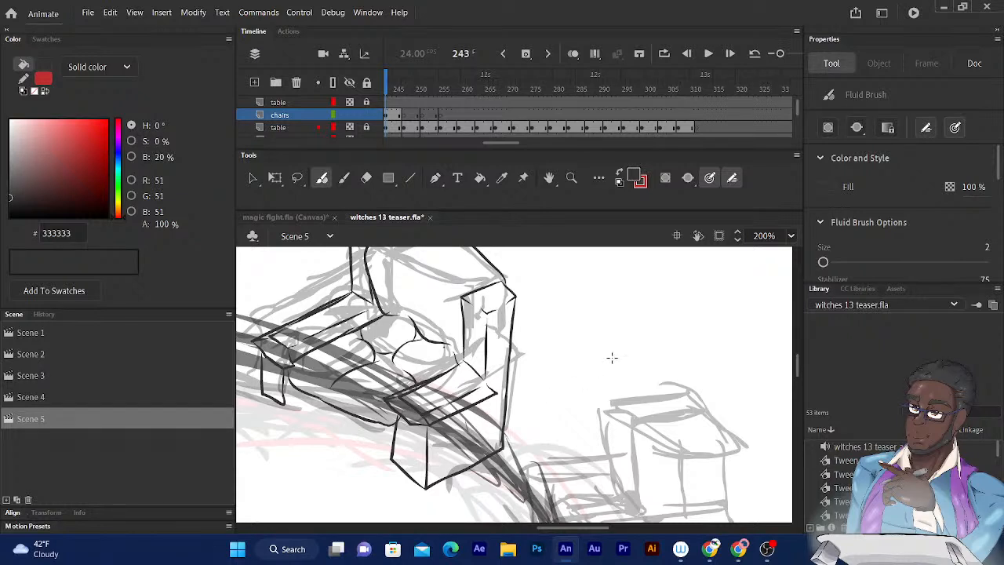
{"action": "left_click_drag", "start_coordinate": [568, 370], "coordinate": [579, 259]}
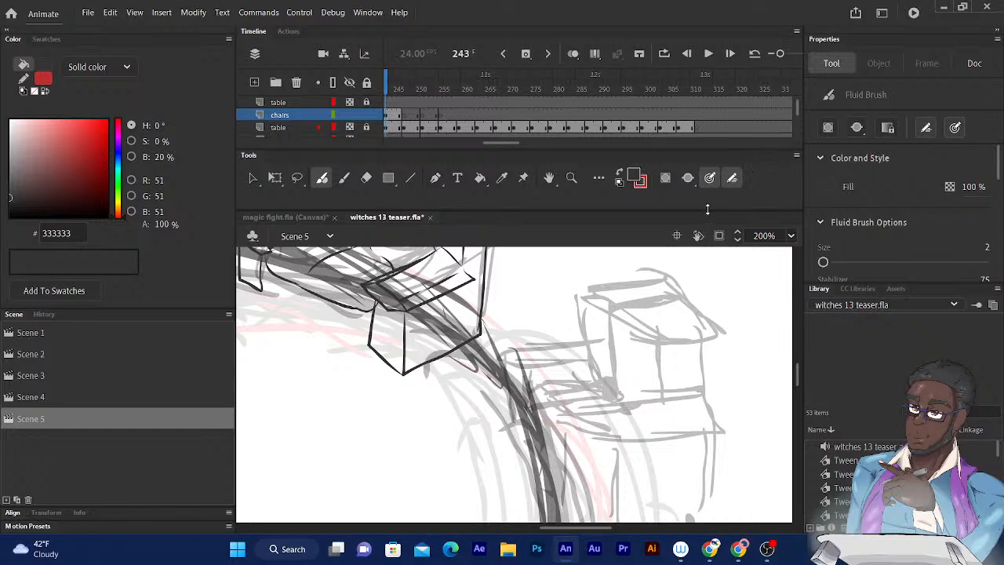
{"action": "left_click_drag", "start_coordinate": [651, 294], "coordinate": [591, 259]}
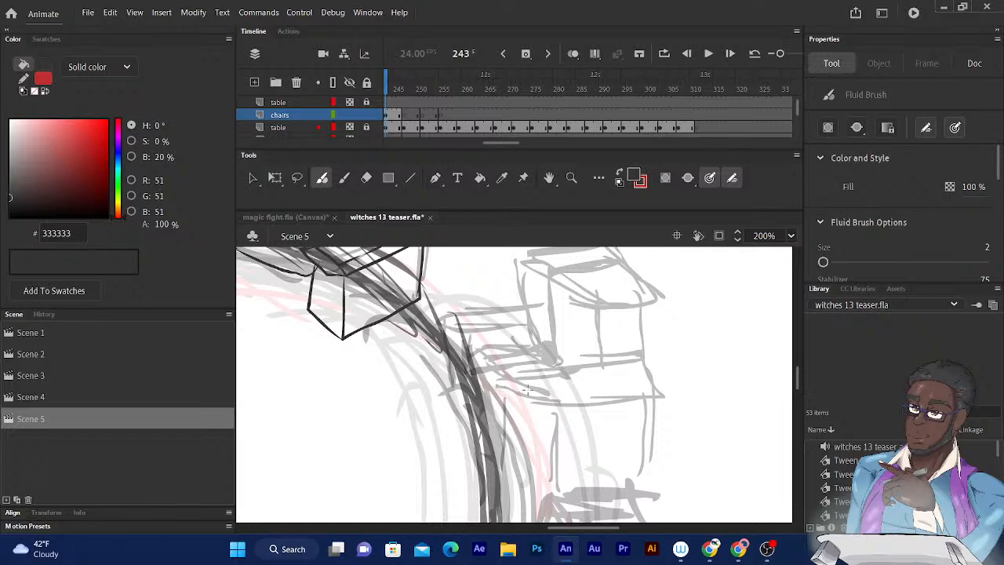
{"action": "scroll", "coordinate": [527, 390], "scroll_direction": "up", "scroll_amount": 2}
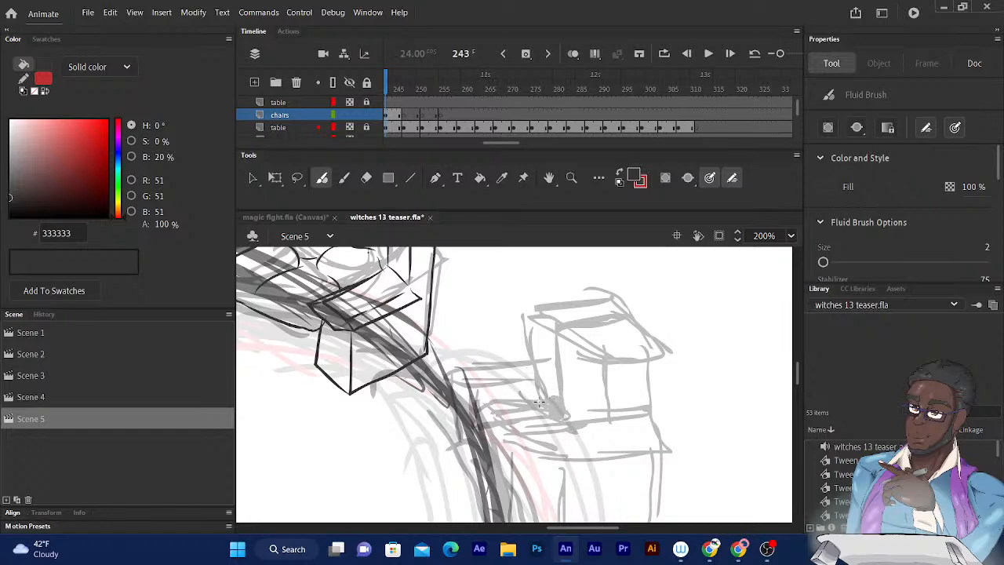
{"action": "mouse_move", "coordinate": [546, 407]}
{"action": "left_mouse_down"}
{"action": "mouse_move", "coordinate": [534, 316]}
{"action": "mouse_move", "coordinate": [595, 305]}
{"action": "mouse_move", "coordinate": [547, 410]}
{"action": "mouse_move", "coordinate": [605, 306]}
{"action": "mouse_move", "coordinate": [632, 316]}
{"action": "left_mouse_up"}
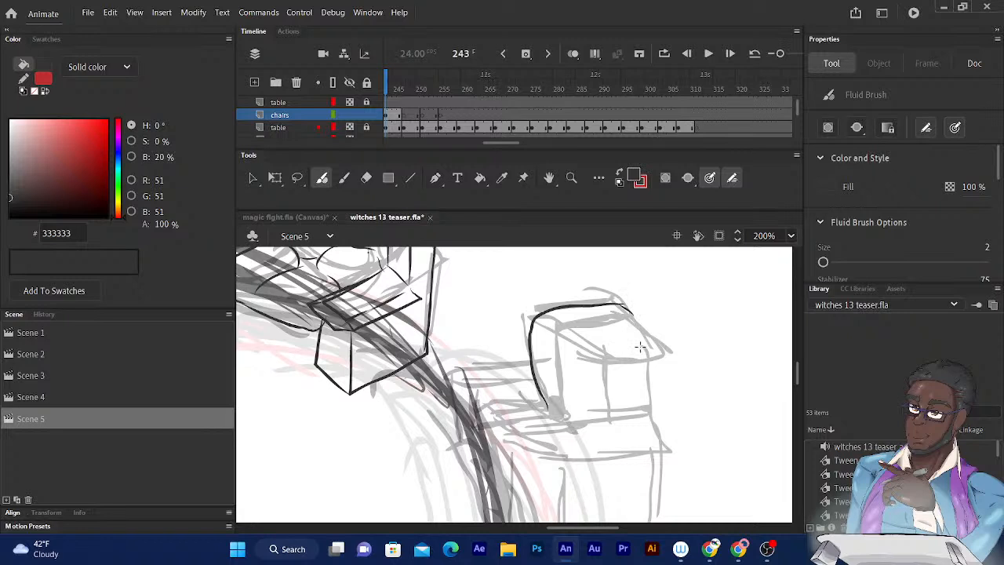
- Ink the upright armrest block beside that armchair's backrest, with its vertical edges and top
{"action": "mouse_move", "coordinate": [645, 346]}
{"action": "left_mouse_down"}
{"action": "mouse_move", "coordinate": [581, 353]}
{"action": "mouse_move", "coordinate": [605, 350]}
{"action": "mouse_move", "coordinate": [580, 337]}
{"action": "mouse_move", "coordinate": [622, 332]}
{"action": "mouse_move", "coordinate": [648, 346]}
{"action": "mouse_move", "coordinate": [650, 408]}
{"action": "left_mouse_up"}
{"action": "left_click_drag", "start_coordinate": [606, 358], "coordinate": [609, 410]}
{"action": "left_click_drag", "start_coordinate": [582, 342], "coordinate": [586, 411]}
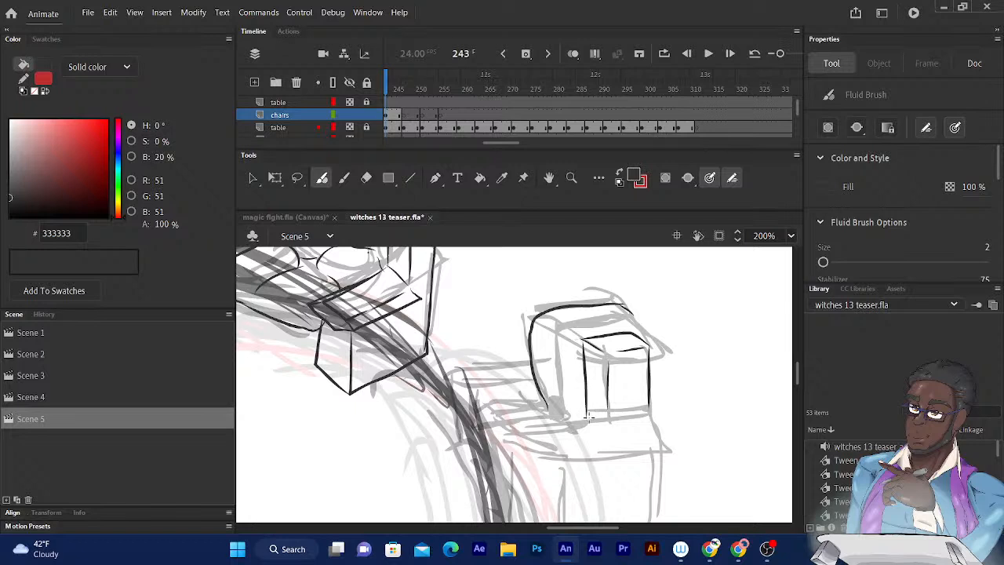
- Ink the flat top and front edge of the near armrest, extending forward from the upright block toward the table
{"action": "mouse_move", "coordinate": [588, 422]}
{"action": "left_mouse_down"}
{"action": "mouse_move", "coordinate": [605, 436]}
{"action": "mouse_move", "coordinate": [607, 414]}
{"action": "left_mouse_up"}
{"action": "left_click_drag", "start_coordinate": [600, 440], "coordinate": [540, 443]}
{"action": "left_click_drag", "start_coordinate": [581, 422], "coordinate": [512, 431]}
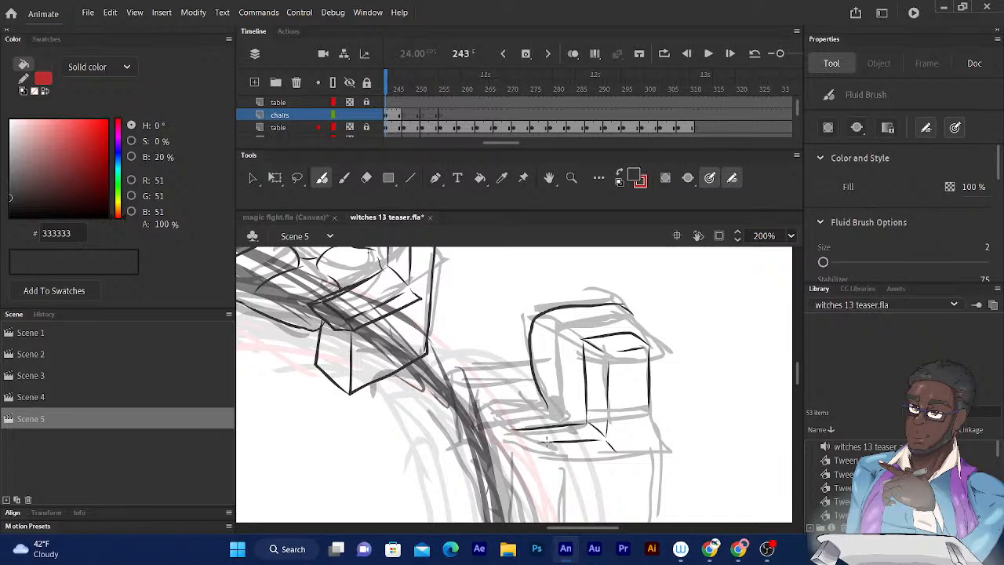
{"action": "left_click_drag", "start_coordinate": [547, 442], "coordinate": [504, 431]}
{"action": "scroll", "coordinate": [627, 271], "scroll_direction": "down", "scroll_amount": 3}
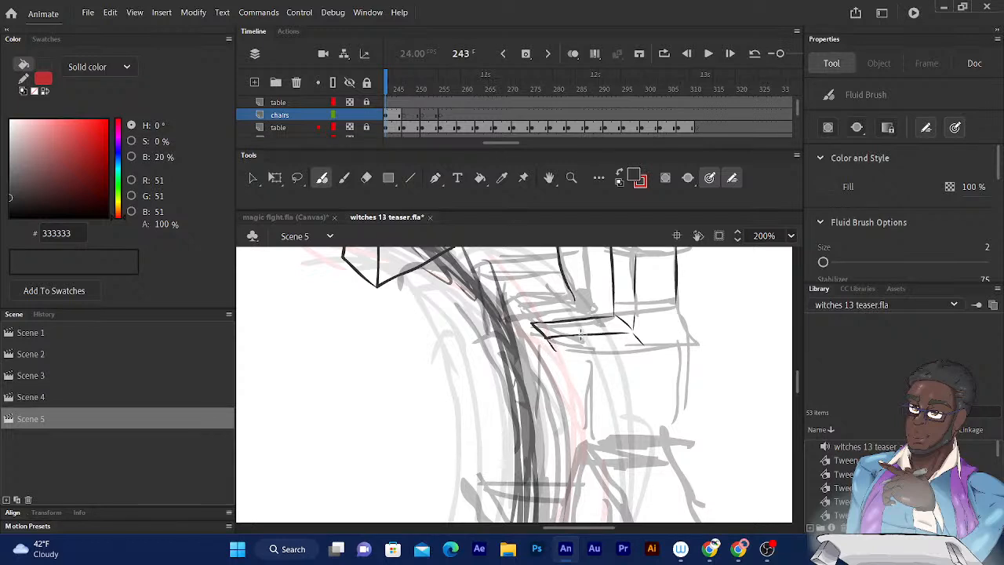
{"action": "left_click_drag", "start_coordinate": [555, 353], "coordinate": [644, 345]}
{"action": "mouse_move", "coordinate": [531, 322]}
{"action": "left_mouse_down"}
{"action": "mouse_move", "coordinate": [517, 342]}
{"action": "mouse_move", "coordinate": [561, 353]}
{"action": "left_mouse_up"}
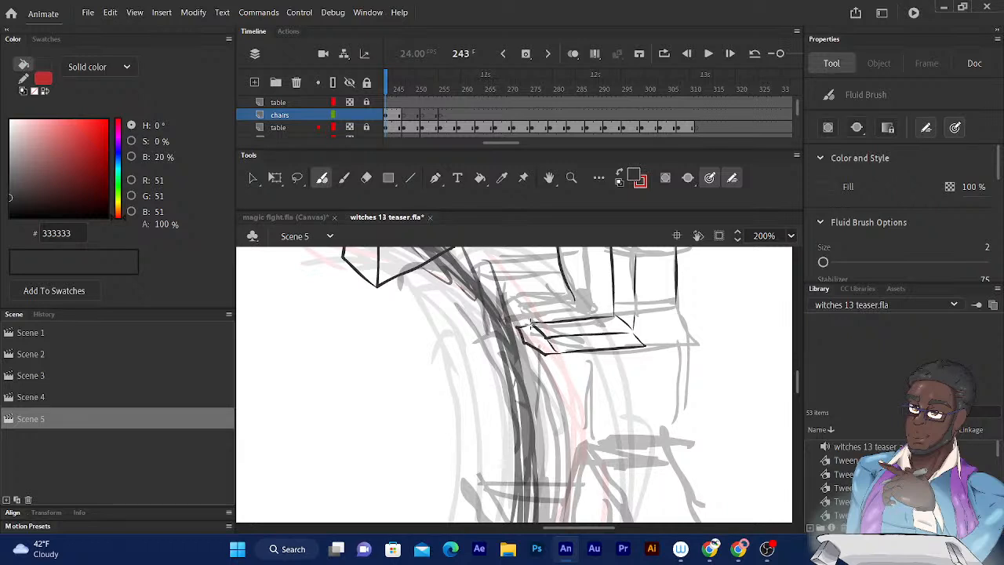
{"action": "scroll", "coordinate": [648, 264], "scroll_direction": "down", "scroll_amount": 2}
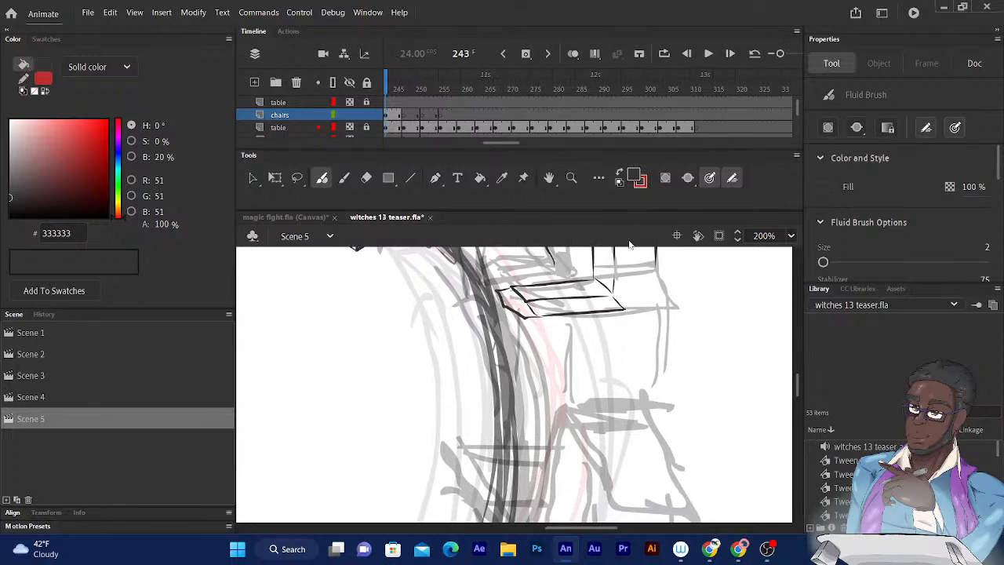
- Ink the narrow front panel of the near armrest, with two vertical edges and a bottom edge near the floor
{"action": "left_click_drag", "start_coordinate": [527, 318], "coordinate": [531, 431]}
{"action": "left_click", "coordinate": [677, 237]}
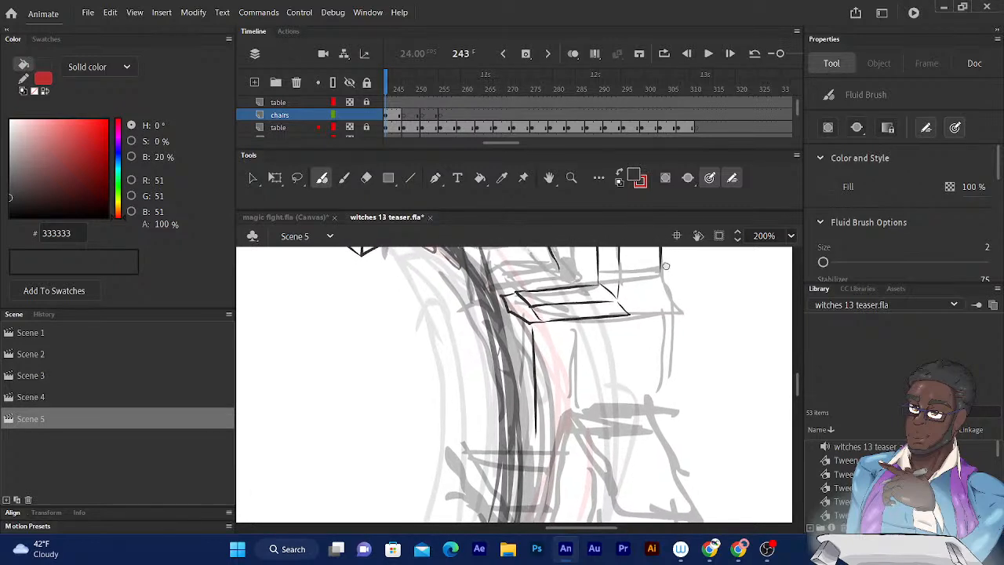
{"action": "mouse_move", "coordinate": [521, 309]}
{"action": "left_mouse_down"}
{"action": "mouse_move", "coordinate": [527, 424]}
{"action": "mouse_move", "coordinate": [543, 436]}
{"action": "left_mouse_up"}
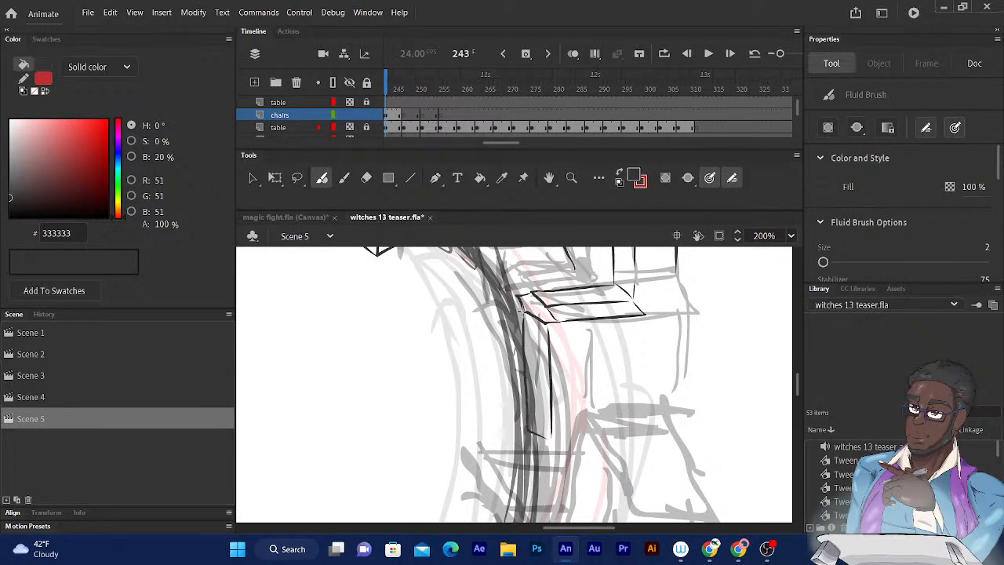
{"action": "left_click_drag", "start_coordinate": [520, 309], "coordinate": [551, 428]}
- Ink the pinched, pointed notch across the upright armrest block and the rear vertical edge running from it to the floor
{"action": "mouse_move", "coordinate": [676, 248]}
{"action": "left_mouse_down"}
{"action": "mouse_move", "coordinate": [645, 275]}
{"action": "mouse_move", "coordinate": [633, 311]}
{"action": "left_mouse_up"}
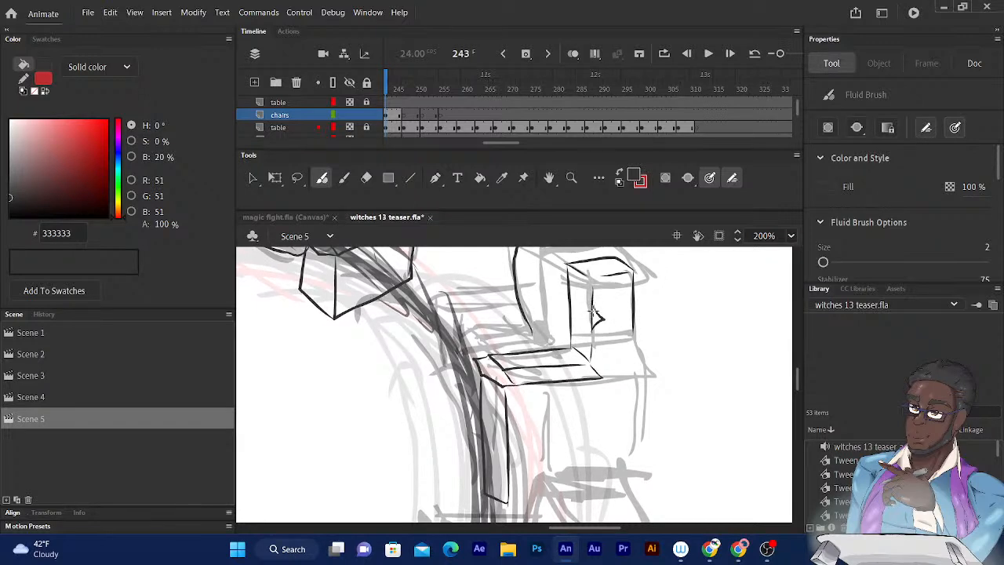
{"action": "left_click_drag", "start_coordinate": [598, 318], "coordinate": [643, 313]}
{"action": "key", "text": "ctrl+z"}
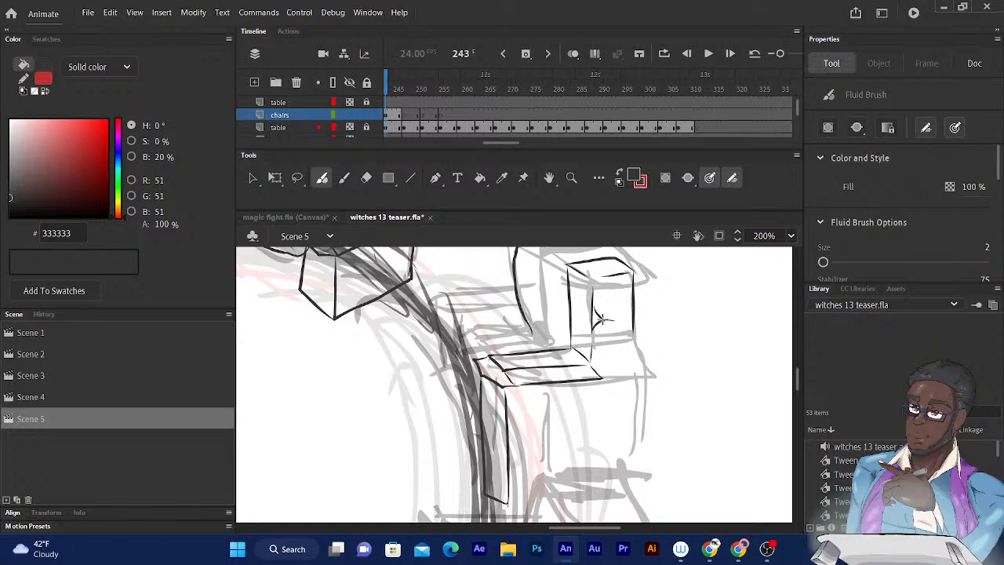
{"action": "left_click_drag", "start_coordinate": [599, 317], "coordinate": [646, 321]}
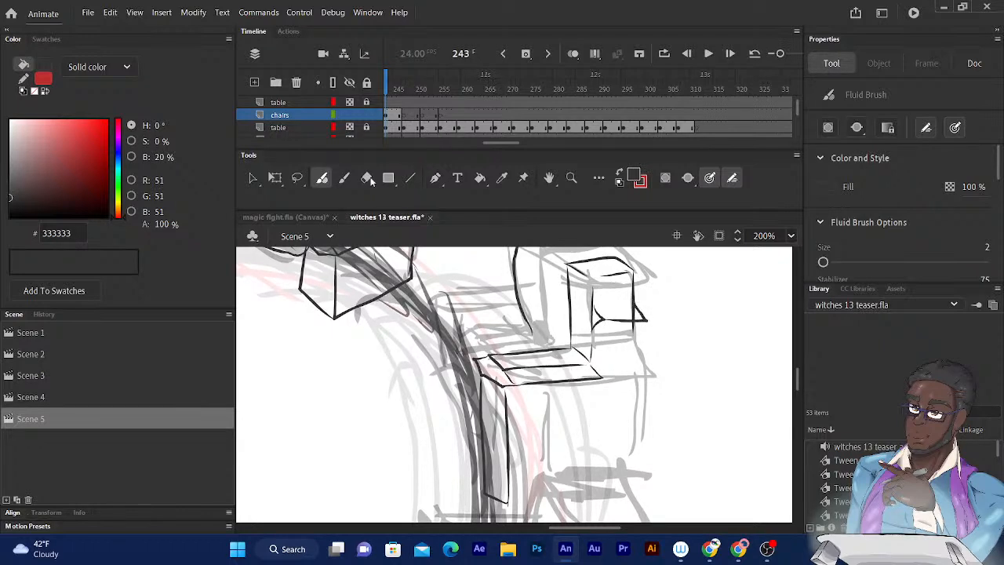
{"action": "key", "text": "e"}
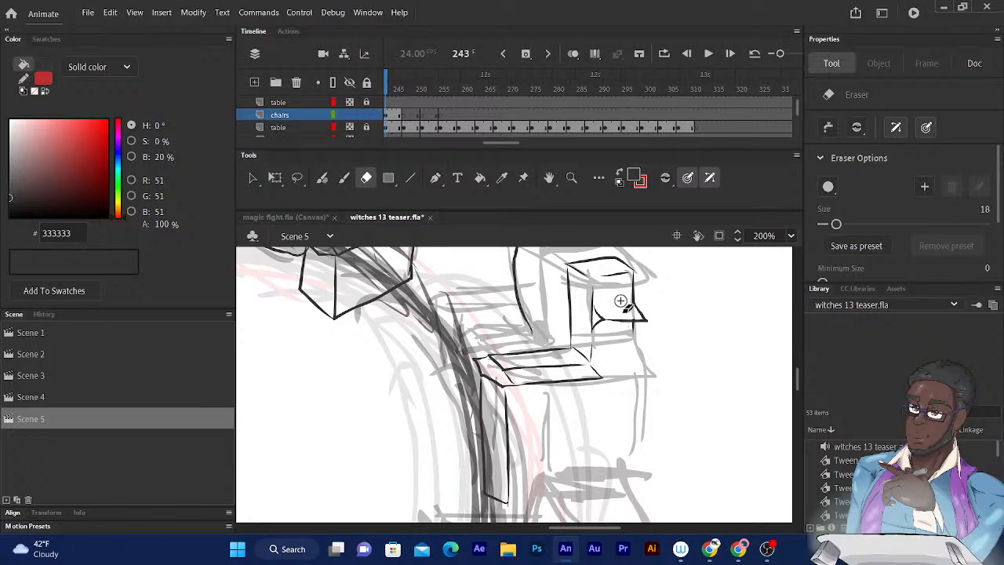
{"action": "left_click", "coordinate": [322, 179]}
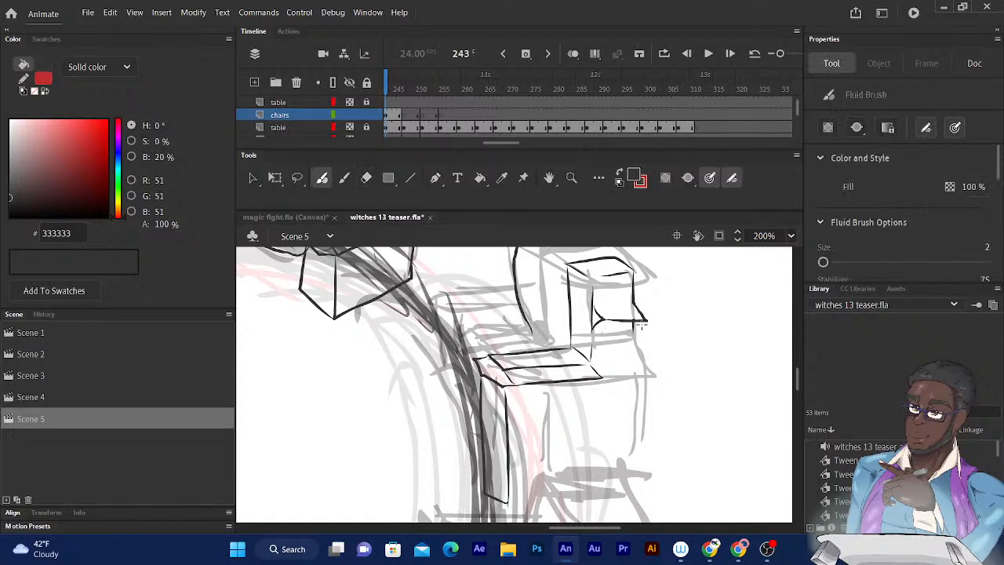
{"action": "left_click_drag", "start_coordinate": [645, 321], "coordinate": [647, 321]}
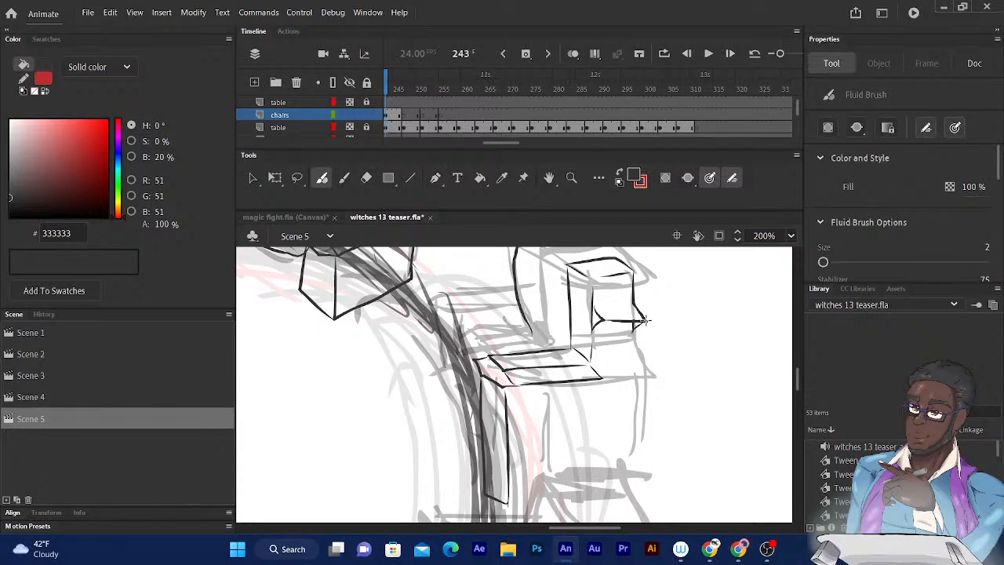
{"action": "left_click", "coordinate": [365, 179]}
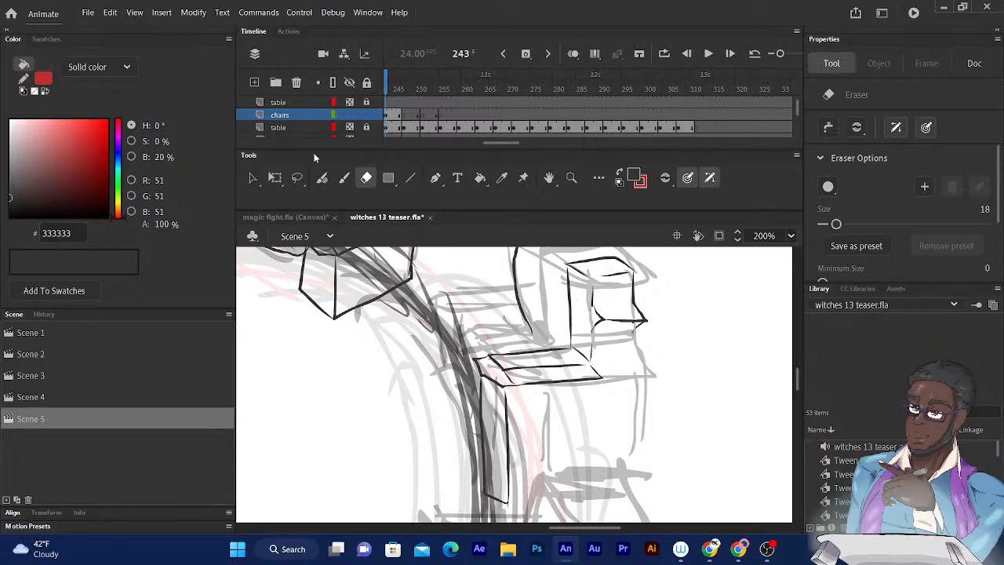
{"action": "left_click", "coordinate": [322, 177]}
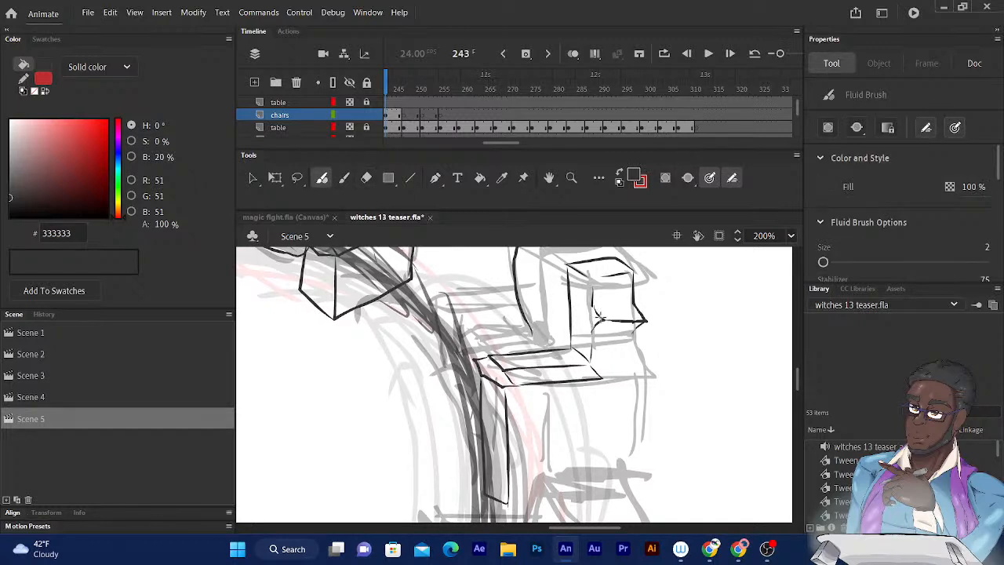
{"action": "left_click_drag", "start_coordinate": [592, 297], "coordinate": [594, 333]}
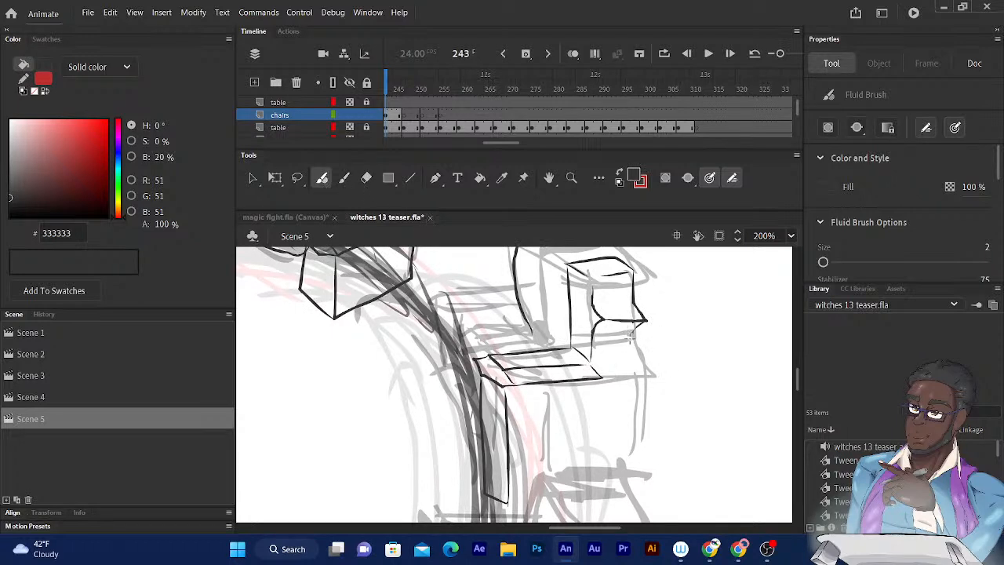
{"action": "left_click_drag", "start_coordinate": [641, 320], "coordinate": [634, 455]}
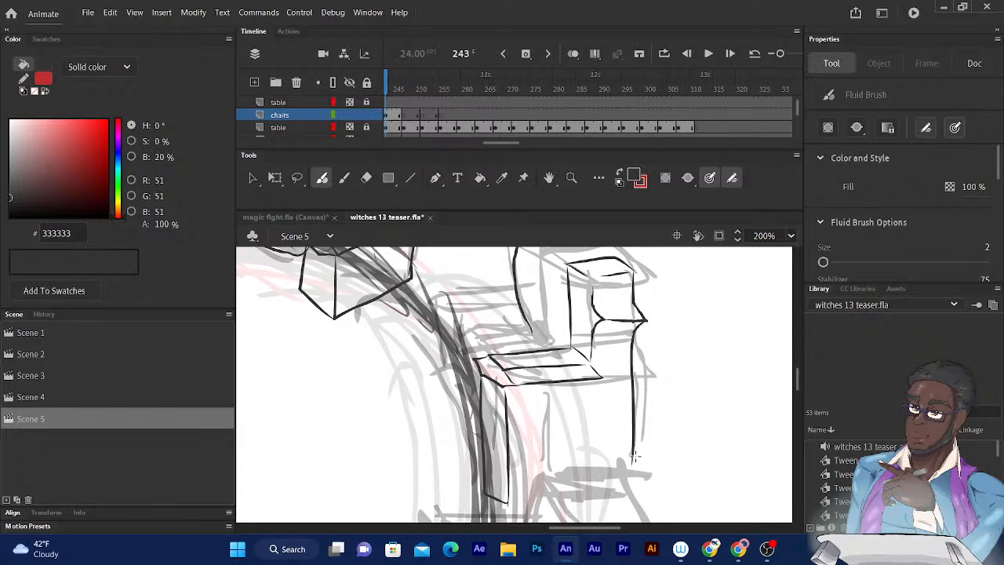
- Ink the backrest's outer corner edge and the flat top and lower side lines of the far armrest
{"action": "mouse_move", "coordinate": [522, 303]}
{"action": "left_mouse_down"}
{"action": "mouse_move", "coordinate": [562, 328]}
{"action": "mouse_move", "coordinate": [593, 373]}
{"action": "left_mouse_up"}
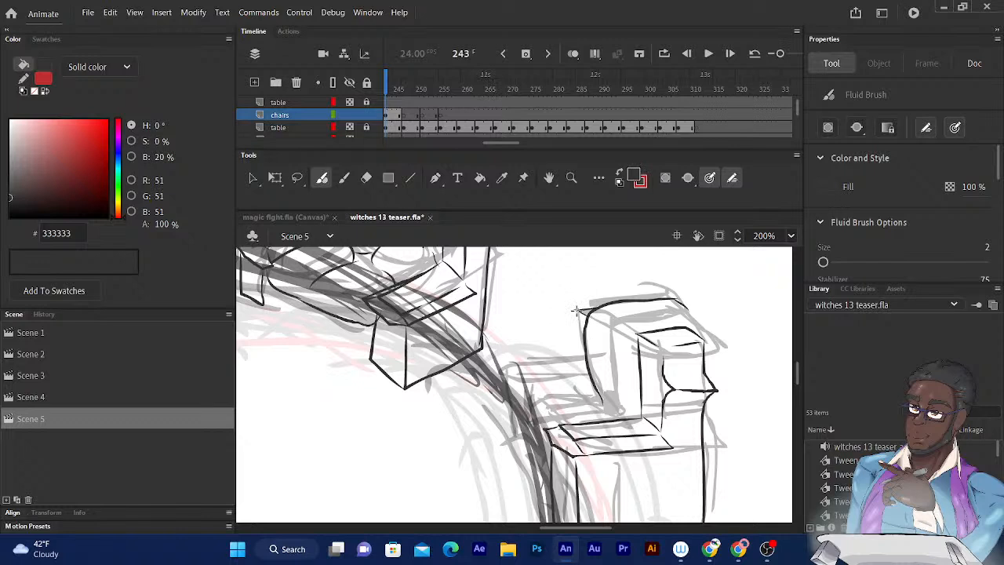
{"action": "left_click_drag", "start_coordinate": [577, 311], "coordinate": [583, 373]}
{"action": "left_click_drag", "start_coordinate": [578, 311], "coordinate": [587, 375]}
{"action": "mouse_move", "coordinate": [523, 363]}
{"action": "left_mouse_down"}
{"action": "mouse_move", "coordinate": [584, 361]}
{"action": "mouse_move", "coordinate": [505, 364]}
{"action": "mouse_move", "coordinate": [503, 378]}
{"action": "mouse_move", "coordinate": [576, 376]}
{"action": "left_mouse_up"}
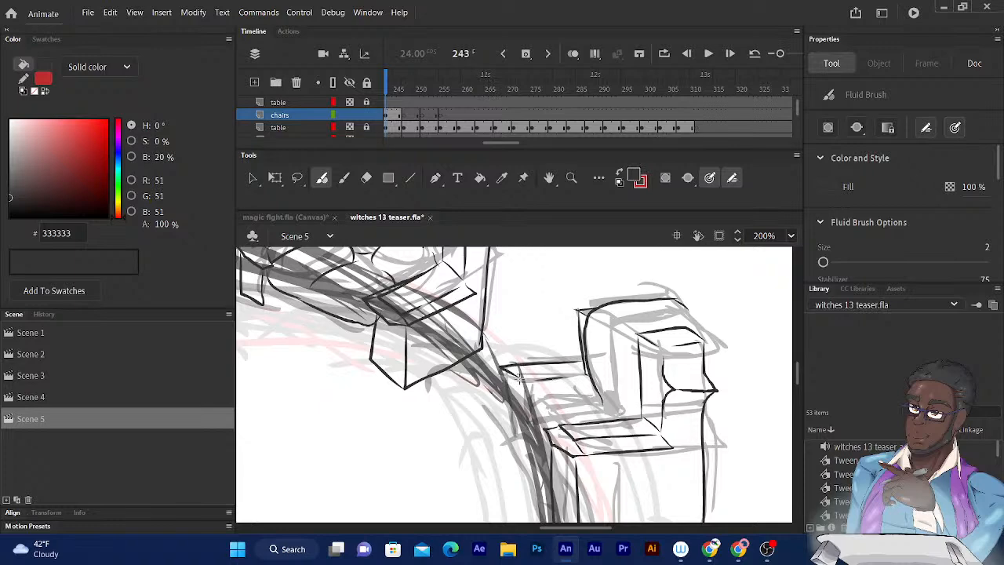
{"action": "left_click_drag", "start_coordinate": [534, 392], "coordinate": [600, 387]}
{"action": "left_click_drag", "start_coordinate": [631, 309], "coordinate": [648, 278]}
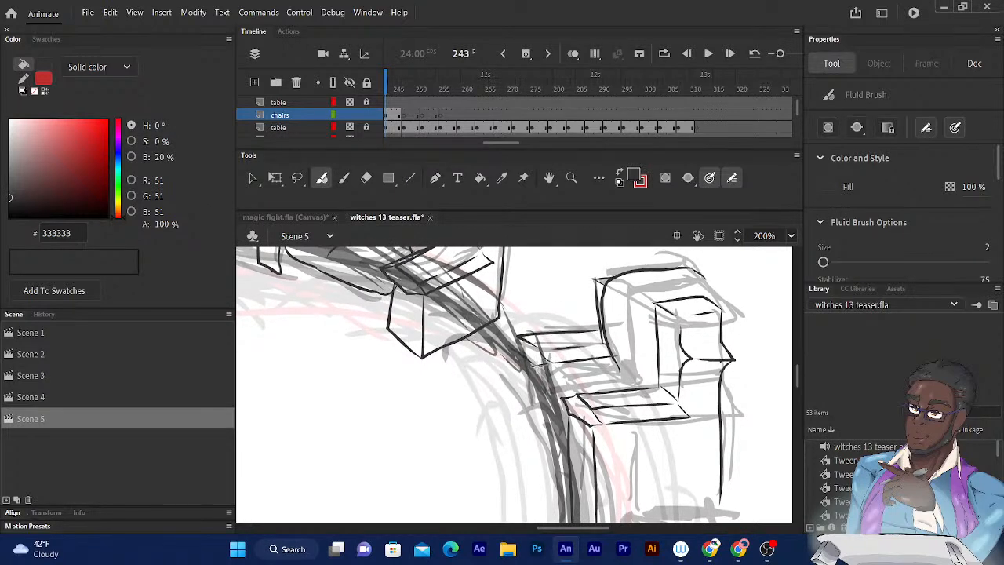
- Ink the seat cushion's top edge and curved front between the two armrests
{"action": "left_click_drag", "start_coordinate": [640, 274], "coordinate": [625, 241]}
{"action": "mouse_move", "coordinate": [599, 334]}
{"action": "left_mouse_down"}
{"action": "mouse_move", "coordinate": [555, 344]}
{"action": "mouse_move", "coordinate": [544, 359]}
{"action": "mouse_move", "coordinate": [572, 354]}
{"action": "mouse_move", "coordinate": [516, 355]}
{"action": "mouse_move", "coordinate": [553, 411]}
{"action": "left_mouse_up"}
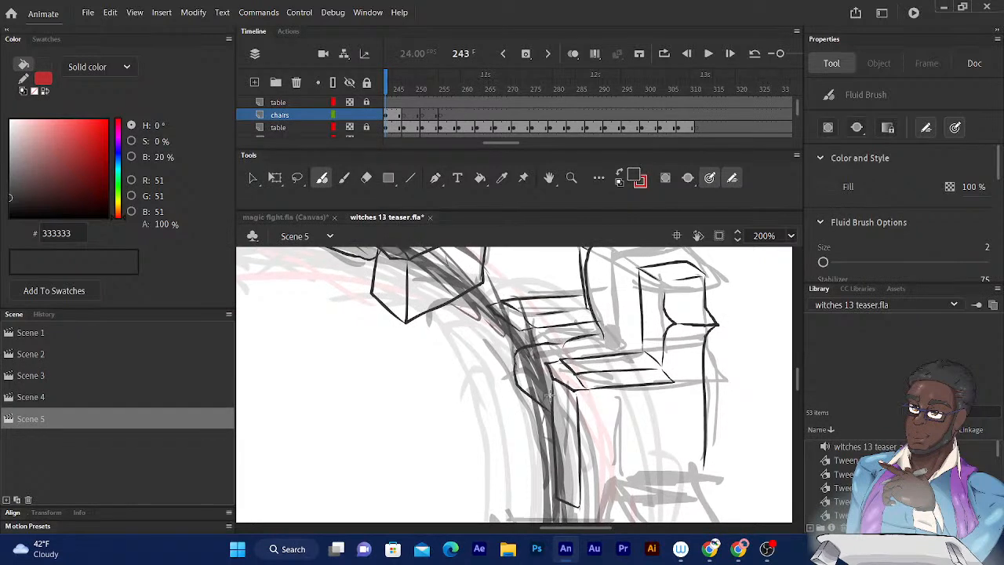
{"action": "left_click_drag", "start_coordinate": [519, 329], "coordinate": [514, 353]}
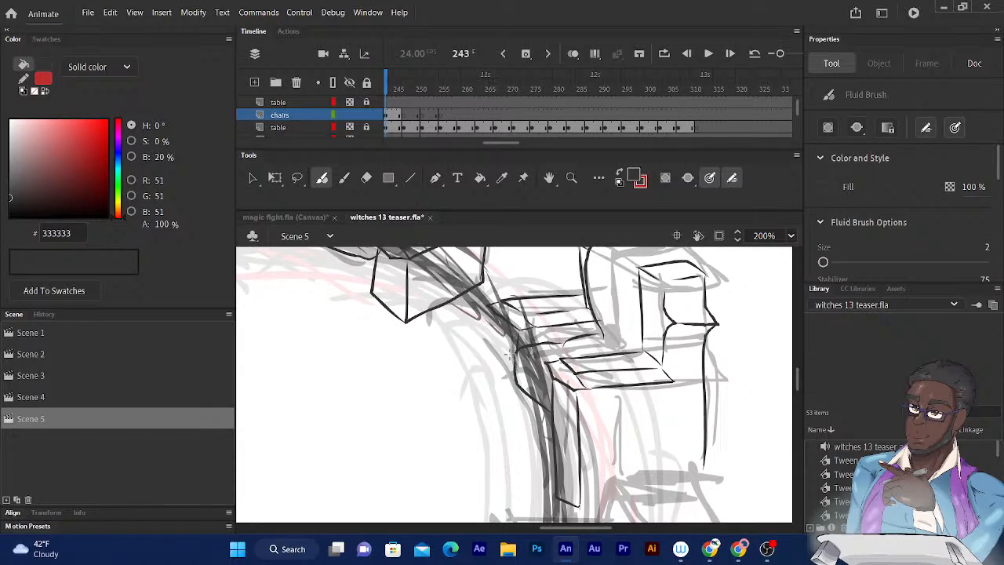
- Ink the far armrest's narrow front panel and the lower seat edges linking it to the near armrest
{"action": "left_click_drag", "start_coordinate": [495, 316], "coordinate": [510, 478]}
{"action": "left_click_drag", "start_coordinate": [518, 389], "coordinate": [515, 479]}
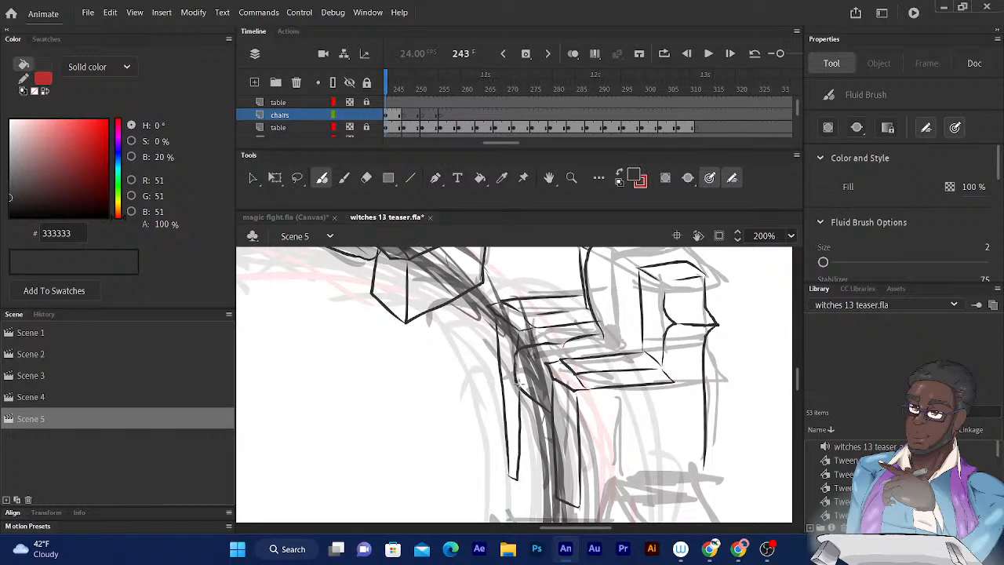
{"action": "left_click_drag", "start_coordinate": [517, 389], "coordinate": [551, 430]}
{"action": "left_click_drag", "start_coordinate": [517, 480], "coordinate": [553, 495]}
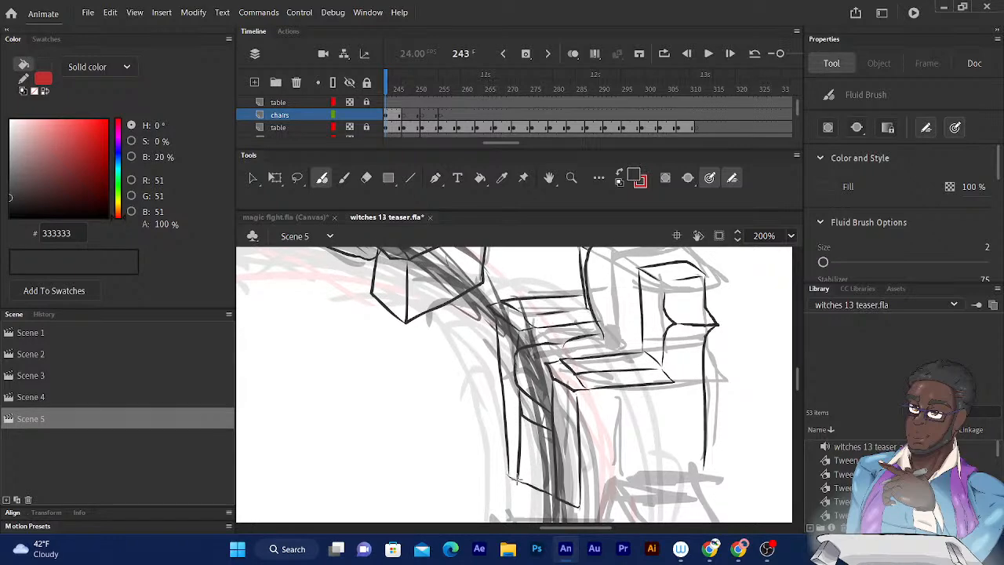
- Examine the remaining rough chairs around the table and compare them with the inked ones at 50% zoom
{"action": "mouse_move", "coordinate": [623, 355]}
{"action": "left_mouse_down"}
{"action": "mouse_move", "coordinate": [617, 330]}
{"action": "mouse_move", "coordinate": [545, 267]}
{"action": "mouse_move", "coordinate": [565, 268]}
{"action": "left_mouse_up"}
{"action": "left_click_drag", "start_coordinate": [582, 330], "coordinate": [555, 195]}
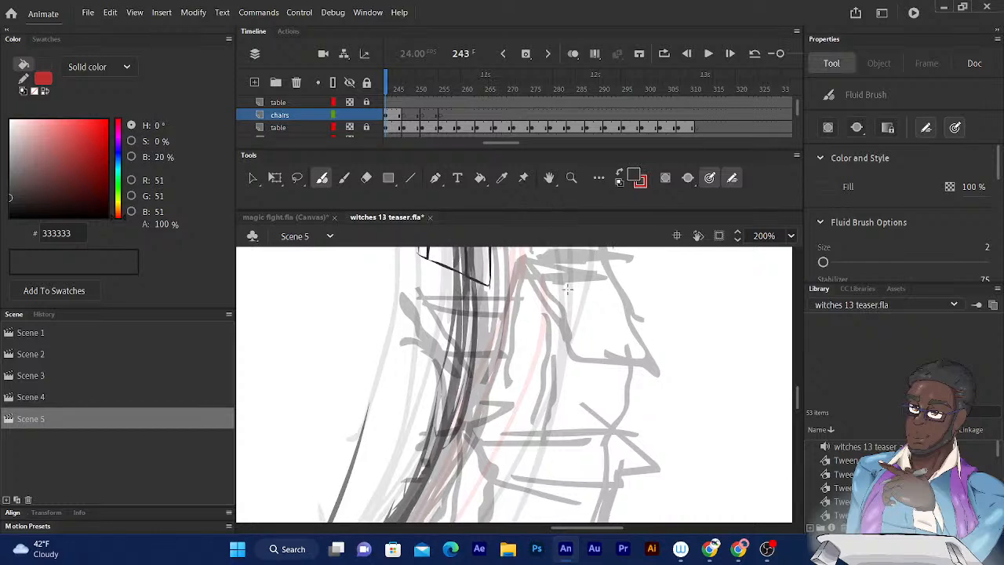
{"action": "left_click_drag", "start_coordinate": [543, 296], "coordinate": [602, 242]}
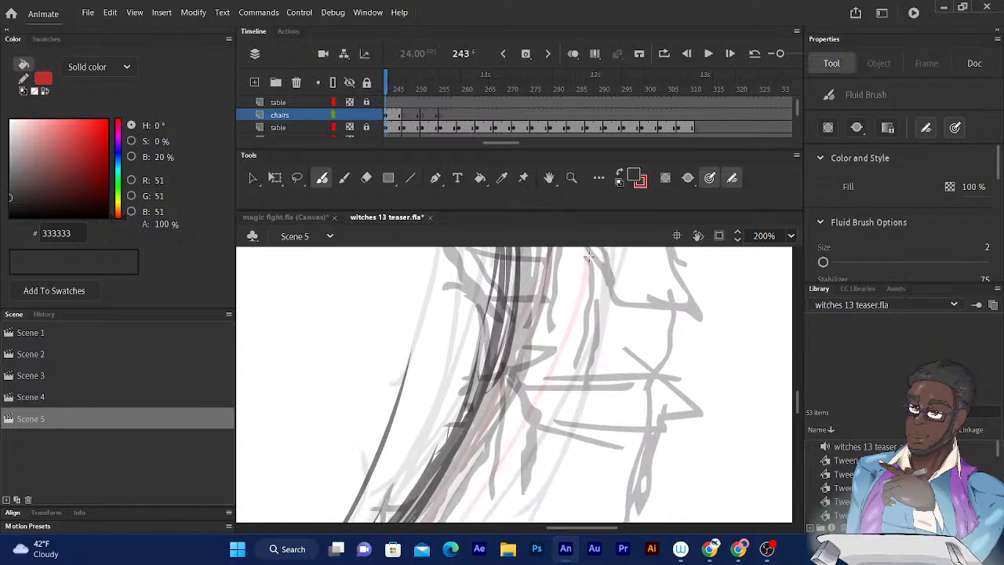
{"action": "left_click_drag", "start_coordinate": [590, 306], "coordinate": [593, 423]}
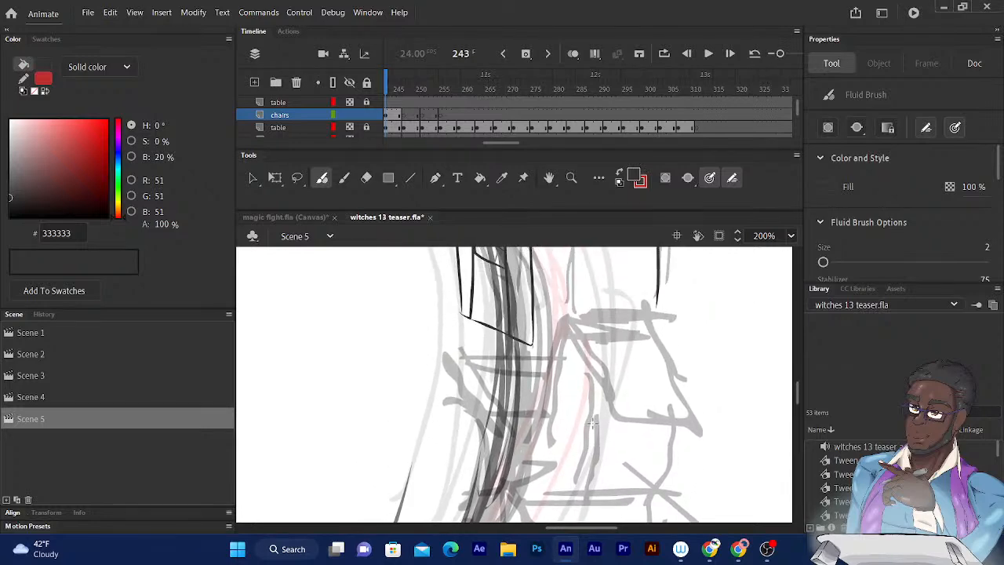
{"action": "key", "text": "ctrl+minus"}
{"action": "key", "text": "ctrl+minus"}
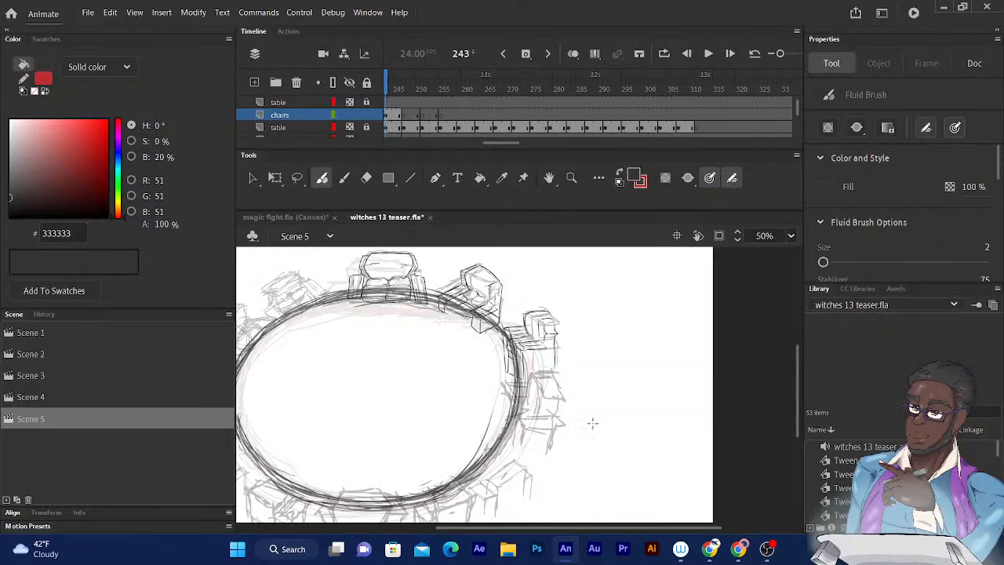
{"action": "mouse_move", "coordinate": [435, 360]}
{"action": "left_mouse_down"}
{"action": "mouse_move", "coordinate": [495, 385]}
{"action": "mouse_move", "coordinate": [532, 416]}
{"action": "left_mouse_up"}
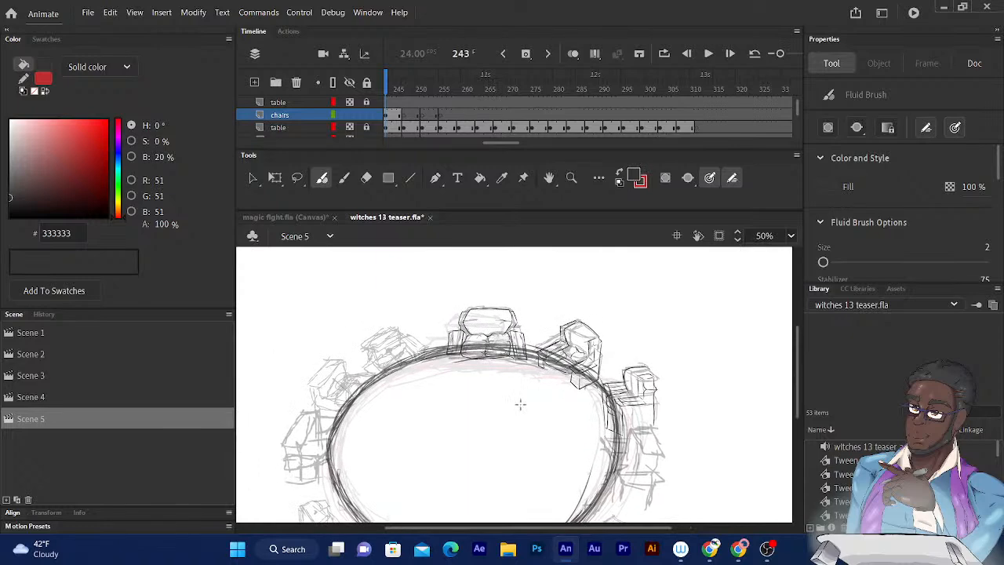
{"action": "left_click_drag", "start_coordinate": [450, 362], "coordinate": [424, 312]}
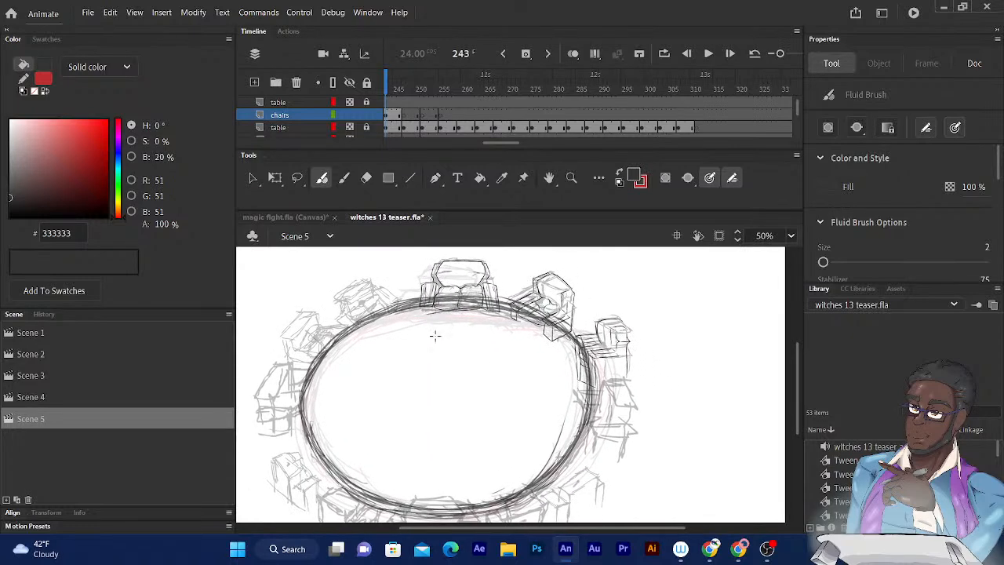
{"action": "left_click_drag", "start_coordinate": [427, 349], "coordinate": [435, 335]}
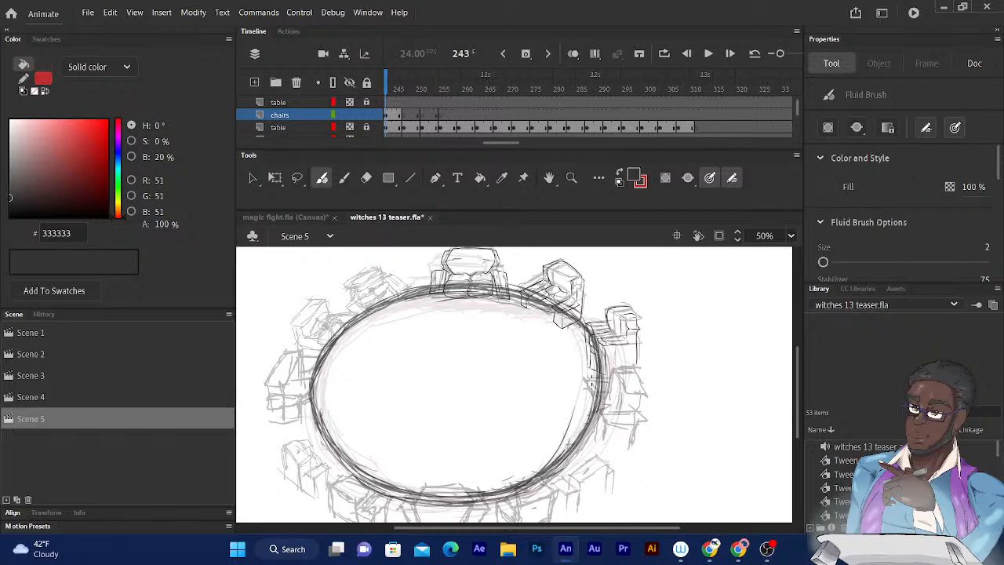
{"action": "mouse_move", "coordinate": [613, 441]}
{"action": "left_mouse_down"}
{"action": "mouse_move", "coordinate": [624, 388]}
{"action": "mouse_move", "coordinate": [599, 434]}
{"action": "mouse_move", "coordinate": [629, 424]}
{"action": "left_mouse_up"}
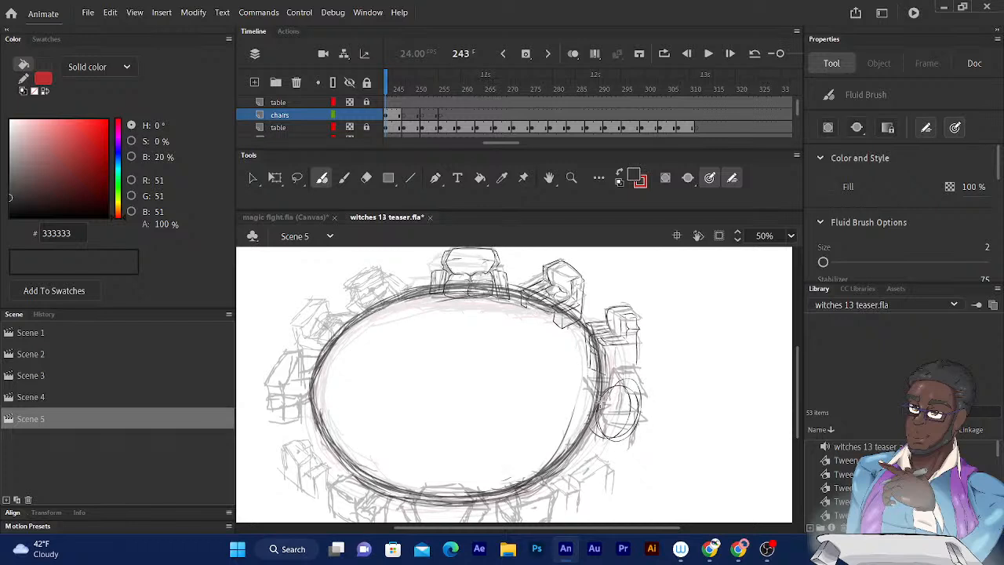
{"action": "mouse_move", "coordinate": [288, 374]}
{"action": "left_mouse_down"}
{"action": "mouse_move", "coordinate": [314, 409]}
{"action": "mouse_move", "coordinate": [270, 378]}
{"action": "mouse_move", "coordinate": [307, 384]}
{"action": "left_mouse_up"}
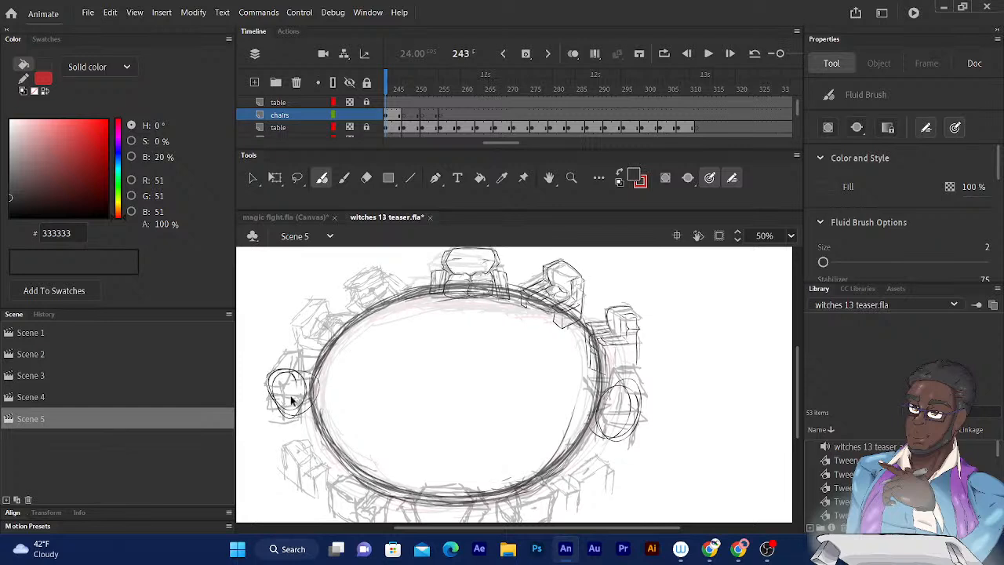
{"action": "key", "text": "ctrl+z"}
{"action": "scroll", "coordinate": [499, 377], "scroll_direction": "down", "scroll_amount": 2}
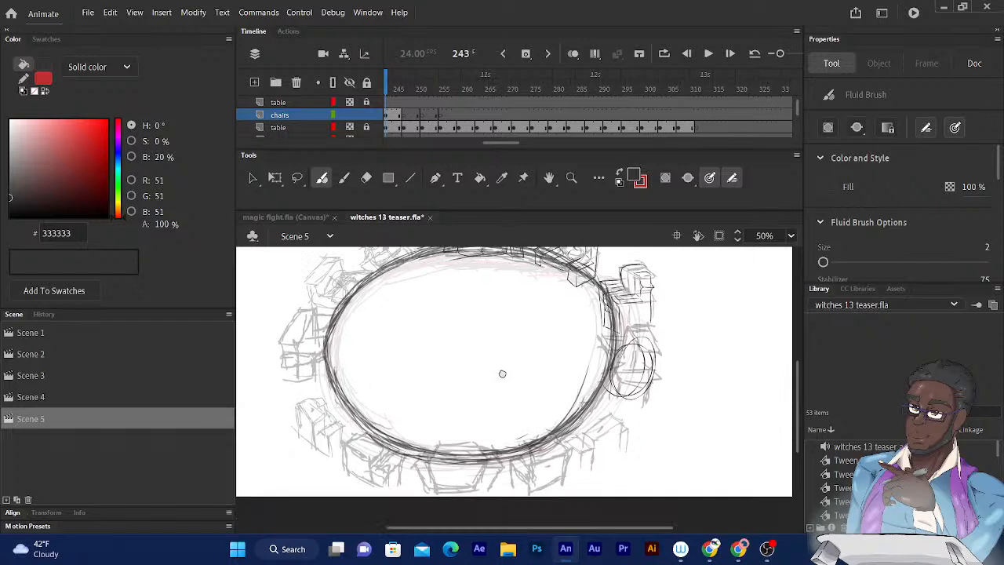
{"action": "key", "text": "ctrl+z"}
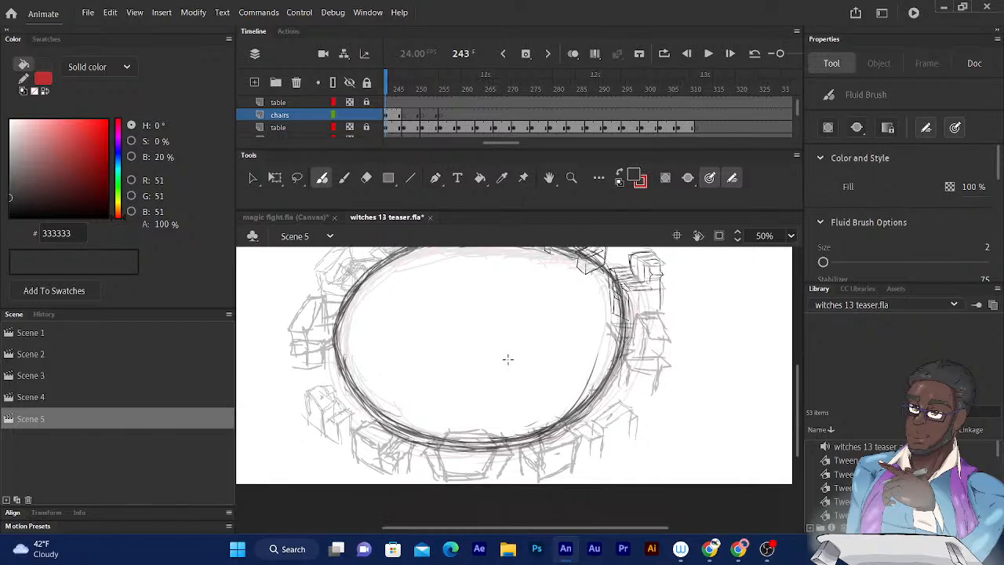
- Draw a loop around the group of rough chairs along the lower side of the table
{"action": "scroll", "coordinate": [508, 358], "scroll_direction": "down", "scroll_amount": 2}
{"action": "mouse_move", "coordinate": [322, 347]}
{"action": "left_mouse_down"}
{"action": "mouse_move", "coordinate": [474, 372]}
{"action": "mouse_move", "coordinate": [642, 364]}
{"action": "mouse_move", "coordinate": [590, 452]}
{"action": "mouse_move", "coordinate": [330, 444]}
{"action": "mouse_move", "coordinate": [363, 356]}
{"action": "left_mouse_up"}
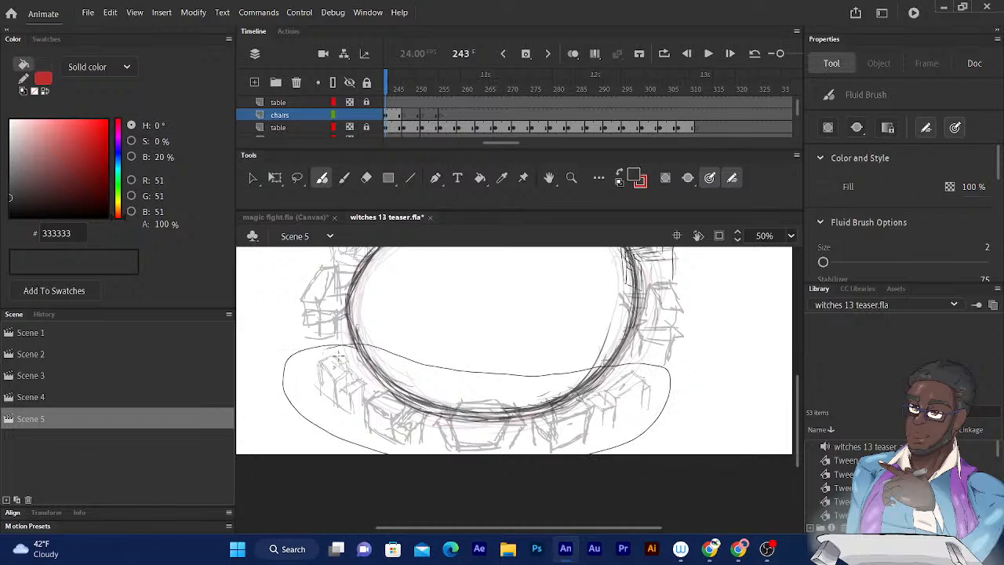
- Undo the loop drawn around the rough chairs on the lower side of the table
{"action": "key", "text": "ctrl+z"}
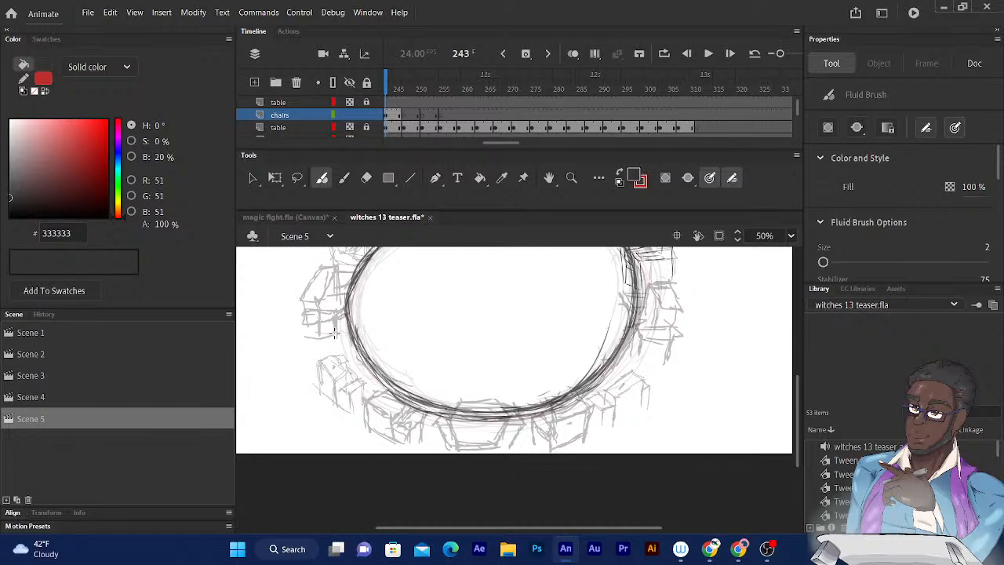
{"action": "mouse_move", "coordinate": [647, 351]}
{"action": "left_mouse_down"}
{"action": "mouse_move", "coordinate": [634, 413]}
{"action": "mouse_move", "coordinate": [627, 405]}
{"action": "left_mouse_up"}
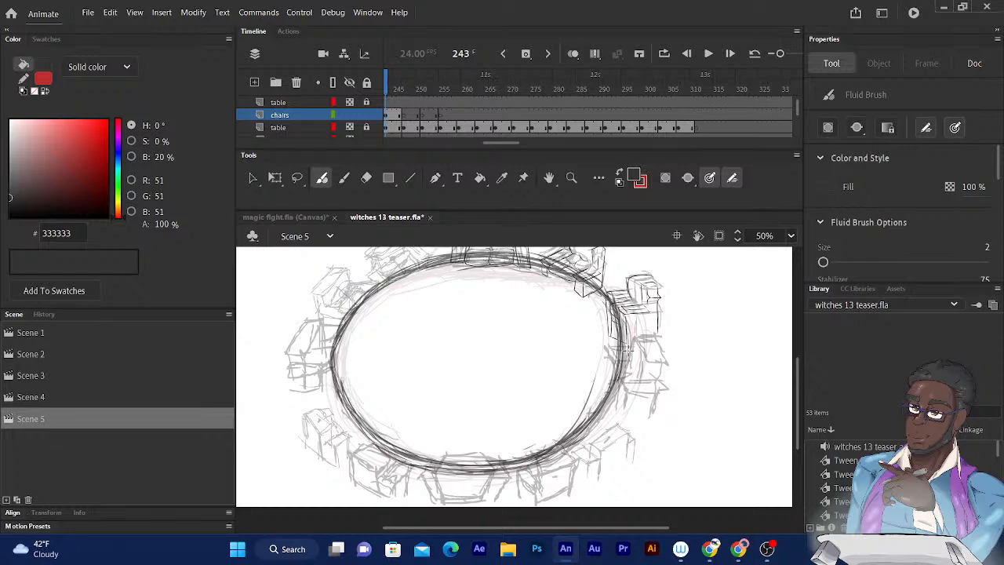
{"action": "left_click_drag", "start_coordinate": [486, 343], "coordinate": [514, 383]}
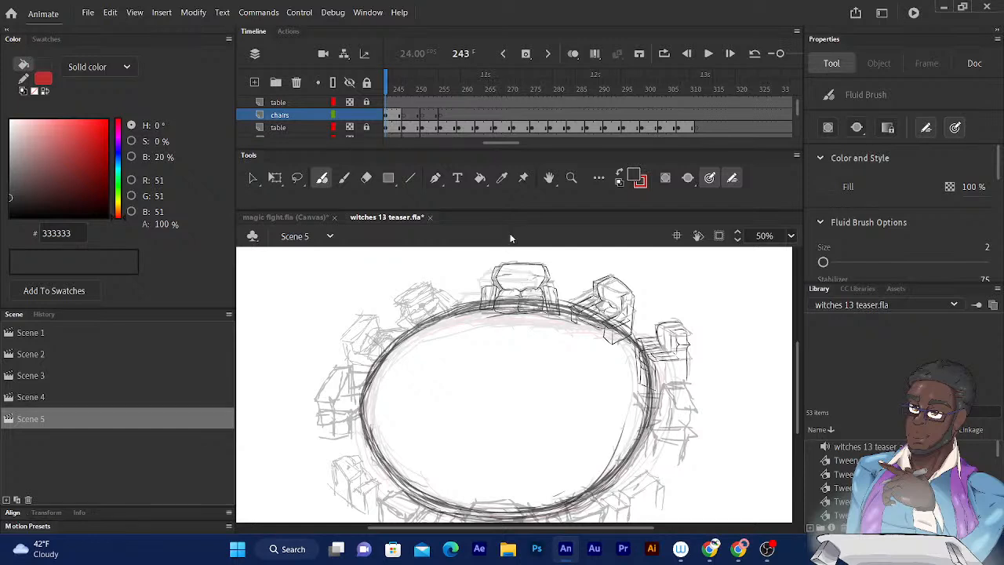
- Scrub between frames 243 and 278 to compare the chair drawings around the table
{"action": "left_click", "coordinate": [400, 89]}
{"action": "left_click_drag", "start_coordinate": [399, 88], "coordinate": [546, 89]}
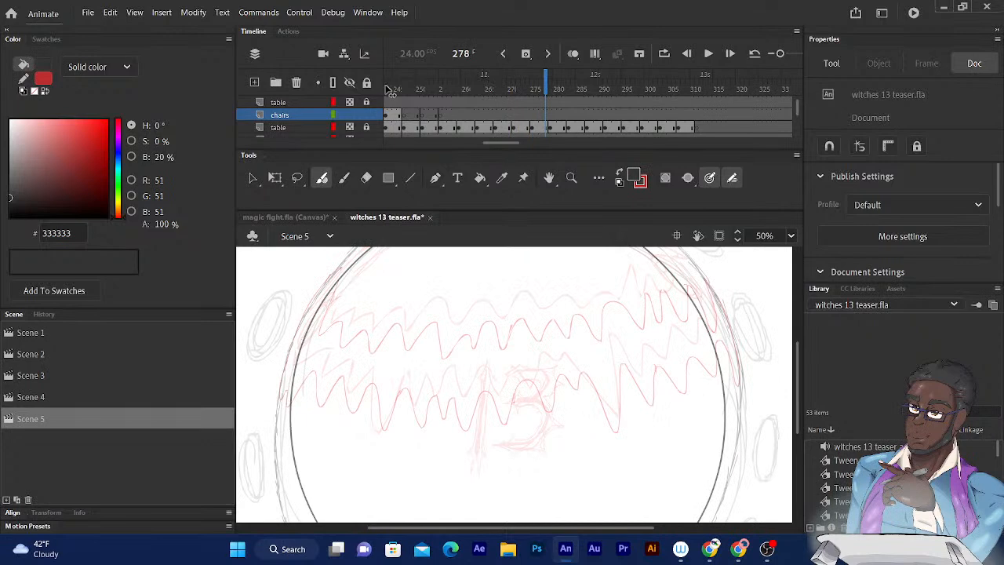
{"action": "mouse_move", "coordinate": [390, 88]}
{"action": "left_mouse_down"}
{"action": "mouse_move", "coordinate": [495, 89]}
{"action": "mouse_move", "coordinate": [404, 89]}
{"action": "mouse_move", "coordinate": [440, 89]}
{"action": "mouse_move", "coordinate": [422, 88]}
{"action": "left_mouse_up"}
{"action": "left_click", "coordinate": [398, 89]}
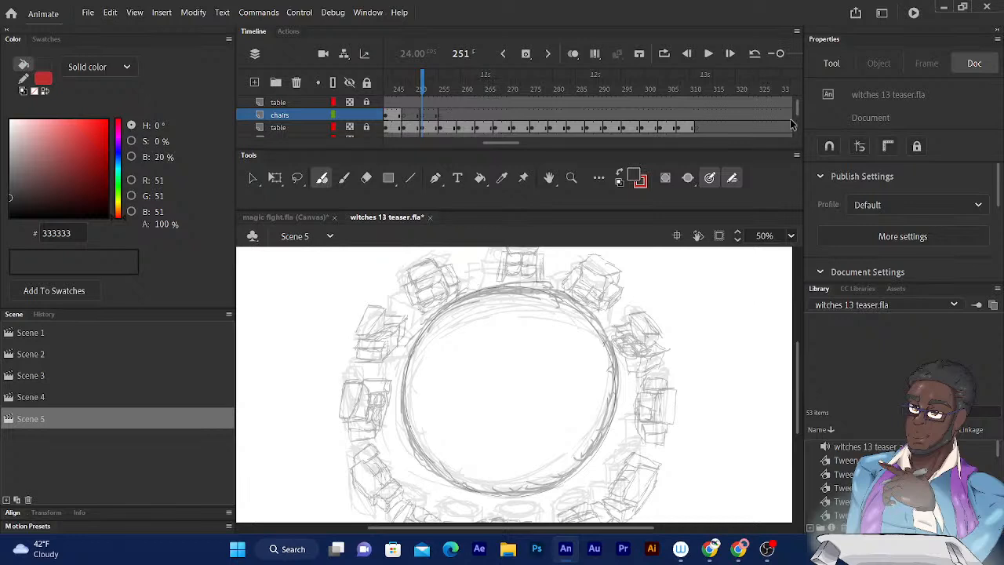
{"action": "left_click_drag", "start_coordinate": [797, 110], "coordinate": [797, 116]}
{"action": "scroll", "coordinate": [797, 112], "scroll_direction": "up", "scroll_amount": 3}
{"action": "key", "text": "comma"}
{"action": "key", "text": "comma"}
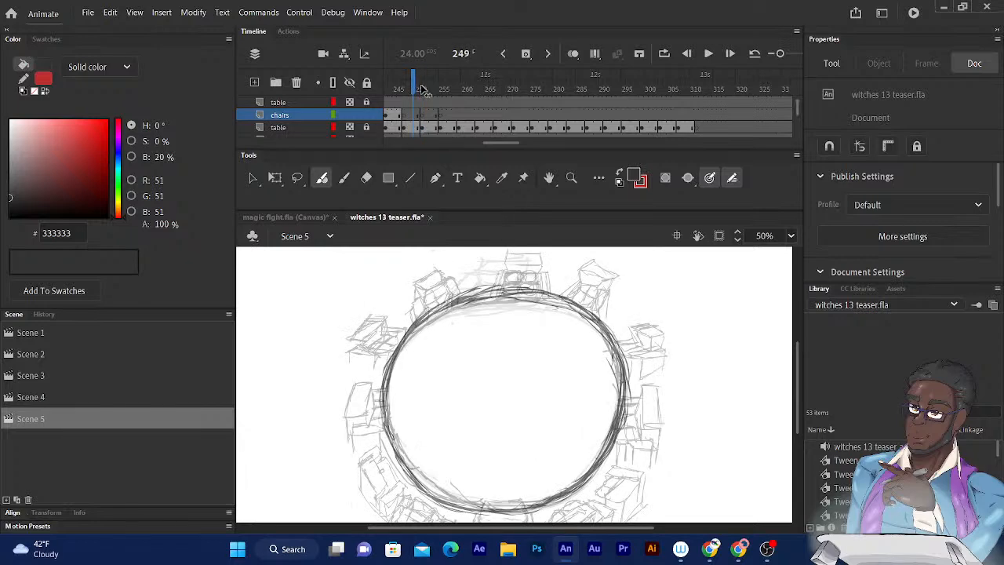
{"action": "key", "text": "comma"}
{"action": "key", "text": "comma"}
{"action": "key", "text": "comma"}
{"action": "key", "text": "comma"}
{"action": "key", "text": "comma"}
{"action": "key", "text": "comma"}
{"action": "key", "text": "comma"}
{"action": "key", "text": "comma"}
{"action": "key", "text": "comma"}
{"action": "key", "text": "comma"}
{"action": "key", "text": "comma"}
{"action": "key", "text": "comma"}
{"action": "key", "text": "comma"}
{"action": "key", "text": "comma"}
{"action": "key", "text": "comma"}
{"action": "key", "text": "comma"}
{"action": "key", "text": "comma"}
{"action": "key", "text": "comma"}
{"action": "key", "text": "comma"}
{"action": "key", "text": "comma"}
{"action": "key", "text": "comma"}
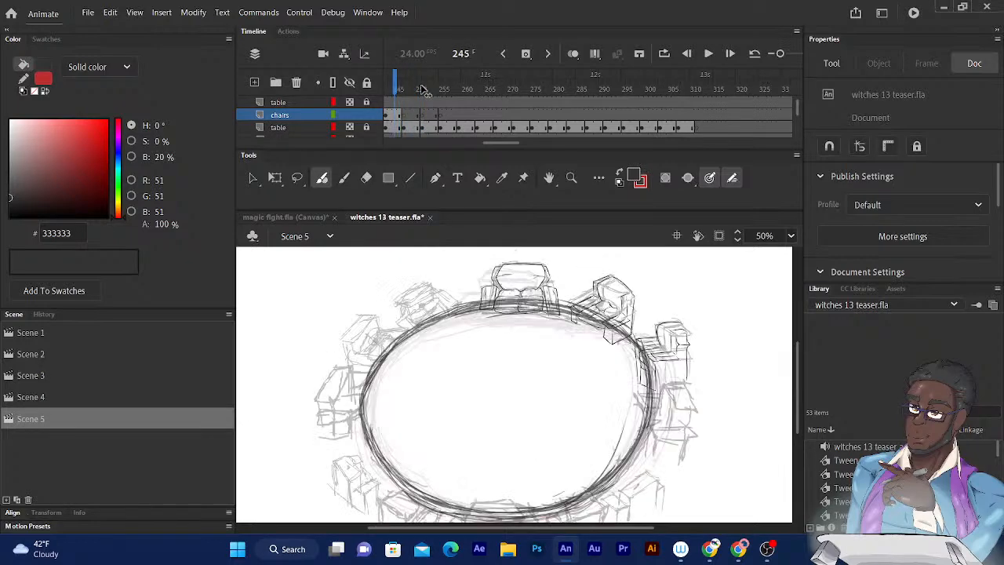
{"action": "key", "text": "period"}
{"action": "key", "text": "period"}
{"action": "key", "text": "period"}
{"action": "key", "text": "period"}
{"action": "key", "text": "period"}
{"action": "key", "text": "period"}
{"action": "key", "text": "period"}
{"action": "key", "text": "period"}
{"action": "key", "text": "period"}
{"action": "key", "text": "period"}
{"action": "key", "text": "period"}
{"action": "key", "text": "period"}
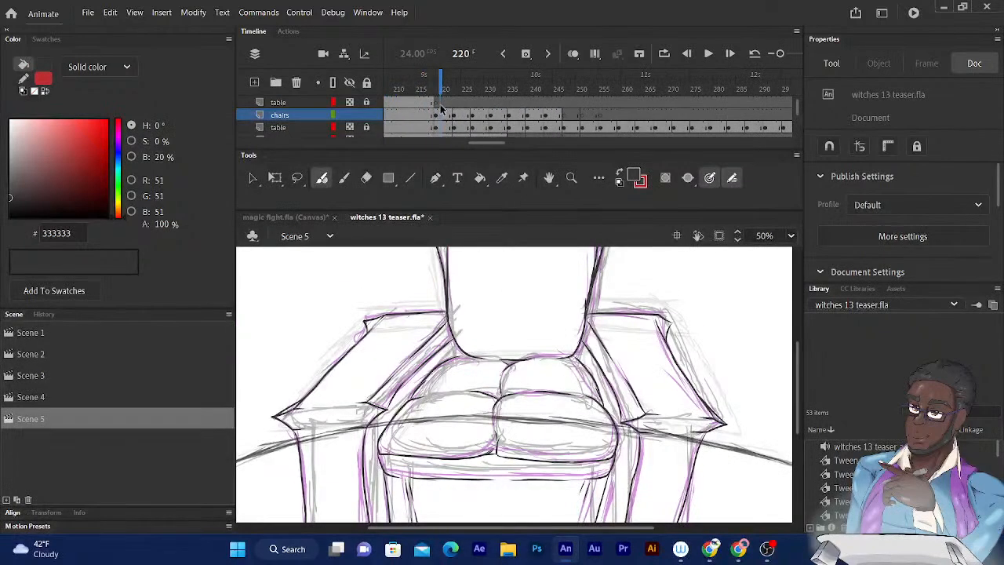
- Examine the camera move and chair drawings from frame 220 to frame 259 at 25% zoom
{"action": "key", "text": "ctrl+minus"}
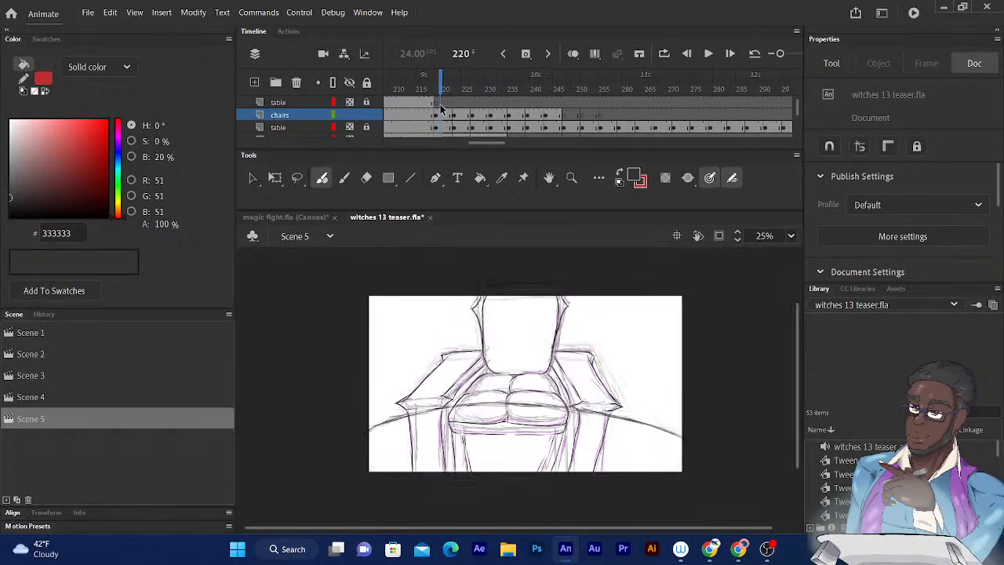
{"action": "key", "text": "period"}
{"action": "key", "text": "period"}
{"action": "key", "text": "period"}
{"action": "key", "text": "period"}
{"action": "key", "text": "period"}
{"action": "key", "text": "period"}
{"action": "key", "text": "period"}
{"action": "key", "text": "period"}
{"action": "key", "text": "period"}
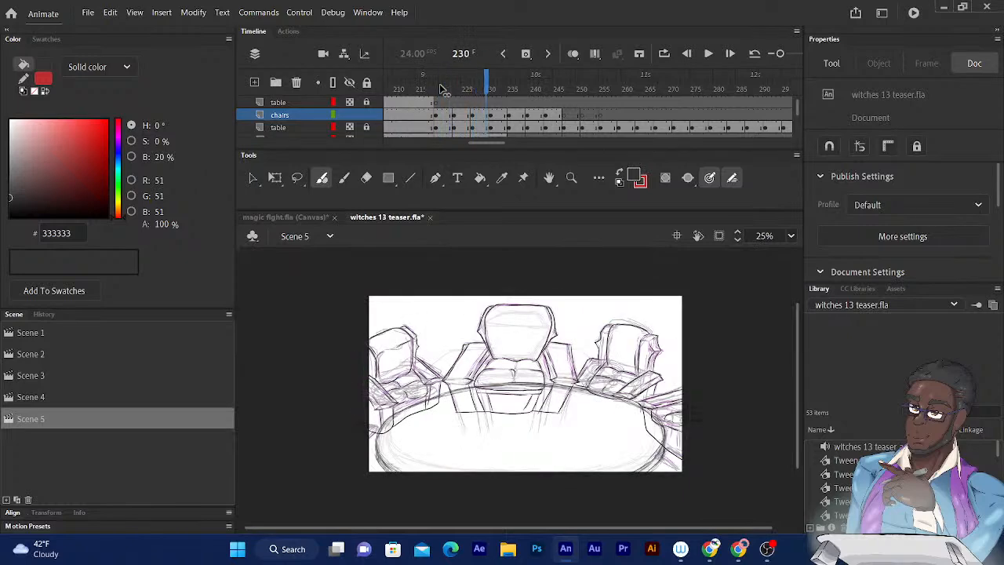
{"action": "key", "text": "period"}
{"action": "key", "text": "period"}
{"action": "key", "text": "period"}
{"action": "key", "text": "period"}
{"action": "key", "text": "period"}
{"action": "key", "text": "period"}
{"action": "key", "text": "period"}
{"action": "key", "text": "period"}
{"action": "key", "text": "period"}
{"action": "key", "text": "period"}
{"action": "key", "text": "period"}
{"action": "key", "text": "period"}
{"action": "key", "text": "period"}
{"action": "key", "text": "period"}
{"action": "key", "text": "period"}
{"action": "key", "text": "period"}
{"action": "key", "text": "period"}
{"action": "key", "text": "period"}
{"action": "key", "text": "period"}
{"action": "key", "text": "period"}
{"action": "key", "text": "period"}
{"action": "key", "text": "period"}
{"action": "key", "text": "period"}
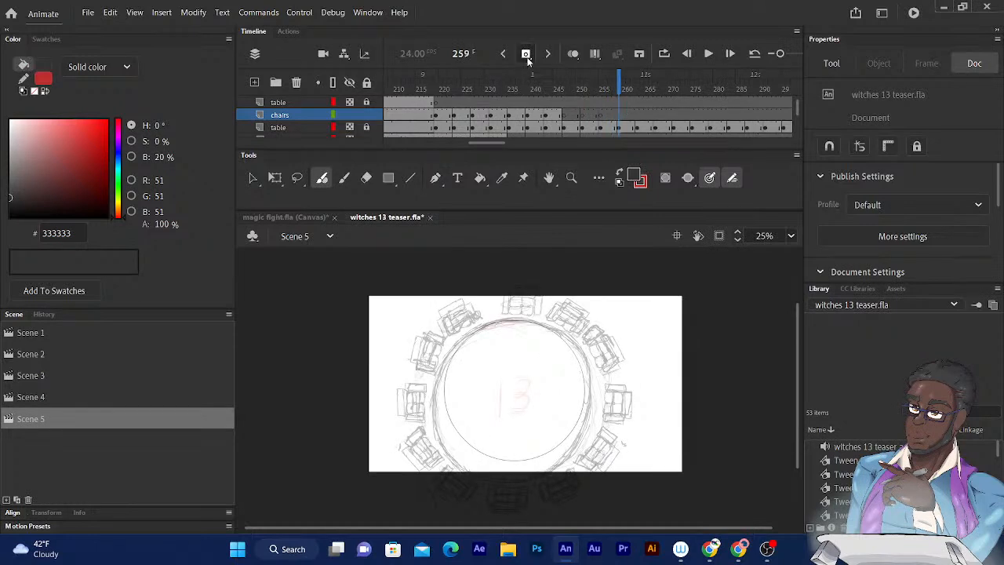
- Insert blank keyframes on the chairs layer at frames 259, 263, 267 and 271
{"action": "key", "text": "period"}
{"action": "key", "text": "period"}
{"action": "key", "text": "period"}
{"action": "key", "text": "period"}
{"action": "key", "text": "period"}
{"action": "key", "text": "comma"}
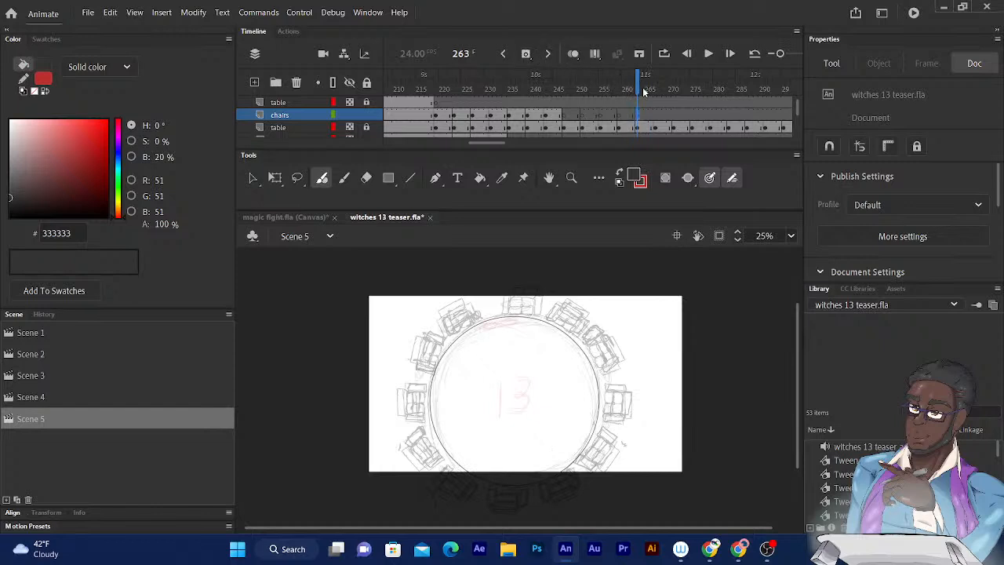
{"action": "key", "text": "period"}
{"action": "key", "text": "period"}
{"action": "key", "text": "period"}
{"action": "key", "text": "period"}
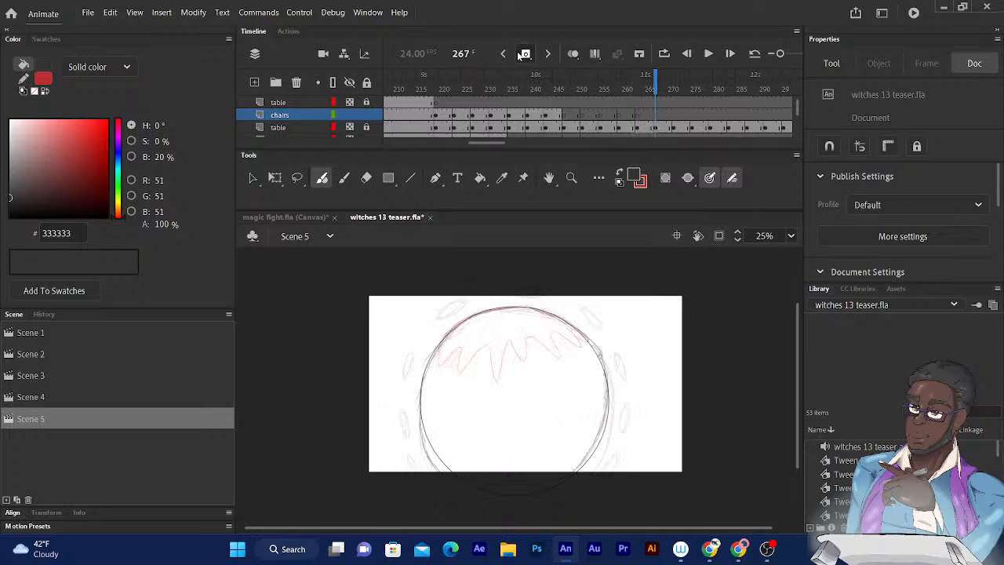
{"action": "key", "text": "period"}
{"action": "key", "text": "period"}
{"action": "key", "text": "period"}
{"action": "key", "text": "period"}
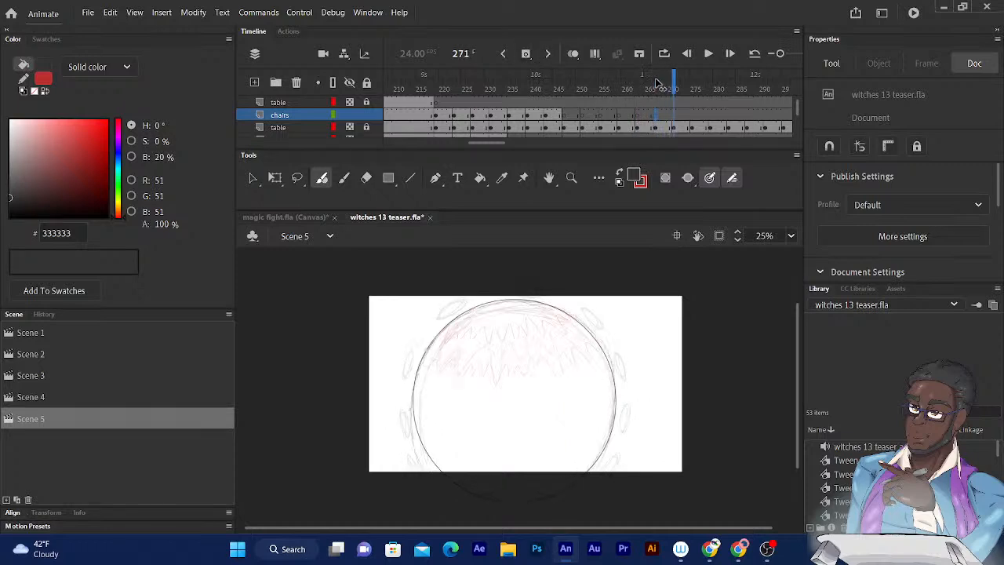
{"action": "key", "text": "period"}
{"action": "key", "text": "comma"}
{"action": "left_click", "coordinate": [525, 55]}
- Flip back and forth between frames 252 and 273 to examine how the ring of chairs changes in the top view
{"action": "key", "text": "comma"}
{"action": "key", "text": "comma"}
{"action": "key", "text": "comma"}
{"action": "key", "text": "comma"}
{"action": "key", "text": "comma"}
{"action": "key", "text": "comma"}
{"action": "key", "text": "comma"}
{"action": "key", "text": "comma"}
{"action": "key", "text": "comma"}
{"action": "key", "text": "comma"}
{"action": "key", "text": "comma"}
{"action": "key", "text": "comma"}
{"action": "key", "text": "comma"}
{"action": "key", "text": "comma"}
{"action": "key", "text": "comma"}
{"action": "key", "text": "comma"}
{"action": "key", "text": "comma"}
{"action": "key", "text": "comma"}
{"action": "key", "text": "comma"}
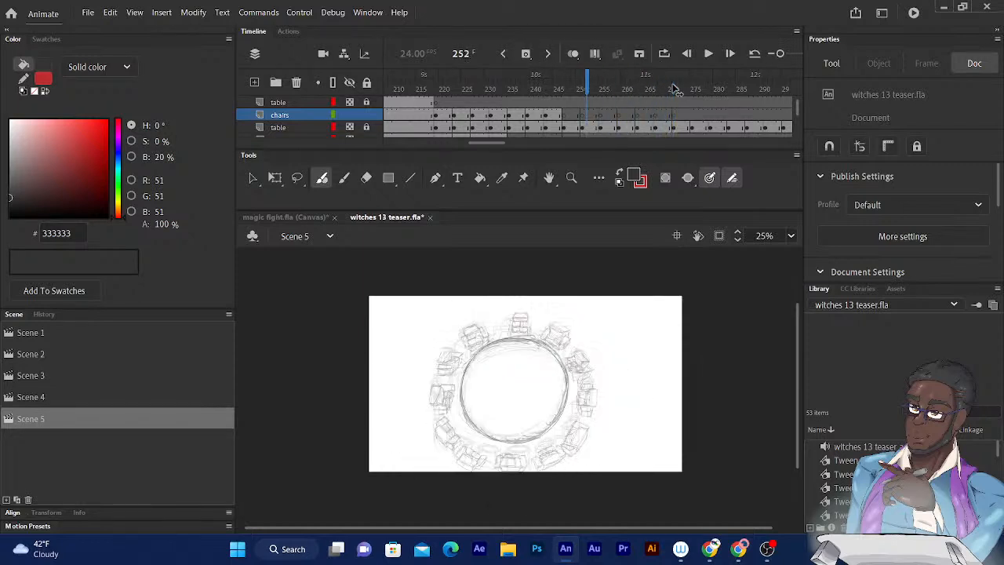
{"action": "key", "text": "period"}
{"action": "key", "text": "period"}
{"action": "key", "text": "period"}
{"action": "key", "text": "period"}
{"action": "key", "text": "period"}
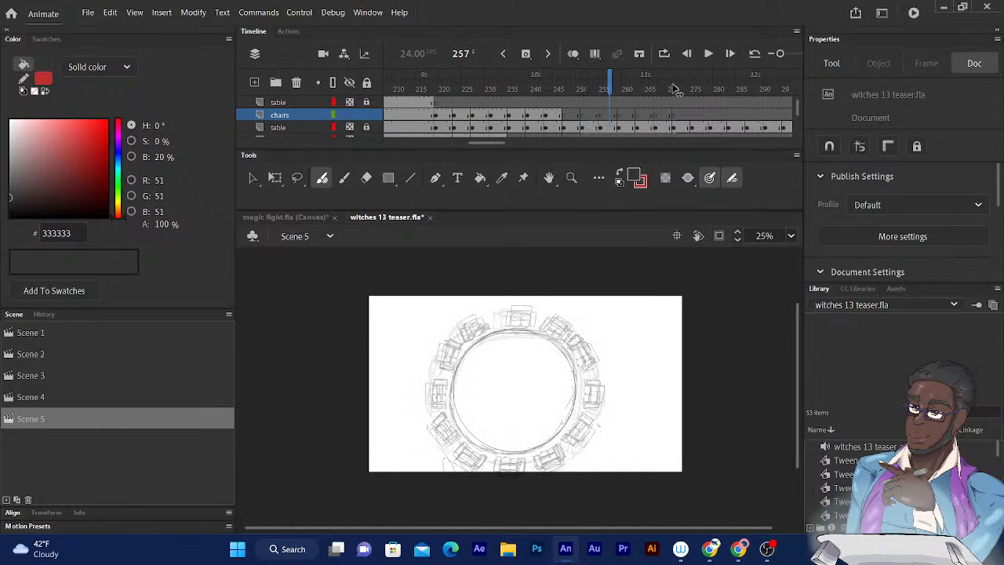
{"action": "key", "text": "comma"}
{"action": "key", "text": "comma"}
{"action": "key", "text": "period"}
{"action": "key", "text": "period"}
{"action": "key", "text": "period"}
{"action": "key", "text": "period"}
{"action": "key", "text": "period"}
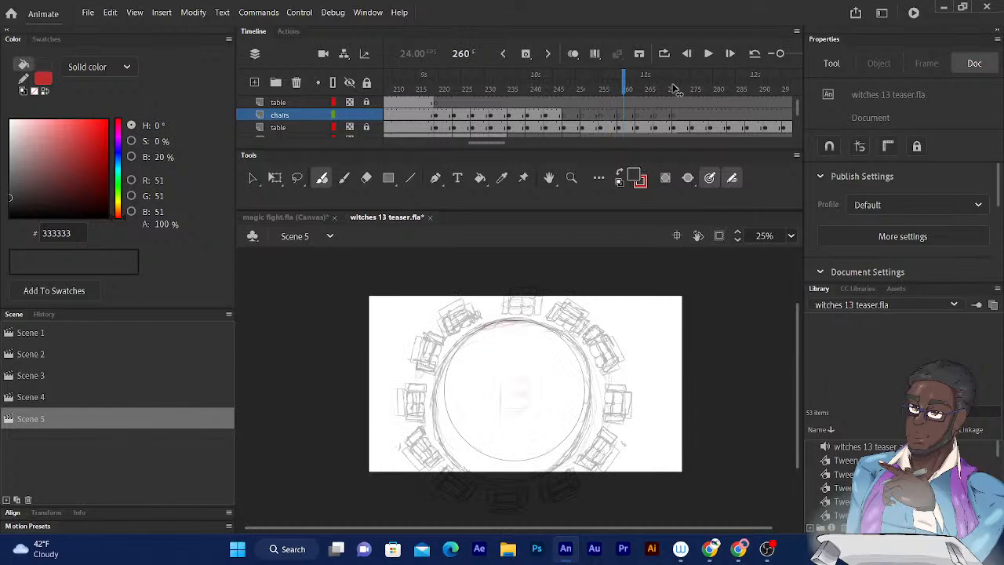
{"action": "key", "text": "comma"}
{"action": "key", "text": "comma"}
{"action": "key", "text": "comma"}
{"action": "key", "text": "comma"}
{"action": "key", "text": "comma"}
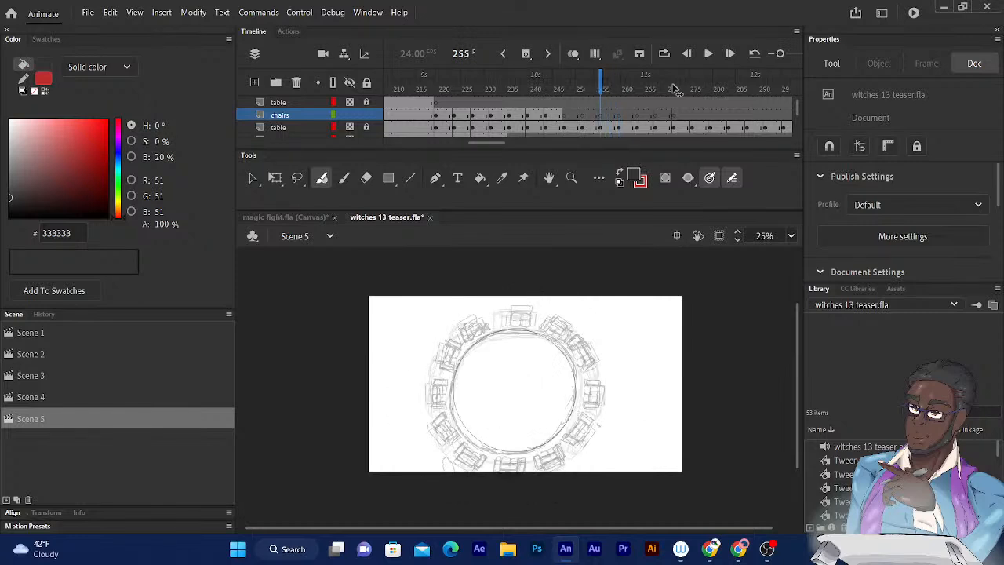
{"action": "key", "text": "period"}
{"action": "key", "text": "period"}
{"action": "key", "text": "period"}
{"action": "key", "text": "period"}
{"action": "key", "text": "period"}
{"action": "key", "text": "period"}
{"action": "key", "text": "period"}
{"action": "key", "text": "period"}
{"action": "key", "text": "period"}
{"action": "key", "text": "period"}
{"action": "key", "text": "period"}
{"action": "key", "text": "period"}
{"action": "key", "text": "period"}
{"action": "key", "text": "period"}
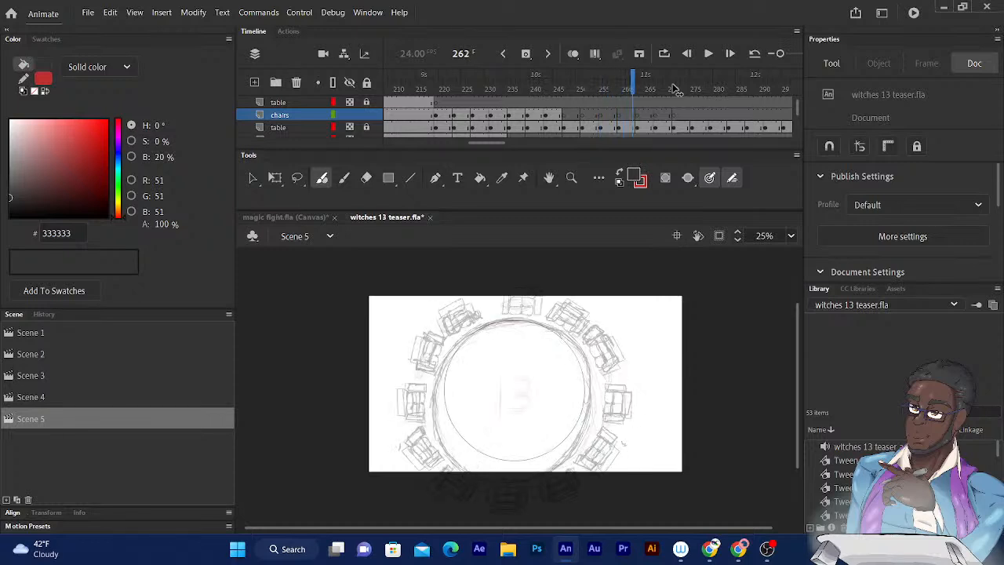
{"action": "key", "text": "period"}
{"action": "key", "text": "period"}
{"action": "key", "text": "period"}
{"action": "key", "text": "period"}
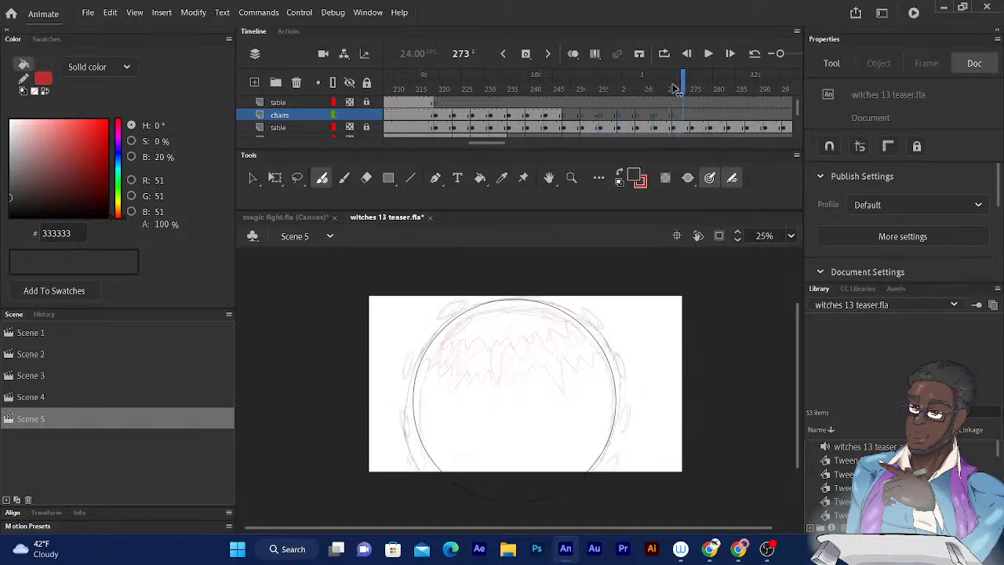
{"action": "key", "text": "comma"}
{"action": "key", "text": "comma"}
{"action": "key", "text": "comma"}
{"action": "key", "text": "comma"}
{"action": "key", "text": "comma"}
{"action": "key", "text": "comma"}
{"action": "key", "text": "comma"}
{"action": "key", "text": "comma"}
{"action": "key", "text": "comma"}
{"action": "key", "text": "comma"}
{"action": "key", "text": "comma"}
{"action": "key", "text": "comma"}
{"action": "key", "text": "comma"}
{"action": "key", "text": "comma"}
{"action": "key", "text": "comma"}
{"action": "key", "text": "comma"}
{"action": "key", "text": "comma"}
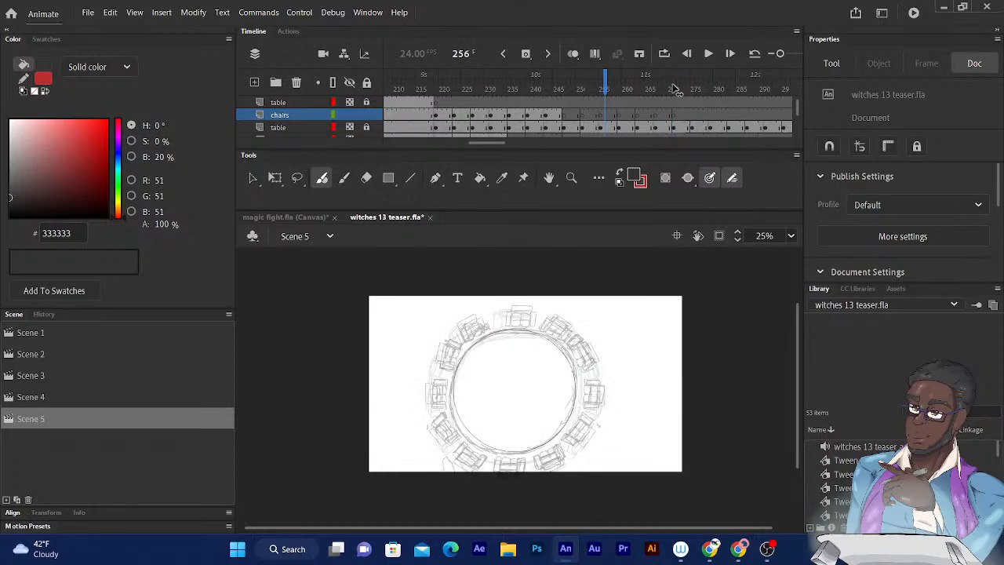
- Step from frame 256 past frame 275 and back to examine the growing table circle and its red zigzag lines
{"action": "key", "text": "period"}
{"action": "key", "text": "period"}
{"action": "key", "text": "period"}
{"action": "key", "text": "period"}
{"action": "key", "text": "period"}
{"action": "key", "text": "period"}
{"action": "key", "text": "period"}
{"action": "key", "text": "period"}
{"action": "key", "text": "period"}
{"action": "key", "text": "period"}
{"action": "key", "text": "period"}
{"action": "key", "text": "period"}
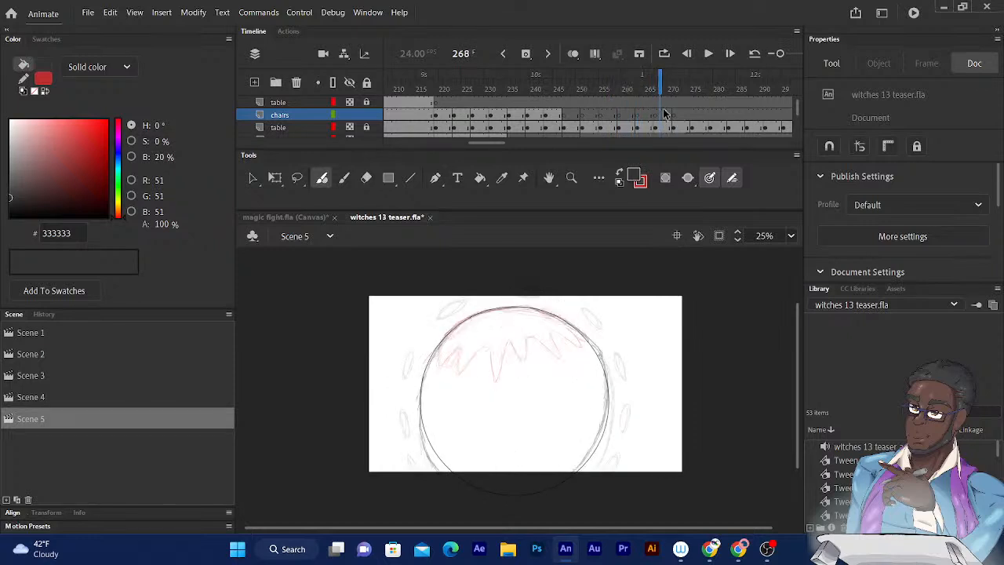
{"action": "key", "text": "period"}
{"action": "key", "text": "period"}
{"action": "key", "text": "period"}
{"action": "key", "text": "period"}
{"action": "key", "text": "period"}
{"action": "key", "text": "period"}
{"action": "key", "text": "comma"}
{"action": "key", "text": "period"}
{"action": "key", "text": "period"}
{"action": "key", "text": "comma"}
{"action": "key", "text": "comma"}
{"action": "key", "text": "period"}
{"action": "key", "text": "period"}
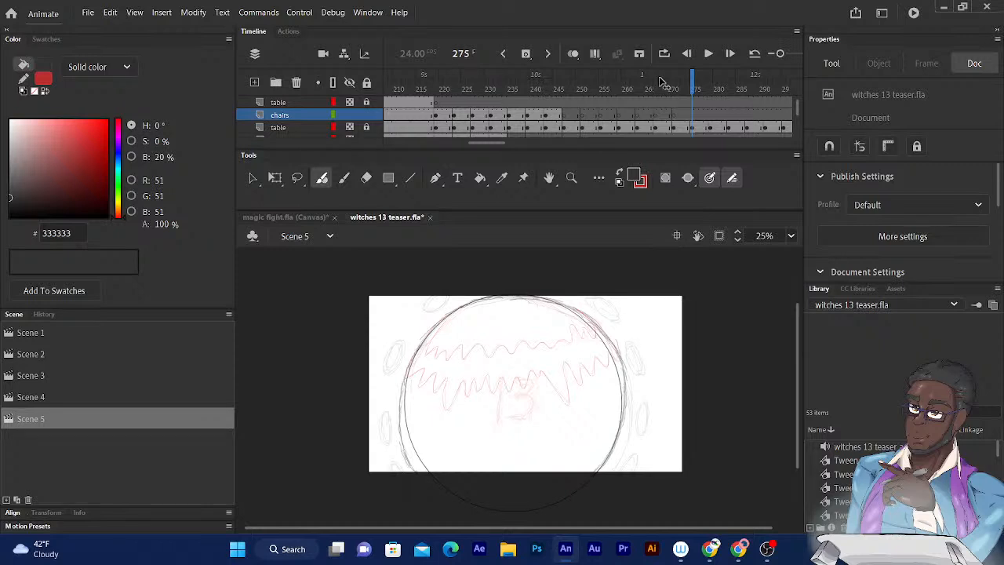
{"action": "key", "text": "period"}
{"action": "key", "text": "period"}
{"action": "key", "text": "period"}
{"action": "key", "text": "period"}
{"action": "key", "text": "period"}
{"action": "key", "text": "period"}
{"action": "key", "text": "comma"}
{"action": "key", "text": "comma"}
{"action": "key", "text": "comma"}
{"action": "key", "text": "comma"}
{"action": "key", "text": "comma"}
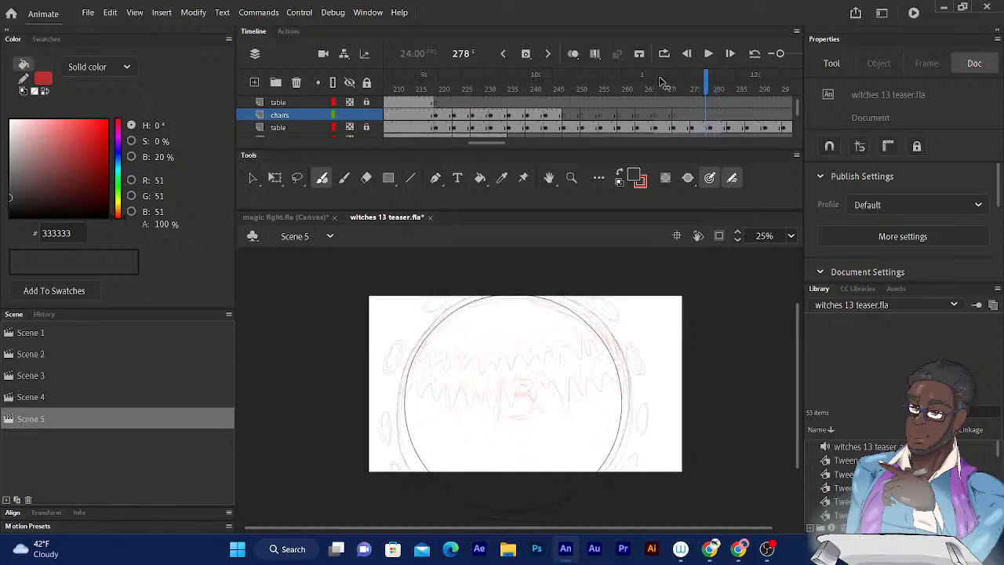
- Compare the rough chair frames up to 261 with the partly inked chairs at frames 239 to 246
{"action": "key", "text": "comma"}
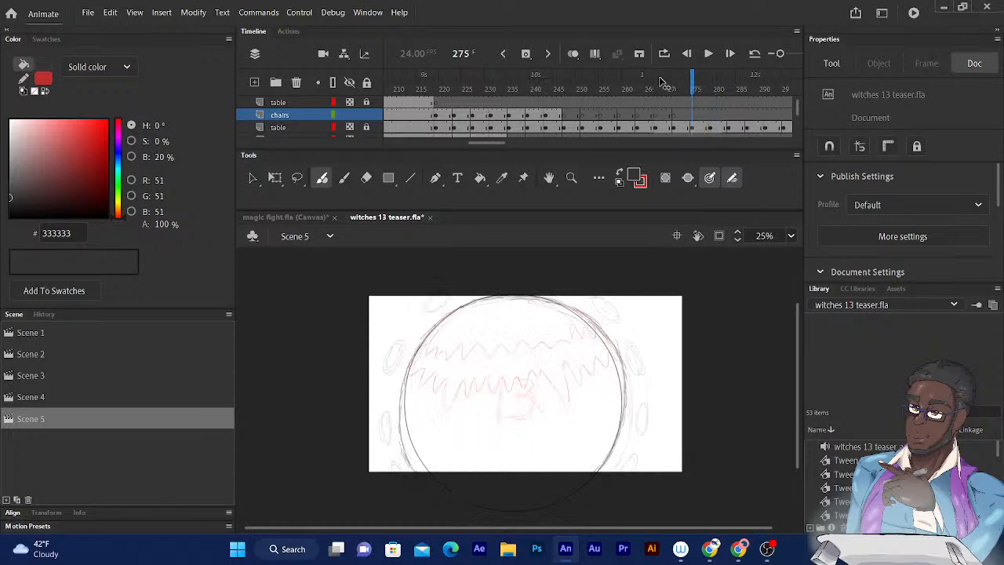
{"action": "key", "text": "comma"}
{"action": "key", "text": "comma"}
{"action": "key", "text": "comma"}
{"action": "key", "text": "comma"}
{"action": "key", "text": "comma"}
{"action": "key", "text": "comma"}
{"action": "key", "text": "comma"}
{"action": "key", "text": "comma"}
{"action": "key", "text": "comma"}
{"action": "key", "text": "comma"}
{"action": "key", "text": "comma"}
{"action": "key", "text": "comma"}
{"action": "key", "text": "comma"}
{"action": "key", "text": "comma"}
{"action": "key", "text": "comma"}
{"action": "key", "text": "comma"}
{"action": "key", "text": "comma"}
{"action": "key", "text": "comma"}
{"action": "key", "text": "comma"}
{"action": "key", "text": "comma"}
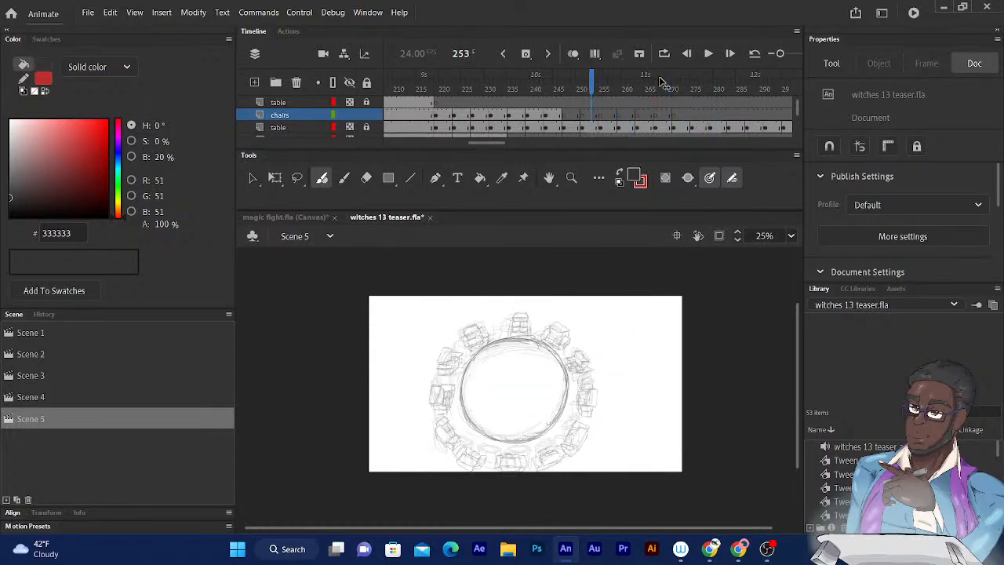
{"action": "key", "text": "period"}
{"action": "key", "text": "period"}
{"action": "key", "text": "period"}
{"action": "key", "text": "period"}
{"action": "key", "text": "period"}
{"action": "key", "text": "period"}
{"action": "key", "text": "period"}
{"action": "key", "text": "period"}
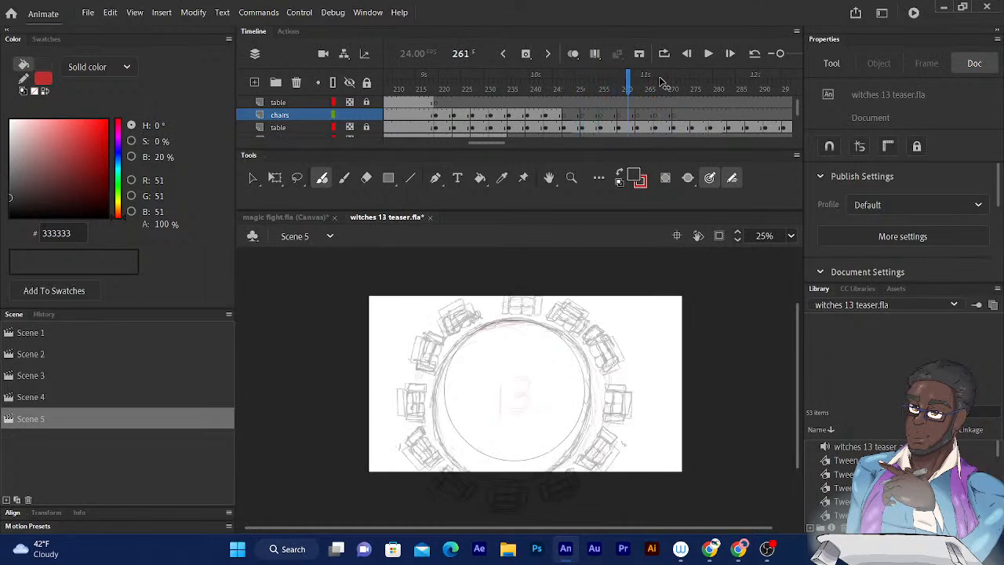
{"action": "key", "text": "period"}
{"action": "key", "text": "comma"}
{"action": "key", "text": "comma"}
{"action": "key", "text": "comma"}
{"action": "key", "text": "comma"}
{"action": "key", "text": "comma"}
{"action": "key", "text": "comma"}
{"action": "key", "text": "comma"}
{"action": "key", "text": "comma"}
{"action": "key", "text": "comma"}
{"action": "key", "text": "comma"}
{"action": "key", "text": "comma"}
{"action": "key", "text": "comma"}
{"action": "key", "text": "comma"}
{"action": "key", "text": "comma"}
{"action": "key", "text": "comma"}
{"action": "key", "text": "comma"}
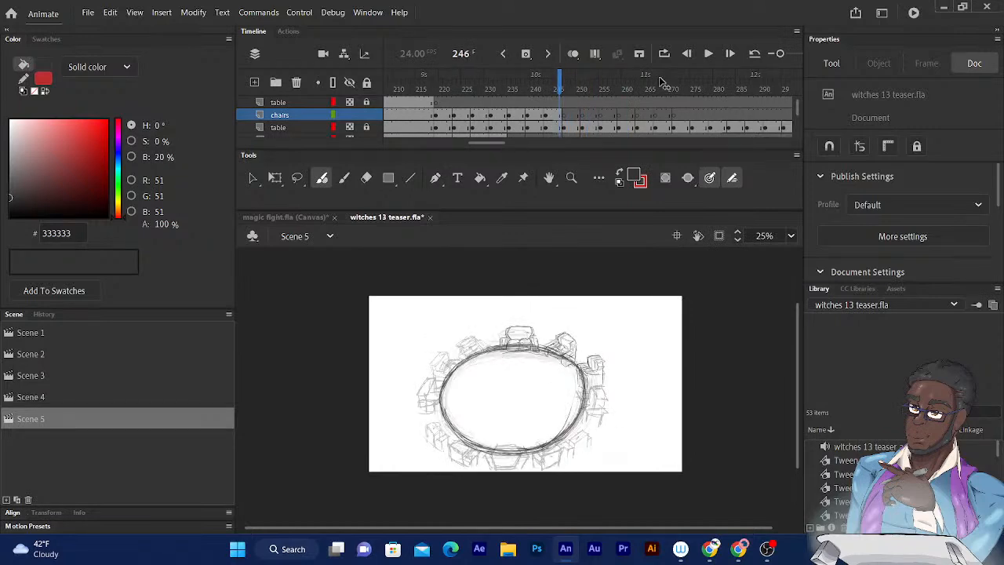
{"action": "key", "text": "comma"}
{"action": "key", "text": "comma"}
{"action": "key", "text": "comma"}
{"action": "key", "text": "comma"}
{"action": "key", "text": "comma"}
{"action": "key", "text": "comma"}
{"action": "key", "text": "comma"}
{"action": "key", "text": "comma"}
{"action": "key", "text": "comma"}
{"action": "key", "text": "period"}
{"action": "key", "text": "period"}
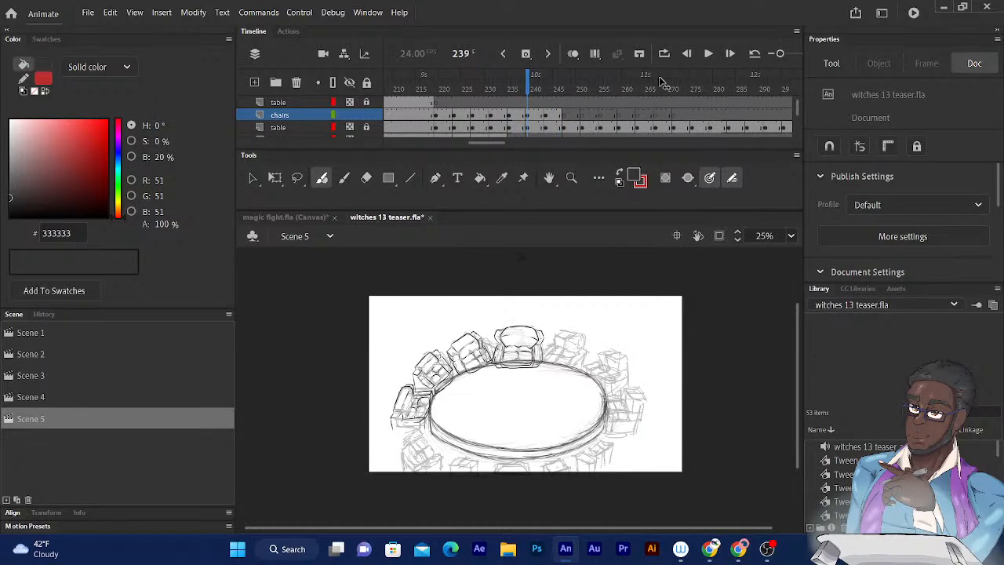
{"action": "key", "text": "period"}
{"action": "key", "text": "period"}
{"action": "key", "text": "period"}
{"action": "key", "text": "period"}
{"action": "key", "text": "period"}
{"action": "key", "text": "period"}
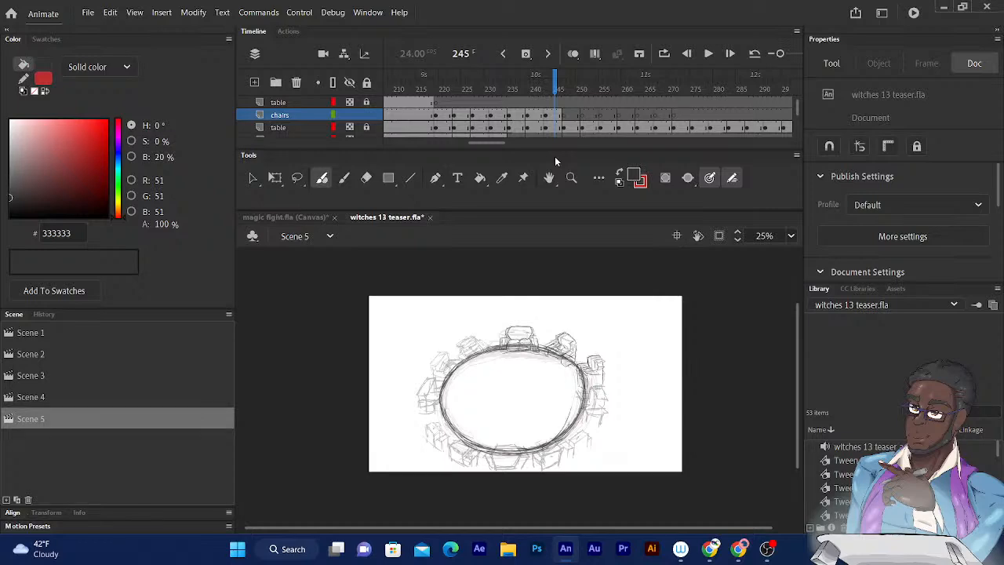
- Examine the inked armrests and the rough chair below them on the table's right side at 100% zoom on frame 245
{"action": "key", "text": "ctrl+equal"}
{"action": "key", "text": "ctrl+equal"}
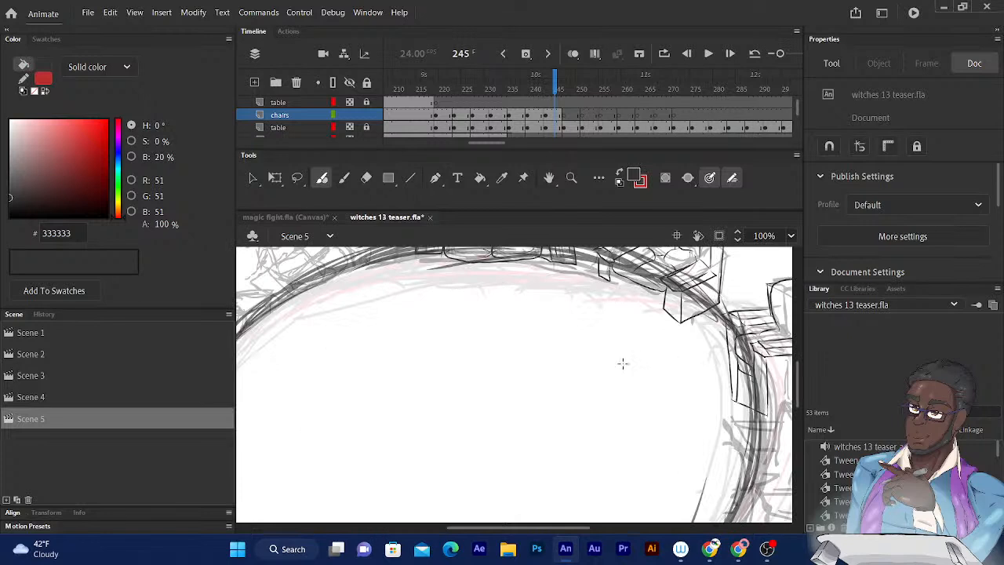
{"action": "left_click_drag", "start_coordinate": [645, 359], "coordinate": [620, 375]}
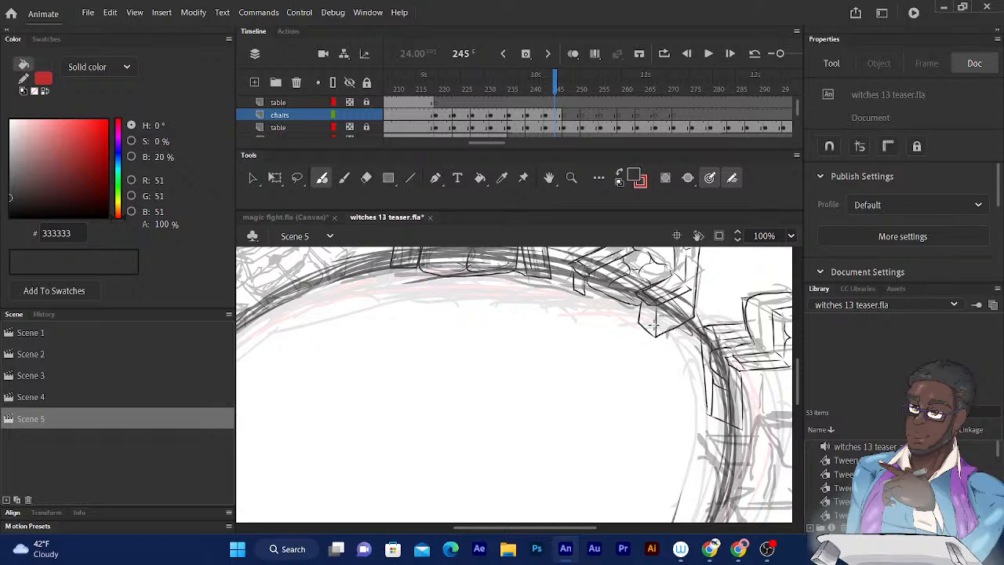
{"action": "left_click_drag", "start_coordinate": [650, 322], "coordinate": [538, 343]}
{"action": "mouse_move", "coordinate": [637, 349]}
{"action": "left_mouse_down"}
{"action": "mouse_move", "coordinate": [577, 327]}
{"action": "mouse_move", "coordinate": [534, 328]}
{"action": "mouse_move", "coordinate": [517, 344]}
{"action": "mouse_move", "coordinate": [533, 296]}
{"action": "left_mouse_up"}
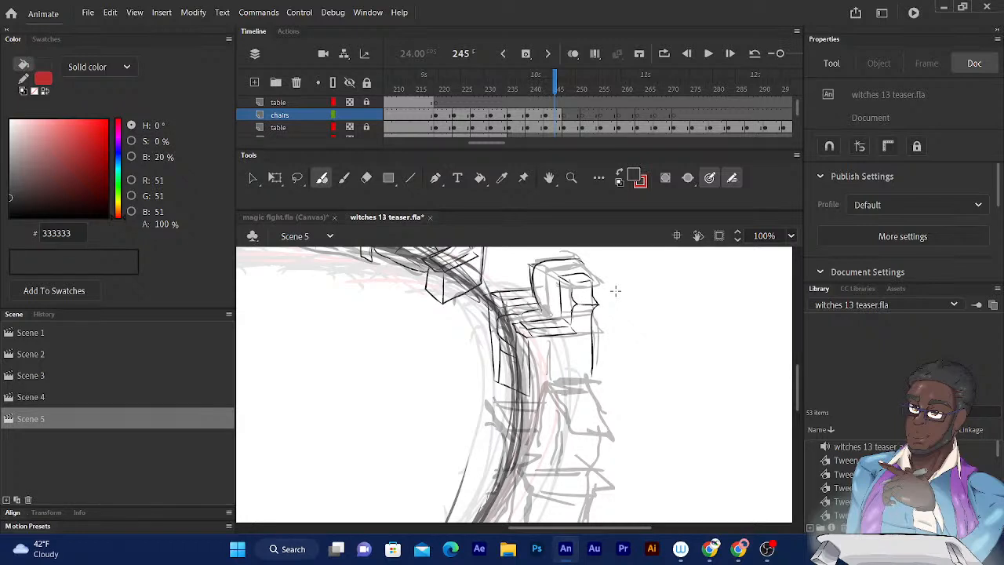
{"action": "scroll", "coordinate": [616, 291], "scroll_direction": "down", "scroll_amount": 4}
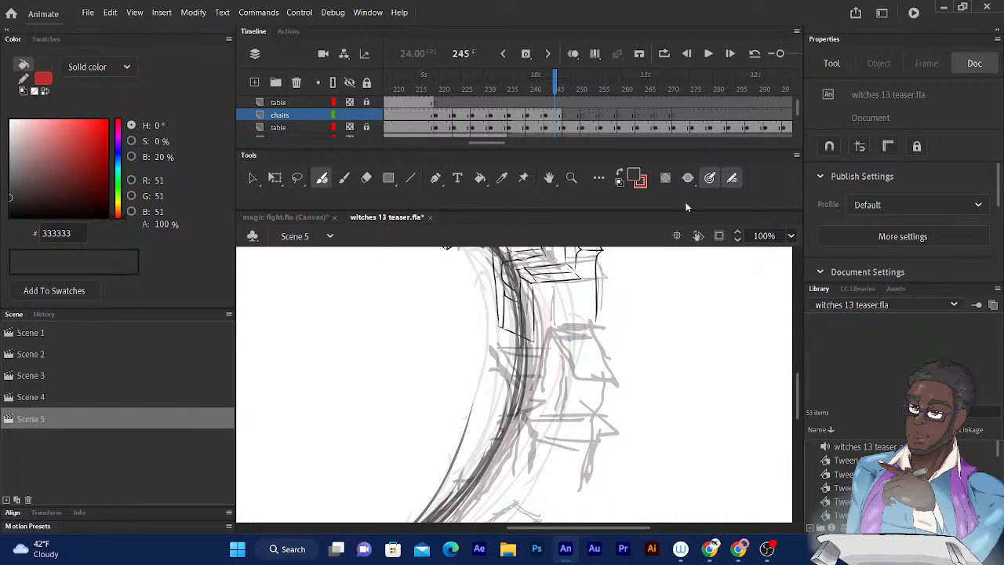
{"action": "left_click_drag", "start_coordinate": [618, 284], "coordinate": [670, 343]}
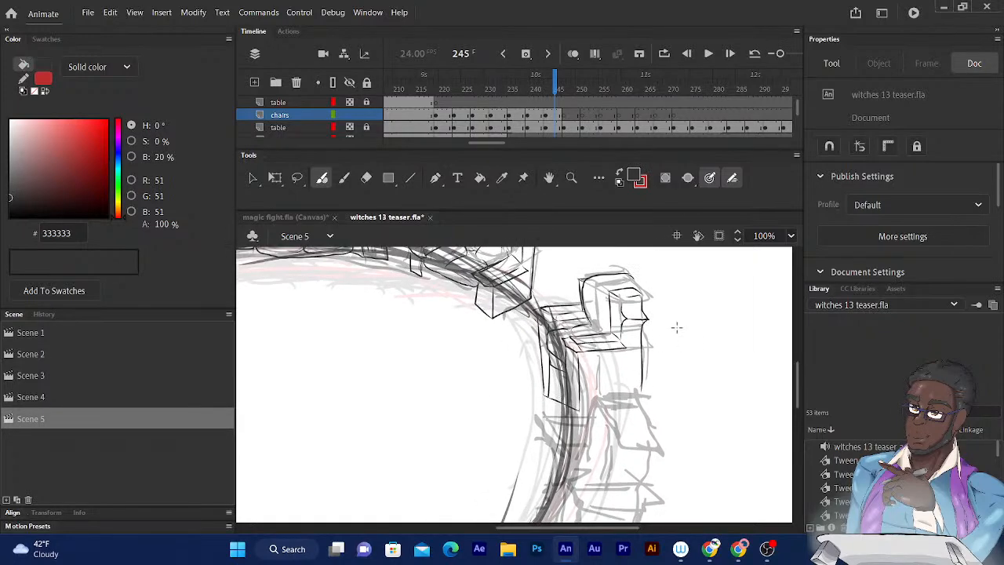
- Ink the outer outline of the next rough chair's backrest on the table's right side at frame 245
{"action": "mouse_move", "coordinate": [610, 283]}
{"action": "left_mouse_down"}
{"action": "mouse_move", "coordinate": [614, 293]}
{"action": "mouse_move", "coordinate": [596, 235]}
{"action": "mouse_move", "coordinate": [613, 252]}
{"action": "left_mouse_up"}
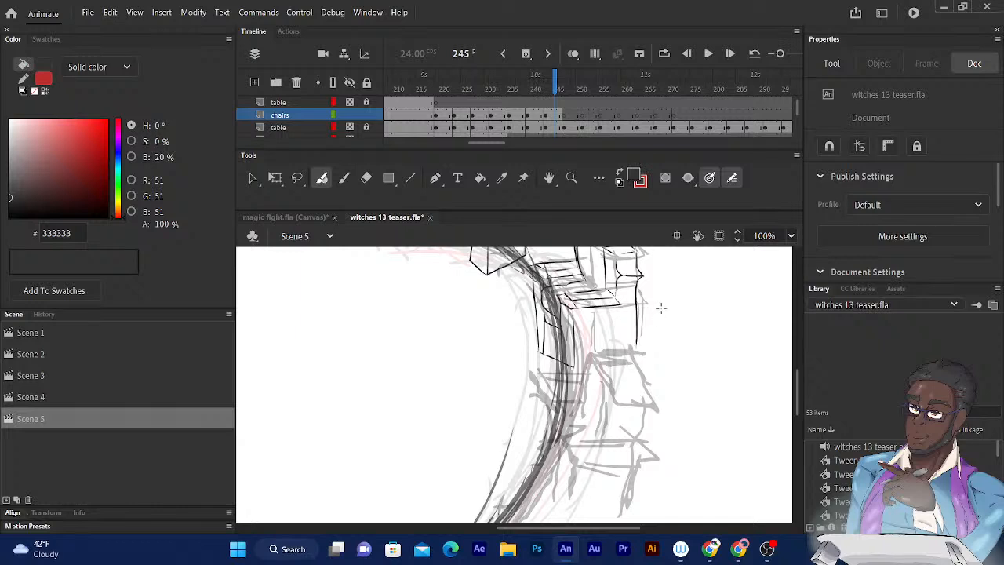
{"action": "scroll", "coordinate": [661, 308], "scroll_direction": "up", "scroll_amount": 1}
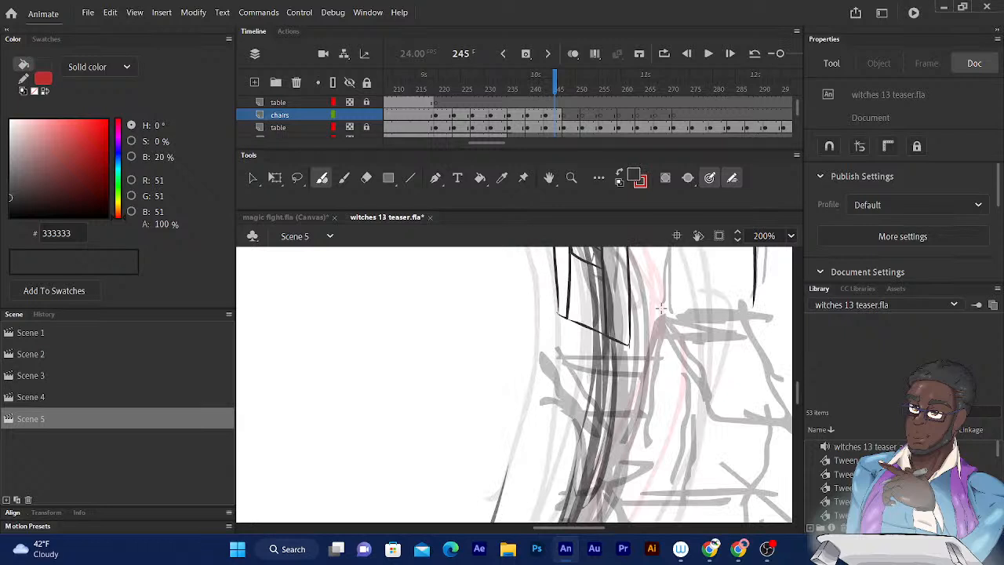
{"action": "mouse_move", "coordinate": [700, 382]}
{"action": "left_mouse_down"}
{"action": "mouse_move", "coordinate": [696, 363]}
{"action": "mouse_move", "coordinate": [685, 365]}
{"action": "mouse_move", "coordinate": [667, 386]}
{"action": "mouse_move", "coordinate": [678, 390]}
{"action": "left_mouse_up"}
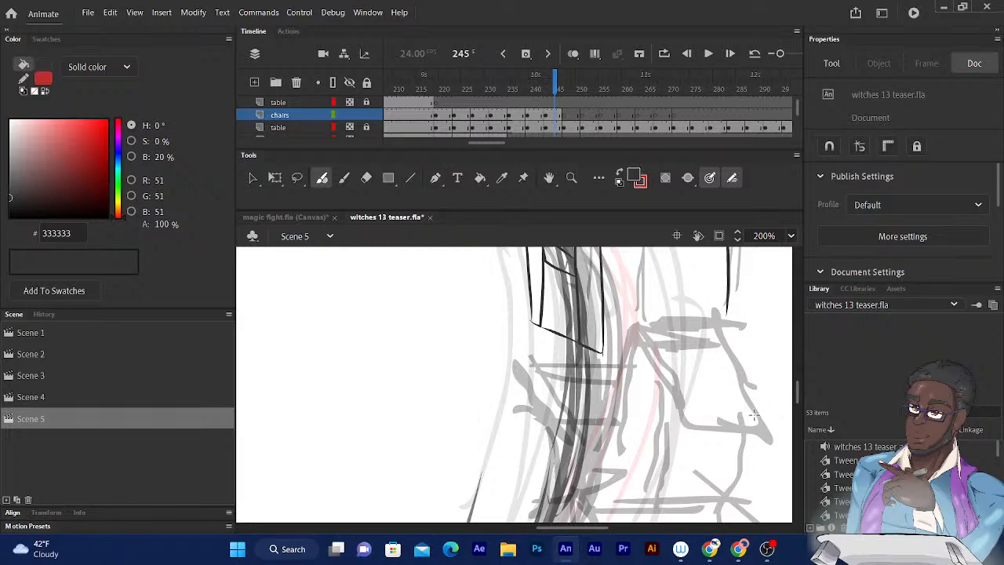
{"action": "mouse_move", "coordinate": [754, 414]}
{"action": "left_mouse_down"}
{"action": "mouse_move", "coordinate": [718, 324]}
{"action": "mouse_move", "coordinate": [637, 323]}
{"action": "mouse_move", "coordinate": [618, 452]}
{"action": "left_mouse_up"}
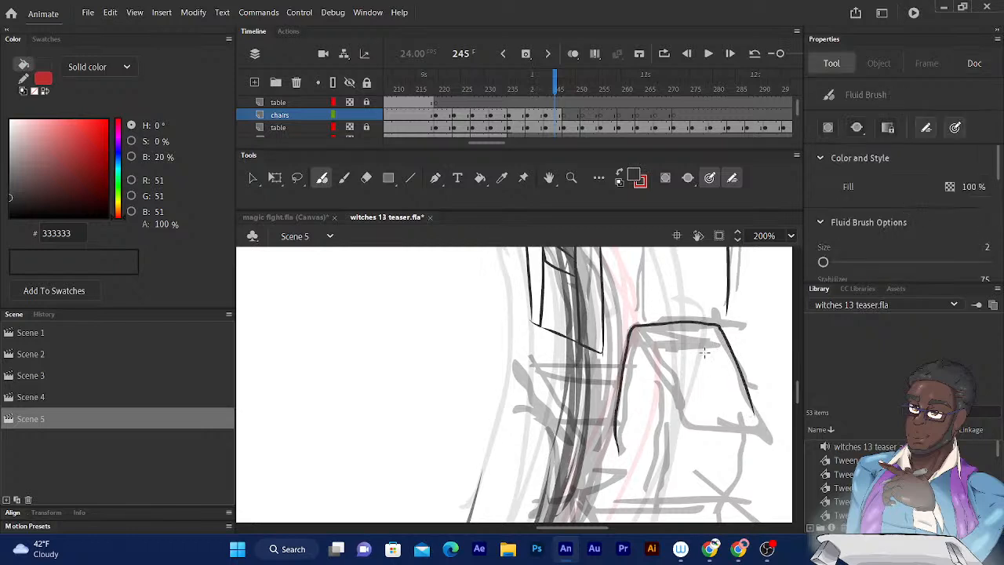
- Ink the same chair's upper armrest as a pointed, double-edged shape reaching from the backrest over the table rim
{"action": "mouse_move", "coordinate": [644, 358]}
{"action": "left_mouse_down"}
{"action": "mouse_move", "coordinate": [651, 287]}
{"action": "mouse_move", "coordinate": [644, 297]}
{"action": "left_mouse_up"}
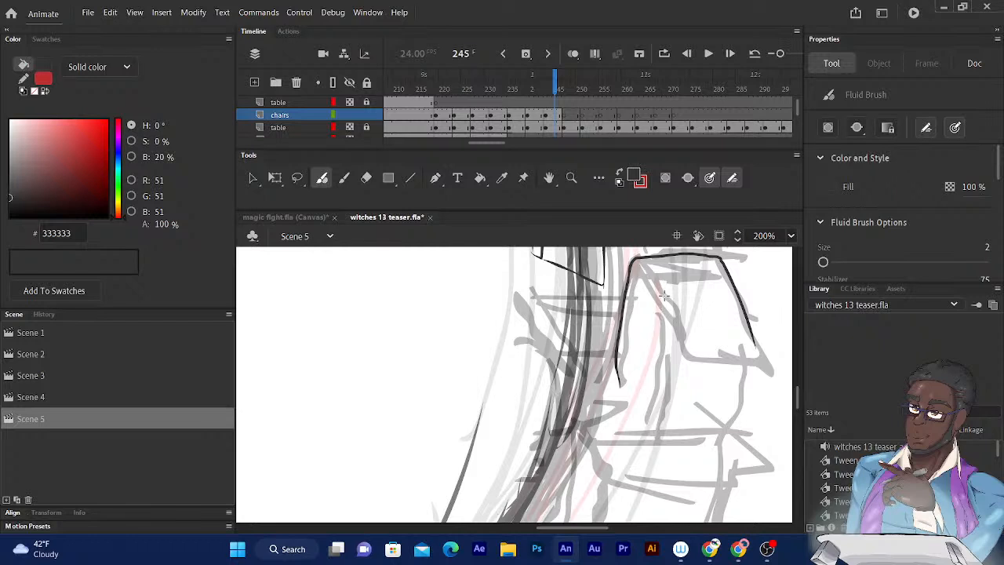
{"action": "left_click_drag", "start_coordinate": [588, 369], "coordinate": [542, 403]}
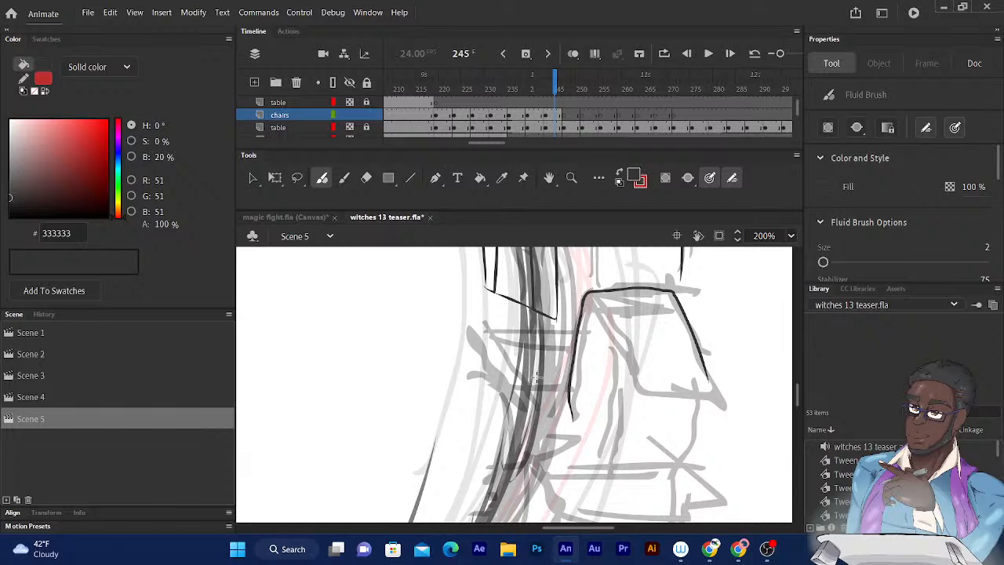
{"action": "mouse_move", "coordinate": [625, 307]}
{"action": "left_mouse_down"}
{"action": "mouse_move", "coordinate": [655, 295]}
{"action": "mouse_move", "coordinate": [653, 284]}
{"action": "left_mouse_up"}
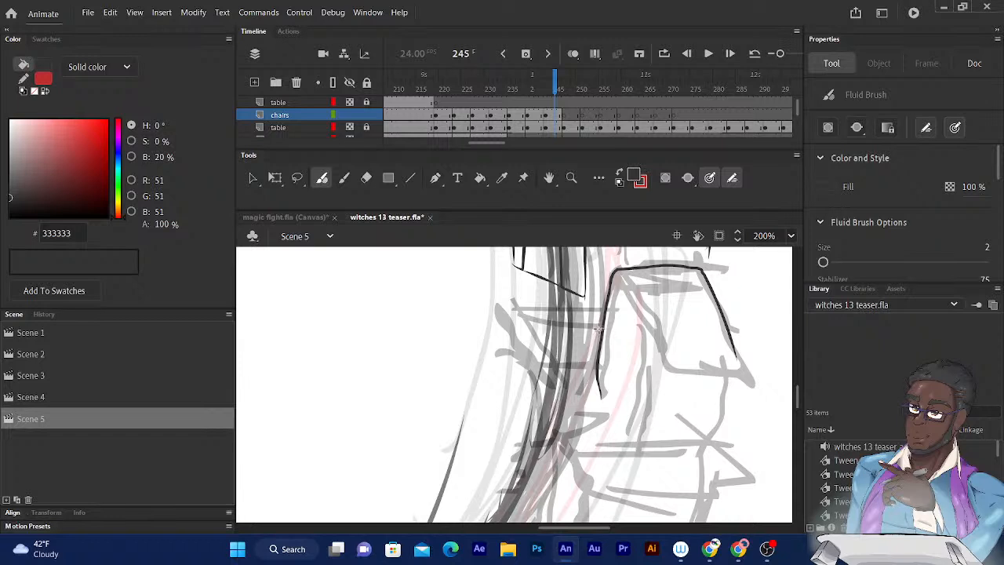
{"action": "mouse_move", "coordinate": [602, 329]}
{"action": "left_mouse_down"}
{"action": "mouse_move", "coordinate": [517, 326]}
{"action": "mouse_move", "coordinate": [545, 357]}
{"action": "mouse_move", "coordinate": [538, 349]}
{"action": "mouse_move", "coordinate": [598, 360]}
{"action": "left_mouse_up"}
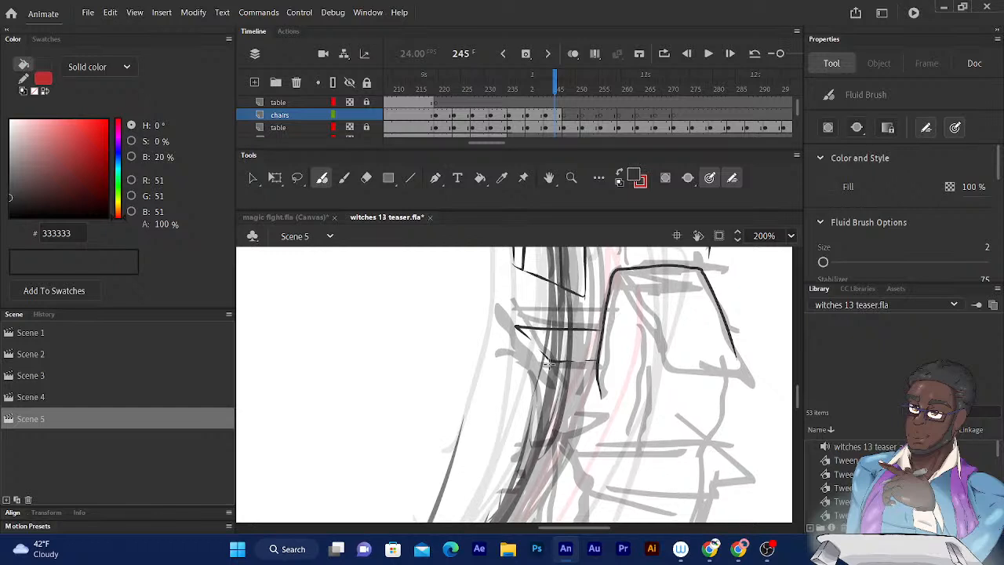
{"action": "mouse_move", "coordinate": [551, 361]}
{"action": "left_mouse_down"}
{"action": "mouse_move", "coordinate": [539, 379]}
{"action": "mouse_move", "coordinate": [495, 324]}
{"action": "mouse_move", "coordinate": [516, 327]}
{"action": "left_mouse_up"}
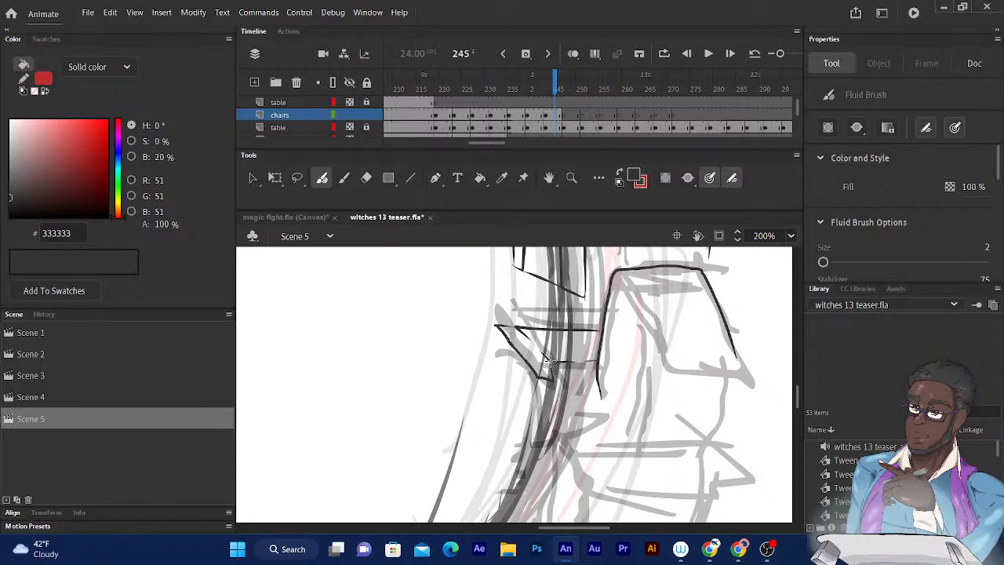
{"action": "left_click_drag", "start_coordinate": [551, 382], "coordinate": [599, 382]}
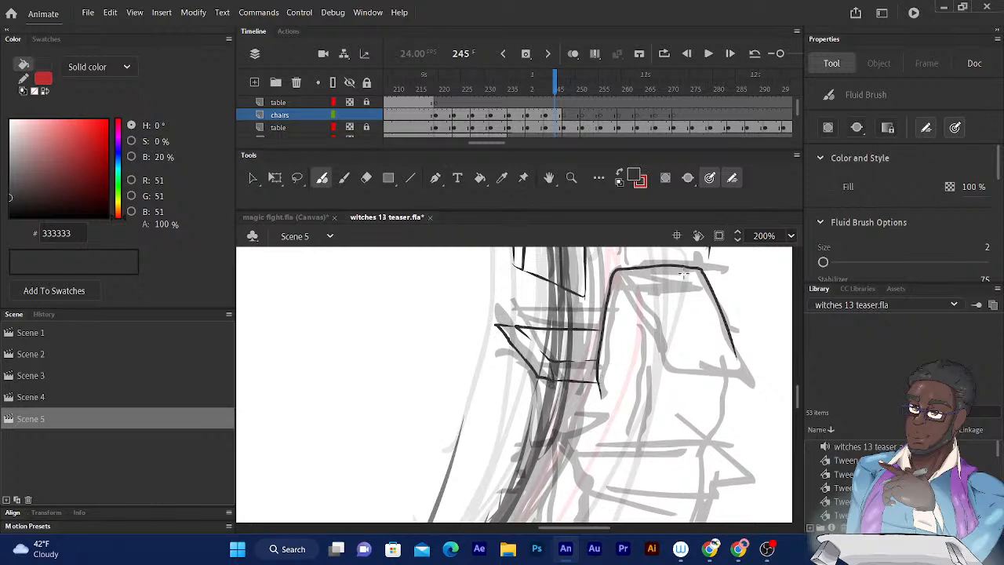
- Ink the backrest's slanted inner edge and the narrow four-sided face at its lower end
{"action": "left_click_drag", "start_coordinate": [633, 297], "coordinate": [615, 218]}
{"action": "left_click_drag", "start_coordinate": [629, 295], "coordinate": [611, 351]}
{"action": "mouse_move", "coordinate": [582, 256]}
{"action": "left_mouse_down"}
{"action": "mouse_move", "coordinate": [608, 308]}
{"action": "mouse_move", "coordinate": [637, 281]}
{"action": "mouse_move", "coordinate": [623, 269]}
{"action": "mouse_move", "coordinate": [606, 280]}
{"action": "left_mouse_up"}
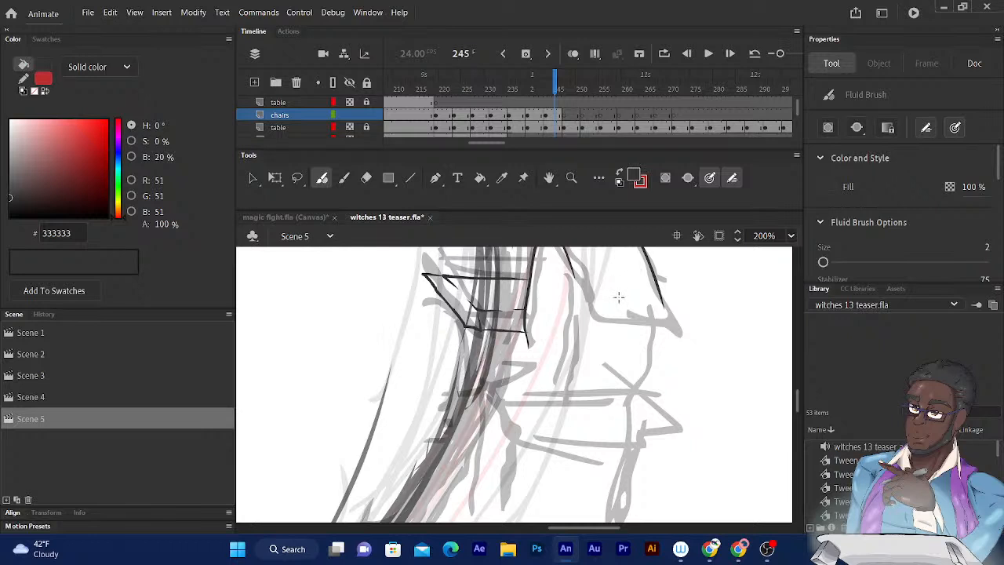
{"action": "mouse_move", "coordinate": [636, 284]}
{"action": "left_mouse_down"}
{"action": "mouse_move", "coordinate": [584, 336]}
{"action": "mouse_move", "coordinate": [611, 330]}
{"action": "left_mouse_up"}
{"action": "left_click_drag", "start_coordinate": [636, 278], "coordinate": [620, 231]}
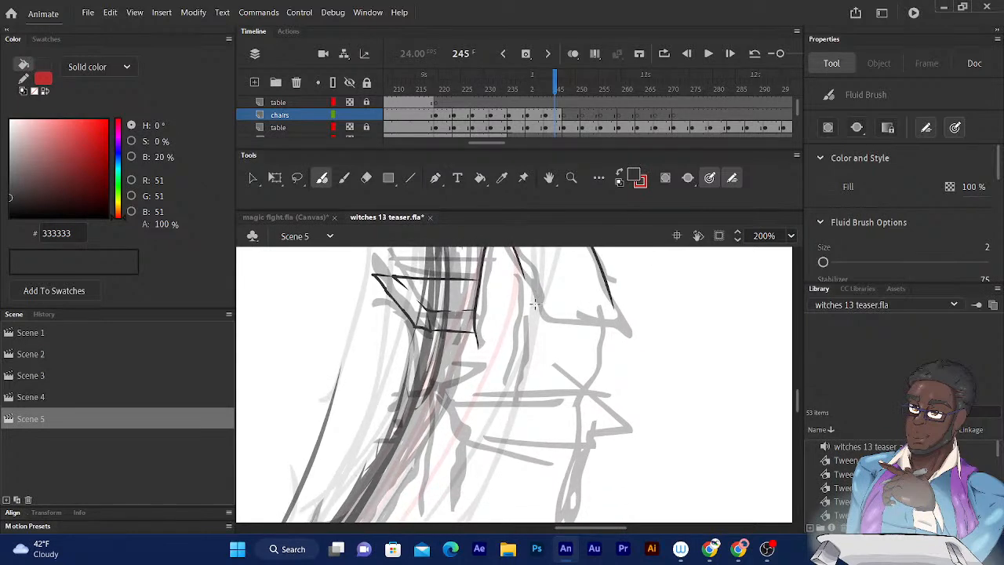
{"action": "left_click_drag", "start_coordinate": [535, 303], "coordinate": [553, 322]}
{"action": "mouse_move", "coordinate": [541, 300]}
{"action": "left_mouse_down"}
{"action": "mouse_move", "coordinate": [607, 305]}
{"action": "mouse_move", "coordinate": [626, 324]}
{"action": "mouse_move", "coordinate": [546, 297]}
{"action": "mouse_move", "coordinate": [600, 321]}
{"action": "left_mouse_up"}
{"action": "mouse_move", "coordinate": [563, 274]}
{"action": "left_mouse_down"}
{"action": "mouse_move", "coordinate": [572, 247]}
{"action": "mouse_move", "coordinate": [568, 259]}
{"action": "left_mouse_up"}
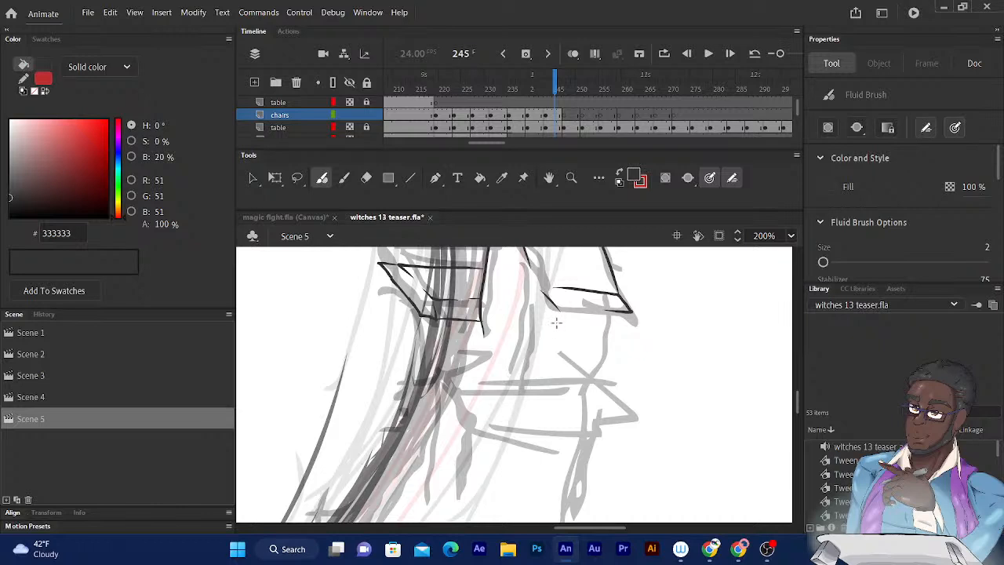
- Ink the two near-vertical lines running down from the backrest's lower face and join the inner one to its corner
{"action": "left_click_drag", "start_coordinate": [559, 323], "coordinate": [544, 405]}
{"action": "mouse_move", "coordinate": [538, 302]}
{"action": "left_mouse_down"}
{"action": "mouse_move", "coordinate": [518, 390]}
{"action": "mouse_move", "coordinate": [539, 407]}
{"action": "left_mouse_up"}
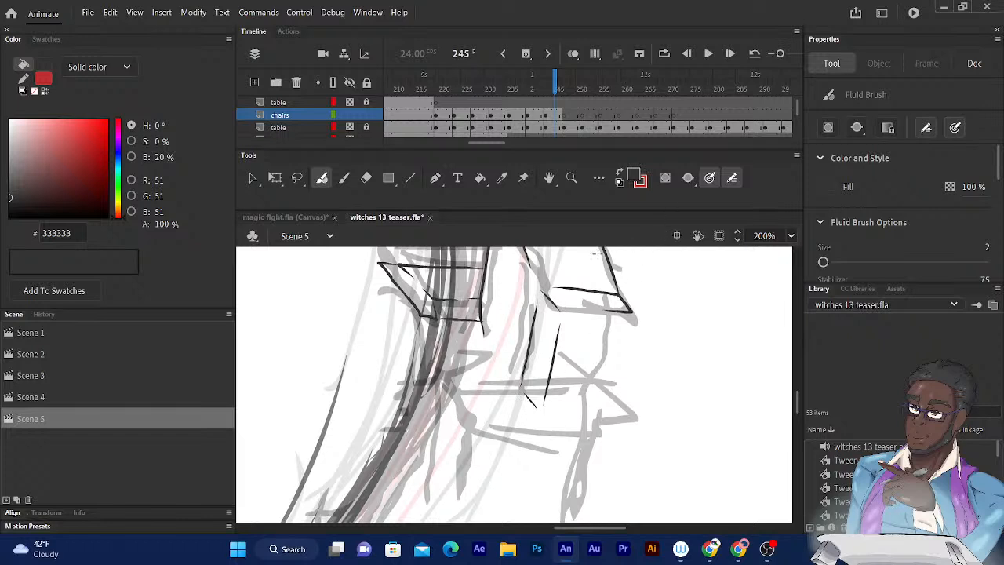
{"action": "left_click_drag", "start_coordinate": [547, 297], "coordinate": [554, 306]}
{"action": "mouse_move", "coordinate": [536, 306]}
{"action": "left_mouse_down"}
{"action": "mouse_move", "coordinate": [539, 288]}
{"action": "mouse_move", "coordinate": [553, 289]}
{"action": "left_mouse_up"}
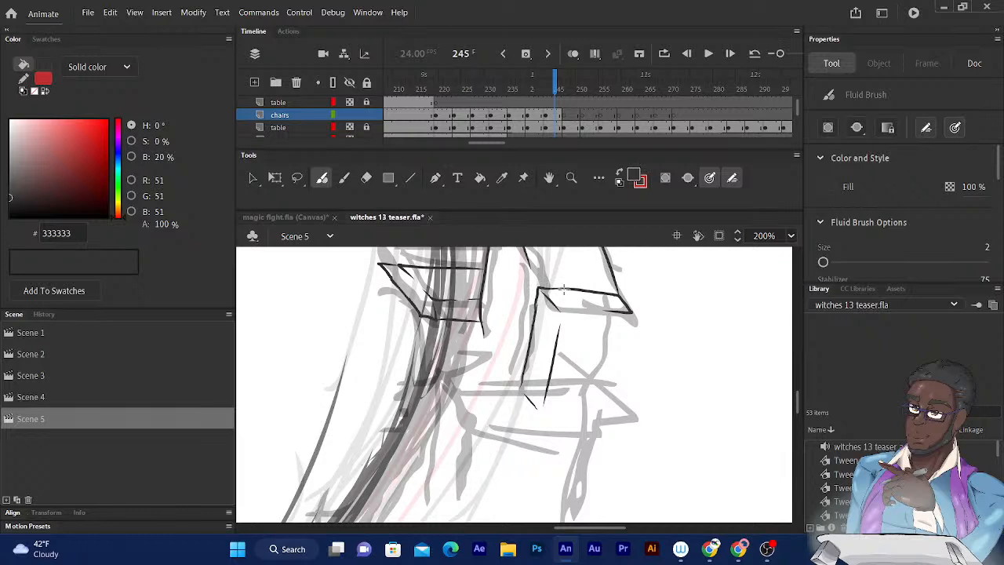
- Ink the backrest's outer side edge with its notch, plus the matching inner notch and the short line between them
{"action": "scroll", "coordinate": [580, 251], "scroll_direction": "down", "scroll_amount": 2}
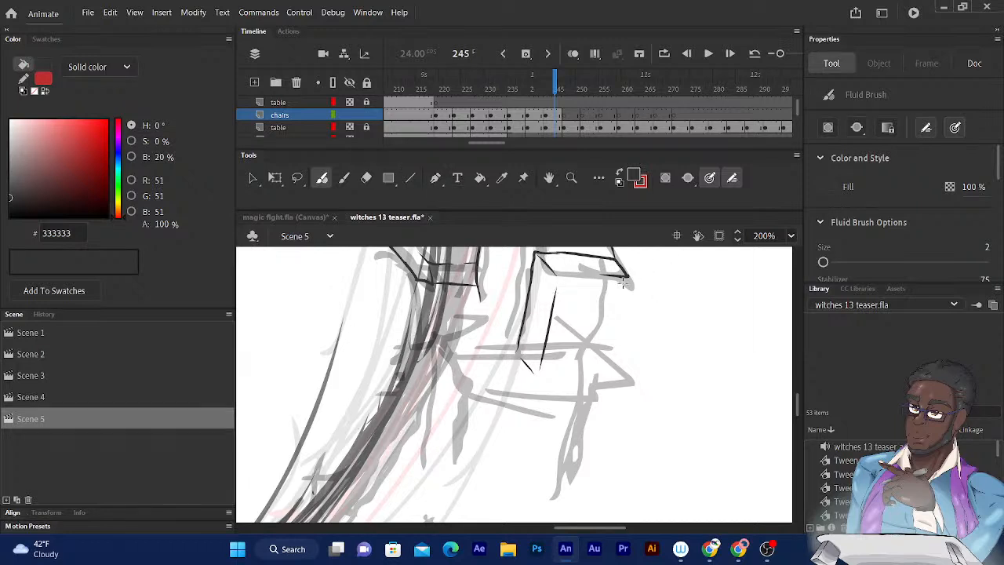
{"action": "left_click_drag", "start_coordinate": [561, 288], "coordinate": [510, 347]}
{"action": "left_click_drag", "start_coordinate": [534, 287], "coordinate": [539, 290]}
{"action": "mouse_move", "coordinate": [580, 339]}
{"action": "left_mouse_down"}
{"action": "mouse_move", "coordinate": [574, 389]}
{"action": "mouse_move", "coordinate": [554, 407]}
{"action": "left_mouse_up"}
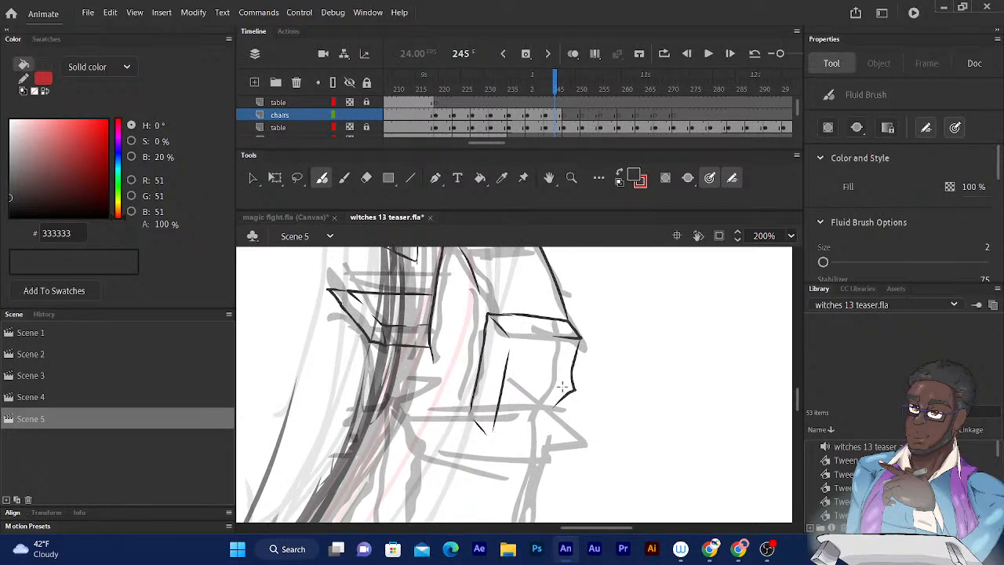
{"action": "left_click_drag", "start_coordinate": [568, 387], "coordinate": [525, 385]}
{"action": "key", "text": "e"}
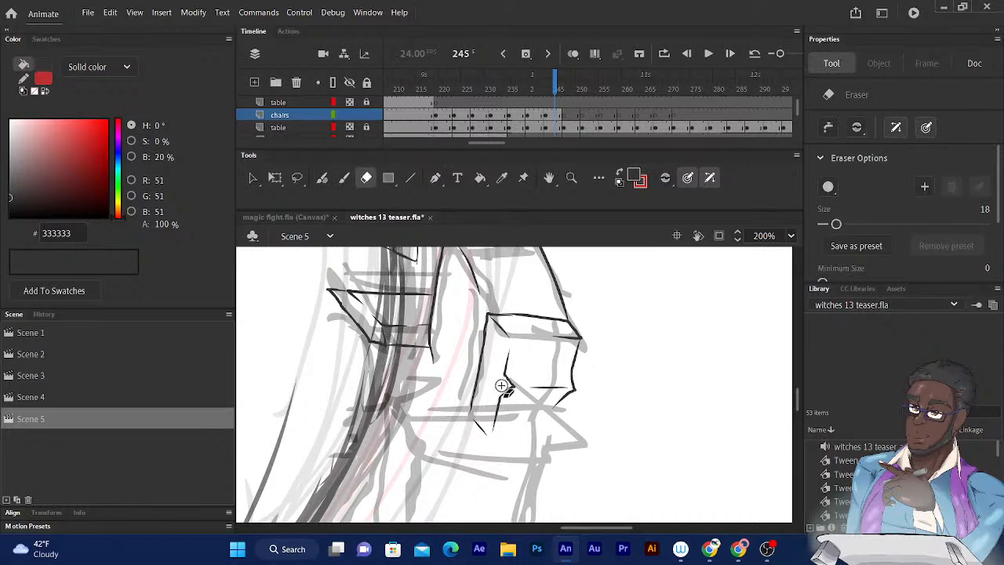
{"action": "left_click", "coordinate": [322, 179]}
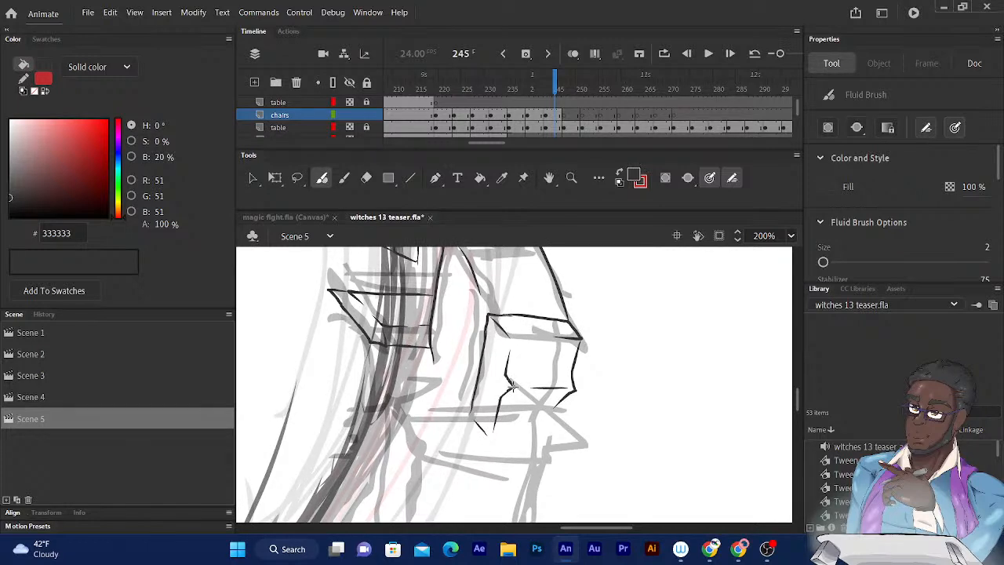
{"action": "left_click_drag", "start_coordinate": [512, 386], "coordinate": [515, 386]}
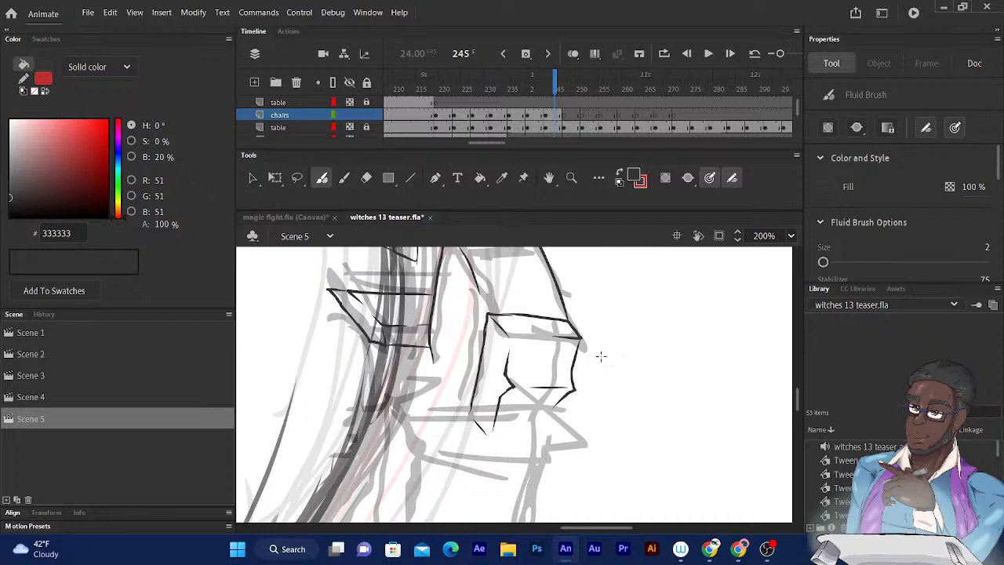
- Ink the long outer line running down from the notch and the top edges of the chair's lower armrest
{"action": "left_click_drag", "start_coordinate": [540, 417], "coordinate": [567, 395]}
{"action": "left_click_drag", "start_coordinate": [636, 327], "coordinate": [656, 292]}
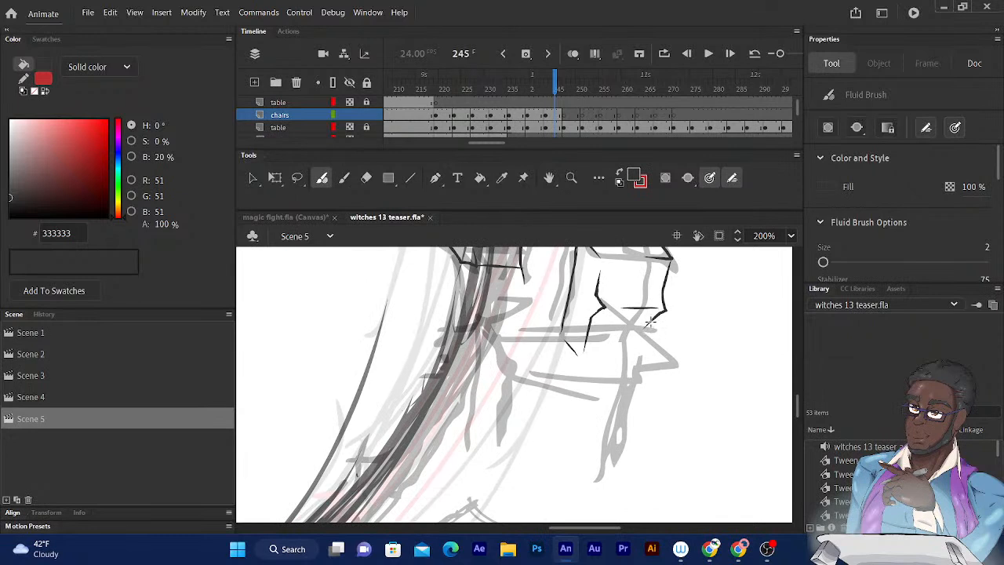
{"action": "left_click_drag", "start_coordinate": [655, 316], "coordinate": [602, 482]}
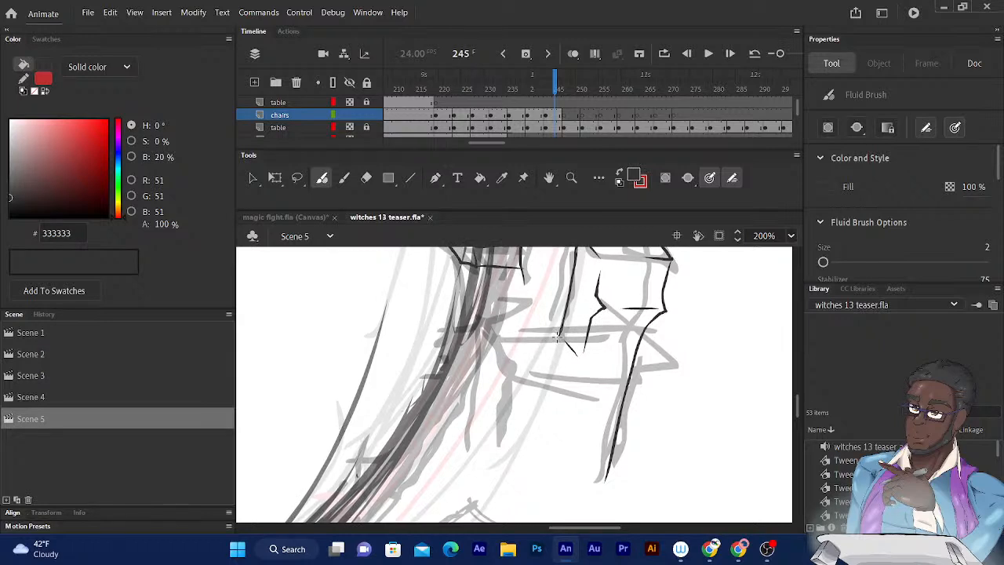
{"action": "mouse_move", "coordinate": [558, 336]}
{"action": "left_mouse_down"}
{"action": "mouse_move", "coordinate": [483, 335]}
{"action": "mouse_move", "coordinate": [511, 360]}
{"action": "left_mouse_up"}
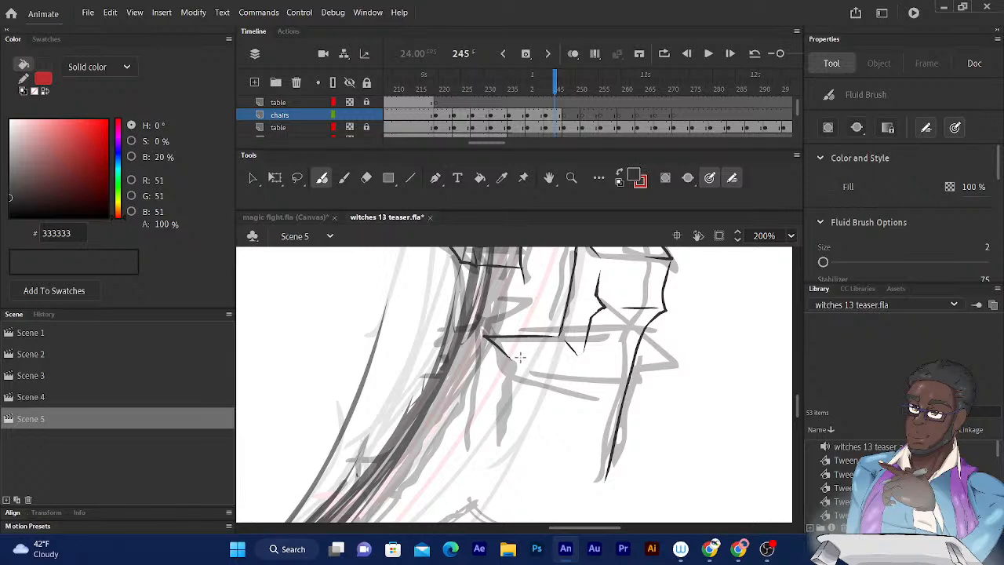
{"action": "left_click_drag", "start_coordinate": [518, 359], "coordinate": [570, 359]}
{"action": "scroll", "coordinate": [555, 356], "scroll_direction": "down", "scroll_amount": 2}
{"action": "left_click_drag", "start_coordinate": [554, 304], "coordinate": [553, 299]}
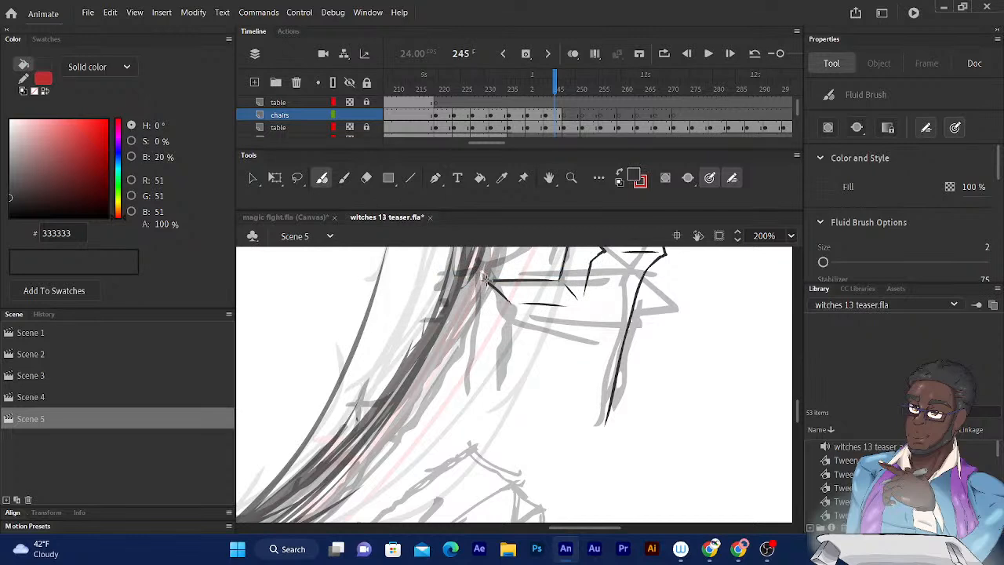
- Ink the lower armrest's front tip, underside and pointed rear end to close its shape
{"action": "mouse_move", "coordinate": [477, 280]}
{"action": "left_mouse_down"}
{"action": "mouse_move", "coordinate": [466, 297]}
{"action": "mouse_move", "coordinate": [500, 318]}
{"action": "left_mouse_up"}
{"action": "left_click_drag", "start_coordinate": [520, 318], "coordinate": [506, 322]}
{"action": "left_click_drag", "start_coordinate": [525, 318], "coordinate": [574, 318]}
{"action": "mouse_move", "coordinate": [586, 305]}
{"action": "left_mouse_down"}
{"action": "mouse_move", "coordinate": [598, 323]}
{"action": "mouse_move", "coordinate": [575, 320]}
{"action": "left_mouse_up"}
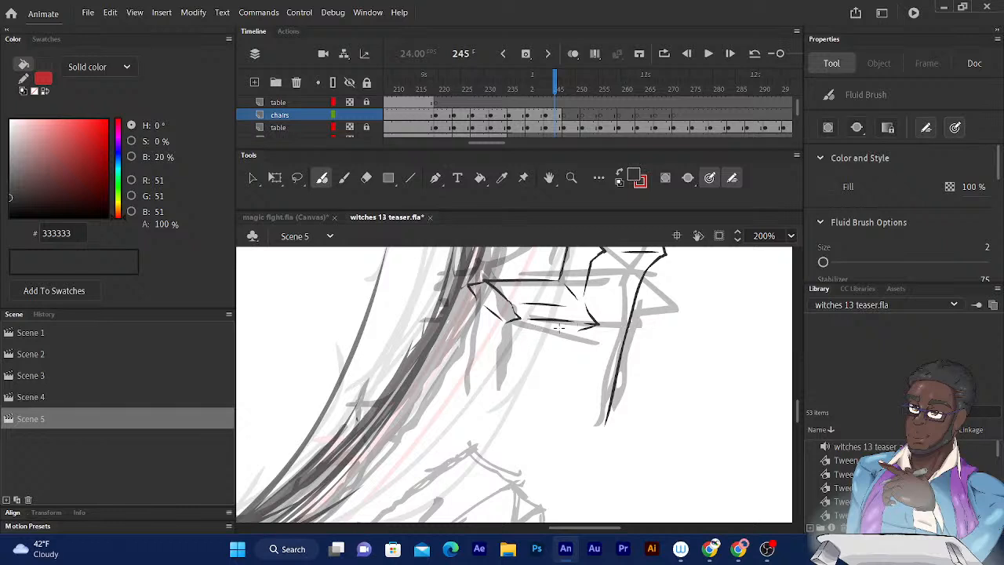
{"action": "left_click_drag", "start_coordinate": [514, 323], "coordinate": [571, 330]}
- Ink the two support lines beneath the lower armrest's front, erasing and redrawing the one nearer the backrest
{"action": "left_click_drag", "start_coordinate": [503, 333], "coordinate": [491, 413]}
{"action": "key", "text": "ctrl+z"}
{"action": "left_click_drag", "start_coordinate": [504, 328], "coordinate": [500, 416]}
{"action": "left_click_drag", "start_coordinate": [472, 292], "coordinate": [464, 398]}
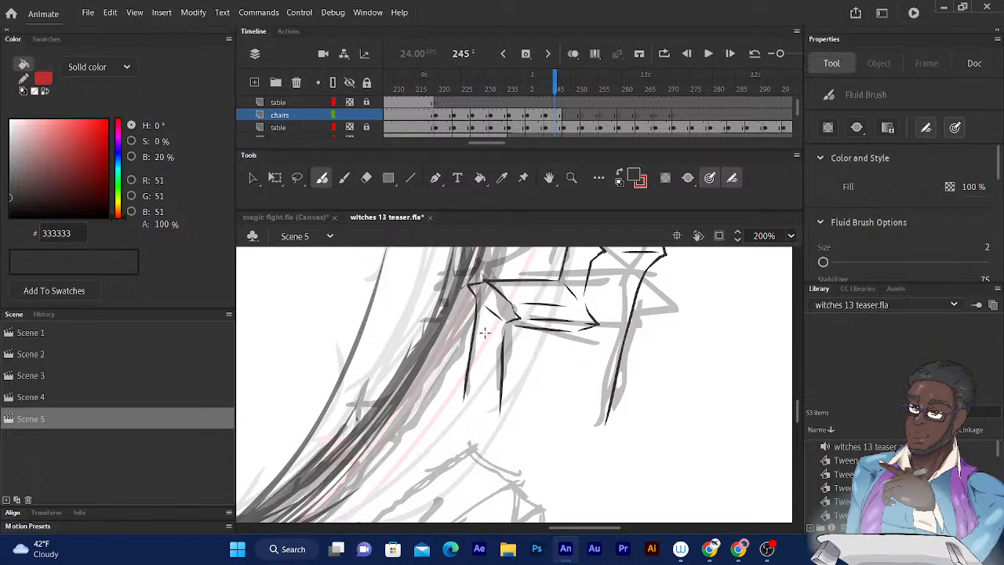
{"action": "key", "text": "e"}
{"action": "left_click_drag", "start_coordinate": [505, 406], "coordinate": [497, 318]}
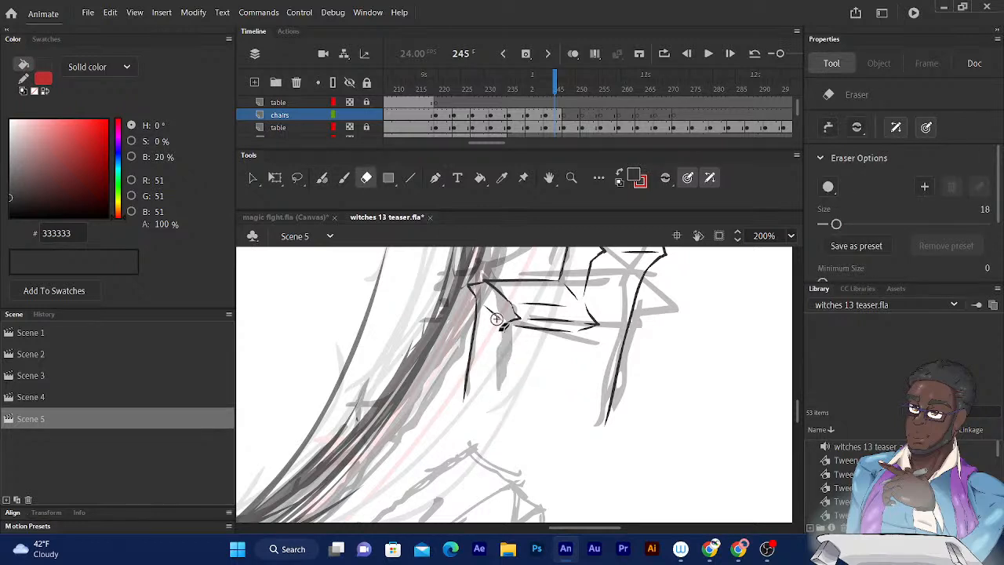
{"action": "left_click", "coordinate": [322, 177]}
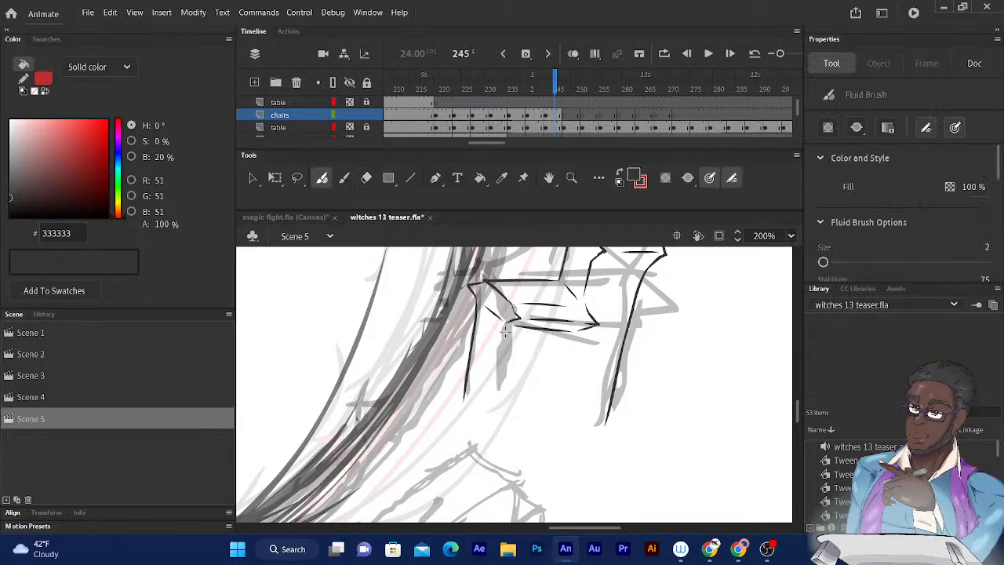
{"action": "left_click_drag", "start_coordinate": [505, 331], "coordinate": [493, 410]}
- Close the lower armrest's front corner, ink the small seat curve above it, and undo the trial seat front
{"action": "scroll", "coordinate": [493, 409], "scroll_direction": "up", "scroll_amount": 5}
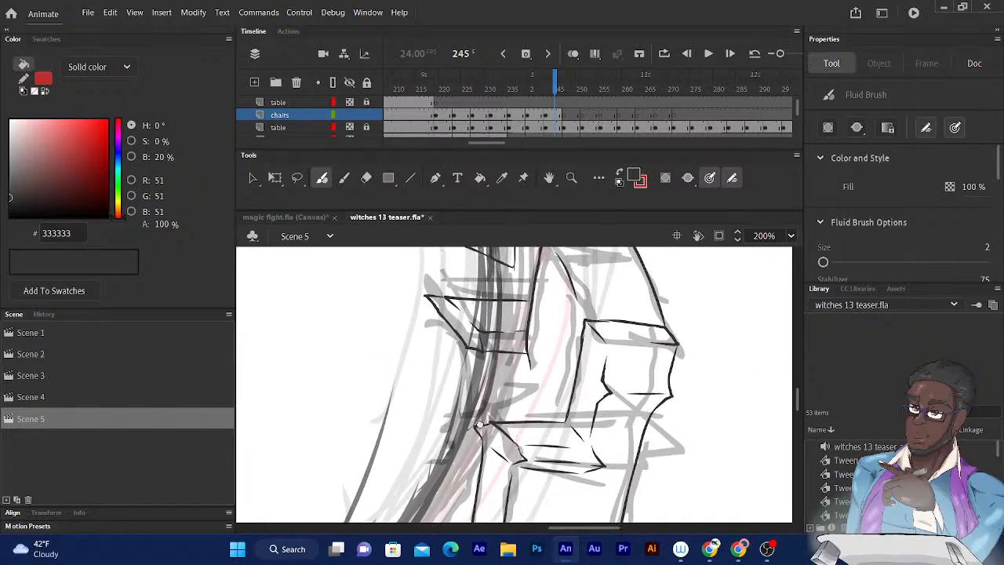
{"action": "left_click_drag", "start_coordinate": [478, 426], "coordinate": [480, 422]}
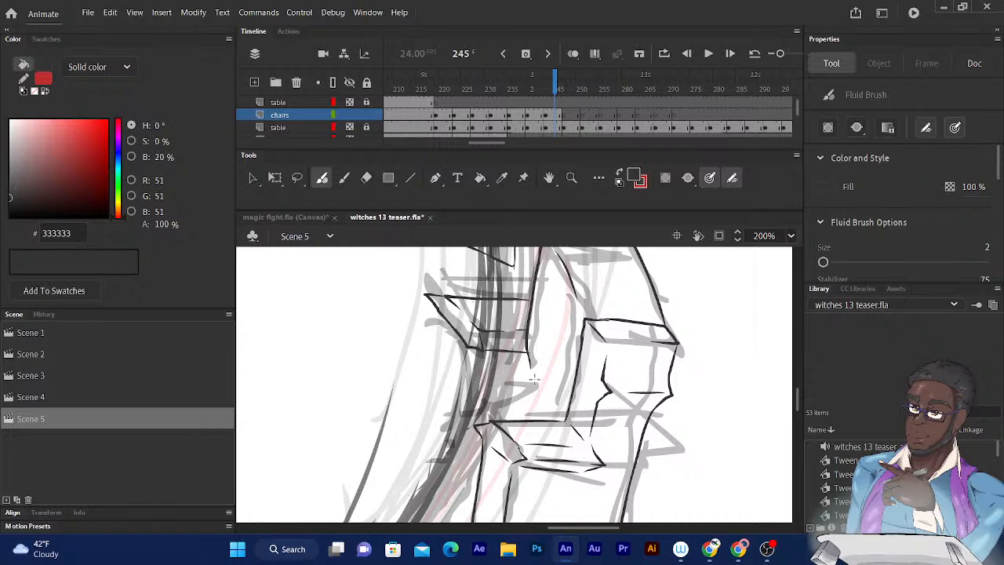
{"action": "mouse_move", "coordinate": [534, 382]}
{"action": "left_mouse_down"}
{"action": "mouse_move", "coordinate": [493, 411]}
{"action": "mouse_move", "coordinate": [476, 391]}
{"action": "mouse_move", "coordinate": [499, 393]}
{"action": "mouse_move", "coordinate": [468, 449]}
{"action": "mouse_move", "coordinate": [488, 463]}
{"action": "left_mouse_up"}
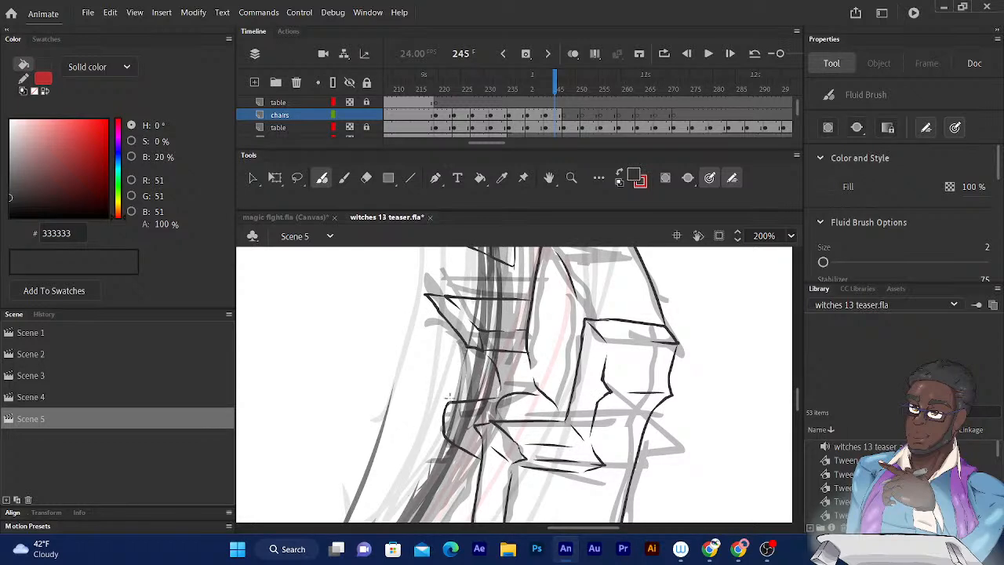
{"action": "left_click_drag", "start_coordinate": [444, 438], "coordinate": [439, 365]}
{"action": "key", "text": "ctrl+z"}
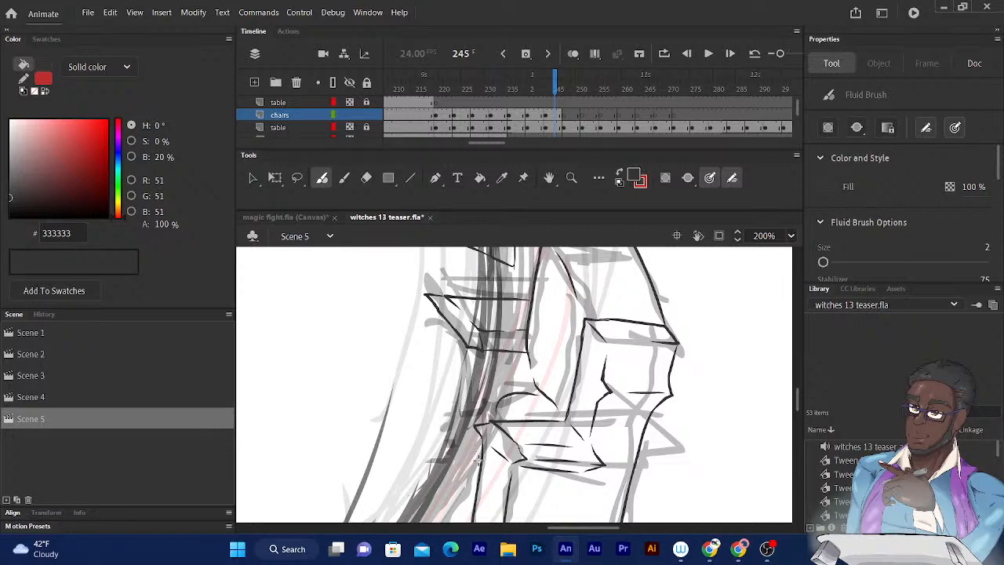
- Ink the seat's rounded front between the two armrests with an inner contour and edge lines over the table rim
{"action": "mouse_move", "coordinate": [480, 466]}
{"action": "left_mouse_down"}
{"action": "mouse_move", "coordinate": [436, 364]}
{"action": "mouse_move", "coordinate": [439, 344]}
{"action": "mouse_move", "coordinate": [457, 344]}
{"action": "mouse_move", "coordinate": [480, 468]}
{"action": "mouse_move", "coordinate": [480, 348]}
{"action": "left_mouse_up"}
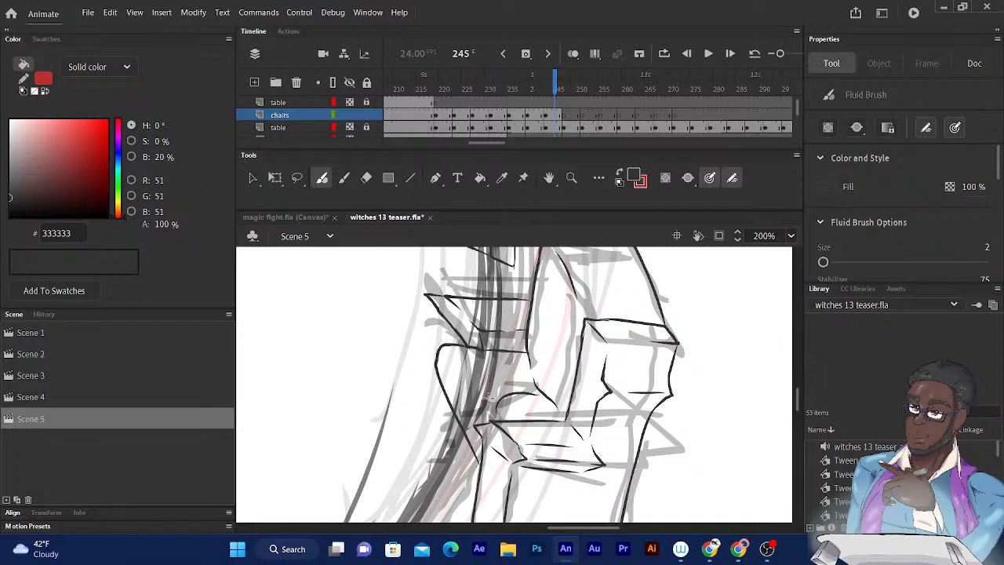
{"action": "mouse_move", "coordinate": [493, 397]}
{"action": "left_mouse_down"}
{"action": "mouse_move", "coordinate": [458, 394]}
{"action": "mouse_move", "coordinate": [455, 424]}
{"action": "left_mouse_up"}
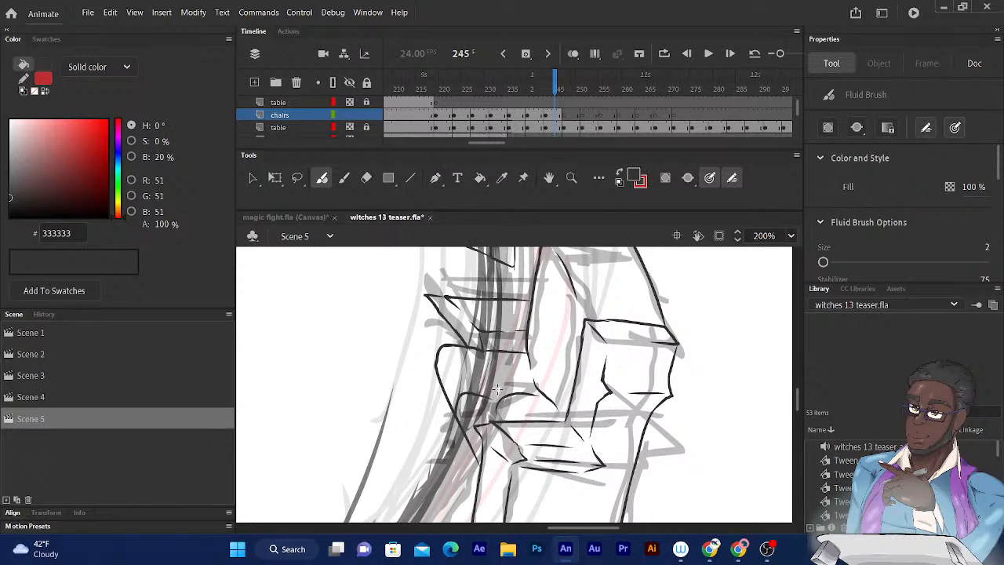
{"action": "left_click_drag", "start_coordinate": [521, 286], "coordinate": [534, 252]}
{"action": "mouse_move", "coordinate": [446, 333]}
{"action": "left_mouse_down"}
{"action": "mouse_move", "coordinate": [447, 371]}
{"action": "mouse_move", "coordinate": [490, 446]}
{"action": "left_mouse_up"}
{"action": "mouse_move", "coordinate": [504, 281]}
{"action": "left_mouse_down"}
{"action": "mouse_move", "coordinate": [510, 319]}
{"action": "mouse_move", "coordinate": [510, 309]}
{"action": "left_mouse_up"}
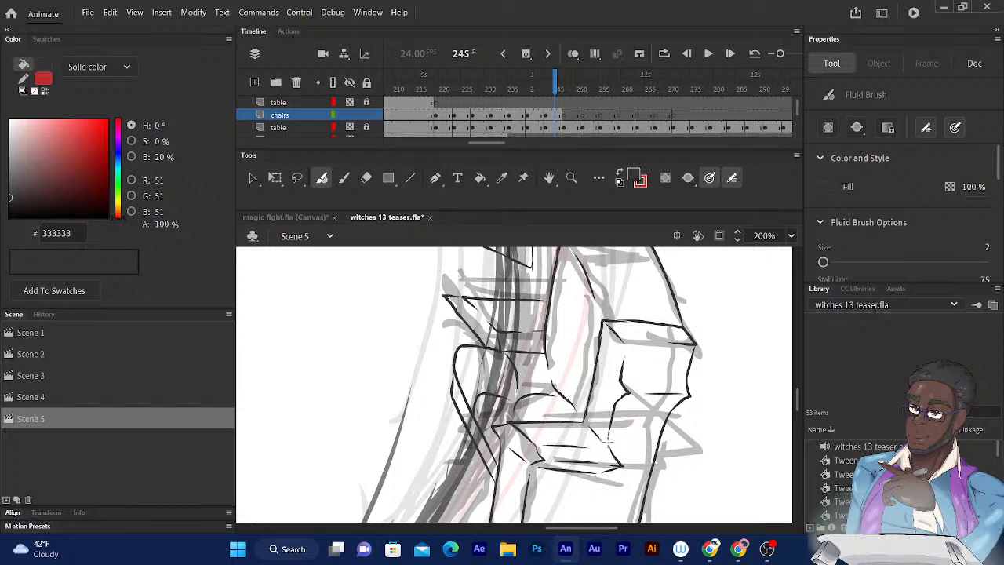
- Ink the long narrow front panel below the upper armrest, with its two side edges and short bottom edge over the table rim
{"action": "mouse_move", "coordinate": [486, 355]}
{"action": "left_mouse_down"}
{"action": "mouse_move", "coordinate": [485, 268]}
{"action": "mouse_move", "coordinate": [486, 283]}
{"action": "left_mouse_up"}
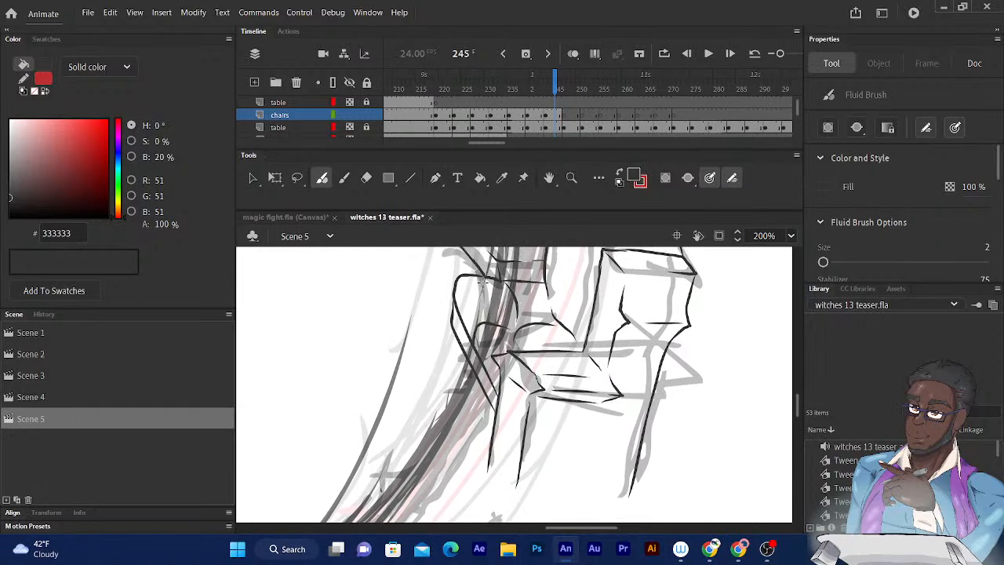
{"action": "left_click_drag", "start_coordinate": [484, 279], "coordinate": [466, 382]}
{"action": "mouse_move", "coordinate": [504, 249]}
{"action": "left_mouse_down"}
{"action": "mouse_move", "coordinate": [488, 291]}
{"action": "mouse_move", "coordinate": [437, 342]}
{"action": "mouse_move", "coordinate": [428, 424]}
{"action": "left_mouse_up"}
{"action": "mouse_move", "coordinate": [439, 280]}
{"action": "left_mouse_down"}
{"action": "mouse_move", "coordinate": [426, 435]}
{"action": "mouse_move", "coordinate": [452, 448]}
{"action": "left_mouse_up"}
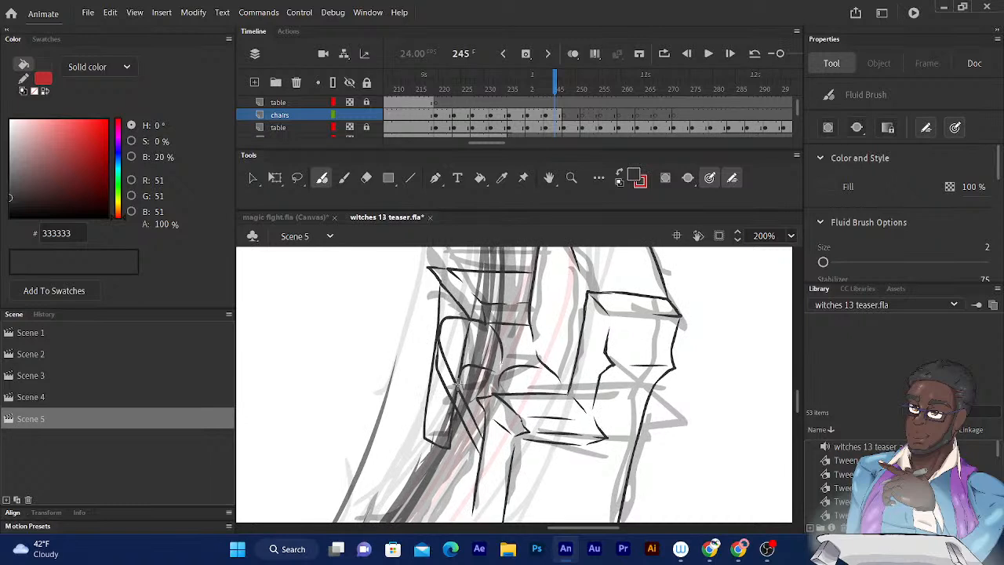
- Erase the seat's curved lines that overlap the inside of the narrow front panel
{"action": "left_click", "coordinate": [366, 177]}
{"action": "mouse_move", "coordinate": [450, 314]}
{"action": "left_mouse_down"}
{"action": "mouse_move", "coordinate": [441, 364]}
{"action": "mouse_move", "coordinate": [452, 395]}
{"action": "left_mouse_up"}
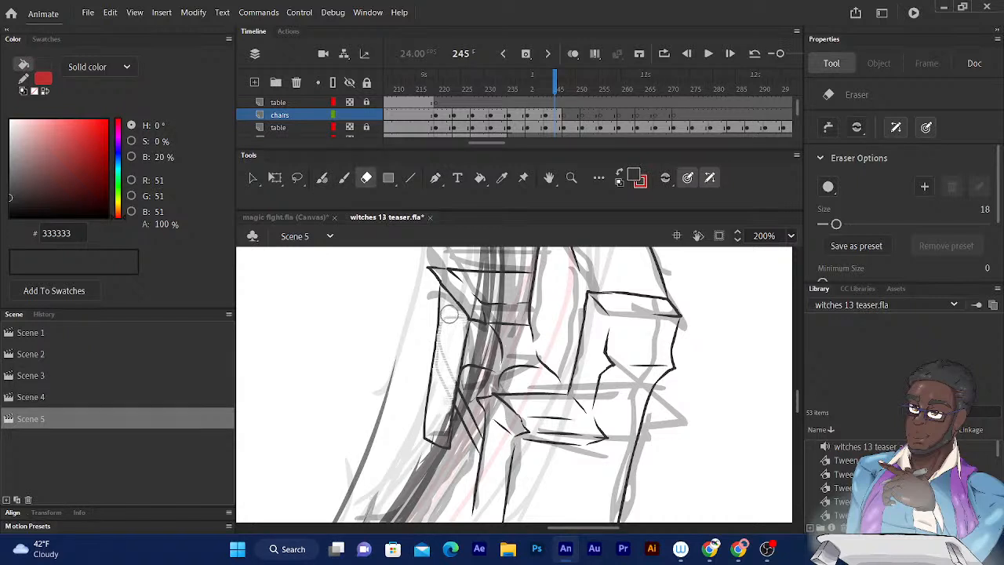
{"action": "left_click_drag", "start_coordinate": [444, 327], "coordinate": [441, 317]}
- Ink the chair's bottom edges from the narrow front panel across the lower armrest's support to the rear edge, closing the base
{"action": "scroll", "coordinate": [441, 317], "scroll_direction": "down", "scroll_amount": 3}
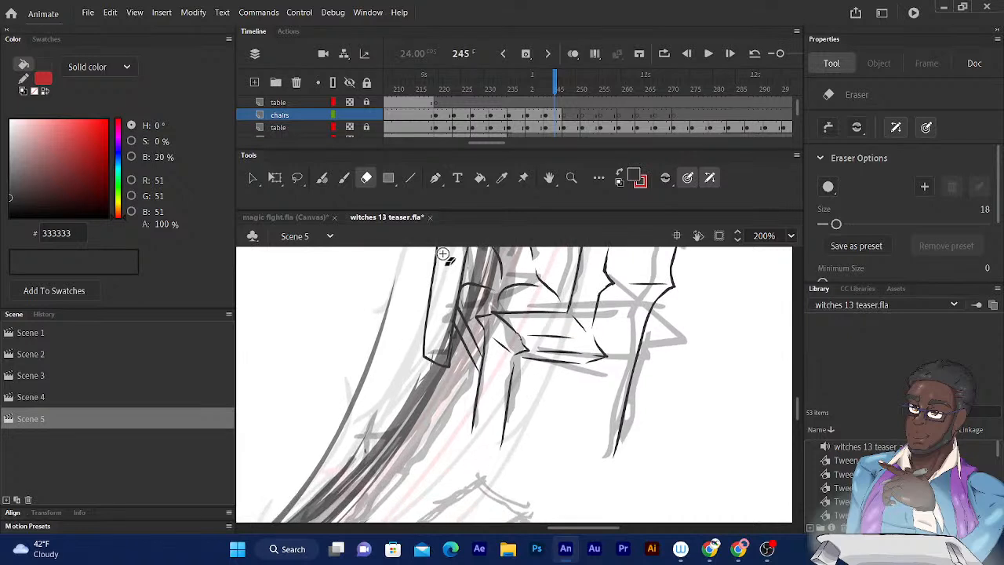
{"action": "left_click", "coordinate": [321, 178]}
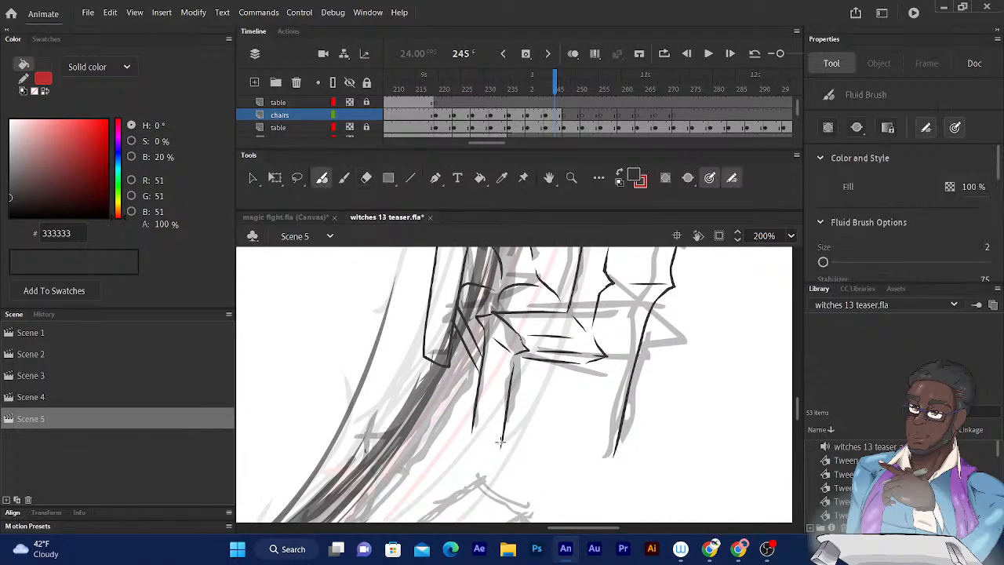
{"action": "left_click_drag", "start_coordinate": [501, 453], "coordinate": [430, 357]}
{"action": "left_click_drag", "start_coordinate": [521, 397], "coordinate": [507, 363]}
{"action": "left_click_drag", "start_coordinate": [485, 422], "coordinate": [599, 425]}
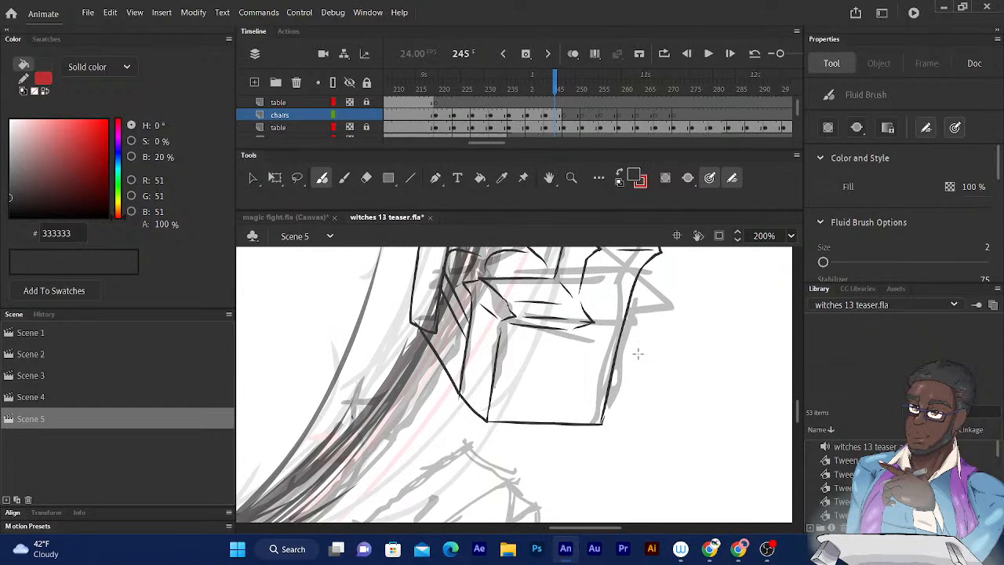
- Review the inked chairs along the table's right side and locate the uninked rough chair at the table's upper left
{"action": "left_click_drag", "start_coordinate": [559, 272], "coordinate": [543, 473]}
{"action": "left_click_drag", "start_coordinate": [472, 254], "coordinate": [516, 383]}
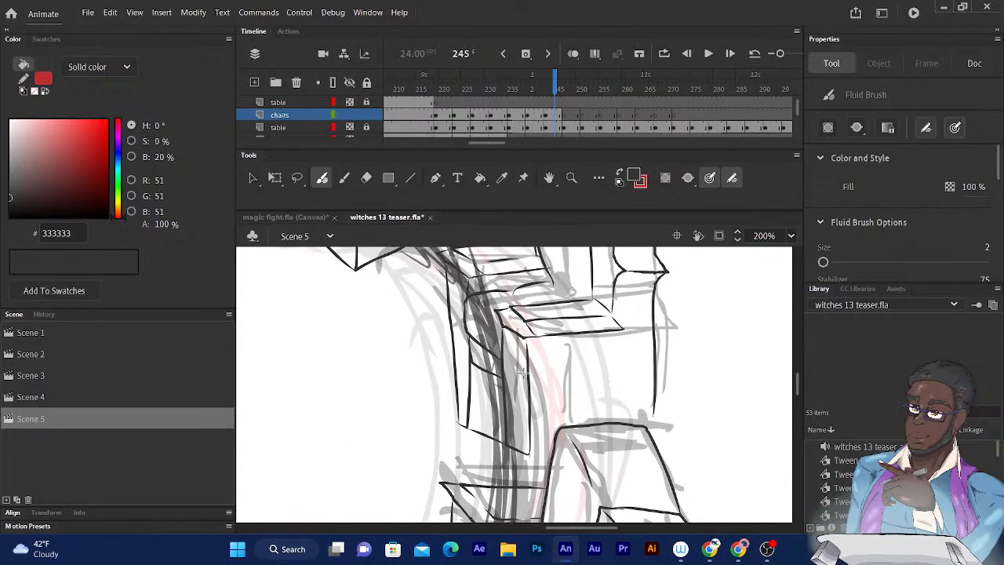
{"action": "left_click_drag", "start_coordinate": [527, 455], "coordinate": [552, 454]}
{"action": "mouse_move", "coordinate": [529, 290]}
{"action": "left_mouse_down"}
{"action": "mouse_move", "coordinate": [522, 308]}
{"action": "mouse_move", "coordinate": [545, 455]}
{"action": "left_mouse_up"}
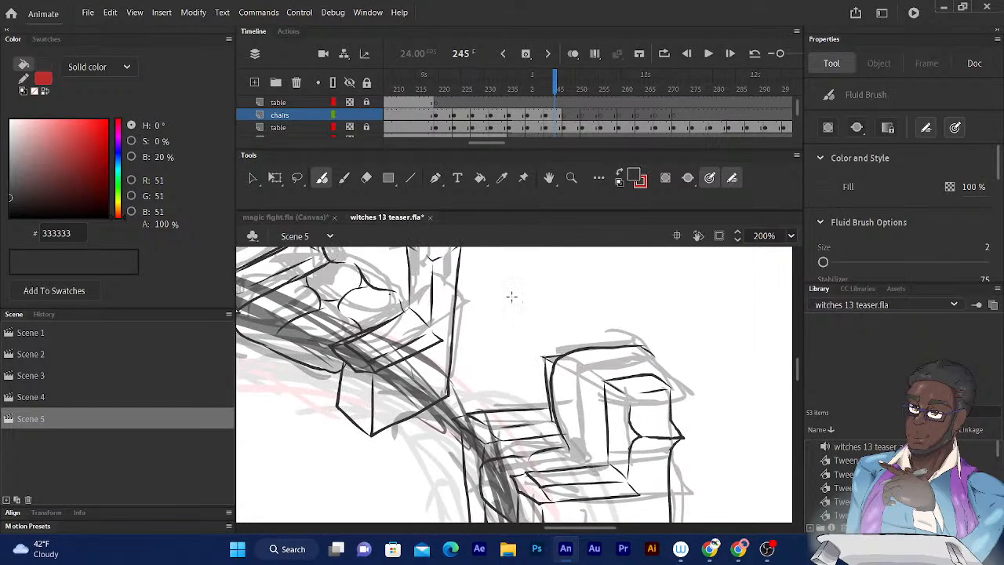
{"action": "left_click_drag", "start_coordinate": [509, 293], "coordinate": [543, 276]}
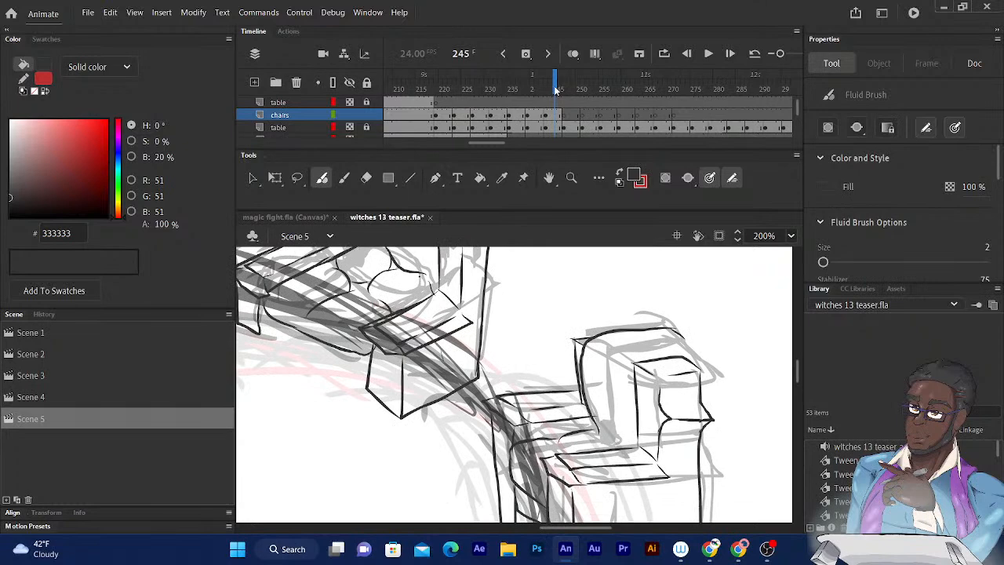
{"action": "left_click_drag", "start_coordinate": [447, 302], "coordinate": [677, 315]}
{"action": "left_click_drag", "start_coordinate": [376, 287], "coordinate": [688, 327]}
{"action": "left_click_drag", "start_coordinate": [464, 278], "coordinate": [645, 308]}
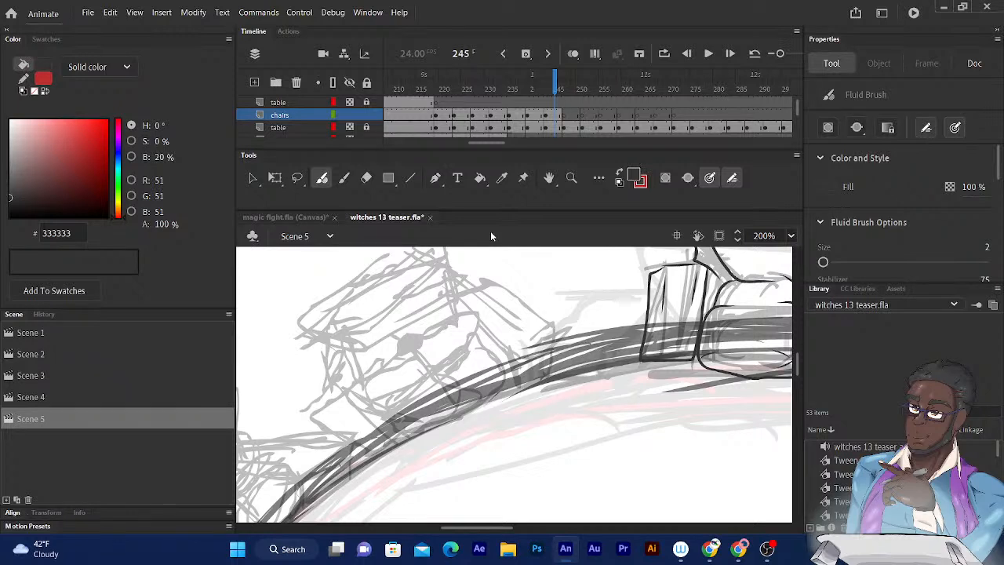
{"action": "left_click_drag", "start_coordinate": [459, 253], "coordinate": [444, 288]}
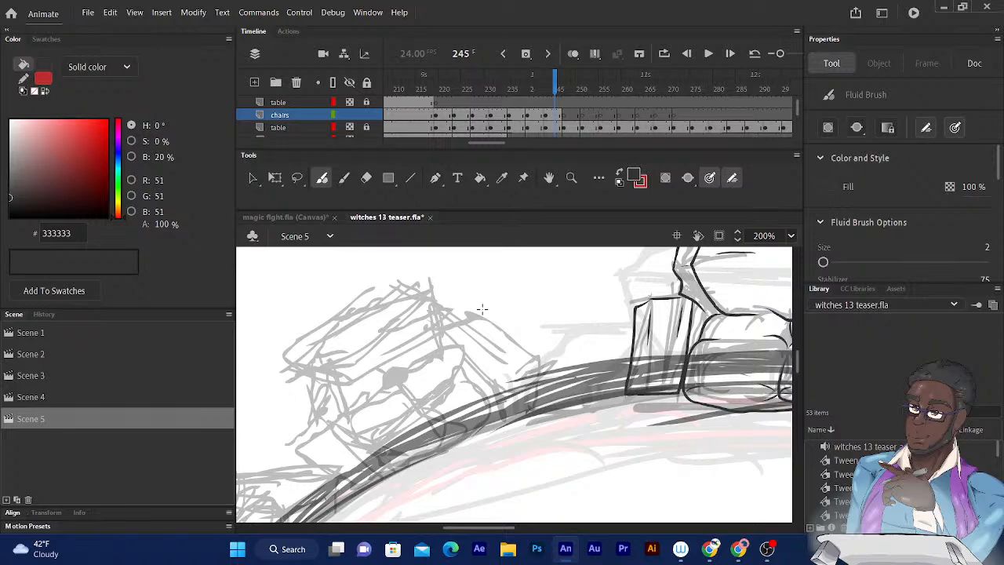
- Ink the backrest outline and inner fold lines of the rough chair at the table's upper left
{"action": "left_click_drag", "start_coordinate": [432, 304], "coordinate": [554, 268]}
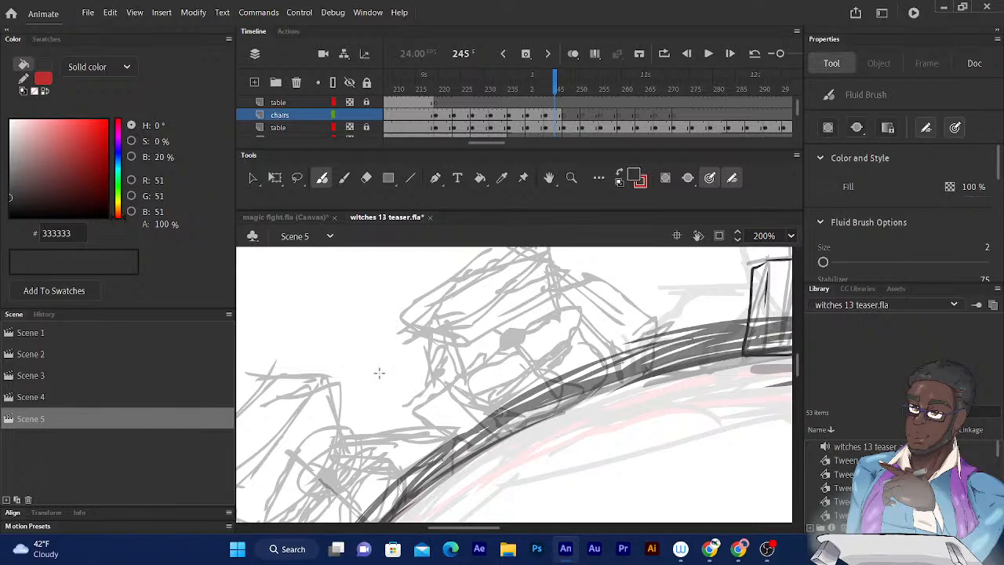
{"action": "scroll", "coordinate": [430, 330], "scroll_direction": "down", "scroll_amount": 3}
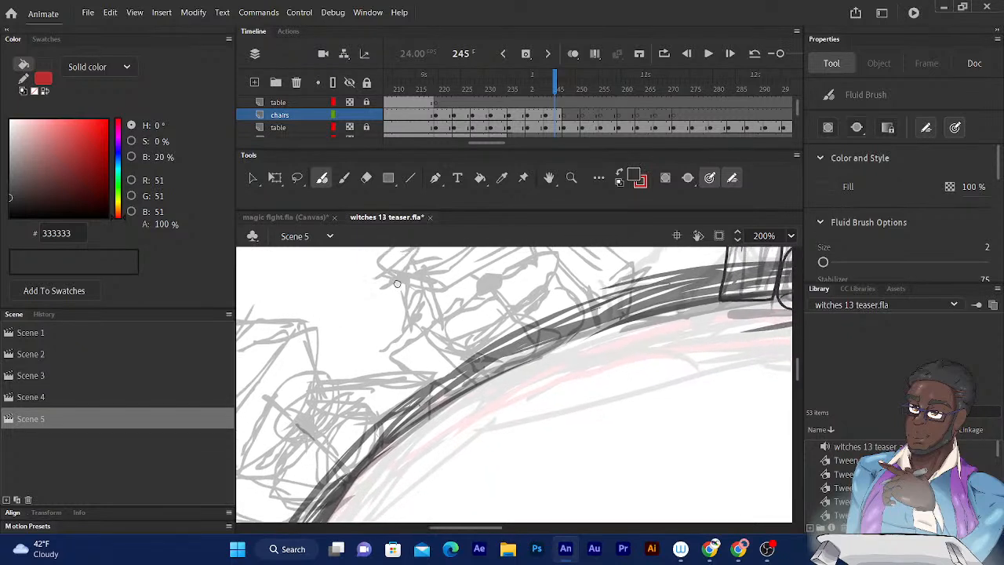
{"action": "left_click_drag", "start_coordinate": [404, 279], "coordinate": [367, 313]}
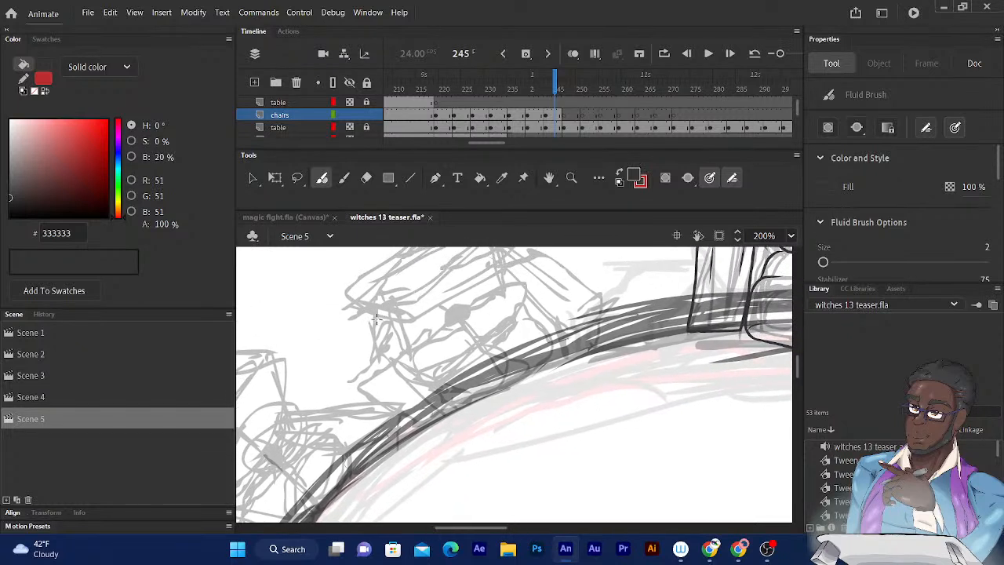
{"action": "mouse_move", "coordinate": [460, 291]}
{"action": "left_mouse_down"}
{"action": "mouse_move", "coordinate": [402, 324]}
{"action": "mouse_move", "coordinate": [424, 322]}
{"action": "left_mouse_up"}
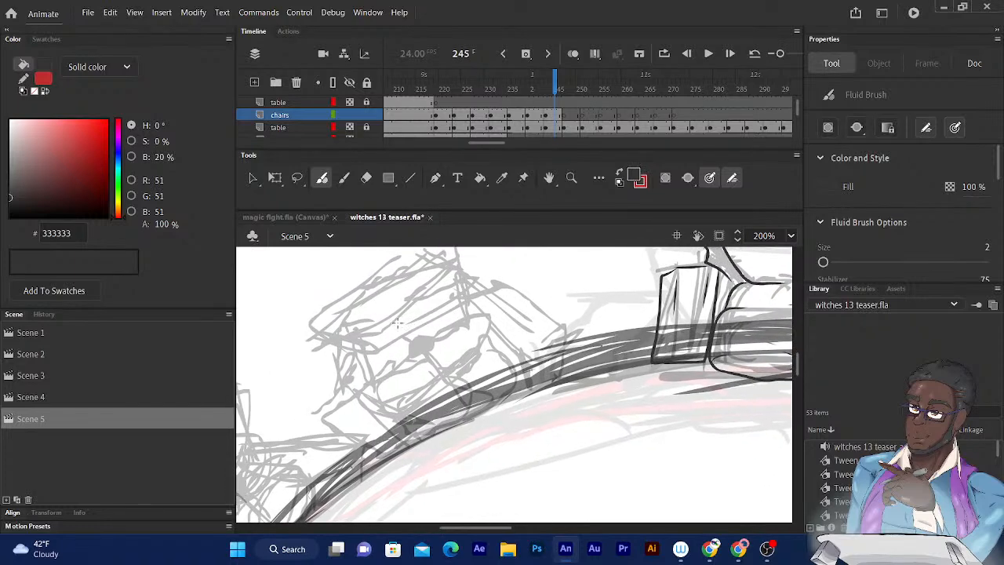
{"action": "left_click_drag", "start_coordinate": [506, 317], "coordinate": [471, 351]}
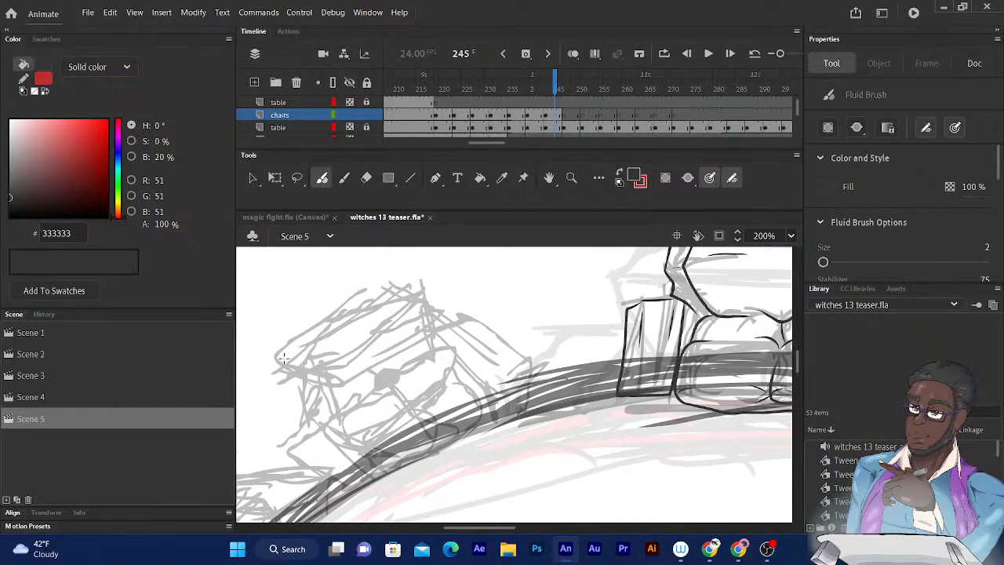
{"action": "left_click_drag", "start_coordinate": [280, 359], "coordinate": [384, 297]}
{"action": "key", "text": "ctrl+z"}
{"action": "mouse_move", "coordinate": [289, 345]}
{"action": "left_mouse_down"}
{"action": "mouse_move", "coordinate": [389, 283]}
{"action": "mouse_move", "coordinate": [431, 320]}
{"action": "mouse_move", "coordinate": [433, 356]}
{"action": "mouse_move", "coordinate": [405, 368]}
{"action": "left_mouse_up"}
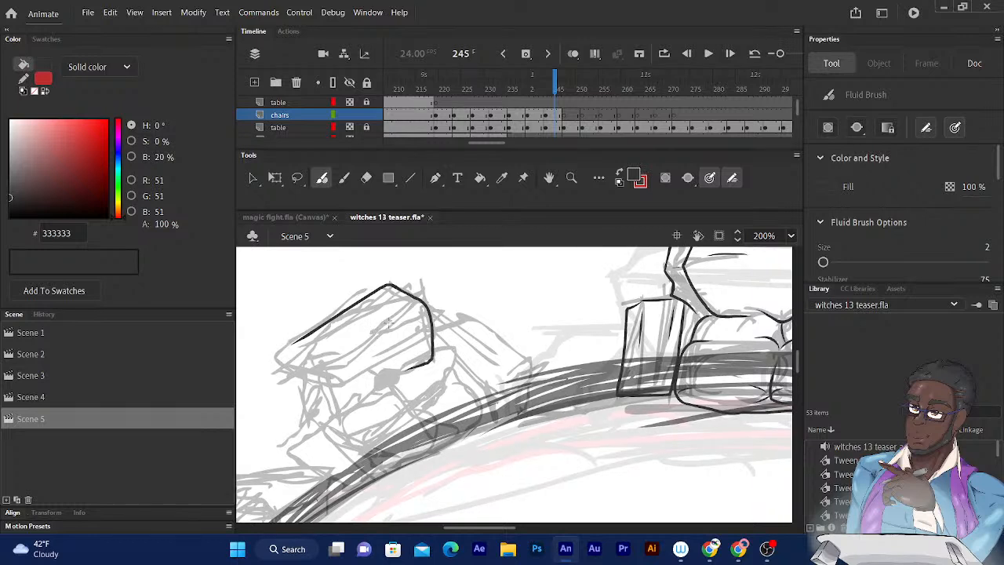
{"action": "left_click_drag", "start_coordinate": [370, 336], "coordinate": [413, 315]}
{"action": "left_click_drag", "start_coordinate": [329, 358], "coordinate": [357, 343]}
- Ink the upper side panel behind the backrest and the backrest's wavy lower edge
{"action": "left_click_drag", "start_coordinate": [429, 304], "coordinate": [455, 294]}
{"action": "mouse_move", "coordinate": [395, 285]}
{"action": "left_mouse_down"}
{"action": "mouse_move", "coordinate": [434, 270]}
{"action": "mouse_move", "coordinate": [463, 293]}
{"action": "mouse_move", "coordinate": [466, 333]}
{"action": "left_mouse_up"}
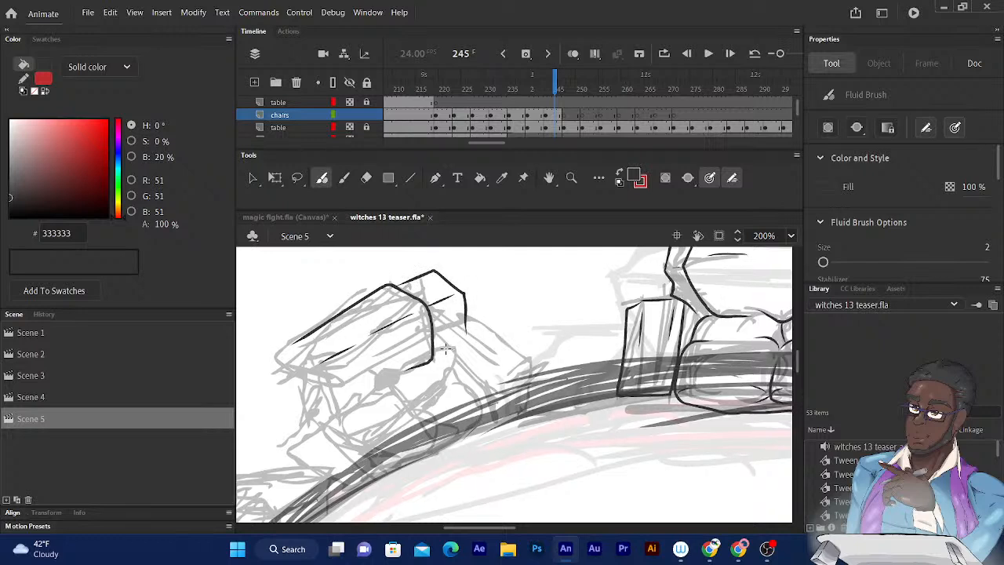
{"action": "left_click_drag", "start_coordinate": [463, 337], "coordinate": [437, 350]}
{"action": "left_click_drag", "start_coordinate": [476, 278], "coordinate": [483, 241]}
{"action": "mouse_move", "coordinate": [366, 357]}
{"action": "left_mouse_down"}
{"action": "mouse_move", "coordinate": [395, 349]}
{"action": "mouse_move", "coordinate": [406, 331]}
{"action": "left_mouse_up"}
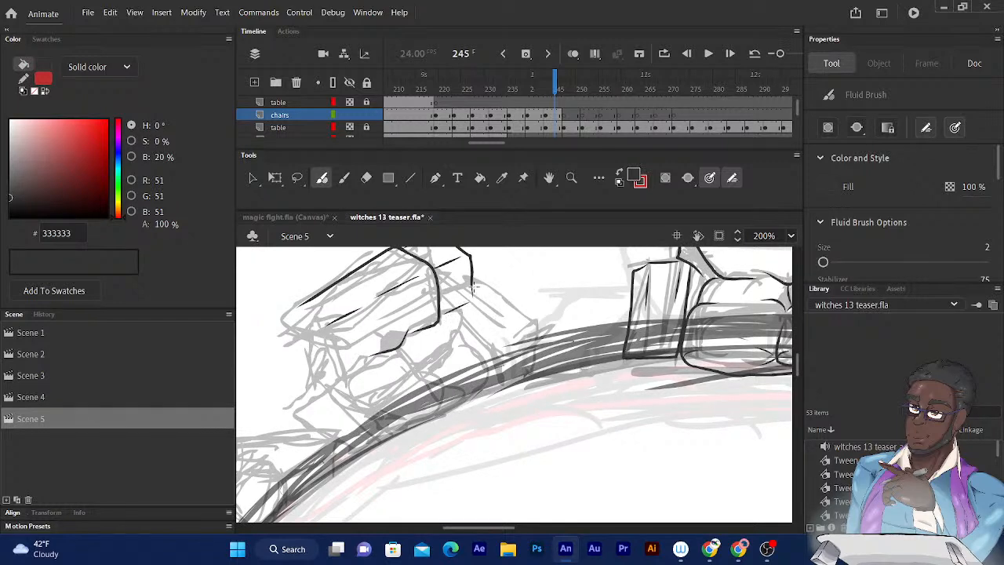
- Ink the upper armrest sloping down to the table rim with its pointed front end, and erase the overshoot at its lower corner
{"action": "left_click_drag", "start_coordinate": [471, 297], "coordinate": [511, 339]}
{"action": "left_click_drag", "start_coordinate": [441, 319], "coordinate": [484, 355]}
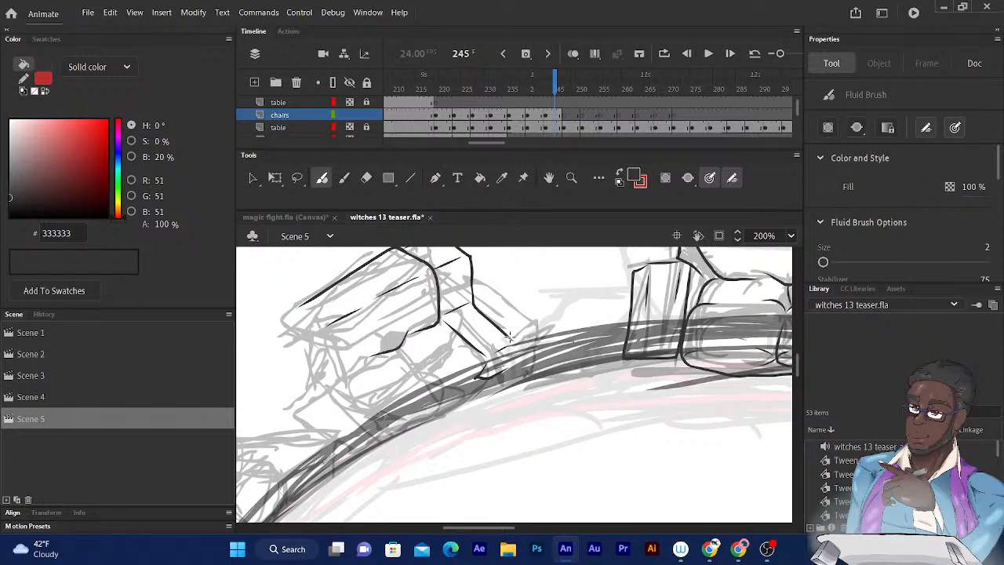
{"action": "mouse_move", "coordinate": [516, 344]}
{"action": "left_mouse_down"}
{"action": "mouse_move", "coordinate": [527, 343]}
{"action": "mouse_move", "coordinate": [504, 370]}
{"action": "left_mouse_up"}
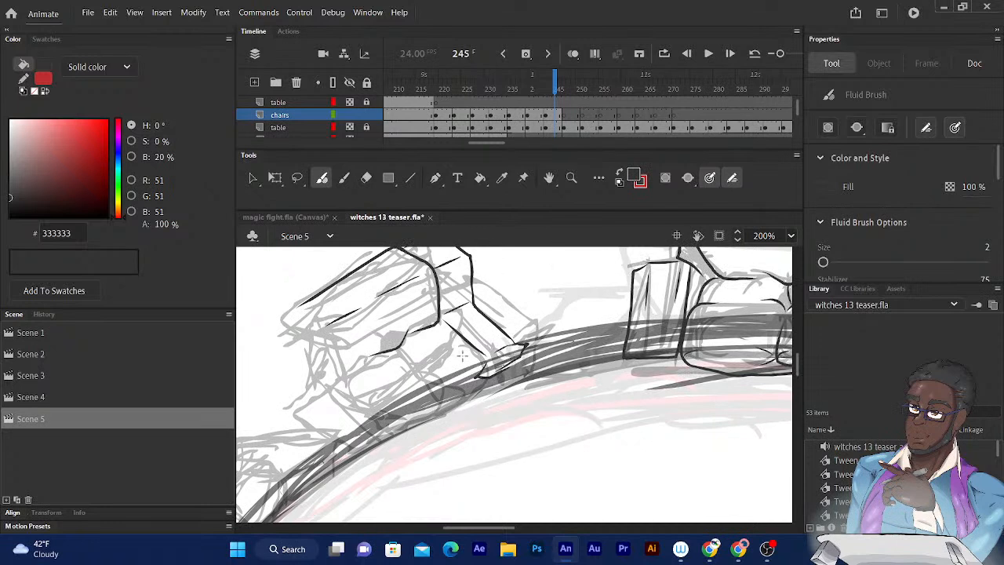
{"action": "left_click_drag", "start_coordinate": [437, 328], "coordinate": [477, 369]}
{"action": "left_click", "coordinate": [366, 178]}
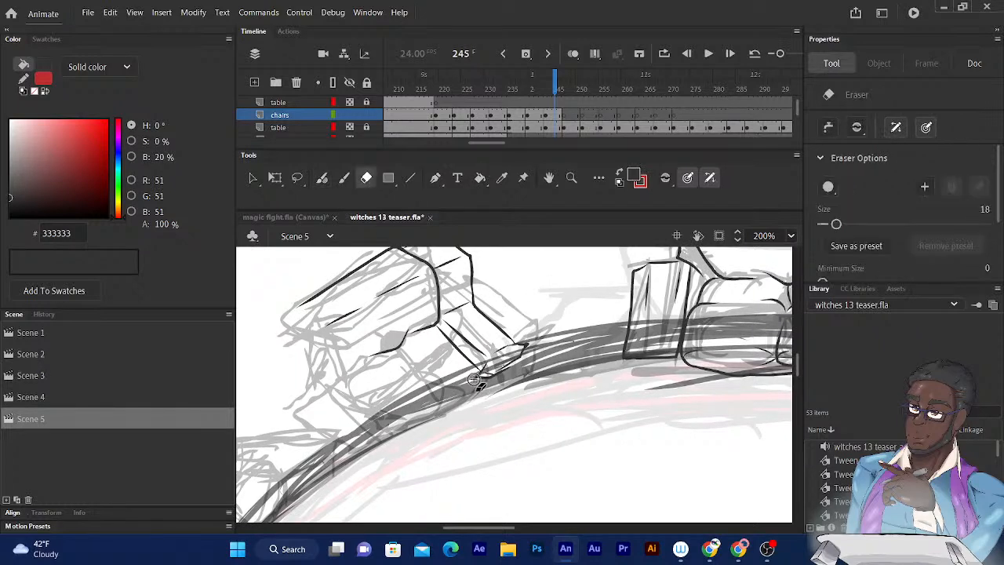
{"action": "mouse_move", "coordinate": [476, 378]}
{"action": "left_mouse_down"}
{"action": "mouse_move", "coordinate": [491, 382]}
{"action": "mouse_move", "coordinate": [482, 388]}
{"action": "left_mouse_up"}
- Ink the short narrow front panel below the upper armrest, with two side edges and a slanted bottom edge
{"action": "left_click", "coordinate": [322, 178]}
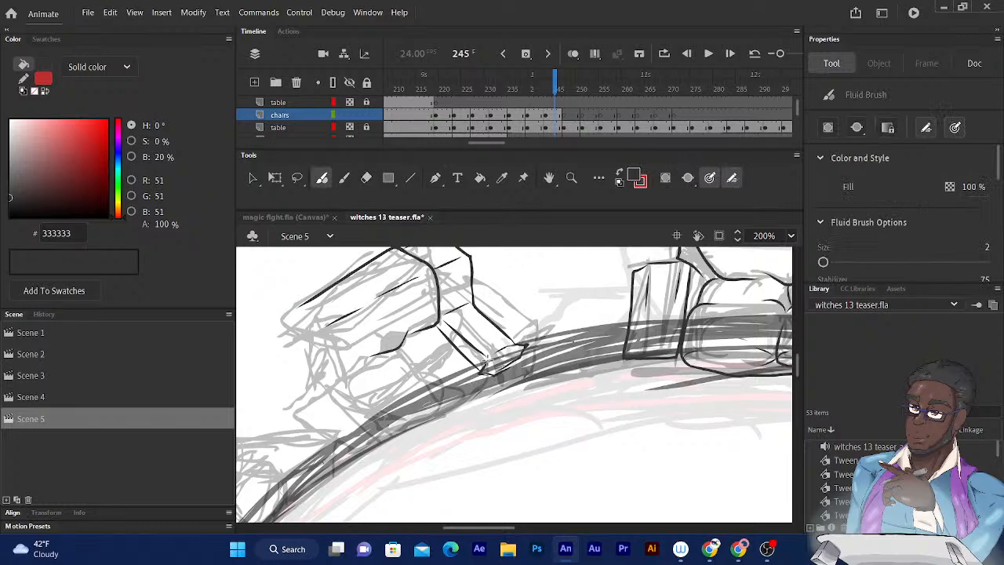
{"action": "mouse_move", "coordinate": [480, 372]}
{"action": "left_mouse_down"}
{"action": "mouse_move", "coordinate": [498, 376]}
{"action": "mouse_move", "coordinate": [524, 353]}
{"action": "mouse_move", "coordinate": [496, 407]}
{"action": "left_mouse_up"}
{"action": "left_click_drag", "start_coordinate": [520, 356], "coordinate": [519, 397]}
{"action": "mouse_move", "coordinate": [520, 354]}
{"action": "left_mouse_down"}
{"action": "mouse_move", "coordinate": [518, 399]}
{"action": "mouse_move", "coordinate": [496, 411]}
{"action": "left_mouse_up"}
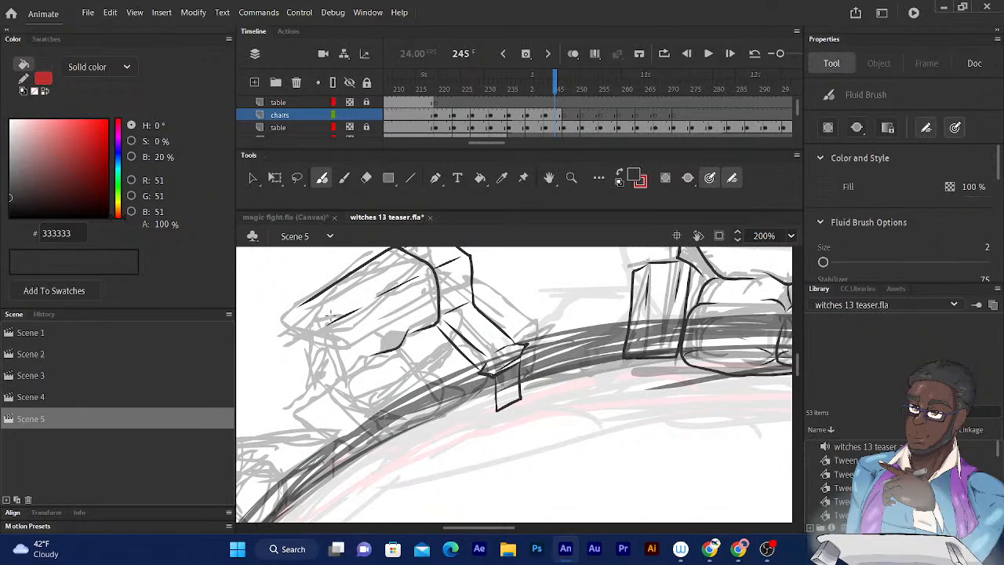
- Ink the lower side panel's angled top and its upright inner edges at the backrest's lower end
{"action": "mouse_move", "coordinate": [426, 375]}
{"action": "left_mouse_down"}
{"action": "mouse_move", "coordinate": [555, 320]}
{"action": "mouse_move", "coordinate": [555, 343]}
{"action": "left_mouse_up"}
{"action": "left_click_drag", "start_coordinate": [485, 298], "coordinate": [488, 328]}
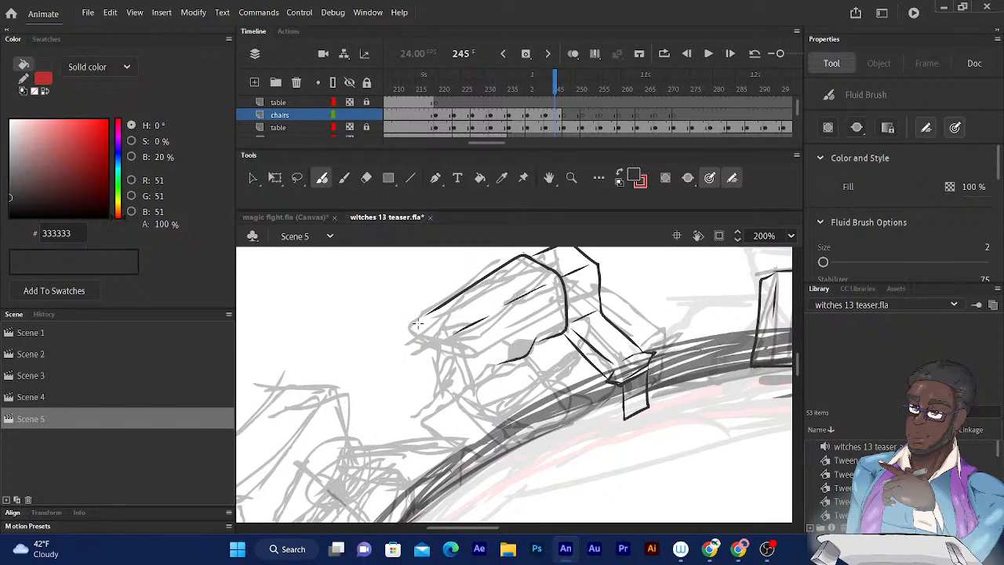
{"action": "mouse_move", "coordinate": [415, 323]}
{"action": "left_mouse_down"}
{"action": "mouse_move", "coordinate": [398, 340]}
{"action": "mouse_move", "coordinate": [423, 356]}
{"action": "mouse_move", "coordinate": [457, 339]}
{"action": "mouse_move", "coordinate": [416, 324]}
{"action": "mouse_move", "coordinate": [450, 343]}
{"action": "mouse_move", "coordinate": [455, 407]}
{"action": "left_mouse_up"}
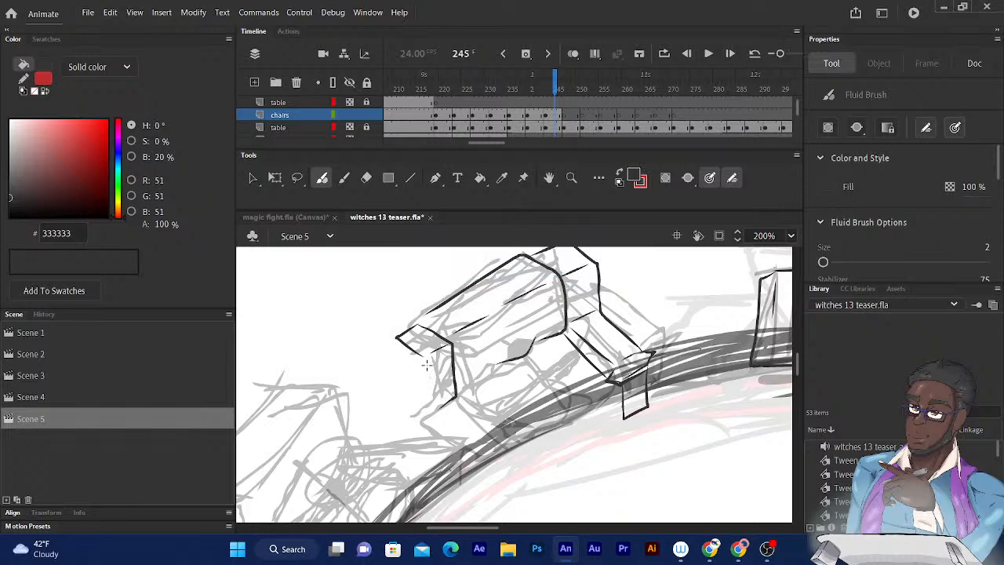
{"action": "left_click_drag", "start_coordinate": [426, 366], "coordinate": [437, 407]}
- Ink the lower armrest sloping to the table rim with its front end and inner line, plus the side panel's outer edge
{"action": "mouse_move", "coordinate": [484, 298]}
{"action": "left_mouse_down"}
{"action": "mouse_move", "coordinate": [430, 244]}
{"action": "mouse_move", "coordinate": [446, 250]}
{"action": "left_mouse_up"}
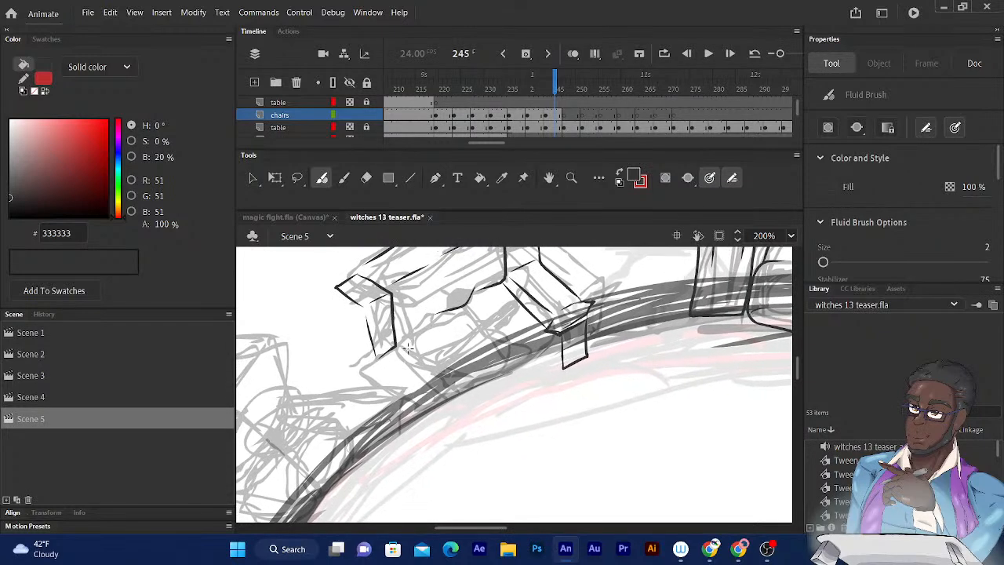
{"action": "left_click_drag", "start_coordinate": [396, 346], "coordinate": [428, 371]}
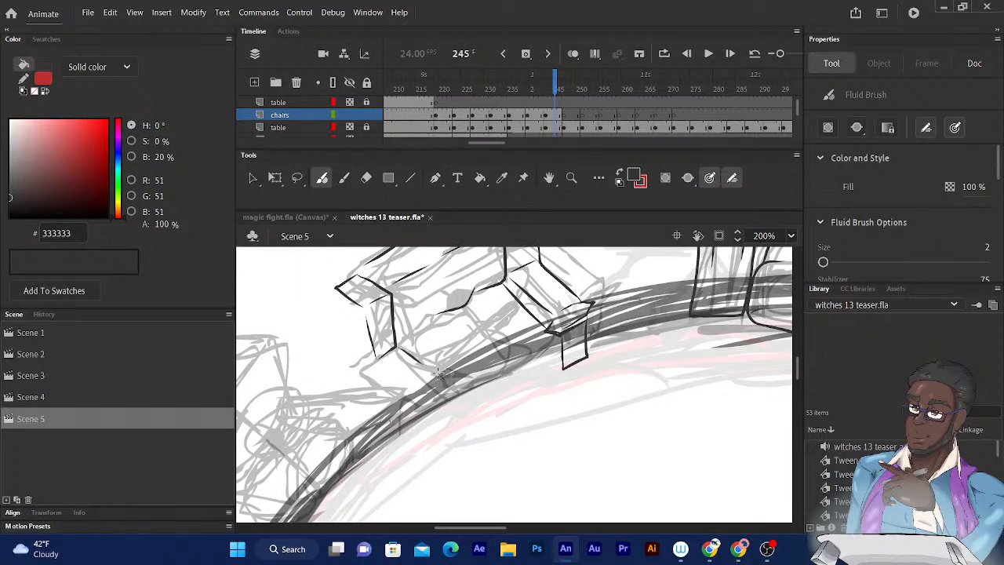
{"action": "left_click_drag", "start_coordinate": [440, 376], "coordinate": [424, 396]}
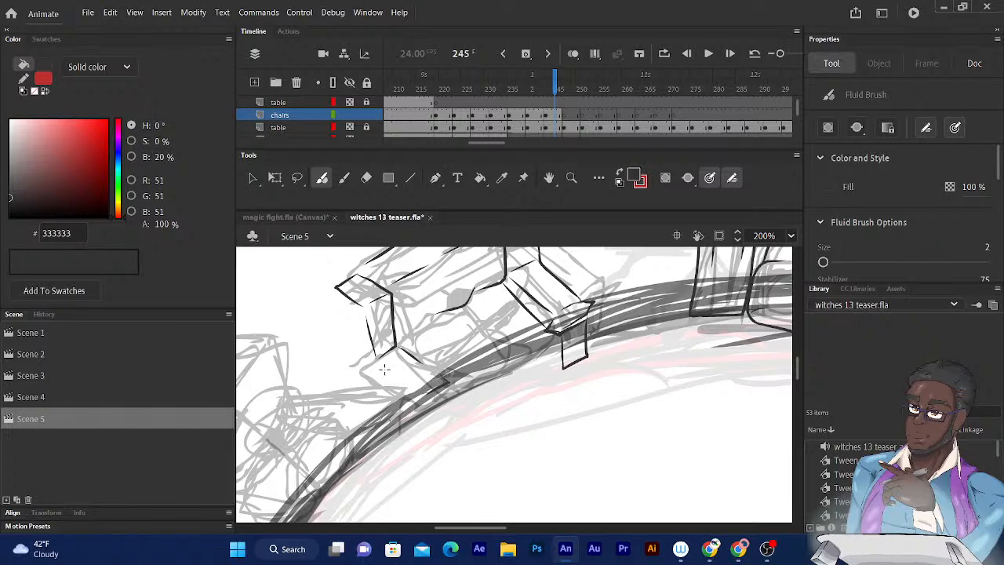
{"action": "mouse_move", "coordinate": [380, 364]}
{"action": "left_mouse_down"}
{"action": "mouse_move", "coordinate": [418, 395]}
{"action": "mouse_move", "coordinate": [423, 373]}
{"action": "mouse_move", "coordinate": [423, 399]}
{"action": "mouse_move", "coordinate": [450, 382]}
{"action": "mouse_move", "coordinate": [423, 401]}
{"action": "left_mouse_up"}
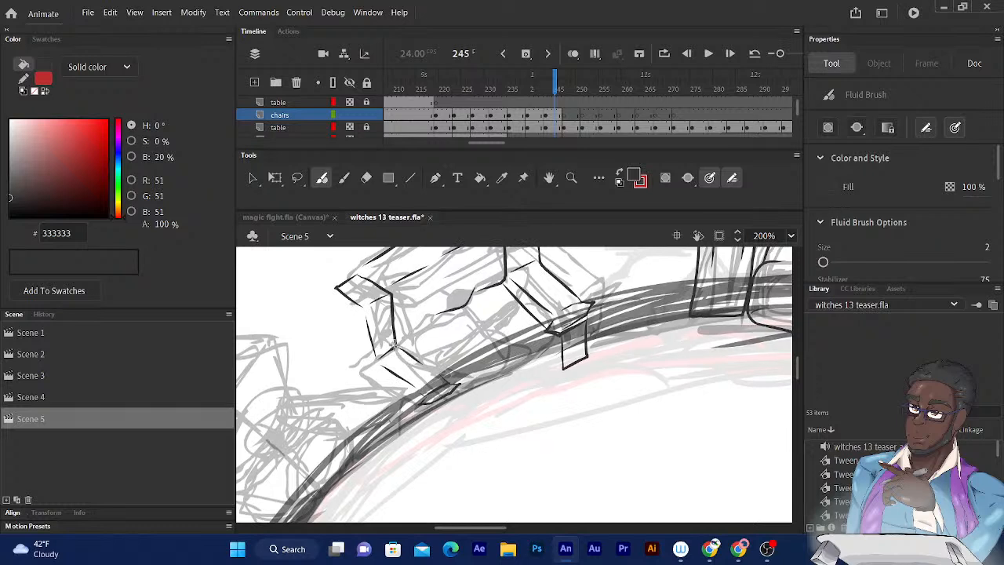
{"action": "left_click_drag", "start_coordinate": [394, 346], "coordinate": [450, 383]}
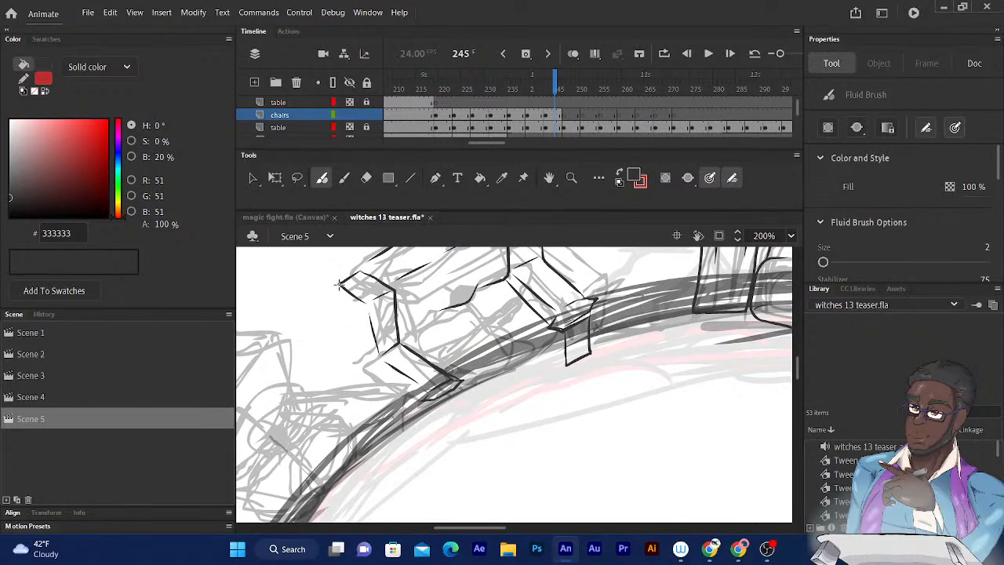
{"action": "left_click_drag", "start_coordinate": [340, 287], "coordinate": [350, 370]}
{"action": "mouse_move", "coordinate": [375, 289]}
{"action": "left_mouse_down"}
{"action": "mouse_move", "coordinate": [375, 378]}
{"action": "mouse_move", "coordinate": [417, 397]}
{"action": "left_mouse_up"}
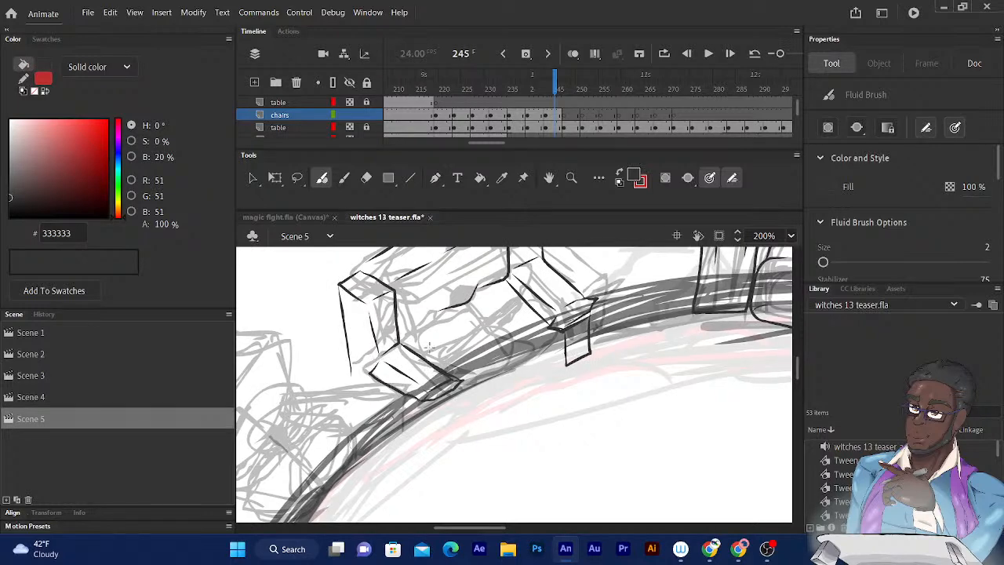
- Ink the narrow front panel below the lower armrest, closing it with a slanted bottom edge
{"action": "left_click_drag", "start_coordinate": [441, 316], "coordinate": [427, 296]}
{"action": "left_click_drag", "start_coordinate": [397, 329], "coordinate": [400, 315]}
{"action": "left_click_drag", "start_coordinate": [424, 373], "coordinate": [426, 397]}
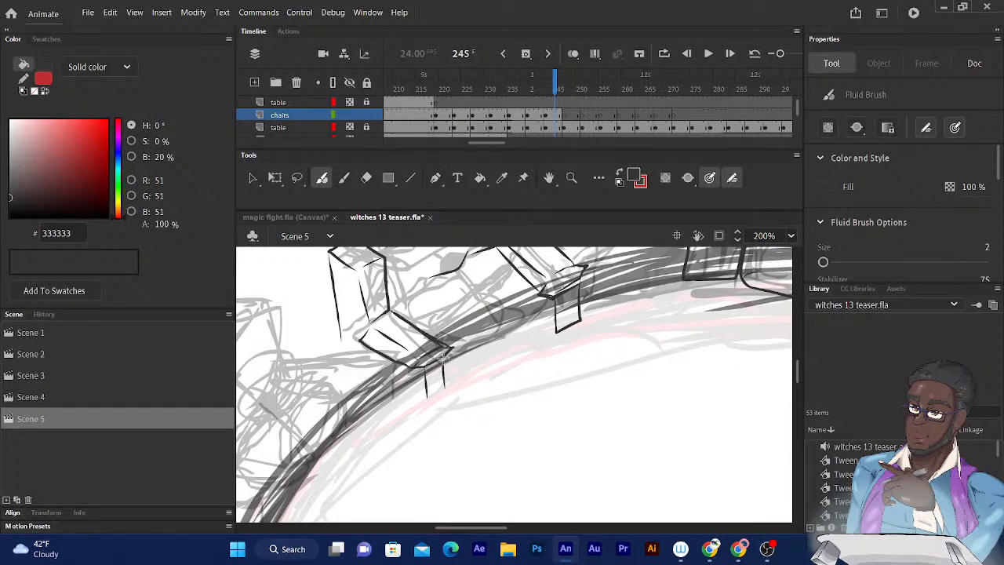
{"action": "mouse_move", "coordinate": [443, 358]}
{"action": "left_mouse_down"}
{"action": "mouse_move", "coordinate": [423, 380]}
{"action": "mouse_move", "coordinate": [424, 405]}
{"action": "left_mouse_up"}
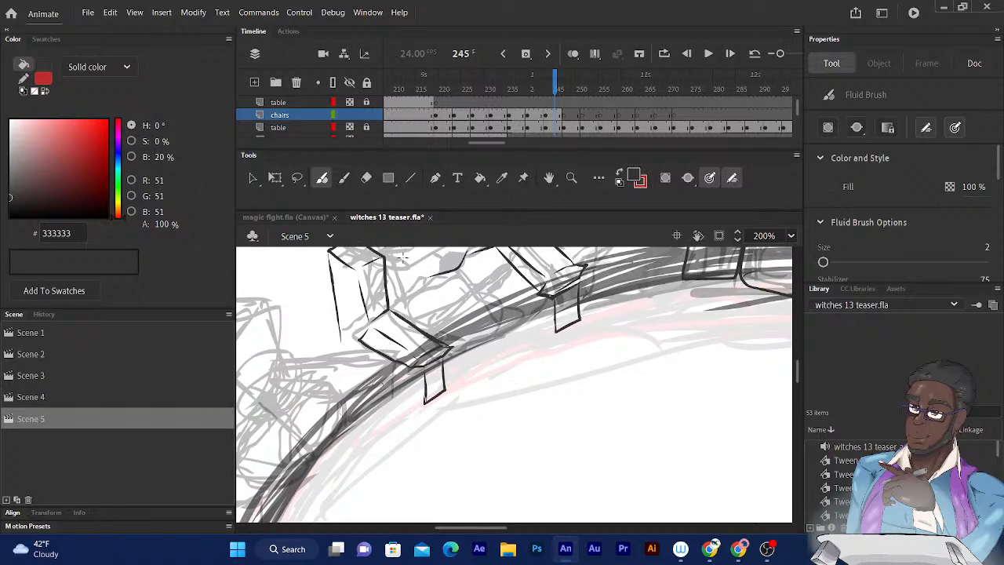
- Ink the curved seat cushion lines between the armrests and a second line along the lower side panel's inner edge
{"action": "left_click_drag", "start_coordinate": [382, 285], "coordinate": [385, 307]}
{"action": "mouse_move", "coordinate": [370, 305]}
{"action": "left_mouse_down"}
{"action": "mouse_move", "coordinate": [356, 311]}
{"action": "mouse_move", "coordinate": [366, 344]}
{"action": "mouse_move", "coordinate": [318, 390]}
{"action": "mouse_move", "coordinate": [331, 392]}
{"action": "left_mouse_up"}
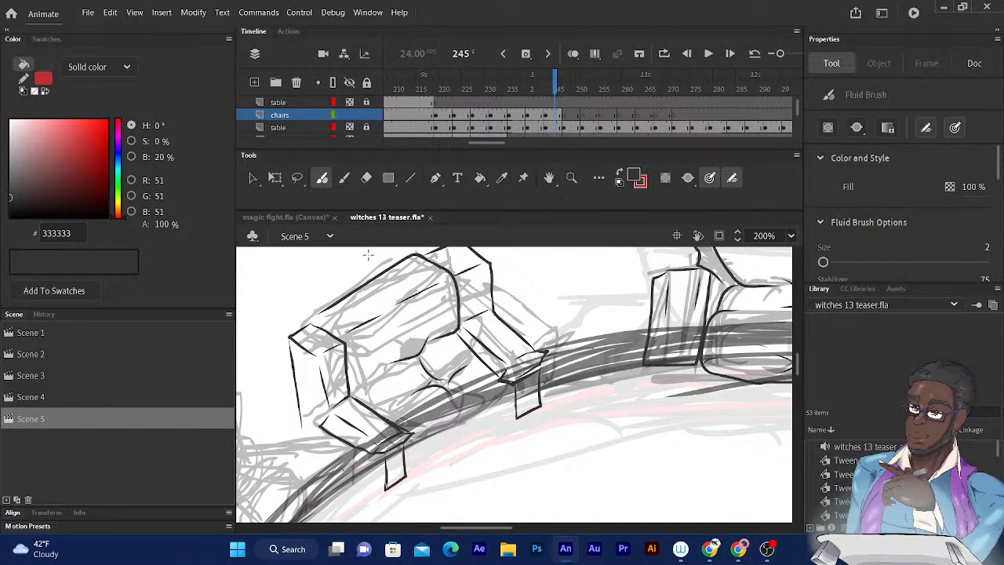
{"action": "mouse_move", "coordinate": [319, 313]}
{"action": "left_mouse_down"}
{"action": "mouse_move", "coordinate": [347, 358]}
{"action": "mouse_move", "coordinate": [350, 342]}
{"action": "mouse_move", "coordinate": [366, 376]}
{"action": "mouse_move", "coordinate": [346, 393]}
{"action": "mouse_move", "coordinate": [396, 407]}
{"action": "left_mouse_up"}
- Ink the seat's curved front edge and the base line joining the two narrow front panels
{"action": "left_click_drag", "start_coordinate": [466, 301], "coordinate": [428, 271]}
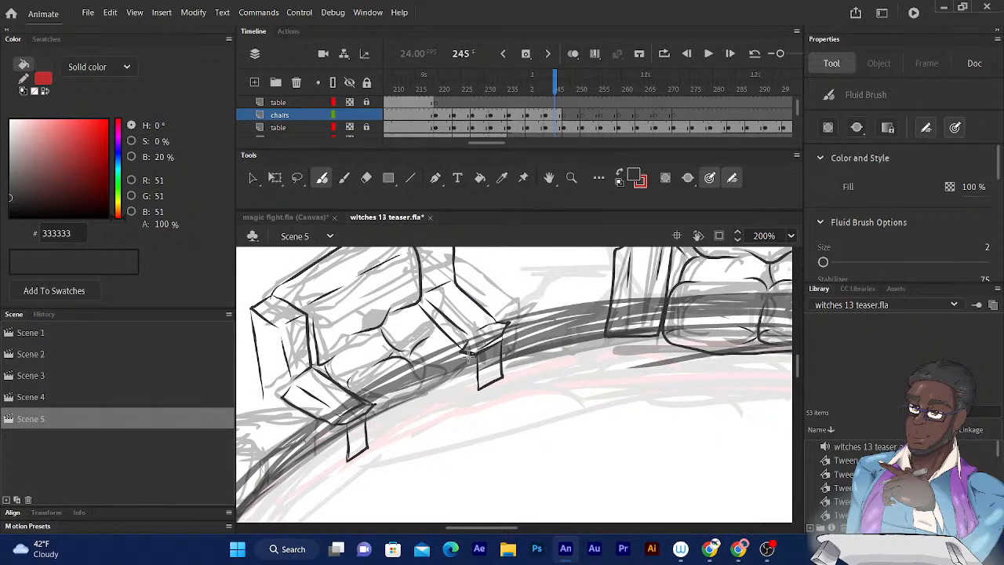
{"action": "left_click_drag", "start_coordinate": [472, 355], "coordinate": [422, 394]}
{"action": "mouse_move", "coordinate": [469, 353]}
{"action": "left_mouse_down"}
{"action": "mouse_move", "coordinate": [445, 388]}
{"action": "mouse_move", "coordinate": [363, 418]}
{"action": "mouse_move", "coordinate": [366, 449]}
{"action": "mouse_move", "coordinate": [472, 394]}
{"action": "mouse_move", "coordinate": [472, 369]}
{"action": "left_mouse_up"}
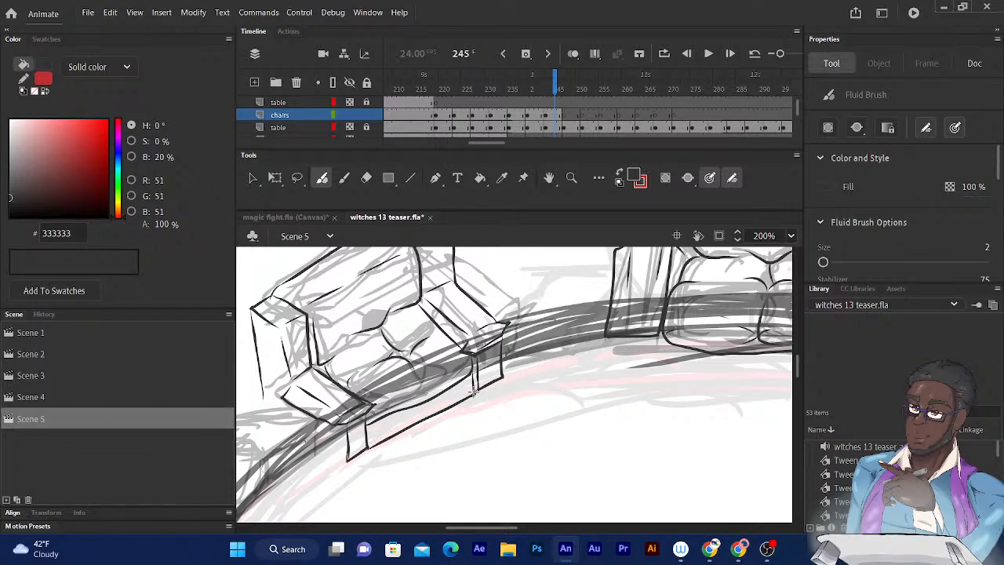
- Ink the backrest outline, inner fold line and rear panel's top edge on the next rough chair down the table's left side
{"action": "left_click_drag", "start_coordinate": [462, 265], "coordinate": [523, 244]}
{"action": "left_click_drag", "start_coordinate": [405, 280], "coordinate": [511, 262]}
{"action": "left_click_drag", "start_coordinate": [395, 315], "coordinate": [489, 282]}
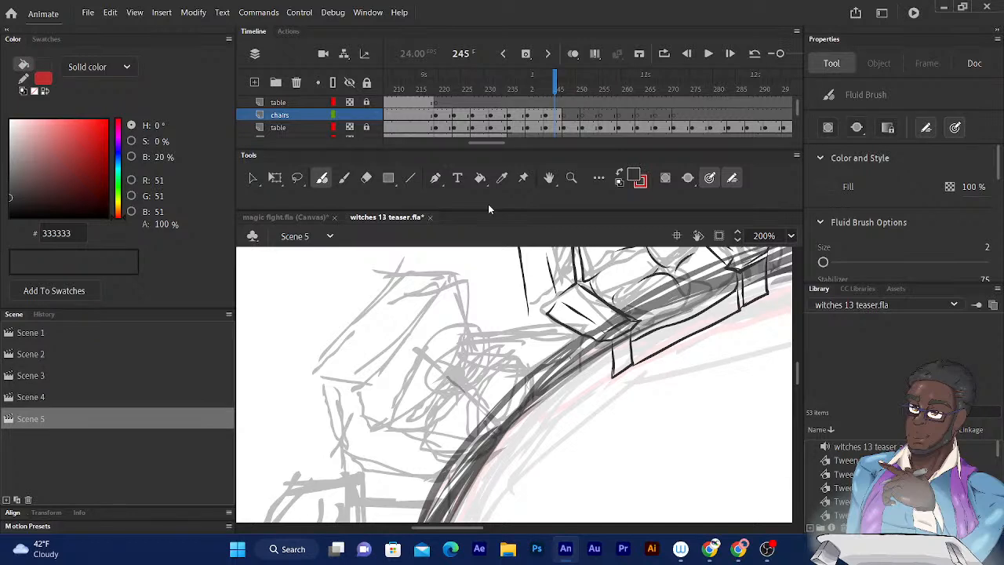
{"action": "left_click_drag", "start_coordinate": [372, 334], "coordinate": [410, 284]}
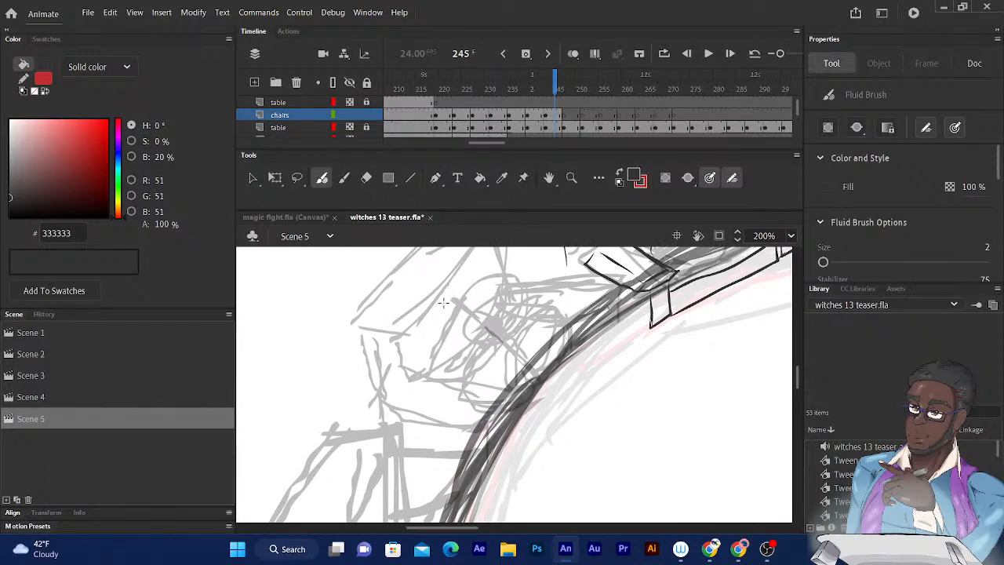
{"action": "left_click_drag", "start_coordinate": [440, 336], "coordinate": [454, 393]}
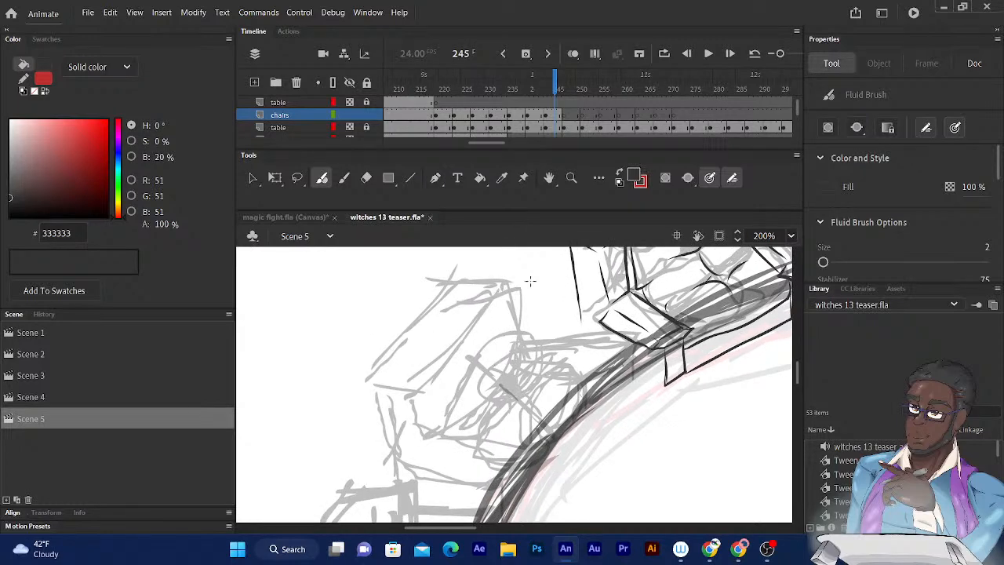
{"action": "mouse_move", "coordinate": [560, 316]}
{"action": "left_mouse_down"}
{"action": "mouse_move", "coordinate": [578, 397]}
{"action": "mouse_move", "coordinate": [565, 412]}
{"action": "left_mouse_up"}
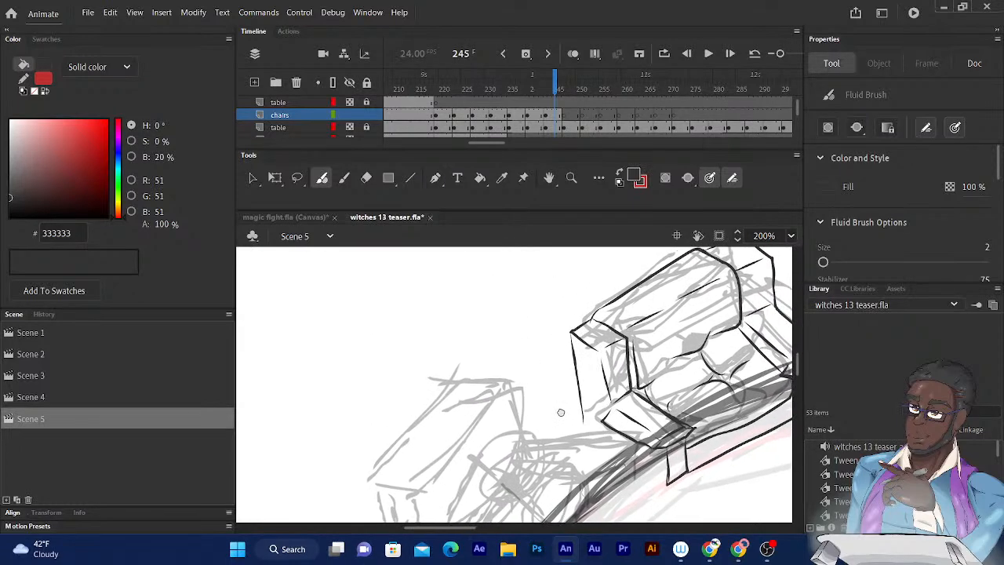
{"action": "left_click_drag", "start_coordinate": [494, 405], "coordinate": [528, 388]}
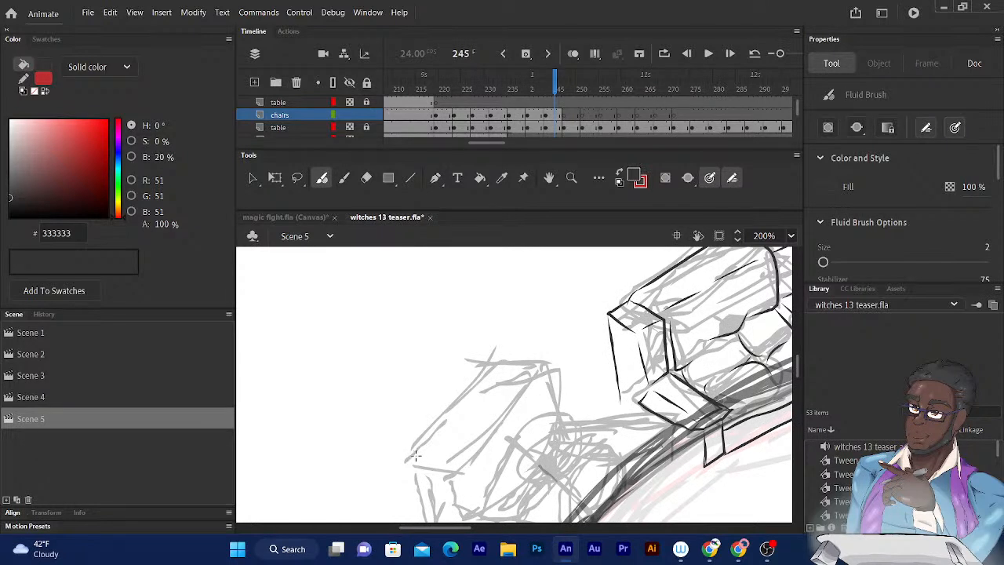
{"action": "mouse_move", "coordinate": [415, 455]}
{"action": "left_mouse_down"}
{"action": "mouse_move", "coordinate": [510, 381]}
{"action": "mouse_move", "coordinate": [543, 384]}
{"action": "mouse_move", "coordinate": [557, 408]}
{"action": "mouse_move", "coordinate": [546, 469]}
{"action": "left_mouse_up"}
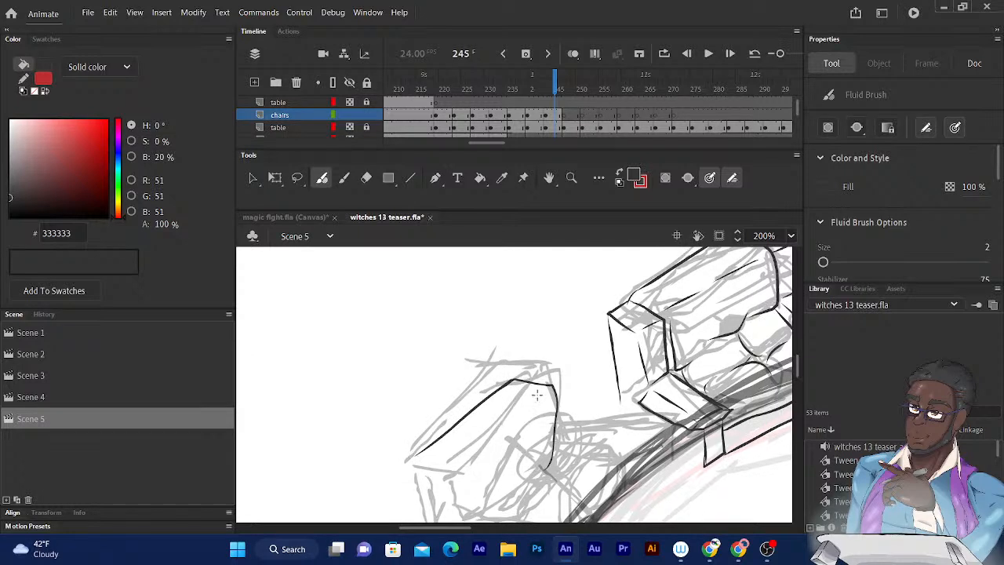
{"action": "scroll", "coordinate": [557, 343], "scroll_direction": "down", "scroll_amount": 3}
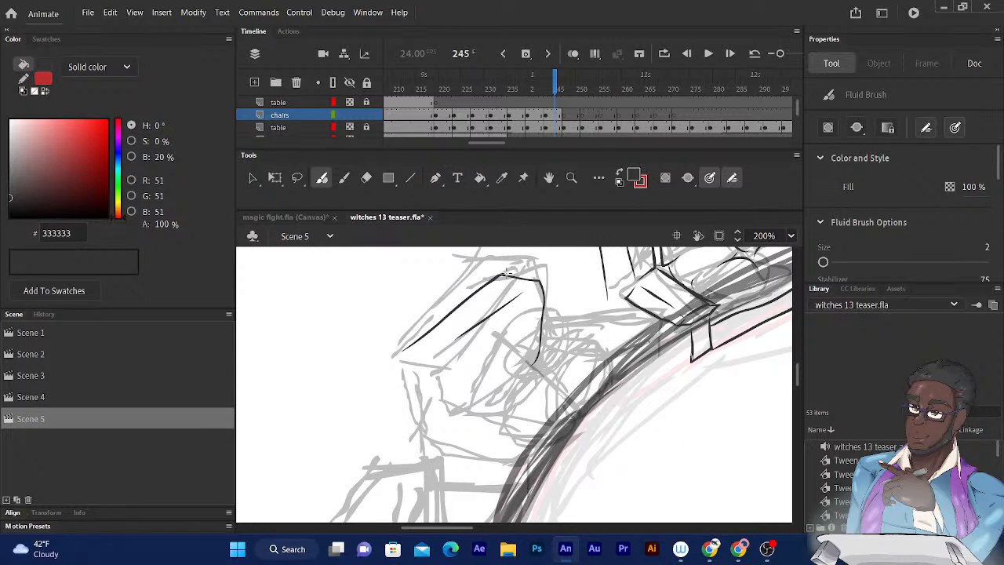
{"action": "left_click_drag", "start_coordinate": [502, 274], "coordinate": [563, 272]}
{"action": "mouse_move", "coordinate": [582, 282]}
{"action": "left_mouse_down"}
{"action": "mouse_move", "coordinate": [594, 243]}
{"action": "mouse_move", "coordinate": [575, 263]}
{"action": "left_mouse_up"}
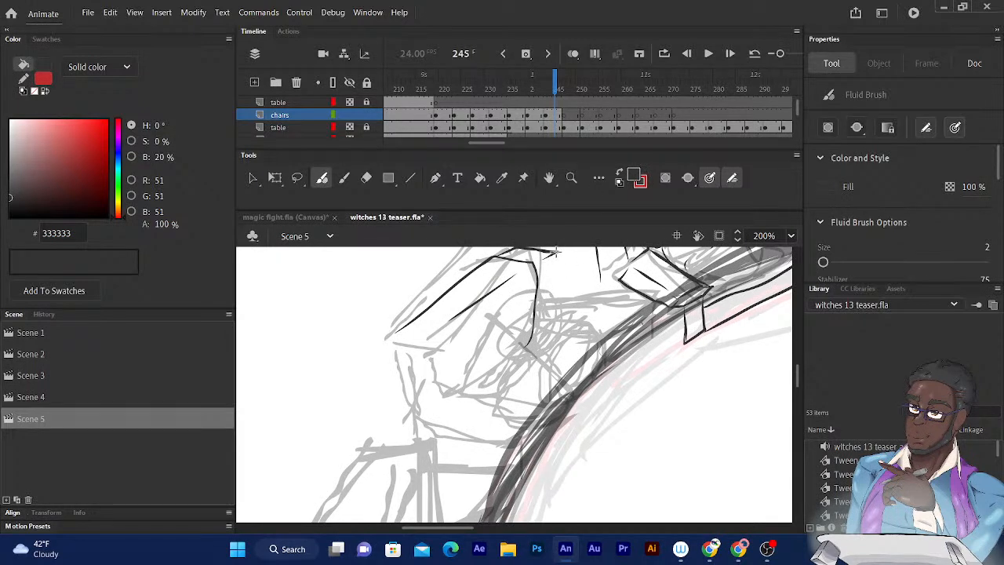
{"action": "left_click_drag", "start_coordinate": [557, 253], "coordinate": [559, 290]}
{"action": "key", "text": "ctrl+z"}
{"action": "mouse_move", "coordinate": [556, 252]}
{"action": "left_mouse_down"}
{"action": "mouse_move", "coordinate": [553, 314]}
{"action": "mouse_move", "coordinate": [540, 336]}
{"action": "left_mouse_up"}
{"action": "key", "text": "ctrl+z"}
{"action": "key", "text": "ctrl+z"}
- Ink the backrest's outer side edge, the curved start of the seat cushion and the upper armrest's top edges
{"action": "left_click_drag", "start_coordinate": [554, 303], "coordinate": [543, 332]}
{"action": "mouse_move", "coordinate": [512, 350]}
{"action": "left_mouse_down"}
{"action": "mouse_move", "coordinate": [494, 371]}
{"action": "mouse_move", "coordinate": [466, 378]}
{"action": "mouse_move", "coordinate": [534, 386]}
{"action": "left_mouse_up"}
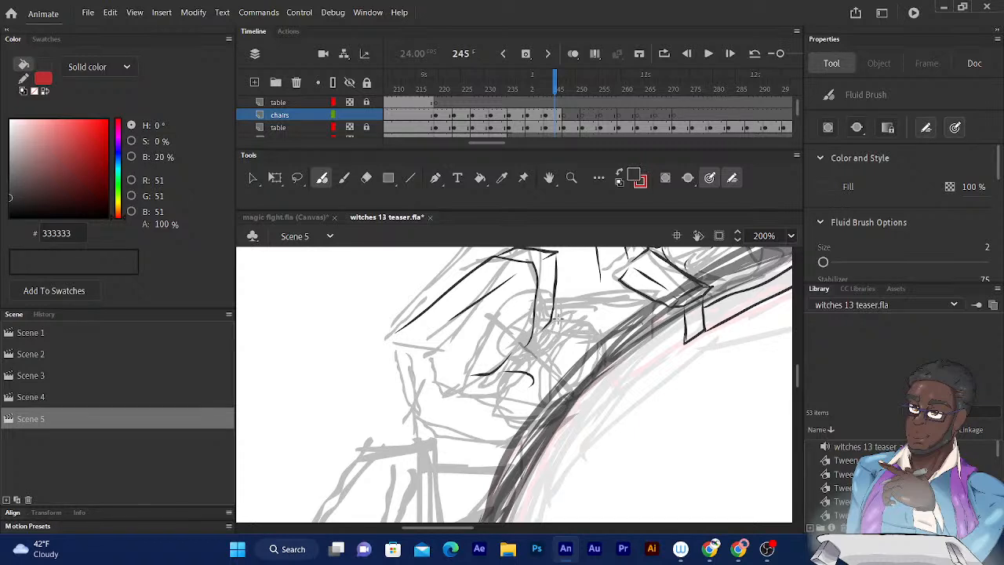
{"action": "mouse_move", "coordinate": [551, 321]}
{"action": "left_mouse_down"}
{"action": "mouse_move", "coordinate": [630, 324]}
{"action": "mouse_move", "coordinate": [551, 323]}
{"action": "mouse_move", "coordinate": [603, 336]}
{"action": "left_mouse_up"}
{"action": "key", "text": "ctrl+z"}
{"action": "left_click_drag", "start_coordinate": [551, 320], "coordinate": [632, 335]}
{"action": "mouse_move", "coordinate": [540, 335]}
{"action": "left_mouse_down"}
{"action": "mouse_move", "coordinate": [610, 343]}
{"action": "mouse_move", "coordinate": [624, 331]}
{"action": "left_mouse_up"}
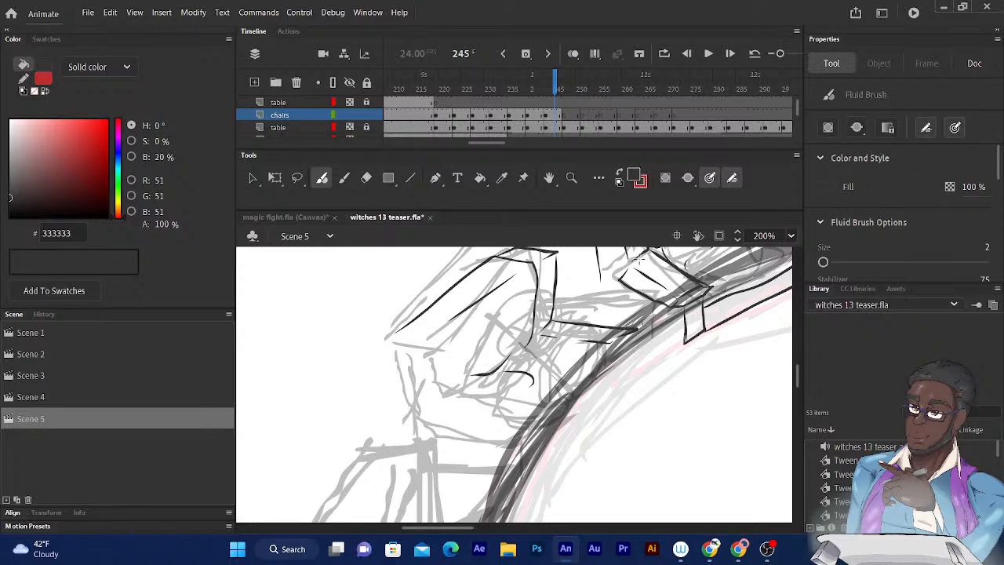
- Ink the upper armrest's inner and lower lines and close its front end at the table edge
{"action": "scroll", "coordinate": [620, 330], "scroll_direction": "down", "scroll_amount": 2}
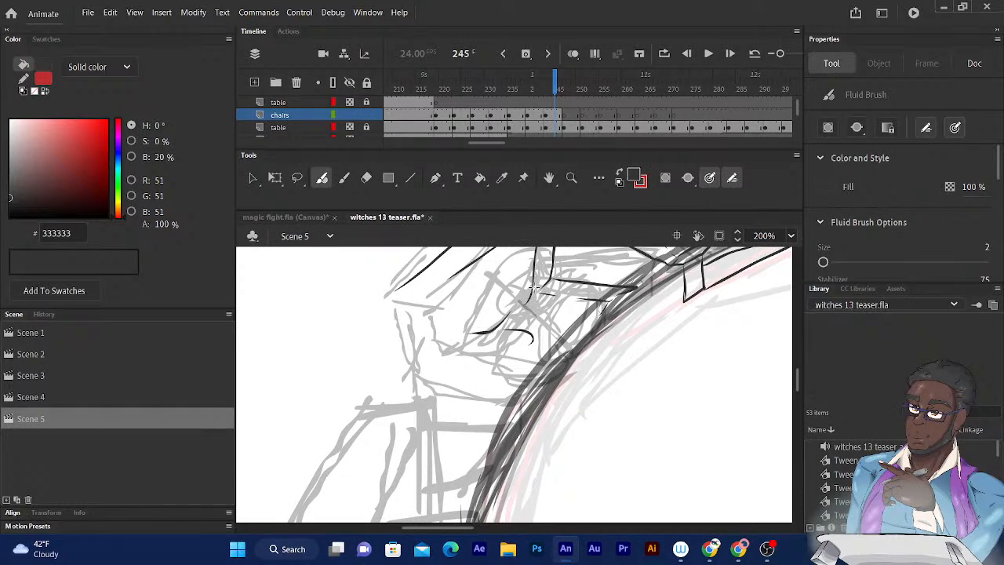
{"action": "mouse_move", "coordinate": [538, 292]}
{"action": "left_mouse_down"}
{"action": "mouse_move", "coordinate": [522, 306]}
{"action": "mouse_move", "coordinate": [602, 311]}
{"action": "left_mouse_up"}
{"action": "key", "text": "ctrl+z"}
{"action": "mouse_move", "coordinate": [536, 292]}
{"action": "left_mouse_down"}
{"action": "mouse_move", "coordinate": [523, 309]}
{"action": "mouse_move", "coordinate": [547, 307]}
{"action": "left_mouse_up"}
{"action": "left_click_drag", "start_coordinate": [534, 310], "coordinate": [607, 316]}
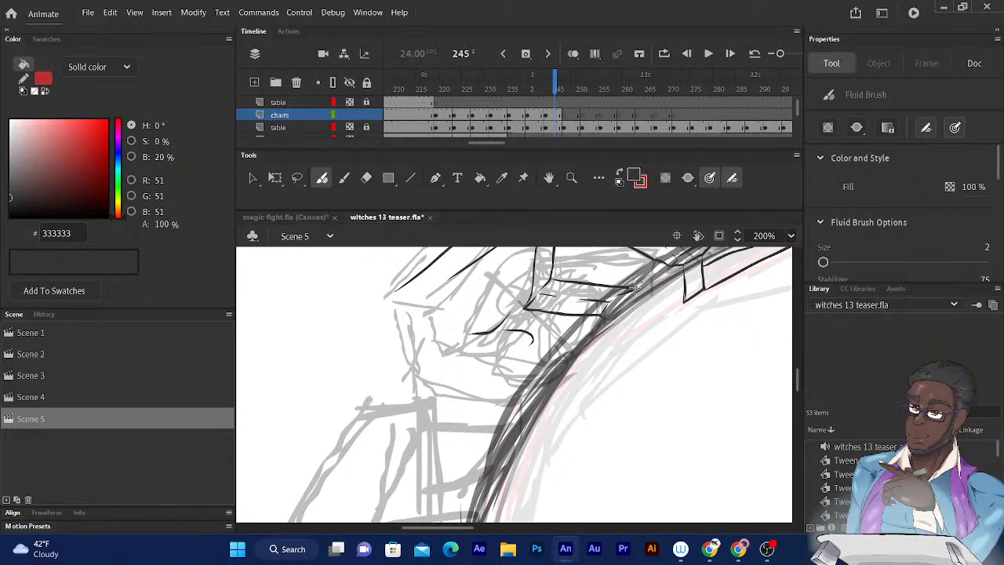
{"action": "mouse_move", "coordinate": [636, 287]}
{"action": "left_mouse_down"}
{"action": "mouse_move", "coordinate": [652, 295]}
{"action": "mouse_move", "coordinate": [633, 305]}
{"action": "left_mouse_up"}
{"action": "key", "text": "ctrl+z"}
{"action": "mouse_move", "coordinate": [633, 305]}
{"action": "left_mouse_down"}
{"action": "mouse_move", "coordinate": [607, 318]}
{"action": "mouse_move", "coordinate": [635, 306]}
{"action": "left_mouse_up"}
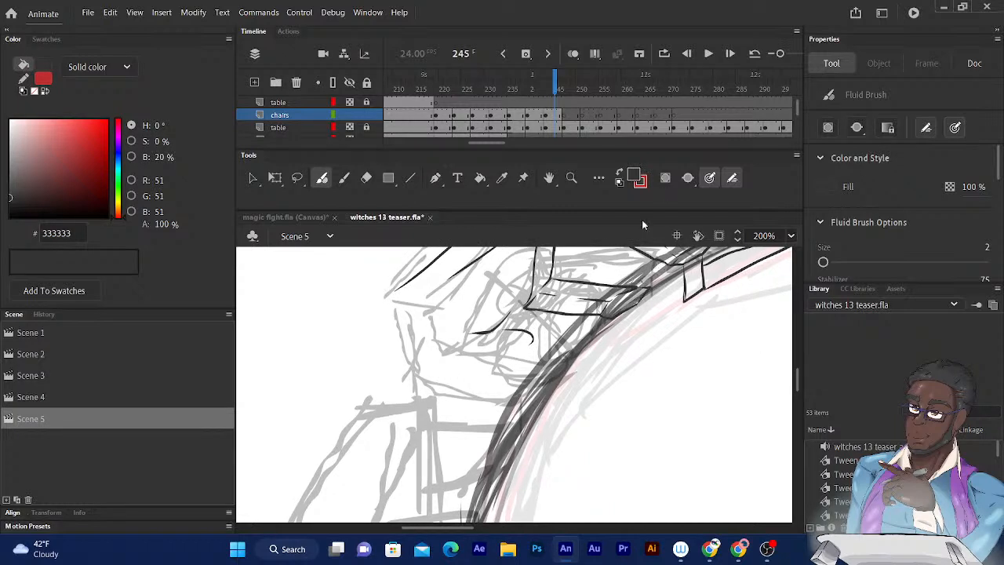
- Ink the lower armrest's rear block below the backrest, with its slanted top and vertical inner panel edges
{"action": "left_click_drag", "start_coordinate": [628, 253], "coordinate": [687, 280]}
{"action": "left_click_drag", "start_coordinate": [582, 282], "coordinate": [607, 341]}
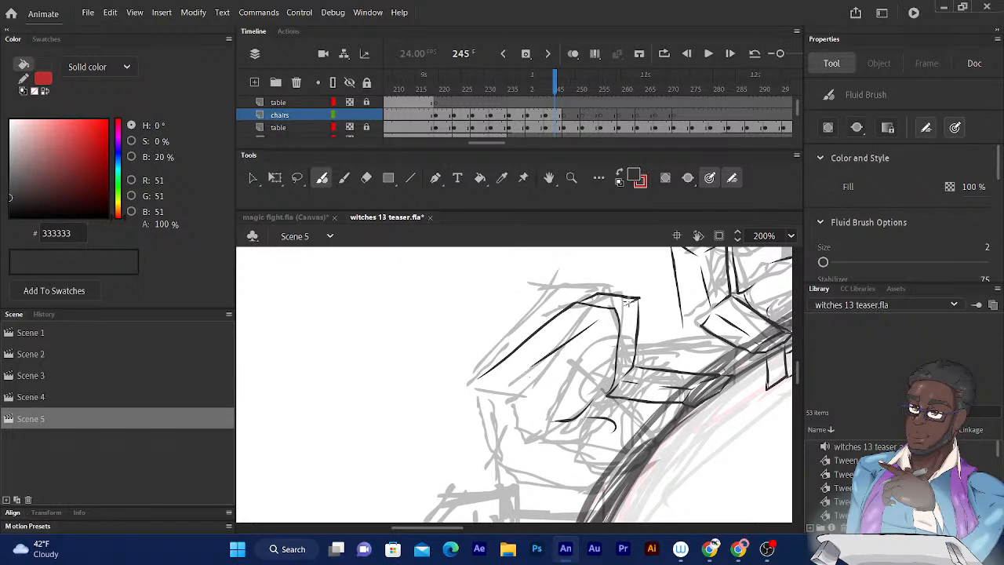
{"action": "mouse_move", "coordinate": [521, 384]}
{"action": "left_mouse_down"}
{"action": "mouse_move", "coordinate": [492, 401]}
{"action": "mouse_move", "coordinate": [476, 382]}
{"action": "mouse_move", "coordinate": [462, 397]}
{"action": "left_mouse_up"}
{"action": "key", "text": "ctrl+z"}
{"action": "mouse_move", "coordinate": [520, 388]}
{"action": "left_mouse_down"}
{"action": "mouse_move", "coordinate": [523, 445]}
{"action": "mouse_move", "coordinate": [504, 462]}
{"action": "left_mouse_up"}
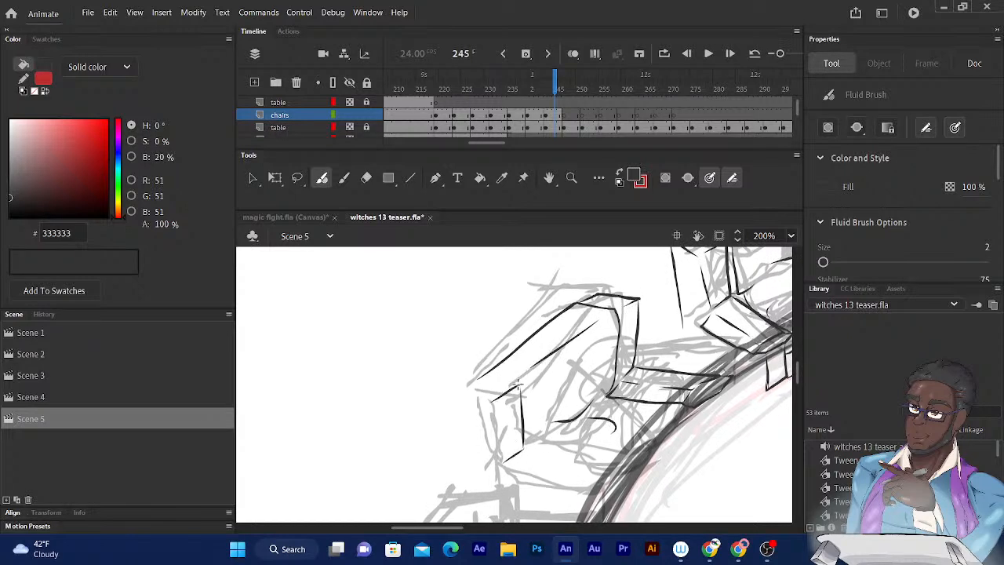
{"action": "left_click_drag", "start_coordinate": [518, 385], "coordinate": [481, 384]}
{"action": "mouse_move", "coordinate": [518, 384]}
{"action": "left_mouse_down"}
{"action": "mouse_move", "coordinate": [474, 385]}
{"action": "mouse_move", "coordinate": [459, 403]}
{"action": "mouse_move", "coordinate": [477, 383]}
{"action": "mouse_move", "coordinate": [472, 367]}
{"action": "mouse_move", "coordinate": [477, 413]}
{"action": "left_mouse_up"}
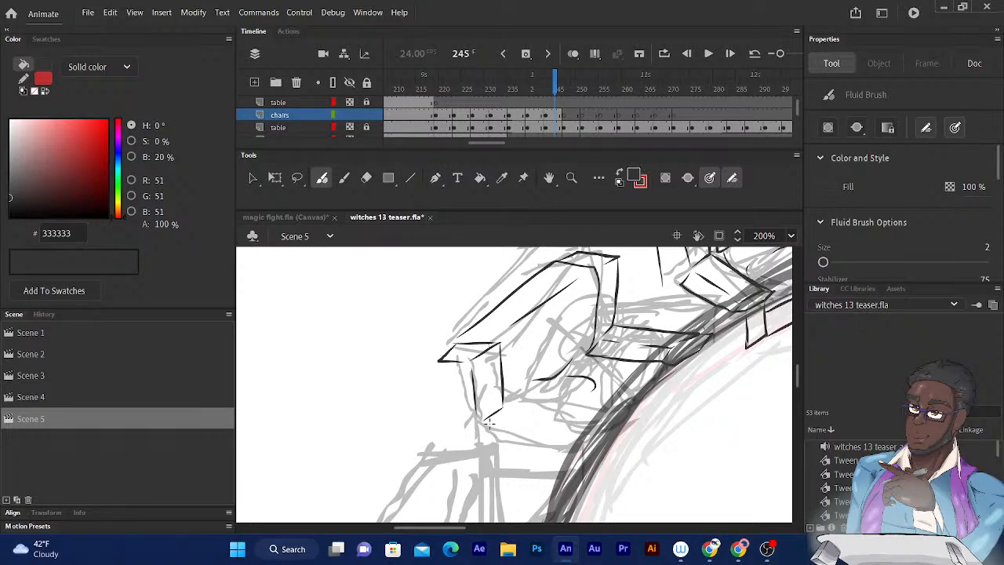
- Ink the lower armrest's long edges running to the table and the outer vertical edge of its rear panel
{"action": "left_click_drag", "start_coordinate": [485, 424], "coordinate": [558, 424]}
{"action": "left_click_drag", "start_coordinate": [501, 408], "coordinate": [592, 411]}
{"action": "key", "text": "ctrl+z"}
{"action": "left_click_drag", "start_coordinate": [502, 406], "coordinate": [606, 412]}
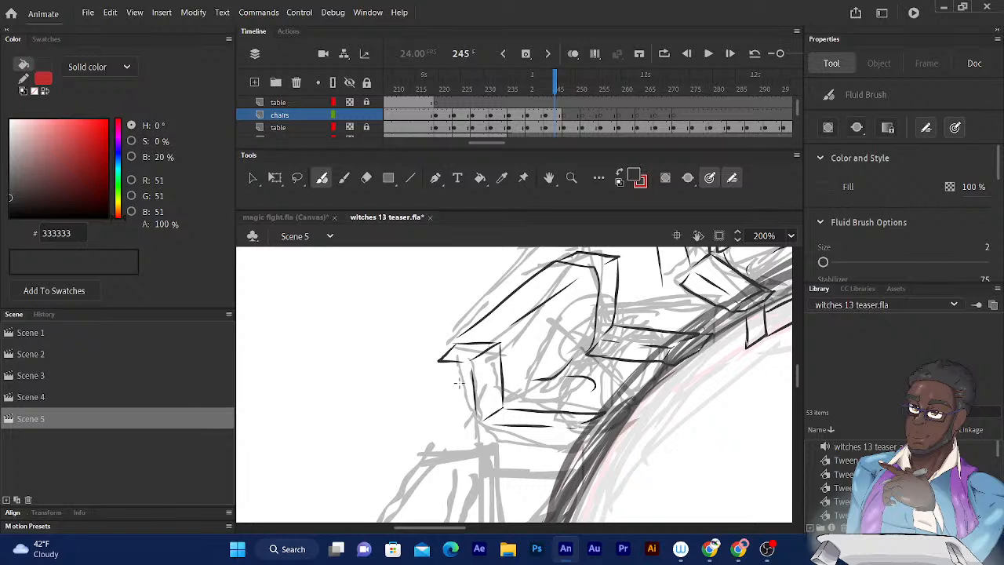
{"action": "mouse_move", "coordinate": [440, 359]}
{"action": "left_mouse_down"}
{"action": "mouse_move", "coordinate": [454, 448]}
{"action": "mouse_move", "coordinate": [477, 426]}
{"action": "mouse_move", "coordinate": [486, 440]}
{"action": "mouse_move", "coordinate": [550, 432]}
{"action": "mouse_move", "coordinate": [531, 442]}
{"action": "mouse_move", "coordinate": [499, 441]}
{"action": "mouse_move", "coordinate": [581, 425]}
{"action": "left_mouse_up"}
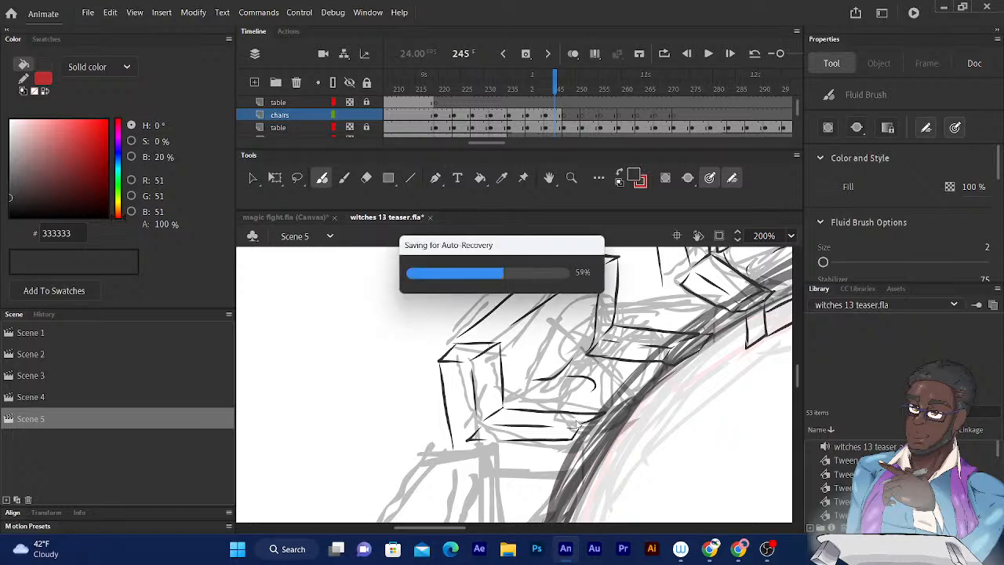
- Ink the line beneath the lower armrest and the two vertical edges of its narrow front panel
{"action": "scroll", "coordinate": [704, 386], "scroll_direction": "down", "scroll_amount": 1}
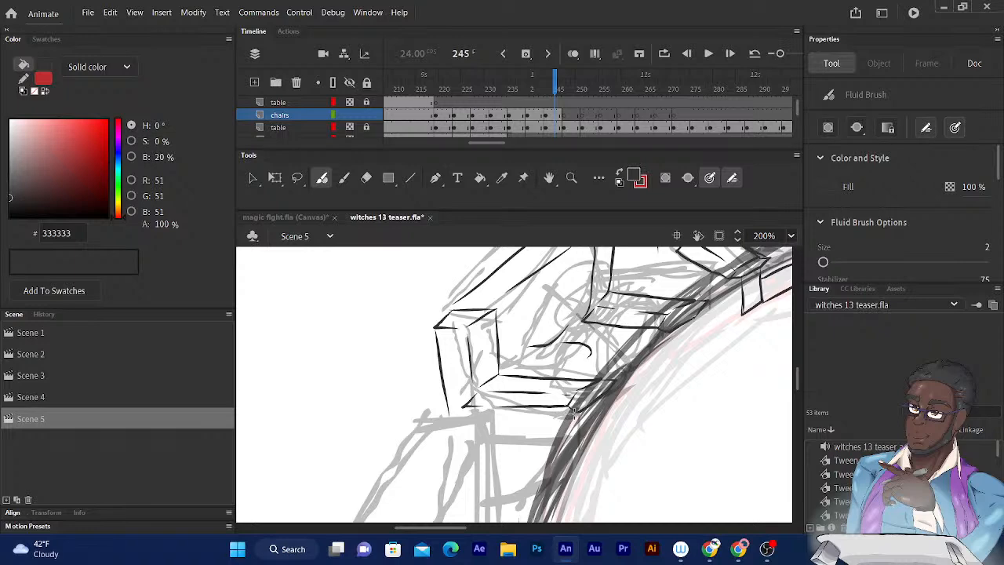
{"action": "left_click_drag", "start_coordinate": [573, 415], "coordinate": [496, 416]}
{"action": "mouse_move", "coordinate": [624, 365]}
{"action": "left_mouse_down"}
{"action": "mouse_move", "coordinate": [636, 353]}
{"action": "mouse_move", "coordinate": [615, 436]}
{"action": "left_mouse_up"}
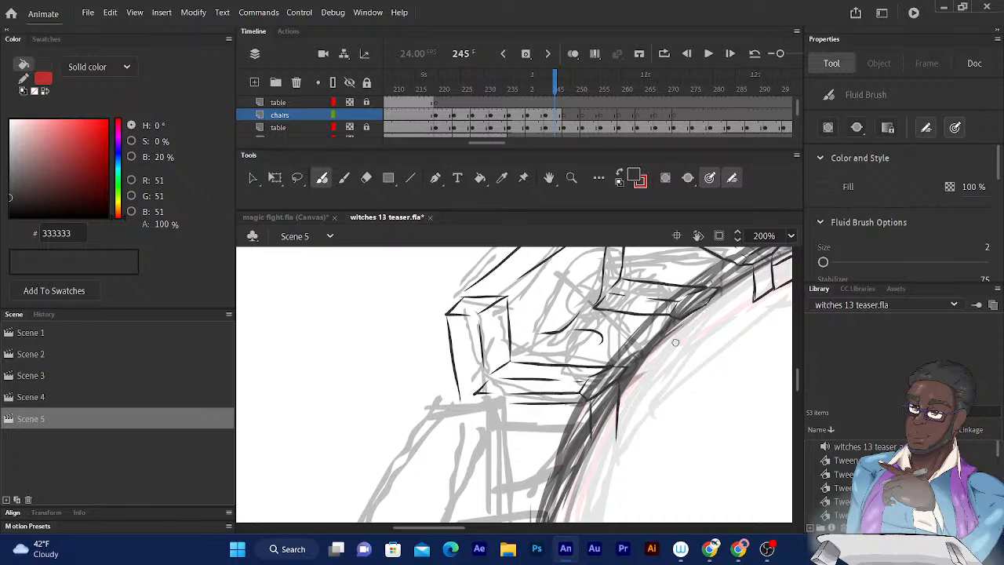
{"action": "left_click_drag", "start_coordinate": [694, 308], "coordinate": [664, 371]}
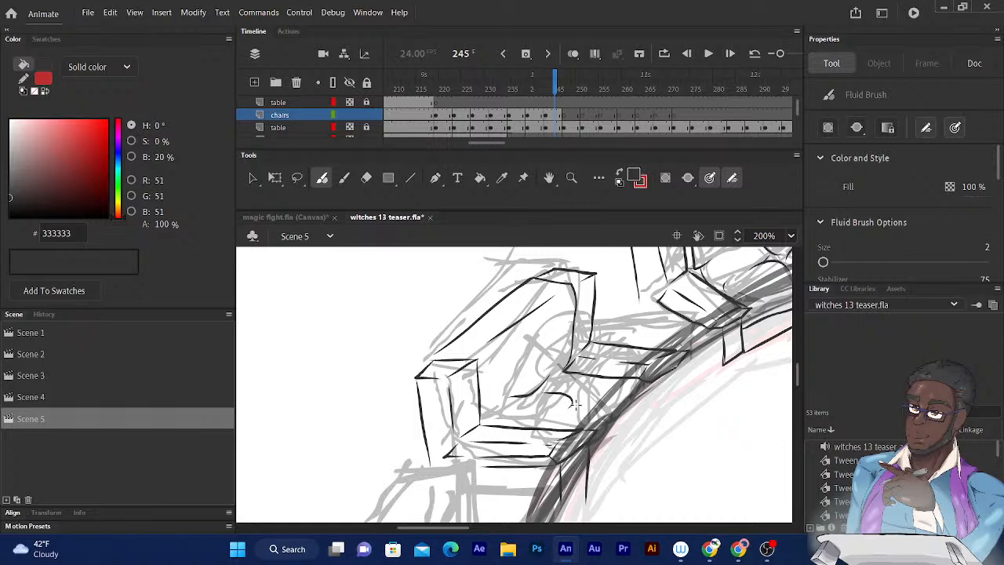
- Ink the seat cushion's curved front edge and inner lines, and the short line closing the backrest's lower end
{"action": "mouse_move", "coordinate": [576, 402]}
{"action": "left_mouse_down"}
{"action": "mouse_move", "coordinate": [627, 399]}
{"action": "mouse_move", "coordinate": [624, 426]}
{"action": "mouse_move", "coordinate": [593, 448]}
{"action": "left_mouse_up"}
{"action": "left_click_drag", "start_coordinate": [565, 412], "coordinate": [547, 429]}
{"action": "left_click_drag", "start_coordinate": [478, 358], "coordinate": [488, 425]}
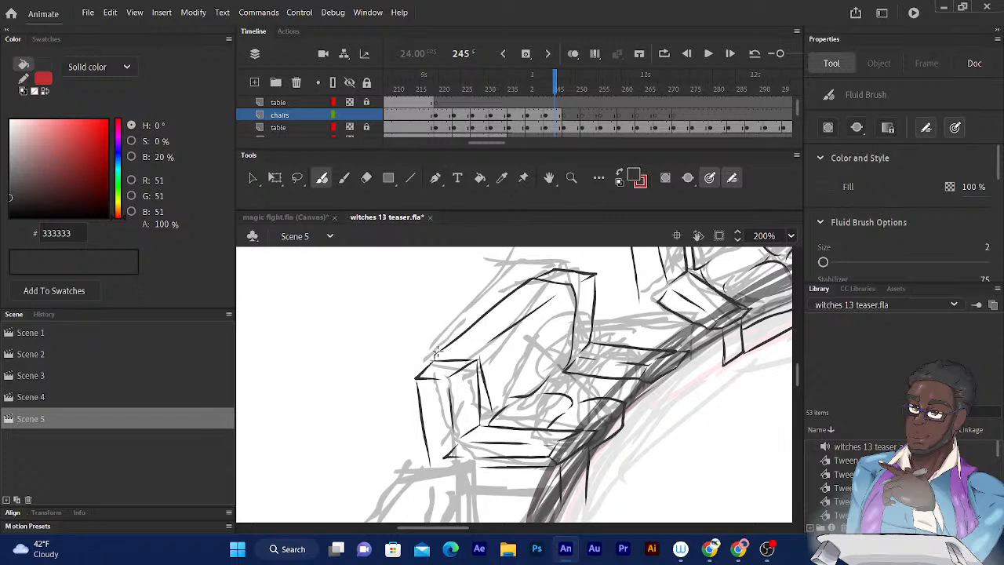
{"action": "left_click_drag", "start_coordinate": [436, 354], "coordinate": [467, 355]}
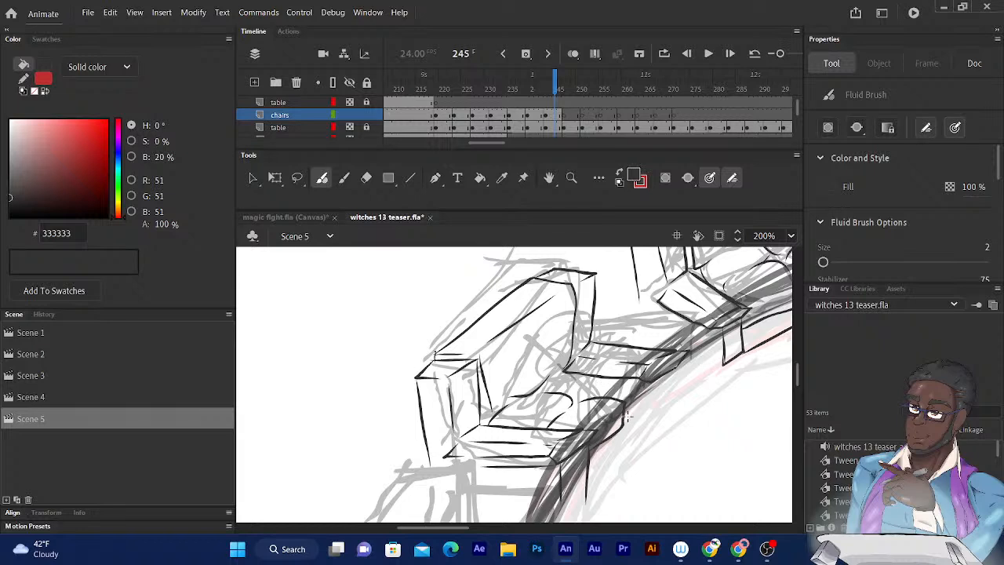
- Ink the narrow front panel below the upper armrest and the base line joining it to the lower front panel
{"action": "mouse_move", "coordinate": [620, 428]}
{"action": "left_mouse_down"}
{"action": "mouse_move", "coordinate": [638, 421]}
{"action": "mouse_move", "coordinate": [648, 383]}
{"action": "left_mouse_up"}
{"action": "left_click_drag", "start_coordinate": [584, 395], "coordinate": [618, 379]}
{"action": "left_click_drag", "start_coordinate": [649, 386], "coordinate": [650, 436]}
{"action": "mouse_move", "coordinate": [673, 402]}
{"action": "left_mouse_down"}
{"action": "mouse_move", "coordinate": [675, 367]}
{"action": "mouse_move", "coordinate": [672, 427]}
{"action": "mouse_move", "coordinate": [648, 443]}
{"action": "left_mouse_up"}
{"action": "scroll", "coordinate": [643, 428], "scroll_direction": "down", "scroll_amount": 3}
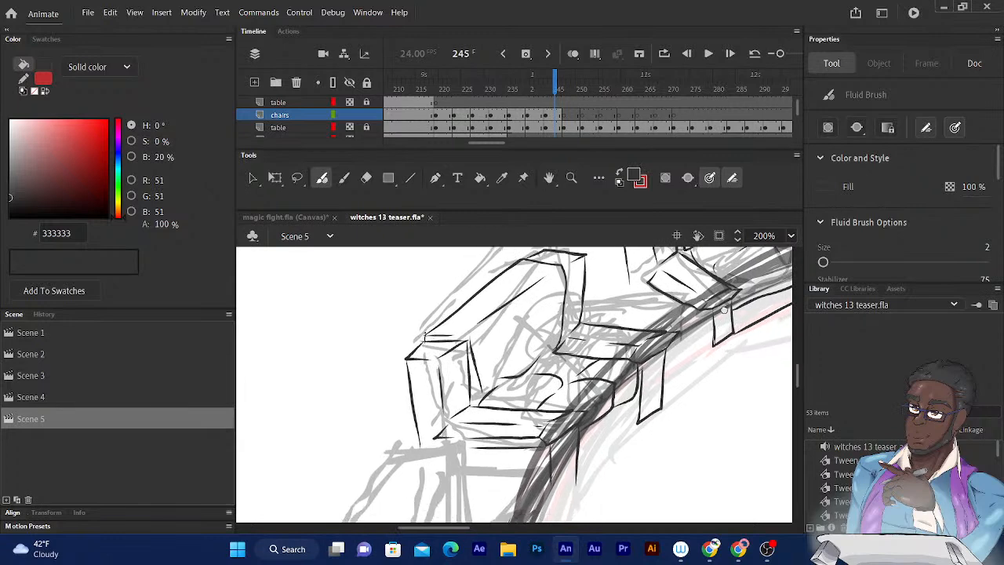
{"action": "left_click_drag", "start_coordinate": [636, 395], "coordinate": [576, 463]}
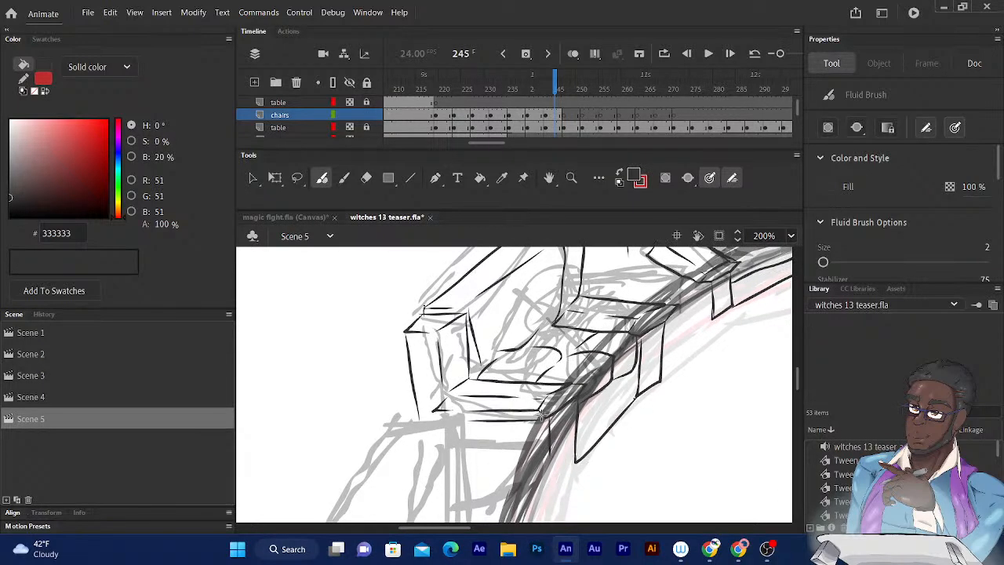
{"action": "mouse_move", "coordinate": [545, 416]}
{"action": "left_mouse_down"}
{"action": "mouse_move", "coordinate": [549, 469]}
{"action": "mouse_move", "coordinate": [578, 463]}
{"action": "left_mouse_up"}
- Ink the backrest outline, top edge and inner fold lines on the next rough chair down the table's left side
{"action": "left_click_drag", "start_coordinate": [629, 359], "coordinate": [701, 295]}
{"action": "left_click_drag", "start_coordinate": [583, 278], "coordinate": [657, 162]}
{"action": "left_click_drag", "start_coordinate": [619, 302], "coordinate": [656, 365]}
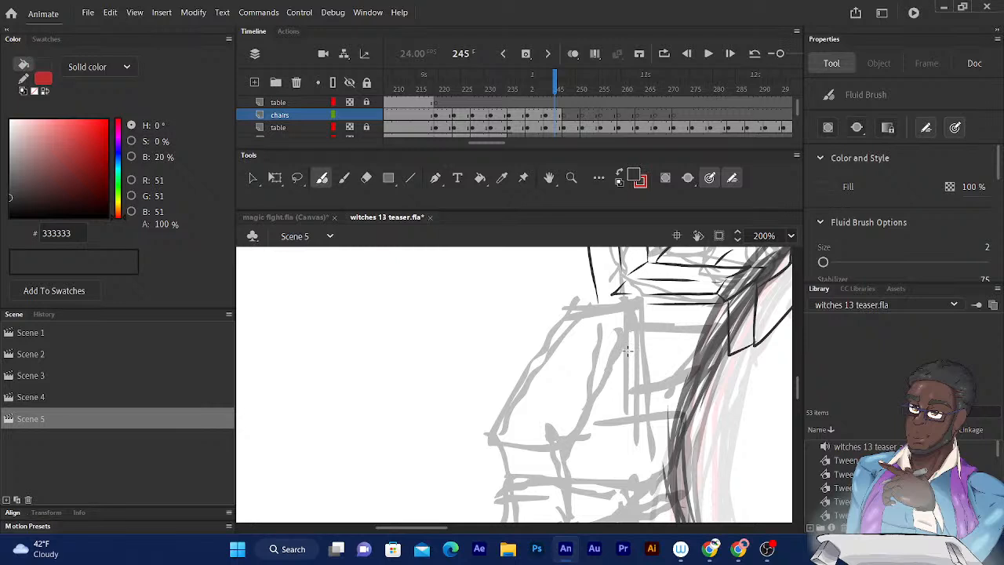
{"action": "left_click_drag", "start_coordinate": [625, 361], "coordinate": [667, 350]}
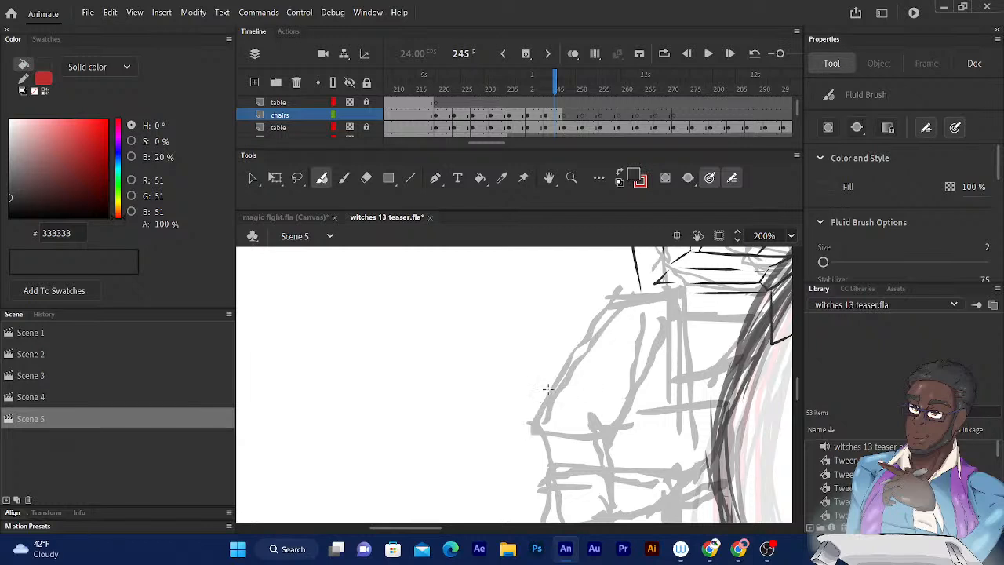
{"action": "mouse_move", "coordinate": [552, 388]}
{"action": "left_mouse_down"}
{"action": "mouse_move", "coordinate": [545, 401]}
{"action": "mouse_move", "coordinate": [615, 303]}
{"action": "mouse_move", "coordinate": [676, 306]}
{"action": "mouse_move", "coordinate": [676, 357]}
{"action": "left_mouse_up"}
{"action": "mouse_move", "coordinate": [669, 318]}
{"action": "left_mouse_down"}
{"action": "mouse_move", "coordinate": [634, 396]}
{"action": "mouse_move", "coordinate": [644, 371]}
{"action": "mouse_move", "coordinate": [612, 412]}
{"action": "left_mouse_up"}
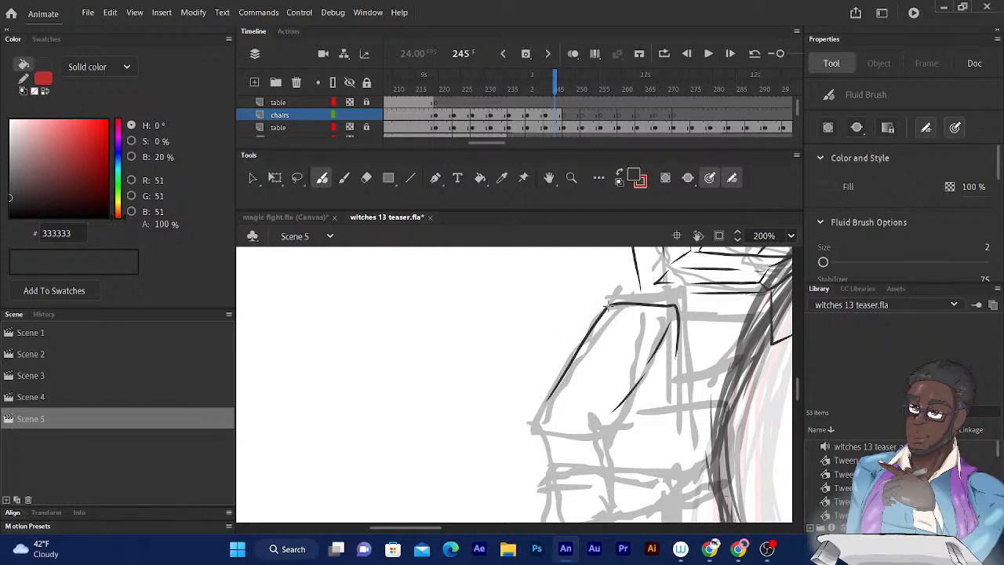
{"action": "mouse_move", "coordinate": [608, 305]}
{"action": "left_mouse_down"}
{"action": "mouse_move", "coordinate": [691, 294]}
{"action": "mouse_move", "coordinate": [680, 302]}
{"action": "left_mouse_up"}
{"action": "scroll", "coordinate": [706, 313], "scroll_direction": "down", "scroll_amount": 2}
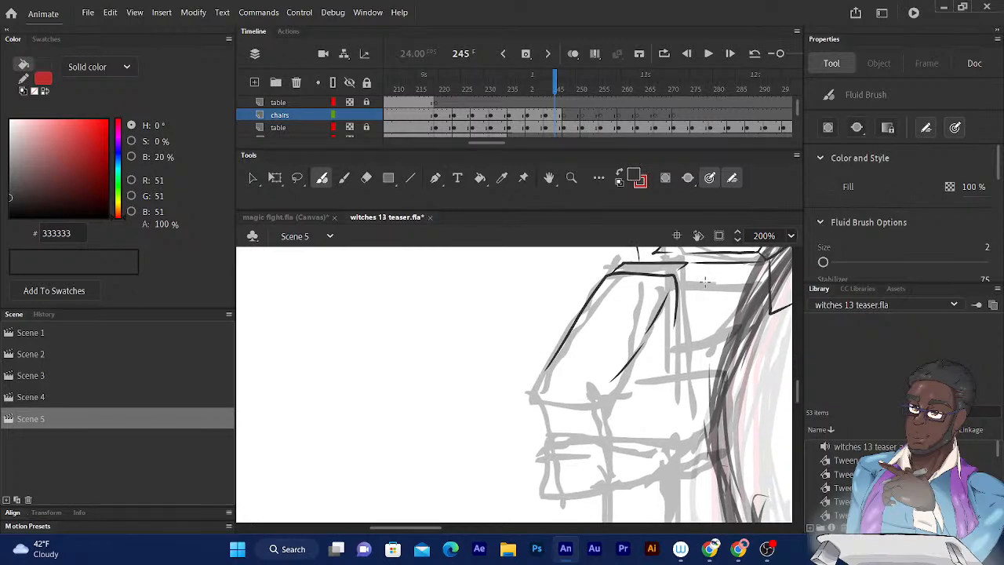
{"action": "mouse_move", "coordinate": [676, 304]}
{"action": "left_mouse_down"}
{"action": "mouse_move", "coordinate": [676, 383]}
{"action": "mouse_move", "coordinate": [659, 396]}
{"action": "left_mouse_up"}
{"action": "left_click_drag", "start_coordinate": [546, 379], "coordinate": [595, 385]}
{"action": "mouse_move", "coordinate": [526, 404]}
{"action": "left_mouse_down"}
{"action": "mouse_move", "coordinate": [596, 409]}
{"action": "mouse_move", "coordinate": [620, 389]}
{"action": "mouse_move", "coordinate": [585, 387]}
{"action": "left_mouse_up"}
{"action": "left_click", "coordinate": [534, 372]}
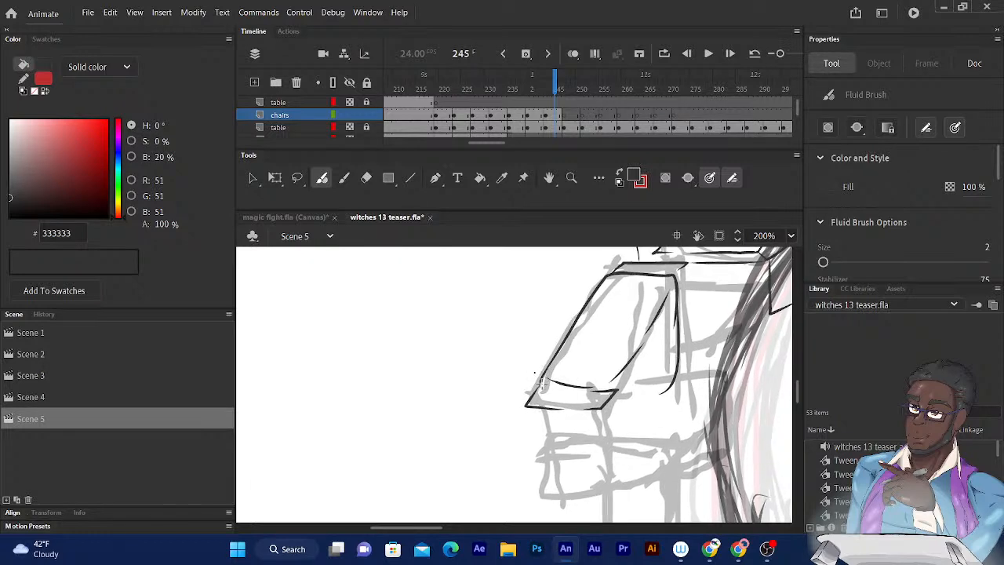
{"action": "left_click_drag", "start_coordinate": [540, 385], "coordinate": [616, 387]}
{"action": "key", "text": "ctrl+z"}
{"action": "key", "text": "ctrl+z"}
{"action": "key", "text": "ctrl+z"}
{"action": "key", "text": "ctrl+z"}
{"action": "key", "text": "ctrl+z"}
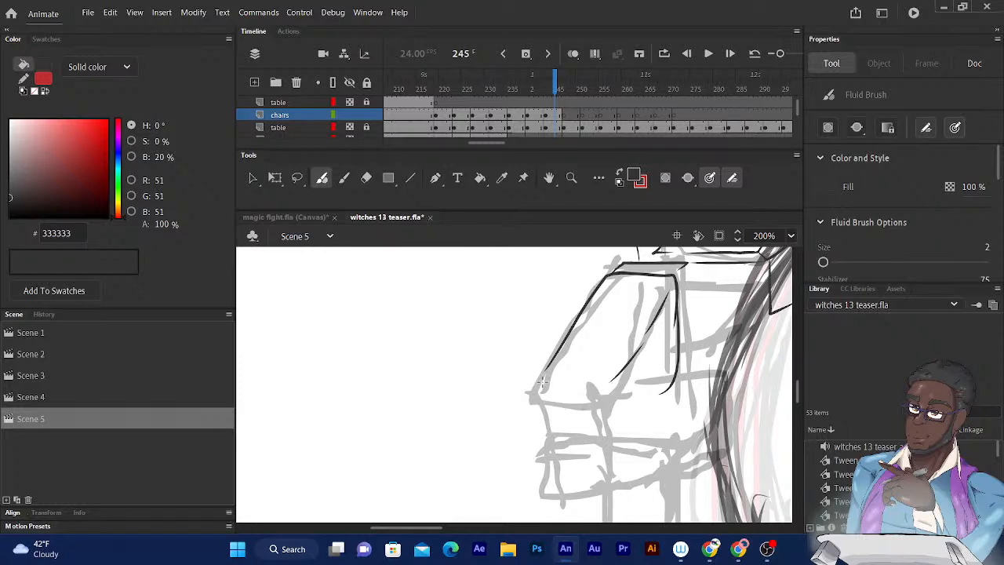
- Ink the slanted strip closing the backrest's lower end and the backrest's side edge down from the top corner
{"action": "mouse_move", "coordinate": [539, 379]}
{"action": "left_mouse_down"}
{"action": "mouse_move", "coordinate": [531, 400]}
{"action": "mouse_move", "coordinate": [542, 404]}
{"action": "mouse_move", "coordinate": [602, 407]}
{"action": "mouse_move", "coordinate": [615, 395]}
{"action": "left_mouse_up"}
{"action": "left_click_drag", "start_coordinate": [541, 381], "coordinate": [618, 391]}
{"action": "left_click_drag", "start_coordinate": [548, 367], "coordinate": [540, 385]}
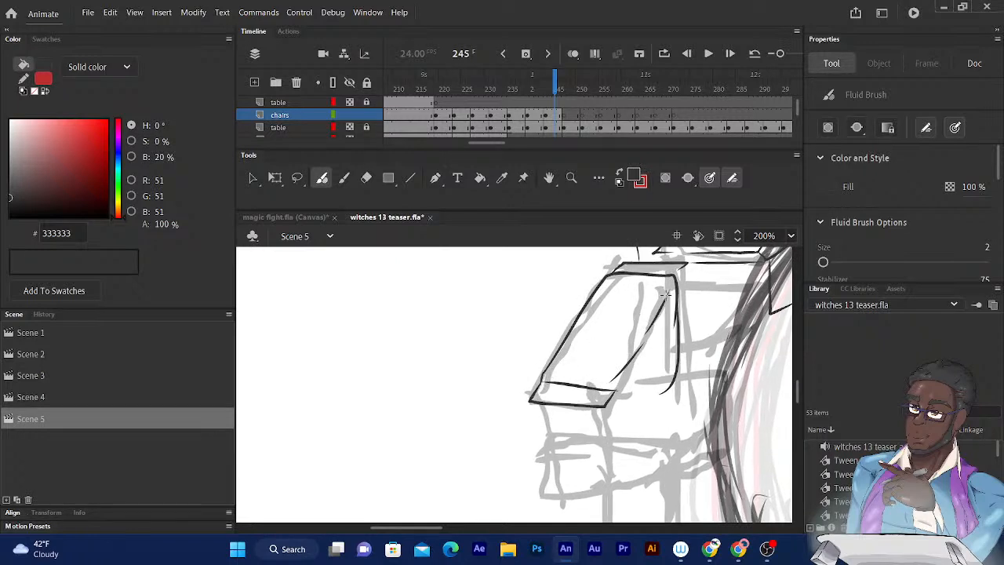
{"action": "left_click_drag", "start_coordinate": [659, 297], "coordinate": [655, 251]}
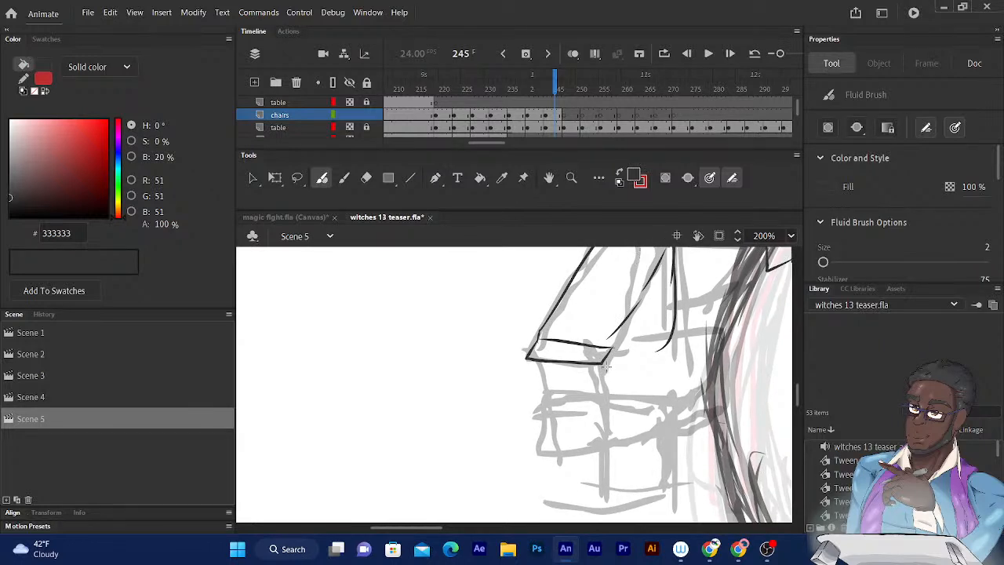
{"action": "left_click_drag", "start_coordinate": [652, 336], "coordinate": [585, 410]}
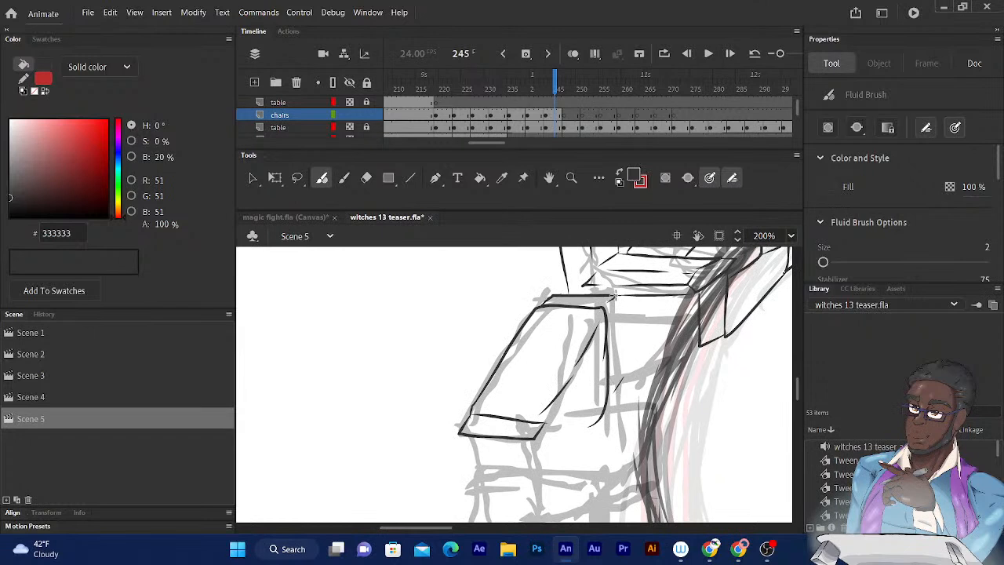
{"action": "left_click_drag", "start_coordinate": [616, 295], "coordinate": [620, 390]}
- Ink the narrow vertical panel below the backrest's lower strip and the lower armrest's top edge toward the table
{"action": "left_click_drag", "start_coordinate": [655, 377], "coordinate": [695, 292]}
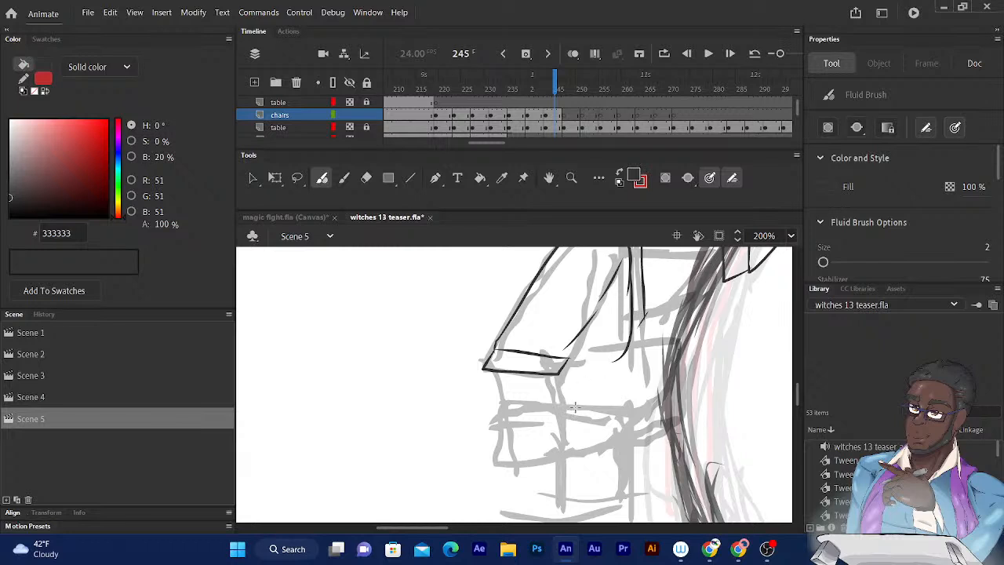
{"action": "left_click_drag", "start_coordinate": [573, 409], "coordinate": [559, 423]}
{"action": "left_click_drag", "start_coordinate": [569, 358], "coordinate": [571, 409]}
{"action": "left_click", "coordinate": [365, 178]}
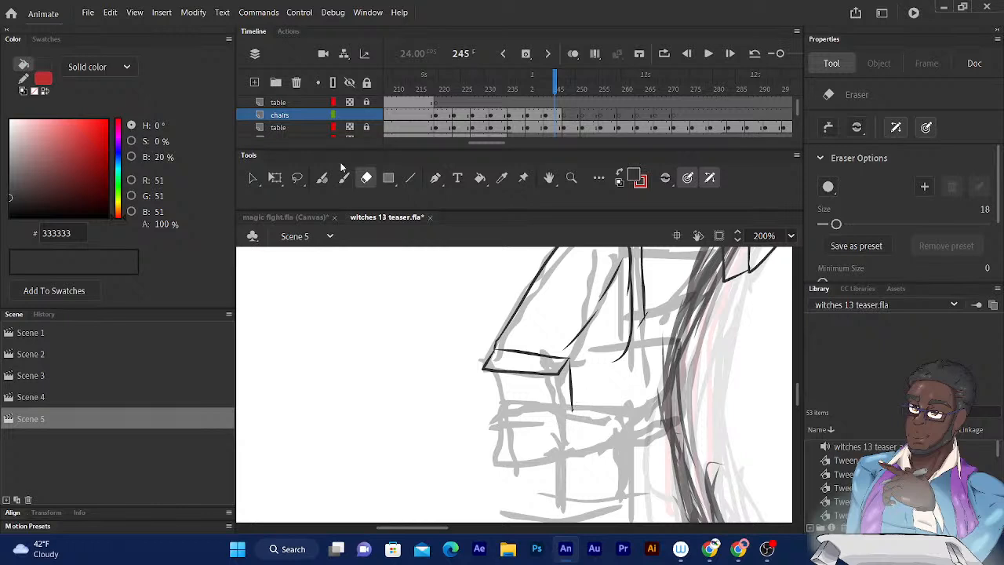
{"action": "left_click", "coordinate": [322, 178]}
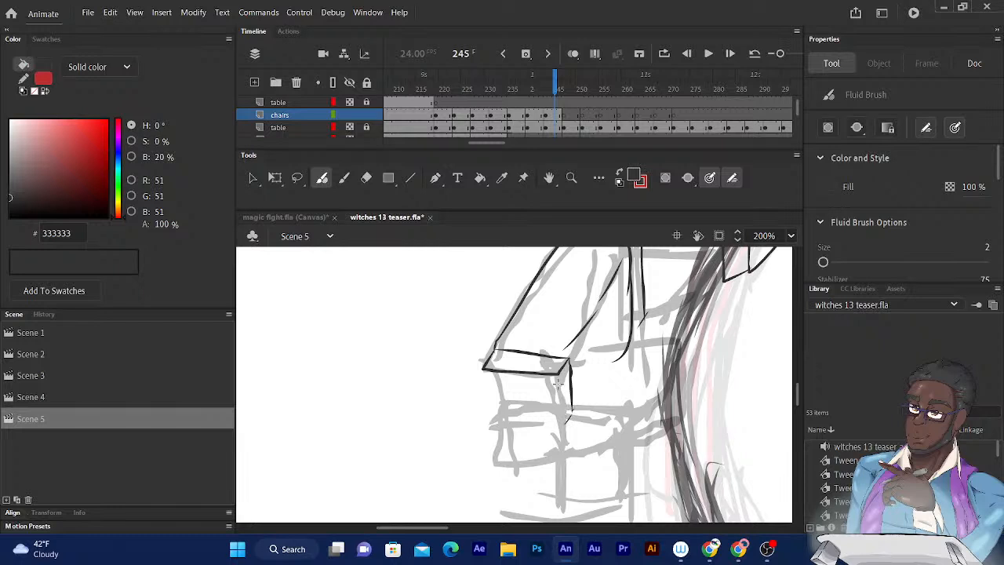
{"action": "left_click_drag", "start_coordinate": [560, 379], "coordinate": [564, 416]}
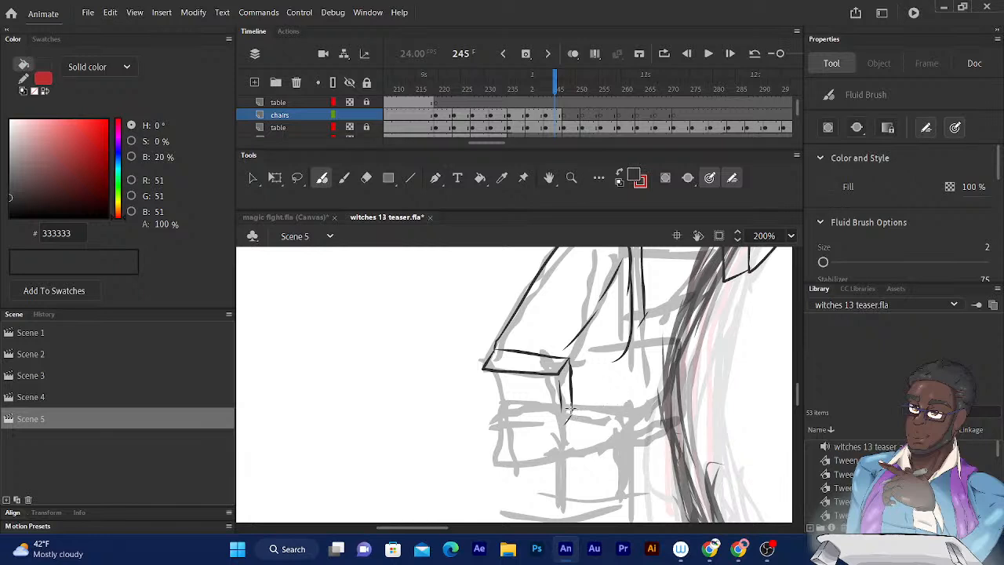
{"action": "left_click_drag", "start_coordinate": [571, 411], "coordinate": [661, 412]}
- Ink the upper armrest's top, middle and bottom lines and close its slanted front end at the table
{"action": "left_click_drag", "start_coordinate": [642, 317], "coordinate": [683, 319]}
{"action": "key", "text": "ctrl+z"}
{"action": "left_click_drag", "start_coordinate": [645, 314], "coordinate": [691, 316]}
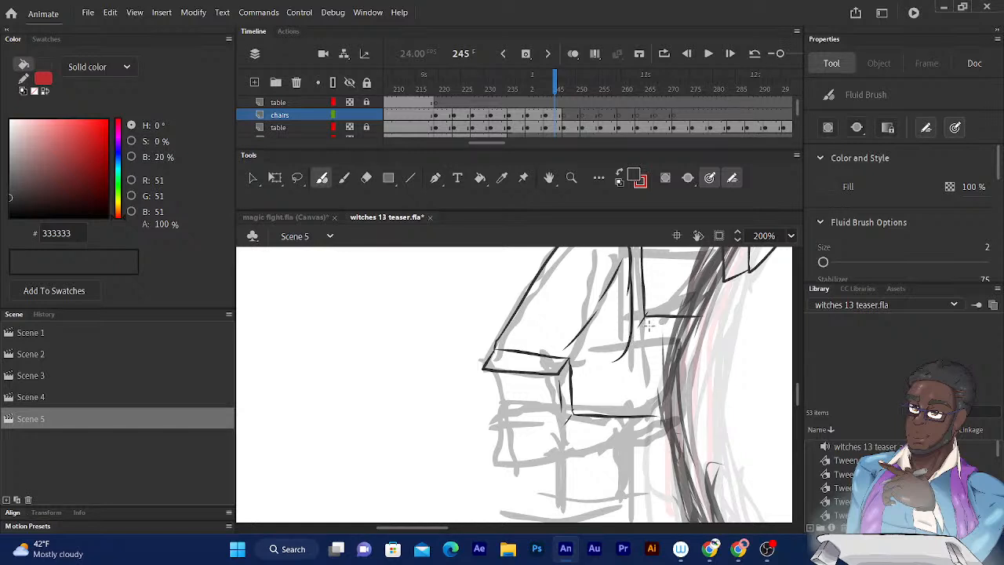
{"action": "mouse_move", "coordinate": [644, 330]}
{"action": "left_mouse_down"}
{"action": "mouse_move", "coordinate": [697, 332]}
{"action": "mouse_move", "coordinate": [714, 315]}
{"action": "left_mouse_up"}
{"action": "left_click_drag", "start_coordinate": [631, 343], "coordinate": [689, 347]}
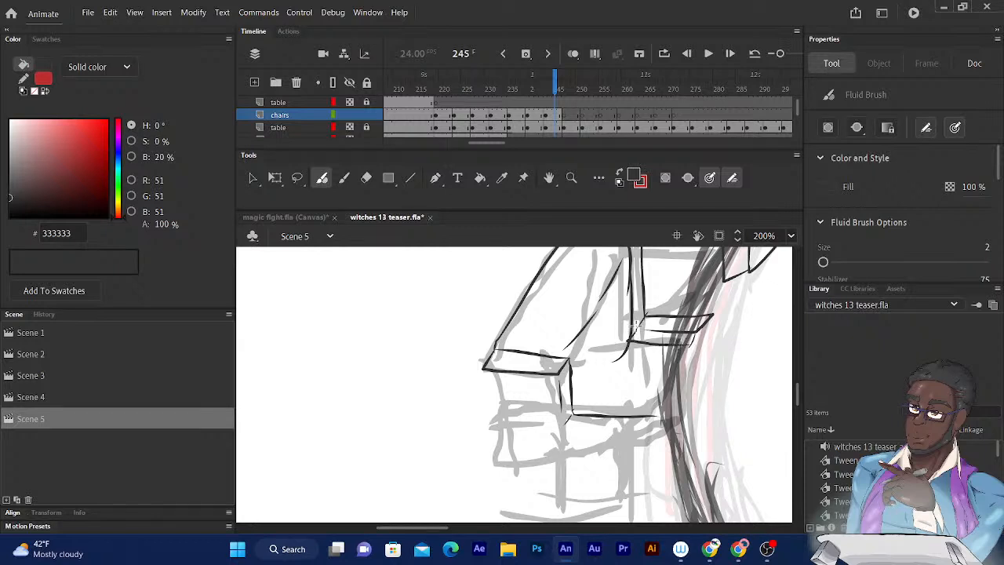
{"action": "left_click_drag", "start_coordinate": [691, 345], "coordinate": [718, 312]}
- Ink the lower armrest's middle and bottom lines and close its slanted front end at the table
{"action": "mouse_move", "coordinate": [769, 266]}
{"action": "left_mouse_down"}
{"action": "mouse_move", "coordinate": [791, 235]}
{"action": "mouse_move", "coordinate": [790, 191]}
{"action": "left_mouse_up"}
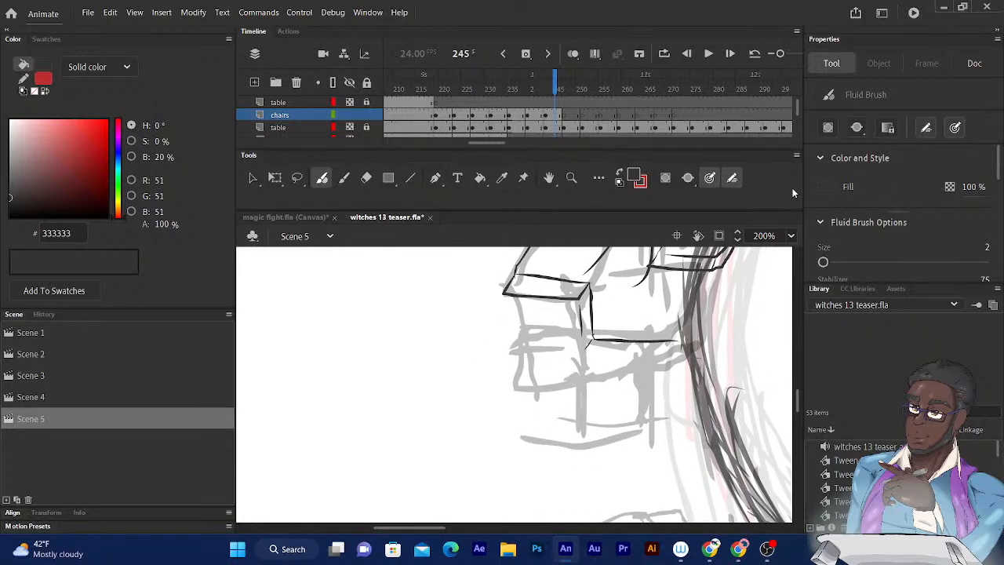
{"action": "left_click_drag", "start_coordinate": [587, 318], "coordinate": [551, 279]}
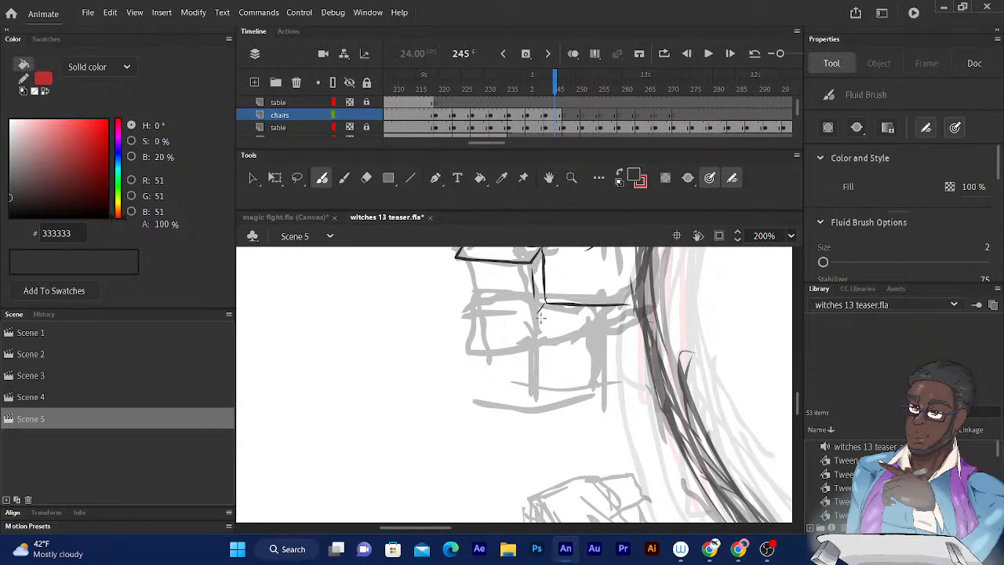
{"action": "mouse_move", "coordinate": [541, 318]}
{"action": "left_mouse_down"}
{"action": "mouse_move", "coordinate": [618, 317]}
{"action": "mouse_move", "coordinate": [592, 319]}
{"action": "left_mouse_up"}
{"action": "left_click", "coordinate": [366, 178]}
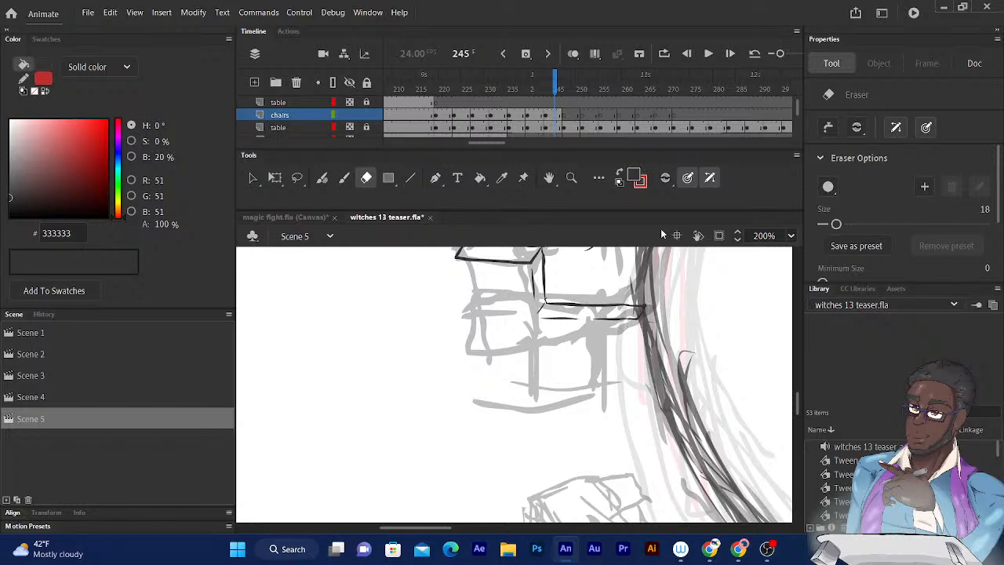
{"action": "left_click", "coordinate": [322, 178]}
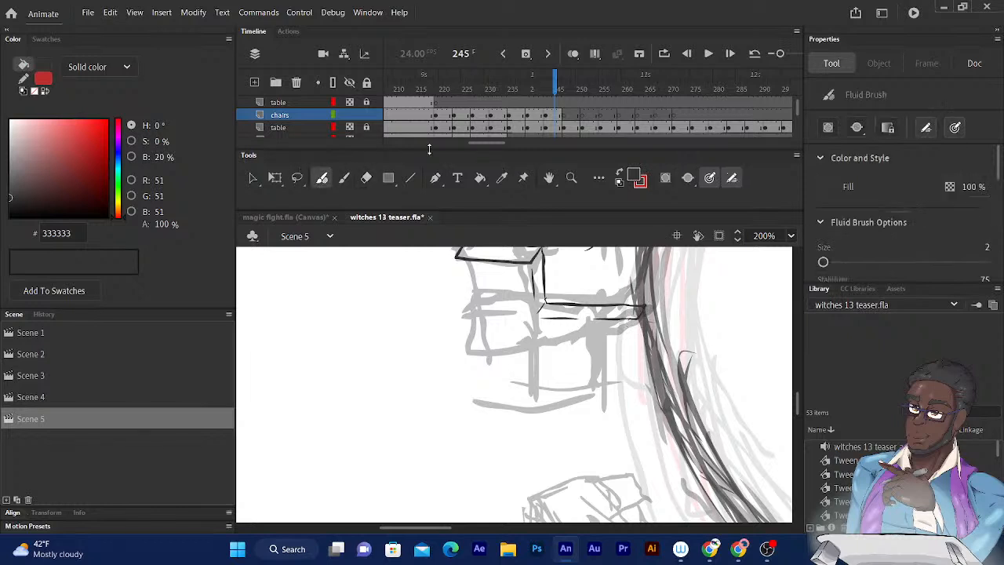
{"action": "scroll", "coordinate": [612, 293], "scroll_direction": "up", "scroll_amount": 3}
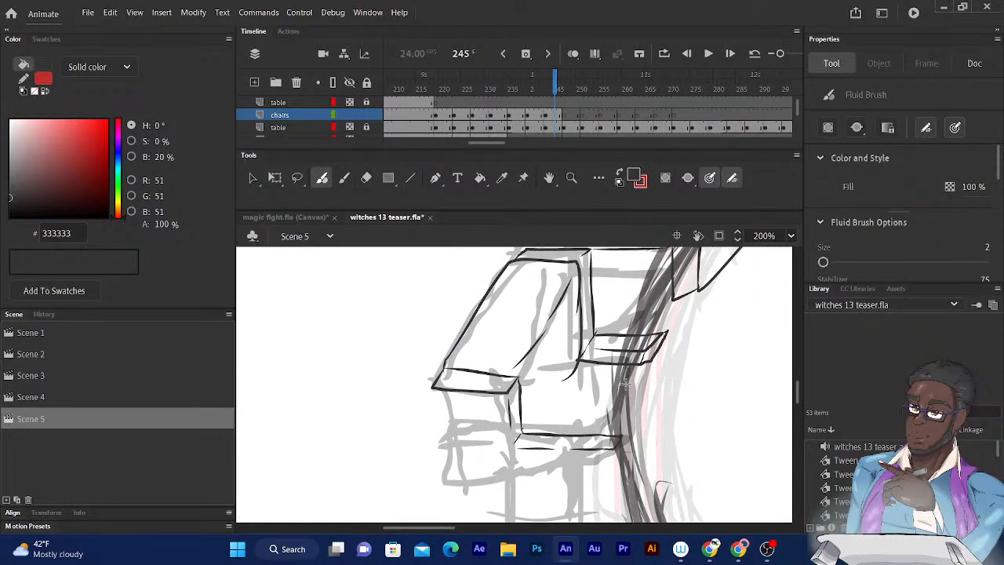
{"action": "scroll", "coordinate": [612, 294], "scroll_direction": "down", "scroll_amount": 2}
{"action": "left_click_drag", "start_coordinate": [626, 213], "coordinate": [631, 208]}
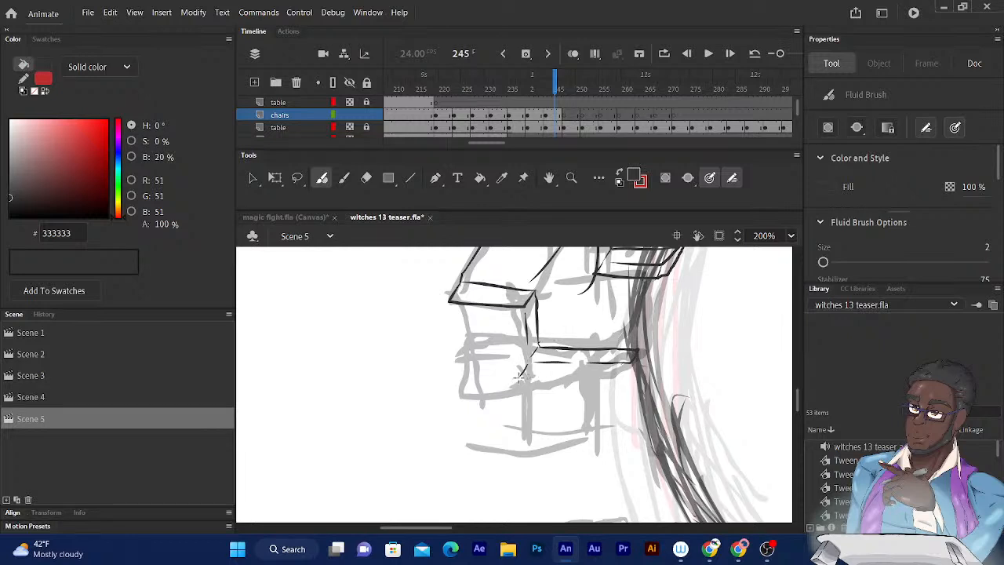
{"action": "mouse_move", "coordinate": [520, 377]}
{"action": "left_mouse_down"}
{"action": "mouse_move", "coordinate": [624, 376]}
{"action": "mouse_move", "coordinate": [632, 364]}
{"action": "left_mouse_up"}
{"action": "mouse_move", "coordinate": [639, 364]}
{"action": "left_mouse_down"}
{"action": "mouse_move", "coordinate": [651, 350]}
{"action": "mouse_move", "coordinate": [626, 376]}
{"action": "left_mouse_up"}
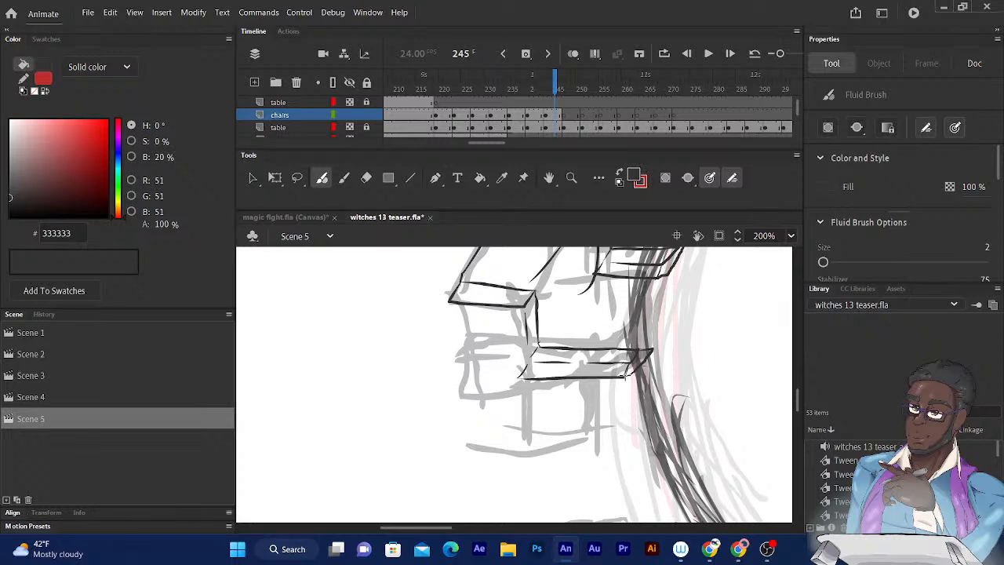
- Erase and redraw the rear part of the lower armrest's bottom line, then clean up its overshooting corner
{"action": "left_click", "coordinate": [365, 177]}
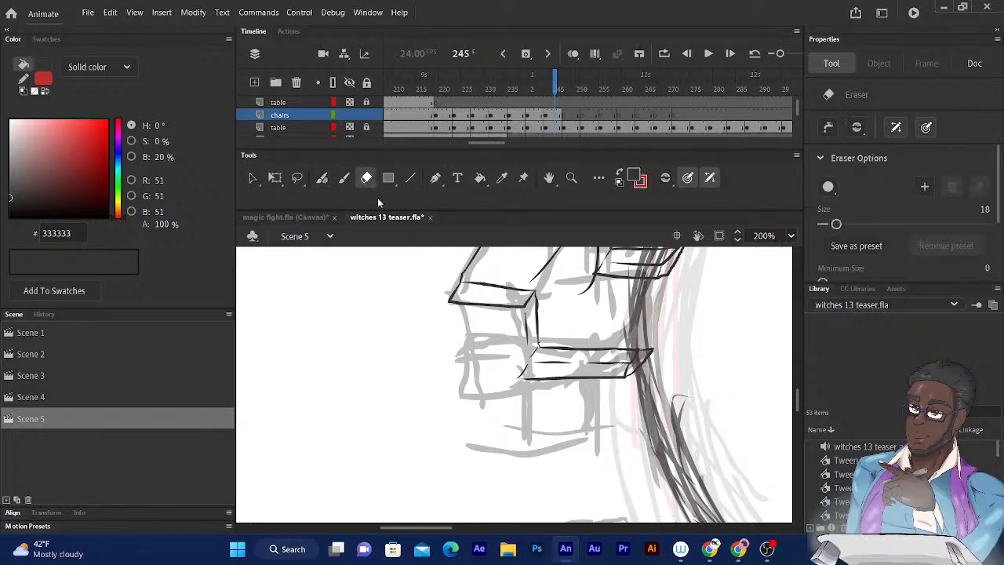
{"action": "left_click_drag", "start_coordinate": [526, 379], "coordinate": [524, 368]}
{"action": "left_click", "coordinate": [322, 178]}
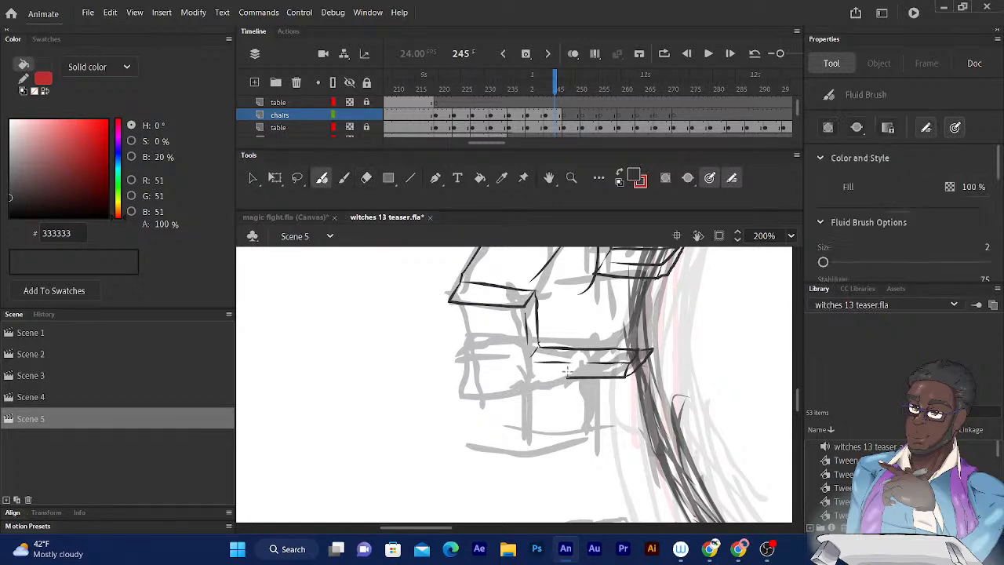
{"action": "left_click_drag", "start_coordinate": [576, 377], "coordinate": [517, 377]}
{"action": "left_click", "coordinate": [365, 177]}
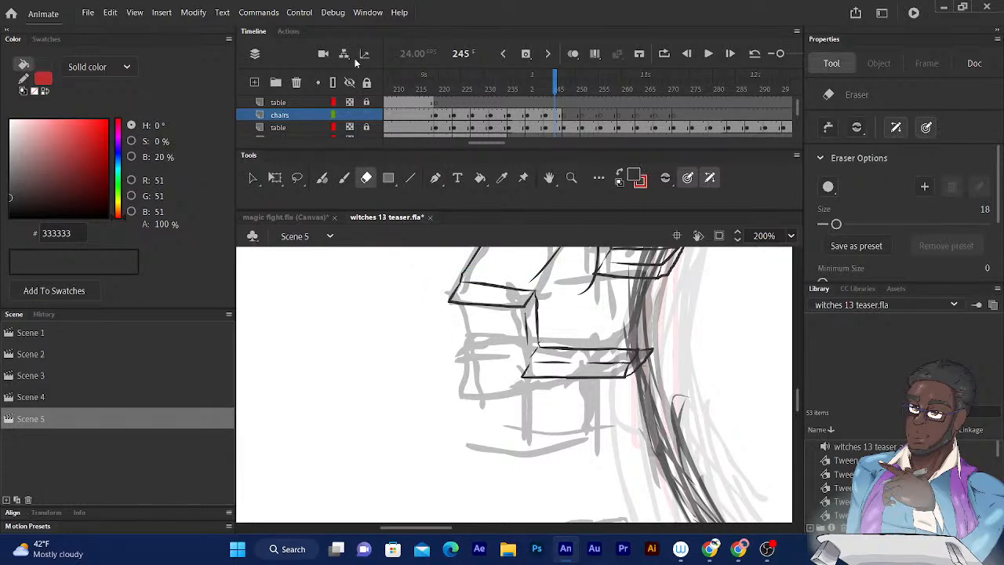
{"action": "mouse_move", "coordinate": [533, 271]}
{"action": "left_mouse_down"}
{"action": "mouse_move", "coordinate": [512, 182]}
{"action": "mouse_move", "coordinate": [500, 349]}
{"action": "mouse_move", "coordinate": [510, 336]}
{"action": "left_mouse_up"}
{"action": "left_click", "coordinate": [323, 179]}
- Ink the chair's rear vertical edge from the outer corner of the backrest's lower strip down to the floor
{"action": "left_click_drag", "start_coordinate": [561, 286], "coordinate": [544, 189]}
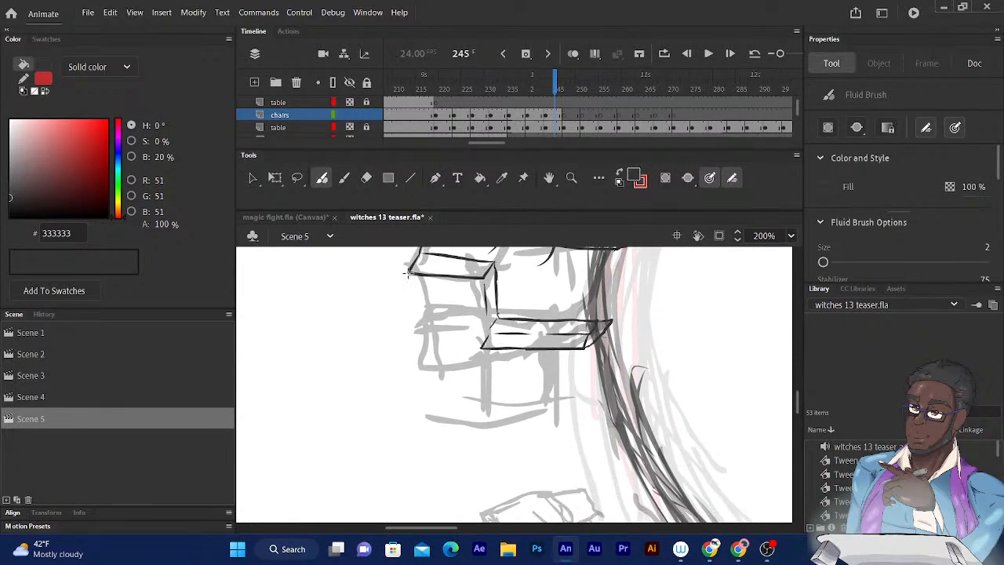
{"action": "left_click_drag", "start_coordinate": [409, 276], "coordinate": [441, 415]}
{"action": "left_click_drag", "start_coordinate": [407, 271], "coordinate": [441, 417]}
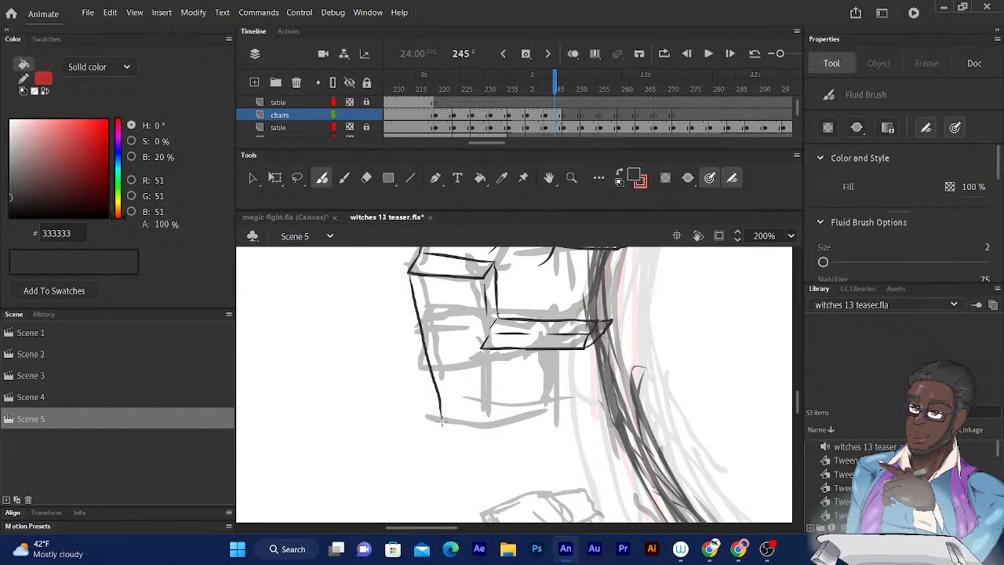
{"action": "key", "text": "ctrl+z"}
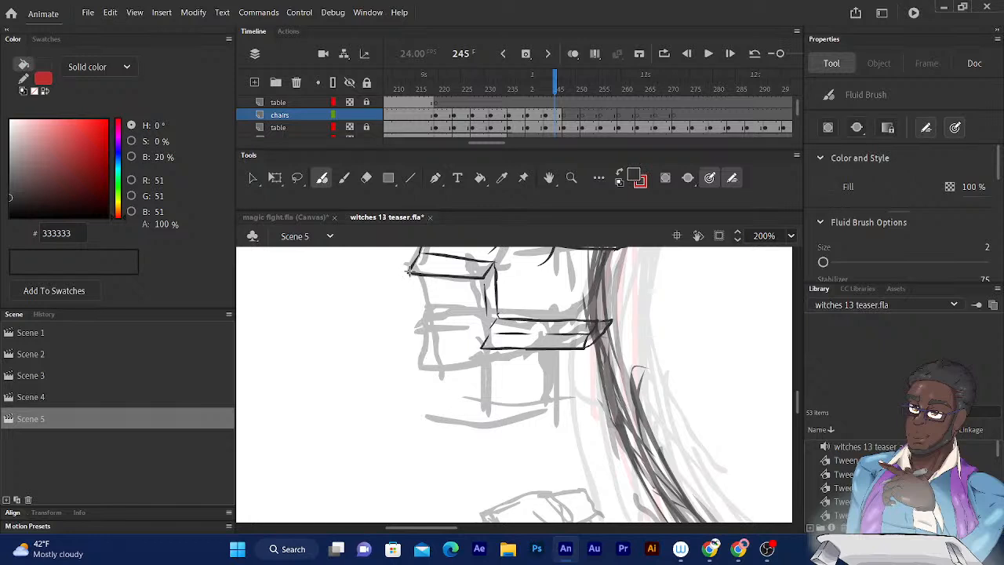
{"action": "left_click_drag", "start_coordinate": [408, 269], "coordinate": [423, 429]}
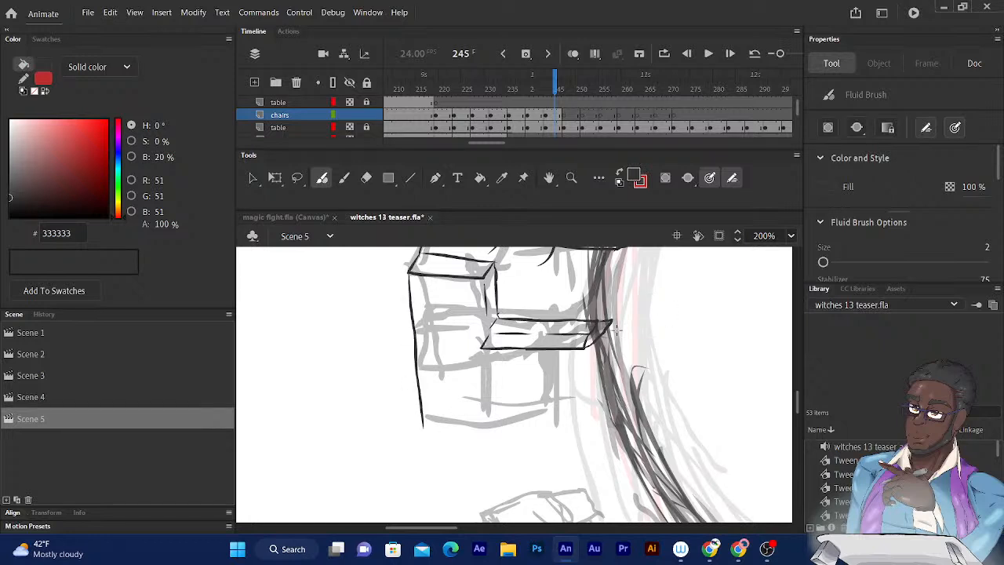
- Ink a short curved crease at the seat's inner corner above the lower armrest
{"action": "left_click_drag", "start_coordinate": [579, 362], "coordinate": [531, 455]}
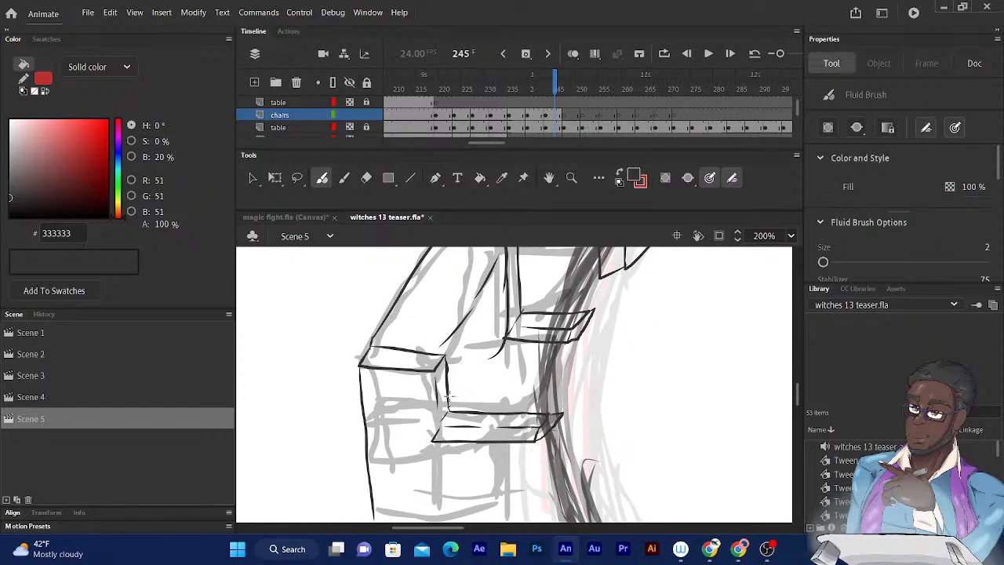
{"action": "left_click_drag", "start_coordinate": [449, 407], "coordinate": [473, 385]}
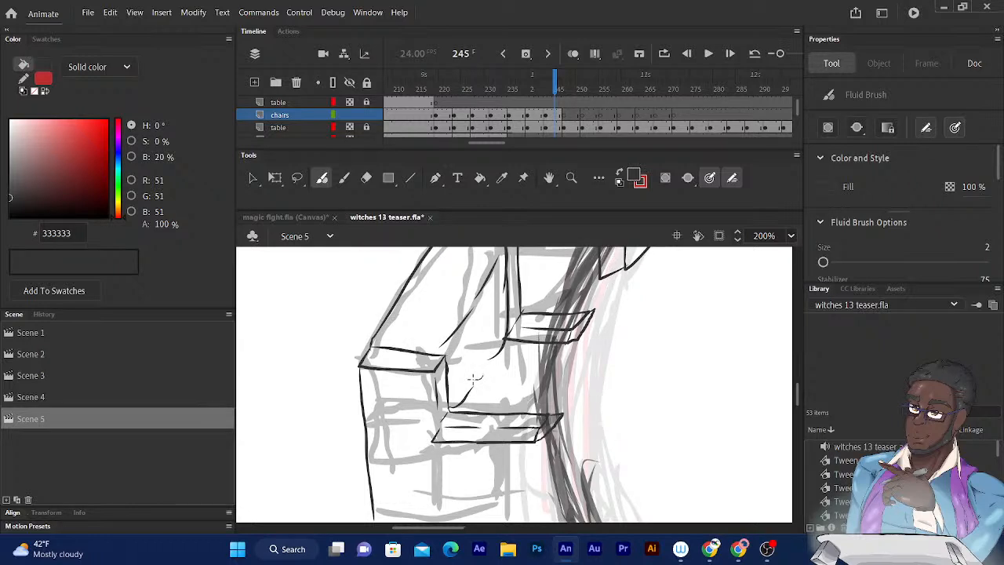
{"action": "left_click_drag", "start_coordinate": [486, 358], "coordinate": [454, 407]}
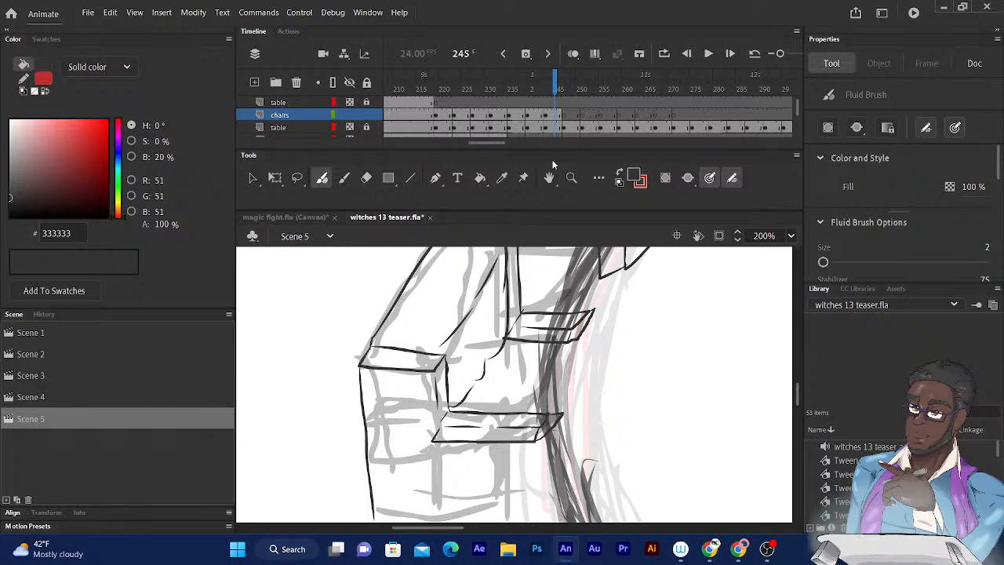
{"action": "key", "text": "ctrl+z"}
- Ink the pairs of vertical front edges running down from the upper and lower armrest ends
{"action": "left_click_drag", "start_coordinate": [511, 409], "coordinate": [532, 383]}
{"action": "left_click_drag", "start_coordinate": [592, 316], "coordinate": [590, 430]}
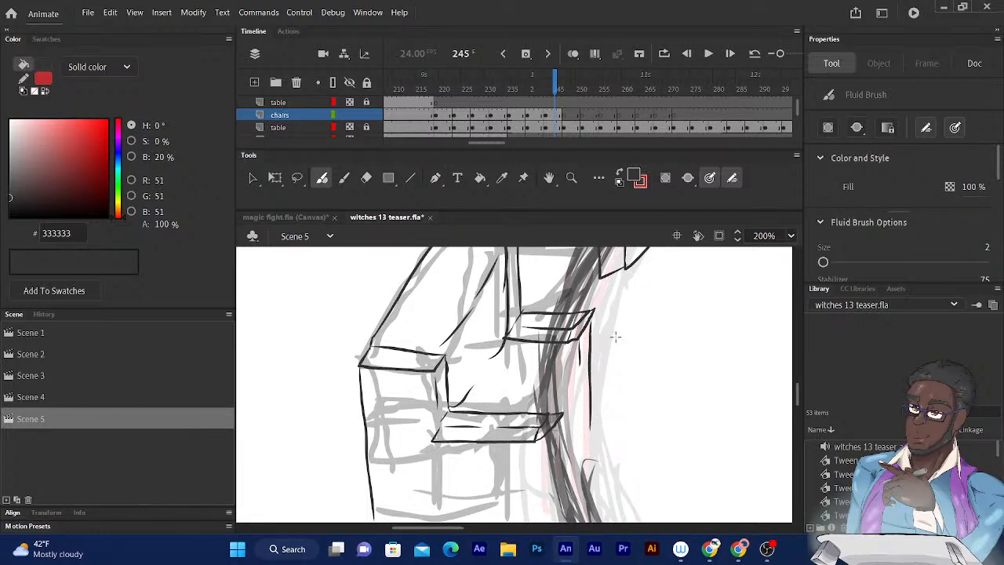
{"action": "scroll", "coordinate": [616, 337], "scroll_direction": "down", "scroll_amount": 5}
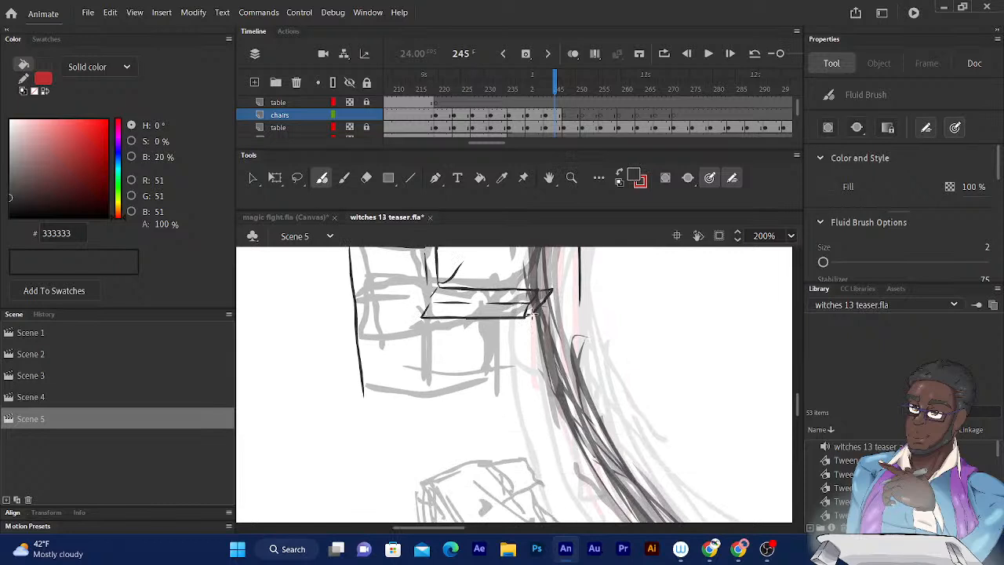
{"action": "left_click_drag", "start_coordinate": [532, 314], "coordinate": [534, 401]}
{"action": "left_click_drag", "start_coordinate": [544, 302], "coordinate": [544, 401]}
- Ink the seat cushion's top curves and its rounded front edges between the two armrests
{"action": "scroll", "coordinate": [572, 316], "scroll_direction": "up", "scroll_amount": 3}
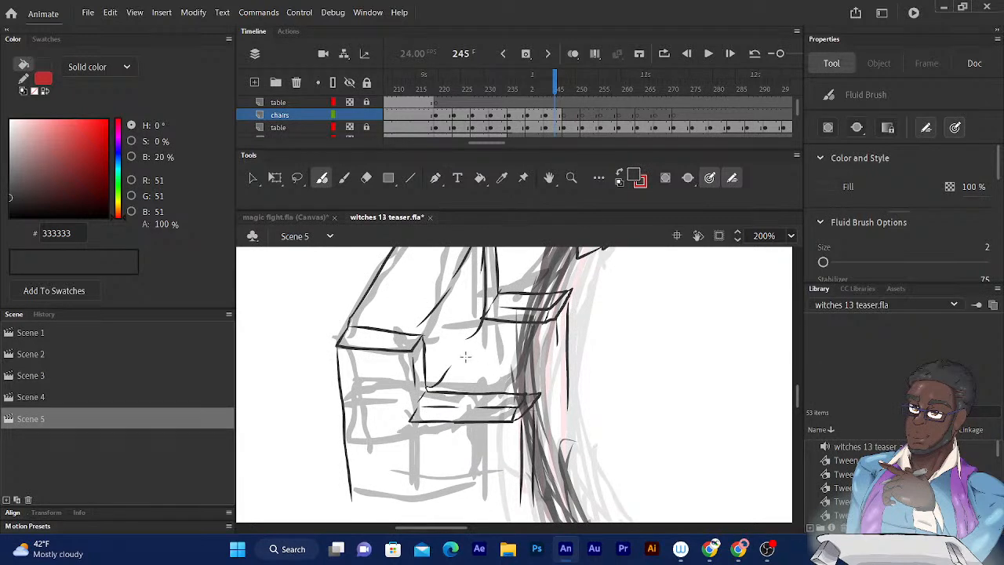
{"action": "left_click_drag", "start_coordinate": [463, 357], "coordinate": [541, 356]}
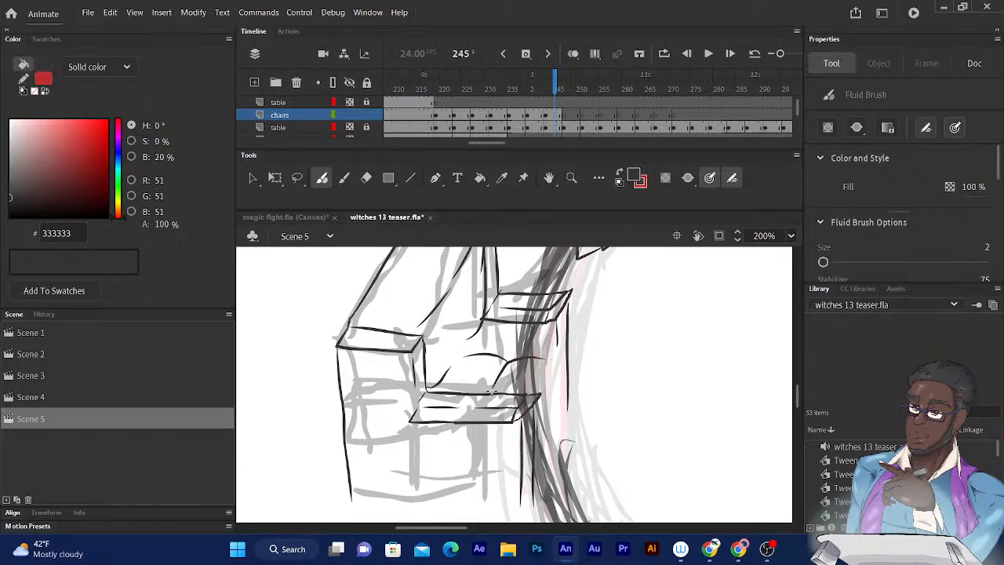
{"action": "mouse_move", "coordinate": [542, 355]}
{"action": "left_mouse_down"}
{"action": "mouse_move", "coordinate": [556, 382]}
{"action": "mouse_move", "coordinate": [542, 411]}
{"action": "left_mouse_up"}
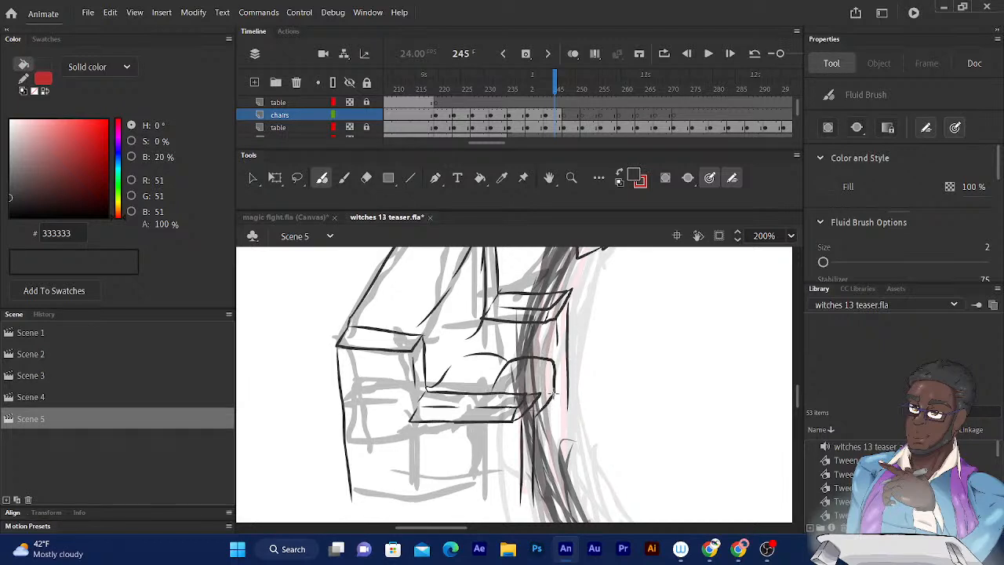
{"action": "mouse_move", "coordinate": [559, 389]}
{"action": "left_mouse_down"}
{"action": "mouse_move", "coordinate": [562, 342]}
{"action": "mouse_move", "coordinate": [476, 334]}
{"action": "left_mouse_up"}
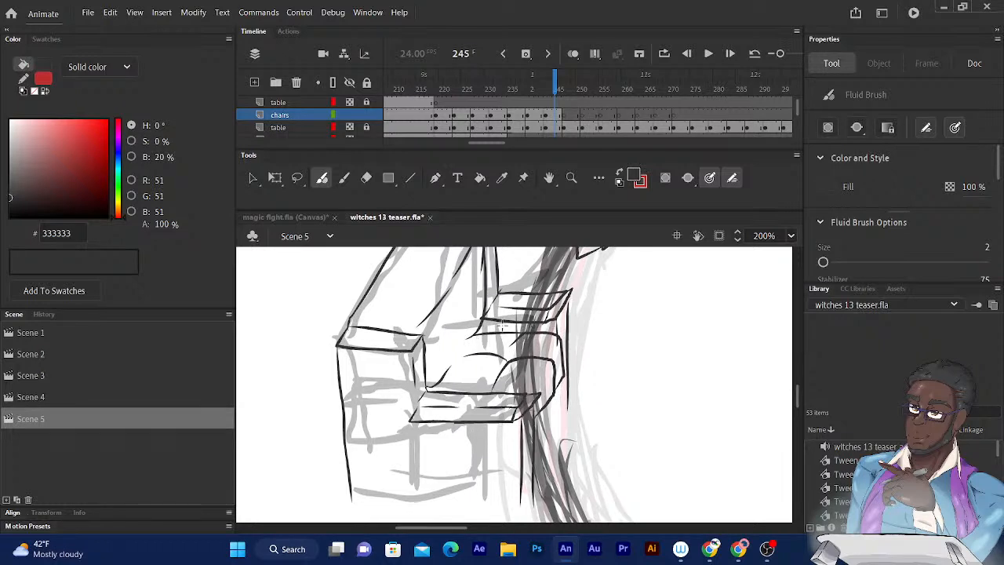
{"action": "key", "text": "ctrl+z"}
{"action": "left_click_drag", "start_coordinate": [479, 328], "coordinate": [524, 335]}
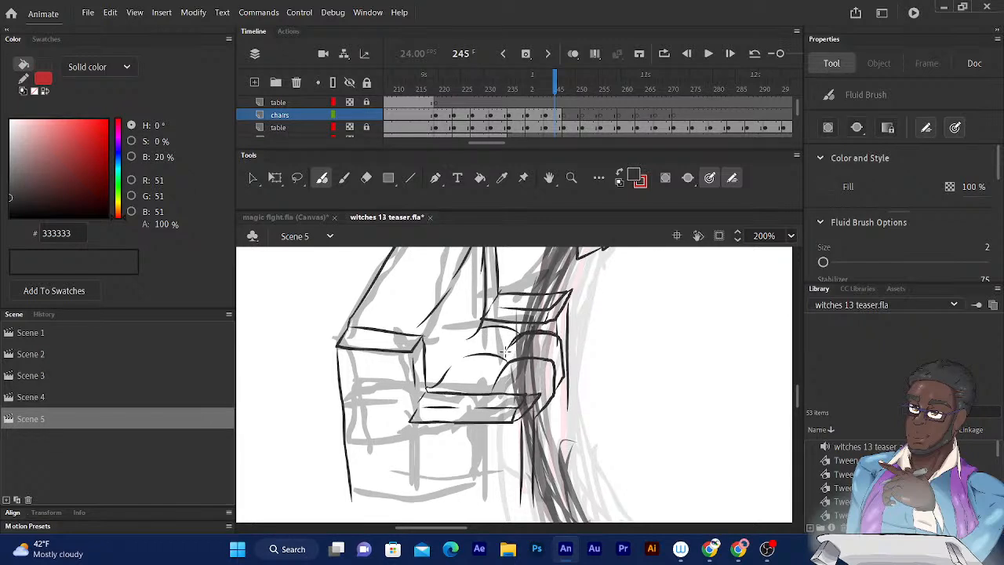
- Ink the base's bottom edge from the rear corner to the front, and close its slanted side up to the far front edge
{"action": "scroll", "coordinate": [660, 248], "scroll_direction": "down", "scroll_amount": 2}
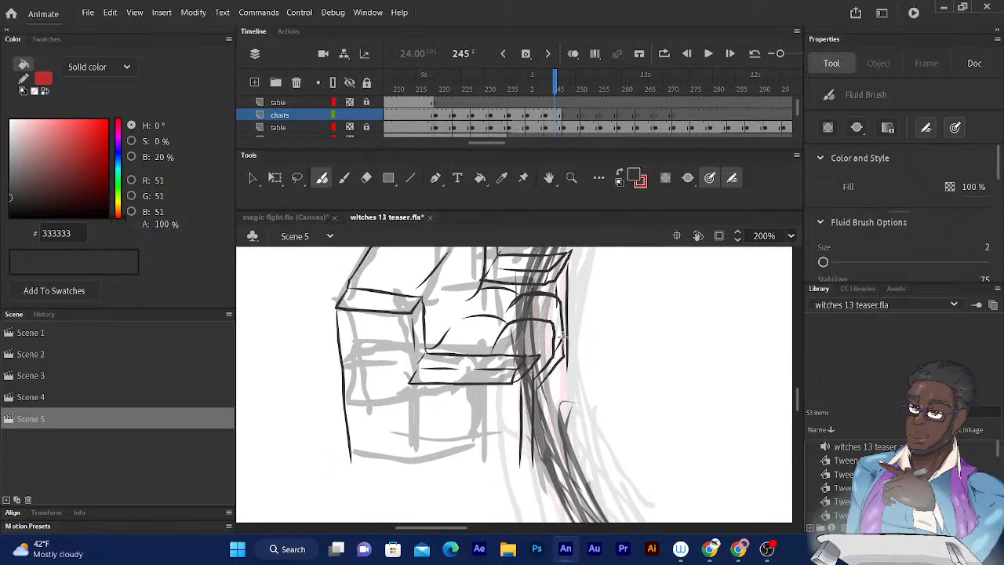
{"action": "mouse_move", "coordinate": [490, 268]}
{"action": "left_mouse_down"}
{"action": "mouse_move", "coordinate": [433, 346]}
{"action": "mouse_move", "coordinate": [463, 406]}
{"action": "mouse_move", "coordinate": [488, 171]}
{"action": "left_mouse_up"}
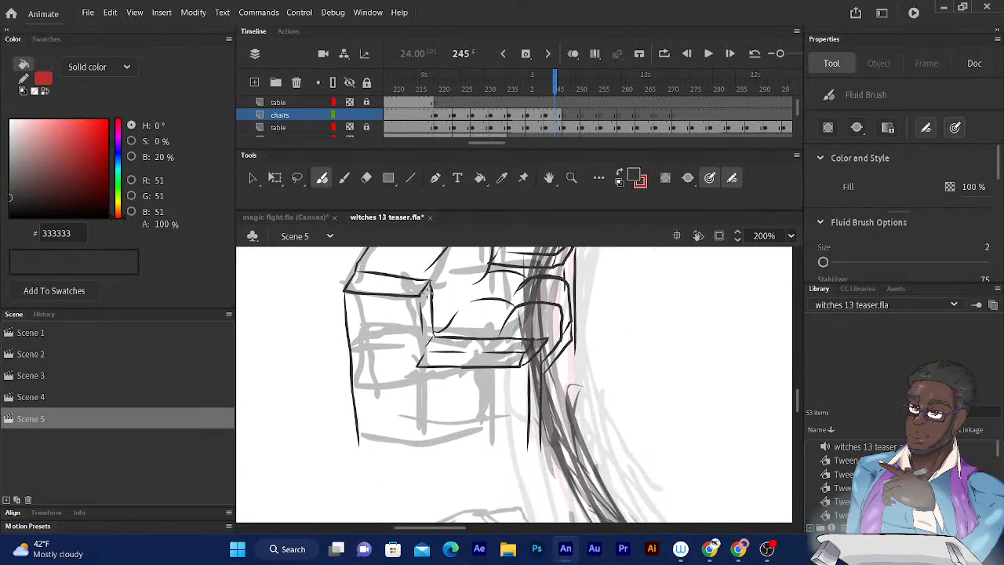
{"action": "left_click_drag", "start_coordinate": [358, 444], "coordinate": [527, 448]}
{"action": "left_click_drag", "start_coordinate": [488, 244], "coordinate": [486, 248]}
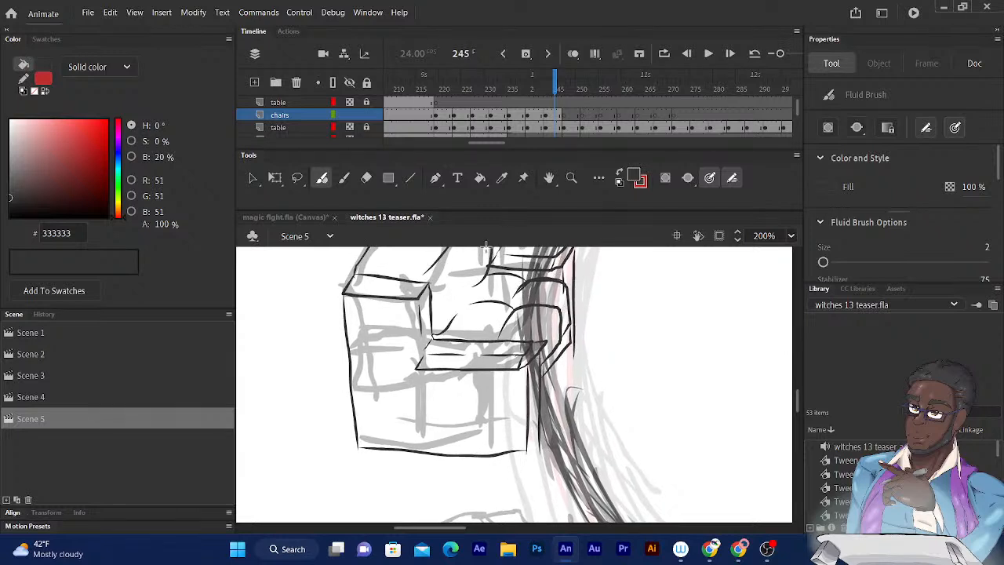
{"action": "key", "text": "ctrl+z"}
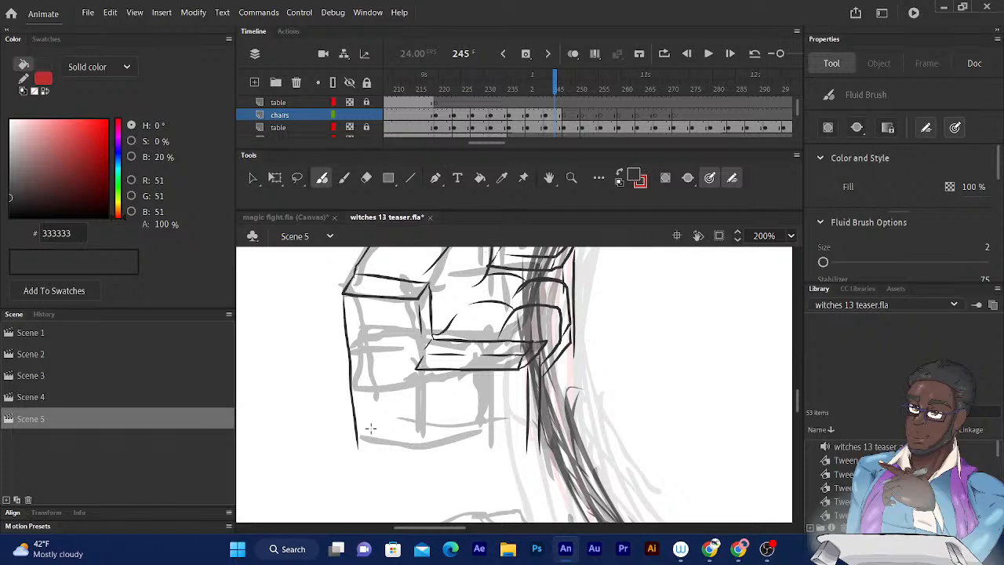
{"action": "left_click_drag", "start_coordinate": [357, 443], "coordinate": [537, 445]}
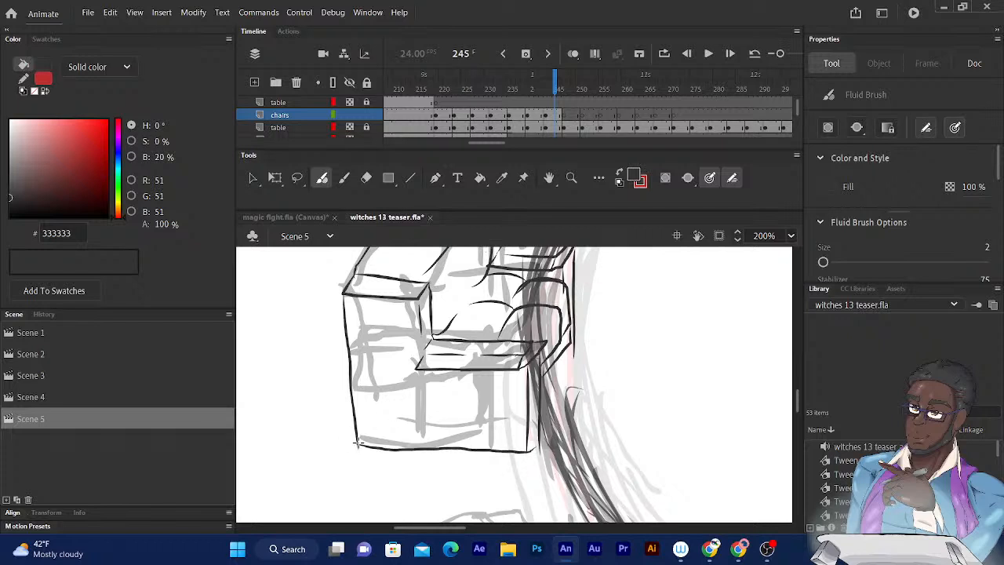
{"action": "mouse_move", "coordinate": [559, 301]}
{"action": "left_mouse_down"}
{"action": "mouse_move", "coordinate": [513, 356]}
{"action": "mouse_move", "coordinate": [531, 343]}
{"action": "left_mouse_up"}
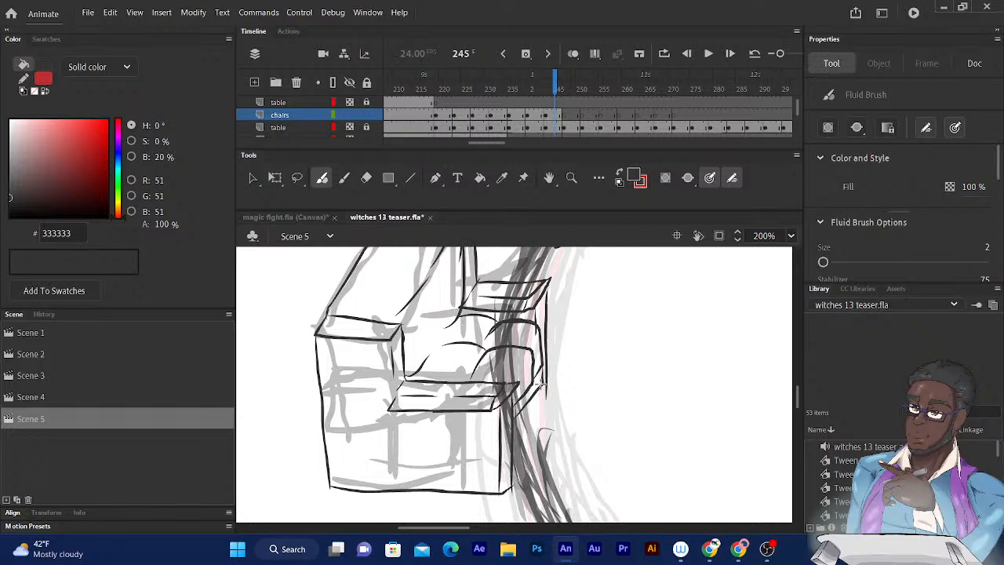
{"action": "mouse_move", "coordinate": [541, 386]}
{"action": "left_mouse_down"}
{"action": "mouse_move", "coordinate": [537, 452]}
{"action": "mouse_move", "coordinate": [514, 479]}
{"action": "mouse_move", "coordinate": [543, 429]}
{"action": "mouse_move", "coordinate": [550, 333]}
{"action": "left_mouse_up"}
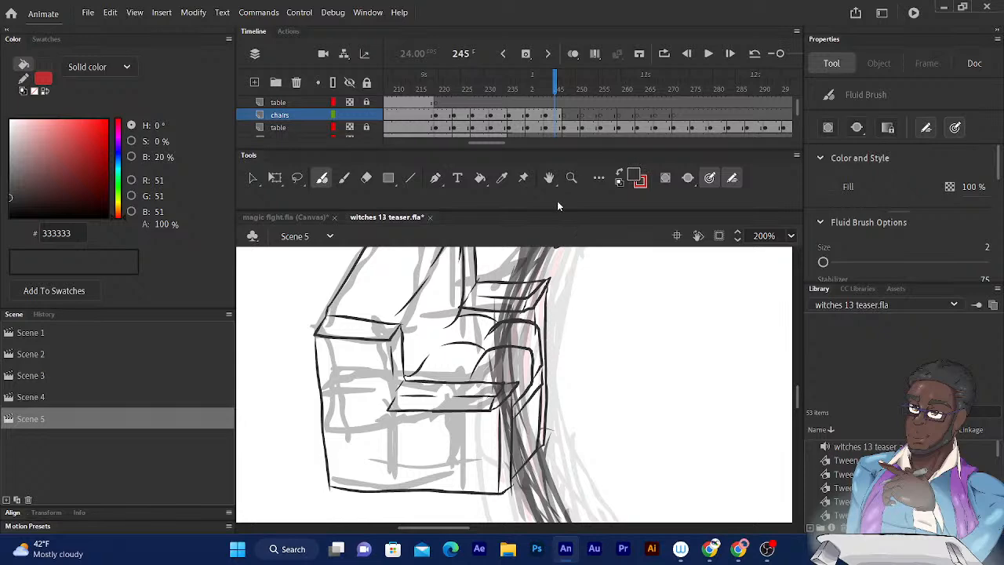
- Ink the bottom and front edge of the neighbouring chair's base where it shows behind this chair's backrest
{"action": "scroll", "coordinate": [479, 375], "scroll_direction": "up", "scroll_amount": 3}
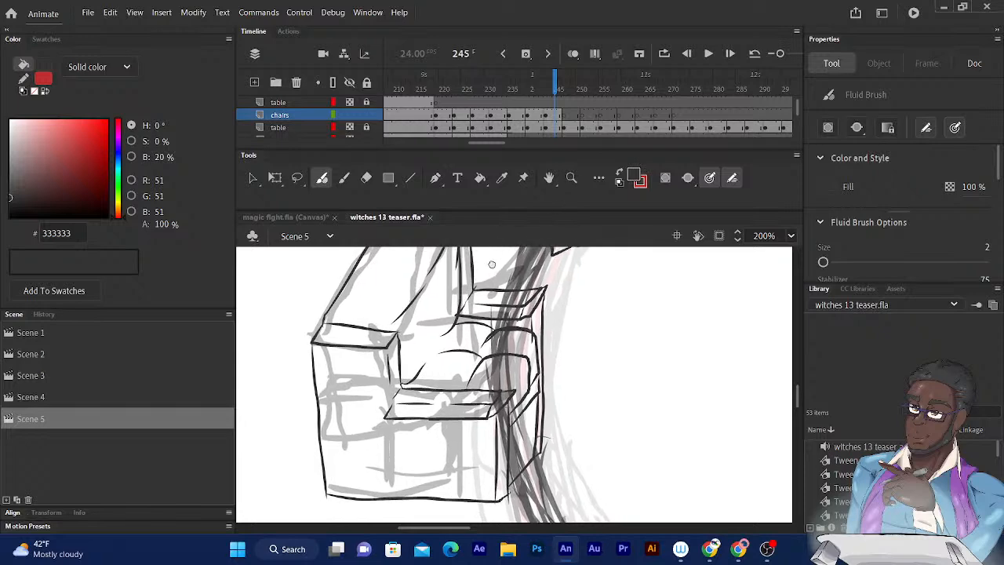
{"action": "left_click_drag", "start_coordinate": [480, 375], "coordinate": [501, 396]}
{"action": "mouse_move", "coordinate": [518, 283]}
{"action": "left_mouse_down"}
{"action": "mouse_move", "coordinate": [529, 277]}
{"action": "mouse_move", "coordinate": [523, 311]}
{"action": "left_mouse_up"}
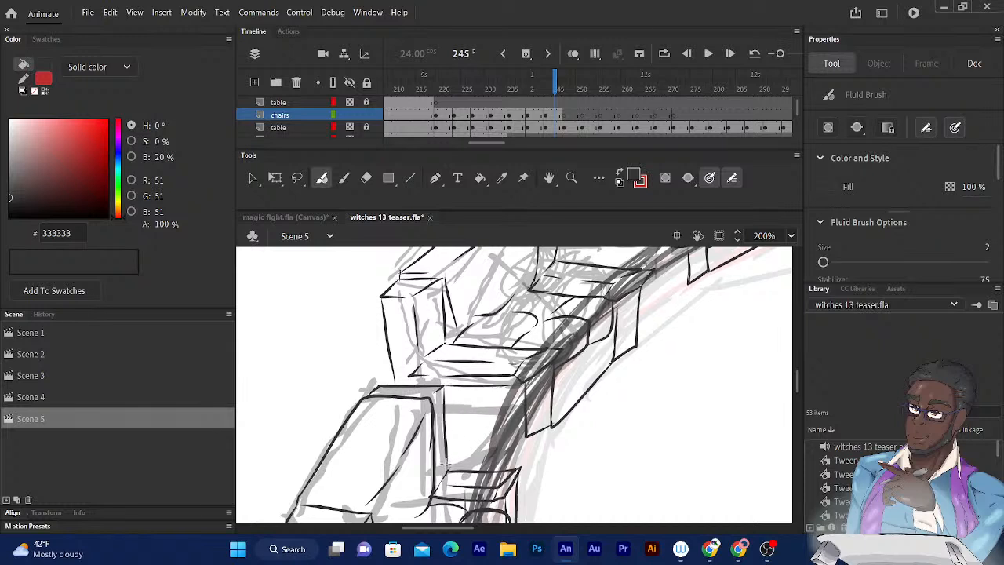
{"action": "left_click_drag", "start_coordinate": [447, 464], "coordinate": [528, 458]}
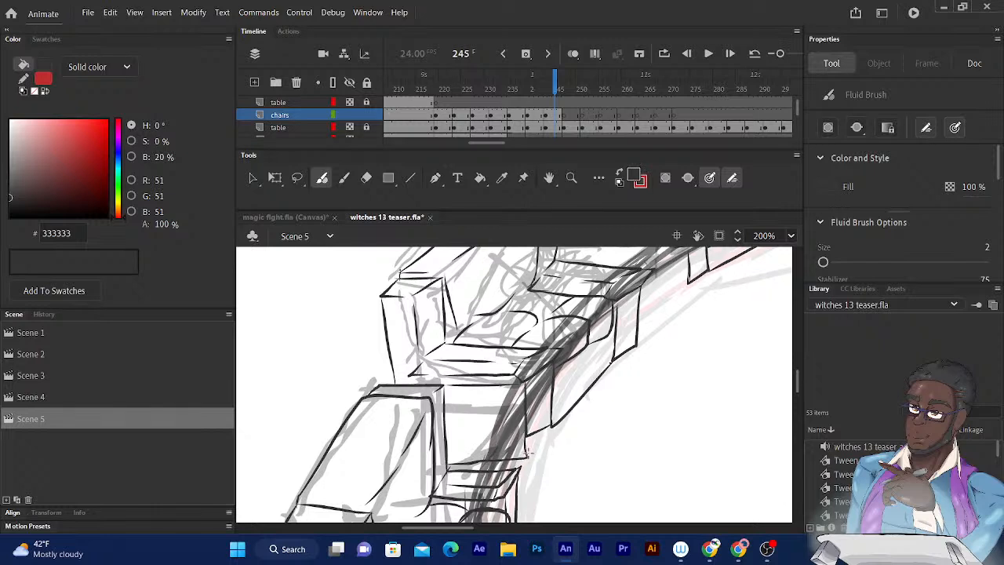
- Redraw the bottom edge of the lower armrest's front face so it slants from the base corner up to the far vertical edge
{"action": "left_click", "coordinate": [366, 178]}
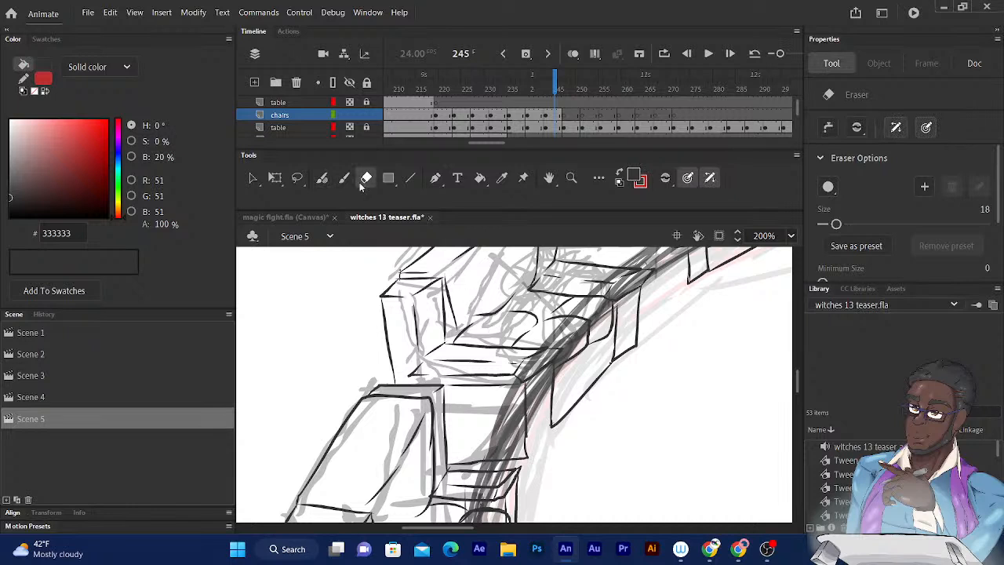
{"action": "left_click", "coordinate": [321, 178]}
{"action": "mouse_move", "coordinate": [528, 461]}
{"action": "left_mouse_down"}
{"action": "mouse_move", "coordinate": [550, 434]}
{"action": "mouse_move", "coordinate": [552, 363]}
{"action": "left_mouse_up"}
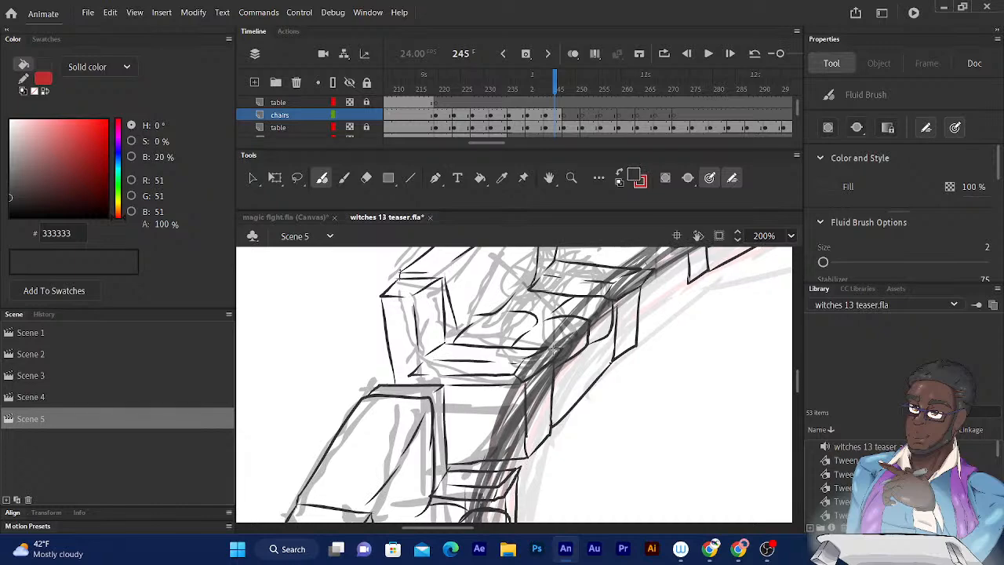
{"action": "left_click_drag", "start_coordinate": [431, 273], "coordinate": [382, 387]}
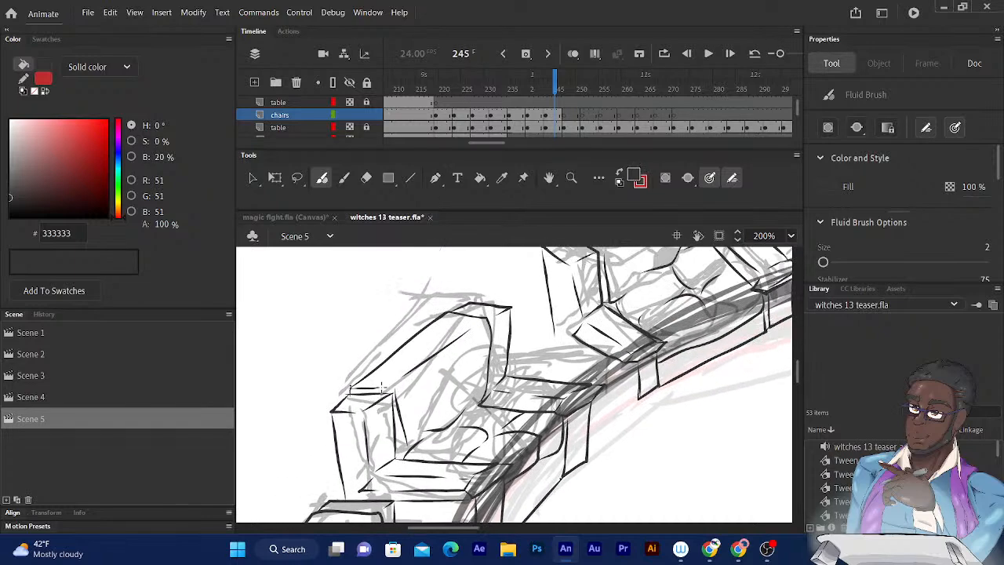
- Extend the next chair's rear edge down to the neighbouring armrest, and ink its base's bottom edge and the front face's far vertical edge
{"action": "left_click", "coordinate": [557, 78]}
{"action": "key", "text": "comma"}
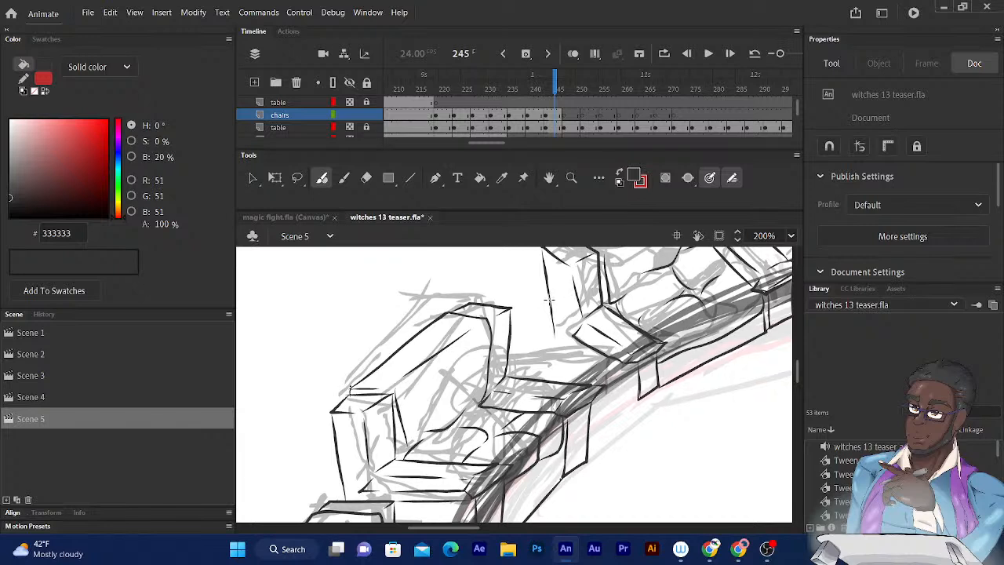
{"action": "left_click_drag", "start_coordinate": [550, 312], "coordinate": [558, 382]}
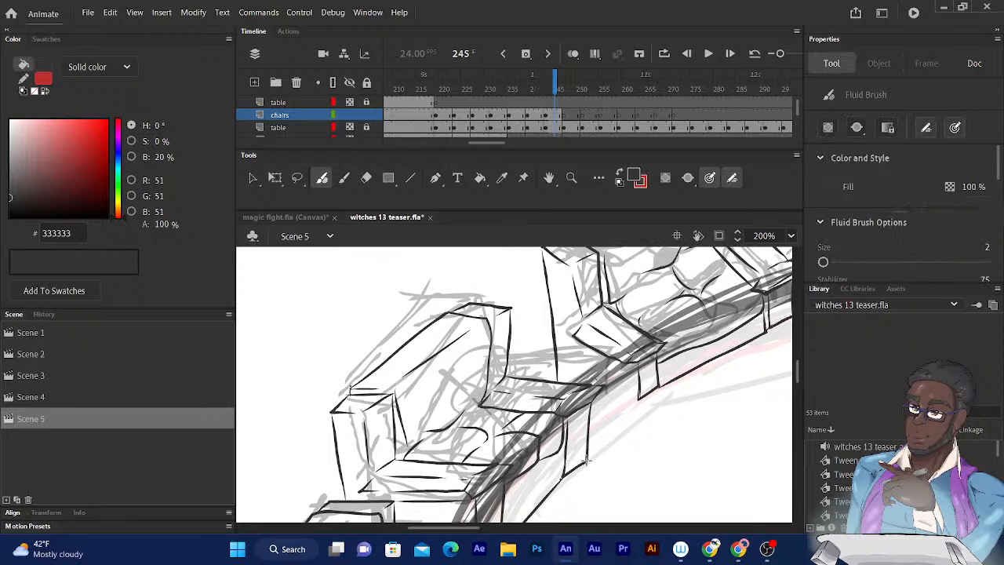
{"action": "mouse_move", "coordinate": [587, 461]}
{"action": "left_mouse_down"}
{"action": "mouse_move", "coordinate": [623, 432]}
{"action": "mouse_move", "coordinate": [638, 377]}
{"action": "left_mouse_up"}
{"action": "left_click_drag", "start_coordinate": [641, 421], "coordinate": [658, 339]}
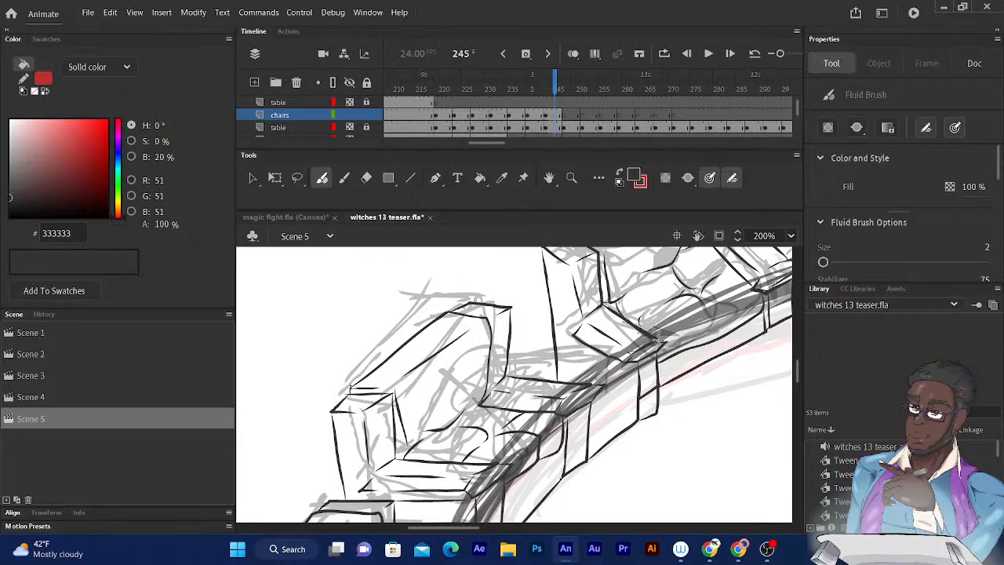
{"action": "left_click_drag", "start_coordinate": [710, 274], "coordinate": [518, 441]}
{"action": "left_click_drag", "start_coordinate": [600, 411], "coordinate": [458, 373]}
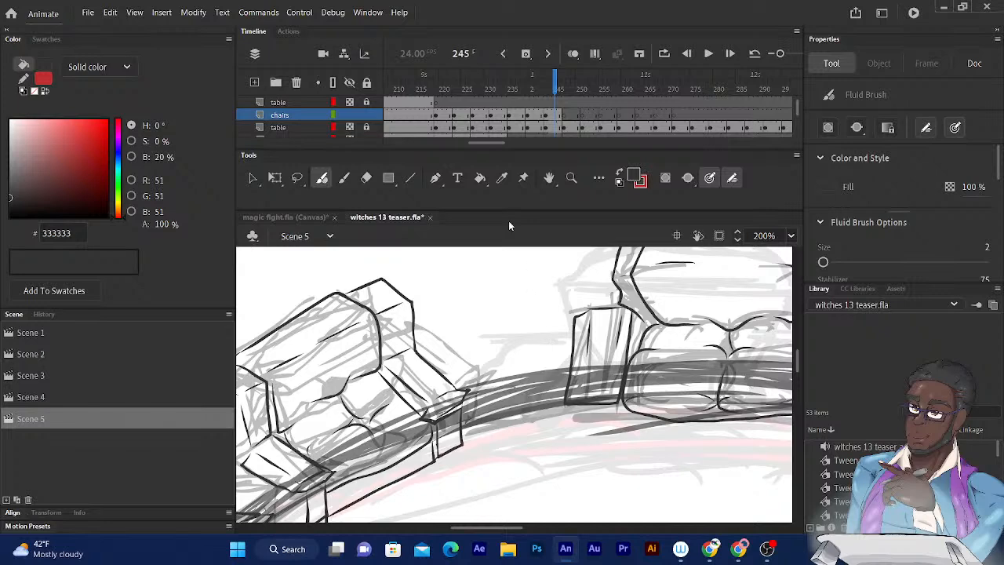
- Compare the rough table and chair sketches across frames 246 to 253 with the whole table in view
{"action": "left_click", "coordinate": [557, 84]}
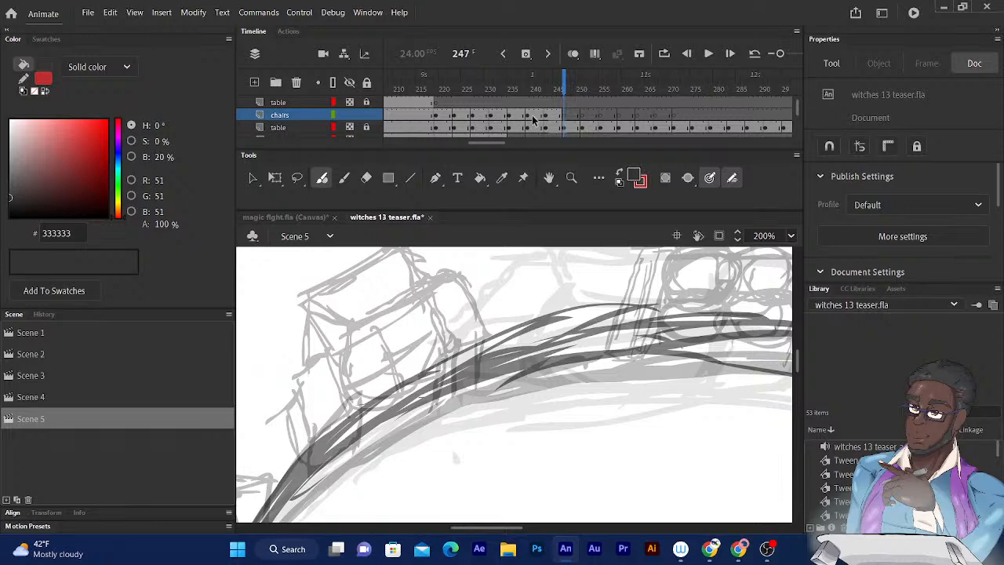
{"action": "key", "text": "ctrl+minus"}
{"action": "key", "text": "ctrl+minus"}
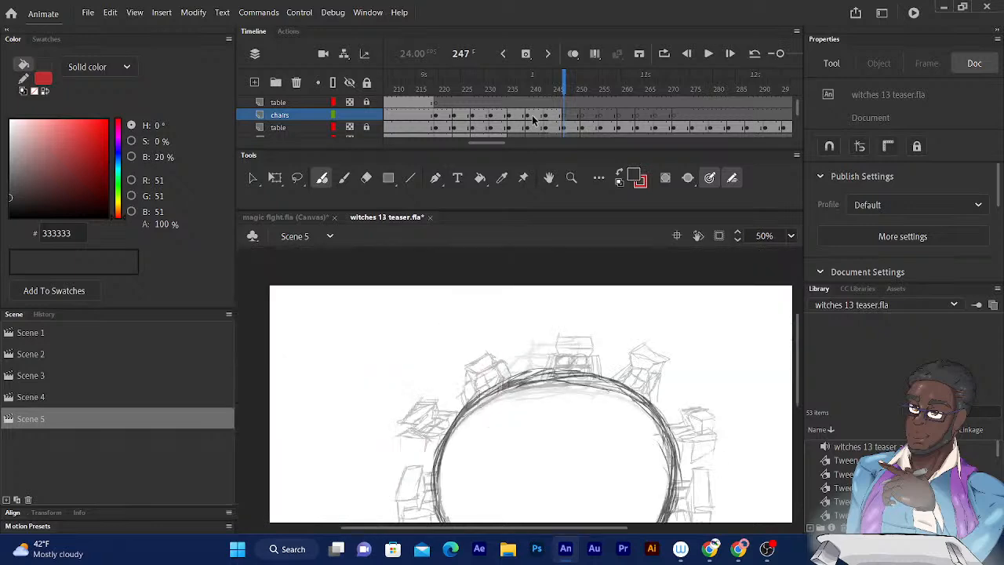
{"action": "mouse_move", "coordinate": [563, 86]}
{"action": "left_mouse_down"}
{"action": "mouse_move", "coordinate": [501, 85]}
{"action": "mouse_move", "coordinate": [604, 85]}
{"action": "mouse_move", "coordinate": [568, 85]}
{"action": "mouse_move", "coordinate": [583, 86]}
{"action": "left_mouse_up"}
{"action": "scroll", "coordinate": [701, 372], "scroll_direction": "down", "scroll_amount": 3}
{"action": "left_click_drag", "start_coordinate": [702, 245], "coordinate": [699, 259]}
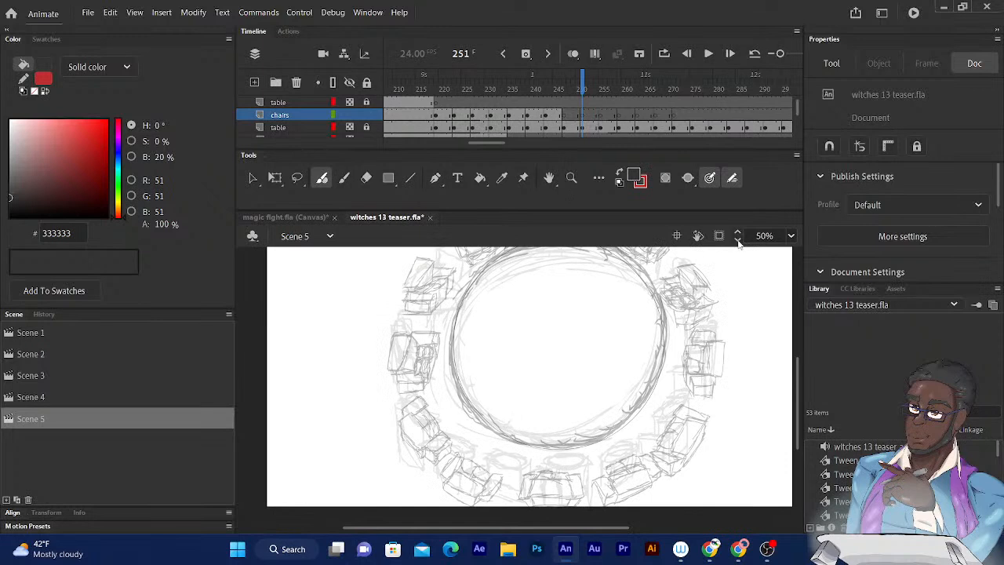
{"action": "left_click", "coordinate": [584, 83]}
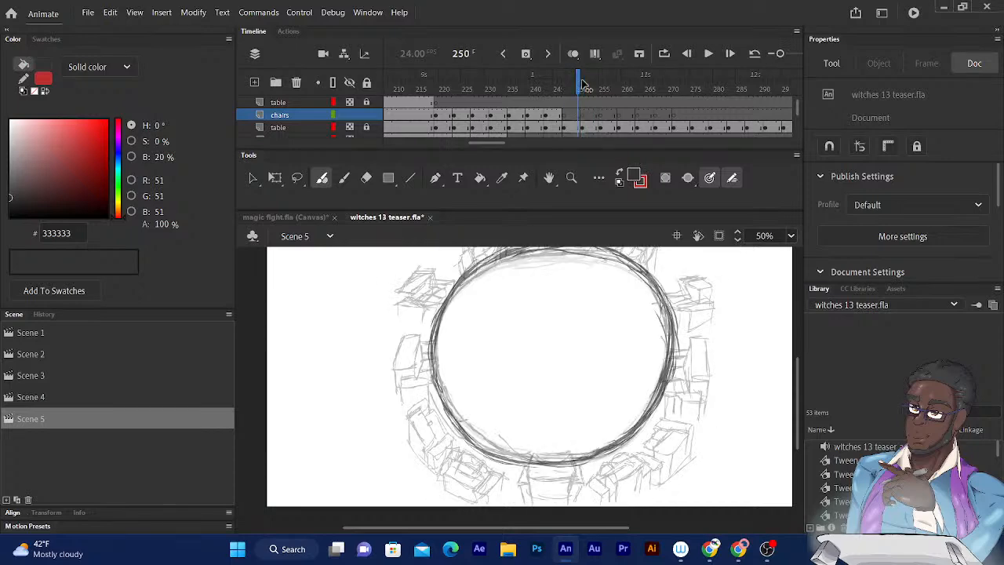
{"action": "key", "text": "comma"}
{"action": "key", "text": "comma"}
{"action": "key", "text": "comma"}
{"action": "key", "text": "comma"}
{"action": "key", "text": "comma"}
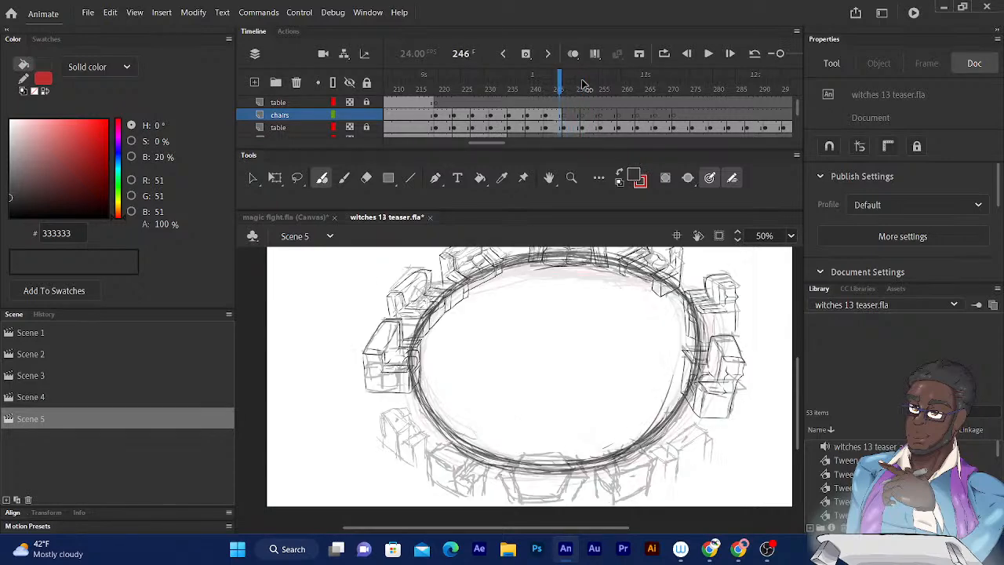
{"action": "key", "text": "period"}
{"action": "key", "text": "period"}
{"action": "key", "text": "period"}
{"action": "left_click_drag", "start_coordinate": [584, 83], "coordinate": [594, 90]}
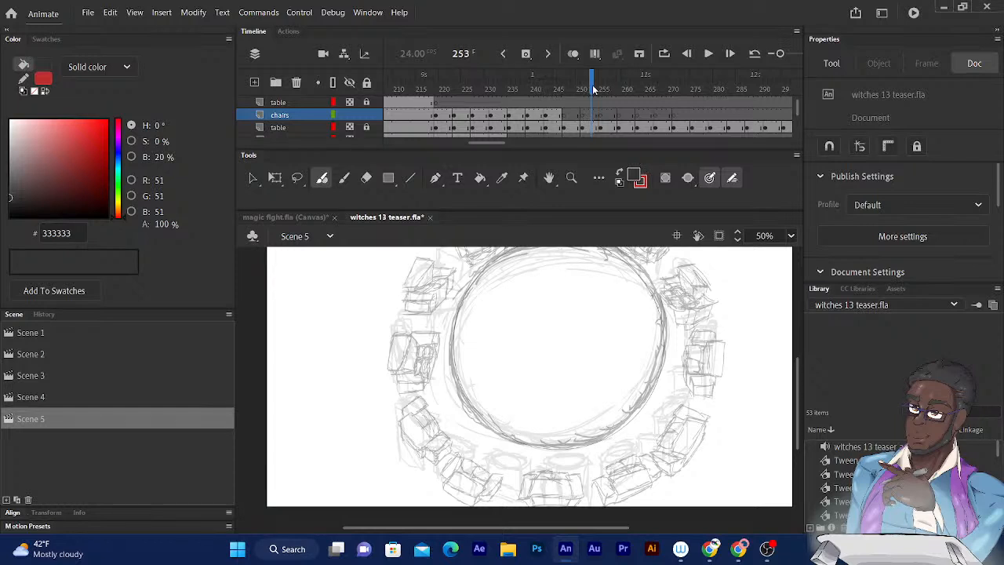
{"action": "scroll", "coordinate": [603, 359], "scroll_direction": "up", "scroll_amount": 3}
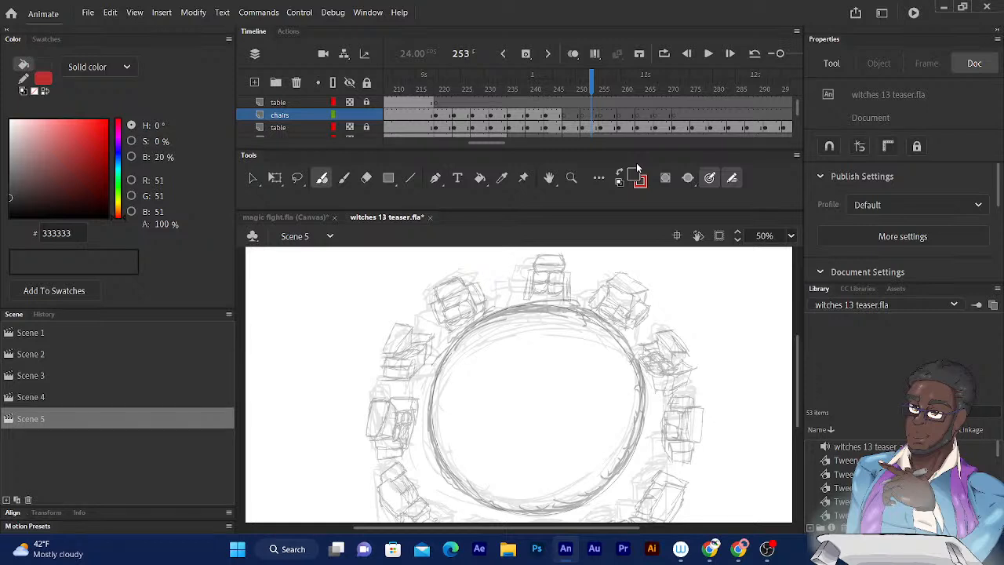
- Compare the inked chairs around frames 240 to 242 with the rough table and chair sketches up to frame 253
{"action": "mouse_move", "coordinate": [543, 296]}
{"action": "left_mouse_down"}
{"action": "mouse_move", "coordinate": [585, 240]}
{"action": "mouse_move", "coordinate": [563, 279]}
{"action": "left_mouse_up"}
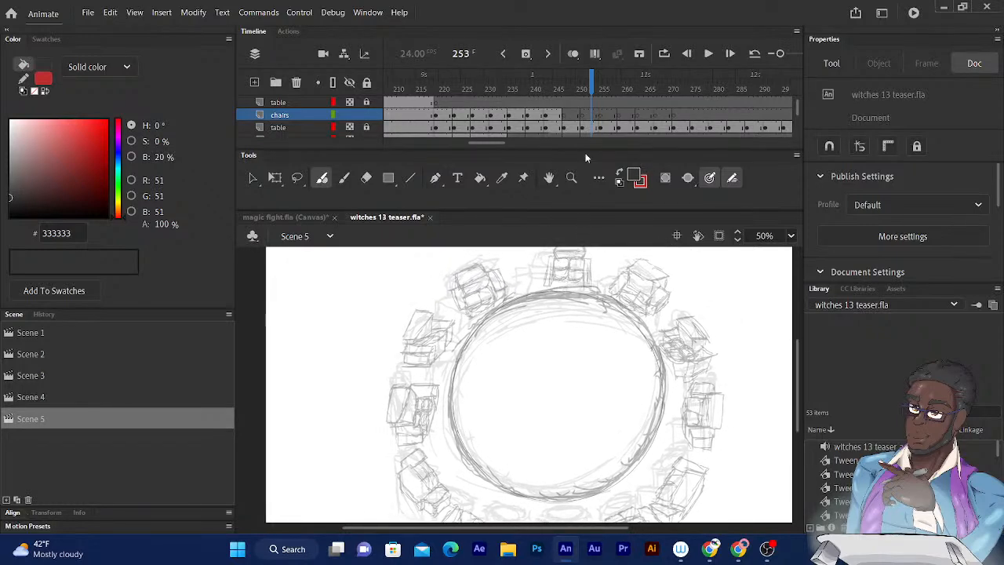
{"action": "key", "text": "comma"}
{"action": "key", "text": "comma"}
{"action": "key", "text": "comma"}
{"action": "key", "text": "comma"}
{"action": "key", "text": "comma"}
{"action": "key", "text": "comma"}
{"action": "key", "text": "comma"}
{"action": "key", "text": "comma"}
{"action": "key", "text": "comma"}
{"action": "key", "text": "comma"}
{"action": "key", "text": "comma"}
{"action": "key", "text": "comma"}
{"action": "key", "text": "comma"}
{"action": "key", "text": "comma"}
{"action": "key", "text": "comma"}
{"action": "key", "text": "comma"}
{"action": "key", "text": "comma"}
{"action": "key", "text": "comma"}
{"action": "key", "text": "comma"}
{"action": "key", "text": "comma"}
{"action": "key", "text": "comma"}
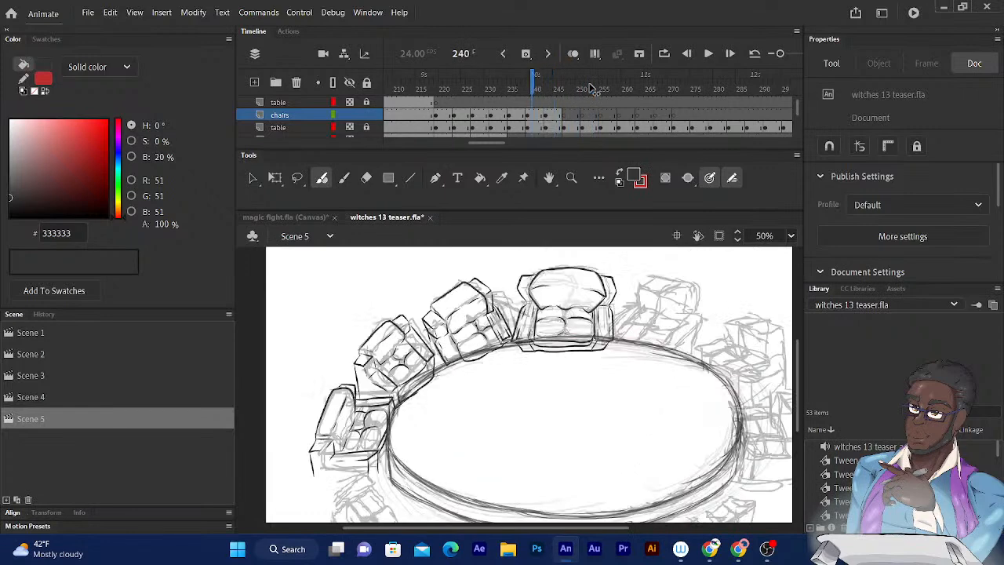
{"action": "key", "text": "period"}
{"action": "key", "text": "period"}
{"action": "key", "text": "period"}
{"action": "key", "text": "period"}
{"action": "key", "text": "period"}
{"action": "key", "text": "period"}
{"action": "key", "text": "period"}
{"action": "key", "text": "period"}
{"action": "key", "text": "period"}
{"action": "key", "text": "period"}
{"action": "key", "text": "period"}
{"action": "key", "text": "period"}
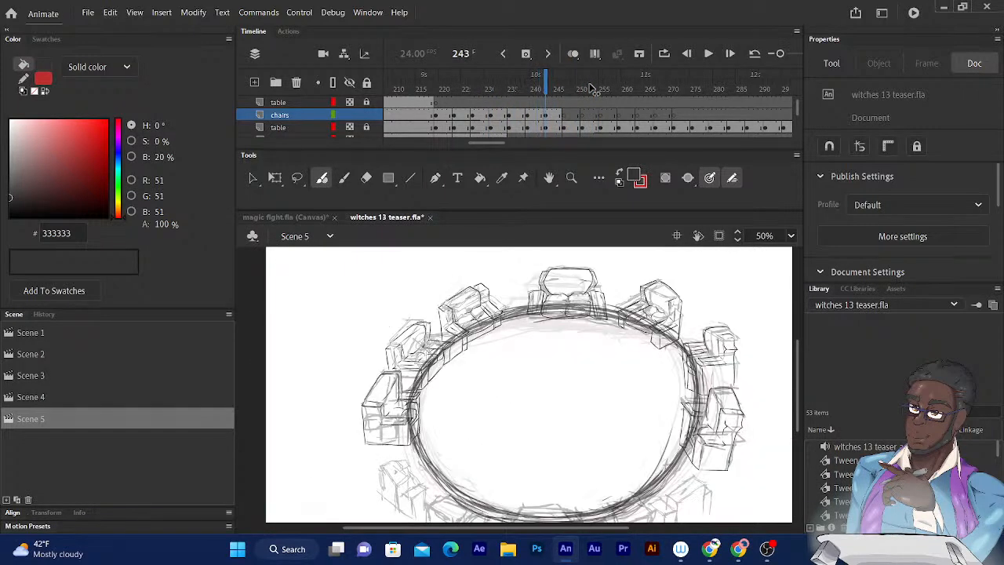
{"action": "key", "text": "comma"}
{"action": "key", "text": "comma"}
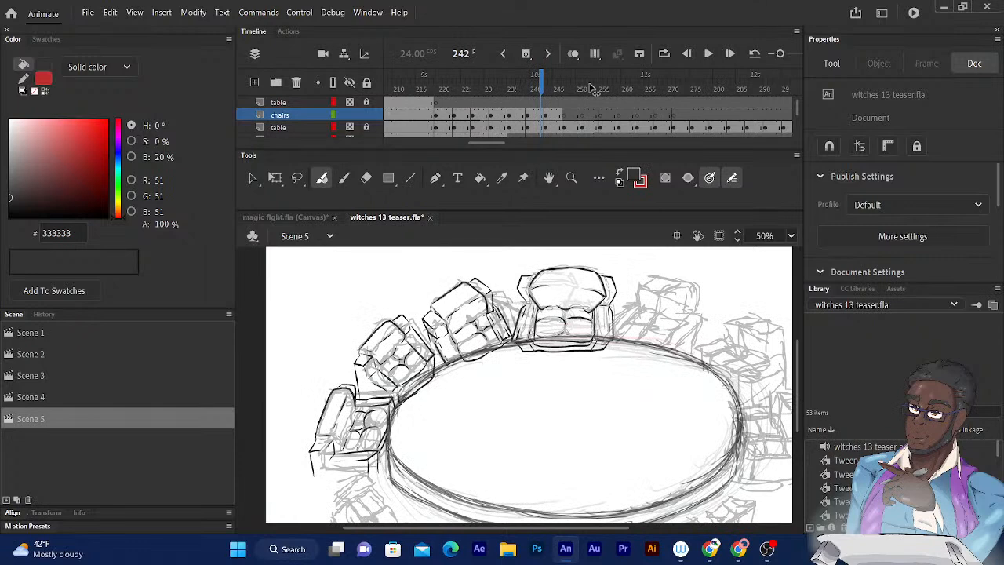
{"action": "key", "text": "period"}
{"action": "key", "text": "period"}
{"action": "key", "text": "period"}
{"action": "key", "text": "period"}
{"action": "key", "text": "period"}
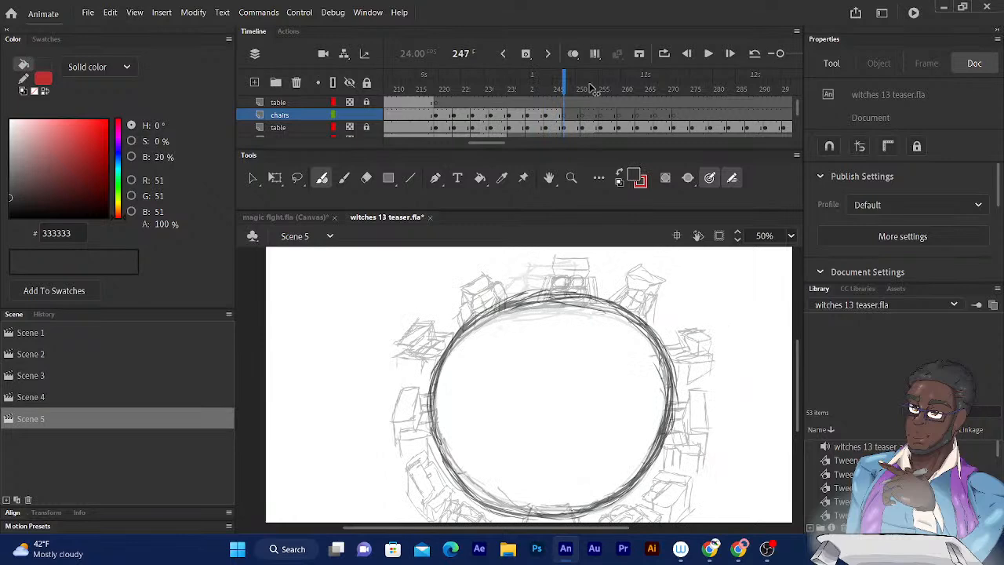
{"action": "key", "text": "comma"}
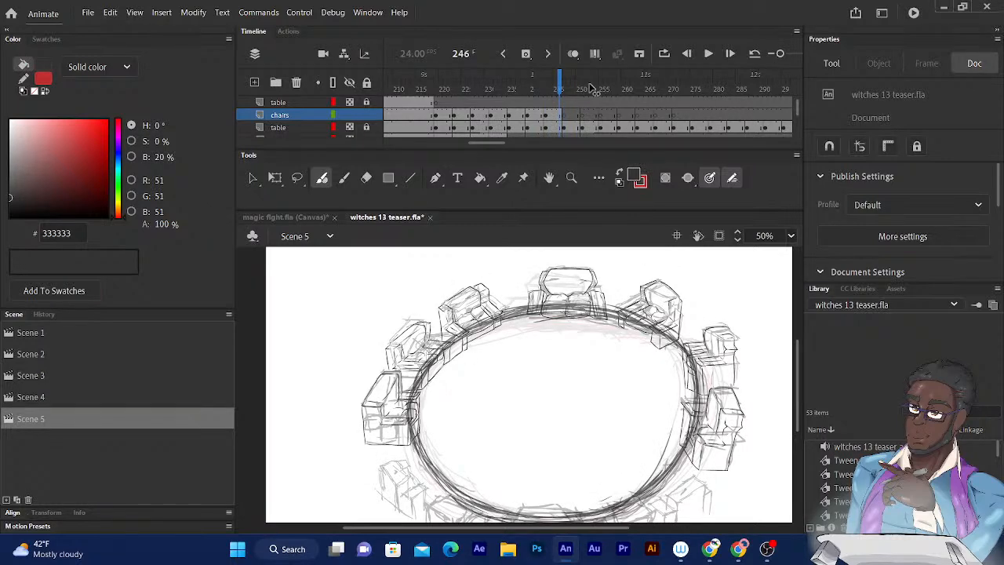
{"action": "key", "text": "period"}
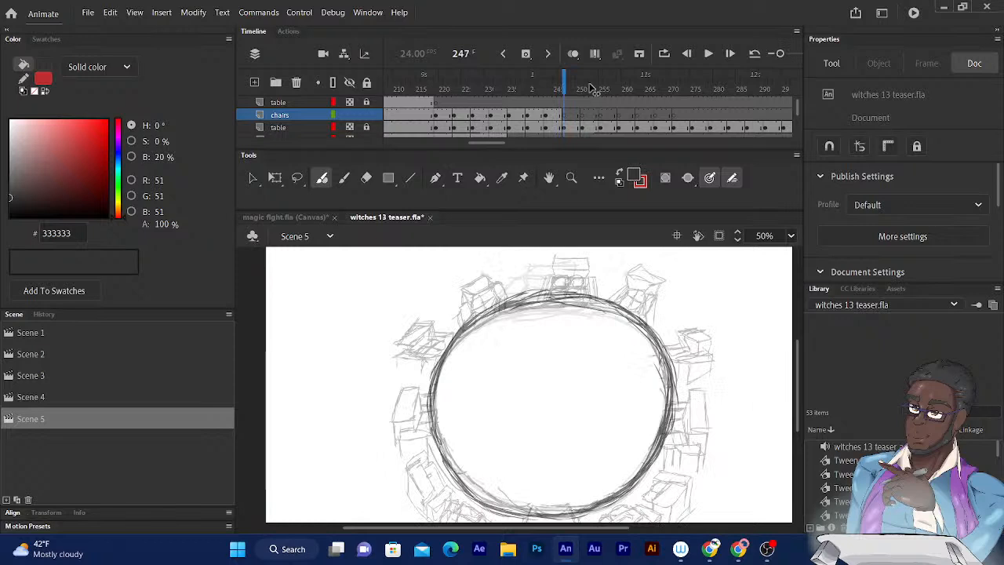
{"action": "key", "text": "period"}
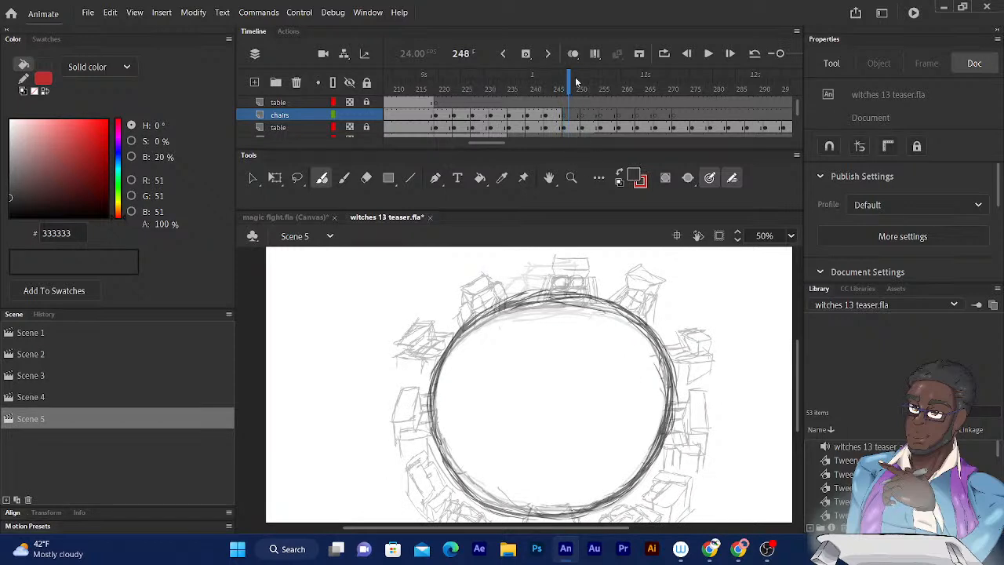
- At frame 248, ink the rounded outline of the backrest cushion on the chair at the table's far end
{"action": "key", "text": "ctrl+equal"}
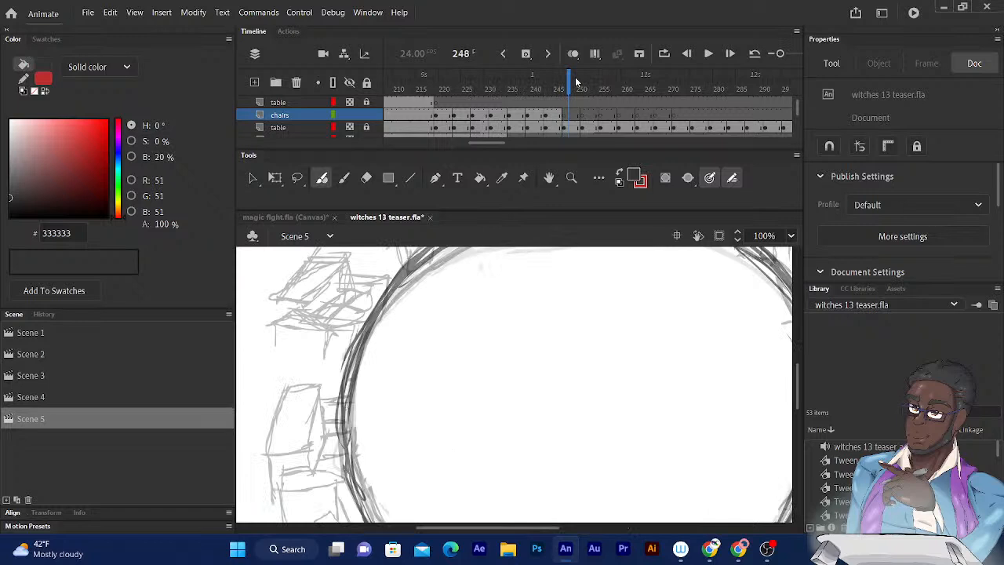
{"action": "scroll", "coordinate": [684, 297], "scroll_direction": "up", "scroll_amount": 5}
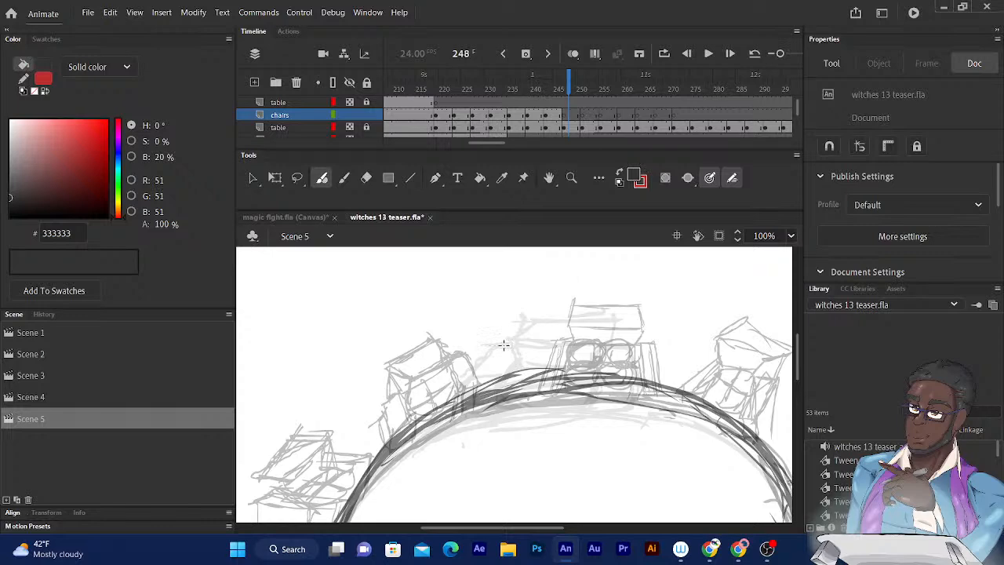
{"action": "scroll", "coordinate": [504, 345], "scroll_direction": "up", "scroll_amount": 1}
{"action": "left_click_drag", "start_coordinate": [662, 297], "coordinate": [588, 403]}
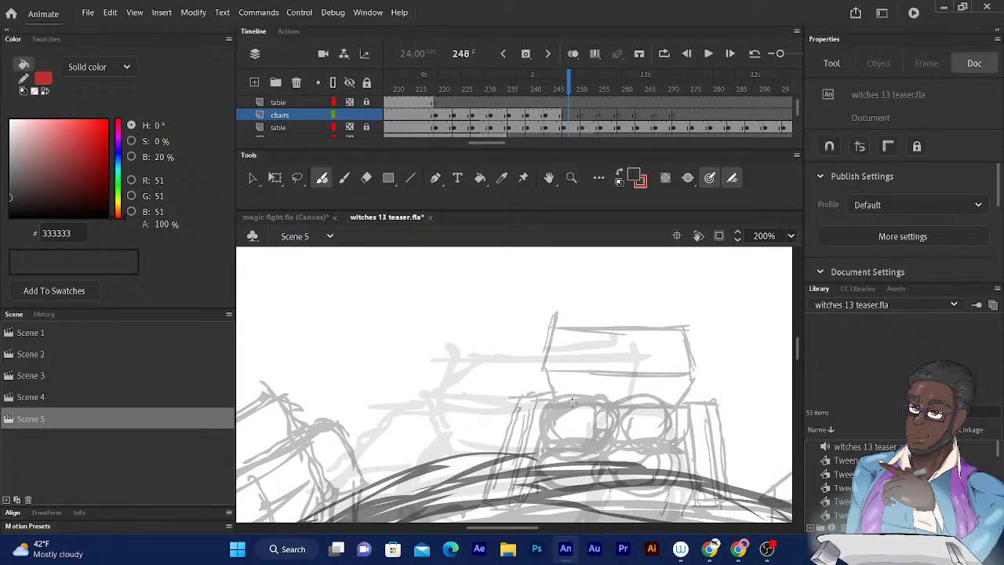
{"action": "left_click_drag", "start_coordinate": [568, 400], "coordinate": [561, 345]}
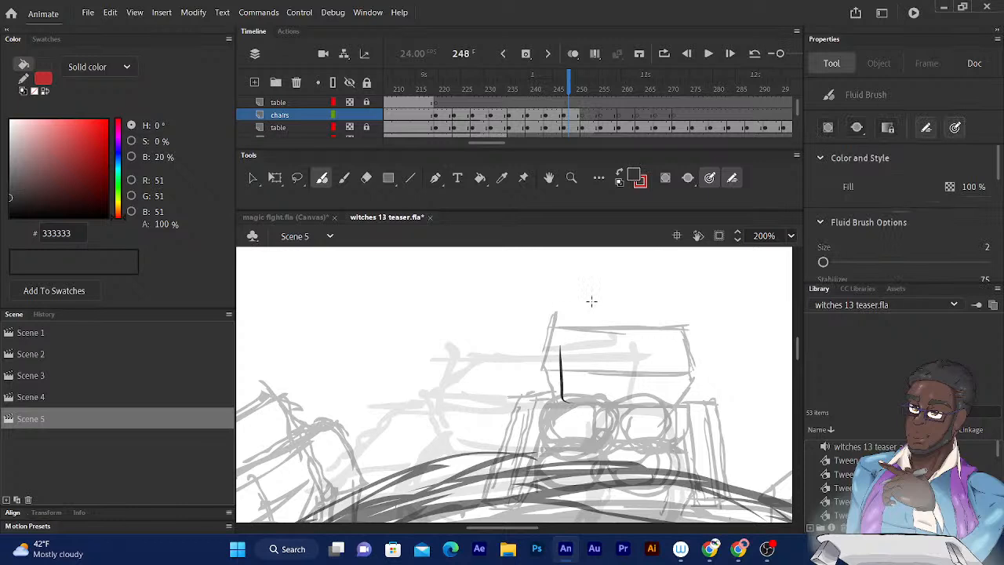
{"action": "key", "text": "ctrl+z"}
{"action": "mouse_move", "coordinate": [561, 400]}
{"action": "left_mouse_down"}
{"action": "mouse_move", "coordinate": [551, 345]}
{"action": "mouse_move", "coordinate": [571, 322]}
{"action": "left_mouse_up"}
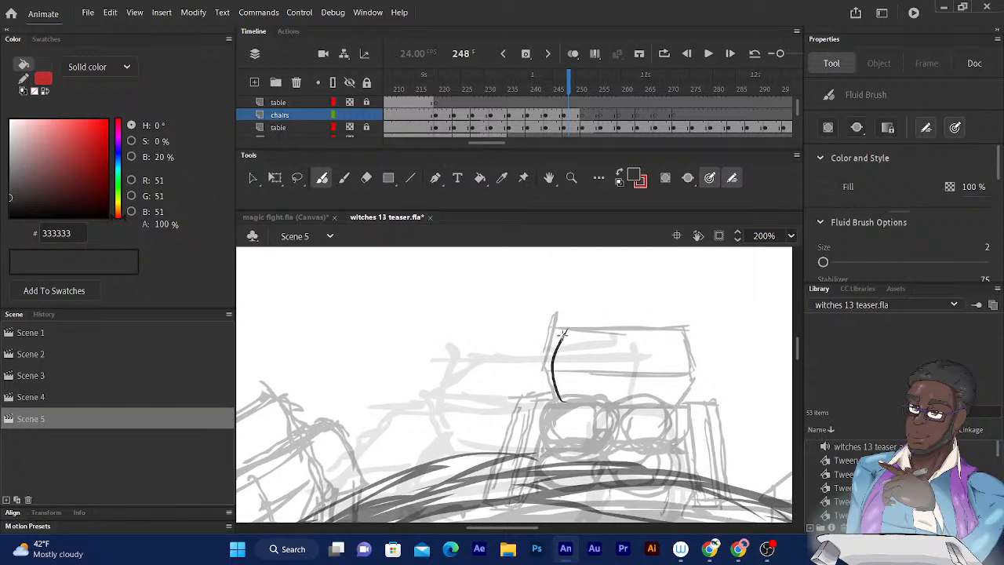
{"action": "mouse_move", "coordinate": [566, 327]}
{"action": "left_mouse_down"}
{"action": "mouse_move", "coordinate": [669, 329]}
{"action": "mouse_move", "coordinate": [685, 378]}
{"action": "mouse_move", "coordinate": [649, 408]}
{"action": "left_mouse_up"}
{"action": "left_click_drag", "start_coordinate": [561, 398], "coordinate": [650, 407]}
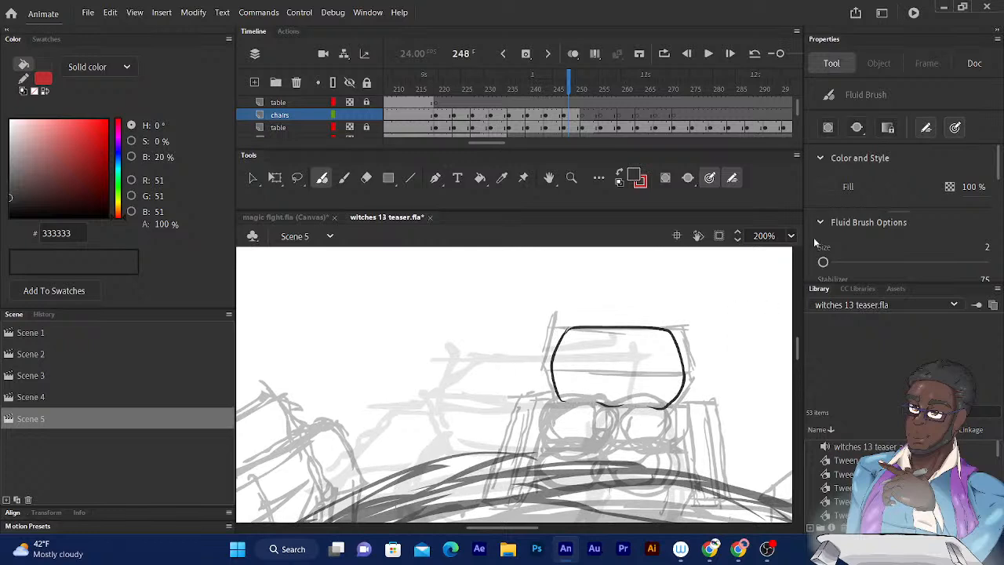
- Ink the curved dividing lines of the left seat cushions and the angular side wings on both sides of the backrest
{"action": "scroll", "coordinate": [646, 315], "scroll_direction": "down", "scroll_amount": 2}
{"action": "scroll", "coordinate": [639, 303], "scroll_direction": "down", "scroll_amount": 1}
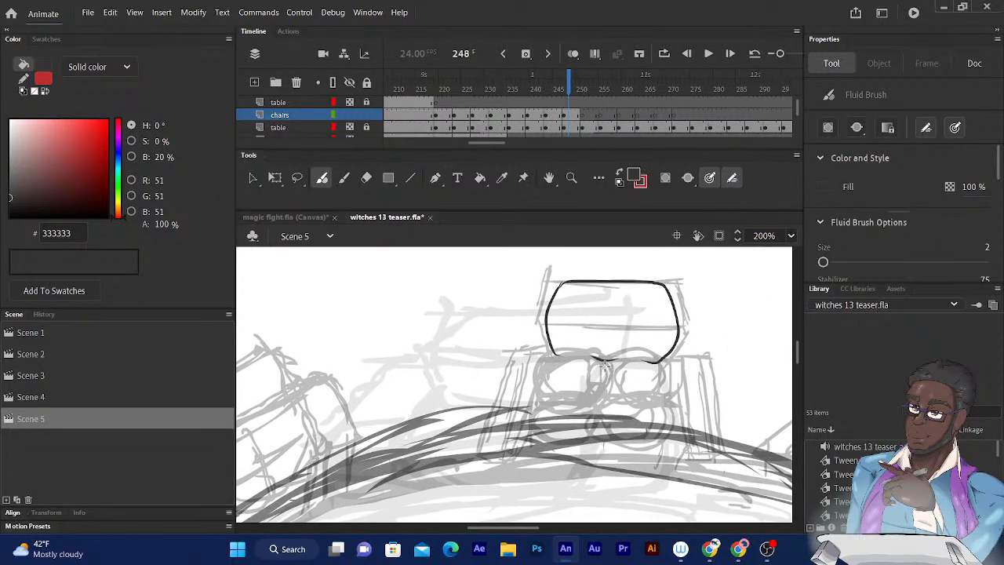
{"action": "left_click_drag", "start_coordinate": [604, 367], "coordinate": [600, 424]}
{"action": "left_click_drag", "start_coordinate": [525, 324], "coordinate": [559, 284]}
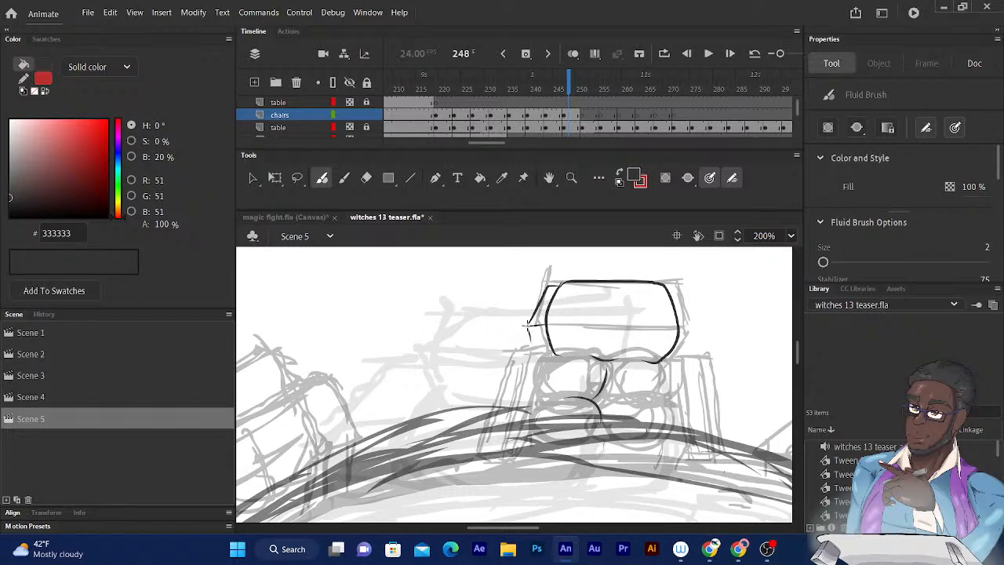
{"action": "left_click_drag", "start_coordinate": [525, 324], "coordinate": [545, 354]}
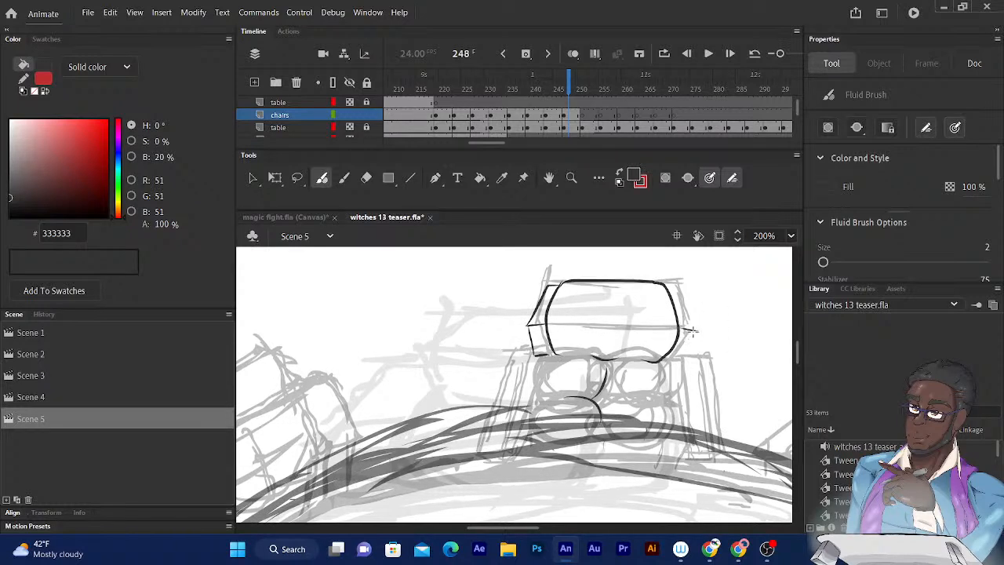
{"action": "left_click_drag", "start_coordinate": [695, 330], "coordinate": [667, 361]}
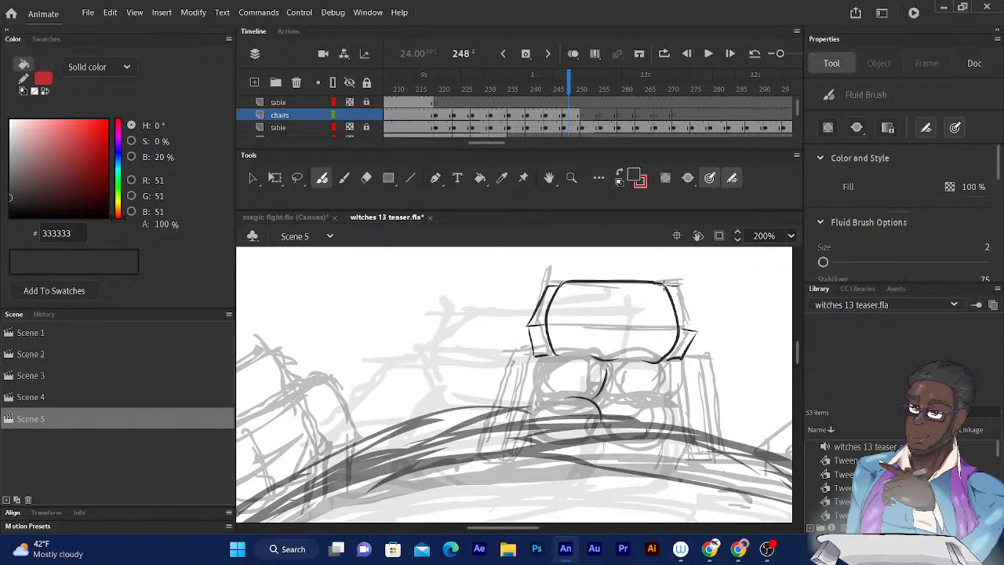
{"action": "left_click_drag", "start_coordinate": [675, 283], "coordinate": [695, 325]}
- Ink the right armrest's narrow inner strip and the full left armrest, with its slanted strip and its outer and inner edges
{"action": "mouse_move", "coordinate": [666, 287]}
{"action": "left_mouse_down"}
{"action": "mouse_move", "coordinate": [694, 332]}
{"action": "mouse_move", "coordinate": [645, 343]}
{"action": "mouse_move", "coordinate": [652, 336]}
{"action": "left_mouse_up"}
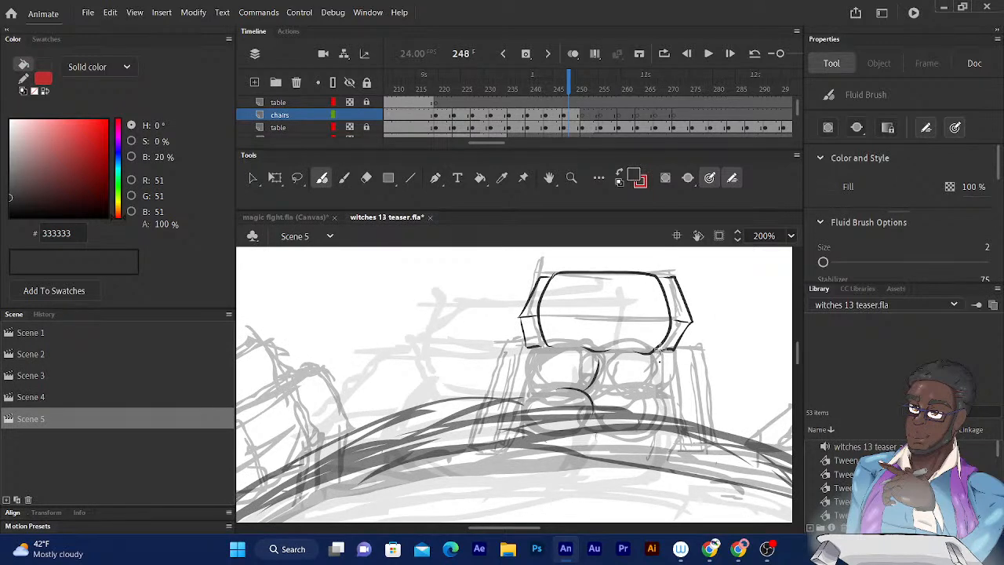
{"action": "left_click_drag", "start_coordinate": [660, 355], "coordinate": [661, 398]}
{"action": "left_click_drag", "start_coordinate": [675, 354], "coordinate": [676, 422]}
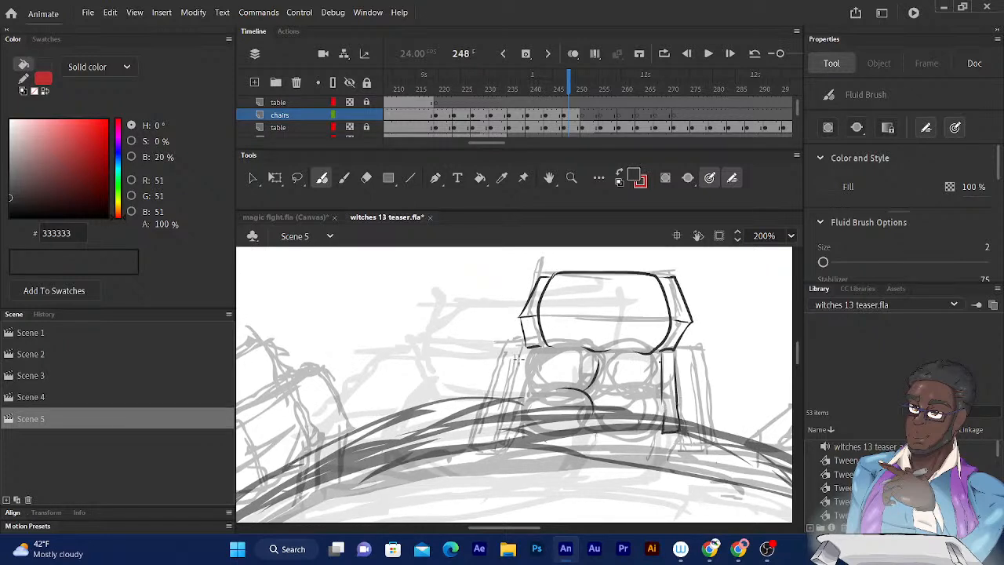
{"action": "left_click_drag", "start_coordinate": [536, 353], "coordinate": [521, 400]}
{"action": "mouse_move", "coordinate": [536, 350]}
{"action": "left_mouse_down"}
{"action": "mouse_move", "coordinate": [511, 436]}
{"action": "mouse_move", "coordinate": [521, 408]}
{"action": "mouse_move", "coordinate": [523, 346]}
{"action": "mouse_move", "coordinate": [515, 430]}
{"action": "left_mouse_up"}
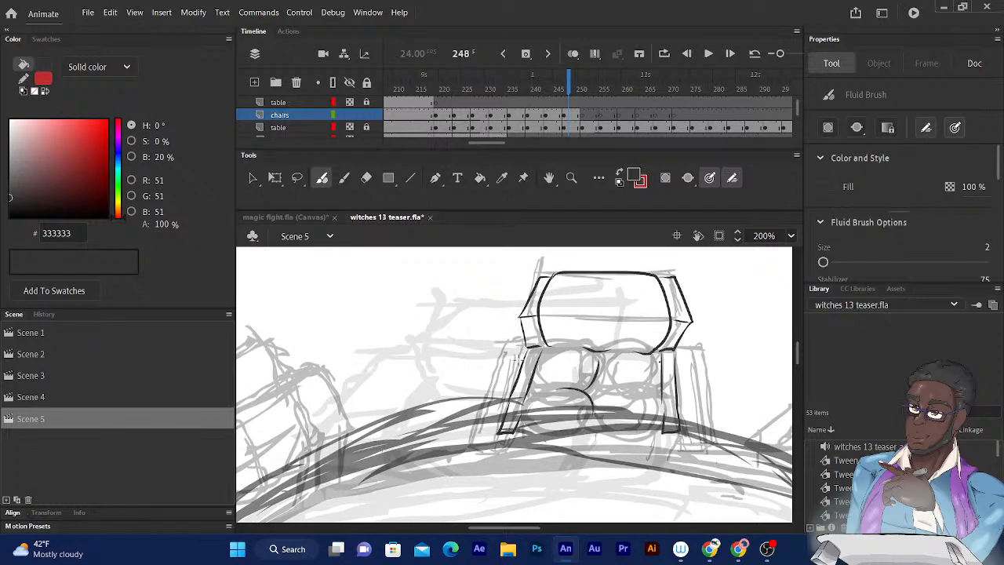
{"action": "left_click_drag", "start_coordinate": [519, 347], "coordinate": [483, 442]}
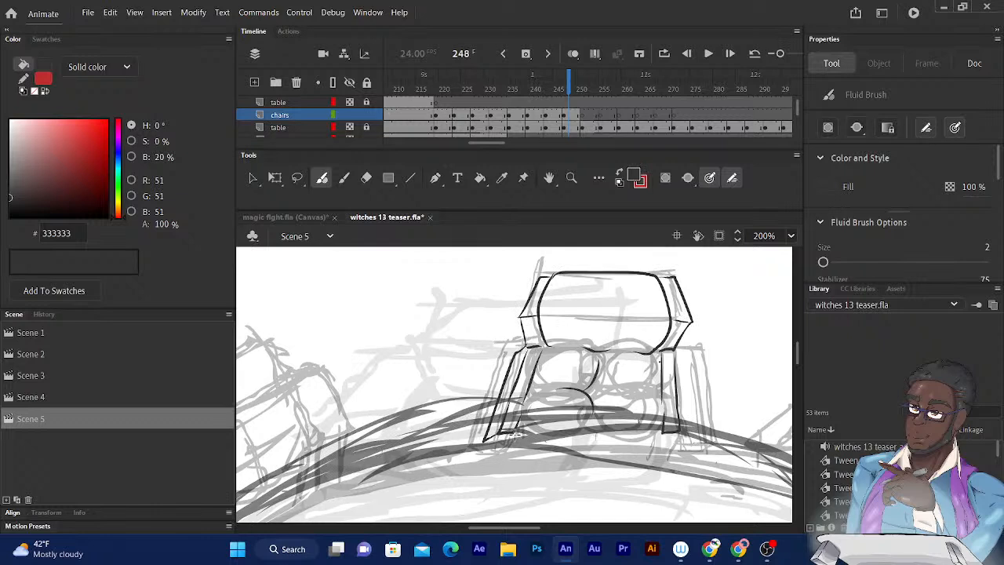
{"action": "mouse_move", "coordinate": [513, 433]}
{"action": "left_mouse_down"}
{"action": "mouse_move", "coordinate": [539, 347]}
{"action": "mouse_move", "coordinate": [542, 392]}
{"action": "mouse_move", "coordinate": [524, 433]}
{"action": "left_mouse_up"}
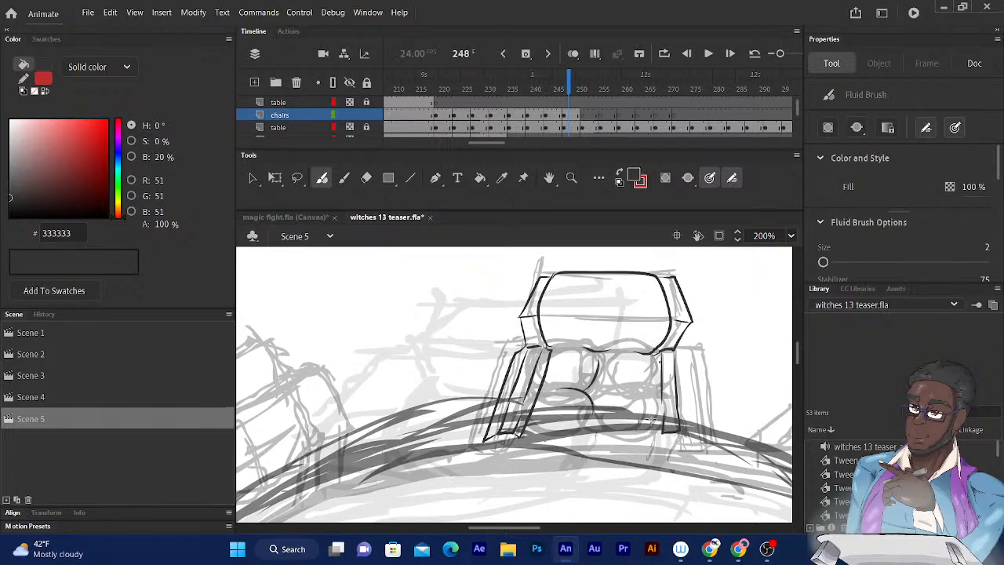
- Complete the right armrest with its inner and outer vertical edges and its top and bottom corners
{"action": "left_click_drag", "start_coordinate": [653, 439], "coordinate": [652, 359]}
{"action": "left_click_drag", "start_coordinate": [663, 431], "coordinate": [663, 434]}
{"action": "left_click_drag", "start_coordinate": [681, 358], "coordinate": [688, 435]}
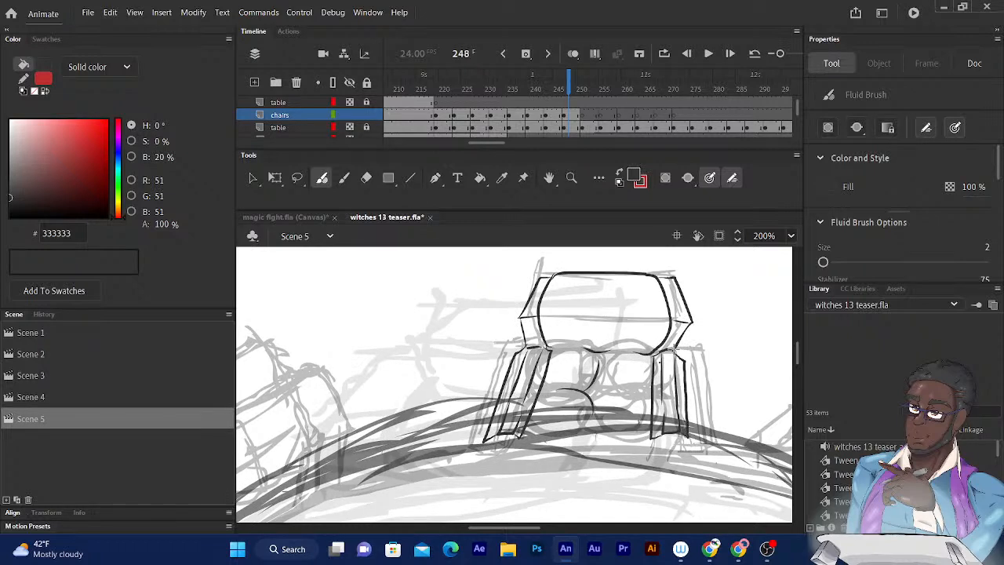
{"action": "left_click_drag", "start_coordinate": [674, 351], "coordinate": [679, 403]}
{"action": "left_click_drag", "start_coordinate": [665, 436], "coordinate": [652, 438]}
- Ink the bottom ends of both armrests, the right cushion's dividing curve and the front edges of the seat cushions
{"action": "left_click_drag", "start_coordinate": [623, 343], "coordinate": [665, 298]}
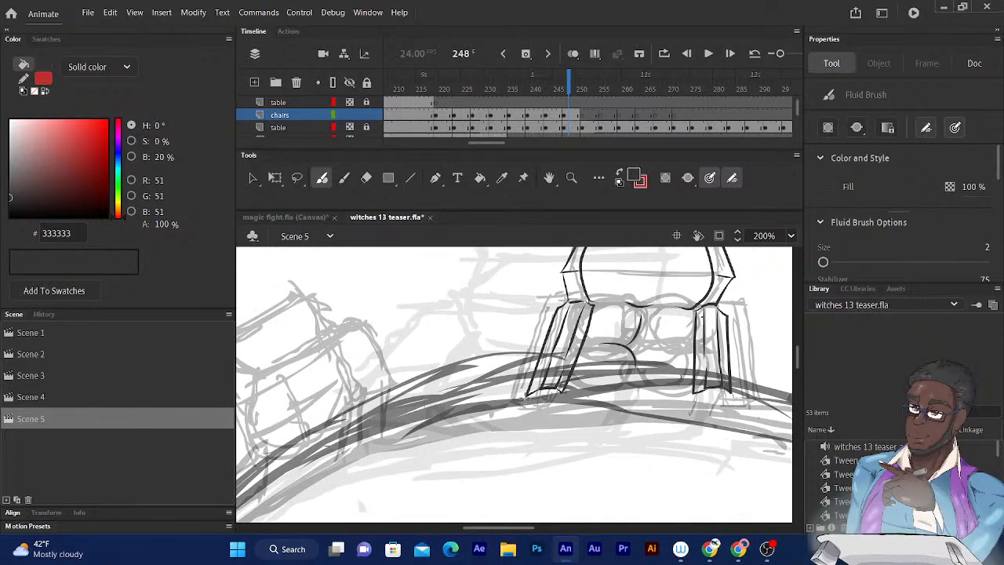
{"action": "left_click_drag", "start_coordinate": [524, 399], "coordinate": [565, 389]}
{"action": "mouse_move", "coordinate": [692, 397]}
{"action": "left_mouse_down"}
{"action": "mouse_move", "coordinate": [717, 402]}
{"action": "mouse_move", "coordinate": [729, 385]}
{"action": "left_mouse_up"}
{"action": "left_click_drag", "start_coordinate": [636, 353], "coordinate": [668, 341]}
{"action": "mouse_move", "coordinate": [560, 396]}
{"action": "left_mouse_down"}
{"action": "mouse_move", "coordinate": [630, 399]}
{"action": "mouse_move", "coordinate": [632, 385]}
{"action": "mouse_move", "coordinate": [628, 398]}
{"action": "mouse_move", "coordinate": [692, 401]}
{"action": "mouse_move", "coordinate": [697, 392]}
{"action": "left_mouse_up"}
{"action": "left_click_drag", "start_coordinate": [632, 385], "coordinate": [571, 388]}
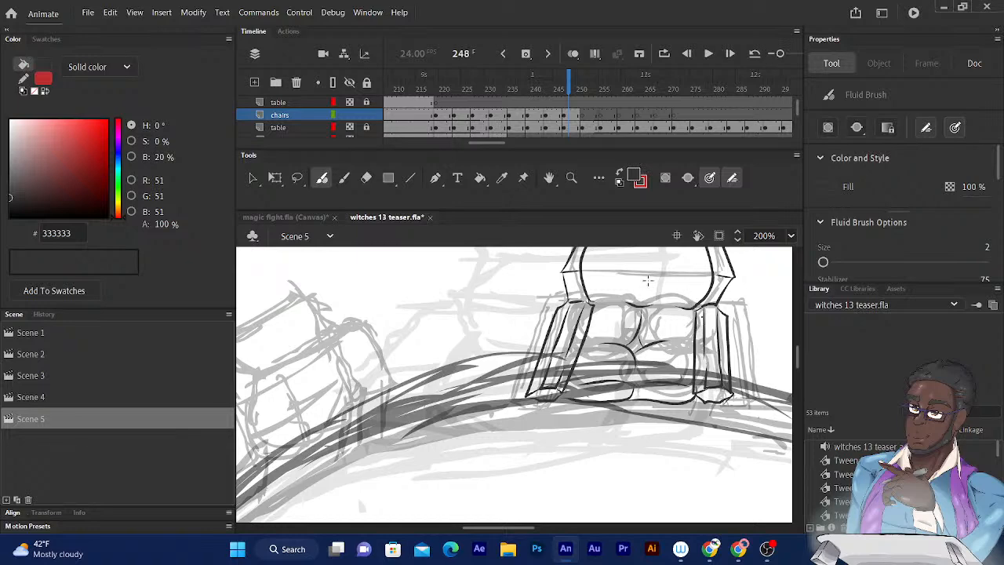
- Ink the front rail under the seat cushions and a short tapered leg below each armrest
{"action": "mouse_move", "coordinate": [638, 318]}
{"action": "left_mouse_down"}
{"action": "mouse_move", "coordinate": [659, 265]}
{"action": "mouse_move", "coordinate": [652, 294]}
{"action": "left_mouse_up"}
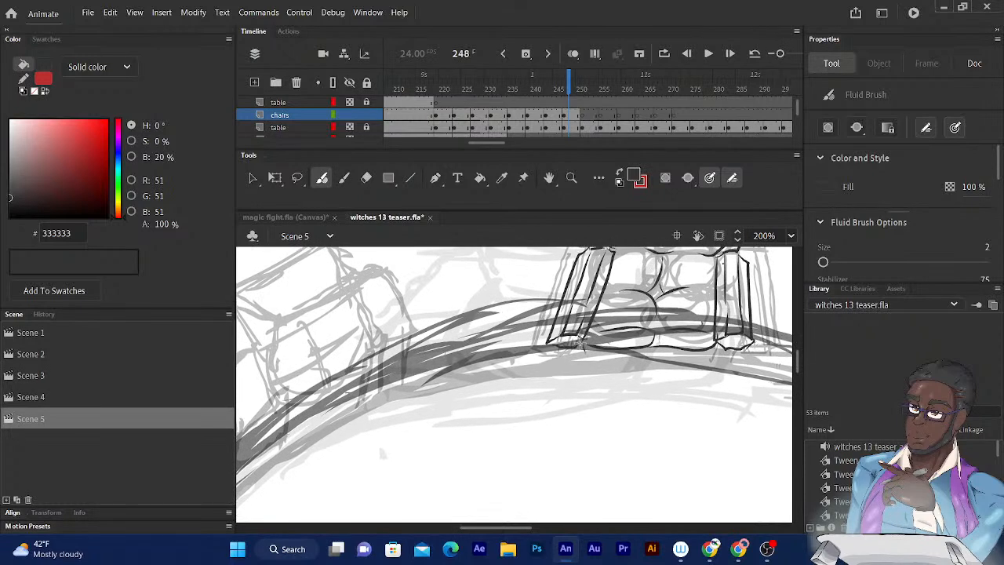
{"action": "mouse_move", "coordinate": [584, 353]}
{"action": "left_mouse_down"}
{"action": "mouse_move", "coordinate": [772, 355]}
{"action": "mouse_move", "coordinate": [719, 344]}
{"action": "left_mouse_up"}
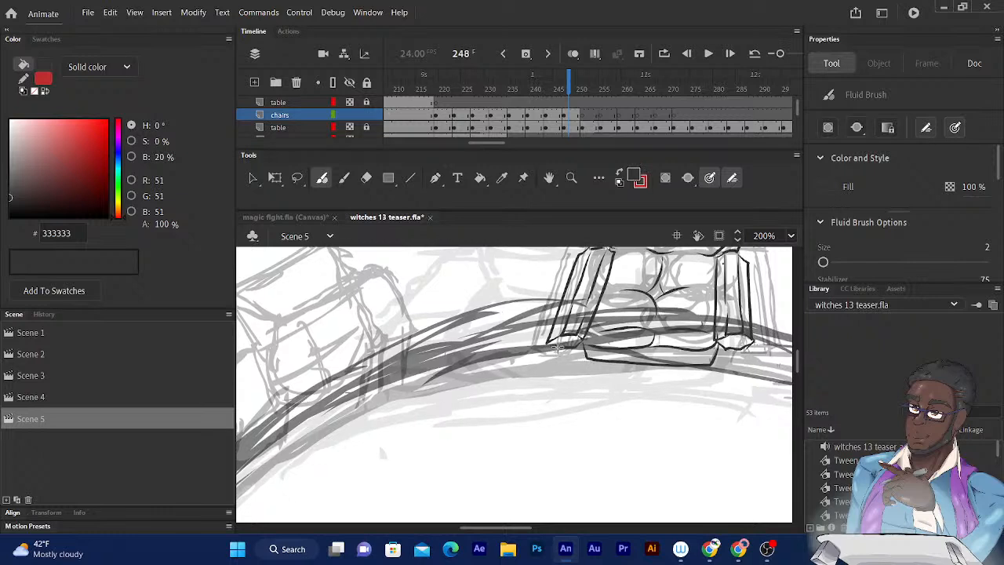
{"action": "left_click_drag", "start_coordinate": [558, 347], "coordinate": [569, 396]}
{"action": "left_click_drag", "start_coordinate": [577, 345], "coordinate": [582, 395]}
{"action": "left_click_drag", "start_coordinate": [584, 392], "coordinate": [572, 398]}
{"action": "left_click_drag", "start_coordinate": [741, 351], "coordinate": [710, 404]}
{"action": "mouse_move", "coordinate": [726, 351]}
{"action": "left_mouse_down"}
{"action": "mouse_move", "coordinate": [700, 402]}
{"action": "mouse_move", "coordinate": [711, 404]}
{"action": "left_mouse_up"}
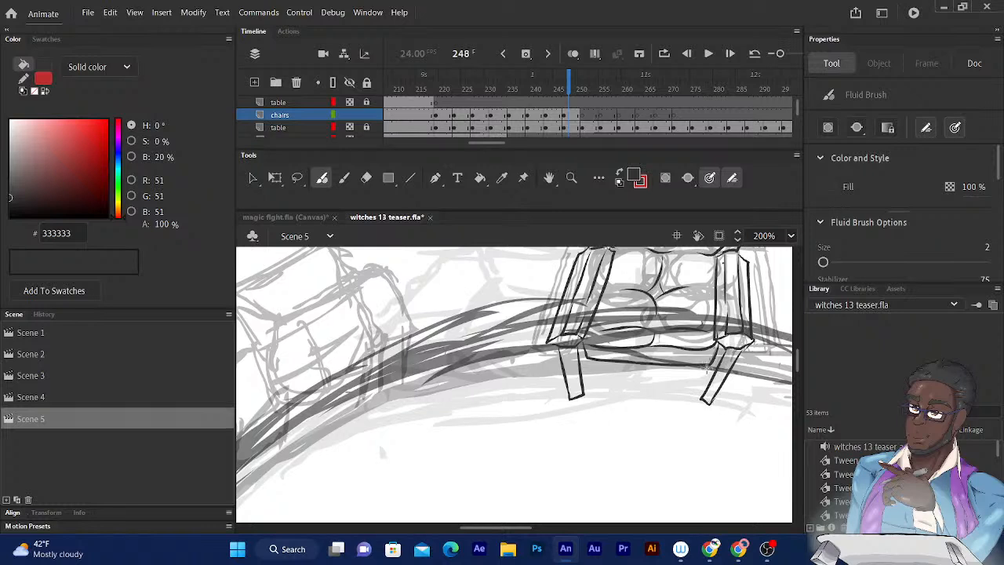
- Ink the sides and bottom edge of the base's lower front panel between the two legs
{"action": "left_click_drag", "start_coordinate": [715, 360], "coordinate": [693, 405]}
{"action": "mouse_move", "coordinate": [585, 358]}
{"action": "left_mouse_down"}
{"action": "mouse_move", "coordinate": [594, 395]}
{"action": "mouse_move", "coordinate": [695, 403]}
{"action": "left_mouse_up"}
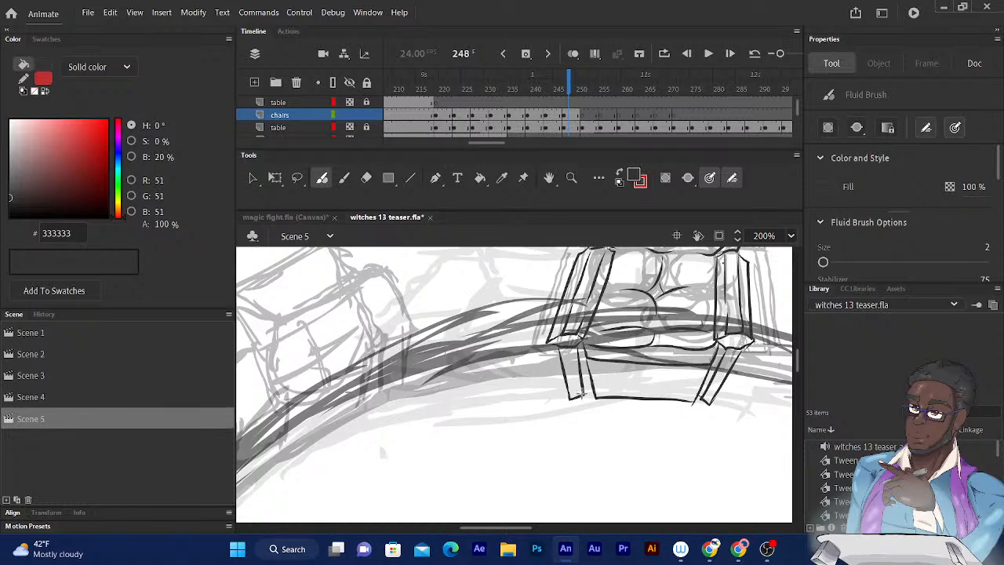
{"action": "left_click_drag", "start_coordinate": [583, 395], "coordinate": [591, 388]}
- Examine the rough sketches of the neighbouring chairs and compare the inked chair with the roughs across frames 248 to 251
{"action": "mouse_move", "coordinate": [582, 346]}
{"action": "left_mouse_down"}
{"action": "mouse_move", "coordinate": [505, 378]}
{"action": "mouse_move", "coordinate": [426, 381]}
{"action": "left_mouse_up"}
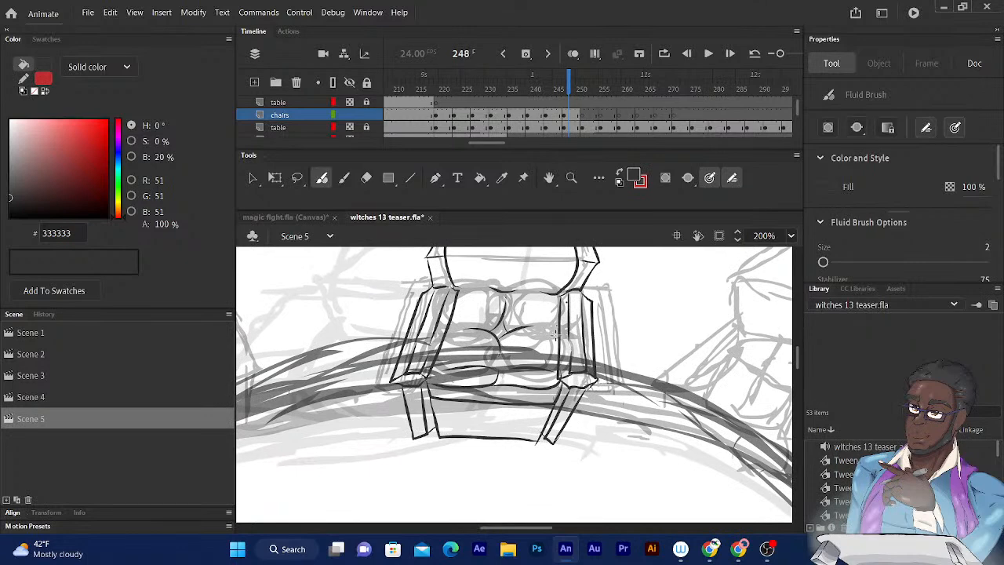
{"action": "left_click_drag", "start_coordinate": [557, 333], "coordinate": [404, 367]}
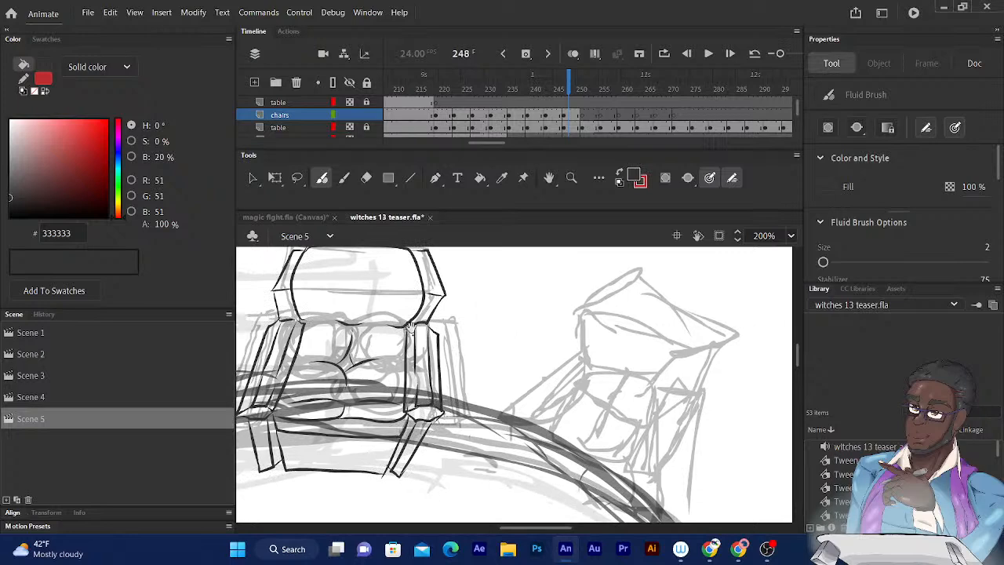
{"action": "left_click_drag", "start_coordinate": [415, 311], "coordinate": [630, 331]}
{"action": "left_click_drag", "start_coordinate": [490, 310], "coordinate": [598, 379]}
{"action": "left_click_drag", "start_coordinate": [466, 367], "coordinate": [629, 271]}
{"action": "left_click_drag", "start_coordinate": [476, 330], "coordinate": [537, 306]}
{"action": "left_click", "coordinate": [569, 84]}
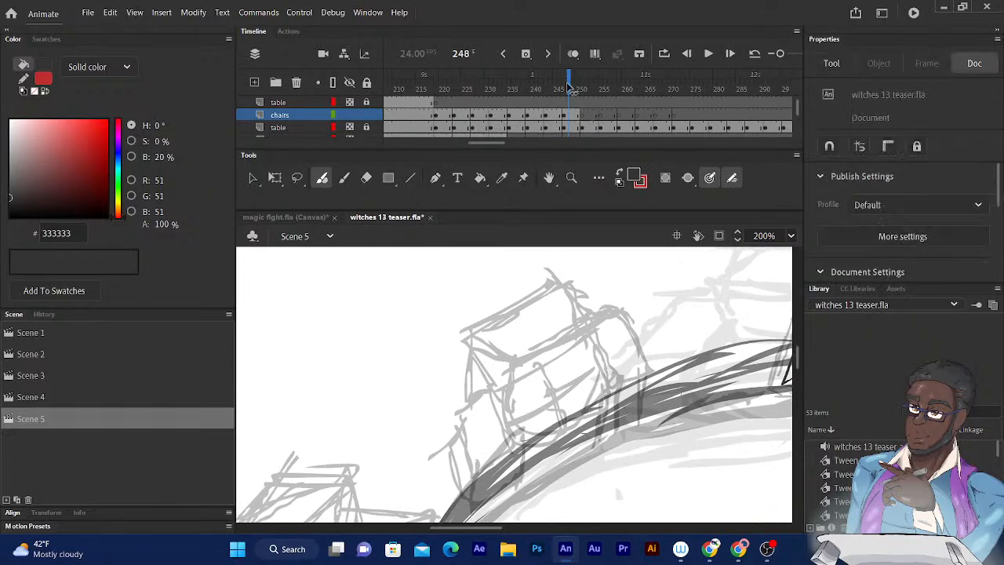
{"action": "key", "text": "period"}
{"action": "key", "text": "period"}
{"action": "key", "text": "period"}
{"action": "key", "text": "comma"}
{"action": "key", "text": "comma"}
{"action": "mouse_move", "coordinate": [646, 375]}
{"action": "left_mouse_down"}
{"action": "mouse_move", "coordinate": [418, 420]}
{"action": "mouse_move", "coordinate": [426, 442]}
{"action": "left_mouse_up"}
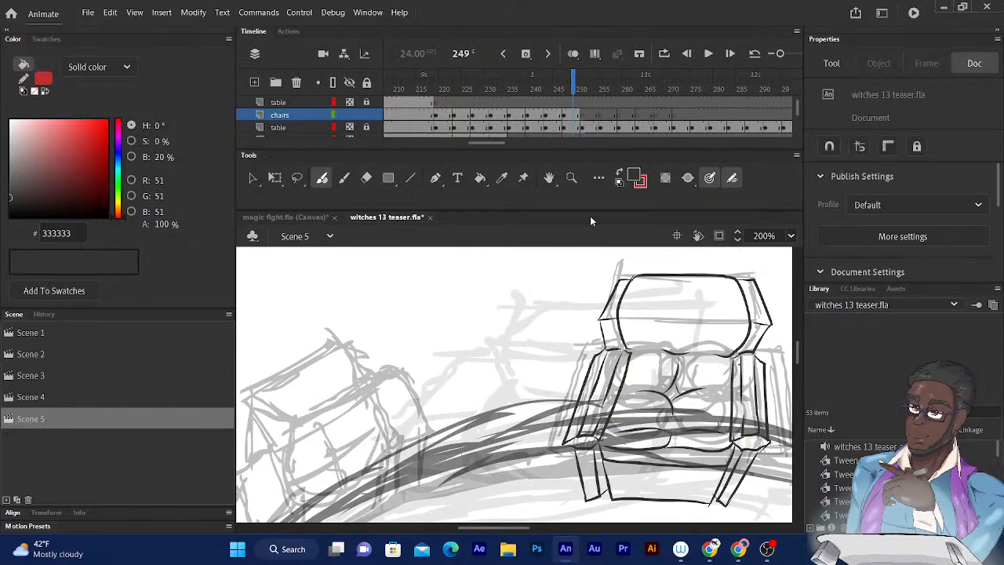
{"action": "left_click_drag", "start_coordinate": [557, 253], "coordinate": [500, 231]}
{"action": "key", "text": "period"}
{"action": "key", "text": "period"}
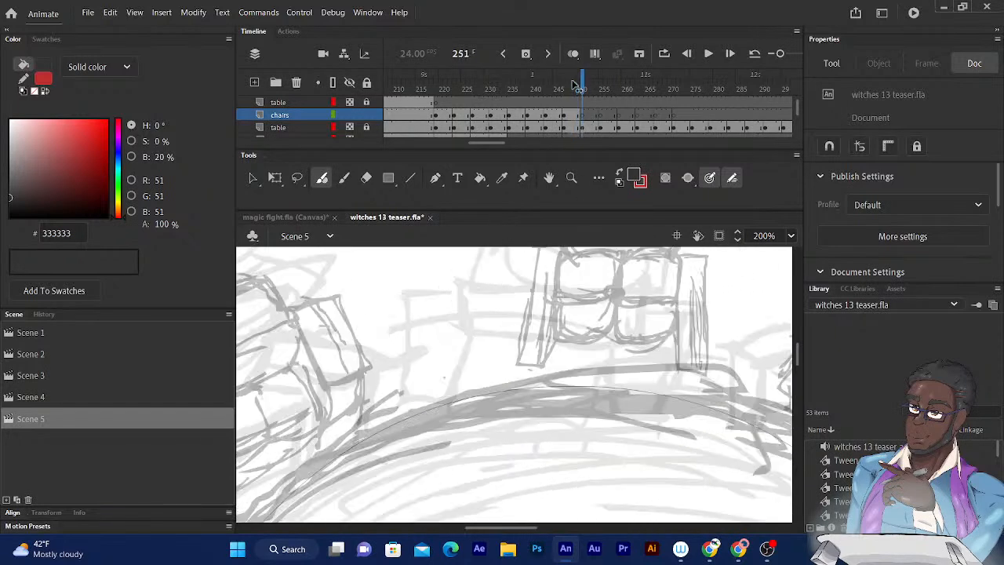
- At frame 250, ink the headrest's top edge, inner fold line, curved right end and right side wing on the tilted chair left of the inked one
{"action": "mouse_move", "coordinate": [572, 85]}
{"action": "left_mouse_down"}
{"action": "mouse_move", "coordinate": [518, 85]}
{"action": "mouse_move", "coordinate": [577, 84]}
{"action": "left_mouse_up"}
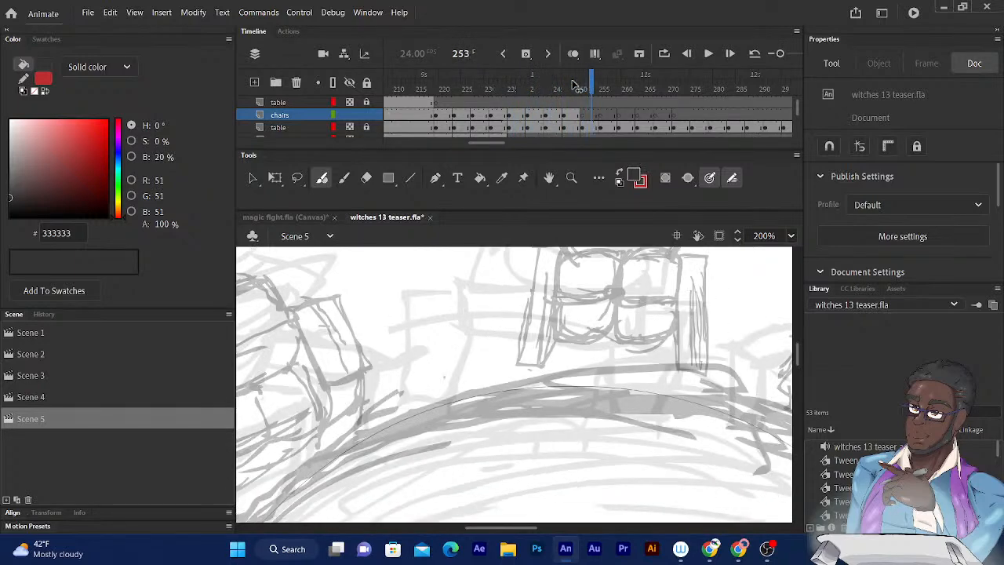
{"action": "left_click", "coordinate": [576, 85]}
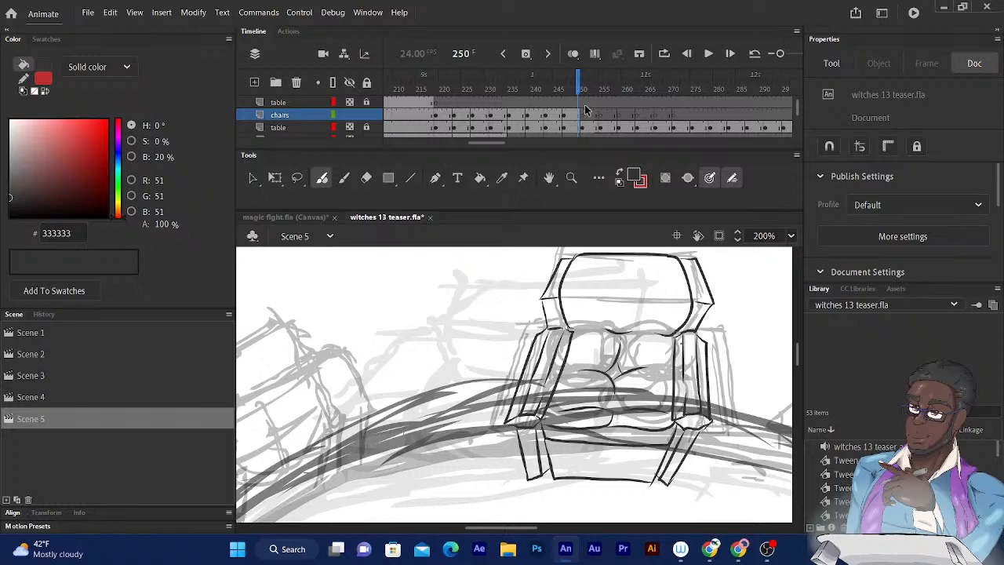
{"action": "mouse_move", "coordinate": [528, 338]}
{"action": "left_mouse_down"}
{"action": "mouse_move", "coordinate": [538, 346]}
{"action": "mouse_move", "coordinate": [663, 320]}
{"action": "left_mouse_up"}
{"action": "left_click_drag", "start_coordinate": [571, 343], "coordinate": [673, 325]}
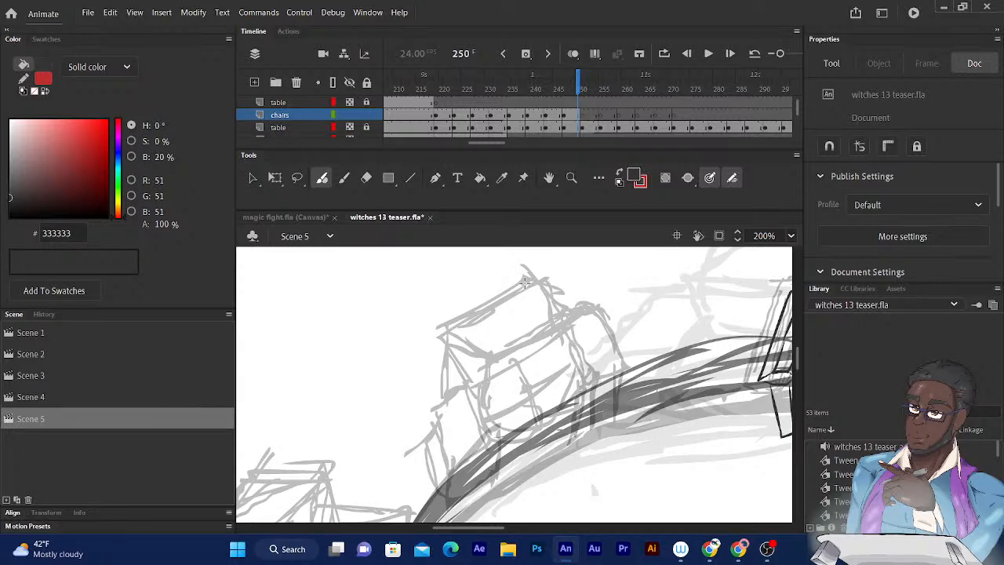
{"action": "mouse_move", "coordinate": [524, 271]}
{"action": "left_mouse_down"}
{"action": "mouse_move", "coordinate": [523, 281]}
{"action": "mouse_move", "coordinate": [554, 272]}
{"action": "left_mouse_up"}
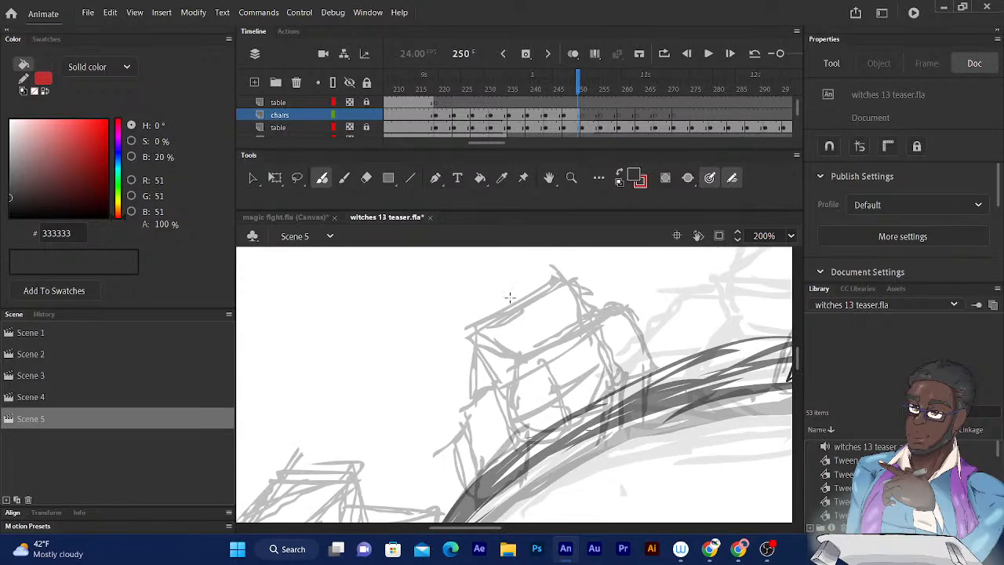
{"action": "left_click_drag", "start_coordinate": [688, 287], "coordinate": [540, 331]}
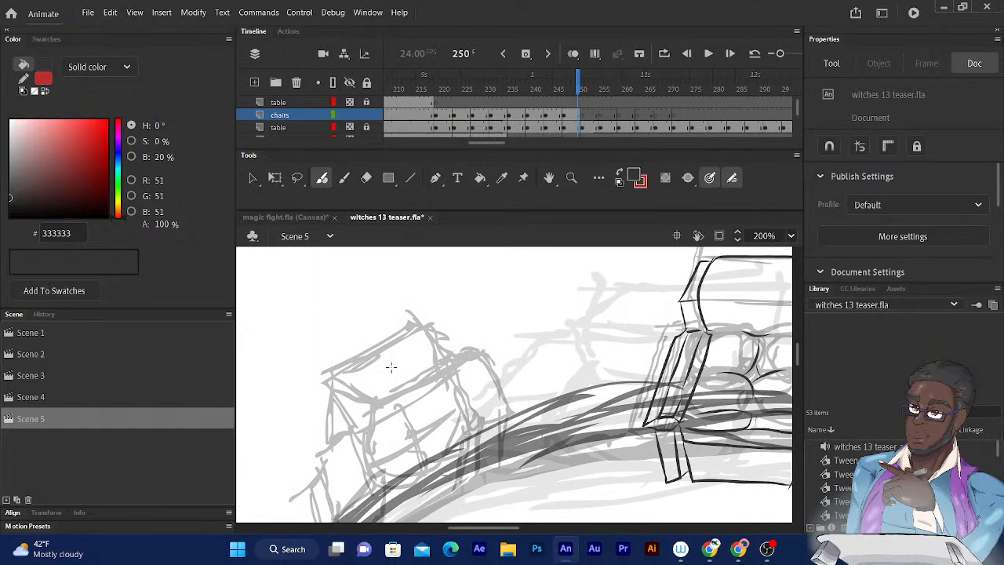
{"action": "mouse_move", "coordinate": [526, 433]}
{"action": "left_mouse_down"}
{"action": "mouse_move", "coordinate": [425, 474]}
{"action": "mouse_move", "coordinate": [469, 492]}
{"action": "mouse_move", "coordinate": [565, 455]}
{"action": "left_mouse_up"}
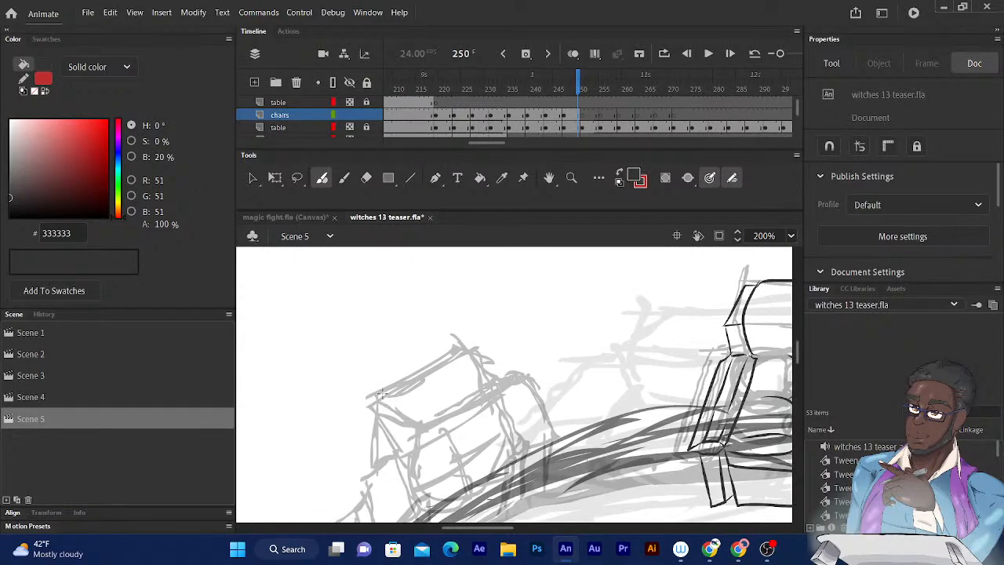
{"action": "mouse_move", "coordinate": [383, 393]}
{"action": "left_mouse_down"}
{"action": "mouse_move", "coordinate": [463, 348]}
{"action": "mouse_move", "coordinate": [490, 384]}
{"action": "mouse_move", "coordinate": [494, 403]}
{"action": "mouse_move", "coordinate": [407, 407]}
{"action": "left_mouse_up"}
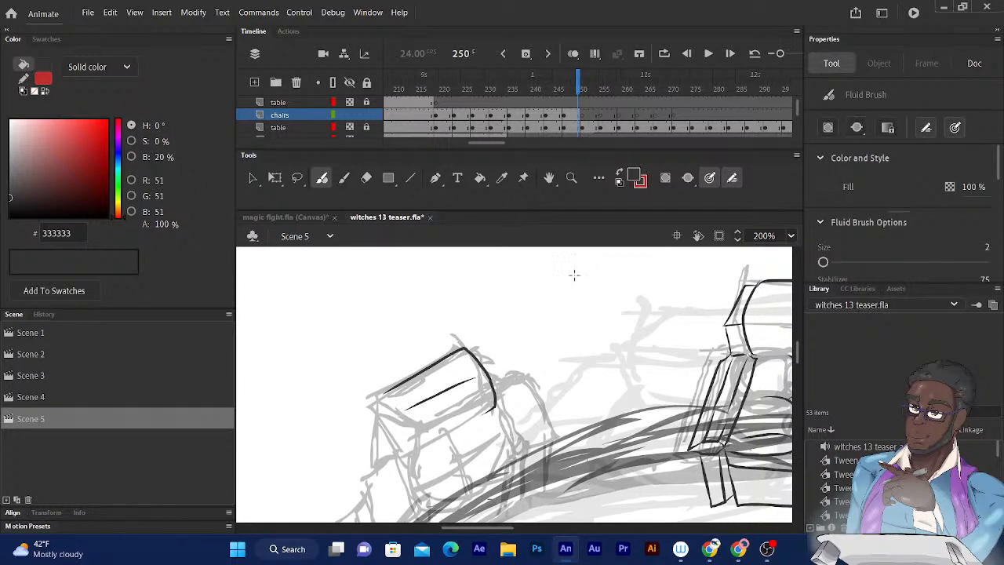
{"action": "scroll", "coordinate": [462, 340], "scroll_direction": "down", "scroll_amount": 1}
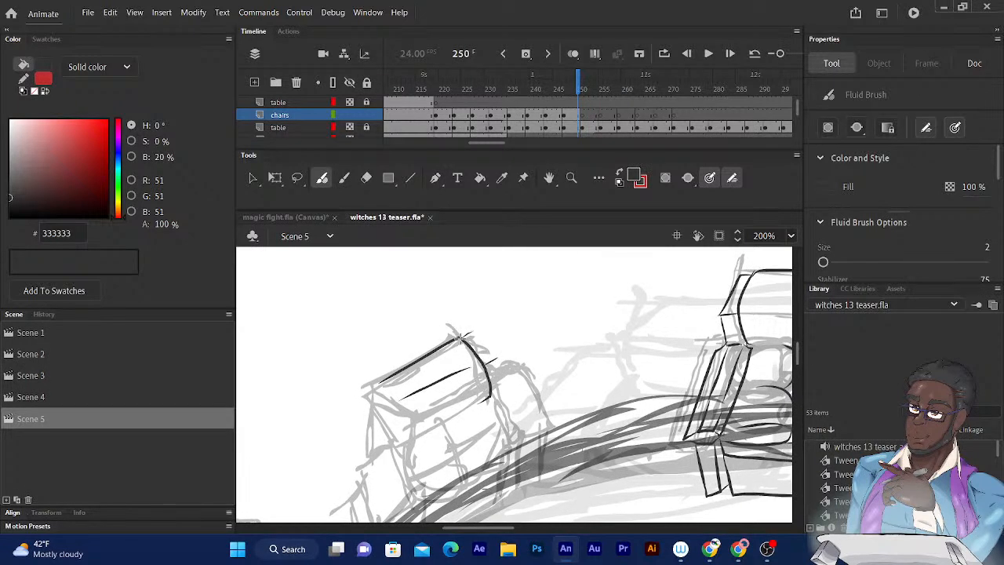
{"action": "mouse_move", "coordinate": [463, 336]}
{"action": "left_mouse_down"}
{"action": "mouse_move", "coordinate": [479, 330]}
{"action": "mouse_move", "coordinate": [504, 385]}
{"action": "left_mouse_up"}
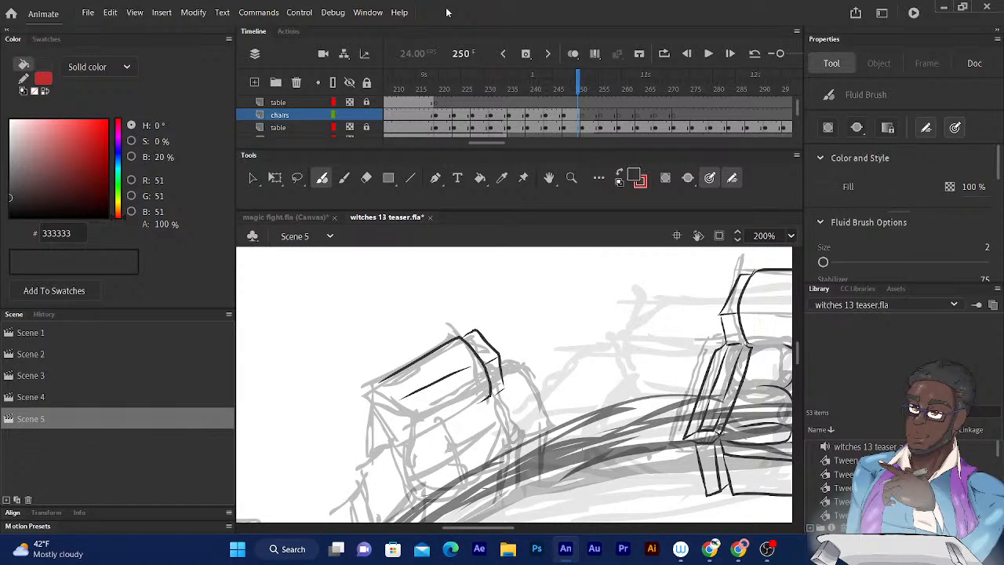
- Save the document and clear its recorded action history
{"action": "key", "text": "ctrl+s"}
{"action": "left_click", "coordinate": [44, 315]}
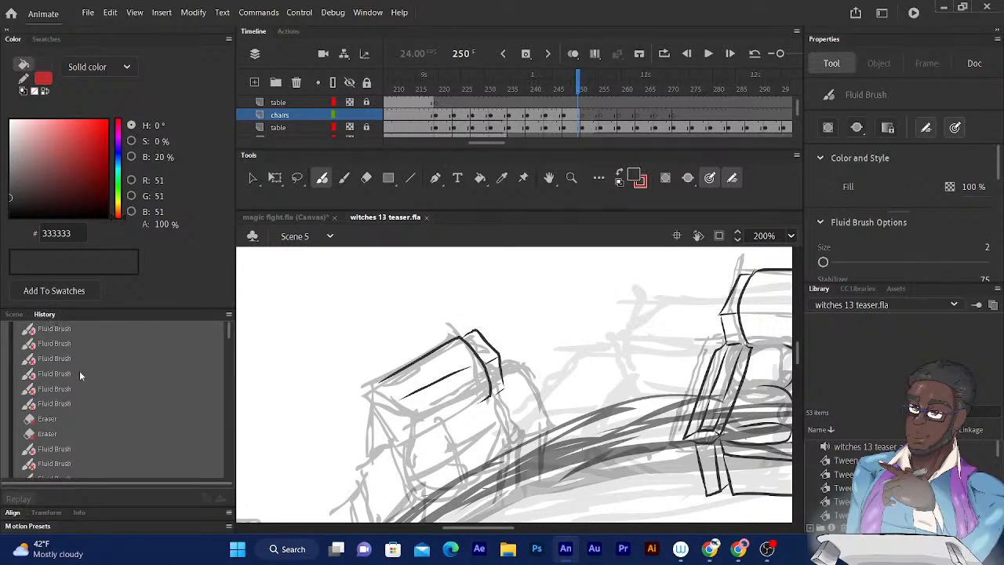
{"action": "left_click", "coordinate": [229, 315]}
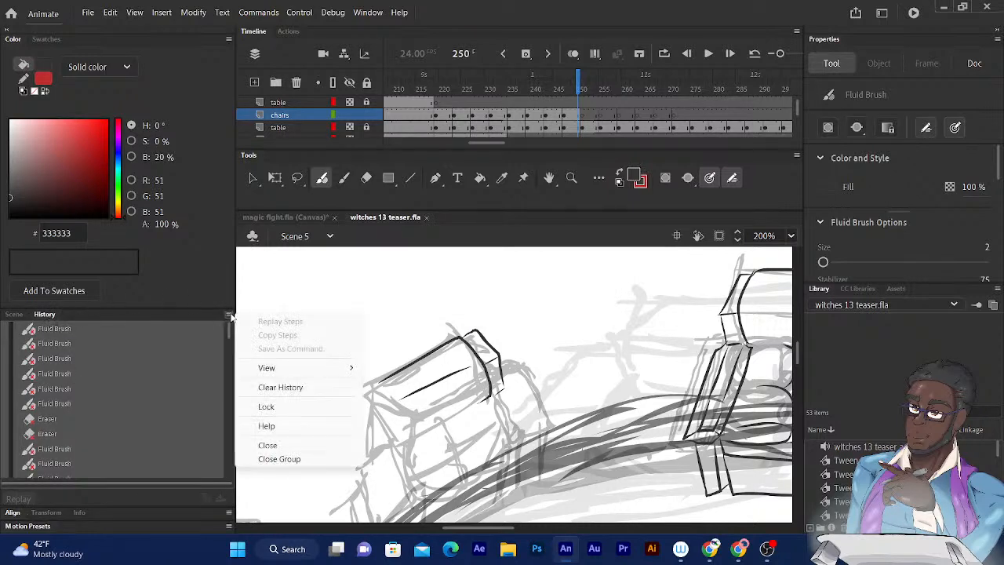
{"action": "left_click", "coordinate": [275, 387]}
{"action": "left_click", "coordinate": [562, 299]}
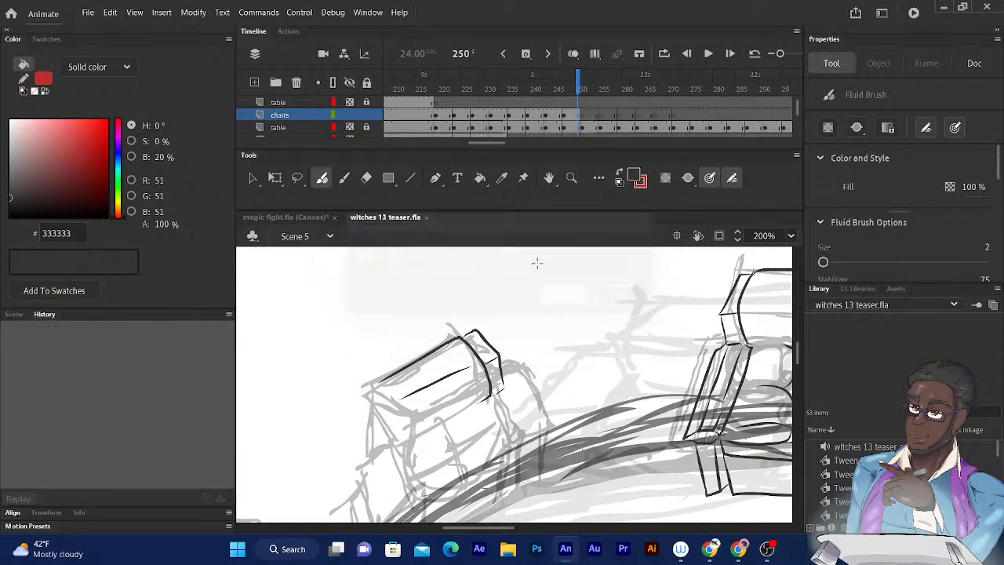
- Ink the slanted right armrest of the tilted chair, running from the headrest wing down to the table edge
{"action": "left_click_drag", "start_coordinate": [423, 294], "coordinate": [341, 205]}
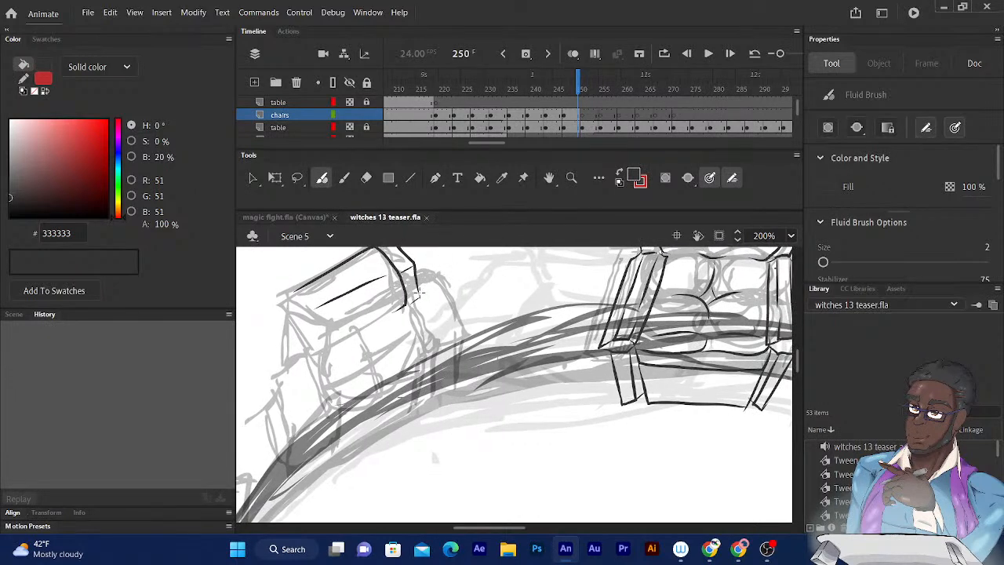
{"action": "mouse_move", "coordinate": [420, 295]}
{"action": "left_mouse_down"}
{"action": "mouse_move", "coordinate": [458, 349]}
{"action": "mouse_move", "coordinate": [434, 357]}
{"action": "mouse_move", "coordinate": [406, 309]}
{"action": "left_mouse_up"}
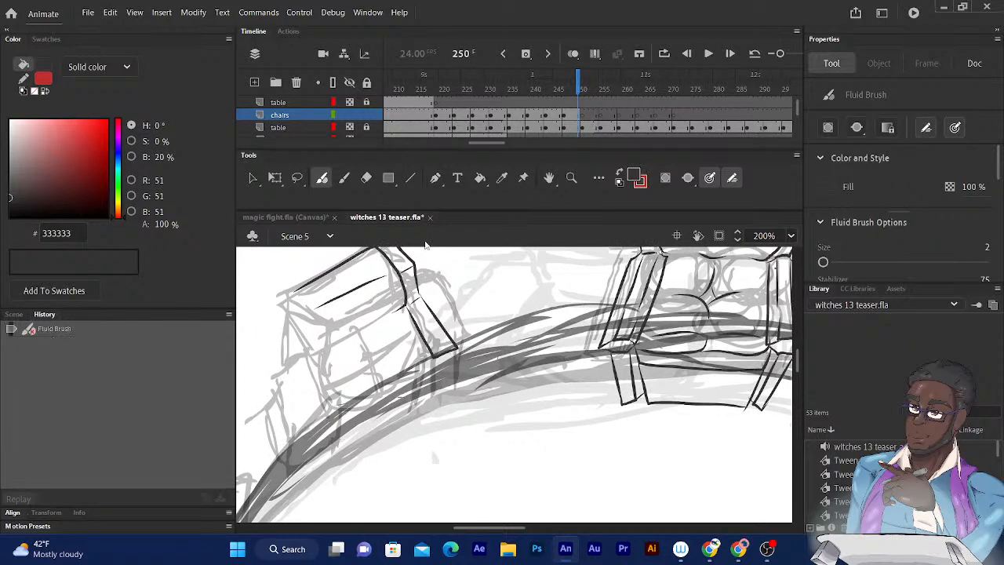
{"action": "left_click_drag", "start_coordinate": [405, 268], "coordinate": [438, 249]}
{"action": "left_click_drag", "start_coordinate": [399, 283], "coordinate": [458, 333]}
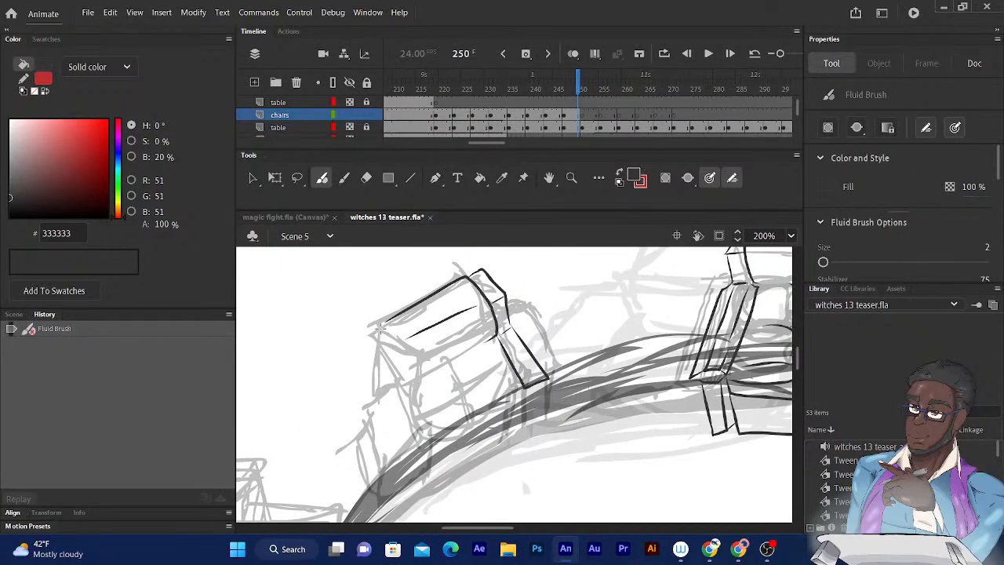
- Ink the left end of the tilted chair's headrest, with its side wing and the short supporting lines below it
{"action": "mouse_move", "coordinate": [379, 331]}
{"action": "left_mouse_down"}
{"action": "mouse_move", "coordinate": [364, 339]}
{"action": "mouse_move", "coordinate": [371, 359]}
{"action": "mouse_move", "coordinate": [390, 350]}
{"action": "left_mouse_up"}
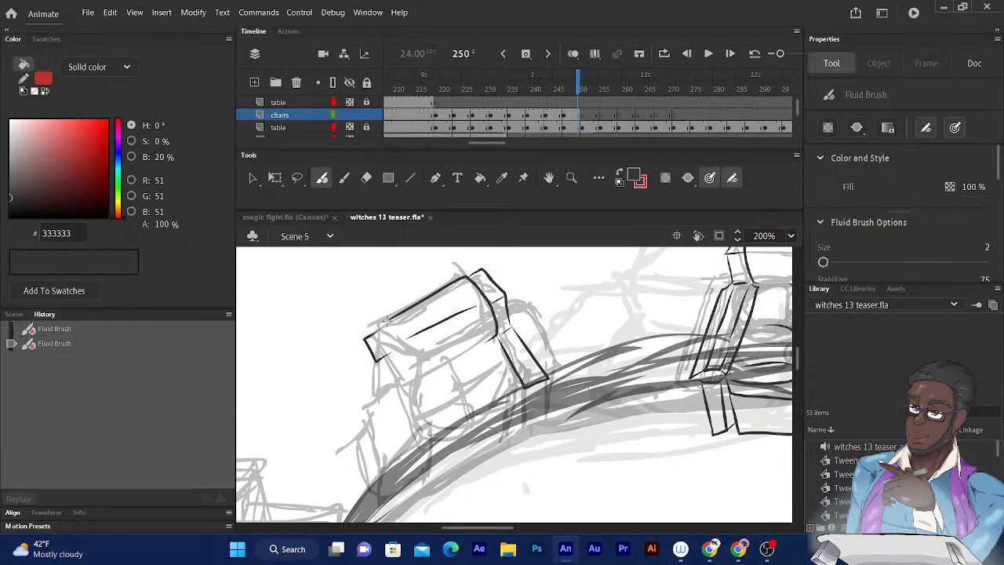
{"action": "left_click_drag", "start_coordinate": [381, 324], "coordinate": [401, 381]}
{"action": "left_click_drag", "start_coordinate": [386, 318], "coordinate": [379, 384]}
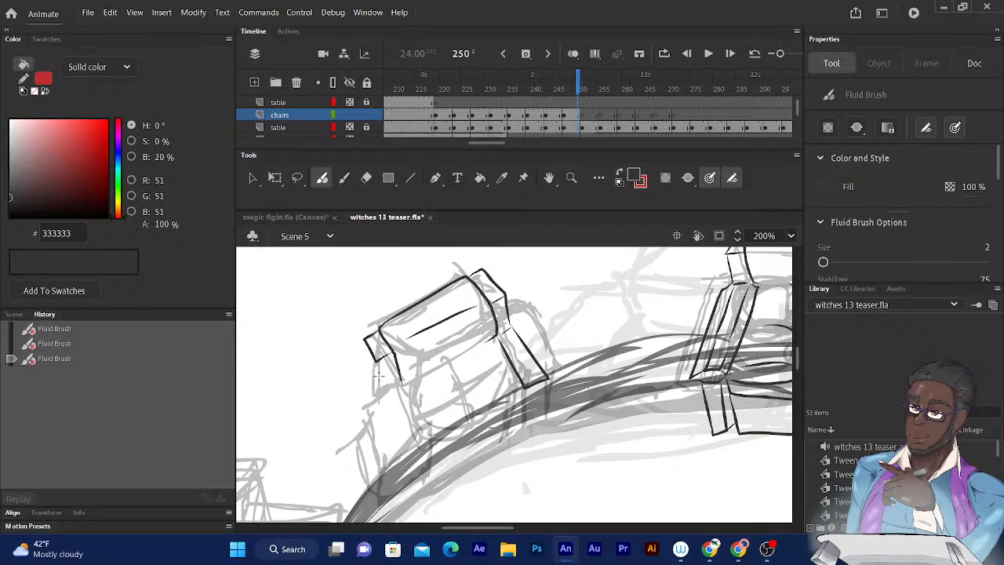
{"action": "mouse_move", "coordinate": [380, 384]}
{"action": "left_mouse_down"}
{"action": "mouse_move", "coordinate": [391, 384]}
{"action": "mouse_move", "coordinate": [378, 367]}
{"action": "mouse_move", "coordinate": [388, 386]}
{"action": "left_mouse_up"}
- Ink the tilted chair's left armrest, its long outer side edge and the tapered leg below it
{"action": "left_click_drag", "start_coordinate": [416, 286], "coordinate": [398, 251]}
{"action": "mouse_move", "coordinate": [401, 377]}
{"action": "left_mouse_down"}
{"action": "mouse_move", "coordinate": [383, 351]}
{"action": "mouse_move", "coordinate": [413, 402]}
{"action": "mouse_move", "coordinate": [400, 417]}
{"action": "left_mouse_up"}
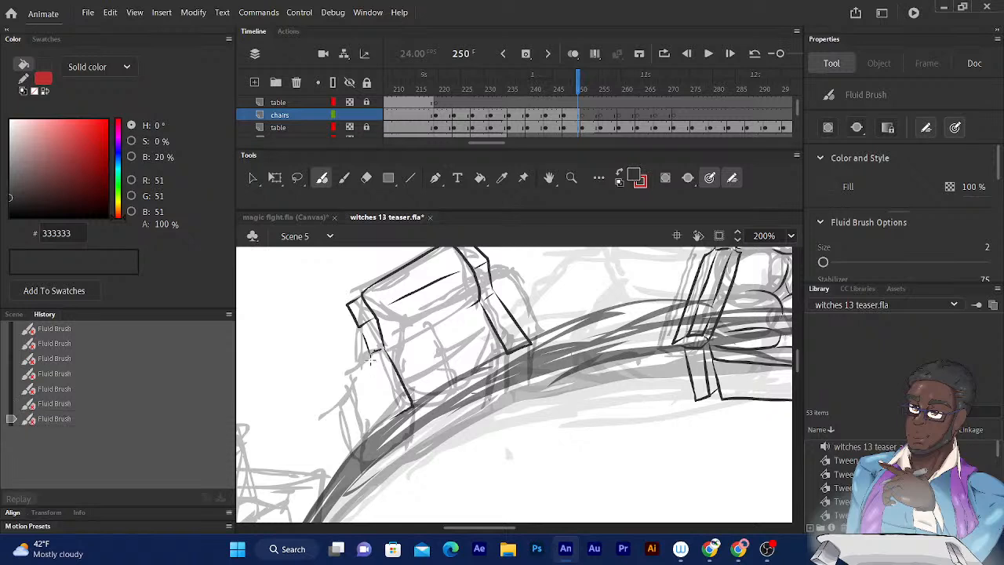
{"action": "left_click_drag", "start_coordinate": [371, 355], "coordinate": [397, 417]}
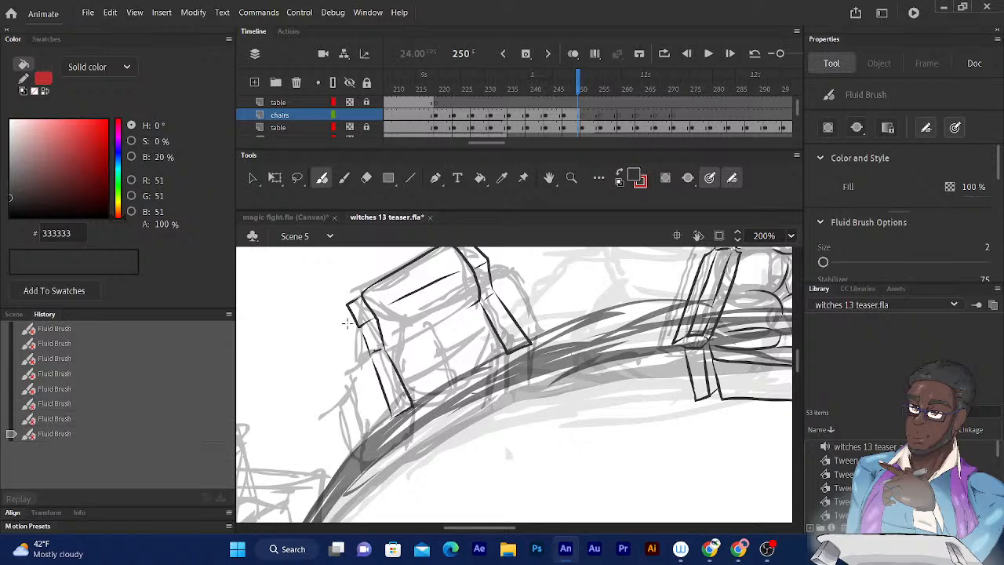
{"action": "left_click_drag", "start_coordinate": [345, 304], "coordinate": [357, 330]}
{"action": "mouse_move", "coordinate": [346, 306]}
{"action": "left_mouse_down"}
{"action": "mouse_move", "coordinate": [372, 419]}
{"action": "mouse_move", "coordinate": [415, 437]}
{"action": "mouse_move", "coordinate": [414, 461]}
{"action": "left_mouse_up"}
{"action": "left_click_drag", "start_coordinate": [393, 419], "coordinate": [396, 470]}
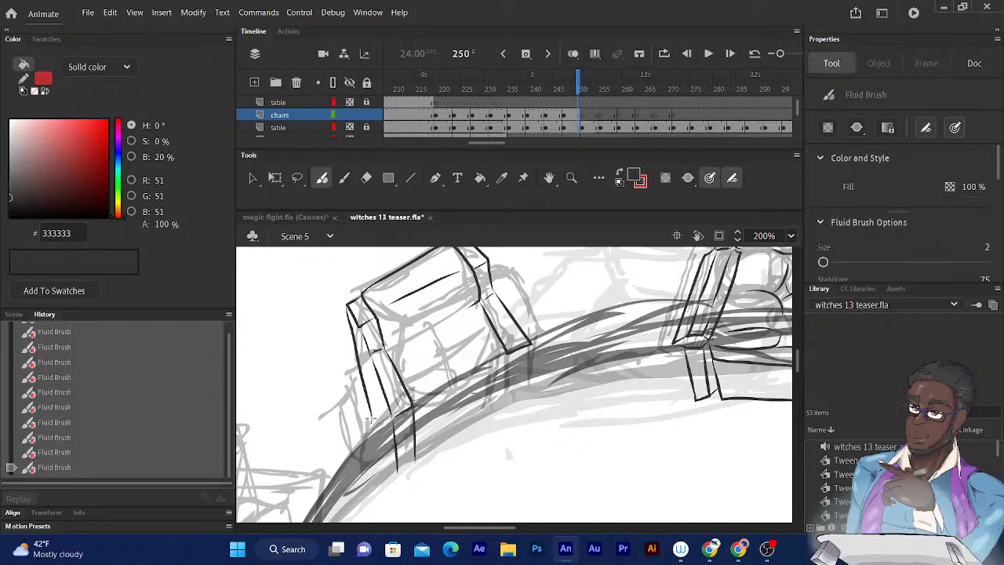
{"action": "mouse_move", "coordinate": [372, 419]}
{"action": "left_mouse_down"}
{"action": "mouse_move", "coordinate": [394, 467]}
{"action": "mouse_move", "coordinate": [413, 466]}
{"action": "left_mouse_up"}
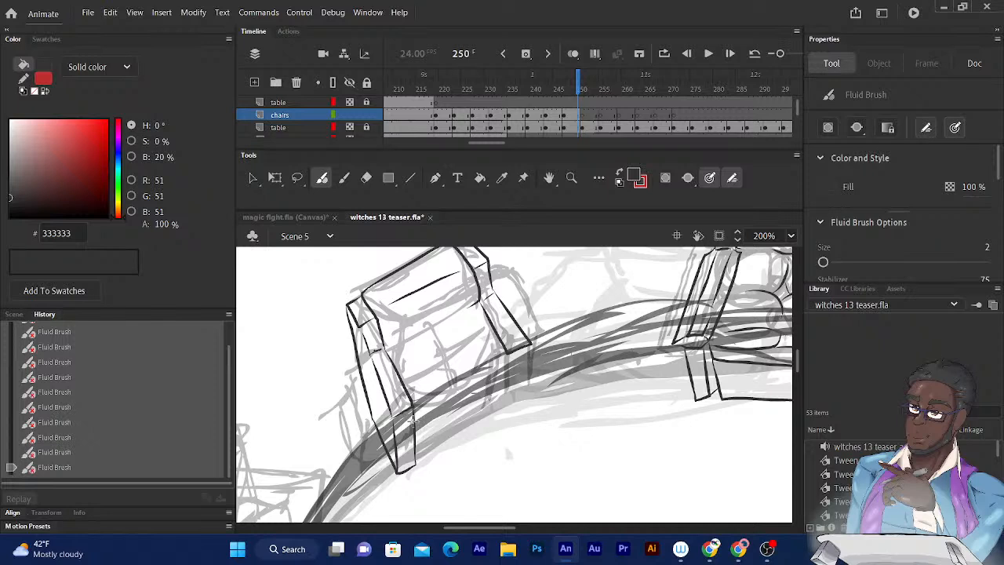
- Ink the tilted chair's seat cushions with their rounded front edges and the dividing curves between the seat and back cushions
{"action": "left_click_drag", "start_coordinate": [414, 422], "coordinate": [456, 387]}
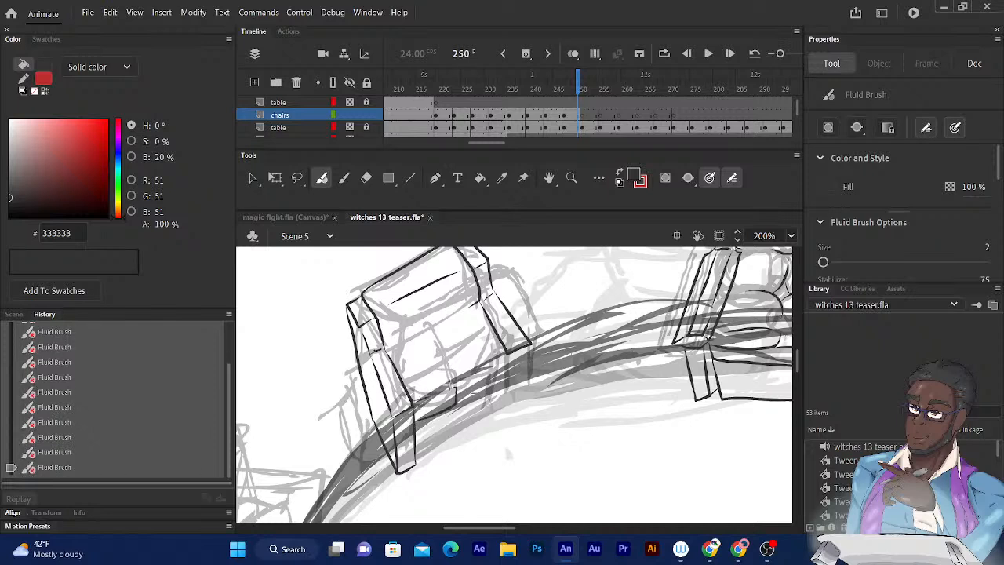
{"action": "mouse_move", "coordinate": [456, 384]}
{"action": "left_mouse_down"}
{"action": "mouse_move", "coordinate": [442, 361]}
{"action": "mouse_move", "coordinate": [455, 401]}
{"action": "left_mouse_up"}
{"action": "mouse_move", "coordinate": [456, 403]}
{"action": "left_mouse_down"}
{"action": "mouse_move", "coordinate": [497, 379]}
{"action": "mouse_move", "coordinate": [502, 346]}
{"action": "mouse_move", "coordinate": [473, 344]}
{"action": "mouse_move", "coordinate": [445, 358]}
{"action": "mouse_move", "coordinate": [444, 321]}
{"action": "mouse_move", "coordinate": [422, 325]}
{"action": "mouse_move", "coordinate": [447, 353]}
{"action": "left_mouse_up"}
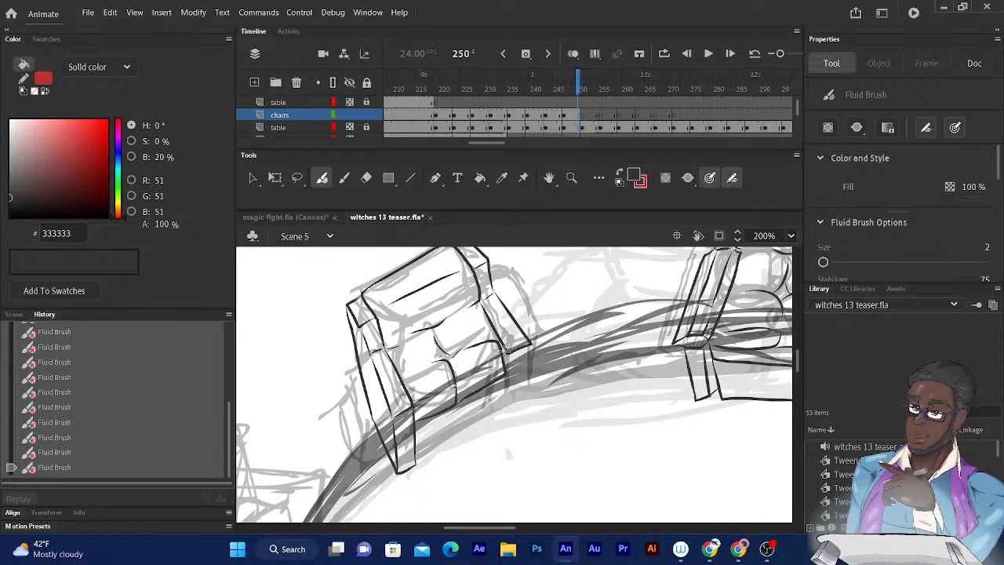
- Ink the front rail under the tilted chair's cushions, the leg below its right armrest and the bottom edge of the base
{"action": "left_click_drag", "start_coordinate": [557, 261], "coordinate": [554, 230]}
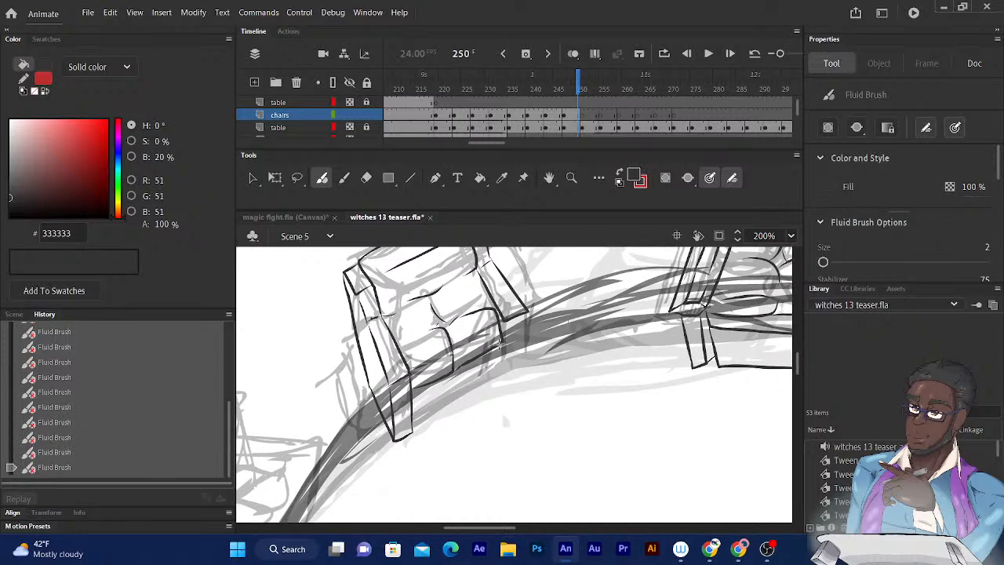
{"action": "left_click_drag", "start_coordinate": [500, 342], "coordinate": [415, 404]}
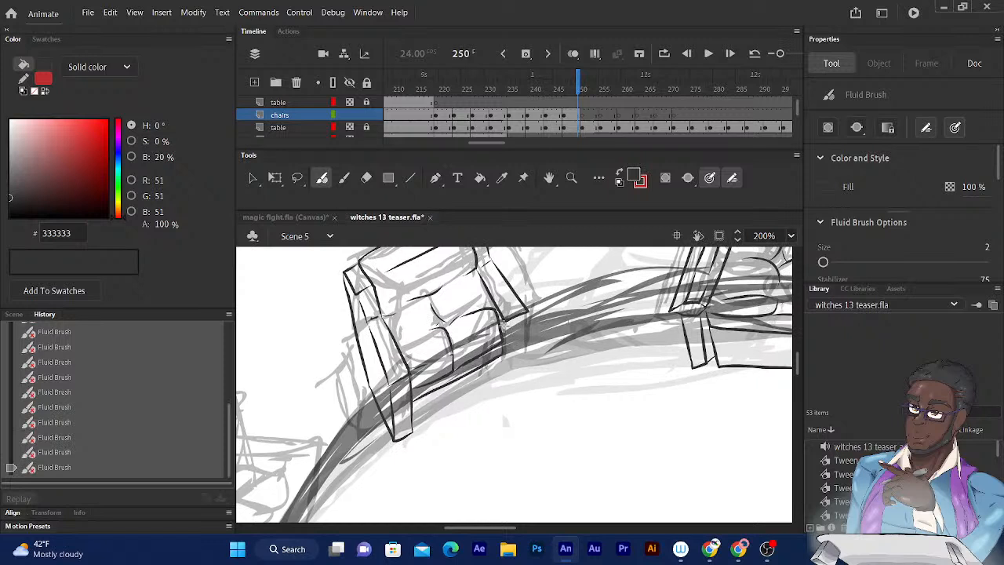
{"action": "left_click_drag", "start_coordinate": [504, 323], "coordinate": [509, 386]}
{"action": "mouse_move", "coordinate": [529, 311]}
{"action": "left_mouse_down"}
{"action": "mouse_move", "coordinate": [529, 381]}
{"action": "mouse_move", "coordinate": [412, 431]}
{"action": "left_mouse_up"}
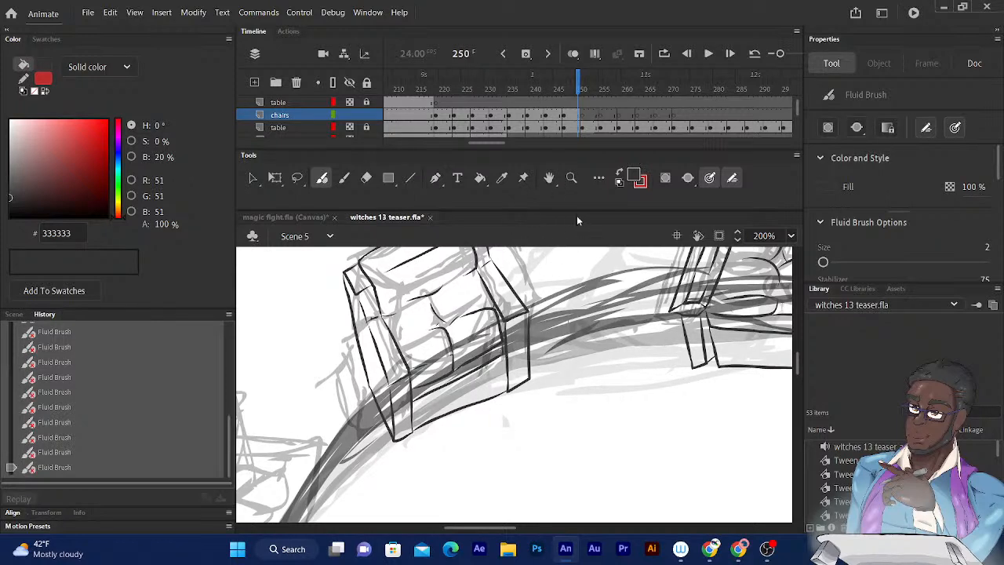
- Examine the rough sketches of the remaining chairs on both sides of the two inked chairs
{"action": "left_click_drag", "start_coordinate": [637, 448], "coordinate": [564, 493]}
{"action": "left_click_drag", "start_coordinate": [650, 426], "coordinate": [531, 432]}
{"action": "left_click_drag", "start_coordinate": [652, 352], "coordinate": [507, 404]}
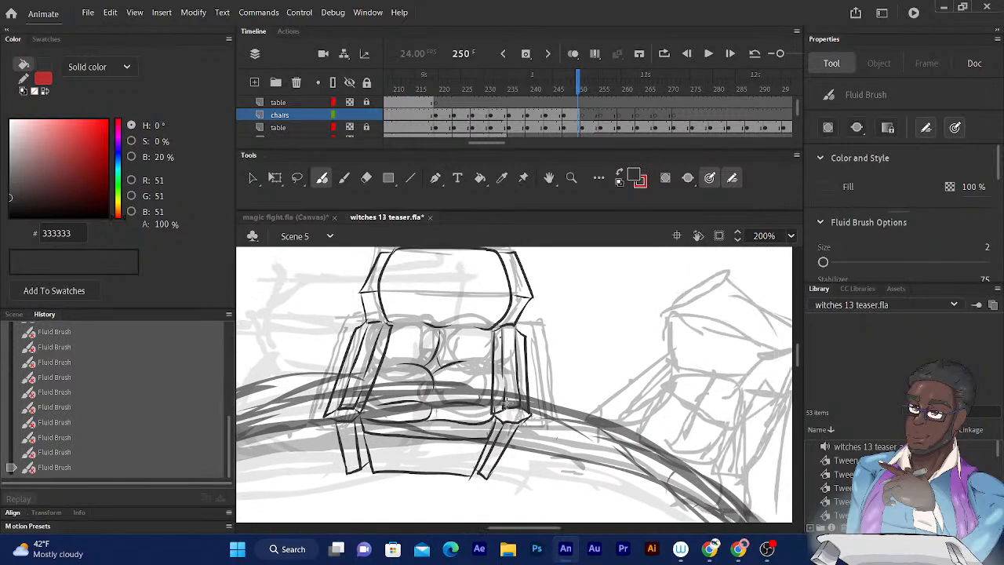
{"action": "mouse_move", "coordinate": [598, 374]}
{"action": "left_mouse_down"}
{"action": "mouse_move", "coordinate": [549, 374]}
{"action": "mouse_move", "coordinate": [505, 408]}
{"action": "mouse_move", "coordinate": [665, 319]}
{"action": "left_mouse_up"}
{"action": "mouse_move", "coordinate": [477, 337]}
{"action": "left_mouse_down"}
{"action": "mouse_move", "coordinate": [623, 281]}
{"action": "mouse_move", "coordinate": [623, 290]}
{"action": "left_mouse_up"}
{"action": "left_click_drag", "start_coordinate": [460, 328], "coordinate": [617, 297]}
{"action": "left_click_drag", "start_coordinate": [479, 349], "coordinate": [596, 237]}
{"action": "left_click_drag", "start_coordinate": [499, 330], "coordinate": [539, 332]}
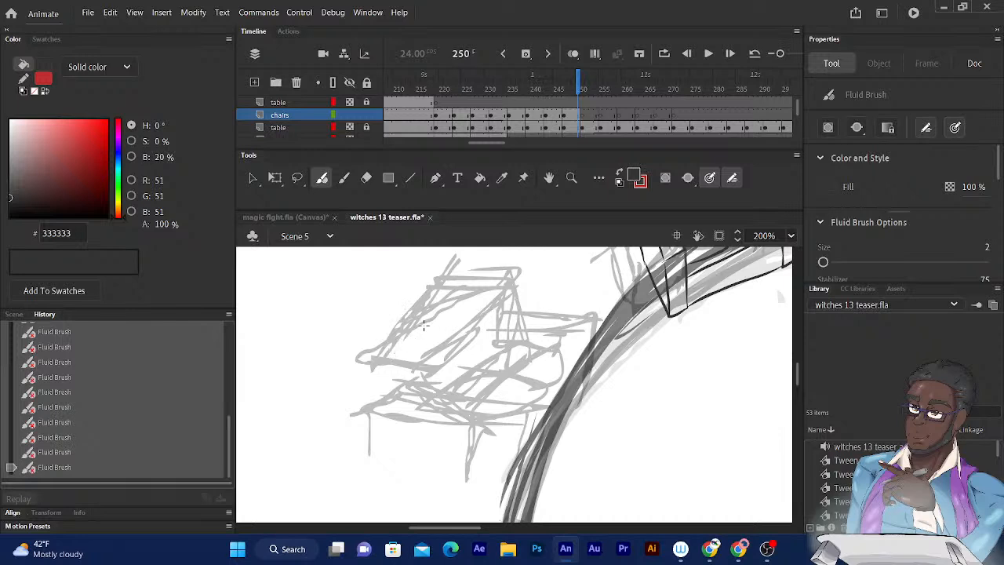
{"action": "mouse_move", "coordinate": [388, 342]}
{"action": "left_mouse_down"}
{"action": "mouse_move", "coordinate": [462, 291]}
{"action": "mouse_move", "coordinate": [501, 292]}
{"action": "mouse_move", "coordinate": [477, 322]}
{"action": "left_mouse_up"}
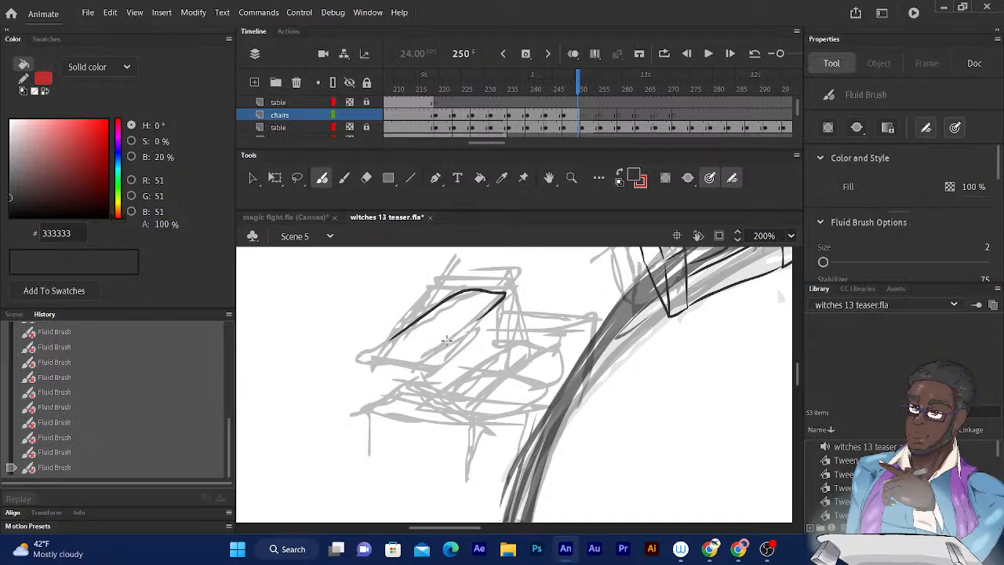
{"action": "left_click_drag", "start_coordinate": [445, 343], "coordinate": [411, 353]}
{"action": "mouse_move", "coordinate": [502, 295]}
{"action": "left_mouse_down"}
{"action": "mouse_move", "coordinate": [499, 351]}
{"action": "mouse_move", "coordinate": [485, 363]}
{"action": "left_mouse_up"}
{"action": "left_click", "coordinate": [366, 178]}
{"action": "mouse_move", "coordinate": [392, 334]}
{"action": "left_mouse_down"}
{"action": "mouse_move", "coordinate": [502, 292]}
{"action": "mouse_move", "coordinate": [396, 325]}
{"action": "mouse_move", "coordinate": [439, 345]}
{"action": "mouse_move", "coordinate": [397, 325]}
{"action": "mouse_move", "coordinate": [406, 365]}
{"action": "left_mouse_up"}
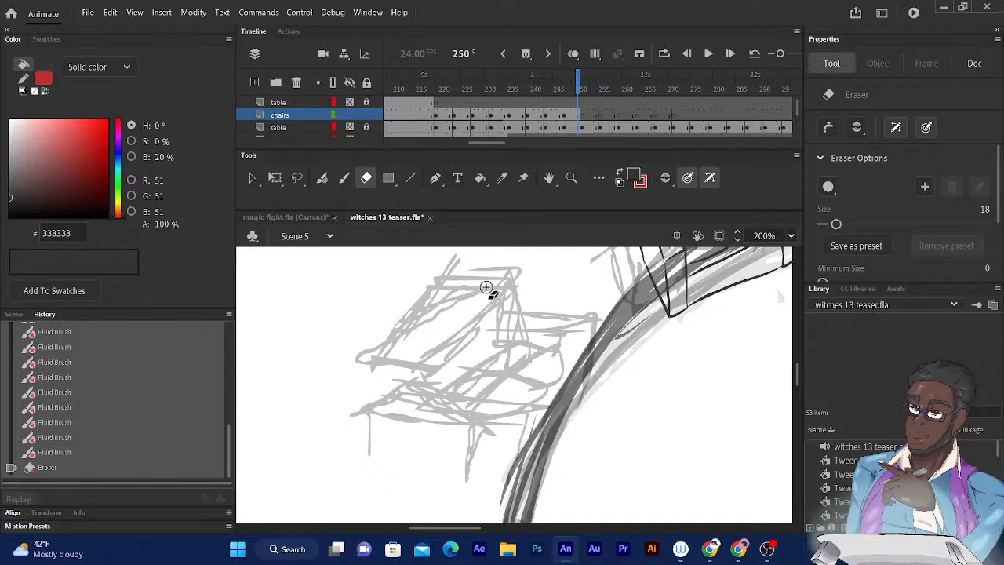
- Ink the front face of the next chair's backrest left of the table with the Fluid Brush: its top edge and both slanted sides
{"action": "mouse_move", "coordinate": [576, 317]}
{"action": "left_mouse_down"}
{"action": "mouse_move", "coordinate": [637, 356]}
{"action": "mouse_move", "coordinate": [564, 428]}
{"action": "mouse_move", "coordinate": [657, 340]}
{"action": "left_mouse_up"}
{"action": "mouse_move", "coordinate": [567, 467]}
{"action": "left_mouse_down"}
{"action": "mouse_move", "coordinate": [664, 274]}
{"action": "mouse_move", "coordinate": [690, 313]}
{"action": "mouse_move", "coordinate": [725, 516]}
{"action": "left_mouse_up"}
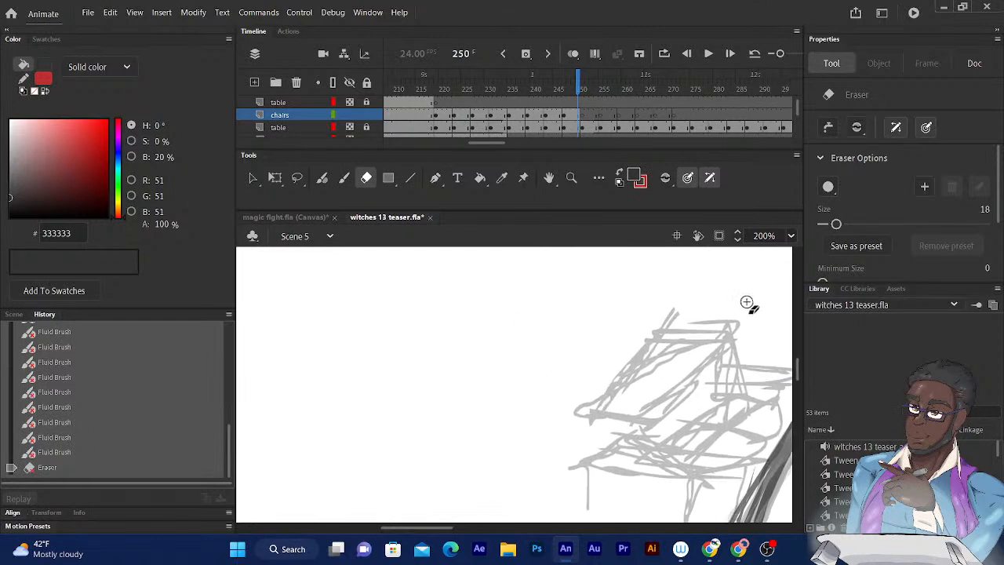
{"action": "left_click", "coordinate": [322, 177]}
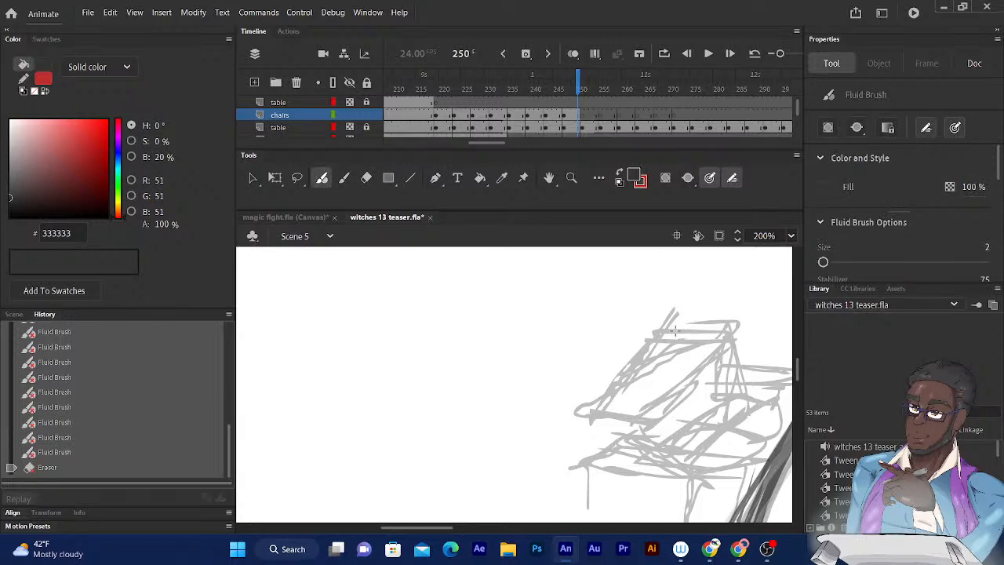
{"action": "left_click_drag", "start_coordinate": [656, 329], "coordinate": [730, 339]}
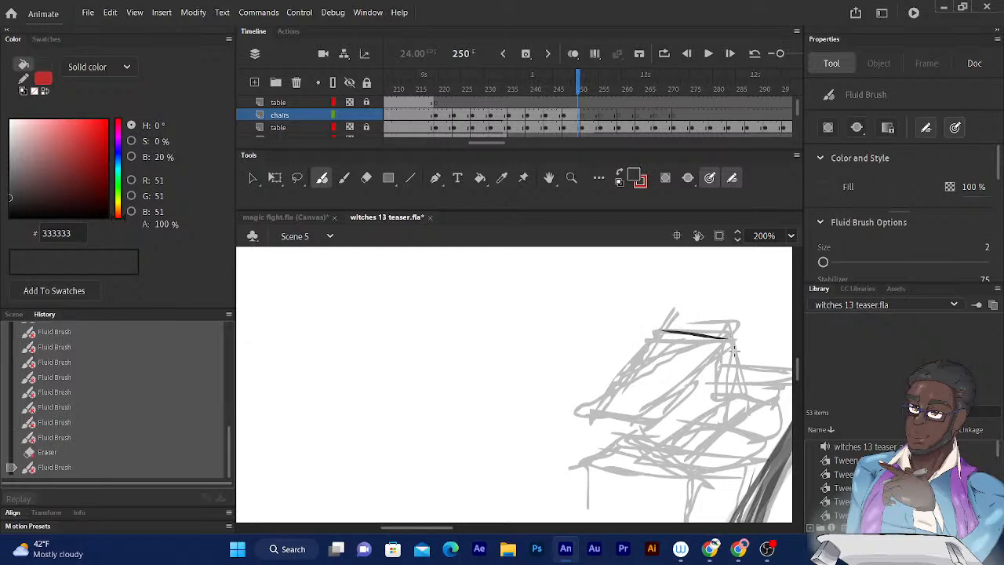
{"action": "mouse_move", "coordinate": [760, 333]}
{"action": "left_mouse_down"}
{"action": "mouse_move", "coordinate": [666, 348]}
{"action": "mouse_move", "coordinate": [625, 328]}
{"action": "left_mouse_up"}
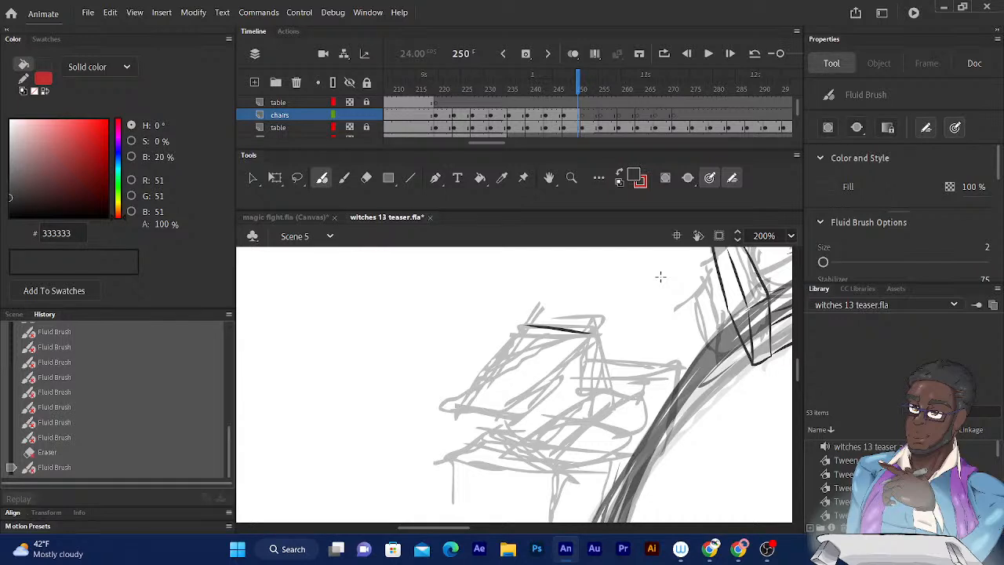
{"action": "left_click_drag", "start_coordinate": [608, 311], "coordinate": [609, 297]}
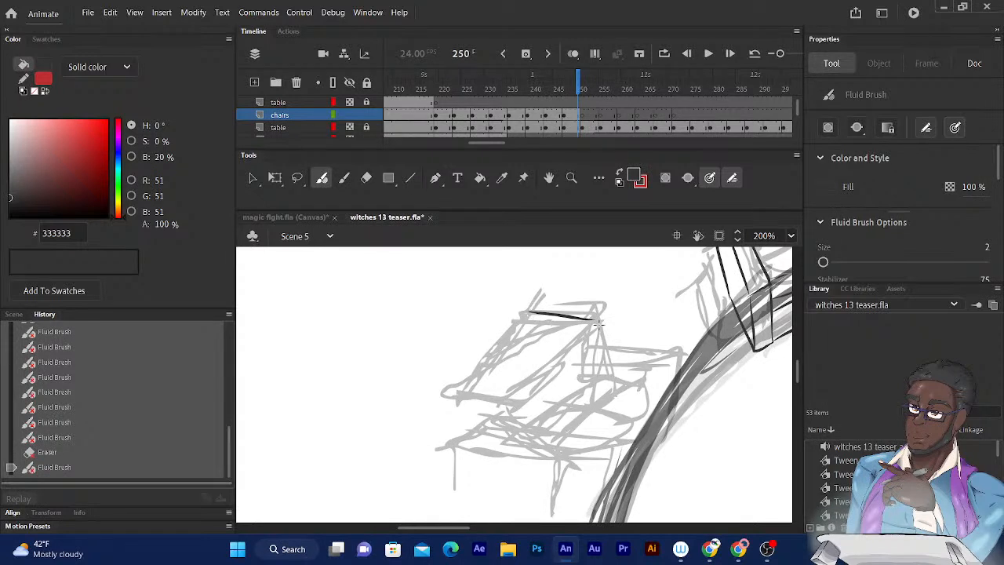
{"action": "left_click_drag", "start_coordinate": [590, 329], "coordinate": [532, 387]}
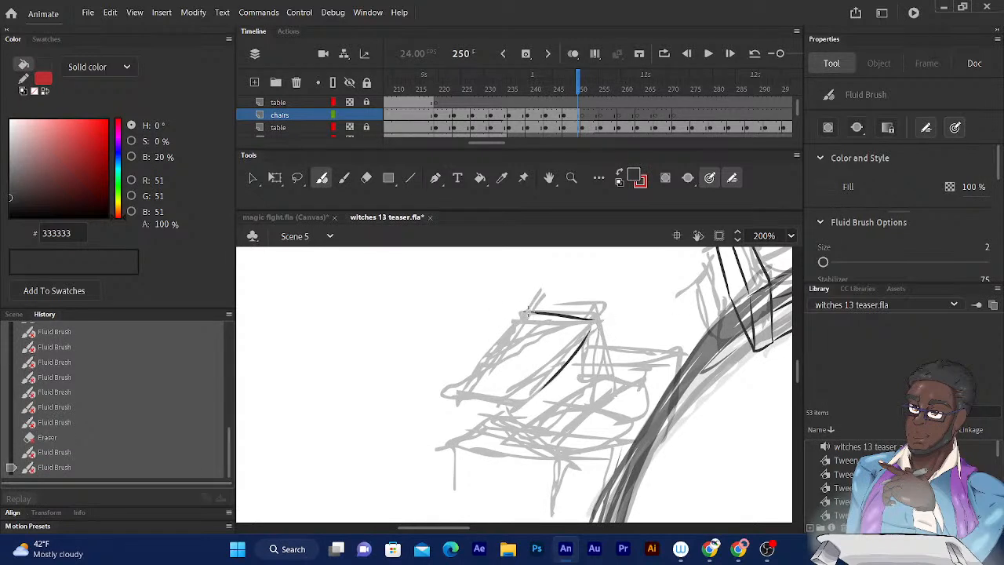
{"action": "left_click_drag", "start_coordinate": [531, 313], "coordinate": [461, 393]}
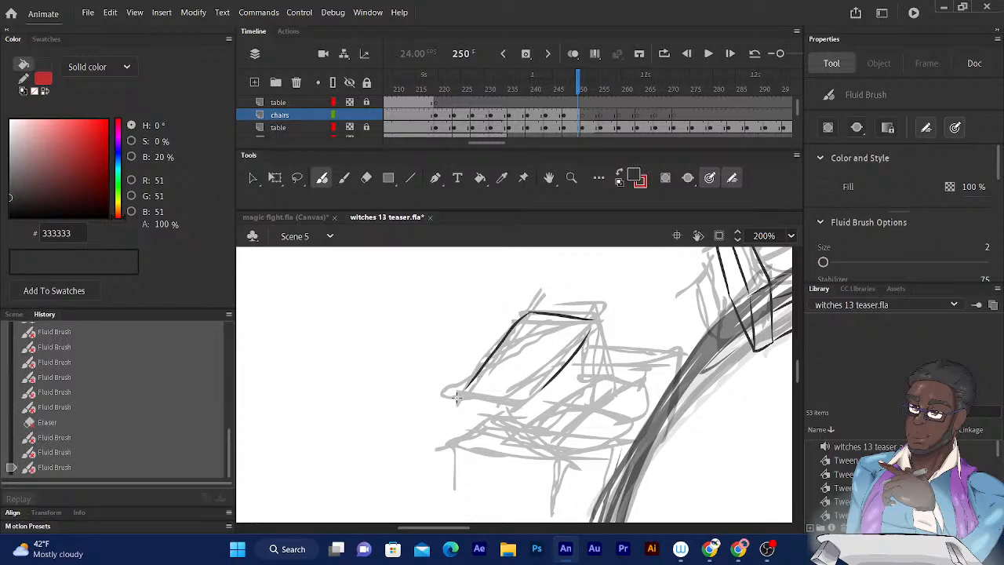
- Give the backrest its thickness by inking the inner side edge, the rear top edge and the outer edge running down to the far armrest
{"action": "left_click_drag", "start_coordinate": [748, 268], "coordinate": [657, 352]}
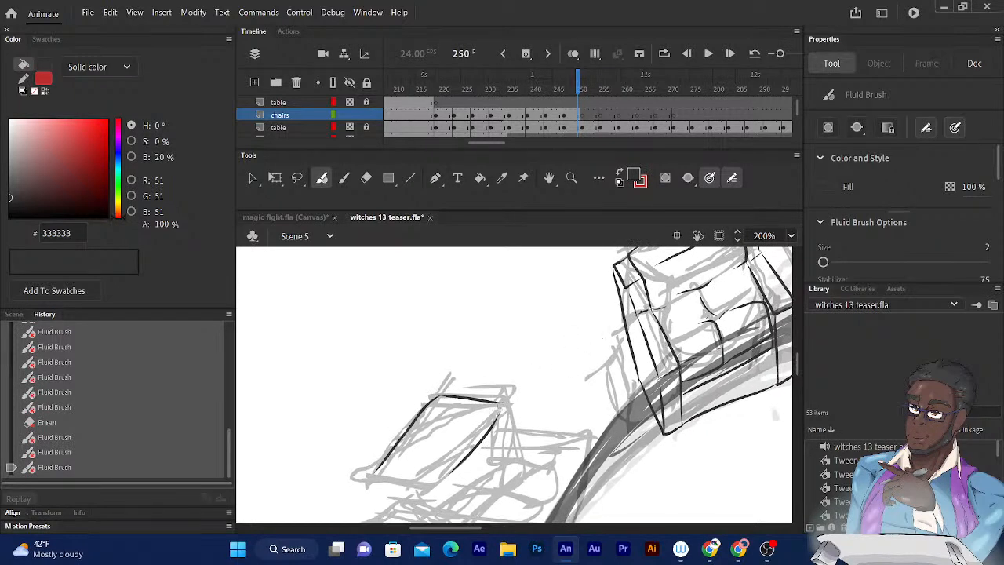
{"action": "left_click_drag", "start_coordinate": [503, 404], "coordinate": [502, 476]}
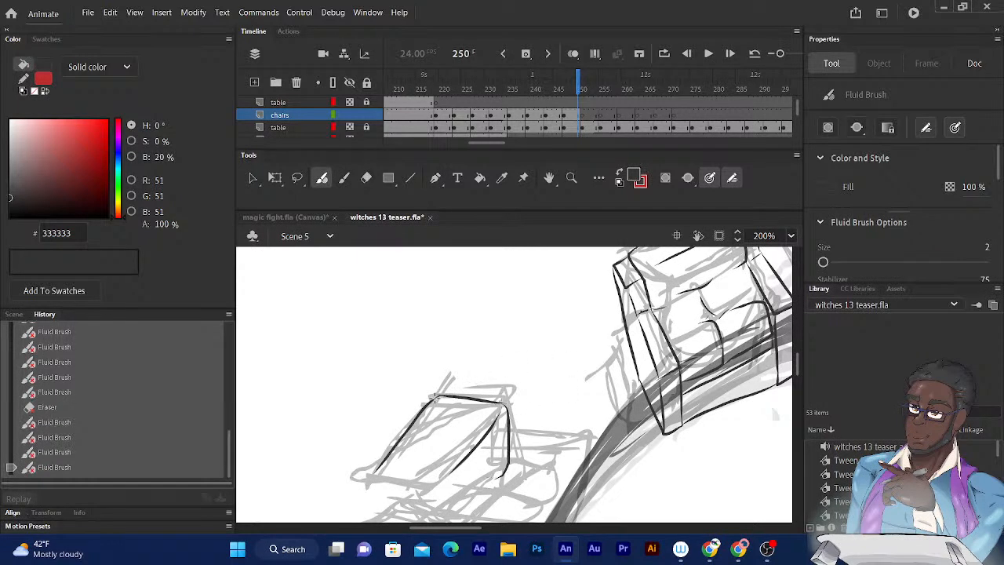
{"action": "left_click_drag", "start_coordinate": [437, 399], "coordinate": [457, 383]}
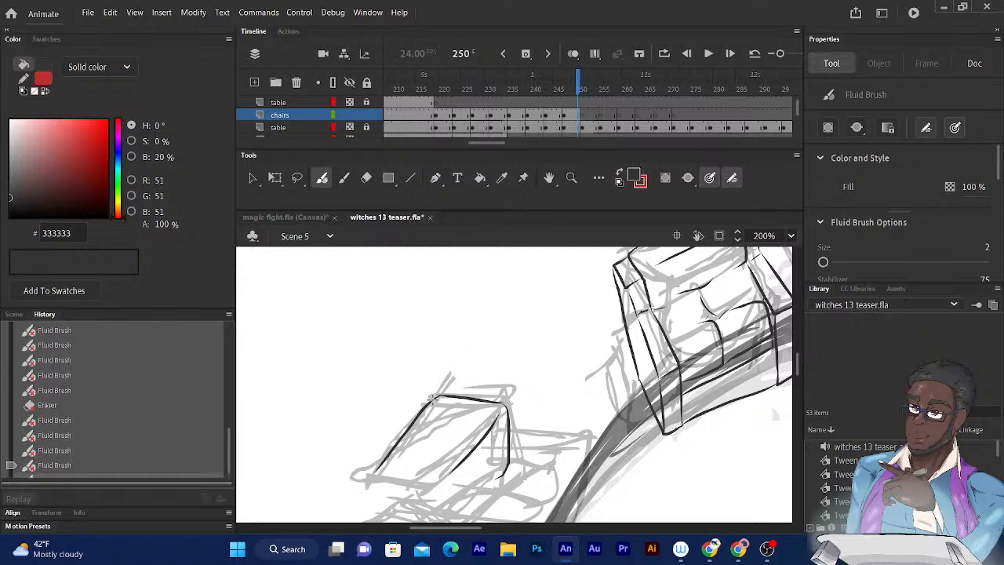
{"action": "mouse_move", "coordinate": [436, 395]}
{"action": "left_mouse_down"}
{"action": "mouse_move", "coordinate": [465, 377]}
{"action": "mouse_move", "coordinate": [521, 387]}
{"action": "left_mouse_up"}
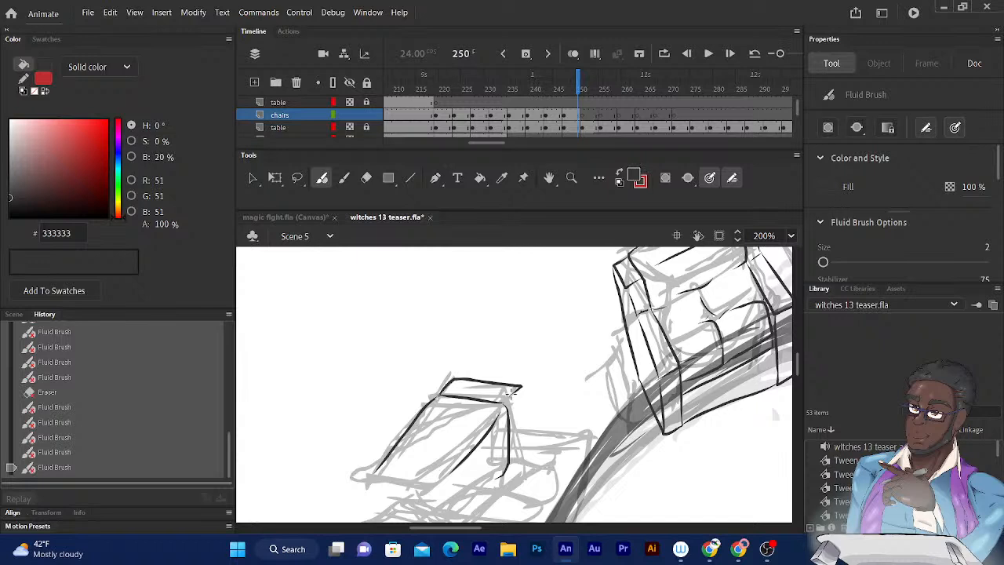
{"action": "left_click_drag", "start_coordinate": [512, 391], "coordinate": [548, 392]}
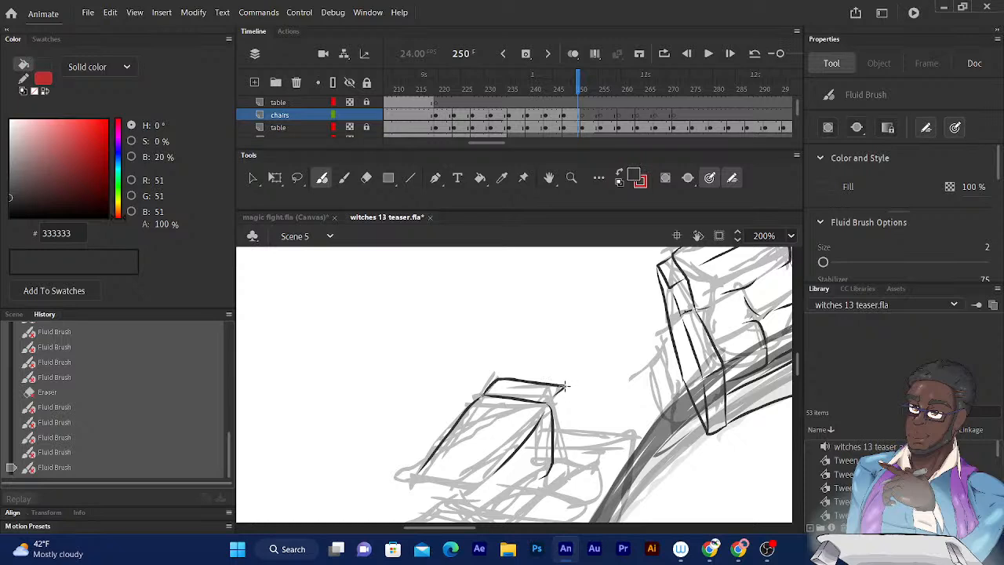
{"action": "left_click_drag", "start_coordinate": [564, 386], "coordinate": [566, 433]}
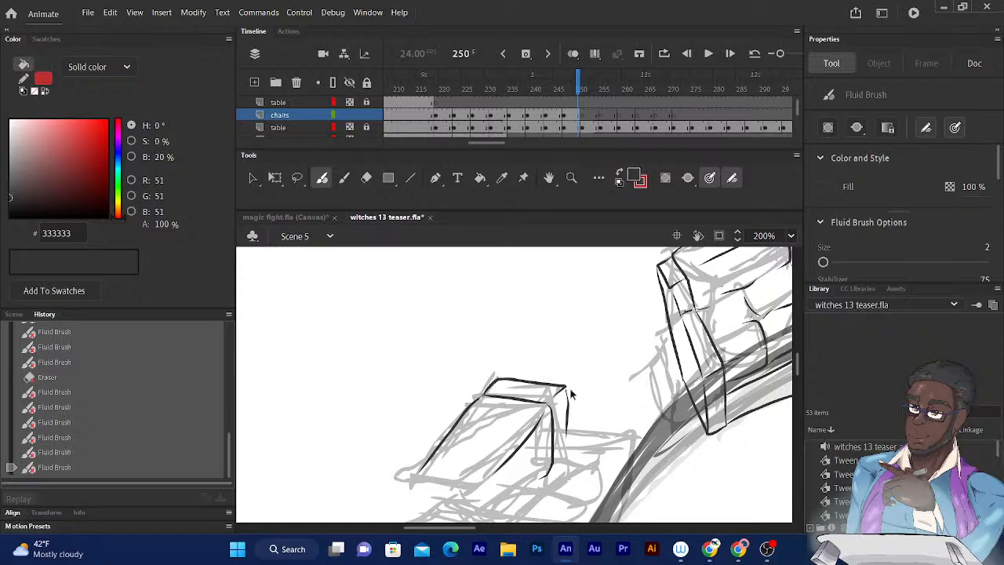
{"action": "key", "text": "ctrl+z"}
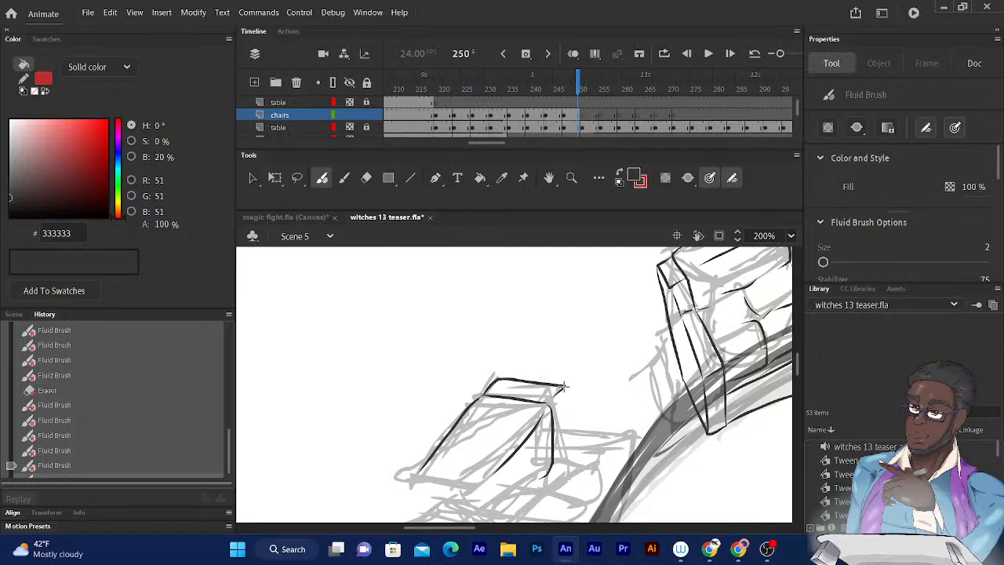
{"action": "left_click_drag", "start_coordinate": [565, 389], "coordinate": [558, 457]}
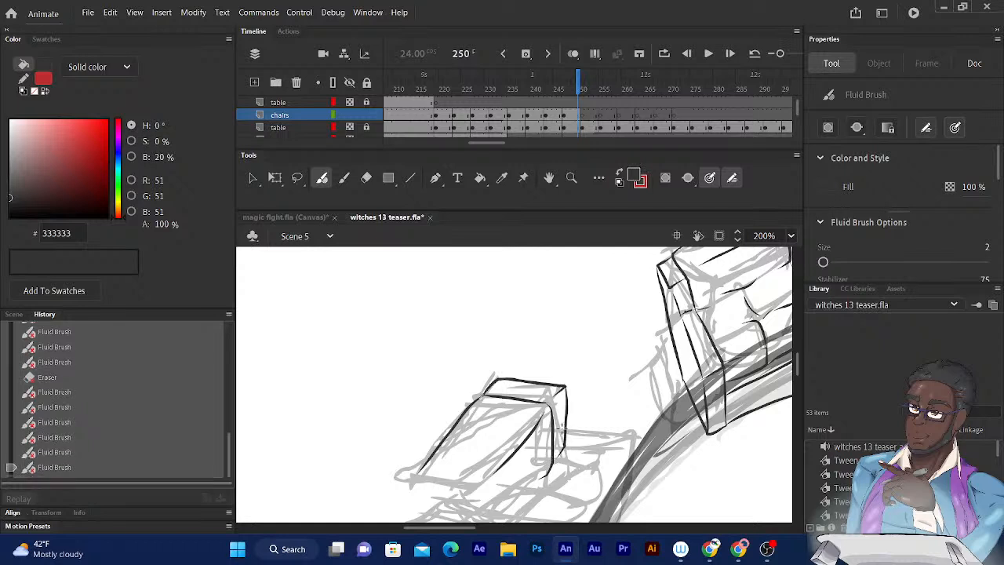
- Ink the top surface of the chair's far armrest and the curve leading from the backrest's far side down to the seat
{"action": "scroll", "coordinate": [643, 330], "scroll_direction": "down", "scroll_amount": 3}
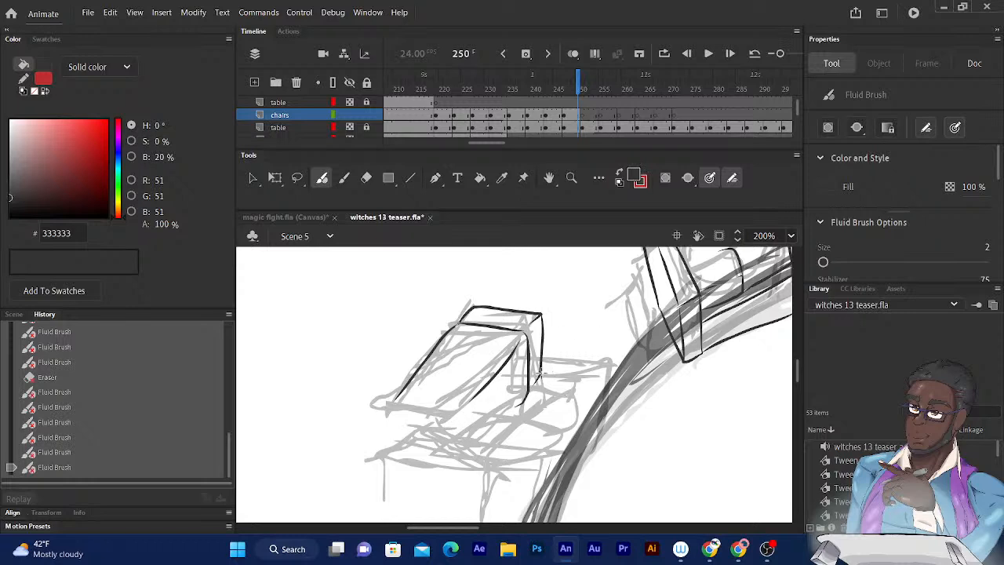
{"action": "mouse_move", "coordinate": [540, 375]}
{"action": "left_mouse_down"}
{"action": "mouse_move", "coordinate": [610, 379]}
{"action": "mouse_move", "coordinate": [558, 395]}
{"action": "left_mouse_up"}
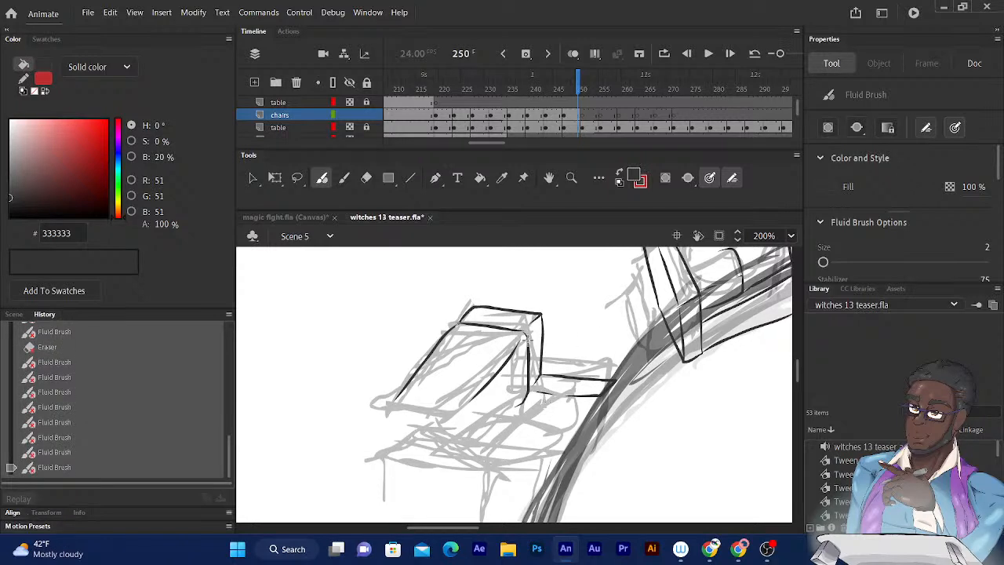
{"action": "left_click_drag", "start_coordinate": [511, 407], "coordinate": [479, 423]}
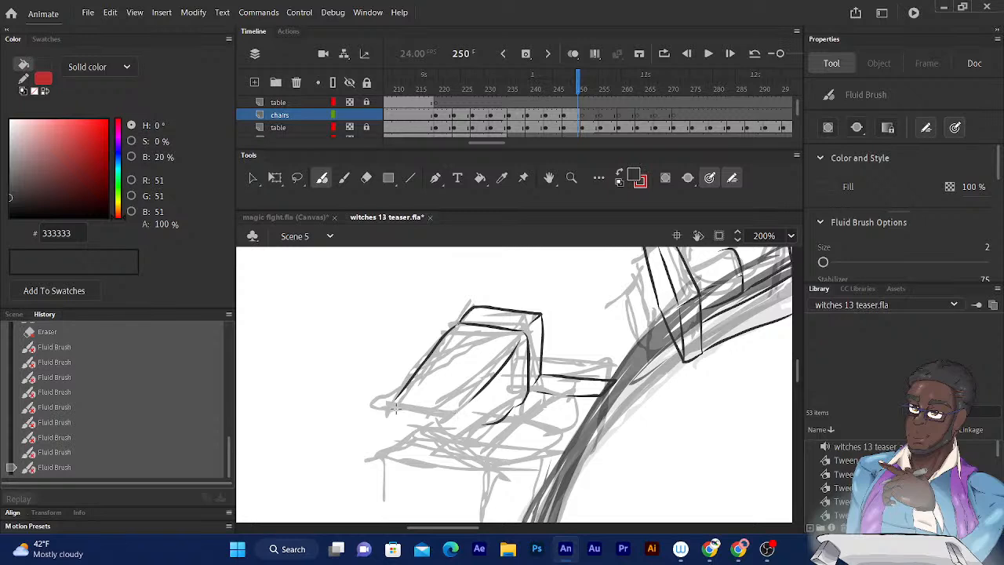
- Ink the narrow four-sided top face at the near end of the backrest and join it to the slanted edge
{"action": "mouse_move", "coordinate": [386, 406]}
{"action": "left_mouse_down"}
{"action": "mouse_move", "coordinate": [461, 420]}
{"action": "mouse_move", "coordinate": [444, 430]}
{"action": "left_mouse_up"}
{"action": "mouse_move", "coordinate": [388, 409]}
{"action": "left_mouse_down"}
{"action": "mouse_move", "coordinate": [376, 427]}
{"action": "mouse_move", "coordinate": [442, 433]}
{"action": "left_mouse_up"}
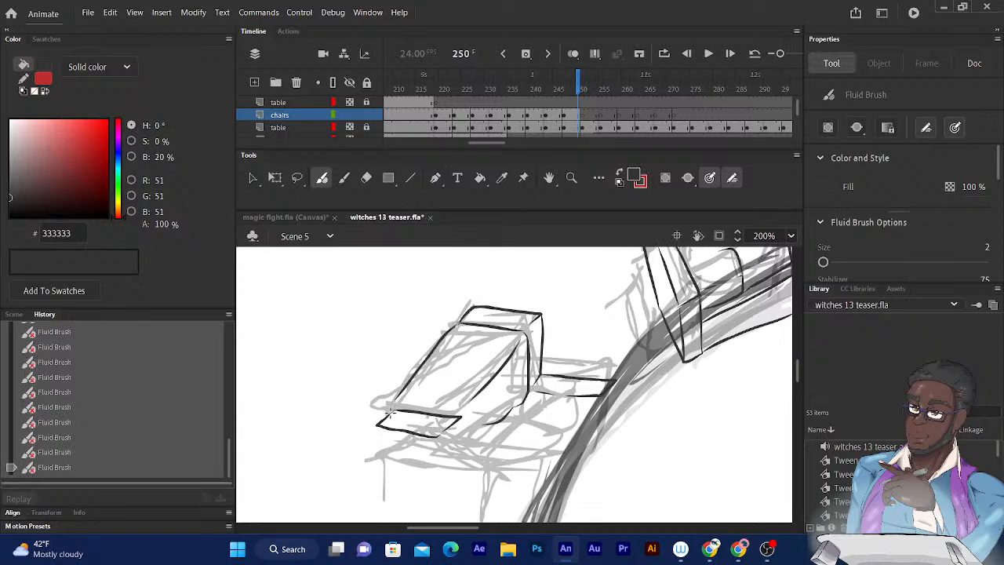
{"action": "left_click_drag", "start_coordinate": [393, 412], "coordinate": [394, 398]}
- Ink the step down from the backrest's near end and the long flat top of the near armrest
{"action": "scroll", "coordinate": [540, 342], "scroll_direction": "down", "scroll_amount": 2}
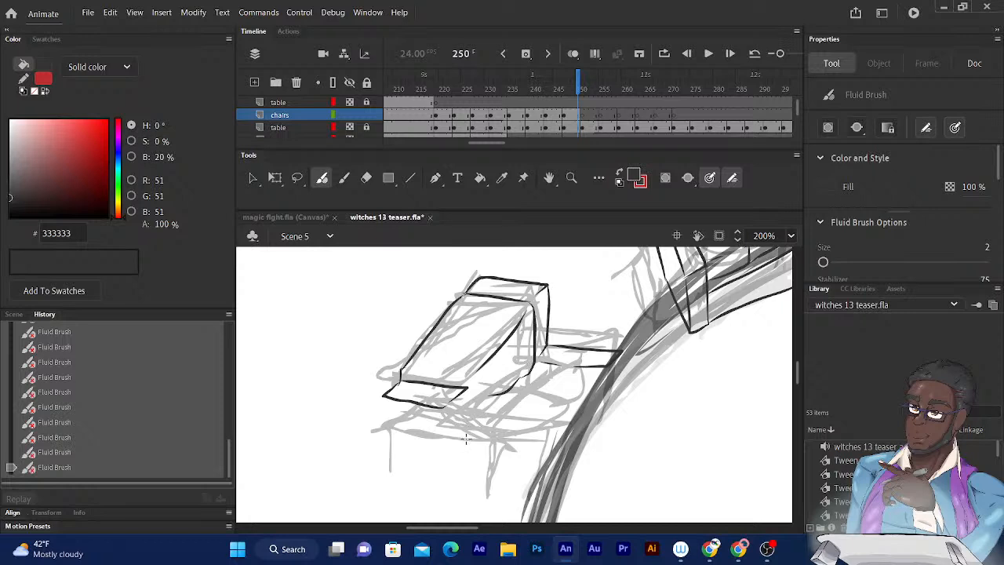
{"action": "left_click_drag", "start_coordinate": [471, 435], "coordinate": [460, 444]}
{"action": "left_click_drag", "start_coordinate": [466, 390], "coordinate": [469, 433]}
{"action": "mouse_move", "coordinate": [466, 389]}
{"action": "left_mouse_down"}
{"action": "mouse_move", "coordinate": [469, 438]}
{"action": "mouse_move", "coordinate": [453, 455]}
{"action": "left_mouse_up"}
{"action": "left_click_drag", "start_coordinate": [446, 417], "coordinate": [450, 455]}
{"action": "left_click_drag", "start_coordinate": [464, 442], "coordinate": [549, 448]}
{"action": "left_click_drag", "start_coordinate": [453, 459], "coordinate": [538, 465]}
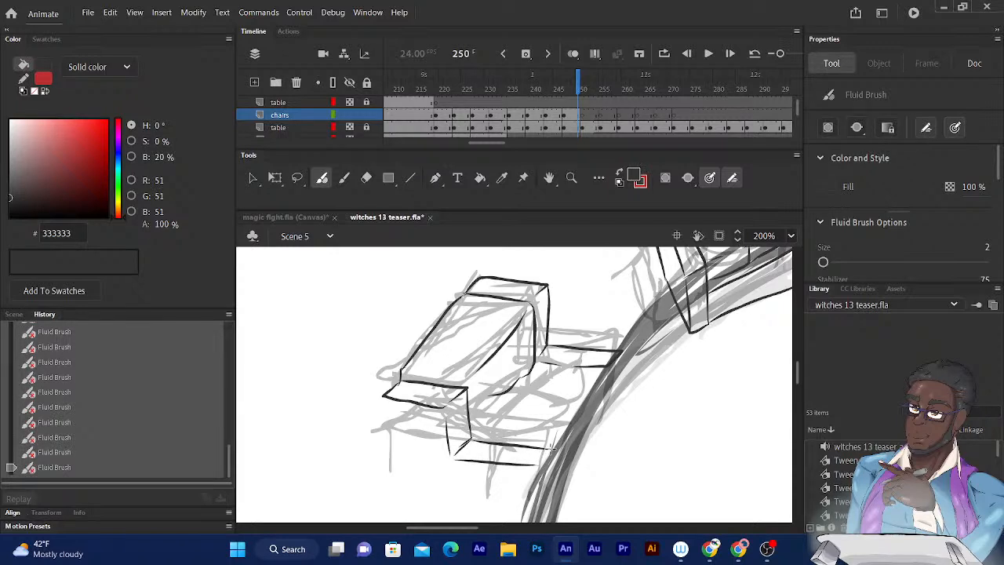
{"action": "left_click_drag", "start_coordinate": [552, 448], "coordinate": [539, 466]}
- Ink the near armrest's large side panel down to its bottom edge, along with the narrow front face facing the table
{"action": "left_click_drag", "start_coordinate": [383, 397], "coordinate": [393, 499]}
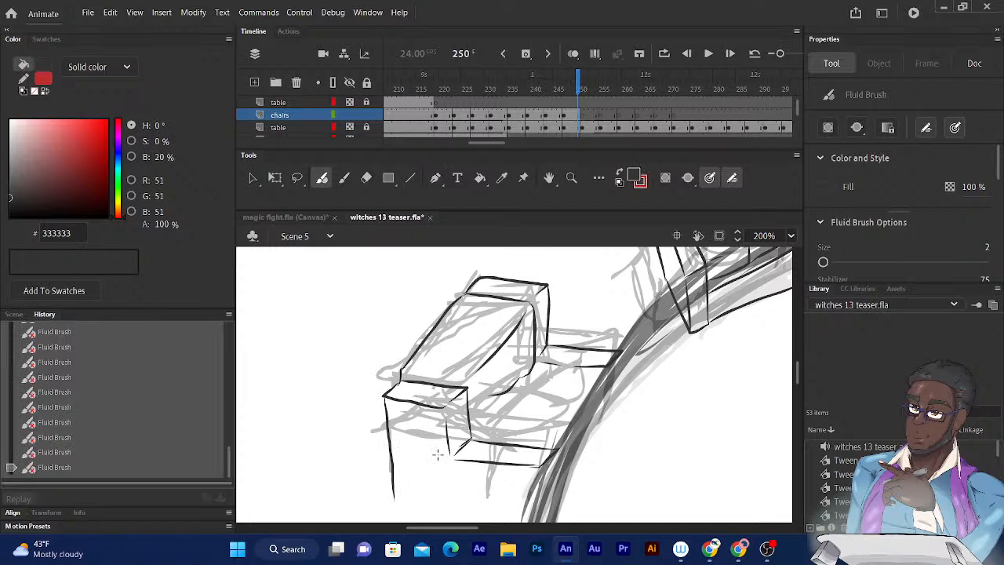
{"action": "scroll", "coordinate": [476, 281], "scroll_direction": "down", "scroll_amount": 1}
{"action": "scroll", "coordinate": [476, 282], "scroll_direction": "down", "scroll_amount": 8}
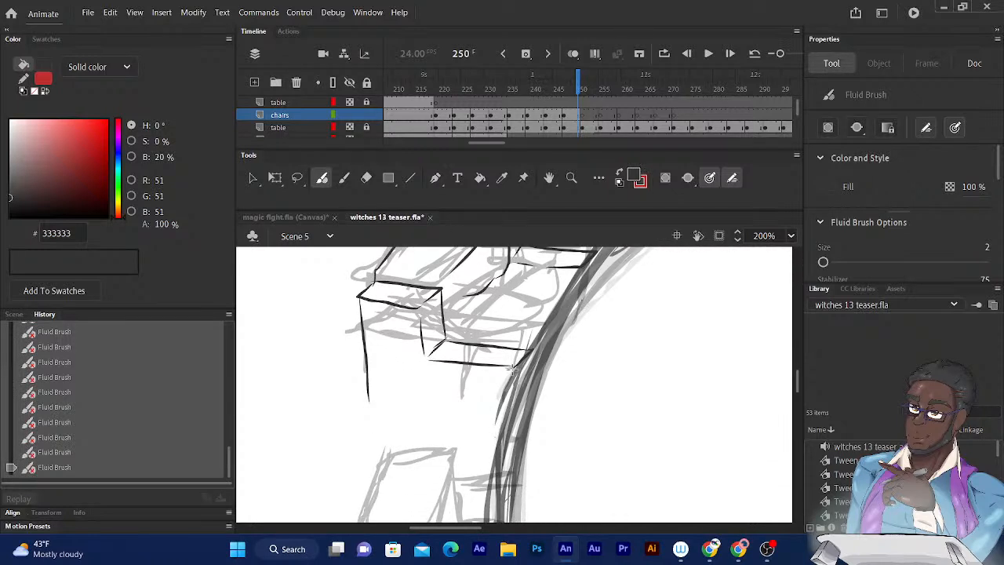
{"action": "left_click_drag", "start_coordinate": [511, 369], "coordinate": [510, 427]}
{"action": "left_click_drag", "start_coordinate": [532, 352], "coordinate": [530, 413]}
{"action": "left_click_drag", "start_coordinate": [532, 352], "coordinate": [510, 447]}
{"action": "mouse_move", "coordinate": [368, 396]}
{"action": "left_mouse_down"}
{"action": "mouse_move", "coordinate": [370, 445]}
{"action": "mouse_move", "coordinate": [508, 442]}
{"action": "left_mouse_up"}
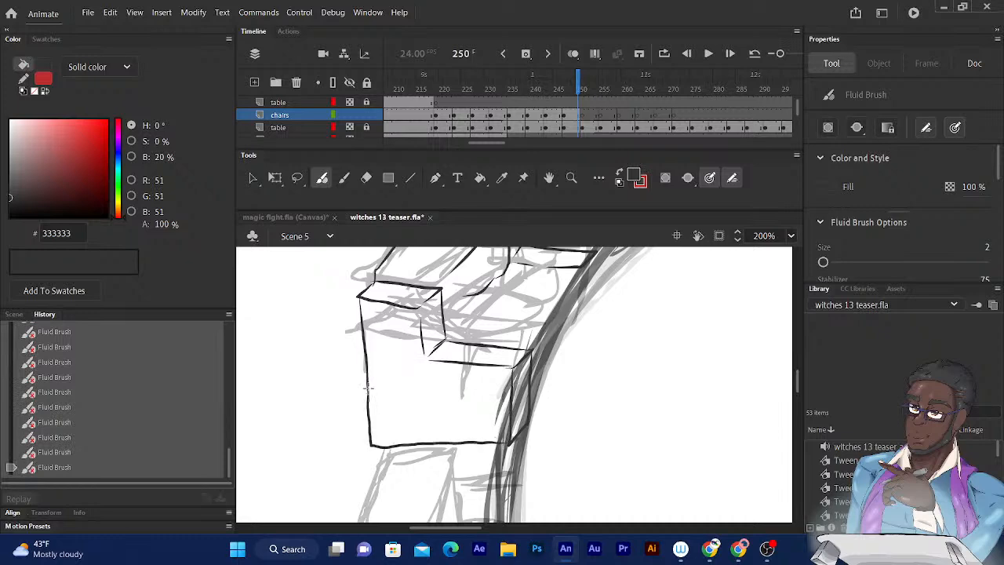
- Ink the chair's seat cushions between the armrests, with their curved dividing lines and rounded front edges
{"action": "left_click_drag", "start_coordinate": [560, 250], "coordinate": [520, 337]}
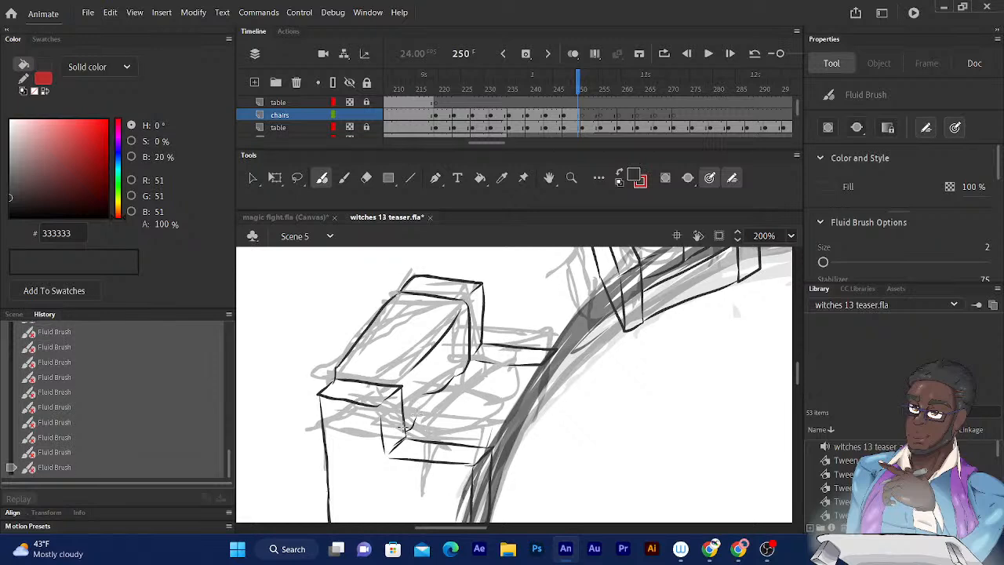
{"action": "mouse_move", "coordinate": [443, 392]}
{"action": "left_mouse_down"}
{"action": "mouse_move", "coordinate": [478, 390]}
{"action": "mouse_move", "coordinate": [486, 404]}
{"action": "mouse_move", "coordinate": [528, 397]}
{"action": "mouse_move", "coordinate": [531, 427]}
{"action": "mouse_move", "coordinate": [494, 461]}
{"action": "mouse_move", "coordinate": [466, 427]}
{"action": "left_mouse_up"}
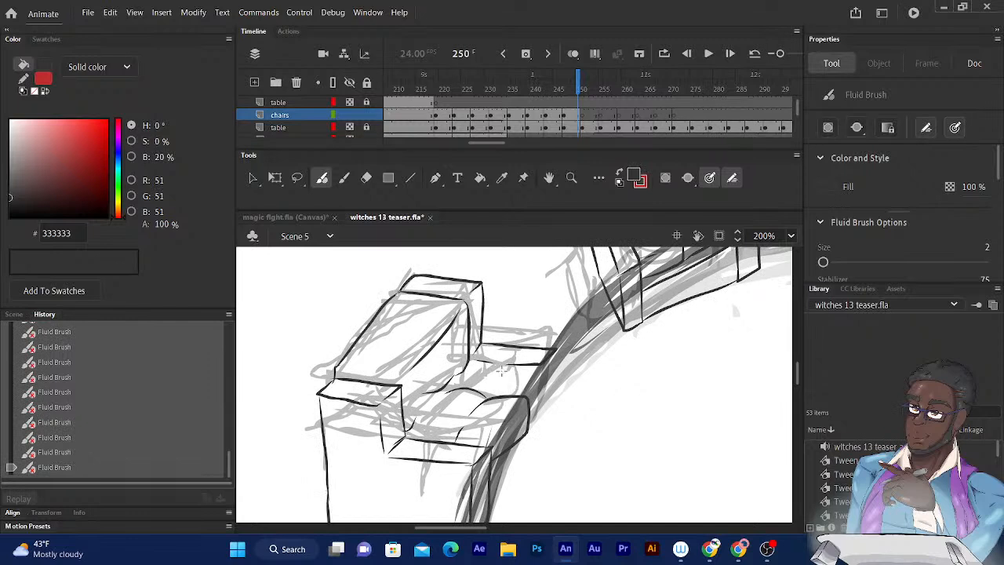
{"action": "mouse_move", "coordinate": [494, 393]}
{"action": "left_mouse_down"}
{"action": "mouse_move", "coordinate": [511, 371]}
{"action": "mouse_move", "coordinate": [540, 414]}
{"action": "mouse_move", "coordinate": [530, 430]}
{"action": "left_mouse_up"}
{"action": "left_click_drag", "start_coordinate": [431, 403], "coordinate": [434, 401]}
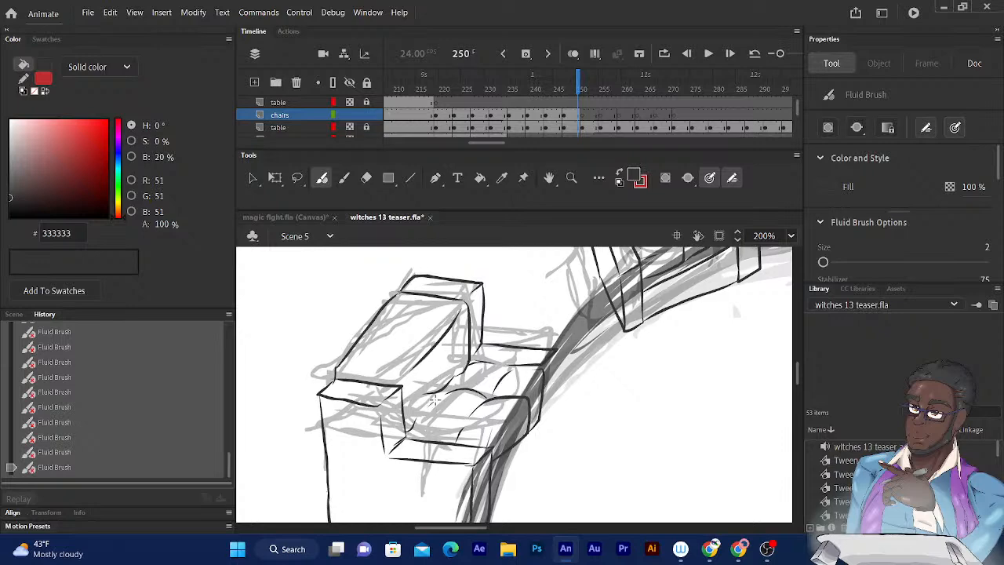
{"action": "mouse_move", "coordinate": [590, 277]}
{"action": "left_mouse_down"}
{"action": "mouse_move", "coordinate": [567, 288]}
{"action": "mouse_move", "coordinate": [554, 268]}
{"action": "mouse_move", "coordinate": [570, 250]}
{"action": "left_mouse_up"}
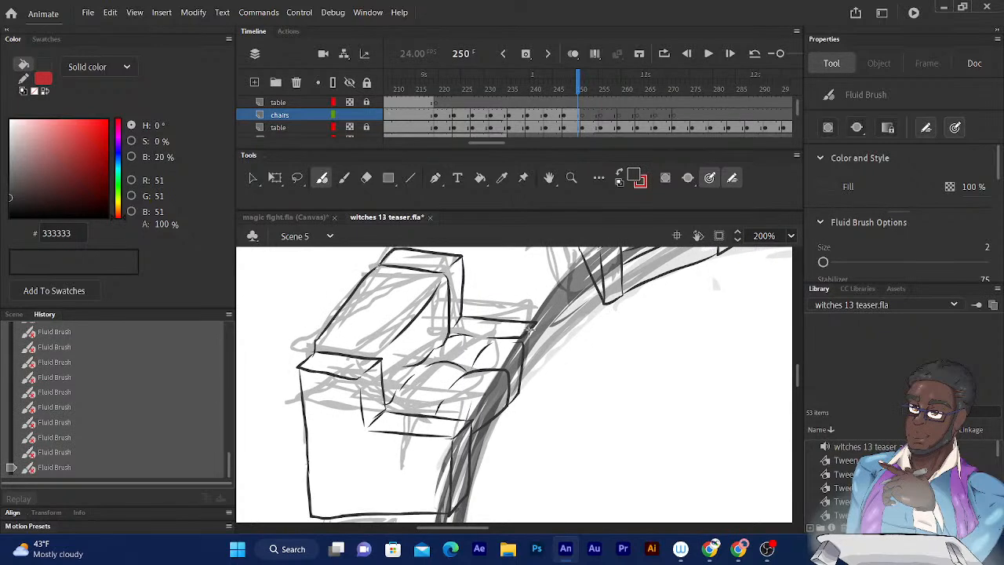
- Ink the front face of the far armrest and the front rail and base panel beneath the seat cushions
{"action": "left_click_drag", "start_coordinate": [535, 322], "coordinate": [532, 461]}
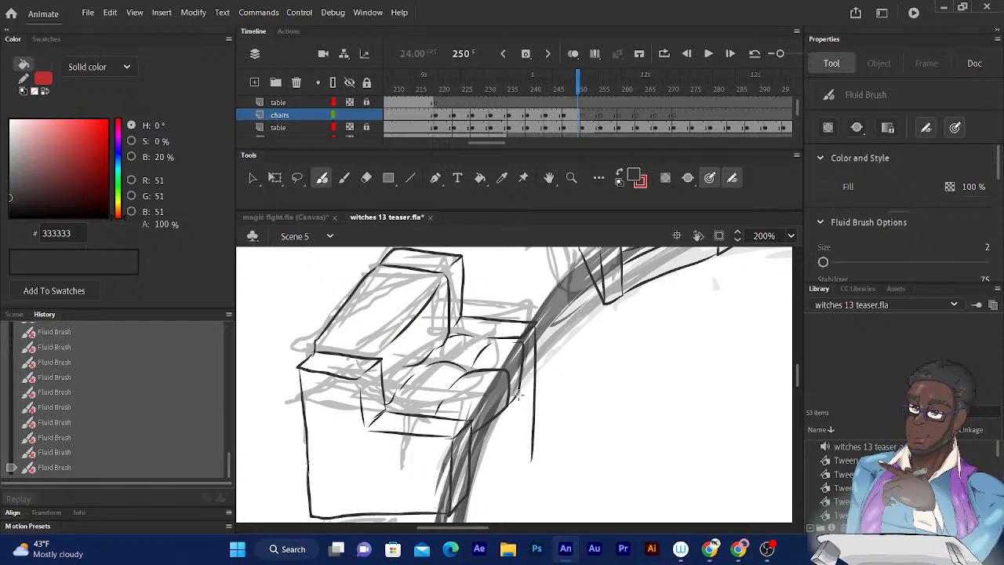
{"action": "left_click_drag", "start_coordinate": [517, 395], "coordinate": [480, 441]}
{"action": "mouse_move", "coordinate": [517, 413]}
{"action": "left_mouse_down"}
{"action": "mouse_move", "coordinate": [517, 473]}
{"action": "mouse_move", "coordinate": [533, 454]}
{"action": "left_mouse_up"}
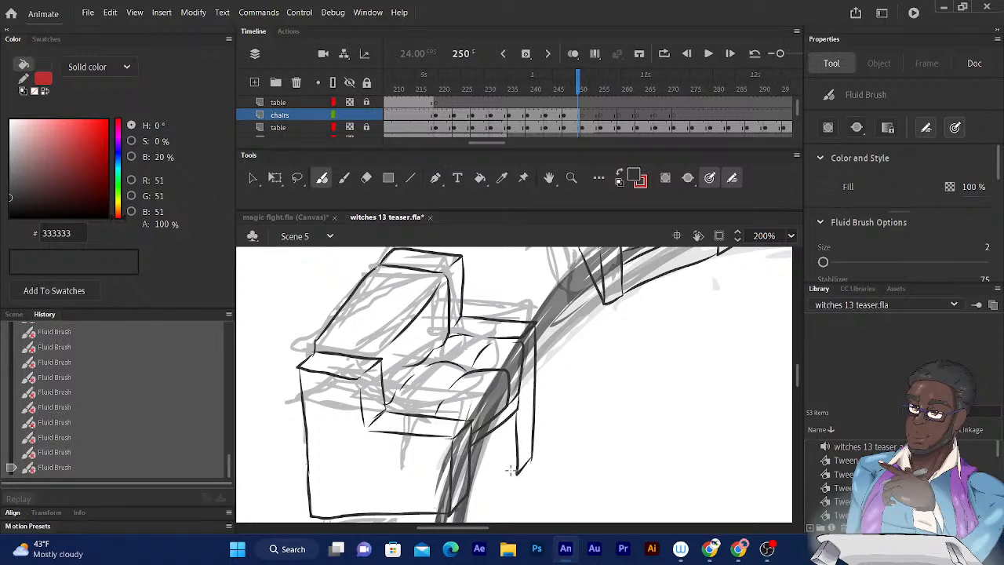
{"action": "mouse_move", "coordinate": [511, 416]}
{"action": "left_mouse_down"}
{"action": "mouse_move", "coordinate": [514, 473]}
{"action": "mouse_move", "coordinate": [469, 501]}
{"action": "left_mouse_up"}
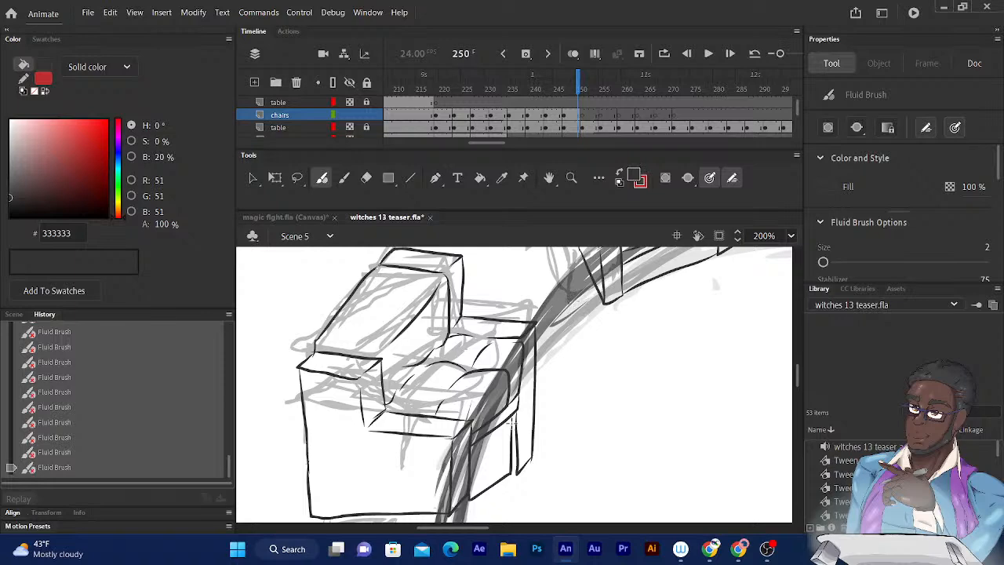
- Examine the rough sketch of the next chair below the inked one, along the table's left edge
{"action": "scroll", "coordinate": [514, 385], "scroll_direction": "down", "scroll_amount": 5}
{"action": "left_click_drag", "start_coordinate": [541, 223], "coordinate": [541, 164]}
{"action": "left_click_drag", "start_coordinate": [516, 378], "coordinate": [621, 278]}
{"action": "mouse_move", "coordinate": [521, 353]}
{"action": "left_mouse_down"}
{"action": "mouse_move", "coordinate": [544, 220]}
{"action": "mouse_move", "coordinate": [574, 442]}
{"action": "left_mouse_up"}
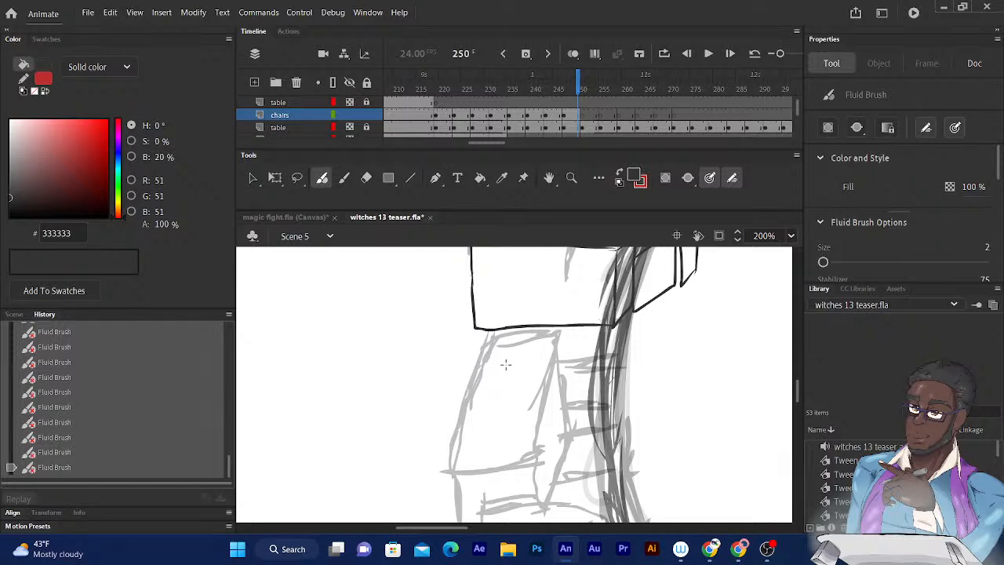
{"action": "left_click_drag", "start_coordinate": [503, 315], "coordinate": [450, 365]}
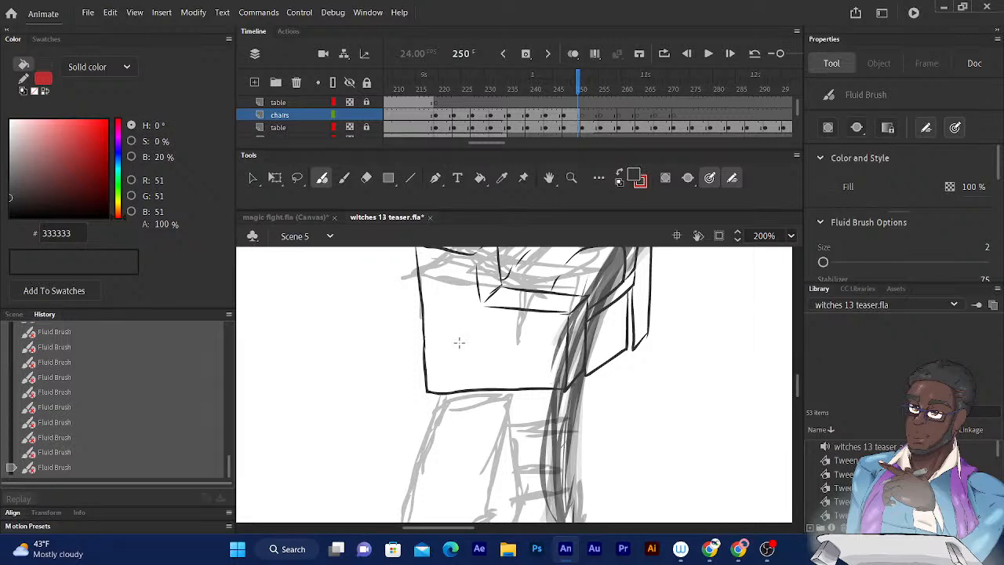
{"action": "left_click_drag", "start_coordinate": [603, 361], "coordinate": [665, 209]}
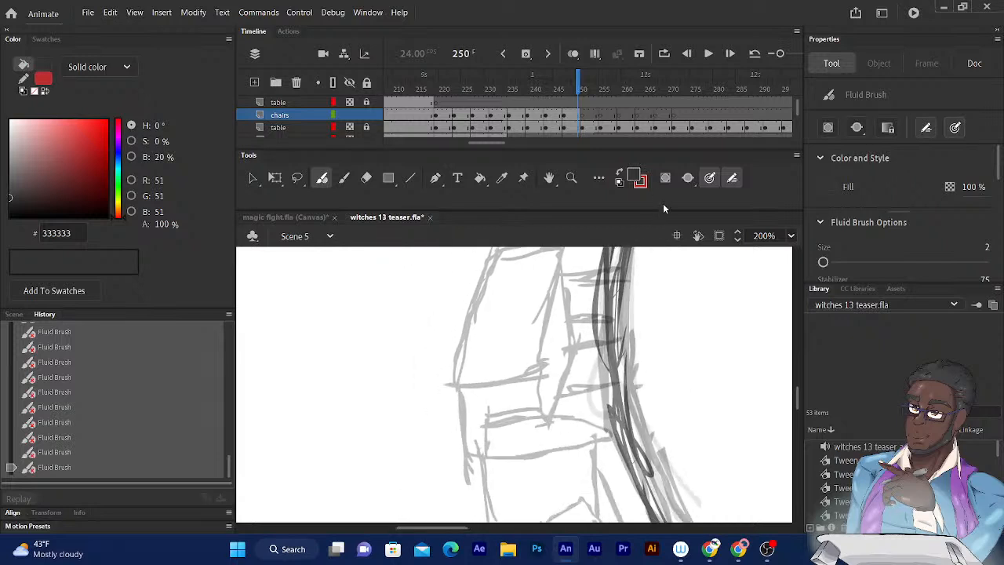
{"action": "left_click_drag", "start_coordinate": [609, 312], "coordinate": [612, 175]}
{"action": "left_click_drag", "start_coordinate": [594, 281], "coordinate": [644, 383]}
{"action": "left_click_drag", "start_coordinate": [556, 274], "coordinate": [552, 350]}
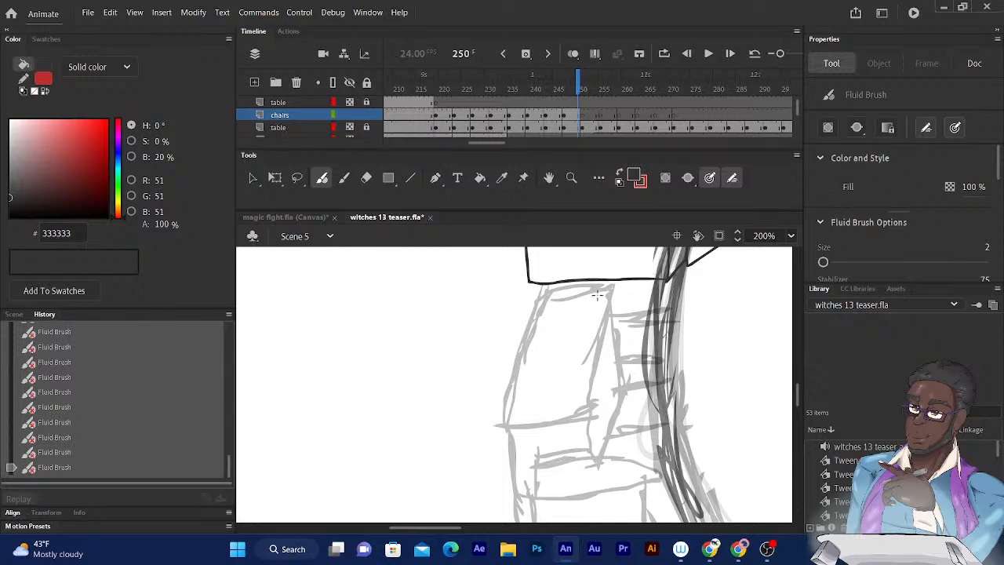
- Ink the outline of the next chair's slanted backrest panel along the table's left edge, plus the narrow strip above its upper edge
{"action": "mouse_move", "coordinate": [515, 381]}
{"action": "left_mouse_down"}
{"action": "mouse_move", "coordinate": [506, 404]}
{"action": "mouse_move", "coordinate": [542, 306]}
{"action": "mouse_move", "coordinate": [606, 299]}
{"action": "mouse_move", "coordinate": [611, 323]}
{"action": "left_mouse_up"}
{"action": "left_click_drag", "start_coordinate": [597, 361], "coordinate": [587, 398]}
{"action": "left_click_drag", "start_coordinate": [609, 301], "coordinate": [622, 410]}
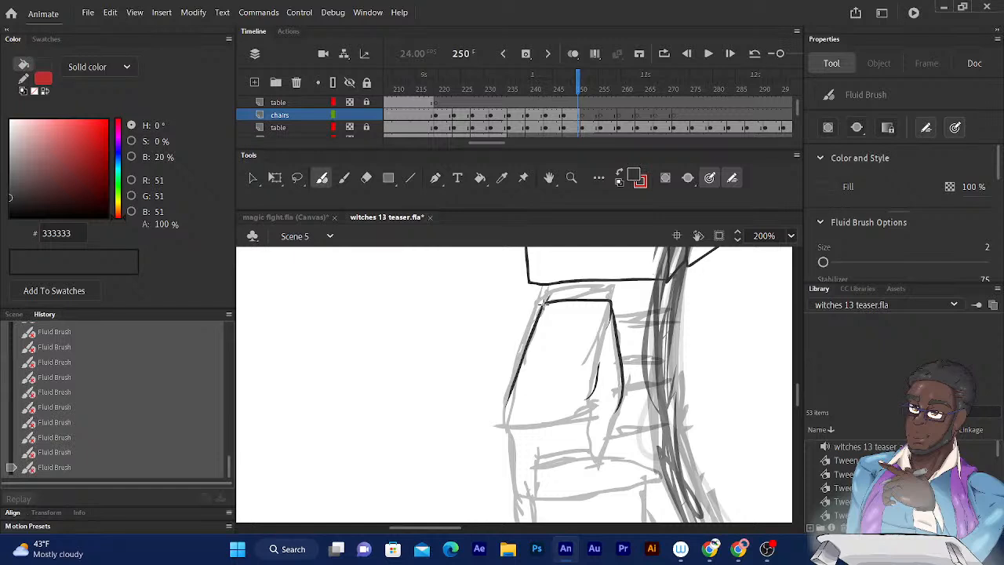
{"action": "mouse_move", "coordinate": [545, 300]}
{"action": "left_mouse_down"}
{"action": "mouse_move", "coordinate": [622, 289]}
{"action": "mouse_move", "coordinate": [628, 365]}
{"action": "left_mouse_up"}
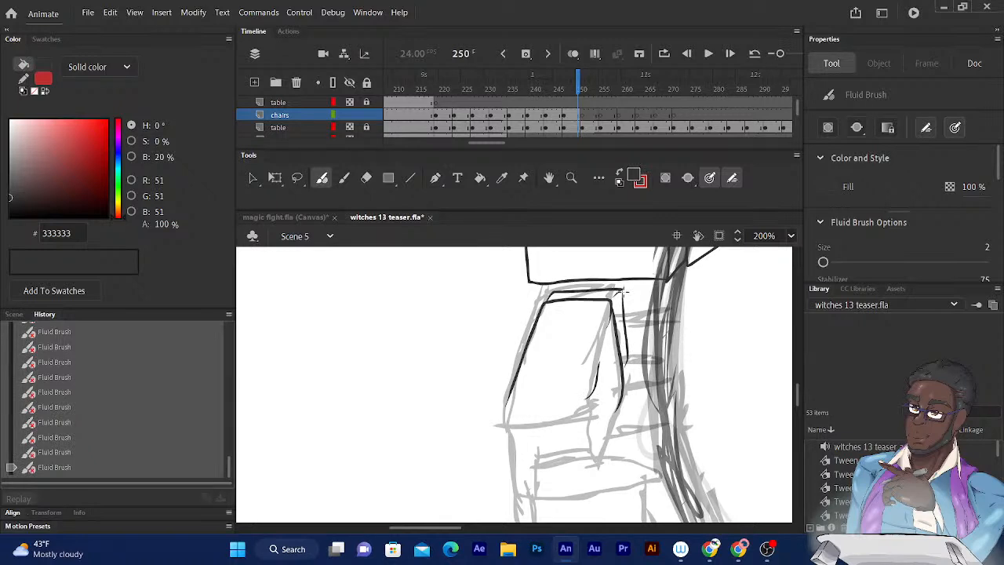
{"action": "left_click_drag", "start_coordinate": [619, 291], "coordinate": [623, 295]}
{"action": "key", "text": "ctrl+z"}
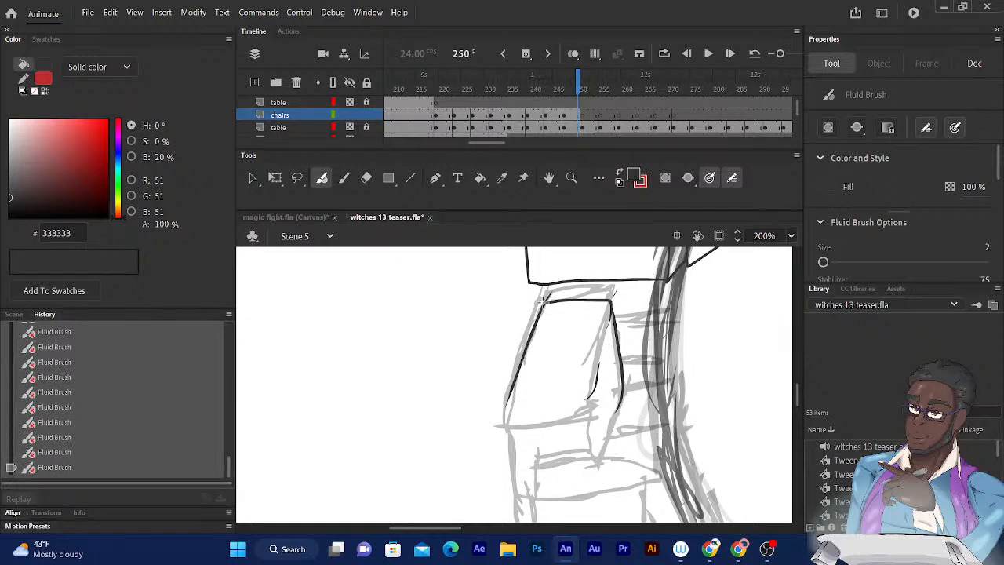
{"action": "left_click_drag", "start_coordinate": [553, 290], "coordinate": [619, 288]}
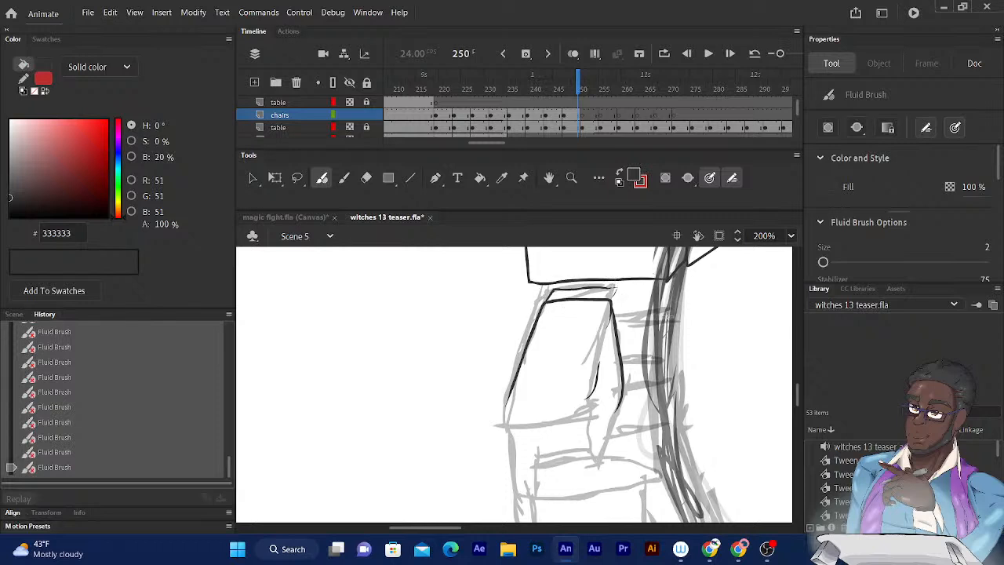
- Ink the backrest's thin side edge and the narrow top surface of the far armrest reaching toward the table
{"action": "left_click_drag", "start_coordinate": [671, 294], "coordinate": [652, 174]}
{"action": "left_click_drag", "start_coordinate": [629, 246], "coordinate": [638, 314]}
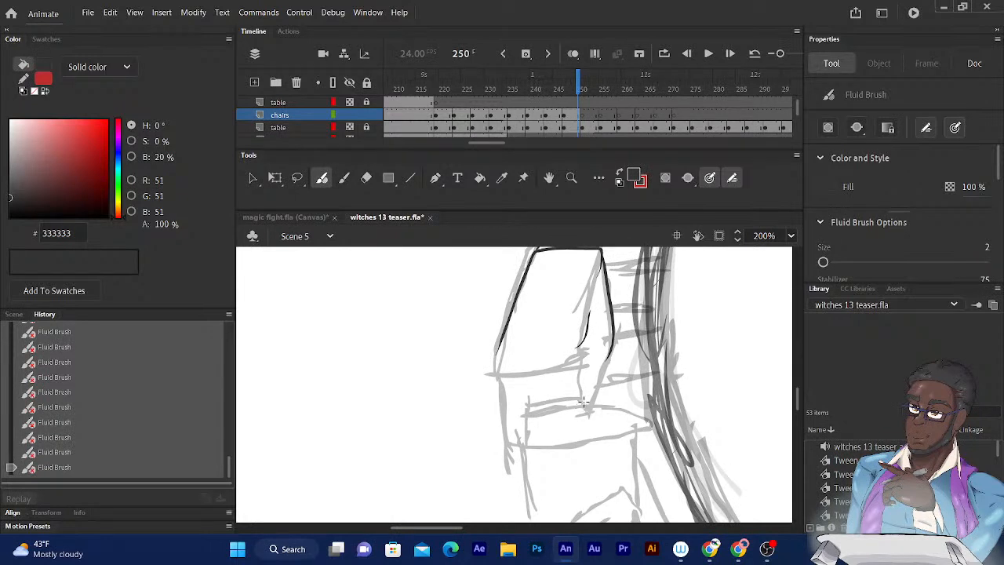
{"action": "left_click_drag", "start_coordinate": [671, 317], "coordinate": [662, 398]}
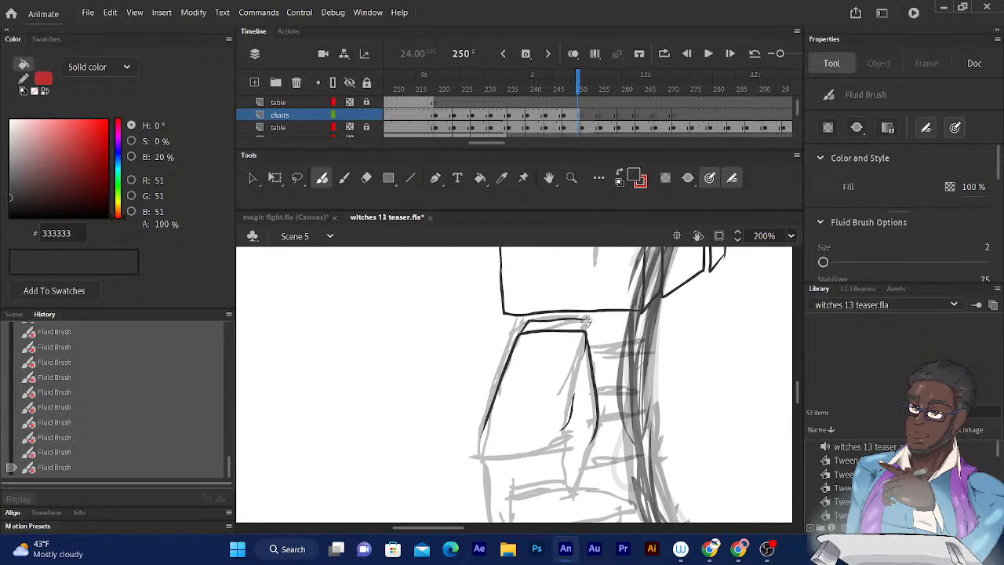
{"action": "left_click_drag", "start_coordinate": [590, 318], "coordinate": [599, 372]}
{"action": "mouse_move", "coordinate": [591, 320]}
{"action": "left_mouse_down"}
{"action": "mouse_move", "coordinate": [597, 381]}
{"action": "mouse_move", "coordinate": [661, 368]}
{"action": "left_mouse_up"}
{"action": "mouse_move", "coordinate": [597, 386]}
{"action": "left_mouse_down"}
{"action": "mouse_move", "coordinate": [651, 383]}
{"action": "mouse_move", "coordinate": [665, 367]}
{"action": "left_mouse_up"}
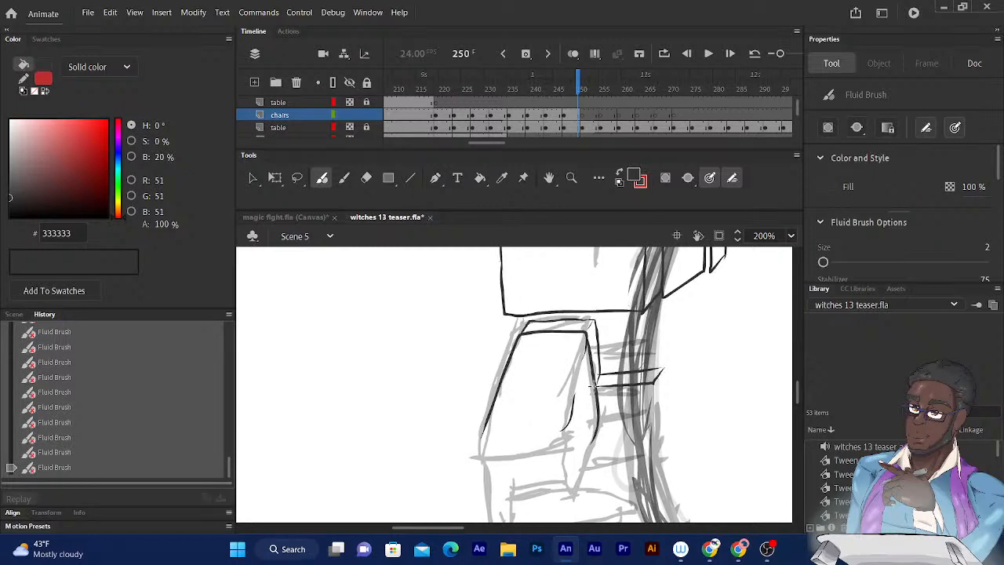
- Ink the thin ledge along the backrest panel's lower edge and the stepped top surface of the near armrest
{"action": "left_click_drag", "start_coordinate": [711, 282], "coordinate": [720, 202]}
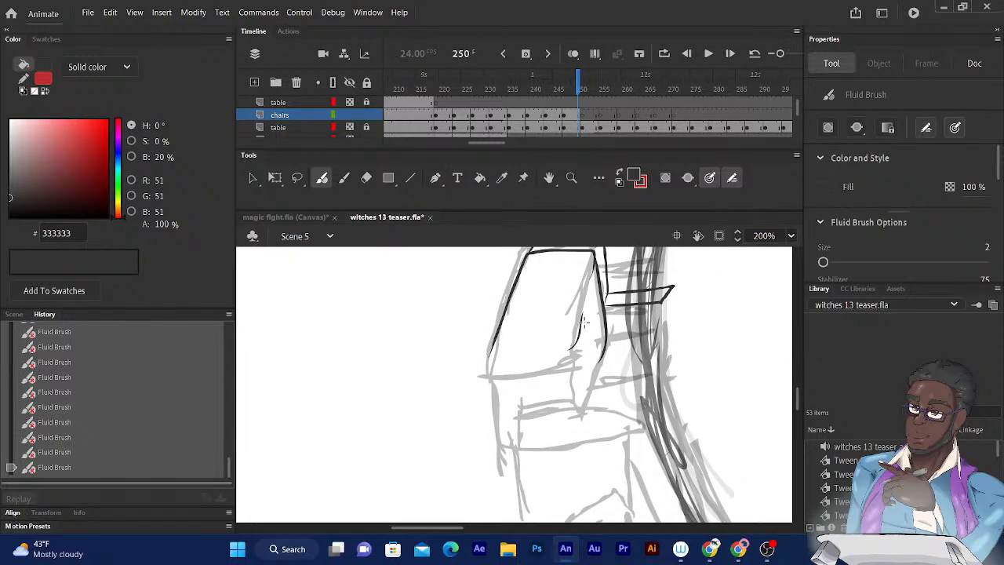
{"action": "mouse_move", "coordinate": [617, 316]}
{"action": "left_mouse_down"}
{"action": "mouse_move", "coordinate": [590, 350]}
{"action": "mouse_move", "coordinate": [626, 346]}
{"action": "left_mouse_up"}
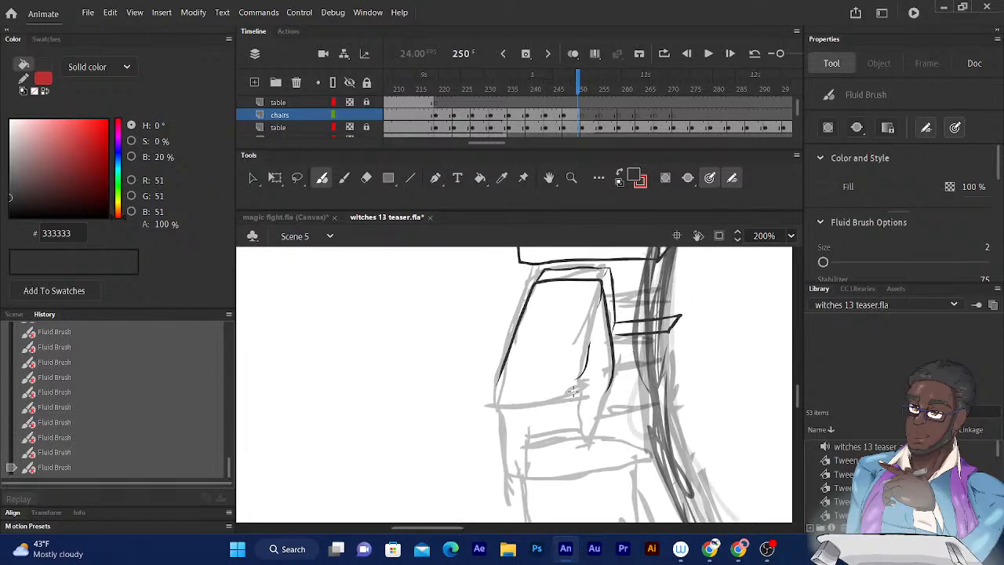
{"action": "mouse_move", "coordinate": [584, 380]}
{"action": "left_mouse_down"}
{"action": "mouse_move", "coordinate": [550, 403]}
{"action": "mouse_move", "coordinate": [488, 406]}
{"action": "mouse_move", "coordinate": [493, 392]}
{"action": "left_mouse_up"}
{"action": "left_click_drag", "start_coordinate": [494, 391], "coordinate": [577, 388]}
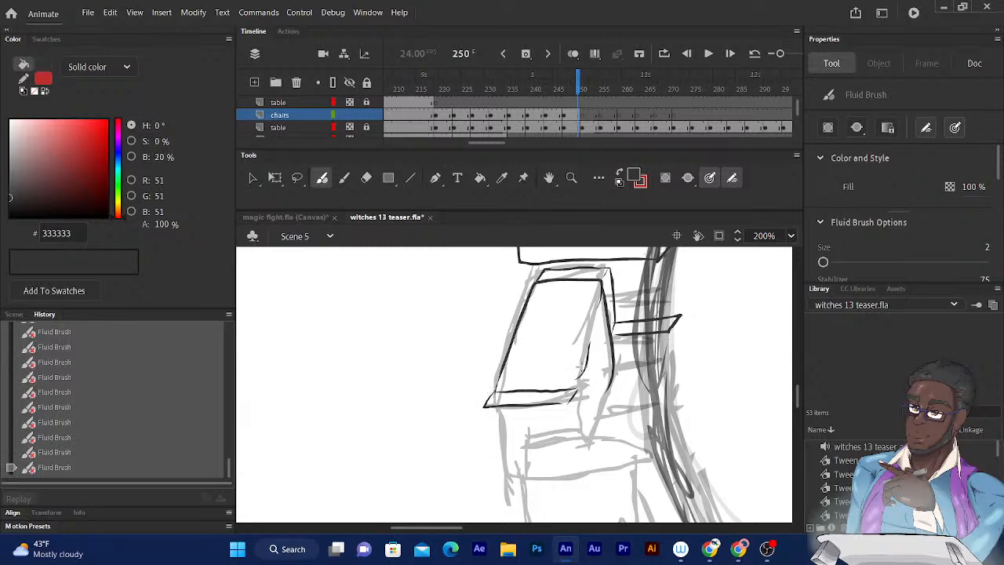
{"action": "left_click_drag", "start_coordinate": [589, 429], "coordinate": [579, 444]}
{"action": "mouse_move", "coordinate": [579, 387]}
{"action": "left_mouse_down"}
{"action": "mouse_move", "coordinate": [583, 440]}
{"action": "mouse_move", "coordinate": [570, 411]}
{"action": "mouse_move", "coordinate": [599, 433]}
{"action": "mouse_move", "coordinate": [663, 424]}
{"action": "left_mouse_up"}
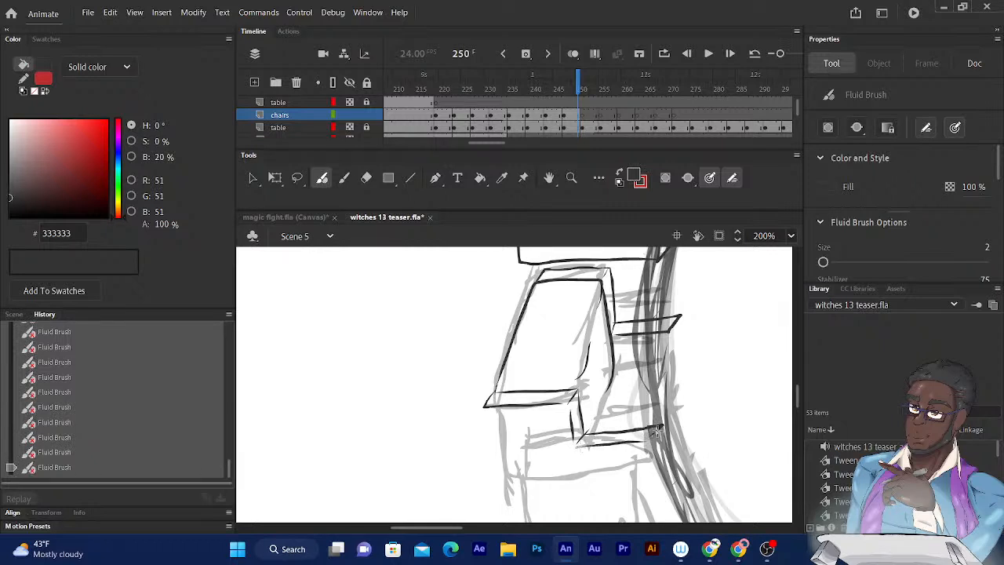
- Ink the near armrest's large side panel down to its bottom edge, with the narrow front face toward the table
{"action": "scroll", "coordinate": [757, 291], "scroll_direction": "down", "scroll_amount": 2}
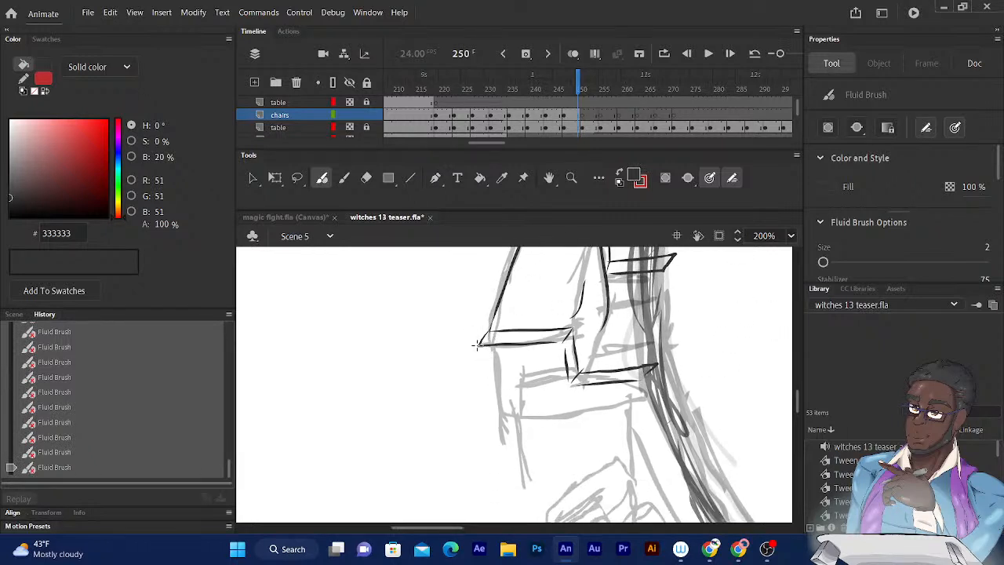
{"action": "left_click_drag", "start_coordinate": [478, 346], "coordinate": [493, 463]}
{"action": "left_click_drag", "start_coordinate": [643, 380], "coordinate": [643, 451]}
{"action": "left_click_drag", "start_coordinate": [657, 365], "coordinate": [658, 436]}
{"action": "left_click_drag", "start_coordinate": [658, 365], "coordinate": [642, 467]}
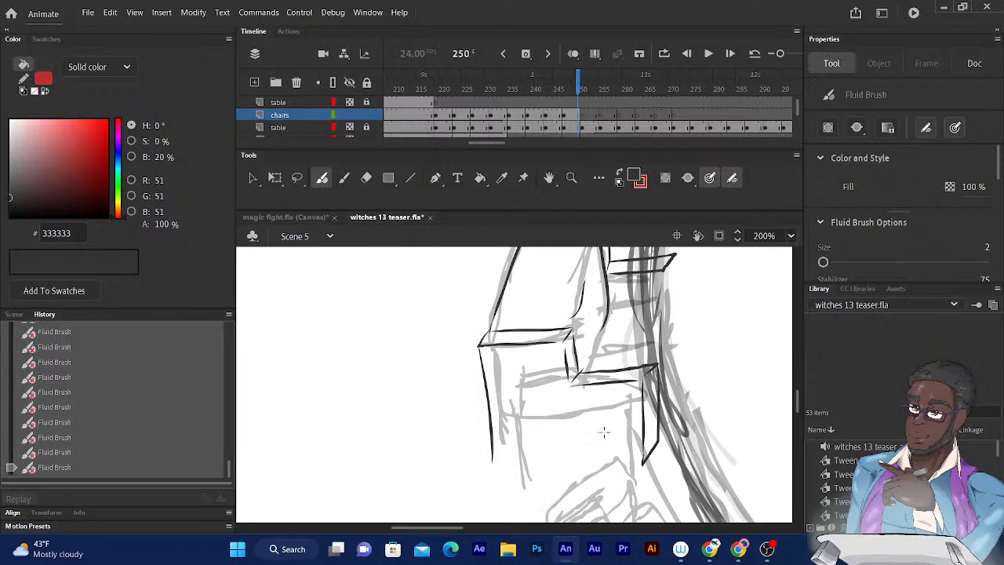
{"action": "scroll", "coordinate": [703, 343], "scroll_direction": "down", "scroll_amount": 2}
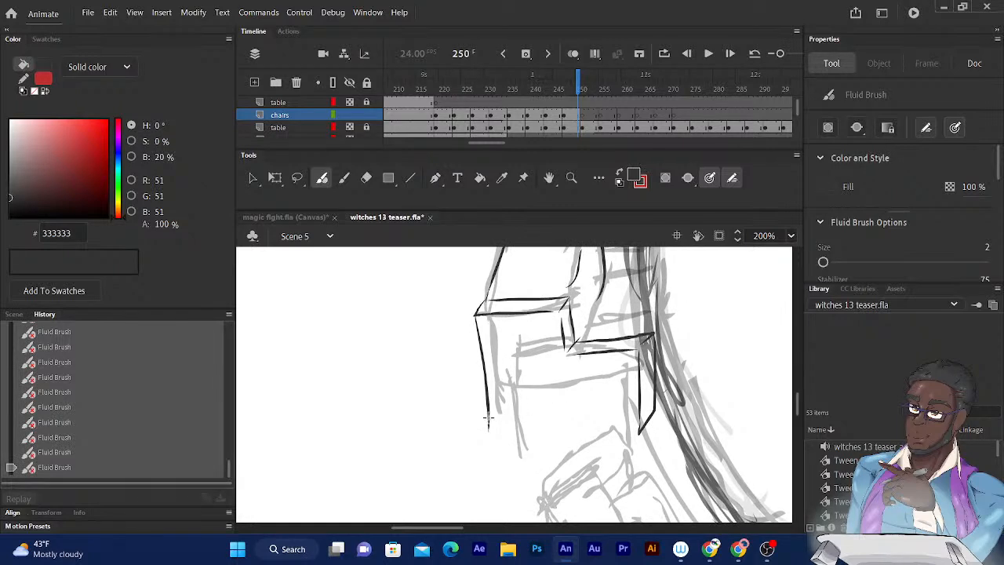
{"action": "mouse_move", "coordinate": [487, 420]}
{"action": "left_mouse_down"}
{"action": "mouse_move", "coordinate": [488, 448]}
{"action": "mouse_move", "coordinate": [593, 436]}
{"action": "left_mouse_up"}
- Ink the two seat cushions between the armrests, with their dividing line and rounded front edges
{"action": "scroll", "coordinate": [642, 319], "scroll_direction": "up", "scroll_amount": 3}
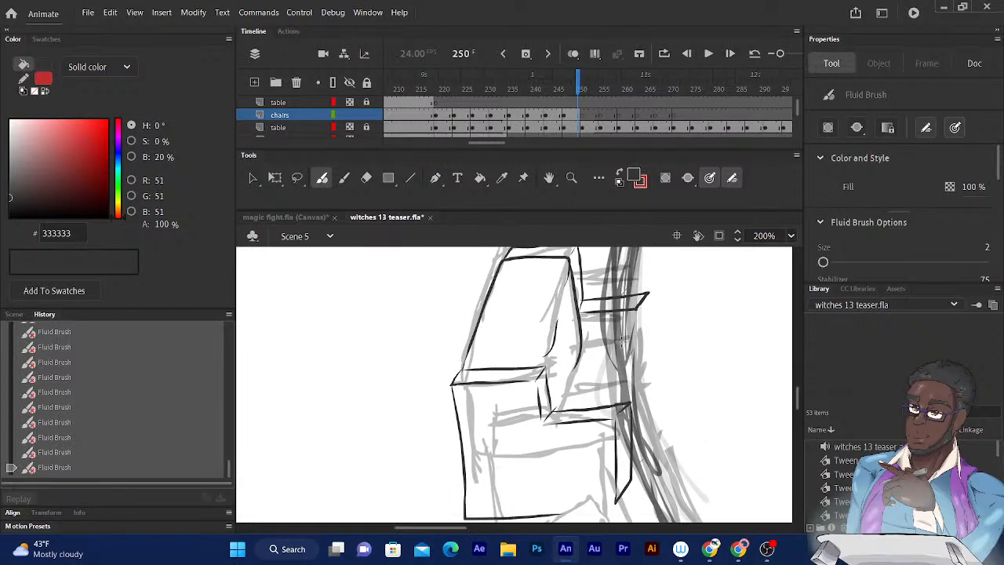
{"action": "mouse_move", "coordinate": [569, 374]}
{"action": "left_mouse_down"}
{"action": "mouse_move", "coordinate": [554, 410]}
{"action": "mouse_move", "coordinate": [579, 384]}
{"action": "mouse_move", "coordinate": [649, 378]}
{"action": "mouse_move", "coordinate": [647, 427]}
{"action": "mouse_move", "coordinate": [634, 436]}
{"action": "left_mouse_up"}
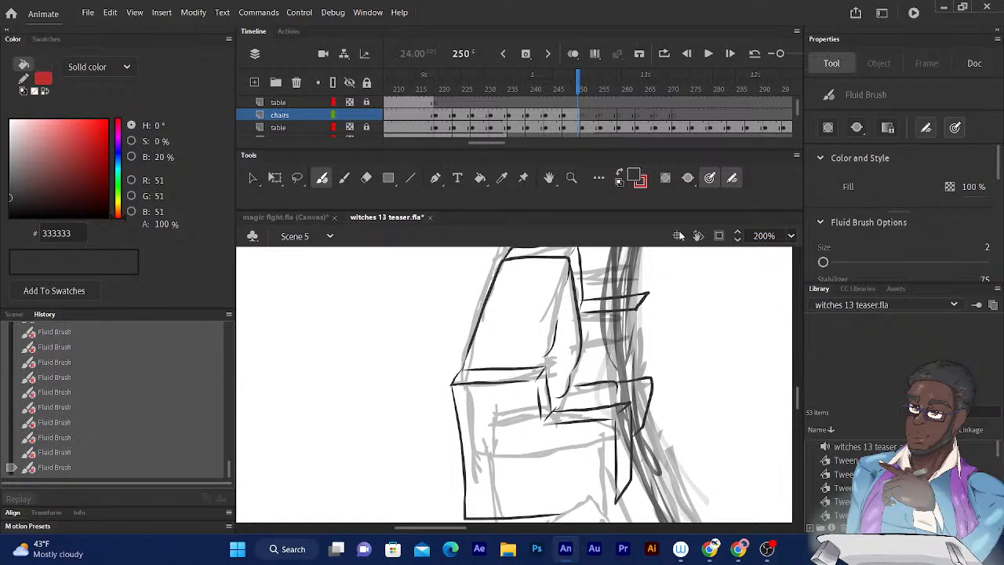
{"action": "mouse_move", "coordinate": [616, 379]}
{"action": "left_mouse_down"}
{"action": "mouse_move", "coordinate": [633, 343]}
{"action": "mouse_move", "coordinate": [660, 338]}
{"action": "mouse_move", "coordinate": [664, 381]}
{"action": "mouse_move", "coordinate": [655, 390]}
{"action": "left_mouse_up"}
{"action": "left_click_drag", "start_coordinate": [633, 343], "coordinate": [582, 343]}
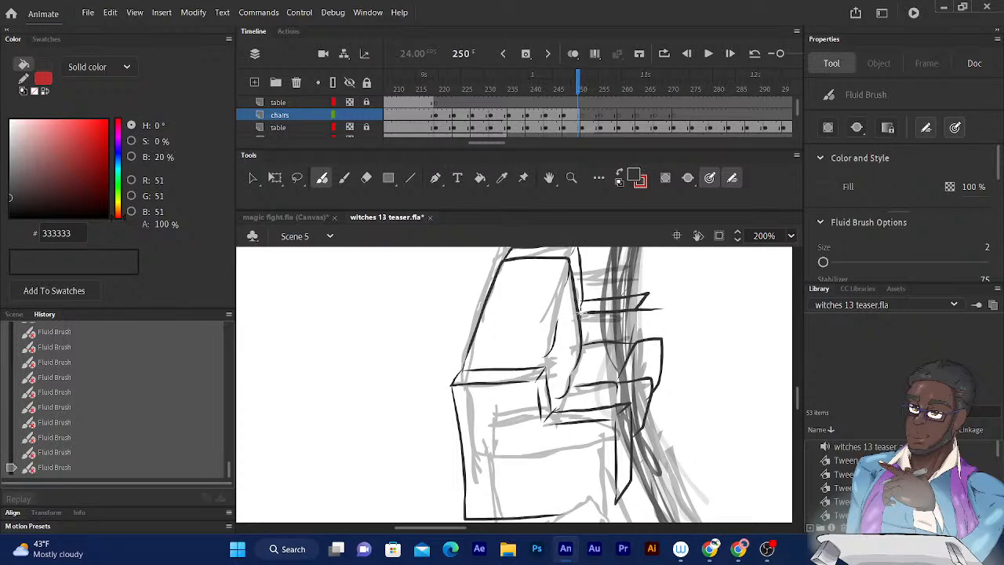
- Extend the far armrest's top surface farther toward the table and erase its former end line
{"action": "mouse_move", "coordinate": [668, 308]}
{"action": "left_mouse_down"}
{"action": "mouse_move", "coordinate": [679, 295]}
{"action": "mouse_move", "coordinate": [630, 286]}
{"action": "left_mouse_up"}
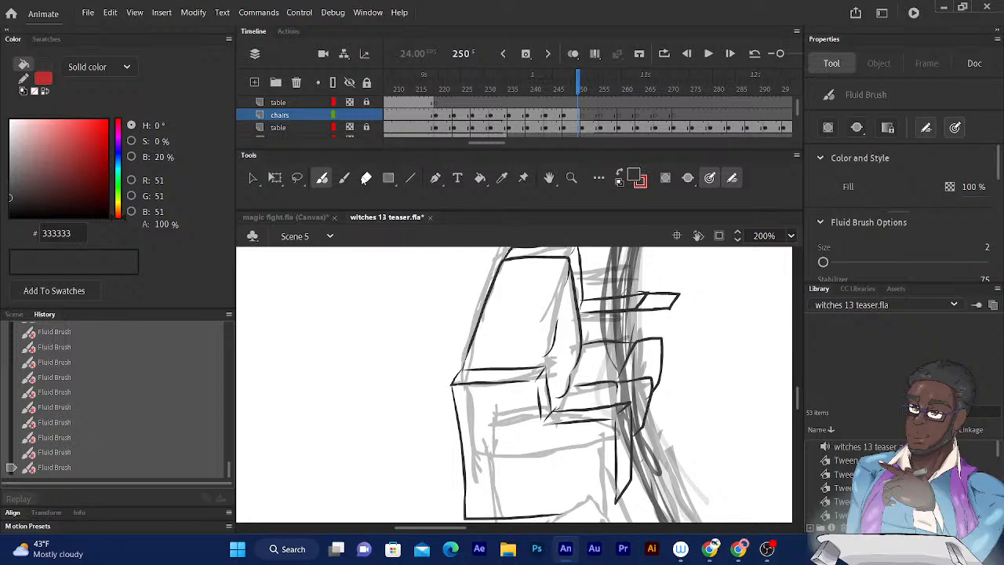
{"action": "left_click", "coordinate": [365, 177]}
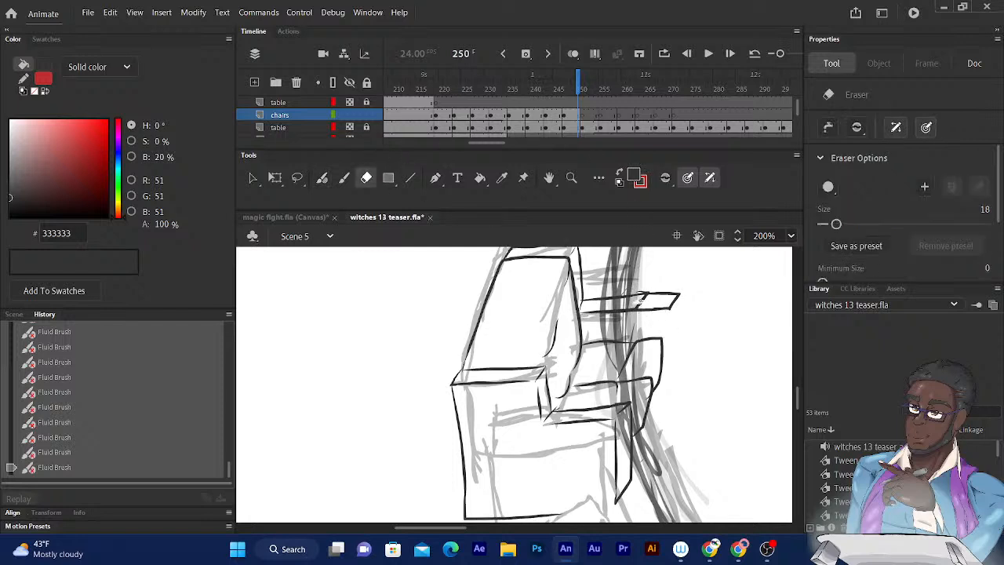
{"action": "left_click", "coordinate": [640, 298]}
{"action": "left_click", "coordinate": [637, 299]}
- Ink the far armrest's narrow front face and the front panel lines beneath the seat cushions with the Fluid Brush
{"action": "left_click", "coordinate": [322, 178]}
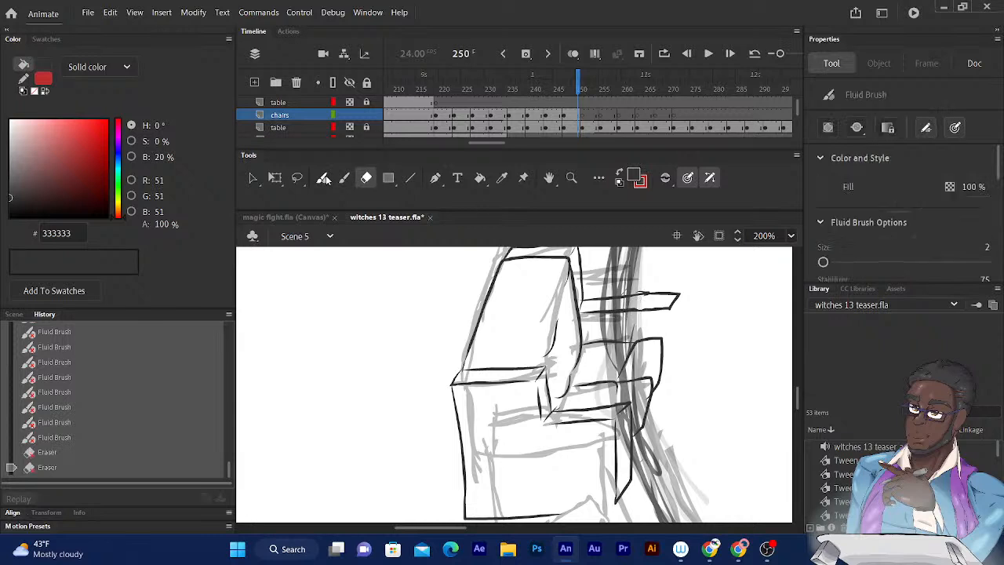
{"action": "left_click", "coordinate": [322, 178]}
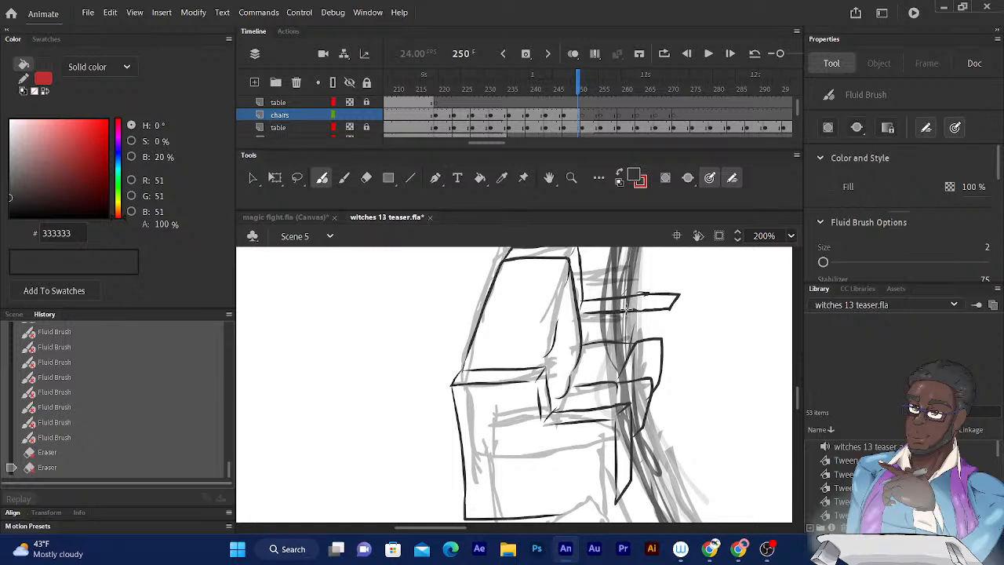
{"action": "mouse_move", "coordinate": [626, 310]}
{"action": "left_mouse_down"}
{"action": "mouse_move", "coordinate": [663, 307]}
{"action": "mouse_move", "coordinate": [674, 399]}
{"action": "mouse_move", "coordinate": [633, 477]}
{"action": "left_mouse_up"}
{"action": "mouse_move", "coordinate": [673, 416]}
{"action": "left_mouse_down"}
{"action": "mouse_move", "coordinate": [664, 442]}
{"action": "mouse_move", "coordinate": [679, 408]}
{"action": "mouse_move", "coordinate": [683, 297]}
{"action": "left_mouse_up"}
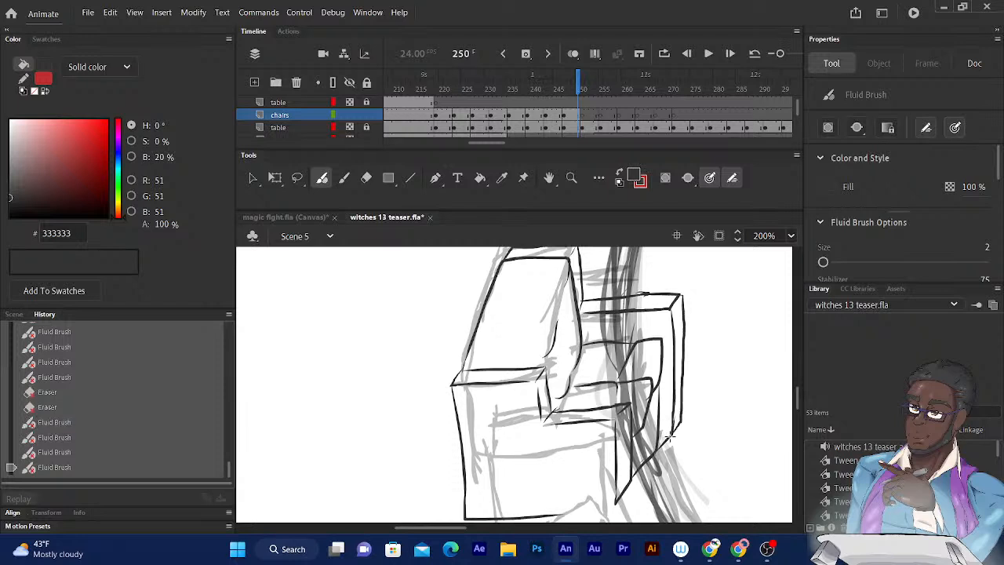
{"action": "left_click_drag", "start_coordinate": [659, 437], "coordinate": [671, 435]}
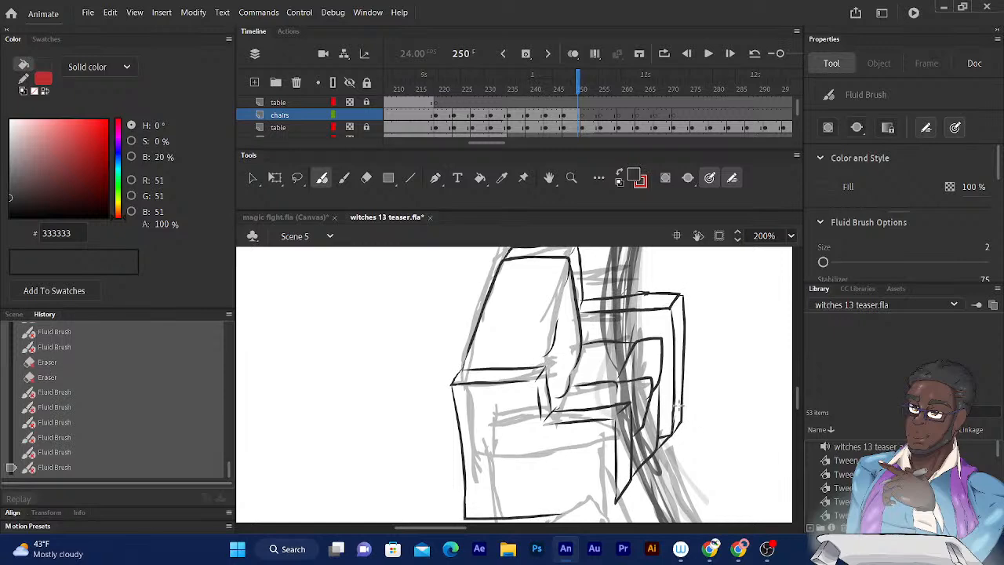
- Close the bottom of the far armrest's front face on the previously inked chair above with a short stroke
{"action": "left_click_drag", "start_coordinate": [642, 276], "coordinate": [587, 390]}
{"action": "mouse_move", "coordinate": [633, 342]}
{"action": "left_mouse_down"}
{"action": "mouse_move", "coordinate": [589, 397]}
{"action": "mouse_move", "coordinate": [549, 510]}
{"action": "left_mouse_up"}
{"action": "left_click_drag", "start_coordinate": [630, 356], "coordinate": [587, 395]}
{"action": "left_click_drag", "start_coordinate": [523, 491], "coordinate": [532, 493]}
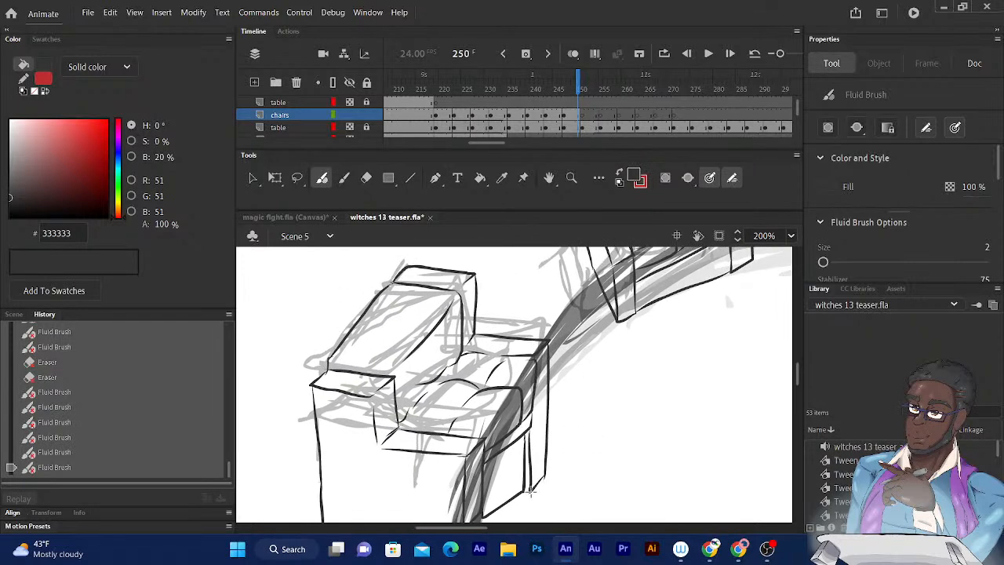
{"action": "mouse_move", "coordinate": [610, 439]}
{"action": "left_mouse_down"}
{"action": "mouse_move", "coordinate": [627, 287]}
{"action": "mouse_move", "coordinate": [594, 167]}
{"action": "left_mouse_up"}
{"action": "left_click_drag", "start_coordinate": [558, 428], "coordinate": [625, 200]}
{"action": "mouse_move", "coordinate": [583, 337]}
{"action": "left_mouse_down"}
{"action": "mouse_move", "coordinate": [580, 311]}
{"action": "mouse_move", "coordinate": [611, 297]}
{"action": "left_mouse_up"}
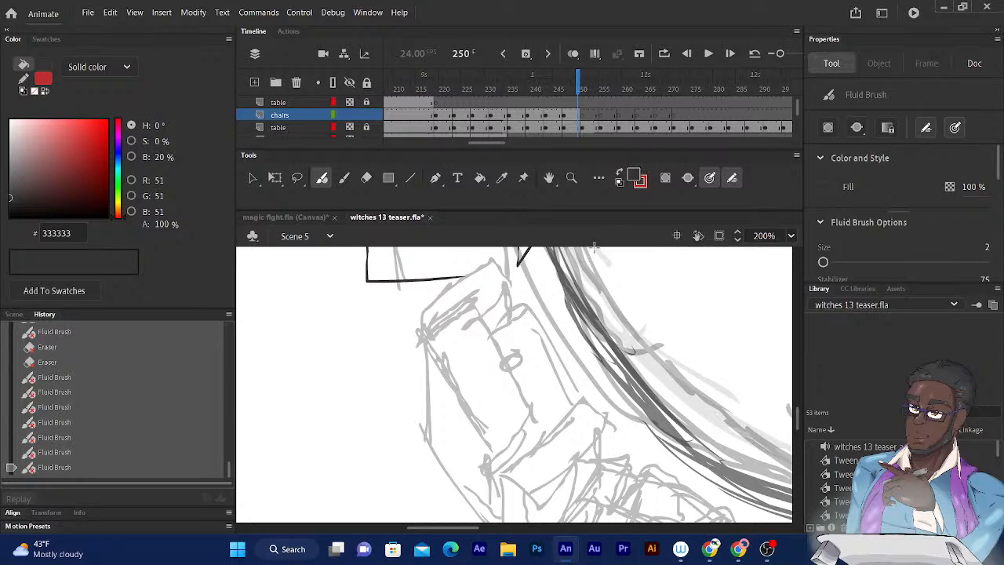
{"action": "key", "text": "ctrl+minus"}
{"action": "key", "text": "ctrl+minus"}
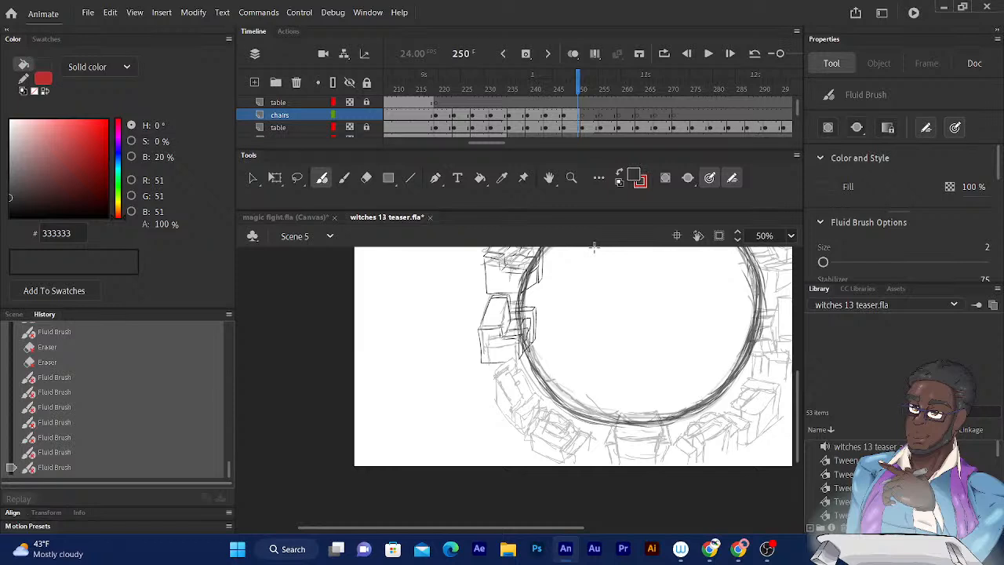
{"action": "mouse_move", "coordinate": [68, 543]}
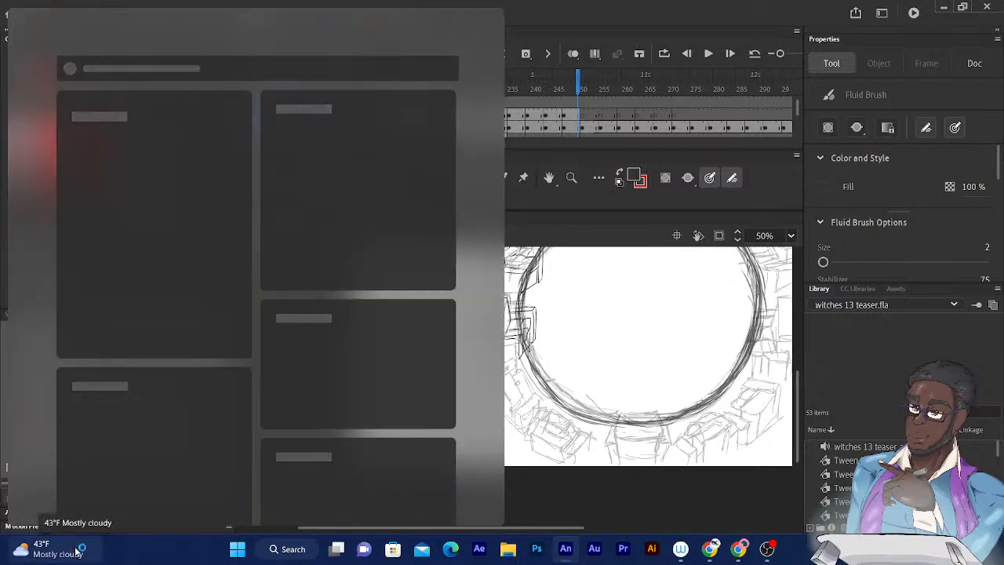
{"action": "left_click", "coordinate": [68, 543]}
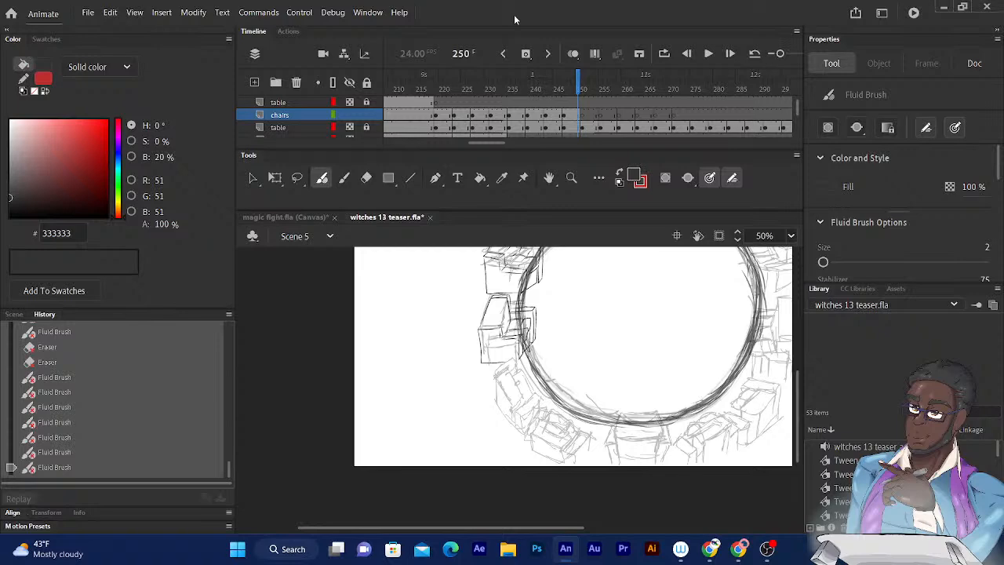
- Step through the chair and table animation between frames 240 and 274 to review the inked and rough drawings
{"action": "mouse_move", "coordinate": [739, 305]}
{"action": "left_mouse_down"}
{"action": "mouse_move", "coordinate": [726, 310]}
{"action": "mouse_move", "coordinate": [714, 412]}
{"action": "left_mouse_up"}
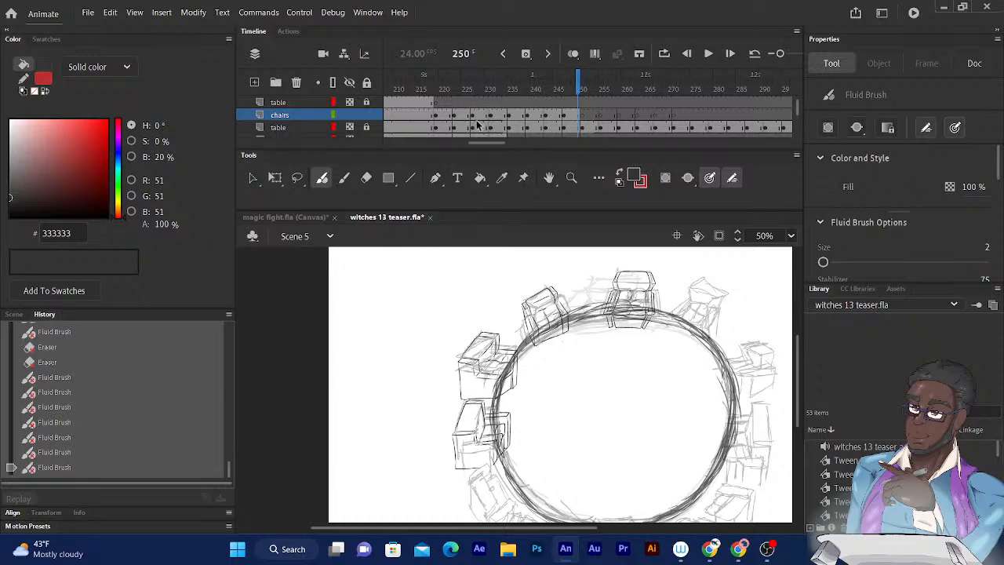
{"action": "left_click_drag", "start_coordinate": [578, 84], "coordinate": [576, 84]}
{"action": "key", "text": "period"}
{"action": "key", "text": "period"}
{"action": "key", "text": "period"}
{"action": "key", "text": "period"}
{"action": "key", "text": "period"}
{"action": "key", "text": "period"}
{"action": "key", "text": "period"}
{"action": "key", "text": "period"}
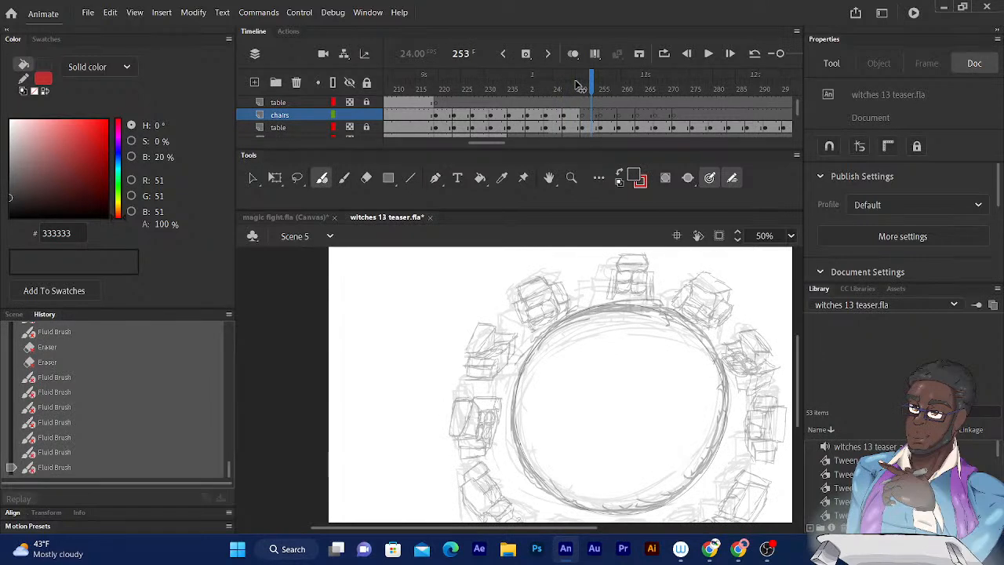
{"action": "left_click", "coordinate": [593, 93]}
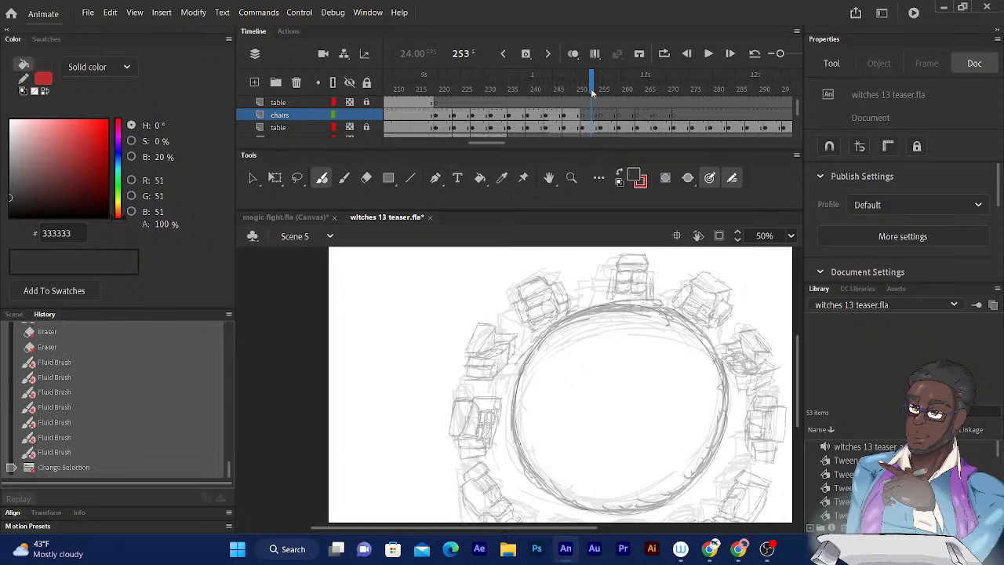
{"action": "key", "text": "comma"}
{"action": "key", "text": "comma"}
{"action": "key", "text": "comma"}
{"action": "key", "text": "comma"}
{"action": "key", "text": "comma"}
{"action": "key", "text": "comma"}
{"action": "key", "text": "comma"}
{"action": "key", "text": "comma"}
{"action": "key", "text": "comma"}
{"action": "key", "text": "comma"}
{"action": "key", "text": "comma"}
{"action": "key", "text": "comma"}
{"action": "key", "text": "comma"}
{"action": "key", "text": "comma"}
{"action": "key", "text": "comma"}
{"action": "key", "text": "comma"}
{"action": "key", "text": "comma"}
{"action": "key", "text": "comma"}
{"action": "key", "text": "comma"}
{"action": "key", "text": "comma"}
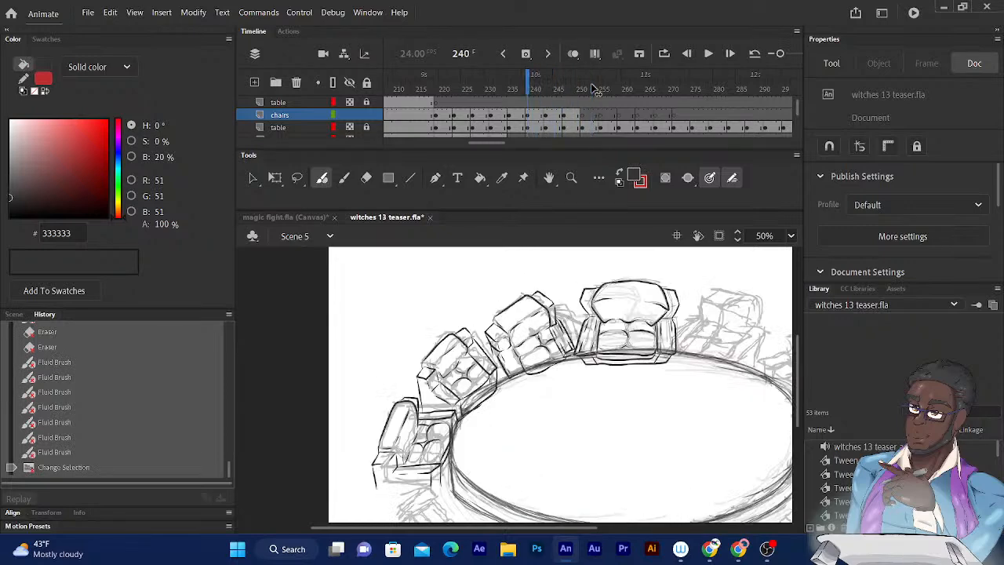
{"action": "key", "text": "period"}
{"action": "key", "text": "period"}
{"action": "key", "text": "period"}
{"action": "key", "text": "period"}
{"action": "key", "text": "period"}
{"action": "key", "text": "period"}
{"action": "key", "text": "period"}
{"action": "key", "text": "period"}
{"action": "key", "text": "period"}
{"action": "key", "text": "period"}
{"action": "key", "text": "period"}
{"action": "key", "text": "period"}
{"action": "key", "text": "period"}
{"action": "key", "text": "period"}
{"action": "key", "text": "period"}
{"action": "key", "text": "period"}
{"action": "key", "text": "period"}
{"action": "key", "text": "period"}
{"action": "key", "text": "period"}
{"action": "key", "text": "period"}
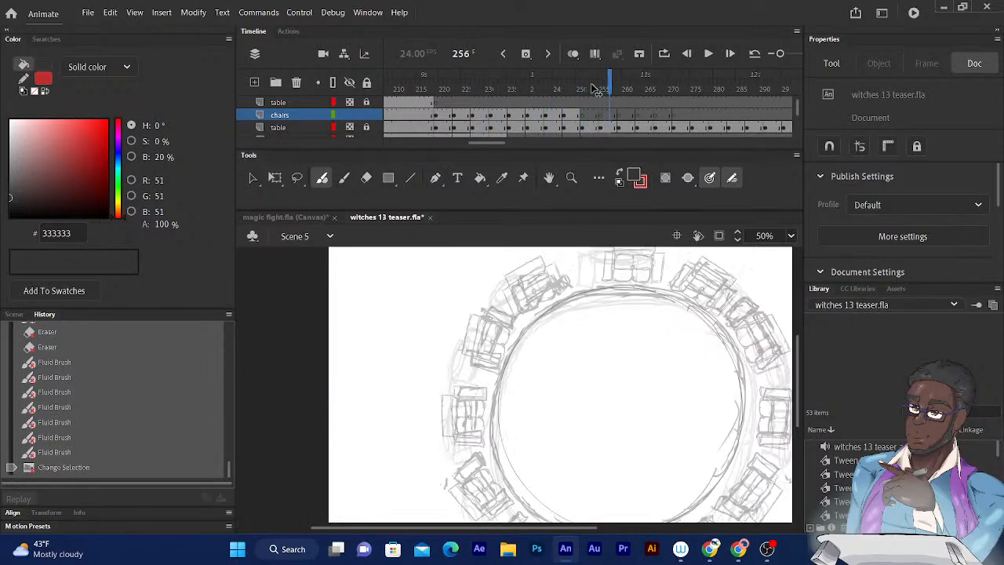
{"action": "key", "text": "period"}
{"action": "key", "text": "period"}
{"action": "key", "text": "period"}
{"action": "key", "text": "period"}
{"action": "key", "text": "period"}
{"action": "key", "text": "period"}
{"action": "key", "text": "period"}
{"action": "key", "text": "period"}
{"action": "key", "text": "period"}
{"action": "key", "text": "period"}
{"action": "key", "text": "period"}
{"action": "key", "text": "period"}
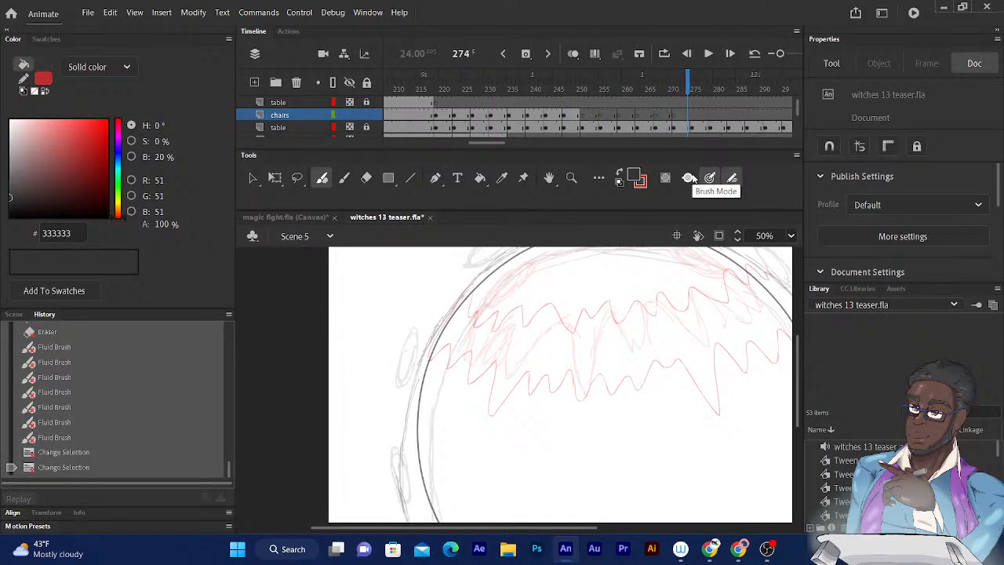
- Show the list of scenes and step through the red magic sketch frames up to frame 289 in Scene 5
{"action": "left_click", "coordinate": [15, 313]}
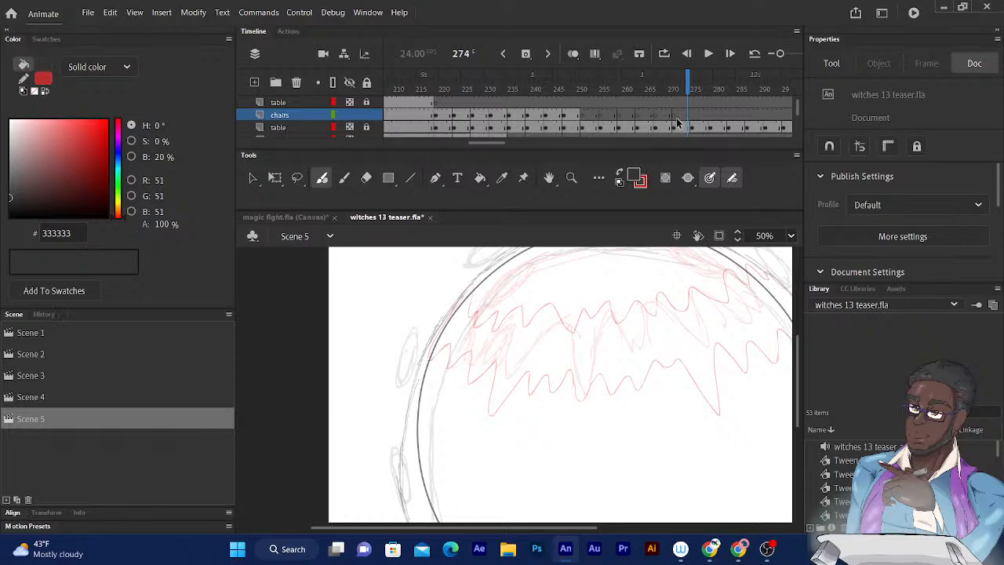
{"action": "left_click_drag", "start_coordinate": [688, 88], "coordinate": [705, 89]}
{"action": "key", "text": "period"}
{"action": "key", "text": "period"}
{"action": "key", "text": "period"}
{"action": "key", "text": "period"}
{"action": "key", "text": "period"}
{"action": "key", "text": "period"}
{"action": "key", "text": "period"}
{"action": "key", "text": "period"}
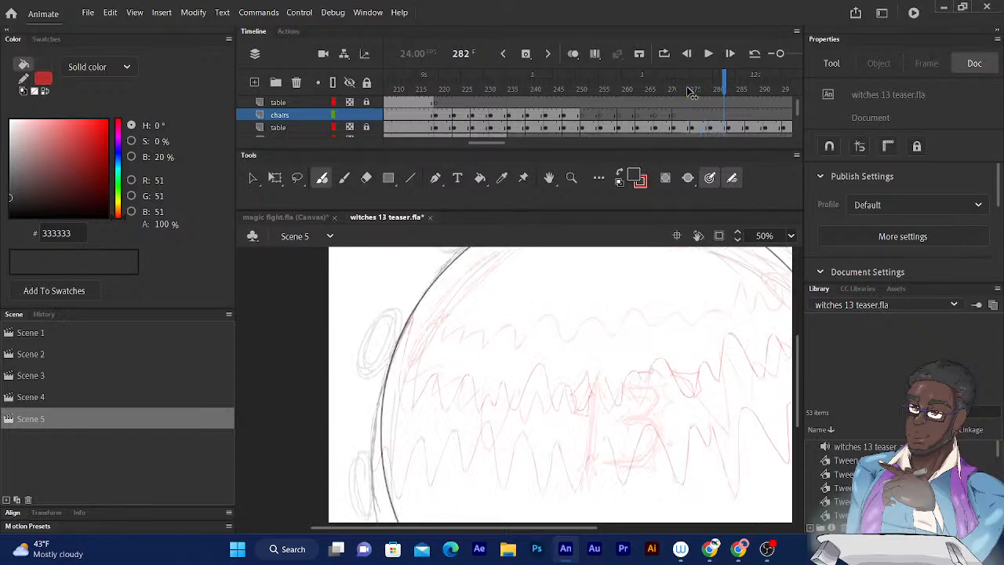
{"action": "key", "text": "period"}
{"action": "key", "text": "period"}
{"action": "key", "text": "period"}
{"action": "key", "text": "period"}
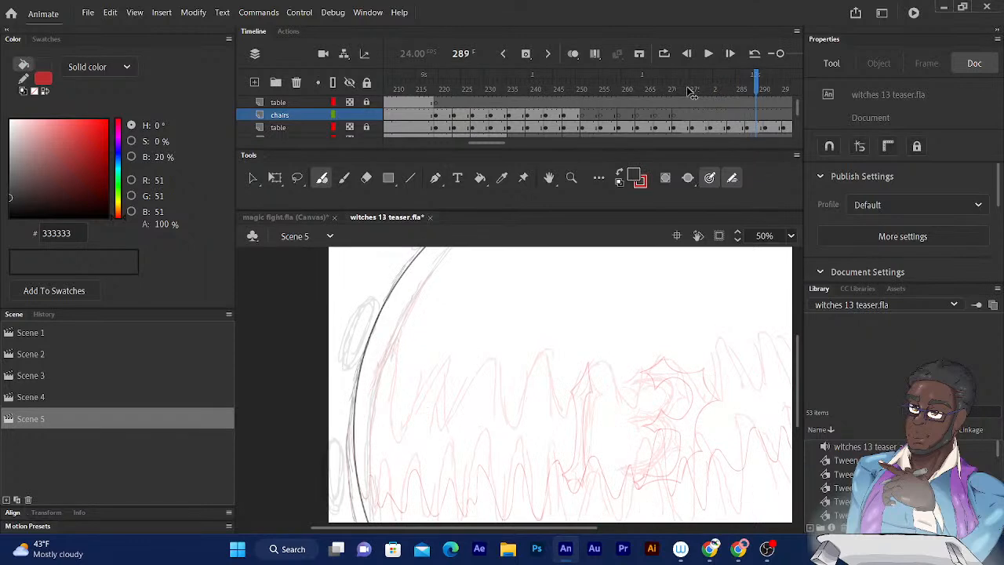
{"action": "key", "text": "comma"}
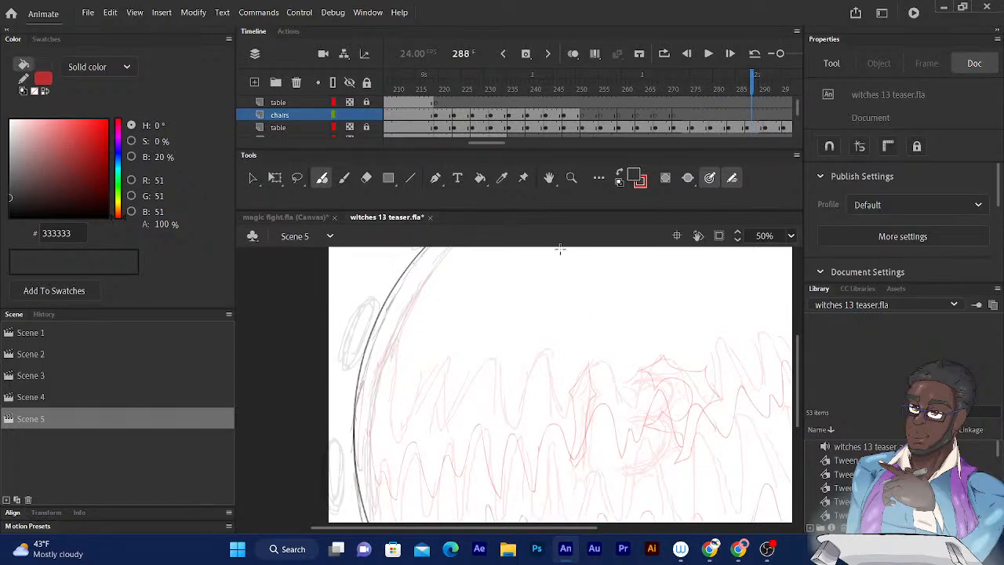
- Locate the rough magic layer inside Folder_1 and step back to its first drawing at frame 267
{"action": "scroll", "coordinate": [796, 107], "scroll_direction": "up", "scroll_amount": 4}
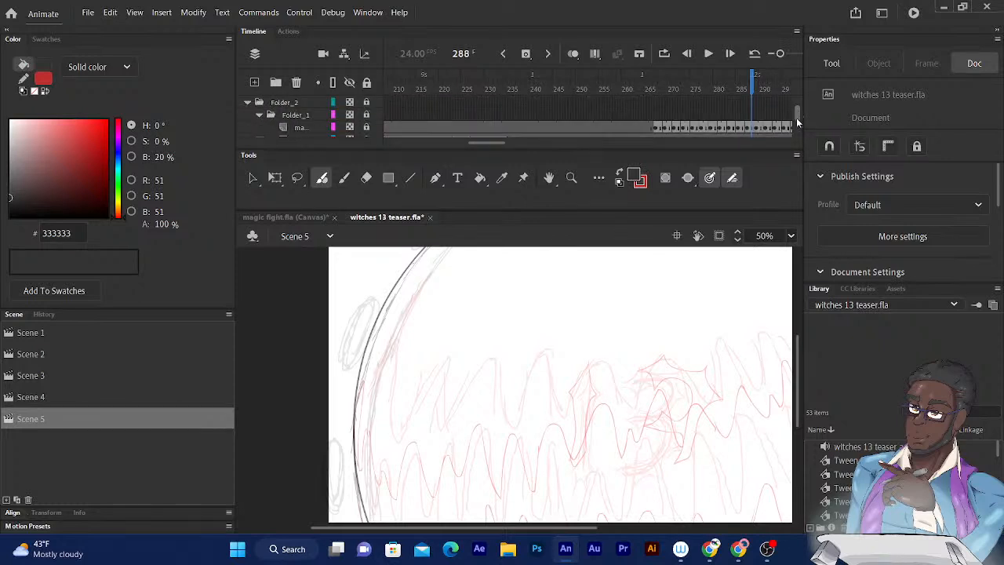
{"action": "scroll", "coordinate": [797, 118], "scroll_direction": "down", "scroll_amount": 3}
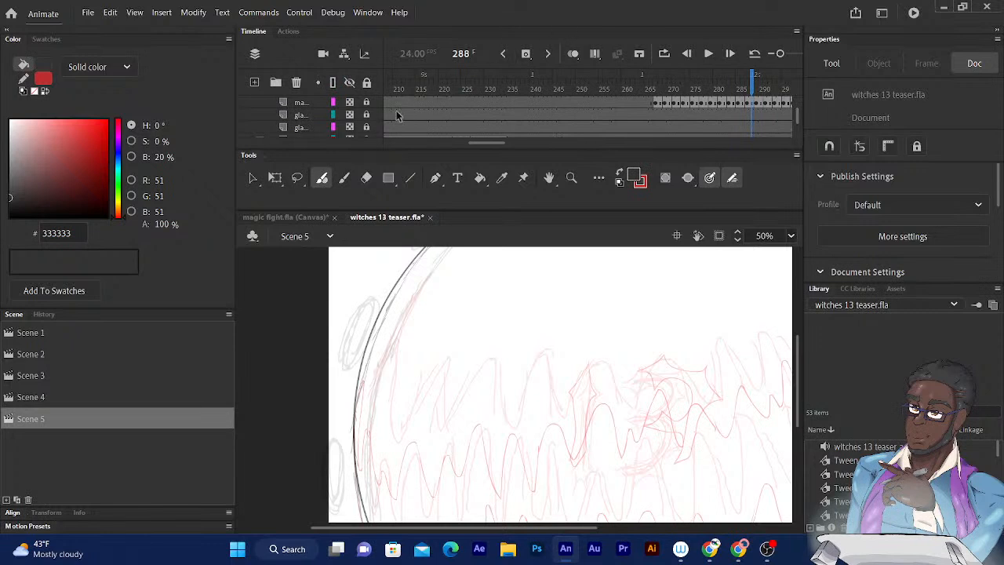
{"action": "left_click", "coordinate": [348, 101]}
{"action": "left_click", "coordinate": [348, 102]}
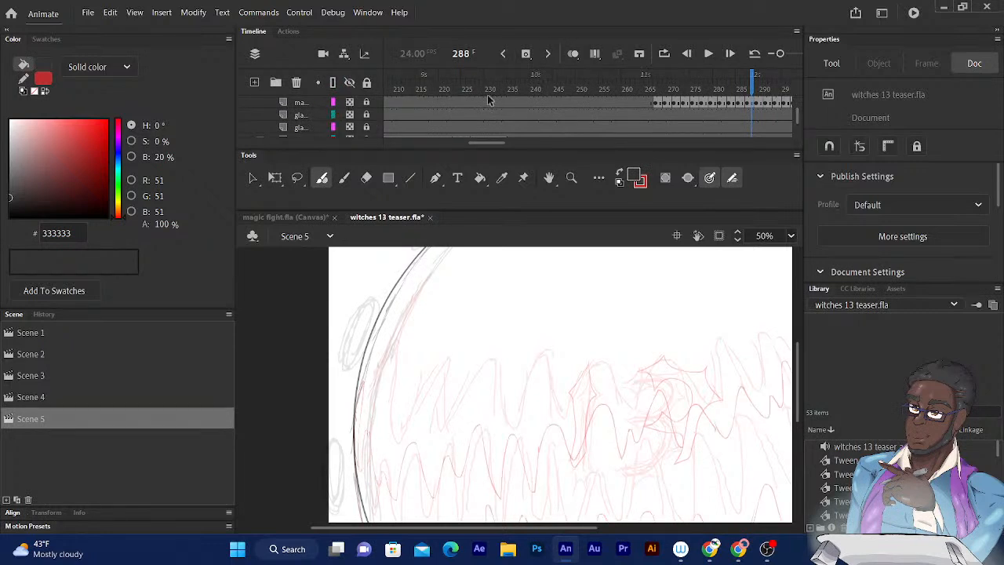
{"action": "scroll", "coordinate": [795, 117], "scroll_direction": "up", "scroll_amount": 3}
{"action": "scroll", "coordinate": [794, 115], "scroll_direction": "down", "scroll_amount": 3}
{"action": "key", "text": "comma"}
{"action": "key", "text": "comma"}
{"action": "key", "text": "comma"}
{"action": "key", "text": "comma"}
{"action": "key", "text": "comma"}
{"action": "key", "text": "comma"}
{"action": "key", "text": "comma"}
{"action": "key", "text": "comma"}
{"action": "key", "text": "comma"}
{"action": "key", "text": "comma"}
{"action": "key", "text": "comma"}
{"action": "key", "text": "comma"}
{"action": "key", "text": "comma"}
{"action": "key", "text": "comma"}
{"action": "key", "text": "comma"}
{"action": "key", "text": "comma"}
{"action": "key", "text": "comma"}
{"action": "key", "text": "comma"}
{"action": "key", "text": "comma"}
{"action": "key", "text": "comma"}
{"action": "key", "text": "comma"}
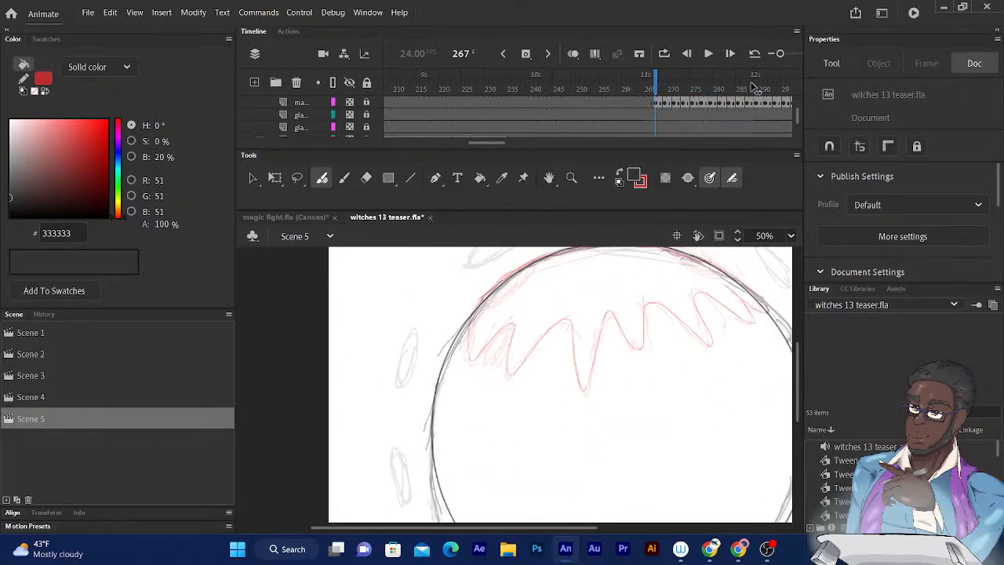
- Change the magic_rough layer's visibility from partial opacity to Visible, and swap the fill and stroke colours
{"action": "key", "text": "period"}
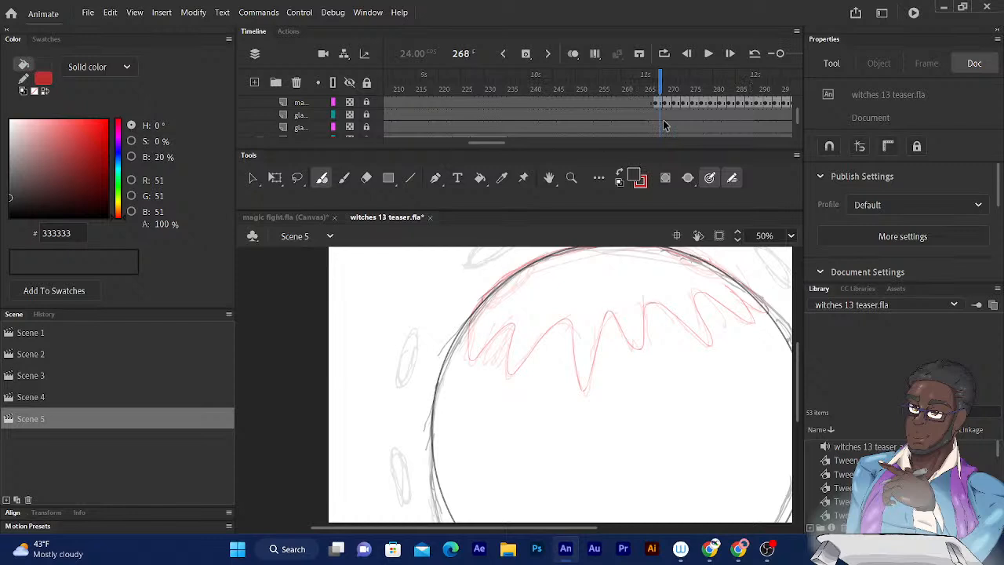
{"action": "right_click", "coordinate": [306, 103]}
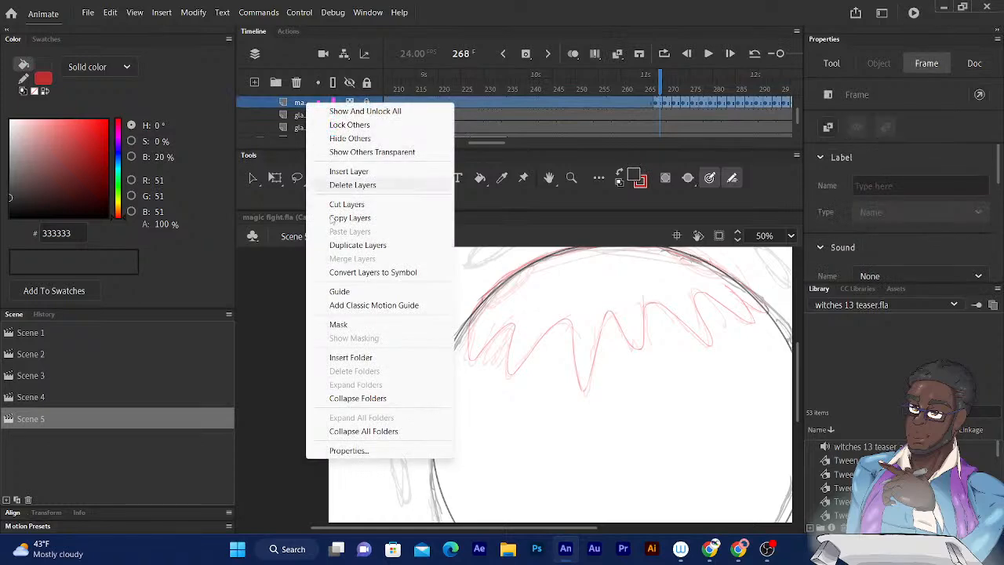
{"action": "left_click", "coordinate": [353, 453]}
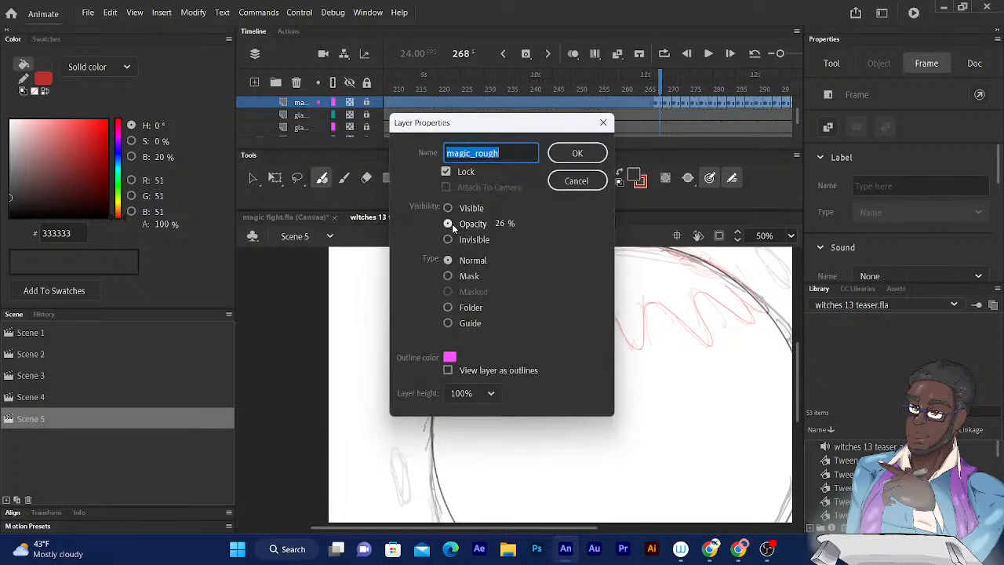
{"action": "left_click", "coordinate": [448, 208]}
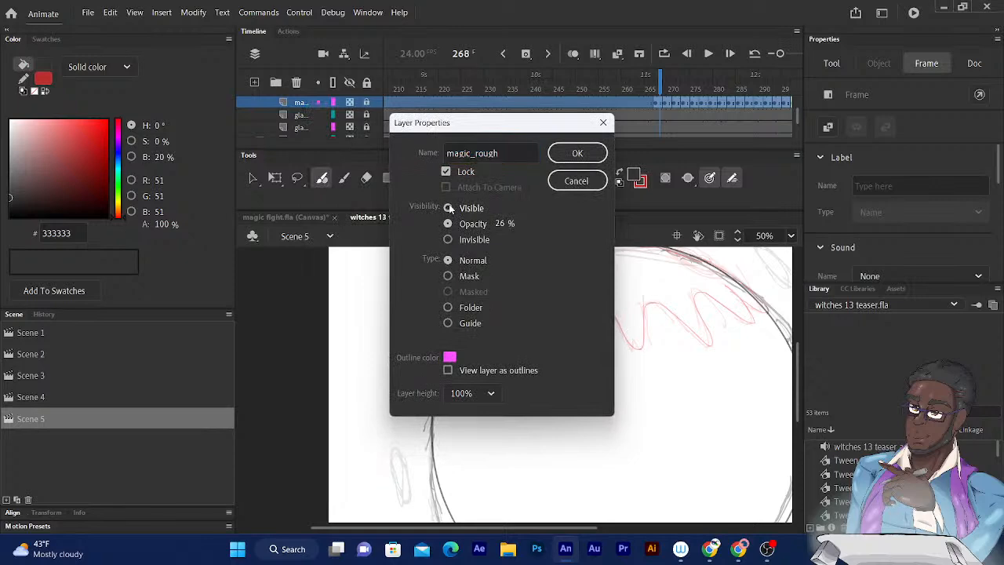
{"action": "left_click", "coordinate": [577, 153]}
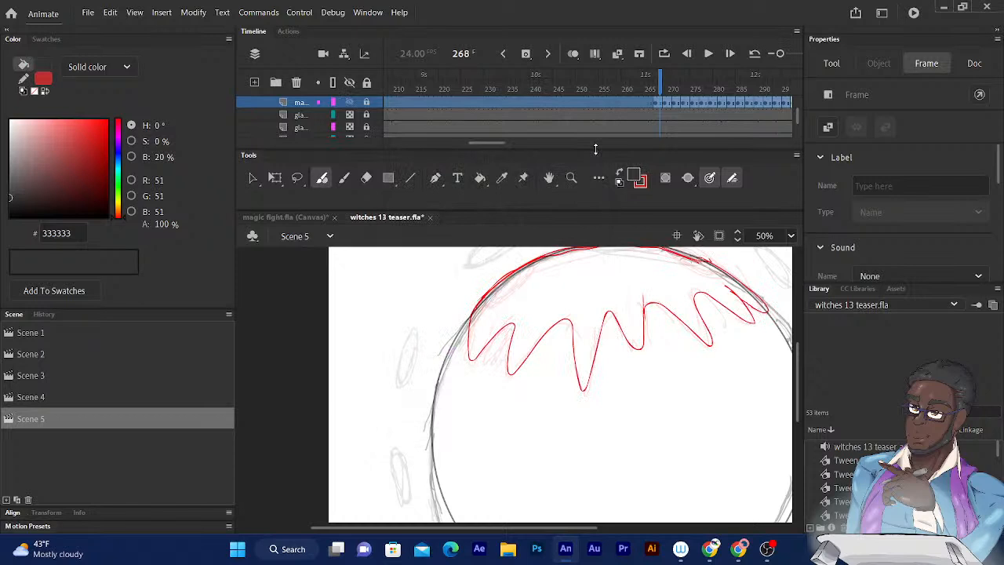
{"action": "left_click", "coordinate": [619, 173]}
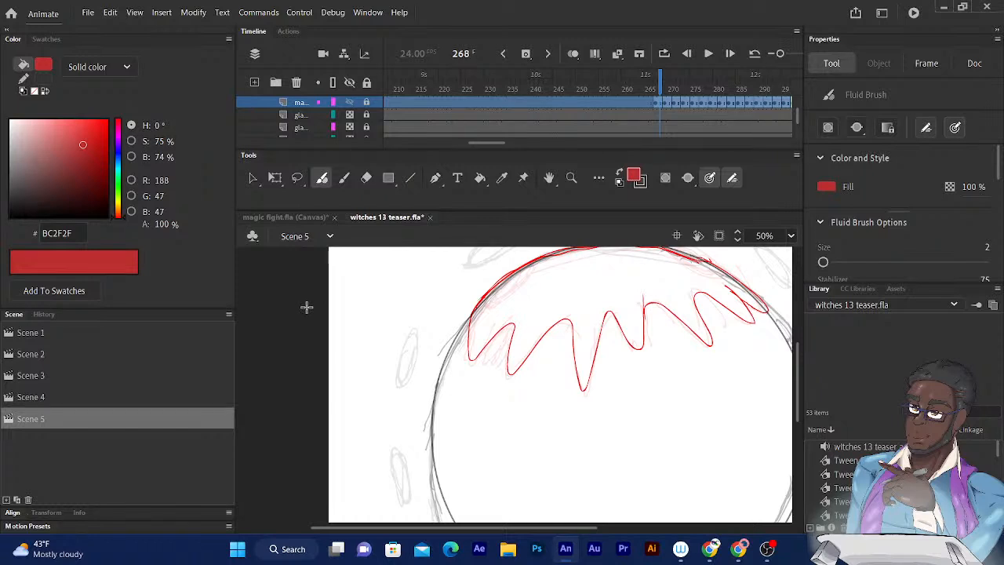
- Switch to Scene 4 at frame 87 and look through its layers for the hidden purple drawing
{"action": "scroll", "coordinate": [565, 307], "scroll_direction": "up", "scroll_amount": 1}
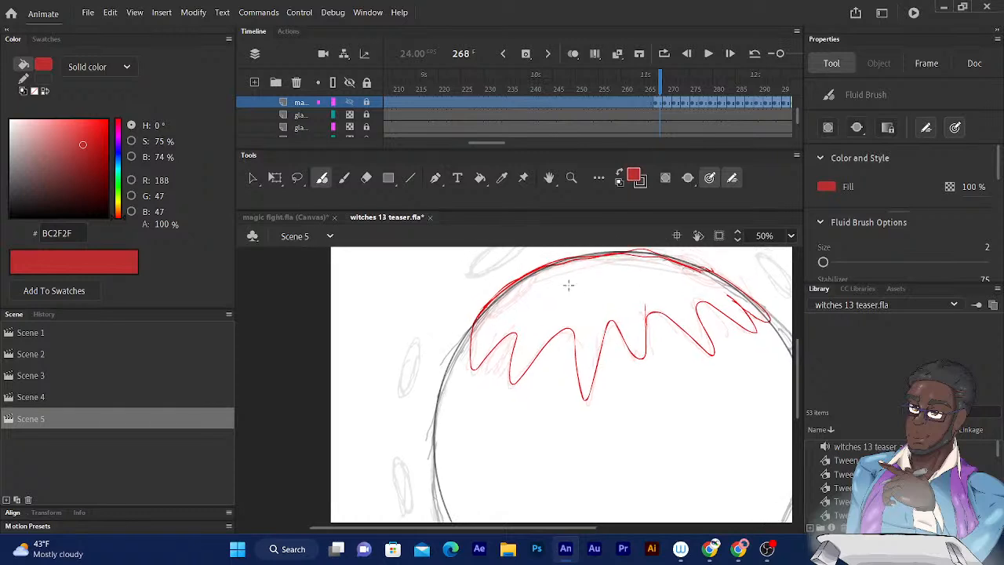
{"action": "left_click", "coordinate": [39, 398]}
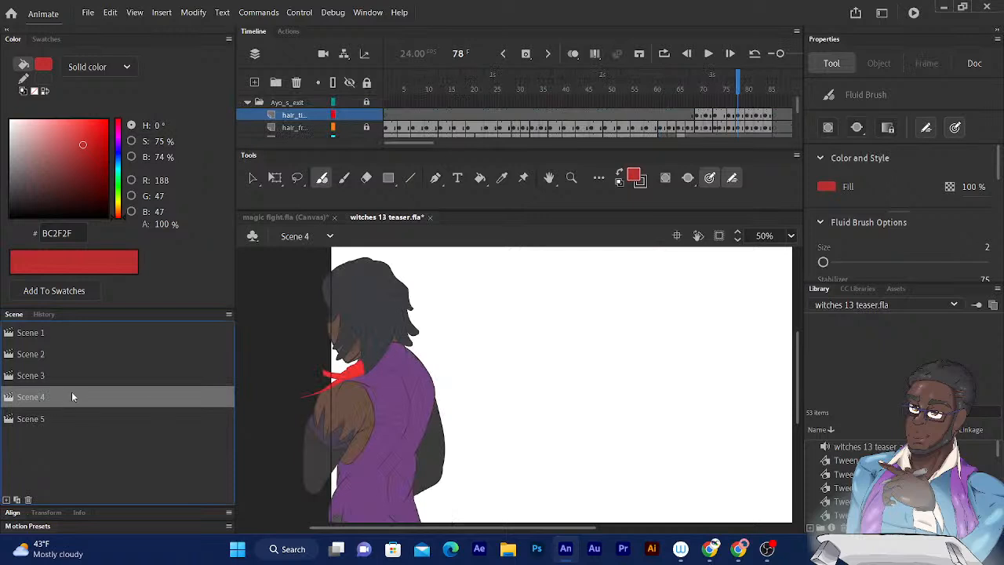
{"action": "mouse_move", "coordinate": [737, 86]}
{"action": "left_mouse_down"}
{"action": "mouse_move", "coordinate": [786, 89]}
{"action": "mouse_move", "coordinate": [779, 112]}
{"action": "mouse_move", "coordinate": [798, 109]}
{"action": "left_mouse_up"}
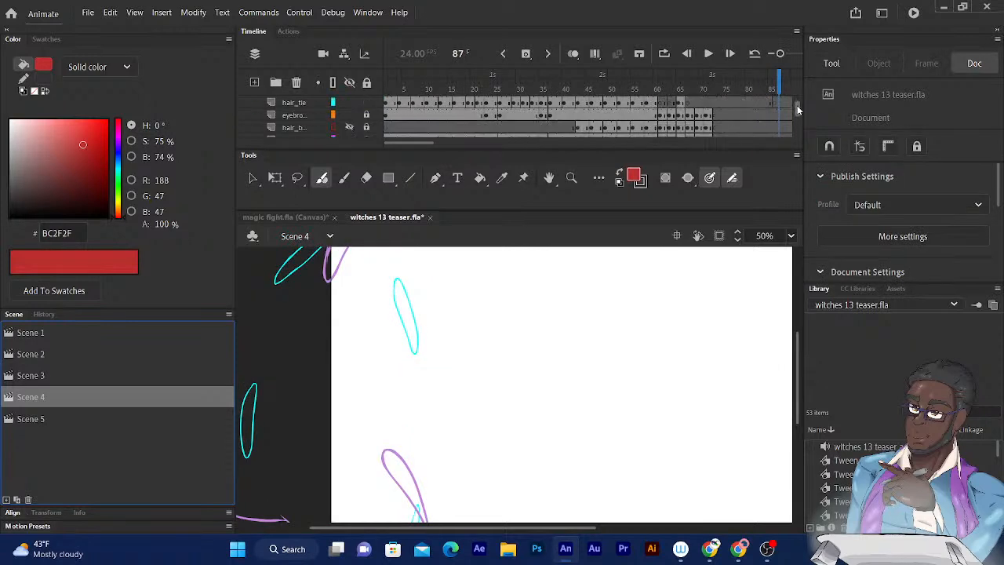
{"action": "left_click", "coordinate": [349, 127]}
{"action": "left_click_drag", "start_coordinate": [797, 102], "coordinate": [798, 114]}
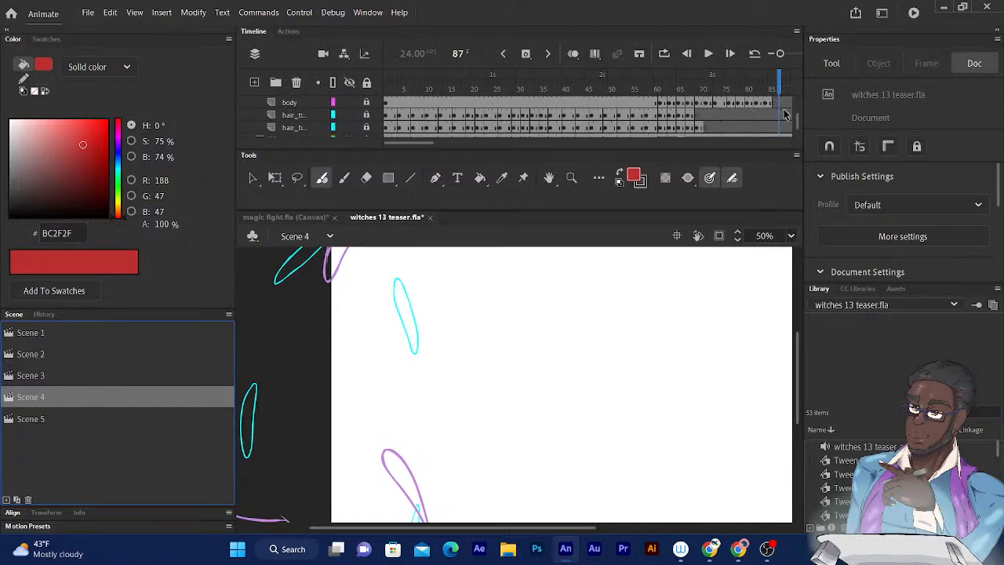
{"action": "scroll", "coordinate": [794, 126], "scroll_direction": "up", "scroll_amount": 2}
{"action": "scroll", "coordinate": [796, 124], "scroll_direction": "up", "scroll_amount": 1}
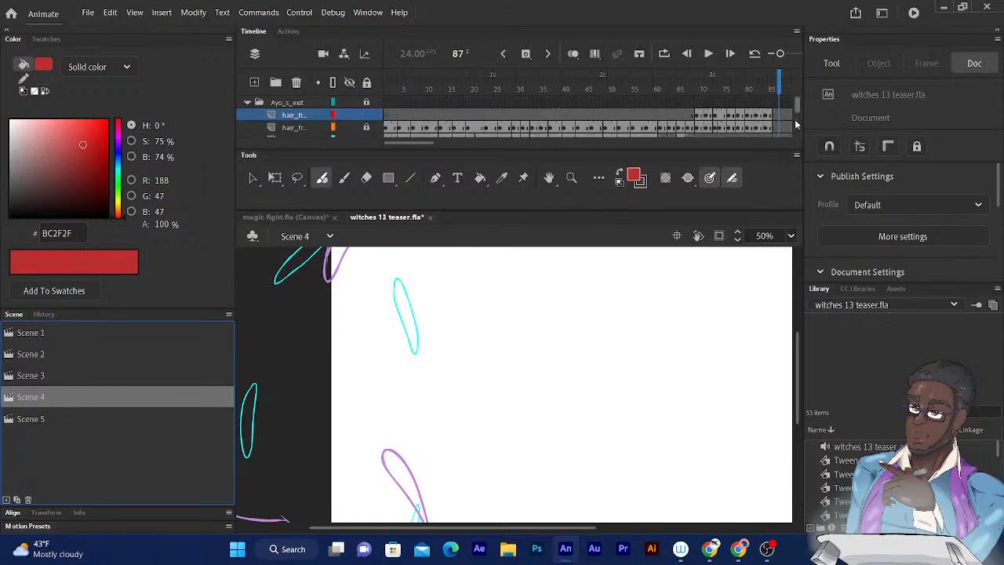
- Show the hidden Layer_1 and sample the purple of its outlines (AC32C0) as the fill colour with the Eyedropper
{"action": "scroll", "coordinate": [796, 124], "scroll_direction": "down", "scroll_amount": 10}
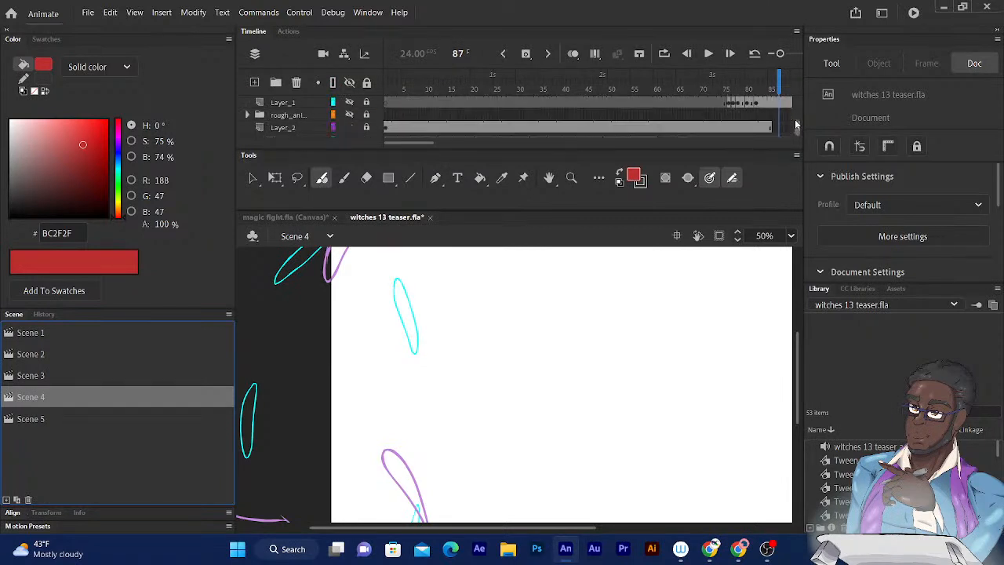
{"action": "left_click", "coordinate": [350, 113]}
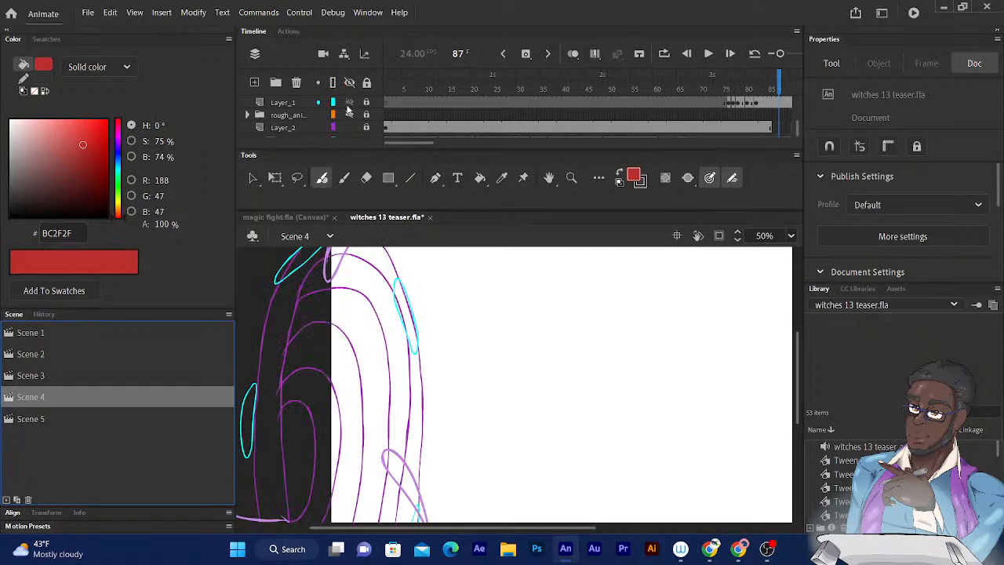
{"action": "left_click", "coordinate": [349, 115]}
{"action": "left_click", "coordinate": [502, 178]}
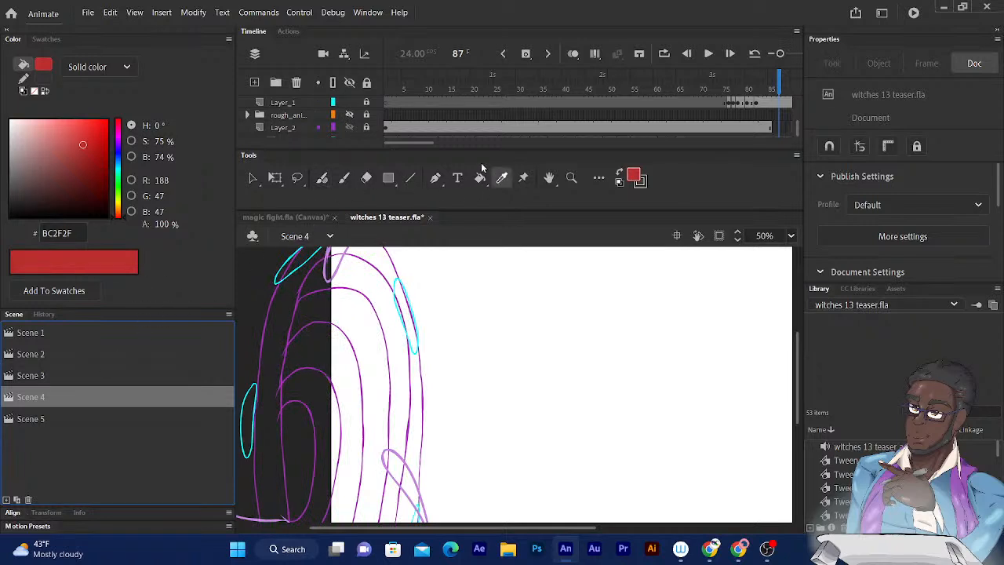
{"action": "left_click", "coordinate": [280, 364]}
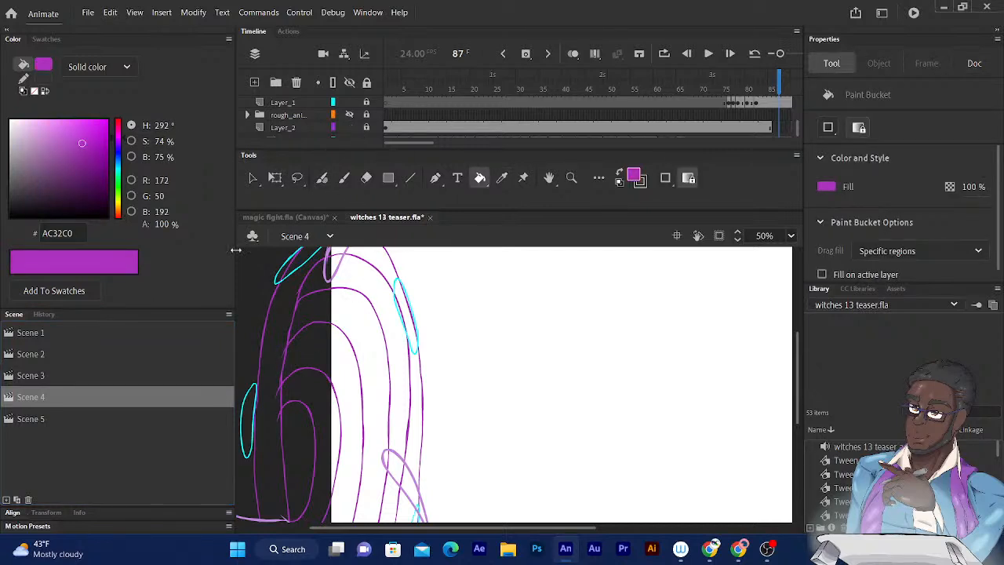
- Unlock the magic_rough layer in Scene 5 and go to its first drawing at frame 267
{"action": "left_click", "coordinate": [32, 419]}
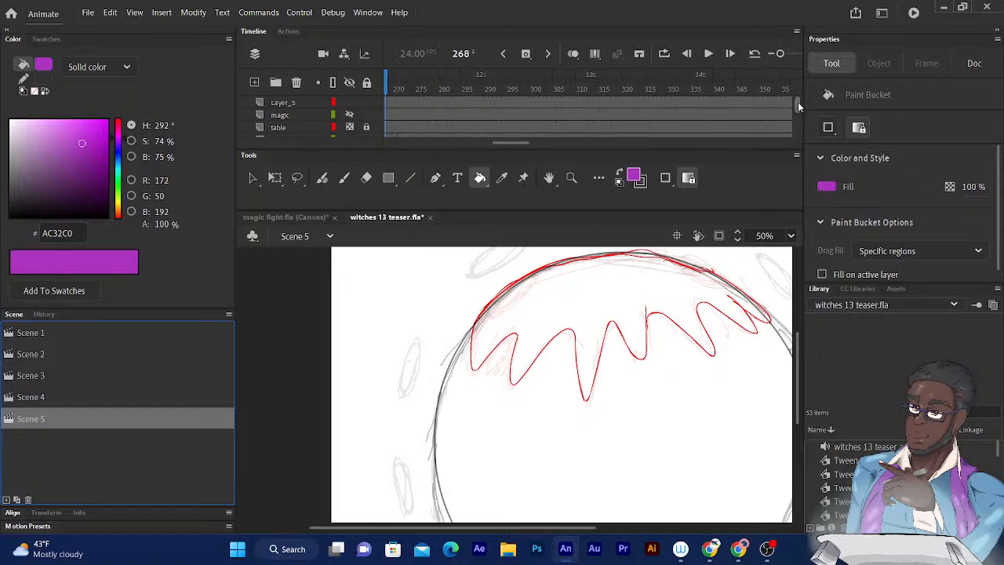
{"action": "scroll", "coordinate": [797, 104], "scroll_direction": "down", "scroll_amount": 6}
{"action": "scroll", "coordinate": [797, 104], "scroll_direction": "up", "scroll_amount": 4}
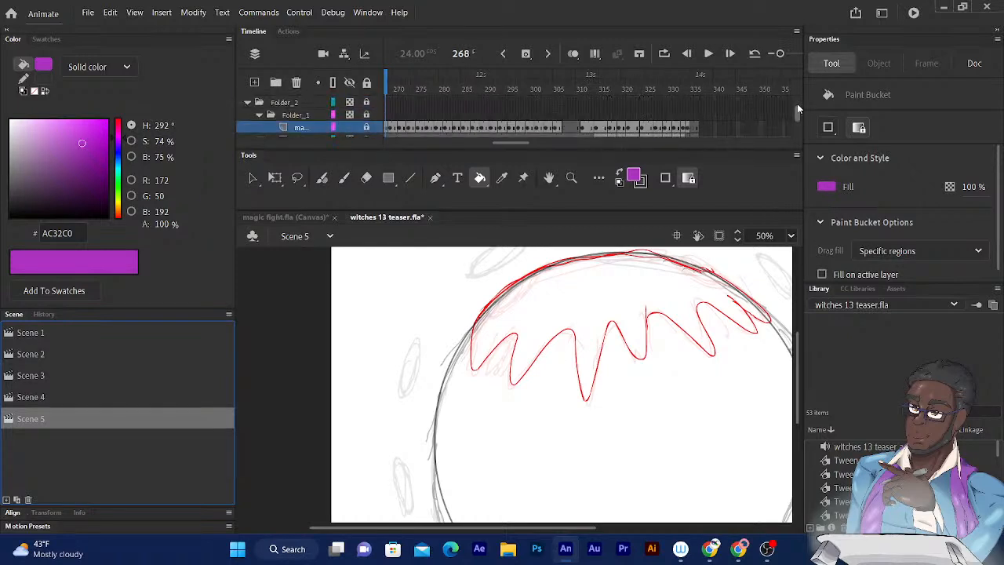
{"action": "left_click_drag", "start_coordinate": [505, 143], "coordinate": [495, 143]}
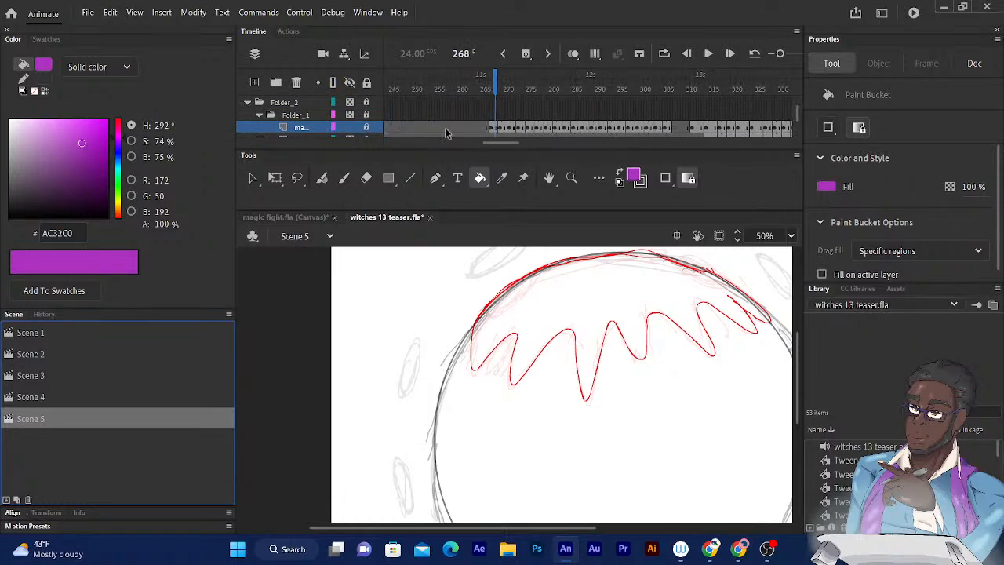
{"action": "left_click", "coordinate": [366, 127]}
{"action": "left_click", "coordinate": [496, 83]}
{"action": "mouse_move", "coordinate": [496, 84]}
{"action": "left_mouse_down"}
{"action": "mouse_move", "coordinate": [570, 83]}
{"action": "mouse_move", "coordinate": [490, 83]}
{"action": "left_mouse_up"}
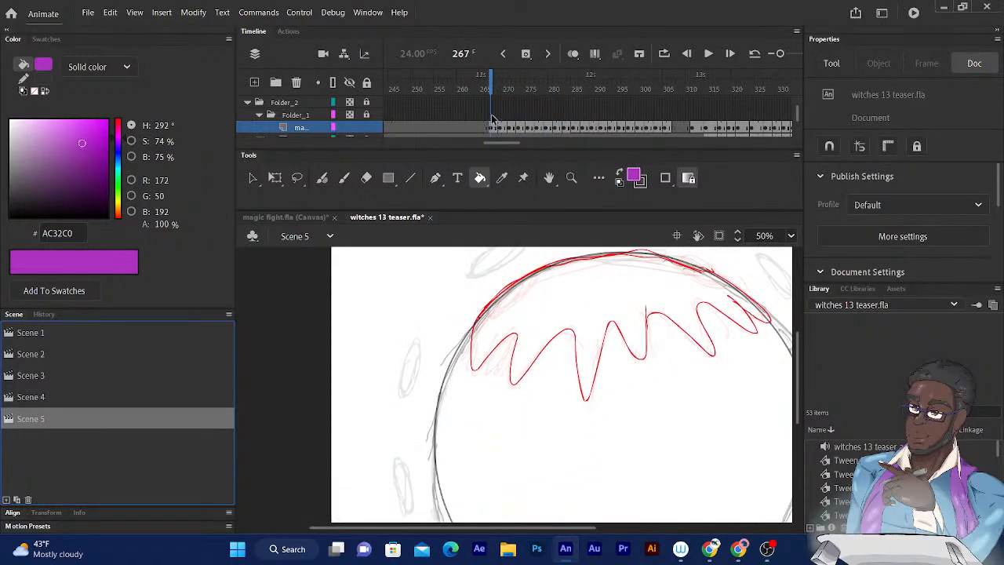
- Fill the red magic outlines with purple at frames 267 and 269 of the magic_rough layer
{"action": "left_click", "coordinate": [520, 361]}
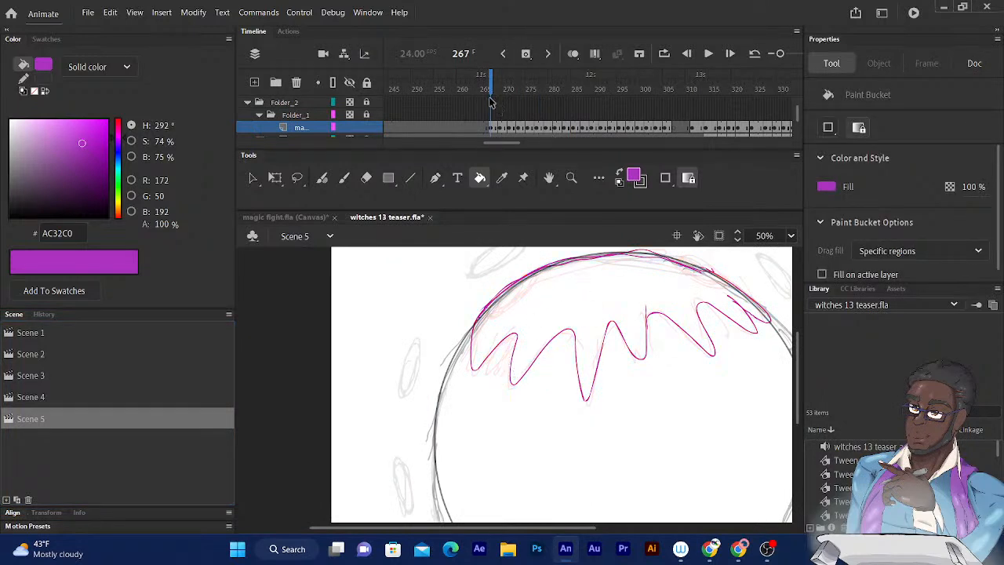
{"action": "left_click_drag", "start_coordinate": [490, 92], "coordinate": [496, 91]}
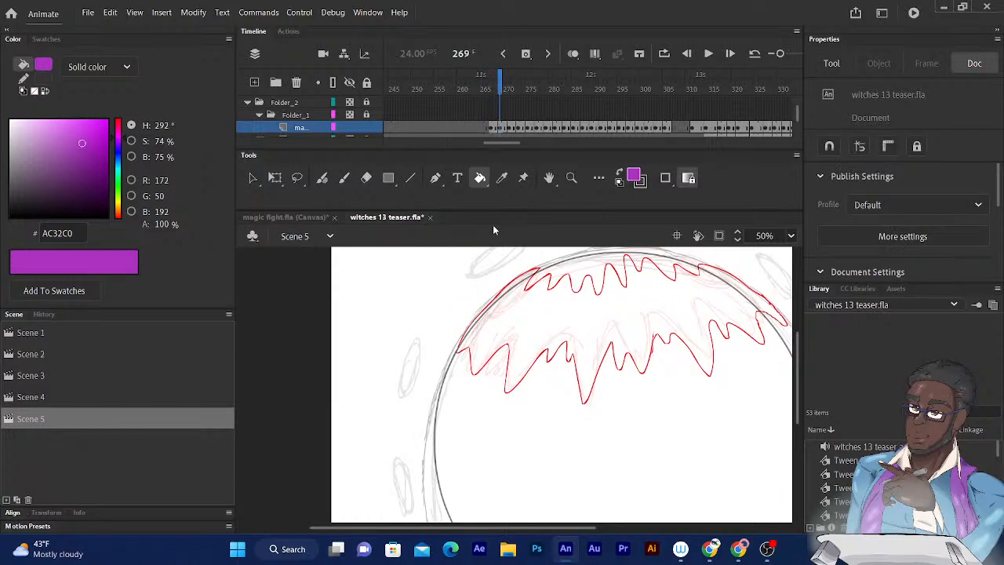
{"action": "left_click", "coordinate": [472, 364]}
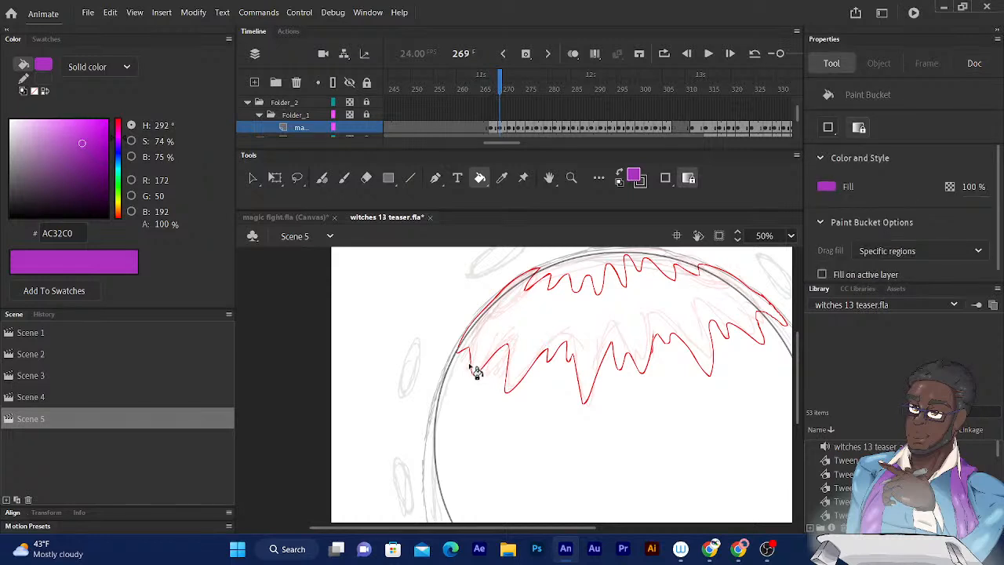
{"action": "left_click", "coordinate": [537, 297]}
- Recolour both red zigzag magic outlines at frame 271 purple with the Paint Bucket
{"action": "left_click_drag", "start_coordinate": [500, 88], "coordinate": [509, 89]}
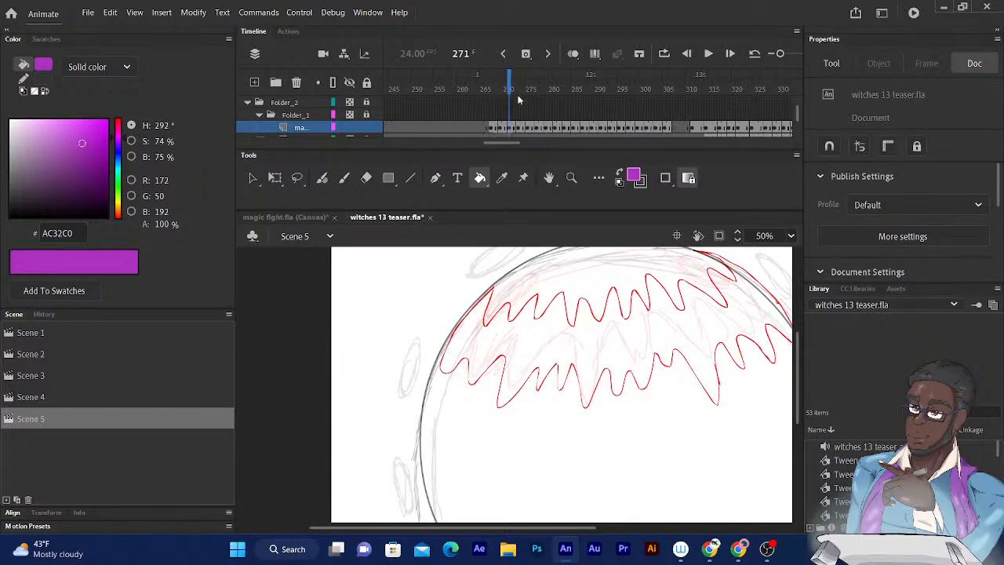
{"action": "left_click", "coordinate": [538, 298]}
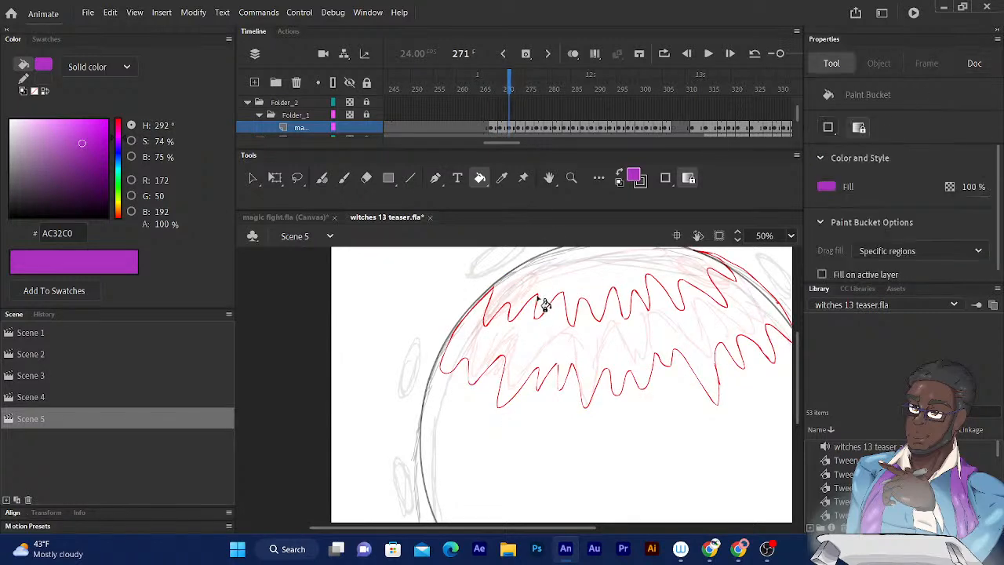
{"action": "left_click", "coordinate": [544, 304]}
{"action": "left_click", "coordinate": [569, 377]}
{"action": "left_click", "coordinate": [566, 376]}
{"action": "left_click_drag", "start_coordinate": [615, 331], "coordinate": [586, 346]}
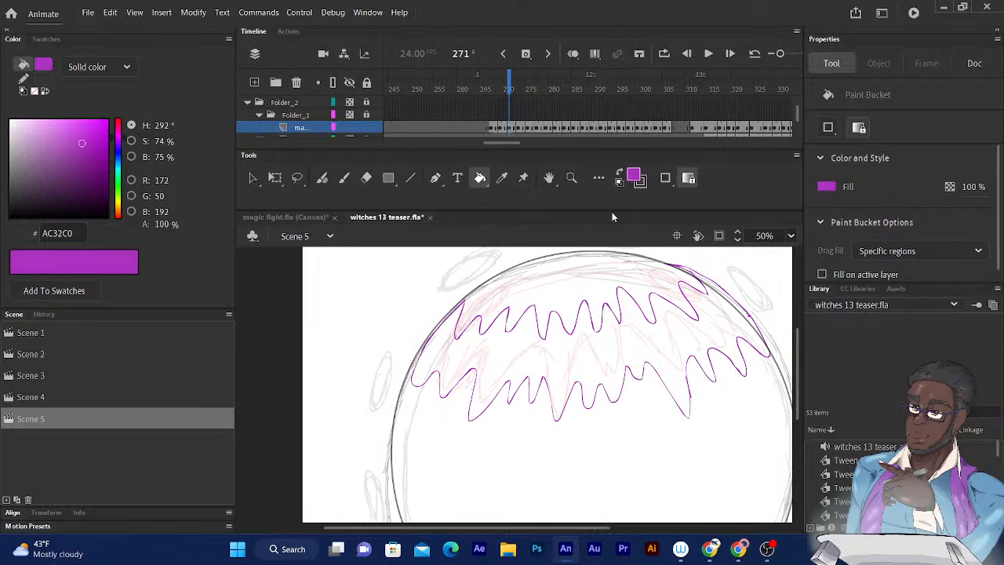
- Recolour the red zigzag magic outlines at frames 274 and 275 purple
{"action": "left_click", "coordinate": [524, 89]}
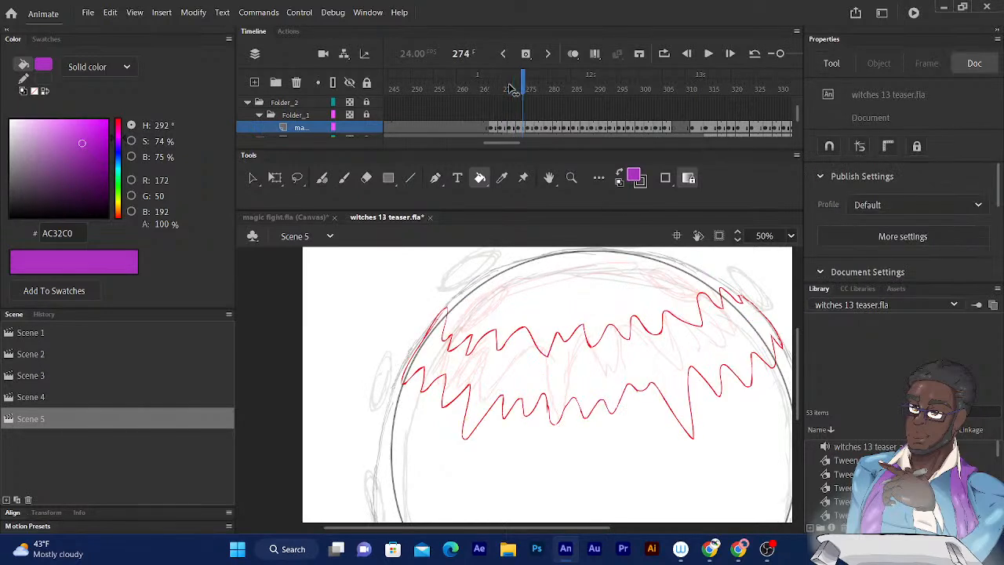
{"action": "left_click", "coordinate": [516, 335]}
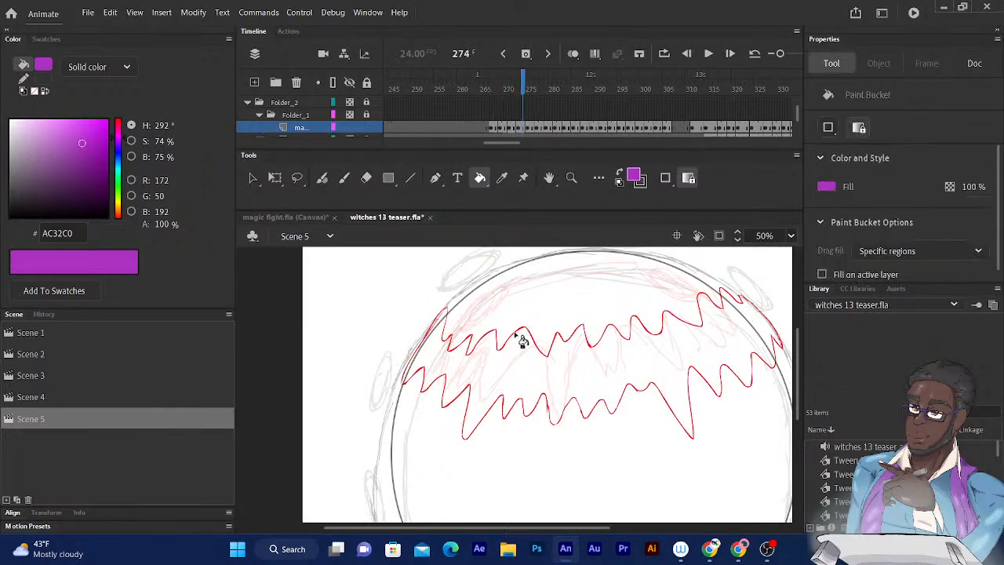
{"action": "left_click", "coordinate": [514, 336]}
{"action": "left_click", "coordinate": [527, 89]}
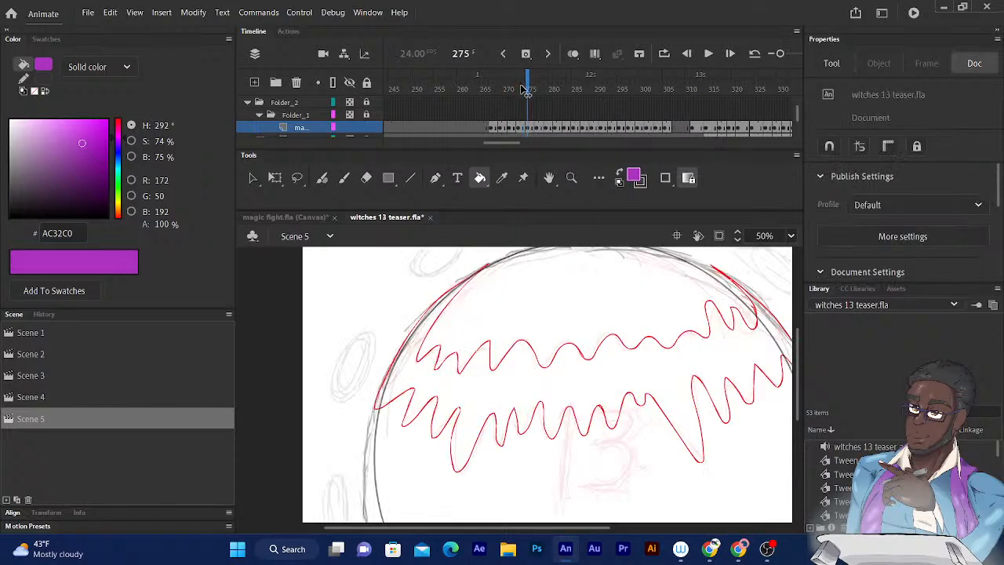
{"action": "left_click", "coordinate": [500, 424]}
{"action": "left_click", "coordinate": [499, 423]}
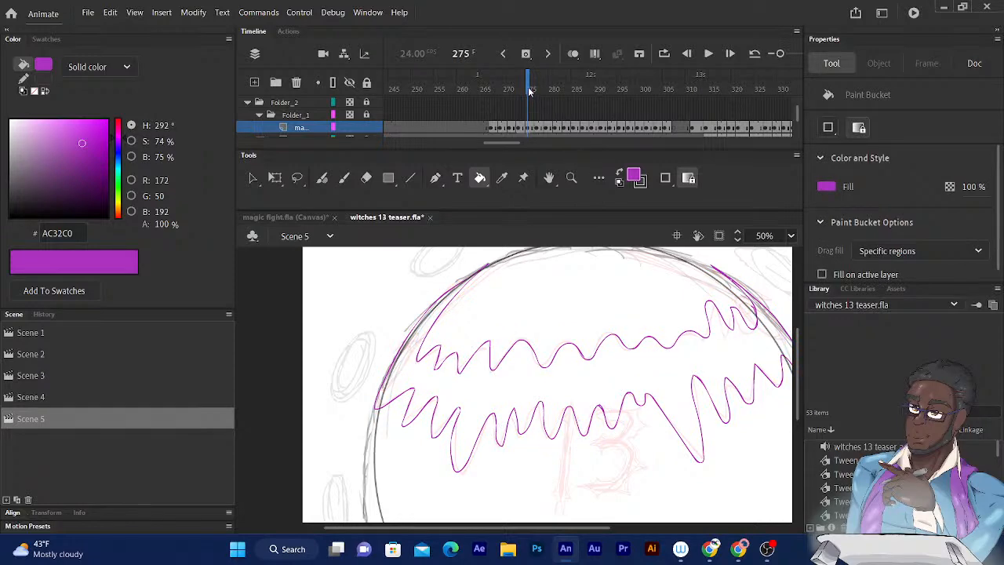
- Fill all red segments of the magic outlines at frame 277 with purple
{"action": "left_click_drag", "start_coordinate": [529, 90], "coordinate": [536, 89]}
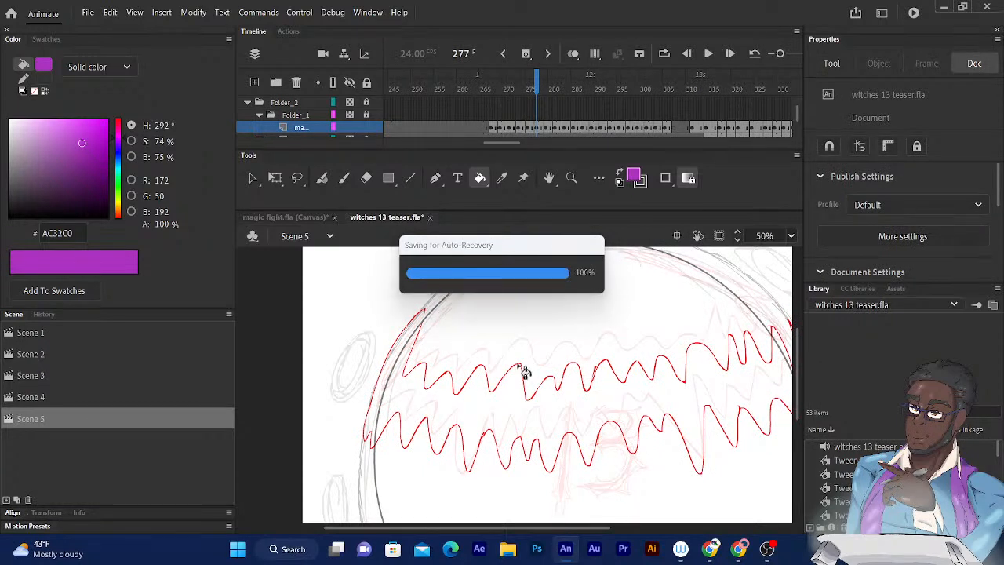
{"action": "left_click", "coordinate": [521, 368]}
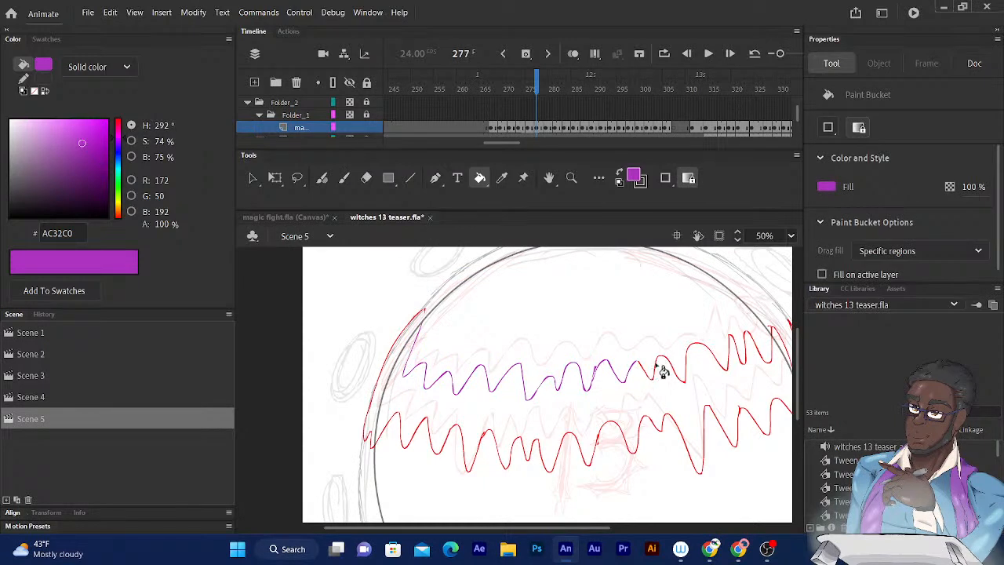
{"action": "mouse_move", "coordinate": [511, 316]}
{"action": "left_mouse_down"}
{"action": "mouse_move", "coordinate": [475, 323]}
{"action": "mouse_move", "coordinate": [482, 314]}
{"action": "left_mouse_up"}
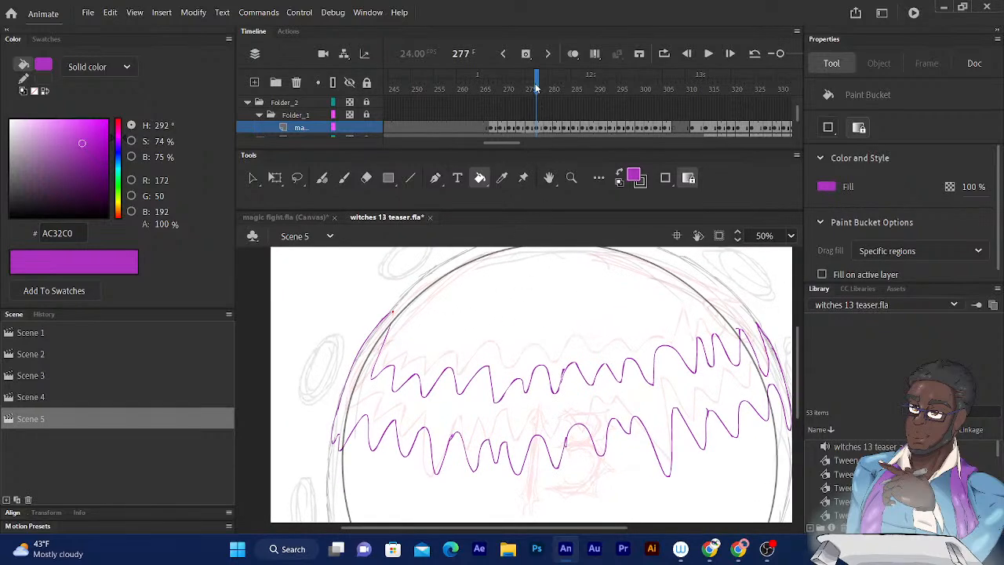
- Recolour the upper and lower magic zigzag outlines at frame 279 purple
{"action": "left_click_drag", "start_coordinate": [536, 89], "coordinate": [546, 89]}
{"action": "scroll", "coordinate": [574, 291], "scroll_direction": "down", "scroll_amount": 3}
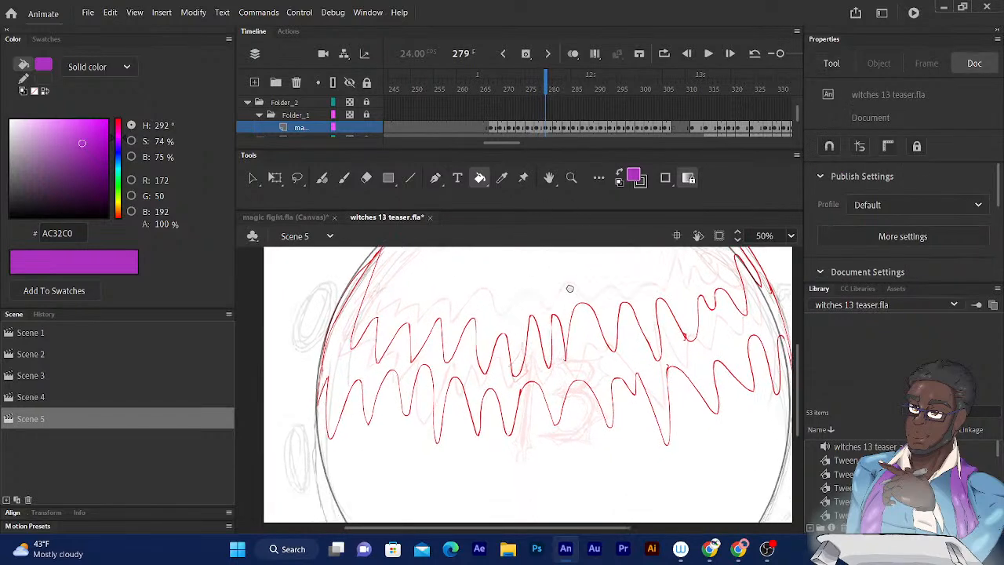
{"action": "left_click", "coordinate": [636, 361]}
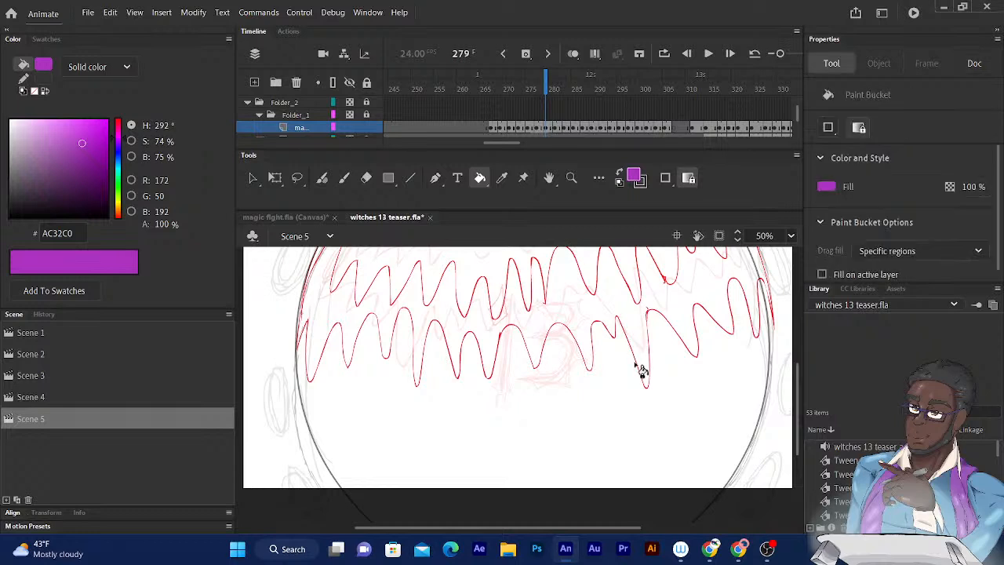
{"action": "left_click", "coordinate": [598, 329]}
{"action": "scroll", "coordinate": [466, 309], "scroll_direction": "up", "scroll_amount": 3}
{"action": "left_click_drag", "start_coordinate": [470, 342], "coordinate": [483, 346]}
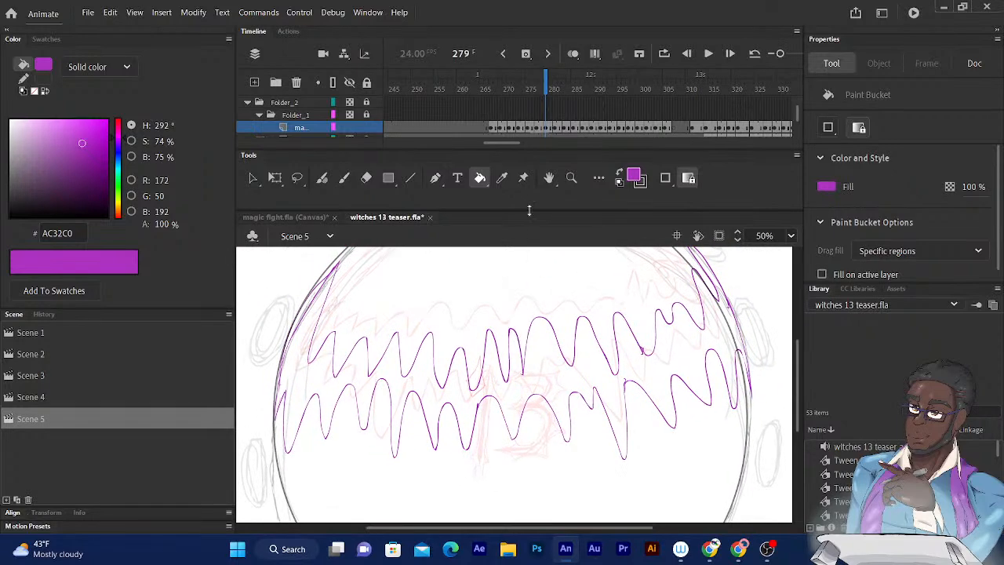
- Fill every red segment of the zigzag magic outlines at frame 281 with purple
{"action": "left_click_drag", "start_coordinate": [548, 84], "coordinate": [554, 86]}
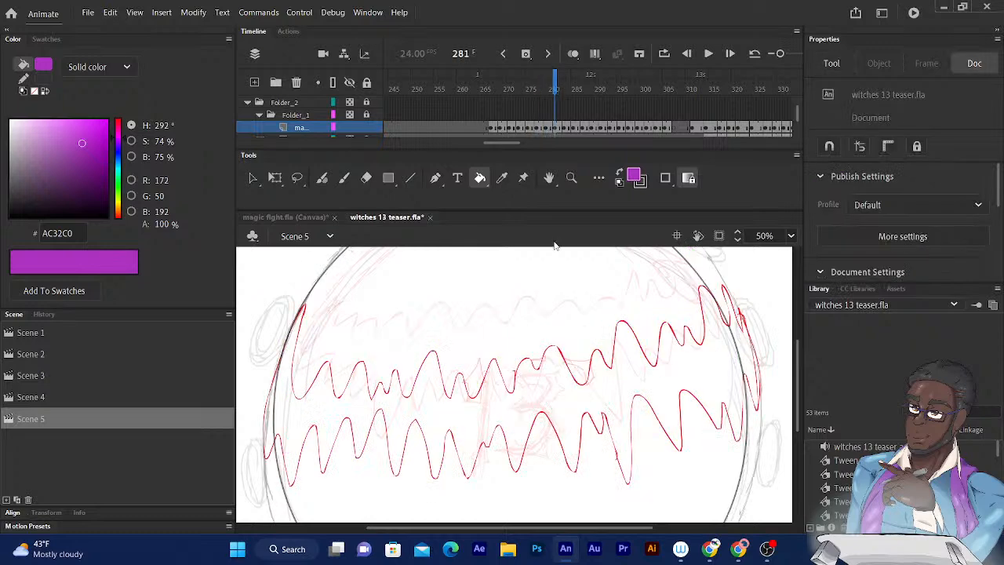
{"action": "left_click", "coordinate": [552, 351]}
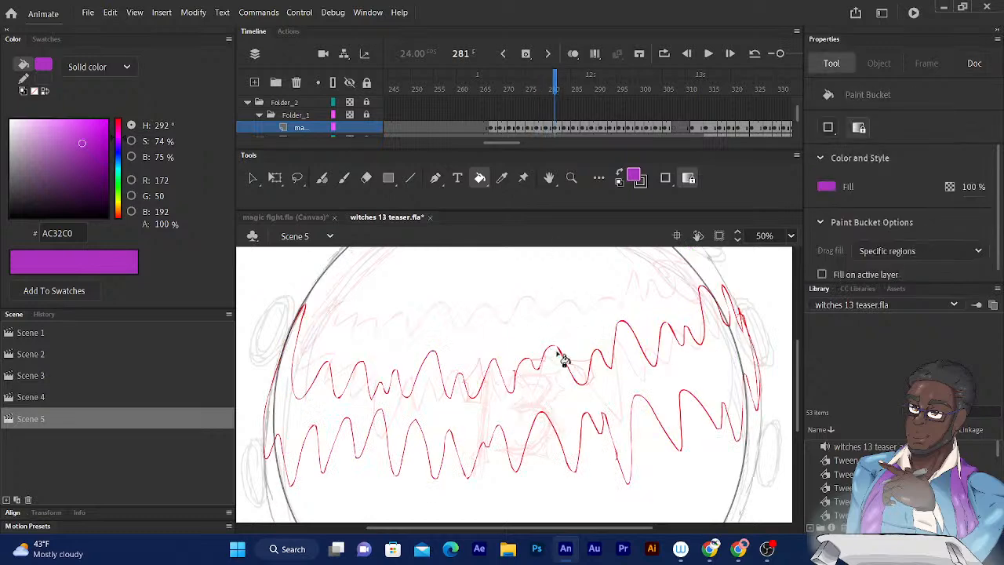
{"action": "left_click", "coordinate": [558, 351]}
{"action": "left_click", "coordinate": [671, 330]}
{"action": "left_click", "coordinate": [339, 399]}
{"action": "left_click", "coordinate": [451, 433]}
{"action": "left_click", "coordinate": [298, 382]}
- Go to frame 284, turn on Edit Multiple Frames and extend its range to the end of the magic_rough drawings
{"action": "left_click", "coordinate": [559, 88]}
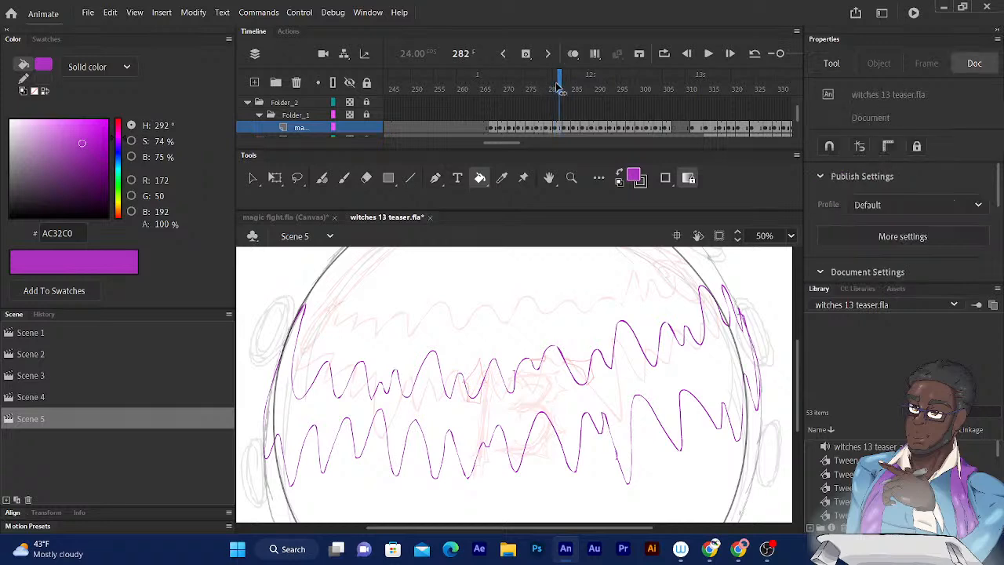
{"action": "left_click_drag", "start_coordinate": [559, 88], "coordinate": [570, 89]}
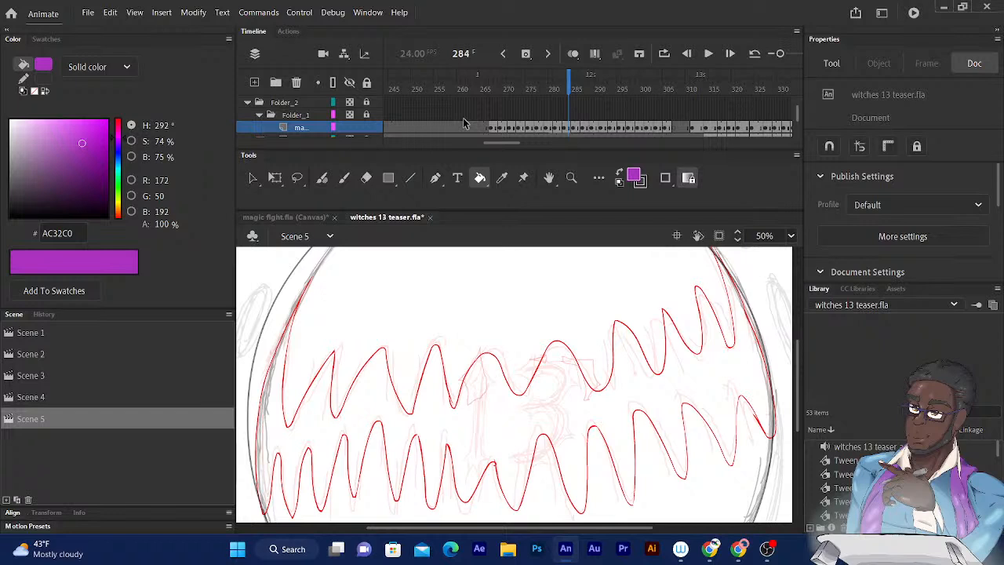
{"action": "left_click", "coordinate": [595, 54]}
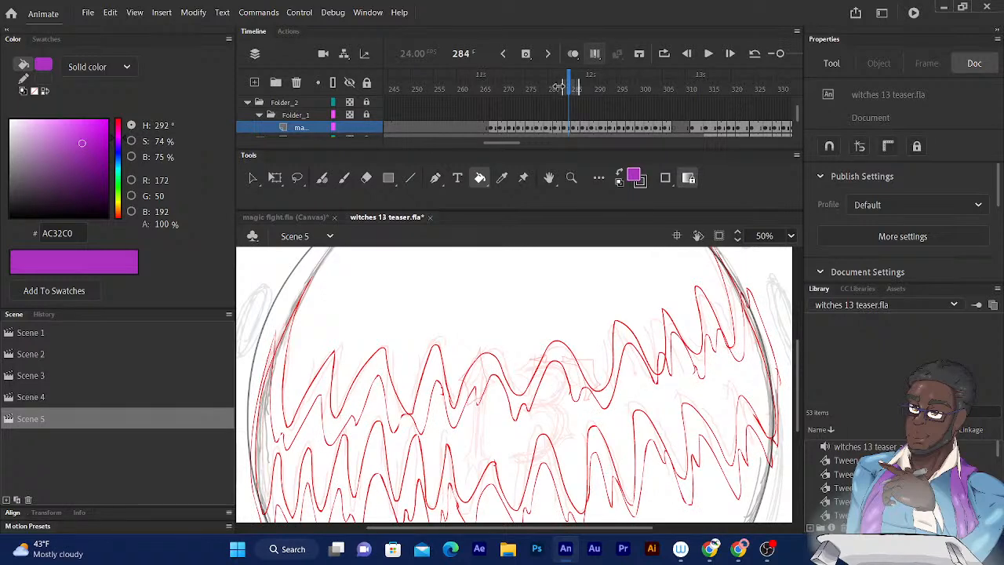
{"action": "mouse_move", "coordinate": [577, 84]}
{"action": "left_mouse_down"}
{"action": "mouse_move", "coordinate": [794, 85]}
{"action": "mouse_move", "coordinate": [615, 86]}
{"action": "mouse_move", "coordinate": [634, 110]}
{"action": "left_mouse_up"}
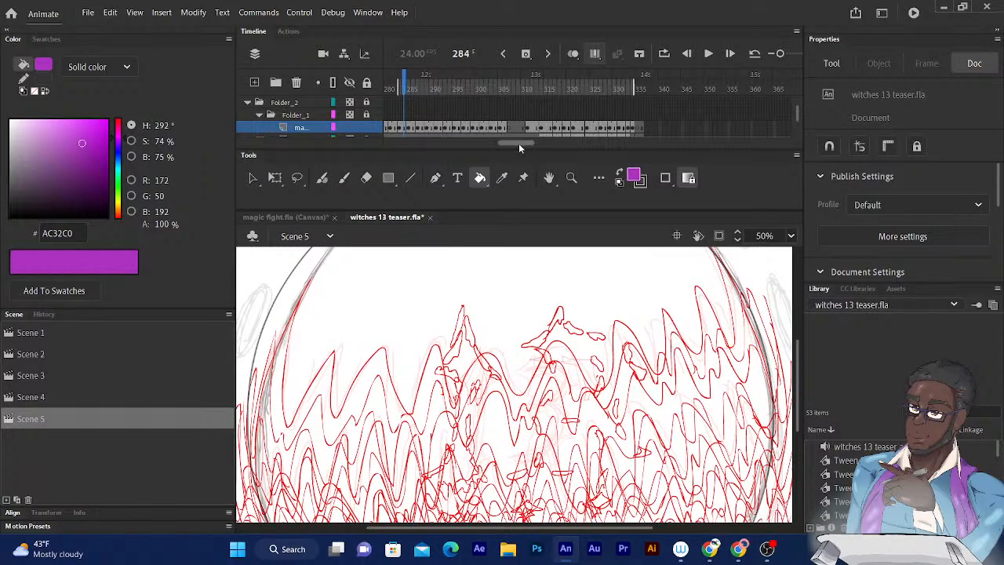
{"action": "scroll", "coordinate": [519, 143], "scroll_direction": "left", "scroll_amount": 3}
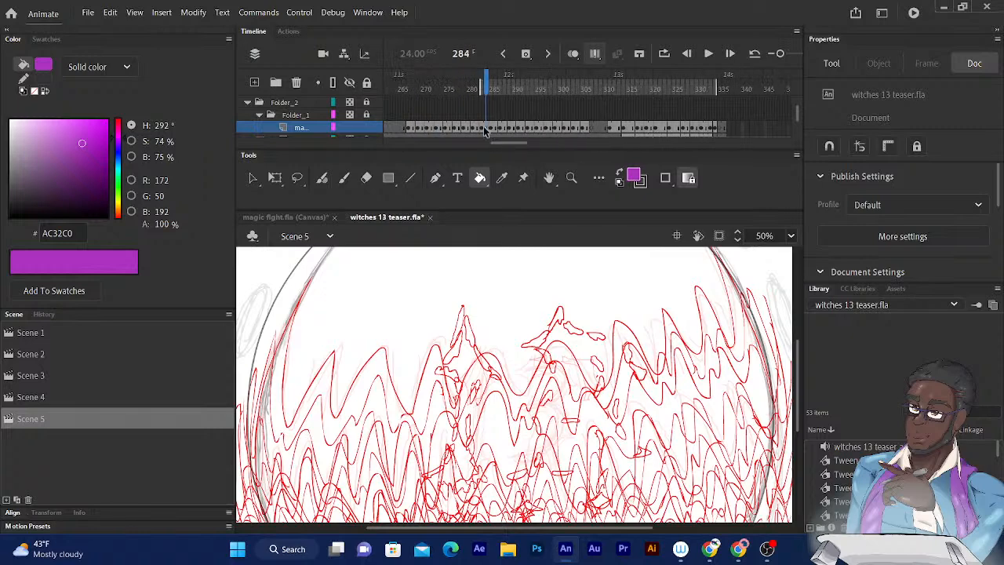
{"action": "key", "text": "Return"}
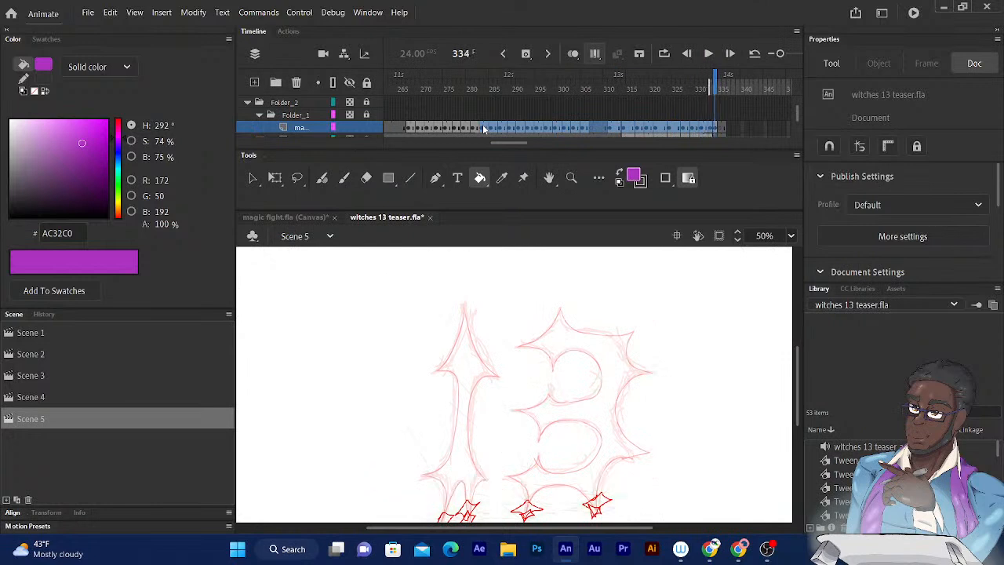
{"action": "left_click", "coordinate": [718, 128]}
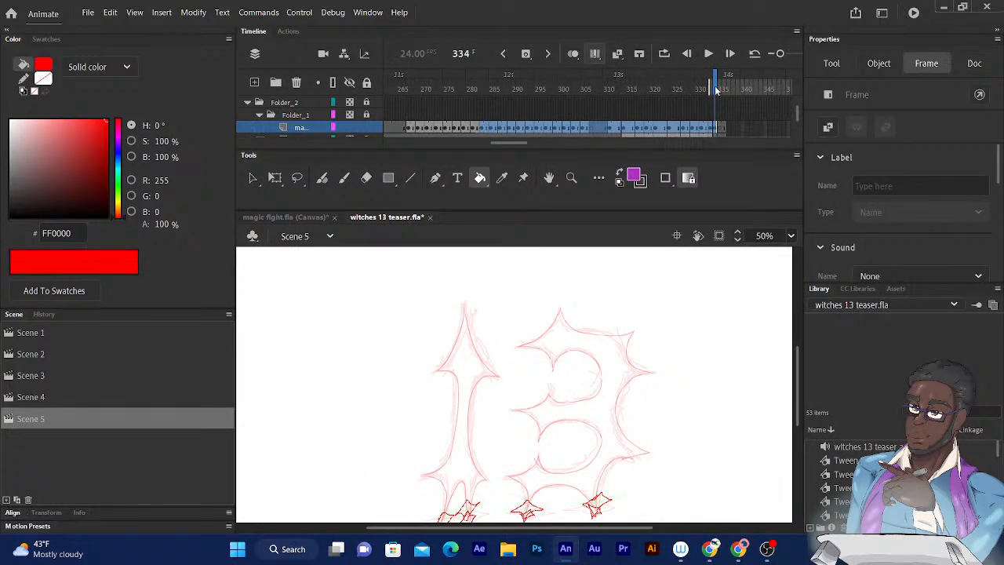
{"action": "key", "text": "comma"}
{"action": "key", "text": "comma"}
{"action": "key", "text": "comma"}
{"action": "key", "text": "comma"}
{"action": "key", "text": "comma"}
{"action": "key", "text": "comma"}
{"action": "key", "text": "comma"}
{"action": "key", "text": "comma"}
{"action": "key", "text": "comma"}
{"action": "key", "text": "comma"}
{"action": "key", "text": "comma"}
{"action": "key", "text": "comma"}
{"action": "key", "text": "comma"}
{"action": "key", "text": "comma"}
{"action": "key", "text": "comma"}
{"action": "key", "text": "comma"}
{"action": "key", "text": "comma"}
{"action": "key", "text": "comma"}
{"action": "key", "text": "comma"}
{"action": "key", "text": "comma"}
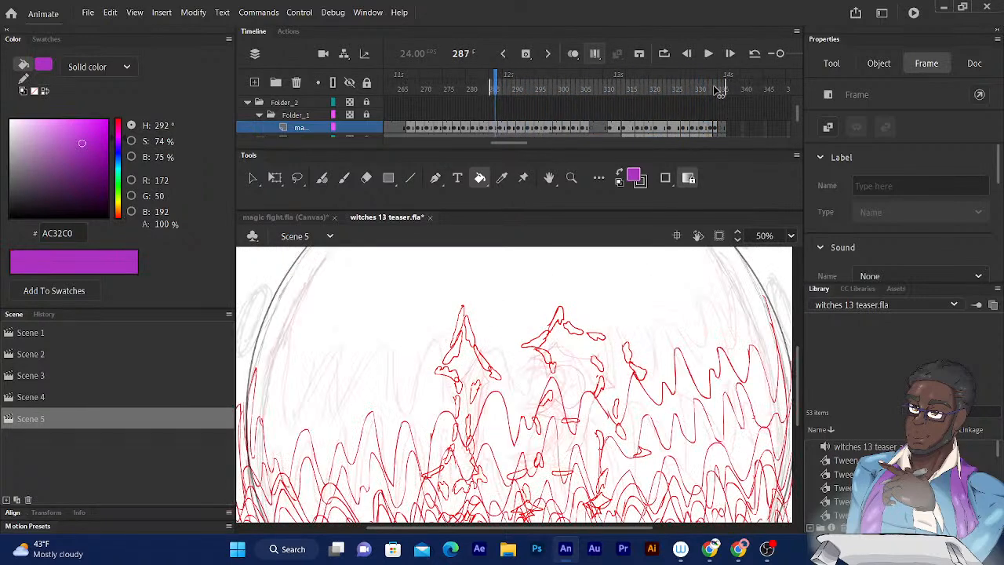
{"action": "key", "text": "comma"}
{"action": "key", "text": "comma"}
{"action": "key", "text": "comma"}
{"action": "key", "text": "comma"}
{"action": "key", "text": "comma"}
{"action": "key", "text": "comma"}
{"action": "key", "text": "period"}
{"action": "key", "text": "period"}
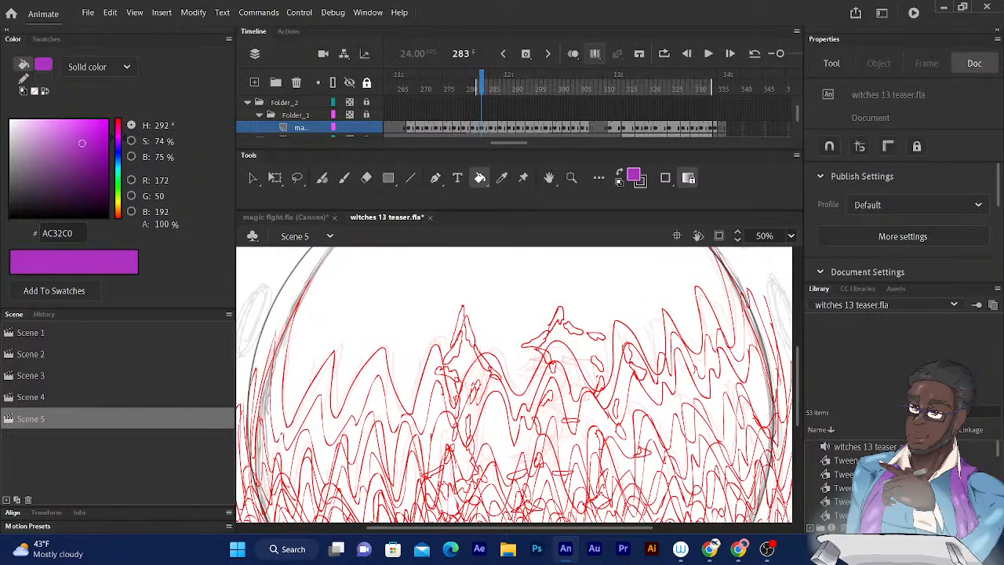
- Lock all layers except magic_rough and select all its drawings in the multi-frame range with the Free Transform tool
{"action": "left_click", "coordinate": [366, 83]}
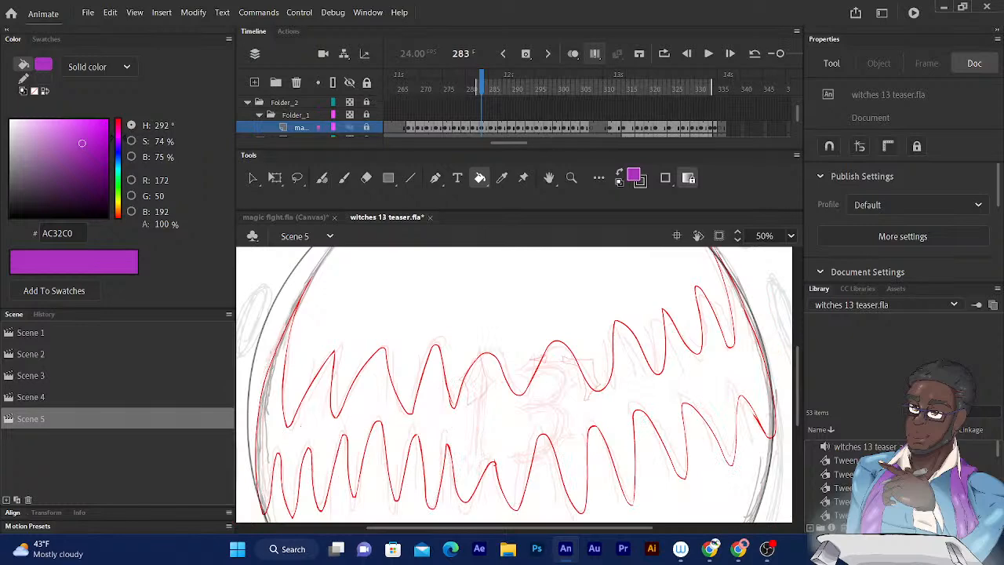
{"action": "left_click", "coordinate": [366, 127]}
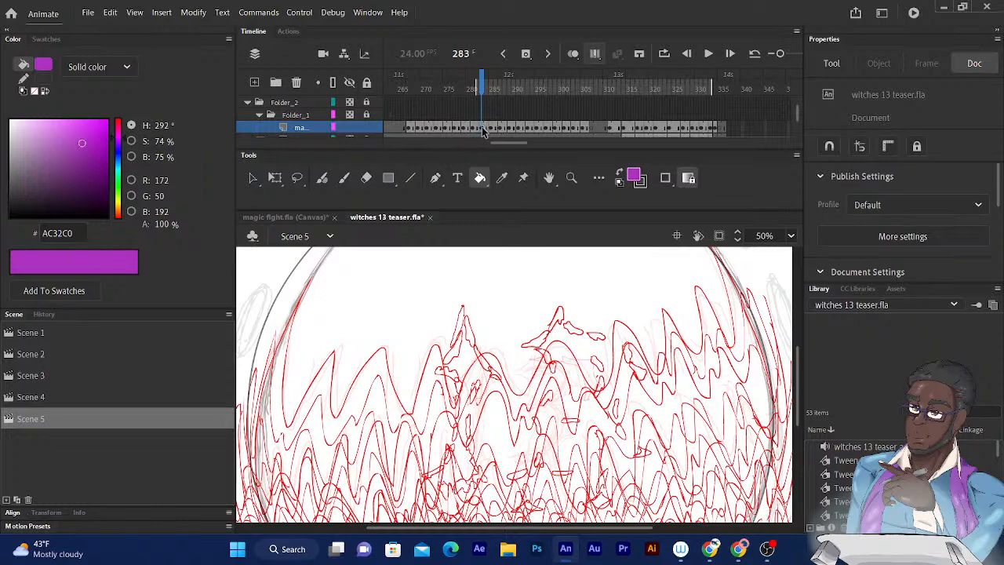
{"action": "key", "text": "ctrl+minus"}
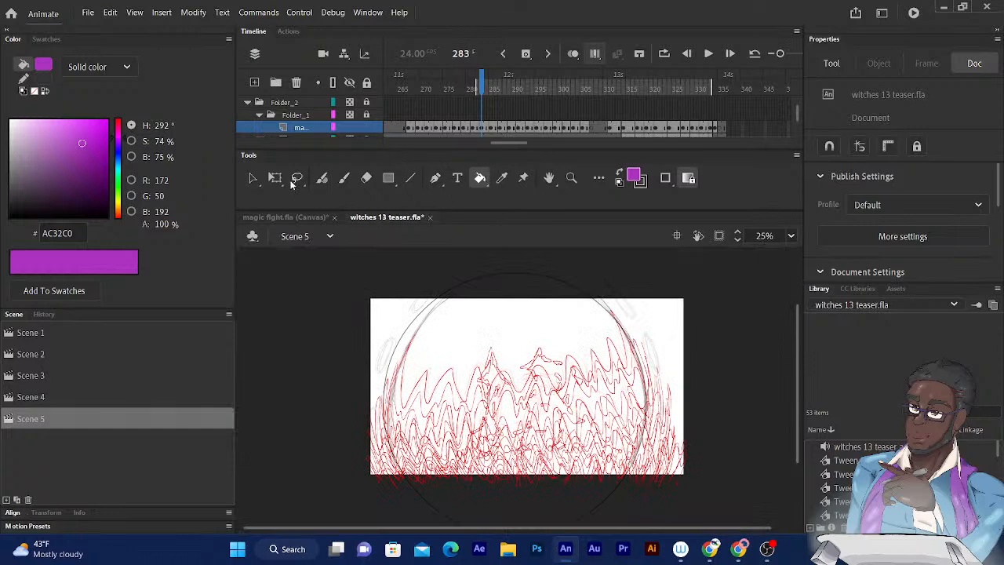
{"action": "left_click", "coordinate": [275, 179]}
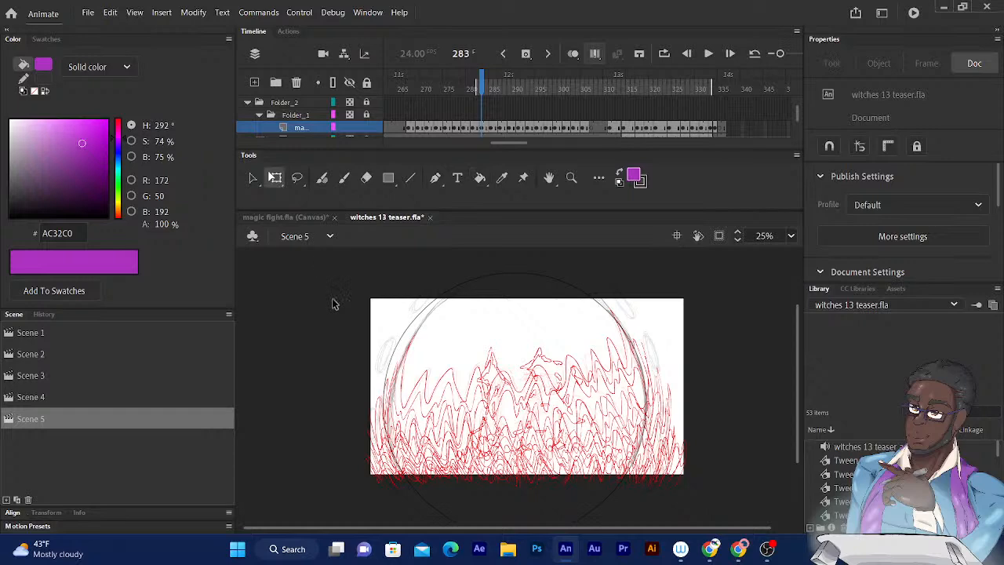
{"action": "mouse_move", "coordinate": [293, 307]}
{"action": "left_mouse_down"}
{"action": "mouse_move", "coordinate": [499, 478]}
{"action": "mouse_move", "coordinate": [730, 517]}
{"action": "left_mouse_up"}
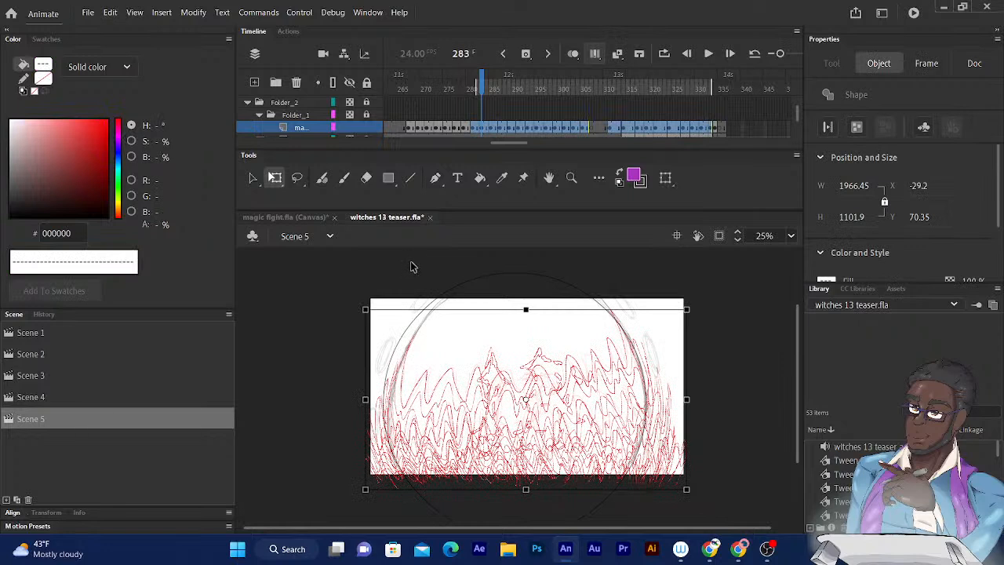
- Recolour the selected magic drawings with the purple fill AC32C0 and turn off Edit Multiple Frames
{"action": "left_click", "coordinate": [620, 176]}
{"action": "left_click", "coordinate": [619, 176]}
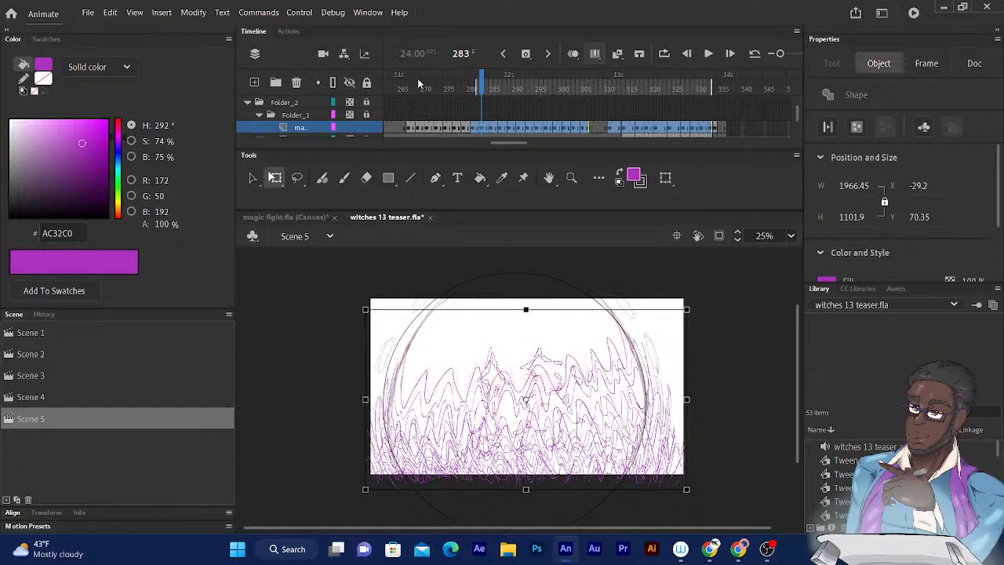
{"action": "left_click", "coordinate": [595, 54]}
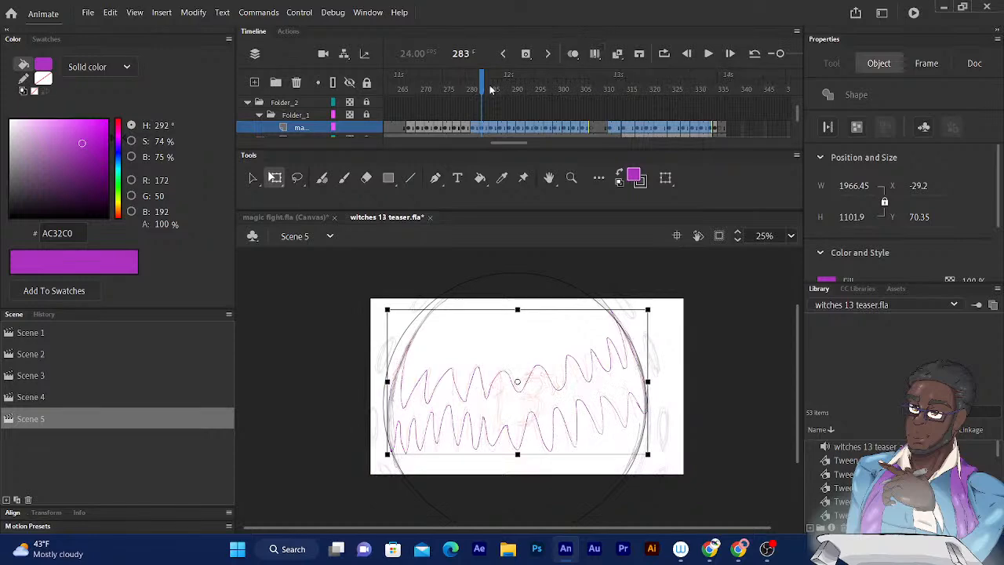
{"action": "key", "text": "Return"}
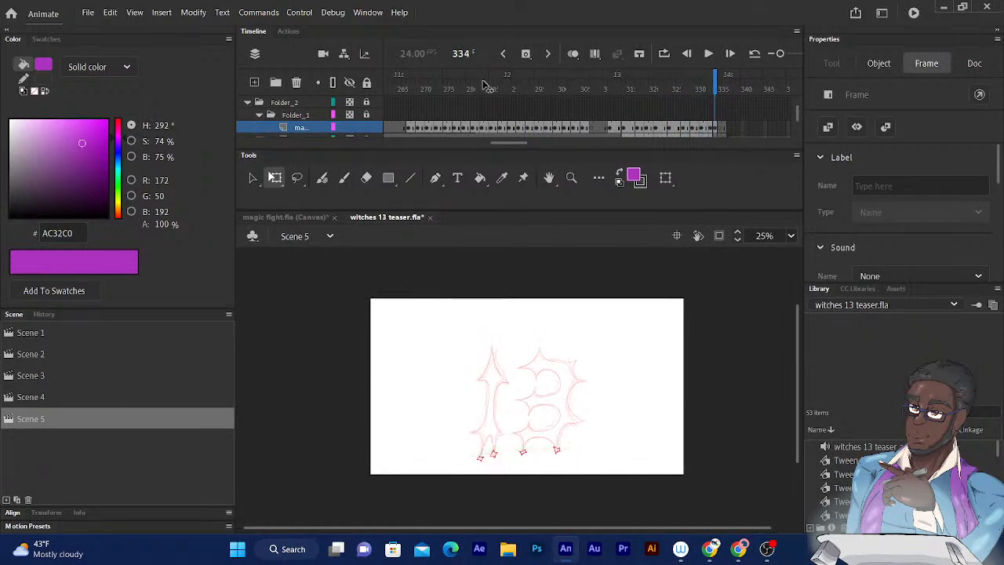
- Step through the magic_rough drawings between frames 334 and 264 to check the recoloured outlines
{"action": "left_click", "coordinate": [723, 124]}
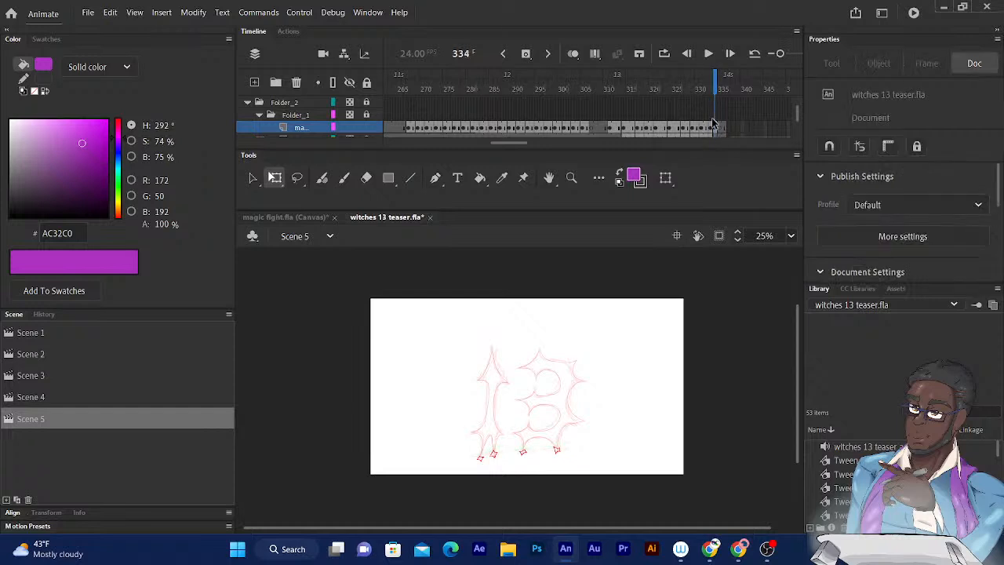
{"action": "left_click", "coordinate": [715, 129]}
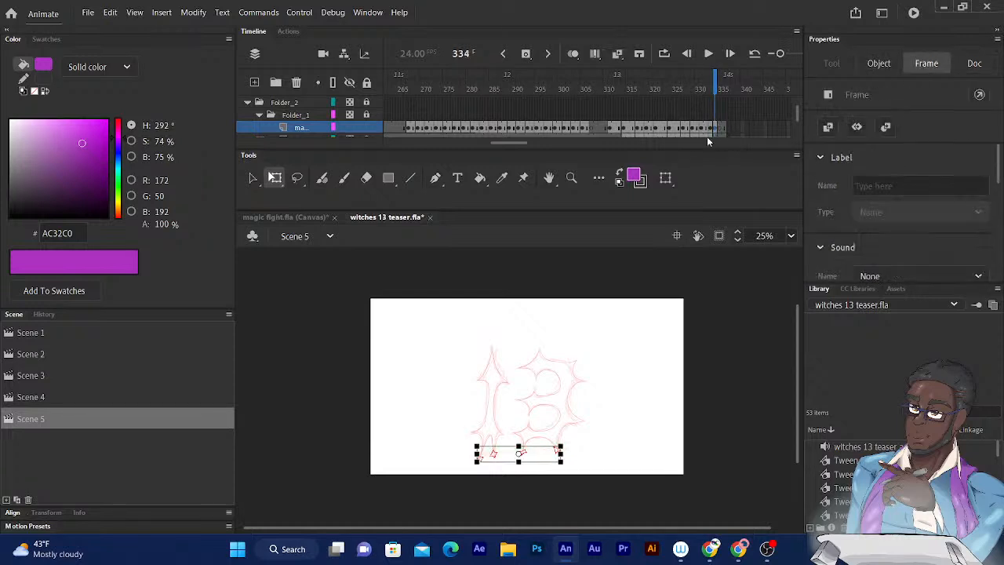
{"action": "left_click", "coordinate": [618, 172]}
{"action": "left_click", "coordinate": [618, 172]}
{"action": "key", "text": "period"}
{"action": "key", "text": "period"}
{"action": "key", "text": "comma"}
{"action": "key", "text": "comma"}
{"action": "key", "text": "comma"}
{"action": "key", "text": "comma"}
{"action": "key", "text": "comma"}
{"action": "key", "text": "comma"}
{"action": "key", "text": "comma"}
{"action": "key", "text": "comma"}
{"action": "key", "text": "comma"}
{"action": "key", "text": "comma"}
{"action": "key", "text": "comma"}
{"action": "key", "text": "comma"}
{"action": "key", "text": "comma"}
{"action": "key", "text": "comma"}
{"action": "key", "text": "comma"}
{"action": "key", "text": "comma"}
{"action": "key", "text": "comma"}
{"action": "key", "text": "comma"}
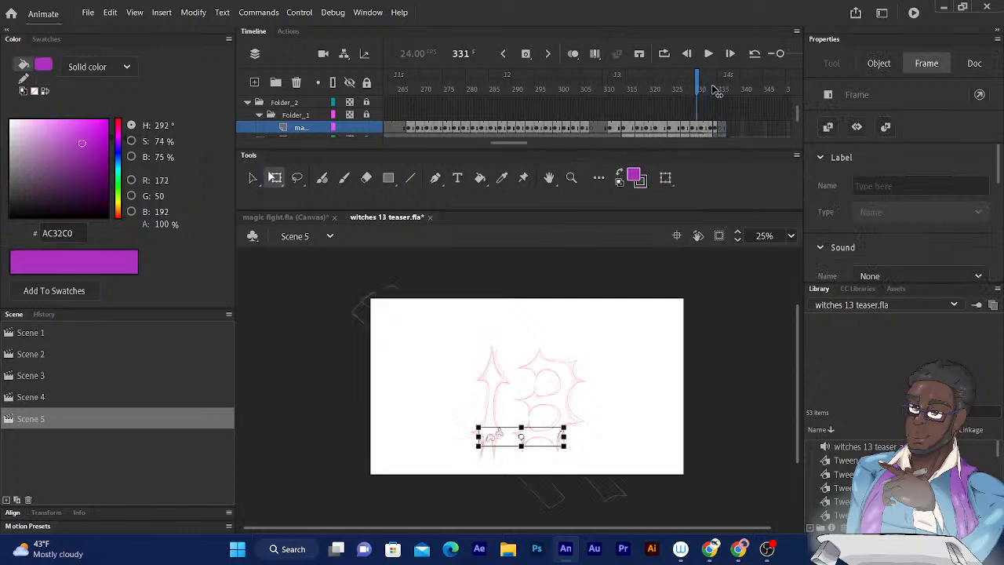
{"action": "key", "text": "comma"}
{"action": "key", "text": "comma"}
{"action": "key", "text": "comma"}
{"action": "key", "text": "comma"}
{"action": "key", "text": "comma"}
{"action": "key", "text": "comma"}
{"action": "key", "text": "comma"}
{"action": "key", "text": "comma"}
{"action": "key", "text": "comma"}
{"action": "key", "text": "comma"}
{"action": "key", "text": "comma"}
{"action": "key", "text": "comma"}
{"action": "key", "text": "comma"}
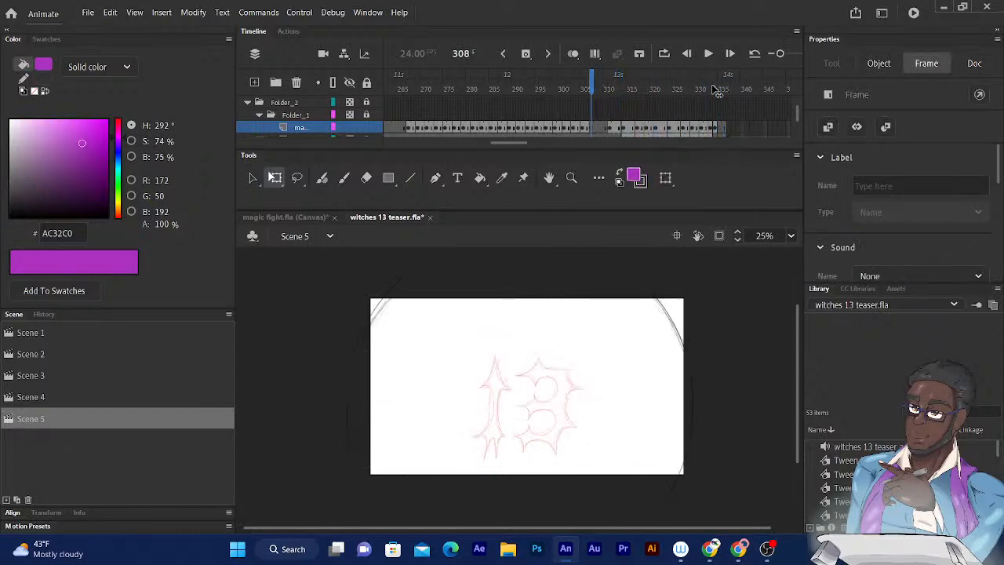
{"action": "key", "text": "period"}
{"action": "key", "text": "period"}
{"action": "key", "text": "period"}
{"action": "key", "text": "period"}
{"action": "key", "text": "period"}
{"action": "key", "text": "period"}
{"action": "key", "text": "period"}
{"action": "key", "text": "period"}
{"action": "key", "text": "period"}
{"action": "key", "text": "period"}
{"action": "key", "text": "period"}
{"action": "key", "text": "comma"}
{"action": "key", "text": "comma"}
{"action": "key", "text": "comma"}
{"action": "key", "text": "comma"}
{"action": "key", "text": "comma"}
{"action": "key", "text": "comma"}
{"action": "key", "text": "comma"}
{"action": "key", "text": "comma"}
{"action": "key", "text": "comma"}
{"action": "key", "text": "comma"}
{"action": "key", "text": "comma"}
{"action": "key", "text": "comma"}
{"action": "key", "text": "comma"}
{"action": "key", "text": "comma"}
{"action": "key", "text": "comma"}
{"action": "key", "text": "comma"}
{"action": "key", "text": "comma"}
{"action": "key", "text": "comma"}
{"action": "key", "text": "comma"}
{"action": "key", "text": "comma"}
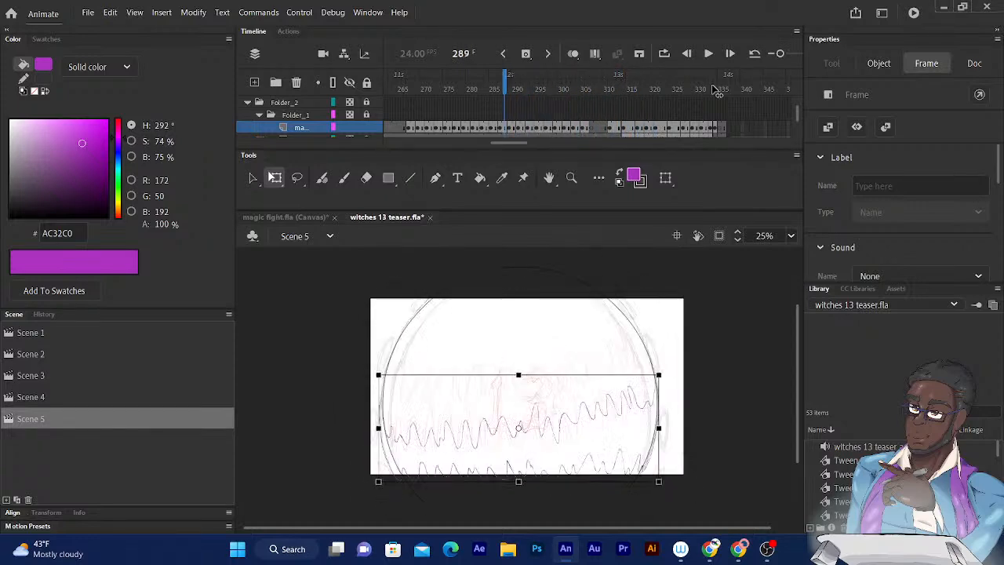
{"action": "key", "text": "comma"}
{"action": "key", "text": "comma"}
{"action": "key", "text": "comma"}
{"action": "key", "text": "comma"}
{"action": "key", "text": "comma"}
{"action": "key", "text": "comma"}
{"action": "key", "text": "comma"}
{"action": "key", "text": "comma"}
{"action": "key", "text": "period"}
{"action": "key", "text": "period"}
{"action": "key", "text": "period"}
{"action": "key", "text": "period"}
{"action": "key", "text": "period"}
{"action": "key", "text": "period"}
{"action": "key", "text": "period"}
{"action": "key", "text": "period"}
{"action": "key", "text": "period"}
{"action": "key", "text": "period"}
{"action": "key", "text": "period"}
{"action": "key", "text": "period"}
{"action": "key", "text": "period"}
{"action": "key", "text": "period"}
{"action": "key", "text": "period"}
{"action": "key", "text": "period"}
{"action": "key", "text": "period"}
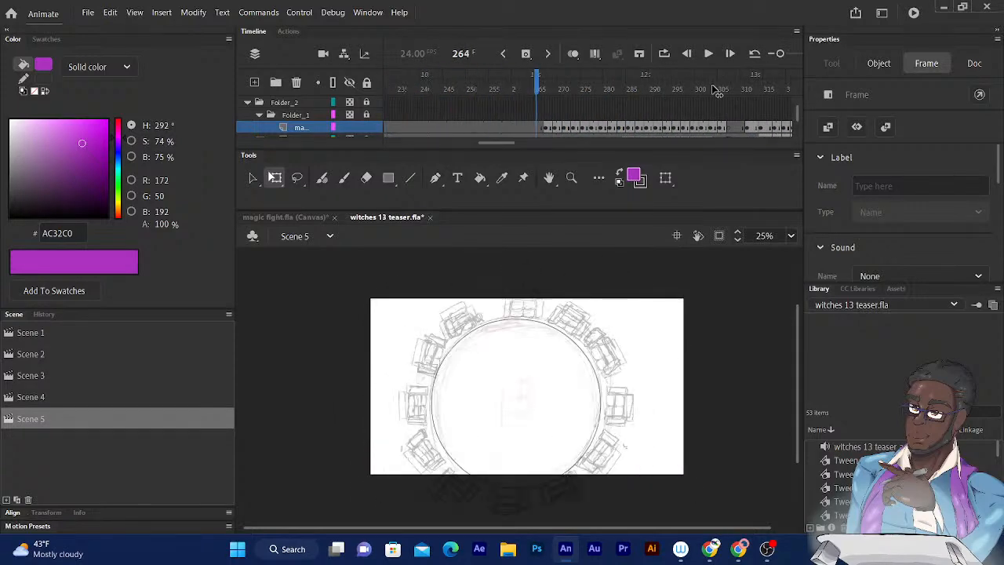
{"action": "key", "text": "comma"}
{"action": "key", "text": "comma"}
{"action": "key", "text": "comma"}
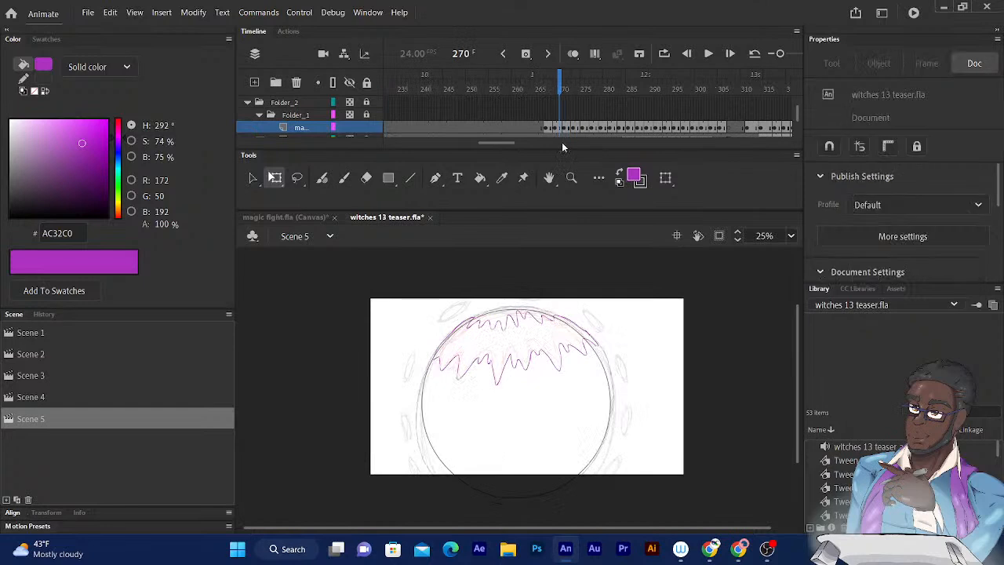
- Choose the brighter purple C62DDF and try to fill the zigzag magic bands around frames 269 and 274 with the Paint Bucket
{"action": "key", "text": "ctrl+equal"}
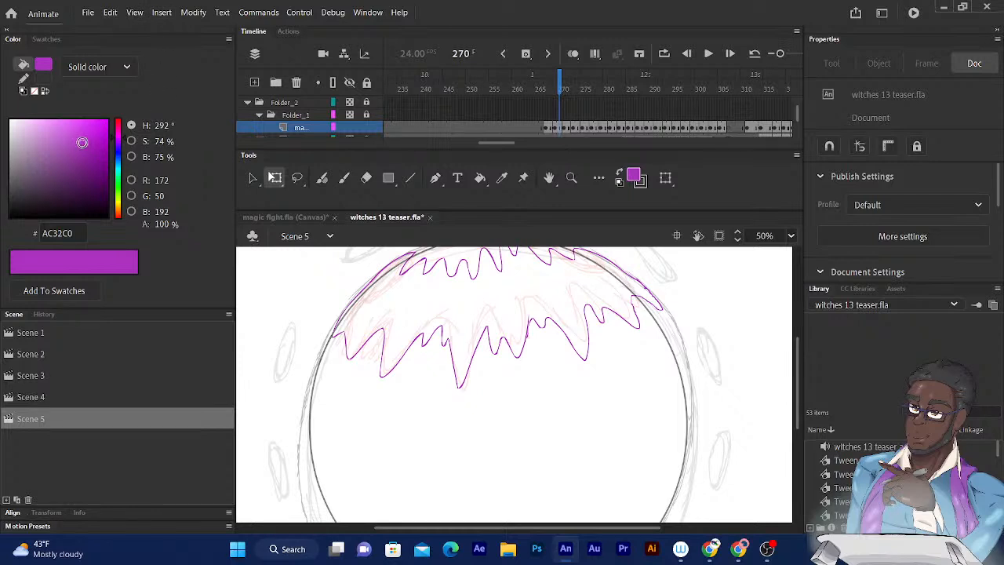
{"action": "left_click_drag", "start_coordinate": [81, 142], "coordinate": [87, 131]}
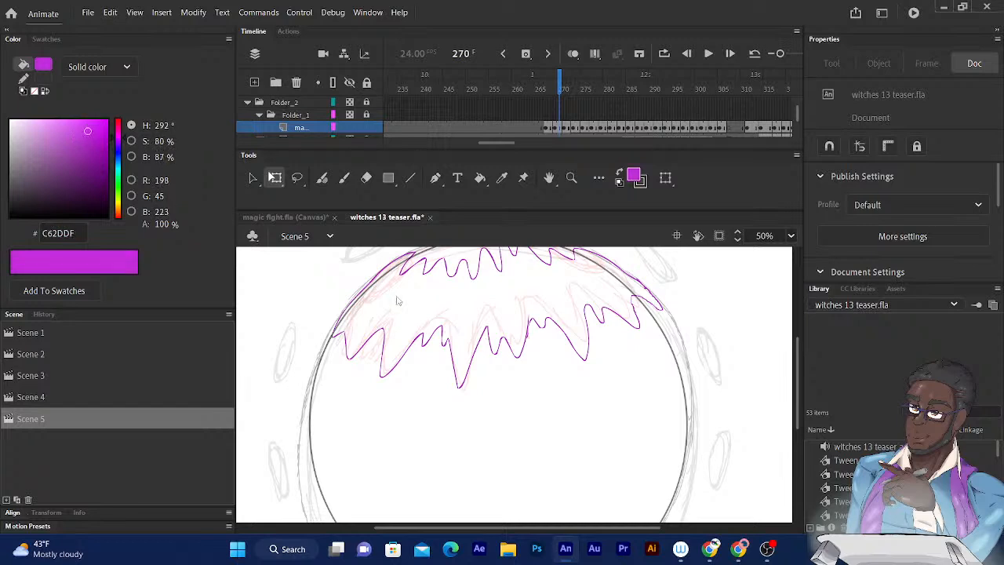
{"action": "left_click", "coordinate": [481, 178]}
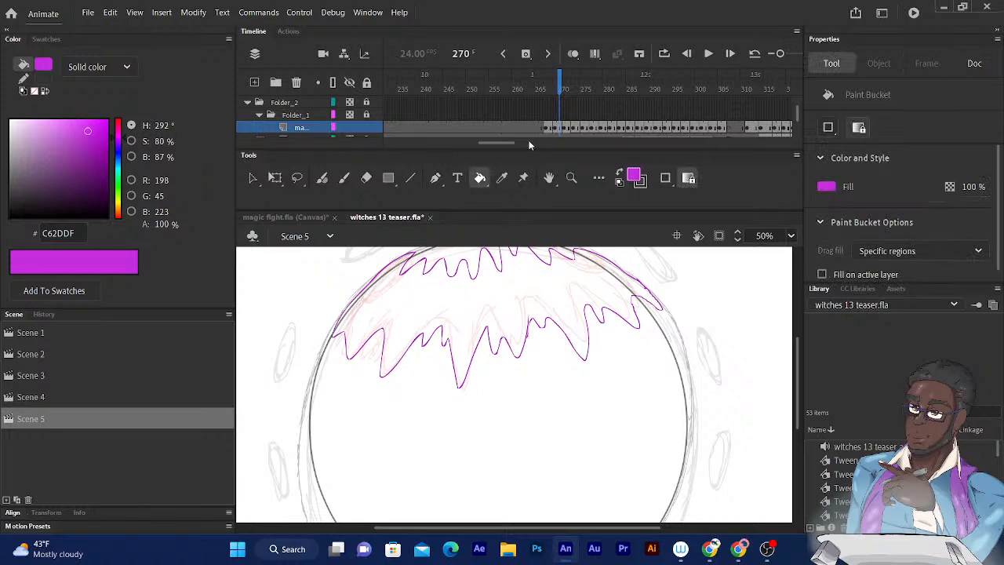
{"action": "left_click_drag", "start_coordinate": [560, 87], "coordinate": [548, 86]}
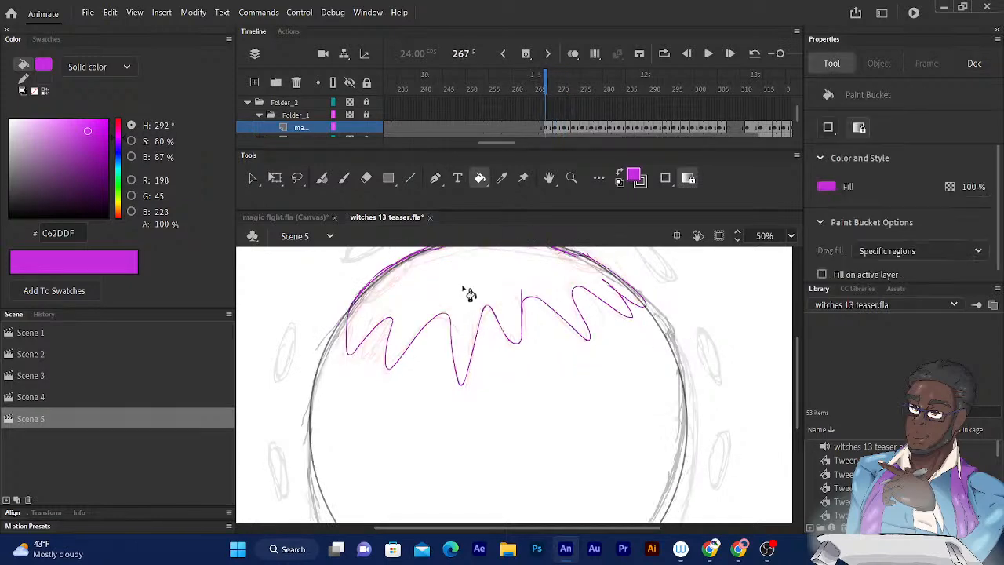
{"action": "left_click", "coordinate": [557, 88]}
{"action": "left_click", "coordinate": [468, 298]}
{"action": "left_click_drag", "start_coordinate": [558, 88], "coordinate": [578, 89]}
{"action": "left_click", "coordinate": [494, 327]}
{"action": "left_click", "coordinate": [544, 337]}
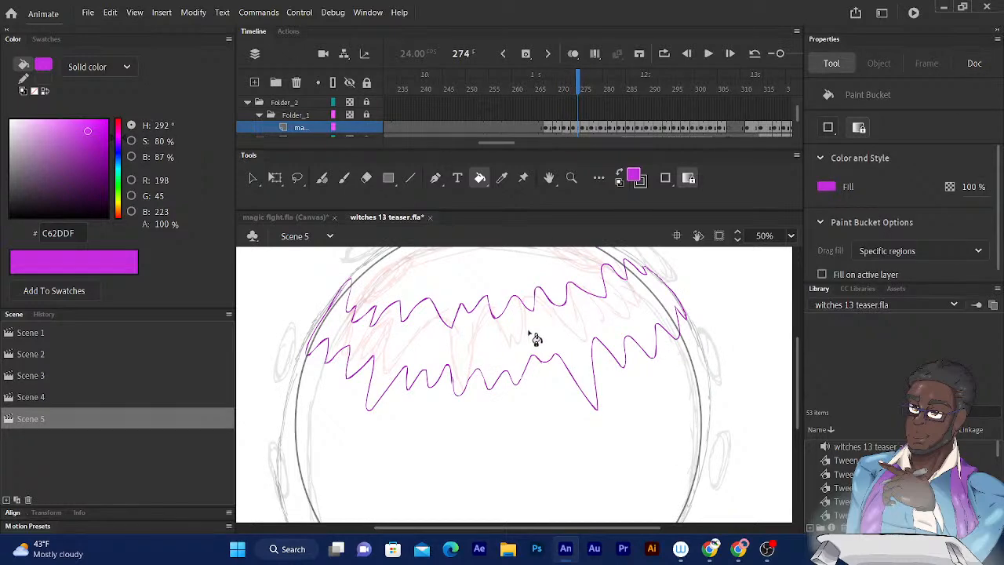
- At frame 279, undo the C62DDF test fill and fill the zigzag magic band with the softer purple C153D3 instead
{"action": "key", "text": "period"}
{"action": "key", "text": "period"}
{"action": "key", "text": "period"}
{"action": "key", "text": "period"}
{"action": "key", "text": "period"}
{"action": "left_click", "coordinate": [519, 375]}
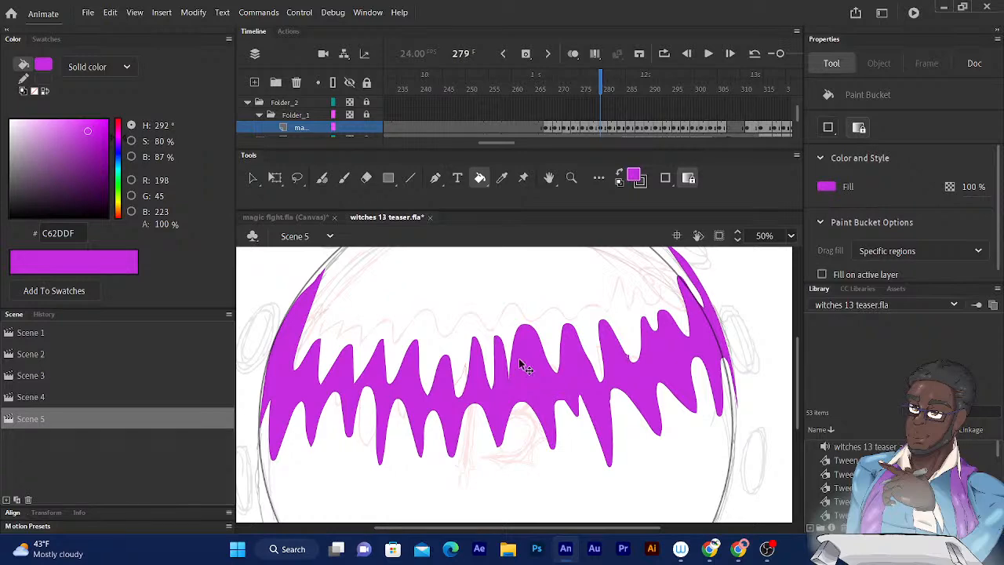
{"action": "key", "text": "ctrl+z"}
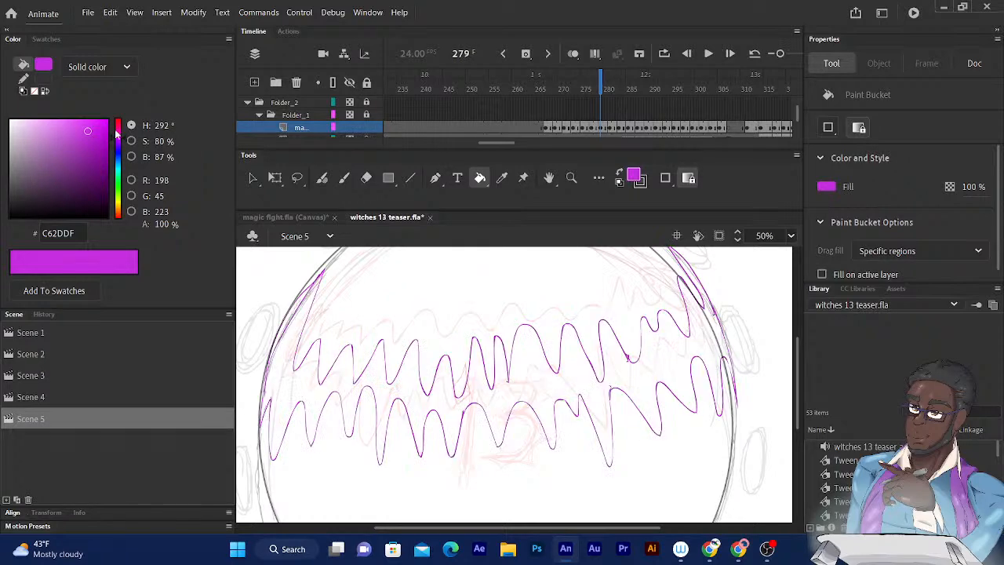
{"action": "mouse_move", "coordinate": [85, 131]}
{"action": "left_mouse_down"}
{"action": "mouse_move", "coordinate": [70, 156]}
{"action": "mouse_move", "coordinate": [68, 137]}
{"action": "left_mouse_up"}
{"action": "left_click", "coordinate": [530, 362]}
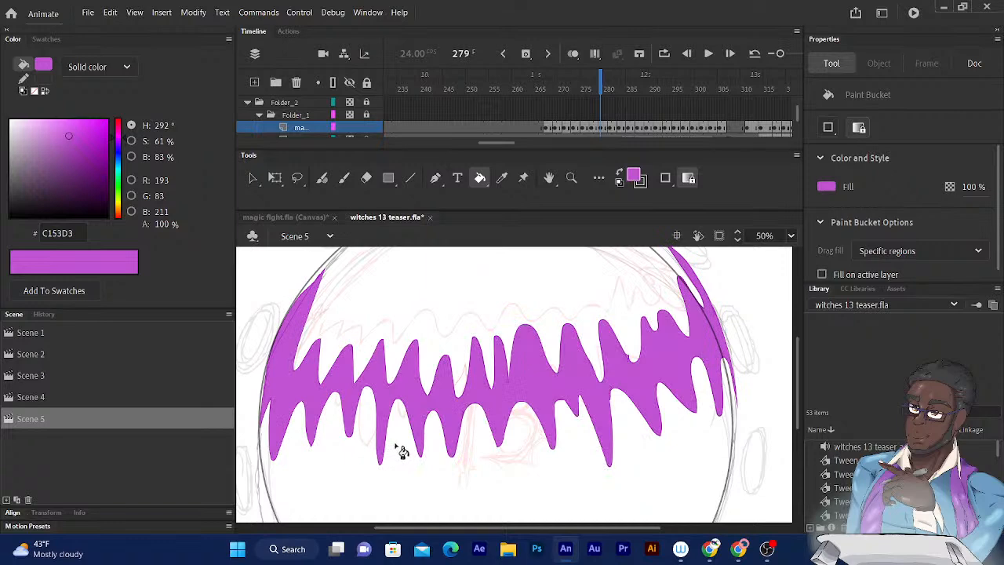
- Examine the magic outlines from frame 281 to frame 291 for bands that are open or unfilled
{"action": "key", "text": "period"}
{"action": "key", "text": "period"}
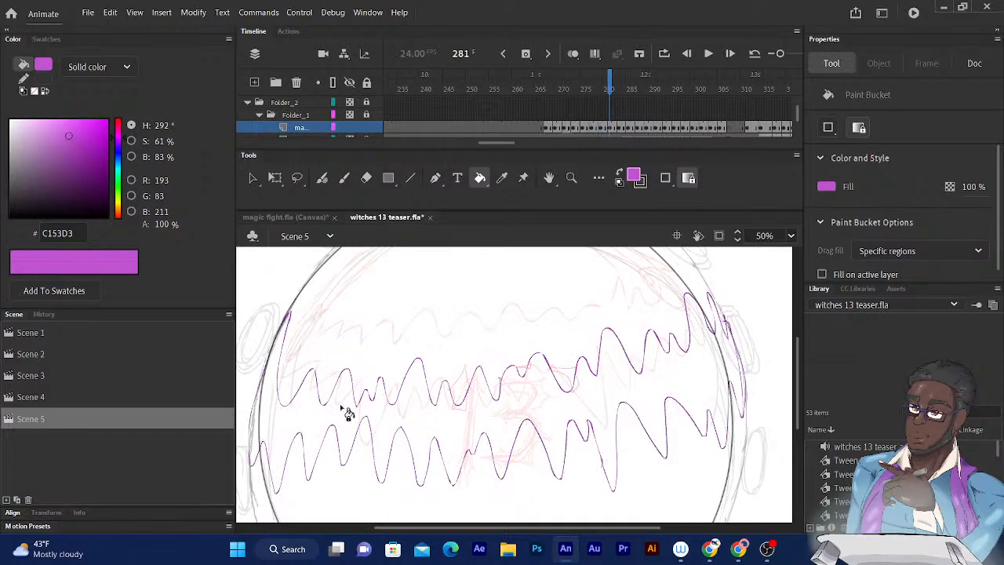
{"action": "key", "text": "period"}
{"action": "key", "text": "period"}
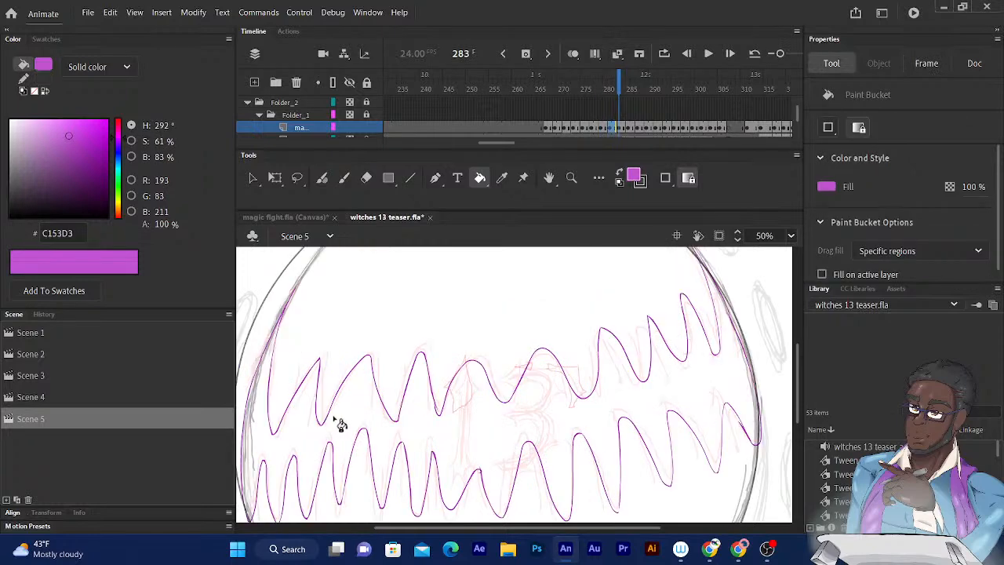
{"action": "key", "text": "period"}
{"action": "key", "text": "period"}
{"action": "key", "text": "period"}
{"action": "key", "text": "period"}
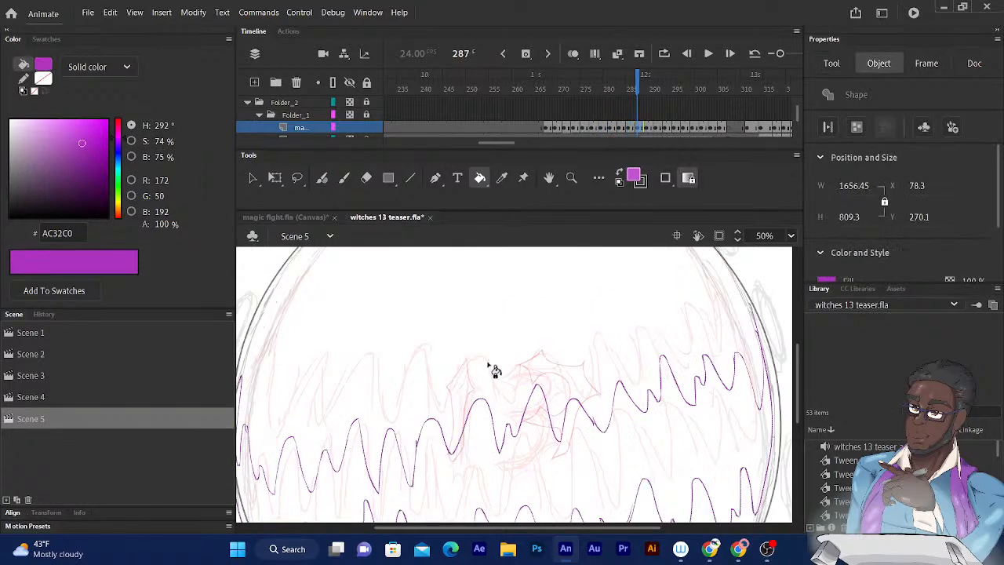
{"action": "scroll", "coordinate": [470, 353], "scroll_direction": "down", "scroll_amount": 3}
{"action": "key", "text": "period"}
{"action": "key", "text": "period"}
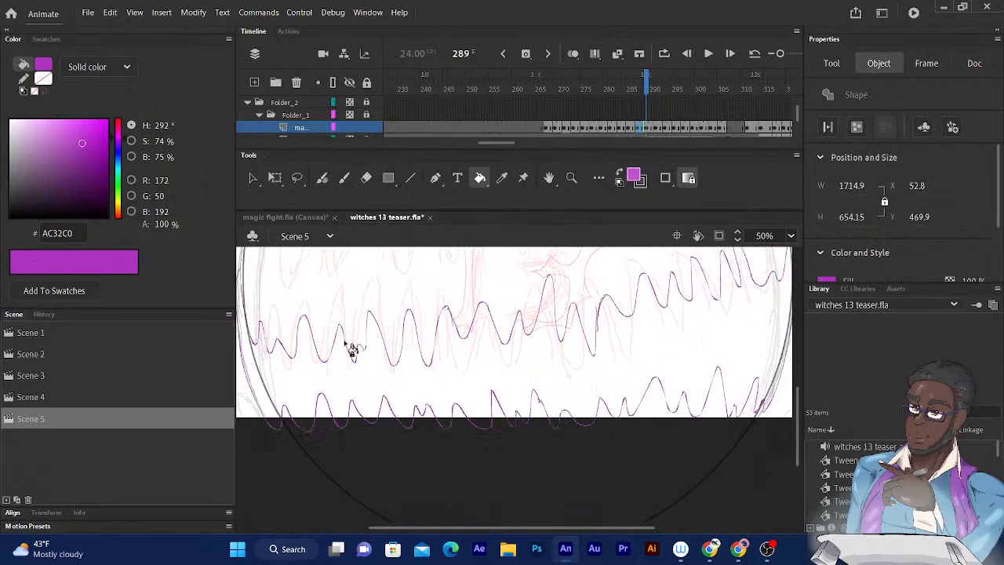
{"action": "key", "text": "period"}
{"action": "key", "text": "period"}
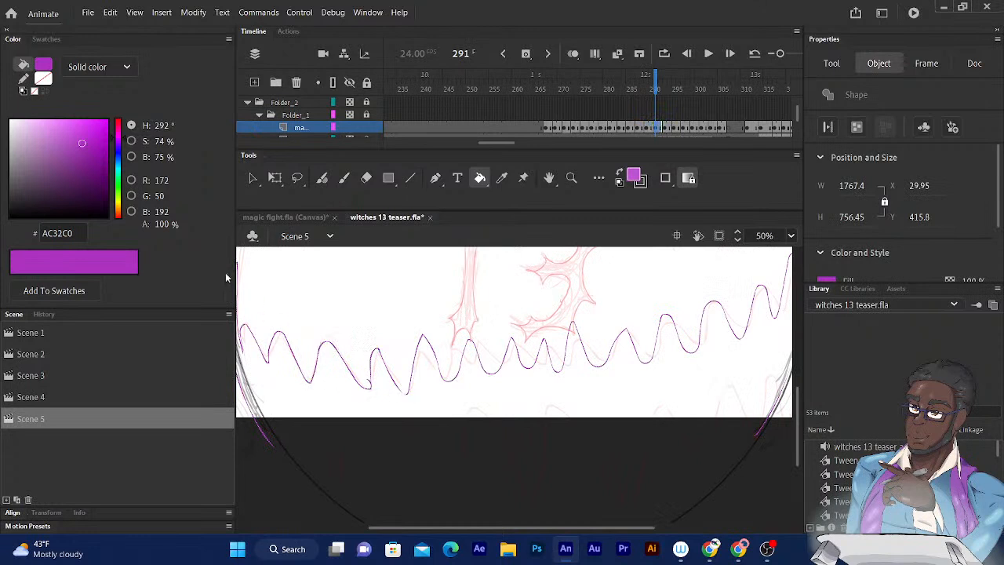
- Close the lower edge of the magic outline at frame 291 with a Fluid Brush line below the stage, then switch to Paint Bucket
{"action": "left_click", "coordinate": [321, 179]}
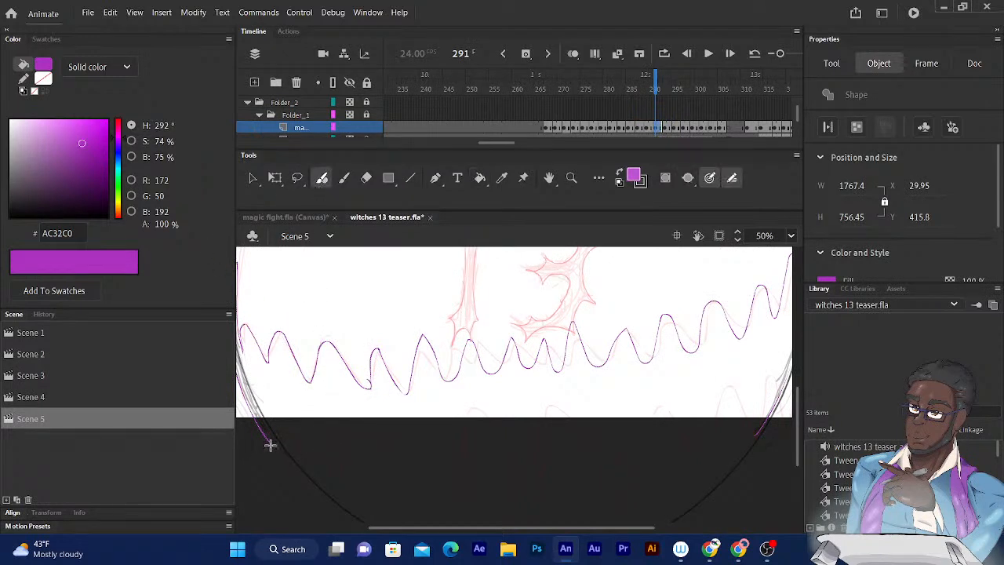
{"action": "left_click_drag", "start_coordinate": [444, 453], "coordinate": [578, 453]}
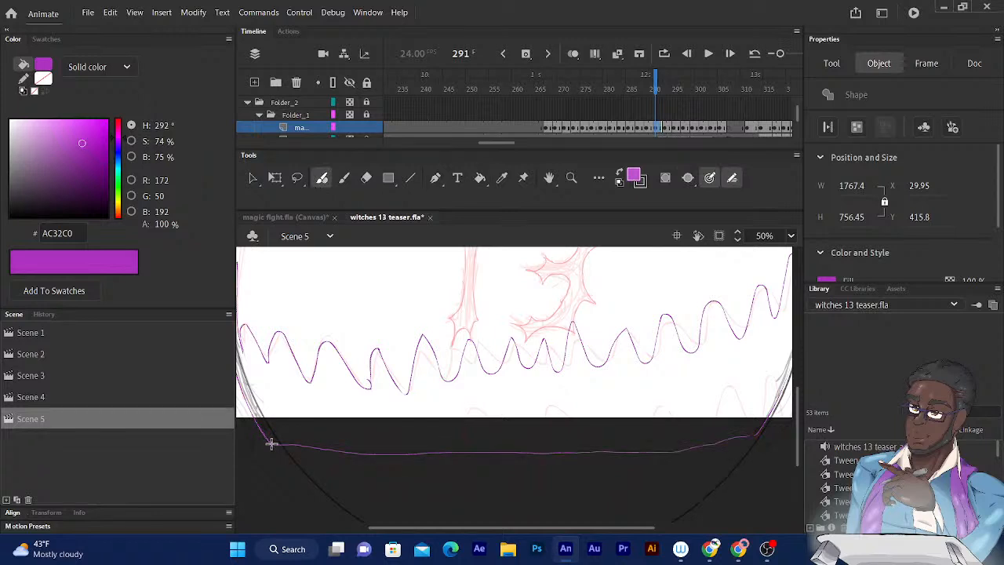
{"action": "left_click_drag", "start_coordinate": [753, 435], "coordinate": [757, 433]}
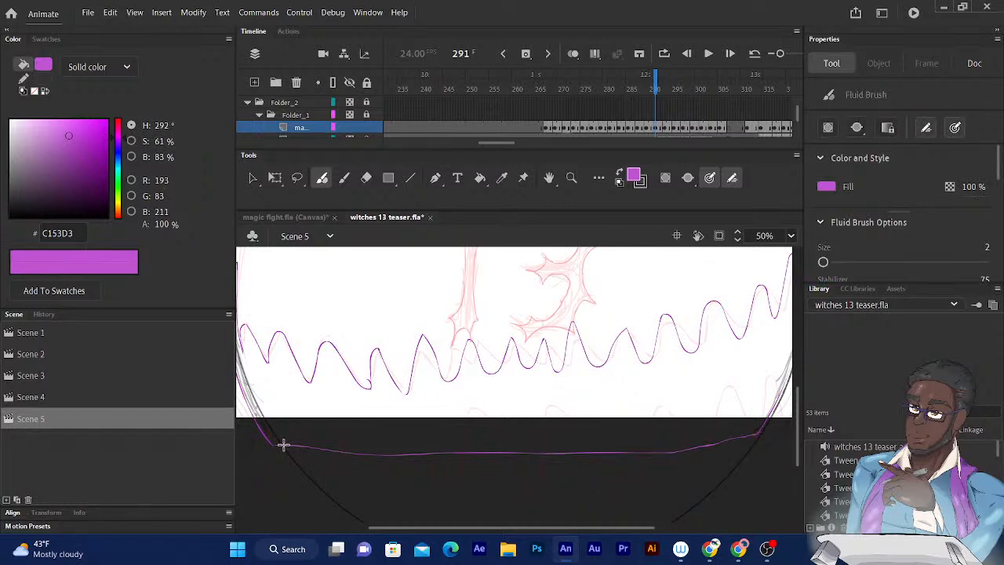
{"action": "left_click", "coordinate": [480, 179]}
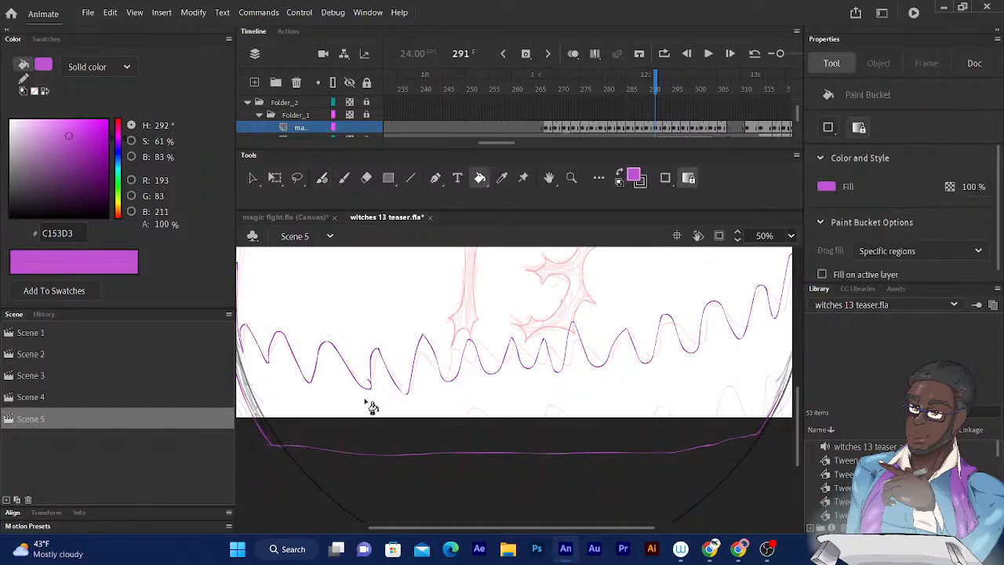
- Examine the magic outlines from frame 293 through frame 311, where the effect reaches the tops of the 13
{"action": "left_click", "coordinate": [664, 89]}
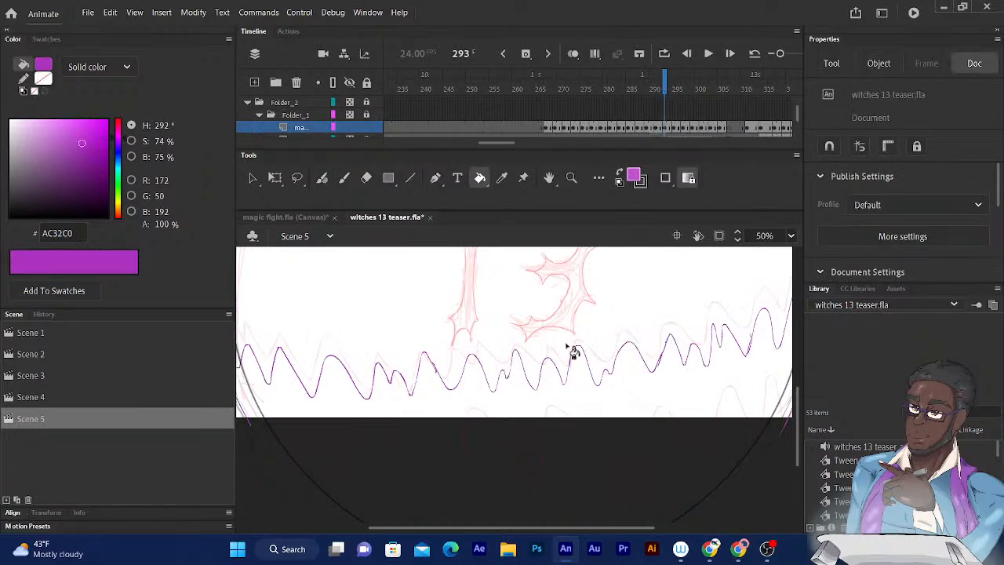
{"action": "scroll", "coordinate": [552, 418], "scroll_direction": "up", "scroll_amount": 3}
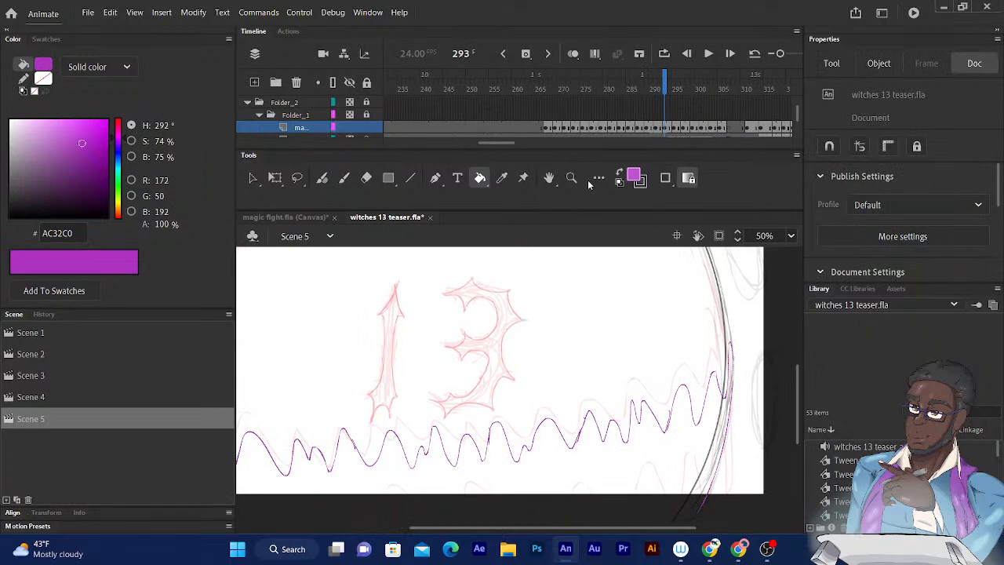
{"action": "left_click_drag", "start_coordinate": [664, 86], "coordinate": [672, 87]}
{"action": "key", "text": "period"}
{"action": "key", "text": "period"}
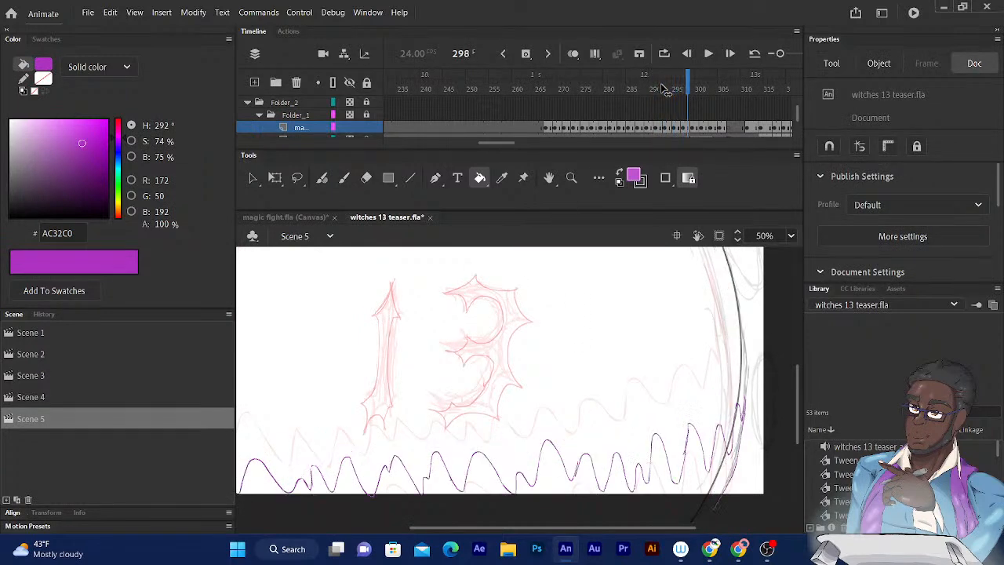
{"action": "key", "text": "period"}
{"action": "key", "text": "period"}
{"action": "key", "text": "period"}
{"action": "key", "text": "period"}
{"action": "key", "text": "period"}
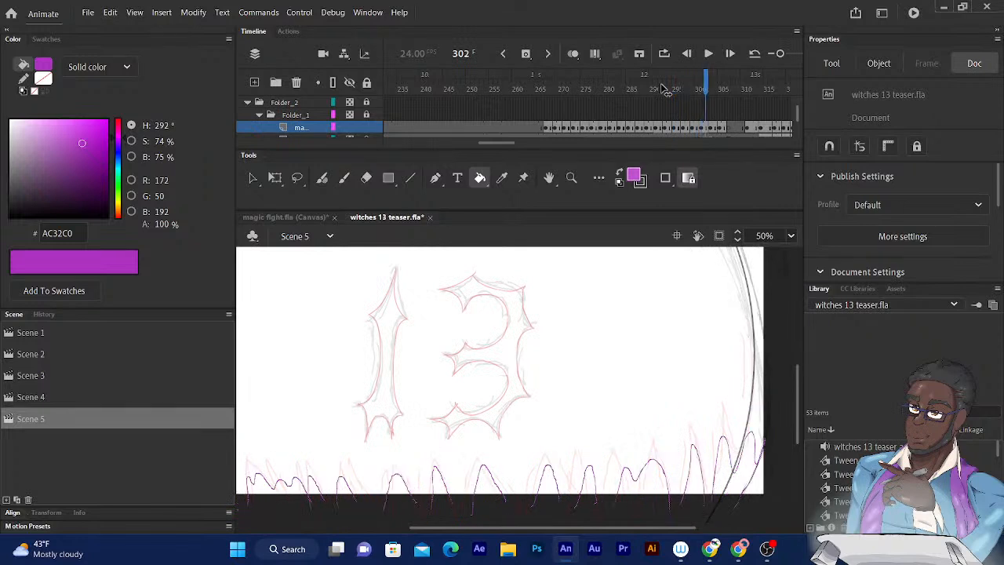
{"action": "key", "text": "period"}
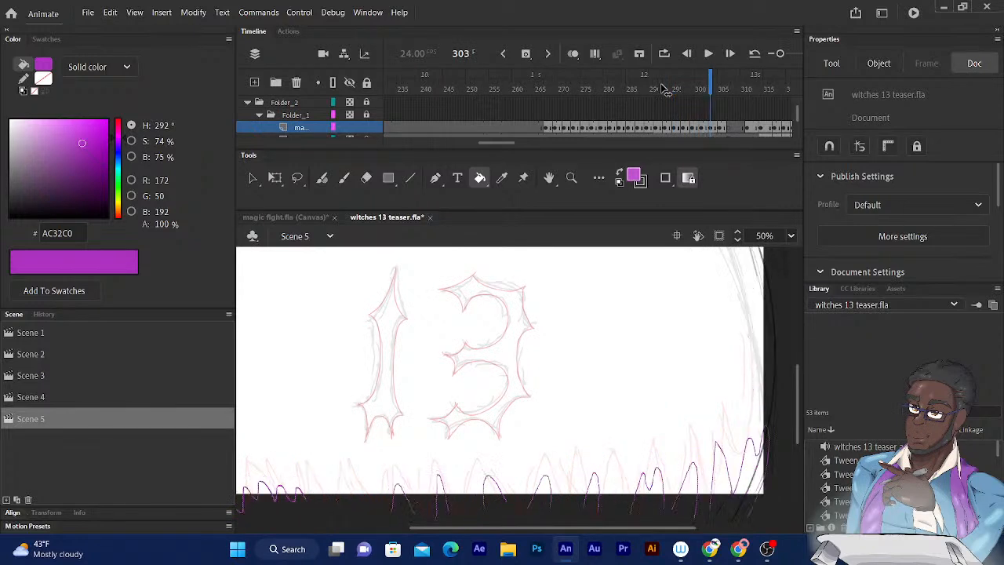
{"action": "key", "text": "period"}
{"action": "key", "text": "period"}
{"action": "key", "text": "period"}
{"action": "key", "text": "period"}
{"action": "key", "text": "comma"}
{"action": "key", "text": "comma"}
{"action": "key", "text": "comma"}
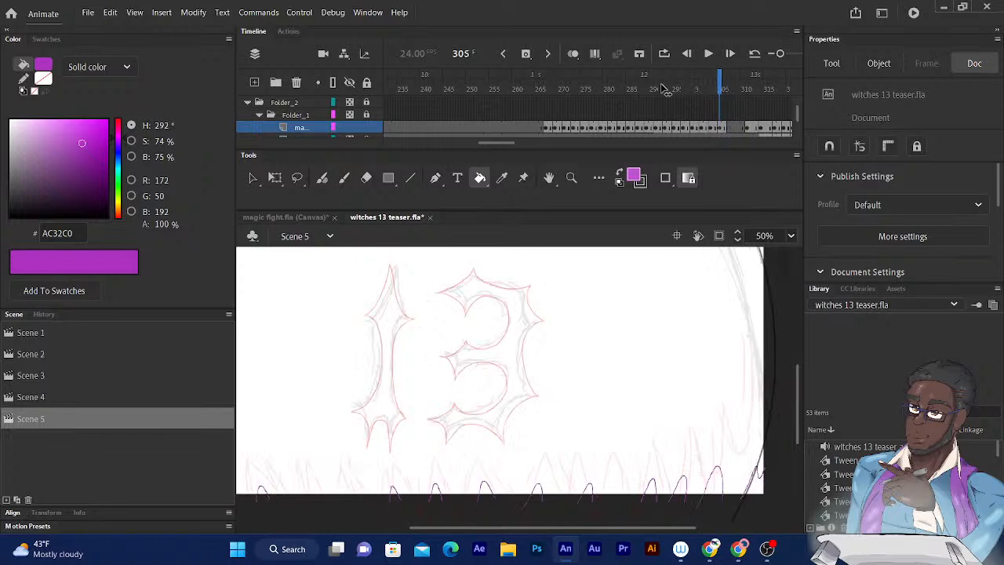
{"action": "key", "text": "period"}
{"action": "key", "text": "period"}
{"action": "key", "text": "period"}
{"action": "key", "text": "period"}
{"action": "key", "text": "period"}
{"action": "key", "text": "period"}
{"action": "key", "text": "period"}
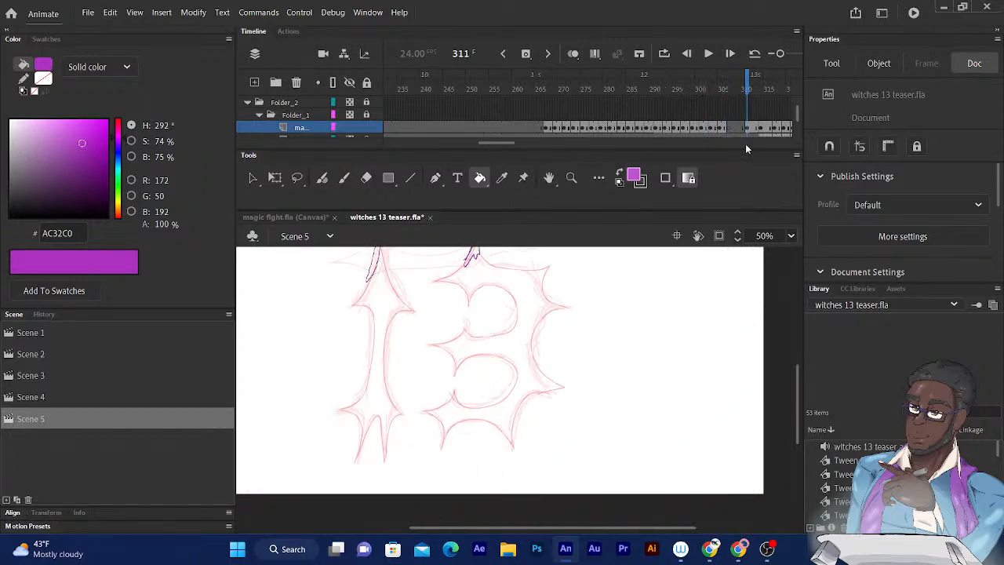
- Fill the two small magic shapes at the tips of the 1 and the 3 with purple at frame 311
{"action": "left_click_drag", "start_coordinate": [488, 263], "coordinate": [533, 355]}
{"action": "left_click", "coordinate": [525, 349]}
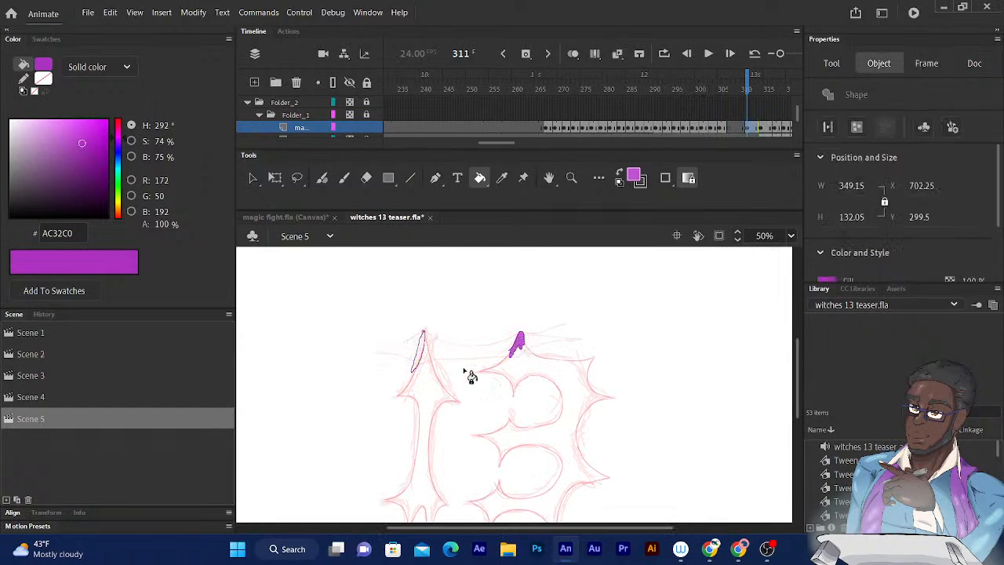
{"action": "left_click", "coordinate": [430, 356]}
- Go to frame 314 and fill the four magic shapes along the upper edges of the 13 with purple
{"action": "left_click_drag", "start_coordinate": [747, 84], "coordinate": [761, 84]}
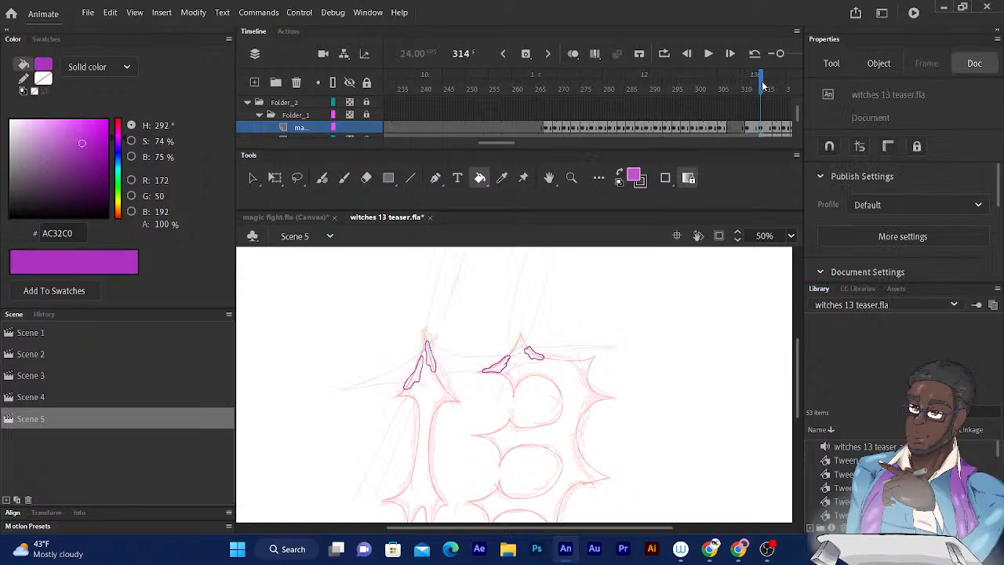
{"action": "left_click", "coordinate": [503, 372]}
{"action": "left_click", "coordinate": [533, 355]}
{"action": "left_click", "coordinate": [422, 384]}
{"action": "left_click", "coordinate": [431, 359]}
- Go to frame 317 and fill the four magic shapes on the outlines of the 1 and the 3 with purple
{"action": "left_click_drag", "start_coordinate": [754, 88], "coordinate": [774, 86]}
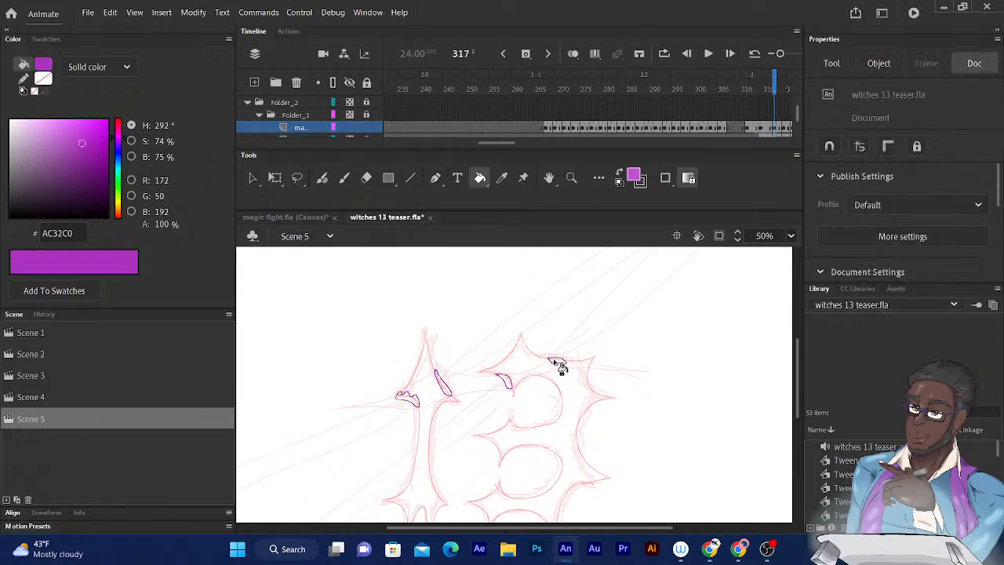
{"action": "left_click", "coordinate": [558, 364]}
{"action": "left_click", "coordinate": [506, 383]}
{"action": "left_click", "coordinate": [442, 388]}
{"action": "left_click", "coordinate": [409, 398]}
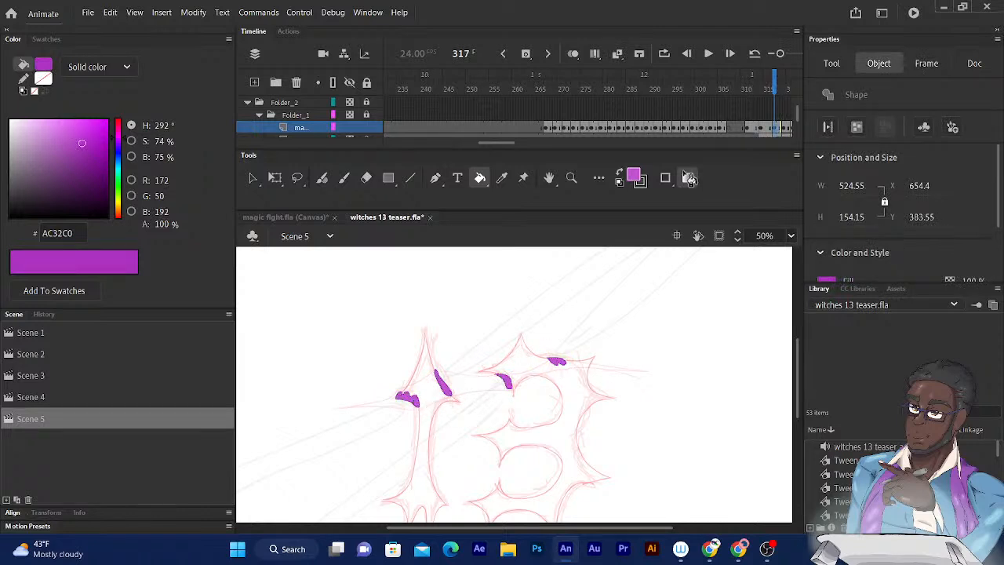
- Go to frame 319 and fill the five magic shapes on the 1 and the upper part of the 3 with purple
{"action": "left_click_drag", "start_coordinate": [773, 88], "coordinate": [786, 90]}
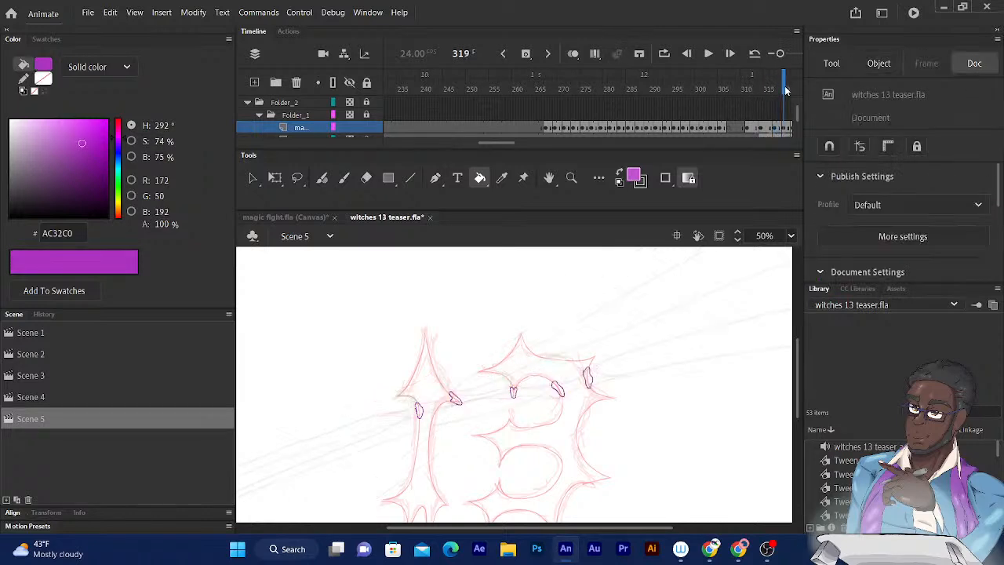
{"action": "left_click", "coordinate": [467, 374]}
{"action": "left_click", "coordinate": [428, 384]}
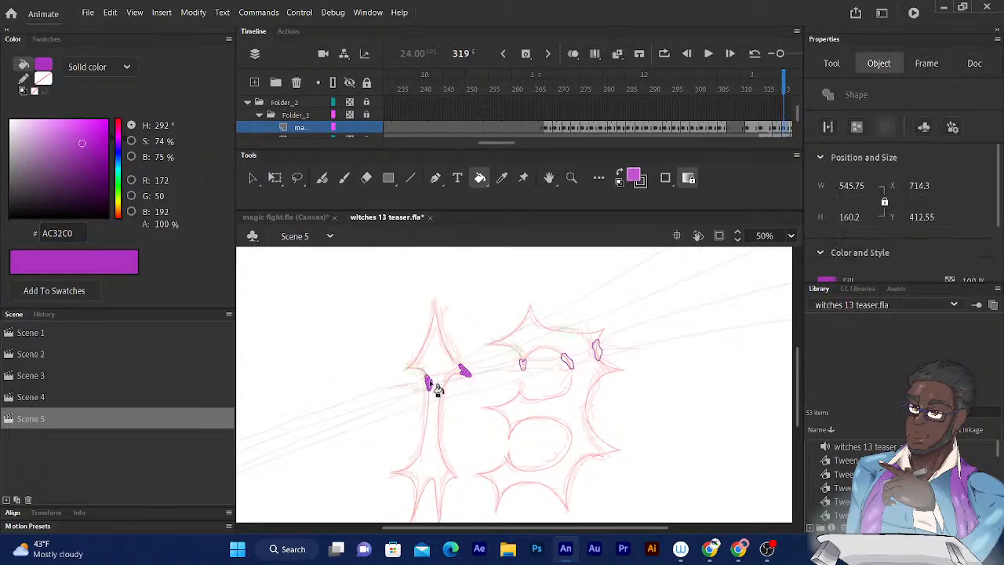
{"action": "left_click", "coordinate": [524, 367]}
{"action": "left_click", "coordinate": [568, 361]}
{"action": "left_click", "coordinate": [597, 349]}
- Go to frame 321 and fill the two magic shapes on the 1 and the three on the 3 with purple
{"action": "left_click_drag", "start_coordinate": [783, 91], "coordinate": [610, 89]}
{"action": "key", "text": "period"}
{"action": "key", "text": "period"}
{"action": "key", "text": "period"}
{"action": "key", "text": "period"}
{"action": "key", "text": "period"}
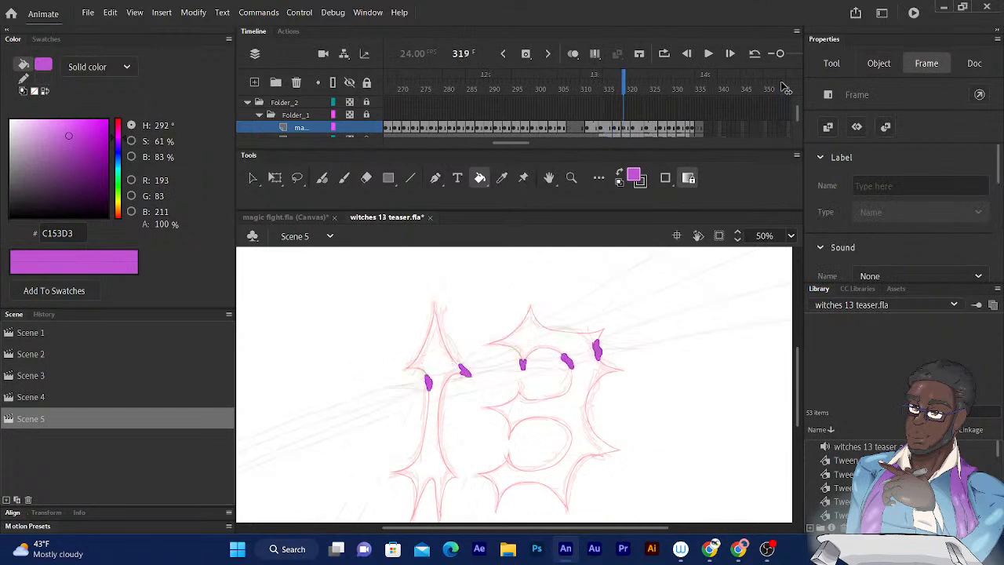
{"action": "left_click", "coordinate": [659, 139]}
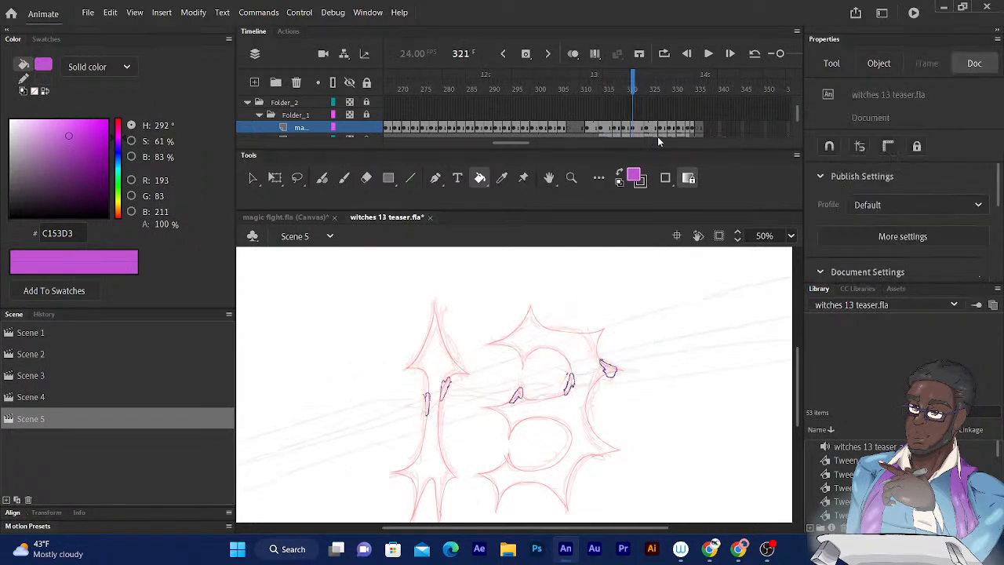
{"action": "left_click", "coordinate": [524, 400]}
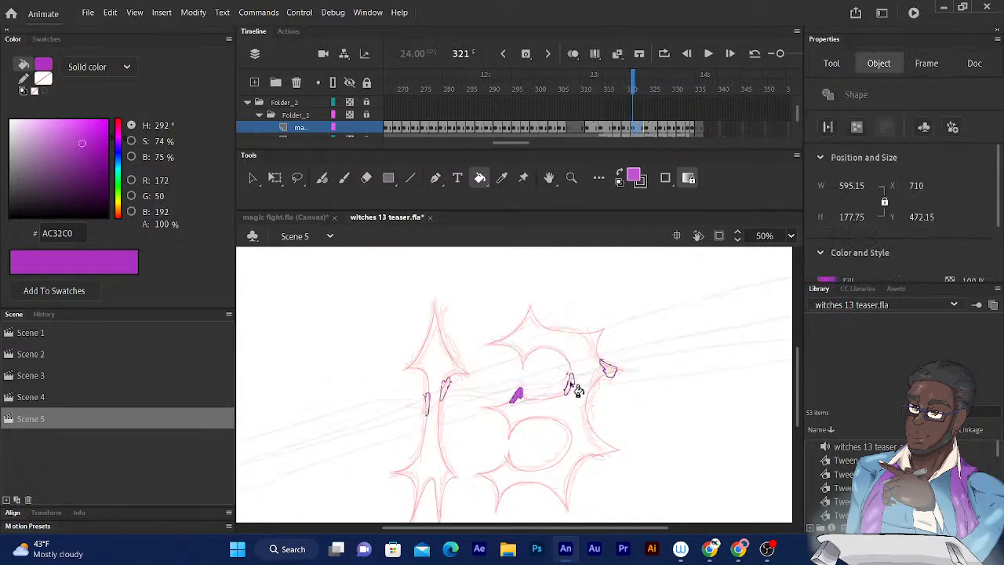
{"action": "left_click", "coordinate": [572, 384]}
{"action": "left_click", "coordinate": [610, 370]}
{"action": "left_click", "coordinate": [443, 396]}
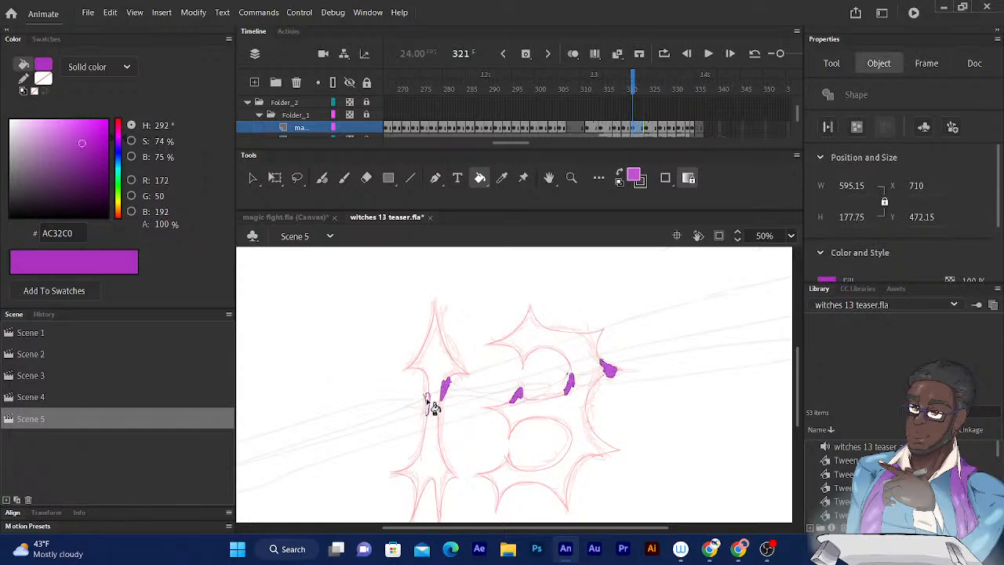
{"action": "left_click", "coordinate": [428, 403]}
- Go to frame 324 and fill the magic shapes on the stem of the 1 and the middle of the 3 with purple
{"action": "key", "text": "period"}
{"action": "key", "text": "period"}
{"action": "key", "text": "period"}
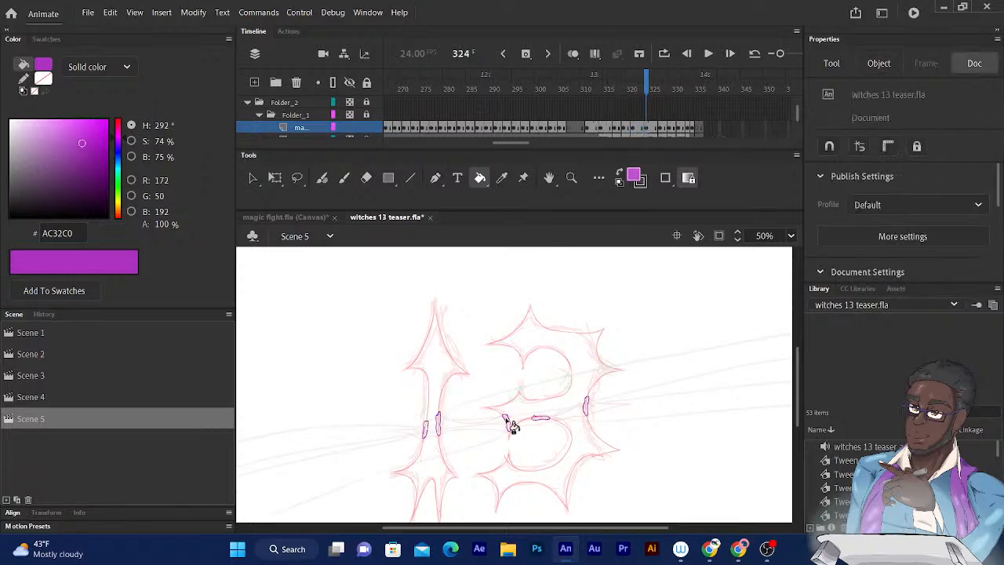
{"action": "left_click", "coordinate": [510, 425]}
{"action": "left_click", "coordinate": [440, 427]}
{"action": "left_click", "coordinate": [426, 429]}
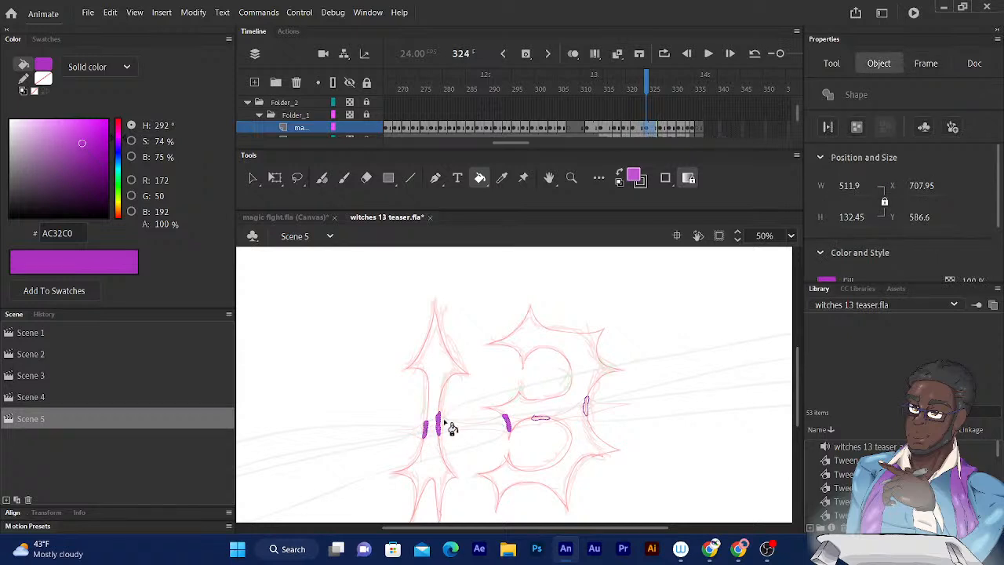
{"action": "left_click", "coordinate": [542, 421]}
- Go to frame 328 and fill the five magic shapes on the lower parts of the 1 and the 3 with purple
{"action": "left_click_drag", "start_coordinate": [650, 89], "coordinate": [668, 99]}
{"action": "left_click", "coordinate": [572, 437]}
{"action": "left_click", "coordinate": [596, 434]}
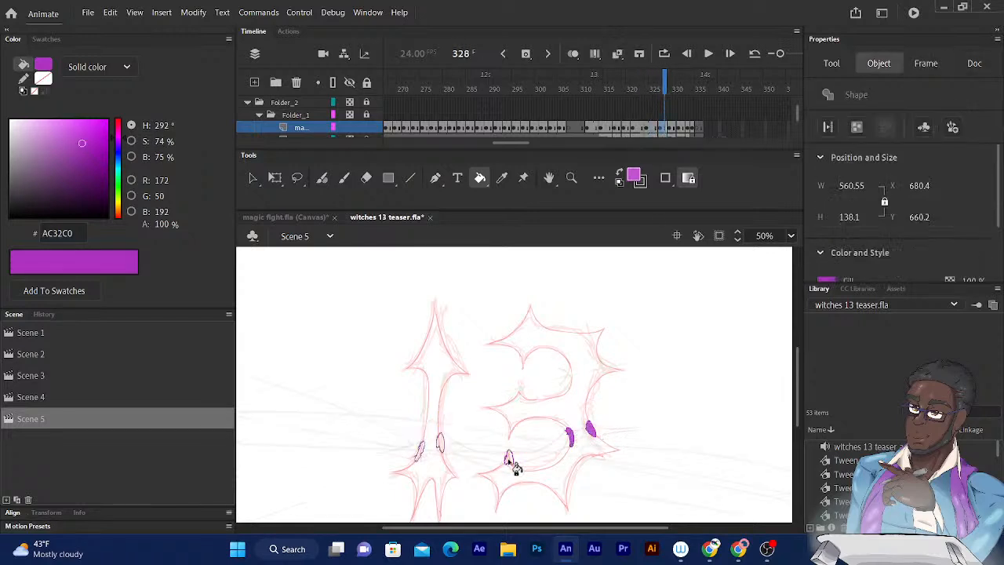
{"action": "left_click", "coordinate": [511, 460]}
{"action": "left_click", "coordinate": [440, 448]}
{"action": "left_click", "coordinate": [423, 453]}
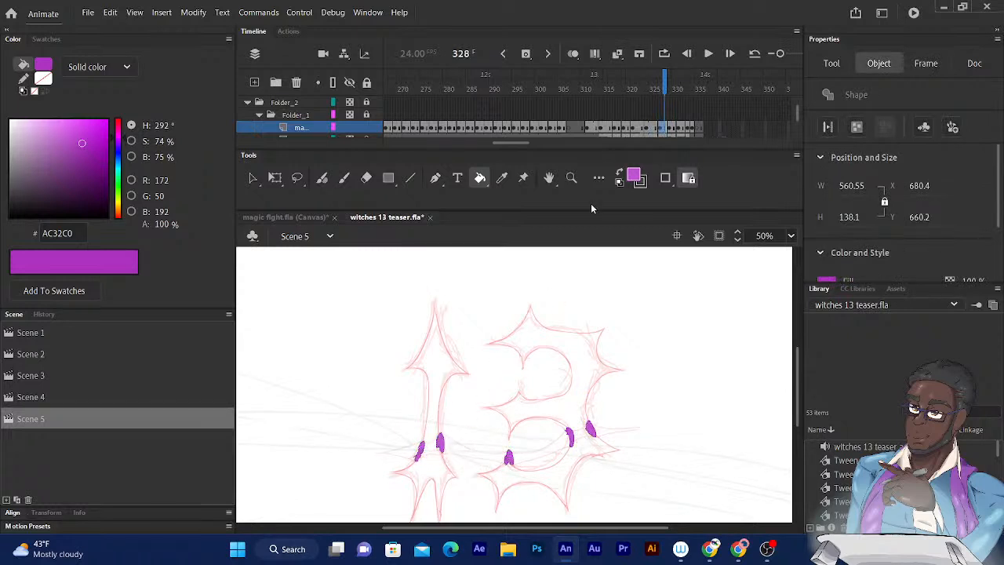
- Go to frame 329 and fill the five magic shapes near the lower spikes of the 13 with purple
{"action": "left_click", "coordinate": [668, 81]}
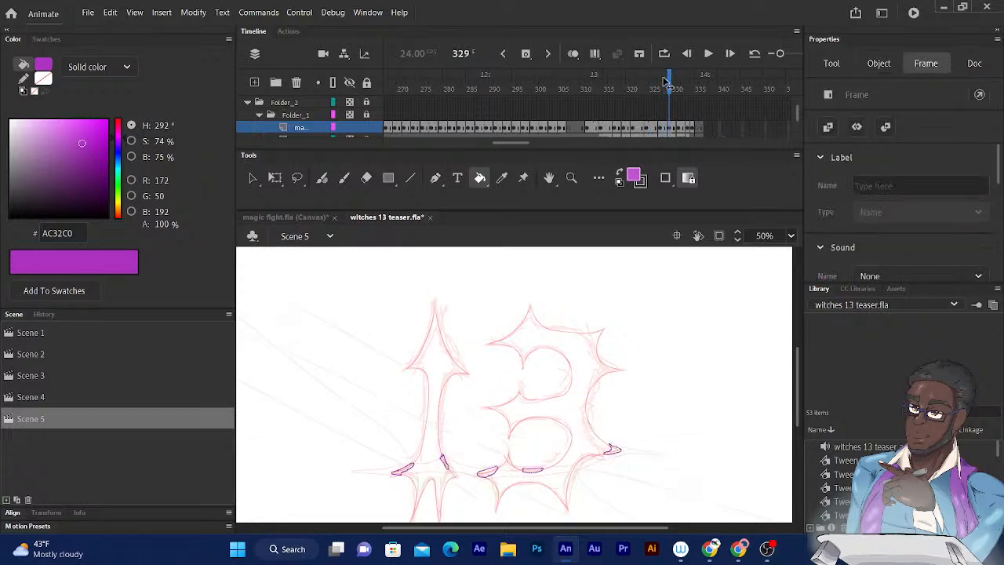
{"action": "left_click", "coordinate": [617, 453]}
{"action": "left_click", "coordinate": [532, 473]}
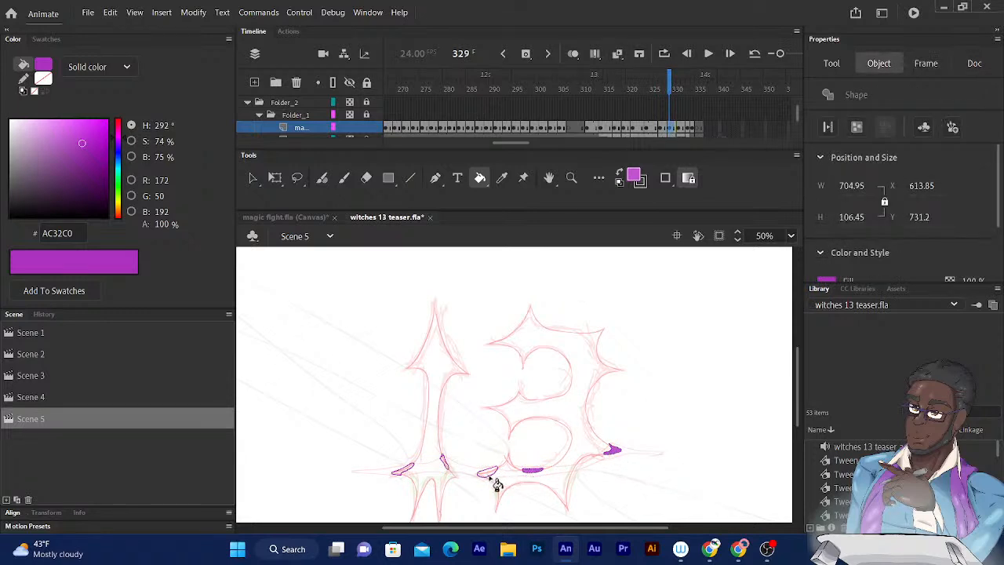
{"action": "left_click", "coordinate": [489, 476]}
{"action": "left_click", "coordinate": [444, 463]}
{"action": "left_click", "coordinate": [402, 475]}
- Go to frame 331 and fill the three magic shapes at the base of the 1 and the two under the 3 with purple
{"action": "left_click_drag", "start_coordinate": [669, 85], "coordinate": [678, 85]}
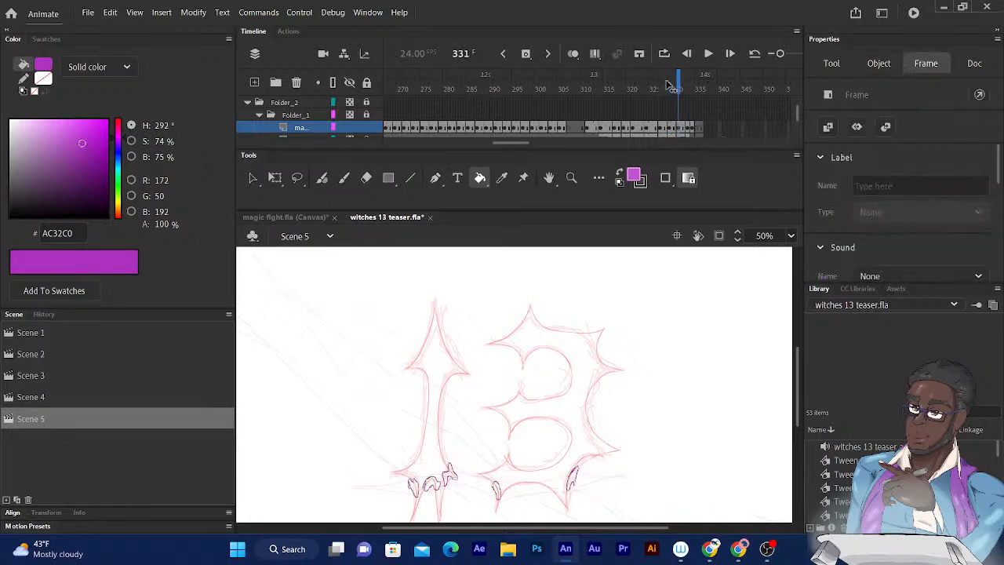
{"action": "left_click", "coordinate": [496, 489]}
{"action": "left_click", "coordinate": [573, 479]}
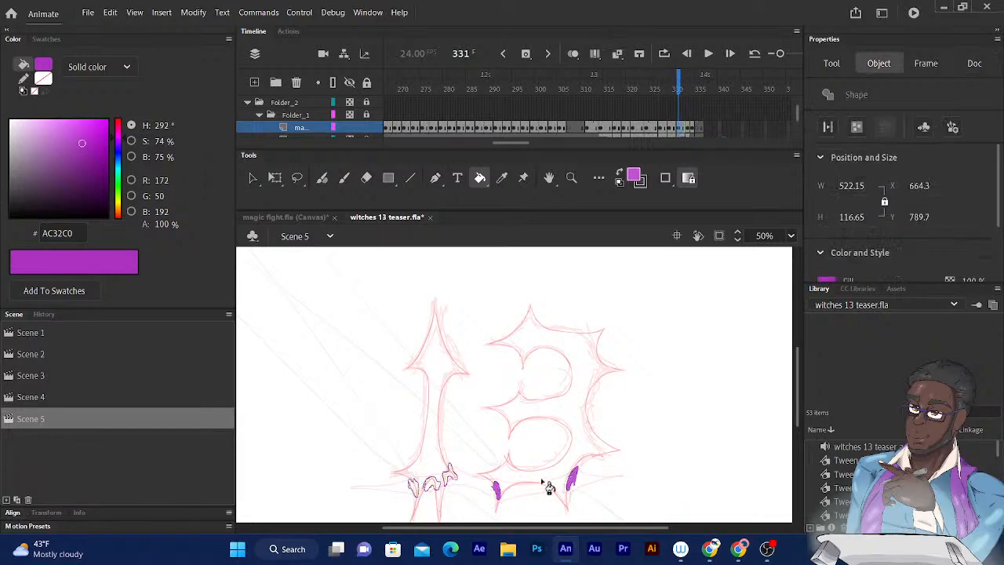
{"action": "left_click", "coordinate": [450, 476]}
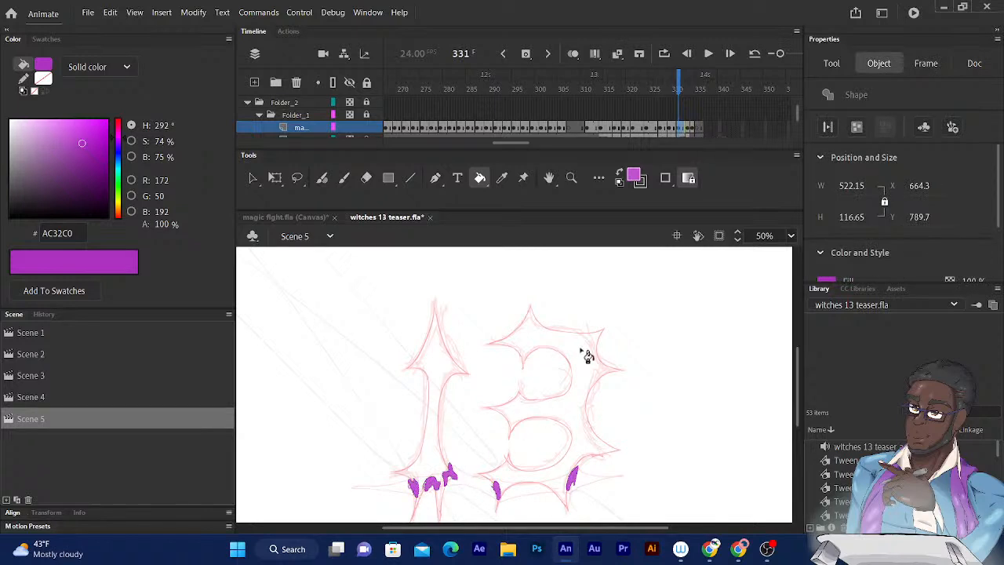
- Go to frame 333 and fill the four star-like magic shapes at the lower tips of the 13 with purple
{"action": "left_click", "coordinate": [689, 88]}
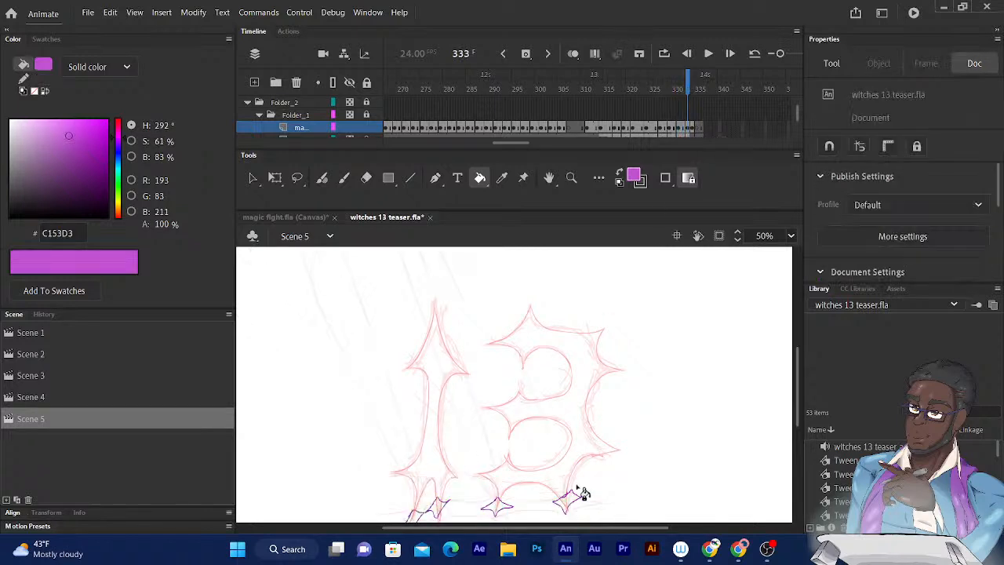
{"action": "left_click", "coordinate": [567, 503]}
{"action": "left_click", "coordinate": [499, 510]}
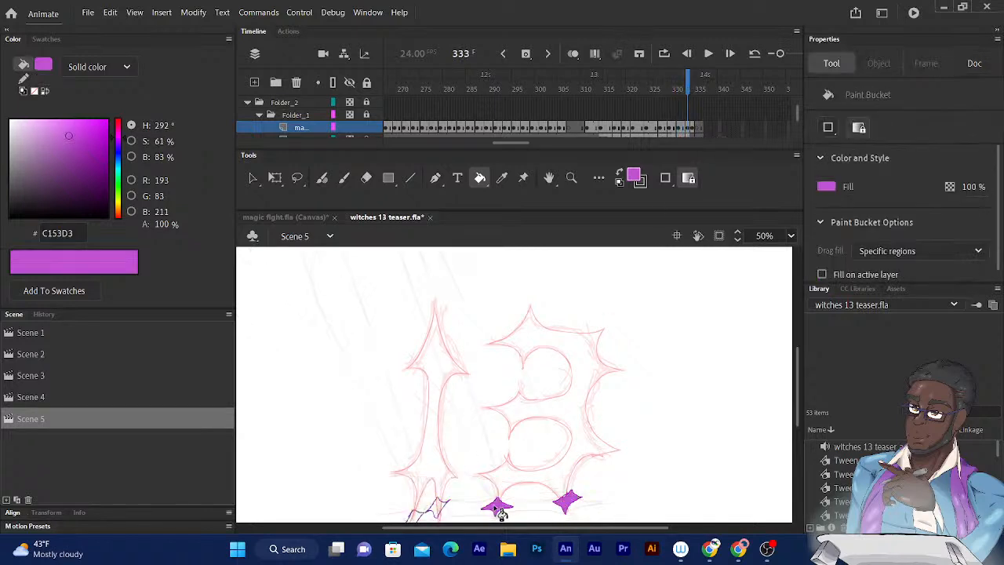
{"action": "left_click", "coordinate": [437, 508]}
{"action": "left_click", "coordinate": [415, 516]}
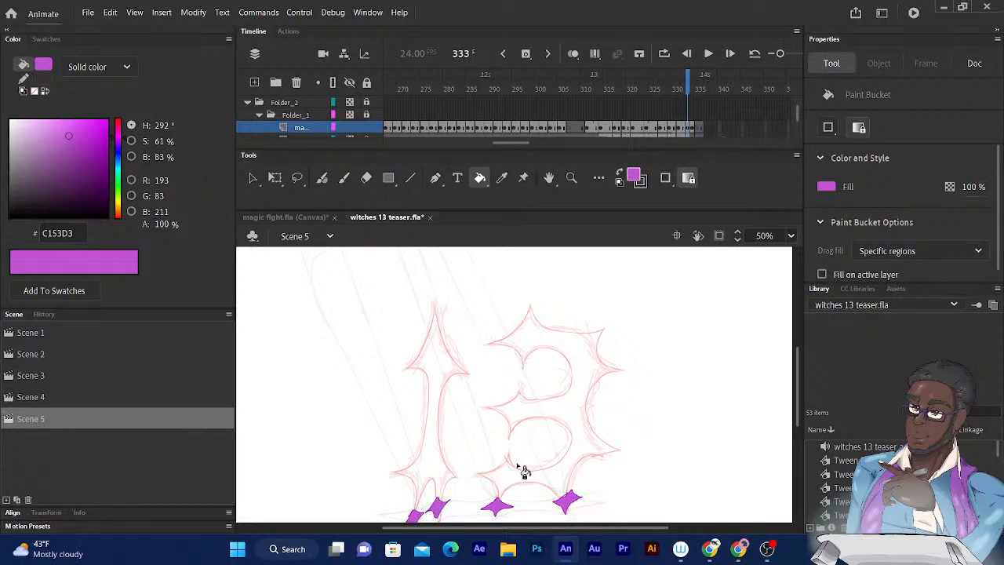
- Go to frame 334 and fill the four small magic stars at the lower tips of the 13 with purple
{"action": "left_click", "coordinate": [691, 86]}
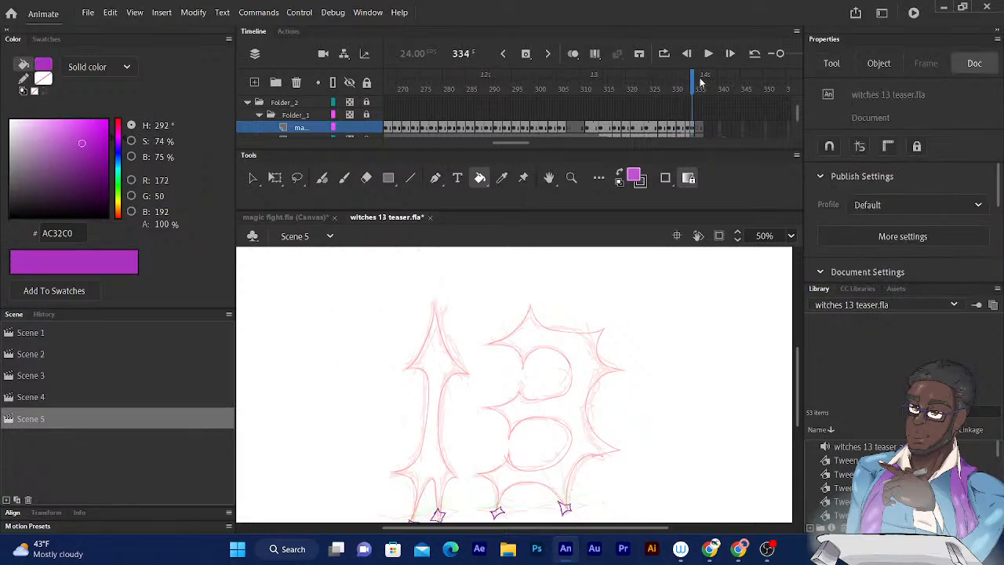
{"action": "left_click", "coordinate": [566, 507]}
{"action": "left_click", "coordinate": [498, 515]}
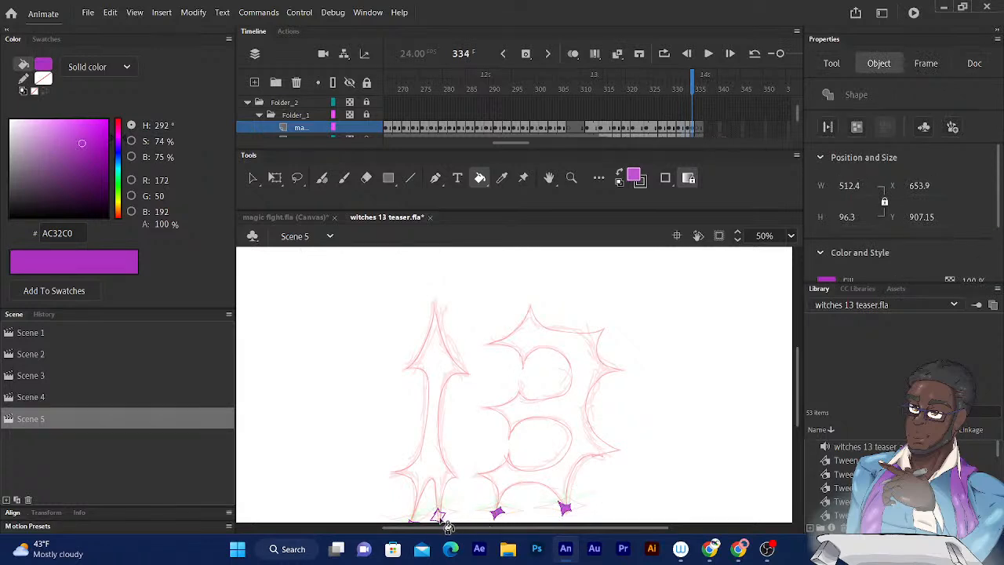
{"action": "left_click", "coordinate": [438, 516]}
{"action": "scroll", "coordinate": [524, 496], "scroll_direction": "down", "scroll_amount": 3}
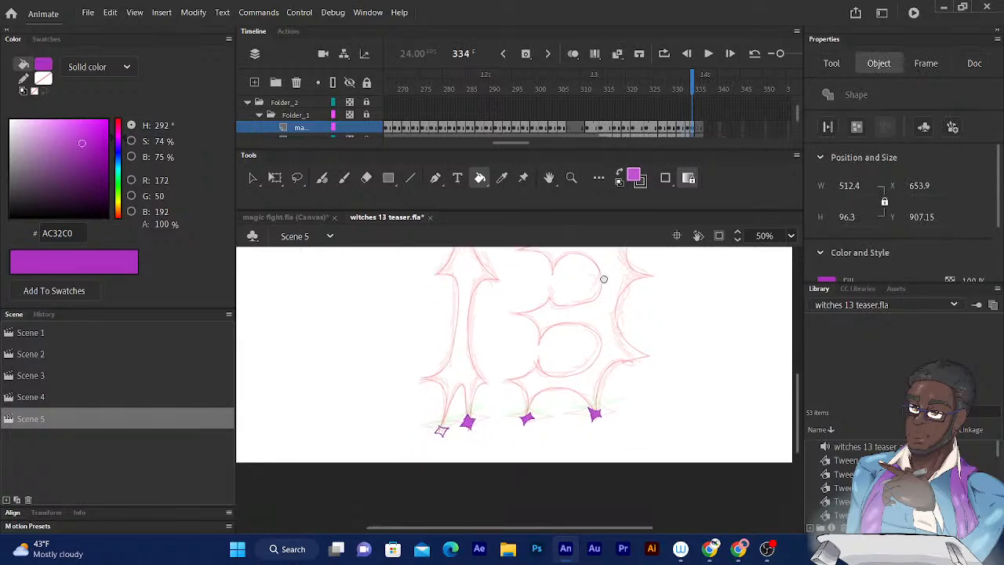
{"action": "left_click", "coordinate": [449, 409]}
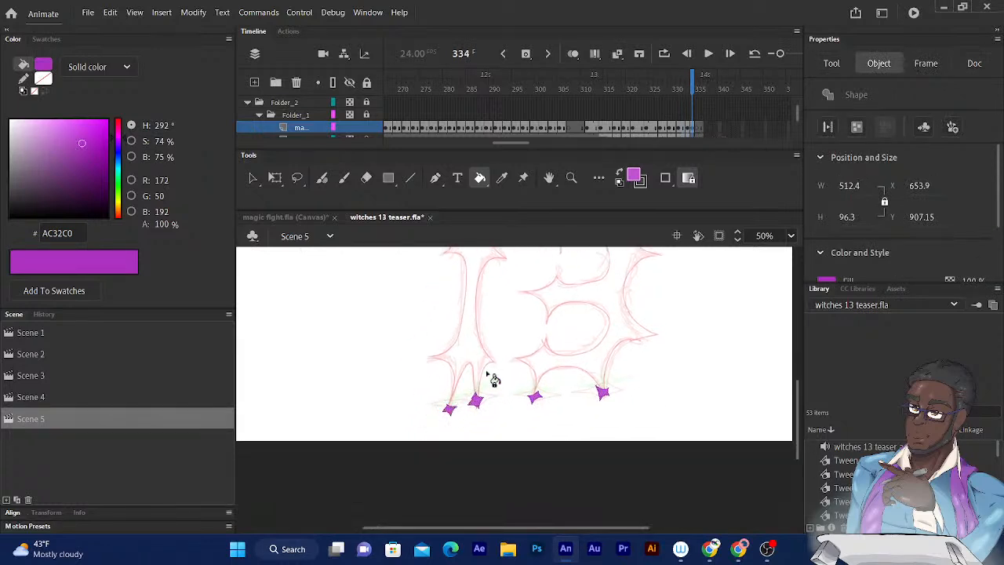
- Lock the magic layer in Folder_1
{"action": "left_click", "coordinate": [366, 128]}
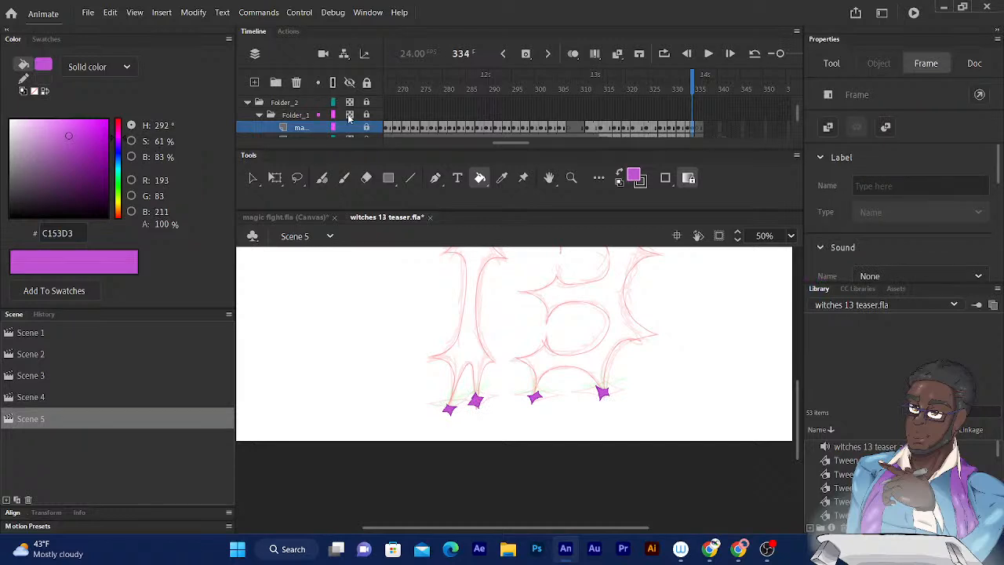
{"action": "left_click", "coordinate": [349, 115]}
{"action": "left_click", "coordinate": [349, 116]}
- Go to frame 332 and change the glare_3 layer's visibility from partial opacity to Visible in its layer properties
{"action": "scroll", "coordinate": [794, 112], "scroll_direction": "down", "scroll_amount": 2}
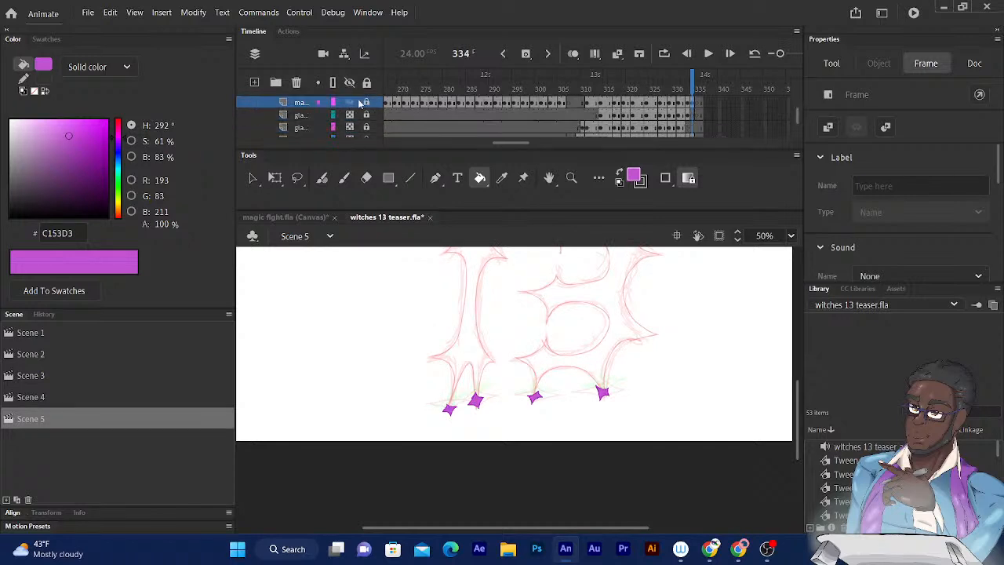
{"action": "left_click", "coordinate": [350, 116]}
{"action": "left_click", "coordinate": [696, 78]}
{"action": "left_click", "coordinate": [686, 79]}
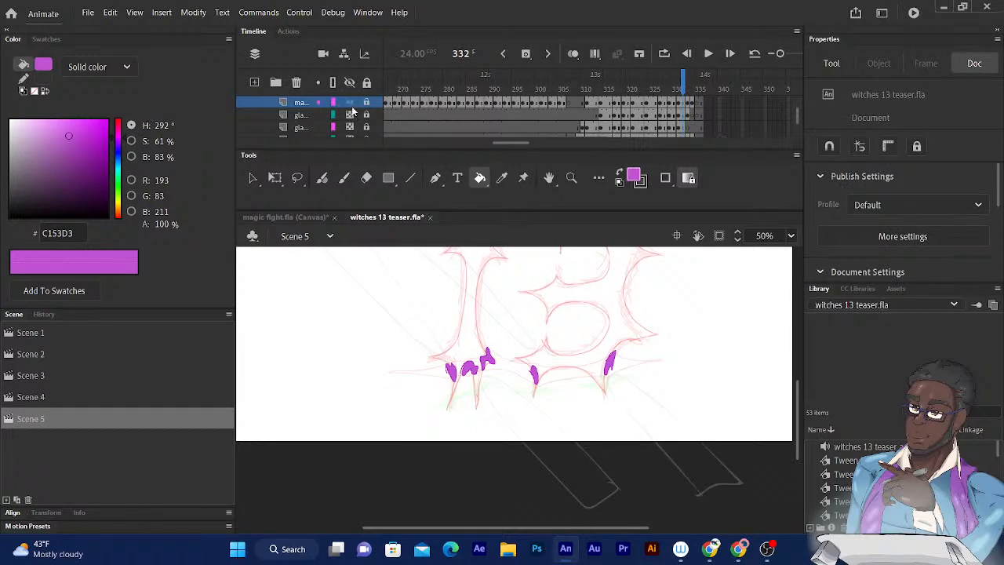
{"action": "right_click", "coordinate": [300, 117]}
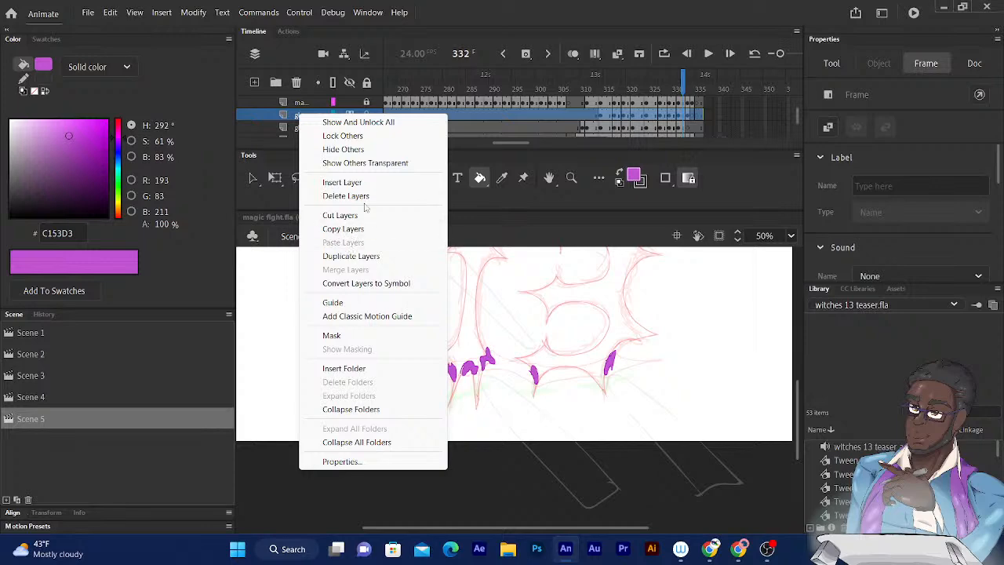
{"action": "left_click", "coordinate": [342, 461]}
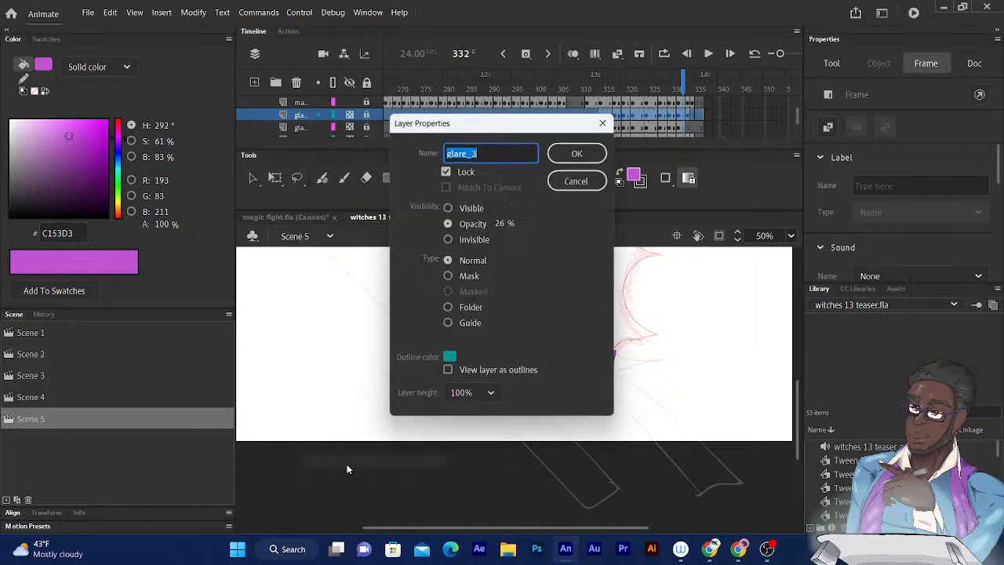
{"action": "left_click", "coordinate": [447, 208]}
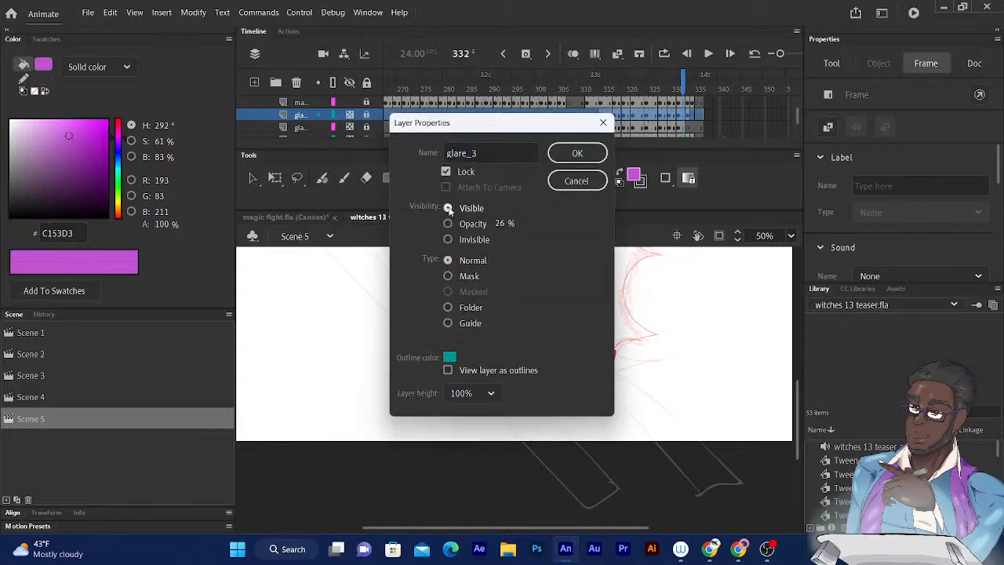
{"action": "left_click", "coordinate": [572, 156]}
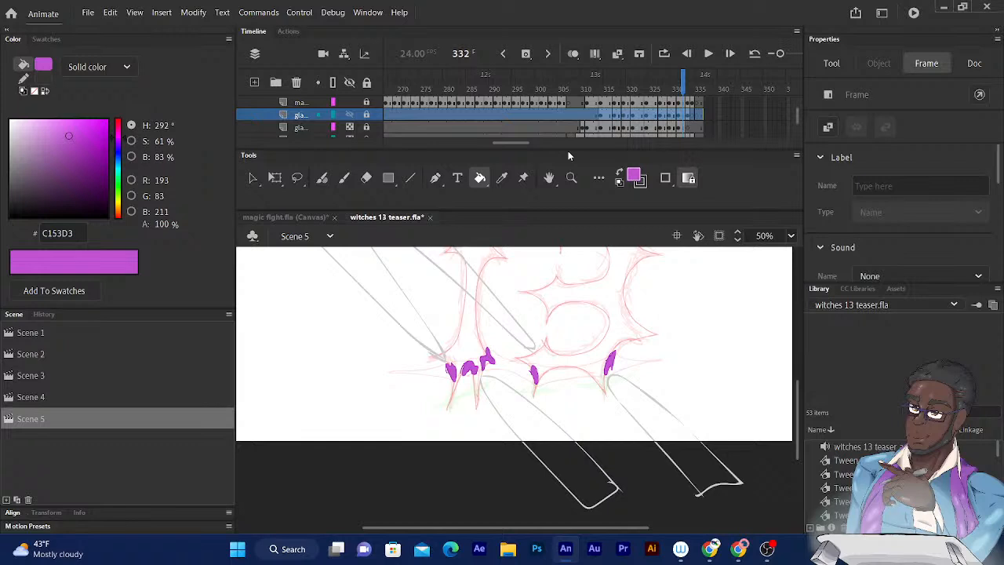
- Examine the glare outlines around the 13 at frame 332 and at their first drawing on frame 314
{"action": "left_click_drag", "start_coordinate": [442, 336], "coordinate": [528, 453]}
{"action": "mouse_move", "coordinate": [377, 288]}
{"action": "left_mouse_down"}
{"action": "mouse_move", "coordinate": [428, 401]}
{"action": "mouse_move", "coordinate": [359, 366]}
{"action": "mouse_move", "coordinate": [327, 327]}
{"action": "left_mouse_up"}
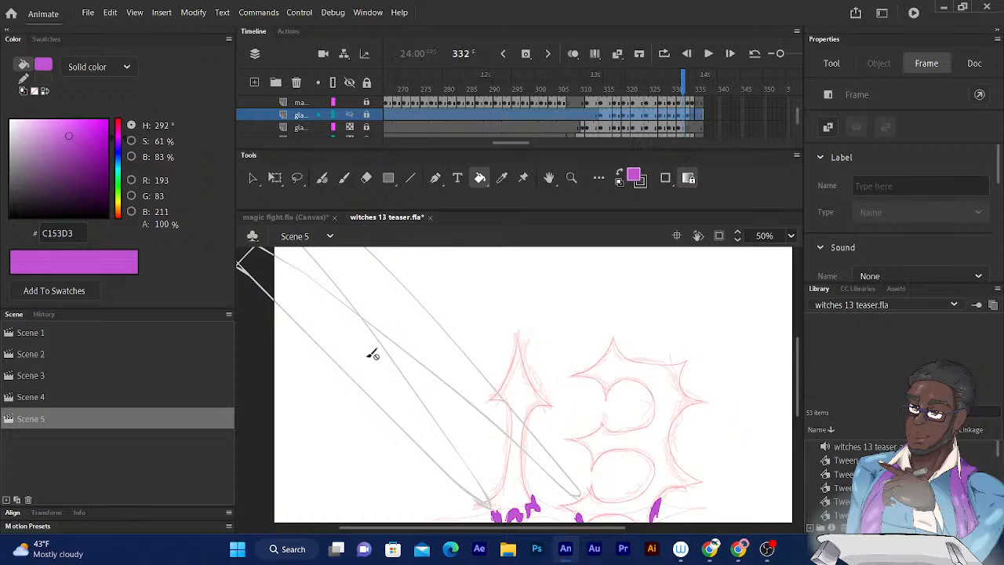
{"action": "left_click_drag", "start_coordinate": [307, 300], "coordinate": [312, 311]}
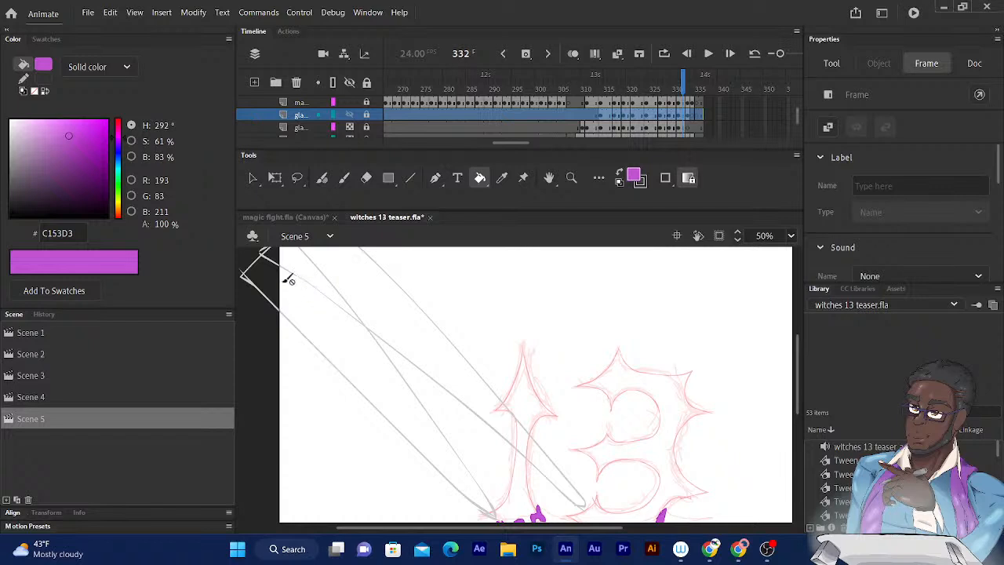
{"action": "left_click_drag", "start_coordinate": [409, 338], "coordinate": [321, 215]}
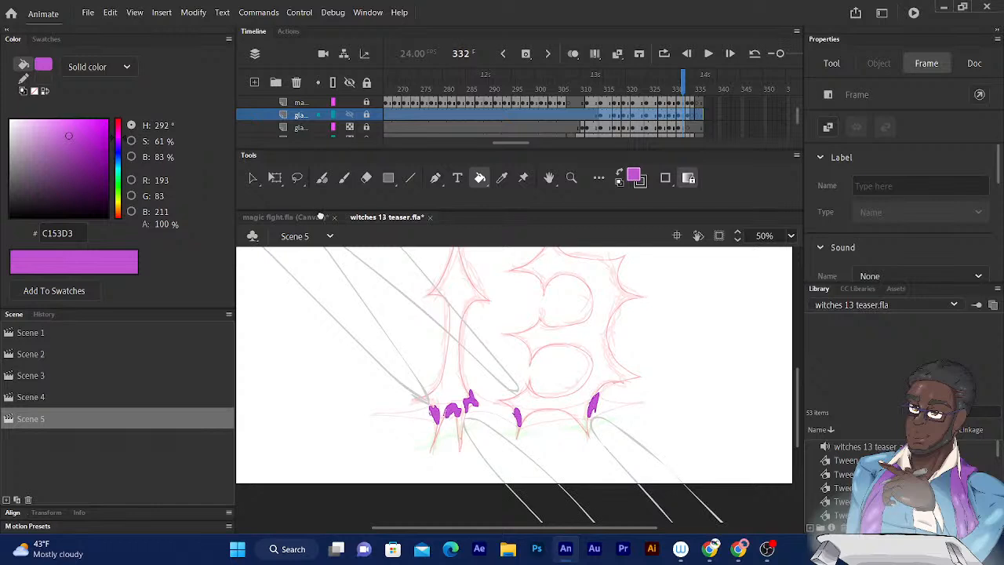
{"action": "left_click_drag", "start_coordinate": [683, 82], "coordinate": [605, 81]}
{"action": "key", "text": "comma"}
{"action": "key", "text": "comma"}
{"action": "key", "text": "period"}
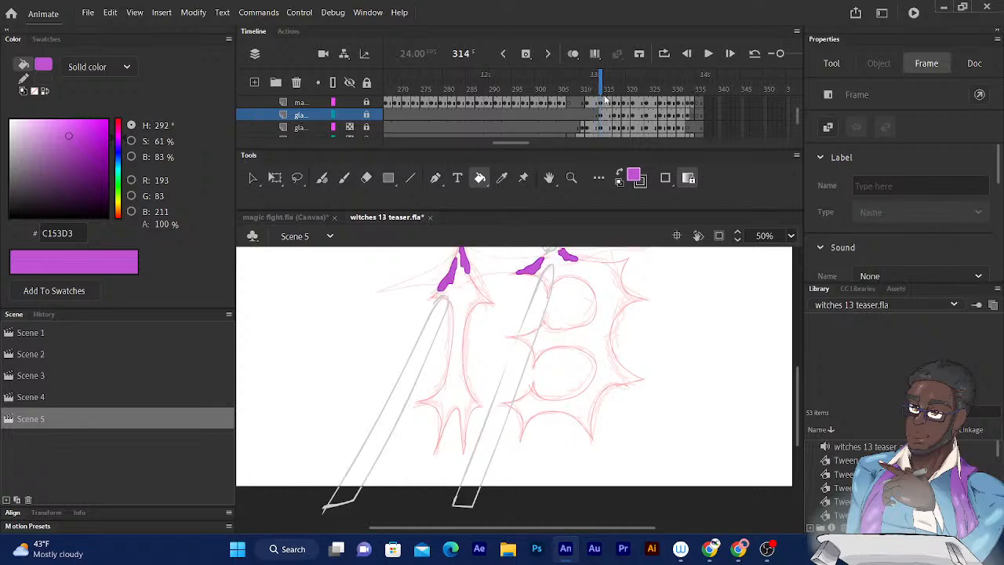
- At frame 314, sample the grey C1C1C1 of the glare outline above the 1 as the fill colour
{"action": "left_click", "coordinate": [604, 95]}
{"action": "scroll", "coordinate": [456, 365], "scroll_direction": "up", "scroll_amount": 4}
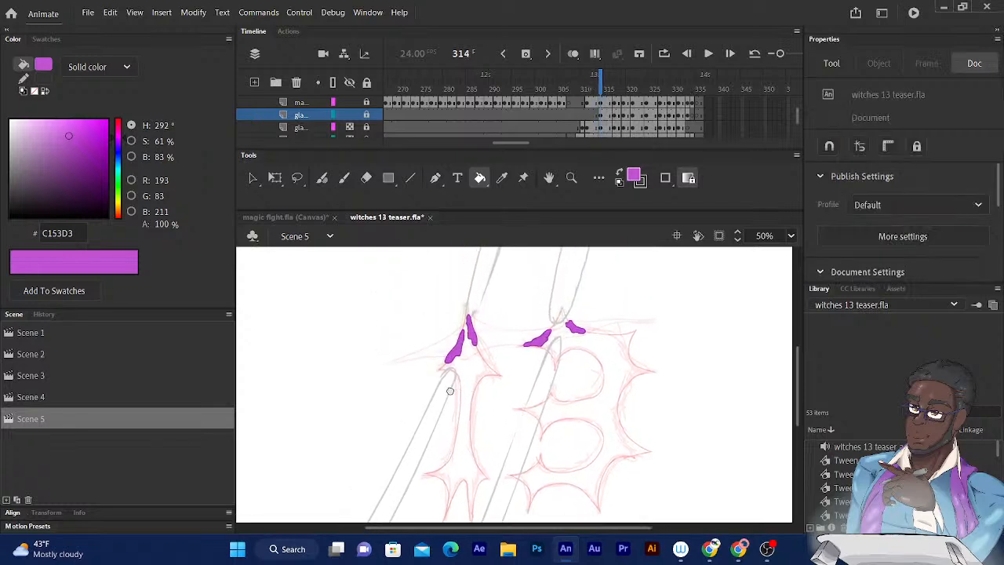
{"action": "scroll", "coordinate": [388, 335], "scroll_direction": "up", "scroll_amount": 3}
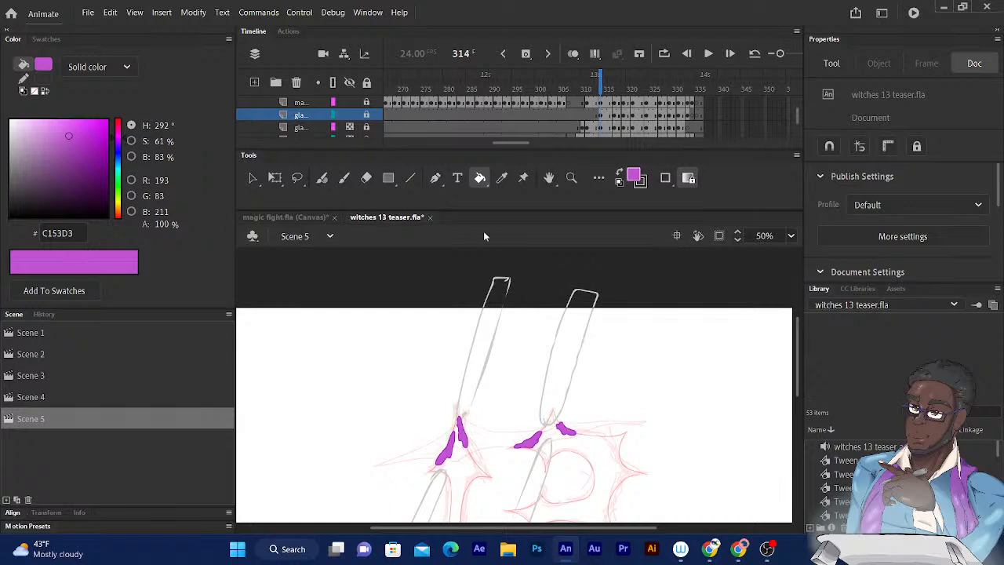
{"action": "left_click", "coordinate": [502, 179]}
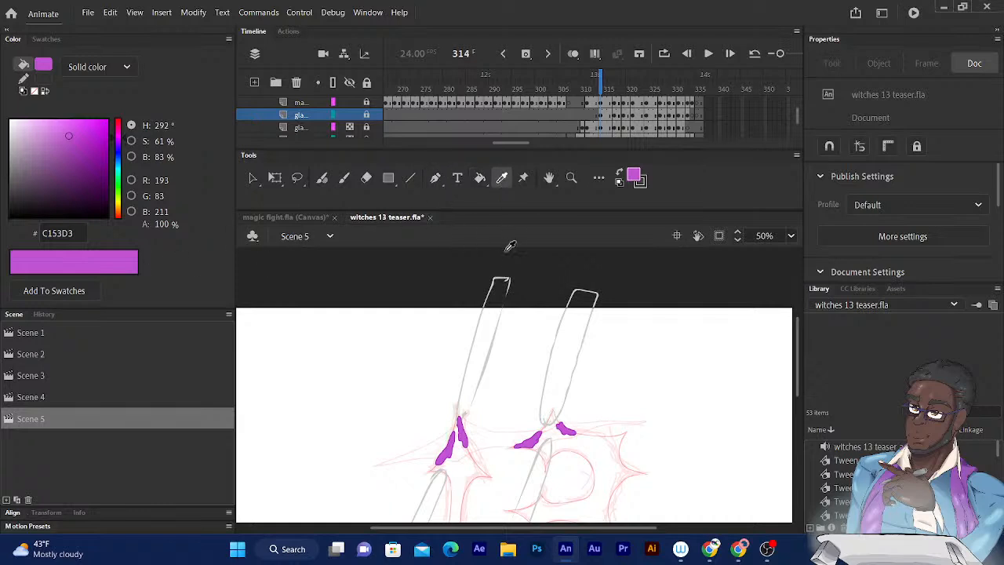
{"action": "left_click", "coordinate": [502, 280]}
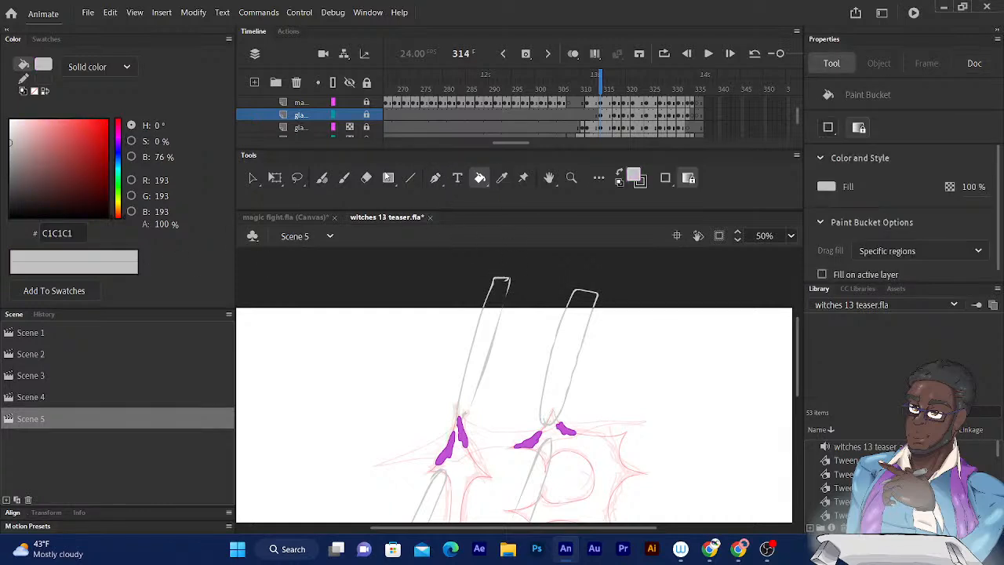
- Unlock the active glare layer and move it above the magic layer, with the Fluid Brush as the drawing tool
{"action": "left_click", "coordinate": [364, 115]}
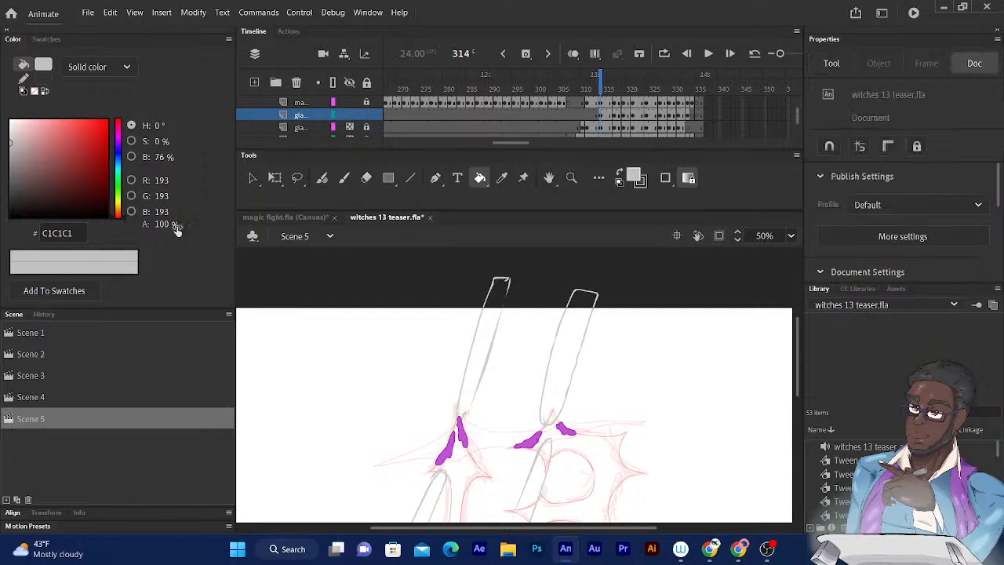
{"action": "left_click", "coordinate": [321, 178]}
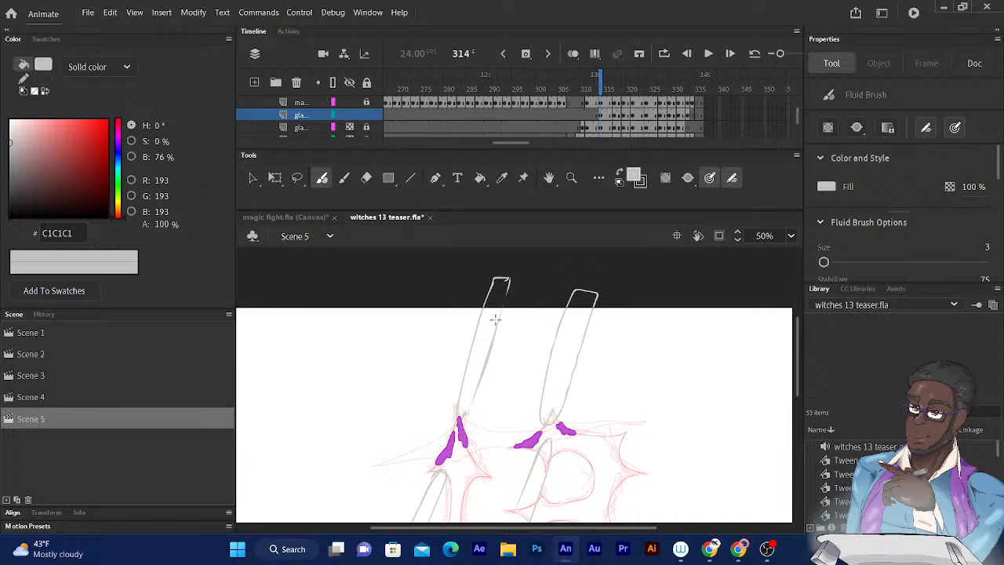
{"action": "key", "text": "ctrl+equal"}
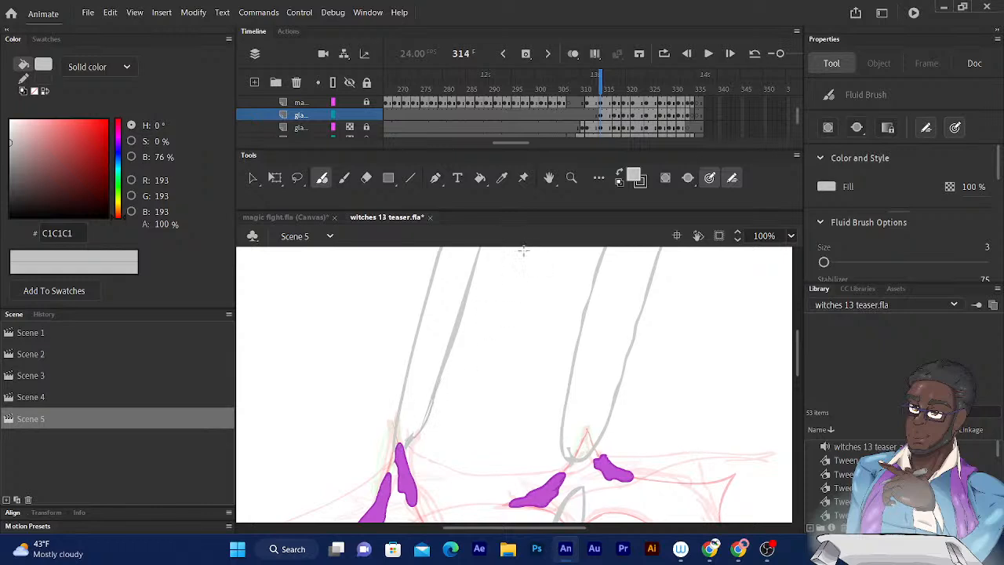
{"action": "scroll", "coordinate": [482, 417], "scroll_direction": "up", "scroll_amount": 5}
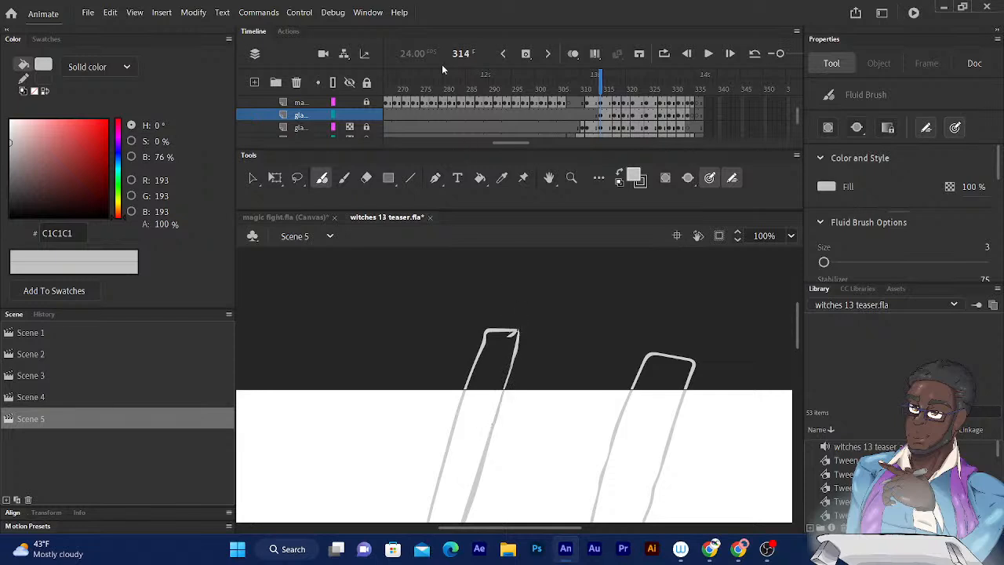
{"action": "left_click", "coordinate": [306, 115]}
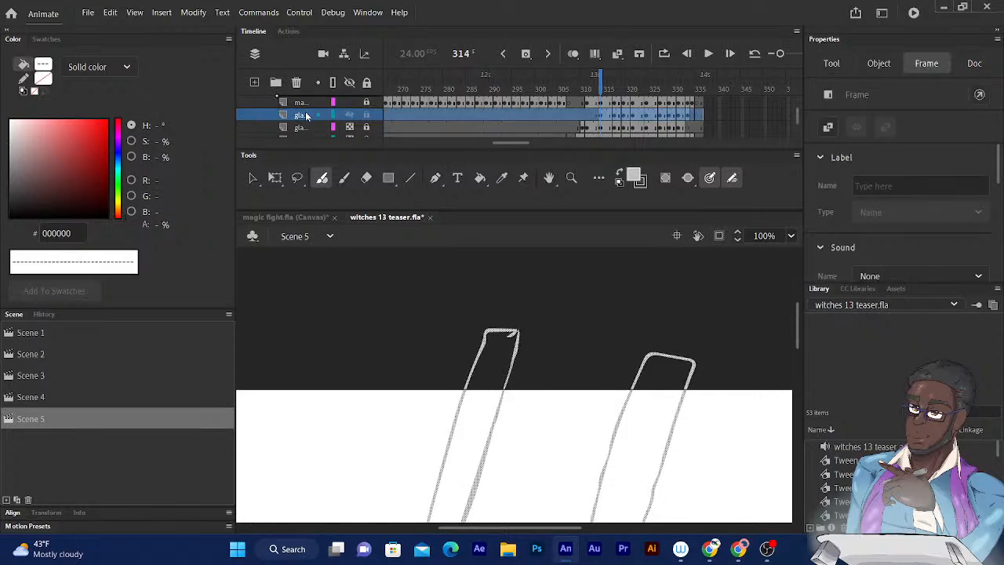
{"action": "left_click_drag", "start_coordinate": [306, 115], "coordinate": [306, 100]}
- Examine the glare outlines around the 13 on frame 314 for gaps along their full length
{"action": "mouse_move", "coordinate": [468, 334]}
{"action": "left_mouse_down"}
{"action": "mouse_move", "coordinate": [448, 332]}
{"action": "mouse_move", "coordinate": [369, 275]}
{"action": "mouse_move", "coordinate": [425, 263]}
{"action": "left_mouse_up"}
{"action": "scroll", "coordinate": [444, 345], "scroll_direction": "down", "scroll_amount": 5}
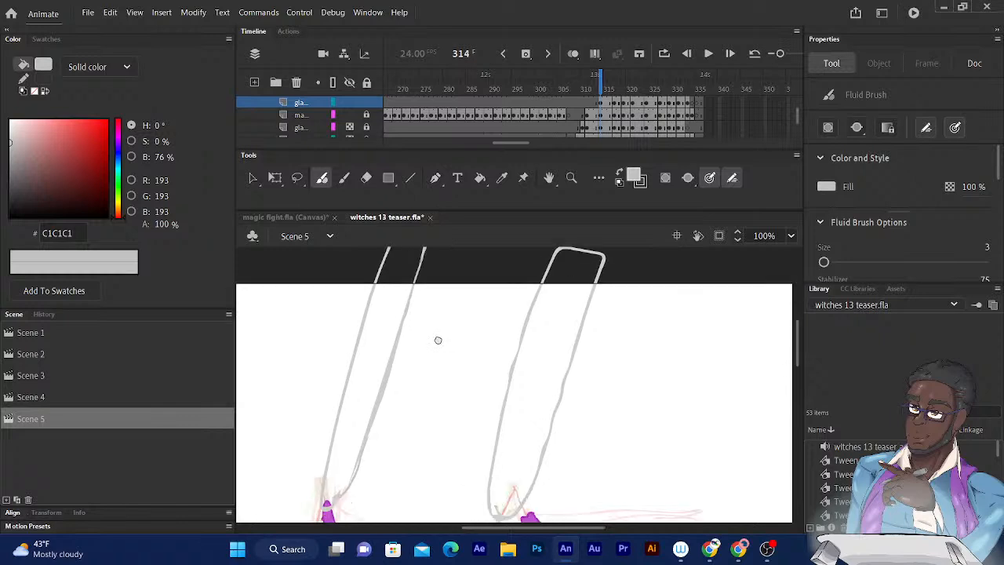
{"action": "scroll", "coordinate": [460, 359], "scroll_direction": "down", "scroll_amount": 3}
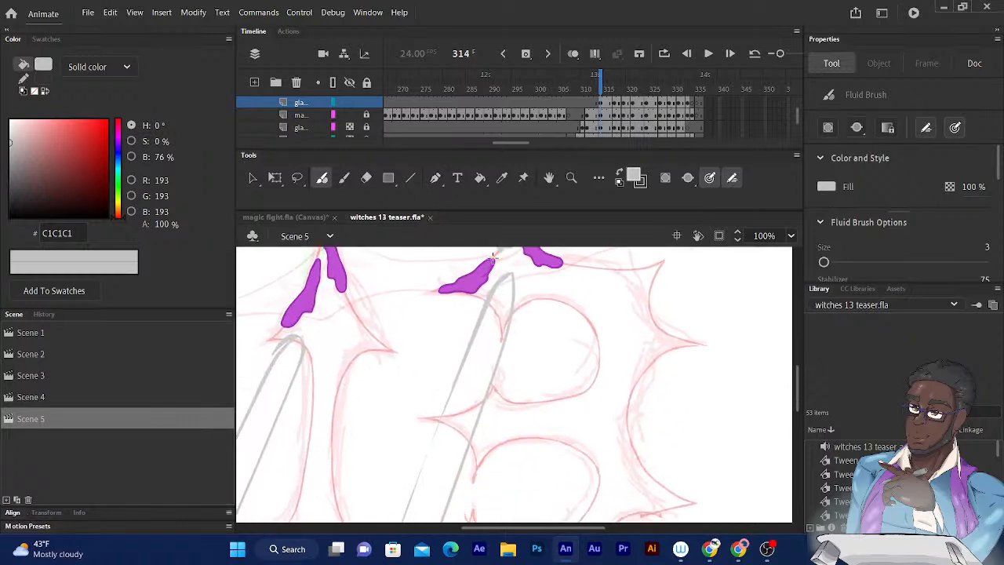
{"action": "scroll", "coordinate": [489, 348], "scroll_direction": "down", "scroll_amount": 3}
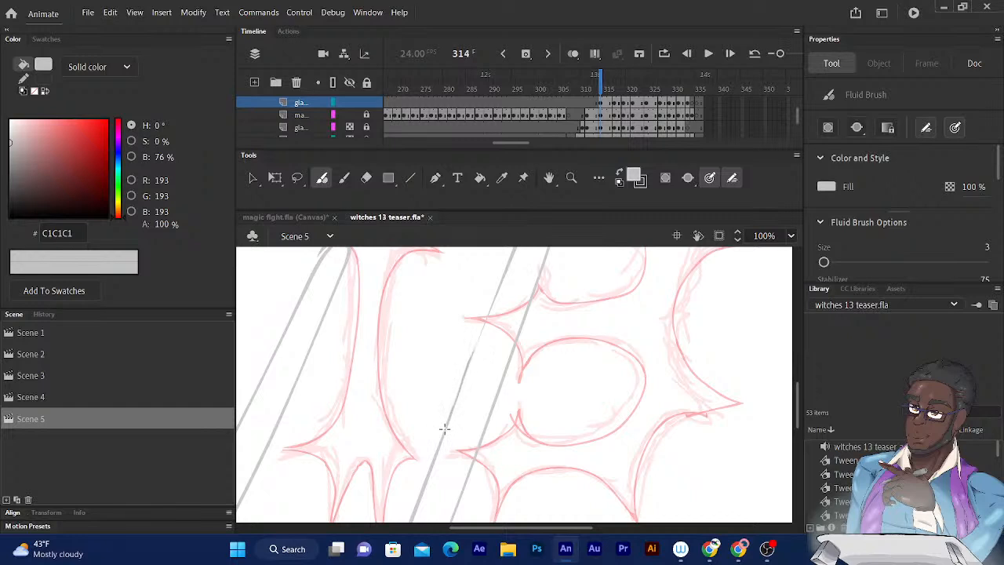
{"action": "scroll", "coordinate": [496, 341], "scroll_direction": "down", "scroll_amount": 5}
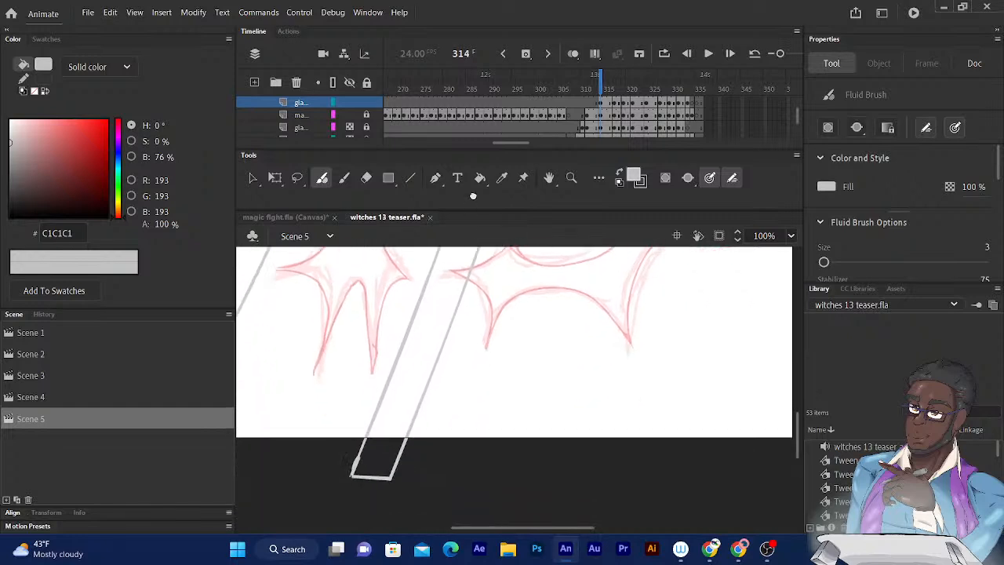
{"action": "scroll", "coordinate": [470, 284], "scroll_direction": "up", "scroll_amount": 5}
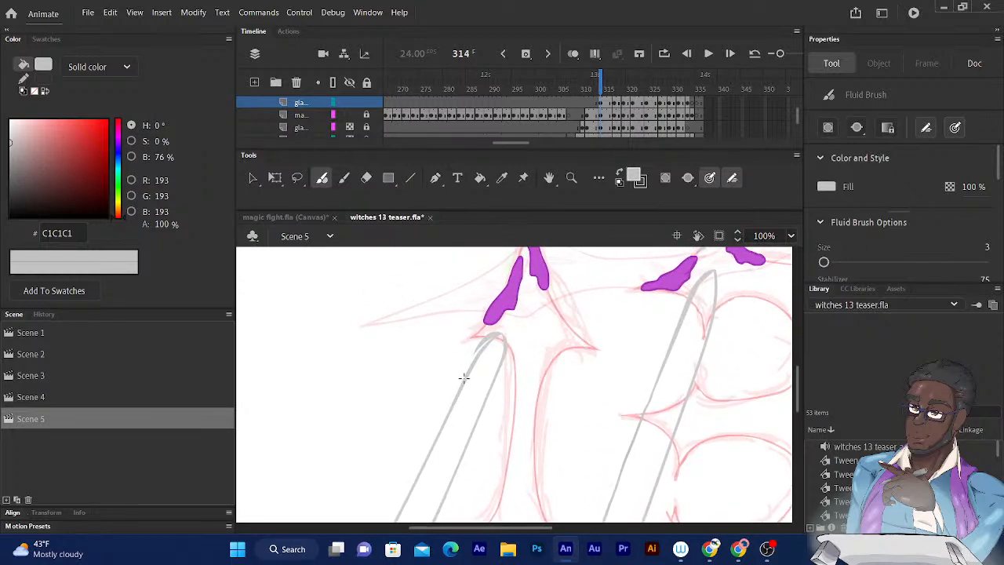
{"action": "left_click_drag", "start_coordinate": [479, 309], "coordinate": [462, 349]}
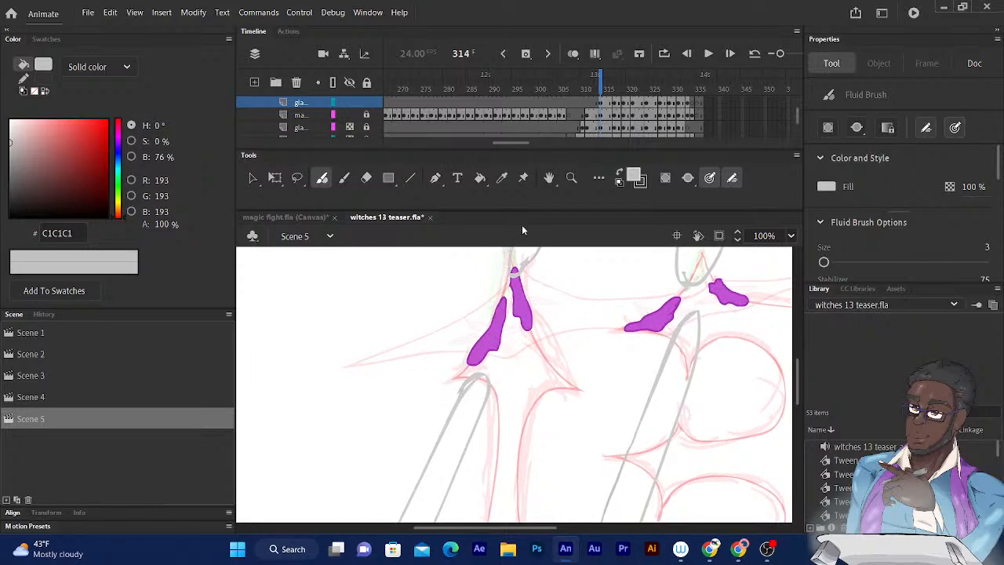
{"action": "left_click_drag", "start_coordinate": [503, 281], "coordinate": [439, 390]}
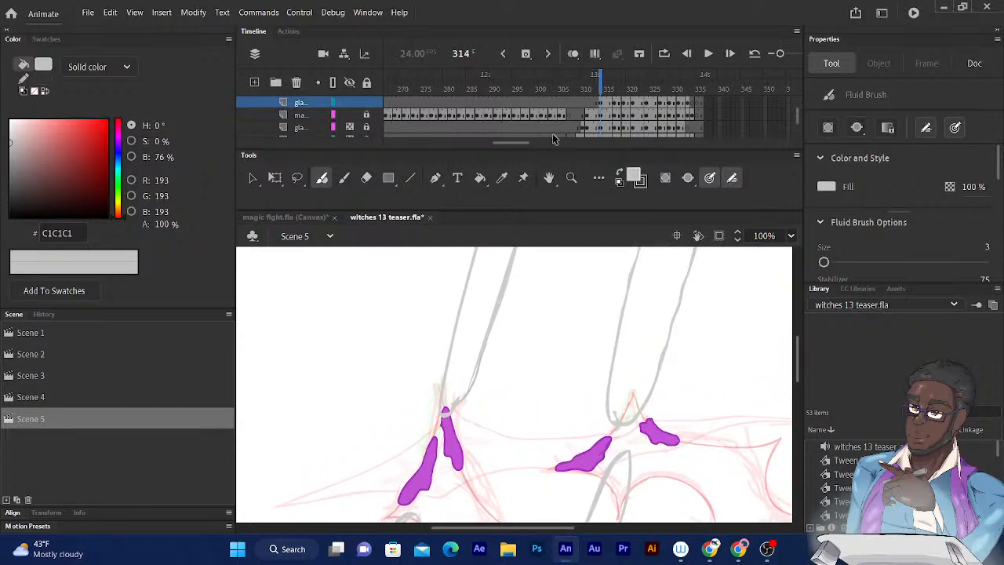
- On frame 317, close the open upper end of the glare outline with a Fluid Brush stroke and check the lower outlines for gaps
{"action": "left_click_drag", "start_coordinate": [601, 90], "coordinate": [618, 91]}
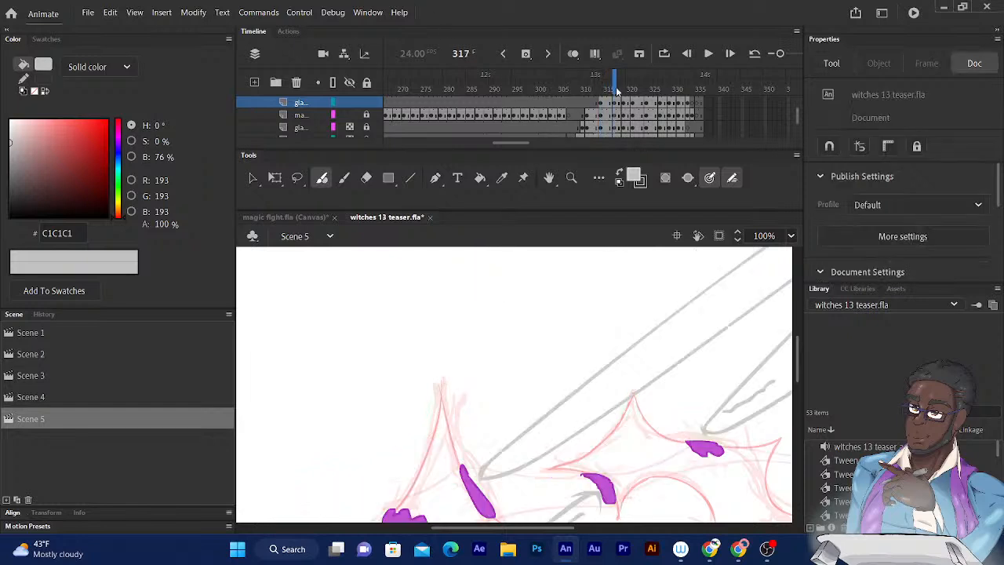
{"action": "left_click_drag", "start_coordinate": [478, 387], "coordinate": [432, 422]}
{"action": "mouse_move", "coordinate": [529, 373]}
{"action": "left_mouse_down"}
{"action": "mouse_move", "coordinate": [390, 524]}
{"action": "mouse_move", "coordinate": [347, 512]}
{"action": "left_mouse_up"}
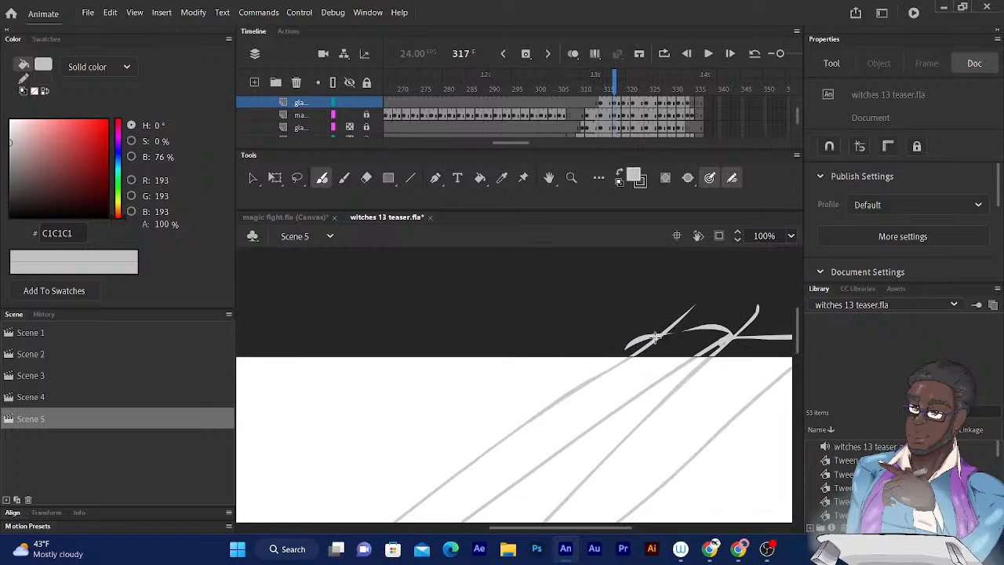
{"action": "left_click_drag", "start_coordinate": [655, 338], "coordinate": [697, 328]}
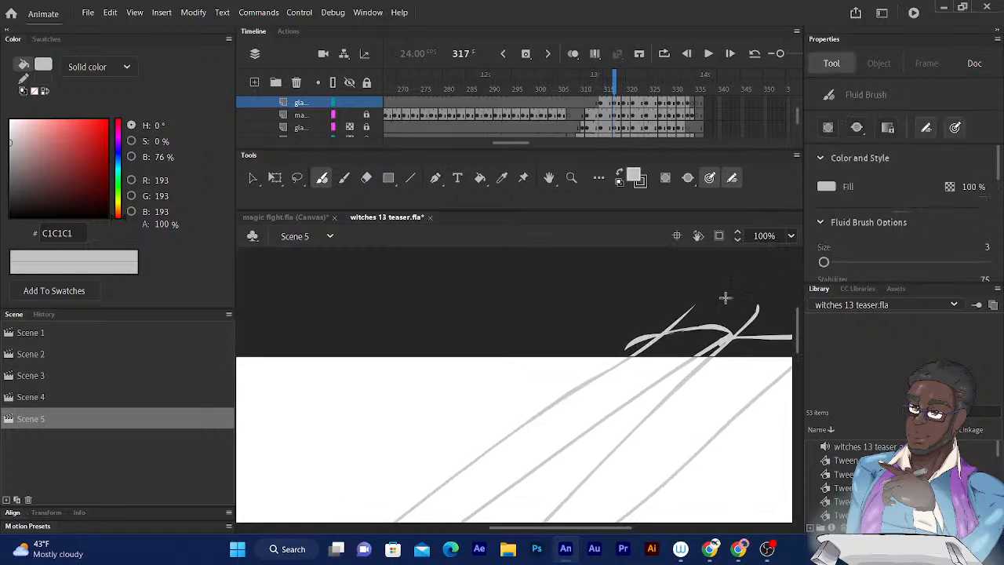
{"action": "scroll", "coordinate": [706, 306], "scroll_direction": "down", "scroll_amount": 5}
{"action": "scroll", "coordinate": [550, 314], "scroll_direction": "down", "scroll_amount": 5}
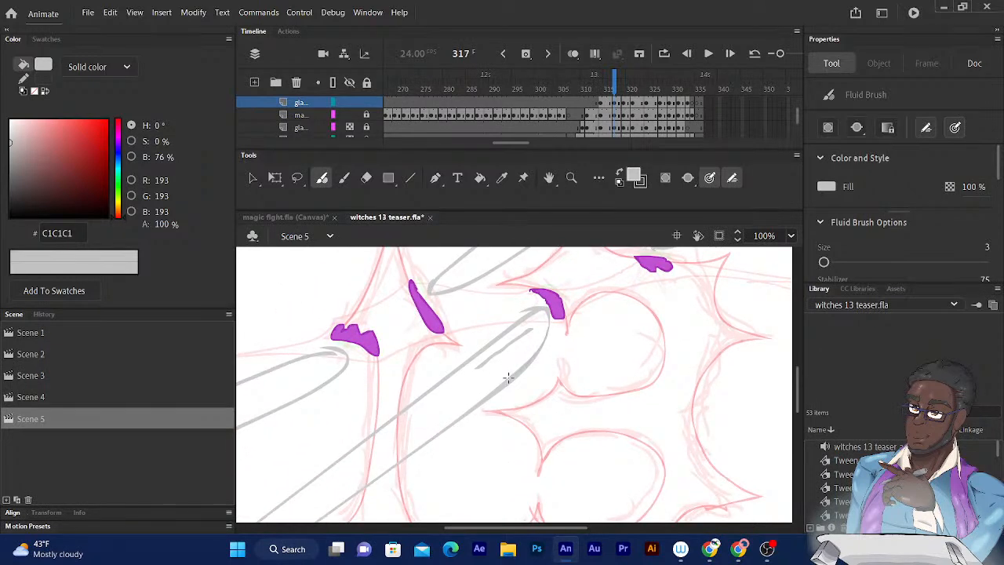
{"action": "scroll", "coordinate": [502, 353], "scroll_direction": "down", "scroll_amount": 5}
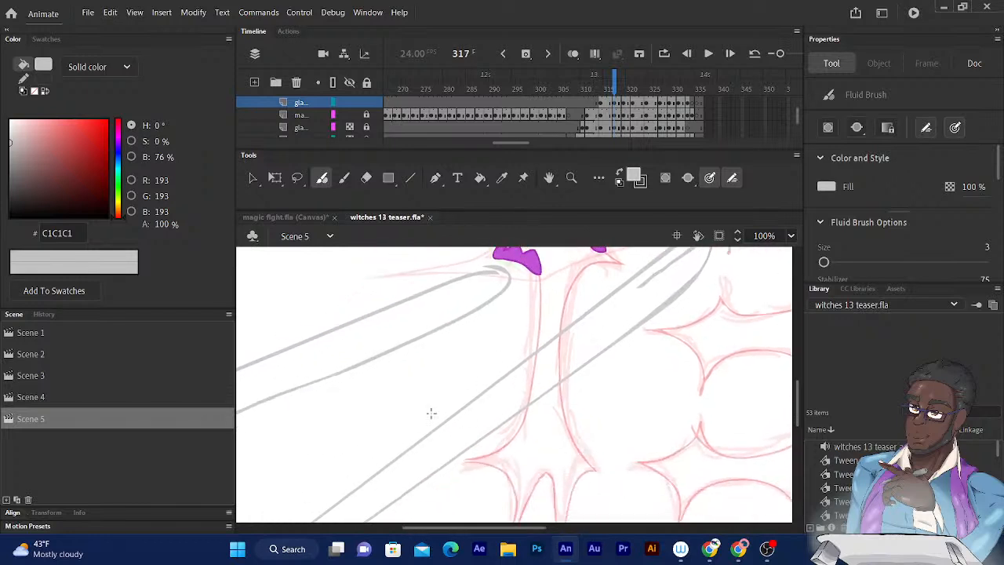
{"action": "scroll", "coordinate": [459, 361], "scroll_direction": "up", "scroll_amount": 5}
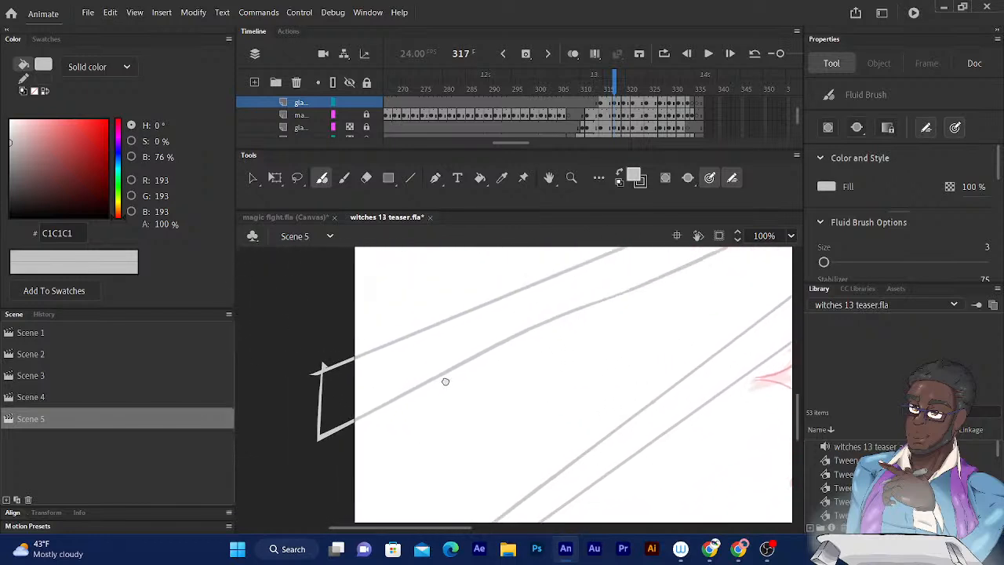
{"action": "left_click_drag", "start_coordinate": [566, 271], "coordinate": [444, 391]}
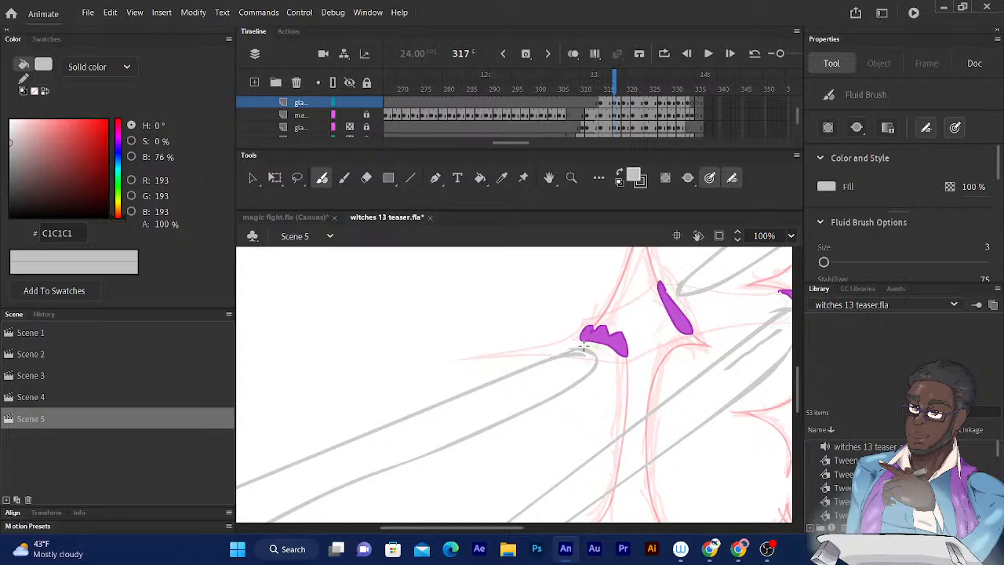
- On frame 319, close the glare outline's open corner past the stage's right edge and check the remaining outlines for gaps
{"action": "left_click_drag", "start_coordinate": [615, 84], "coordinate": [625, 83]}
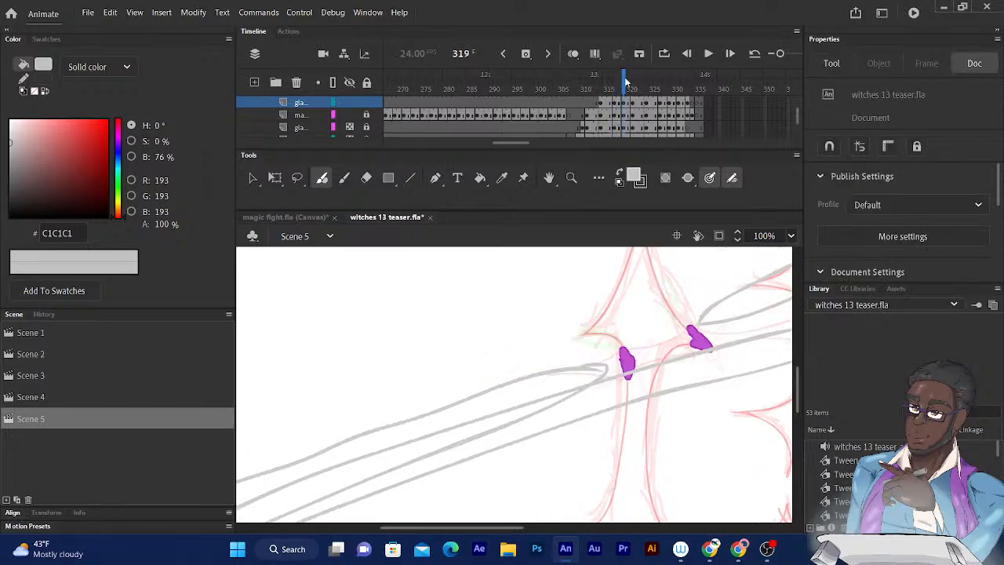
{"action": "left_click_drag", "start_coordinate": [582, 344], "coordinate": [574, 348]}
{"action": "left_click_drag", "start_coordinate": [553, 339], "coordinate": [429, 381]}
{"action": "mouse_move", "coordinate": [599, 374]}
{"action": "left_mouse_down"}
{"action": "mouse_move", "coordinate": [533, 397]}
{"action": "mouse_move", "coordinate": [447, 456]}
{"action": "left_mouse_up"}
{"action": "mouse_move", "coordinate": [552, 422]}
{"action": "left_mouse_down"}
{"action": "mouse_move", "coordinate": [513, 428]}
{"action": "mouse_move", "coordinate": [490, 448]}
{"action": "left_mouse_up"}
{"action": "left_click_drag", "start_coordinate": [642, 317], "coordinate": [547, 404]}
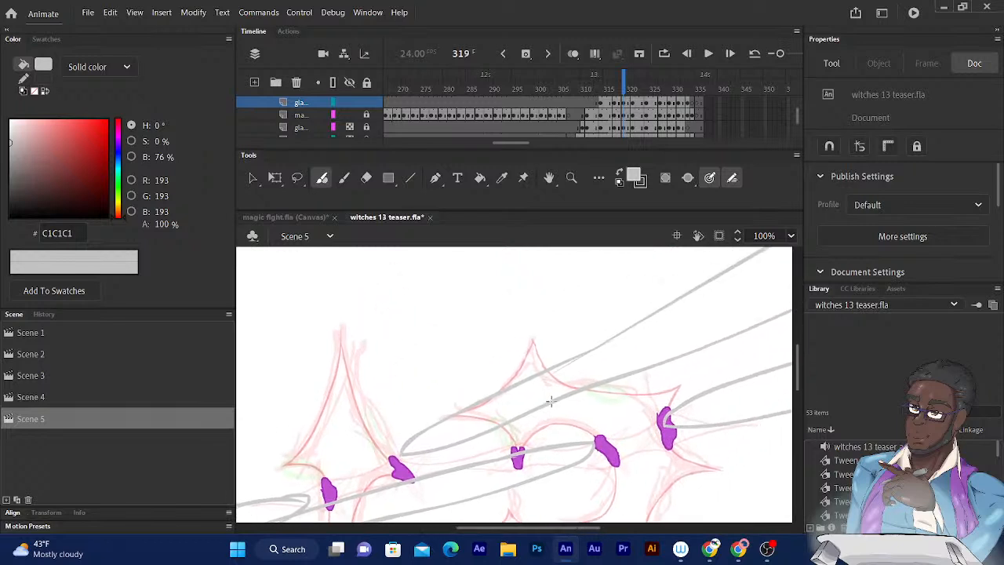
{"action": "left_click_drag", "start_coordinate": [589, 358], "coordinate": [472, 459]}
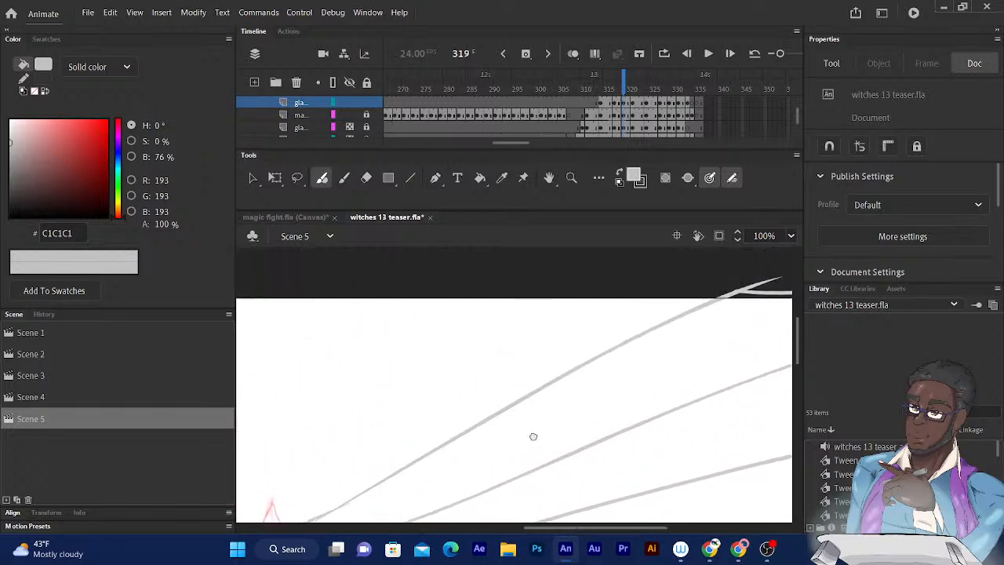
{"action": "left_click_drag", "start_coordinate": [494, 371], "coordinate": [457, 398]}
{"action": "left_click_drag", "start_coordinate": [578, 463], "coordinate": [563, 326]}
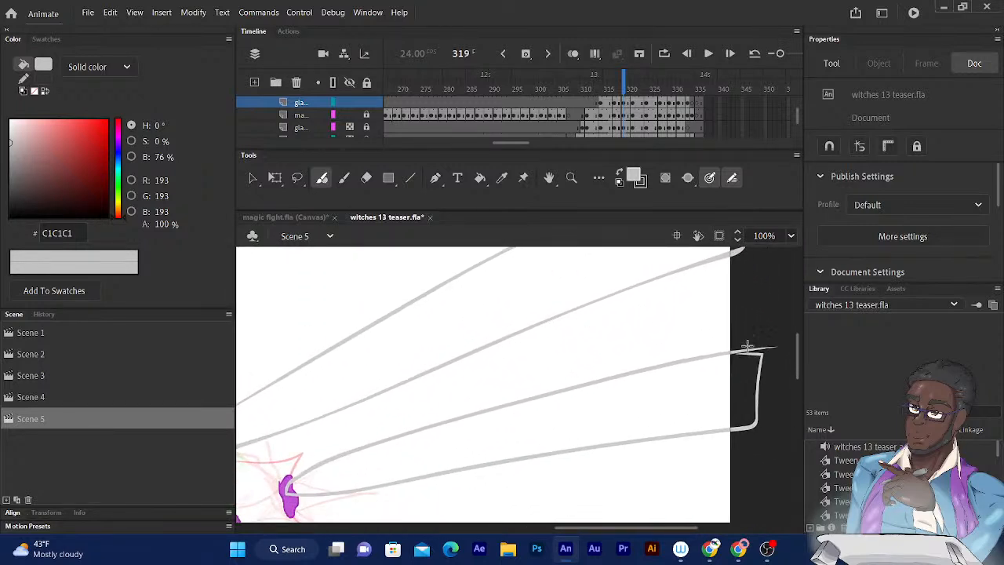
{"action": "left_click_drag", "start_coordinate": [730, 352], "coordinate": [763, 353]}
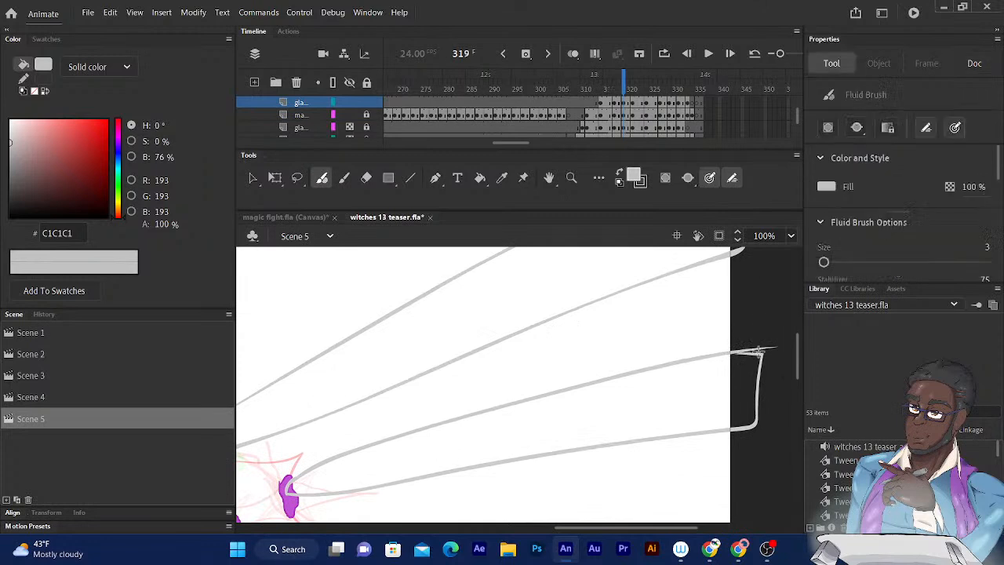
{"action": "left_click_drag", "start_coordinate": [494, 434], "coordinate": [743, 303]}
{"action": "left_click_drag", "start_coordinate": [526, 364], "coordinate": [647, 335]}
{"action": "mouse_move", "coordinate": [438, 367]}
{"action": "left_mouse_down"}
{"action": "mouse_move", "coordinate": [496, 352]}
{"action": "mouse_move", "coordinate": [646, 276]}
{"action": "left_mouse_up"}
{"action": "mouse_move", "coordinate": [465, 344]}
{"action": "left_mouse_down"}
{"action": "mouse_move", "coordinate": [502, 318]}
{"action": "mouse_move", "coordinate": [652, 261]}
{"action": "left_mouse_up"}
{"action": "mouse_move", "coordinate": [521, 303]}
{"action": "left_mouse_down"}
{"action": "mouse_move", "coordinate": [677, 243]}
{"action": "mouse_move", "coordinate": [562, 312]}
{"action": "left_mouse_up"}
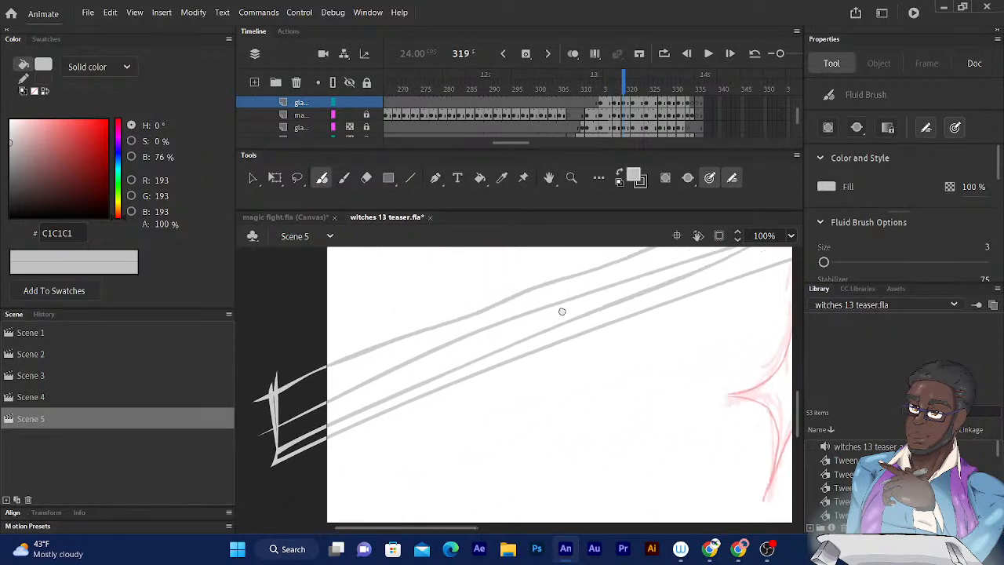
- On frame 321, erase the stray overlapping stroke in the uppermost glare line extending right from the 13
{"action": "left_click", "coordinate": [633, 78]}
{"action": "left_click_drag", "start_coordinate": [621, 283], "coordinate": [515, 363]}
{"action": "left_click_drag", "start_coordinate": [667, 319], "coordinate": [536, 363]}
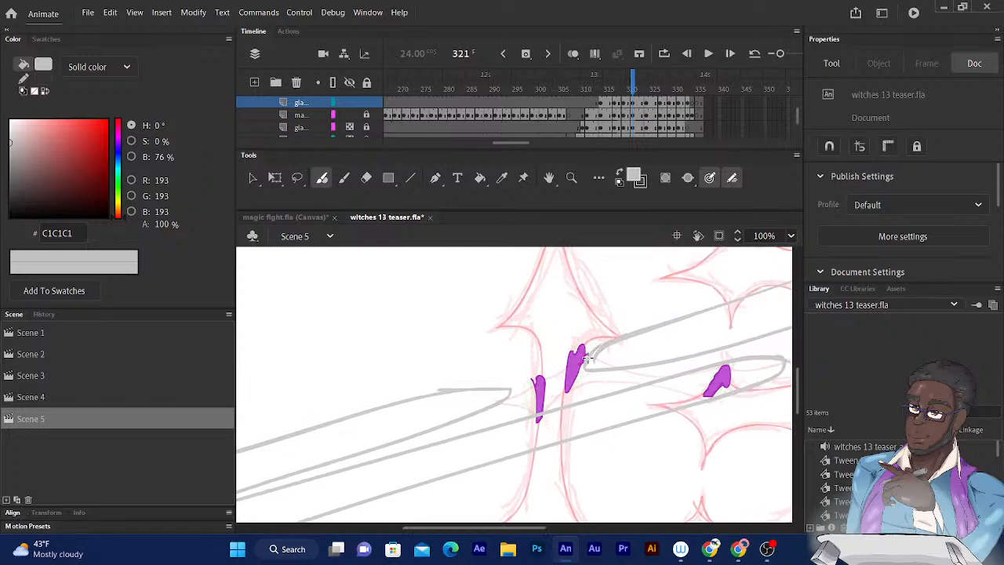
{"action": "left_click_drag", "start_coordinate": [688, 291], "coordinate": [486, 411]}
{"action": "left_click_drag", "start_coordinate": [672, 349], "coordinate": [638, 283]}
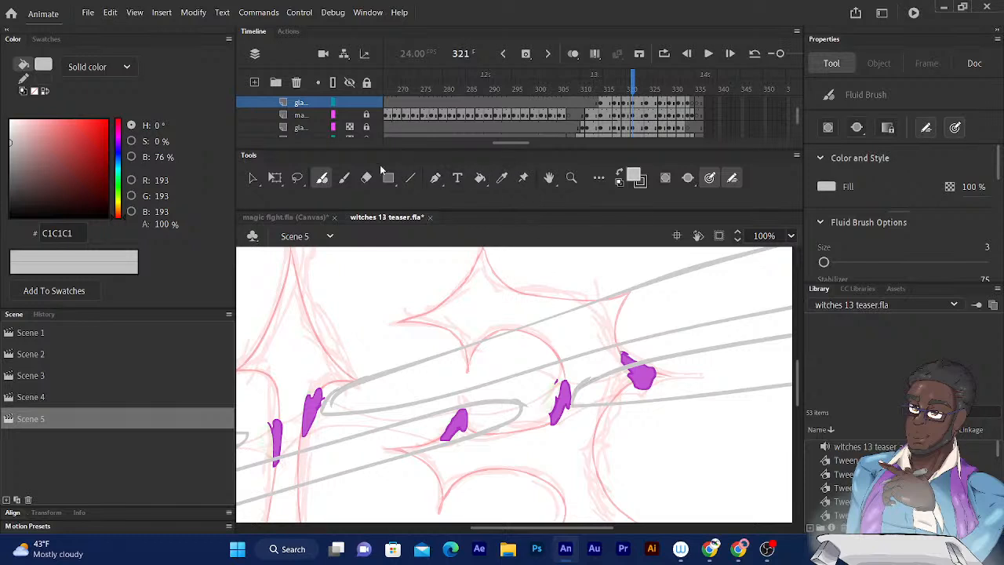
{"action": "left_click", "coordinate": [366, 177]}
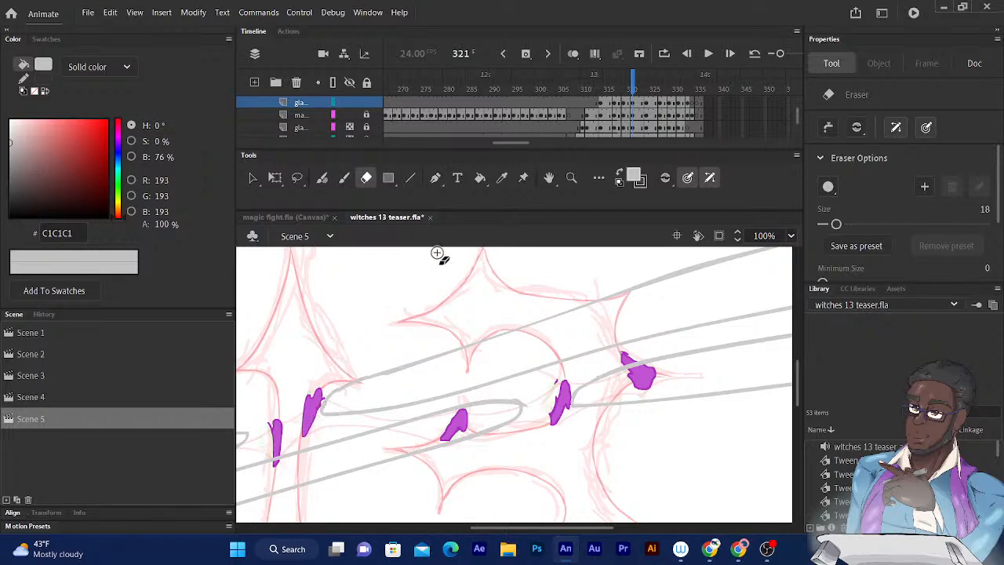
{"action": "left_click_drag", "start_coordinate": [500, 322], "coordinate": [344, 349]}
{"action": "left_click_drag", "start_coordinate": [423, 361], "coordinate": [277, 470]}
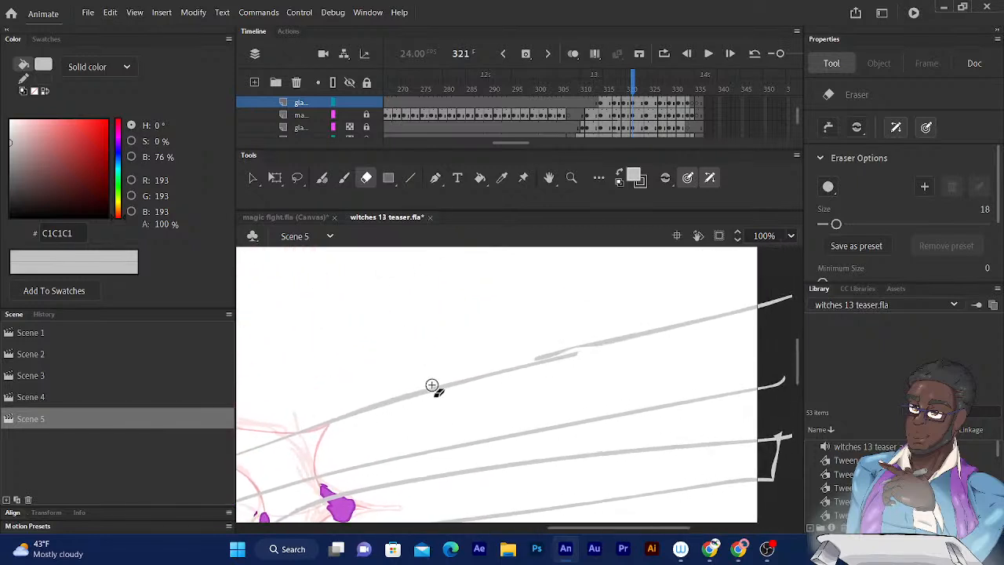
{"action": "left_click_drag", "start_coordinate": [426, 390], "coordinate": [394, 399]}
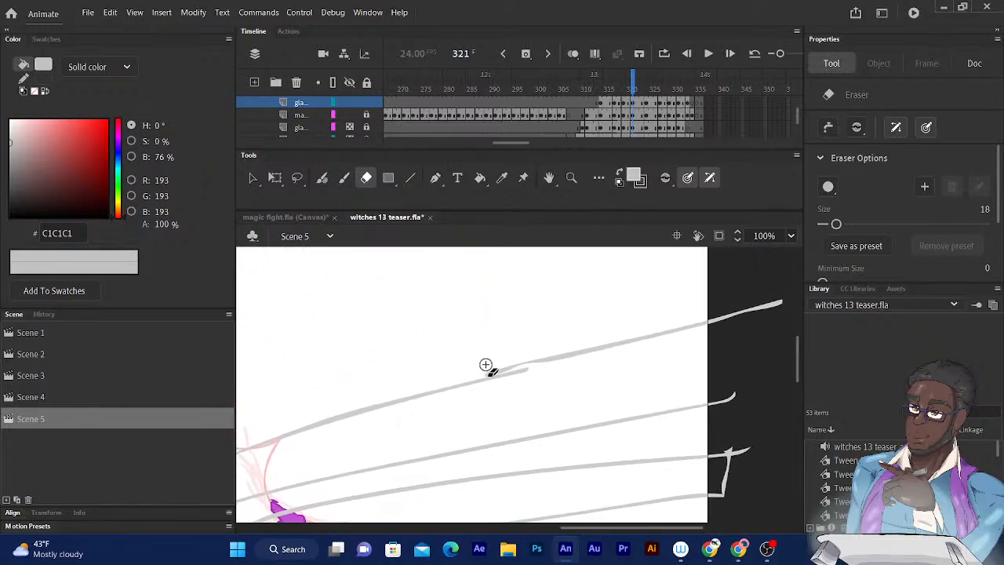
{"action": "left_click_drag", "start_coordinate": [480, 372], "coordinate": [530, 362]}
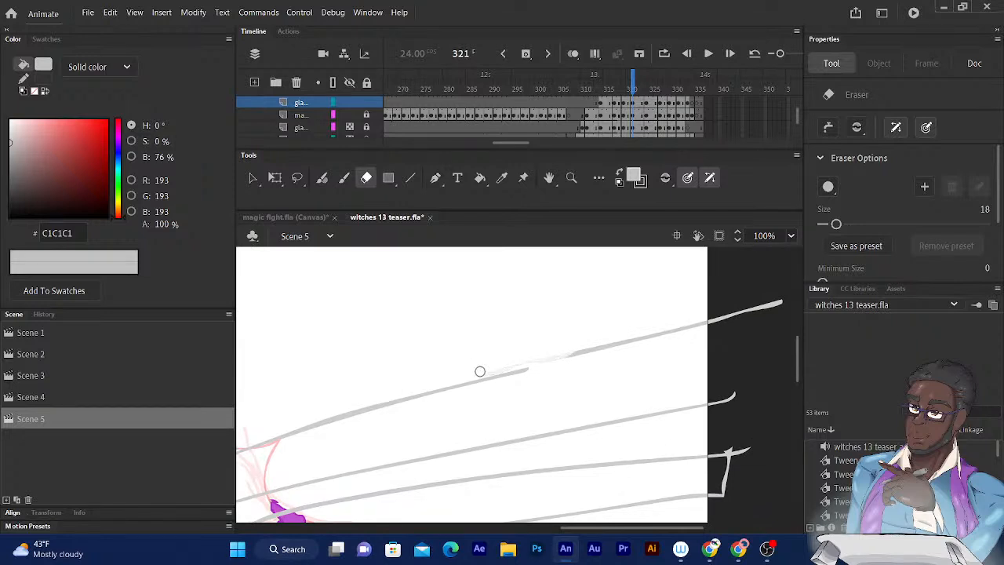
- Rejoin the erased glare line on frame 321 and close the outline's open end past the stage's right edge with the Fluid Brush
{"action": "left_click", "coordinate": [322, 178]}
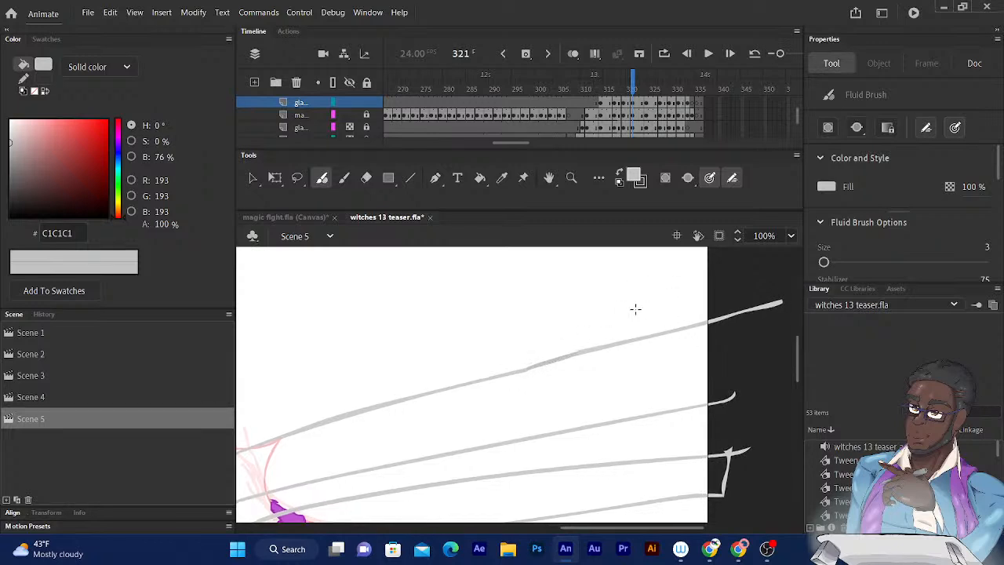
{"action": "scroll", "coordinate": [636, 309], "scroll_direction": "right", "scroll_amount": 3}
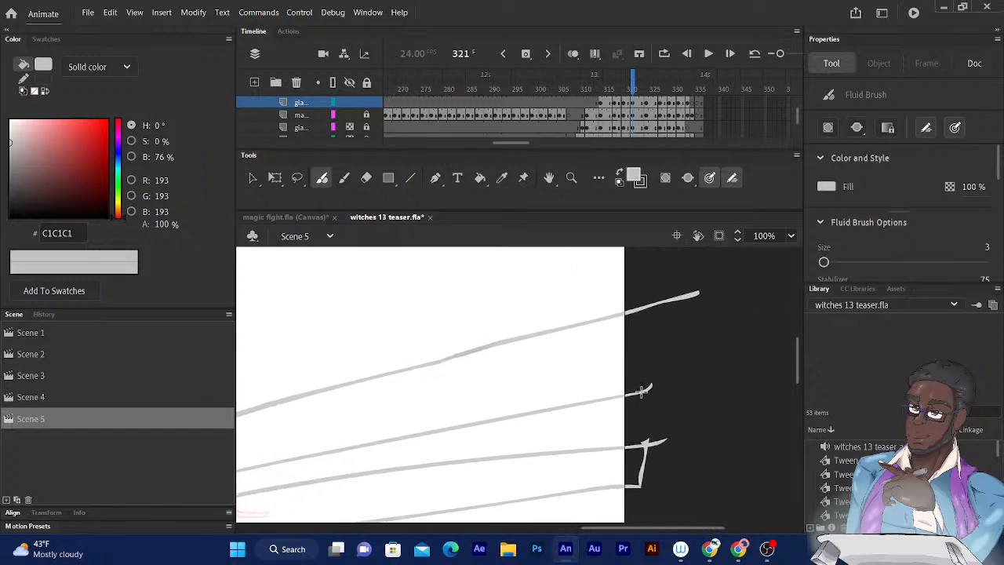
{"action": "mouse_move", "coordinate": [642, 392]}
{"action": "left_mouse_down"}
{"action": "mouse_move", "coordinate": [665, 358]}
{"action": "mouse_move", "coordinate": [668, 293]}
{"action": "left_mouse_up"}
{"action": "left_click_drag", "start_coordinate": [546, 401], "coordinate": [607, 216]}
{"action": "left_click_drag", "start_coordinate": [471, 364], "coordinate": [664, 431]}
{"action": "left_click_drag", "start_coordinate": [482, 321], "coordinate": [673, 287]}
{"action": "left_click_drag", "start_coordinate": [529, 324], "coordinate": [663, 218]}
{"action": "left_click_drag", "start_coordinate": [495, 321], "coordinate": [525, 348]}
- On frame 324, close the lower glare outline's open end past the stage's left edge with the Fluid Brush and check the other outlines
{"action": "left_click_drag", "start_coordinate": [634, 81], "coordinate": [652, 80]}
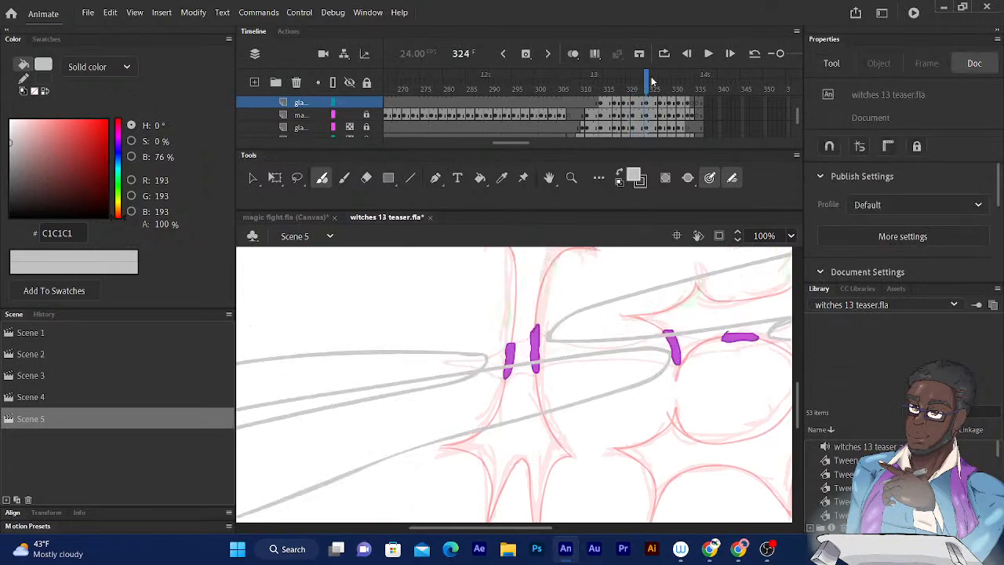
{"action": "left_click_drag", "start_coordinate": [503, 303], "coordinate": [650, 258]}
{"action": "left_click_drag", "start_coordinate": [514, 345], "coordinate": [683, 291]}
{"action": "left_click_drag", "start_coordinate": [532, 307], "coordinate": [618, 223]}
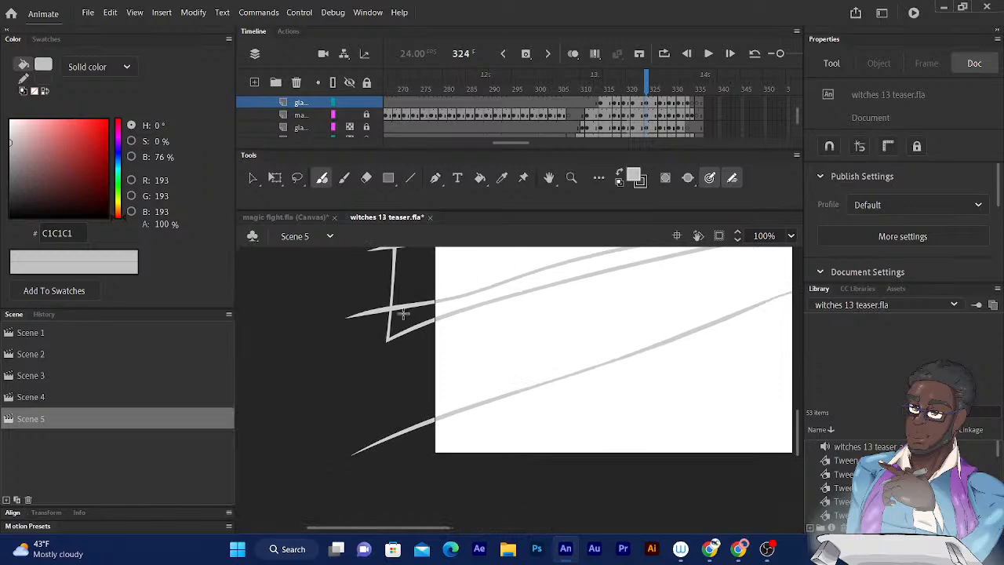
{"action": "mouse_move", "coordinate": [394, 309]}
{"action": "left_mouse_down"}
{"action": "mouse_move", "coordinate": [375, 337]}
{"action": "mouse_move", "coordinate": [380, 444]}
{"action": "left_mouse_up"}
{"action": "left_click_drag", "start_coordinate": [558, 376], "coordinate": [387, 455]}
{"action": "mouse_move", "coordinate": [570, 400]}
{"action": "left_mouse_down"}
{"action": "mouse_move", "coordinate": [412, 447]}
{"action": "mouse_move", "coordinate": [476, 430]}
{"action": "mouse_move", "coordinate": [408, 465]}
{"action": "mouse_move", "coordinate": [426, 437]}
{"action": "mouse_move", "coordinate": [407, 444]}
{"action": "mouse_move", "coordinate": [441, 423]}
{"action": "mouse_move", "coordinate": [394, 431]}
{"action": "mouse_move", "coordinate": [384, 450]}
{"action": "left_mouse_up"}
{"action": "mouse_move", "coordinate": [492, 407]}
{"action": "left_mouse_down"}
{"action": "mouse_move", "coordinate": [391, 444]}
{"action": "mouse_move", "coordinate": [552, 383]}
{"action": "mouse_move", "coordinate": [533, 353]}
{"action": "left_mouse_up"}
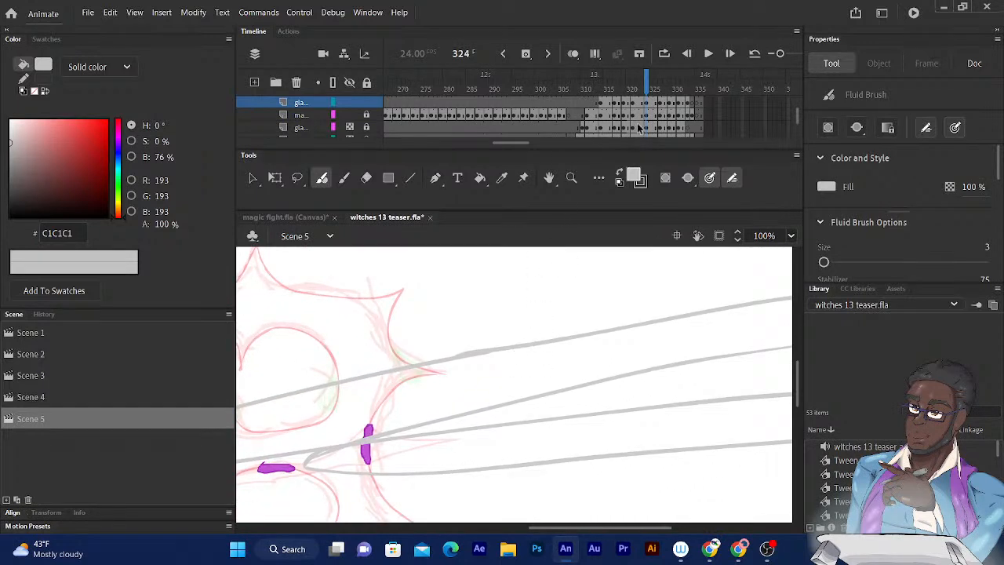
- On frame 327, examine the glare outlines on both sides of the 13 for gaps and stray marks
{"action": "left_click", "coordinate": [659, 80]}
{"action": "left_click_drag", "start_coordinate": [507, 359], "coordinate": [555, 190]}
{"action": "mouse_move", "coordinate": [508, 312]}
{"action": "left_mouse_down"}
{"action": "mouse_move", "coordinate": [438, 321]}
{"action": "mouse_move", "coordinate": [330, 261]}
{"action": "left_mouse_up"}
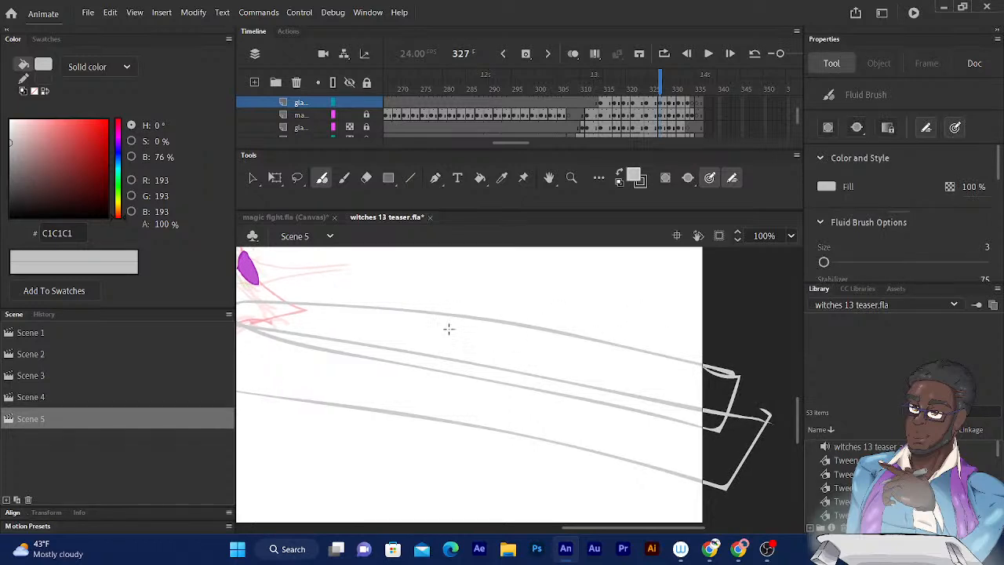
{"action": "left_click_drag", "start_coordinate": [417, 347], "coordinate": [638, 320]}
{"action": "mouse_move", "coordinate": [406, 278]}
{"action": "left_mouse_down"}
{"action": "mouse_move", "coordinate": [605, 326]}
{"action": "mouse_move", "coordinate": [570, 340]}
{"action": "left_mouse_up"}
{"action": "mouse_move", "coordinate": [384, 278]}
{"action": "left_mouse_down"}
{"action": "mouse_move", "coordinate": [410, 303]}
{"action": "mouse_move", "coordinate": [366, 326]}
{"action": "left_mouse_up"}
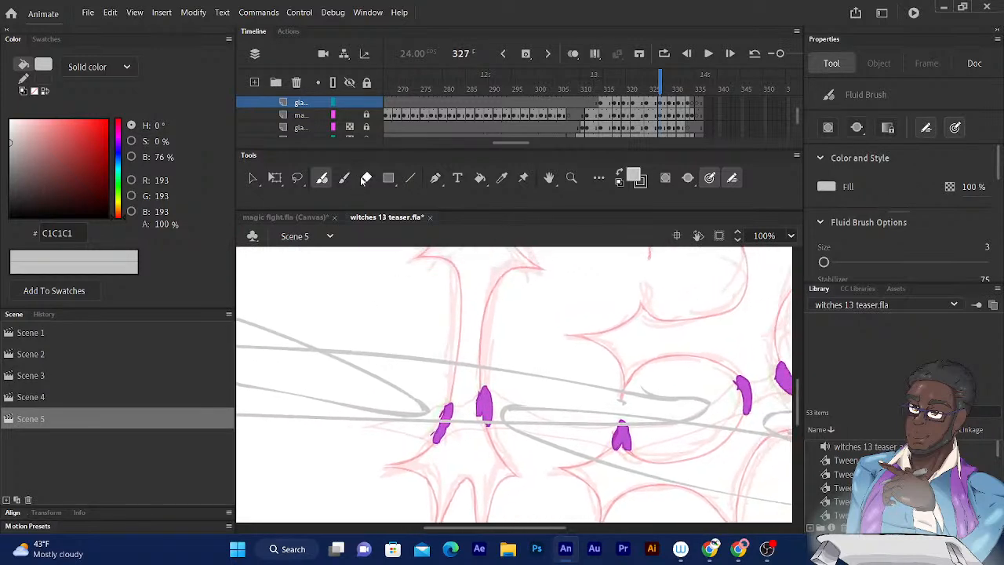
{"action": "left_click", "coordinate": [365, 178]}
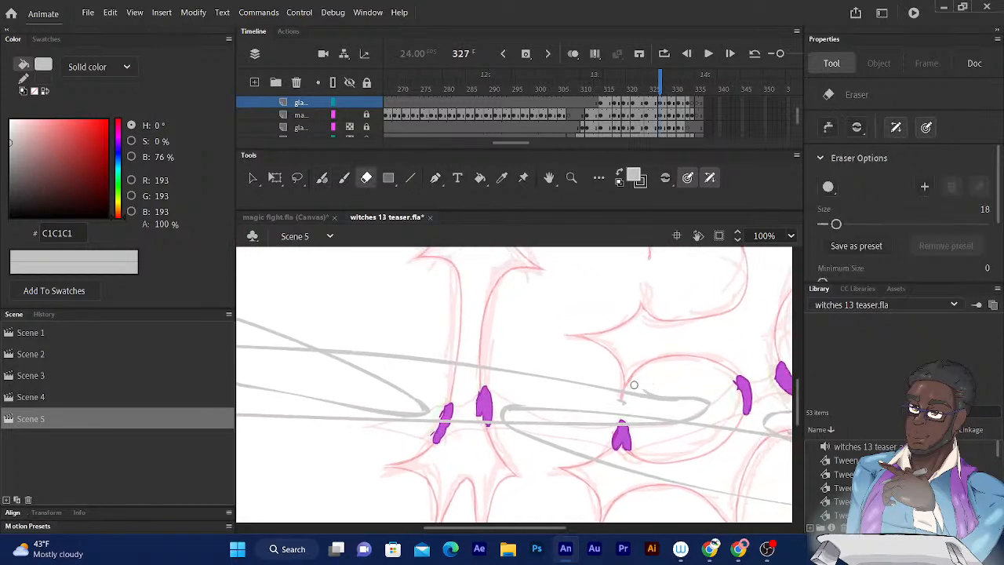
{"action": "left_click_drag", "start_coordinate": [405, 261], "coordinate": [561, 304]}
{"action": "left_click_drag", "start_coordinate": [403, 340], "coordinate": [484, 277]}
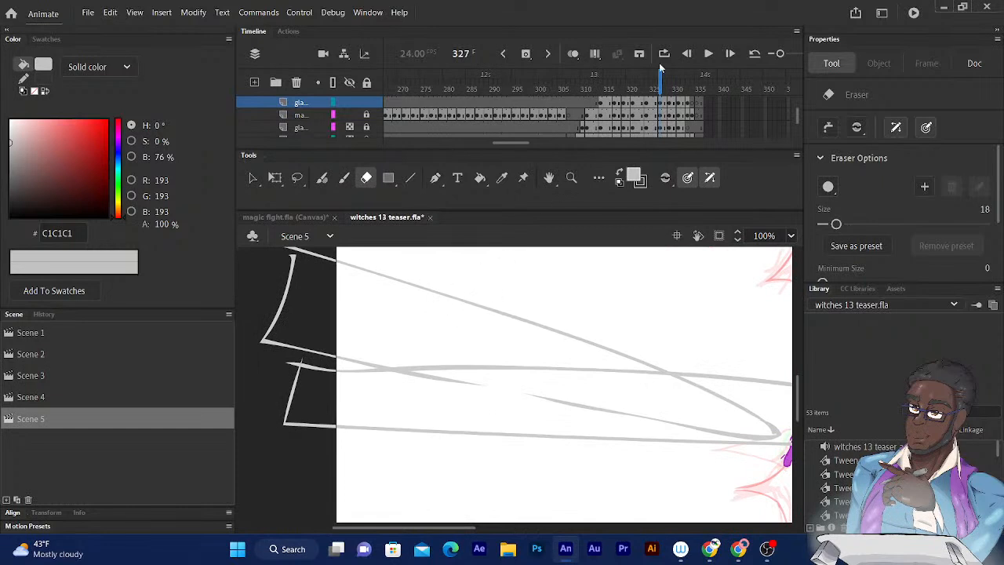
- On frame 329, set the Fluid Brush size to 4 and close the gap in the glare outline below the 13
{"action": "left_click_drag", "start_coordinate": [661, 81], "coordinate": [668, 81]}
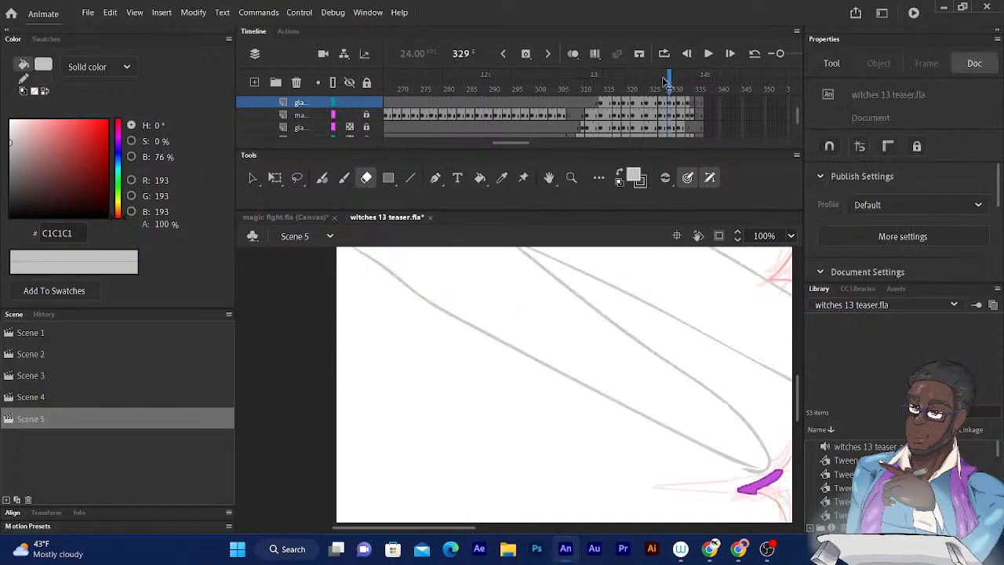
{"action": "key", "text": "ctrl+minus"}
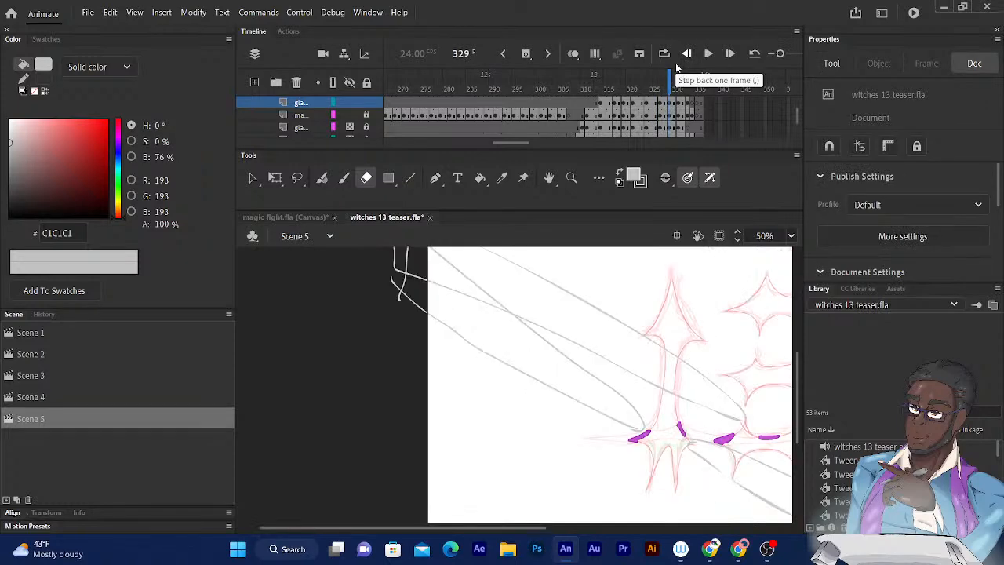
{"action": "mouse_move", "coordinate": [669, 81]}
{"action": "left_mouse_down"}
{"action": "mouse_move", "coordinate": [614, 81]}
{"action": "mouse_move", "coordinate": [673, 81]}
{"action": "mouse_move", "coordinate": [671, 94]}
{"action": "left_mouse_up"}
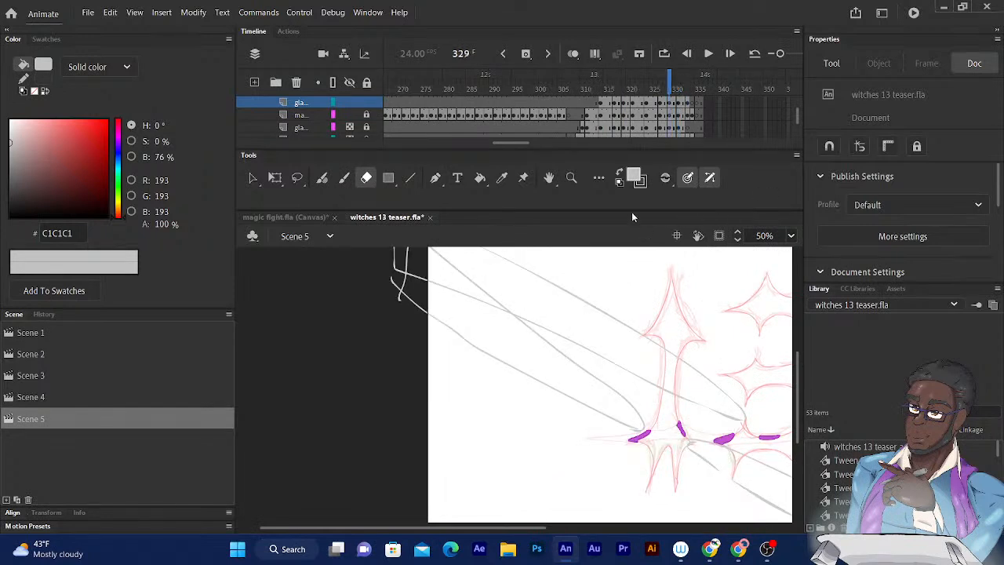
{"action": "left_click_drag", "start_coordinate": [725, 414], "coordinate": [576, 258]}
{"action": "left_click_drag", "start_coordinate": [558, 339], "coordinate": [506, 400]}
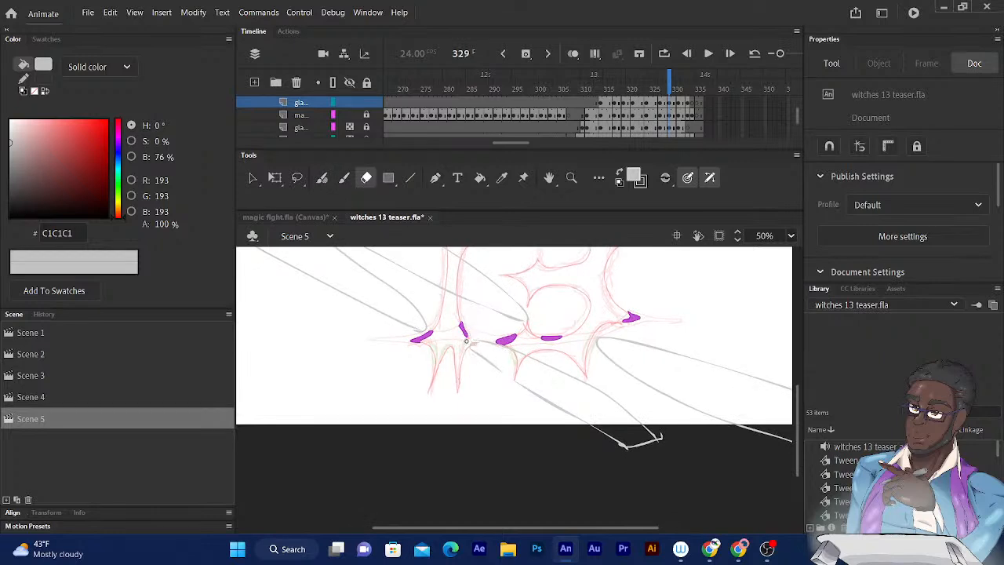
{"action": "key", "text": "e"}
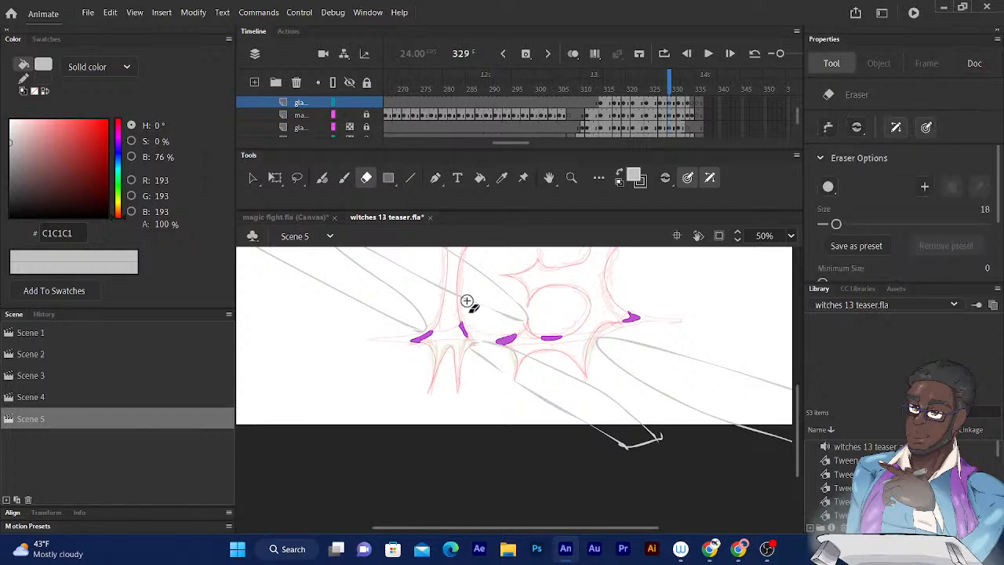
{"action": "left_click", "coordinate": [321, 179]}
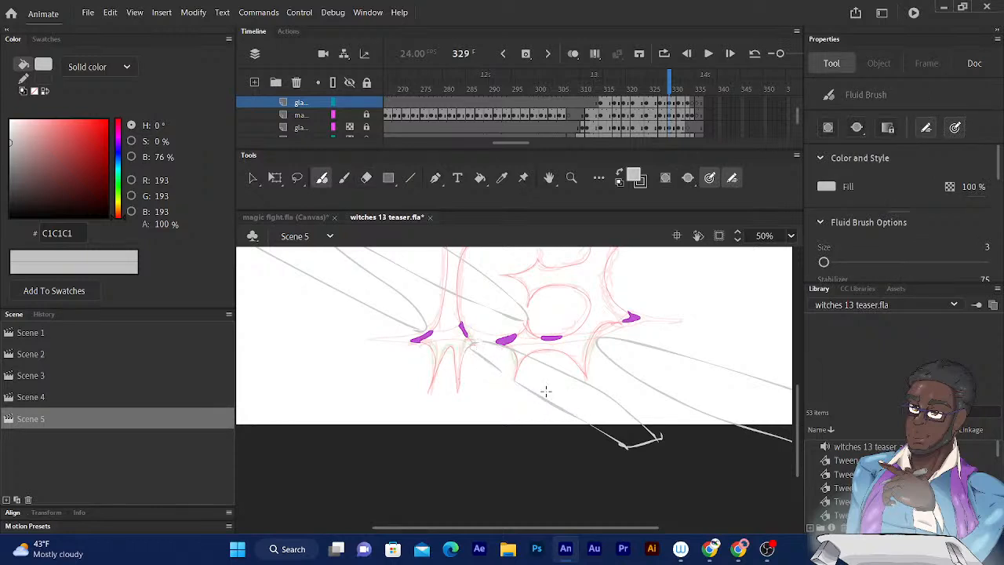
{"action": "key", "text": "bracketright"}
{"action": "left_click_drag", "start_coordinate": [496, 459], "coordinate": [504, 520]}
{"action": "mouse_move", "coordinate": [500, 408]}
{"action": "left_mouse_down"}
{"action": "mouse_move", "coordinate": [475, 410]}
{"action": "mouse_move", "coordinate": [548, 455]}
{"action": "left_mouse_up"}
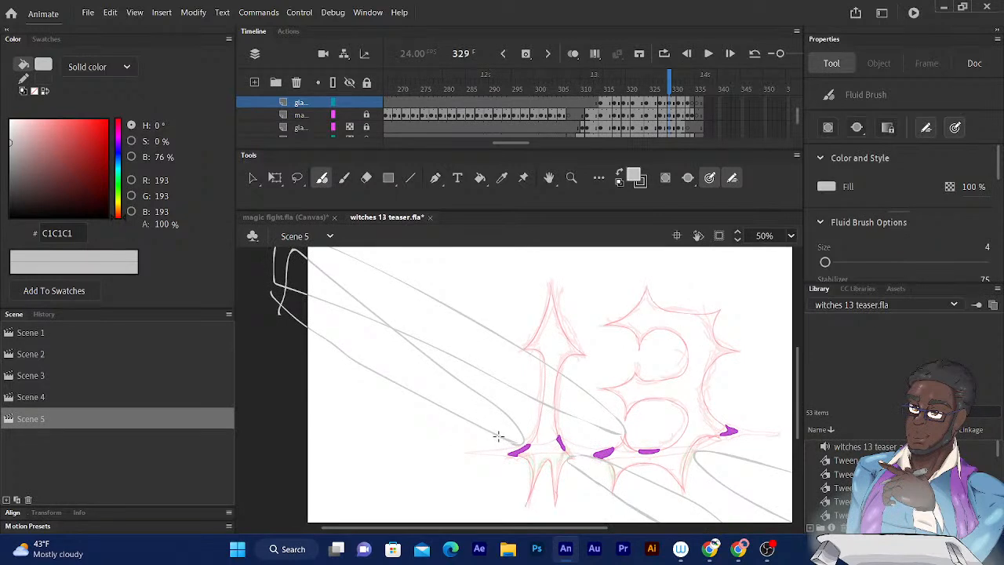
{"action": "mouse_move", "coordinate": [502, 465]}
{"action": "left_mouse_down"}
{"action": "mouse_move", "coordinate": [441, 465]}
{"action": "mouse_move", "coordinate": [441, 488]}
{"action": "mouse_move", "coordinate": [407, 475]}
{"action": "left_mouse_up"}
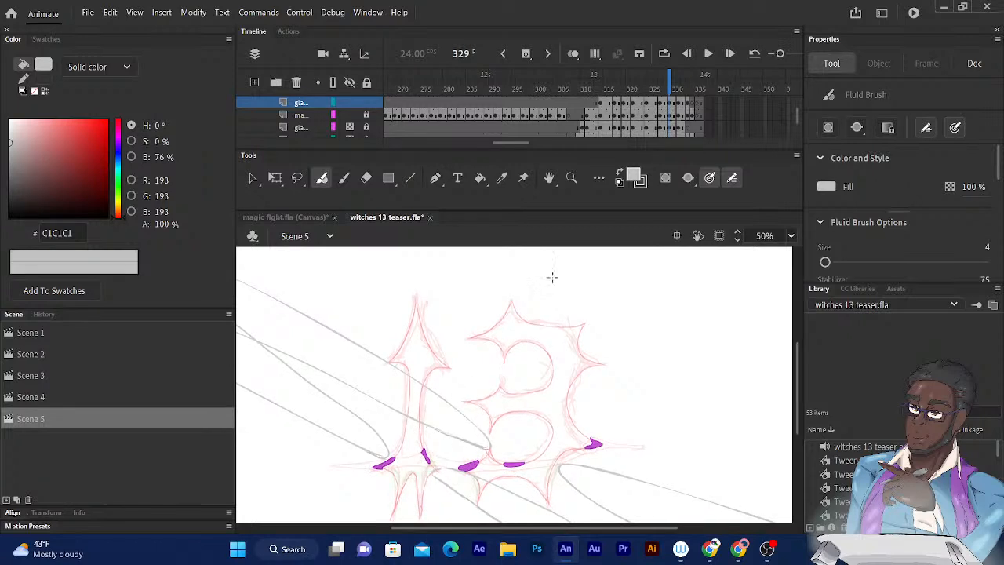
- On frame 331, extend the glare outline beside the 3's lower loop into a closed point with the Fluid Brush
{"action": "left_click_drag", "start_coordinate": [666, 78], "coordinate": [681, 76]}
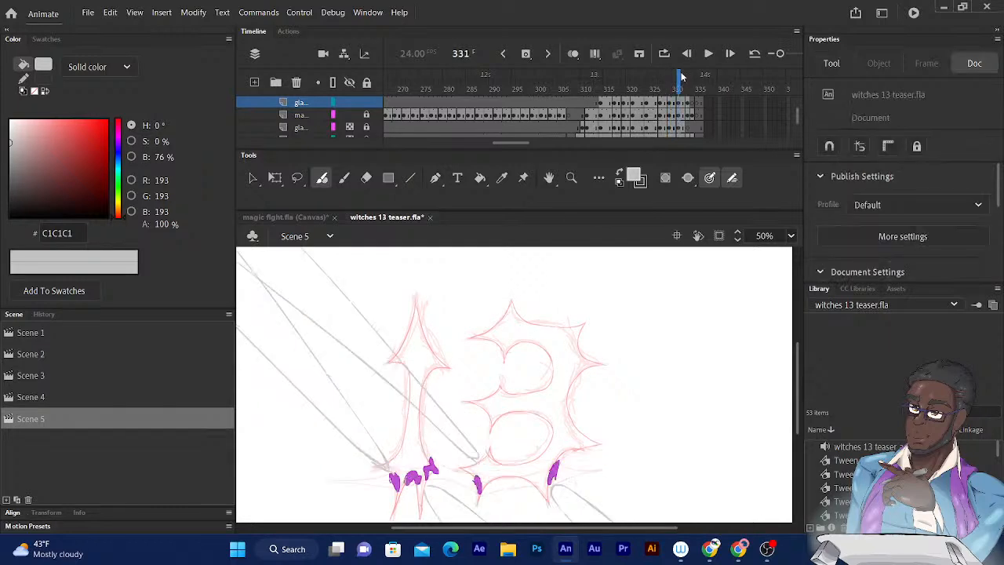
{"action": "scroll", "coordinate": [324, 261], "scroll_direction": "down", "scroll_amount": 2}
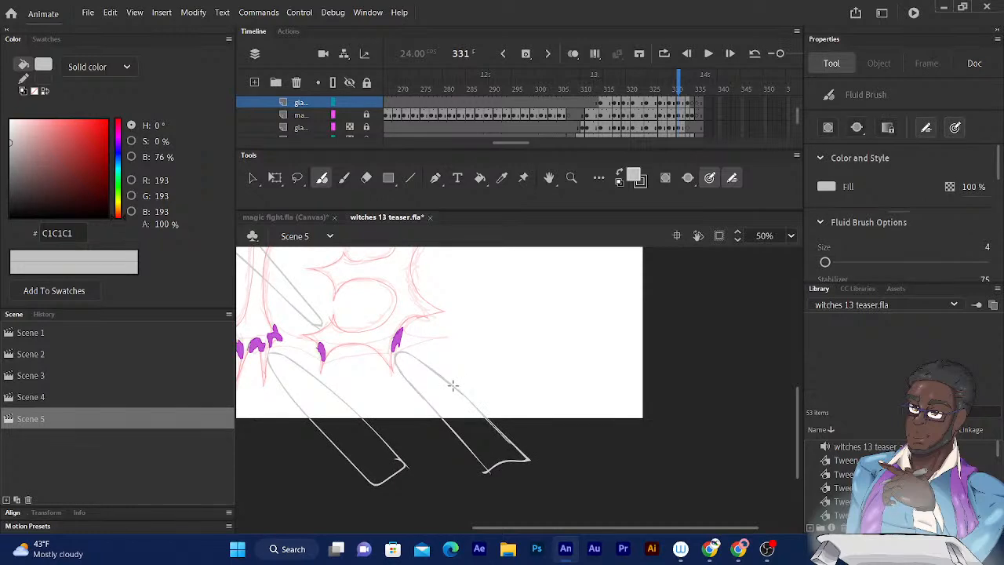
{"action": "left_click_drag", "start_coordinate": [273, 362], "coordinate": [418, 478]}
{"action": "left_click_drag", "start_coordinate": [350, 430], "coordinate": [475, 504]}
{"action": "mouse_move", "coordinate": [354, 406]}
{"action": "left_mouse_down"}
{"action": "mouse_move", "coordinate": [372, 460]}
{"action": "mouse_move", "coordinate": [274, 334]}
{"action": "left_mouse_up"}
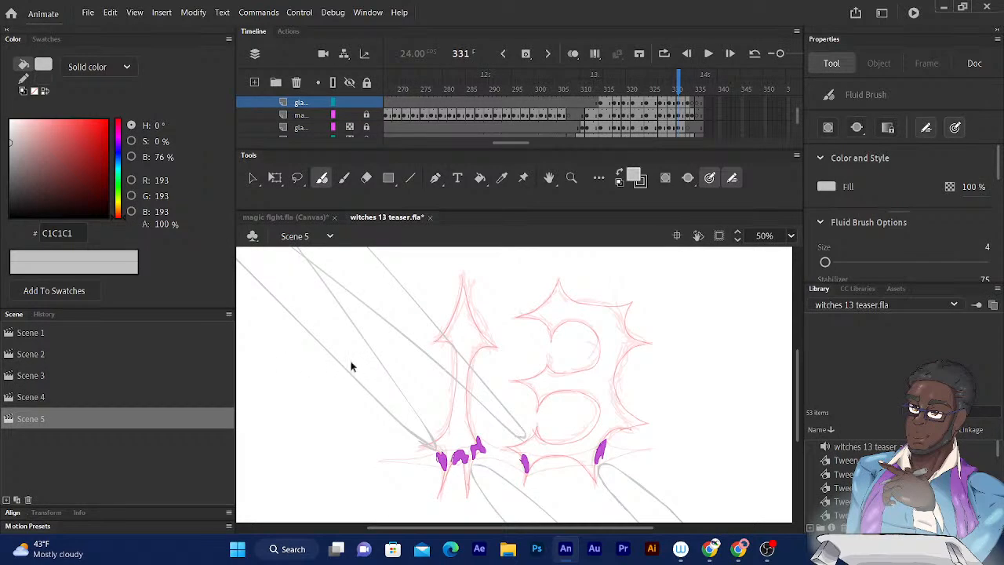
{"action": "key", "text": "ctrl+equal"}
{"action": "key", "text": "ctrl+equal"}
{"action": "scroll", "coordinate": [360, 345], "scroll_direction": "down", "scroll_amount": 5}
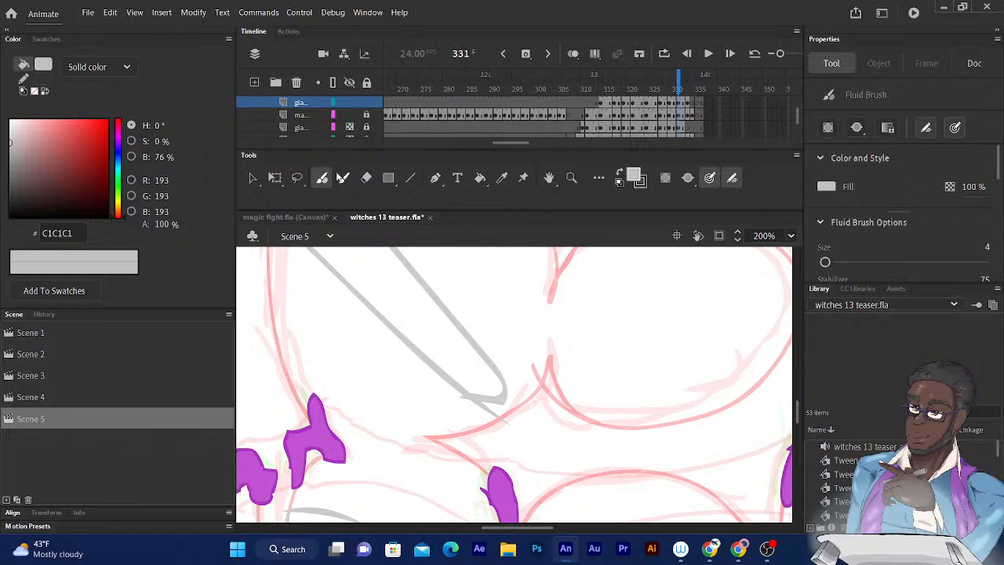
{"action": "left_click", "coordinate": [365, 177]}
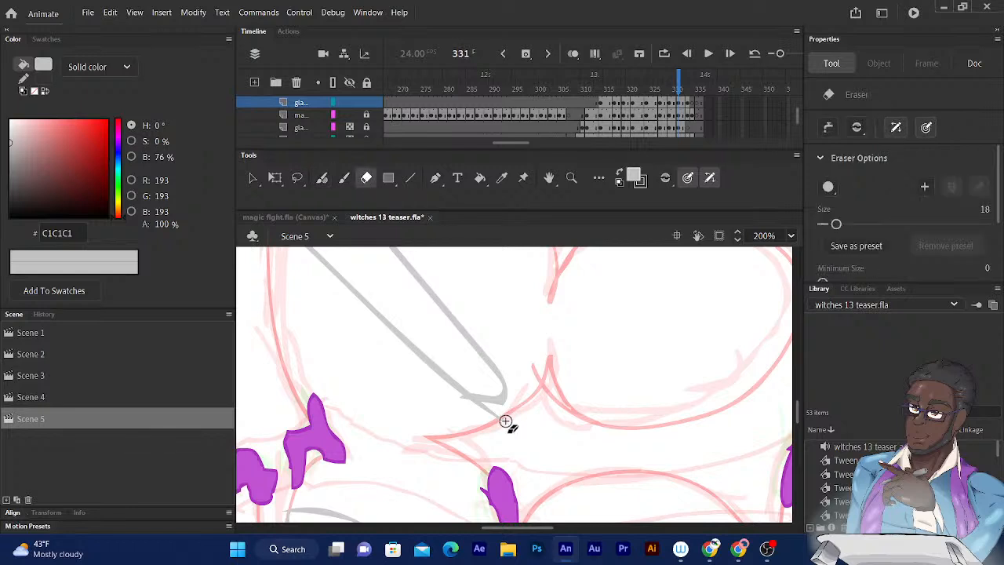
{"action": "left_click", "coordinate": [322, 179]}
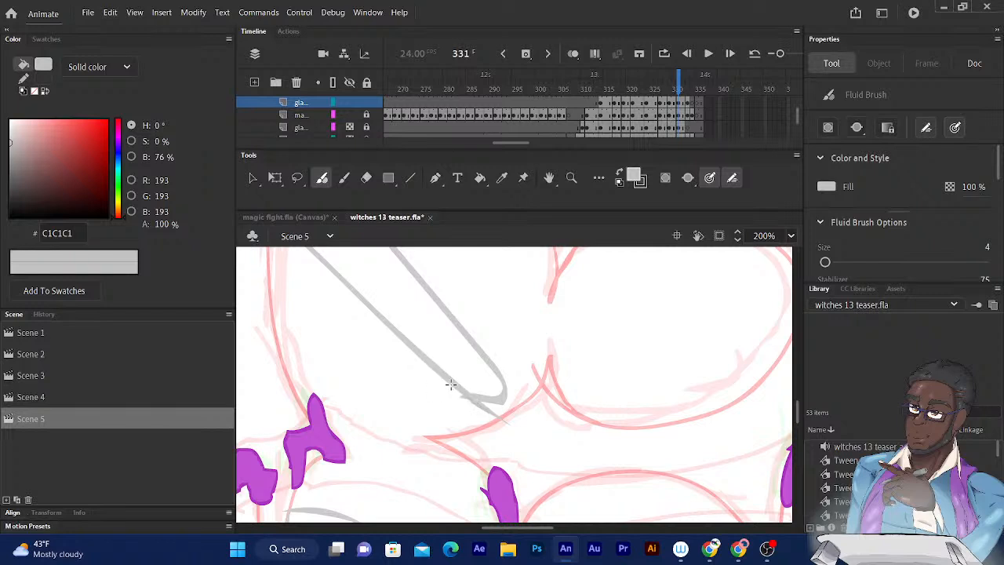
{"action": "left_click_drag", "start_coordinate": [513, 430], "coordinate": [493, 365]}
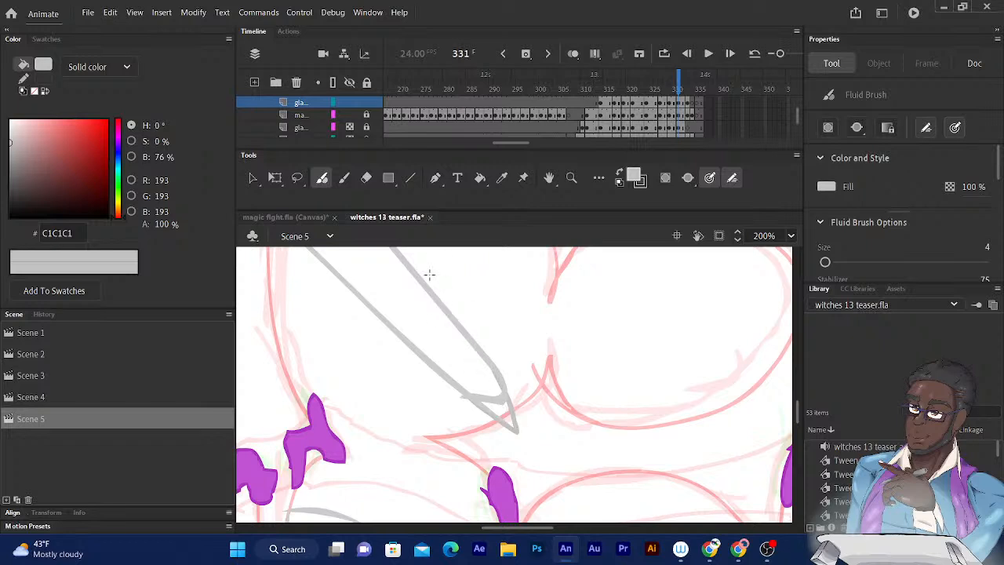
- Sample the outline's grey, #CCCCCC, and reinforce the pointed glare tips on frame 331 with the Fluid Brush
{"action": "left_click", "coordinate": [502, 177]}
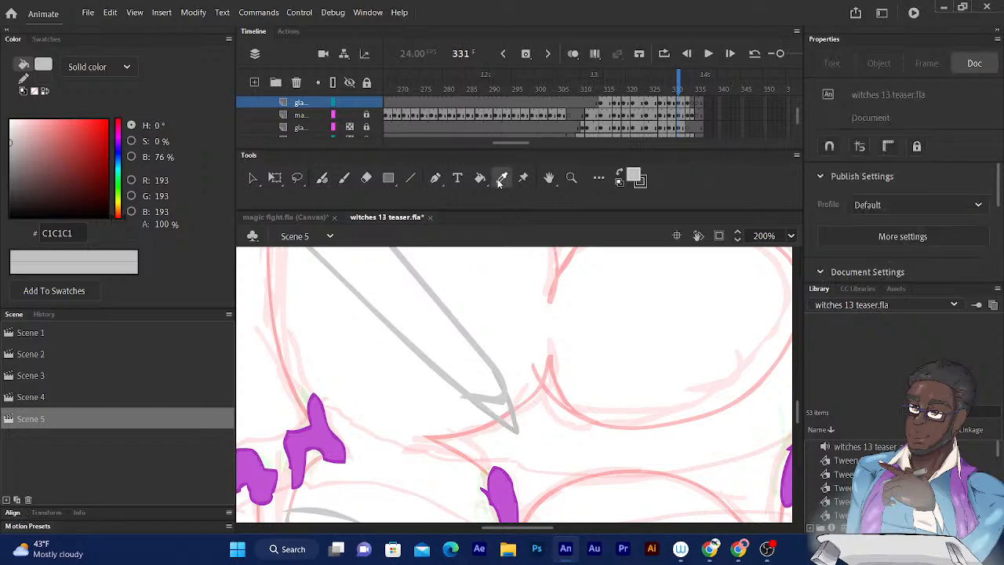
{"action": "left_click", "coordinate": [474, 337]}
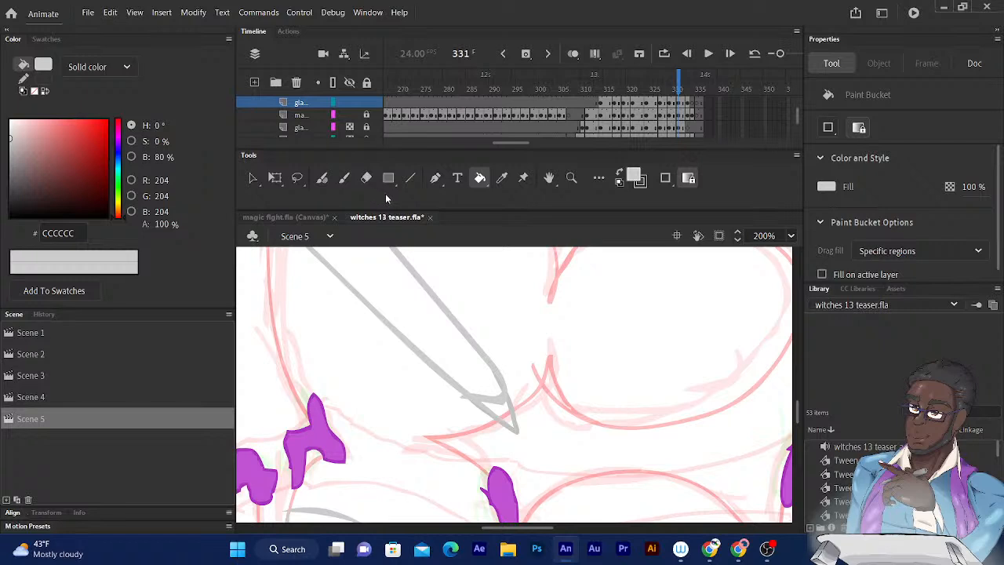
{"action": "left_click", "coordinate": [322, 177]}
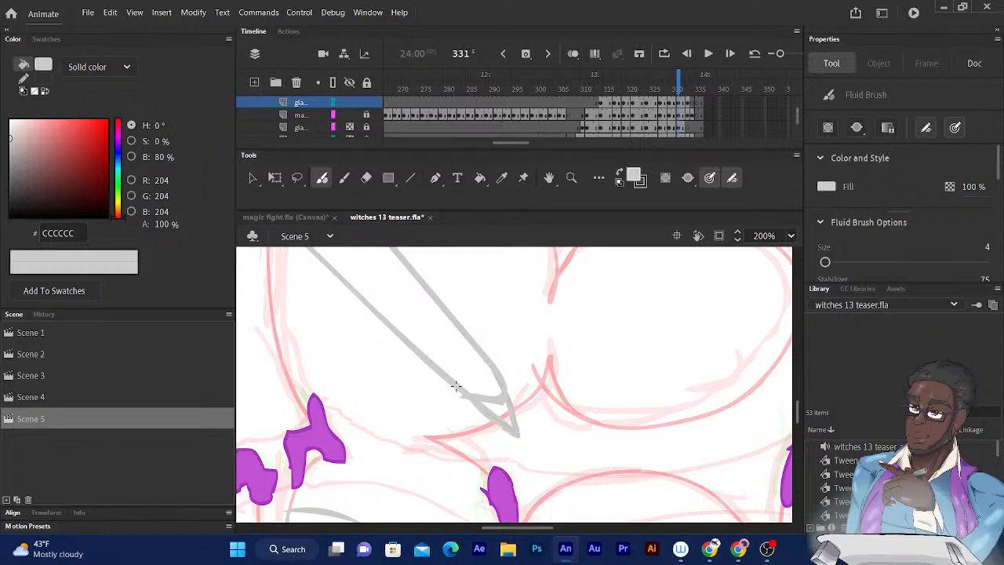
{"action": "left_click_drag", "start_coordinate": [439, 426], "coordinate": [552, 453]}
{"action": "mouse_move", "coordinate": [395, 421]}
{"action": "left_mouse_down"}
{"action": "mouse_move", "coordinate": [507, 413]}
{"action": "mouse_move", "coordinate": [518, 399]}
{"action": "left_mouse_up"}
{"action": "left_click_drag", "start_coordinate": [369, 457], "coordinate": [400, 383]}
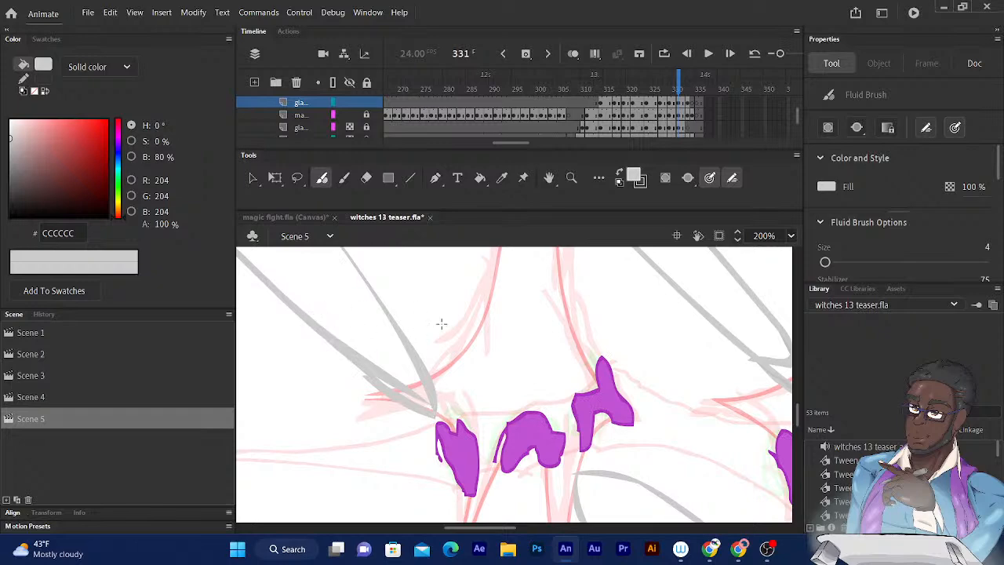
- Examine the glare outlines on frame 333 and the artwork on frame 334 for remaining gaps
{"action": "left_click_drag", "start_coordinate": [681, 89], "coordinate": [690, 83]}
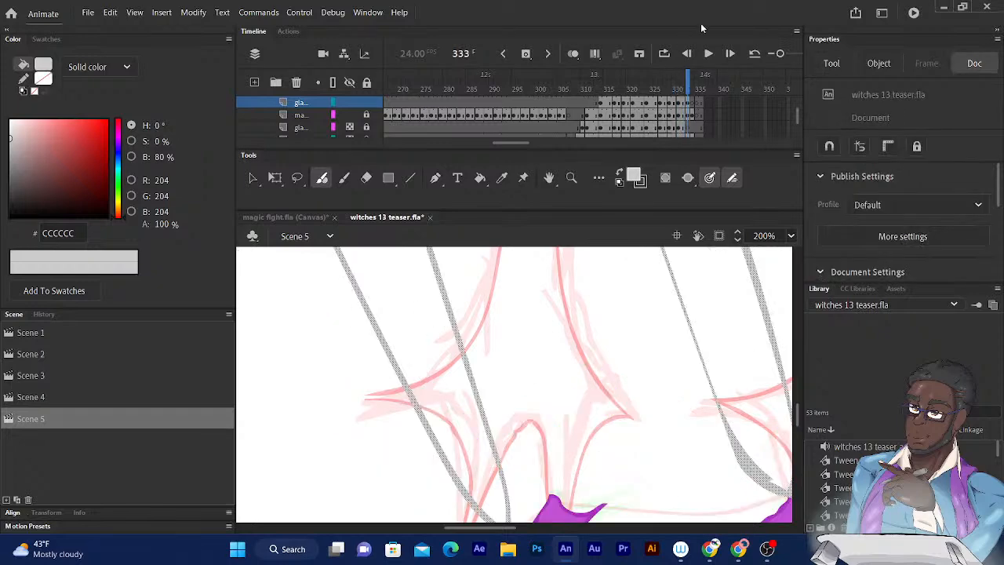
{"action": "left_click_drag", "start_coordinate": [615, 385], "coordinate": [584, 235]}
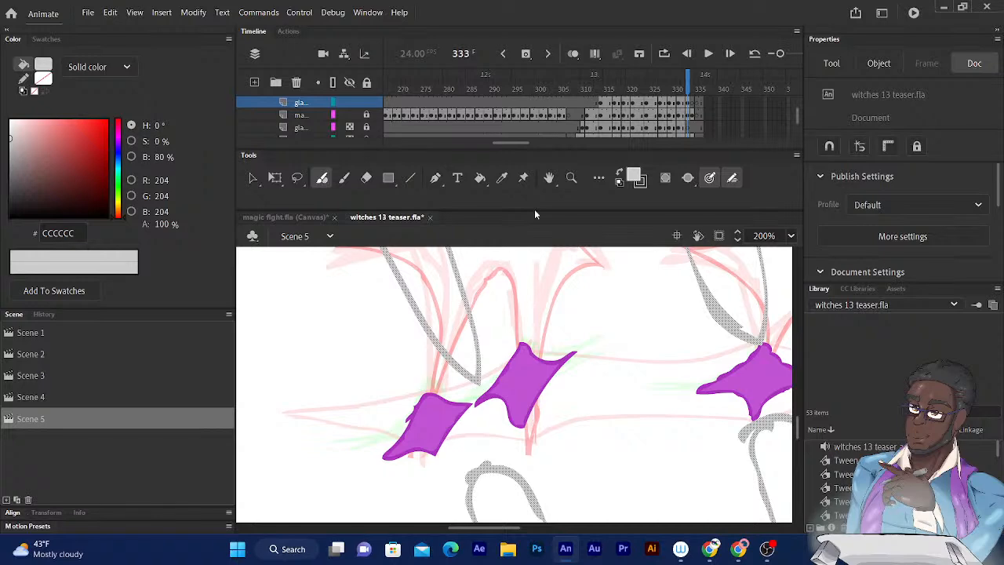
{"action": "key", "text": "ctrl+minus"}
{"action": "key", "text": "ctrl+minus"}
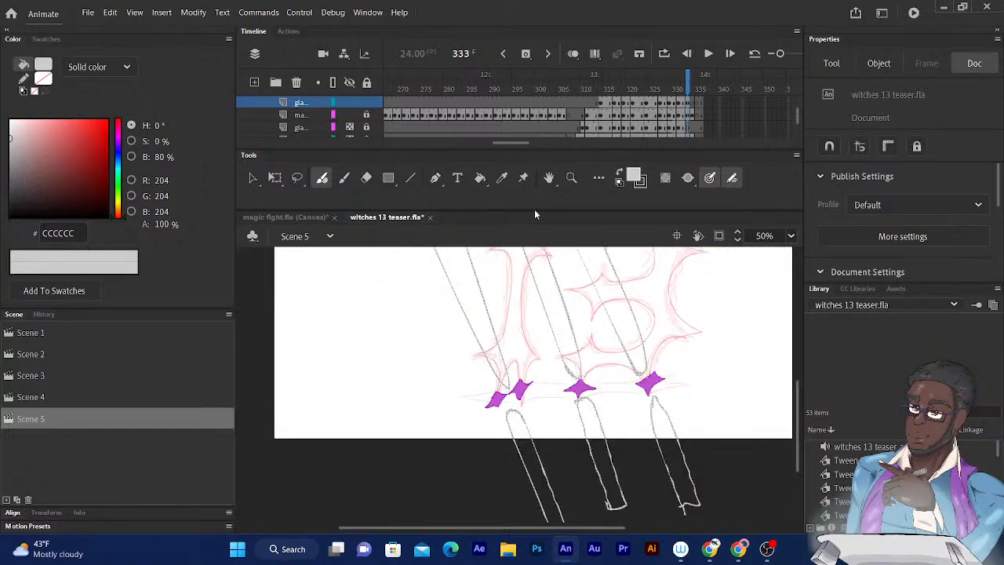
{"action": "left_click_drag", "start_coordinate": [520, 446], "coordinate": [537, 559]}
{"action": "left_click_drag", "start_coordinate": [454, 415], "coordinate": [502, 413]}
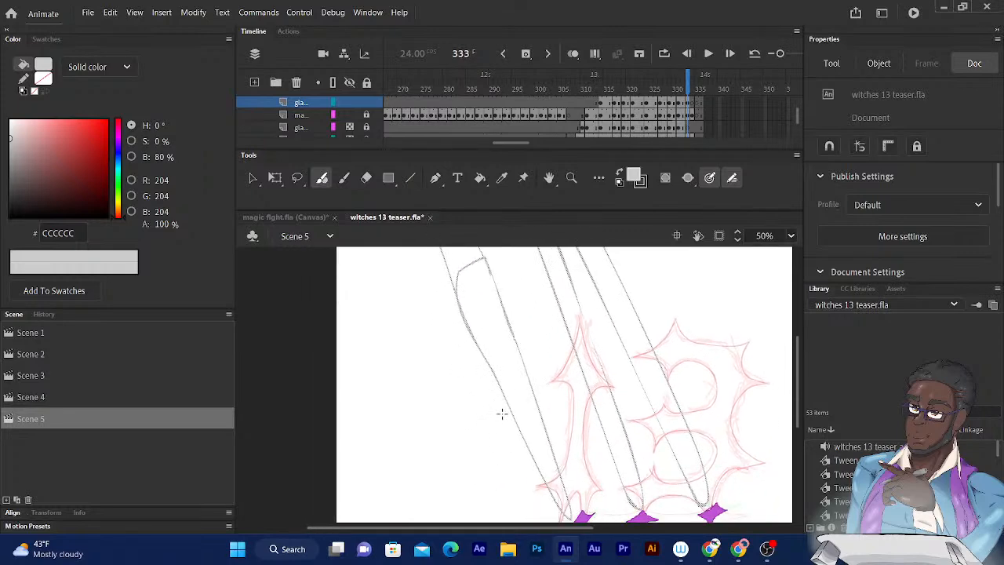
{"action": "left_click", "coordinate": [691, 86]}
{"action": "mouse_move", "coordinate": [596, 385]}
{"action": "left_mouse_down"}
{"action": "mouse_move", "coordinate": [591, 251]}
{"action": "mouse_move", "coordinate": [497, 413]}
{"action": "left_mouse_up"}
{"action": "left_click_drag", "start_coordinate": [527, 338], "coordinate": [570, 405]}
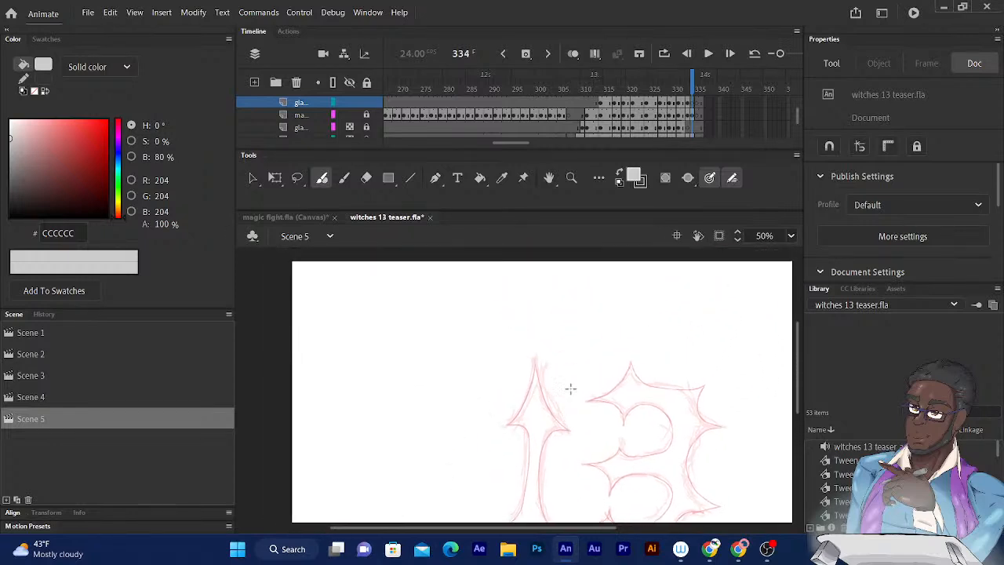
{"action": "left_click_drag", "start_coordinate": [534, 334], "coordinate": [473, 168]}
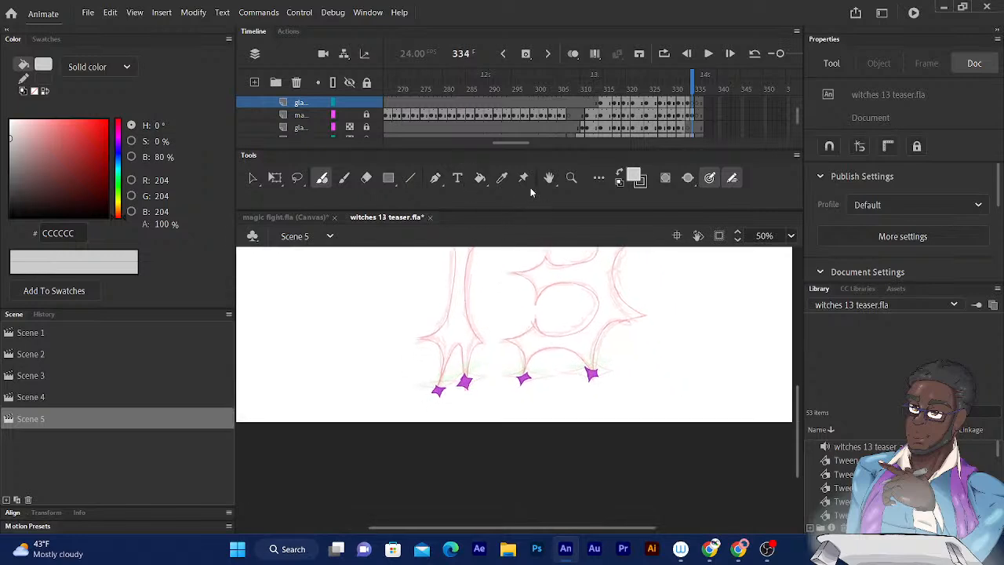
- Select frame 334 on the locked layer below the glare outlines and examine the whole 13 artwork with its purple sparks
{"action": "left_click", "coordinate": [691, 115]}
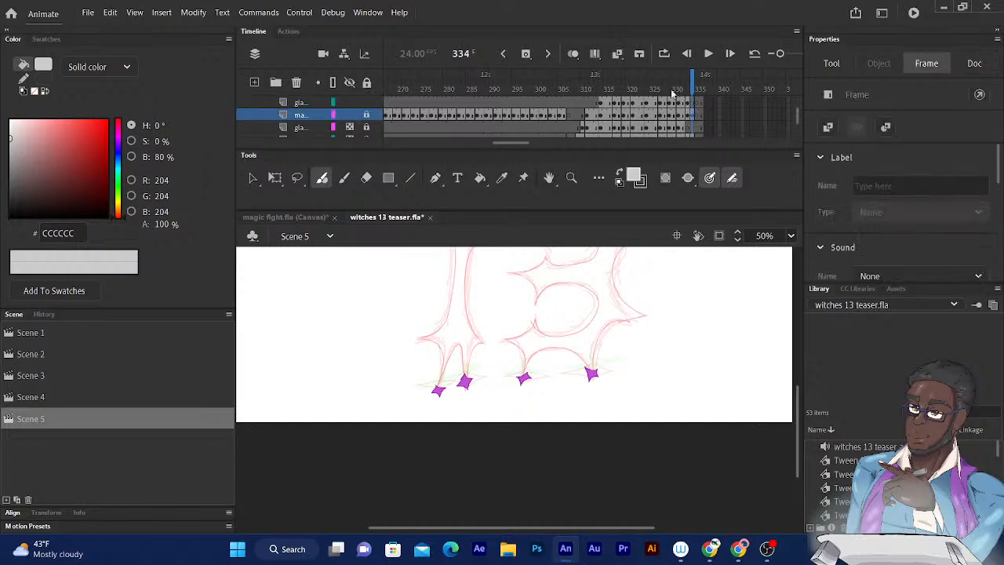
{"action": "key", "text": "ctrl+minus"}
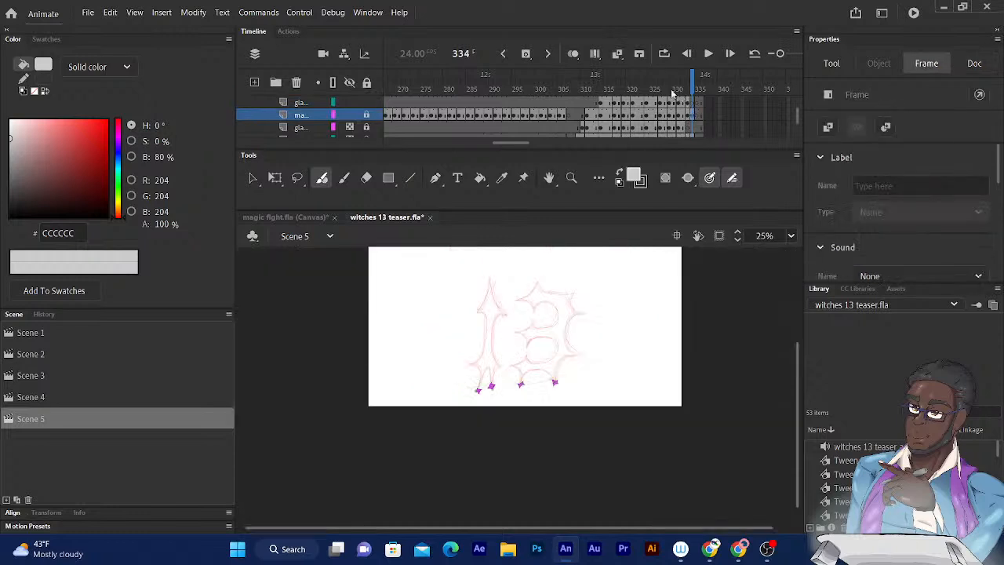
{"action": "left_click", "coordinate": [276, 178]}
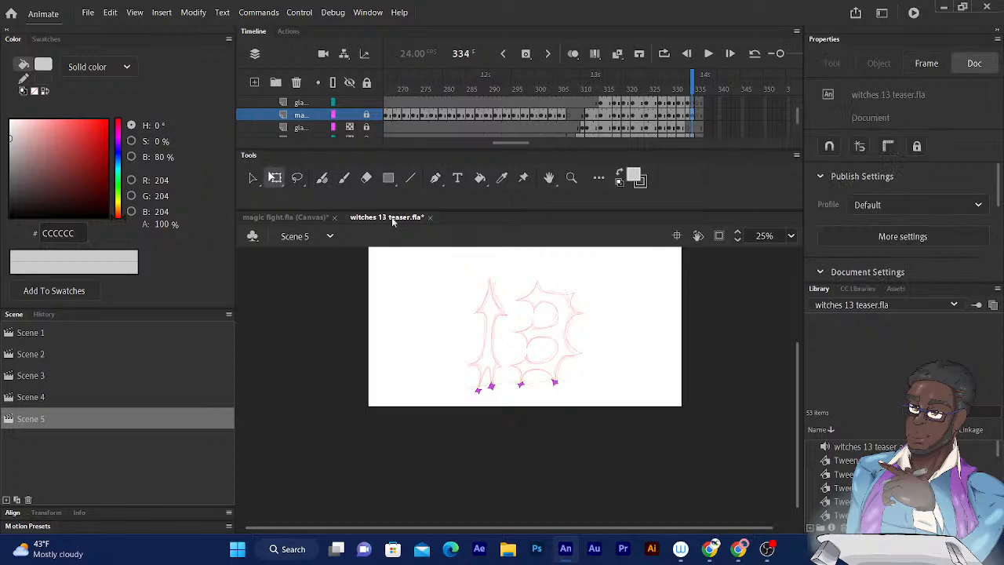
{"action": "left_click_drag", "start_coordinate": [550, 344], "coordinate": [554, 373]}
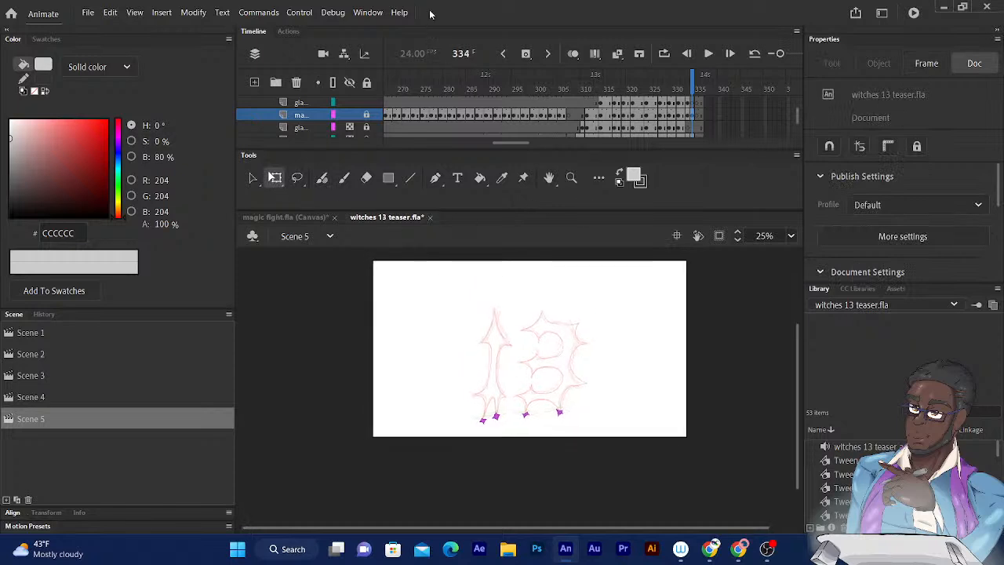
{"action": "key", "text": "ctrl+1"}
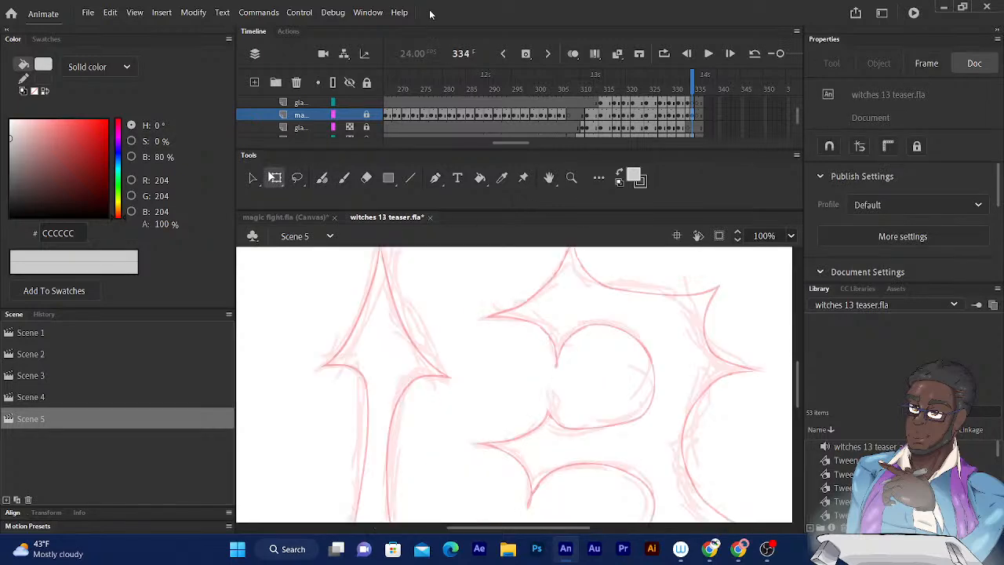
{"action": "key", "text": "ctrl+minus"}
{"action": "key", "text": "ctrl+minus"}
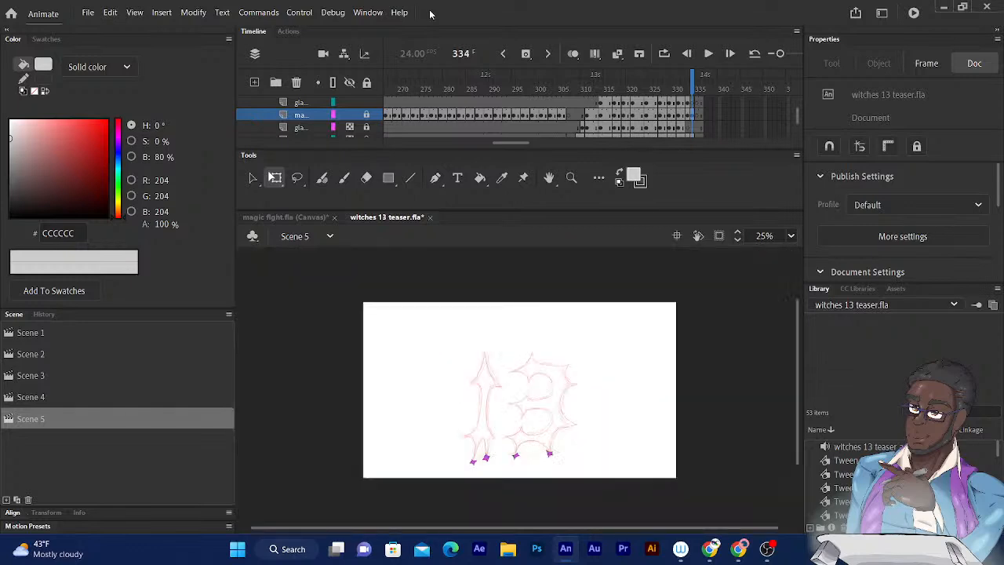
{"action": "left_click", "coordinate": [691, 116]}
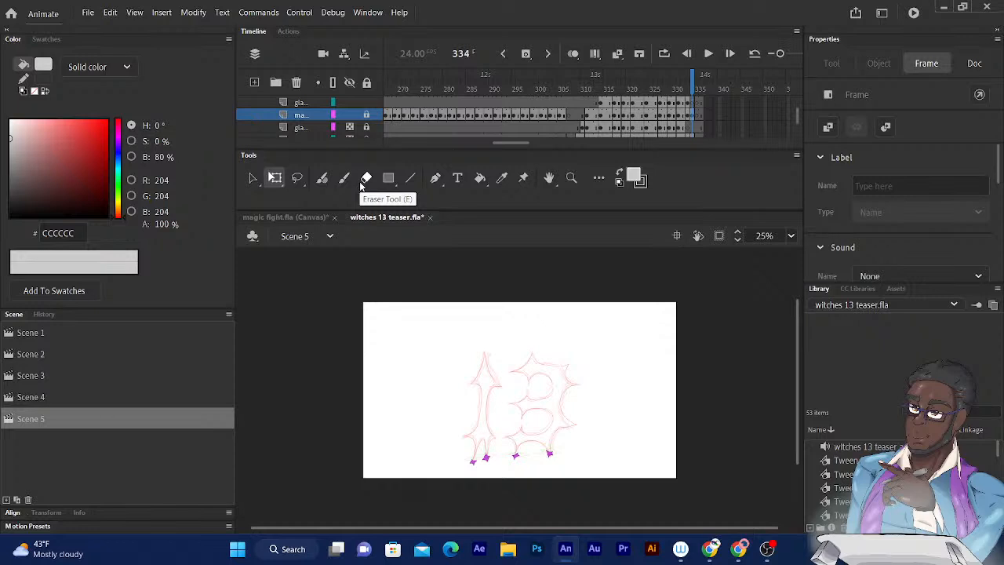
- Compare the glare and spark drawings frame by frame around frames 333 and 334, and play back the Scene 5 animation
{"action": "key", "text": "comma"}
{"action": "key", "text": "comma"}
{"action": "key", "text": "comma"}
{"action": "key", "text": "comma"}
{"action": "key", "text": "comma"}
{"action": "key", "text": "comma"}
{"action": "key", "text": "comma"}
{"action": "key", "text": "comma"}
{"action": "key", "text": "comma"}
{"action": "key", "text": "comma"}
{"action": "key", "text": "comma"}
{"action": "key", "text": "comma"}
{"action": "key", "text": "comma"}
{"action": "key", "text": "comma"}
{"action": "key", "text": "comma"}
{"action": "key", "text": "comma"}
{"action": "key", "text": "comma"}
{"action": "key", "text": "comma"}
{"action": "key", "text": "comma"}
{"action": "key", "text": "comma"}
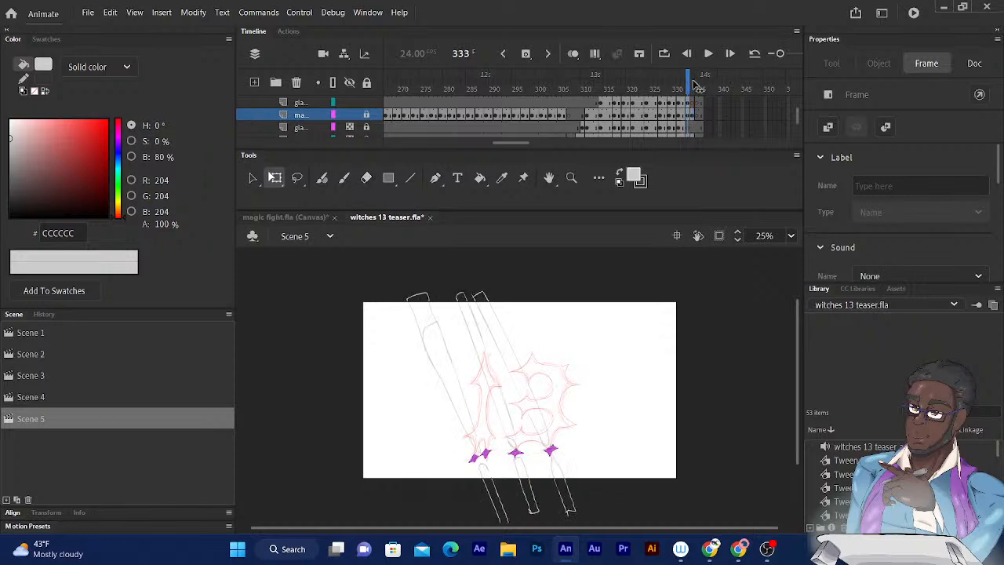
{"action": "key", "text": "period"}
{"action": "key", "text": "period"}
{"action": "key", "text": "period"}
{"action": "key", "text": "period"}
{"action": "key", "text": "period"}
{"action": "key", "text": "period"}
{"action": "key", "text": "period"}
{"action": "key", "text": "period"}
{"action": "key", "text": "period"}
{"action": "key", "text": "period"}
{"action": "key", "text": "period"}
{"action": "key", "text": "period"}
{"action": "key", "text": "period"}
{"action": "key", "text": "period"}
{"action": "key", "text": "period"}
{"action": "key", "text": "period"}
{"action": "key", "text": "period"}
{"action": "key", "text": "period"}
{"action": "key", "text": "period"}
{"action": "key", "text": "period"}
{"action": "key", "text": "comma"}
{"action": "key", "text": "comma"}
{"action": "key", "text": "comma"}
{"action": "key", "text": "comma"}
{"action": "key", "text": "comma"}
{"action": "key", "text": "comma"}
{"action": "key", "text": "comma"}
{"action": "key", "text": "comma"}
{"action": "key", "text": "comma"}
{"action": "key", "text": "comma"}
{"action": "key", "text": "comma"}
{"action": "key", "text": "comma"}
{"action": "key", "text": "comma"}
{"action": "key", "text": "comma"}
{"action": "key", "text": "comma"}
{"action": "key", "text": "comma"}
{"action": "key", "text": "period"}
{"action": "key", "text": "period"}
{"action": "key", "text": "period"}
{"action": "key", "text": "period"}
{"action": "key", "text": "period"}
{"action": "key", "text": "period"}
{"action": "key", "text": "period"}
{"action": "key", "text": "period"}
{"action": "key", "text": "period"}
{"action": "key", "text": "period"}
{"action": "key", "text": "period"}
{"action": "key", "text": "comma"}
{"action": "key", "text": "comma"}
{"action": "key", "text": "comma"}
{"action": "key", "text": "comma"}
{"action": "key", "text": "comma"}
{"action": "key", "text": "comma"}
{"action": "key", "text": "comma"}
{"action": "key", "text": "comma"}
{"action": "key", "text": "comma"}
{"action": "key", "text": "comma"}
{"action": "key", "text": "comma"}
{"action": "key", "text": "comma"}
{"action": "key", "text": "comma"}
{"action": "key", "text": "comma"}
{"action": "key", "text": "comma"}
{"action": "key", "text": "comma"}
{"action": "key", "text": "comma"}
{"action": "key", "text": "comma"}
{"action": "key", "text": "comma"}
{"action": "key", "text": "comma"}
{"action": "key", "text": "period"}
{"action": "key", "text": "period"}
{"action": "key", "text": "period"}
{"action": "key", "text": "period"}
{"action": "key", "text": "period"}
{"action": "key", "text": "period"}
{"action": "key", "text": "period"}
{"action": "key", "text": "period"}
{"action": "key", "text": "period"}
{"action": "key", "text": "period"}
{"action": "key", "text": "period"}
{"action": "key", "text": "period"}
{"action": "key", "text": "period"}
{"action": "key", "text": "period"}
{"action": "key", "text": "period"}
{"action": "key", "text": "period"}
{"action": "key", "text": "period"}
{"action": "key", "text": "period"}
{"action": "key", "text": "period"}
{"action": "key", "text": "period"}
{"action": "key", "text": "comma"}
{"action": "key", "text": "comma"}
{"action": "key", "text": "comma"}
{"action": "key", "text": "comma"}
{"action": "key", "text": "comma"}
{"action": "key", "text": "comma"}
{"action": "key", "text": "comma"}
{"action": "key", "text": "comma"}
{"action": "key", "text": "comma"}
{"action": "key", "text": "comma"}
{"action": "key", "text": "comma"}
{"action": "key", "text": "comma"}
{"action": "key", "text": "comma"}
{"action": "key", "text": "comma"}
{"action": "key", "text": "comma"}
{"action": "key", "text": "comma"}
{"action": "key", "text": "comma"}
{"action": "key", "text": "comma"}
{"action": "key", "text": "comma"}
{"action": "key", "text": "comma"}
{"action": "key", "text": "Return"}
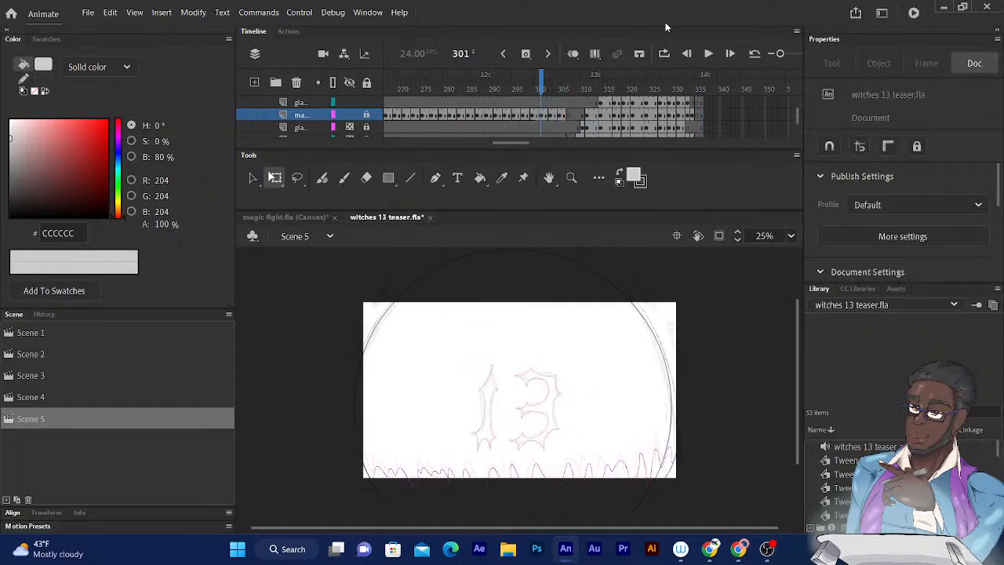
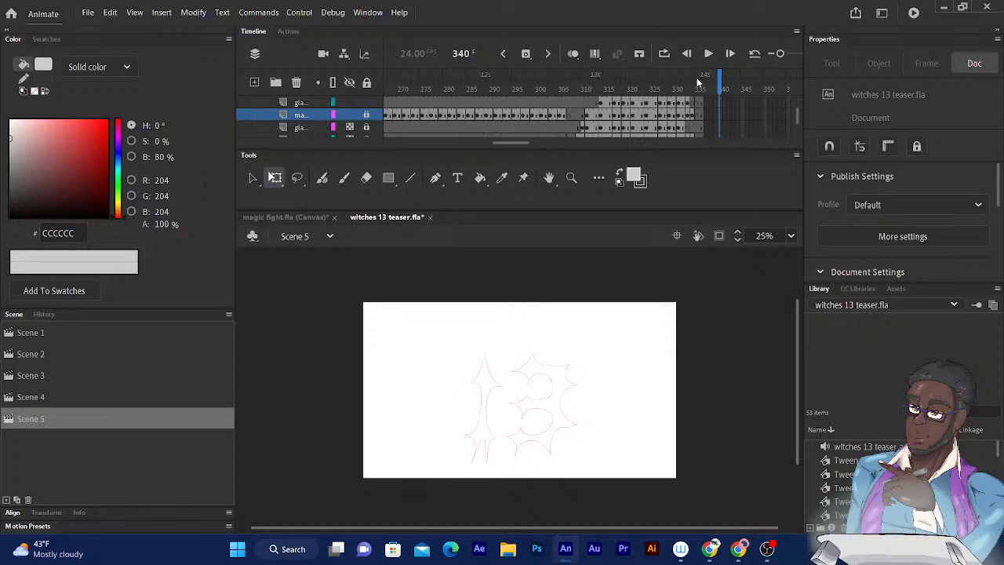
- Go to frame 325 and change the fill colour to a lighter grey, #EFEFEF
{"action": "mouse_move", "coordinate": [719, 80]}
{"action": "left_mouse_down"}
{"action": "mouse_move", "coordinate": [586, 79]}
{"action": "mouse_move", "coordinate": [695, 79]}
{"action": "mouse_move", "coordinate": [652, 79]}
{"action": "left_mouse_up"}
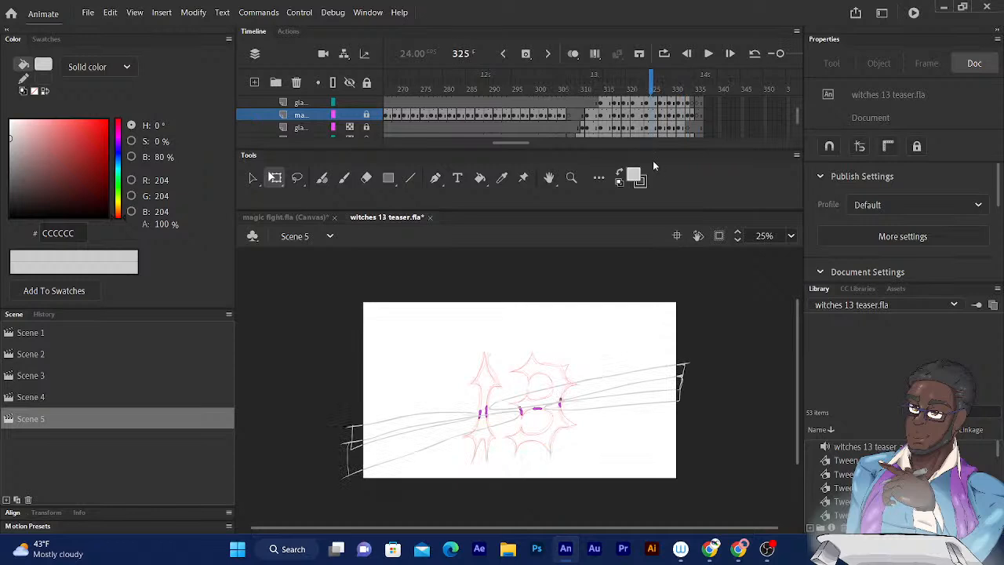
{"action": "left_click", "coordinate": [634, 174]}
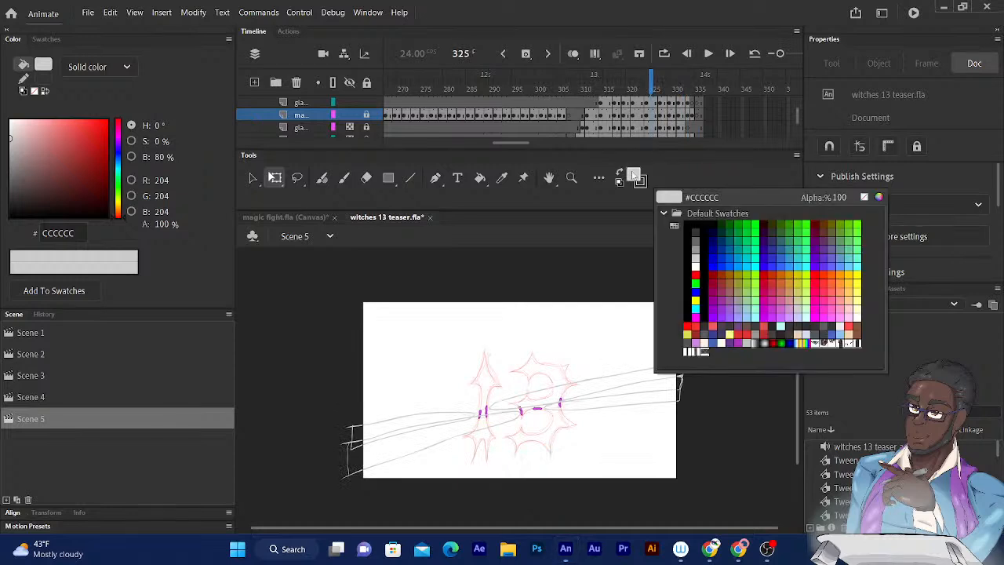
{"action": "left_click", "coordinate": [878, 197]}
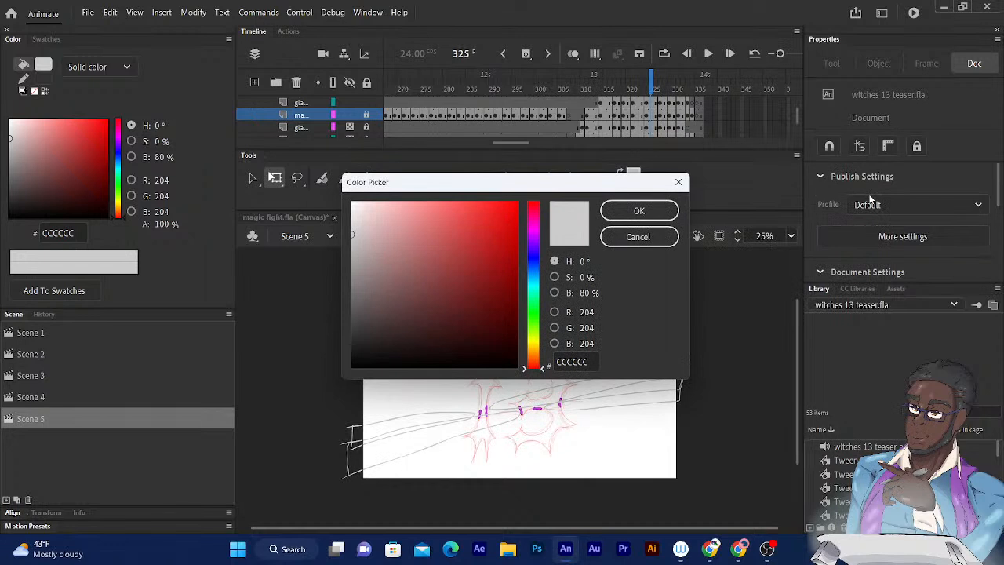
{"action": "left_click_drag", "start_coordinate": [348, 232], "coordinate": [348, 208]}
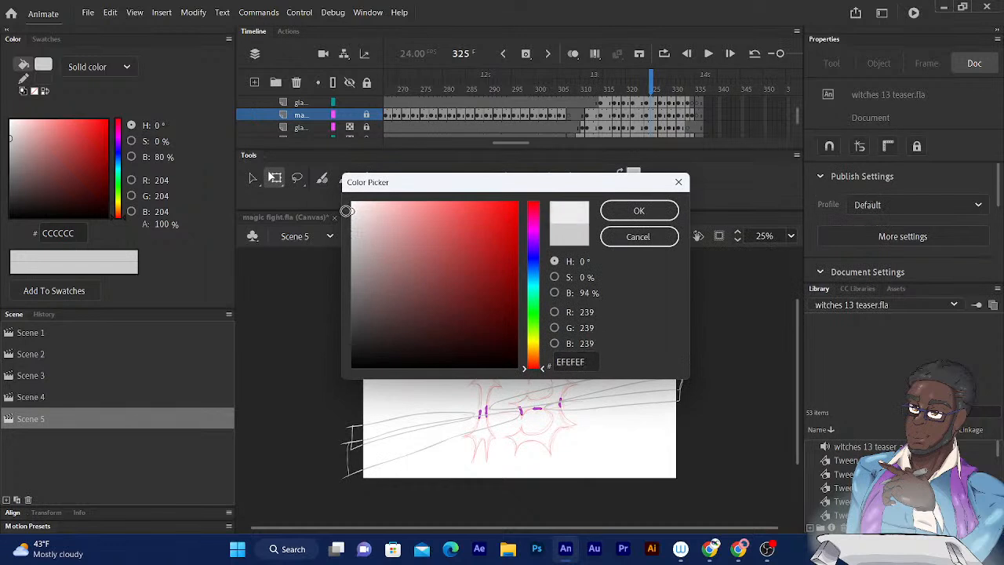
{"action": "left_click", "coordinate": [622, 211]}
- Fill the glare beams on frame 325 of the glare outline layer with #EFEFEF using the Paint Bucket
{"action": "left_click", "coordinate": [480, 178]}
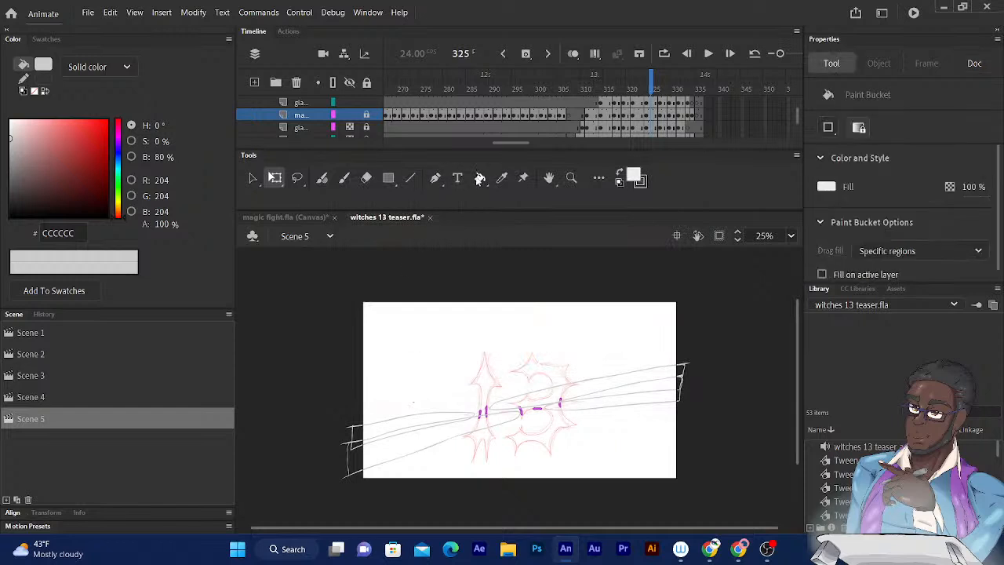
{"action": "left_click", "coordinate": [317, 102]}
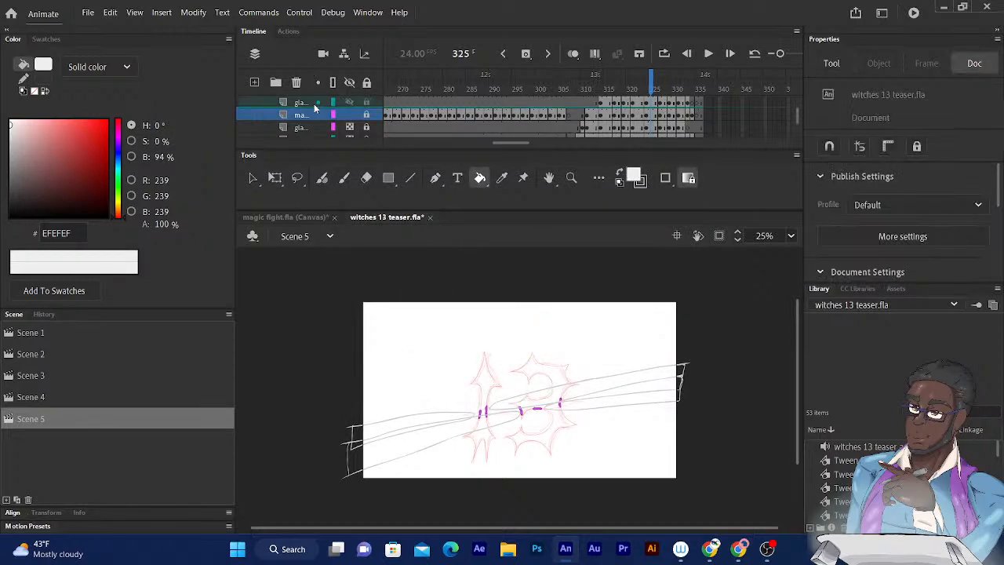
{"action": "left_click", "coordinate": [304, 102]}
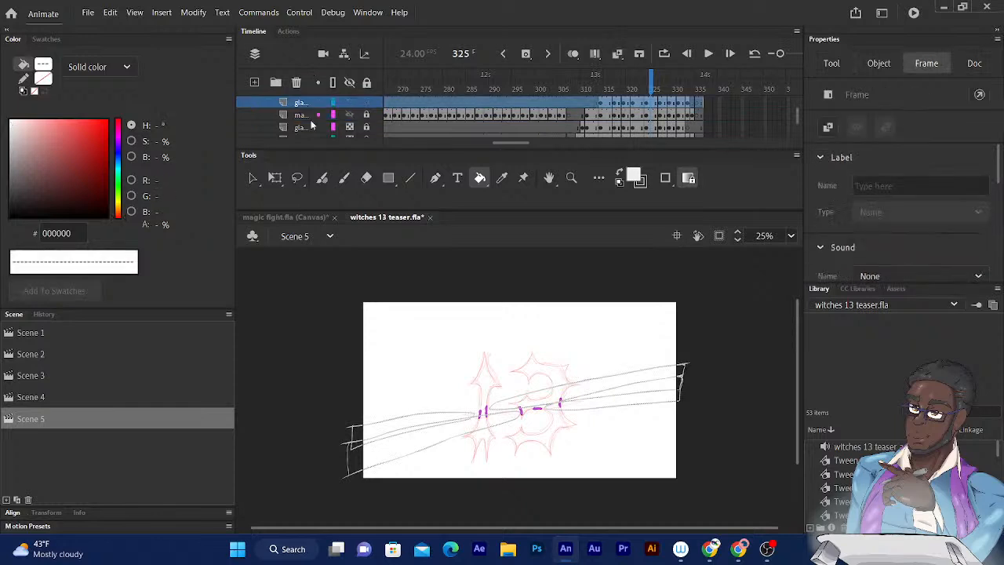
{"action": "left_click", "coordinate": [386, 451]}
{"action": "left_click", "coordinate": [396, 434]}
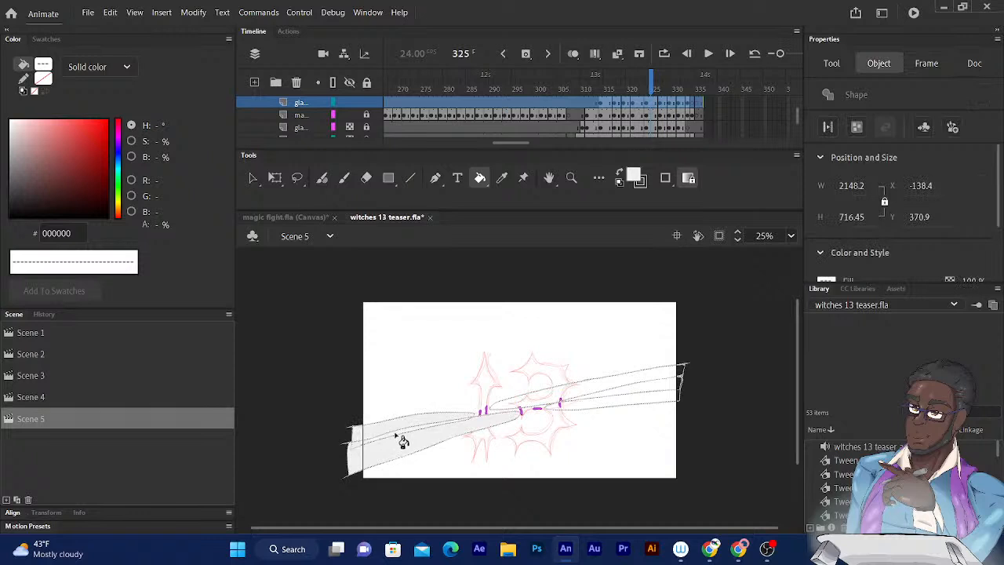
{"action": "left_click", "coordinate": [552, 398]}
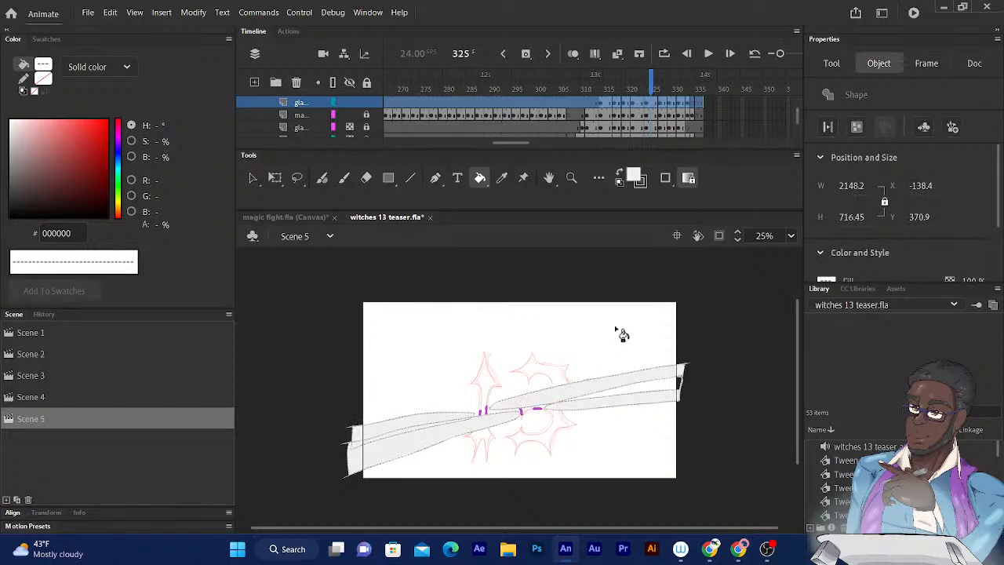
- Fill the glare beams above and below the 13 on frame 314 with #EFEFEF
{"action": "left_click_drag", "start_coordinate": [649, 84], "coordinate": [600, 84]}
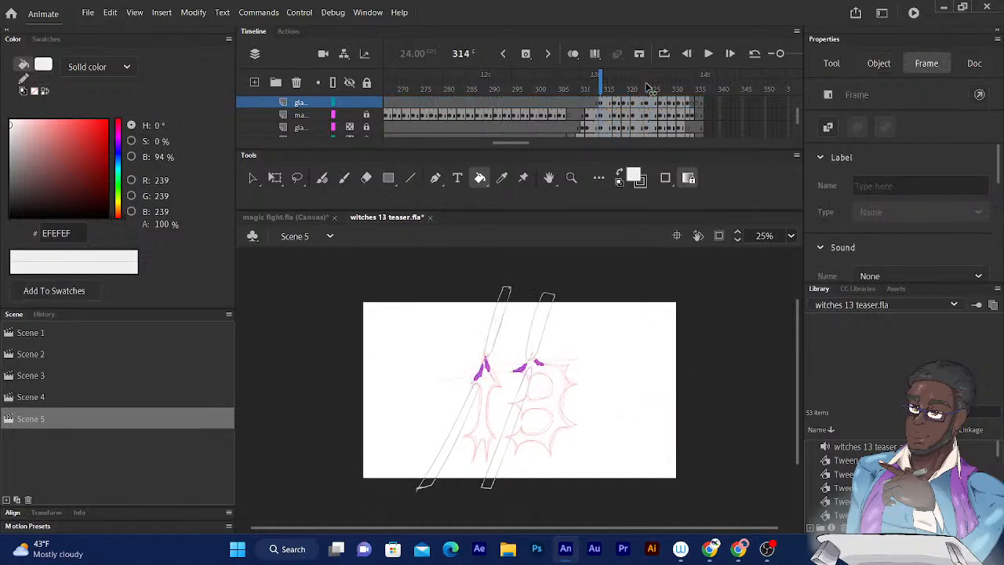
{"action": "left_click", "coordinate": [538, 333]}
{"action": "left_click", "coordinate": [515, 422]}
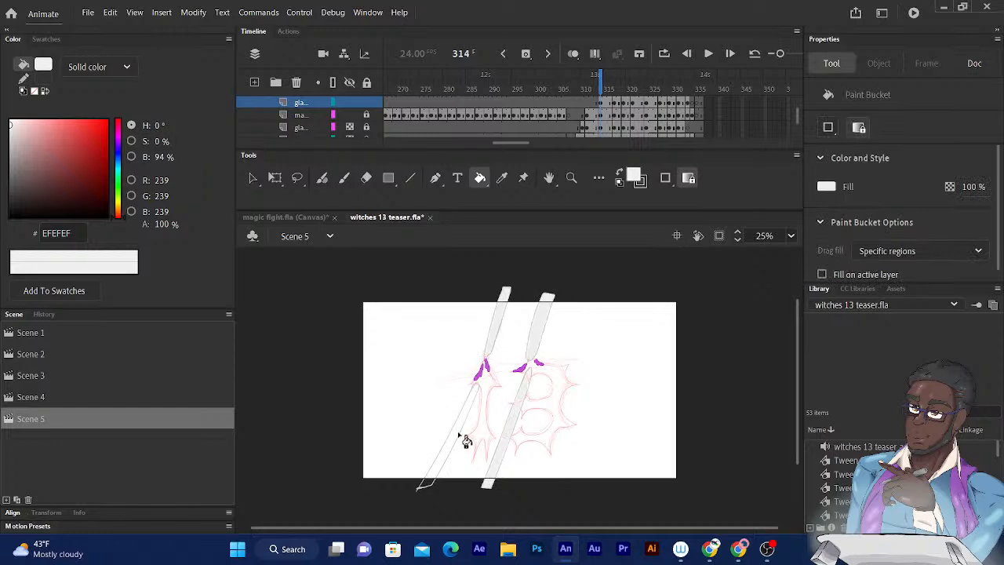
{"action": "left_click", "coordinate": [451, 446]}
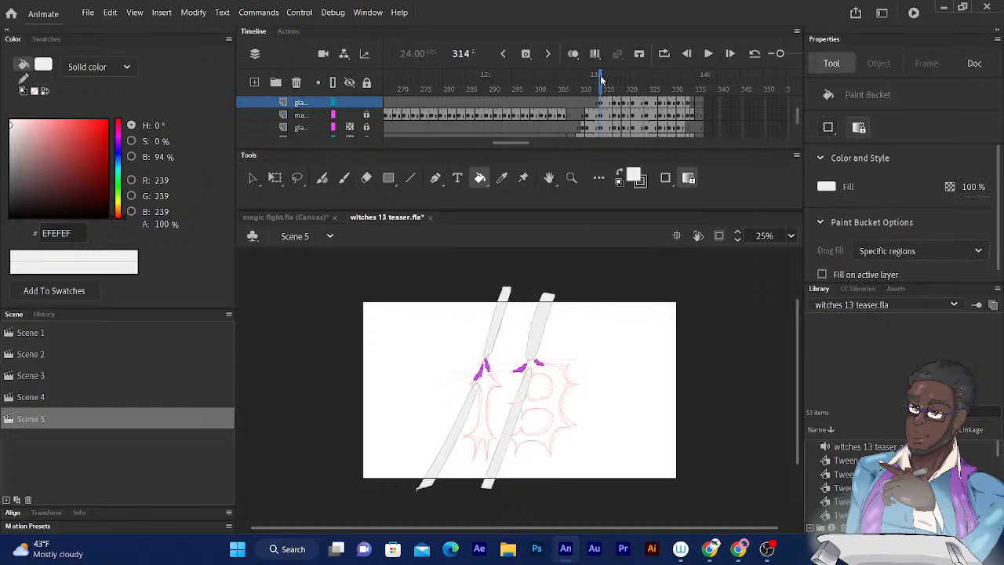
- Fill the four diagonal glare beams on frame 317 with the #EFEFEF grey
{"action": "left_click_drag", "start_coordinate": [603, 84], "coordinate": [615, 82]}
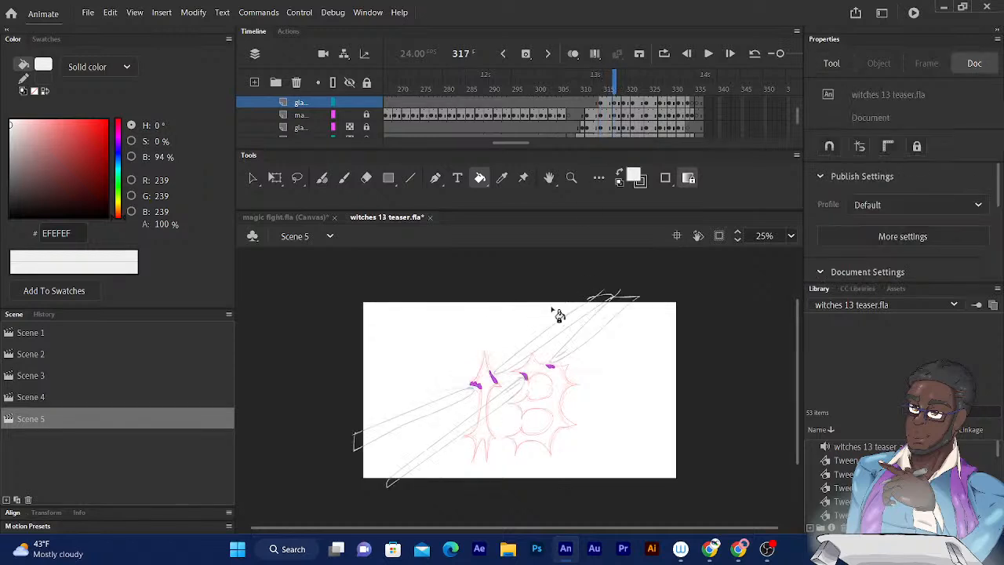
{"action": "left_click", "coordinate": [551, 345]}
{"action": "left_click", "coordinate": [583, 343]}
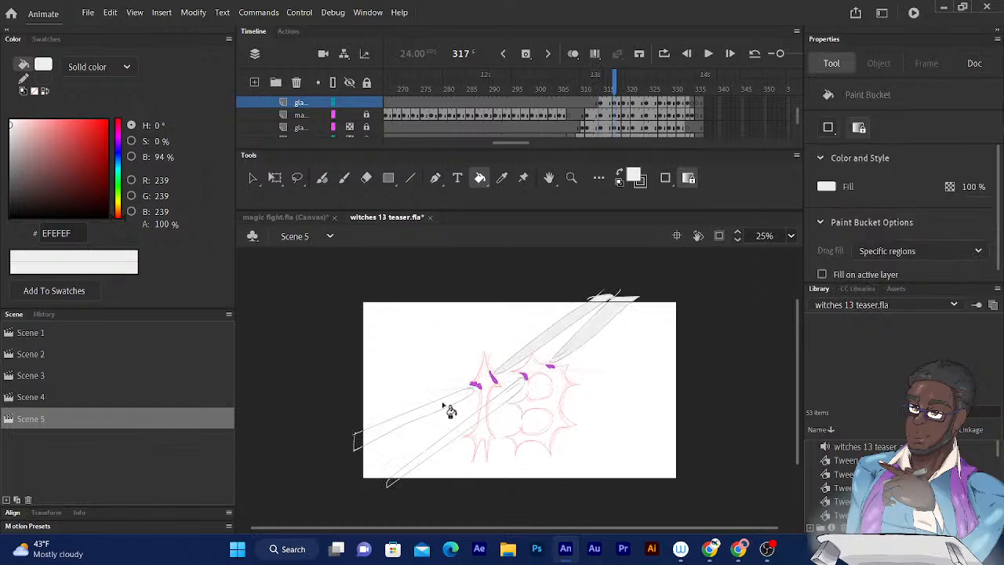
{"action": "left_click", "coordinate": [429, 409]}
{"action": "left_click", "coordinate": [428, 449]}
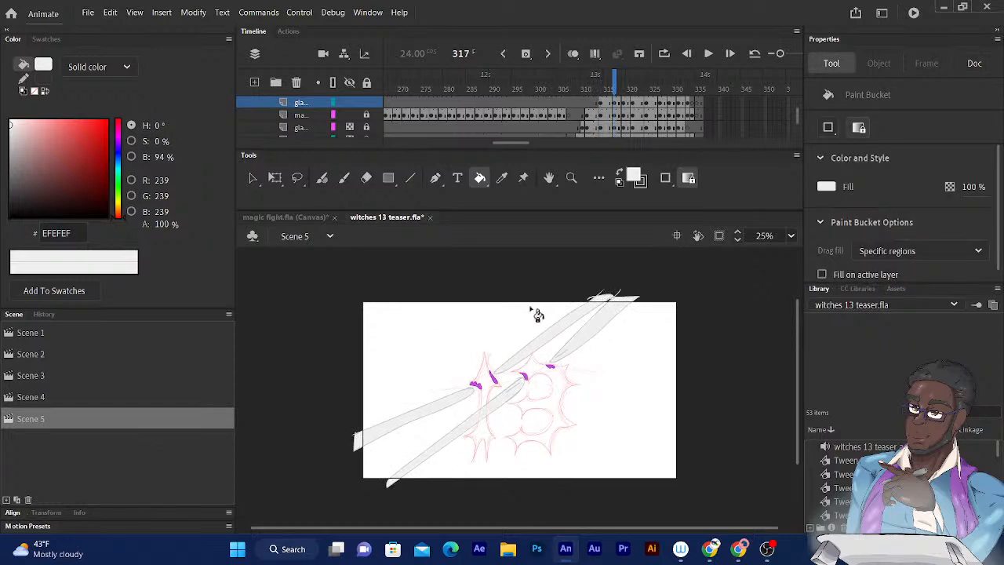
- Fill the glare beams on frame 319 with #EFEFEF, including the overlapping sections of the lower-left pair
{"action": "left_click_drag", "start_coordinate": [617, 92], "coordinate": [623, 89]}
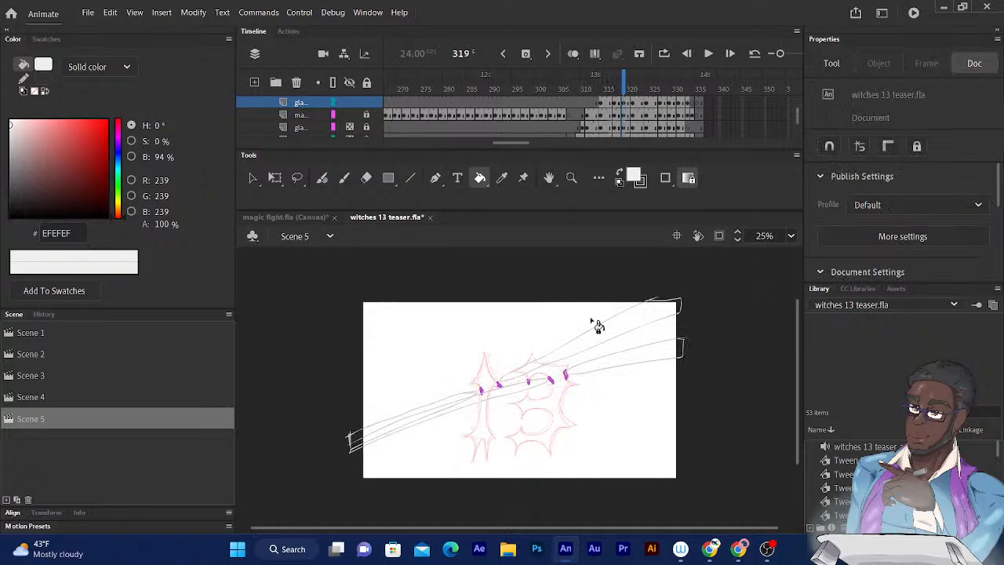
{"action": "left_click", "coordinate": [597, 346]}
{"action": "left_click", "coordinate": [595, 349]}
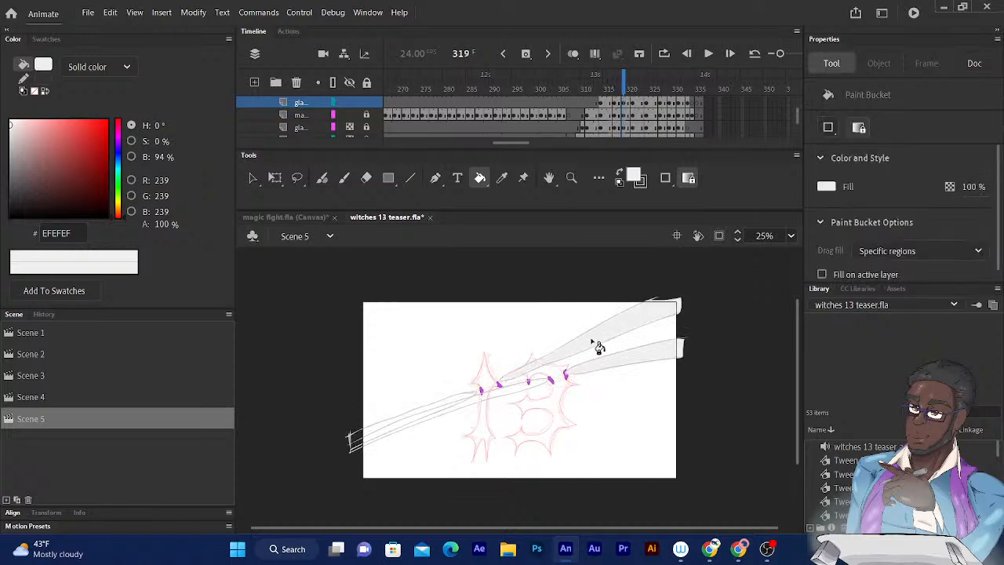
{"action": "left_click", "coordinate": [452, 403]}
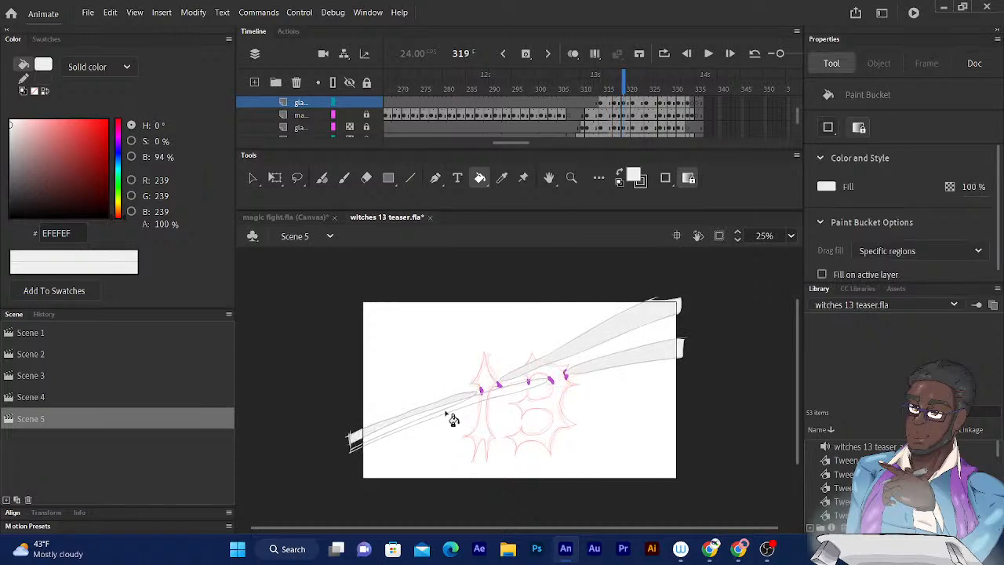
{"action": "left_click", "coordinate": [461, 407]}
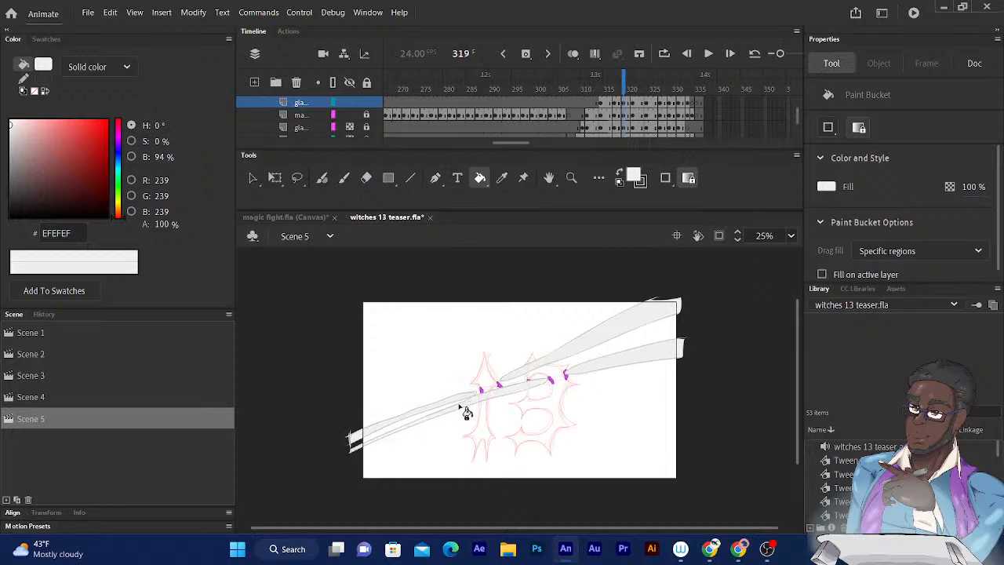
{"action": "left_click", "coordinate": [408, 431]}
- Fill the glare beams on both sides of the 13 on frame 321 with #EFEFEF
{"action": "left_click_drag", "start_coordinate": [625, 80], "coordinate": [633, 80]}
{"action": "left_click", "coordinate": [612, 366]}
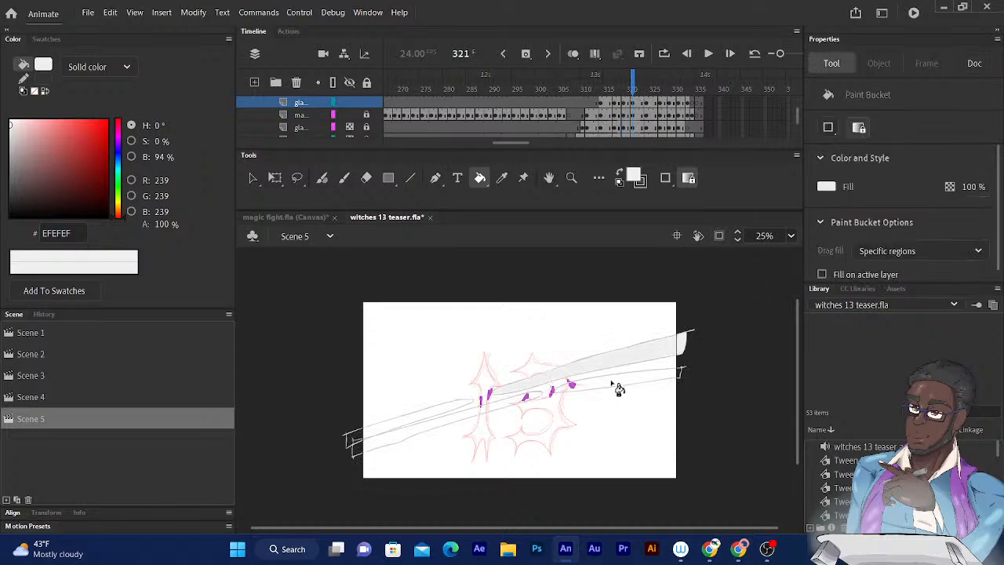
{"action": "left_click", "coordinate": [614, 382]}
{"action": "left_click", "coordinate": [422, 420]}
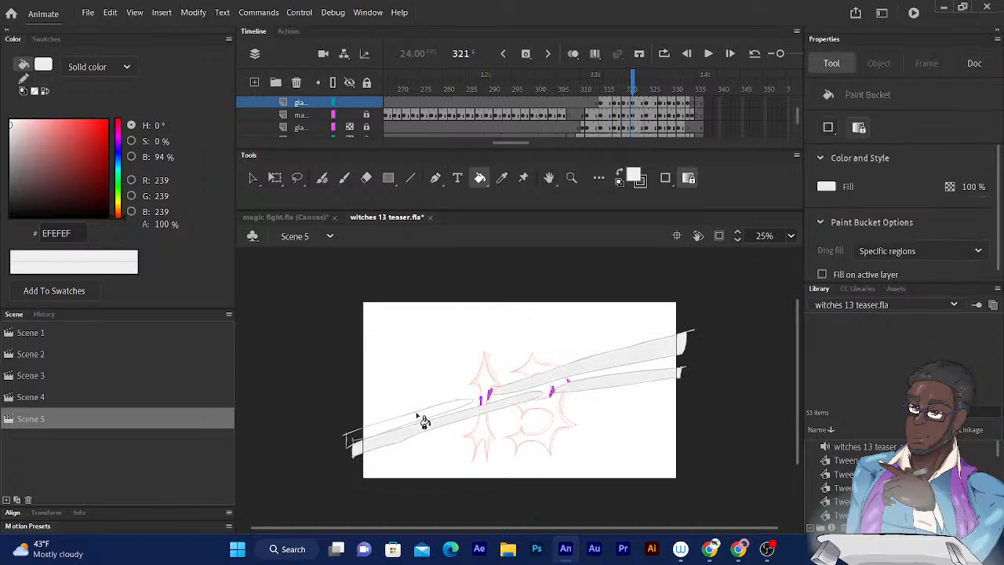
{"action": "left_click", "coordinate": [417, 416]}
- Fill the lower-left glare beam and the two right-hand beams on frame 327 with #EFEFEF
{"action": "left_click_drag", "start_coordinate": [633, 81], "coordinate": [663, 86]}
{"action": "left_click", "coordinate": [401, 412]}
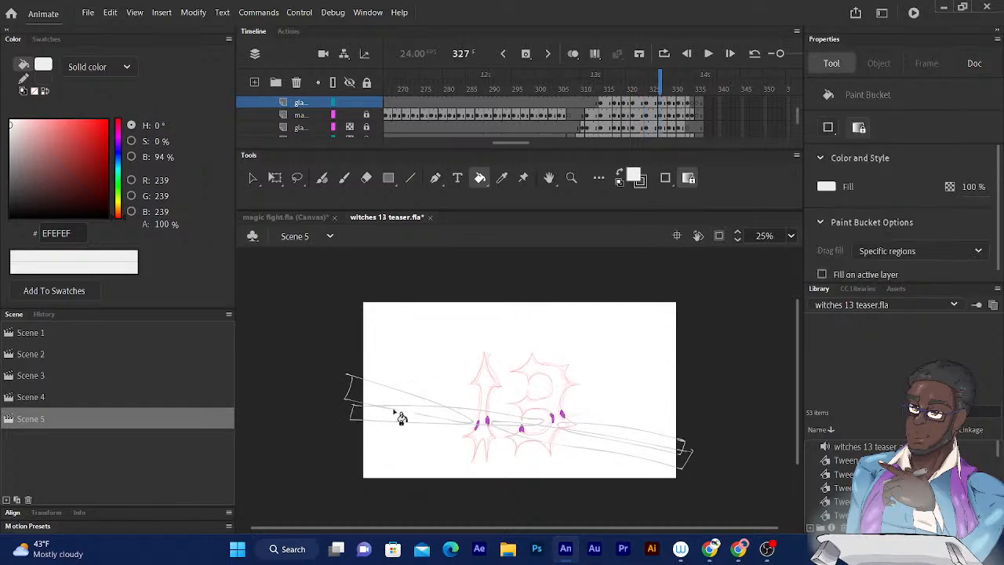
{"action": "left_click", "coordinate": [409, 417]}
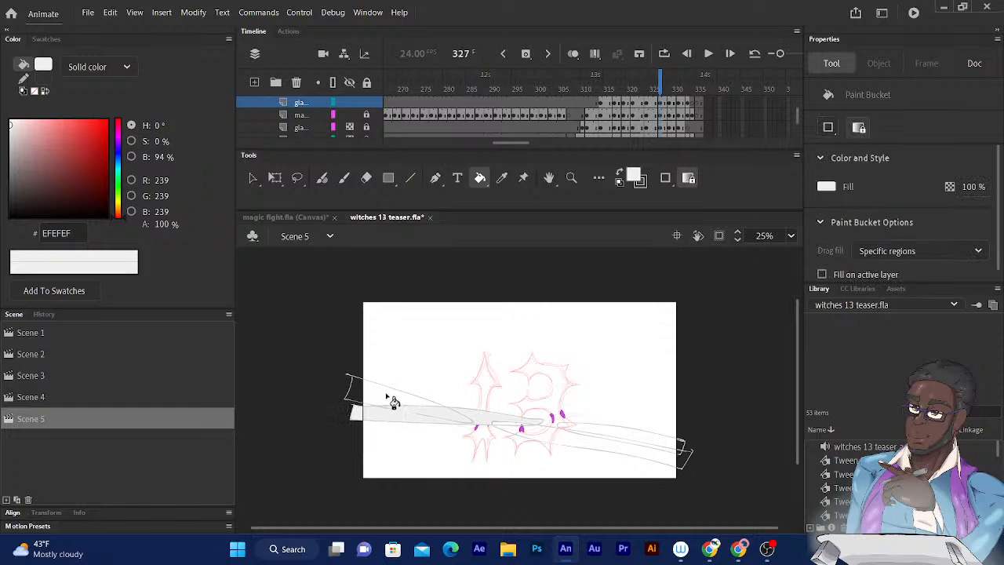
{"action": "left_click", "coordinate": [558, 437]}
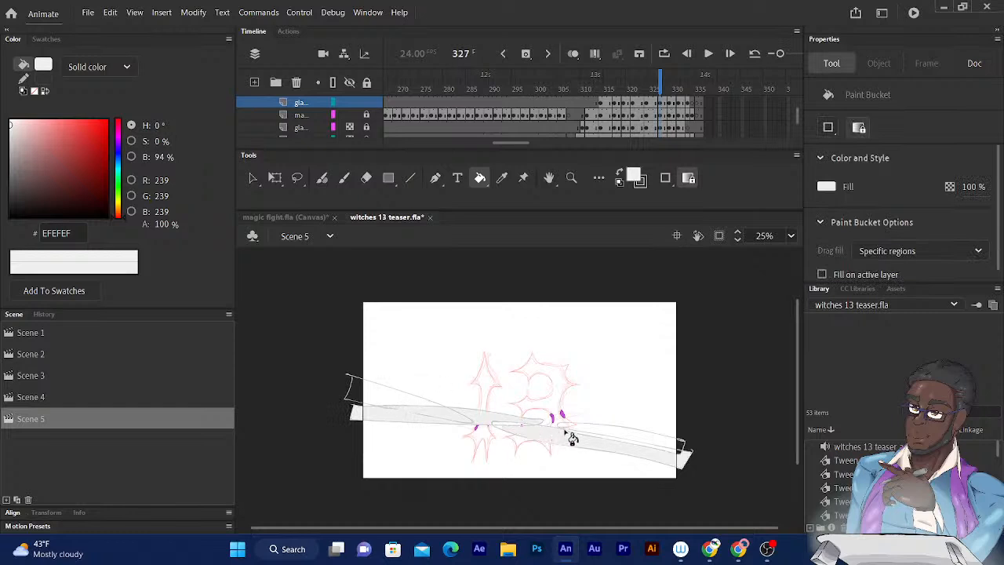
{"action": "left_click", "coordinate": [589, 433]}
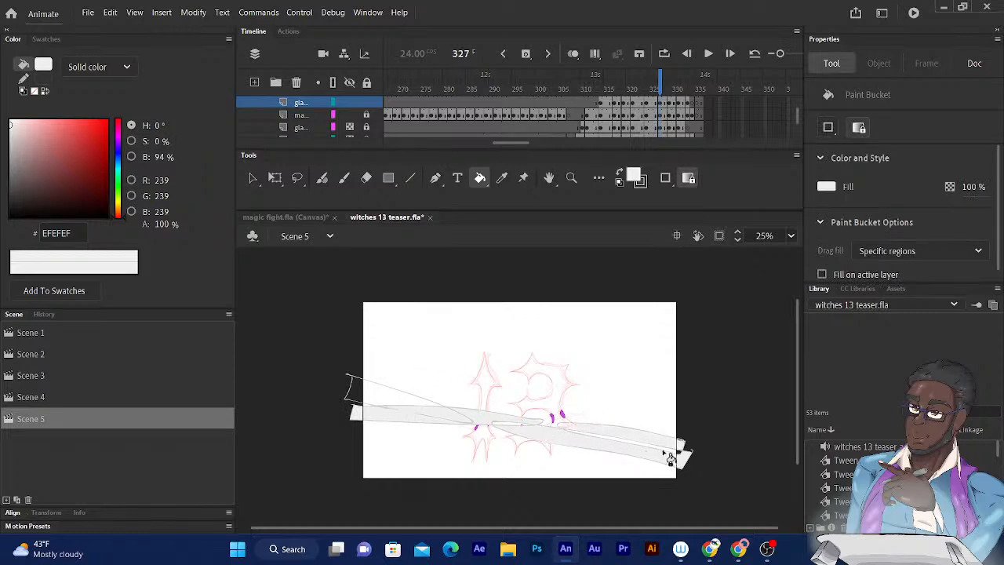
{"action": "left_click", "coordinate": [665, 453]}
- Fill the upper-left glare beams and the far-right beam on frame 329 with #EFEFEF, touching up the outline's outer end with the Fluid Brush
{"action": "key", "text": "period"}
{"action": "key", "text": "period"}
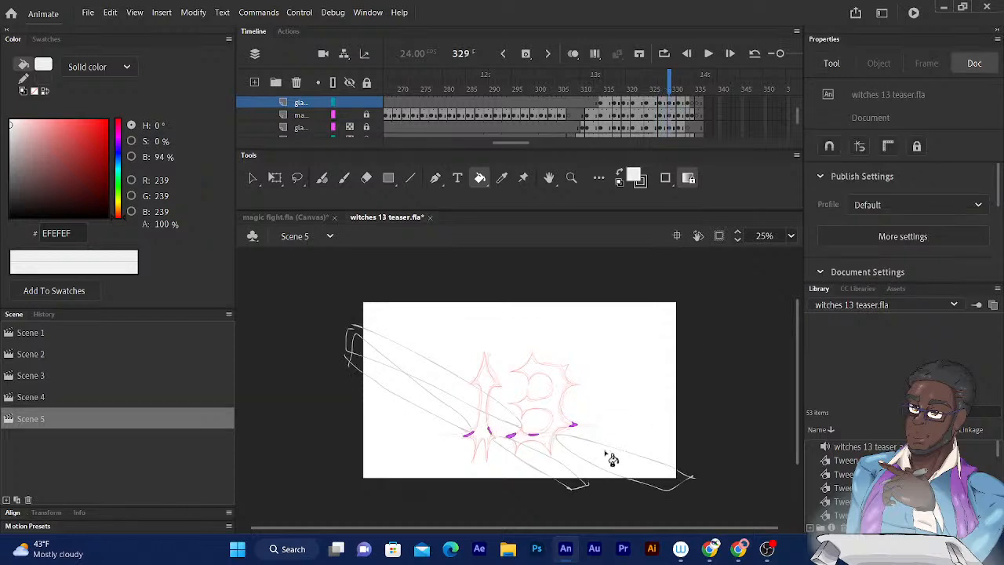
{"action": "left_click", "coordinate": [613, 457]}
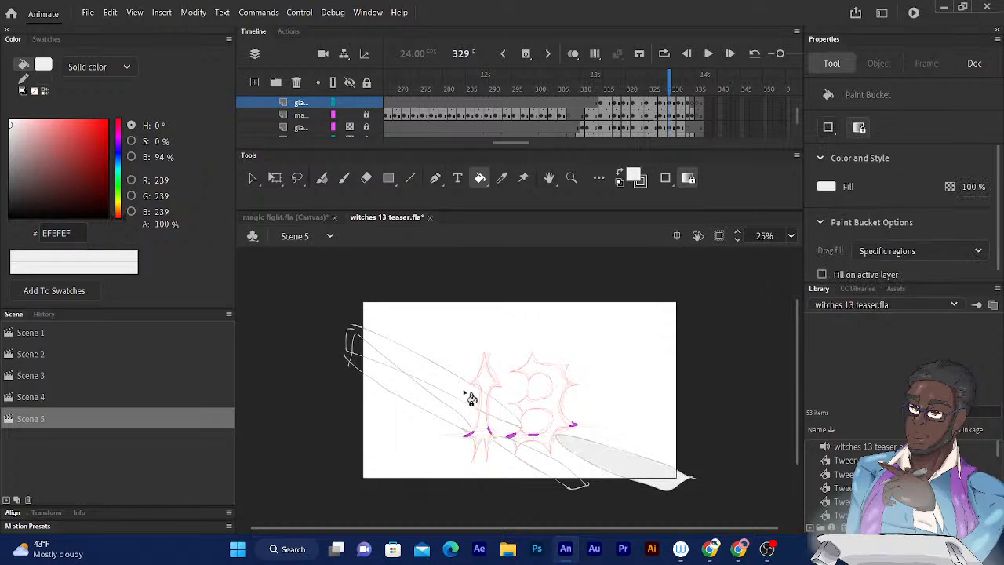
{"action": "left_click", "coordinate": [436, 413]}
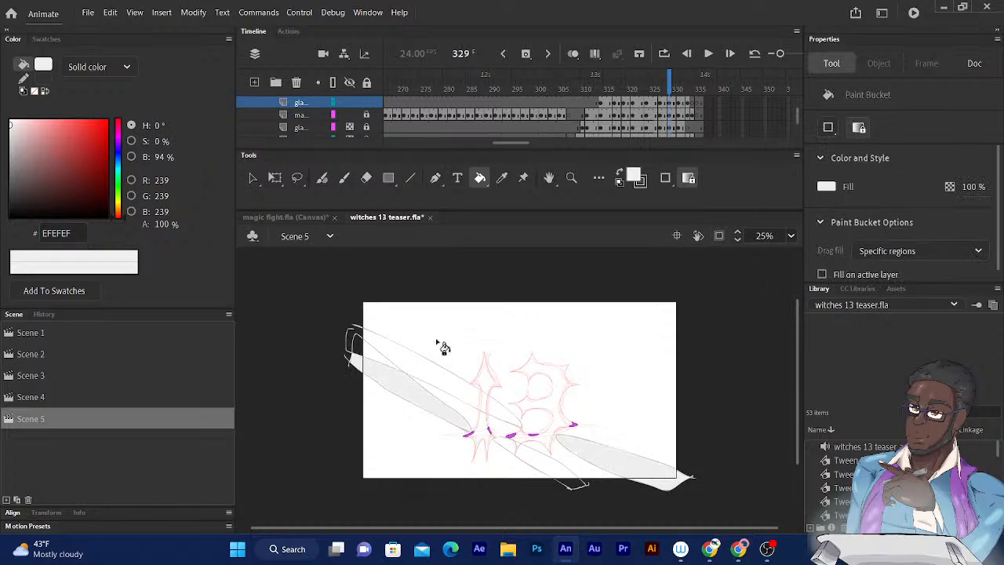
{"action": "left_click", "coordinate": [355, 347]}
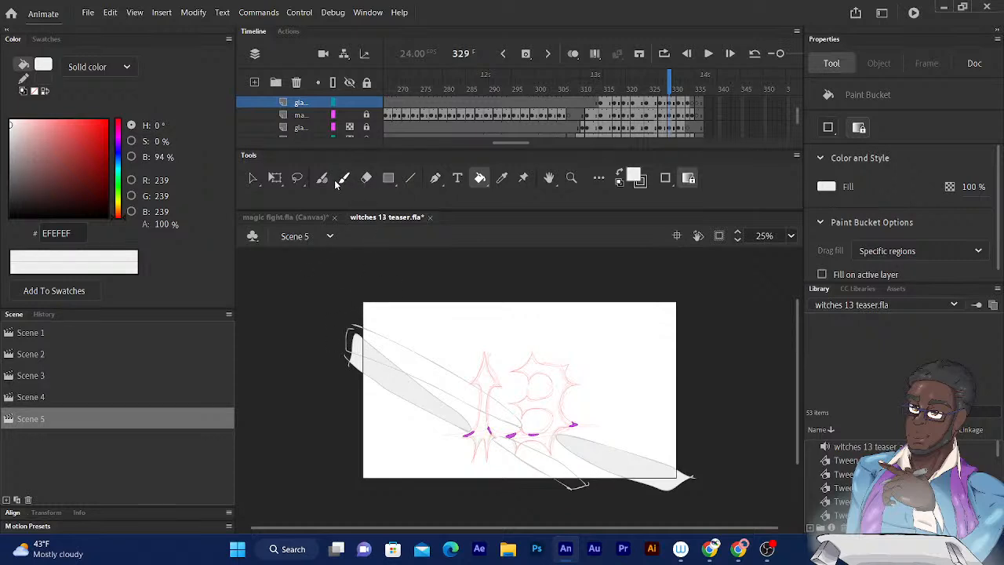
{"action": "left_click", "coordinate": [323, 179]}
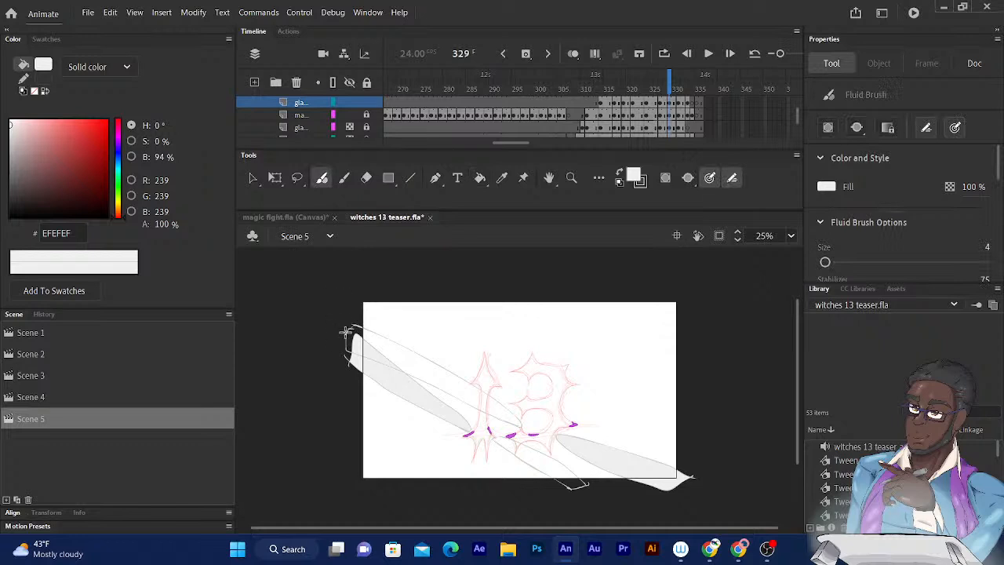
{"action": "left_click", "coordinate": [479, 178]}
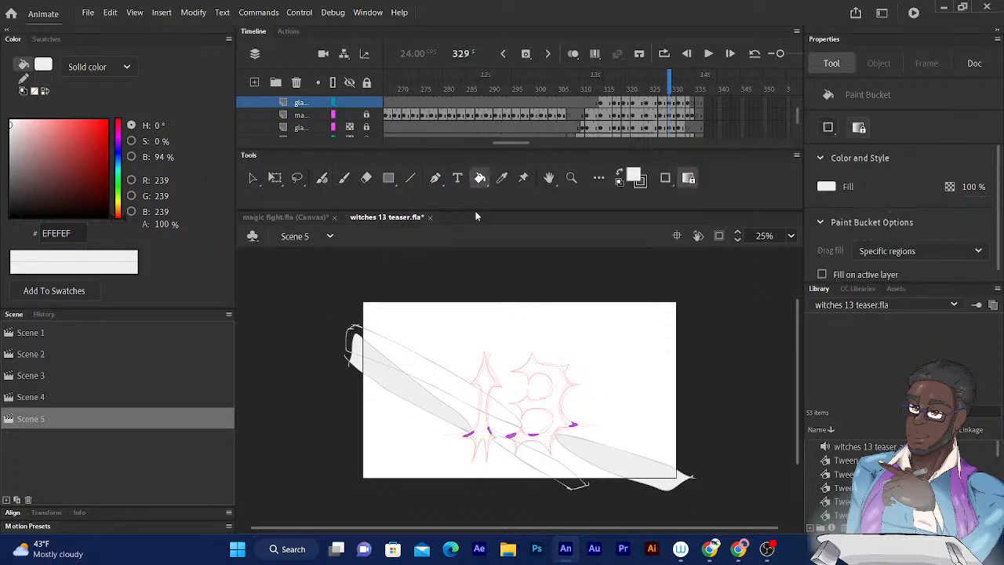
{"action": "left_click", "coordinate": [415, 366]}
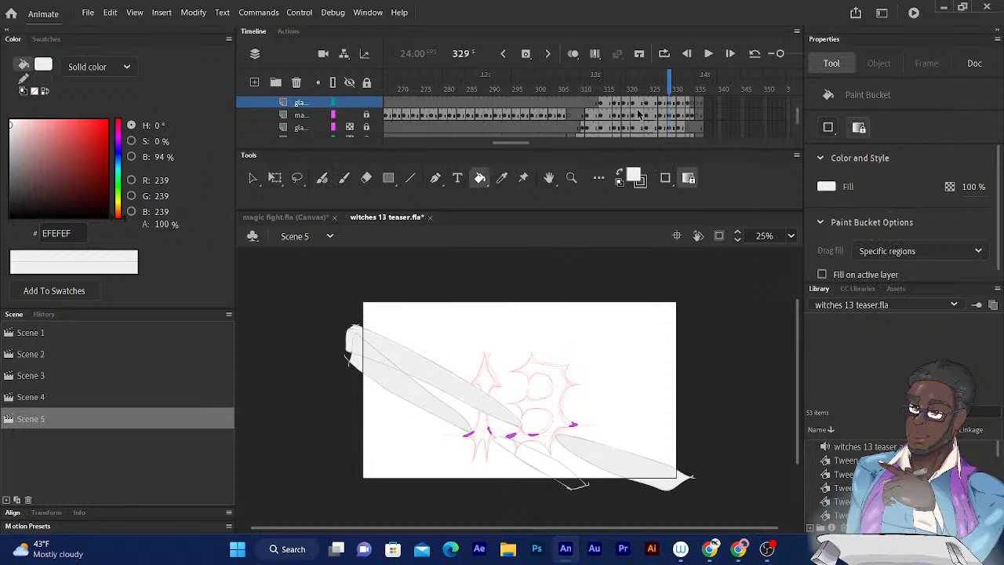
- Fill the crossing upper-left glare beams and the two lower beams on frame 331 with #EFEFEF
{"action": "left_click", "coordinate": [671, 79]}
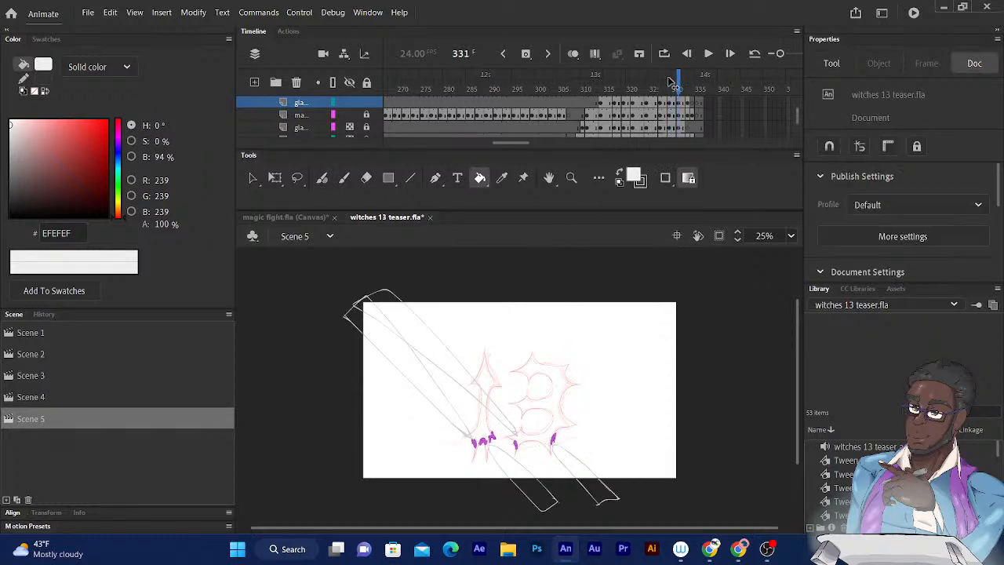
{"action": "left_click", "coordinate": [390, 350]}
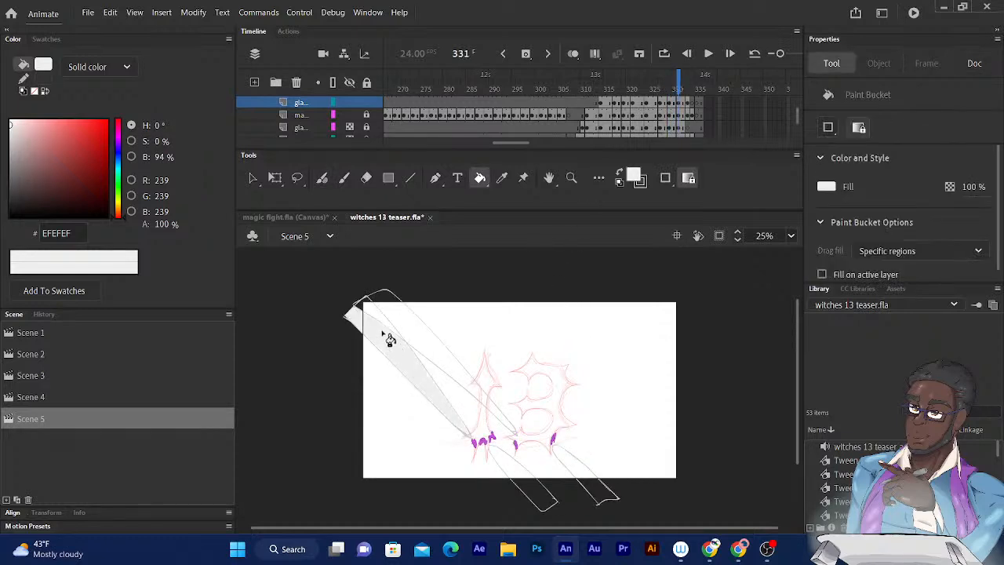
{"action": "left_click", "coordinate": [392, 312]}
{"action": "left_click", "coordinate": [414, 344]}
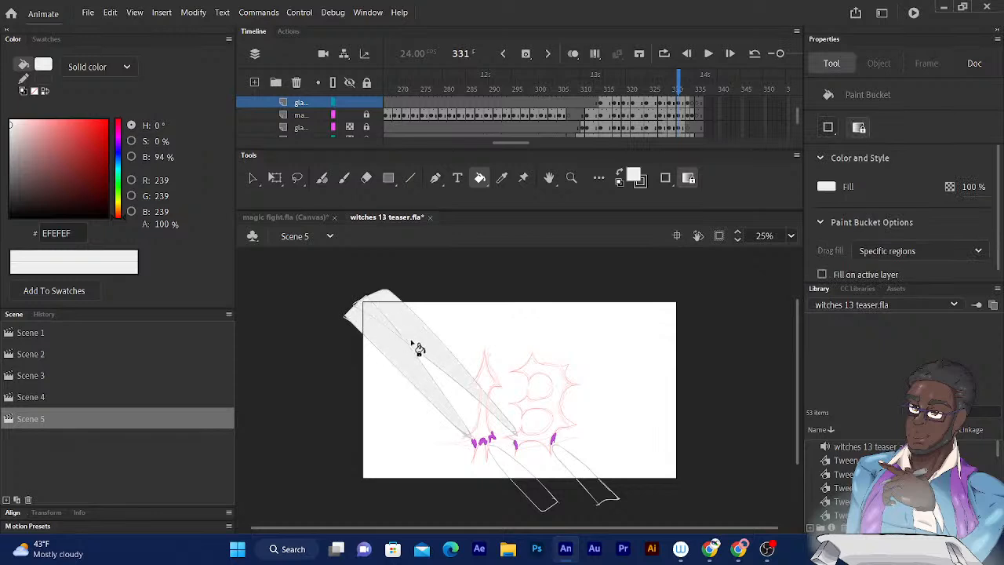
{"action": "left_click", "coordinate": [536, 475]}
{"action": "left_click", "coordinate": [579, 461]}
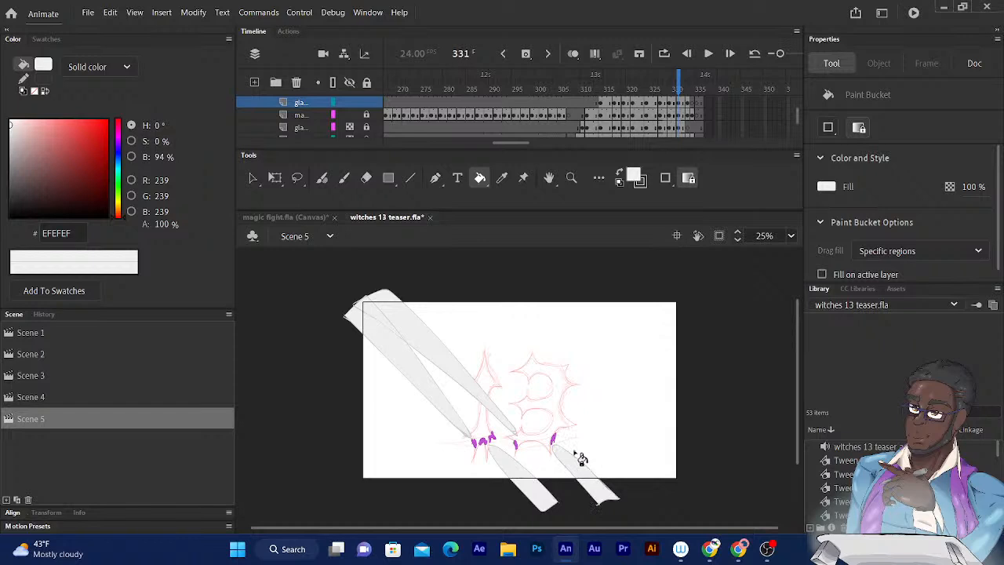
- Fill the three upper glare beams and the two lower-right beams on frame 333 with #EFEFEF
{"action": "key", "text": "ctrl+1"}
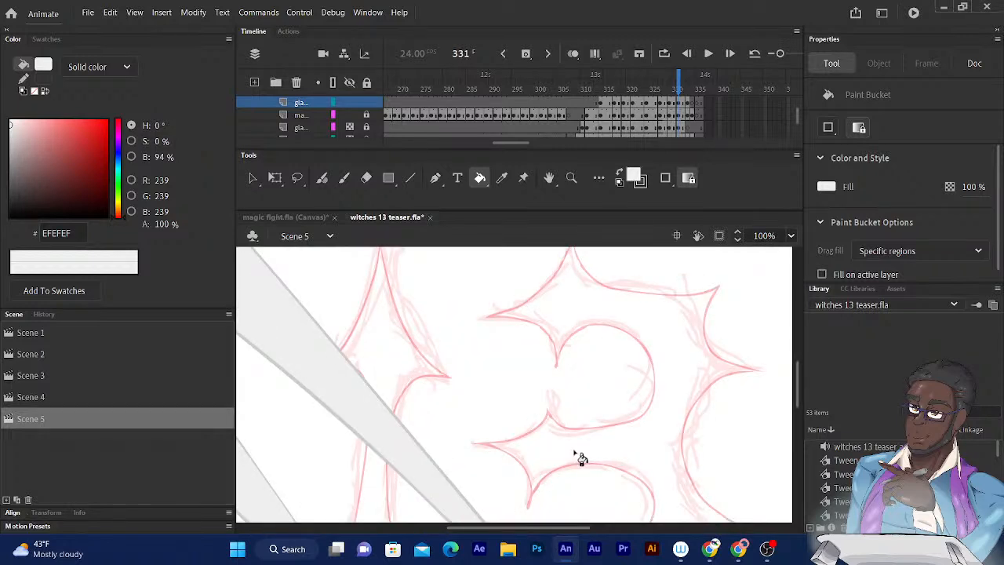
{"action": "left_click_drag", "start_coordinate": [560, 408], "coordinate": [502, 254]}
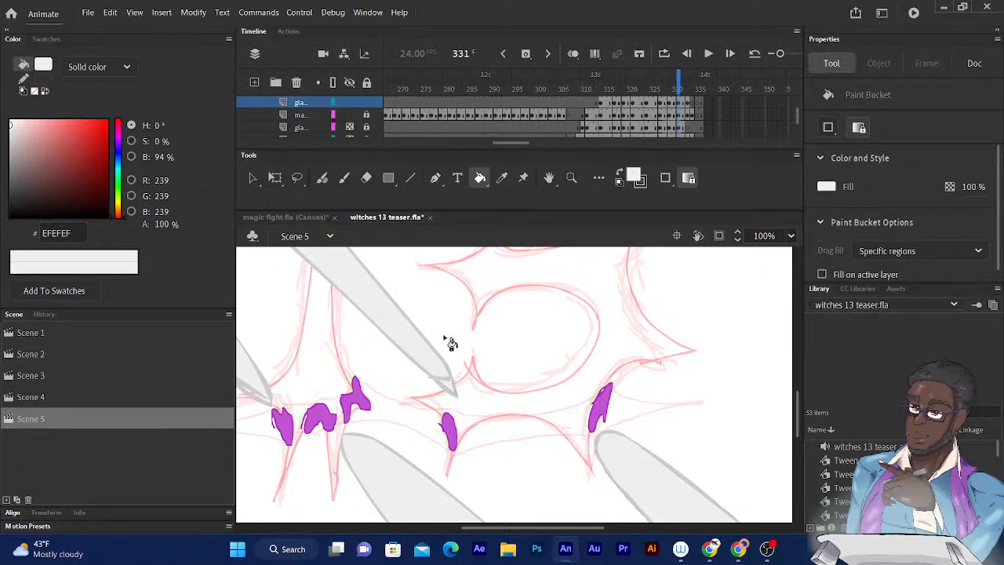
{"action": "mouse_move", "coordinate": [479, 298]}
{"action": "left_mouse_down"}
{"action": "mouse_move", "coordinate": [516, 316]}
{"action": "mouse_move", "coordinate": [564, 296]}
{"action": "left_mouse_up"}
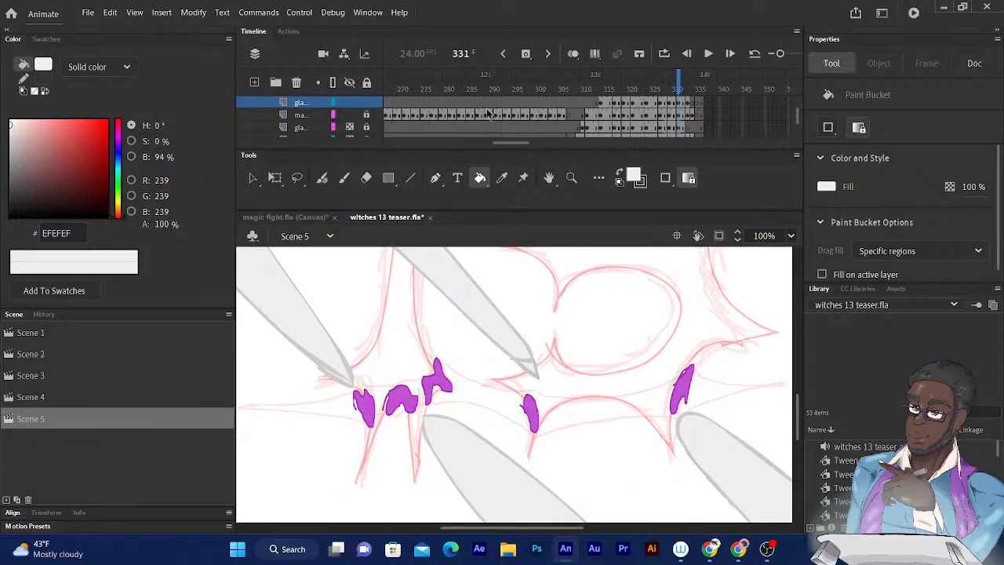
{"action": "key", "text": "ctrl+minus"}
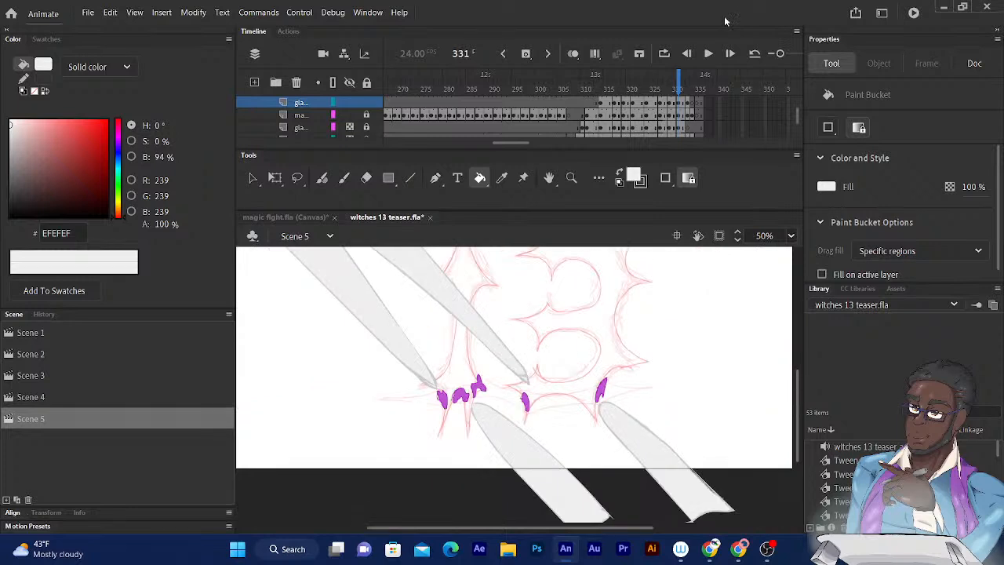
{"action": "left_click_drag", "start_coordinate": [680, 87], "coordinate": [688, 87]}
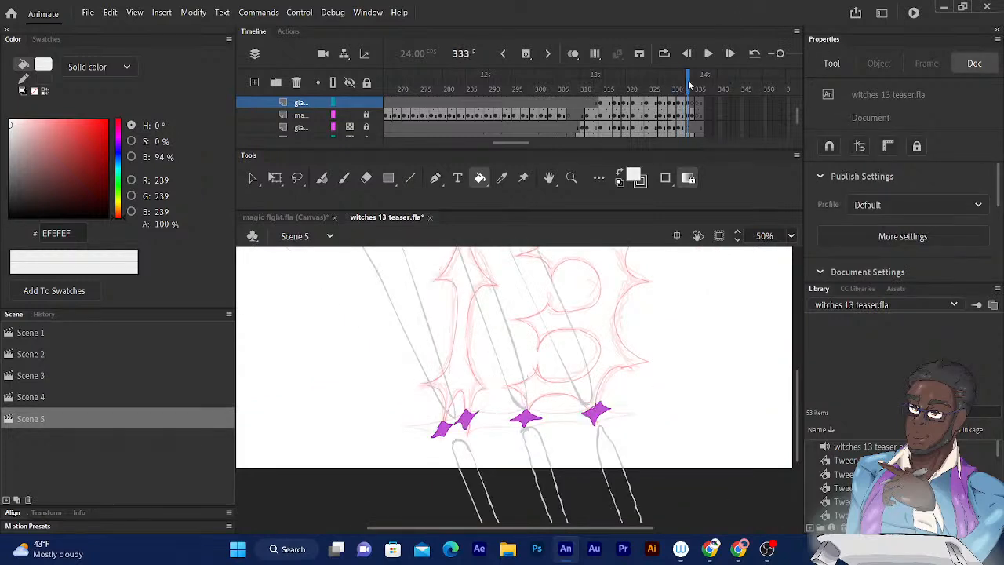
{"action": "left_click", "coordinate": [503, 348]}
{"action": "left_click", "coordinate": [564, 325]}
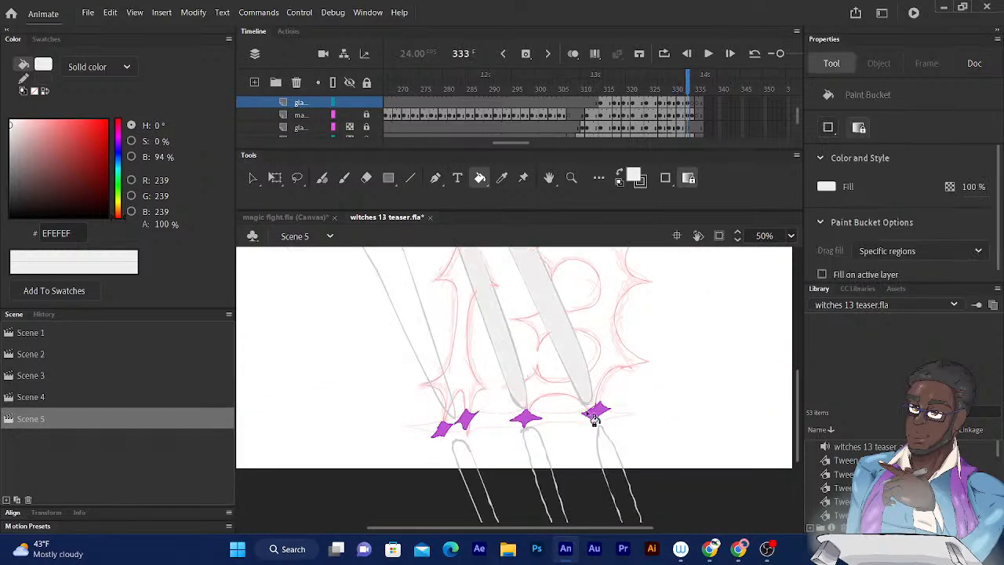
{"action": "left_click", "coordinate": [616, 476]}
{"action": "left_click", "coordinate": [544, 467]}
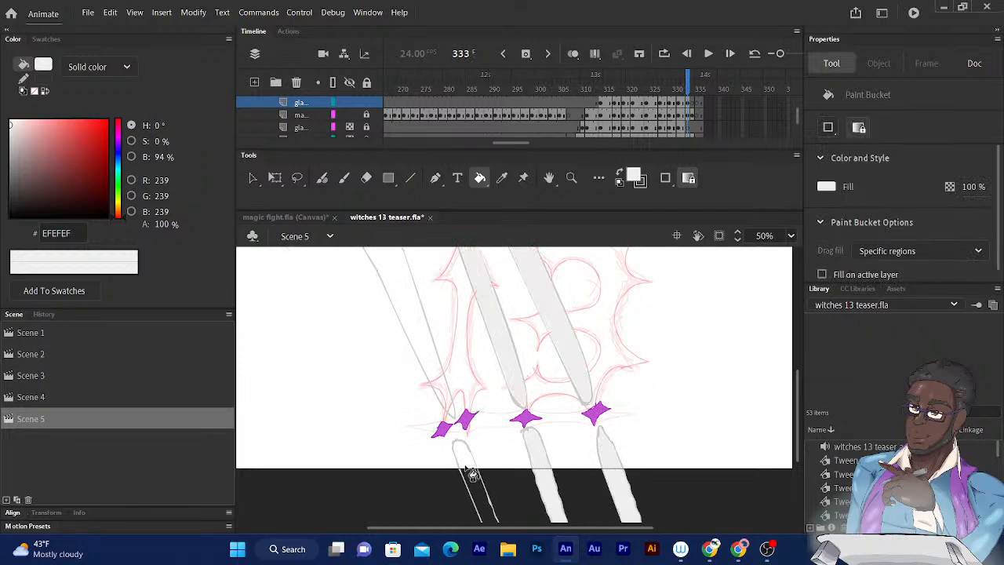
{"action": "left_click", "coordinate": [440, 388]}
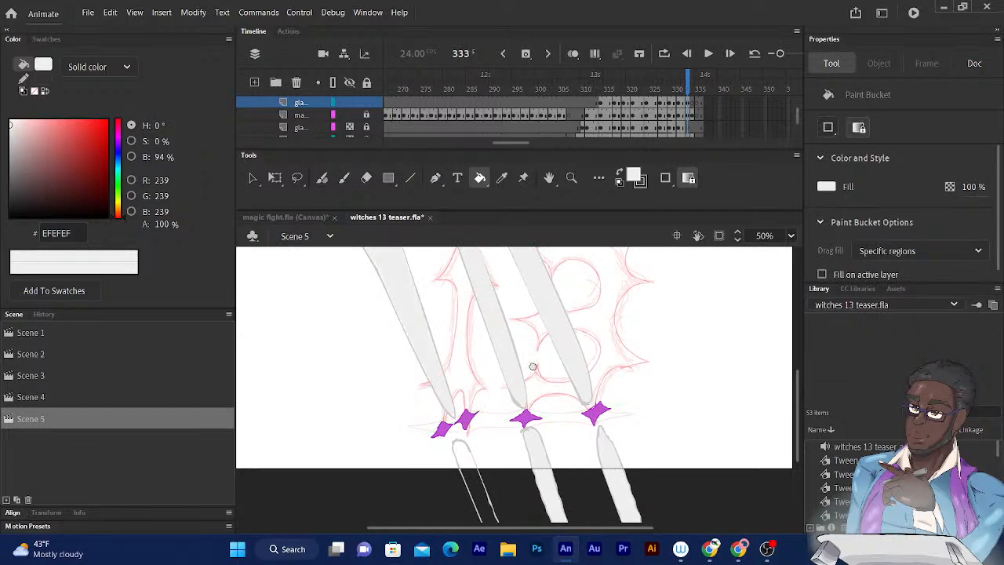
- Close the outer end of frame 333's lower-left beam with the Fluid Brush, then fill it and the upper-left beam's remaining section with #EFEFEF
{"action": "left_click_drag", "start_coordinate": [531, 374], "coordinate": [541, 233]}
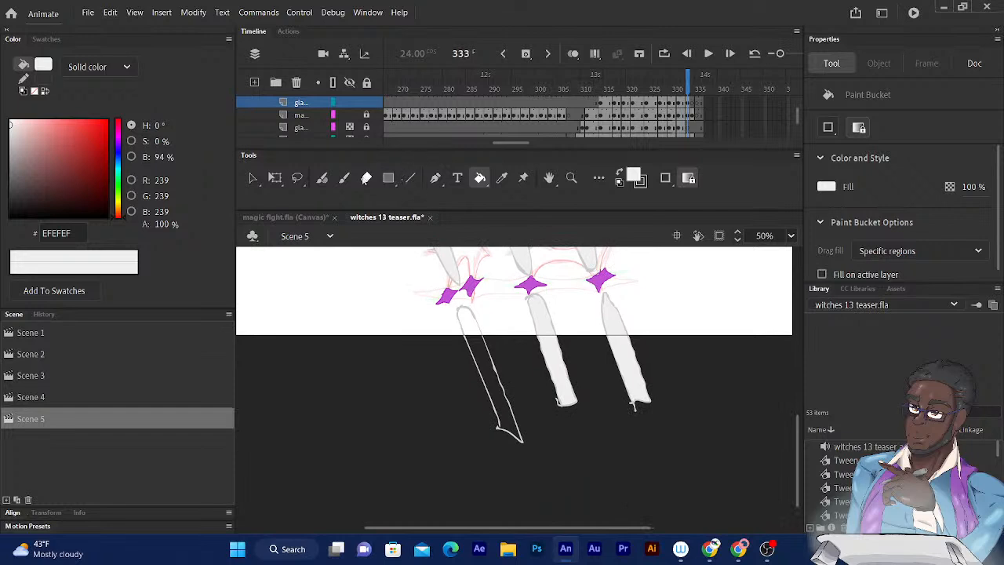
{"action": "left_click", "coordinate": [323, 178]}
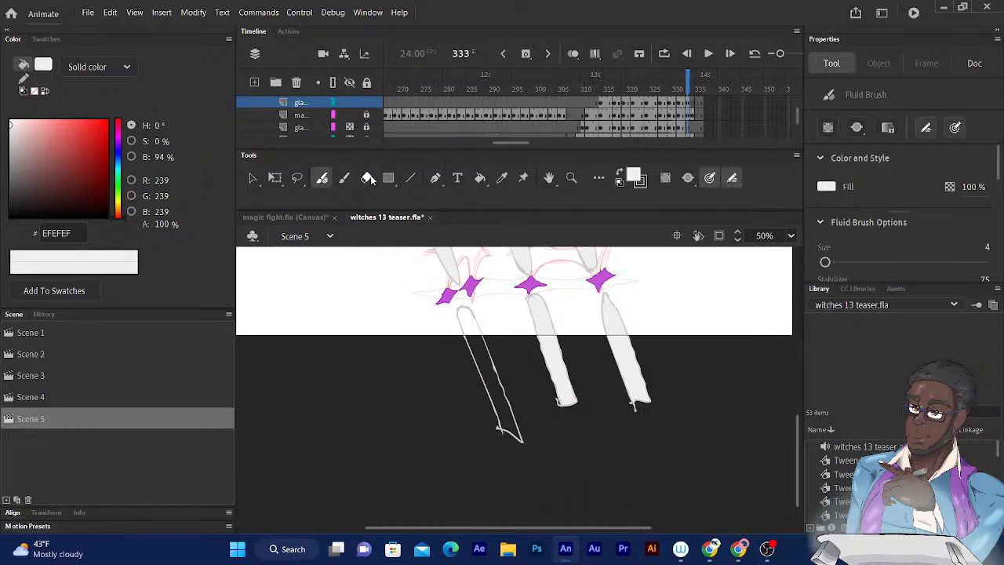
{"action": "left_click", "coordinate": [479, 178]}
{"action": "left_click", "coordinate": [492, 328]}
{"action": "mouse_move", "coordinate": [517, 258]}
{"action": "left_mouse_down"}
{"action": "mouse_move", "coordinate": [598, 421]}
{"action": "mouse_move", "coordinate": [558, 372]}
{"action": "mouse_move", "coordinate": [558, 351]}
{"action": "left_mouse_up"}
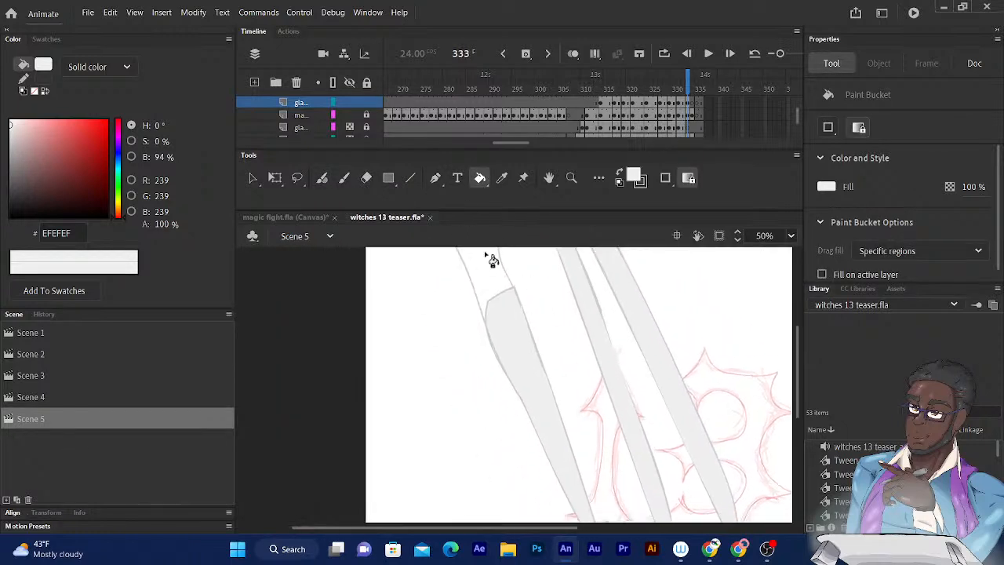
{"action": "left_click", "coordinate": [506, 299]}
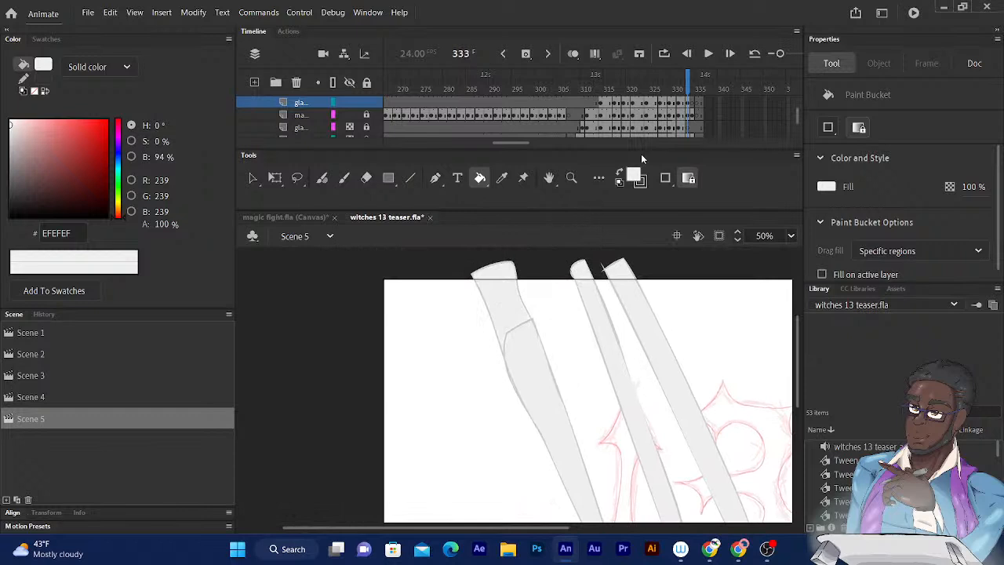
- On frame 327, close the outer end of the upper-left glare beam with the Fluid Brush and fill it with #EFEFEF
{"action": "left_click_drag", "start_coordinate": [688, 76], "coordinate": [664, 91]}
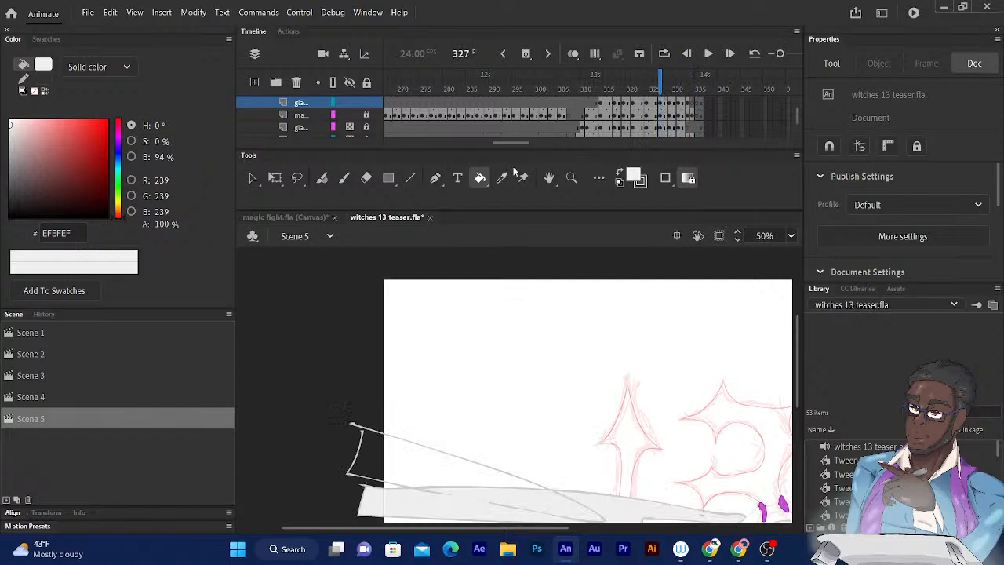
{"action": "mouse_move", "coordinate": [520, 364]}
{"action": "left_mouse_down"}
{"action": "mouse_move", "coordinate": [527, 259]}
{"action": "mouse_move", "coordinate": [541, 263]}
{"action": "left_mouse_up"}
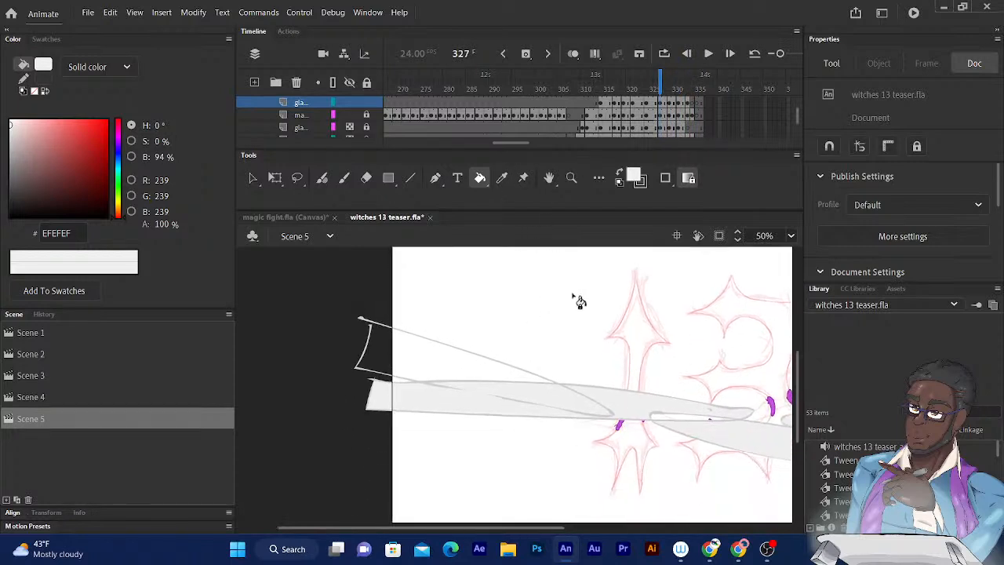
{"action": "left_click", "coordinate": [671, 420]}
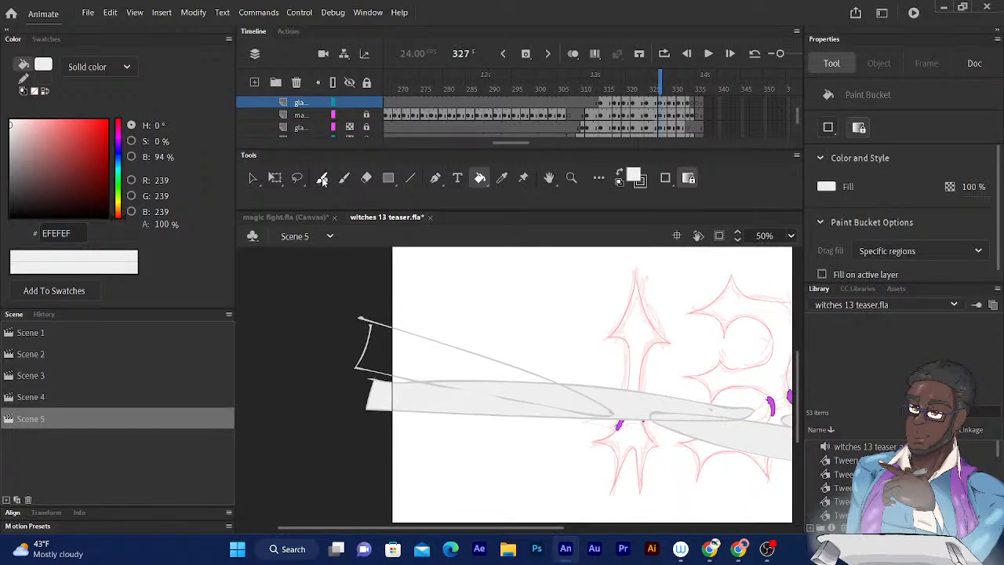
{"action": "left_click", "coordinate": [321, 177]}
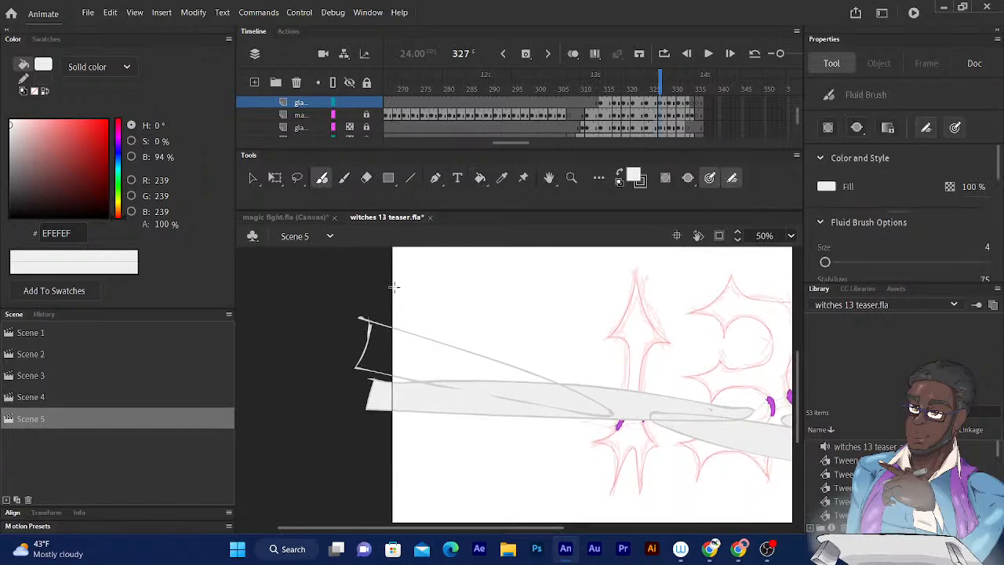
{"action": "left_click", "coordinate": [480, 177]}
{"action": "left_click", "coordinate": [445, 363]}
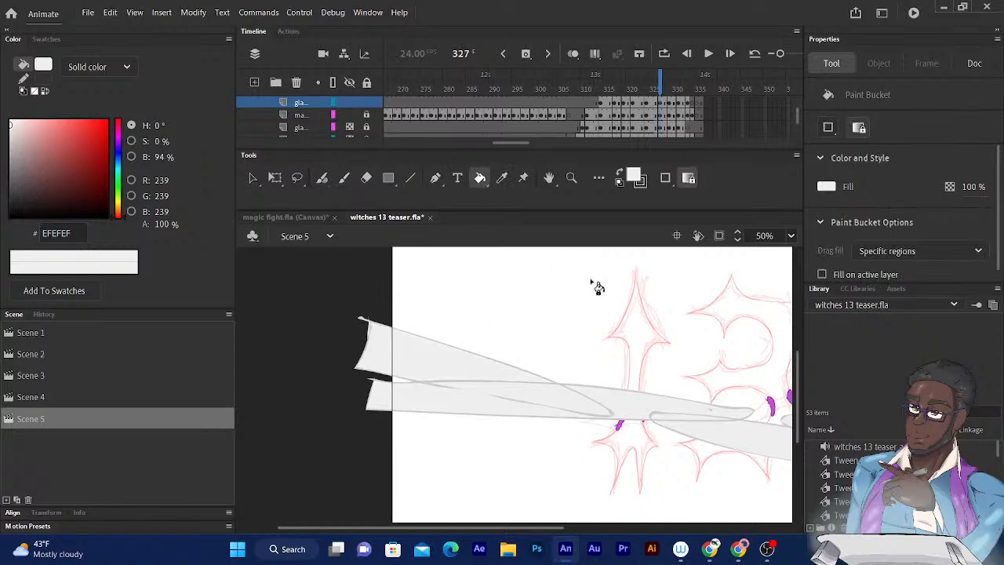
- Check both sides of the glare artwork on frame 327 and step through the neighbouring frames for unfilled beams
{"action": "scroll", "coordinate": [561, 327], "scroll_direction": "down", "scroll_amount": 1}
{"action": "scroll", "coordinate": [562, 326], "scroll_direction": "right", "scroll_amount": 5}
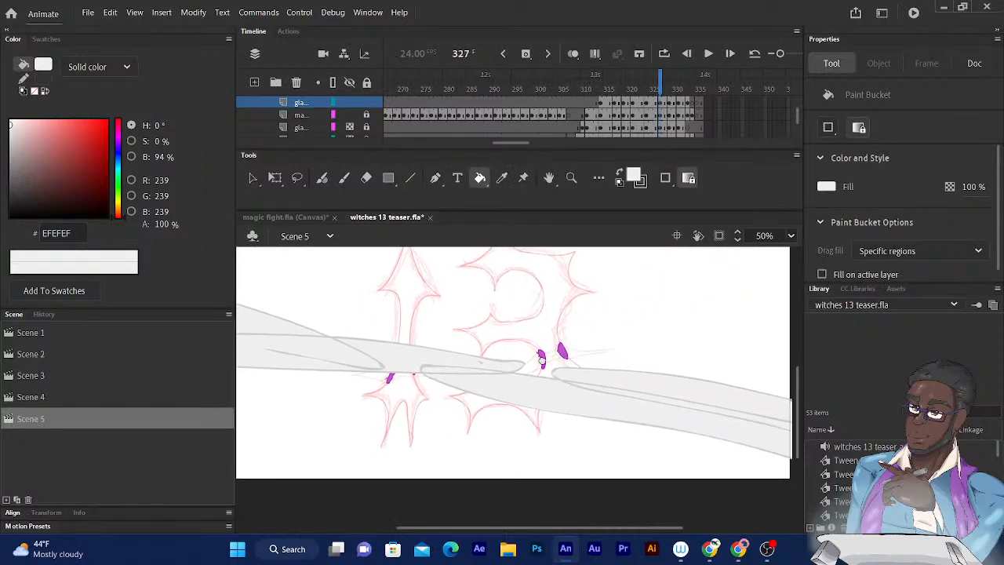
{"action": "scroll", "coordinate": [474, 387], "scroll_direction": "left", "scroll_amount": 2}
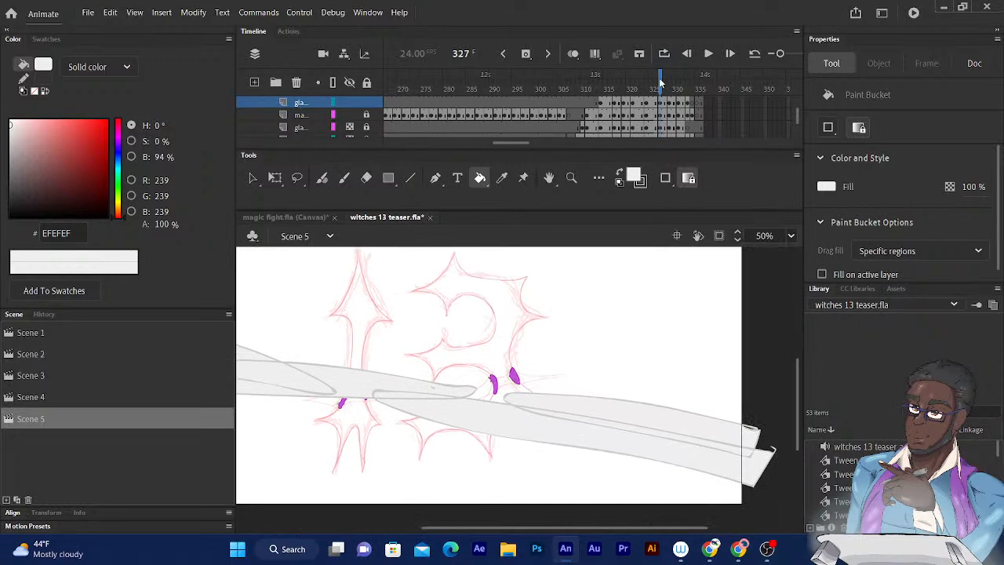
{"action": "left_click_drag", "start_coordinate": [660, 82], "coordinate": [656, 86]}
{"action": "scroll", "coordinate": [463, 277], "scroll_direction": "left", "scroll_amount": 3}
{"action": "left_click_drag", "start_coordinate": [654, 91], "coordinate": [658, 89]}
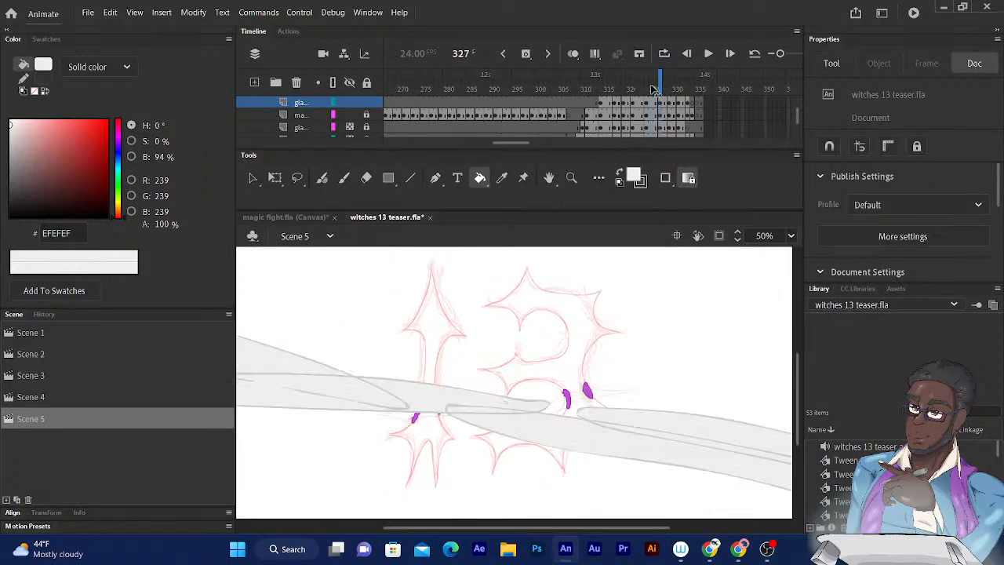
{"action": "key", "text": "period"}
{"action": "key", "text": "period"}
{"action": "key", "text": "period"}
{"action": "key", "text": "period"}
{"action": "key", "text": "comma"}
{"action": "key", "text": "comma"}
{"action": "key", "text": "comma"}
{"action": "key", "text": "period"}
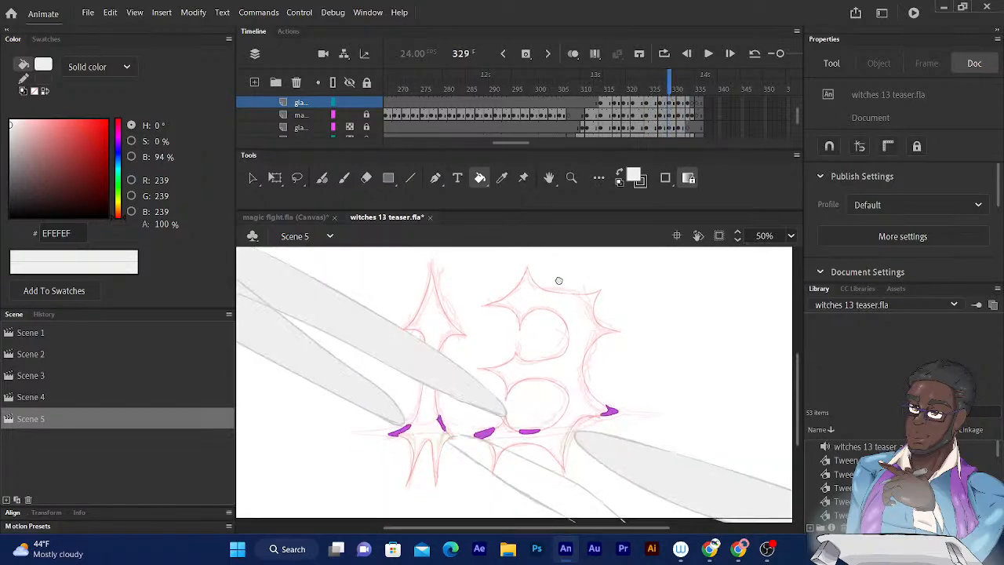
- Close the outer end of the lower-middle glare beam on frame 329 with the Fluid Brush and fill it with #EFEFEF
{"action": "left_click_drag", "start_coordinate": [560, 300], "coordinate": [528, 211]}
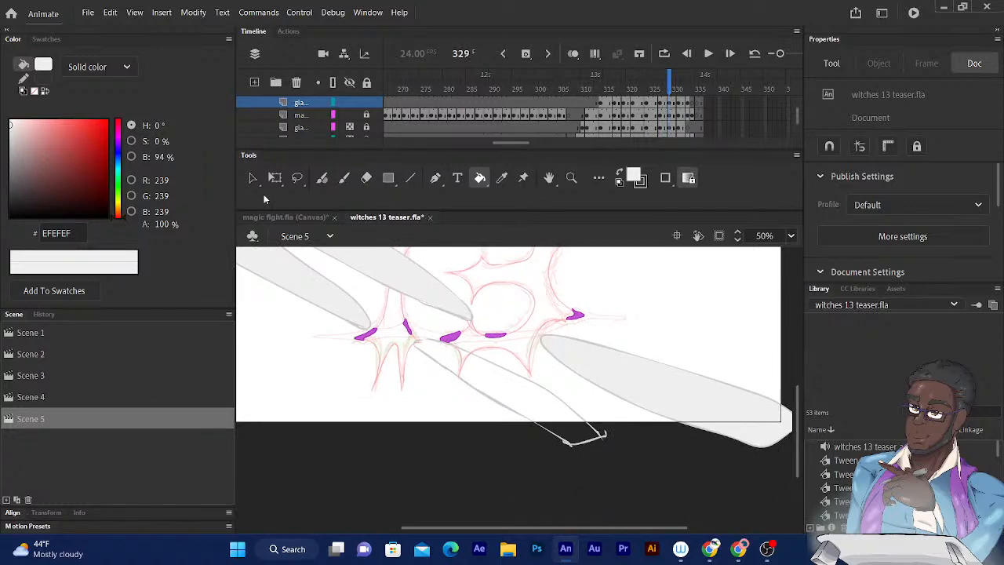
{"action": "left_click", "coordinate": [321, 178]}
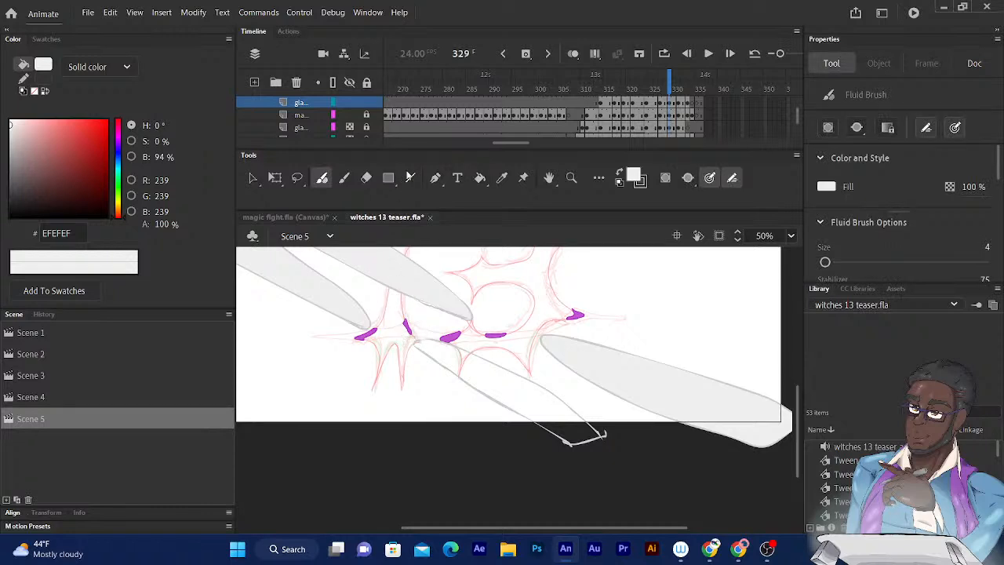
{"action": "left_click", "coordinate": [480, 178]}
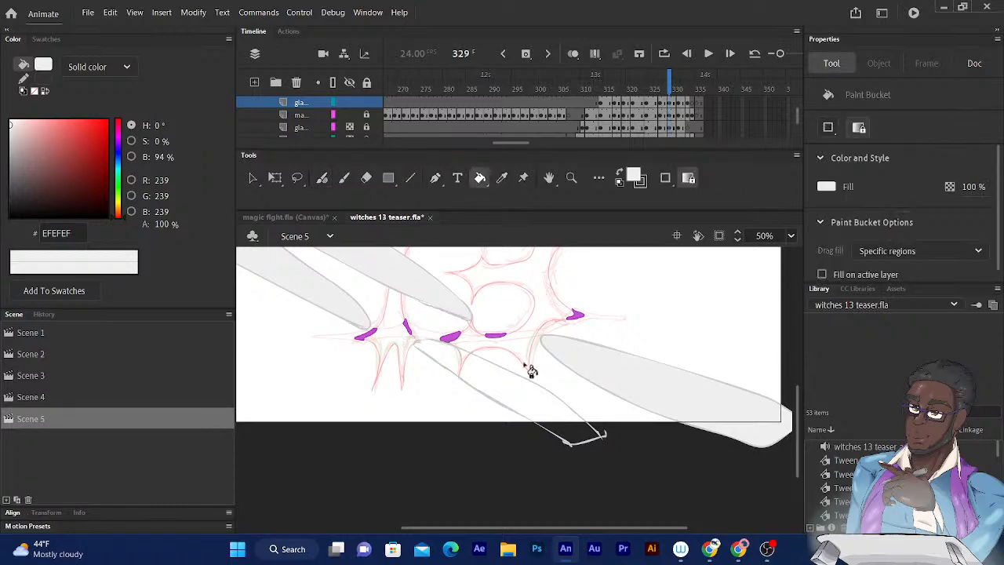
{"action": "left_click", "coordinate": [539, 415]}
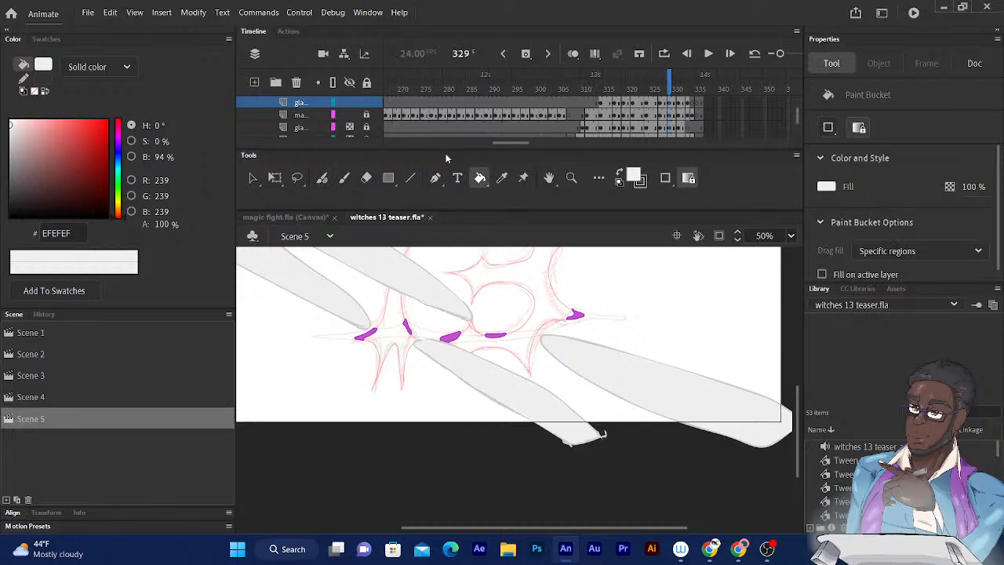
- Step back and forth through the glare frames up to 332 to check the beam fills at full-stage view
{"action": "key", "text": "ctrl+minus"}
{"action": "mouse_move", "coordinate": [659, 89]}
{"action": "left_mouse_down"}
{"action": "mouse_move", "coordinate": [625, 88]}
{"action": "mouse_move", "coordinate": [669, 88]}
{"action": "left_mouse_up"}
{"action": "key", "text": "period"}
{"action": "key", "text": "period"}
{"action": "key", "text": "period"}
{"action": "key", "text": "comma"}
{"action": "key", "text": "comma"}
{"action": "key", "text": "comma"}
{"action": "key", "text": "comma"}
{"action": "key", "text": "comma"}
{"action": "key", "text": "comma"}
{"action": "key", "text": "comma"}
{"action": "key", "text": "comma"}
{"action": "key", "text": "comma"}
{"action": "key", "text": "comma"}
{"action": "key", "text": "comma"}
{"action": "key", "text": "comma"}
{"action": "key", "text": "comma"}
{"action": "key", "text": "comma"}
{"action": "key", "text": "comma"}
{"action": "key", "text": "comma"}
{"action": "key", "text": "comma"}
{"action": "key", "text": "comma"}
{"action": "key", "text": "period"}
{"action": "key", "text": "period"}
{"action": "key", "text": "period"}
{"action": "key", "text": "period"}
{"action": "key", "text": "period"}
{"action": "key", "text": "period"}
{"action": "key", "text": "period"}
{"action": "key", "text": "period"}
{"action": "key", "text": "period"}
{"action": "key", "text": "period"}
{"action": "key", "text": "period"}
{"action": "key", "text": "period"}
{"action": "key", "text": "period"}
{"action": "key", "text": "period"}
{"action": "key", "text": "period"}
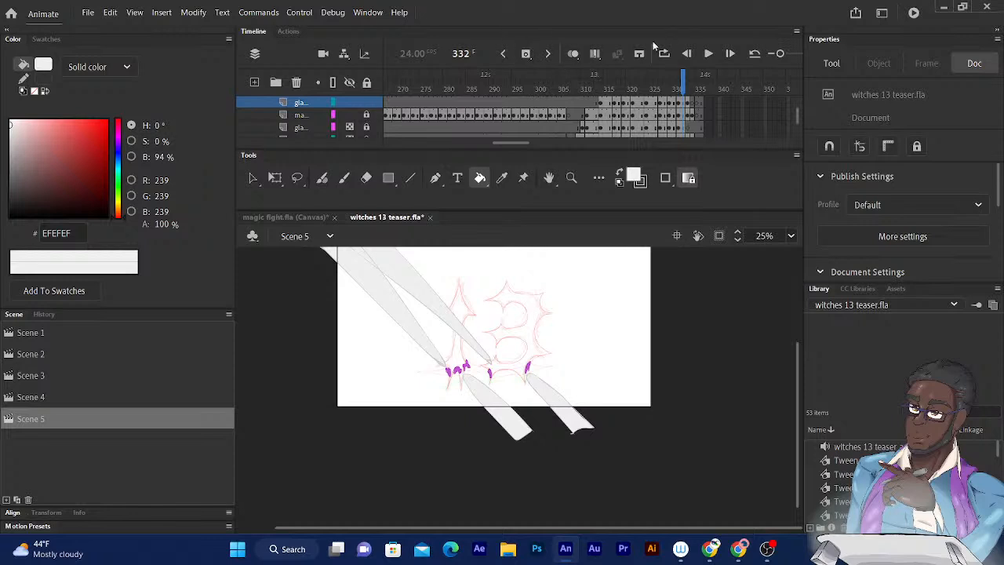
- Enable Edit Multiple Frames, extend its range back to the start of the glare frames, and go to frame 315
{"action": "left_click", "coordinate": [596, 55]}
{"action": "key", "text": "comma"}
{"action": "key", "text": "comma"}
{"action": "key", "text": "comma"}
{"action": "key", "text": "comma"}
{"action": "key", "text": "comma"}
{"action": "key", "text": "comma"}
{"action": "key", "text": "comma"}
{"action": "key", "text": "comma"}
{"action": "key", "text": "comma"}
{"action": "key", "text": "comma"}
{"action": "key", "text": "comma"}
{"action": "key", "text": "comma"}
{"action": "key", "text": "comma"}
{"action": "key", "text": "comma"}
{"action": "key", "text": "comma"}
{"action": "key", "text": "comma"}
{"action": "key", "text": "comma"}
{"action": "key", "text": "comma"}
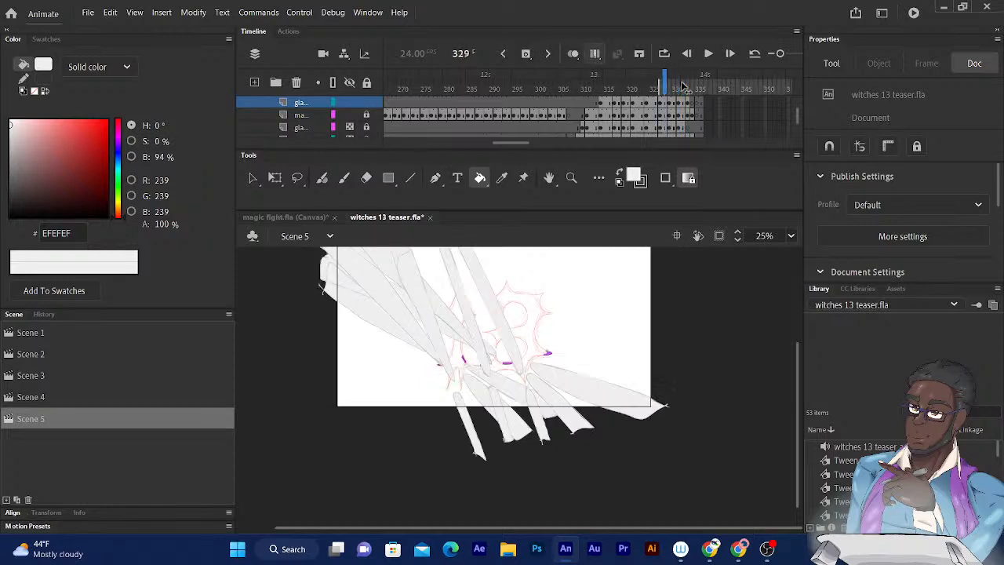
{"action": "key", "text": "period"}
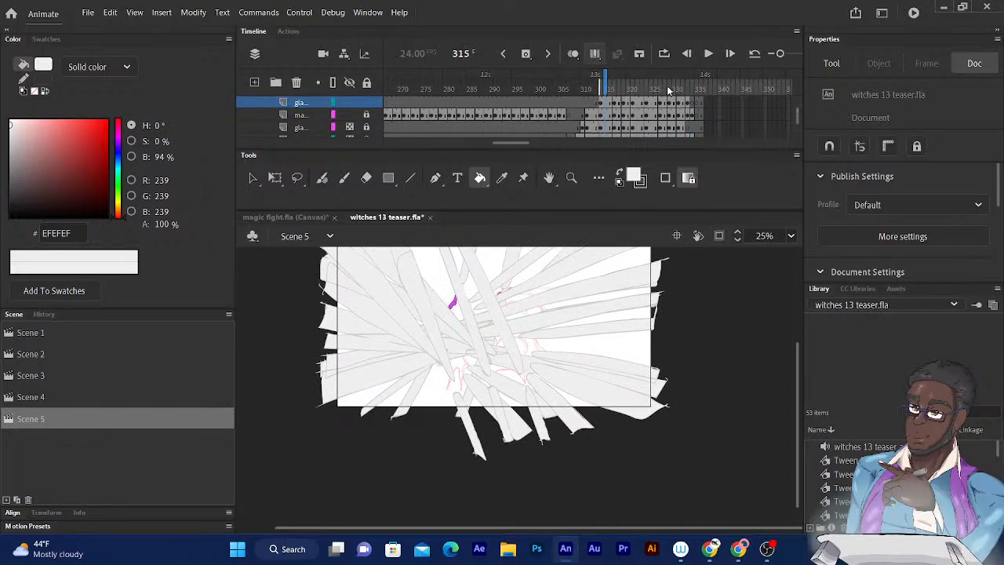
{"action": "left_click", "coordinate": [668, 87]}
{"action": "key", "text": "comma"}
{"action": "key", "text": "comma"}
{"action": "key", "text": "comma"}
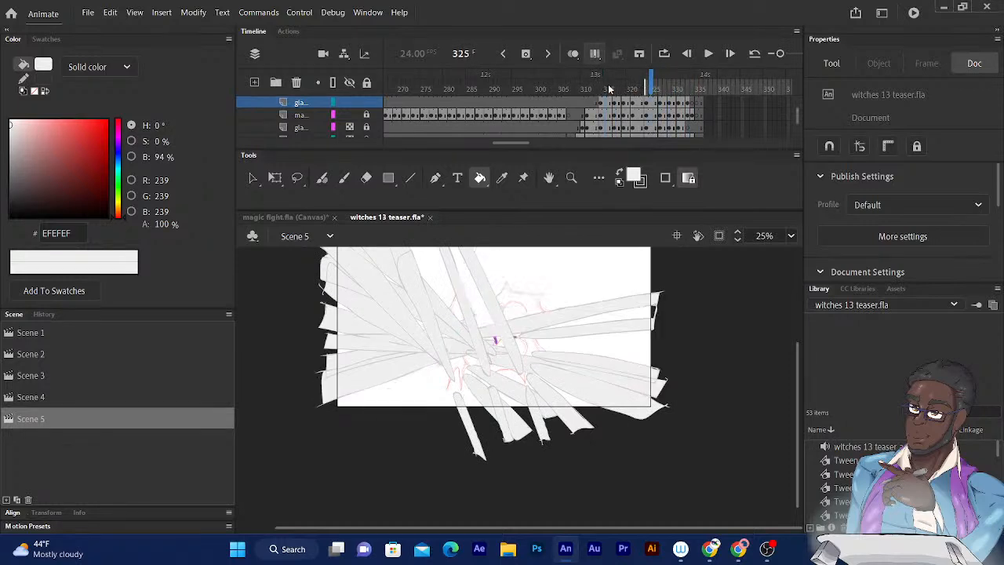
{"action": "left_click", "coordinate": [604, 87]}
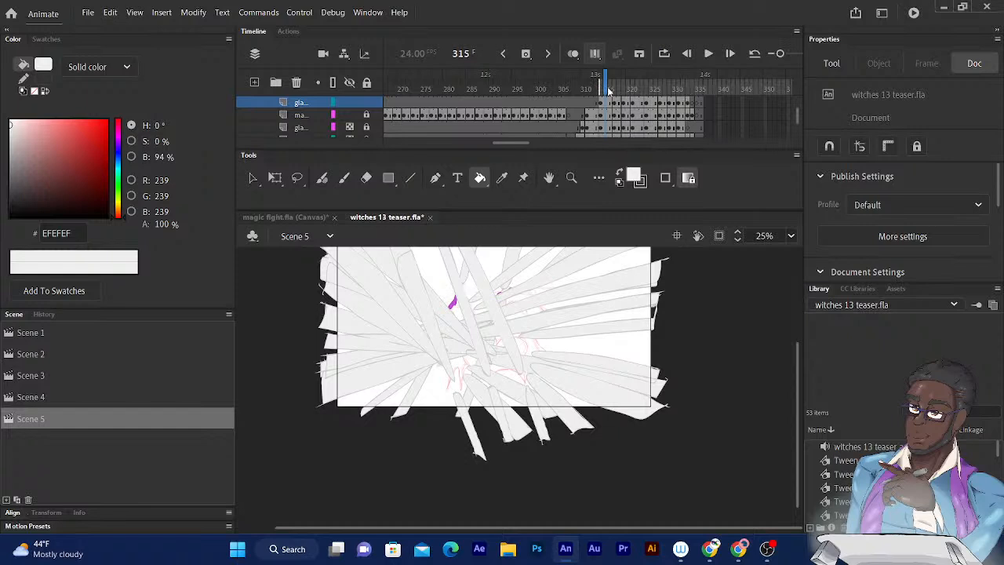
- End the multiple-frame editing range at about frame 333 and switch to the Selection tool with the whole stage in view
{"action": "scroll", "coordinate": [523, 145], "scroll_direction": "right", "scroll_amount": 3}
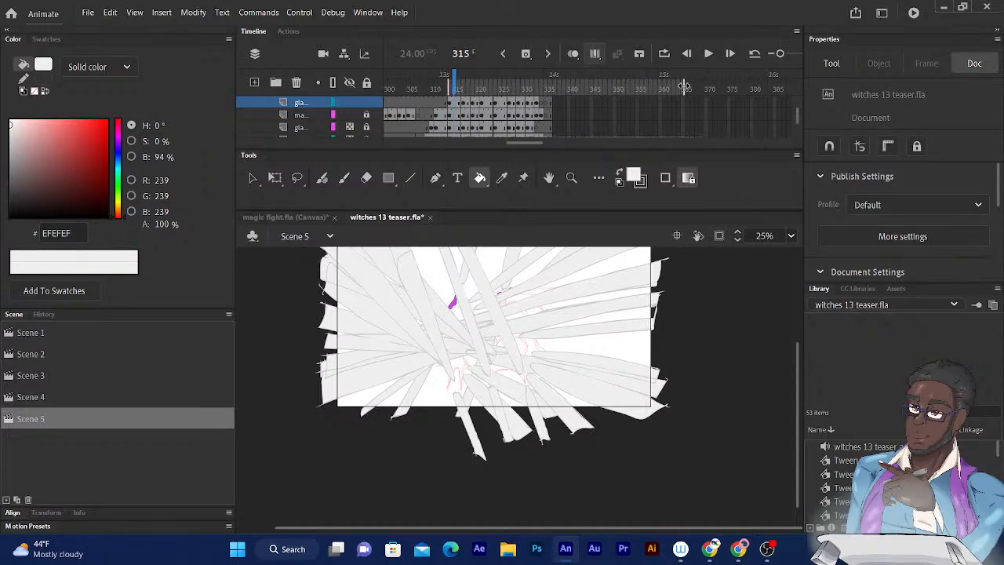
{"action": "left_click_drag", "start_coordinate": [551, 87], "coordinate": [538, 87]}
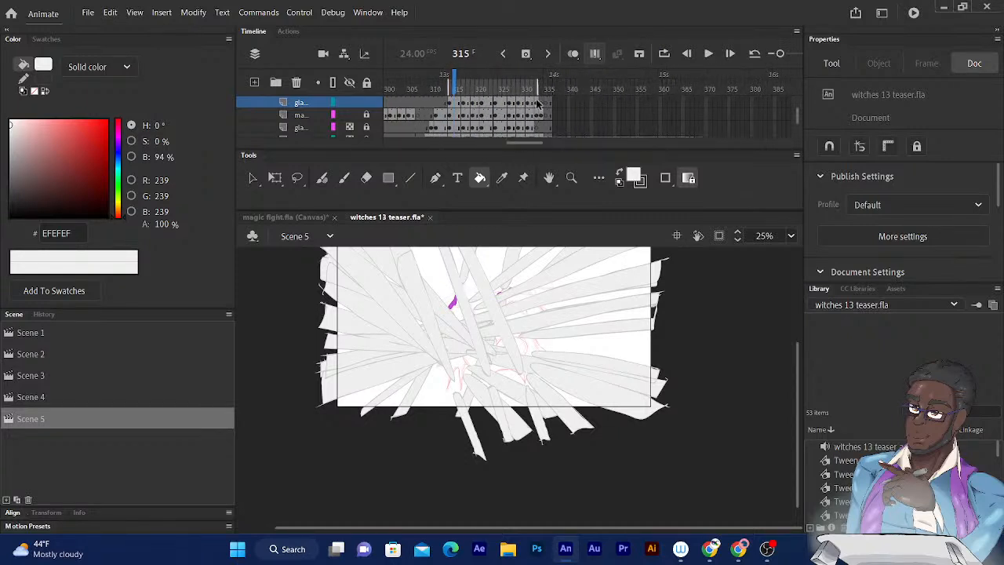
{"action": "scroll", "coordinate": [512, 141], "scroll_direction": "left", "scroll_amount": 2}
{"action": "mouse_move", "coordinate": [553, 85]}
{"action": "left_mouse_down"}
{"action": "mouse_move", "coordinate": [564, 85]}
{"action": "mouse_move", "coordinate": [552, 84]}
{"action": "left_mouse_up"}
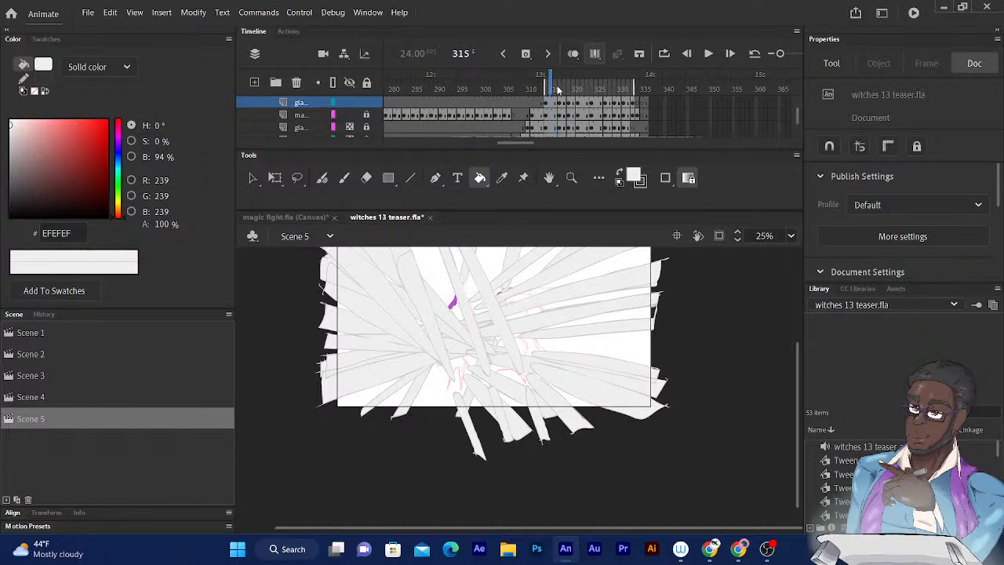
{"action": "left_click_drag", "start_coordinate": [425, 419], "coordinate": [435, 476]}
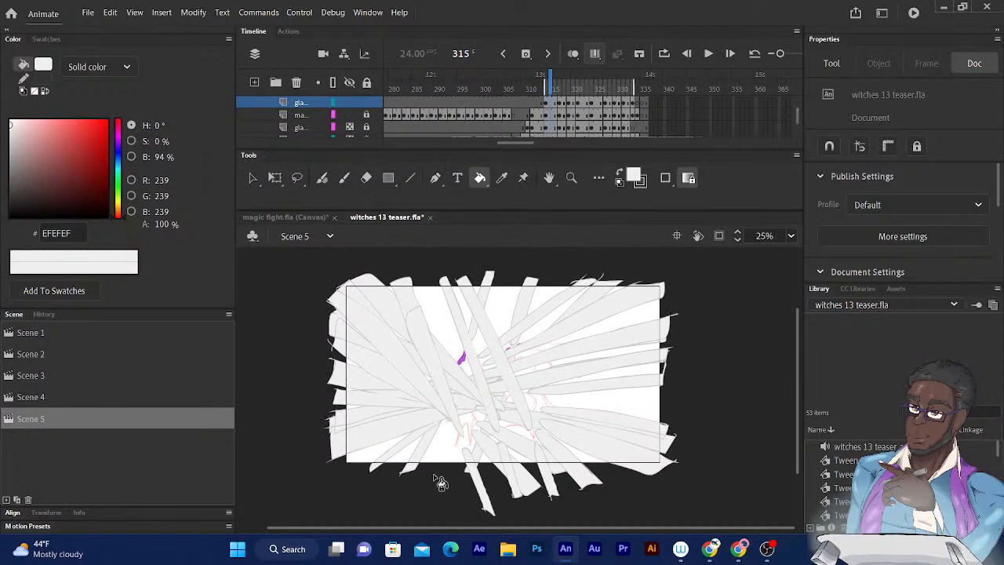
{"action": "left_click", "coordinate": [252, 179]}
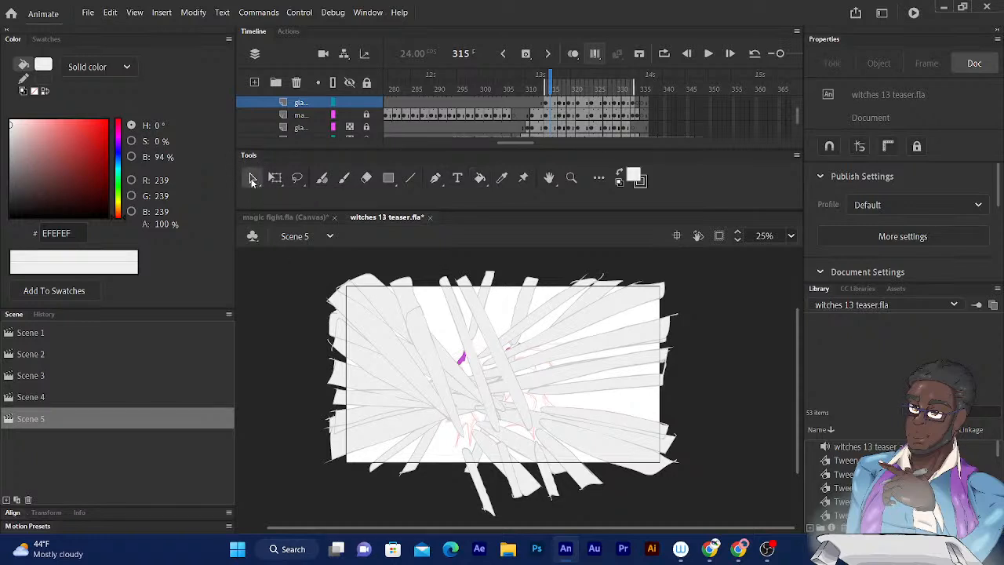
- Select all the glare artwork across the edited frames, break it apart, and set its fill color to #F3F3F3
{"action": "left_click", "coordinate": [302, 260]}
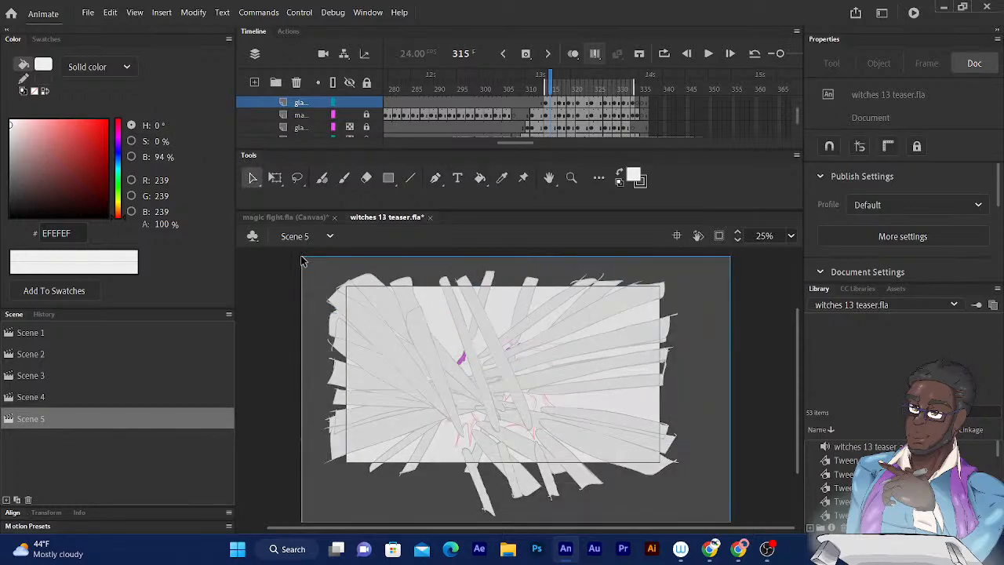
{"action": "key", "text": "ctrl+b"}
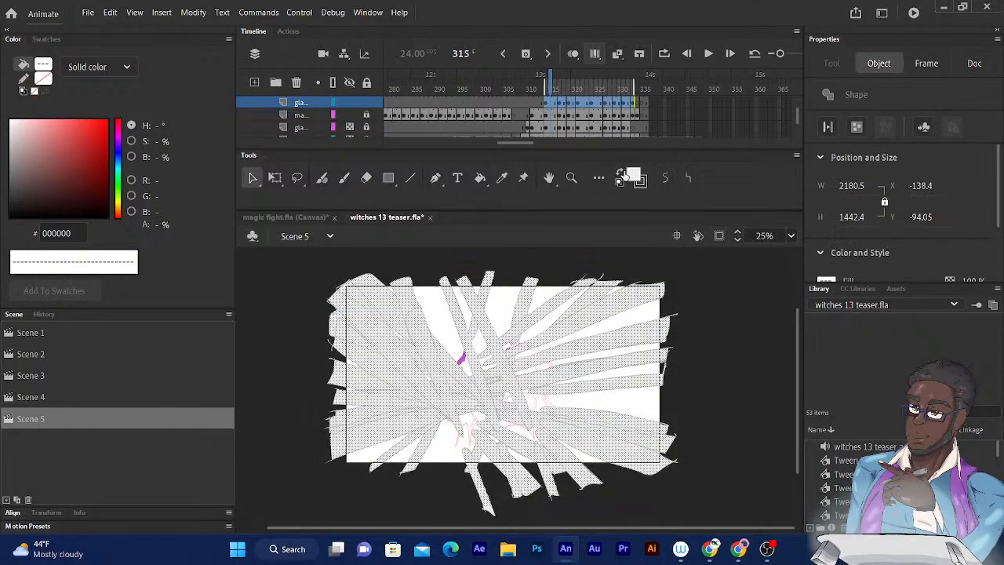
{"action": "left_click", "coordinate": [634, 174]}
{"action": "left_click", "coordinate": [879, 197]}
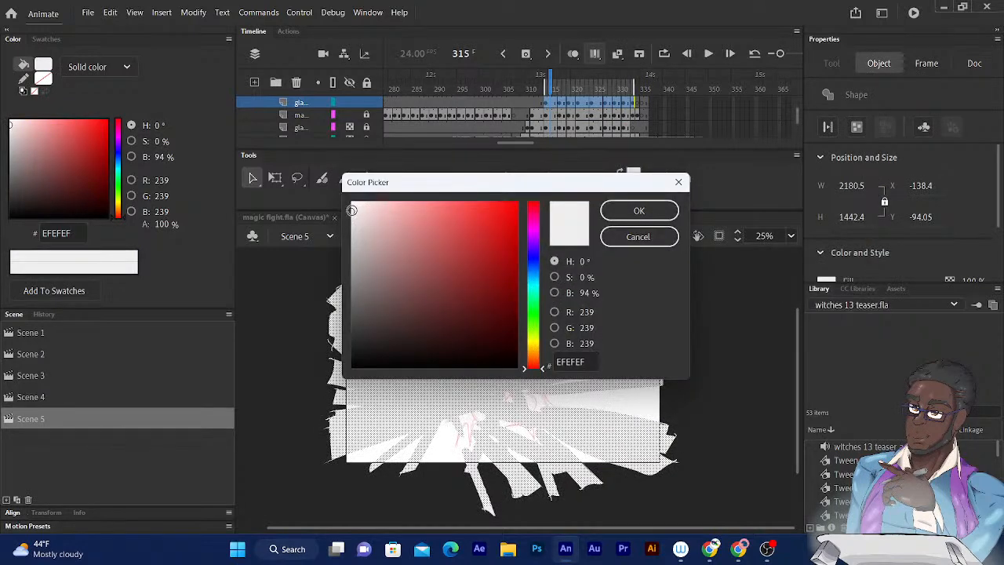
{"action": "mouse_move", "coordinate": [351, 210]}
{"action": "left_mouse_down"}
{"action": "mouse_move", "coordinate": [352, 222]}
{"action": "mouse_move", "coordinate": [352, 210]}
{"action": "left_mouse_up"}
{"action": "left_click", "coordinate": [628, 209]}
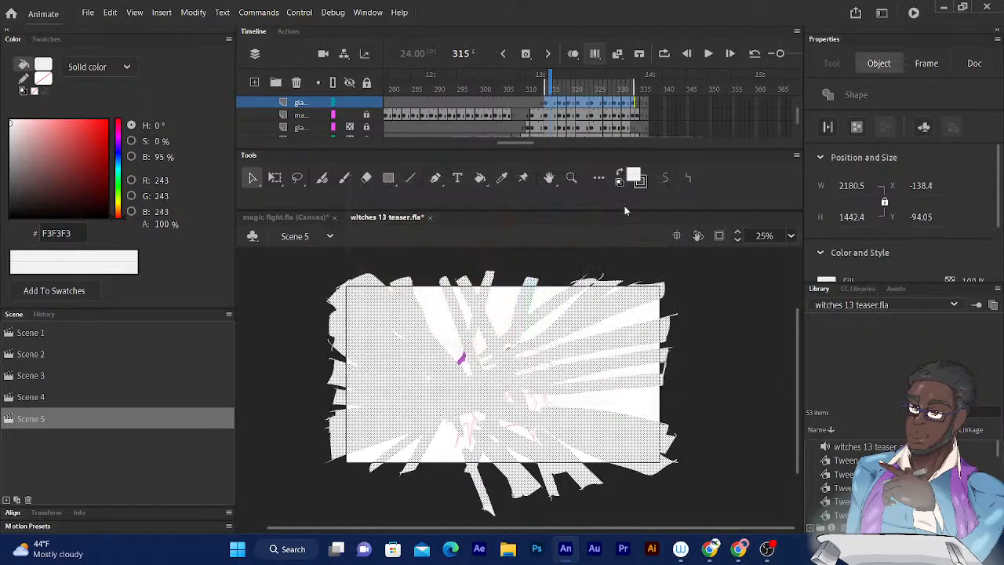
{"action": "left_click", "coordinate": [700, 379]}
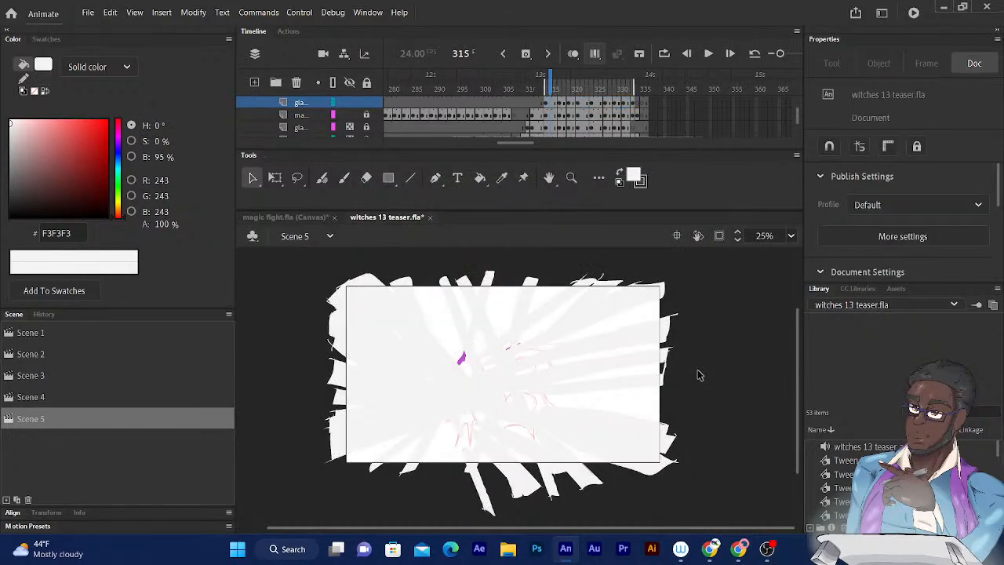
- Turn off Edit Multiple Frames and play the glare animation from frame 315, returning the playhead to frame 315
{"action": "left_click", "coordinate": [594, 54]}
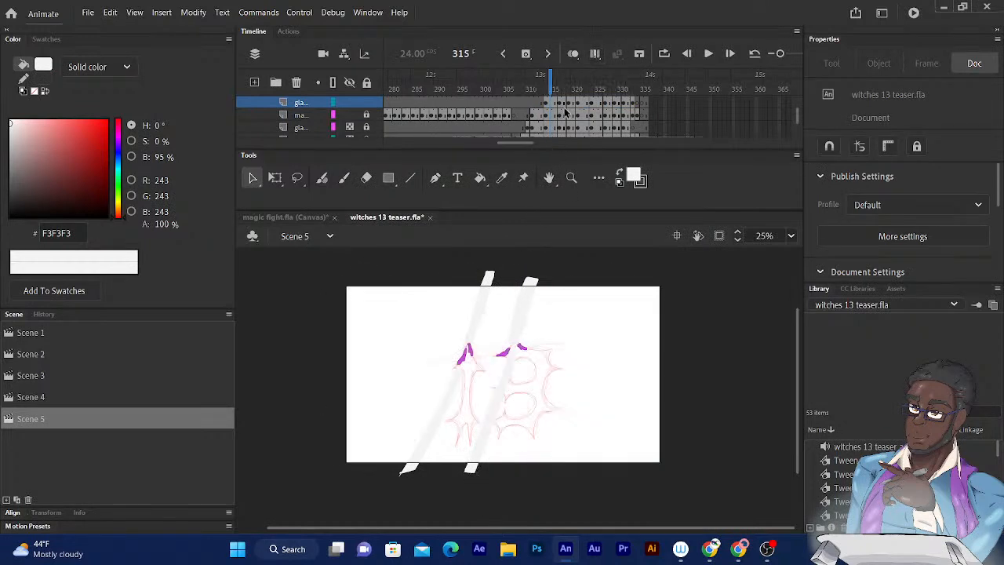
{"action": "key", "text": "Return"}
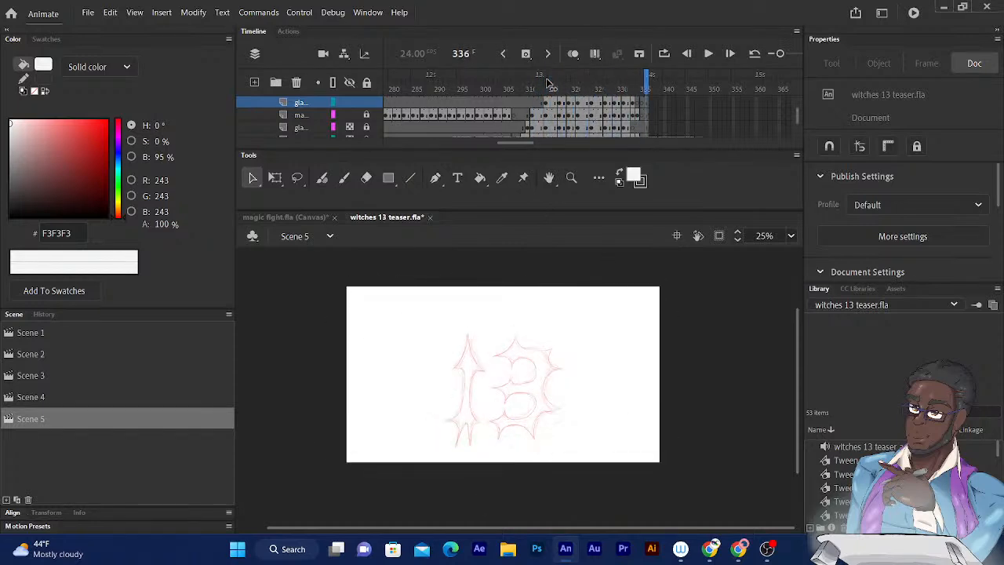
{"action": "left_click_drag", "start_coordinate": [633, 83], "coordinate": [550, 83]}
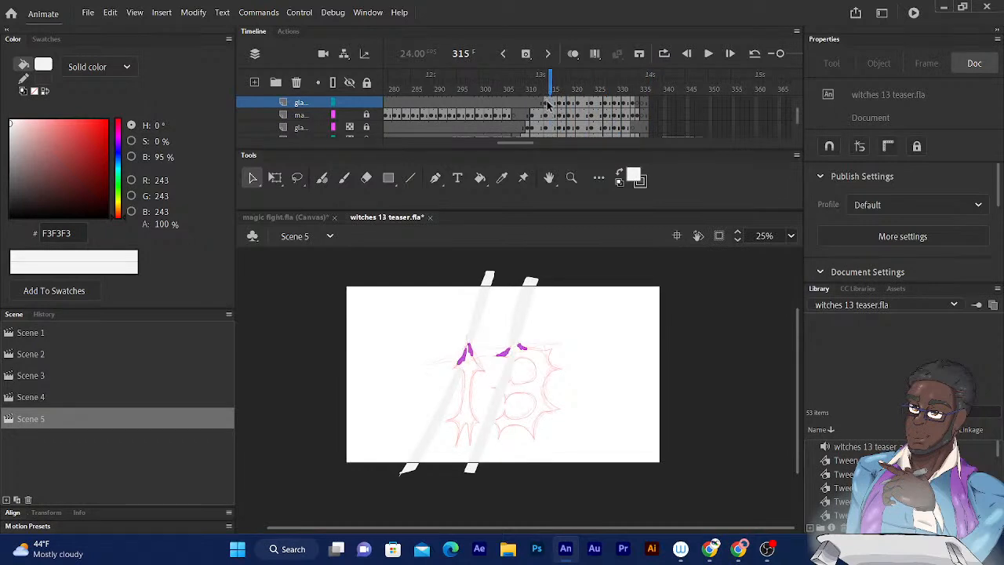
- Select the top glare layer's frames through frame 333 and set their blend mode to Overlay
{"action": "left_click_drag", "start_coordinate": [546, 104], "coordinate": [634, 100]}
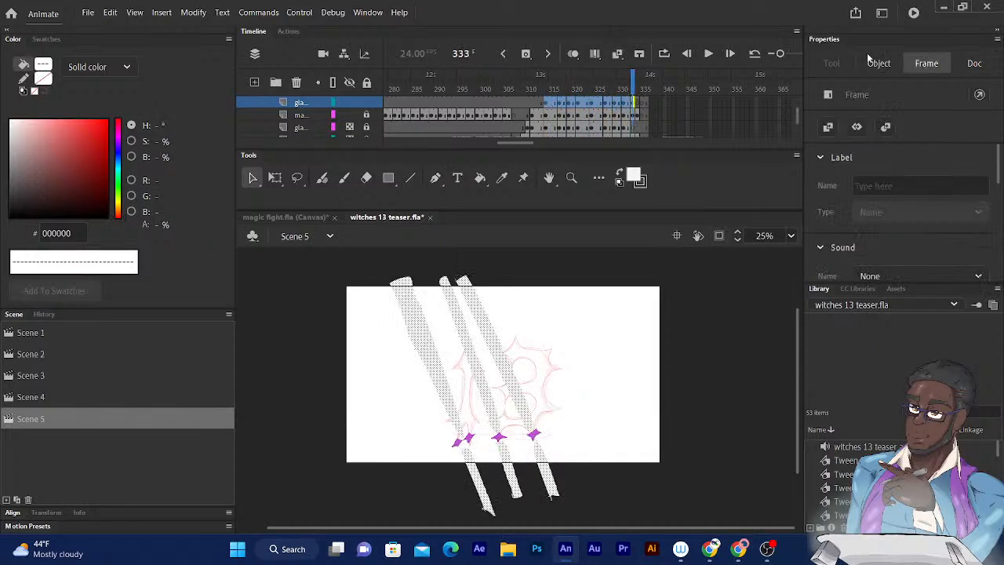
{"action": "left_click_drag", "start_coordinate": [998, 170], "coordinate": [991, 256]}
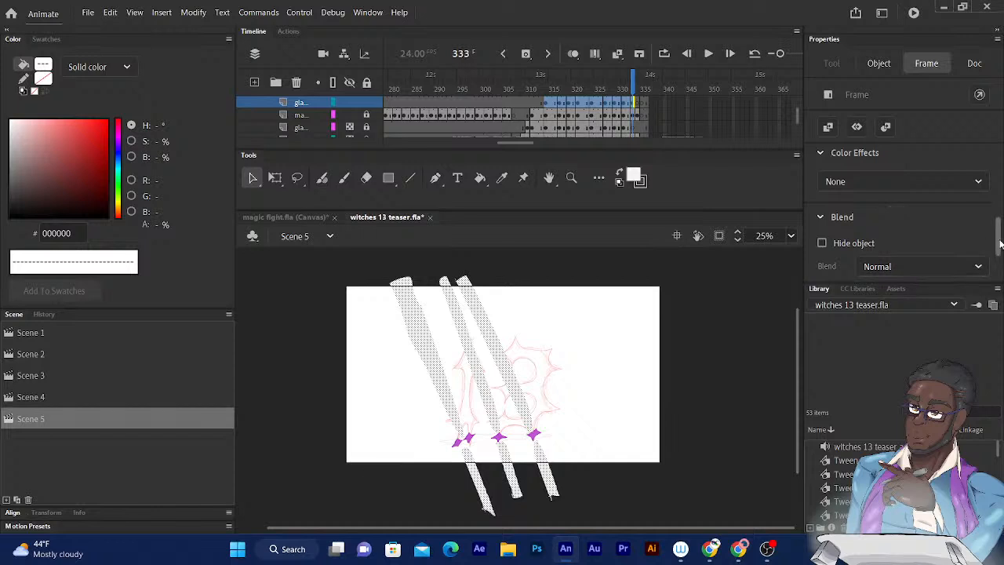
{"action": "scroll", "coordinate": [999, 245], "scroll_direction": "down", "scroll_amount": 2}
{"action": "left_click", "coordinate": [878, 226]}
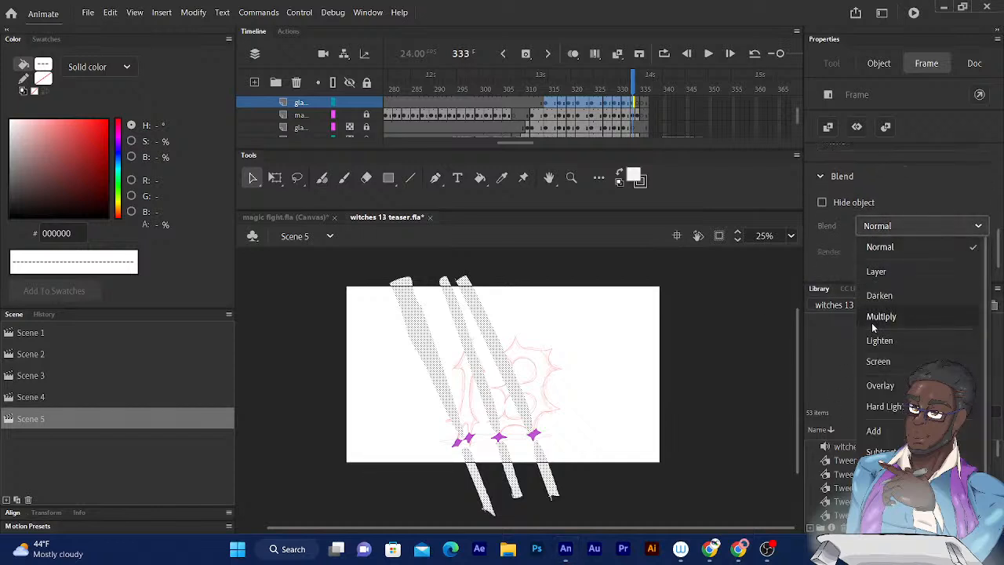
{"action": "left_click", "coordinate": [877, 385]}
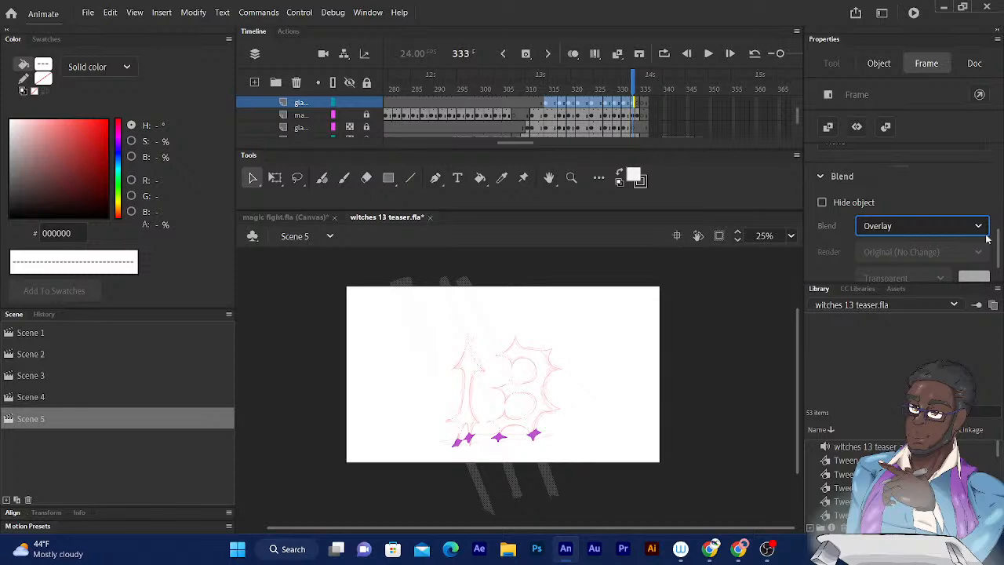
- Set the blend mode of the selected glare frames back to Normal
{"action": "scroll", "coordinate": [999, 253], "scroll_direction": "down", "scroll_amount": 2}
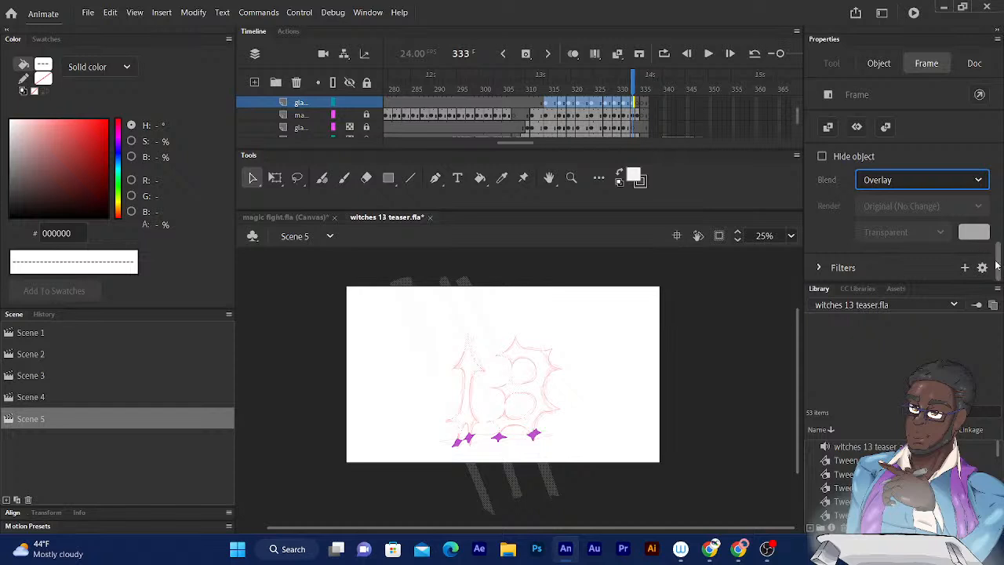
{"action": "left_click_drag", "start_coordinate": [998, 269], "coordinate": [1000, 227]}
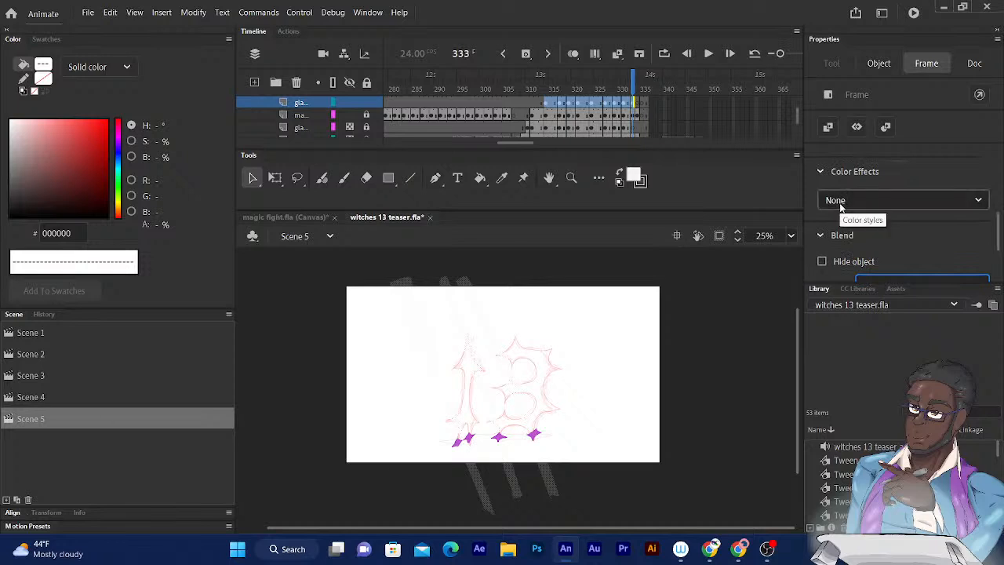
{"action": "left_click_drag", "start_coordinate": [1000, 216], "coordinate": [1001, 268]}
{"action": "left_click", "coordinate": [952, 191]}
{"action": "left_click", "coordinate": [890, 204]}
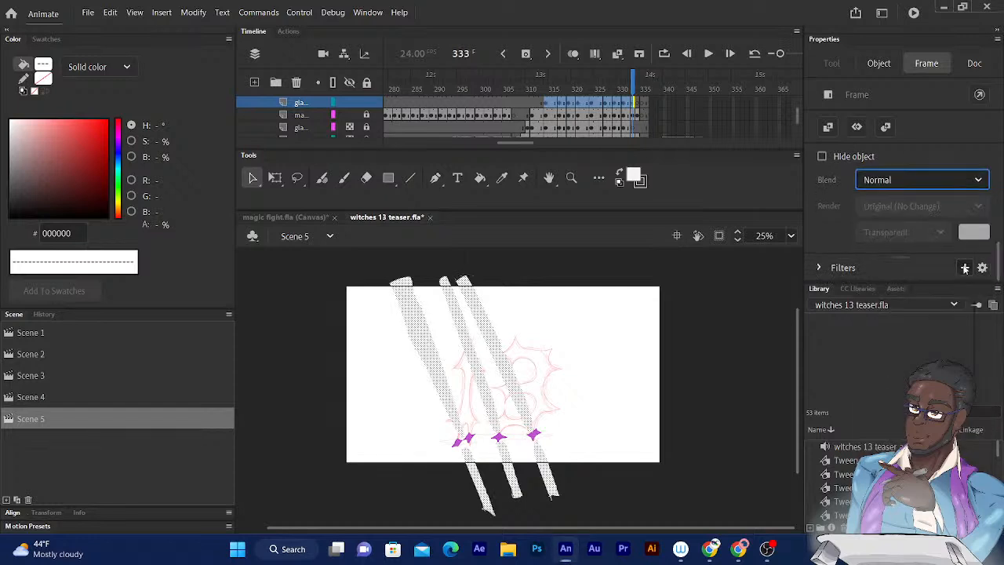
- Add a Glow filter to the selected glare frames with Inner glow enabled and the color set to #FFFFFF
{"action": "left_click", "coordinate": [966, 267]}
{"action": "left_click", "coordinate": [909, 328]}
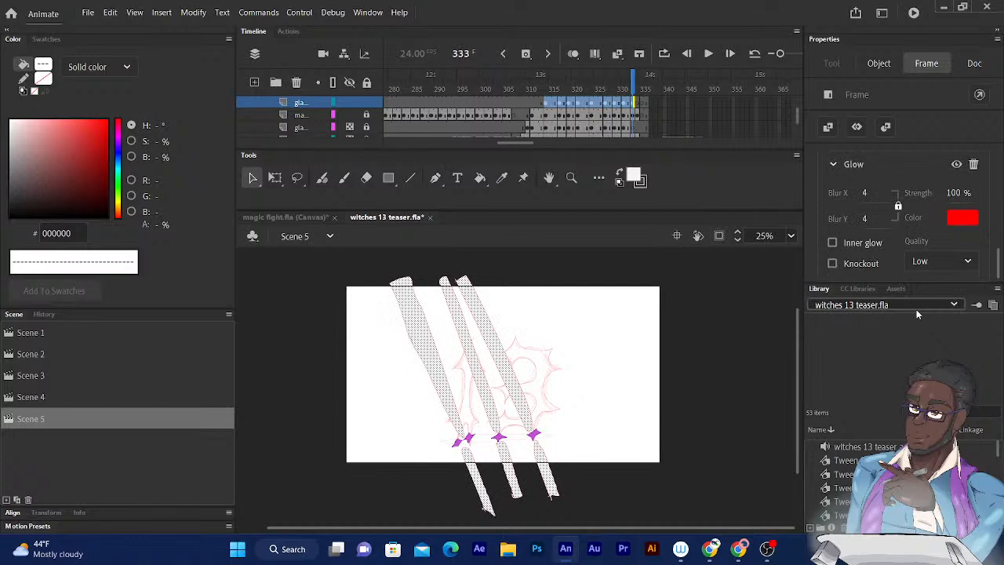
{"action": "left_click", "coordinate": [832, 244]}
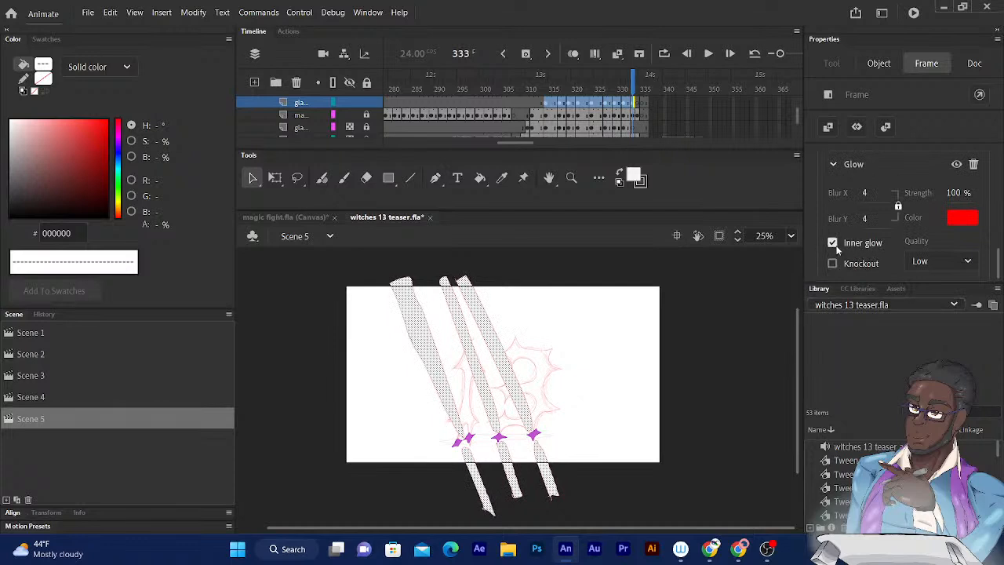
{"action": "left_click", "coordinate": [962, 217]}
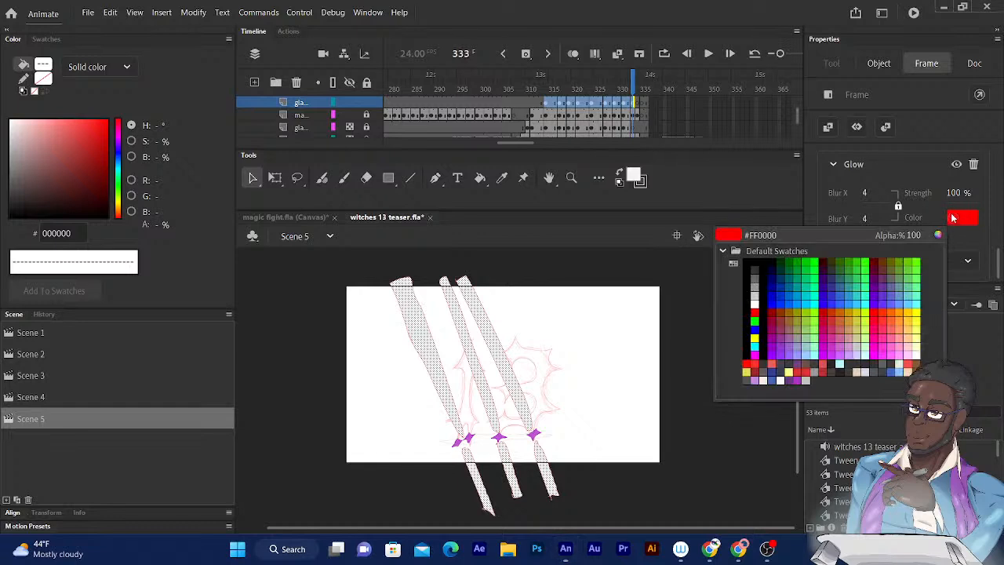
{"action": "left_click", "coordinate": [755, 303]}
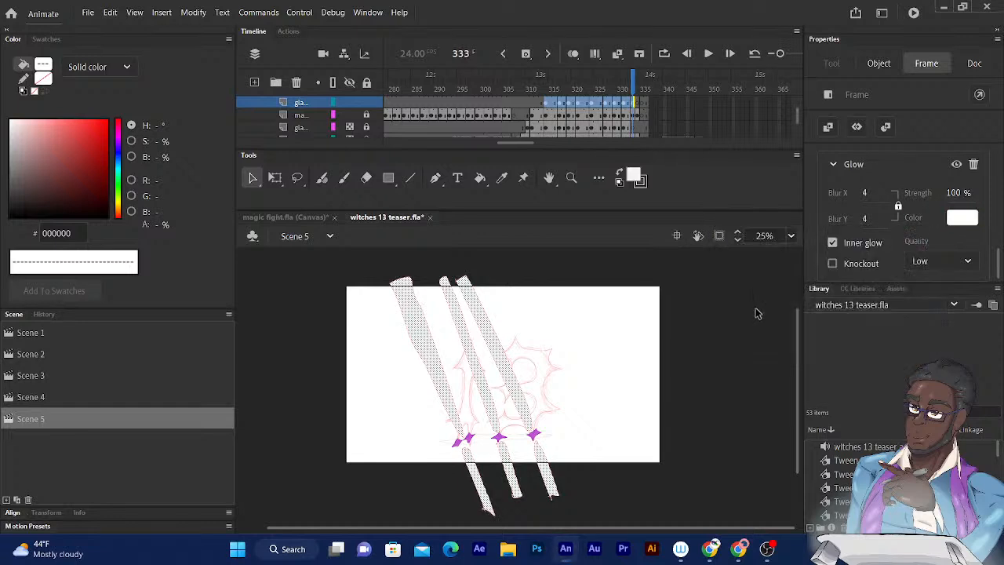
- Try the glow's Knockout option, turn off Knockout and Inner glow, and set the quality to Medium
{"action": "left_click", "coordinate": [832, 263]}
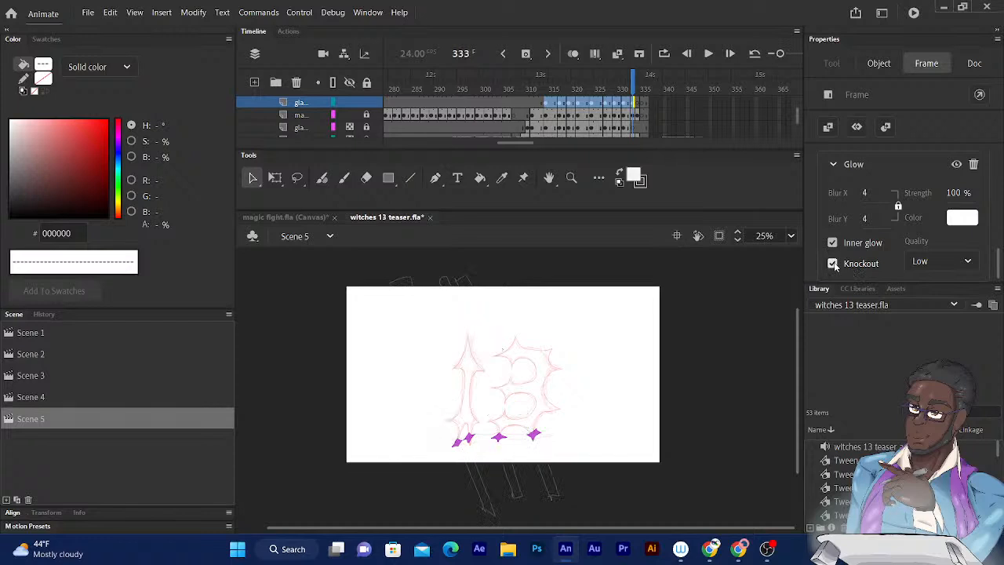
{"action": "left_click", "coordinate": [832, 263]}
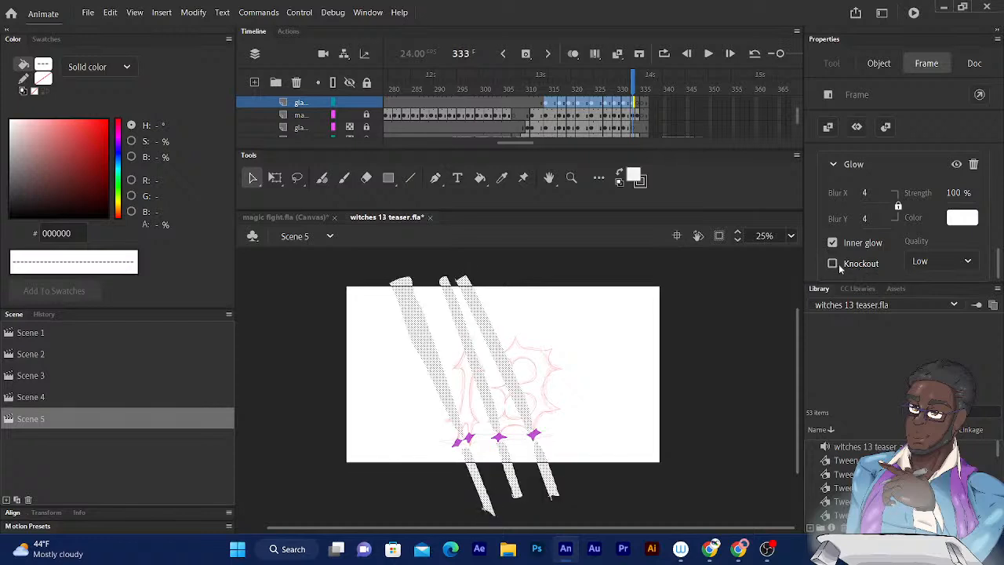
{"action": "left_click", "coordinate": [832, 243]}
{"action": "left_click", "coordinate": [961, 262]}
{"action": "left_click", "coordinate": [929, 302]}
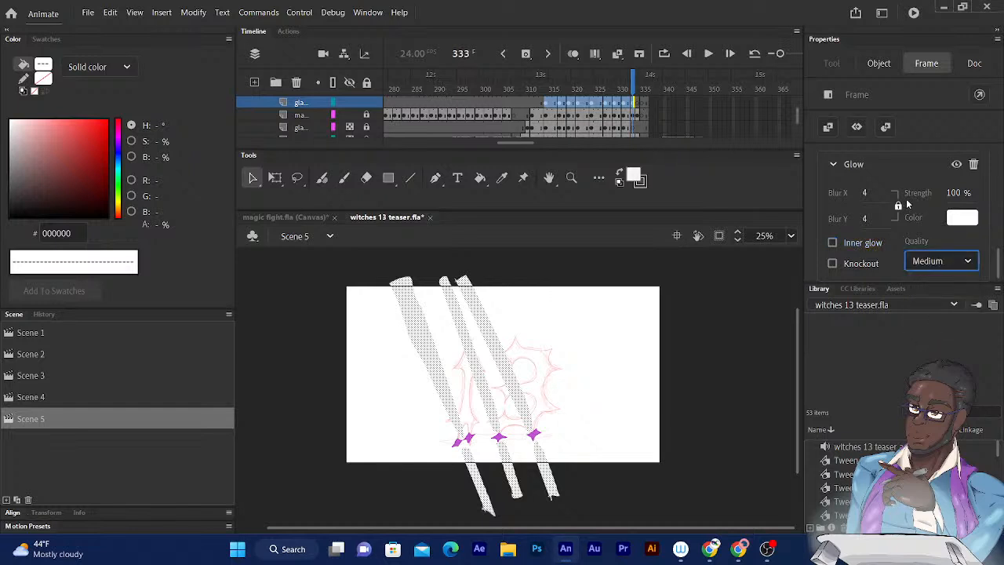
- Raise the strength of the glare frames' glow to 158%
{"action": "left_click", "coordinate": [953, 196]}
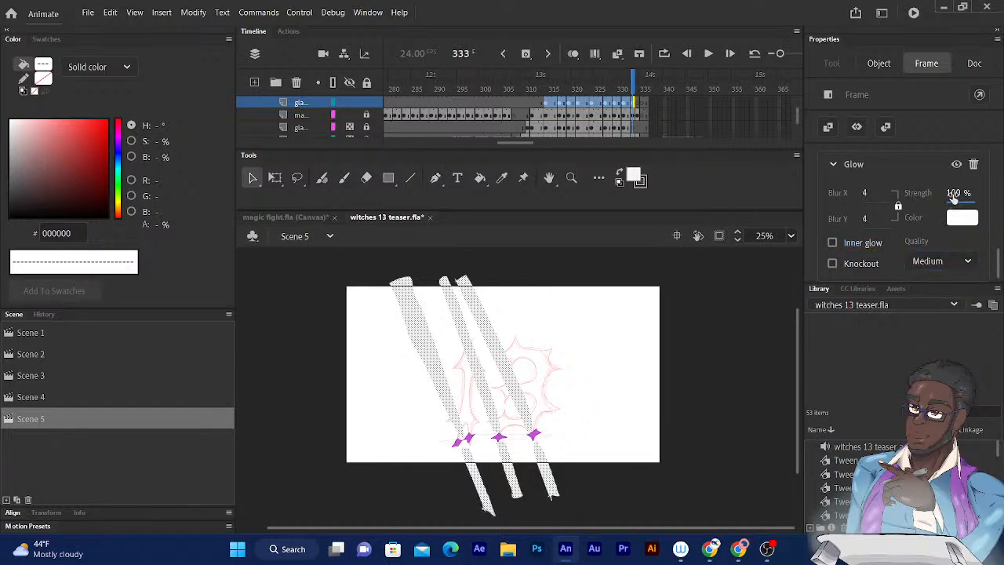
{"action": "left_click_drag", "start_coordinate": [953, 198], "coordinate": [992, 196]}
{"action": "scroll", "coordinate": [947, 196], "scroll_direction": "down", "scroll_amount": 1}
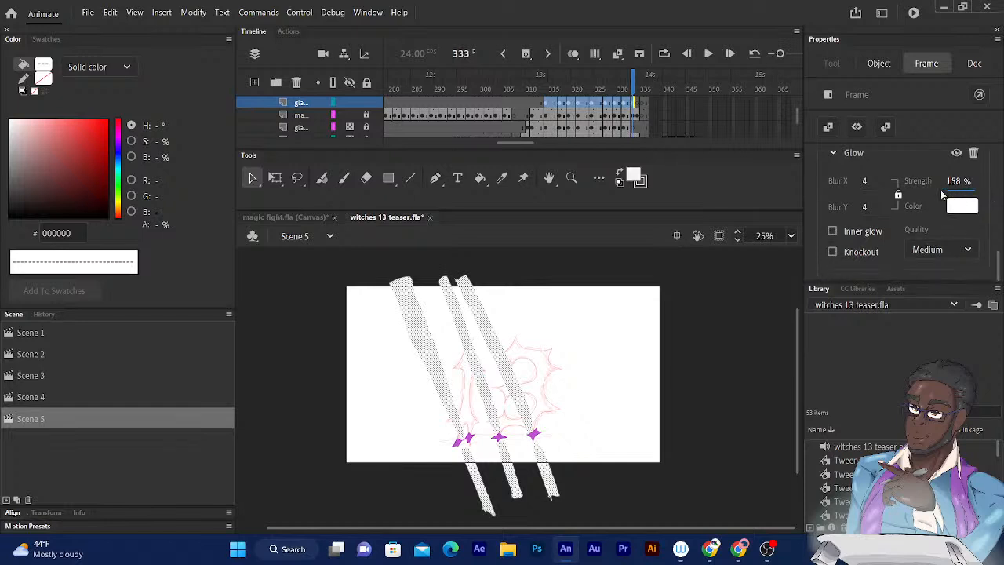
- Try larger glow blurs, settle on 55 for both Blur X and Blur Y, and reduce the strength slightly
{"action": "left_click_drag", "start_coordinate": [867, 184], "coordinate": [904, 182]}
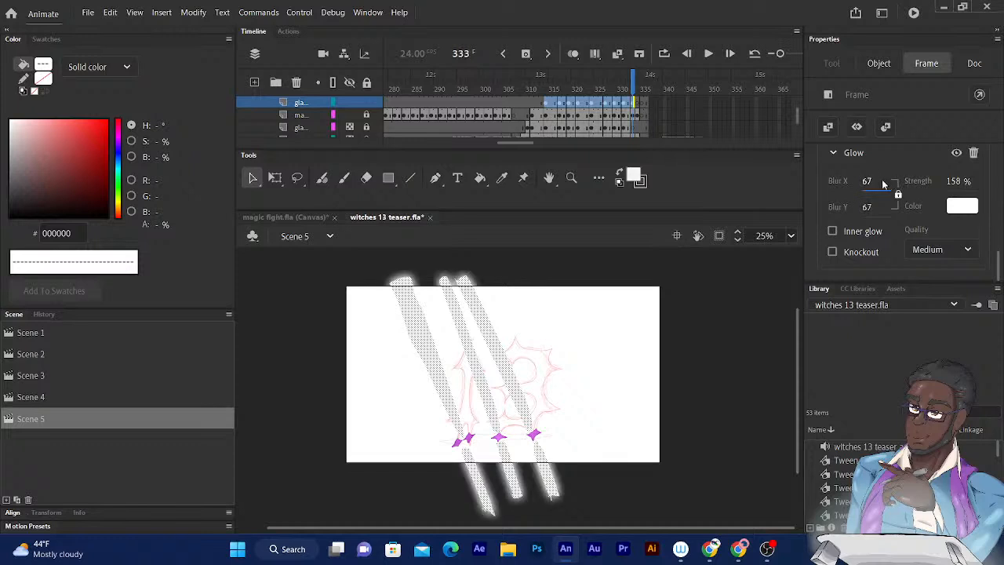
{"action": "left_click", "coordinate": [869, 182]}
{"action": "type", "text": "132"}
{"action": "key", "text": "Return"}
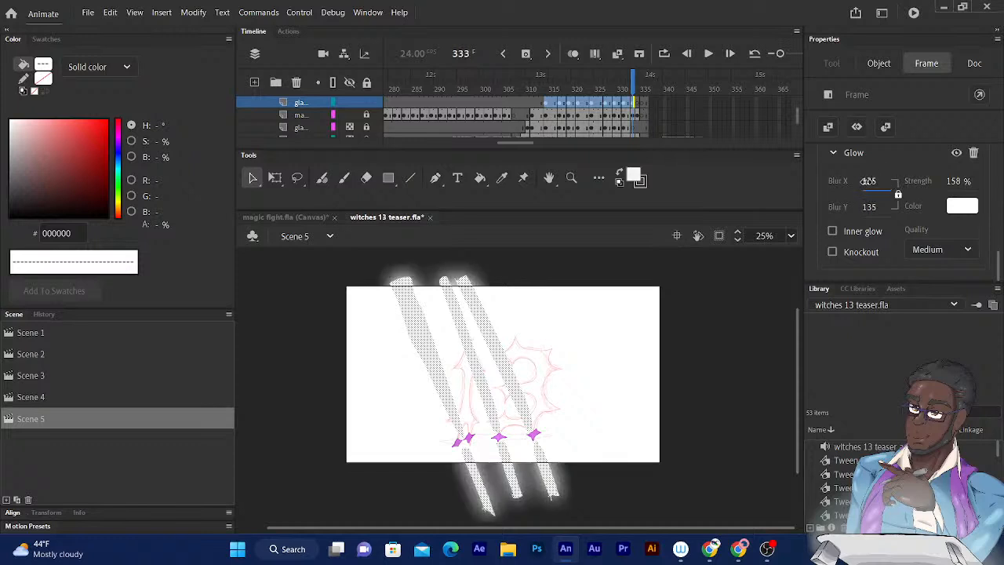
{"action": "left_click_drag", "start_coordinate": [868, 181], "coordinate": [866, 184]}
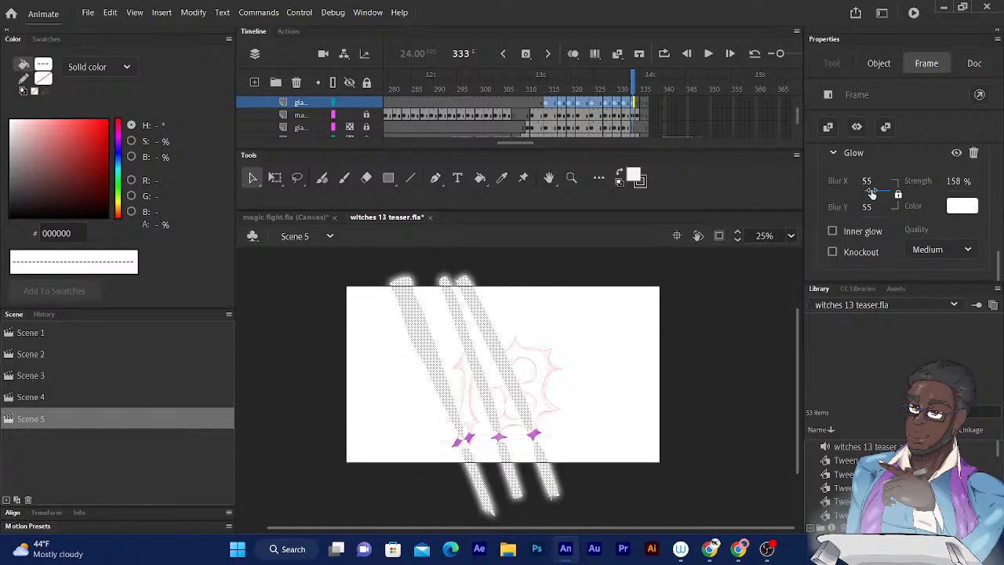
{"action": "left_click_drag", "start_coordinate": [955, 182], "coordinate": [946, 182]}
- Apply an Alpha color effect of 50% to the selected glare frames
{"action": "scroll", "coordinate": [999, 259], "scroll_direction": "up", "scroll_amount": 4}
{"action": "scroll", "coordinate": [999, 258], "scroll_direction": "up", "scroll_amount": 1}
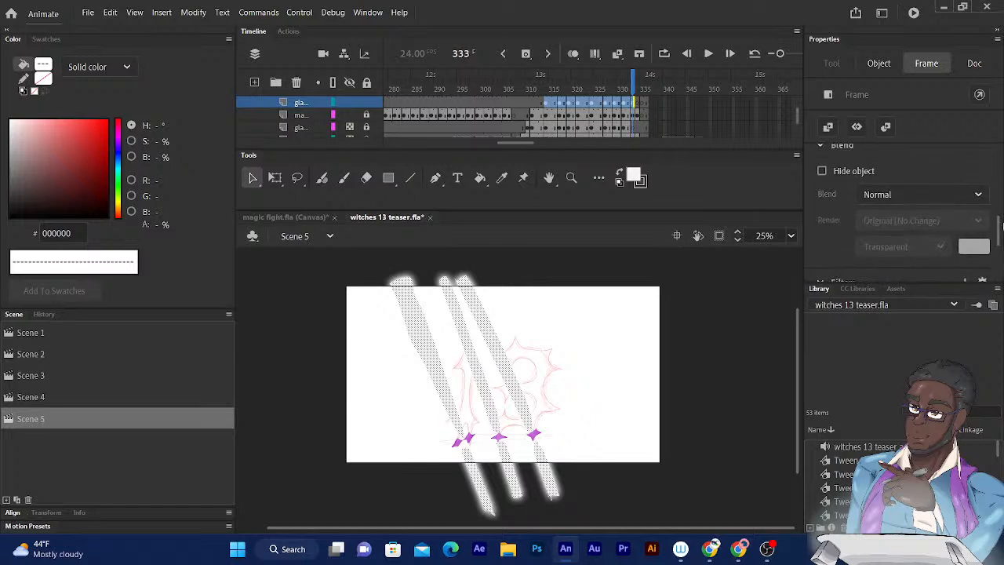
{"action": "scroll", "coordinate": [962, 226], "scroll_direction": "up", "scroll_amount": 2}
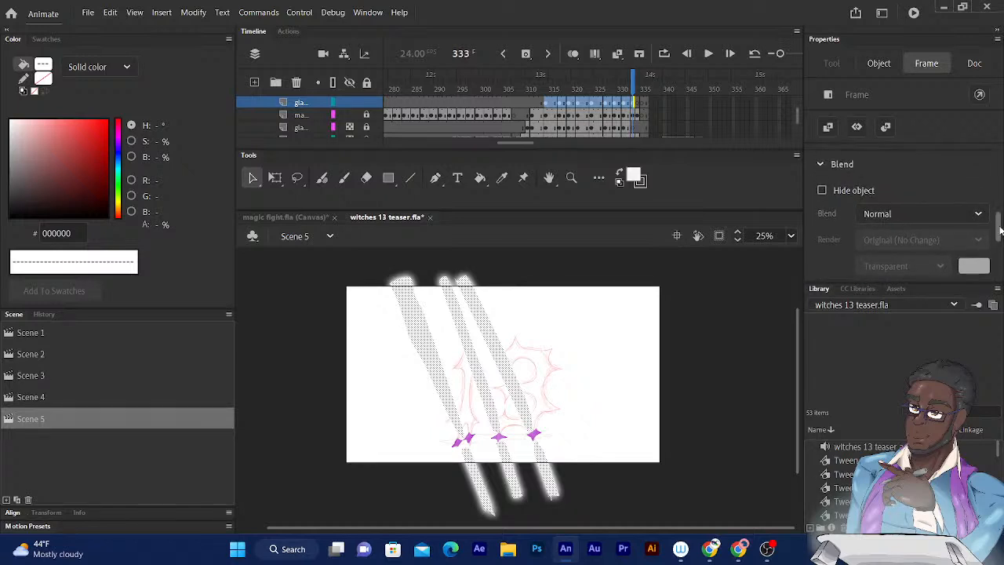
{"action": "scroll", "coordinate": [995, 235], "scroll_direction": "up", "scroll_amount": 4}
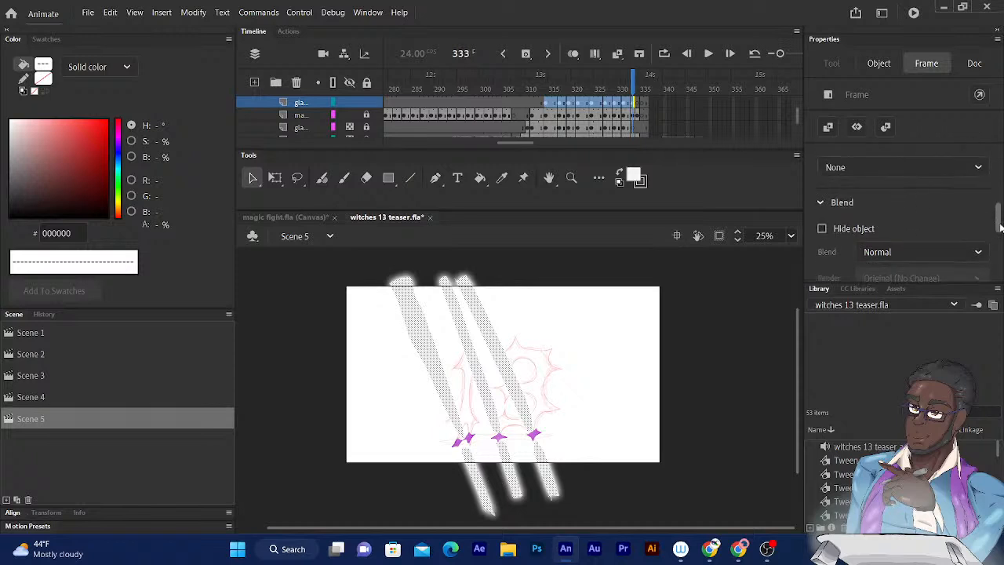
{"action": "left_click", "coordinate": [919, 224]}
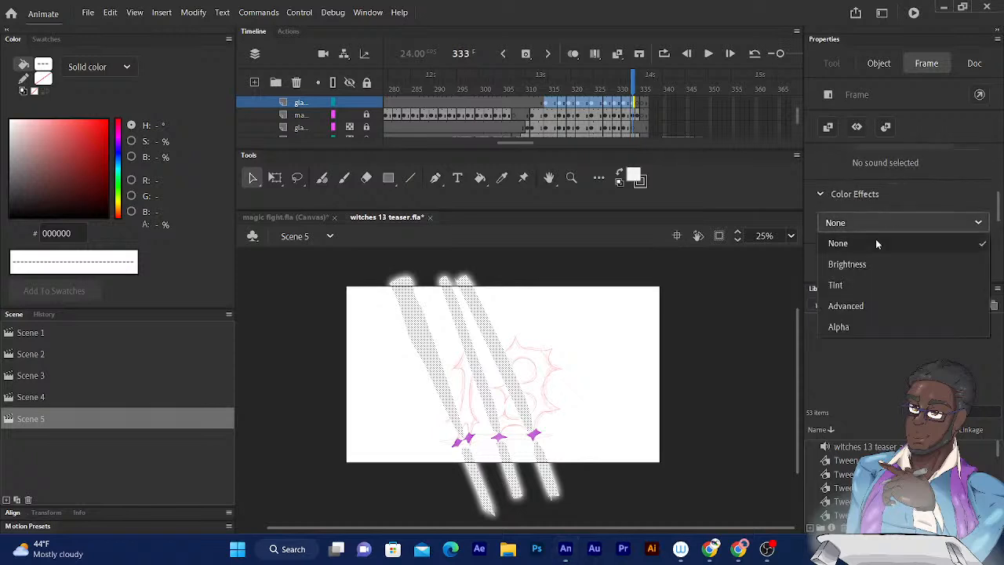
{"action": "left_click", "coordinate": [840, 327]}
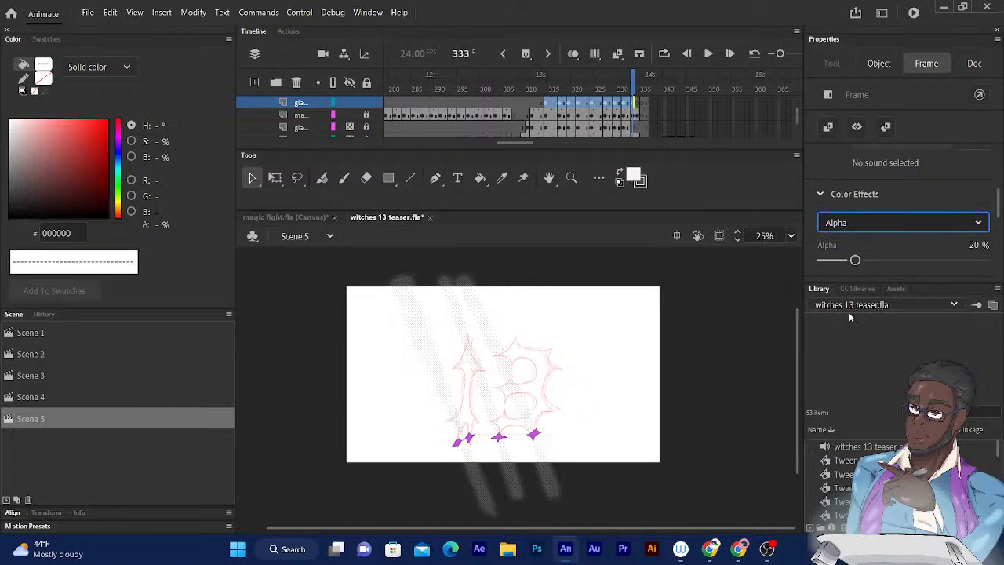
{"action": "mouse_move", "coordinate": [855, 259]}
{"action": "left_mouse_down"}
{"action": "mouse_move", "coordinate": [914, 259]}
{"action": "mouse_move", "coordinate": [900, 259]}
{"action": "left_mouse_up"}
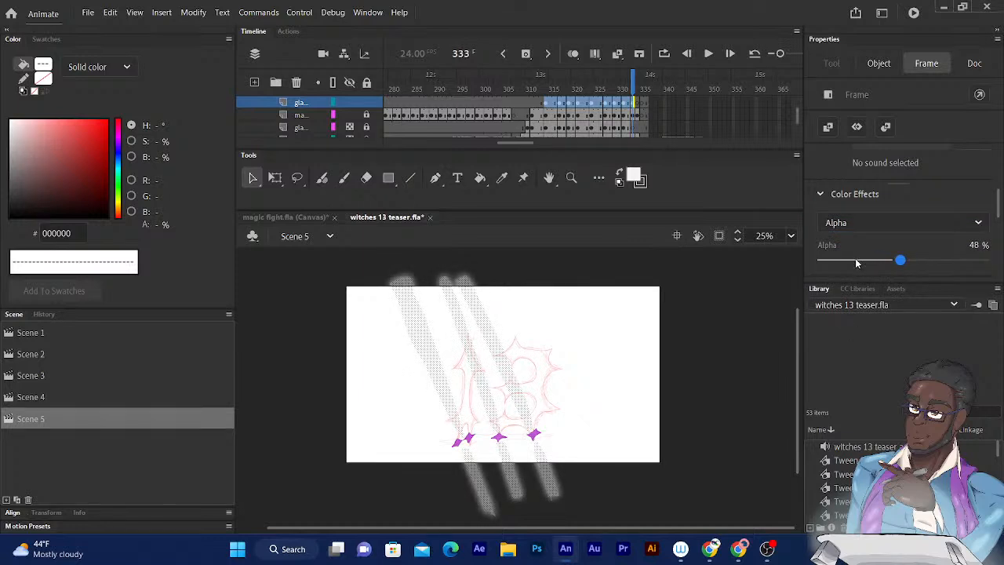
{"action": "mouse_move", "coordinate": [901, 259]}
{"action": "left_mouse_down"}
{"action": "mouse_move", "coordinate": [869, 260]}
{"action": "mouse_move", "coordinate": [940, 260]}
{"action": "mouse_move", "coordinate": [904, 259]}
{"action": "left_mouse_up"}
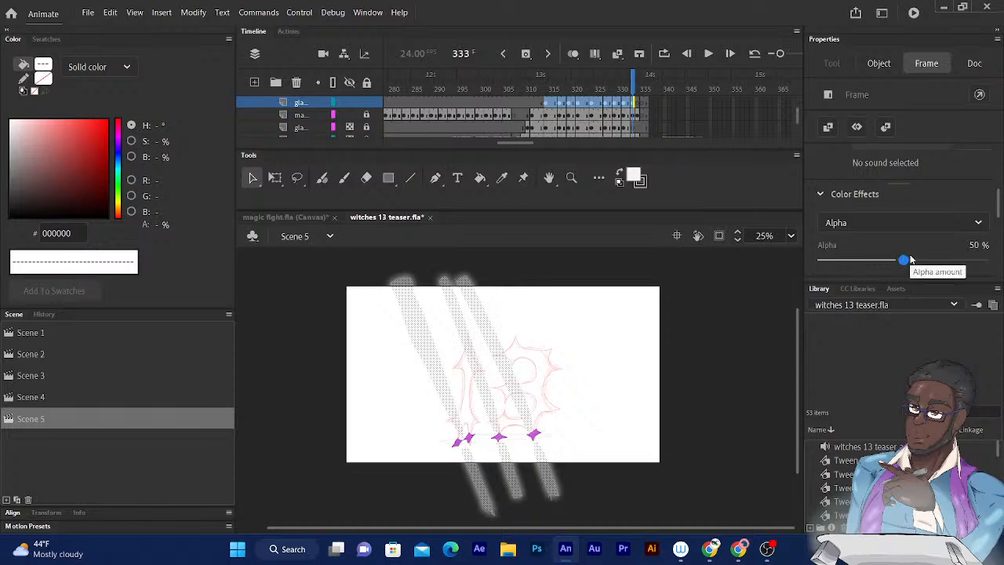
- Select all the frames on the glare layer again and raise their Alpha color effect to 77%
{"action": "key", "text": "ctrl+equal"}
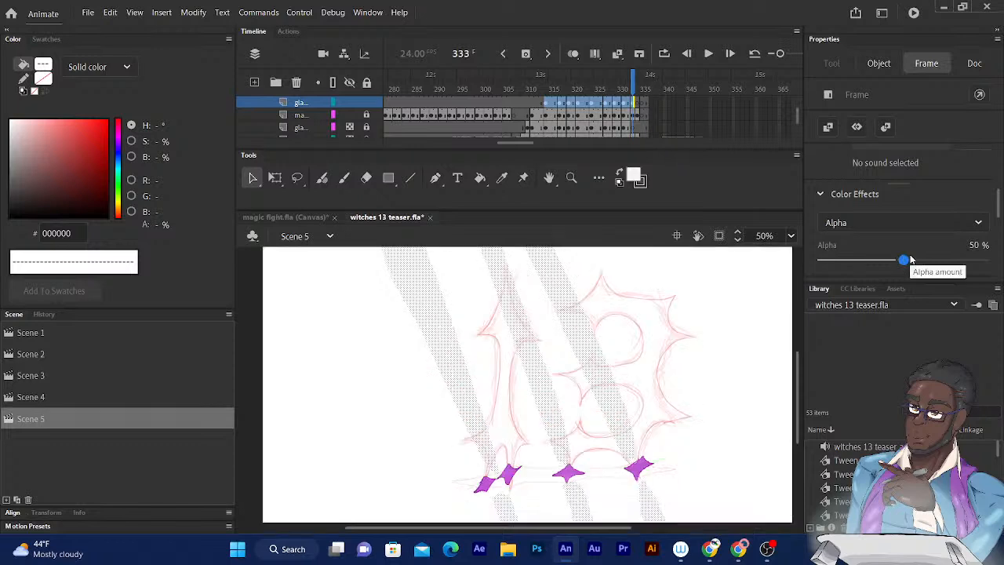
{"action": "left_click", "coordinate": [252, 339]}
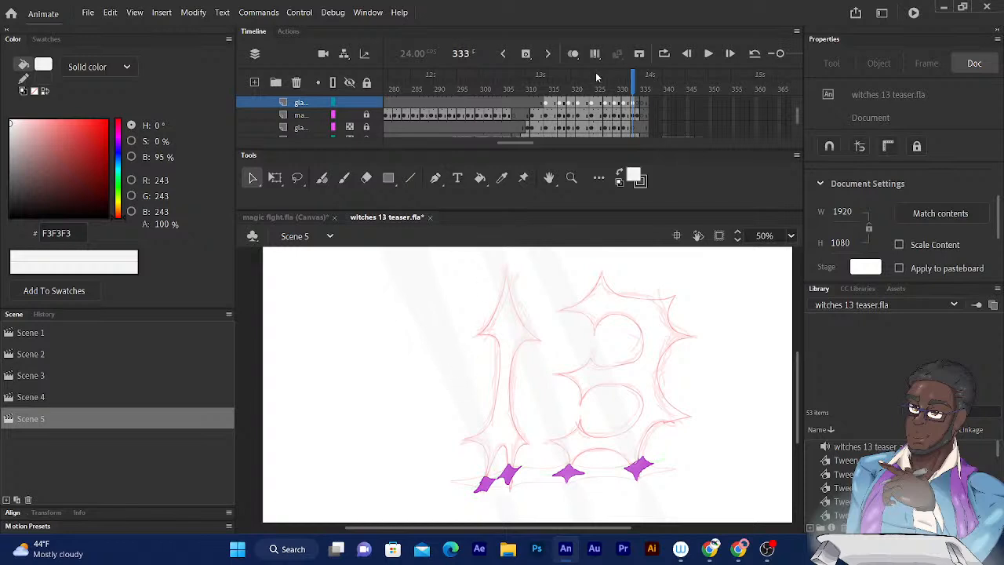
{"action": "mouse_move", "coordinate": [546, 102]}
{"action": "left_mouse_down"}
{"action": "mouse_move", "coordinate": [601, 137]}
{"action": "mouse_move", "coordinate": [651, 136]}
{"action": "mouse_move", "coordinate": [624, 133]}
{"action": "mouse_move", "coordinate": [634, 102]}
{"action": "left_mouse_up"}
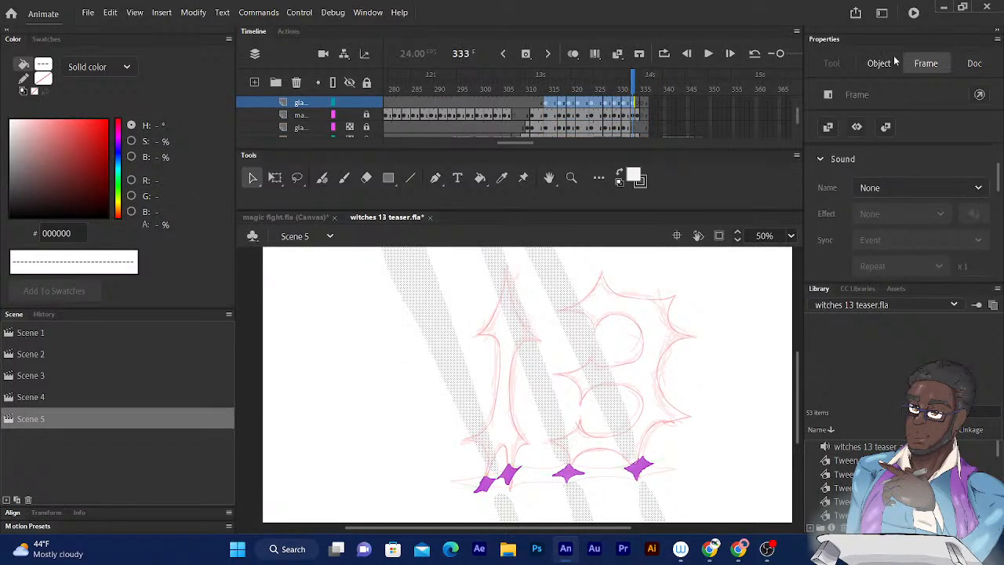
{"action": "scroll", "coordinate": [1001, 183], "scroll_direction": "down", "scroll_amount": 5}
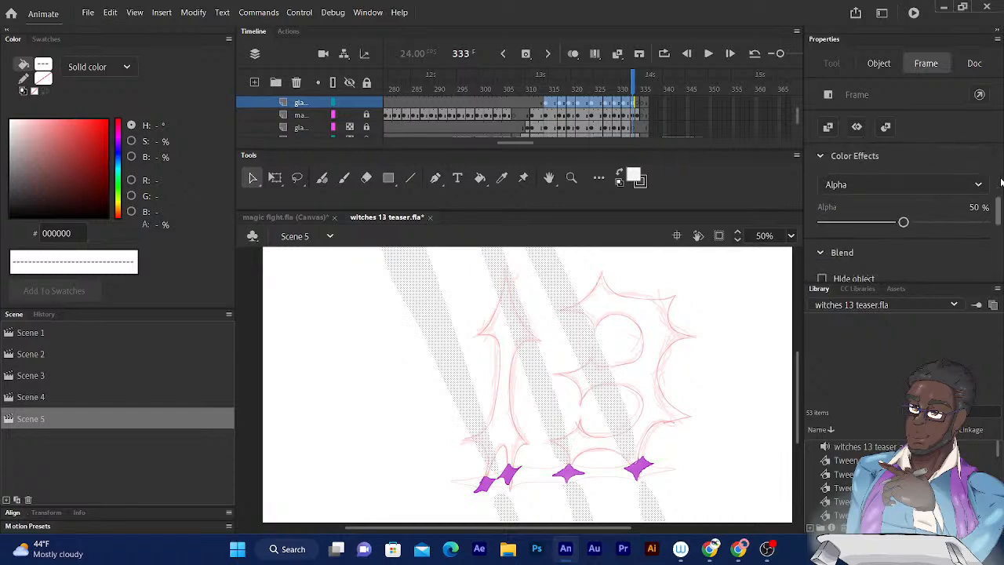
{"action": "left_click_drag", "start_coordinate": [906, 211], "coordinate": [947, 211]}
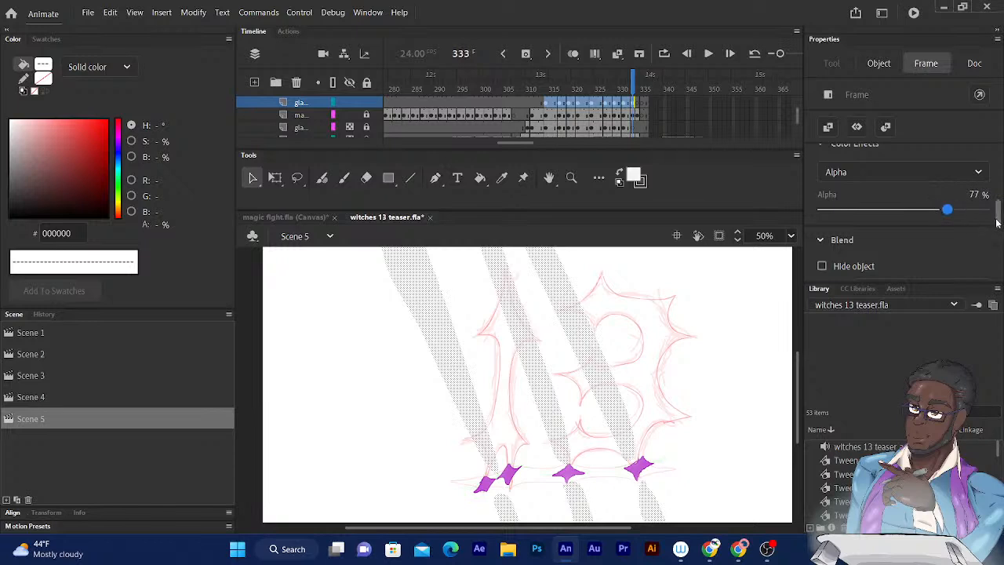
- Set the glare frames' blend mode to Overlay, raise their alpha to 88%, and deselect them
{"action": "scroll", "coordinate": [999, 223], "scroll_direction": "down", "scroll_amount": 1}
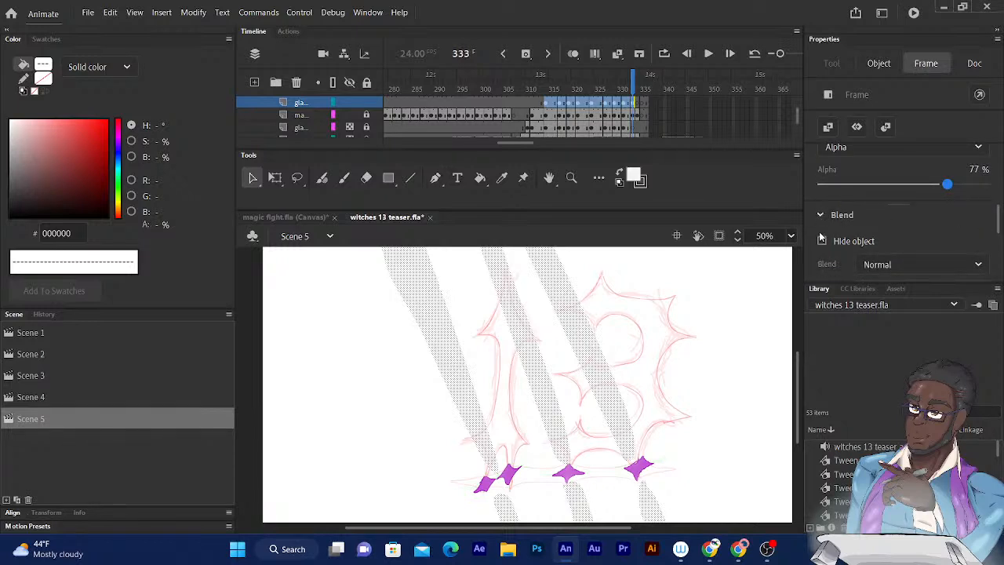
{"action": "left_click", "coordinate": [877, 265]}
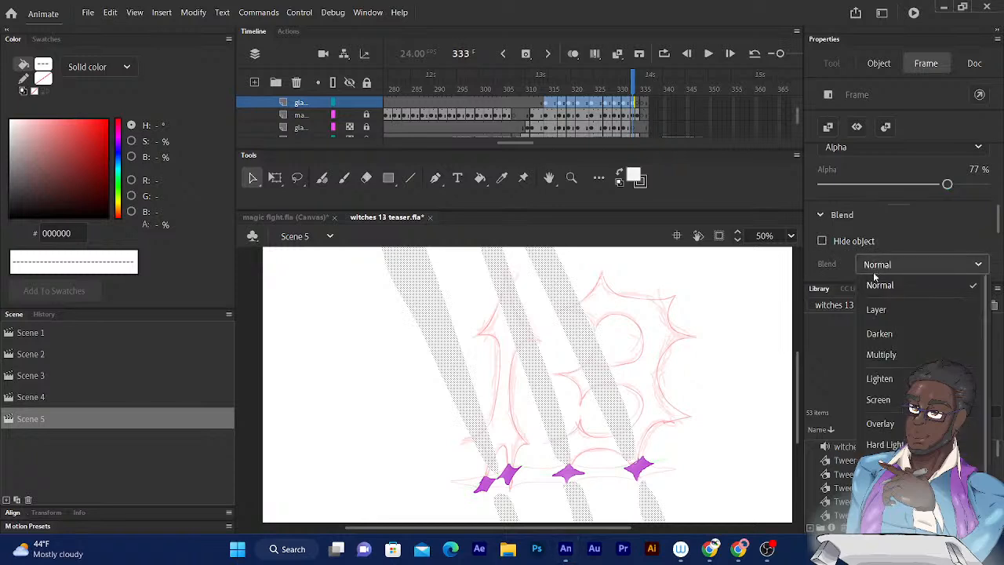
{"action": "left_click", "coordinate": [879, 423]}
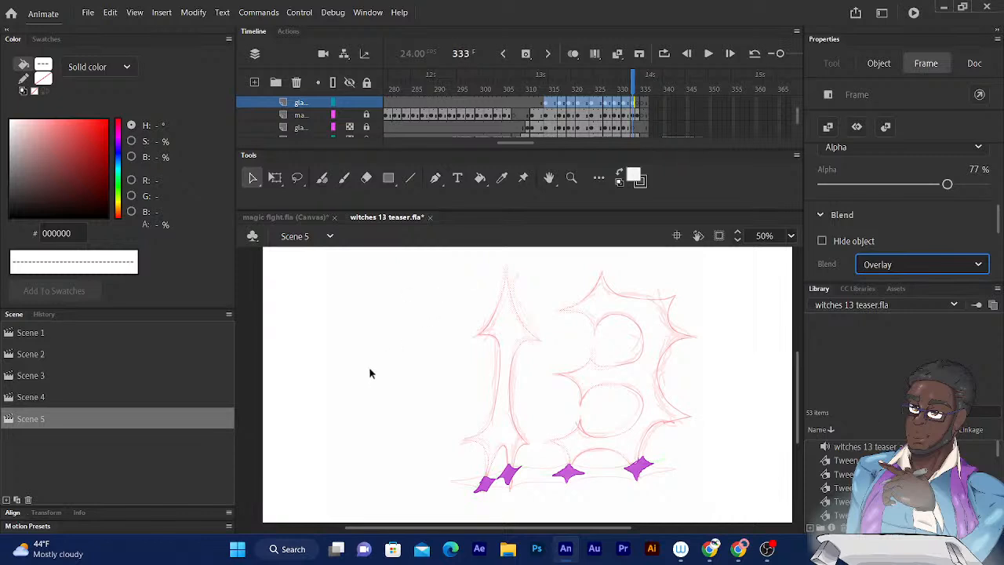
{"action": "mouse_move", "coordinate": [947, 184]}
{"action": "left_mouse_down"}
{"action": "mouse_move", "coordinate": [983, 185]}
{"action": "mouse_move", "coordinate": [965, 184]}
{"action": "left_mouse_up"}
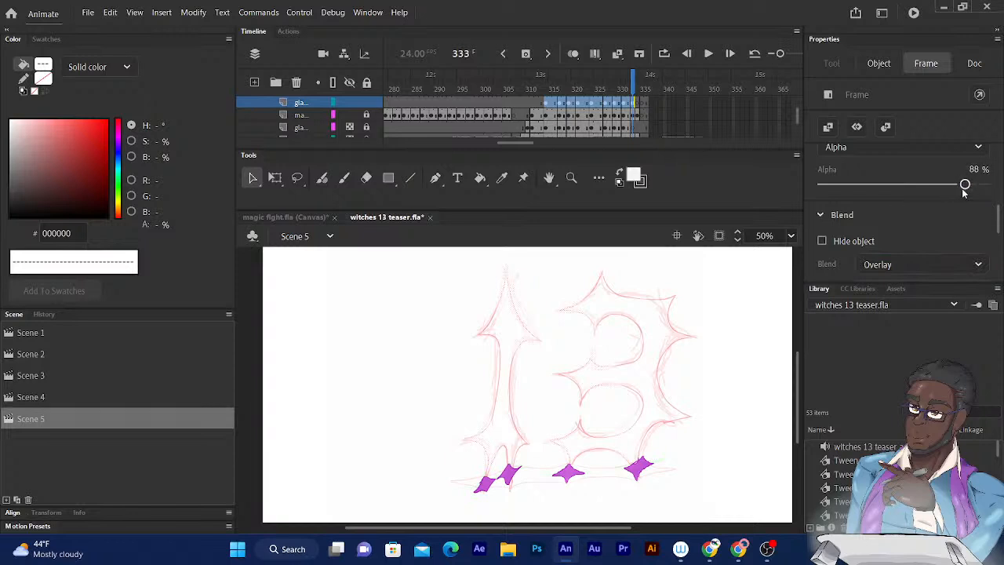
{"action": "left_click", "coordinate": [361, 365]}
- Move back and forth through the frames around the 13 lettering to examine how the Overlay glare beams look
{"action": "left_click_drag", "start_coordinate": [554, 324], "coordinate": [531, 251]}
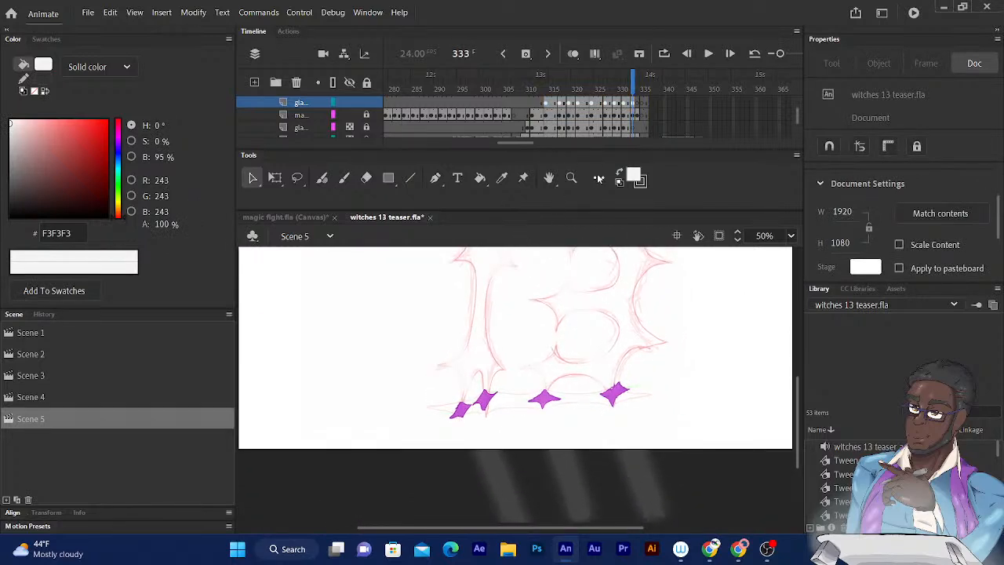
{"action": "key", "text": "comma"}
{"action": "key", "text": "comma"}
{"action": "key", "text": "comma"}
{"action": "key", "text": "comma"}
{"action": "key", "text": "comma"}
{"action": "key", "text": "comma"}
{"action": "key", "text": "comma"}
{"action": "key", "text": "comma"}
{"action": "key", "text": "comma"}
{"action": "key", "text": "comma"}
{"action": "key", "text": "comma"}
{"action": "key", "text": "comma"}
{"action": "key", "text": "comma"}
{"action": "key", "text": "period"}
{"action": "key", "text": "period"}
{"action": "key", "text": "period"}
{"action": "key", "text": "period"}
{"action": "key", "text": "period"}
{"action": "key", "text": "period"}
{"action": "key", "text": "period"}
{"action": "key", "text": "period"}
{"action": "key", "text": "period"}
{"action": "key", "text": "period"}
{"action": "key", "text": "period"}
{"action": "key", "text": "period"}
{"action": "key", "text": "period"}
{"action": "key", "text": "period"}
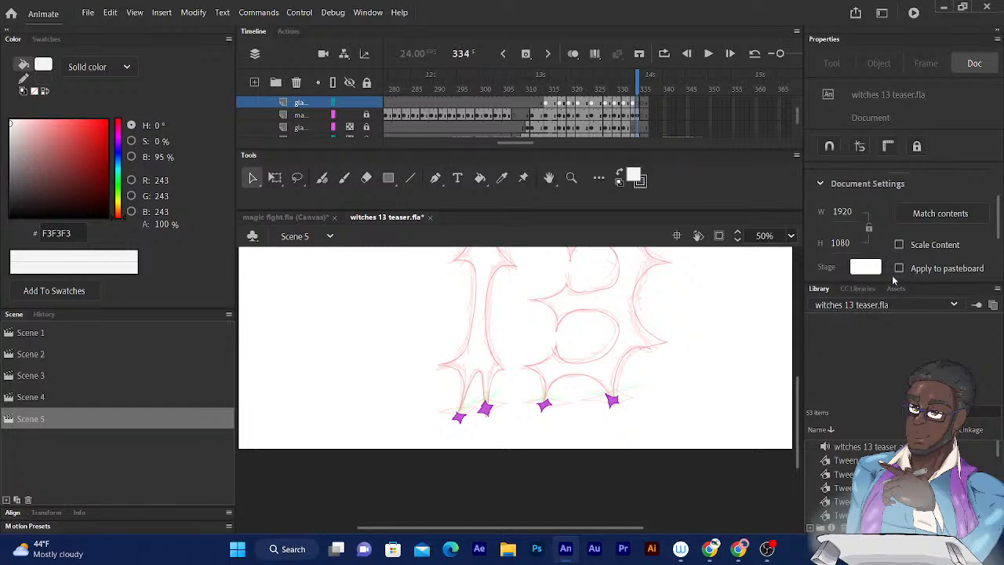
{"action": "left_click", "coordinate": [520, 88]}
{"action": "key", "text": "comma"}
{"action": "key", "text": "comma"}
{"action": "key", "text": "comma"}
{"action": "key", "text": "comma"}
{"action": "key", "text": "comma"}
{"action": "key", "text": "comma"}
{"action": "key", "text": "comma"}
{"action": "key", "text": "comma"}
{"action": "key", "text": "comma"}
{"action": "key", "text": "comma"}
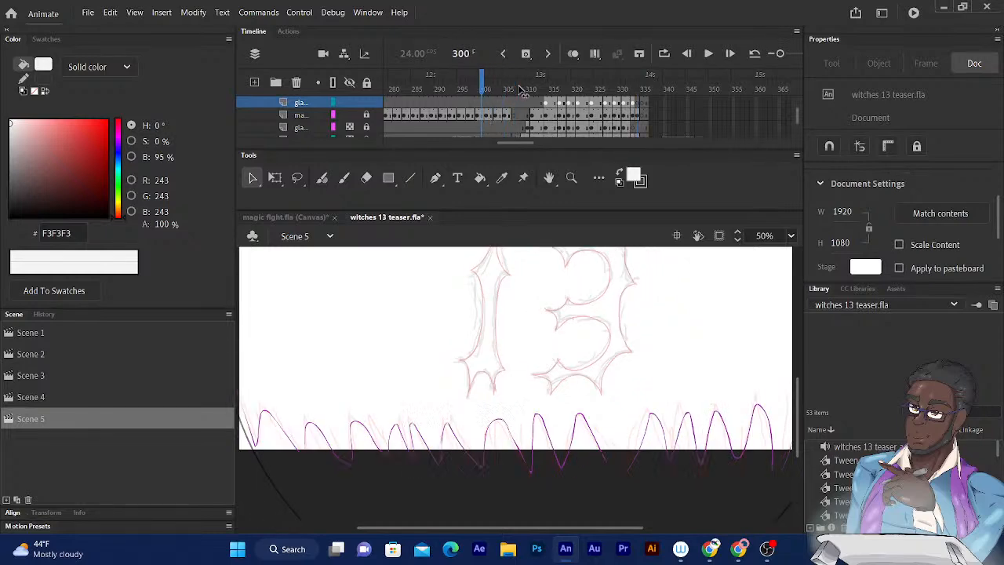
{"action": "key", "text": "comma"}
{"action": "key", "text": "comma"}
{"action": "key", "text": "comma"}
{"action": "key", "text": "comma"}
{"action": "key", "text": "comma"}
{"action": "key", "text": "comma"}
{"action": "key", "text": "comma"}
{"action": "key", "text": "comma"}
{"action": "key", "text": "comma"}
{"action": "key", "text": "comma"}
{"action": "key", "text": "comma"}
{"action": "key", "text": "period"}
{"action": "key", "text": "period"}
{"action": "key", "text": "period"}
{"action": "key", "text": "period"}
{"action": "key", "text": "period"}
{"action": "key", "text": "period"}
{"action": "key", "text": "period"}
{"action": "key", "text": "period"}
{"action": "key", "text": "period"}
{"action": "key", "text": "period"}
{"action": "key", "text": "period"}
{"action": "key", "text": "period"}
{"action": "key", "text": "period"}
{"action": "key", "text": "period"}
{"action": "key", "text": "period"}
{"action": "key", "text": "period"}
{"action": "key", "text": "period"}
{"action": "key", "text": "period"}
{"action": "key", "text": "period"}
{"action": "key", "text": "period"}
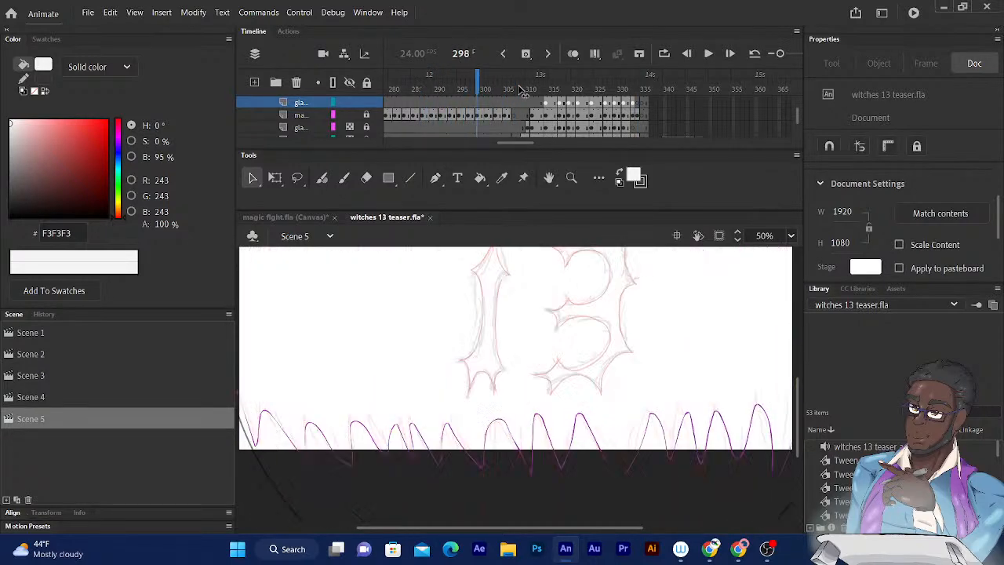
{"action": "key", "text": "period"}
{"action": "key", "text": "period"}
{"action": "key", "text": "period"}
{"action": "key", "text": "period"}
{"action": "key", "text": "period"}
{"action": "key", "text": "period"}
{"action": "key", "text": "period"}
{"action": "key", "text": "period"}
{"action": "key", "text": "period"}
{"action": "key", "text": "period"}
{"action": "key", "text": "period"}
{"action": "key", "text": "period"}
{"action": "key", "text": "period"}
{"action": "key", "text": "period"}
{"action": "key", "text": "period"}
{"action": "key", "text": "period"}
{"action": "key", "text": "period"}
{"action": "key", "text": "period"}
{"action": "key", "text": "period"}
{"action": "key", "text": "period"}
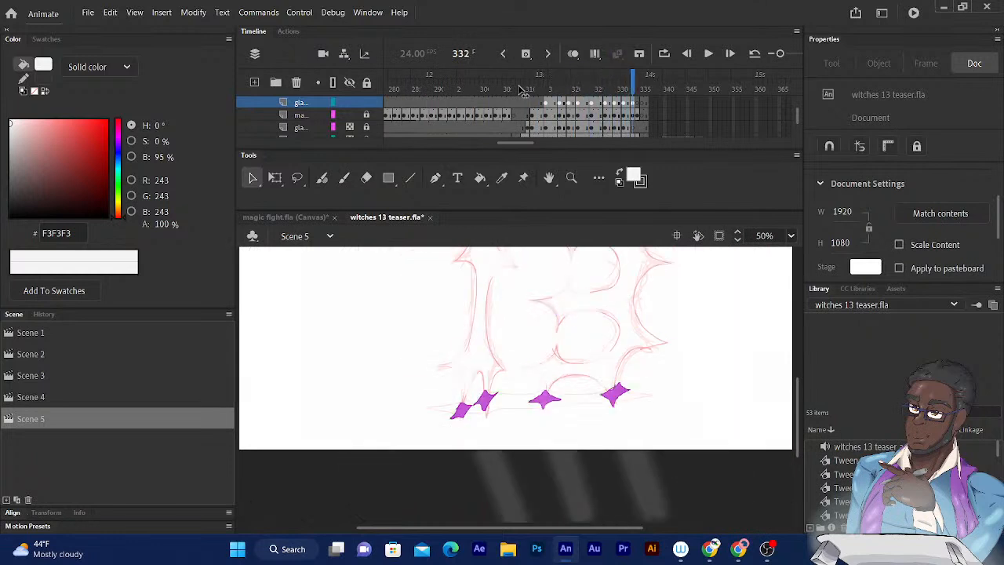
{"action": "key", "text": "comma"}
{"action": "key", "text": "comma"}
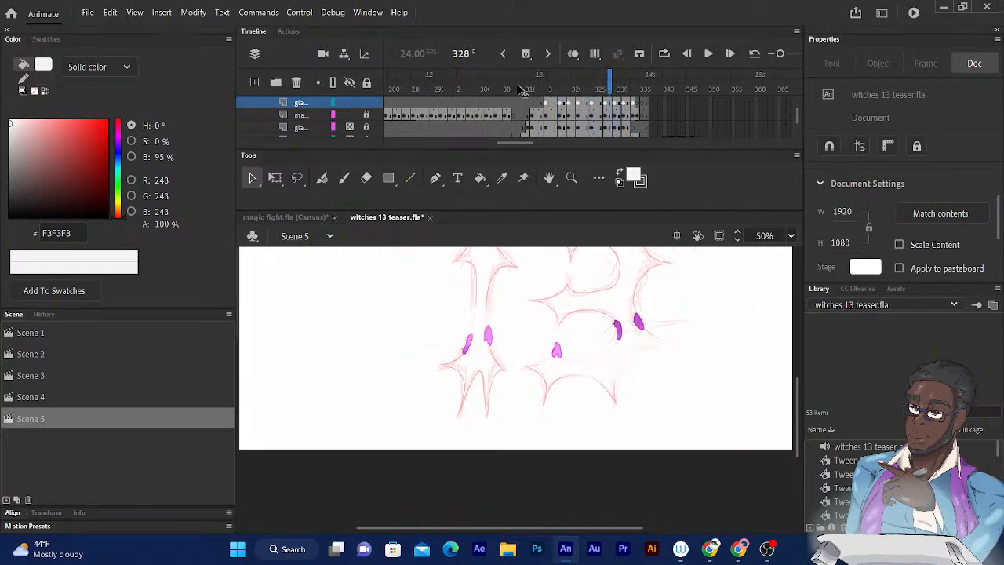
{"action": "key", "text": "comma"}
{"action": "key", "text": "comma"}
{"action": "key", "text": "comma"}
{"action": "key", "text": "comma"}
{"action": "key", "text": "comma"}
{"action": "key", "text": "comma"}
{"action": "key", "text": "comma"}
{"action": "key", "text": "comma"}
{"action": "key", "text": "comma"}
{"action": "key", "text": "comma"}
{"action": "key", "text": "comma"}
{"action": "key", "text": "comma"}
{"action": "key", "text": "comma"}
{"action": "key", "text": "period"}
{"action": "key", "text": "period"}
{"action": "key", "text": "period"}
{"action": "key", "text": "period"}
{"action": "key", "text": "period"}
{"action": "key", "text": "period"}
{"action": "key", "text": "period"}
{"action": "key", "text": "period"}
{"action": "key", "text": "period"}
{"action": "key", "text": "period"}
{"action": "key", "text": "period"}
{"action": "key", "text": "period"}
{"action": "key", "text": "period"}
{"action": "key", "text": "period"}
{"action": "key", "text": "period"}
{"action": "key", "text": "period"}
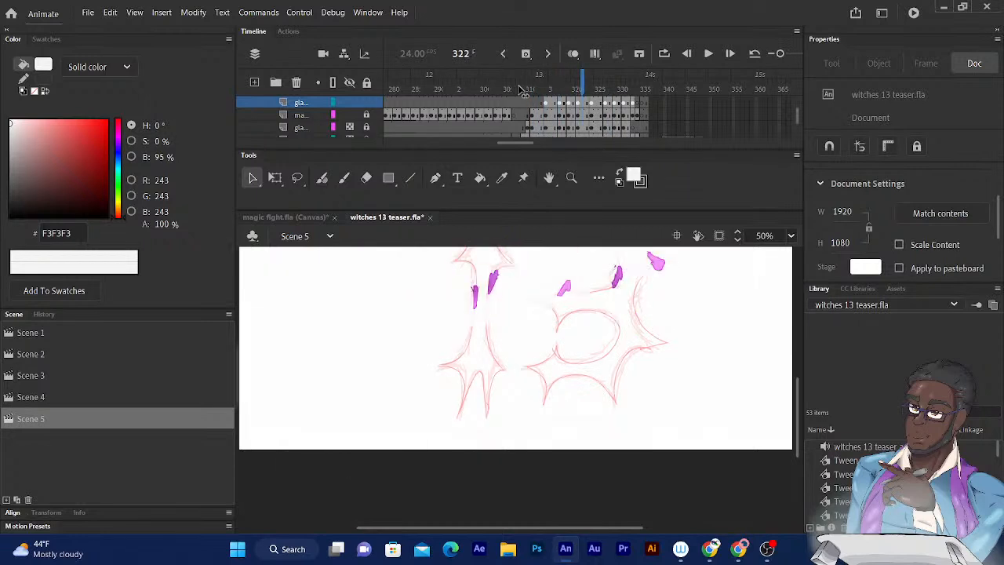
{"action": "key", "text": "period"}
{"action": "key", "text": "period"}
{"action": "key", "text": "period"}
{"action": "key", "text": "period"}
{"action": "key", "text": "period"}
{"action": "key", "text": "period"}
{"action": "key", "text": "period"}
{"action": "key", "text": "period"}
{"action": "key", "text": "period"}
{"action": "key", "text": "period"}
{"action": "key", "text": "period"}
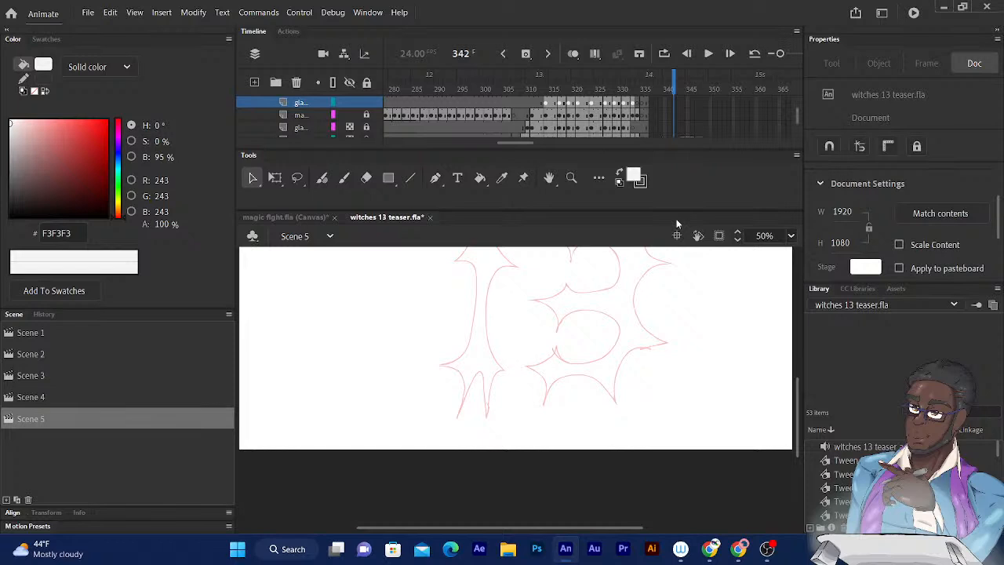
- Add a new layer directly below the chair layer, near the end of the layer stack
{"action": "scroll", "coordinate": [792, 109], "scroll_direction": "up", "scroll_amount": 3}
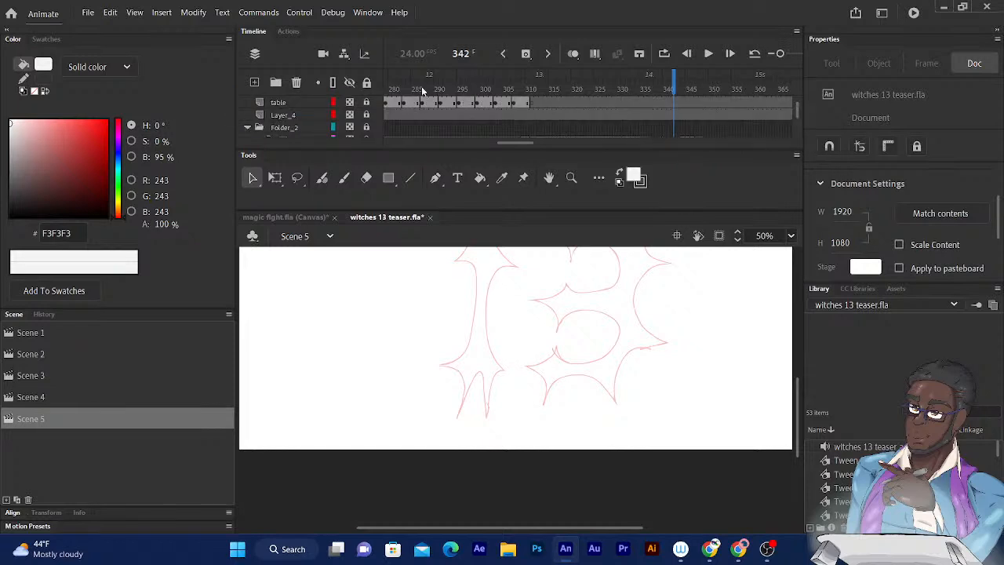
{"action": "scroll", "coordinate": [796, 114], "scroll_direction": "down", "scroll_amount": 3}
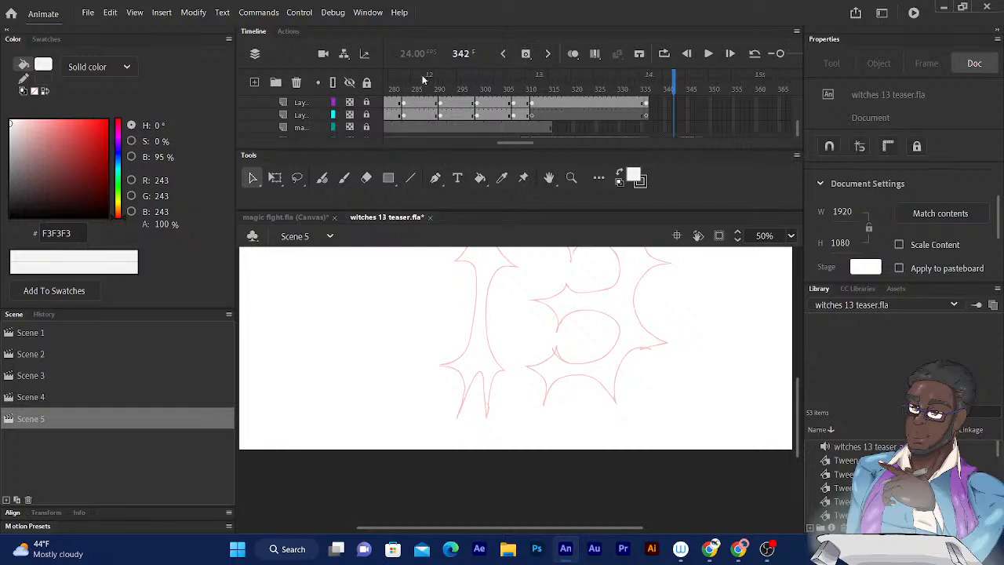
{"action": "left_click_drag", "start_coordinate": [796, 133], "coordinate": [796, 129]}
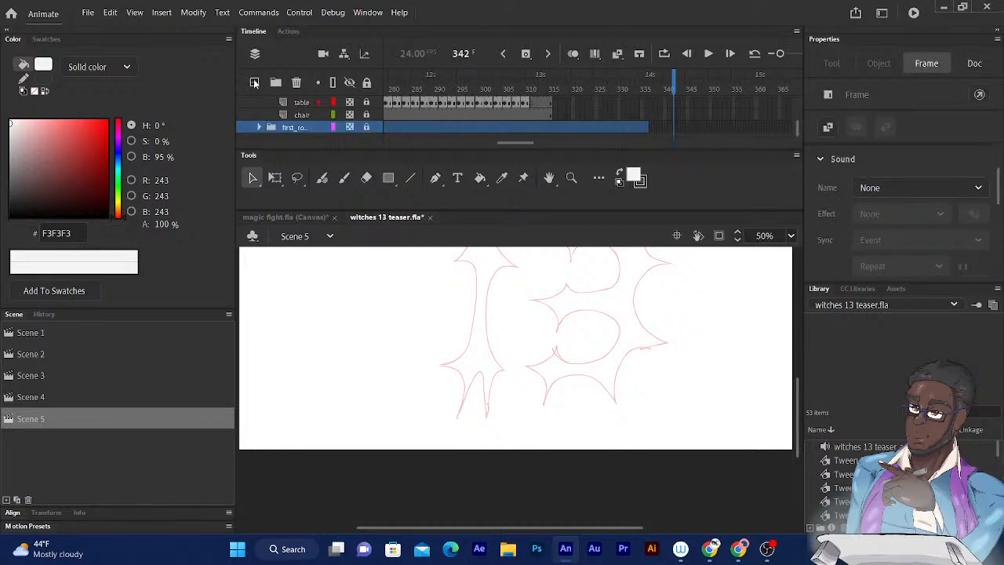
{"action": "left_click", "coordinate": [254, 83]}
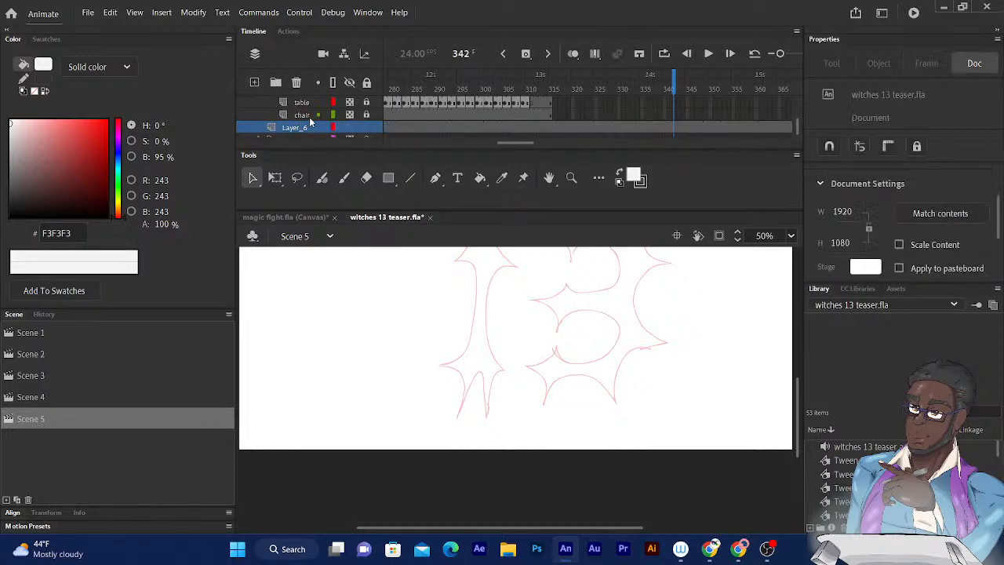
- Draw a rectangle of about 1963 × 1186 px covering the whole stage on the new layer, filled with #F3F3F3
{"action": "key", "text": "ctrl+minus"}
{"action": "key", "text": "ctrl+minus"}
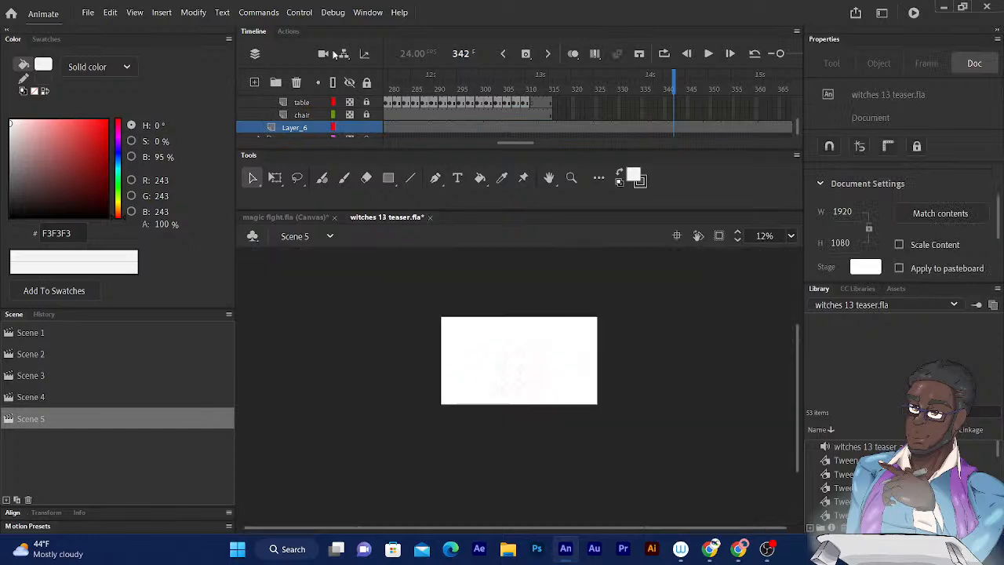
{"action": "left_click", "coordinate": [388, 179]}
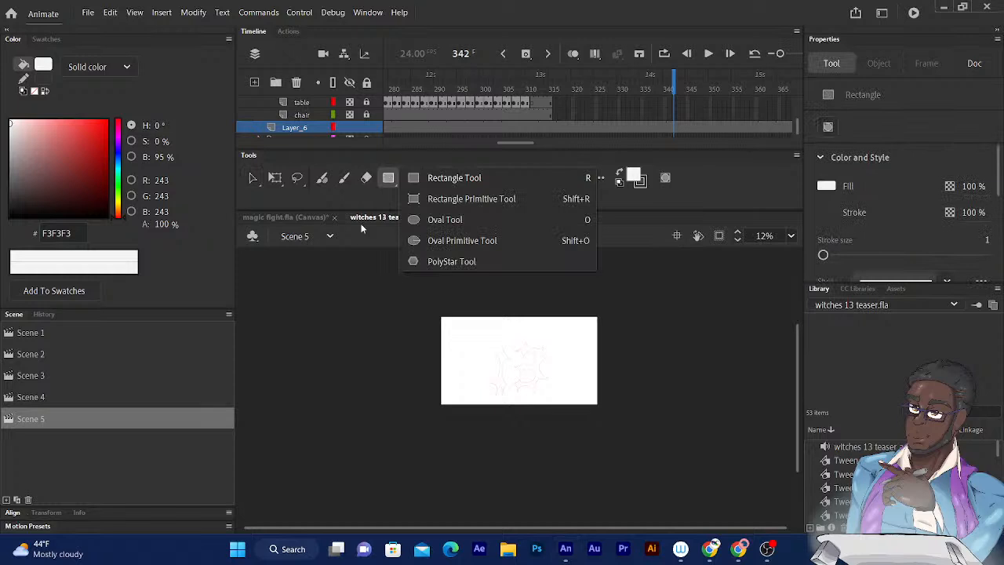
{"action": "left_click", "coordinate": [323, 350]}
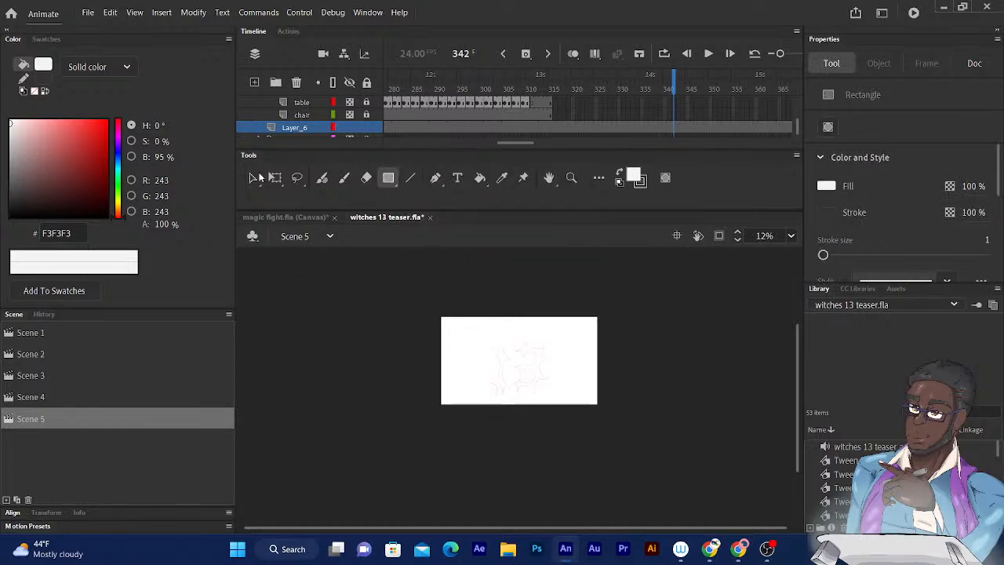
{"action": "left_click", "coordinate": [252, 179]}
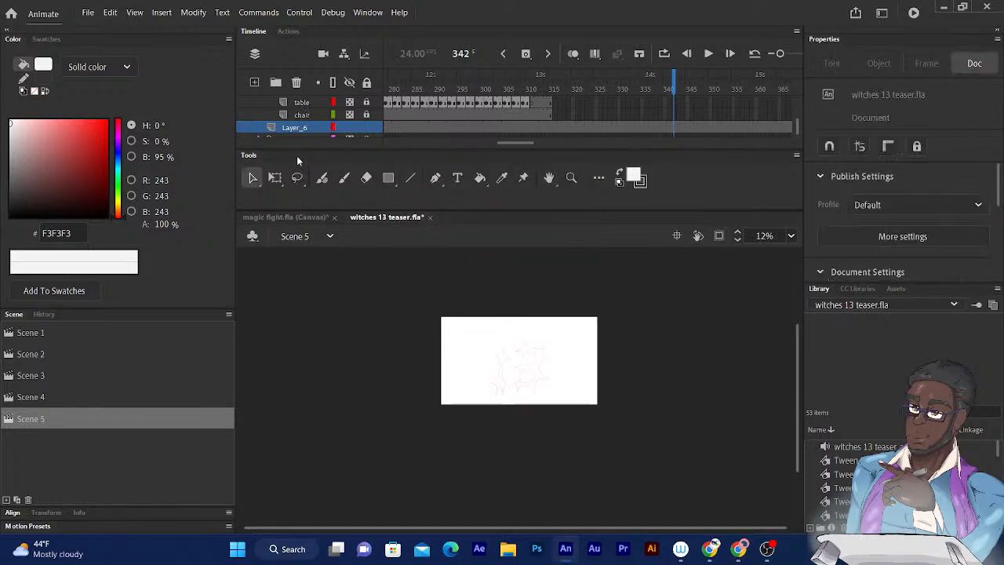
{"action": "left_click", "coordinate": [390, 181]}
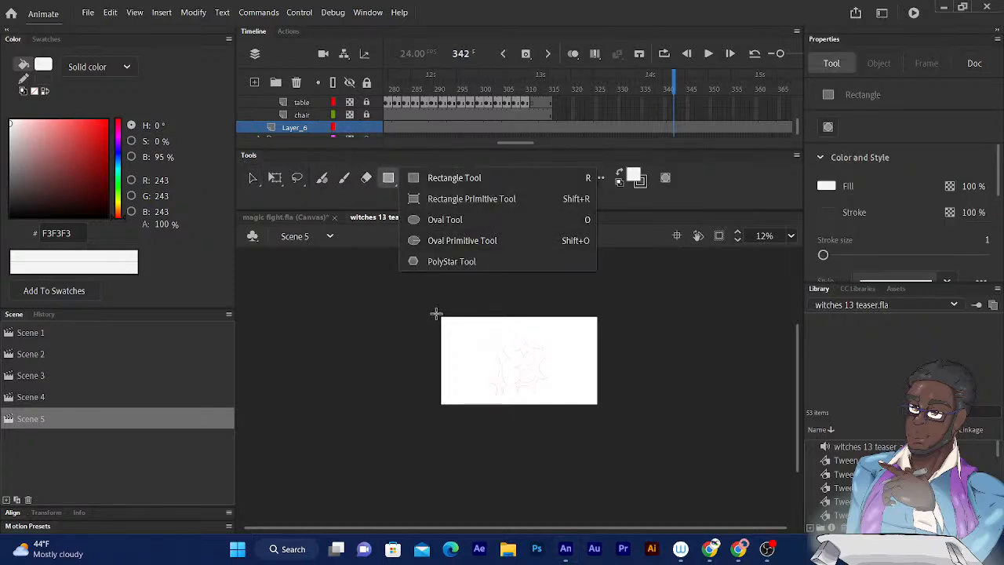
{"action": "left_click_drag", "start_coordinate": [438, 313], "coordinate": [598, 410]}
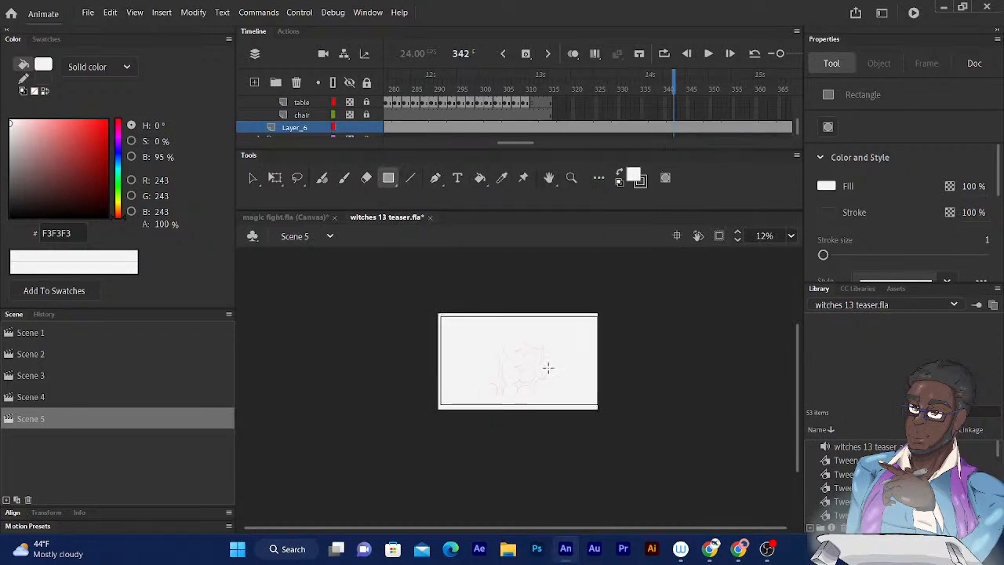
- Change the background rectangle's fill to dark gray #444444
{"action": "left_click", "coordinate": [827, 187]}
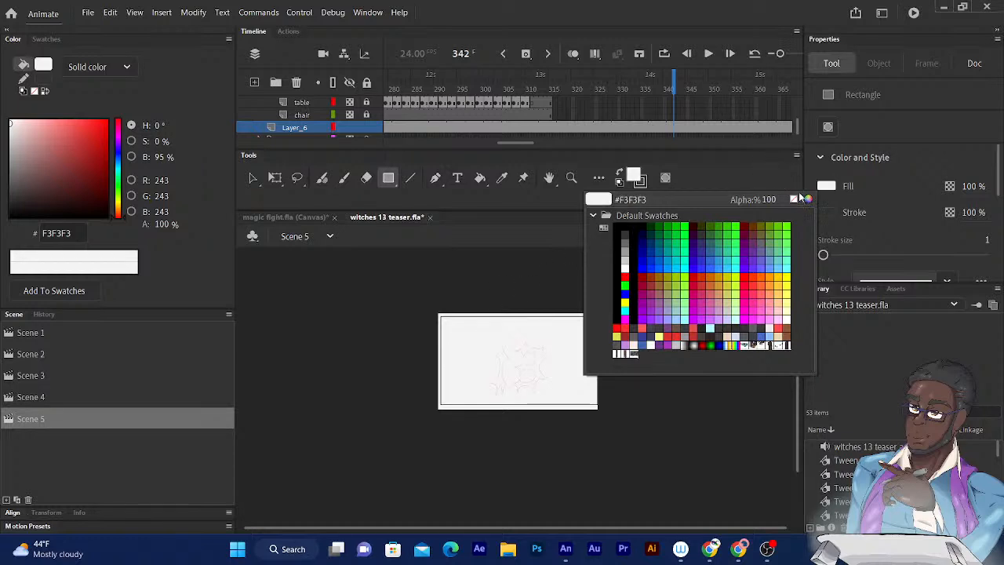
{"action": "left_click", "coordinate": [634, 178]}
{"action": "left_click", "coordinate": [634, 178]}
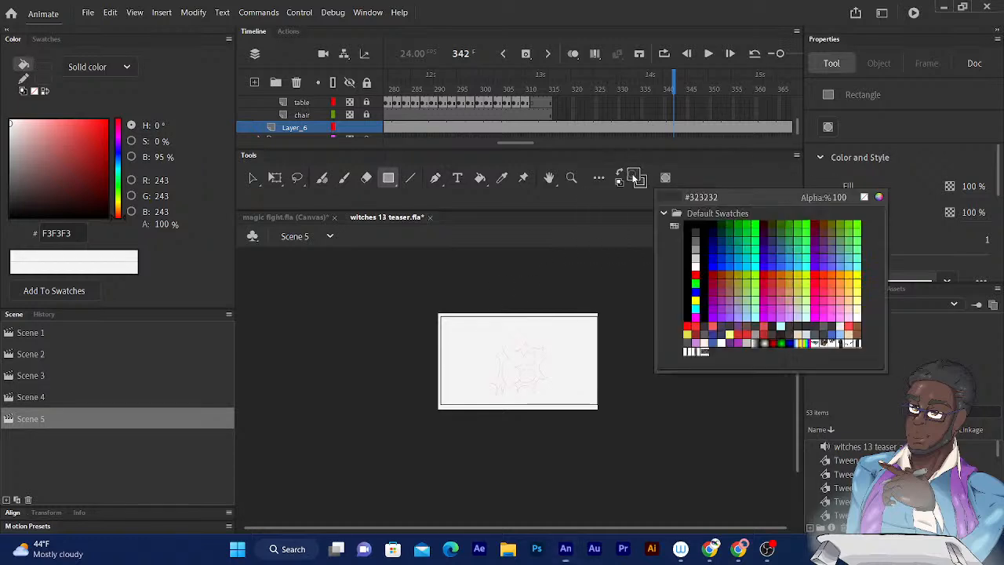
{"action": "left_click", "coordinate": [470, 333]}
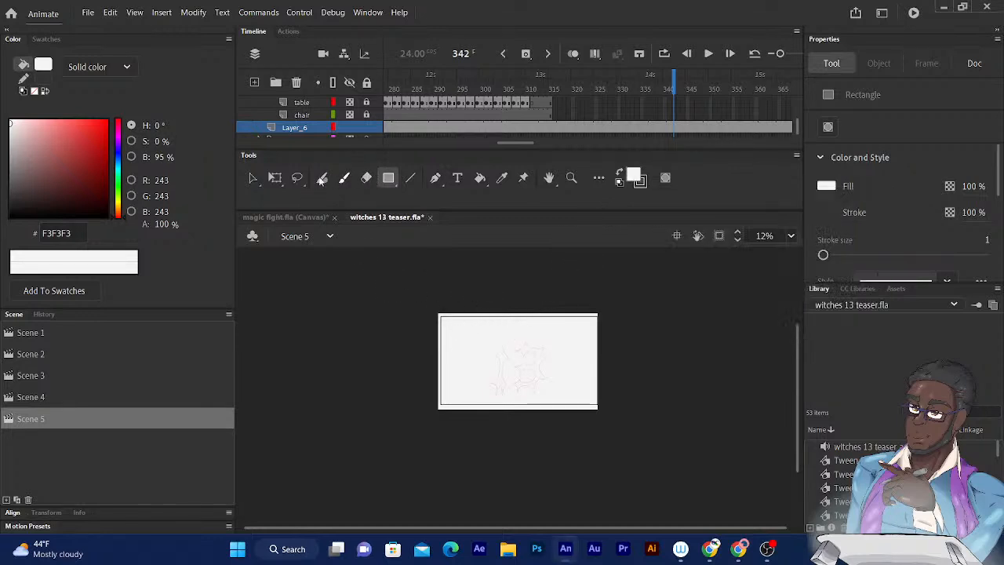
{"action": "left_click", "coordinate": [253, 178]}
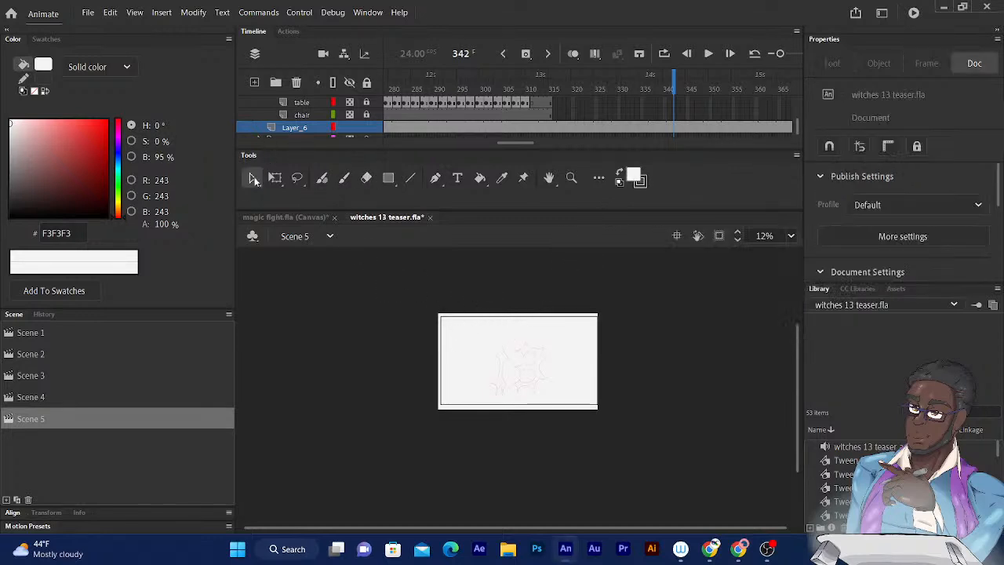
{"action": "left_click", "coordinate": [469, 339]}
{"action": "left_click", "coordinate": [634, 176]}
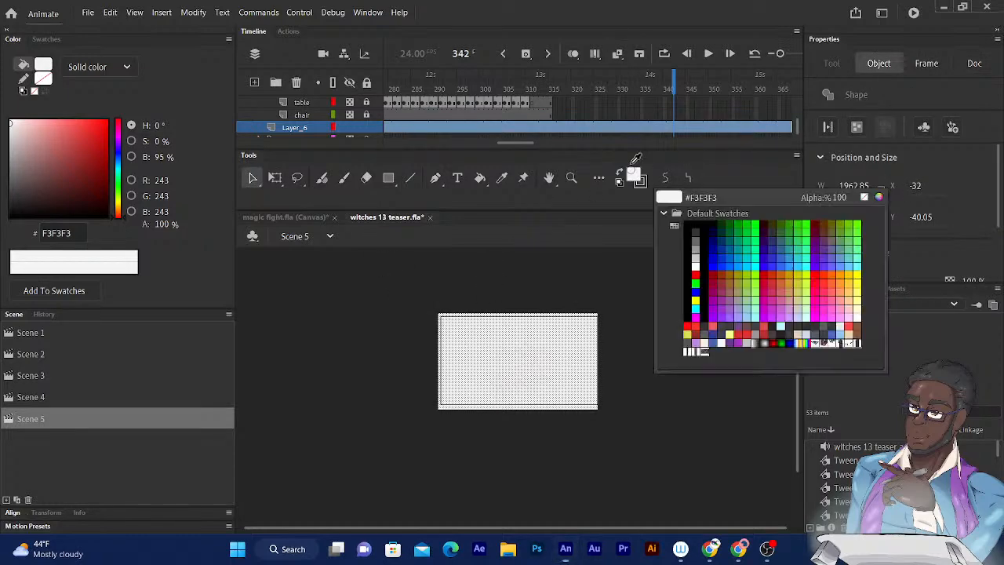
{"action": "left_click", "coordinate": [878, 197]}
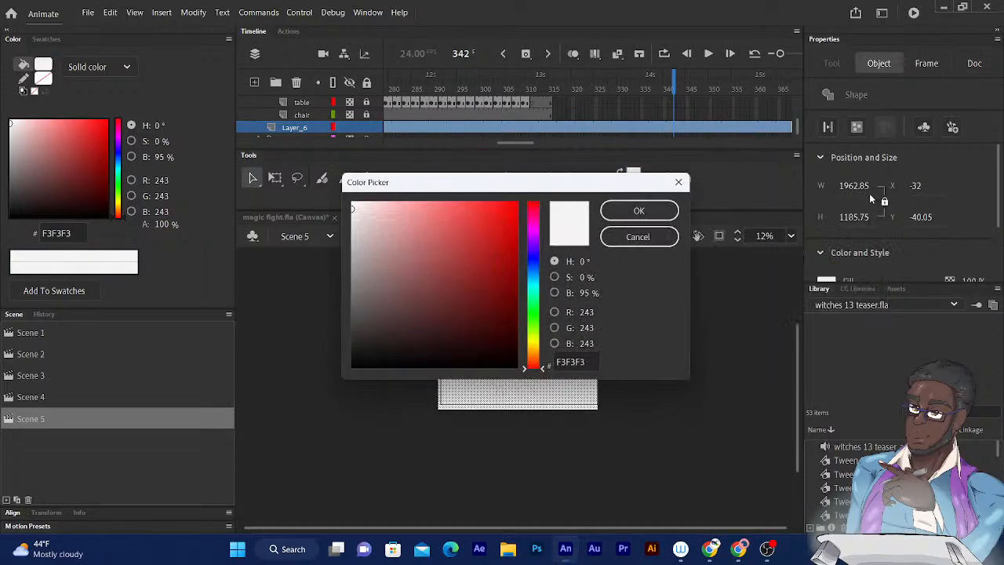
{"action": "left_click_drag", "start_coordinate": [359, 303], "coordinate": [330, 324]}
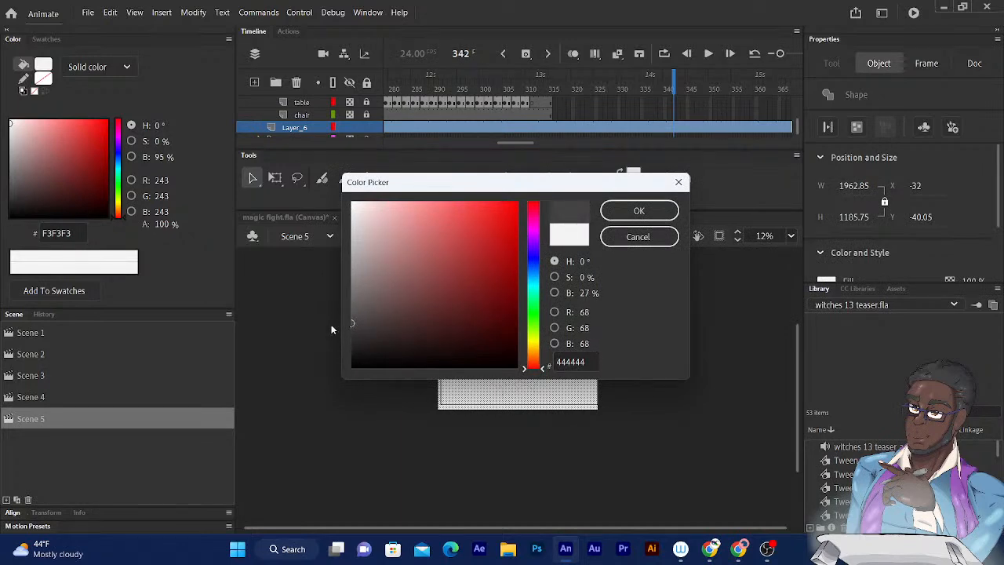
{"action": "left_click", "coordinate": [628, 209]}
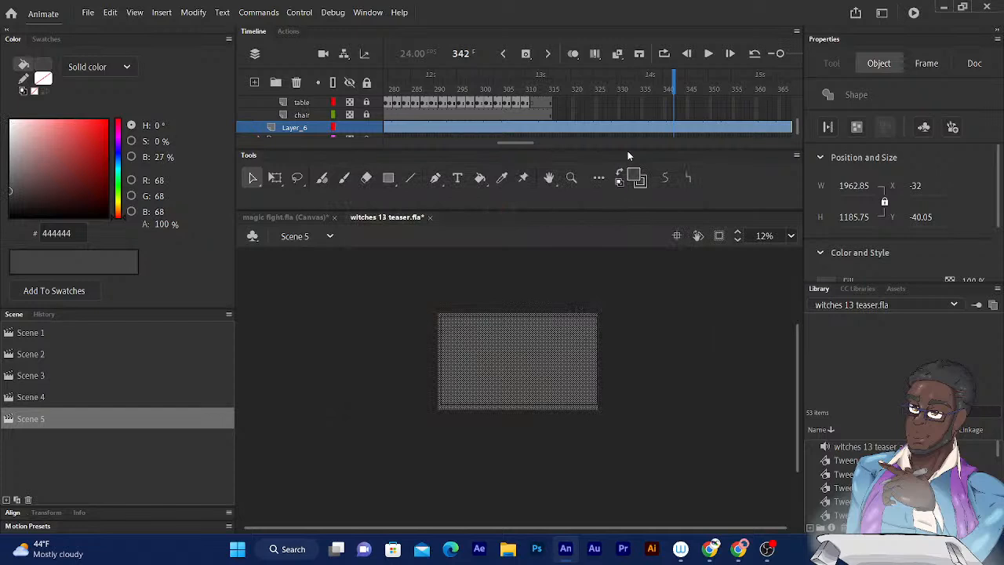
- Move back and forth through the frames and play the scene to examine the glare beams against the dark gray background
{"action": "left_click", "coordinate": [673, 88]}
{"action": "key", "text": "comma"}
{"action": "key", "text": "comma"}
{"action": "key", "text": "comma"}
{"action": "key", "text": "comma"}
{"action": "key", "text": "comma"}
{"action": "key", "text": "comma"}
{"action": "key", "text": "comma"}
{"action": "key", "text": "comma"}
{"action": "key", "text": "comma"}
{"action": "key", "text": "comma"}
{"action": "key", "text": "comma"}
{"action": "key", "text": "comma"}
{"action": "key", "text": "comma"}
{"action": "key", "text": "comma"}
{"action": "key", "text": "comma"}
{"action": "key", "text": "comma"}
{"action": "key", "text": "comma"}
{"action": "key", "text": "comma"}
{"action": "key", "text": "comma"}
{"action": "key", "text": "comma"}
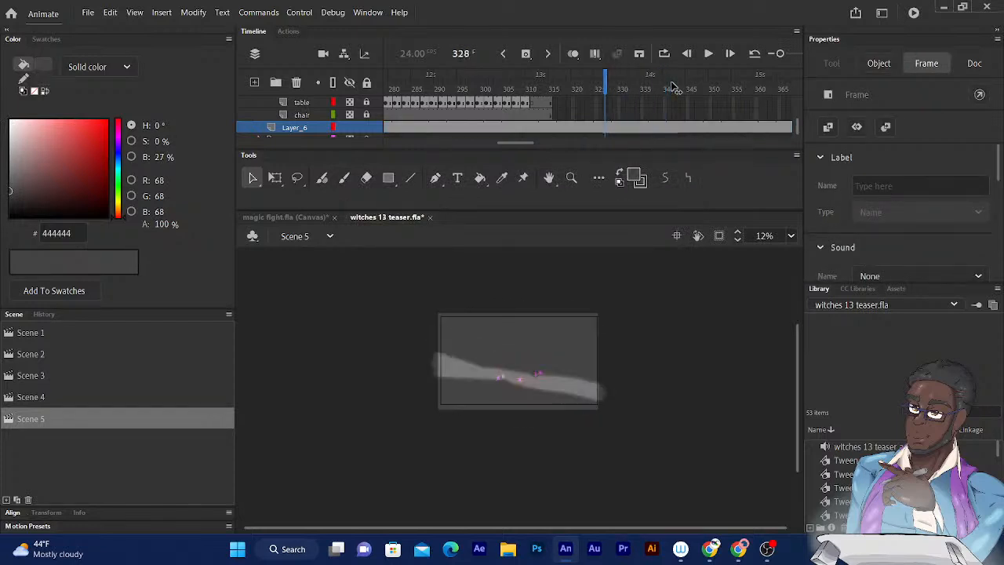
{"action": "key", "text": "comma"}
{"action": "key", "text": "comma"}
{"action": "key", "text": "comma"}
{"action": "key", "text": "comma"}
{"action": "key", "text": "comma"}
{"action": "key", "text": "comma"}
{"action": "key", "text": "comma"}
{"action": "key", "text": "comma"}
{"action": "key", "text": "comma"}
{"action": "key", "text": "comma"}
{"action": "key", "text": "comma"}
{"action": "key", "text": "comma"}
{"action": "key", "text": "comma"}
{"action": "key", "text": "comma"}
{"action": "key", "text": "comma"}
{"action": "key", "text": "comma"}
{"action": "key", "text": "comma"}
{"action": "key", "text": "comma"}
{"action": "key", "text": "period"}
{"action": "key", "text": "period"}
{"action": "key", "text": "period"}
{"action": "key", "text": "period"}
{"action": "key", "text": "period"}
{"action": "key", "text": "period"}
{"action": "key", "text": "period"}
{"action": "key", "text": "period"}
{"action": "key", "text": "period"}
{"action": "key", "text": "period"}
{"action": "key", "text": "period"}
{"action": "key", "text": "period"}
{"action": "key", "text": "period"}
{"action": "key", "text": "period"}
{"action": "key", "text": "period"}
{"action": "key", "text": "period"}
{"action": "key", "text": "period"}
{"action": "key", "text": "period"}
{"action": "key", "text": "period"}
{"action": "key", "text": "period"}
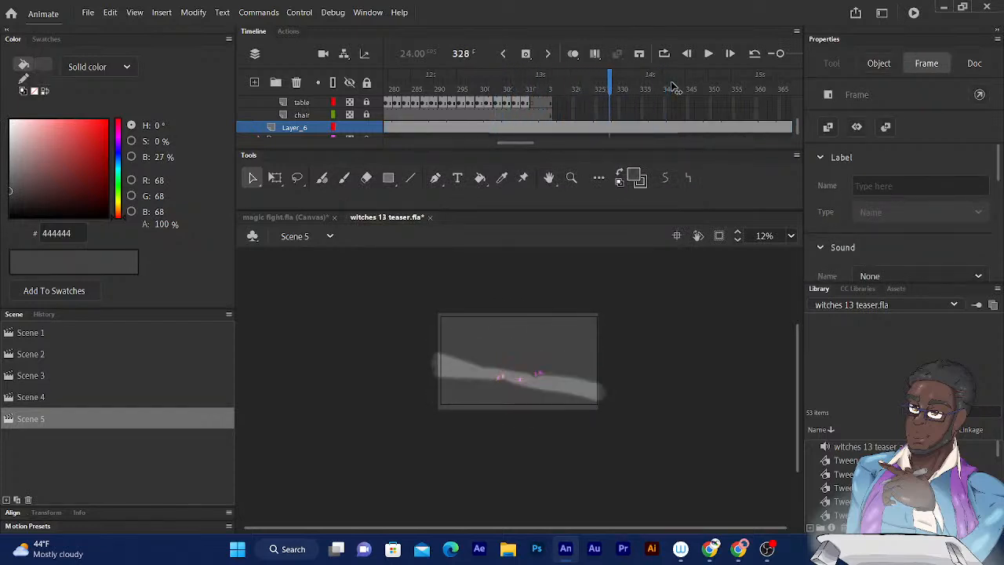
{"action": "key", "text": "comma"}
{"action": "key", "text": "comma"}
{"action": "key", "text": "comma"}
{"action": "key", "text": "comma"}
{"action": "key", "text": "comma"}
{"action": "key", "text": "comma"}
{"action": "key", "text": "comma"}
{"action": "key", "text": "comma"}
{"action": "key", "text": "comma"}
{"action": "key", "text": "comma"}
{"action": "key", "text": "comma"}
{"action": "key", "text": "comma"}
{"action": "key", "text": "comma"}
{"action": "key", "text": "comma"}
{"action": "key", "text": "comma"}
{"action": "key", "text": "comma"}
{"action": "key", "text": "comma"}
{"action": "key", "text": "comma"}
{"action": "key", "text": "comma"}
{"action": "key", "text": "comma"}
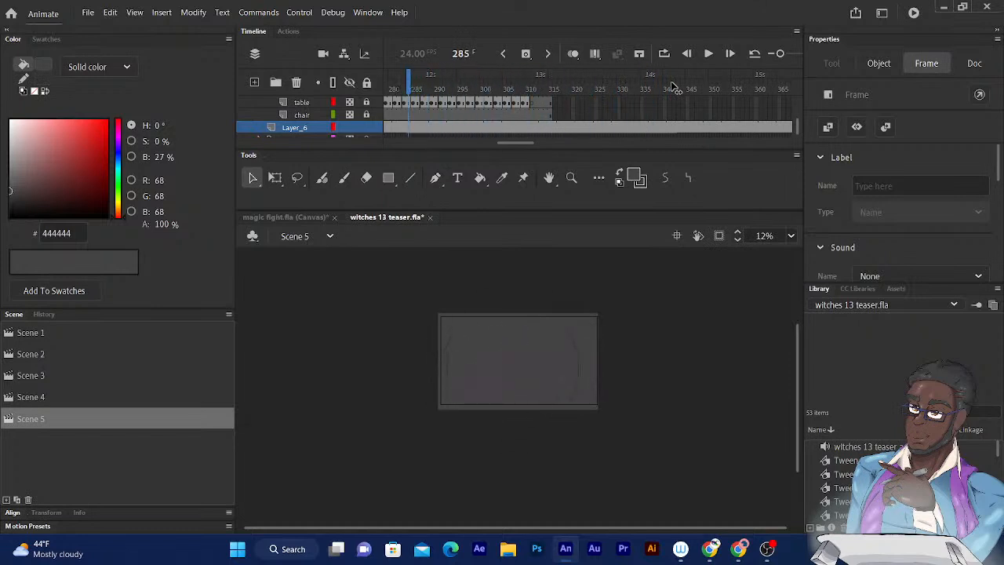
{"action": "key", "text": "comma"}
{"action": "key", "text": "comma"}
{"action": "key", "text": "comma"}
{"action": "key", "text": "comma"}
{"action": "key", "text": "comma"}
{"action": "key", "text": "comma"}
{"action": "key", "text": "comma"}
{"action": "key", "text": "comma"}
{"action": "key", "text": "comma"}
{"action": "key", "text": "comma"}
{"action": "key", "text": "comma"}
{"action": "key", "text": "comma"}
{"action": "key", "text": "comma"}
{"action": "key", "text": "comma"}
{"action": "key", "text": "comma"}
{"action": "key", "text": "comma"}
{"action": "key", "text": "comma"}
{"action": "key", "text": "comma"}
{"action": "key", "text": "comma"}
{"action": "key", "text": "comma"}
{"action": "left_click", "coordinate": [709, 54]}
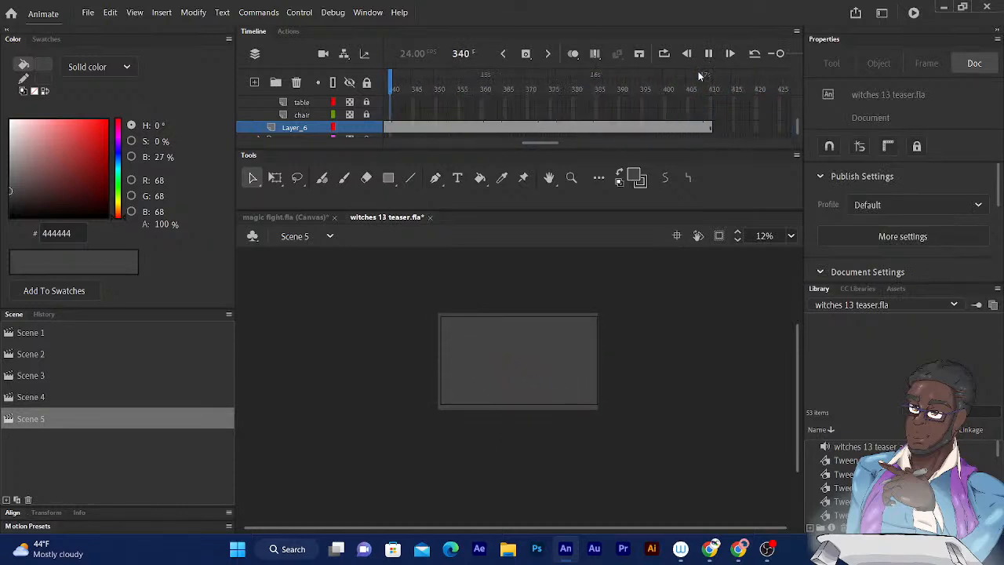
{"action": "mouse_move", "coordinate": [449, 86]}
{"action": "left_mouse_down"}
{"action": "mouse_move", "coordinate": [383, 86]}
{"action": "mouse_move", "coordinate": [630, 86]}
{"action": "mouse_move", "coordinate": [606, 86]}
{"action": "mouse_move", "coordinate": [614, 87]}
{"action": "left_mouse_up"}
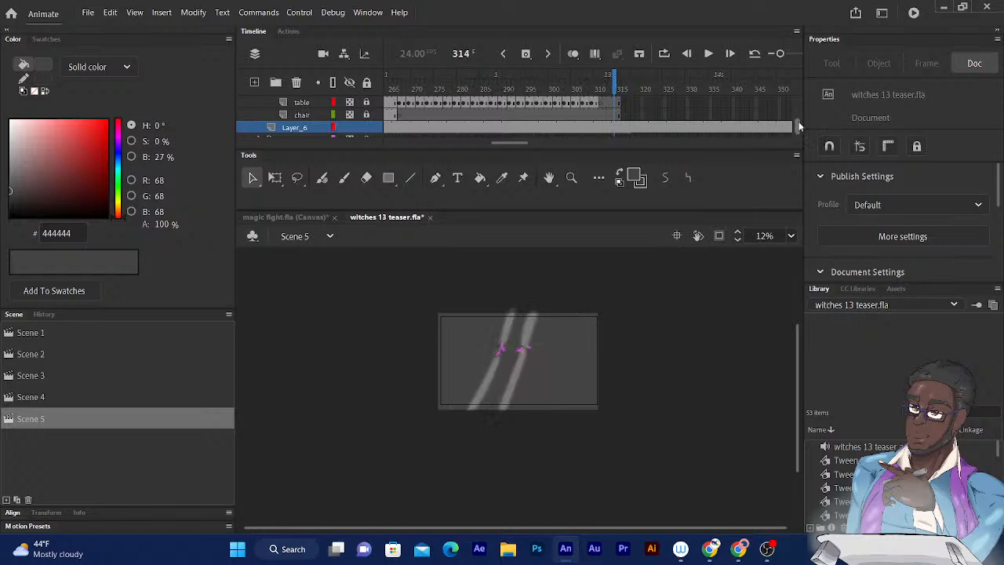
- Set the color effect of the glare layer's frames 314 to 333 to None and delete their Glow filter
{"action": "scroll", "coordinate": [800, 125], "scroll_direction": "down", "scroll_amount": 2}
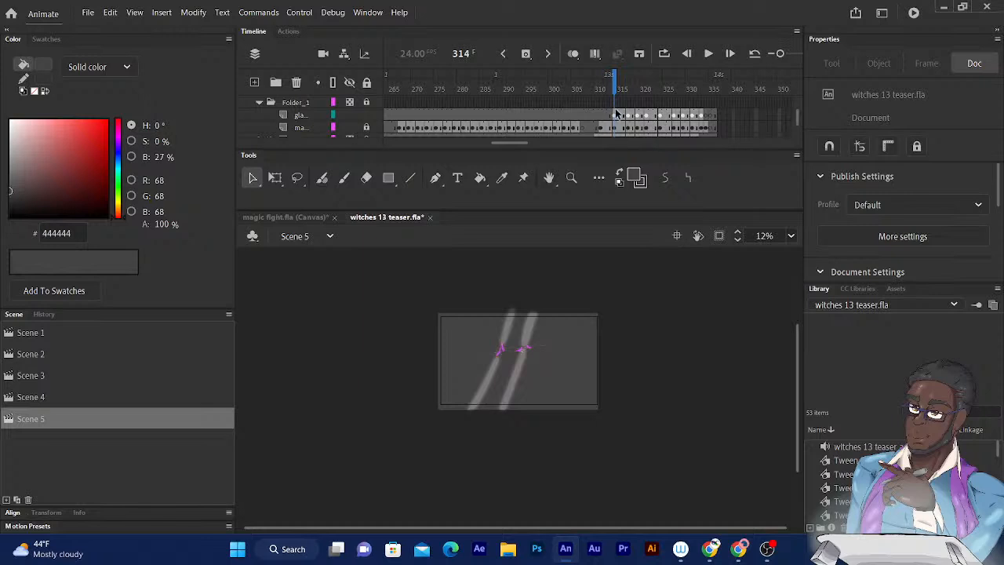
{"action": "left_click_drag", "start_coordinate": [615, 115], "coordinate": [704, 116]}
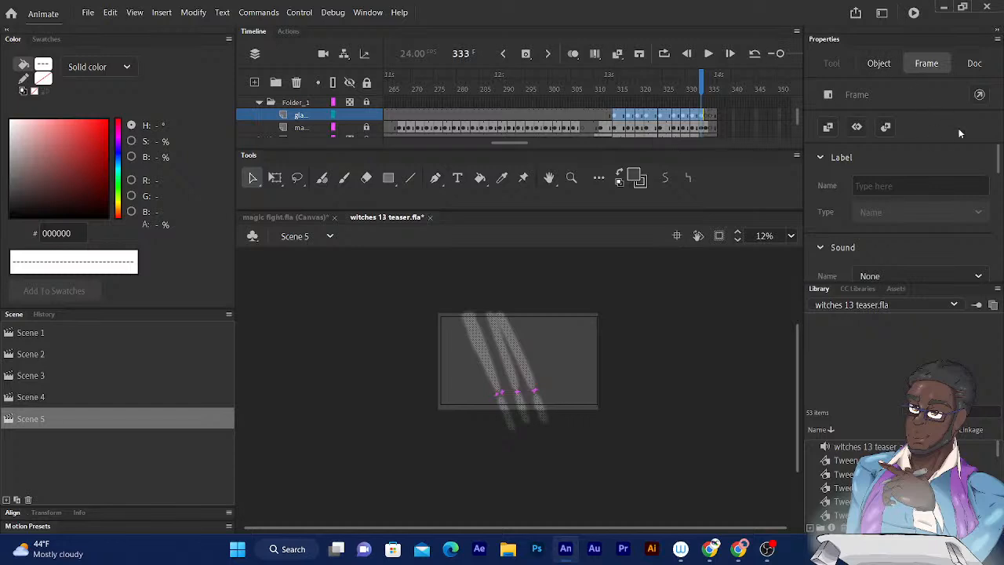
{"action": "scroll", "coordinate": [998, 165], "scroll_direction": "down", "scroll_amount": 5}
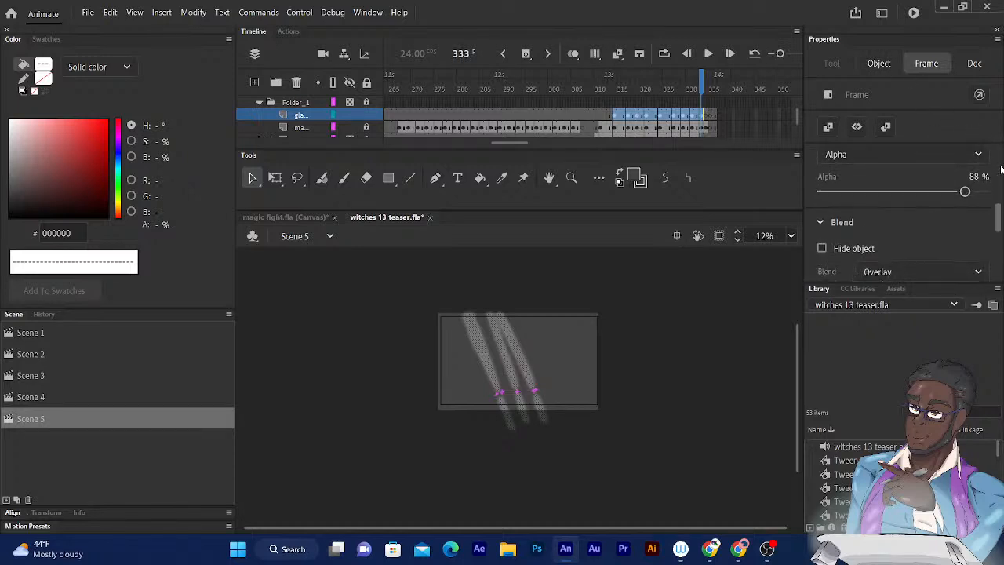
{"action": "scroll", "coordinate": [1000, 218], "scroll_direction": "up", "scroll_amount": 1}
{"action": "left_click_drag", "start_coordinate": [1000, 218], "coordinate": [1001, 216]}
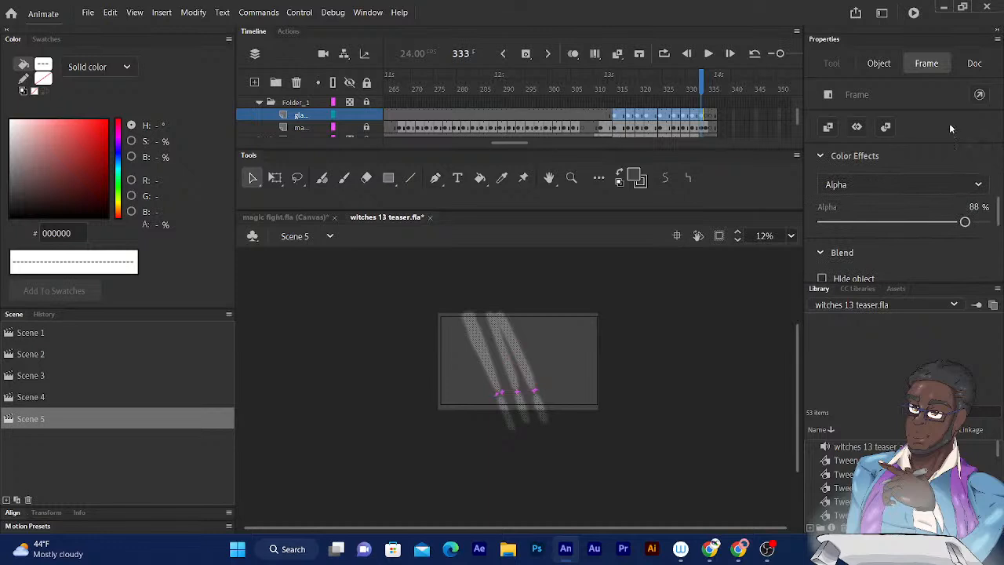
{"action": "left_click", "coordinate": [820, 159]}
{"action": "left_click", "coordinate": [821, 159]}
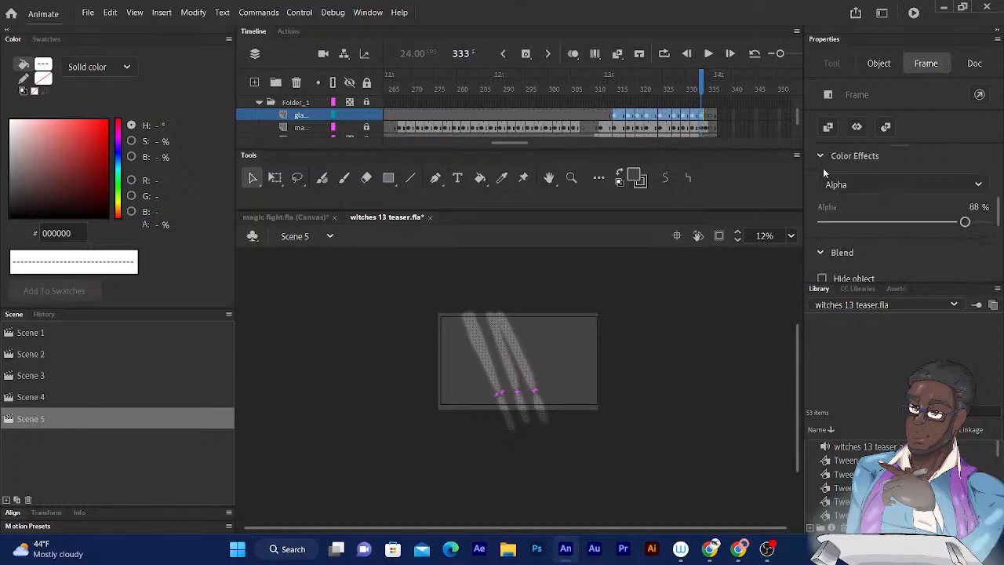
{"action": "left_click", "coordinate": [891, 183]}
{"action": "left_click", "coordinate": [838, 203]}
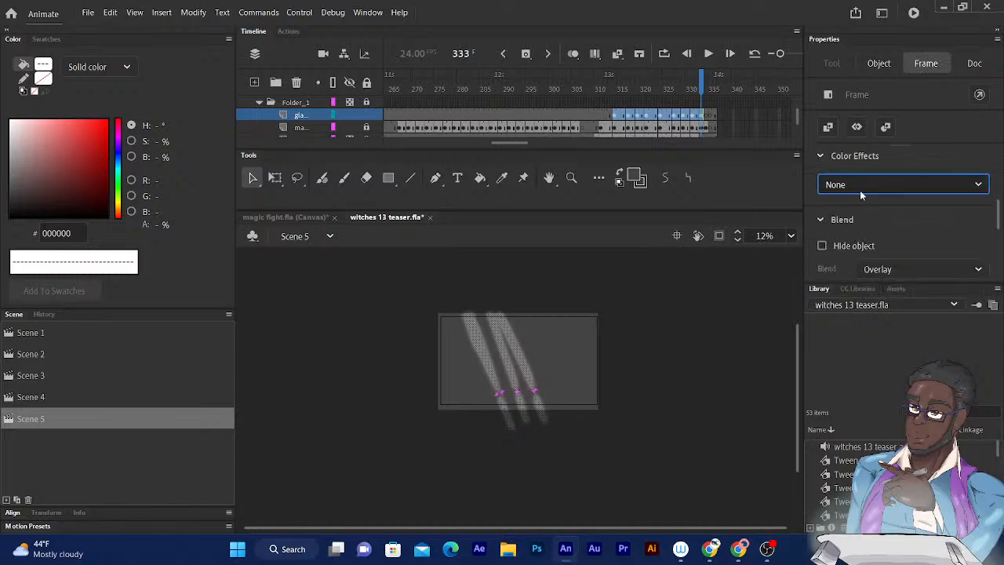
{"action": "scroll", "coordinate": [951, 212], "scroll_direction": "down", "scroll_amount": 3}
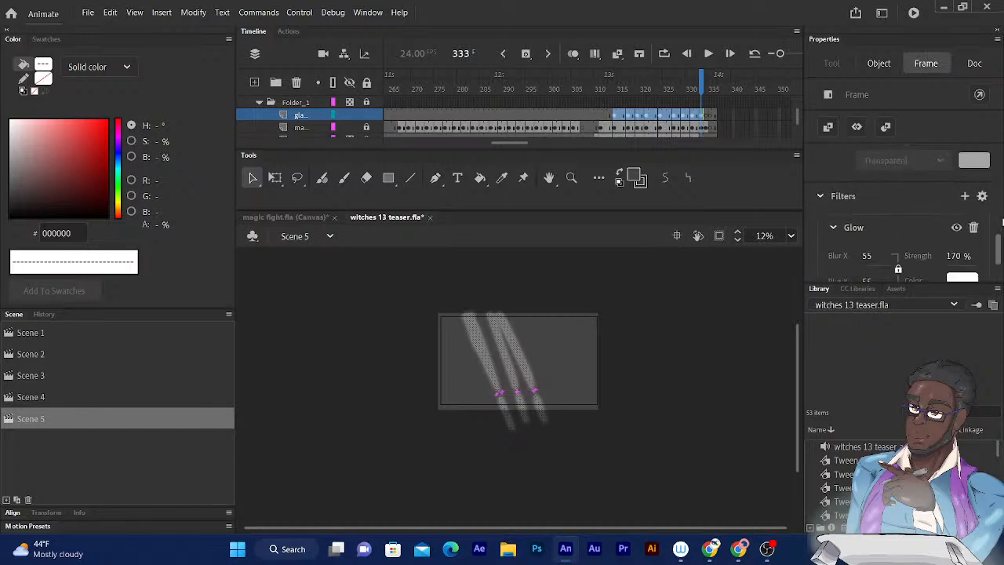
{"action": "left_click", "coordinate": [974, 224]}
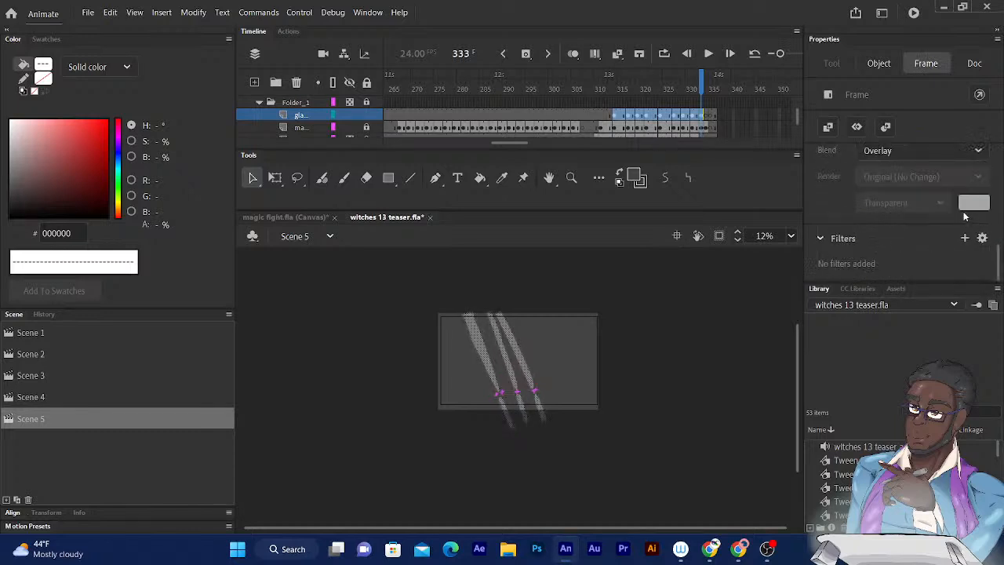
- Set the blend mode of the selected glare frames to Normal
{"action": "left_click_drag", "start_coordinate": [999, 260], "coordinate": [997, 196]}
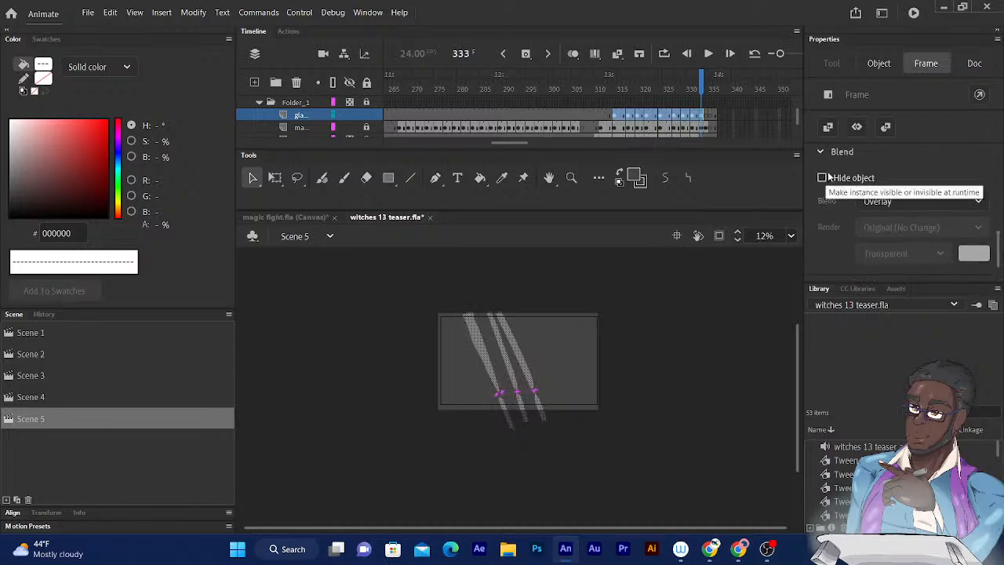
{"action": "left_click", "coordinate": [887, 201]}
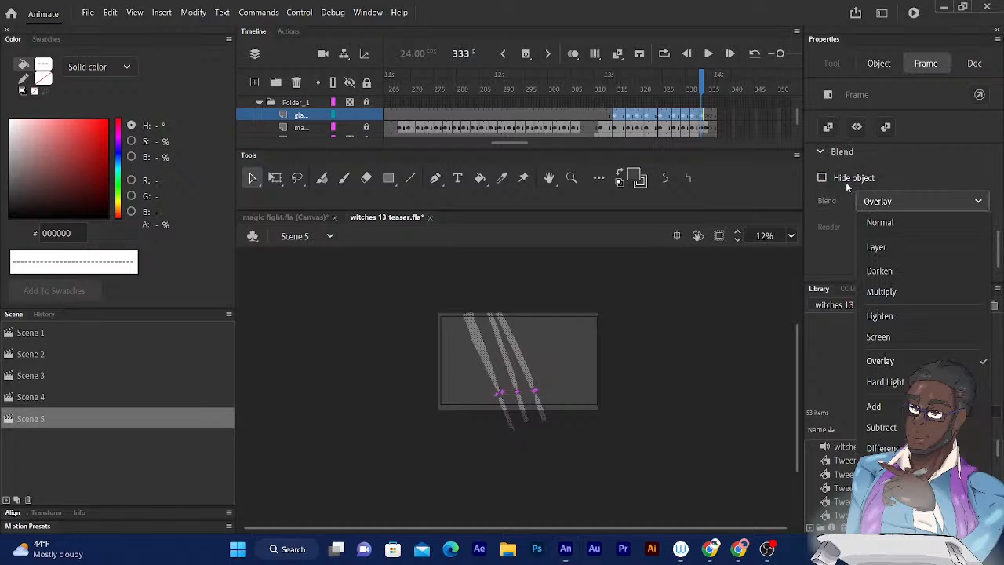
{"action": "left_click", "coordinate": [870, 221]}
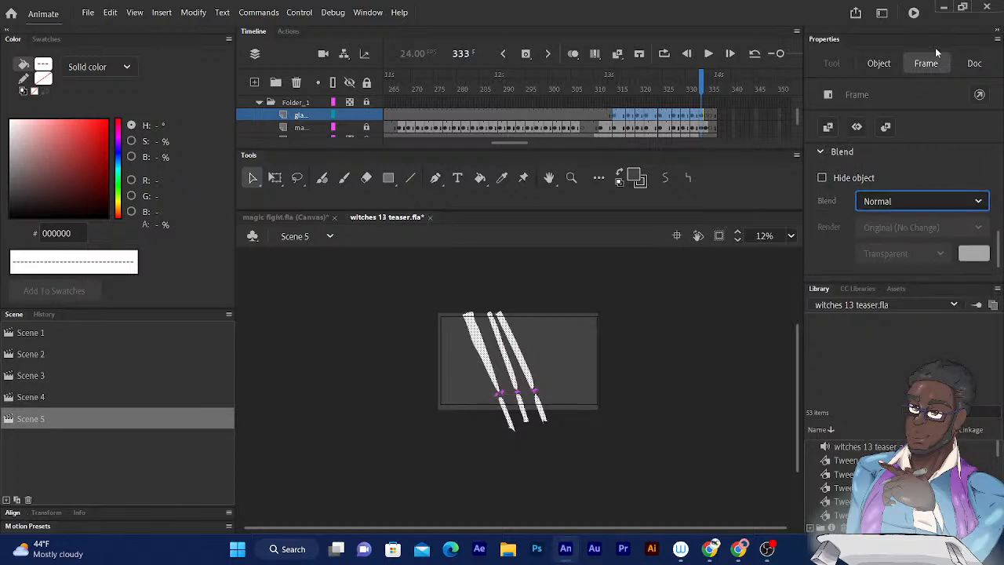
- Play from around frame 302 and step through frames 318 to 322 to review the beams without glow
{"action": "left_click_drag", "start_coordinate": [702, 90], "coordinate": [560, 90]}
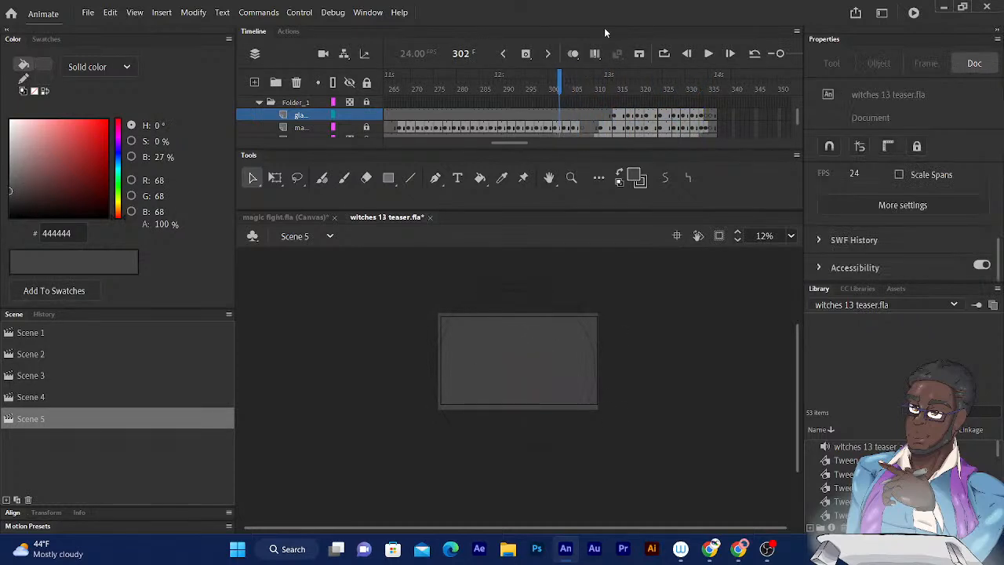
{"action": "key", "text": "Return"}
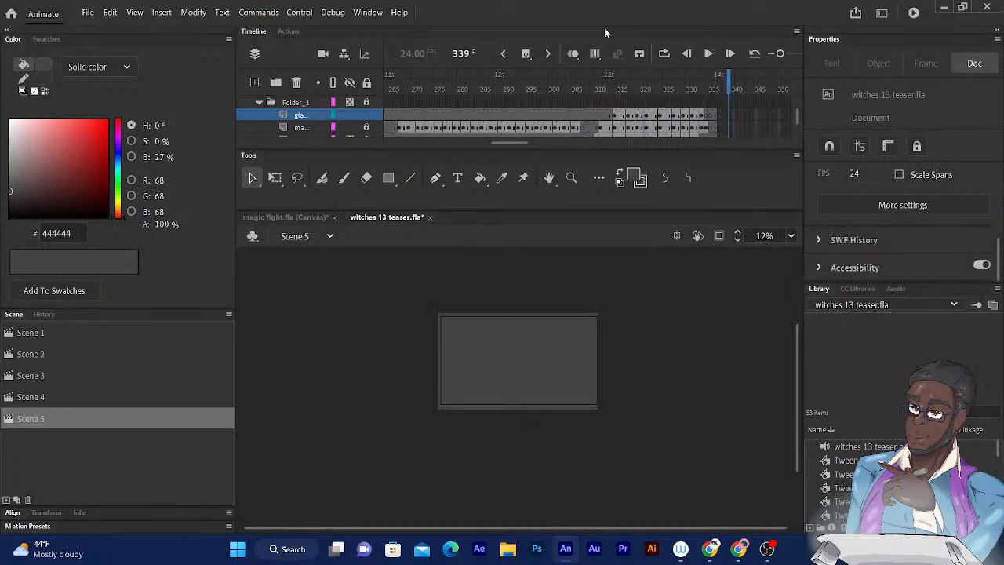
{"action": "mouse_move", "coordinate": [728, 76]}
{"action": "left_mouse_down"}
{"action": "mouse_move", "coordinate": [614, 77]}
{"action": "mouse_move", "coordinate": [633, 77]}
{"action": "left_mouse_up"}
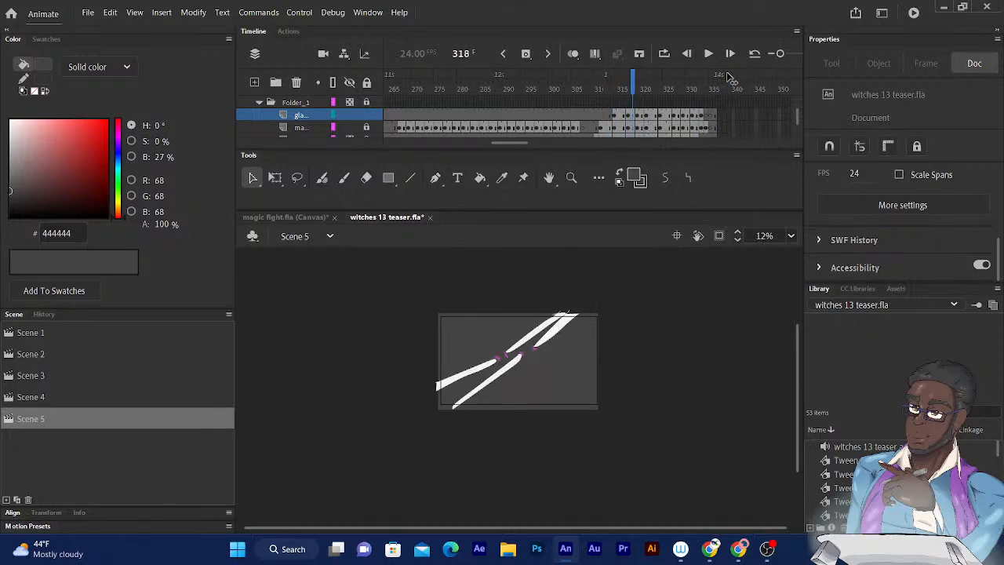
{"action": "key", "text": "period"}
{"action": "key", "text": "period"}
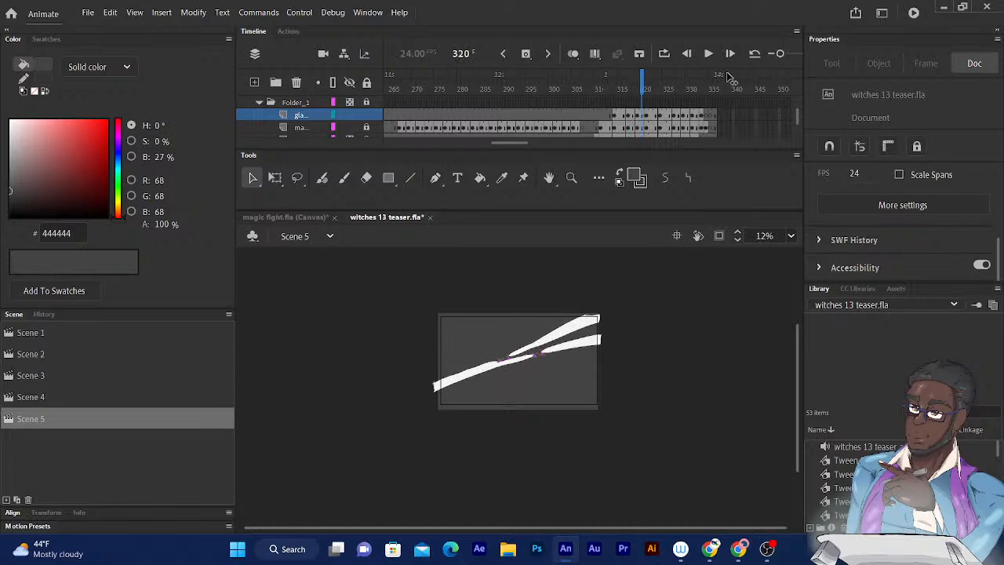
{"action": "key", "text": "period"}
{"action": "key", "text": "period"}
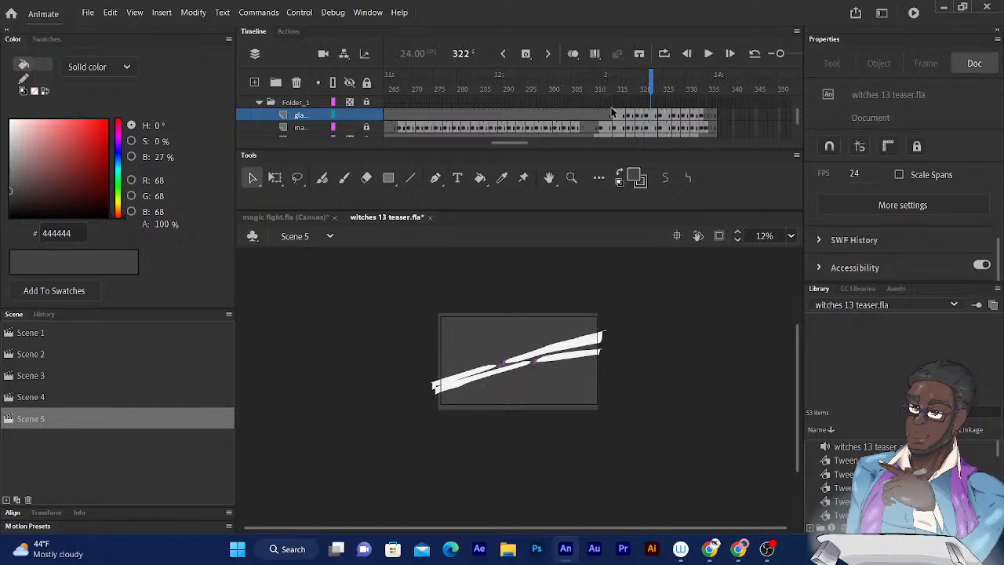
- Apply an Alpha color effect of 90% to the glare layer's frames 314 to 333
{"action": "left_click_drag", "start_coordinate": [616, 116], "coordinate": [704, 117]}
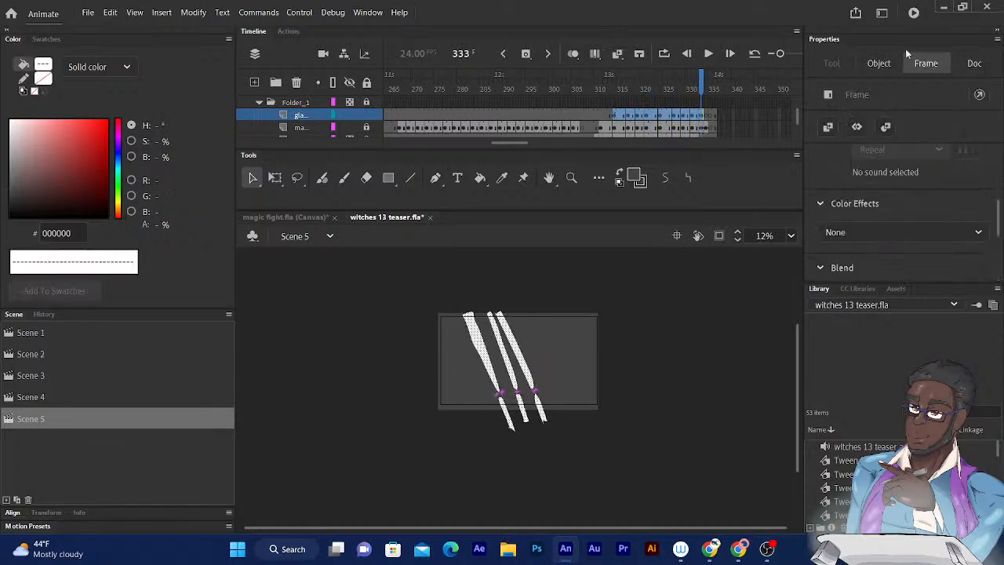
{"action": "left_click", "coordinate": [977, 234]}
{"action": "left_click", "coordinate": [845, 337]}
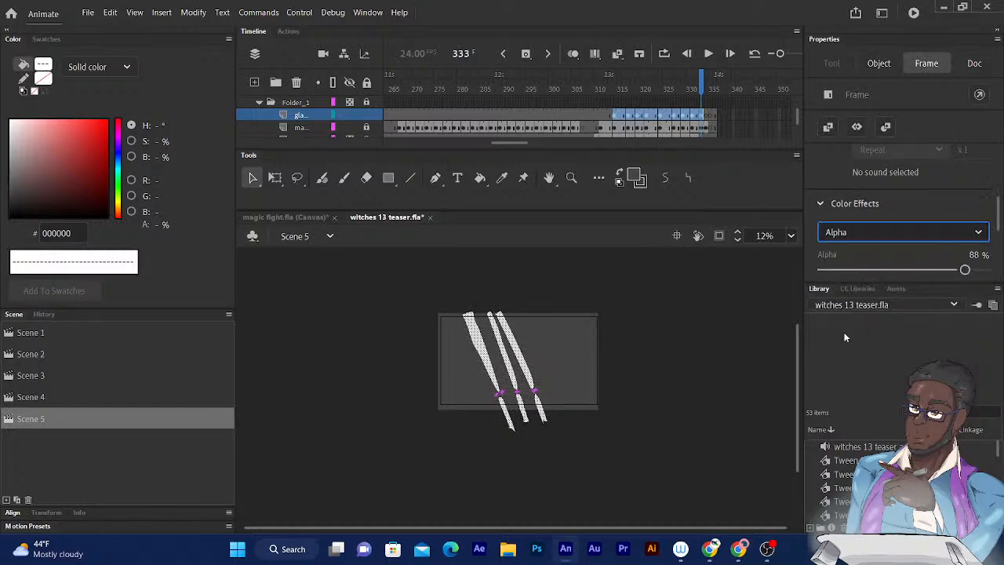
{"action": "mouse_move", "coordinate": [966, 272]}
{"action": "left_mouse_down"}
{"action": "mouse_move", "coordinate": [910, 273]}
{"action": "mouse_move", "coordinate": [968, 270]}
{"action": "left_mouse_up"}
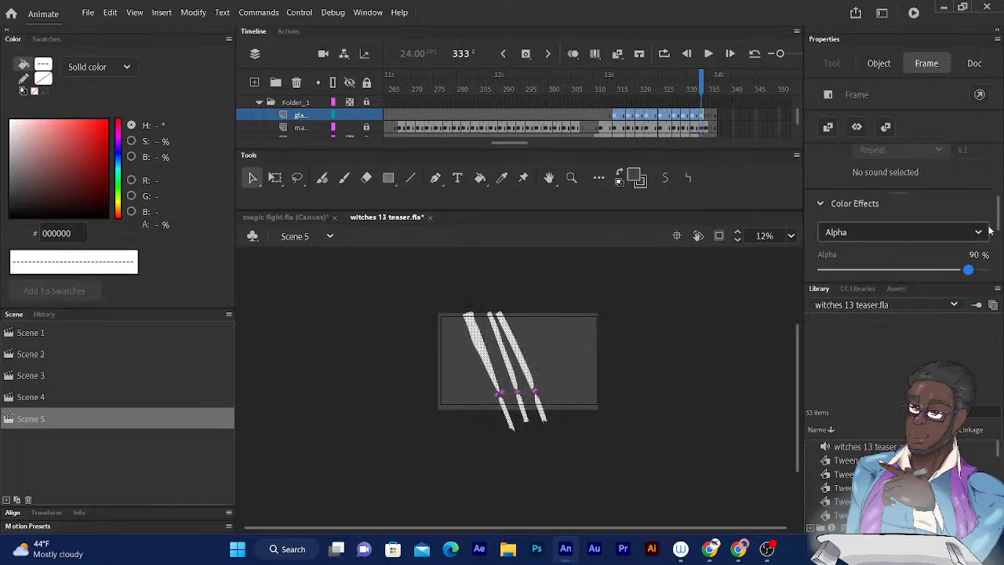
- Try the Overlay blend mode on the selected glare frames
{"action": "left_click_drag", "start_coordinate": [998, 209], "coordinate": [998, 237]}
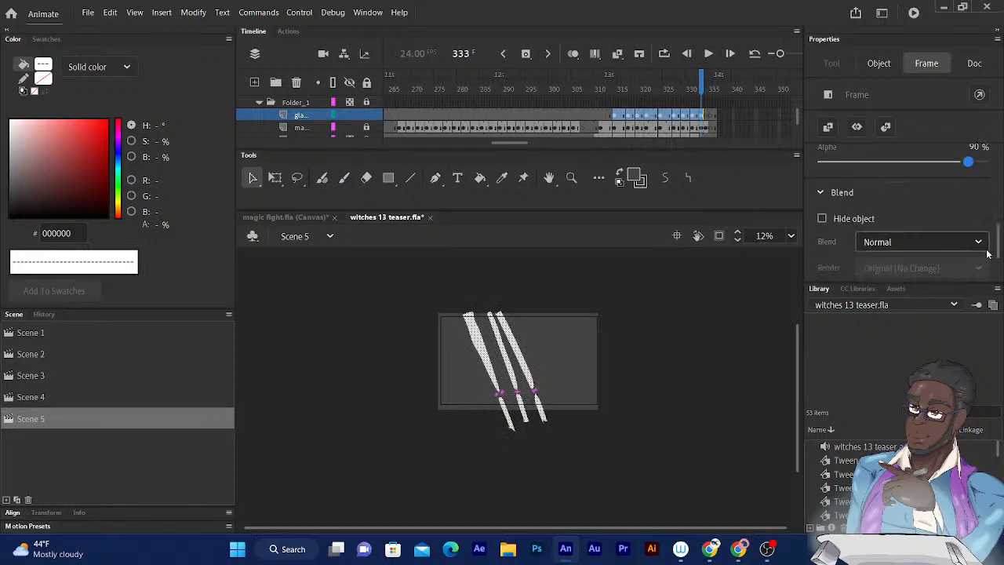
{"action": "left_click", "coordinate": [890, 242]}
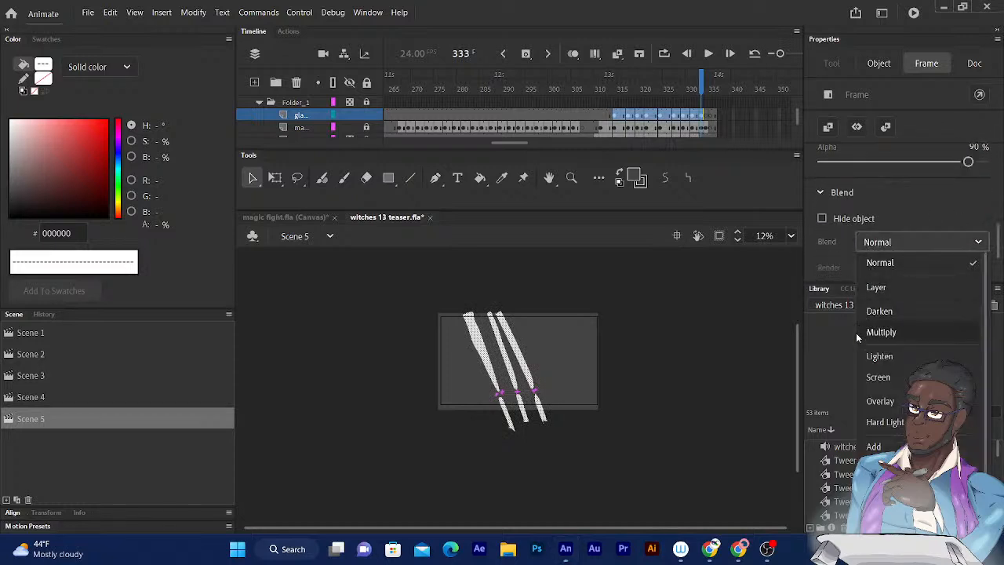
{"action": "left_click", "coordinate": [880, 400]}
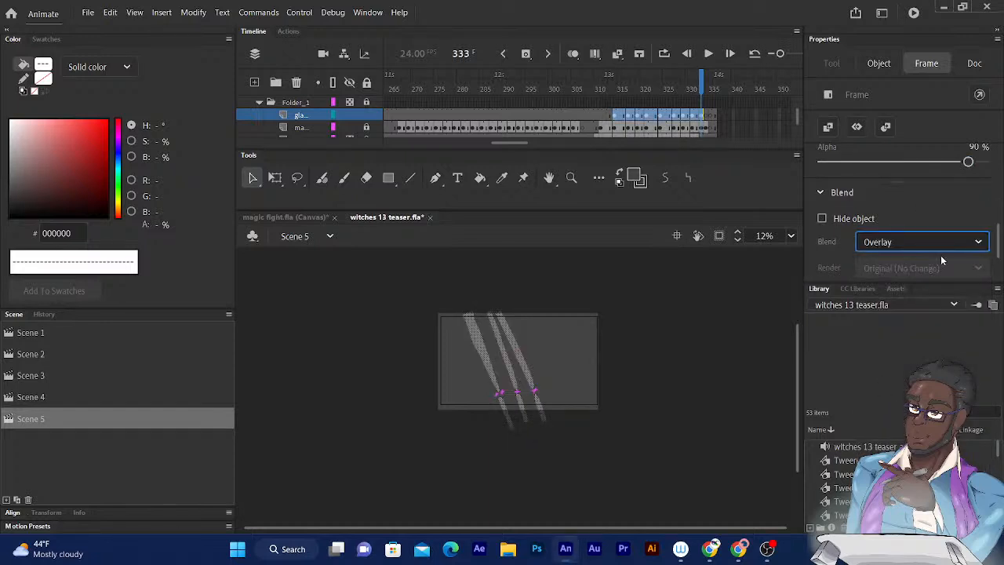
- Set the blend mode of the selected glare frames to Screen and check the beams at an earlier frame
{"action": "left_click", "coordinate": [979, 244]}
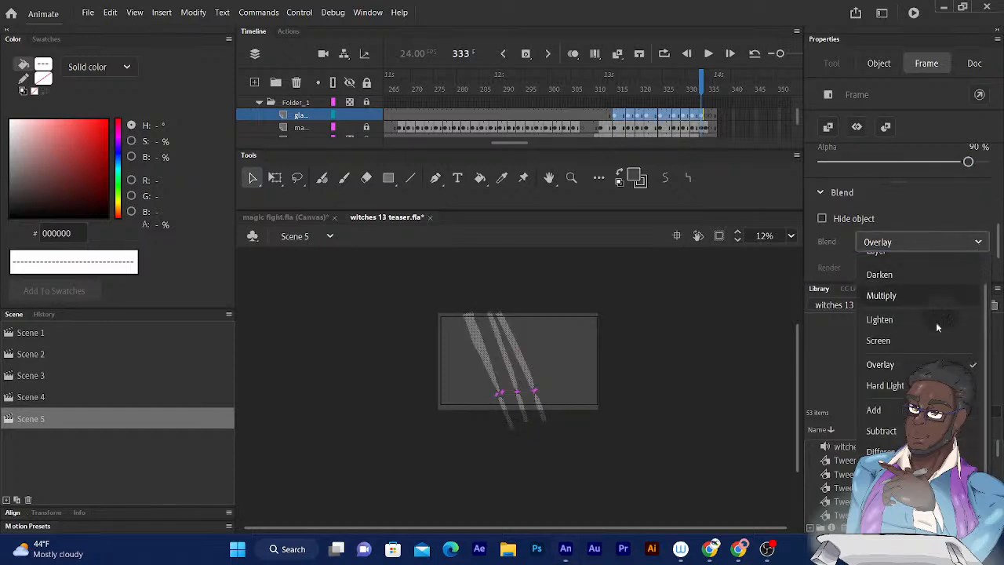
{"action": "left_click", "coordinate": [879, 341]}
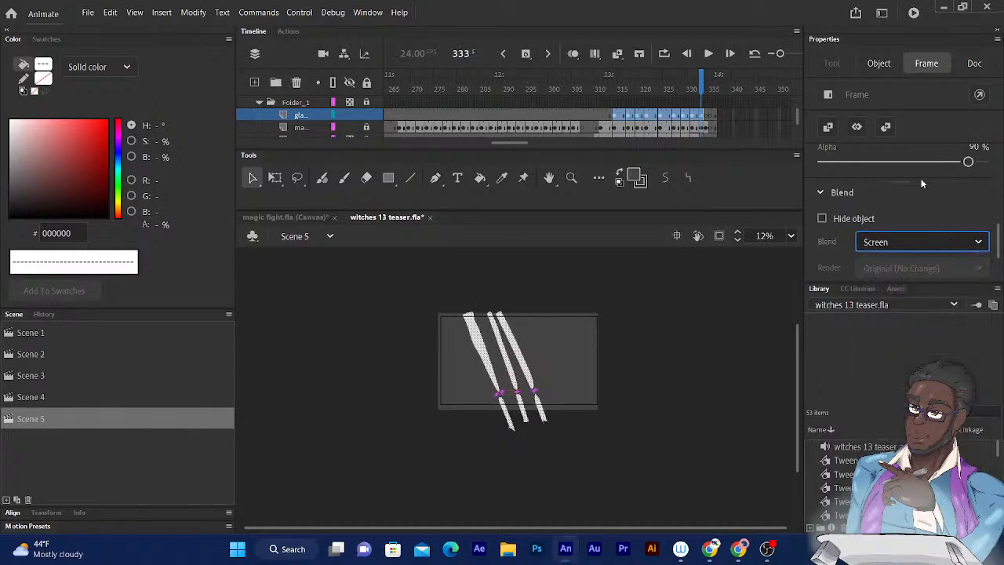
{"action": "mouse_move", "coordinate": [700, 87]}
{"action": "left_mouse_down"}
{"action": "mouse_move", "coordinate": [646, 86]}
{"action": "mouse_move", "coordinate": [683, 86]}
{"action": "left_mouse_up"}
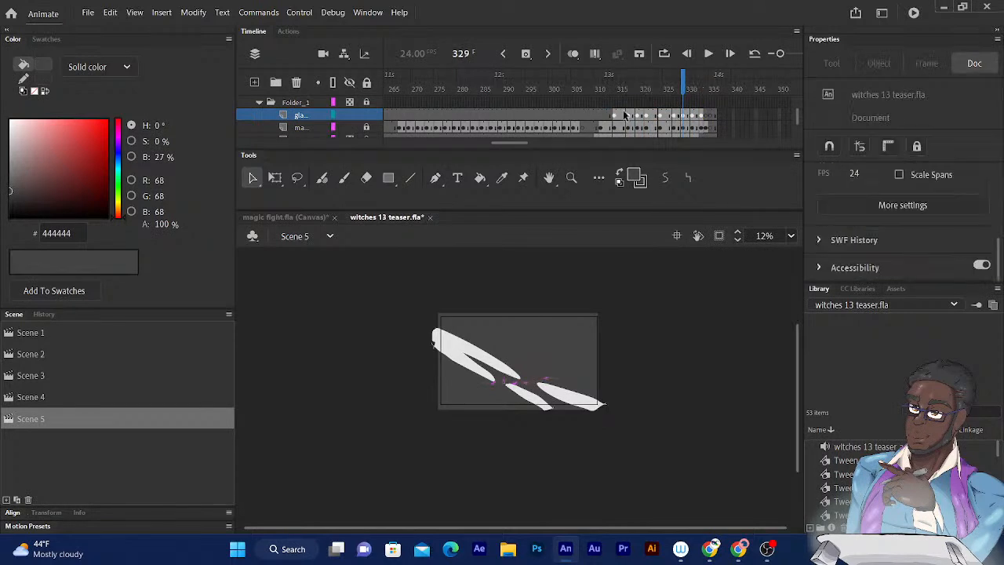
- Reselect the glare layer's frames 314 to 333 and lower their alpha to 70%
{"action": "left_click_drag", "start_coordinate": [615, 116], "coordinate": [706, 116]}
{"action": "left_click_drag", "start_coordinate": [962, 270], "coordinate": [947, 270]}
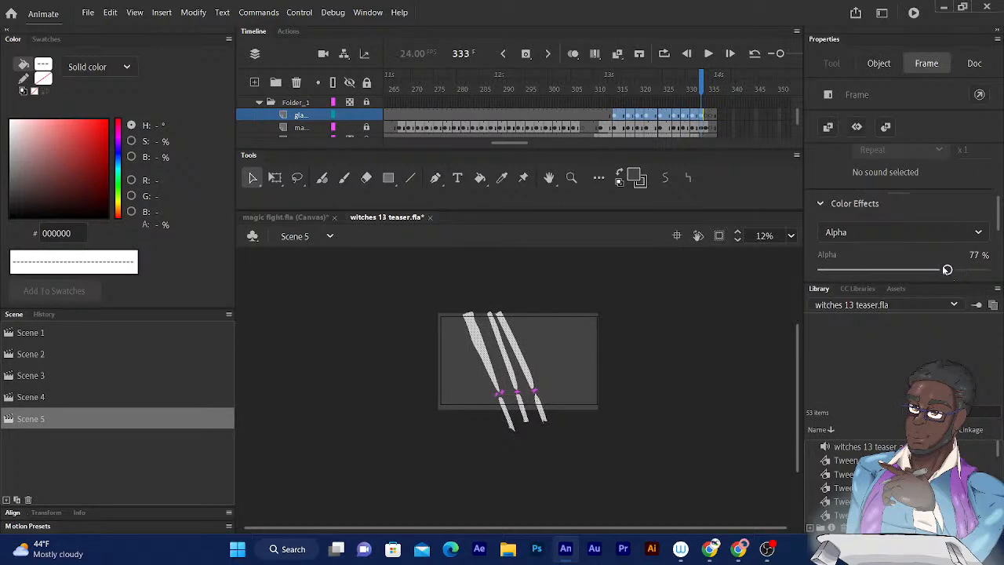
{"action": "key", "text": "Left"}
{"action": "key", "text": "Left"}
{"action": "key", "text": "Left"}
{"action": "key", "text": "Left"}
{"action": "key", "text": "Left"}
{"action": "key", "text": "Left"}
{"action": "key", "text": "Left"}
- Move back and forth through the glare frames to examine how the more transparent beams look
{"action": "left_click", "coordinate": [701, 85]}
{"action": "key", "text": "comma"}
{"action": "key", "text": "comma"}
{"action": "key", "text": "comma"}
{"action": "key", "text": "comma"}
{"action": "key", "text": "comma"}
{"action": "key", "text": "comma"}
{"action": "key", "text": "comma"}
{"action": "key", "text": "comma"}
{"action": "key", "text": "comma"}
{"action": "key", "text": "comma"}
{"action": "key", "text": "comma"}
{"action": "key", "text": "comma"}
{"action": "key", "text": "comma"}
{"action": "key", "text": "comma"}
{"action": "key", "text": "comma"}
{"action": "key", "text": "comma"}
{"action": "key", "text": "comma"}
{"action": "key", "text": "comma"}
{"action": "key", "text": "comma"}
{"action": "key", "text": "comma"}
{"action": "key", "text": "period"}
{"action": "key", "text": "period"}
{"action": "key", "text": "period"}
{"action": "key", "text": "period"}
{"action": "key", "text": "period"}
{"action": "key", "text": "period"}
{"action": "key", "text": "period"}
{"action": "key", "text": "period"}
{"action": "key", "text": "period"}
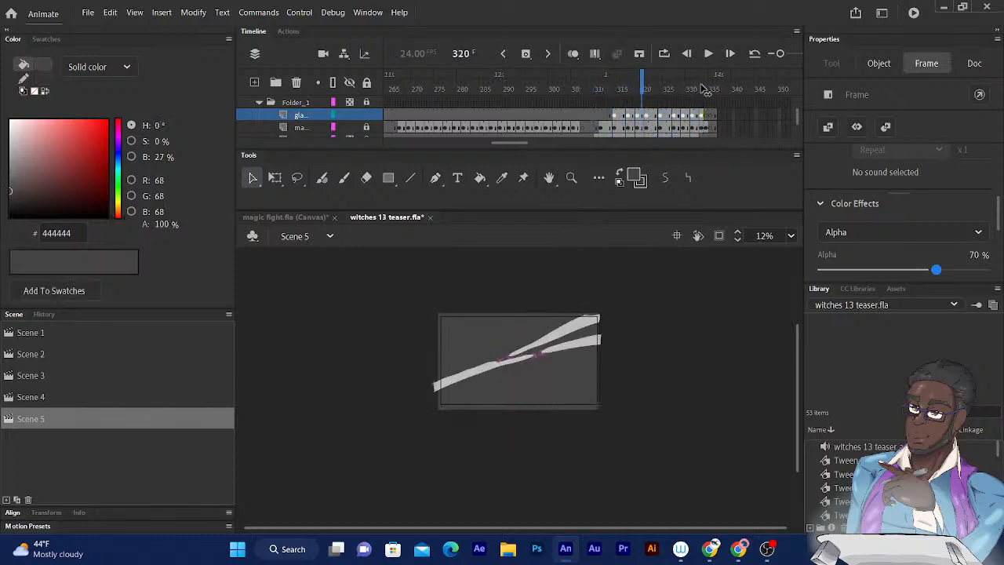
{"action": "key", "text": "period"}
{"action": "key", "text": "period"}
{"action": "key", "text": "period"}
{"action": "key", "text": "period"}
{"action": "key", "text": "period"}
{"action": "key", "text": "period"}
{"action": "key", "text": "period"}
{"action": "key", "text": "period"}
{"action": "key", "text": "period"}
{"action": "key", "text": "period"}
{"action": "key", "text": "period"}
{"action": "key", "text": "period"}
{"action": "key", "text": "period"}
{"action": "key", "text": "period"}
{"action": "key", "text": "period"}
{"action": "key", "text": "period"}
{"action": "key", "text": "period"}
{"action": "key", "text": "period"}
{"action": "key", "text": "period"}
{"action": "key", "text": "period"}
{"action": "key", "text": "comma"}
{"action": "key", "text": "comma"}
{"action": "key", "text": "comma"}
{"action": "key", "text": "comma"}
{"action": "key", "text": "comma"}
{"action": "key", "text": "comma"}
{"action": "key", "text": "comma"}
{"action": "key", "text": "comma"}
{"action": "key", "text": "comma"}
{"action": "key", "text": "comma"}
{"action": "key", "text": "comma"}
{"action": "key", "text": "comma"}
{"action": "key", "text": "comma"}
{"action": "key", "text": "comma"}
{"action": "key", "text": "comma"}
{"action": "key", "text": "comma"}
{"action": "key", "text": "comma"}
{"action": "key", "text": "comma"}
{"action": "key", "text": "comma"}
{"action": "key", "text": "comma"}
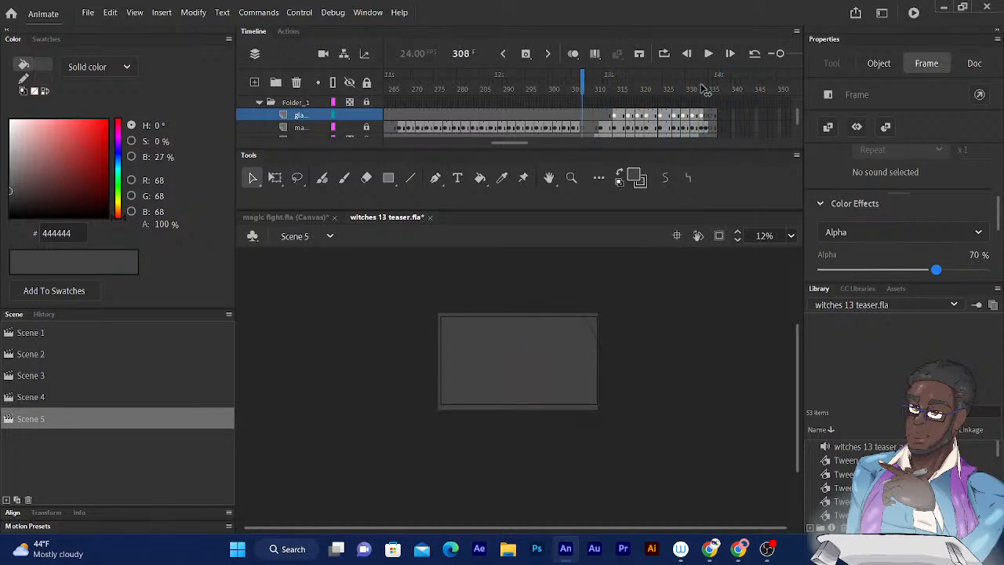
{"action": "key", "text": "comma"}
{"action": "key", "text": "comma"}
{"action": "key", "text": "comma"}
{"action": "key", "text": "comma"}
{"action": "key", "text": "comma"}
{"action": "key", "text": "comma"}
{"action": "key", "text": "comma"}
{"action": "key", "text": "comma"}
{"action": "key", "text": "comma"}
{"action": "key", "text": "comma"}
{"action": "key", "text": "comma"}
{"action": "key", "text": "comma"}
{"action": "key", "text": "comma"}
- Enable looped playback over about frames 313 to 334 and play the glare animation
{"action": "left_click", "coordinate": [598, 56]}
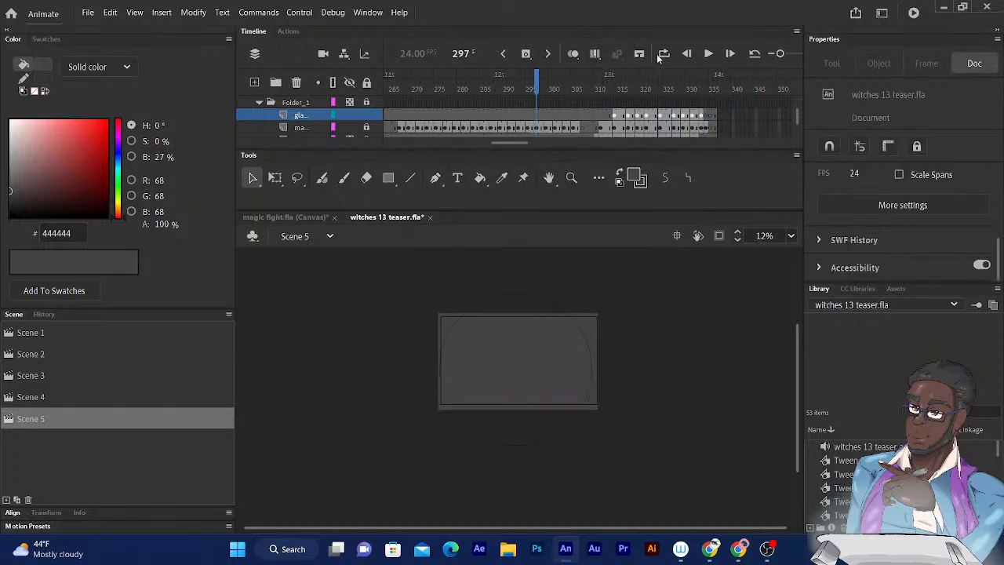
{"action": "left_click_drag", "start_coordinate": [611, 73], "coordinate": [701, 73]}
{"action": "left_click", "coordinate": [707, 54]}
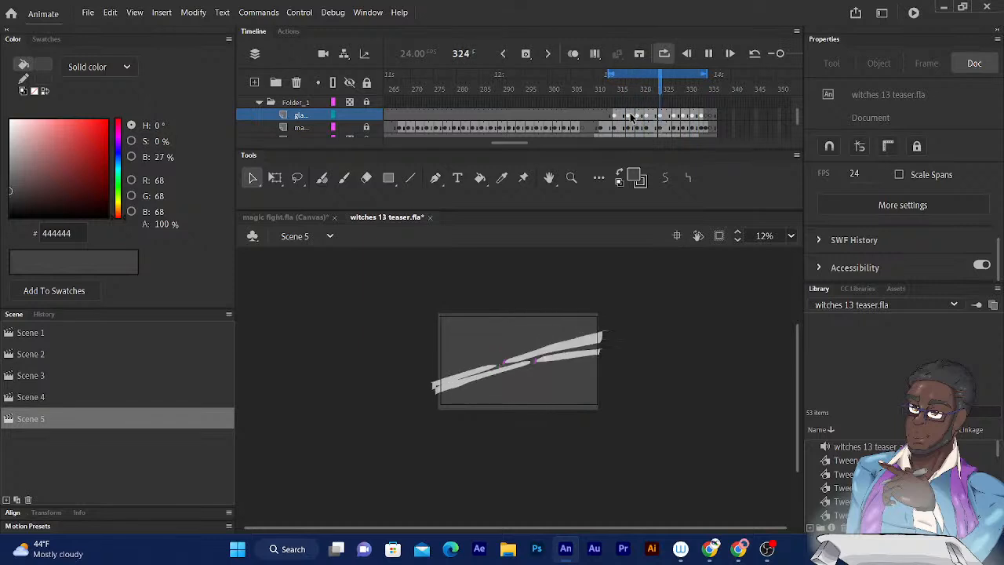
- Move through the looped glare frames from 313 to about 330 to examine how the semi-transparent beams animate
{"action": "left_click", "coordinate": [652, 85]}
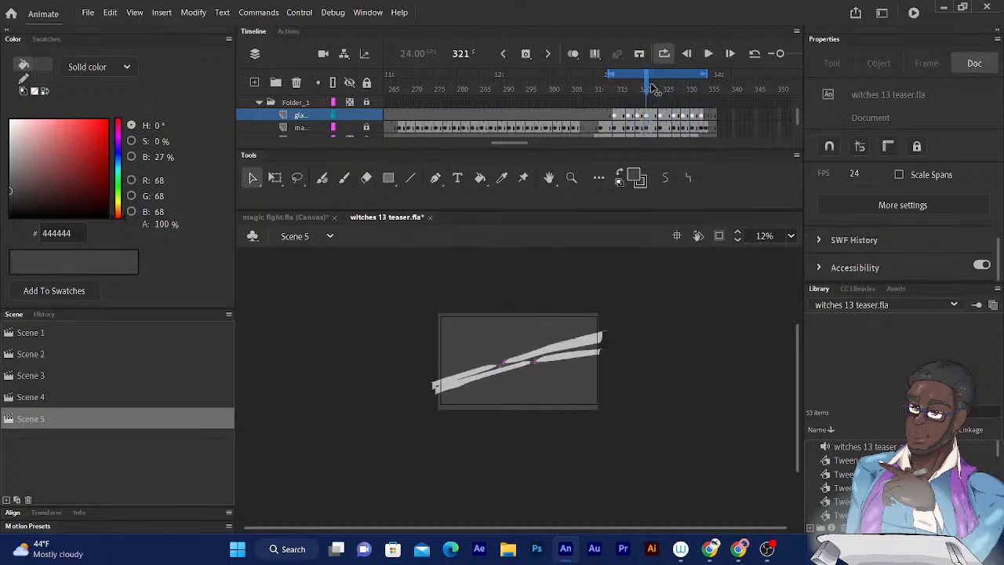
{"action": "key", "text": "comma"}
{"action": "key", "text": "comma"}
{"action": "key", "text": "comma"}
{"action": "key", "text": "comma"}
{"action": "key", "text": "comma"}
{"action": "key", "text": "comma"}
{"action": "key", "text": "comma"}
{"action": "key", "text": "comma"}
{"action": "key", "text": "comma"}
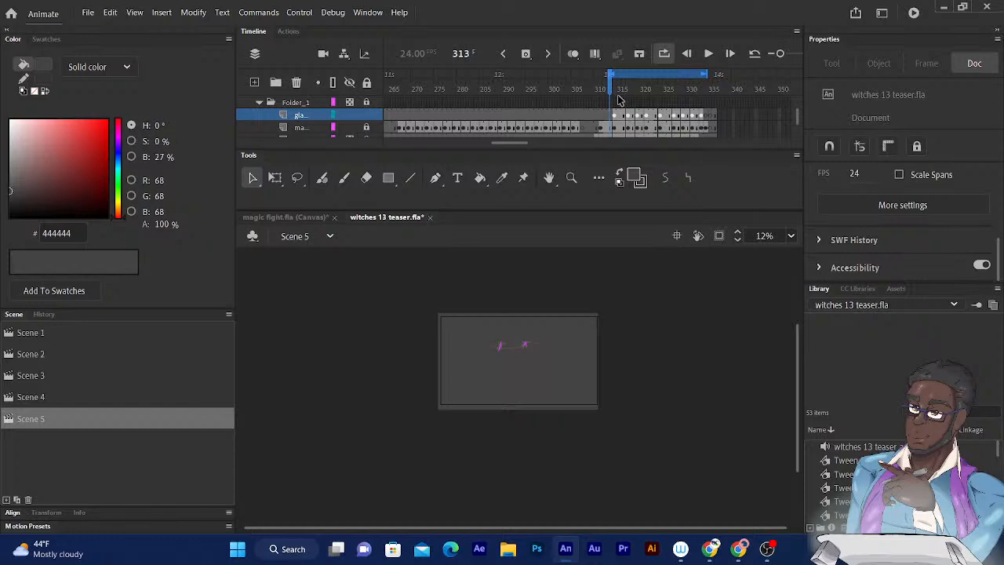
{"action": "key", "text": "Return"}
{"action": "key", "text": "comma"}
{"action": "key", "text": "comma"}
{"action": "key", "text": "comma"}
{"action": "key", "text": "comma"}
{"action": "key", "text": "comma"}
{"action": "key", "text": "comma"}
{"action": "key", "text": "comma"}
{"action": "key", "text": "comma"}
{"action": "key", "text": "comma"}
{"action": "key", "text": "period"}
{"action": "key", "text": "period"}
{"action": "key", "text": "period"}
{"action": "key", "text": "period"}
{"action": "key", "text": "period"}
{"action": "key", "text": "period"}
{"action": "key", "text": "period"}
{"action": "key", "text": "period"}
{"action": "key", "text": "period"}
{"action": "key", "text": "period"}
{"action": "key", "text": "period"}
{"action": "key", "text": "period"}
{"action": "key", "text": "period"}
{"action": "key", "text": "period"}
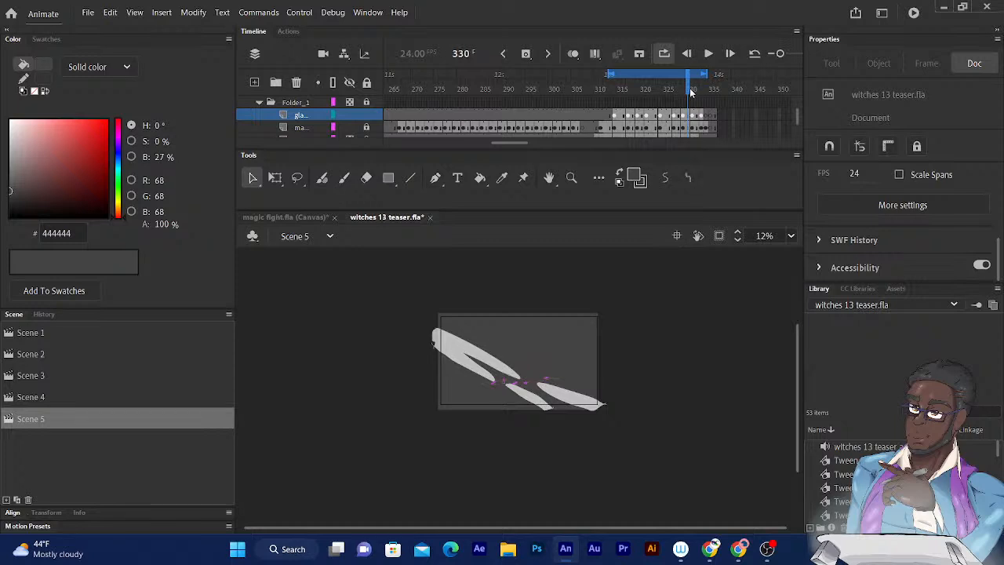
- Go back and forth between frames 318 and 338 to check the glare beams through the end of the animation
{"action": "key", "text": "comma"}
{"action": "key", "text": "comma"}
{"action": "key", "text": "comma"}
{"action": "key", "text": "comma"}
{"action": "key", "text": "comma"}
{"action": "key", "text": "comma"}
{"action": "key", "text": "comma"}
{"action": "key", "text": "comma"}
{"action": "key", "text": "comma"}
{"action": "key", "text": "comma"}
{"action": "key", "text": "comma"}
{"action": "key", "text": "comma"}
{"action": "key", "text": "comma"}
{"action": "key", "text": "comma"}
{"action": "key", "text": "comma"}
{"action": "key", "text": "comma"}
{"action": "key", "text": "comma"}
{"action": "key", "text": "comma"}
{"action": "key", "text": "comma"}
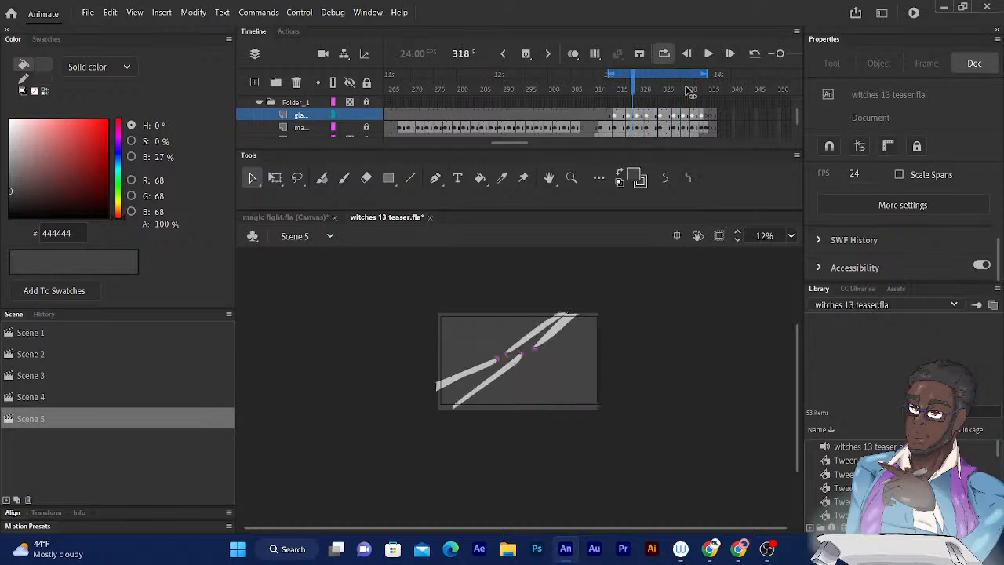
{"action": "key", "text": "period"}
{"action": "key", "text": "period"}
{"action": "key", "text": "period"}
{"action": "key", "text": "period"}
{"action": "key", "text": "period"}
{"action": "key", "text": "period"}
{"action": "key", "text": "period"}
{"action": "key", "text": "period"}
{"action": "key", "text": "period"}
{"action": "key", "text": "period"}
{"action": "key", "text": "period"}
{"action": "key", "text": "period"}
{"action": "key", "text": "period"}
{"action": "key", "text": "period"}
{"action": "key", "text": "period"}
{"action": "key", "text": "period"}
{"action": "key", "text": "period"}
{"action": "key", "text": "period"}
{"action": "key", "text": "period"}
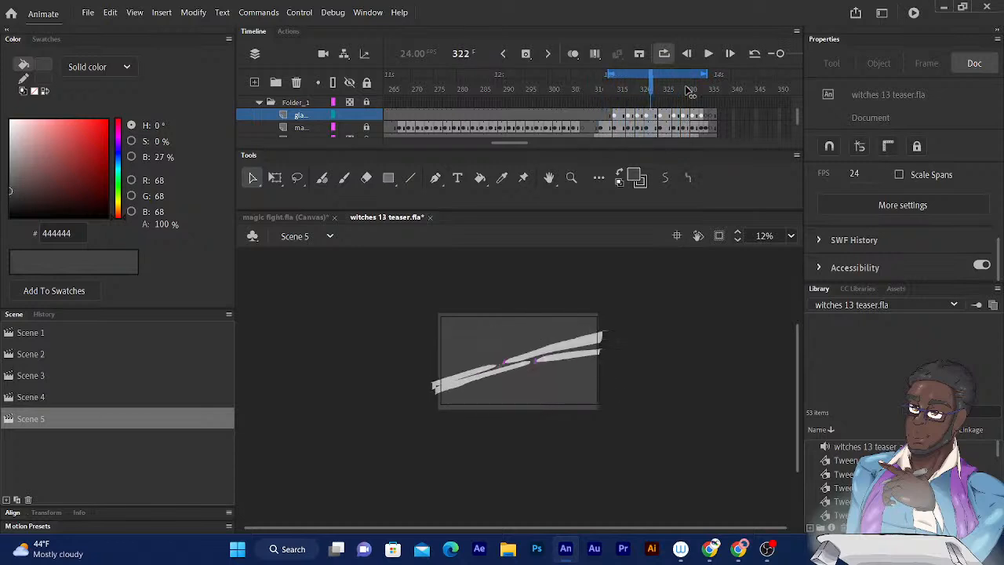
{"action": "key", "text": "period"}
{"action": "key", "text": "period"}
{"action": "key", "text": "period"}
{"action": "key", "text": "period"}
{"action": "key", "text": "period"}
{"action": "key", "text": "period"}
{"action": "key", "text": "period"}
{"action": "key", "text": "period"}
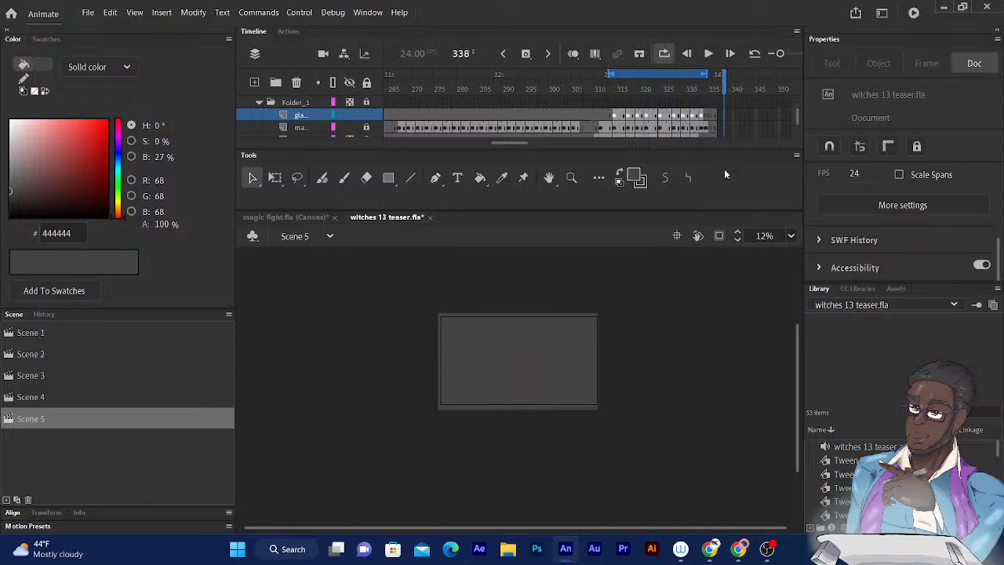
- Compare the glare beams with the earlier magic circle frames back to around frame 243, ending at frame 312
{"action": "key", "text": "comma"}
{"action": "key", "text": "comma"}
{"action": "key", "text": "comma"}
{"action": "key", "text": "comma"}
{"action": "key", "text": "comma"}
{"action": "key", "text": "comma"}
{"action": "key", "text": "comma"}
{"action": "key", "text": "comma"}
{"action": "key", "text": "comma"}
{"action": "key", "text": "comma"}
{"action": "key", "text": "comma"}
{"action": "key", "text": "comma"}
{"action": "key", "text": "comma"}
{"action": "key", "text": "comma"}
{"action": "key", "text": "comma"}
{"action": "key", "text": "comma"}
{"action": "key", "text": "comma"}
{"action": "key", "text": "comma"}
{"action": "key", "text": "comma"}
{"action": "key", "text": "comma"}
{"action": "key", "text": "comma"}
{"action": "key", "text": "comma"}
{"action": "key", "text": "comma"}
{"action": "key", "text": "comma"}
{"action": "key", "text": "comma"}
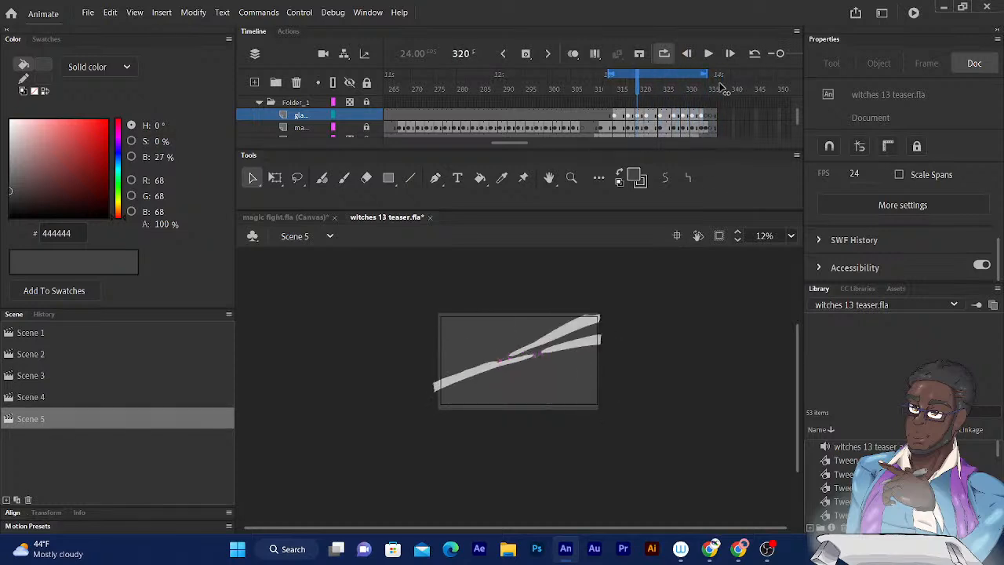
{"action": "key", "text": "comma"}
{"action": "key", "text": "comma"}
{"action": "key", "text": "comma"}
{"action": "key", "text": "comma"}
{"action": "key", "text": "comma"}
{"action": "key", "text": "comma"}
{"action": "key", "text": "comma"}
{"action": "key", "text": "comma"}
{"action": "key", "text": "comma"}
{"action": "key", "text": "comma"}
{"action": "key", "text": "comma"}
{"action": "key", "text": "comma"}
{"action": "key", "text": "comma"}
{"action": "key", "text": "comma"}
{"action": "key", "text": "comma"}
{"action": "key", "text": "comma"}
{"action": "key", "text": "comma"}
{"action": "key", "text": "comma"}
{"action": "key", "text": "comma"}
{"action": "key", "text": "comma"}
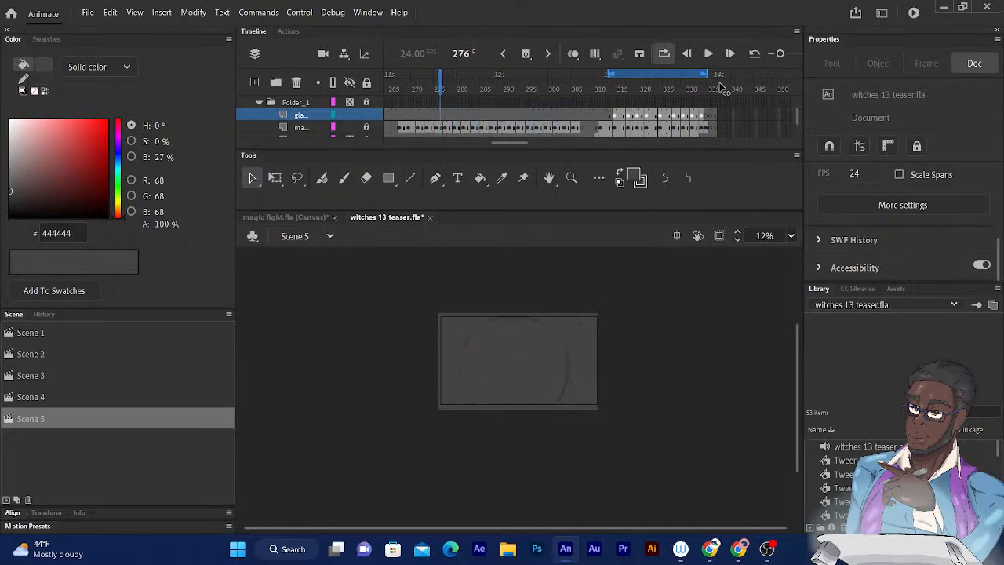
{"action": "key", "text": "comma"}
{"action": "key", "text": "comma"}
{"action": "key", "text": "comma"}
{"action": "key", "text": "comma"}
{"action": "key", "text": "comma"}
{"action": "key", "text": "comma"}
{"action": "key", "text": "comma"}
{"action": "key", "text": "comma"}
{"action": "key", "text": "comma"}
{"action": "key", "text": "comma"}
{"action": "key", "text": "comma"}
{"action": "key", "text": "comma"}
{"action": "key", "text": "comma"}
{"action": "key", "text": "comma"}
{"action": "key", "text": "comma"}
{"action": "key", "text": "comma"}
{"action": "key", "text": "comma"}
{"action": "key", "text": "comma"}
{"action": "key", "text": "comma"}
{"action": "key", "text": "comma"}
{"action": "key", "text": "period"}
{"action": "key", "text": "period"}
{"action": "key", "text": "period"}
{"action": "key", "text": "period"}
{"action": "key", "text": "period"}
{"action": "key", "text": "period"}
{"action": "key", "text": "period"}
{"action": "key", "text": "period"}
{"action": "key", "text": "period"}
{"action": "key", "text": "period"}
{"action": "key", "text": "period"}
{"action": "key", "text": "period"}
{"action": "key", "text": "period"}
{"action": "key", "text": "period"}
{"action": "key", "text": "period"}
{"action": "key", "text": "period"}
{"action": "key", "text": "period"}
{"action": "key", "text": "period"}
{"action": "key", "text": "period"}
{"action": "key", "text": "period"}
{"action": "key", "text": "period"}
{"action": "key", "text": "period"}
{"action": "key", "text": "period"}
{"action": "key", "text": "period"}
{"action": "key", "text": "period"}
{"action": "key", "text": "period"}
{"action": "key", "text": "period"}
{"action": "key", "text": "period"}
{"action": "key", "text": "period"}
{"action": "key", "text": "period"}
{"action": "key", "text": "period"}
{"action": "key", "text": "period"}
{"action": "key", "text": "period"}
{"action": "key", "text": "period"}
{"action": "key", "text": "period"}
{"action": "key", "text": "period"}
{"action": "key", "text": "period"}
{"action": "key", "text": "period"}
{"action": "key", "text": "period"}
{"action": "key", "text": "period"}
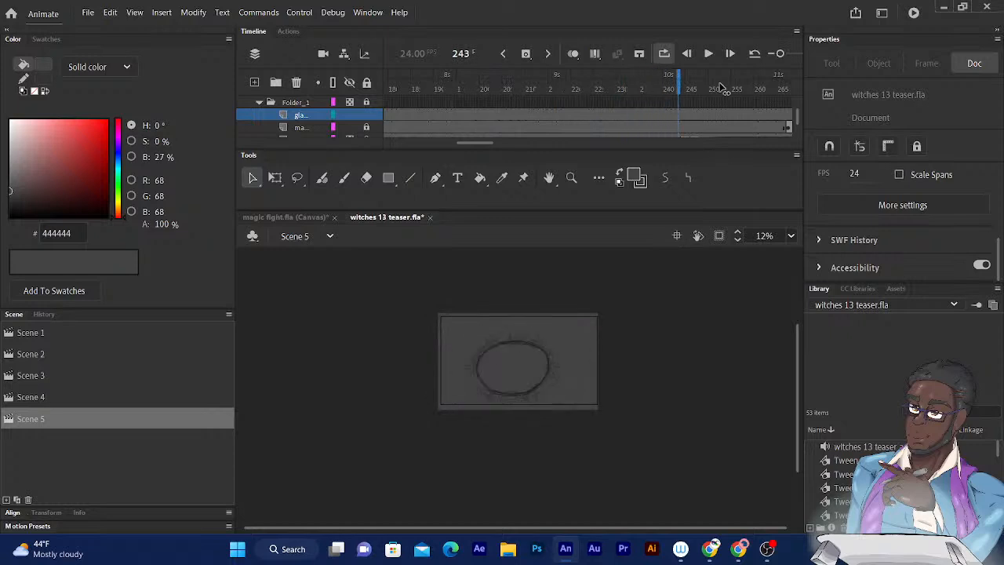
{"action": "key", "text": "period"}
{"action": "key", "text": "period"}
{"action": "key", "text": "period"}
{"action": "key", "text": "period"}
{"action": "key", "text": "period"}
{"action": "key", "text": "period"}
{"action": "key", "text": "period"}
{"action": "key", "text": "period"}
{"action": "key", "text": "period"}
{"action": "key", "text": "period"}
{"action": "key", "text": "period"}
{"action": "key", "text": "period"}
{"action": "key", "text": "period"}
{"action": "key", "text": "period"}
{"action": "key", "text": "period"}
{"action": "key", "text": "period"}
{"action": "key", "text": "period"}
{"action": "key", "text": "period"}
{"action": "key", "text": "period"}
{"action": "key", "text": "period"}
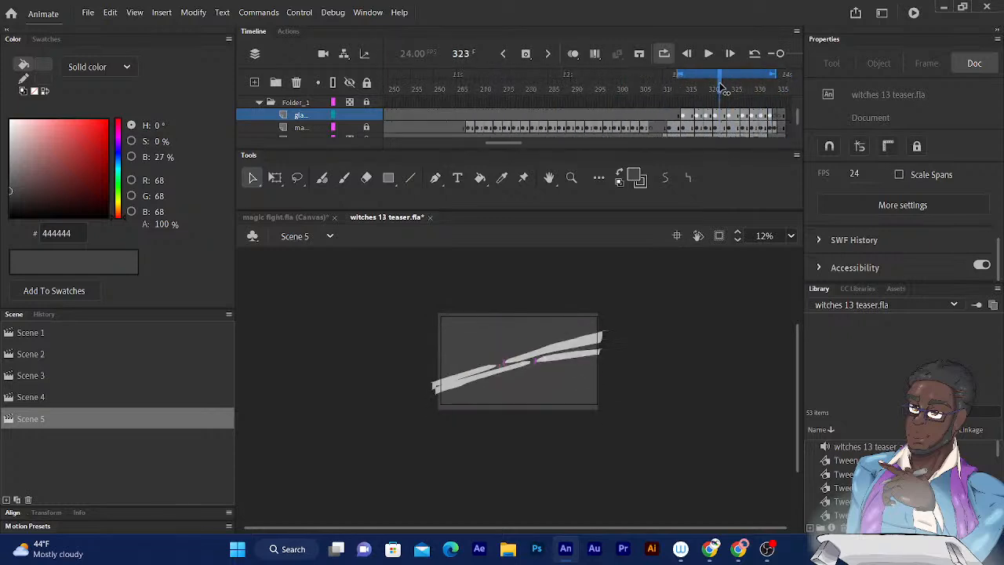
{"action": "key", "text": "comma"}
{"action": "key", "text": "comma"}
{"action": "key", "text": "comma"}
{"action": "key", "text": "comma"}
{"action": "key", "text": "comma"}
{"action": "key", "text": "comma"}
{"action": "key", "text": "comma"}
{"action": "key", "text": "comma"}
{"action": "key", "text": "comma"}
{"action": "key", "text": "comma"}
{"action": "key", "text": "comma"}
{"action": "key", "text": "comma"}
{"action": "key", "text": "comma"}
{"action": "key", "text": "comma"}
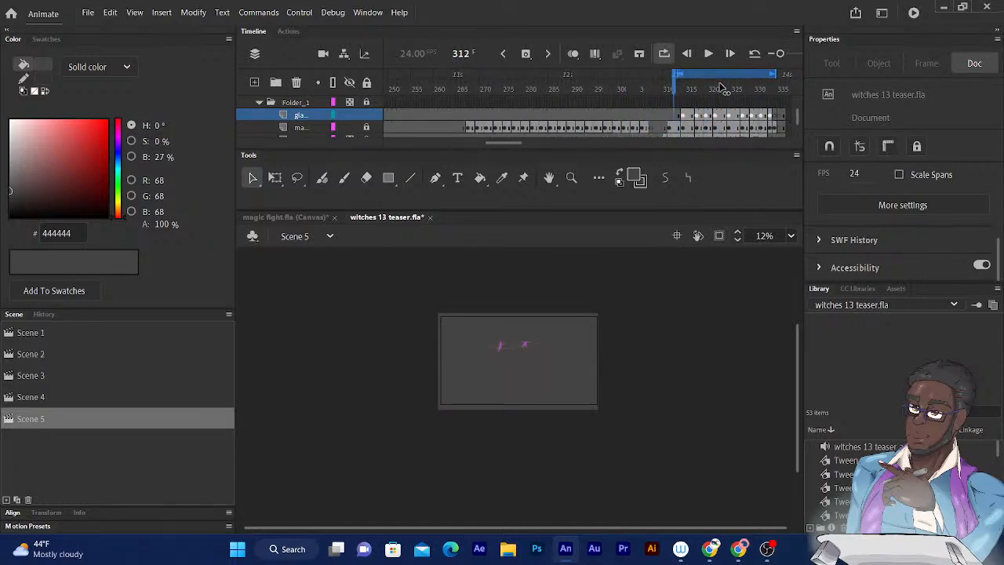
- Turn off looped playback and go back to frame 1 of Scene 5
{"action": "left_click", "coordinate": [664, 54]}
{"action": "left_click", "coordinate": [673, 79]}
{"action": "key", "text": "comma"}
{"action": "key", "text": "comma"}
{"action": "key", "text": "comma"}
{"action": "key", "text": "comma"}
{"action": "key", "text": "comma"}
{"action": "key", "text": "comma"}
{"action": "key", "text": "comma"}
{"action": "key", "text": "comma"}
{"action": "key", "text": "comma"}
{"action": "key", "text": "comma"}
{"action": "key", "text": "comma"}
{"action": "key", "text": "comma"}
{"action": "key", "text": "comma"}
{"action": "key", "text": "comma"}
{"action": "key", "text": "comma"}
{"action": "key", "text": "comma"}
{"action": "key", "text": "comma"}
{"action": "key", "text": "comma"}
{"action": "key", "text": "comma"}
{"action": "key", "text": "comma"}
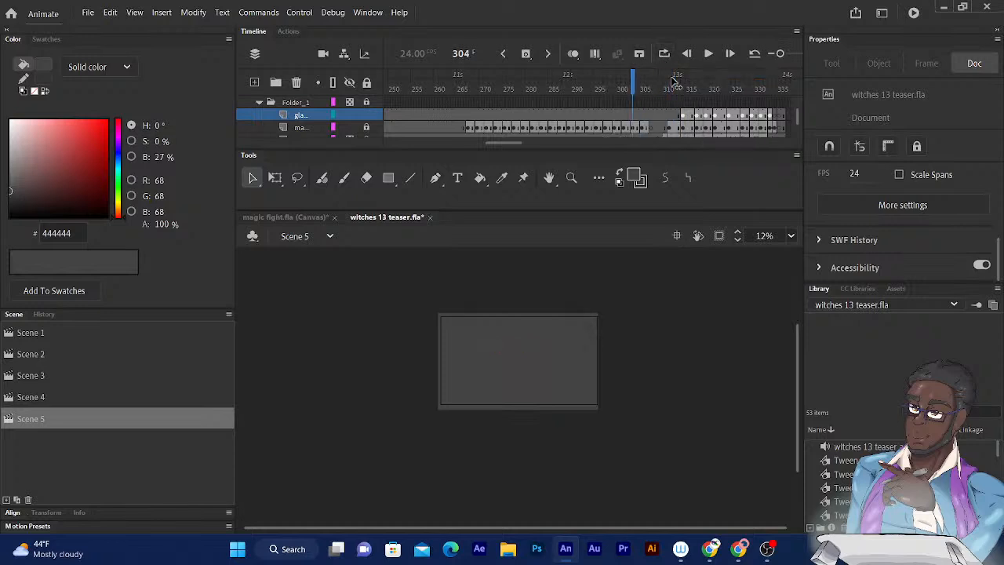
{"action": "key", "text": "comma"}
{"action": "key", "text": "comma"}
{"action": "key", "text": "comma"}
{"action": "key", "text": "comma"}
{"action": "key", "text": "comma"}
{"action": "key", "text": "comma"}
{"action": "key", "text": "comma"}
{"action": "key", "text": "comma"}
{"action": "key", "text": "comma"}
{"action": "key", "text": "comma"}
{"action": "key", "text": "comma"}
{"action": "key", "text": "comma"}
{"action": "key", "text": "comma"}
{"action": "key", "text": "comma"}
{"action": "key", "text": "comma"}
{"action": "key", "text": "comma"}
{"action": "key", "text": "comma"}
{"action": "key", "text": "comma"}
{"action": "key", "text": "comma"}
{"action": "key", "text": "comma"}
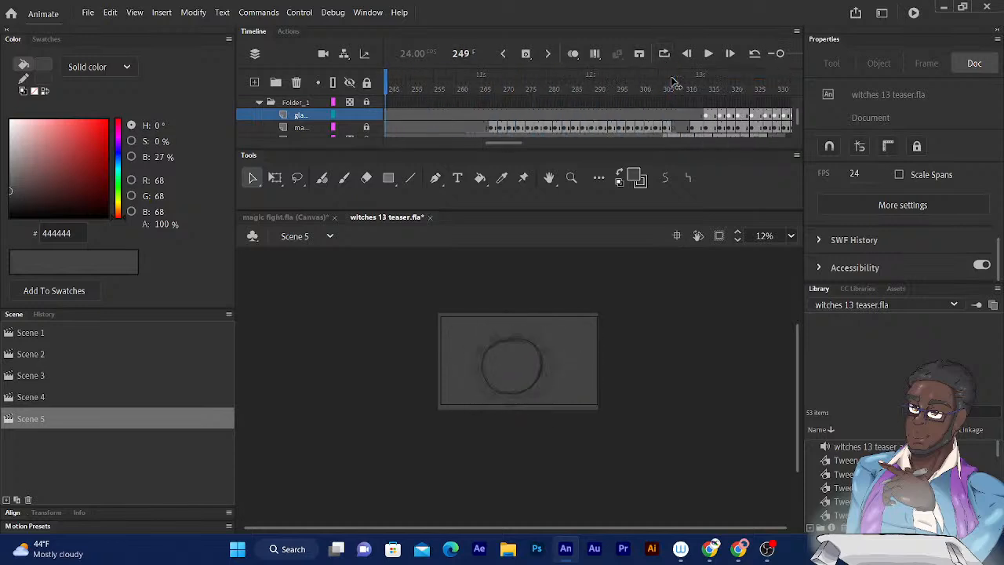
{"action": "key", "text": "comma"}
{"action": "key", "text": "comma"}
{"action": "key", "text": "comma"}
{"action": "key", "text": "comma"}
{"action": "key", "text": "comma"}
{"action": "key", "text": "comma"}
{"action": "key", "text": "comma"}
{"action": "key", "text": "comma"}
{"action": "key", "text": "comma"}
{"action": "key", "text": "comma"}
{"action": "key", "text": "comma"}
{"action": "key", "text": "comma"}
{"action": "key", "text": "comma"}
{"action": "key", "text": "comma"}
{"action": "key", "text": "comma"}
{"action": "key", "text": "comma"}
{"action": "key", "text": "comma"}
{"action": "key", "text": "comma"}
{"action": "key", "text": "comma"}
{"action": "key", "text": "comma"}
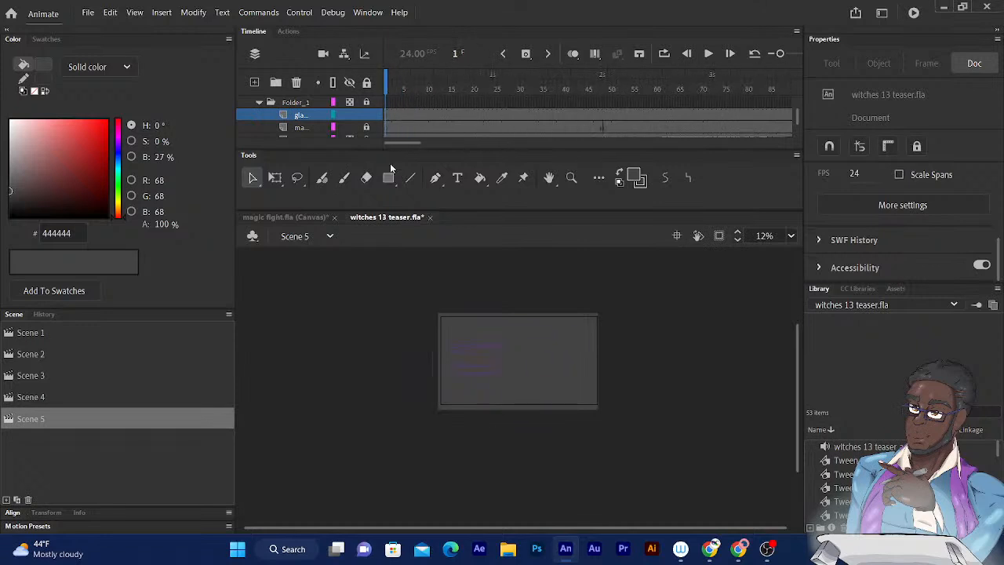
- Play Scene 5 from its first frame with the stage enlarged to 25%, and return to frame 151
{"action": "key", "text": "Return"}
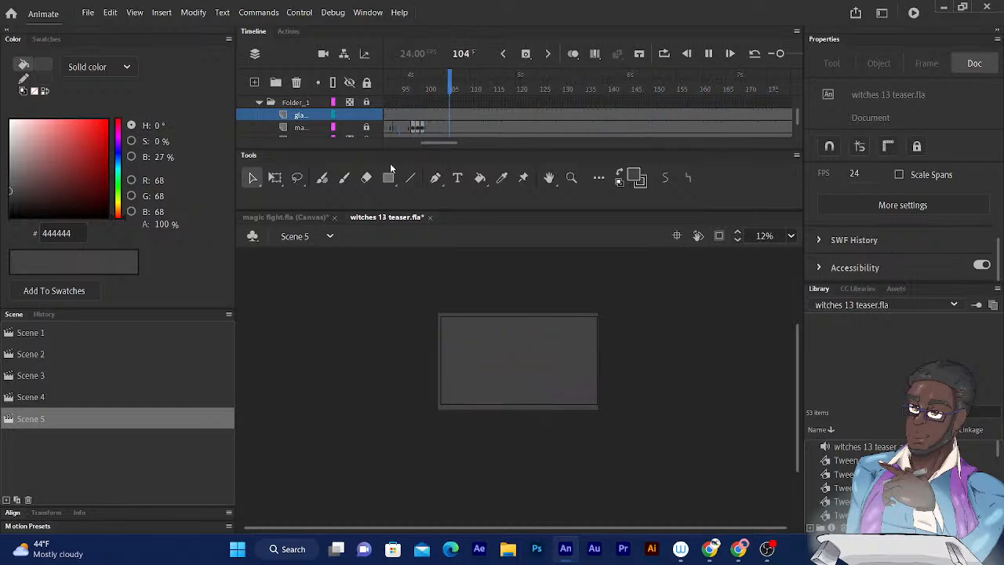
{"action": "key", "text": "ctrl+equal"}
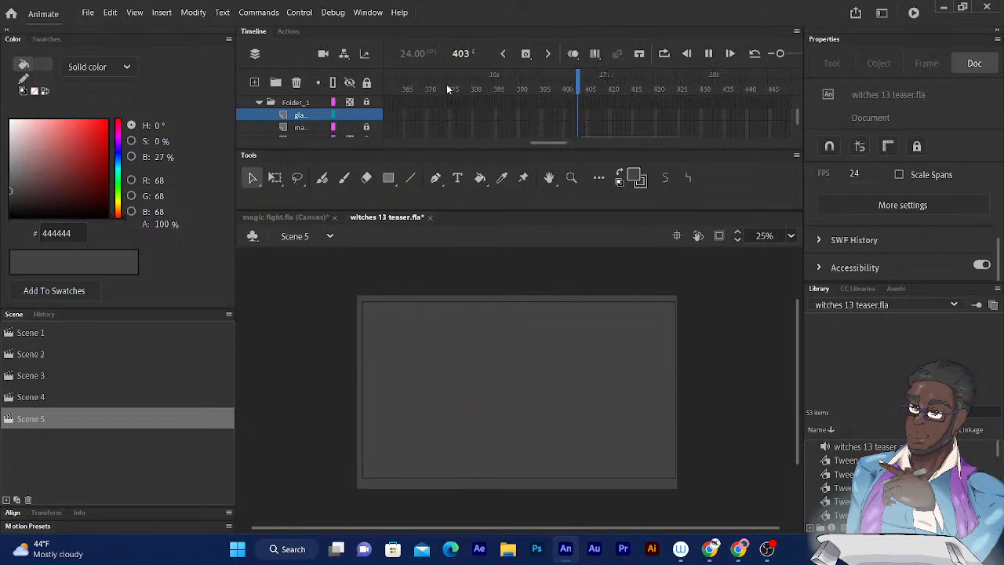
{"action": "left_click_drag", "start_coordinate": [440, 88], "coordinate": [396, 85]}
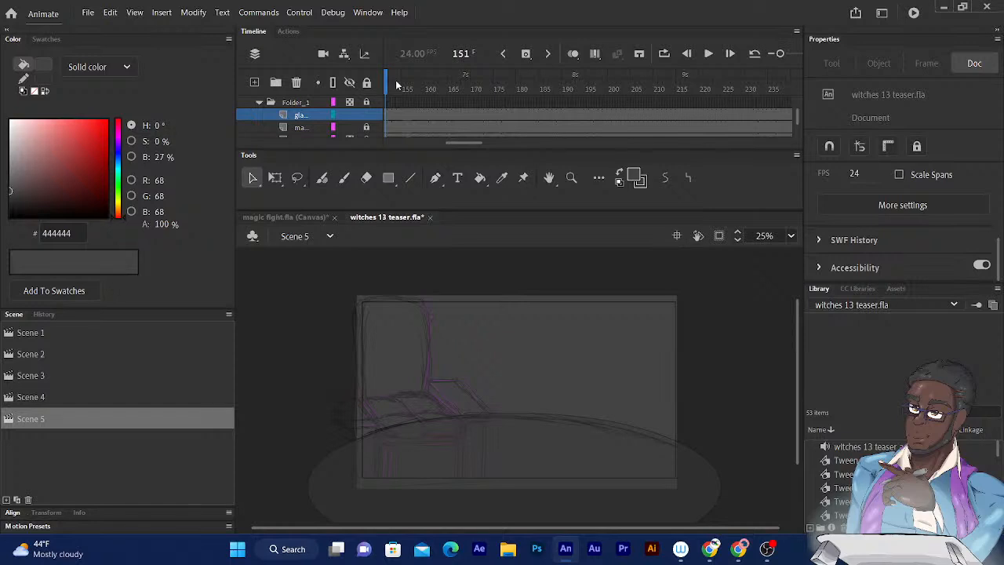
- Bring Layer_5 and the magic layer into view and review their opening purple sketch animation from frame 1
{"action": "left_click_drag", "start_coordinate": [799, 115], "coordinate": [802, 104]}
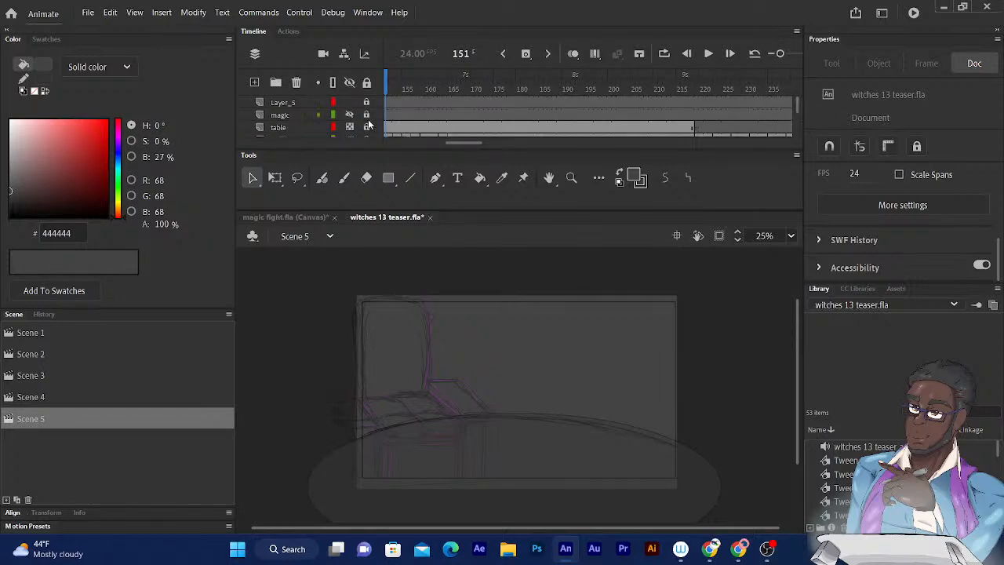
{"action": "left_click_drag", "start_coordinate": [392, 88], "coordinate": [392, 89]}
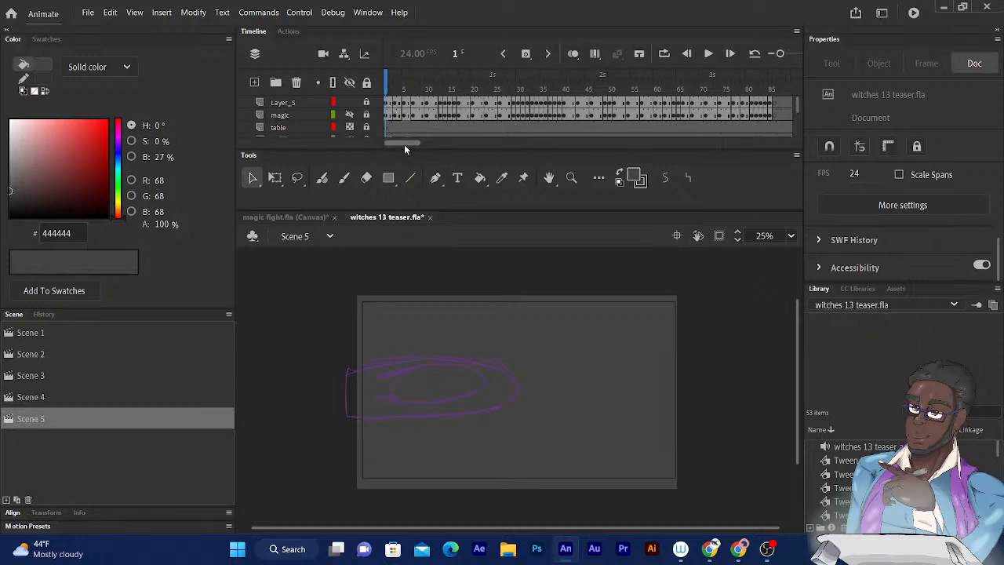
{"action": "key", "text": "Return"}
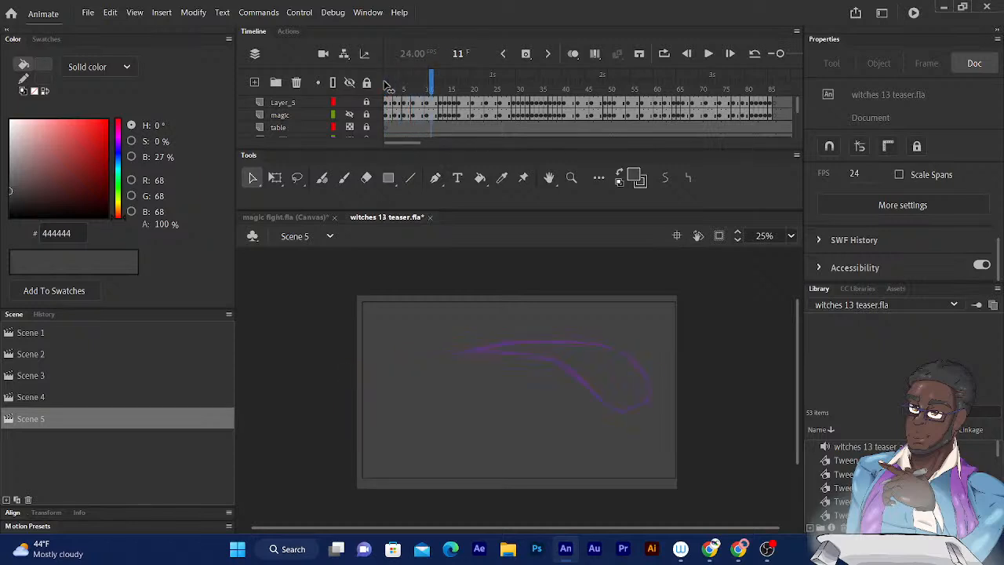
{"action": "key", "text": "period"}
{"action": "key", "text": "period"}
{"action": "key", "text": "period"}
{"action": "key", "text": "period"}
{"action": "key", "text": "period"}
{"action": "key", "text": "period"}
{"action": "key", "text": "comma"}
{"action": "key", "text": "comma"}
{"action": "key", "text": "comma"}
{"action": "key", "text": "comma"}
{"action": "key", "text": "comma"}
{"action": "key", "text": "comma"}
{"action": "key", "text": "comma"}
{"action": "key", "text": "comma"}
{"action": "key", "text": "comma"}
{"action": "key", "text": "comma"}
{"action": "key", "text": "comma"}
{"action": "key", "text": "comma"}
{"action": "key", "text": "comma"}
{"action": "key", "text": "comma"}
{"action": "key", "text": "comma"}
{"action": "key", "text": "comma"}
{"action": "key", "text": "comma"}
{"action": "key", "text": "comma"}
{"action": "key", "text": "comma"}
{"action": "key", "text": "comma"}
{"action": "key", "text": "comma"}
{"action": "key", "text": "comma"}
{"action": "key", "text": "comma"}
{"action": "key", "text": "comma"}
{"action": "key", "text": "comma"}
{"action": "key", "text": "comma"}
{"action": "key", "text": "comma"}
{"action": "key", "text": "comma"}
{"action": "key", "text": "comma"}
{"action": "key", "text": "comma"}
{"action": "key", "text": "comma"}
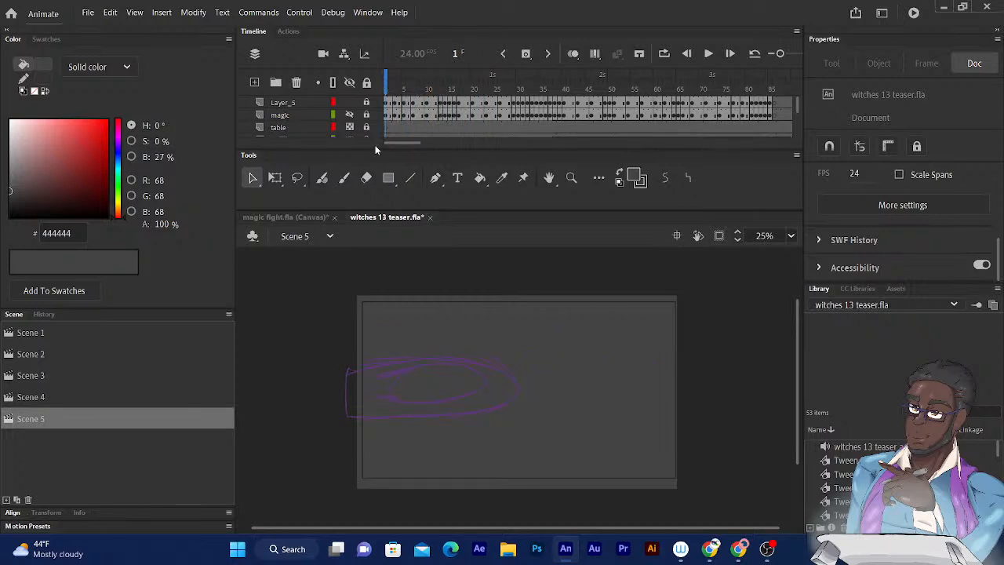
{"action": "key", "text": "Return"}
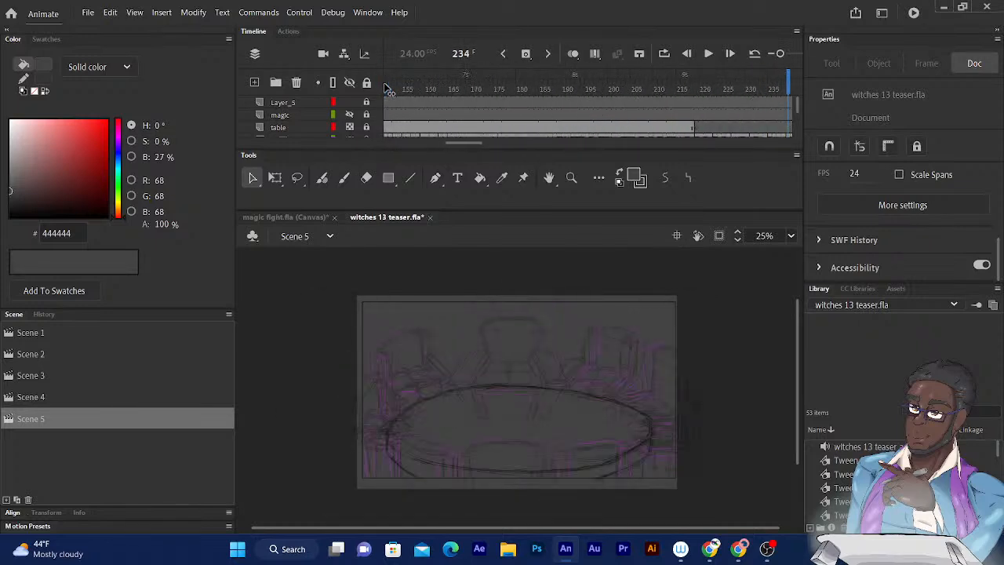
- Try to sample the magenta fill of the jagged magic shape at frame 279 with the Eyedropper
{"action": "key", "text": "comma"}
{"action": "key", "text": "comma"}
{"action": "key", "text": "comma"}
{"action": "key", "text": "comma"}
{"action": "key", "text": "comma"}
{"action": "key", "text": "comma"}
{"action": "key", "text": "comma"}
{"action": "key", "text": "comma"}
{"action": "key", "text": "comma"}
{"action": "key", "text": "comma"}
{"action": "key", "text": "comma"}
{"action": "key", "text": "comma"}
{"action": "key", "text": "comma"}
{"action": "key", "text": "comma"}
{"action": "key", "text": "comma"}
{"action": "key", "text": "comma"}
{"action": "key", "text": "comma"}
{"action": "key", "text": "period"}
{"action": "key", "text": "period"}
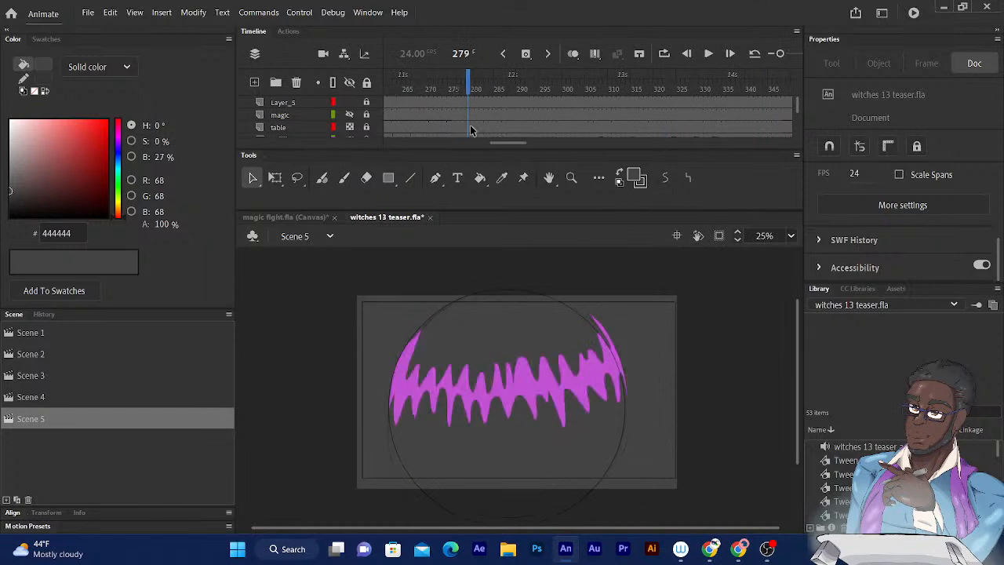
{"action": "left_click", "coordinate": [502, 179]}
{"action": "left_click", "coordinate": [405, 383]}
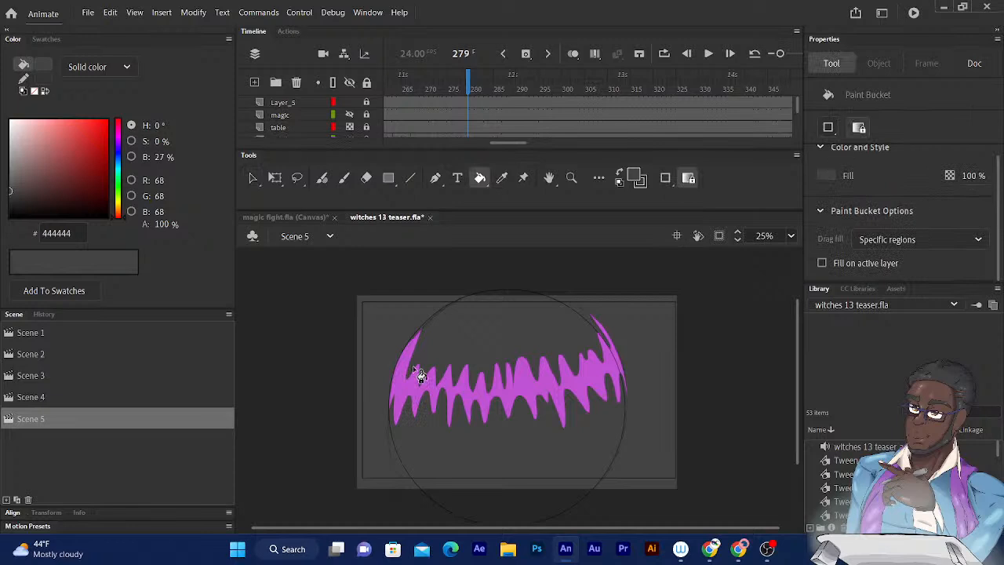
- Return to frame 1 and switch the magic layer's visibility to compare its sketch with the one on Layer_5, leaving it hidden
{"action": "left_click_drag", "start_coordinate": [469, 86], "coordinate": [385, 86]}
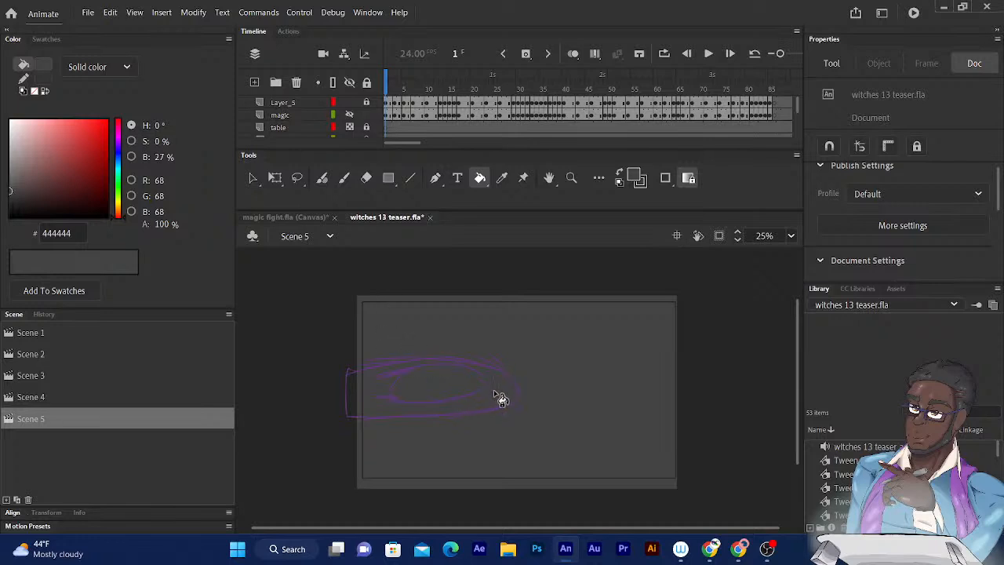
{"action": "left_click", "coordinate": [367, 115]}
{"action": "left_click", "coordinate": [350, 116]}
{"action": "left_click", "coordinate": [350, 115]}
{"action": "left_click", "coordinate": [350, 115]}
- Try to fill the edge of the purple outline at frame 1 with the Paint Bucket, and undo the attempt
{"action": "left_click", "coordinate": [352, 407]}
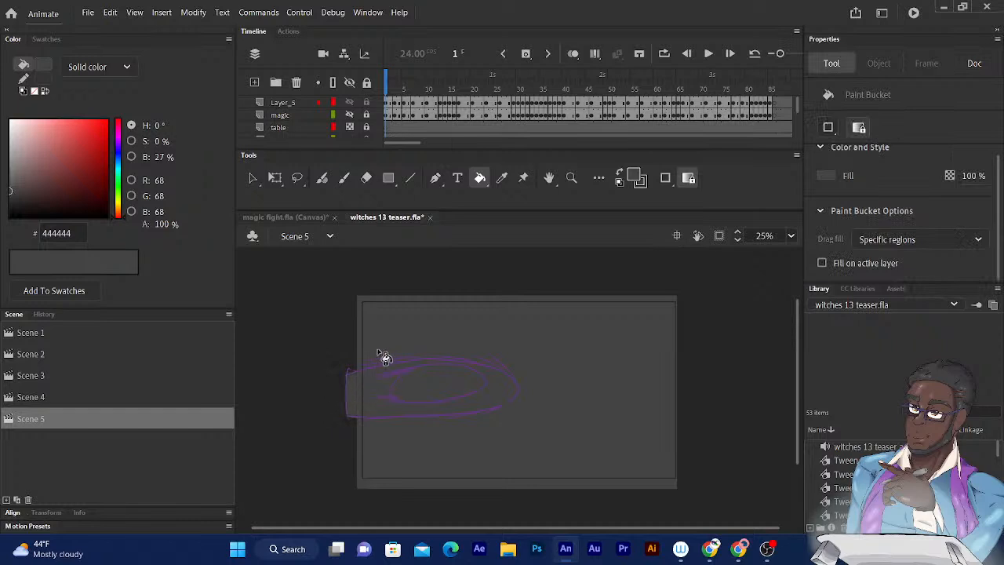
{"action": "key", "text": "ctrl+z"}
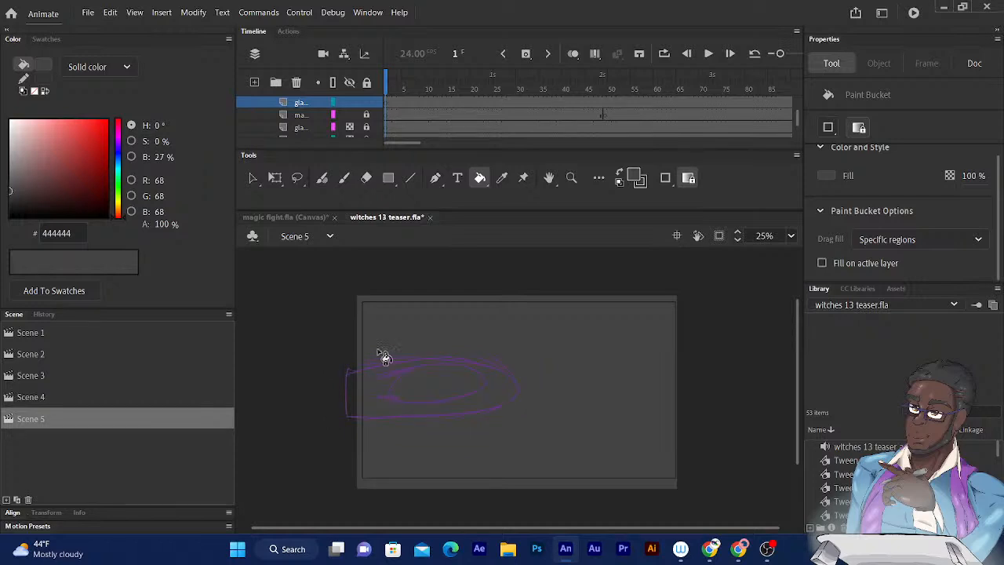
- Play Scene 5 from frame 1 and move to the jagged magic shape at frame 279
{"action": "key", "text": "Return"}
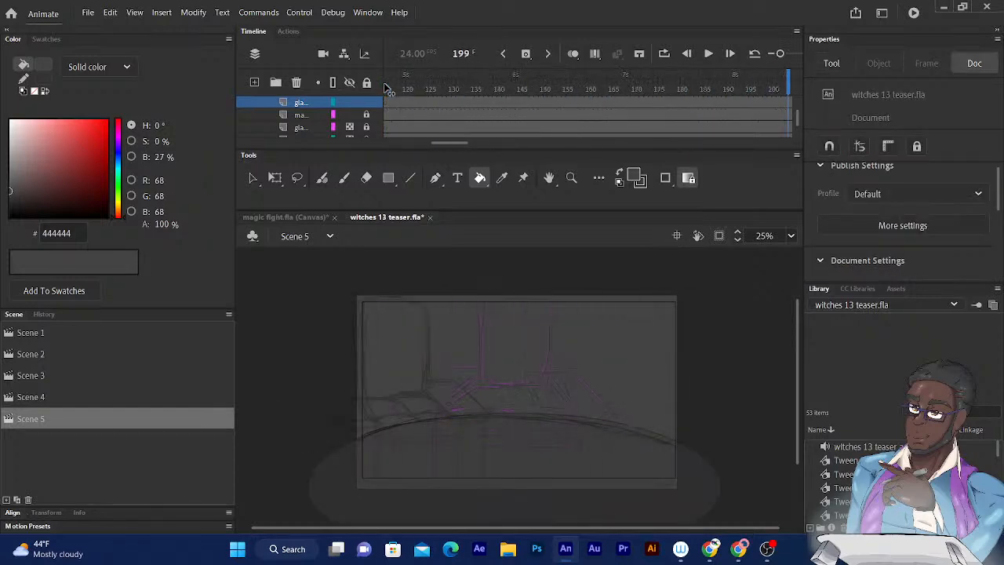
{"action": "key", "text": "comma"}
{"action": "key", "text": "comma"}
{"action": "key", "text": "comma"}
{"action": "key", "text": "comma"}
{"action": "key", "text": "comma"}
{"action": "key", "text": "comma"}
{"action": "key", "text": "comma"}
{"action": "key", "text": "comma"}
{"action": "key", "text": "comma"}
{"action": "key", "text": "comma"}
{"action": "key", "text": "comma"}
{"action": "key", "text": "comma"}
{"action": "key", "text": "comma"}
{"action": "key", "text": "comma"}
{"action": "key", "text": "comma"}
{"action": "key", "text": "comma"}
{"action": "key", "text": "comma"}
{"action": "key", "text": "comma"}
{"action": "key", "text": "comma"}
{"action": "key", "text": "comma"}
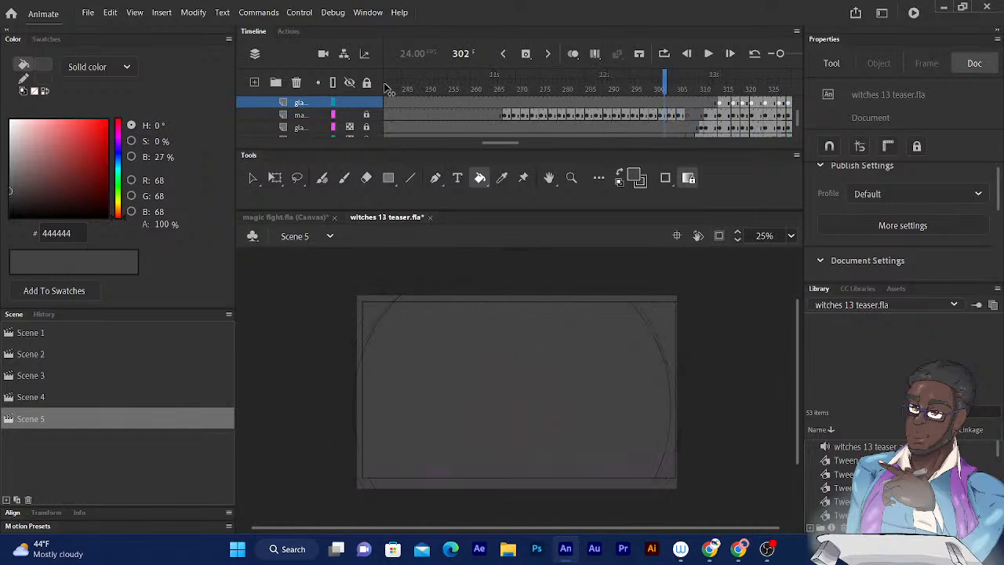
{"action": "key", "text": "comma"}
{"action": "key", "text": "comma"}
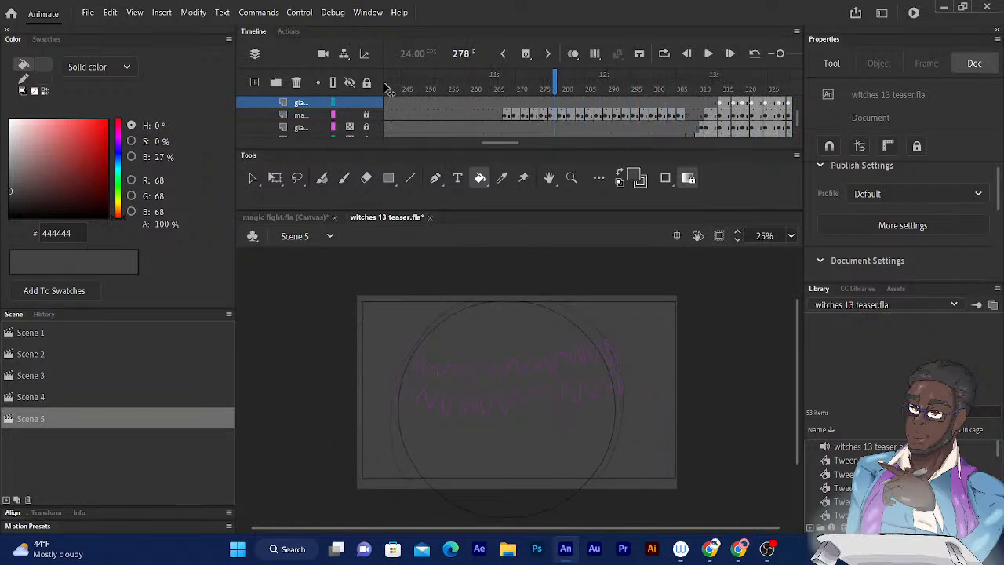
{"action": "key", "text": "period"}
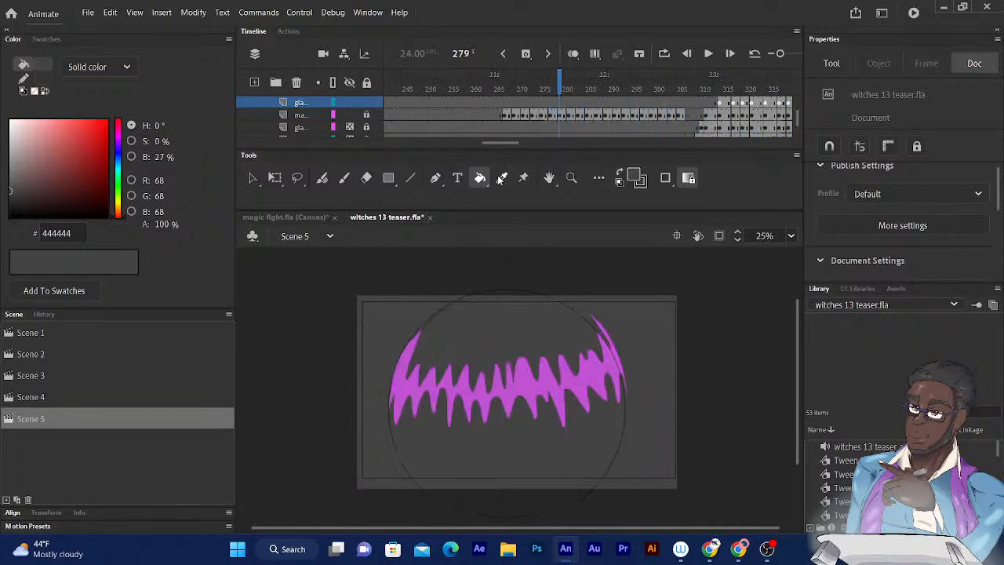
- Try again to sample the magenta of the jagged magic shape at frame 279 with the Eyedropper
{"action": "left_click", "coordinate": [501, 179]}
{"action": "left_click", "coordinate": [535, 385]}
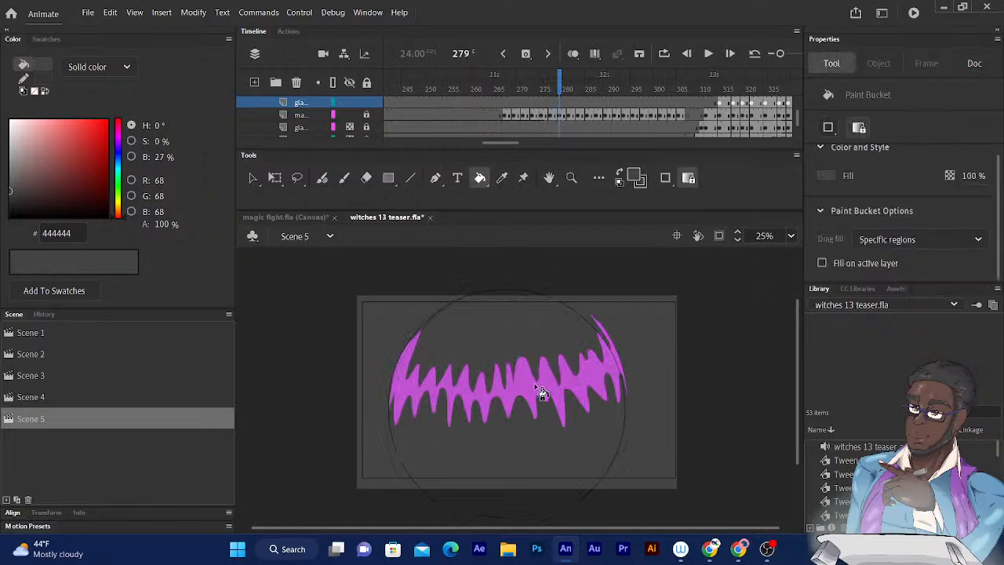
{"action": "left_click", "coordinate": [501, 179]}
{"action": "left_click", "coordinate": [531, 384]}
- Lock Layer_6 and sample the jagged shape's magenta, C153D3, as the fill colour with the Eyedropper
{"action": "left_click_drag", "start_coordinate": [798, 118], "coordinate": [801, 188]}
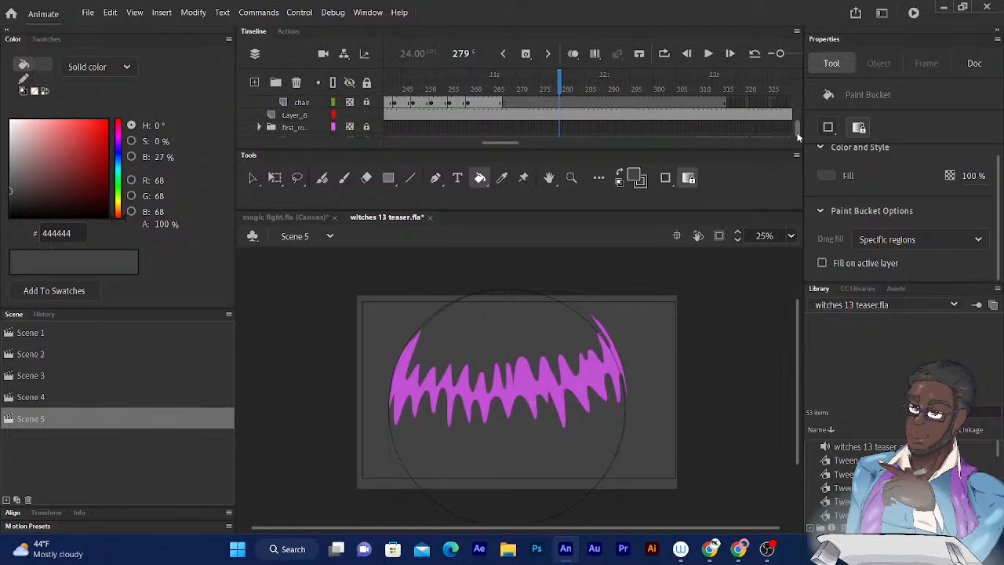
{"action": "left_click", "coordinate": [366, 115]}
{"action": "left_click", "coordinate": [349, 116]}
{"action": "left_click", "coordinate": [349, 115]}
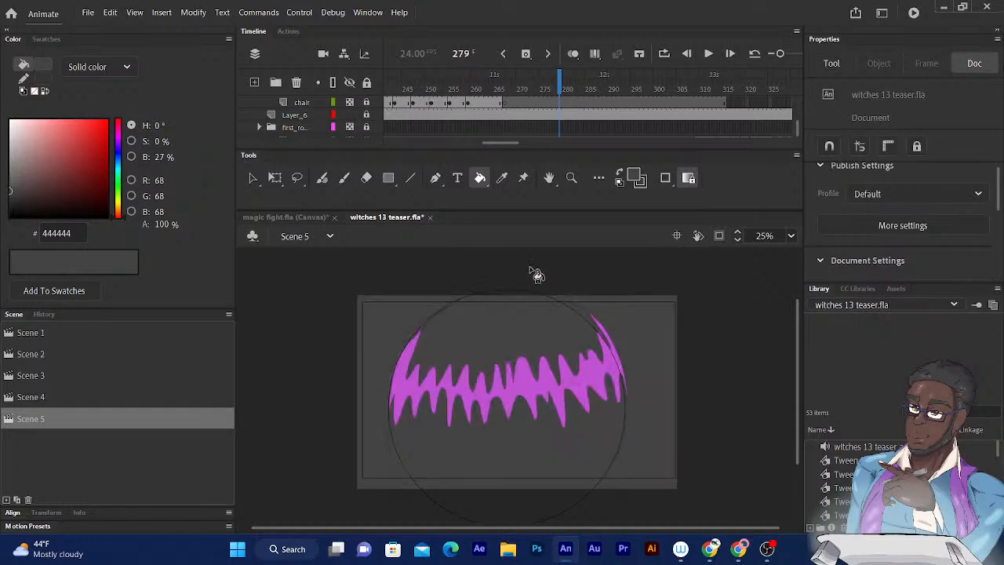
{"action": "left_click", "coordinate": [502, 177]}
{"action": "left_click", "coordinate": [528, 389]}
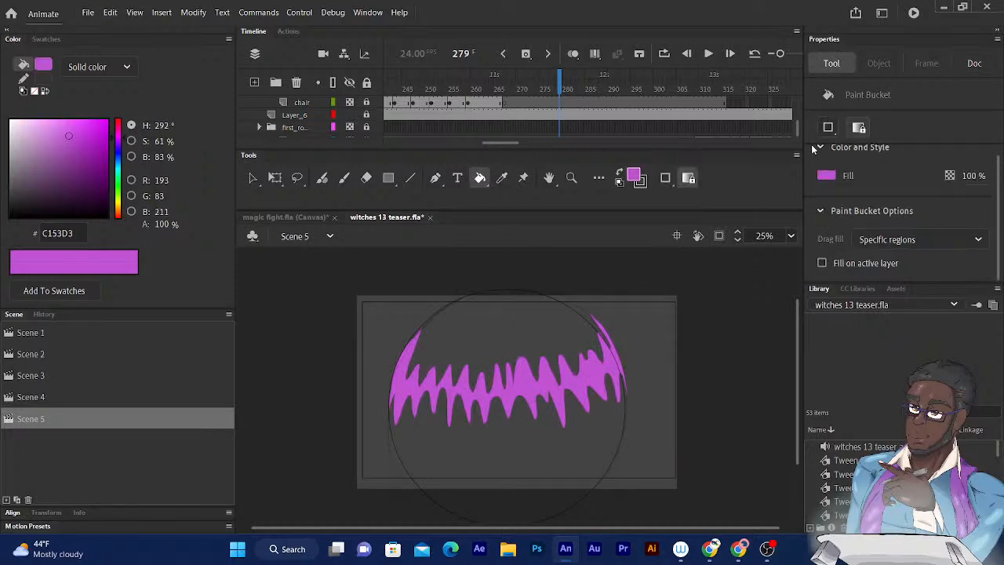
- Return to frame 1 and fill the band between the outer and inner purple outlines with magenta
{"action": "scroll", "coordinate": [795, 126], "scroll_direction": "up", "scroll_amount": 2}
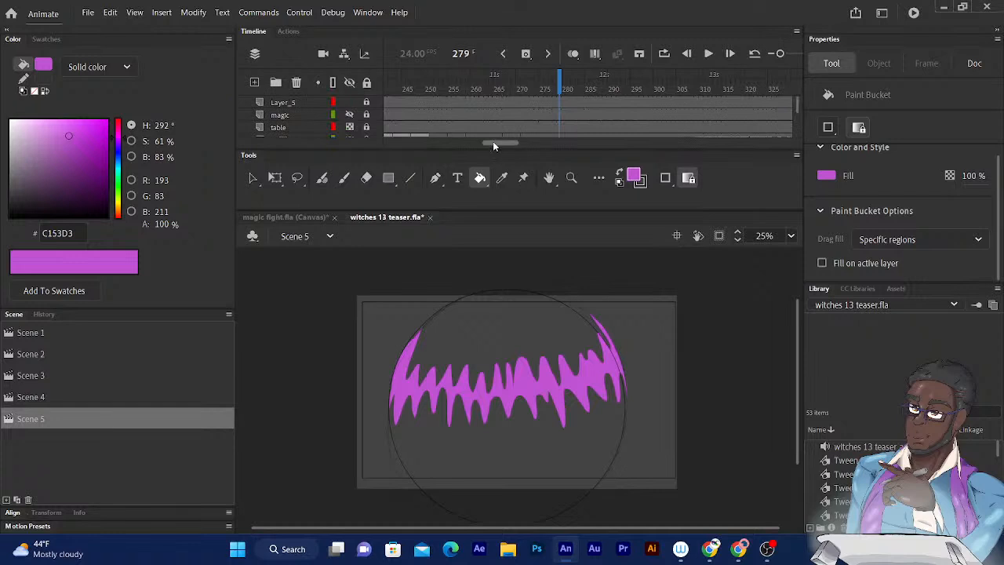
{"action": "left_click_drag", "start_coordinate": [492, 142], "coordinate": [324, 174]}
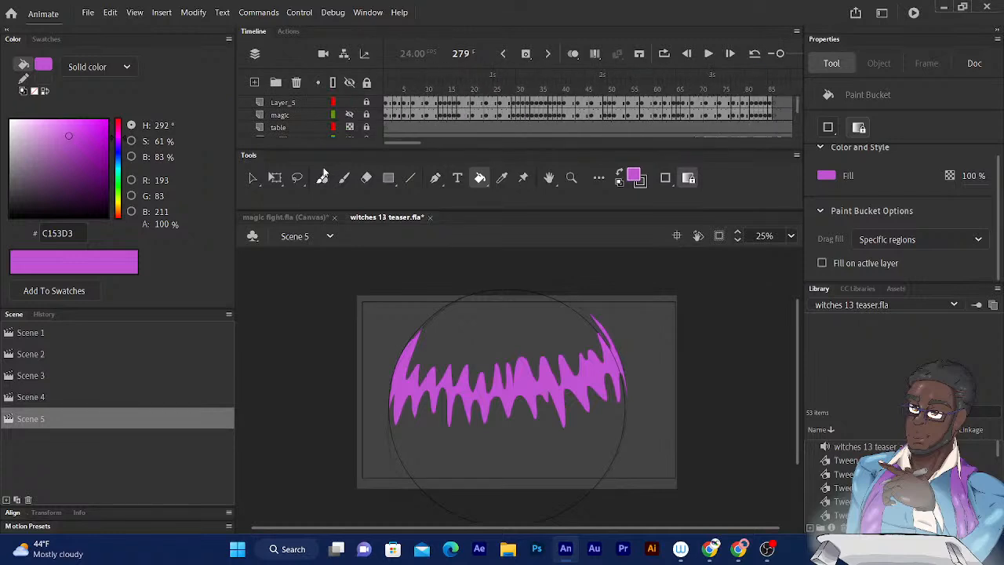
{"action": "left_click", "coordinate": [402, 76]}
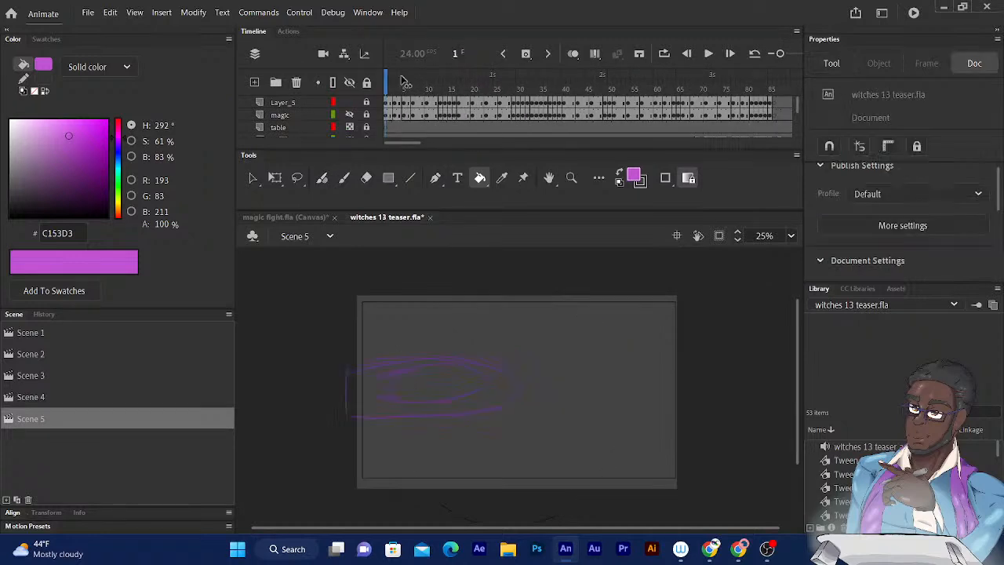
{"action": "left_click", "coordinate": [347, 407]}
{"action": "left_click", "coordinate": [354, 406]}
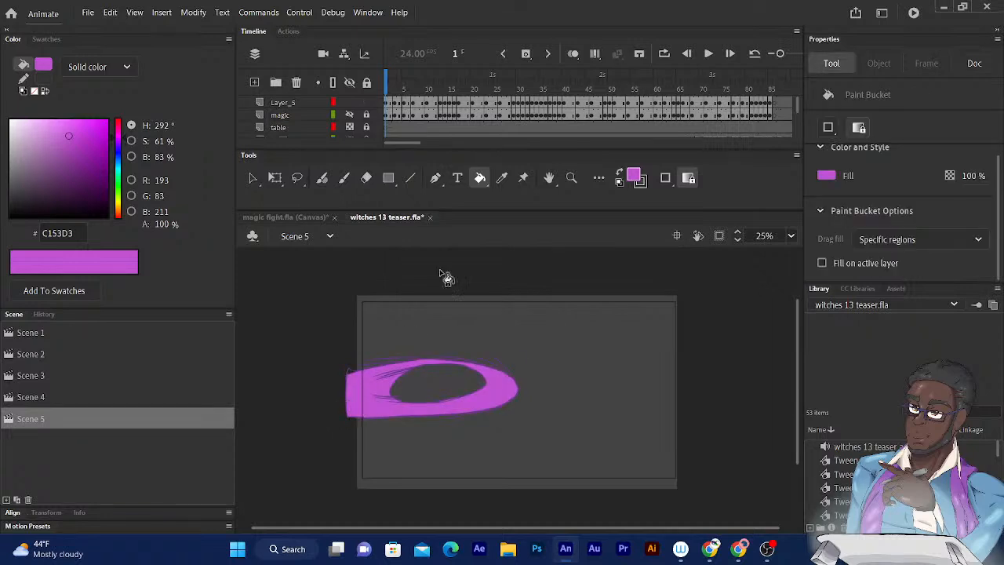
- Fill the band inside the purple beam outlines on frames 3 and 5 with magenta
{"action": "left_click_drag", "start_coordinate": [389, 82], "coordinate": [390, 82]}
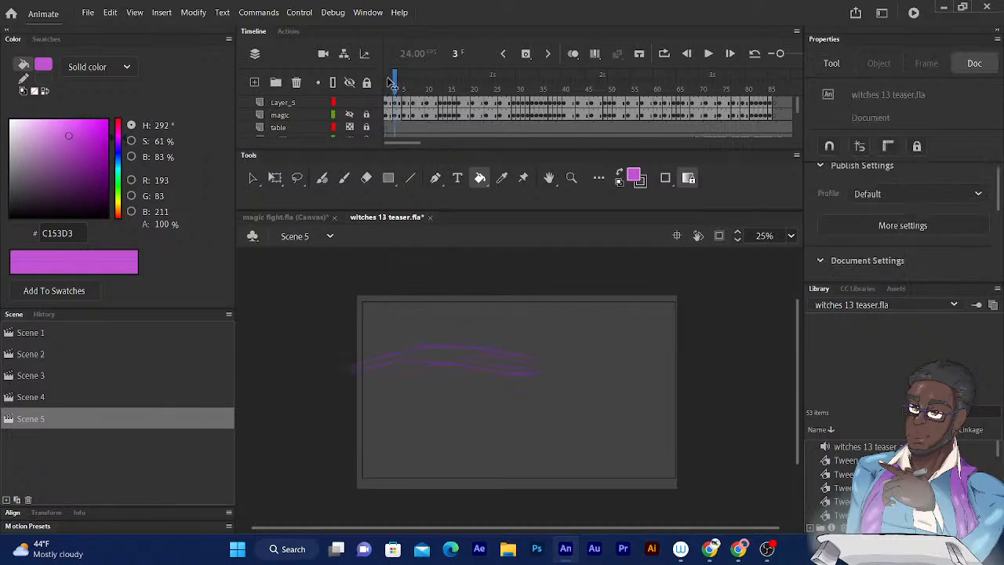
{"action": "left_click", "coordinate": [459, 357]}
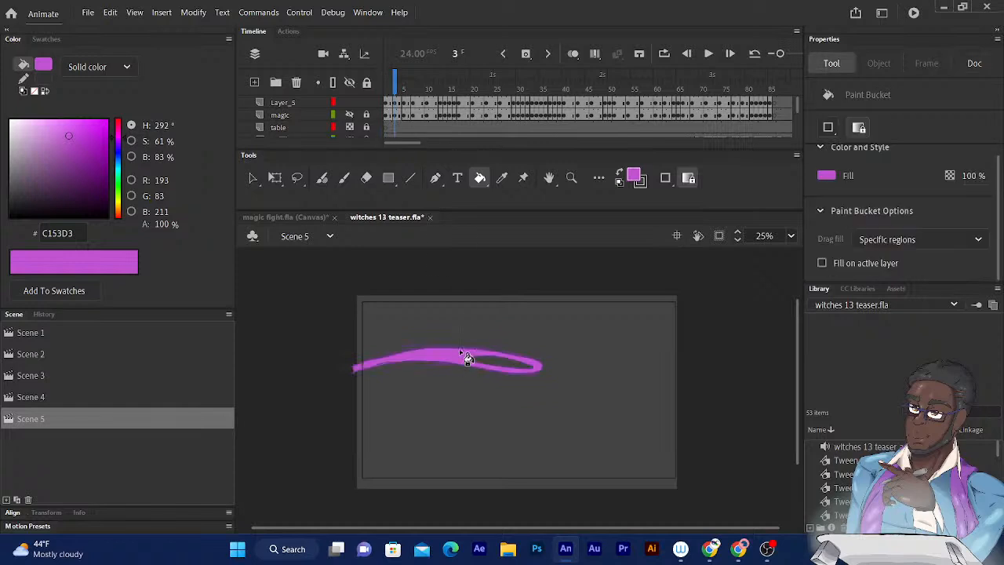
{"action": "left_click_drag", "start_coordinate": [401, 89], "coordinate": [402, 86]}
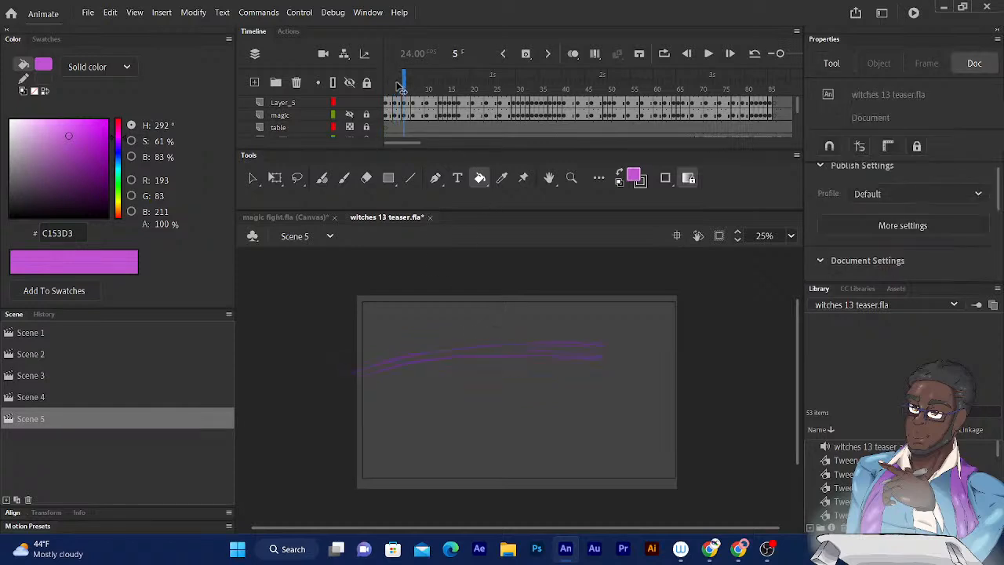
{"action": "left_click", "coordinate": [514, 359]}
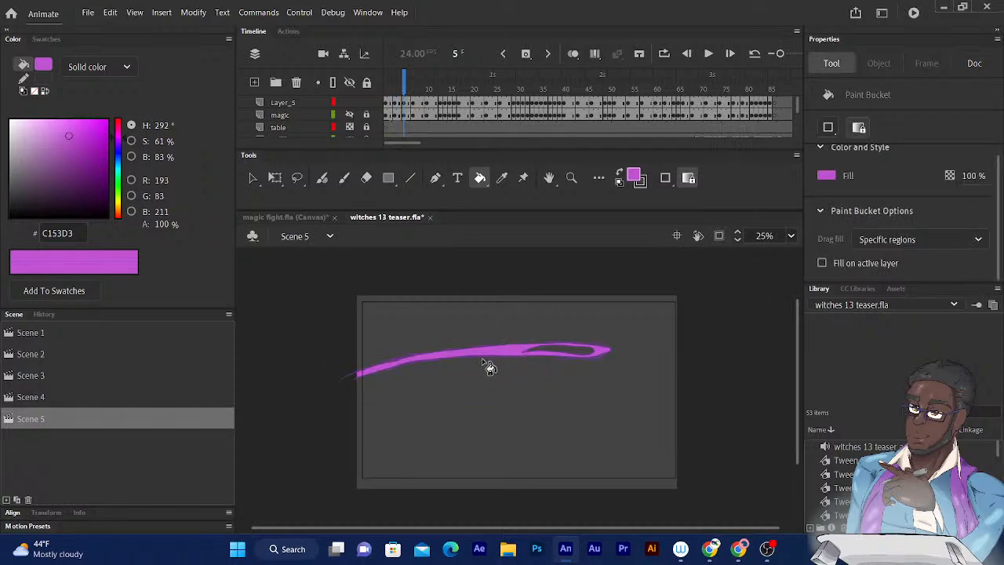
- Go back to frame 1 and fill the inner oval of the magic shape with magenta
{"action": "key", "text": "ctrl+1"}
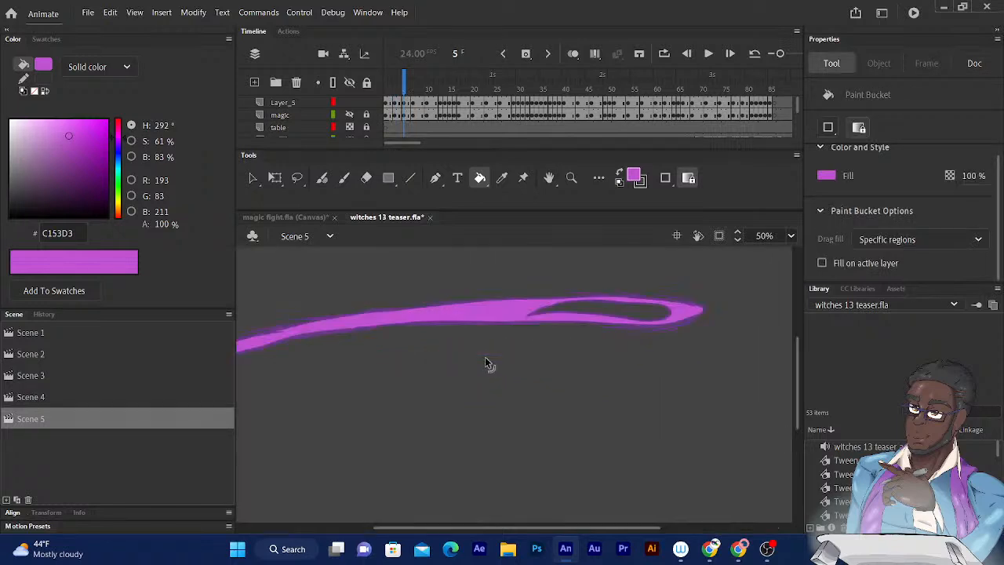
{"action": "scroll", "coordinate": [578, 363], "scroll_direction": "up", "scroll_amount": 3}
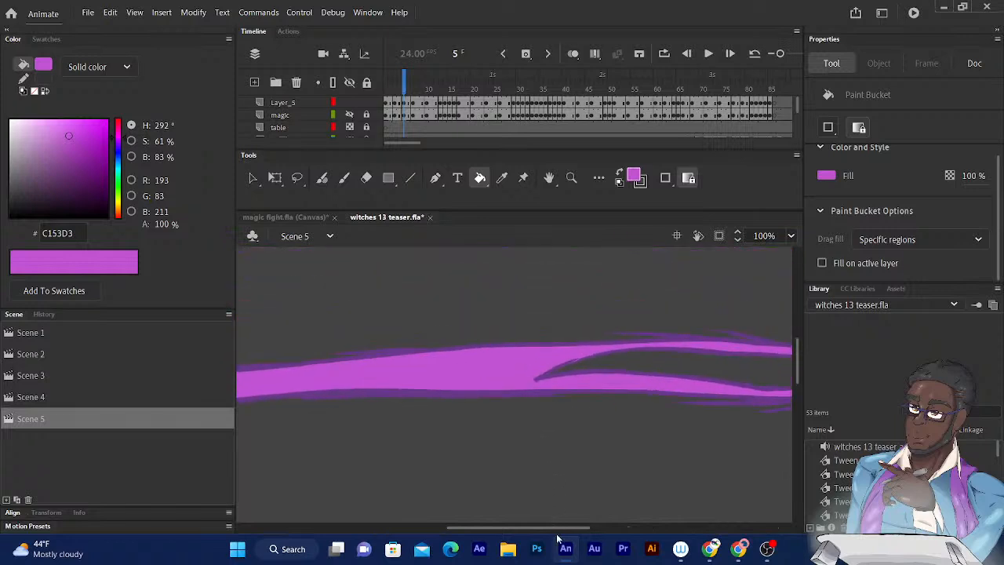
{"action": "left_click_drag", "start_coordinate": [403, 88], "coordinate": [386, 88]}
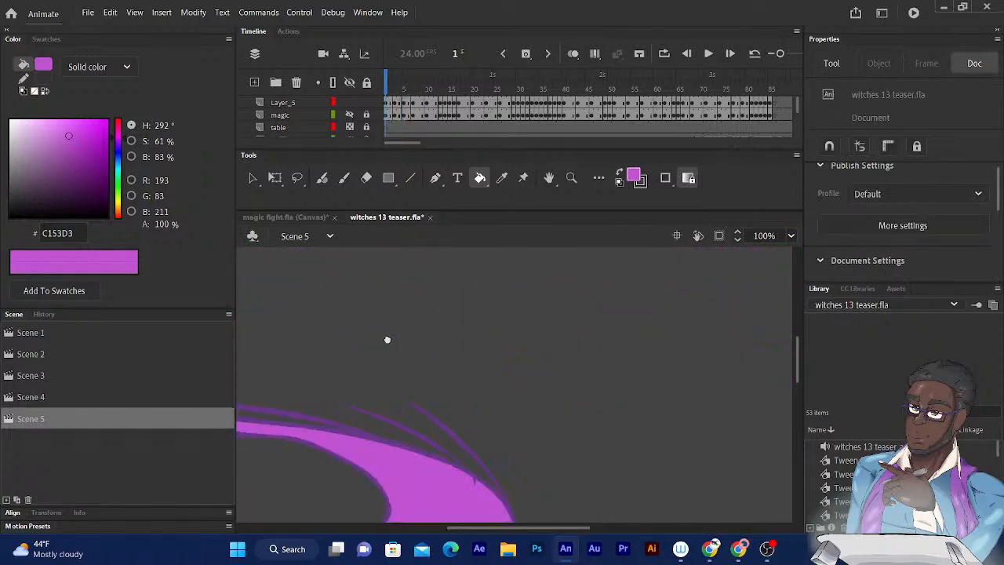
{"action": "left_click_drag", "start_coordinate": [393, 342], "coordinate": [514, 208]}
{"action": "left_click_drag", "start_coordinate": [415, 326], "coordinate": [504, 352]}
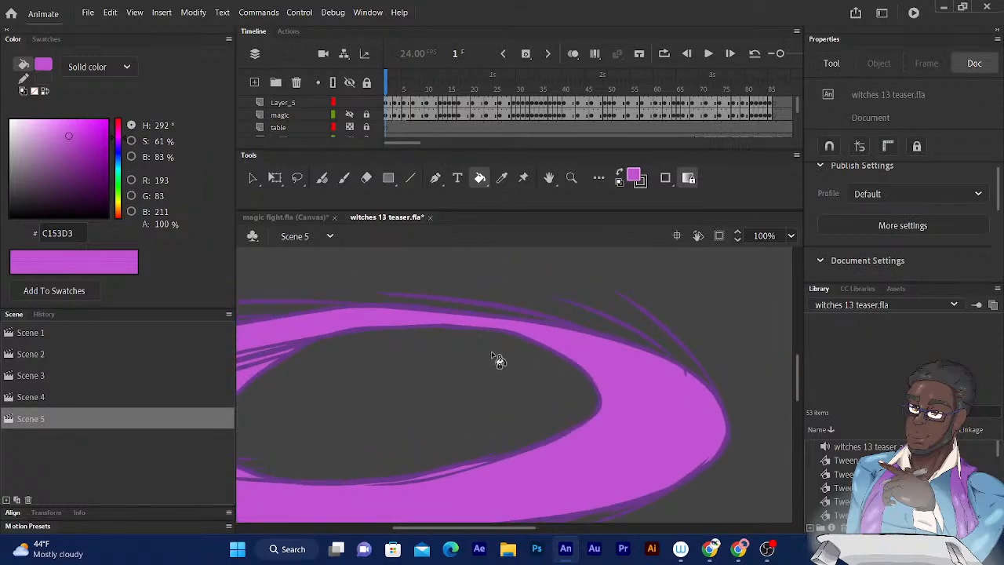
{"action": "left_click", "coordinate": [440, 406]}
{"action": "mouse_move", "coordinate": [459, 299]}
{"action": "left_mouse_down"}
{"action": "mouse_move", "coordinate": [523, 300]}
{"action": "mouse_move", "coordinate": [578, 327]}
{"action": "left_mouse_up"}
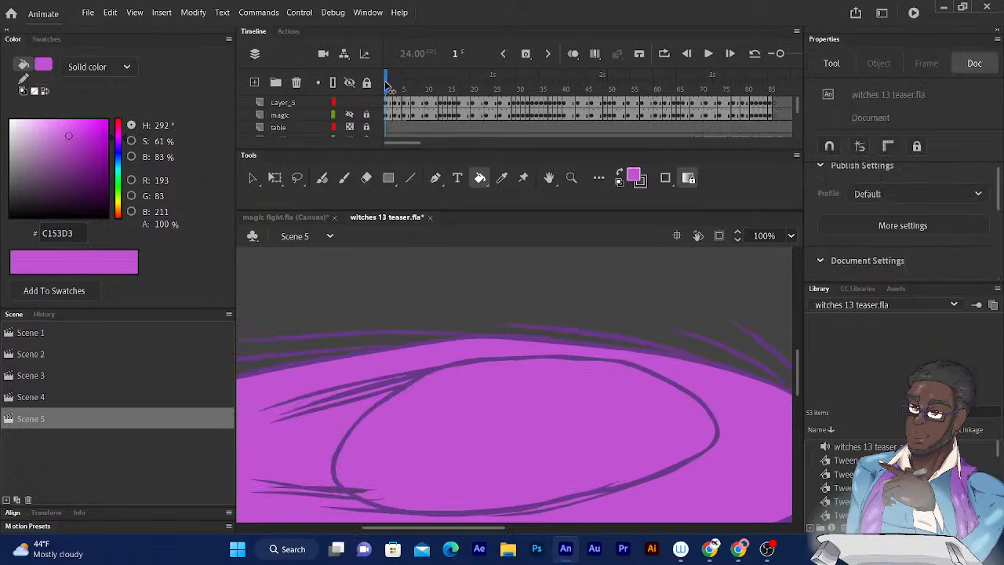
- Check the beams on frames 3 and 5, and fill the inner teardrop on frame 7 with magenta
{"action": "left_click_drag", "start_coordinate": [387, 87], "coordinate": [396, 87]}
{"action": "left_click_drag", "start_coordinate": [524, 283], "coordinate": [419, 259]}
{"action": "left_click_drag", "start_coordinate": [396, 88], "coordinate": [404, 88]}
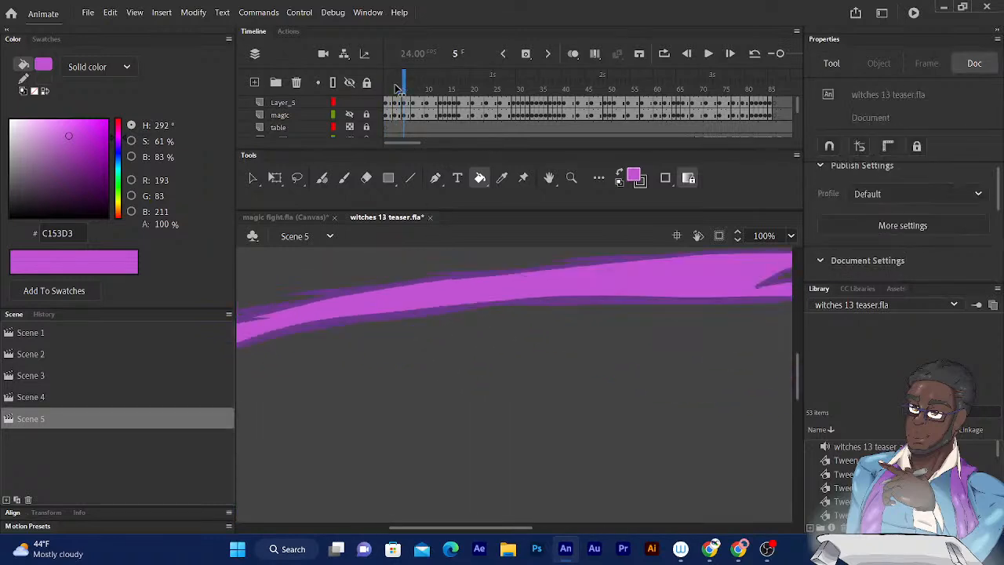
{"action": "left_click_drag", "start_coordinate": [588, 341], "coordinate": [450, 396]}
{"action": "mouse_move", "coordinate": [693, 336]}
{"action": "left_mouse_down"}
{"action": "mouse_move", "coordinate": [518, 335]}
{"action": "mouse_move", "coordinate": [390, 284]}
{"action": "left_mouse_up"}
{"action": "left_click_drag", "start_coordinate": [403, 85], "coordinate": [413, 85]}
{"action": "left_click", "coordinate": [656, 356]}
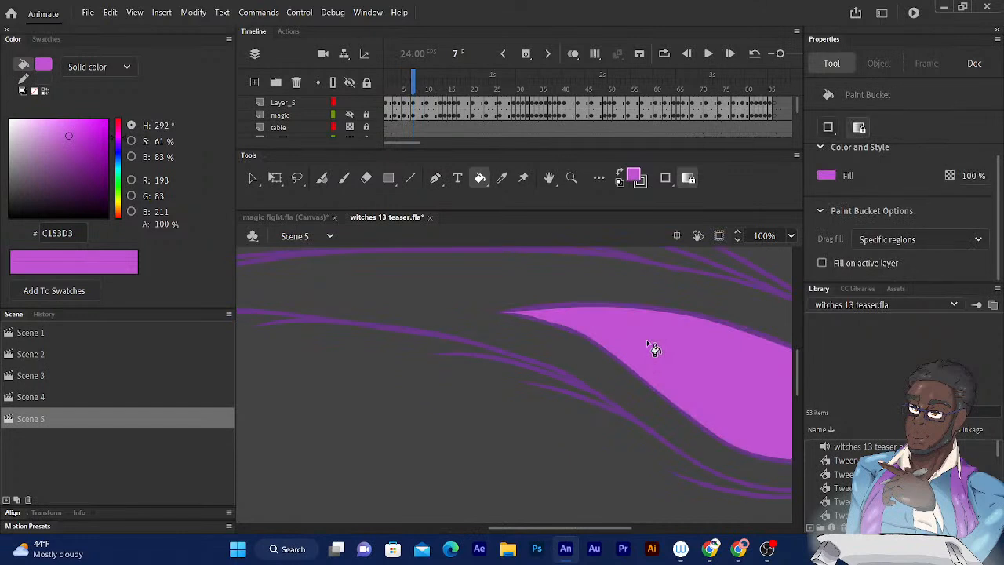
{"action": "key", "text": "ctrl+minus"}
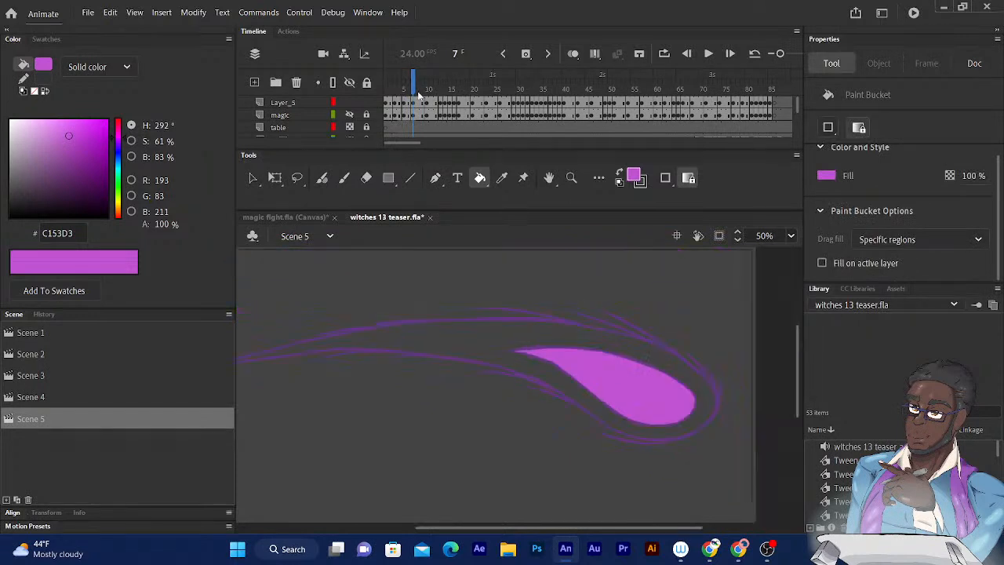
- Review the outline sketches after frame 7, then return to frame 1 and sample the dark purple outline colour
{"action": "left_click_drag", "start_coordinate": [416, 83], "coordinate": [446, 85]}
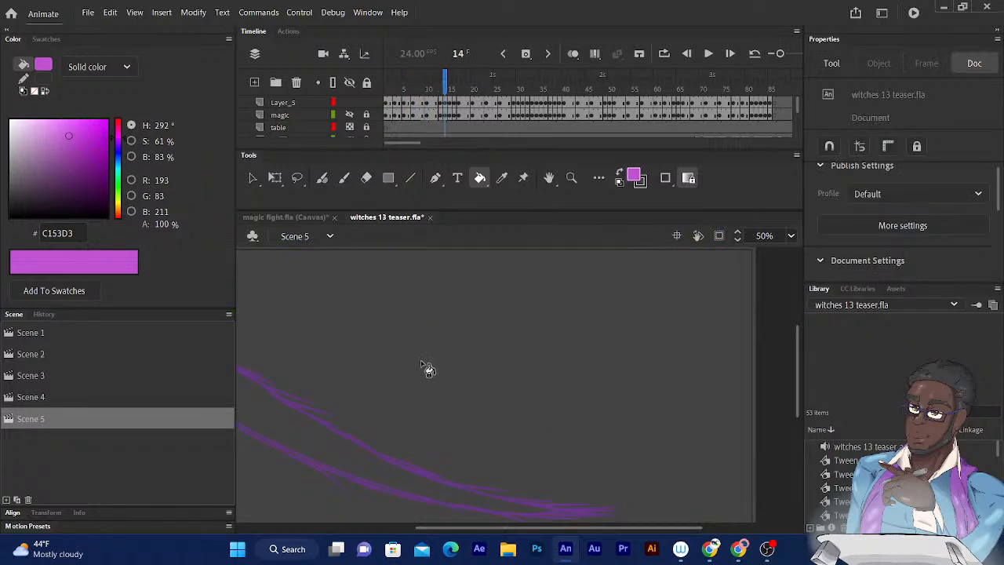
{"action": "left_click_drag", "start_coordinate": [536, 364], "coordinate": [649, 323]}
{"action": "left_click_drag", "start_coordinate": [446, 84], "coordinate": [476, 84]}
{"action": "key", "text": "Return"}
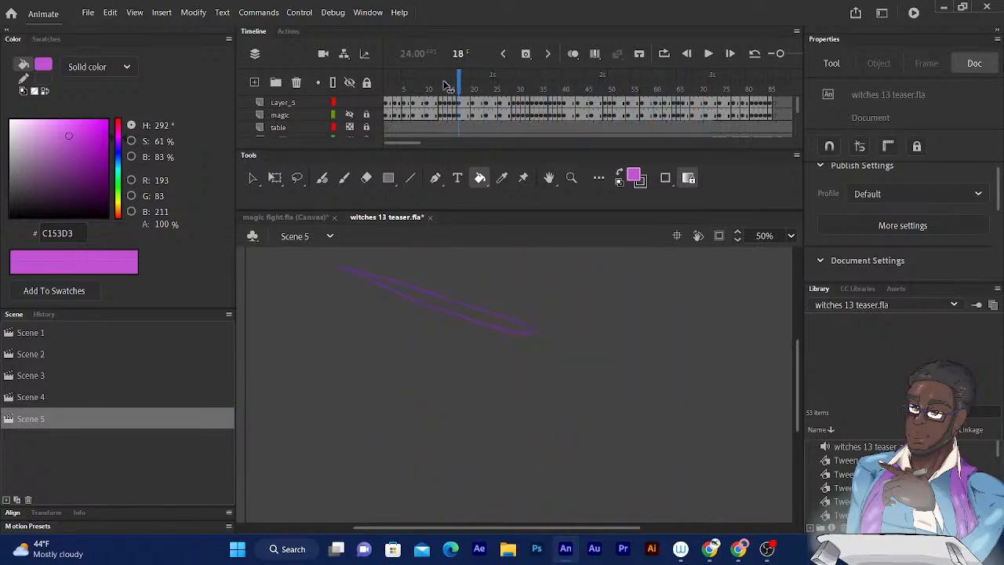
{"action": "key", "text": "shift+comma"}
{"action": "left_click_drag", "start_coordinate": [475, 245], "coordinate": [662, 195]}
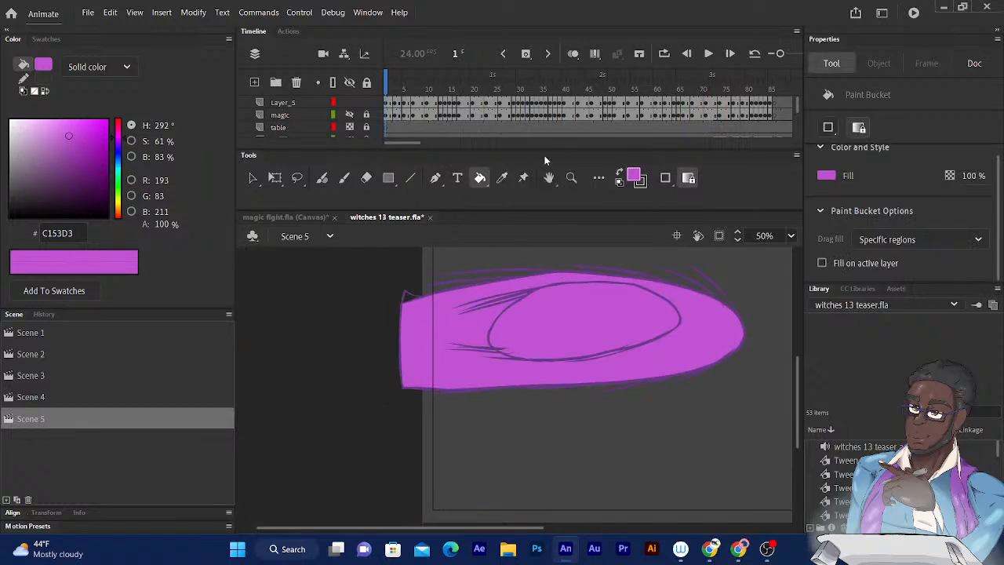
{"action": "left_click", "coordinate": [502, 178]}
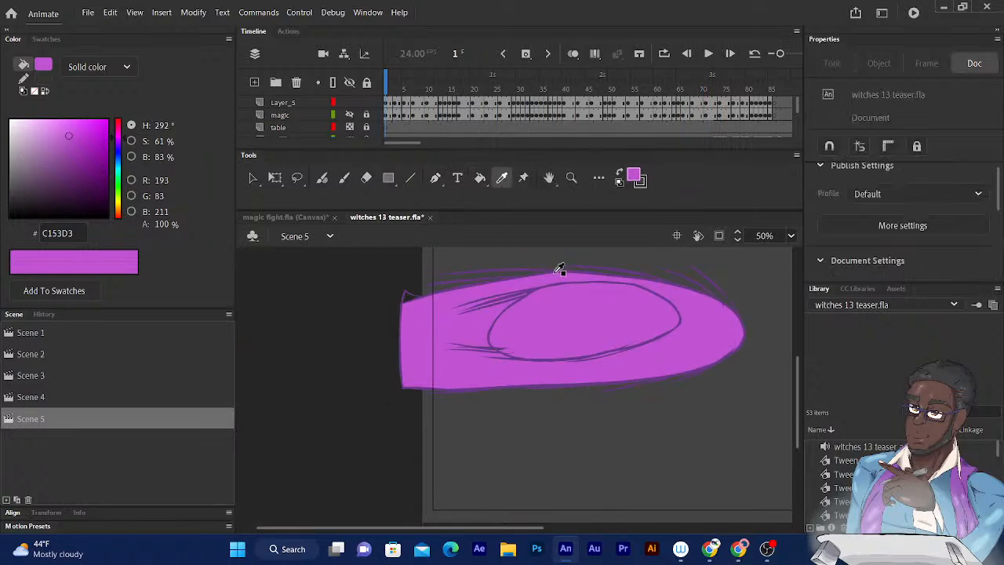
{"action": "left_click", "coordinate": [535, 289]}
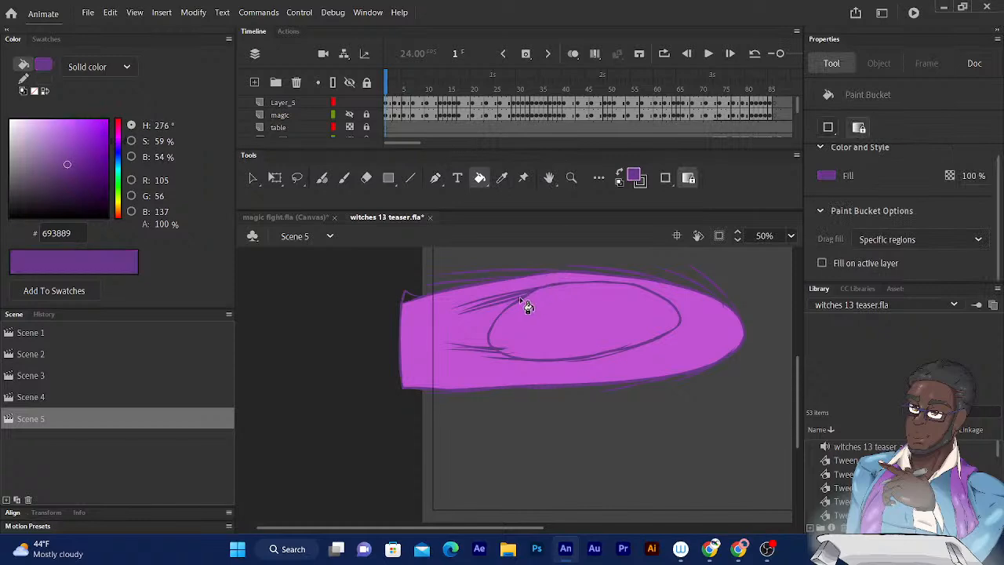
- Change the fill colour to the brighter purple 7532A0 and fill the outer band of the frame 1 shape with it
{"action": "left_click", "coordinate": [634, 176]}
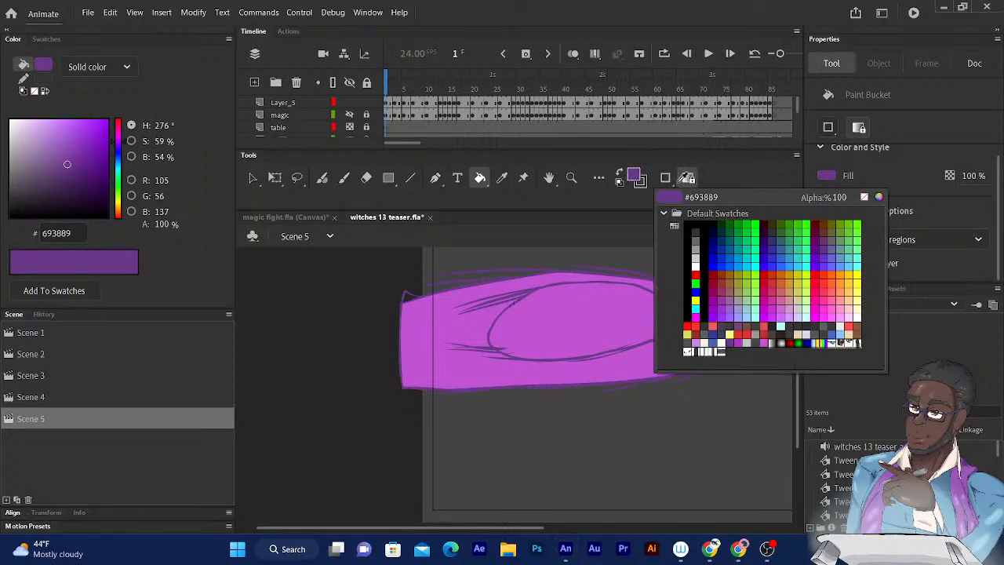
{"action": "left_click", "coordinate": [878, 198]}
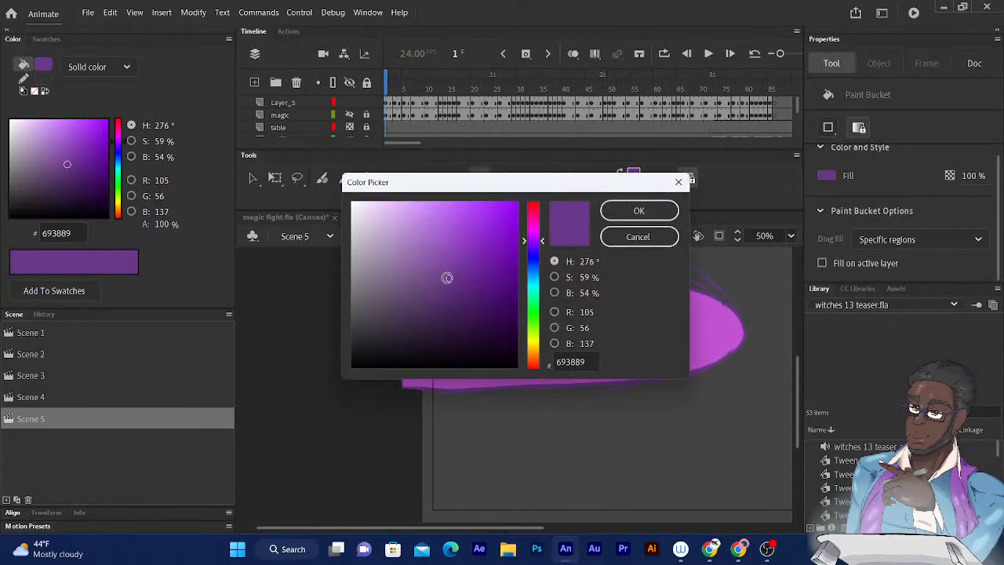
{"action": "left_click_drag", "start_coordinate": [450, 278], "coordinate": [464, 263]}
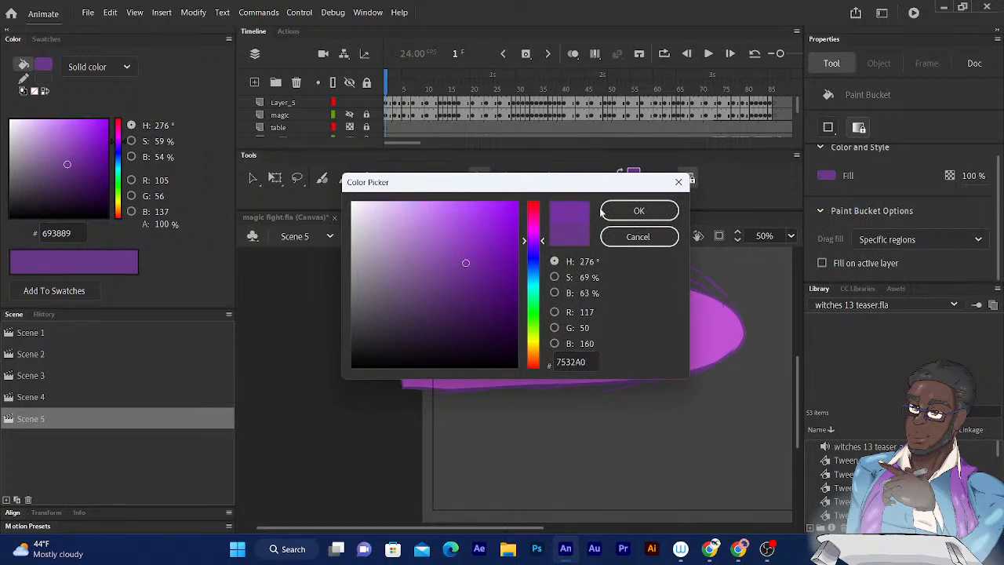
{"action": "left_click", "coordinate": [638, 210]}
{"action": "left_click", "coordinate": [477, 330]}
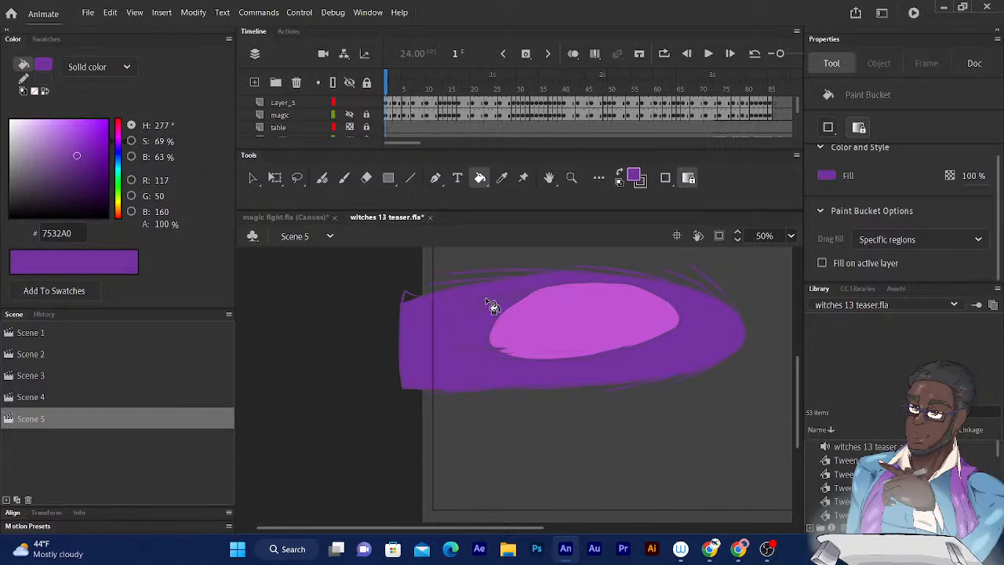
- Undo the last fill, set the fill color to #79409E, and refill the outer area of the magic blast on frame 1
{"action": "key", "text": "ctrl+z"}
{"action": "left_click", "coordinate": [631, 177]}
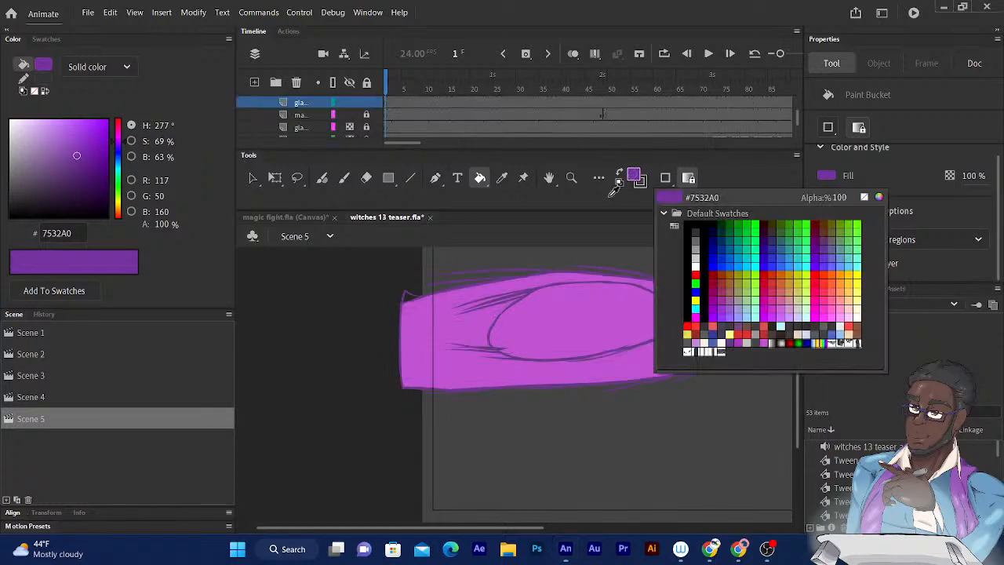
{"action": "left_click", "coordinate": [879, 197]}
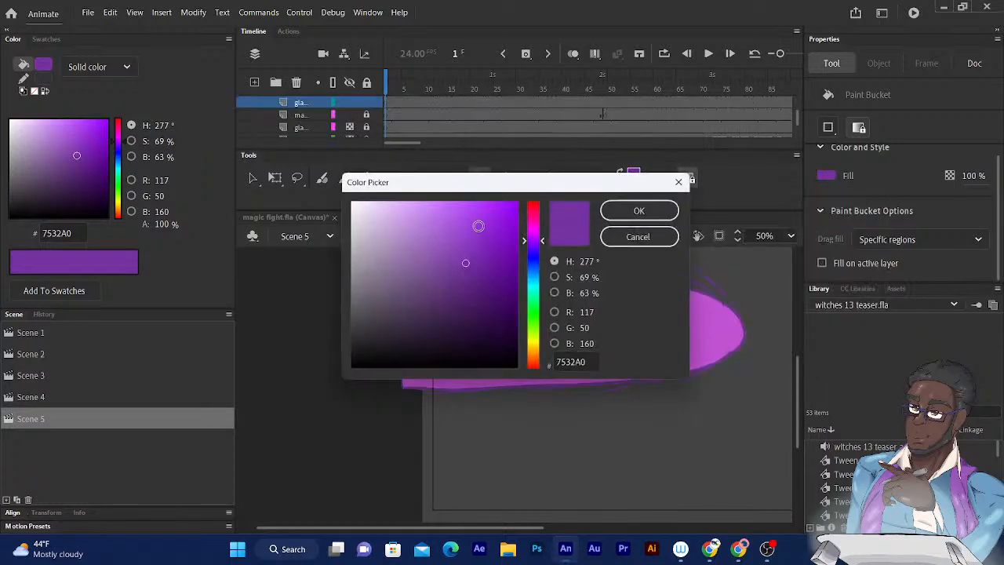
{"action": "left_click_drag", "start_coordinate": [465, 263], "coordinate": [449, 265]}
{"action": "left_click", "coordinate": [622, 214]}
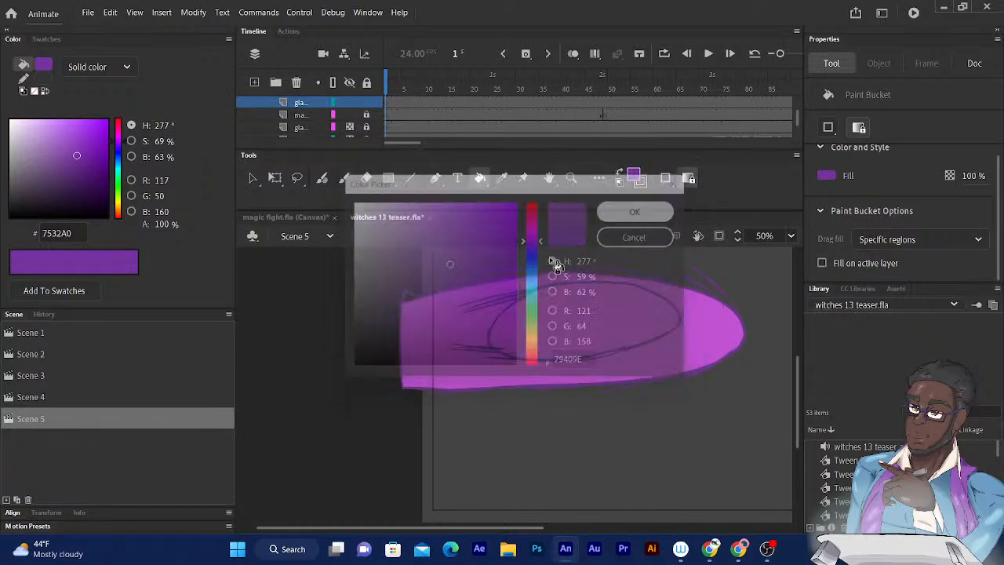
{"action": "left_click", "coordinate": [464, 334]}
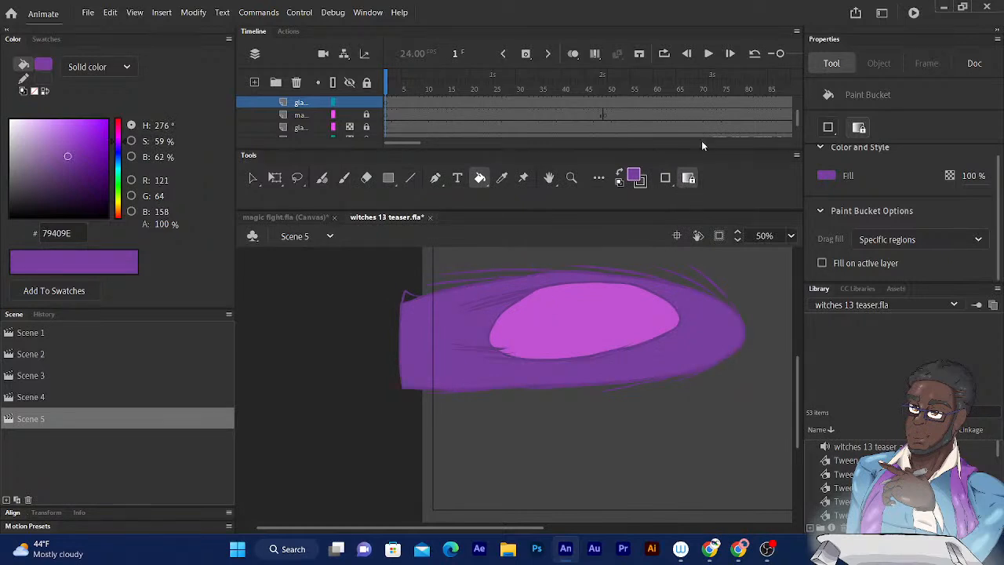
- Fill the outer area of the magic trail on frame 3 with the #79409E purple
{"action": "key", "text": "period"}
{"action": "key", "text": "period"}
{"action": "key", "text": "period"}
{"action": "key", "text": "period"}
{"action": "key", "text": "period"}
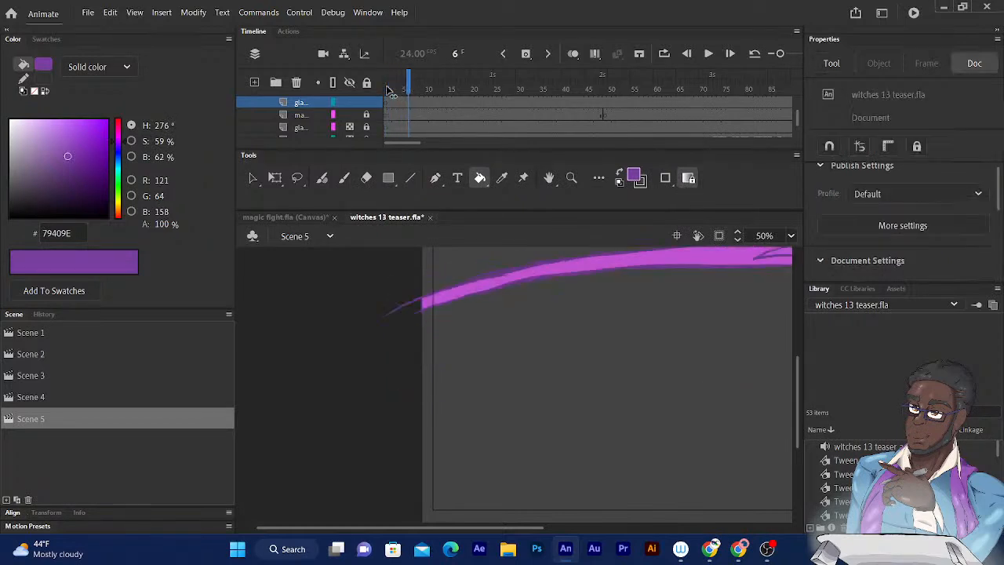
{"action": "key", "text": "comma"}
{"action": "key", "text": "comma"}
{"action": "key", "text": "comma"}
{"action": "key", "text": "comma"}
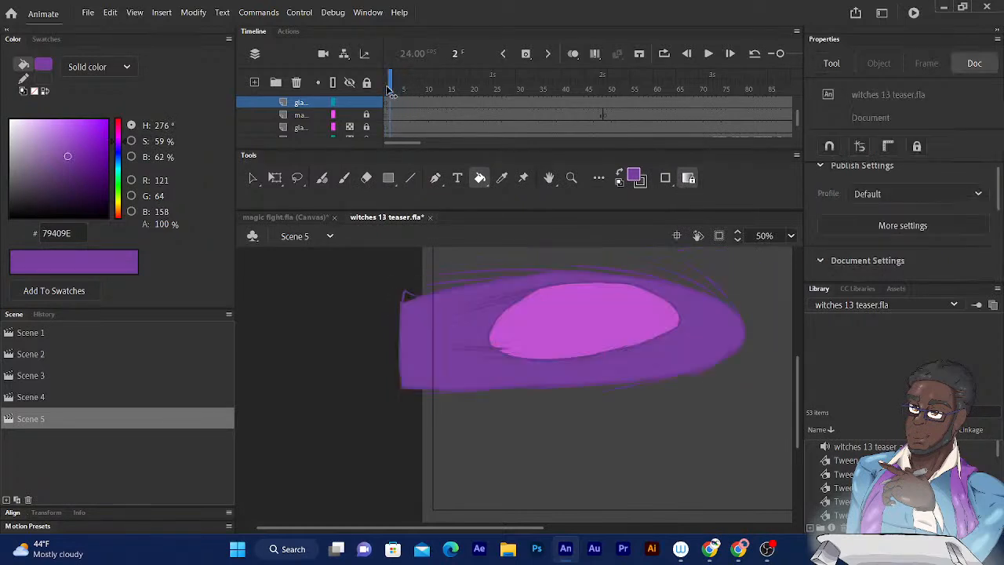
{"action": "key", "text": "period"}
{"action": "left_click", "coordinate": [581, 263]}
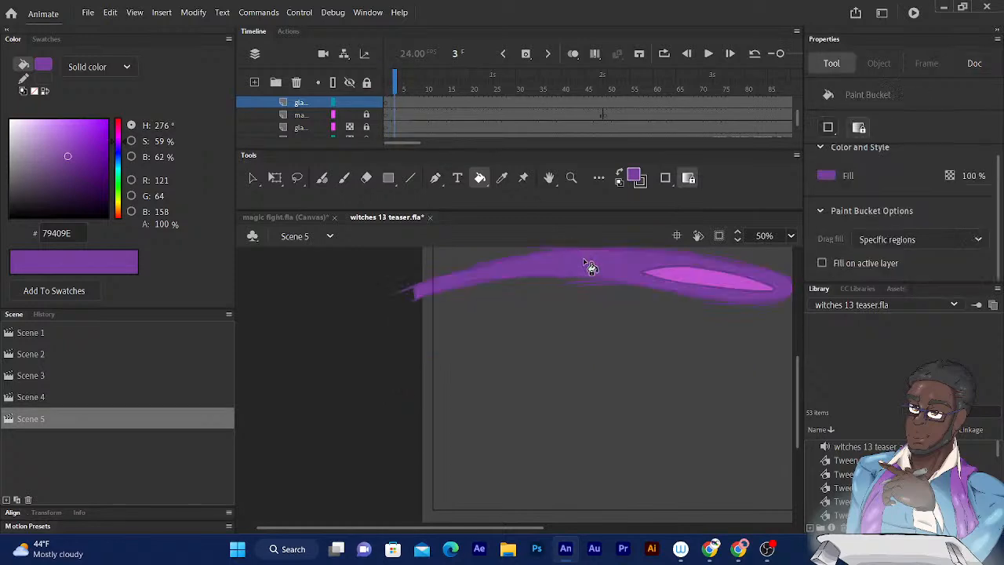
- Fill the outer area of the magic trail on frame 6 with the same purple
{"action": "scroll", "coordinate": [601, 353], "scroll_direction": "up", "scroll_amount": 2}
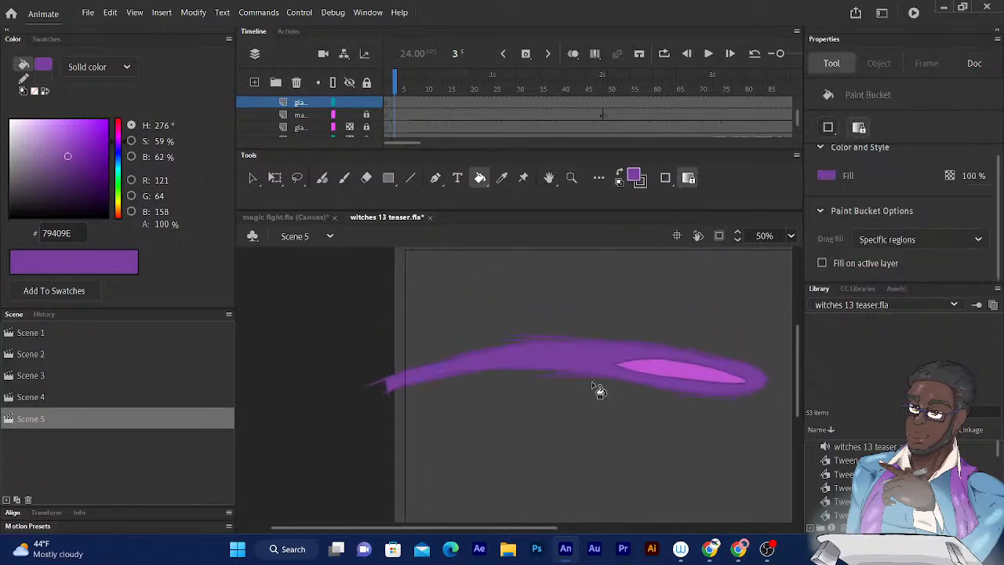
{"action": "scroll", "coordinate": [797, 116], "scroll_direction": "up", "scroll_amount": 2}
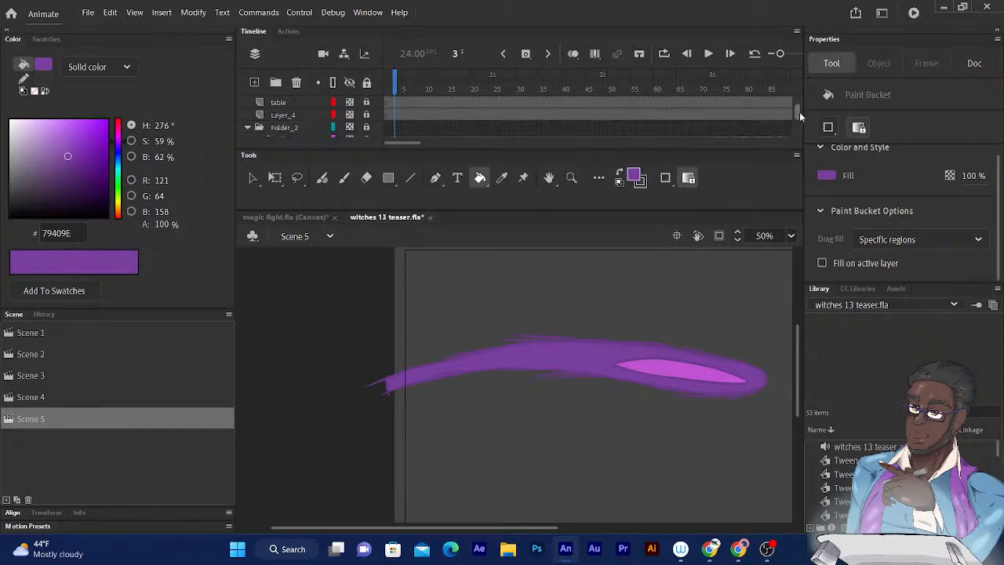
{"action": "key", "text": "comma"}
{"action": "key", "text": "comma"}
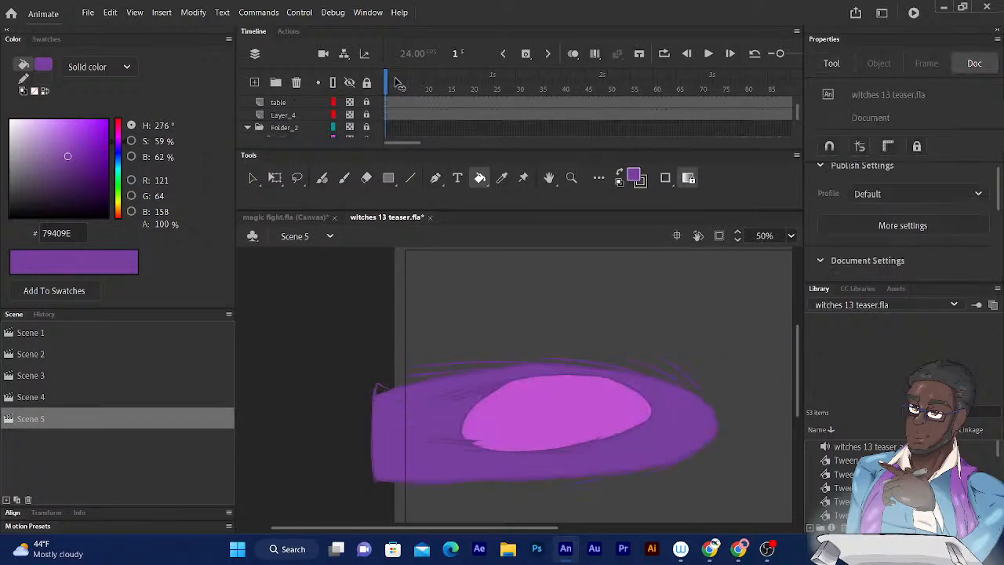
{"action": "key", "text": "Return"}
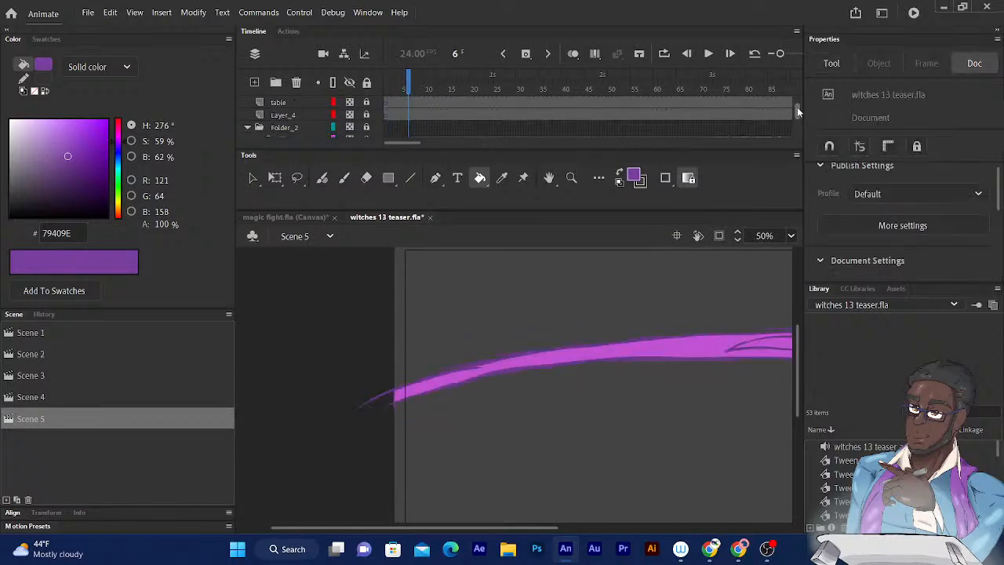
{"action": "left_click_drag", "start_coordinate": [797, 107], "coordinate": [799, 84]}
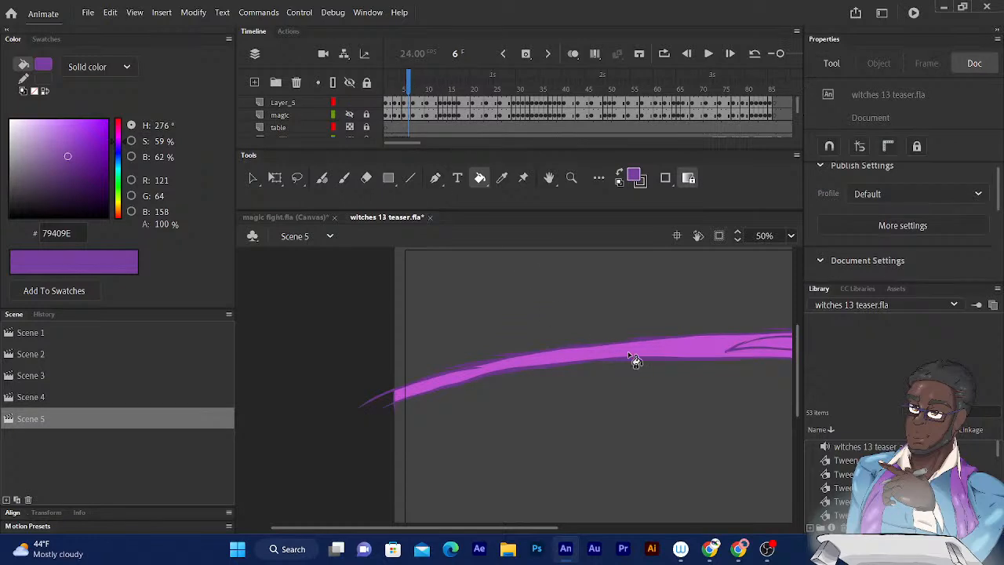
{"action": "left_click", "coordinate": [657, 352]}
{"action": "left_click_drag", "start_coordinate": [693, 305], "coordinate": [487, 353]}
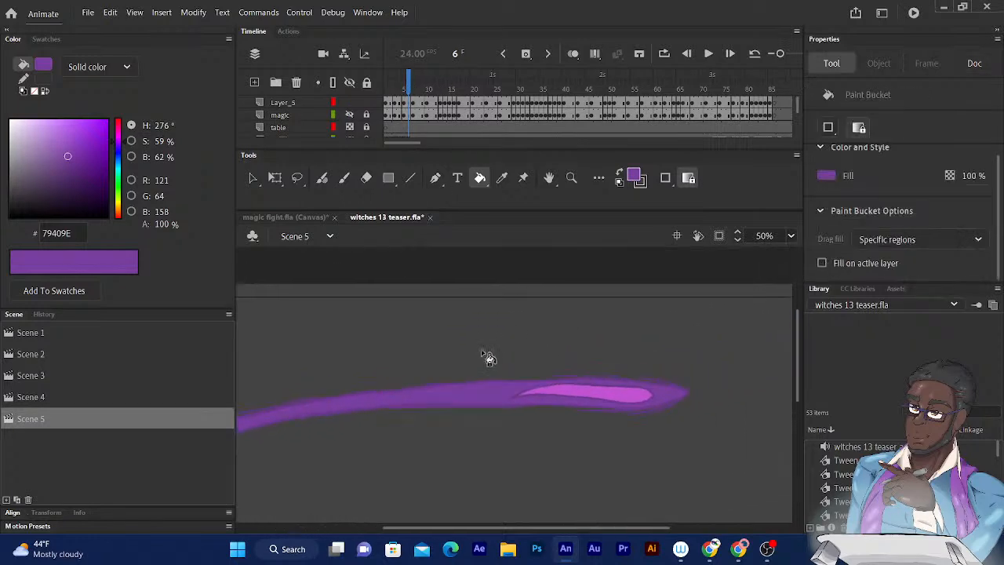
- Fill the magic trail's outer area on frame 8 and the large curved trail on frame 13 with purple
{"action": "left_click", "coordinate": [418, 89]}
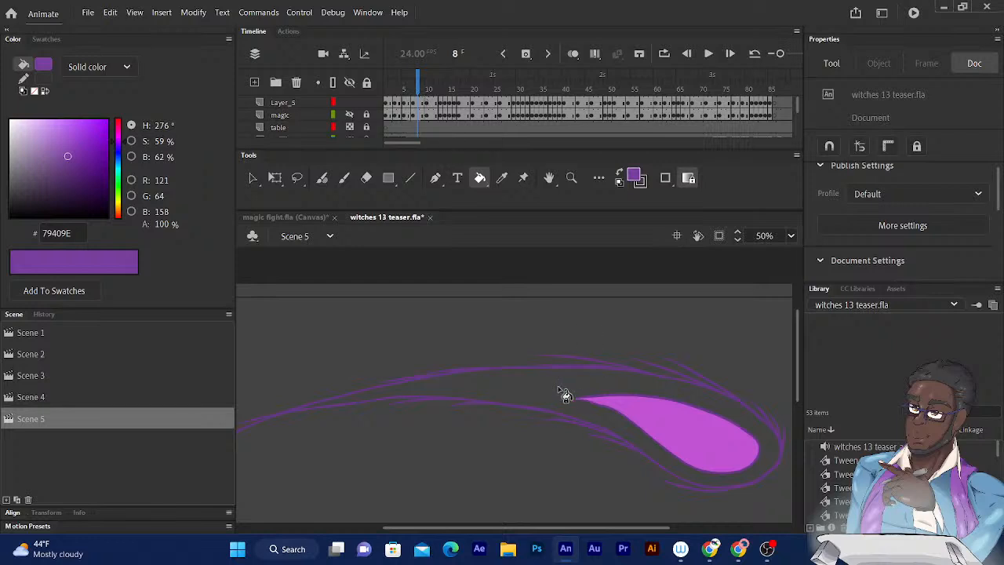
{"action": "left_click", "coordinate": [564, 397]}
{"action": "left_click_drag", "start_coordinate": [419, 92], "coordinate": [440, 85]}
{"action": "left_click", "coordinate": [652, 426]}
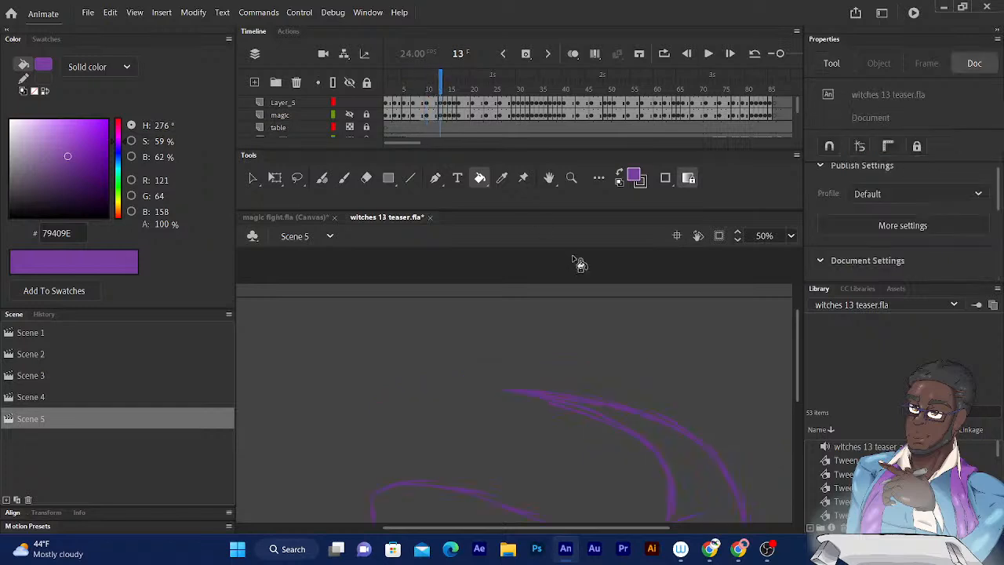
{"action": "scroll", "coordinate": [580, 360], "scroll_direction": "down", "scroll_amount": 3}
{"action": "left_click", "coordinate": [522, 381]}
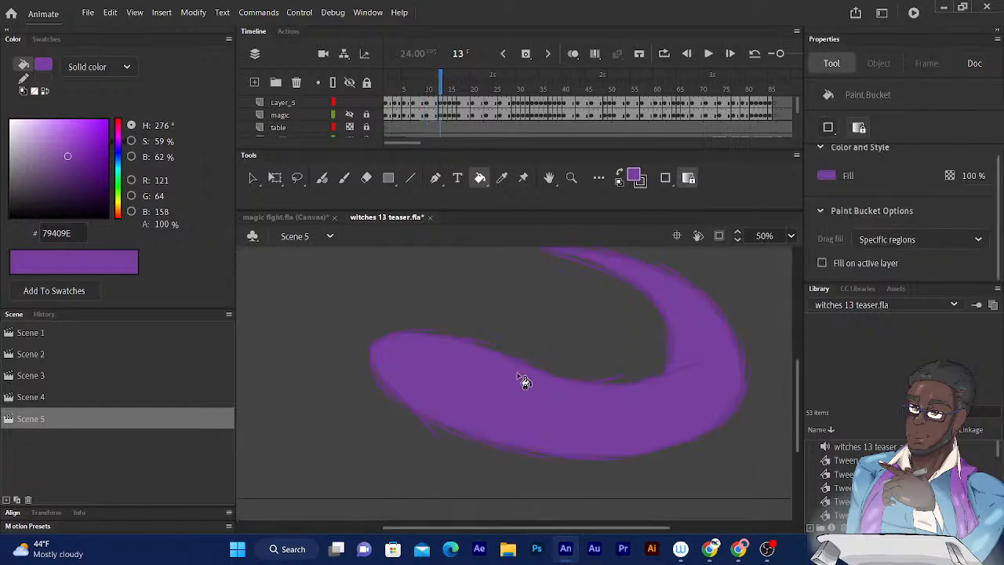
{"action": "scroll", "coordinate": [589, 287], "scroll_direction": "up", "scroll_amount": 1}
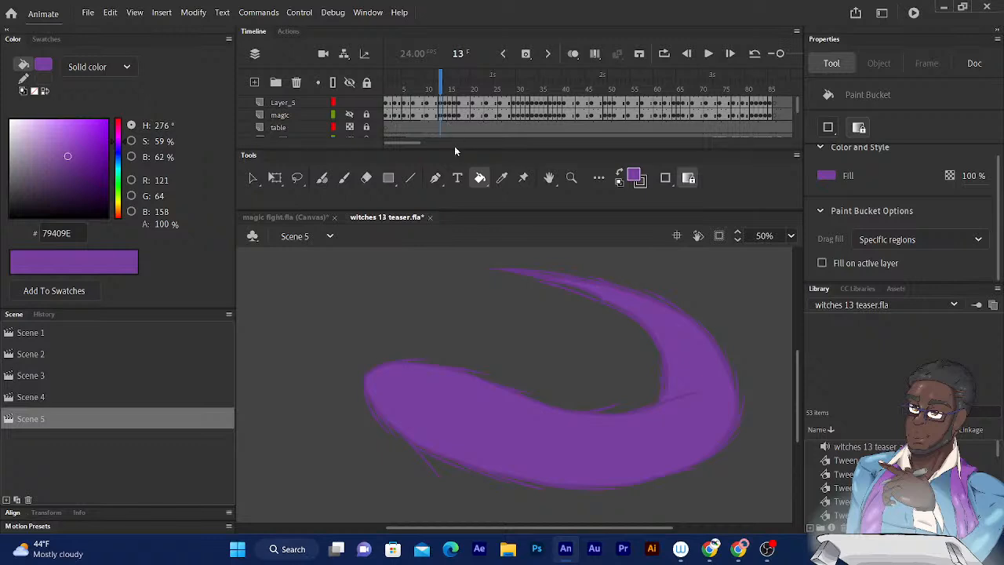
- Fill the outlined magic trails on frames 14 through 16 with the #79409E purple
{"action": "left_click_drag", "start_coordinate": [441, 88], "coordinate": [450, 87]}
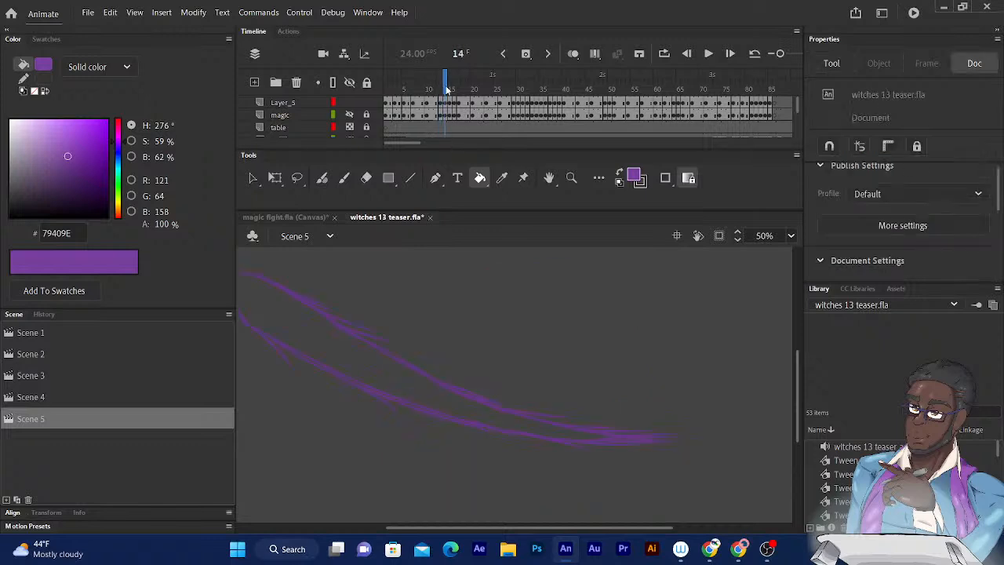
{"action": "left_click", "coordinate": [406, 381]}
{"action": "left_click_drag", "start_coordinate": [585, 346], "coordinate": [682, 372]}
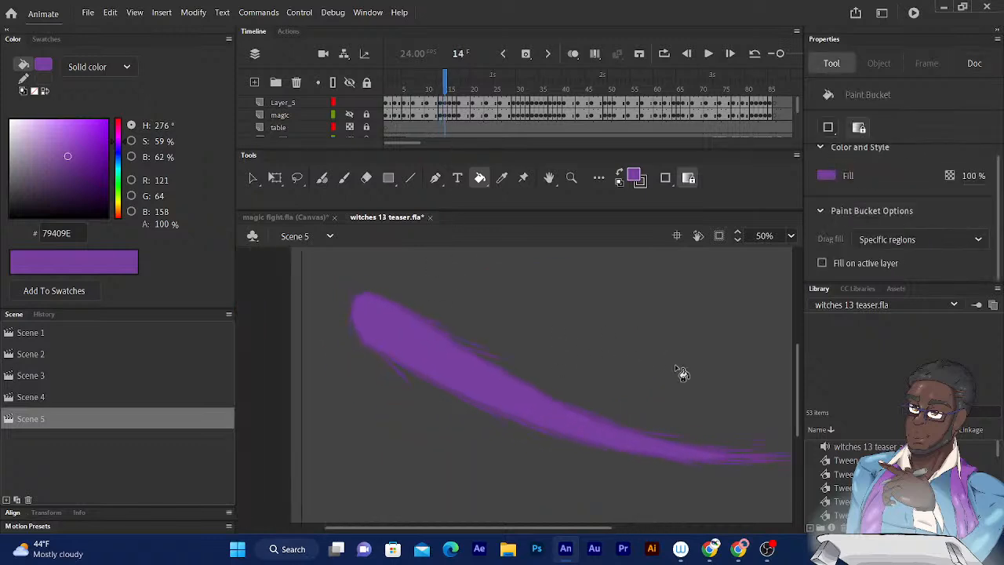
{"action": "left_click_drag", "start_coordinate": [445, 83], "coordinate": [454, 84]}
{"action": "left_click", "coordinate": [410, 338]}
{"action": "left_click", "coordinate": [453, 283]}
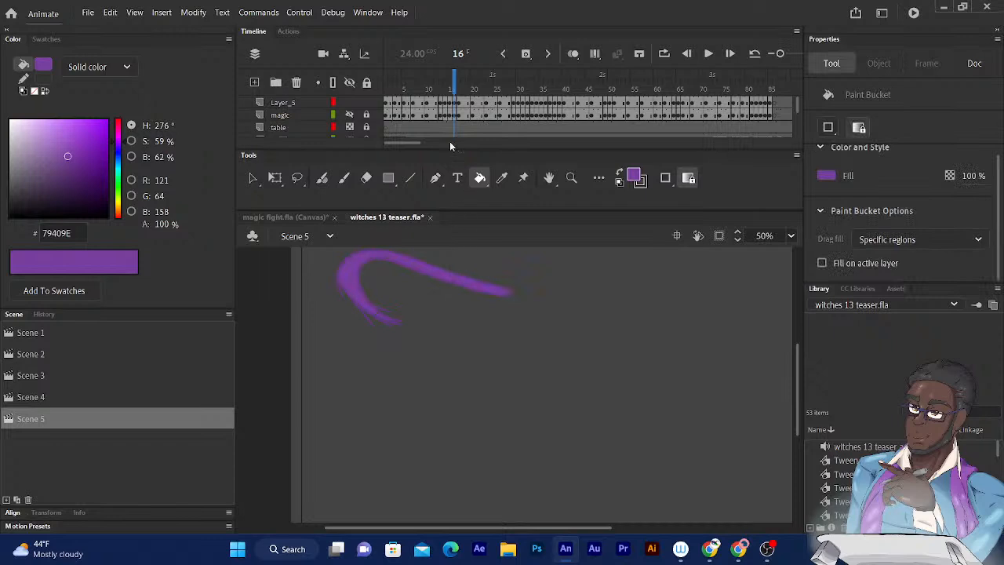
- Fill the thin diagonal magic streaks on frames 17 and 20 with purple
{"action": "left_click", "coordinate": [458, 84]}
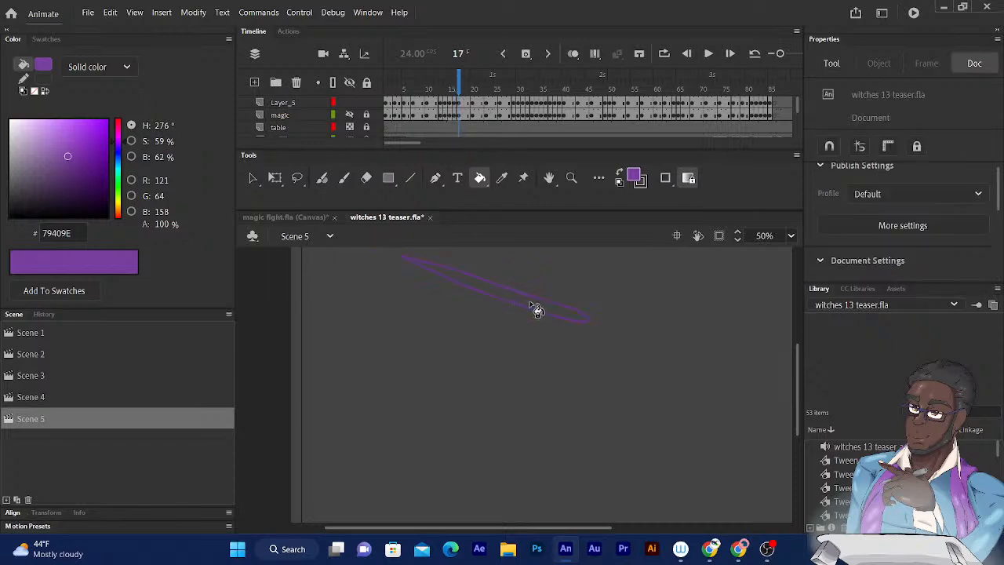
{"action": "left_click", "coordinate": [538, 298]}
{"action": "left_click", "coordinate": [473, 84]}
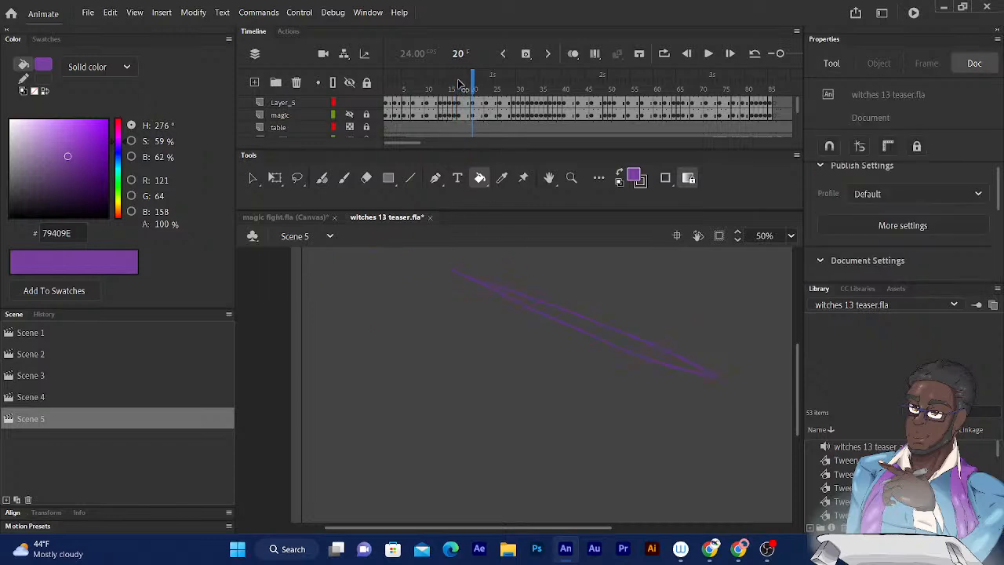
{"action": "left_click", "coordinate": [590, 331]}
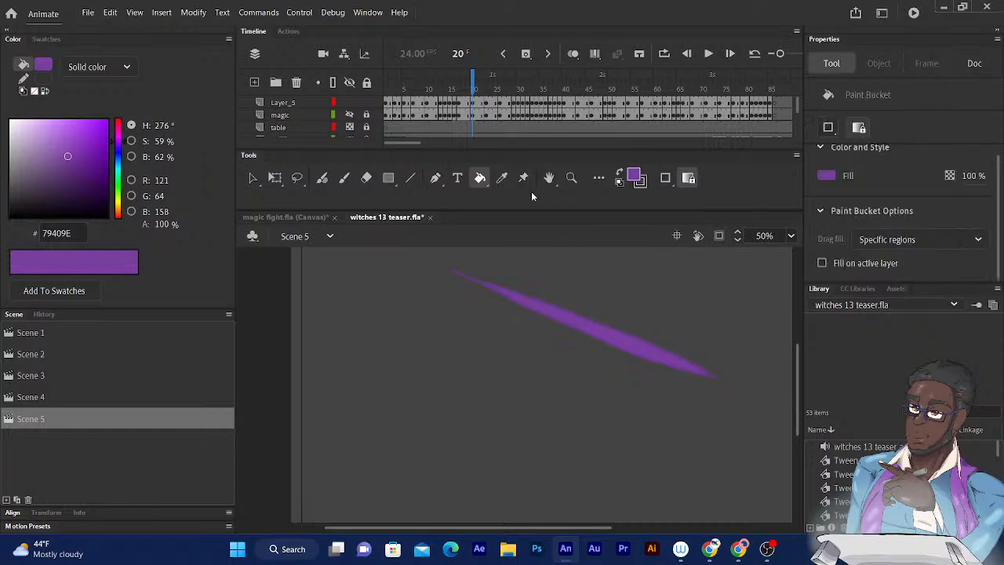
- Fill the diagonal magic streaks on frames 23, 26 and 29 with the same purple
{"action": "left_click", "coordinate": [487, 85]}
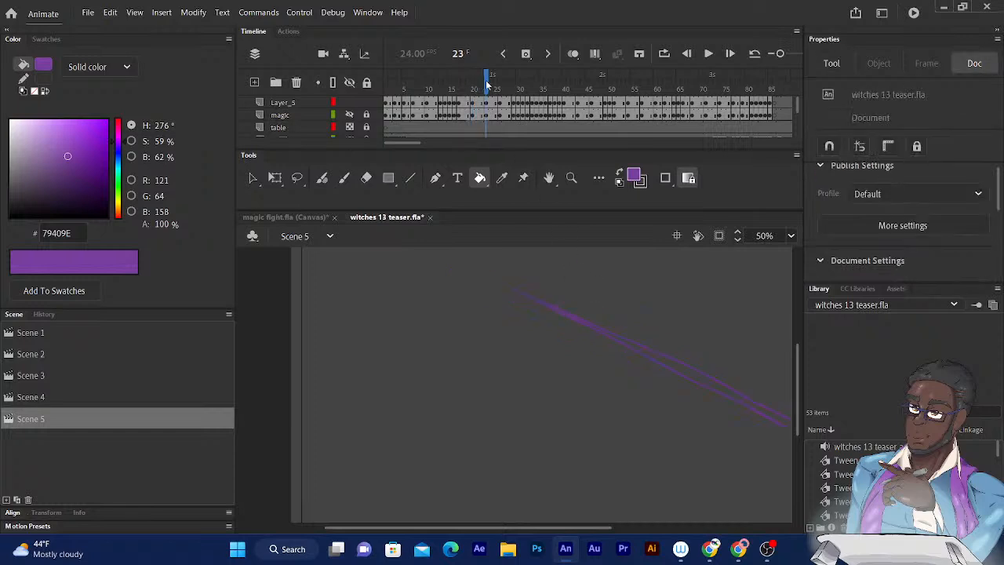
{"action": "left_click", "coordinate": [695, 375]}
{"action": "left_click_drag", "start_coordinate": [755, 339], "coordinate": [481, 291]}
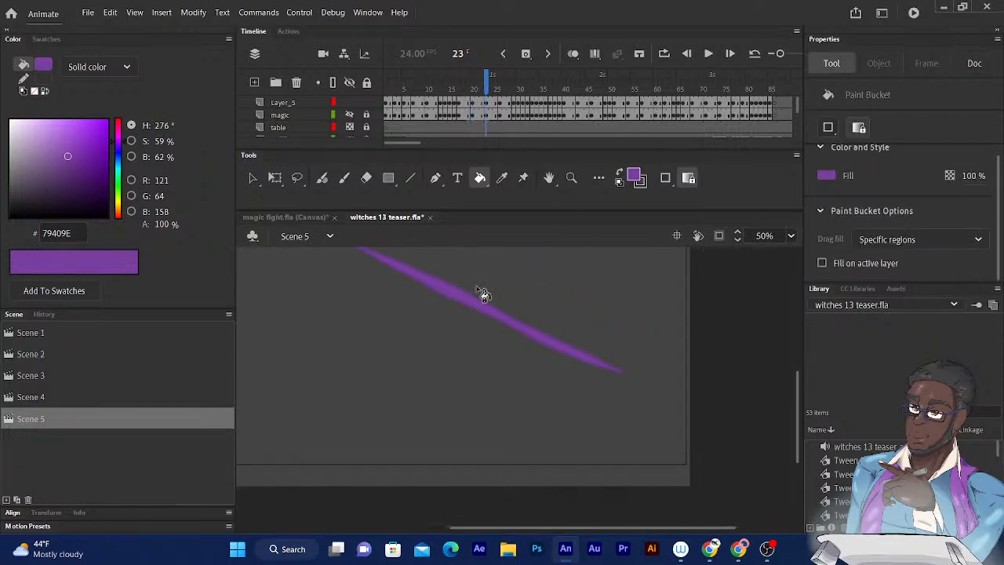
{"action": "left_click", "coordinate": [500, 79]}
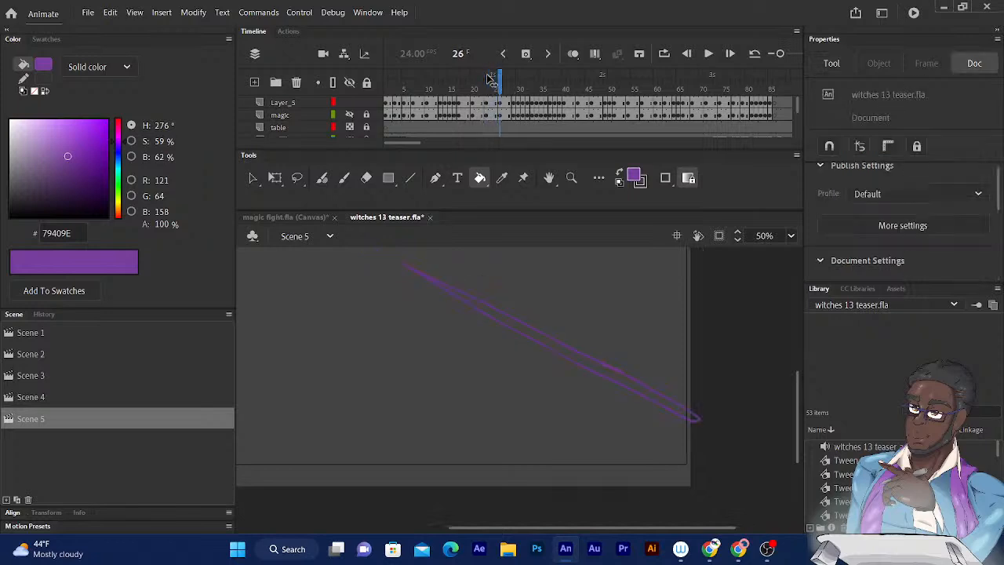
{"action": "left_click", "coordinate": [617, 380]}
{"action": "left_click_drag", "start_coordinate": [505, 78], "coordinate": [515, 79]}
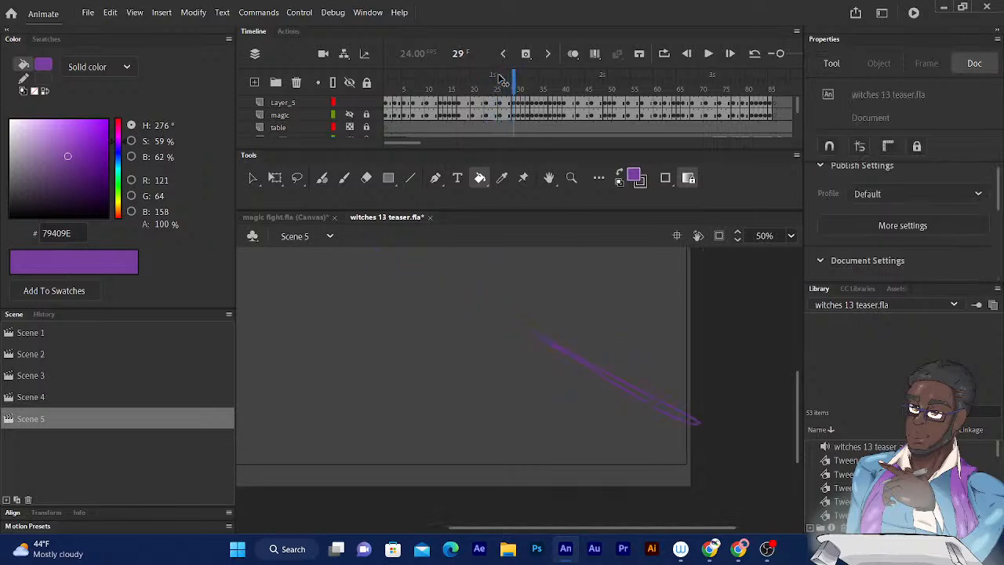
{"action": "left_click", "coordinate": [667, 412]}
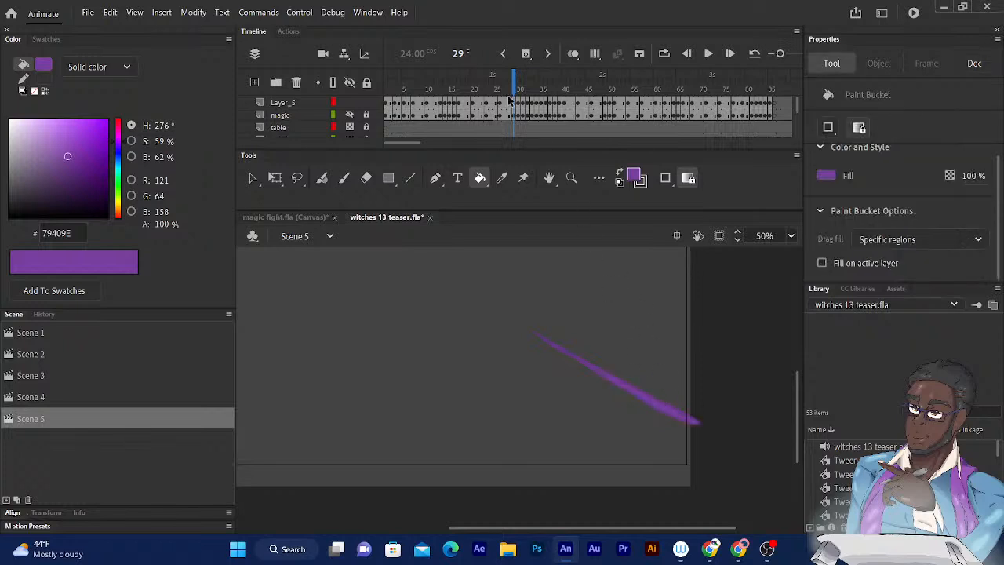
- Go to frame 30 and try to fill the small curved magic shape near the stage's lower corner, viewing it at 200%
{"action": "left_click", "coordinate": [518, 78]}
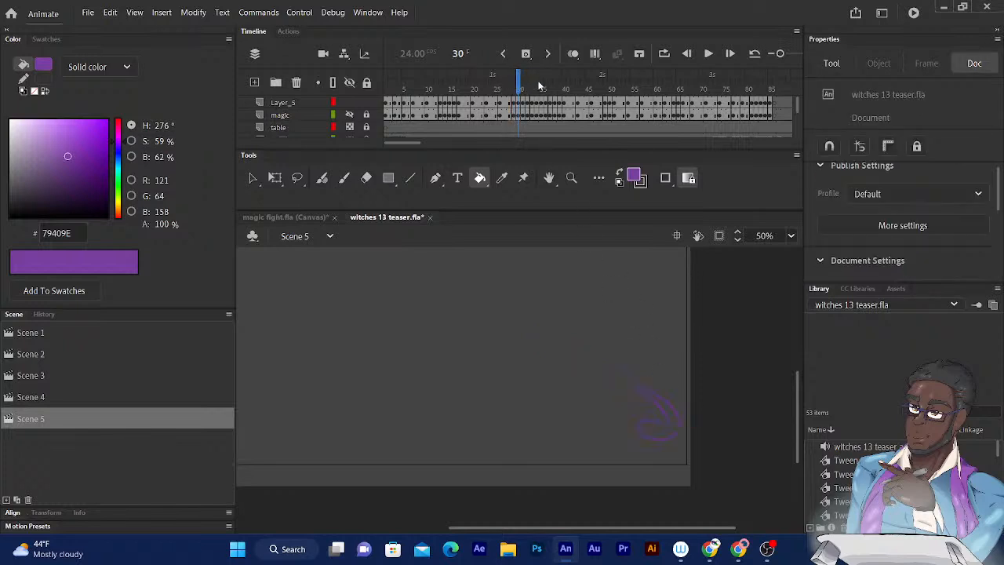
{"action": "left_click", "coordinate": [655, 433]}
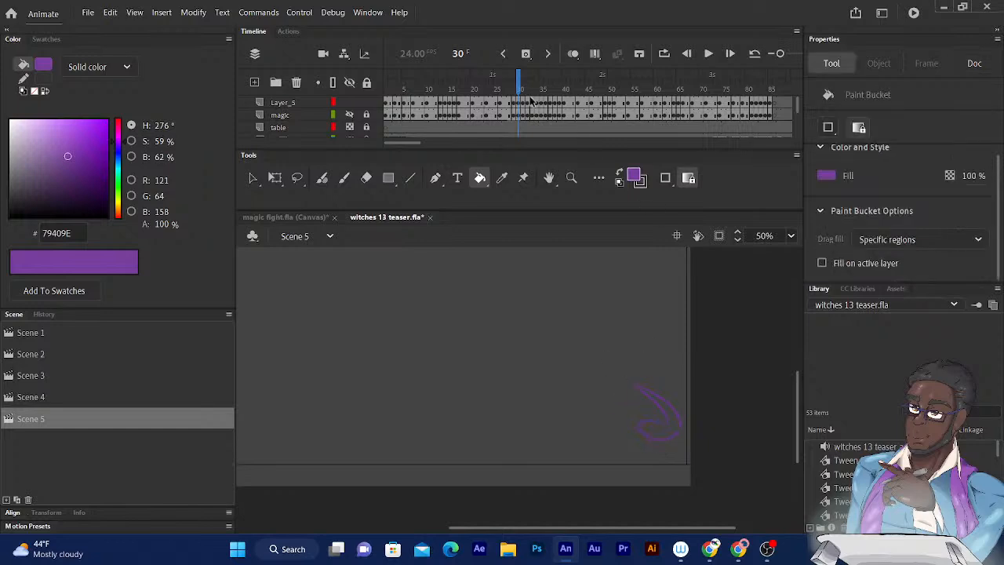
{"action": "key", "text": "ctrl+equal"}
{"action": "key", "text": "ctrl+equal"}
{"action": "left_click_drag", "start_coordinate": [700, 372], "coordinate": [358, 359]}
{"action": "left_click_drag", "start_coordinate": [544, 377], "coordinate": [427, 361]}
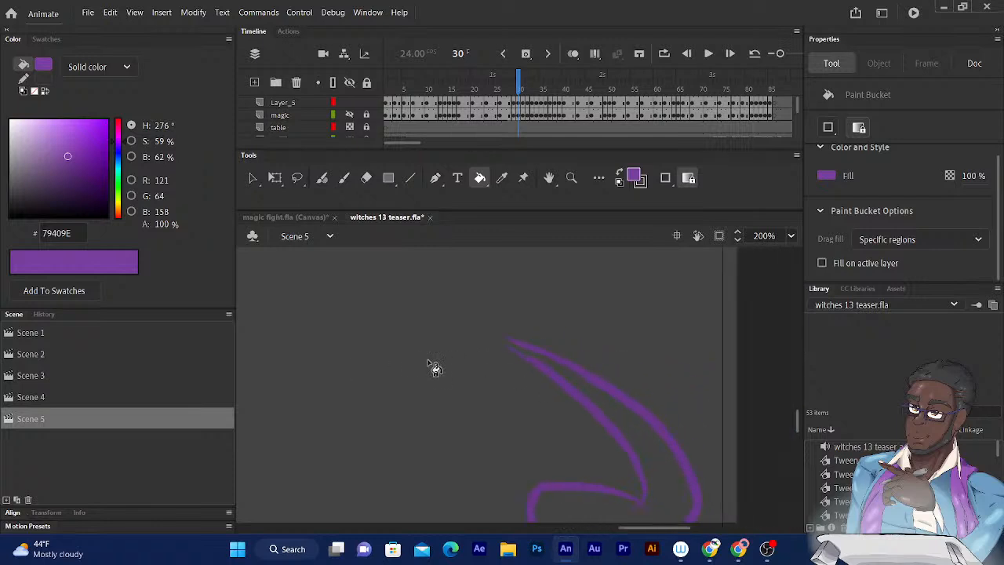
- Try to close the pointed tip of the frame 30 outline with the Fluid Brush at size 4, and undo the brushwork
{"action": "left_click", "coordinate": [322, 178]}
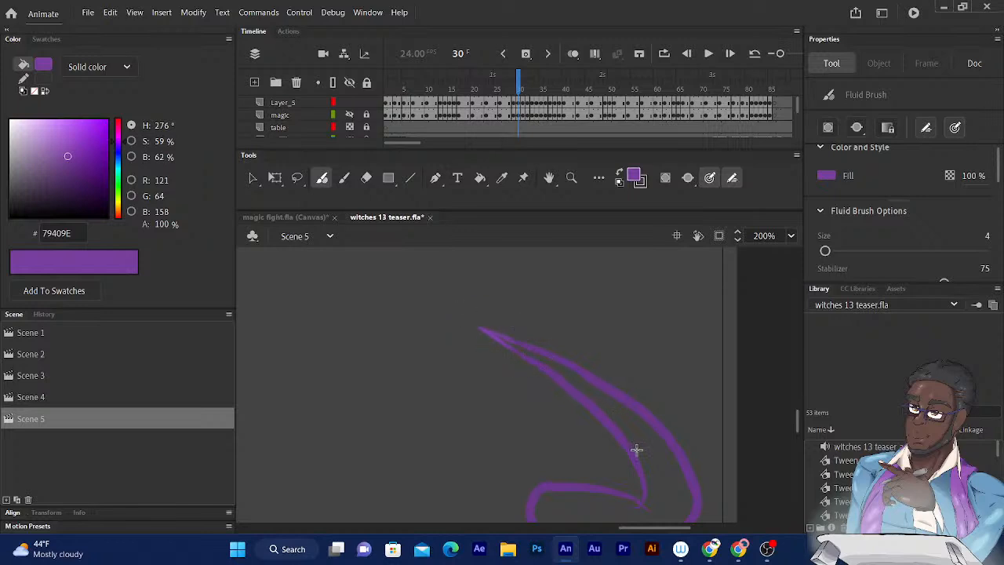
{"action": "key", "text": "k"}
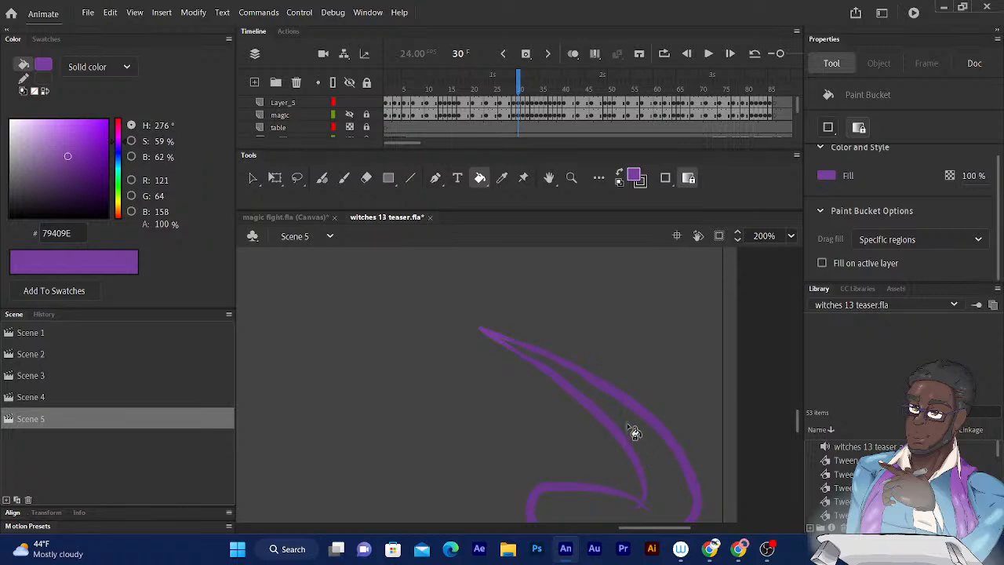
{"action": "key", "text": "ctrl+z"}
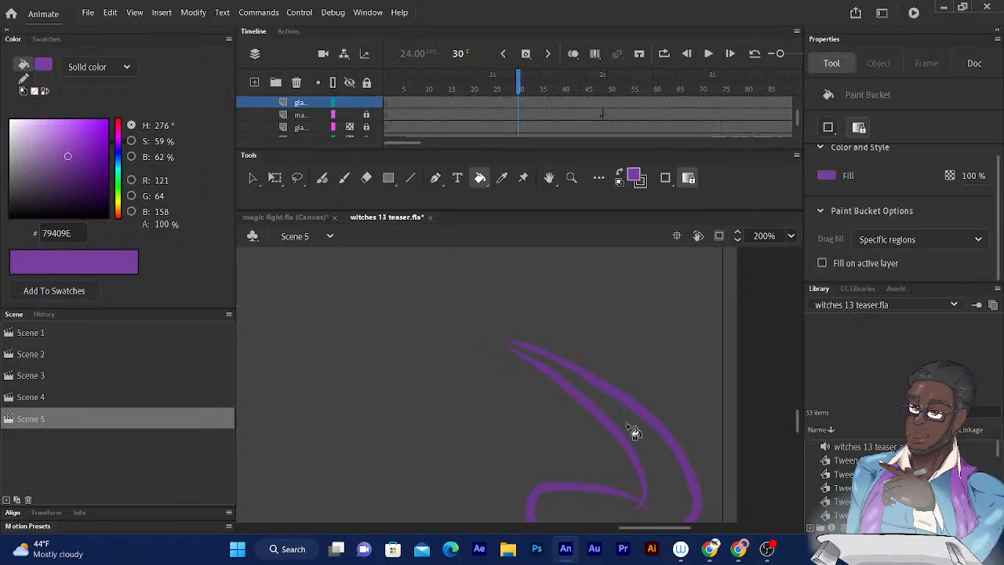
{"action": "left_click_drag", "start_coordinate": [796, 116], "coordinate": [801, 113]}
{"action": "left_click", "coordinate": [479, 120]}
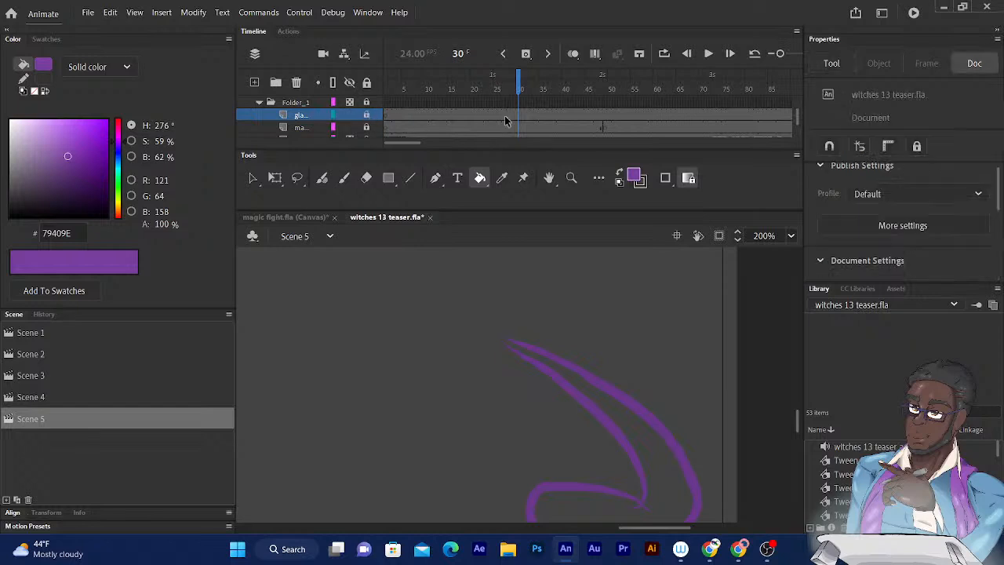
{"action": "scroll", "coordinate": [794, 117], "scroll_direction": "up", "scroll_amount": 2}
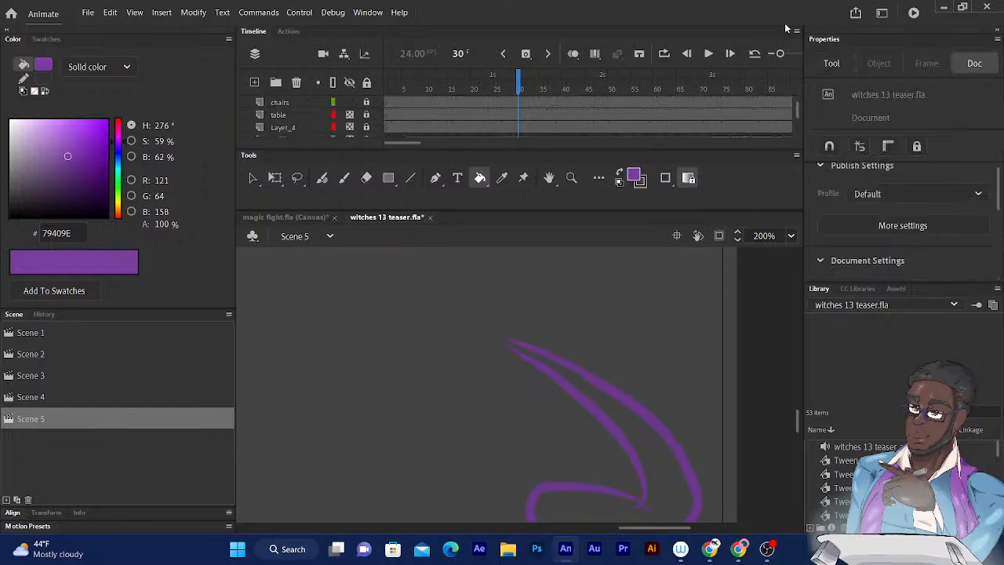
- On Layer_5, close the pointed tip of the frame 30 outline with the Fluid Brush at size 4 and fill the curved shape with purple
{"action": "scroll", "coordinate": [797, 111], "scroll_direction": "up", "scroll_amount": 2}
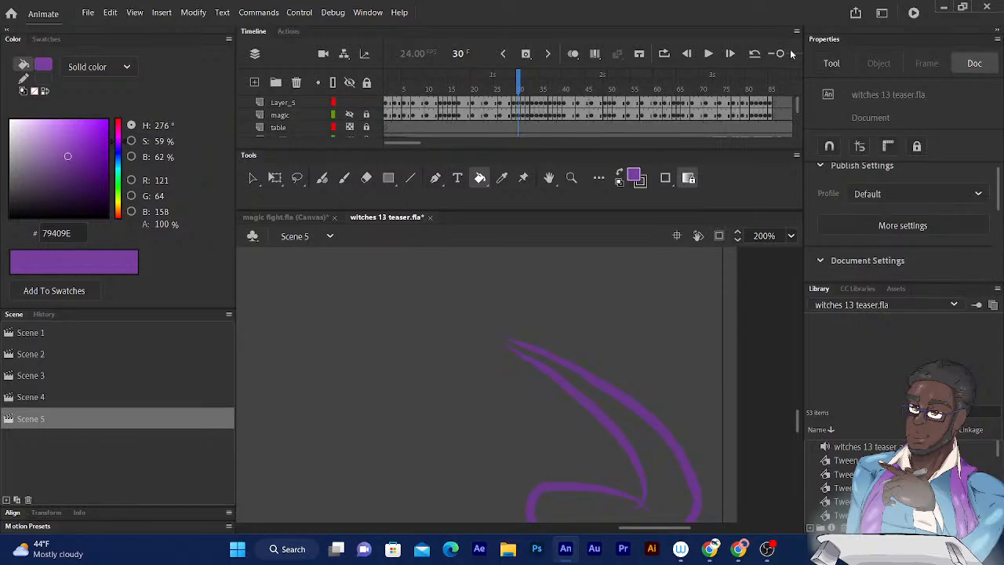
{"action": "left_click", "coordinate": [301, 102]}
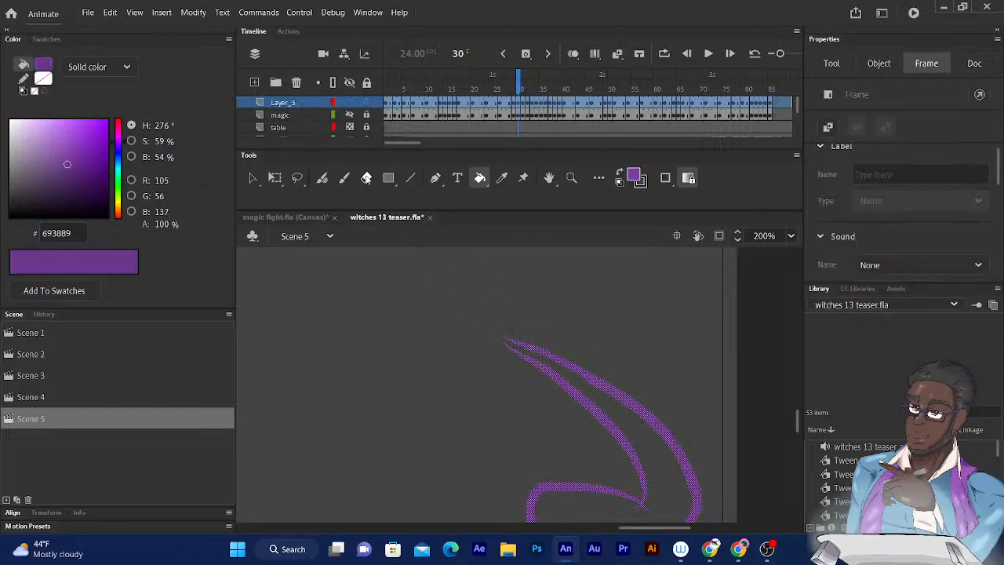
{"action": "left_click", "coordinate": [322, 178]}
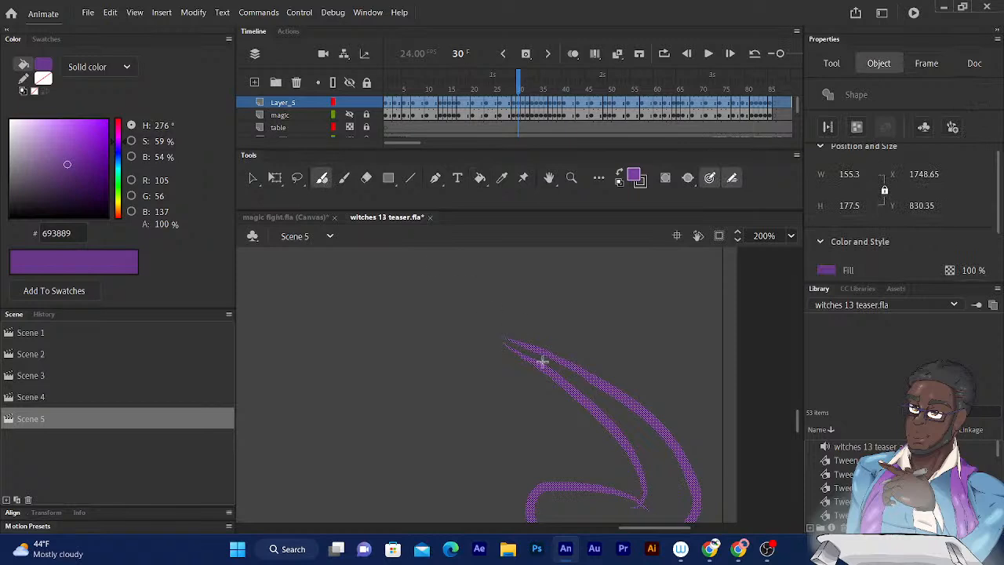
{"action": "left_click_drag", "start_coordinate": [542, 367], "coordinate": [471, 303]}
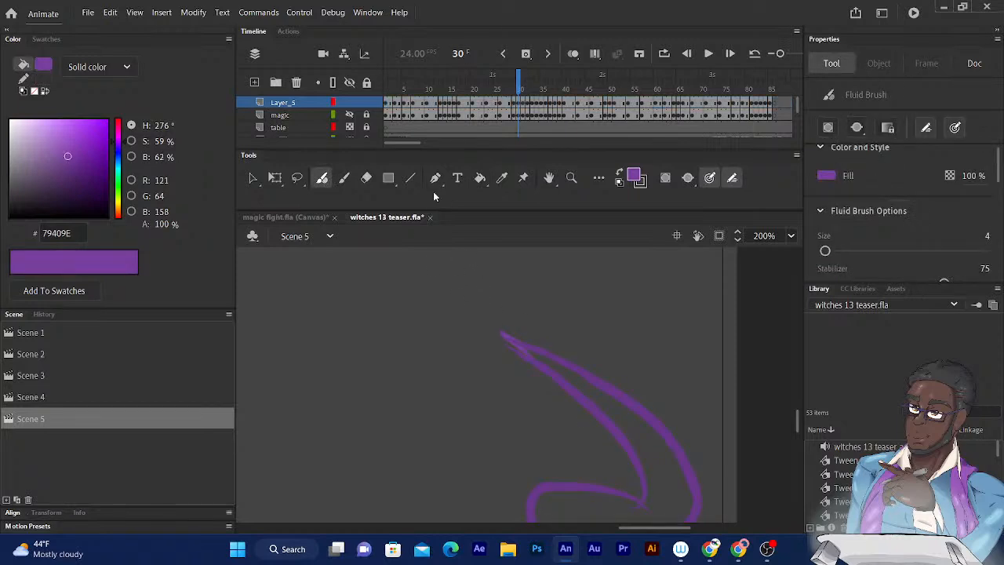
{"action": "key", "text": "ctrl+z"}
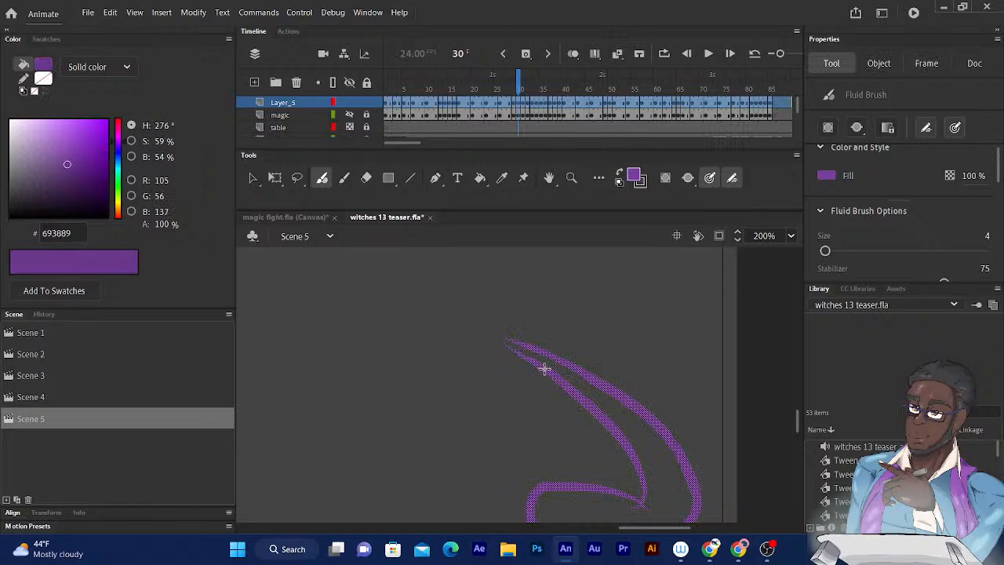
{"action": "left_click_drag", "start_coordinate": [545, 371], "coordinate": [556, 379]}
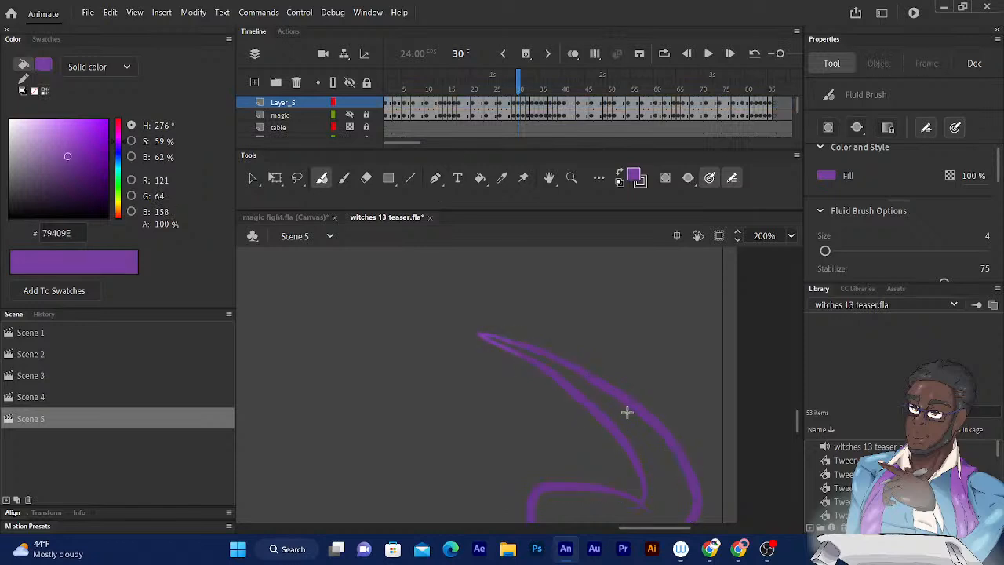
{"action": "key", "text": "k"}
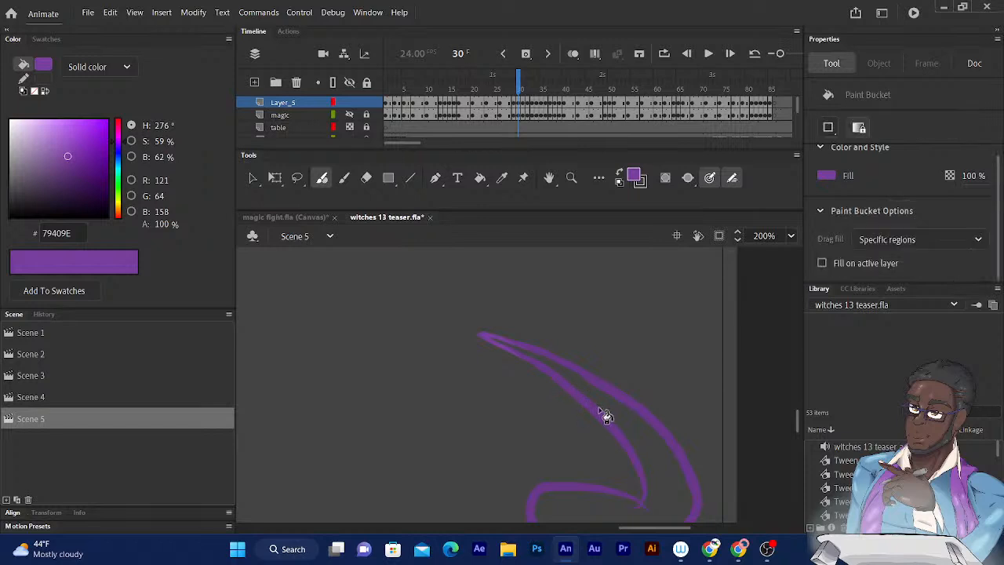
{"action": "left_click", "coordinate": [634, 428]}
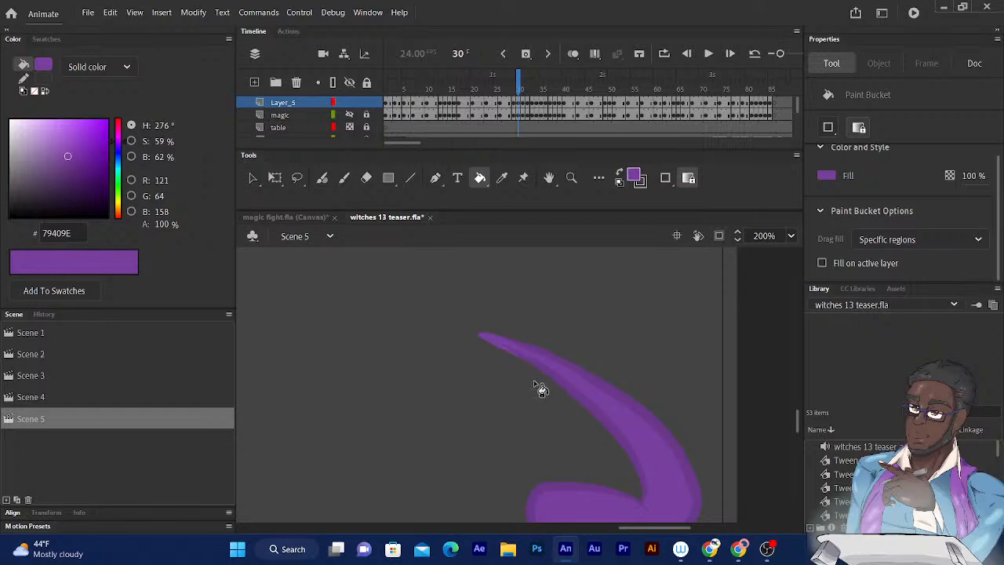
- Fill the magic shapes on frames 31 and 32 with the same purple
{"action": "key", "text": "."}
{"action": "left_click", "coordinate": [461, 494]}
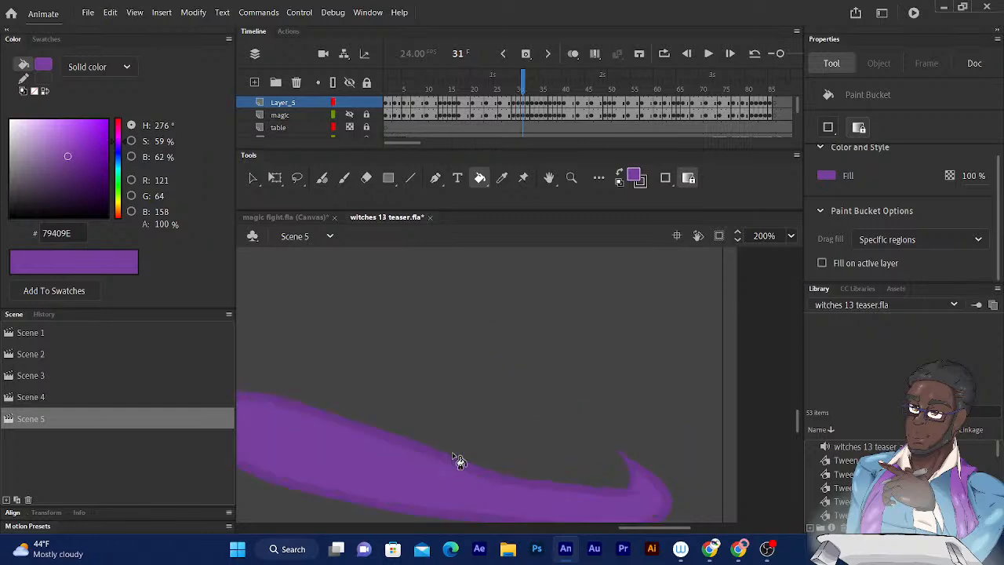
{"action": "key", "text": "ctrl+minus"}
{"action": "left_click_drag", "start_coordinate": [336, 388], "coordinate": [440, 376]}
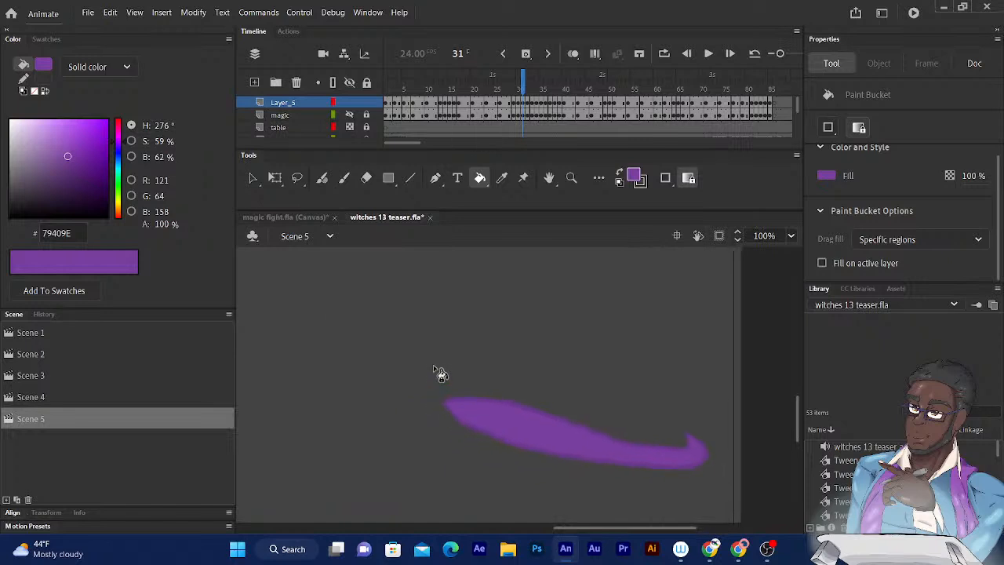
{"action": "key", "text": "."}
{"action": "left_click", "coordinate": [350, 396]}
{"action": "left_click_drag", "start_coordinate": [349, 396], "coordinate": [509, 430]}
- Fill the long tapering magic streak on frame 33 with purple
{"action": "key", "text": "."}
{"action": "left_click_drag", "start_coordinate": [358, 399], "coordinate": [531, 468]}
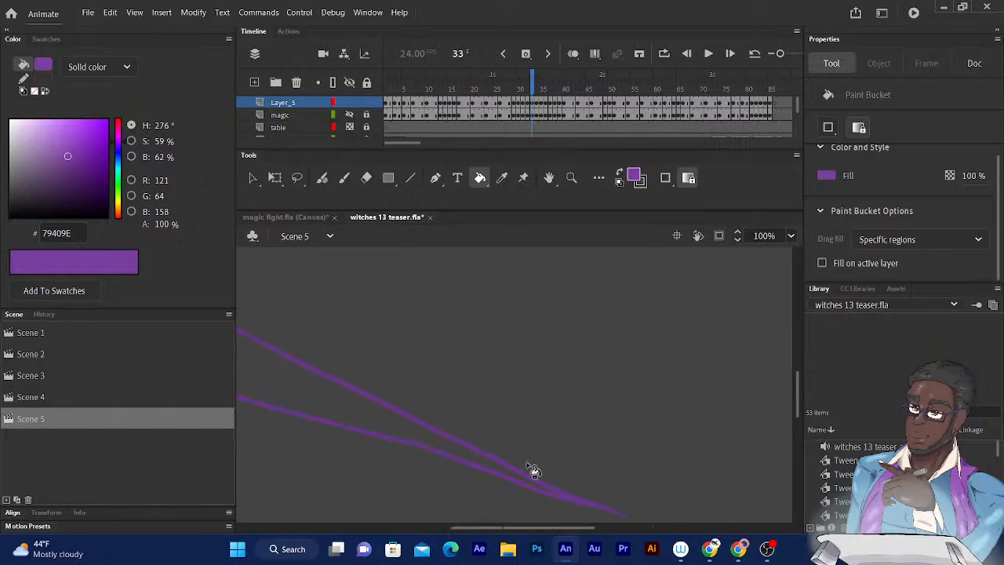
{"action": "left_click", "coordinate": [298, 395]}
{"action": "scroll", "coordinate": [311, 387], "scroll_direction": "down", "scroll_amount": 2}
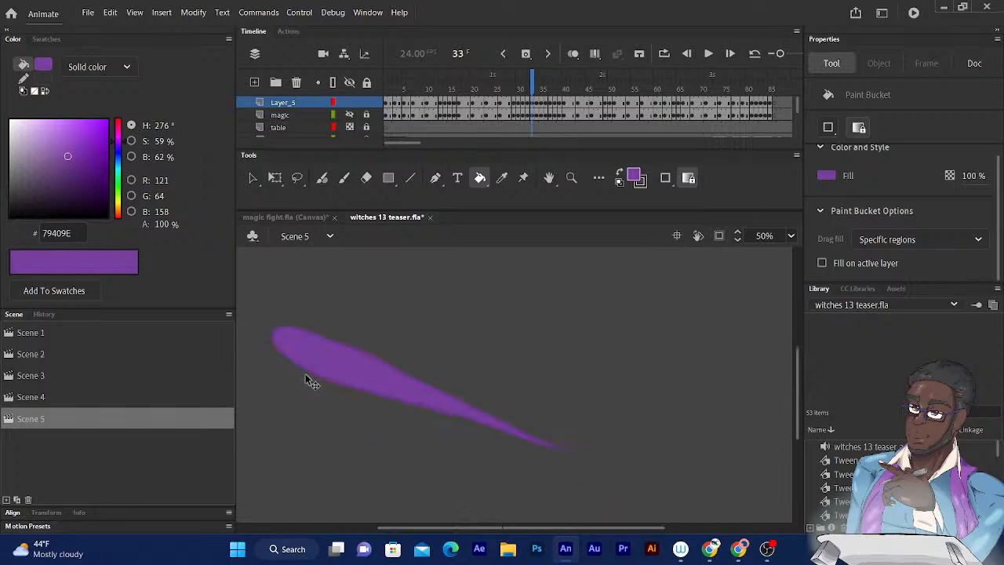
- Advance through frames 34 to 37, filling the magic shapes on frames 36 and 37 with purple
{"action": "key", "text": "."}
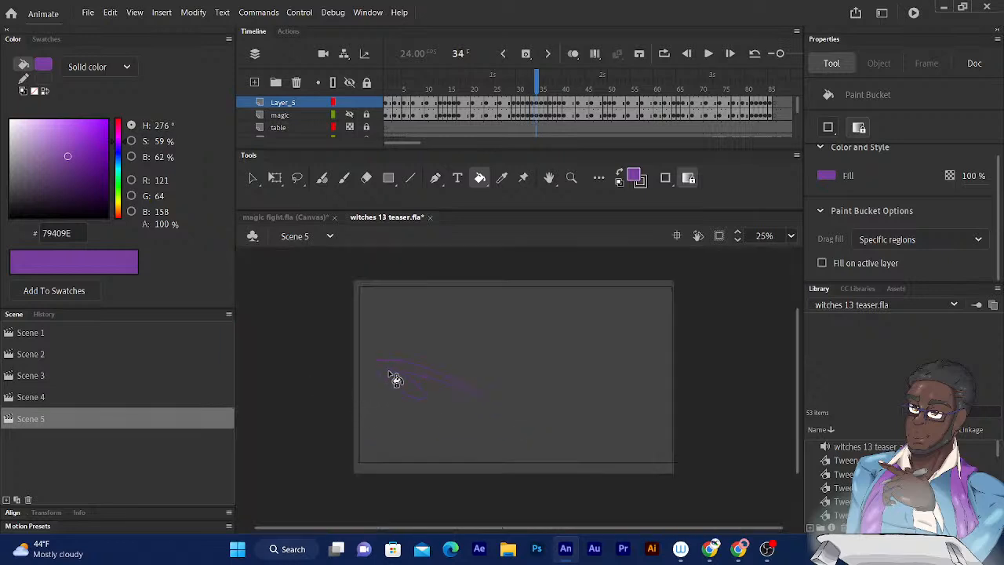
{"action": "key", "text": "."}
{"action": "key", "text": "."}
{"action": "left_click", "coordinate": [498, 426]}
- Go to frame 38 and close the gap in the left side of the flame outline with the Fluid Brush at size 4
{"action": "key", "text": "."}
{"action": "left_click", "coordinate": [520, 406]}
{"action": "key", "text": "."}
{"action": "key", "text": "ctrl+equal"}
{"action": "key", "text": "ctrl+equal"}
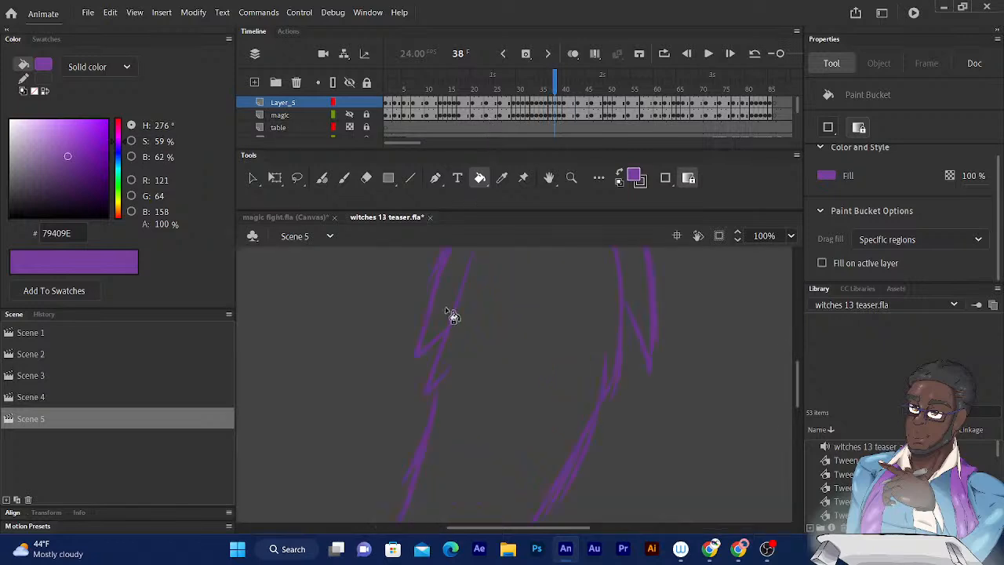
{"action": "left_click", "coordinate": [321, 178]}
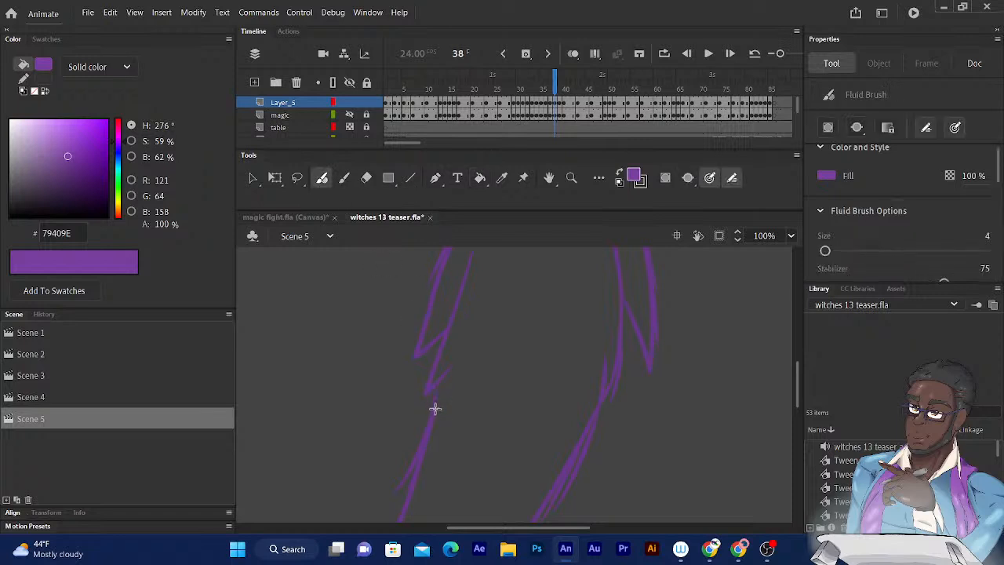
{"action": "left_click_drag", "start_coordinate": [449, 376], "coordinate": [465, 291]}
{"action": "key", "text": "k"}
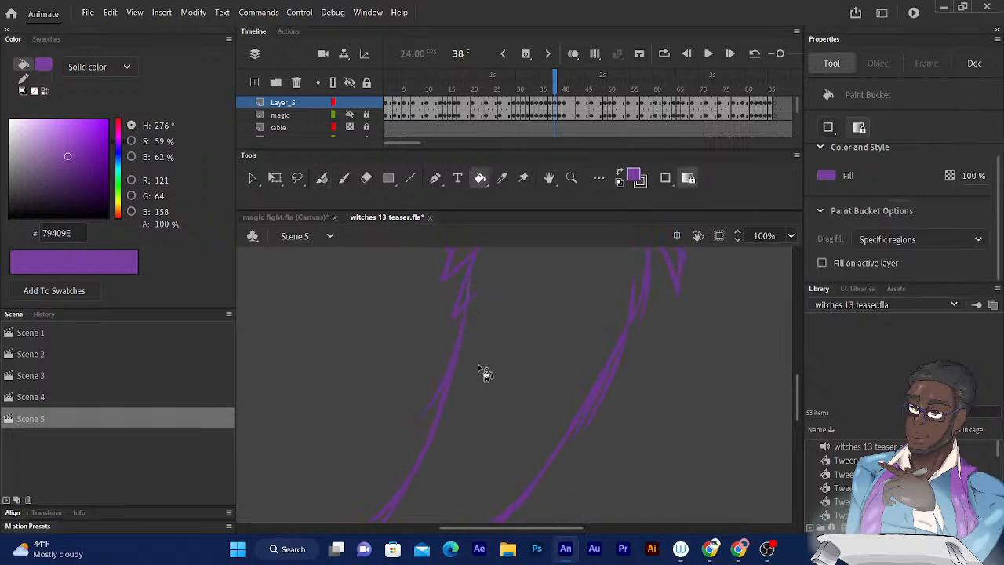
{"action": "scroll", "coordinate": [462, 338], "scroll_direction": "down", "scroll_amount": 5}
{"action": "mouse_move", "coordinate": [460, 303]}
{"action": "left_mouse_down"}
{"action": "mouse_move", "coordinate": [448, 415]}
{"action": "mouse_move", "coordinate": [473, 480]}
{"action": "left_mouse_up"}
- Reinforce the peak of the frame 38 outline with the Fluid Brush and fill the flame shape with purple
{"action": "scroll", "coordinate": [459, 497], "scroll_direction": "up", "scroll_amount": 3}
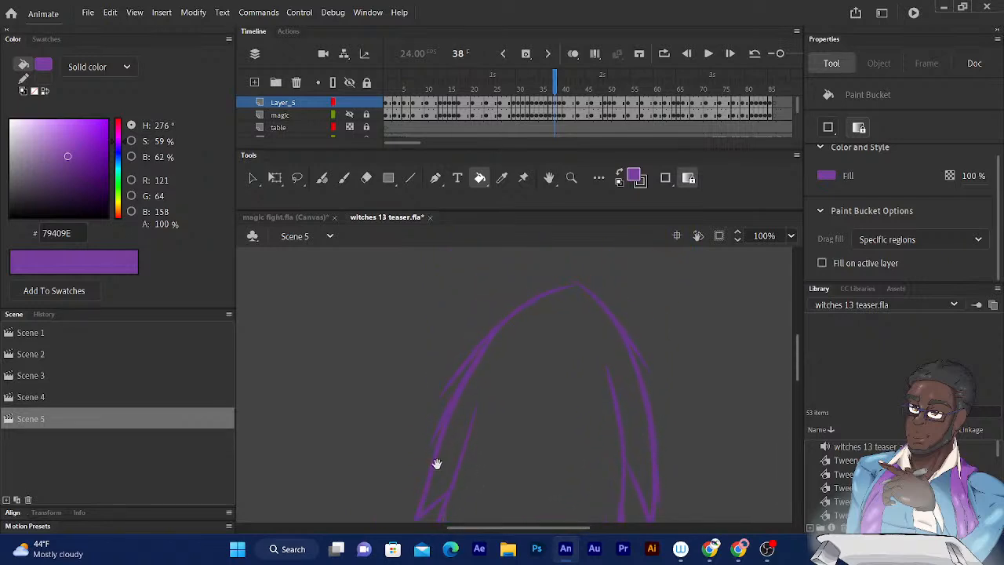
{"action": "left_click", "coordinate": [322, 178]}
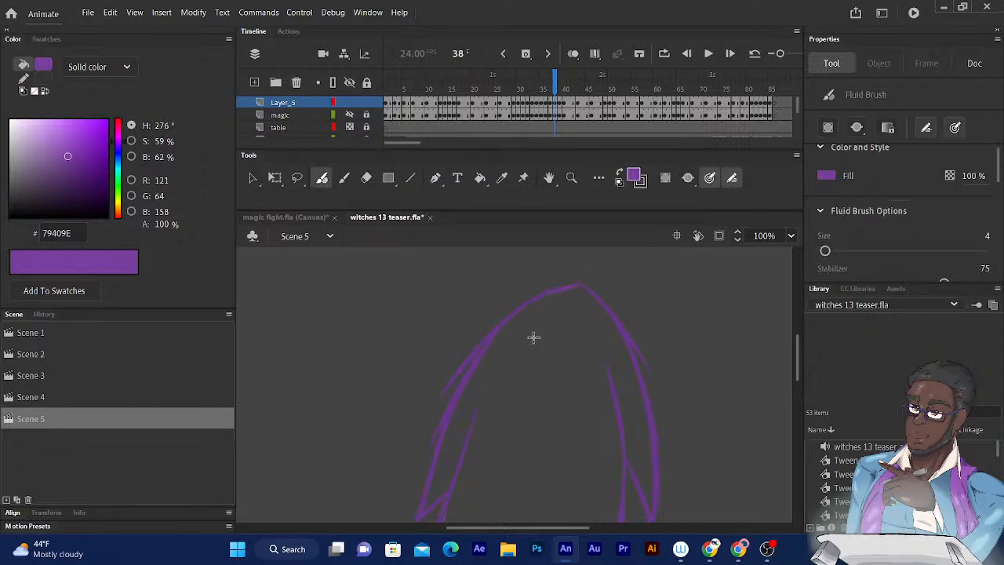
{"action": "left_click", "coordinate": [480, 178]}
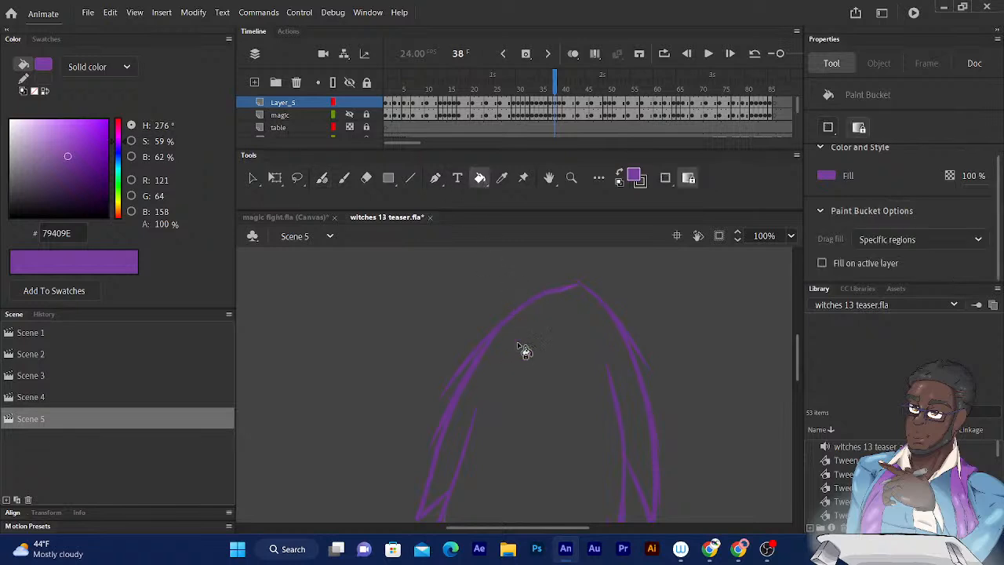
{"action": "left_click", "coordinate": [525, 375]}
{"action": "scroll", "coordinate": [530, 364], "scroll_direction": "down", "scroll_amount": 3}
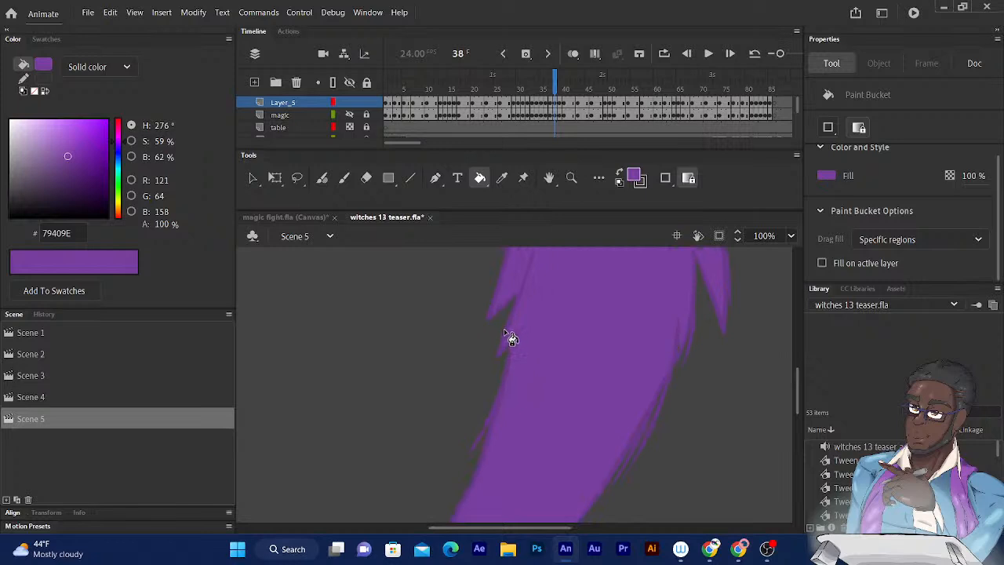
{"action": "key", "text": "ctrl+minus"}
- Fill the flame shapes on frames 39 and 40 with purple and advance to frame 42
{"action": "key", "text": "."}
{"action": "left_click", "coordinate": [547, 337]}
{"action": "scroll", "coordinate": [541, 330], "scroll_direction": "left", "scroll_amount": 2}
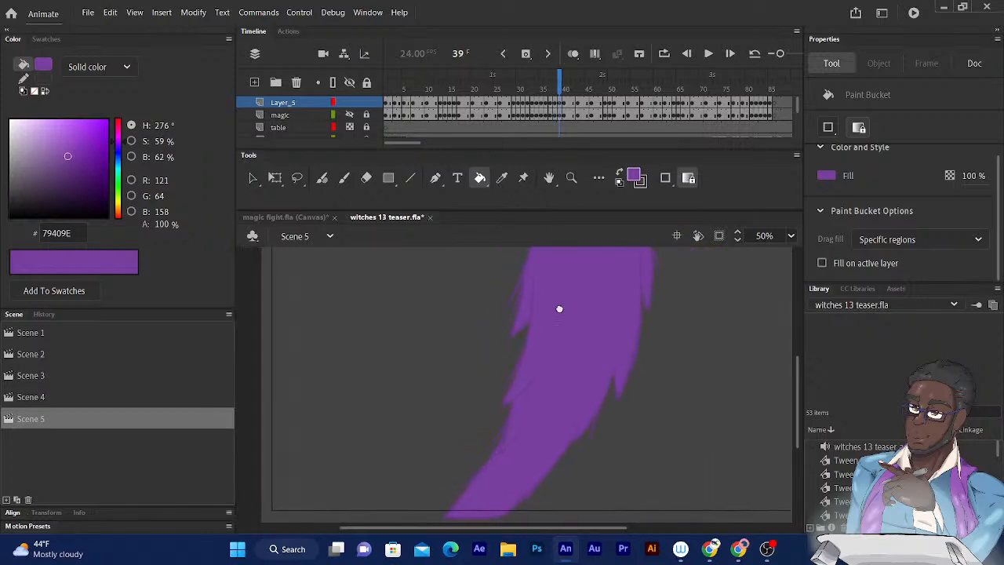
{"action": "key", "text": "ctrl+minus"}
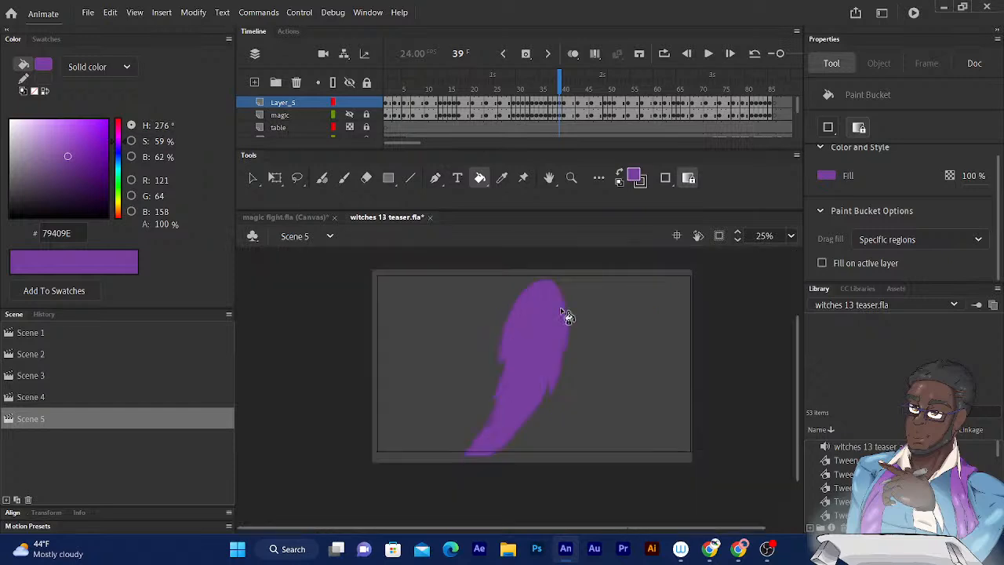
{"action": "key", "text": "period"}
{"action": "left_click", "coordinate": [527, 332]}
{"action": "key", "text": "period"}
{"action": "key", "text": "period"}
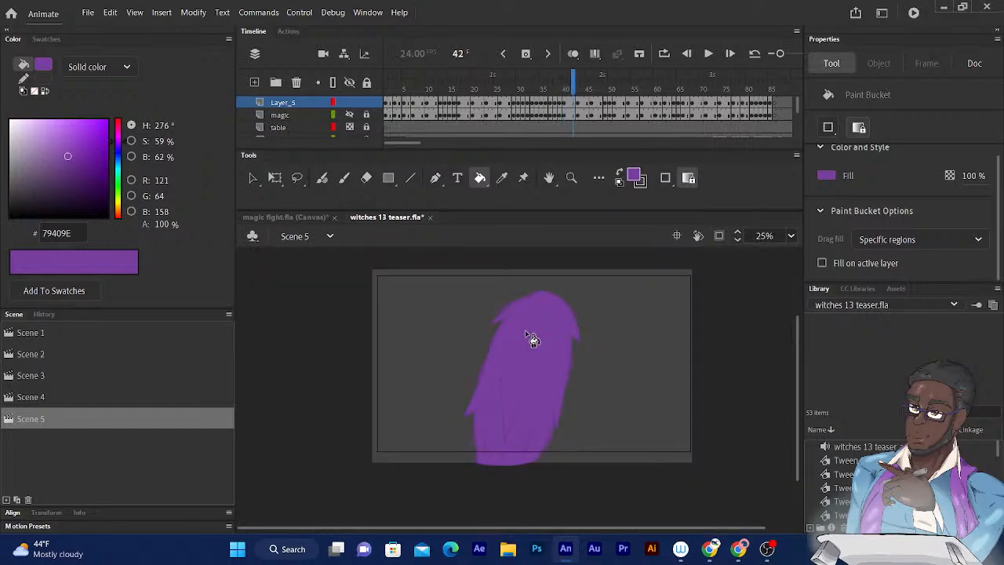
- Go to frame 43 and close the gap at the outline's lower left corner with the Fluid Brush at size 4
{"action": "key", "text": "period"}
{"action": "scroll", "coordinate": [536, 326], "scroll_direction": "down", "scroll_amount": 1}
{"action": "scroll", "coordinate": [537, 326], "scroll_direction": "down", "scroll_amount": 1}
{"action": "key", "text": "ctrl+equal"}
{"action": "key", "text": "ctrl+equal"}
{"action": "left_click_drag", "start_coordinate": [495, 353], "coordinate": [560, 263]}
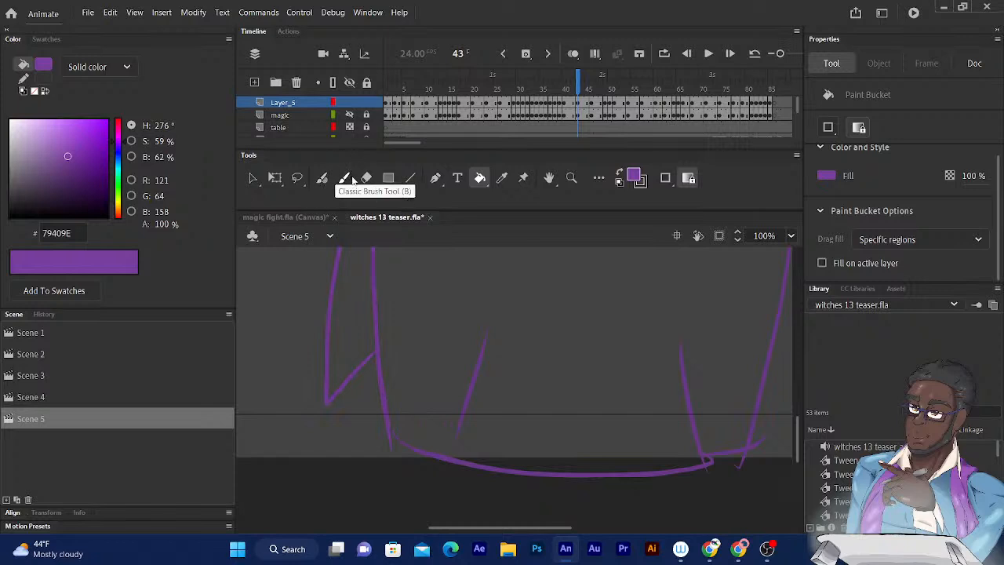
{"action": "left_click", "coordinate": [322, 178]}
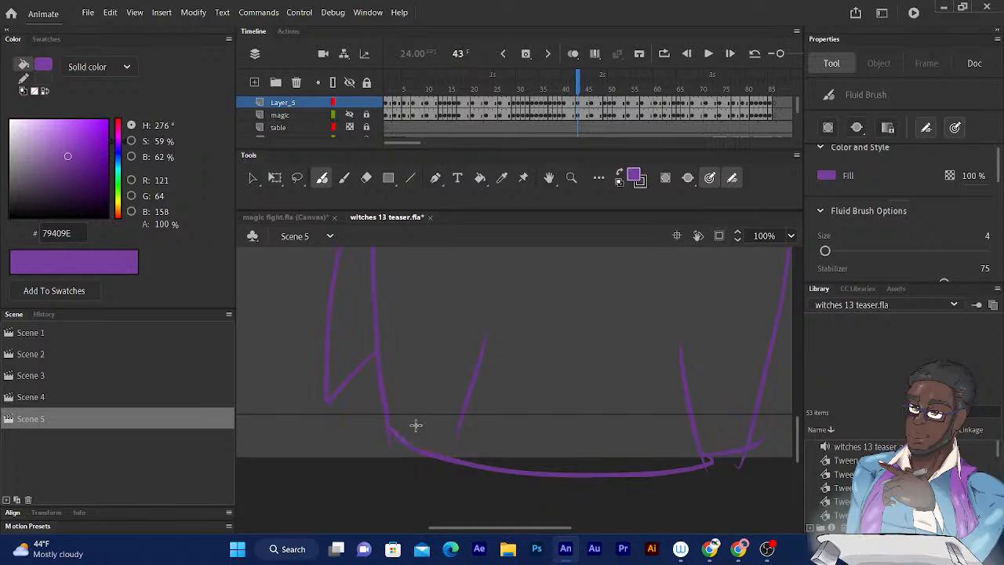
{"action": "key", "text": "k"}
- Close the gap at the peak of the frame 43 outline with the Fluid Brush and fill the shape with purple
{"action": "mouse_move", "coordinate": [504, 275]}
{"action": "left_mouse_down"}
{"action": "mouse_move", "coordinate": [487, 310]}
{"action": "mouse_move", "coordinate": [505, 438]}
{"action": "left_mouse_up"}
{"action": "mouse_move", "coordinate": [464, 327]}
{"action": "left_mouse_down"}
{"action": "mouse_move", "coordinate": [432, 510]}
{"action": "mouse_move", "coordinate": [388, 446]}
{"action": "left_mouse_up"}
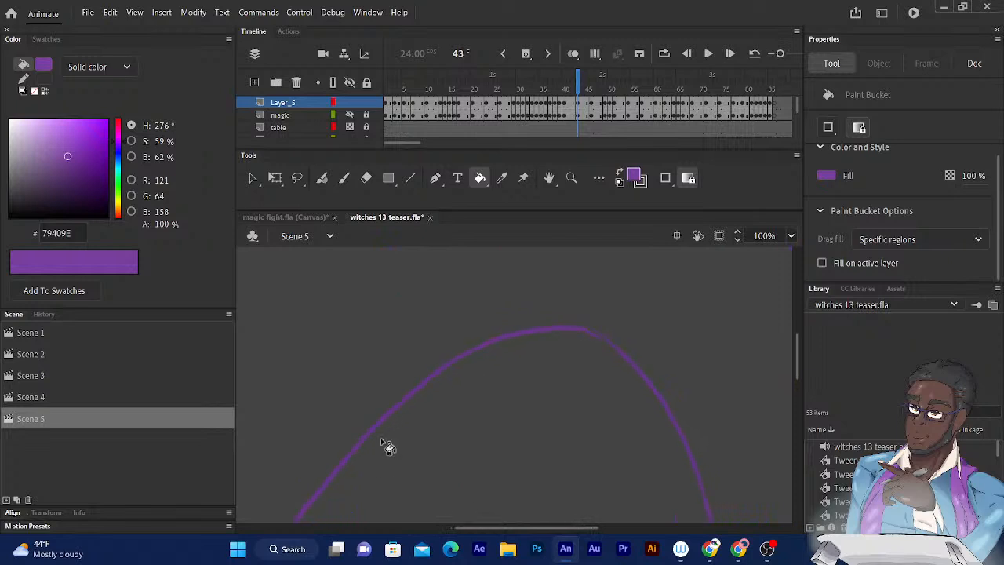
{"action": "left_click", "coordinate": [322, 177]}
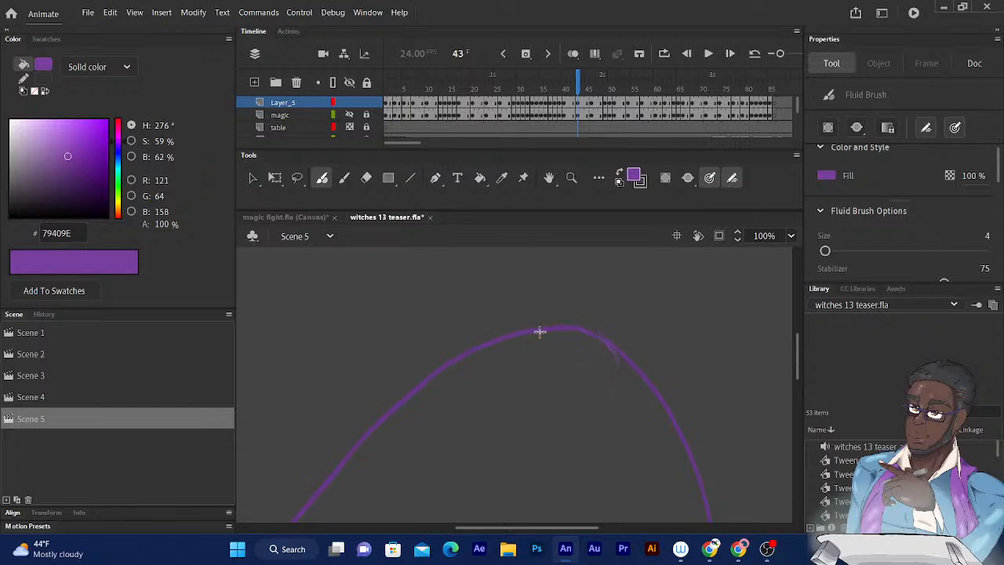
{"action": "key", "text": "k"}
{"action": "left_click", "coordinate": [462, 397]}
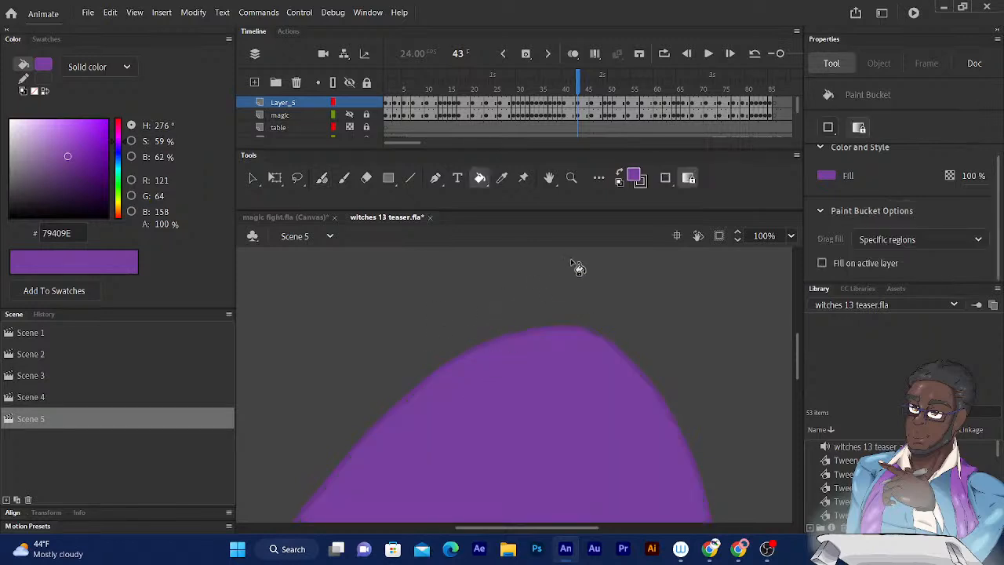
{"action": "scroll", "coordinate": [513, 314], "scroll_direction": "down", "scroll_amount": 3}
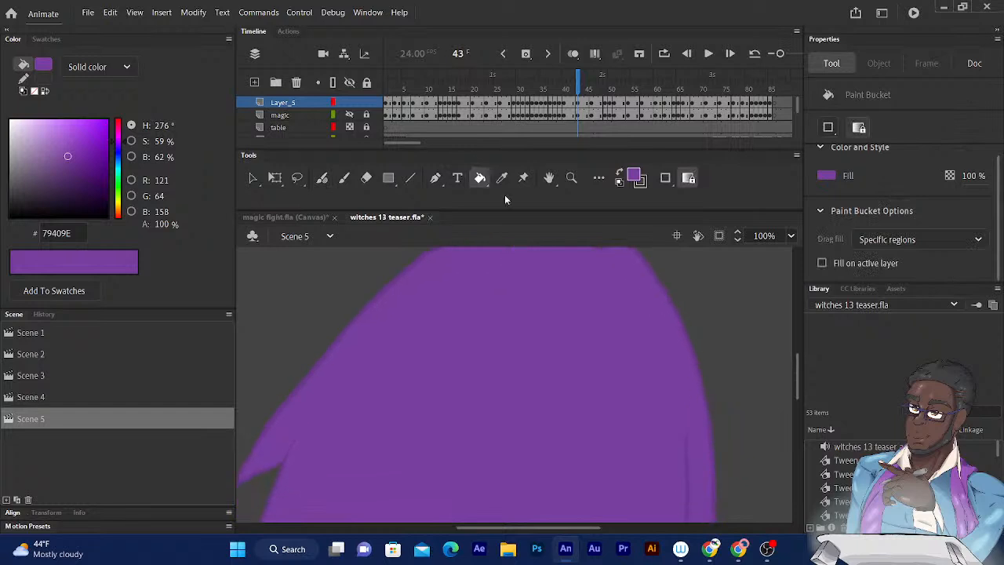
{"action": "key", "text": "ctrl+minus"}
{"action": "left_click_drag", "start_coordinate": [491, 314], "coordinate": [447, 172]}
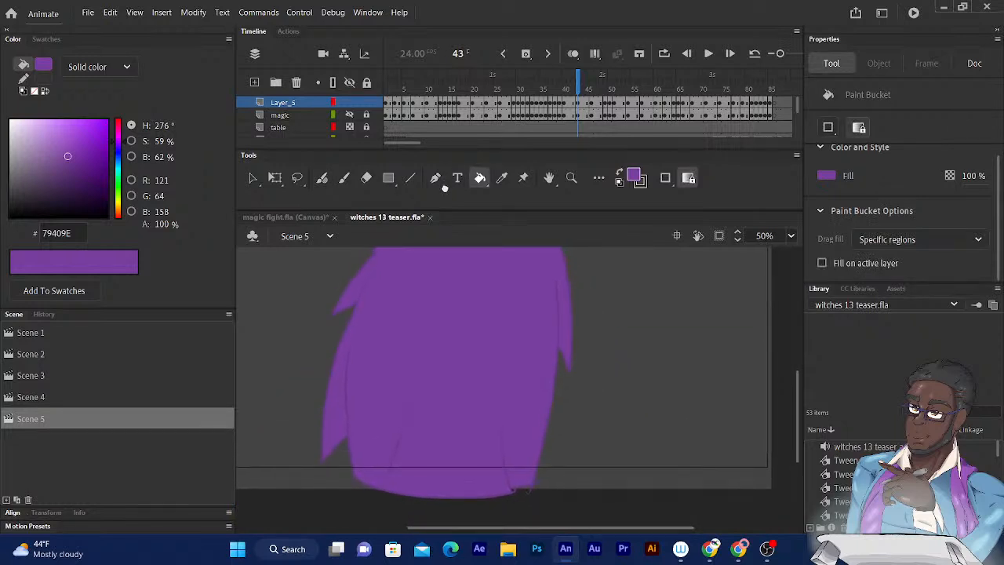
- Fill the large rounded shape on frame 46 and the narrower flared shape on frame 49 with purple
{"action": "key", "text": "period"}
{"action": "key", "text": "period"}
{"action": "key", "text": "period"}
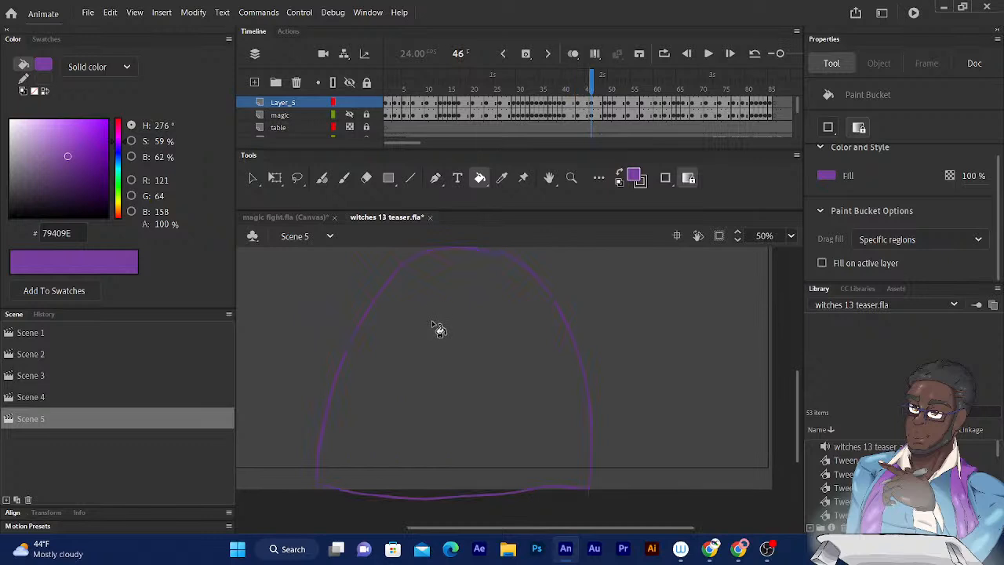
{"action": "left_click", "coordinate": [426, 343]}
{"action": "key", "text": "period"}
{"action": "key", "text": "period"}
{"action": "key", "text": "period"}
{"action": "left_click", "coordinate": [449, 302]}
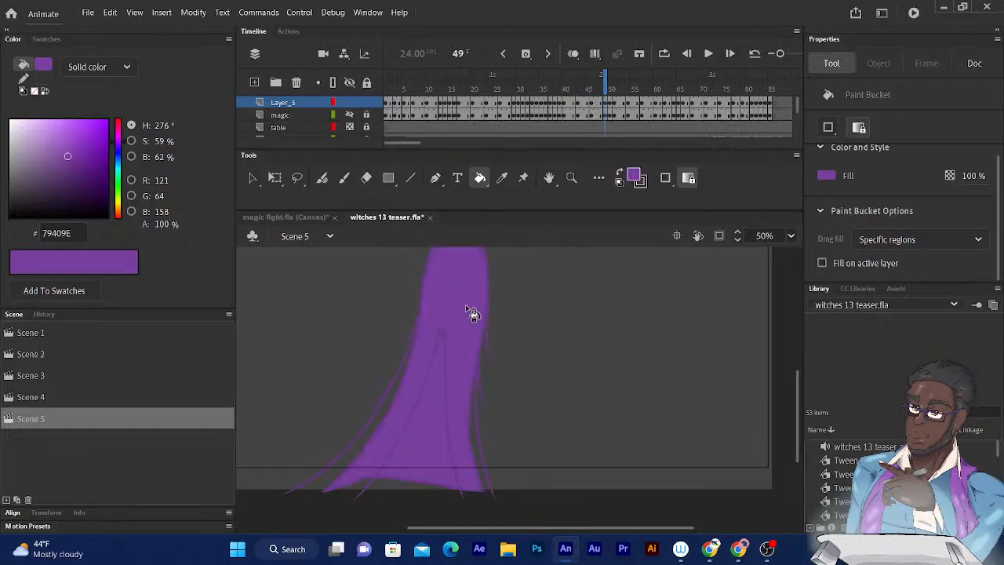
{"action": "left_click_drag", "start_coordinate": [434, 358], "coordinate": [424, 402]}
- Go to frame 52 and fill the thin vertical magic streak with purple
{"action": "key", "text": "period"}
{"action": "key", "text": "period"}
{"action": "key", "text": "period"}
{"action": "left_click", "coordinate": [430, 343]}
{"action": "left_click_drag", "start_coordinate": [430, 342], "coordinate": [438, 294]}
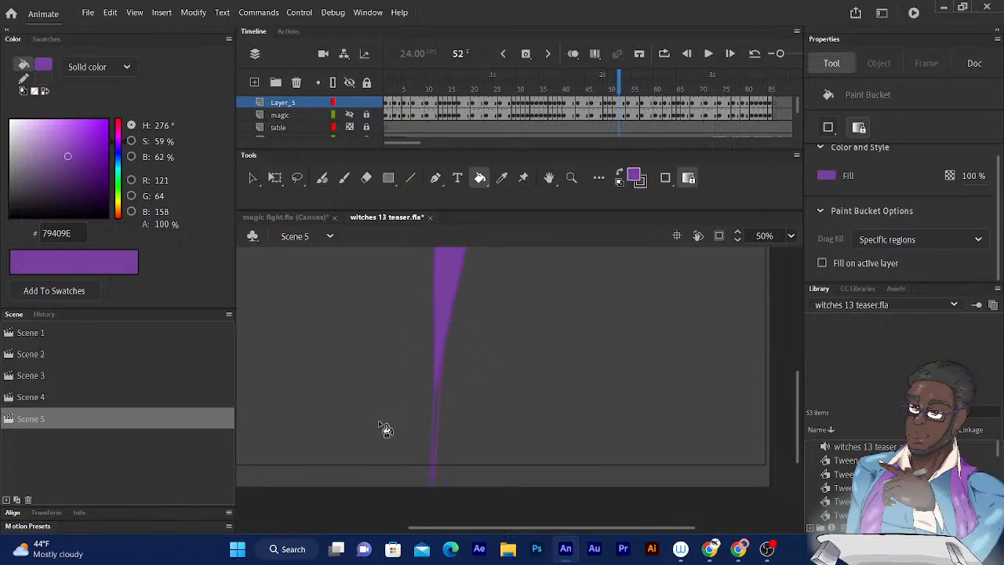
- Close the gap near the lower tip of the frame 52 streak with the Fluid Brush at size 4 and fill the rest with purple
{"action": "key", "text": "b"}
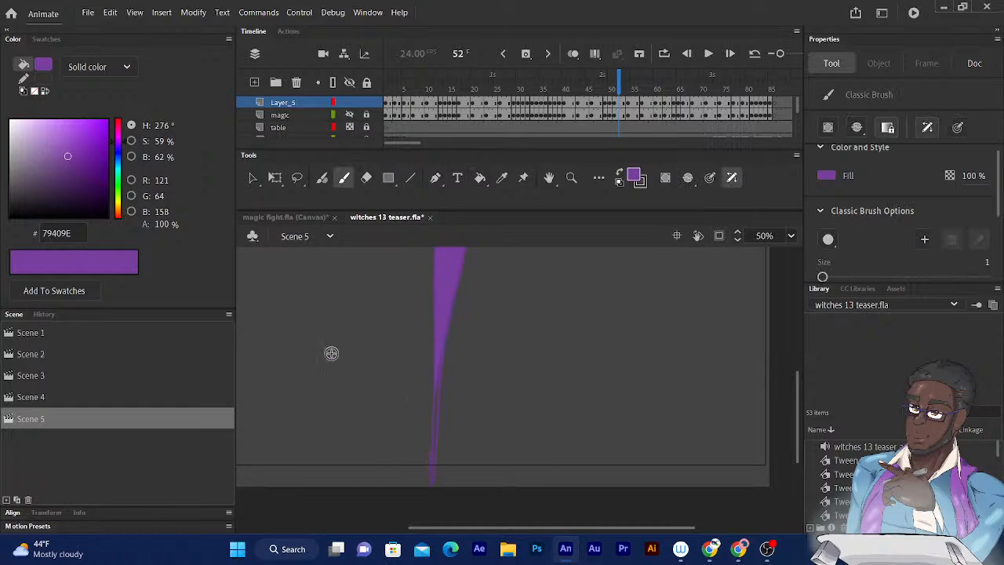
{"action": "left_click", "coordinate": [324, 179]}
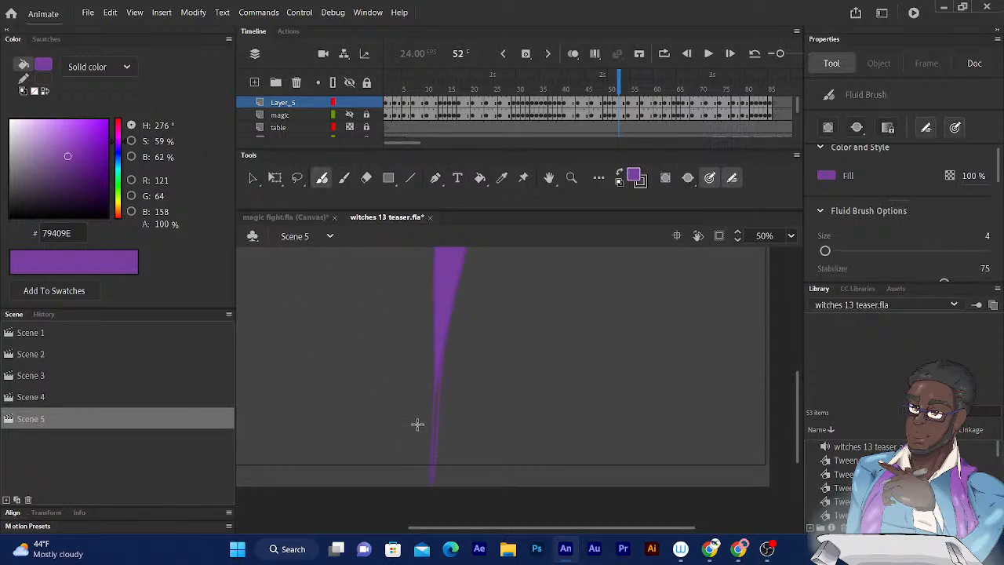
{"action": "key", "text": "k"}
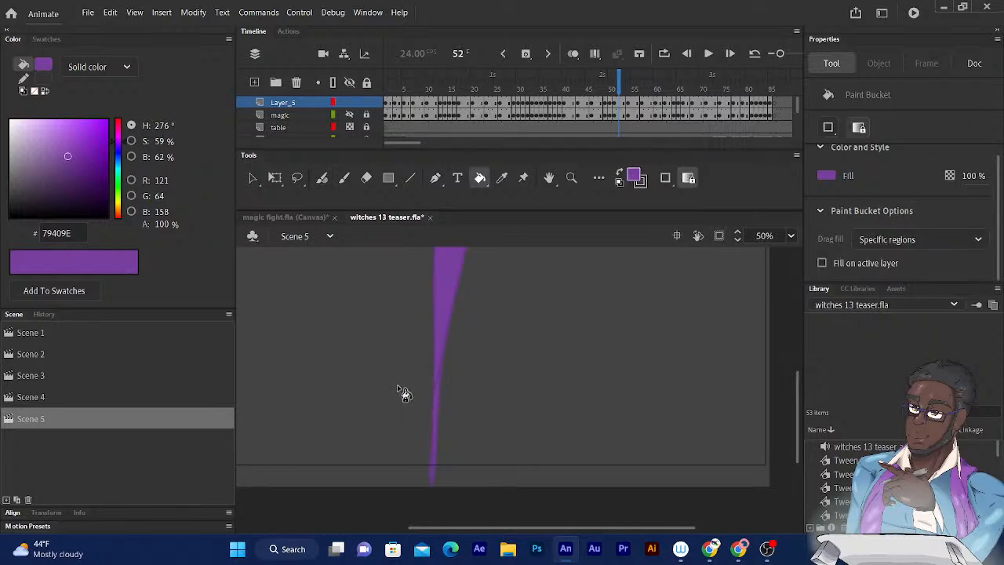
- Fill the narrow streak on frame 54 and the small oval on frame 57 with purple
{"action": "key", "text": "period"}
{"action": "key", "text": "period"}
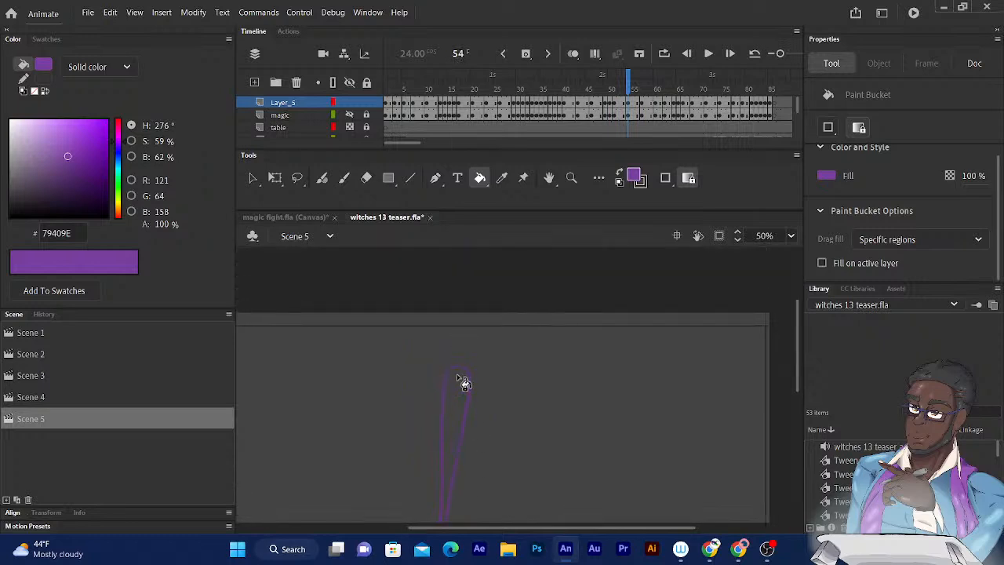
{"action": "left_click", "coordinate": [460, 401]}
{"action": "key", "text": "period"}
{"action": "key", "text": "period"}
{"action": "key", "text": "period"}
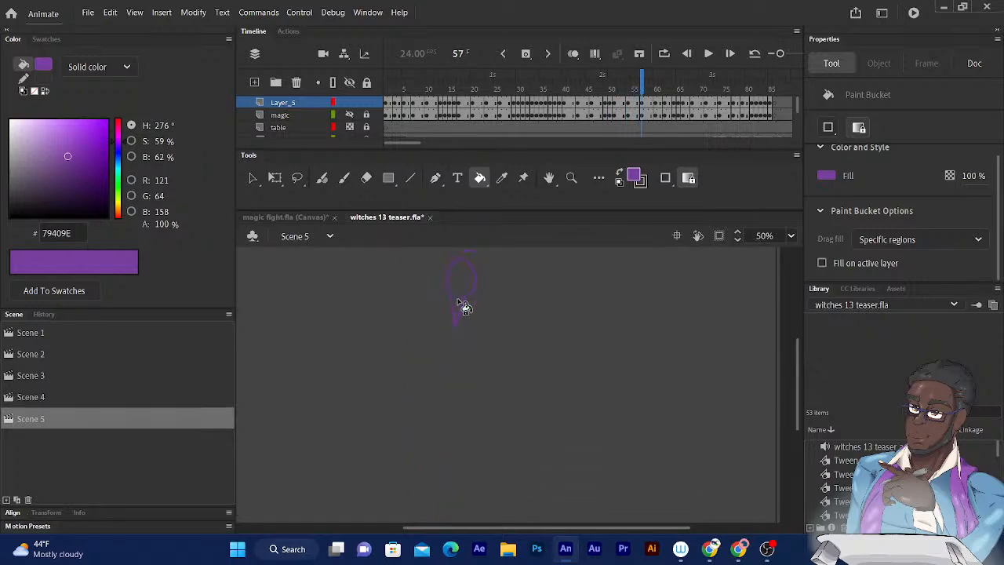
{"action": "left_click", "coordinate": [463, 289]}
- Fill the magic shapes on frames 60 and 62 with purple
{"action": "key", "text": "period"}
{"action": "key", "text": "period"}
{"action": "key", "text": "period"}
{"action": "left_click", "coordinate": [459, 303]}
- Fill the rounded shape on frame 64 and the shape on frame 65 with purple
{"action": "key", "text": "period"}
{"action": "key", "text": "period"}
{"action": "left_click", "coordinate": [459, 323]}
{"action": "key", "text": "period"}
{"action": "key", "text": "period"}
{"action": "left_click", "coordinate": [459, 336]}
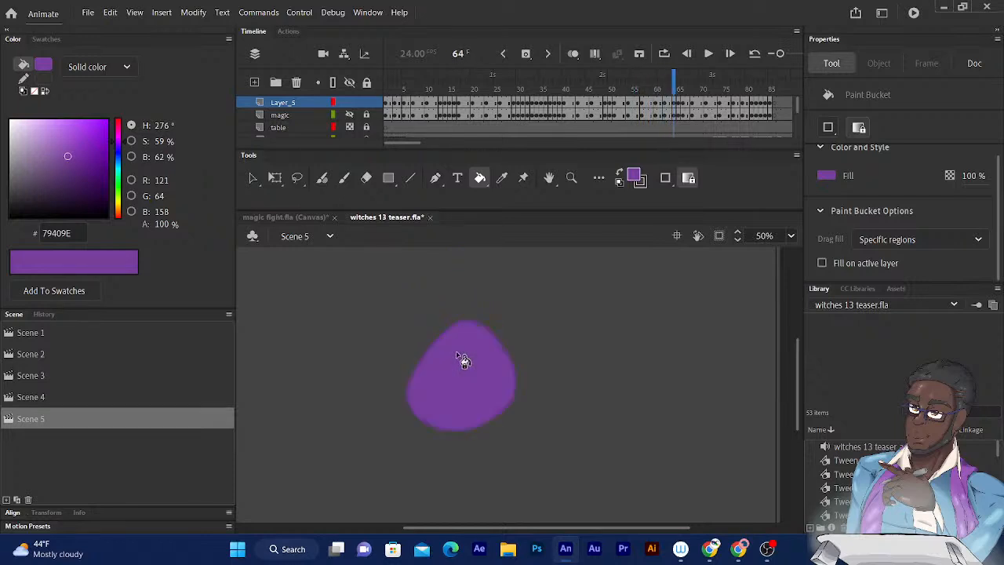
{"action": "scroll", "coordinate": [471, 314], "scroll_direction": "down", "scroll_amount": 2}
- Go to frame 67 and close the gaps along the spiky outline with the Fluid Brush at size 4
{"action": "key", "text": "period"}
{"action": "left_click", "coordinate": [446, 342]}
{"action": "key", "text": "period"}
{"action": "key", "text": "period"}
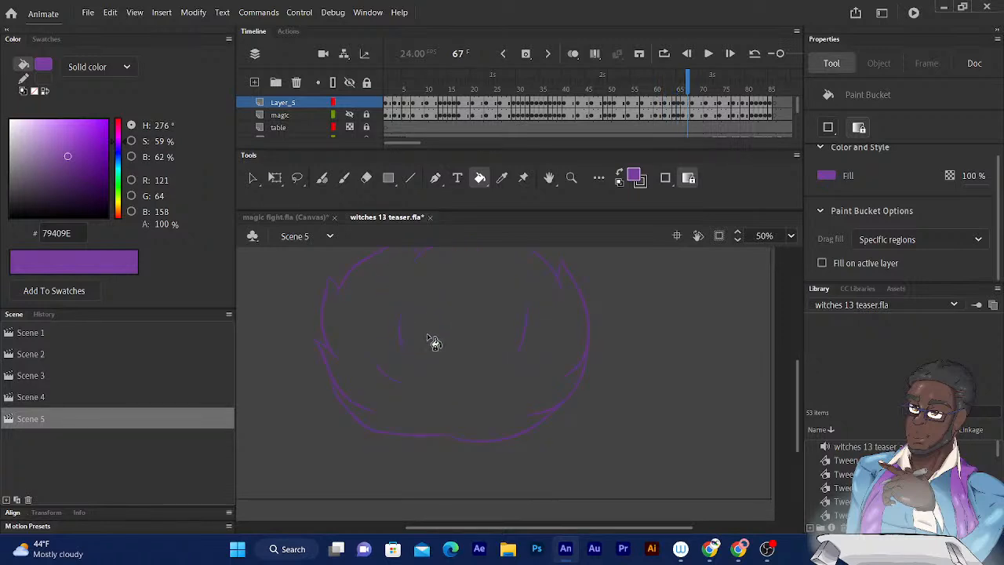
{"action": "scroll", "coordinate": [421, 353], "scroll_direction": "up", "scroll_amount": 2}
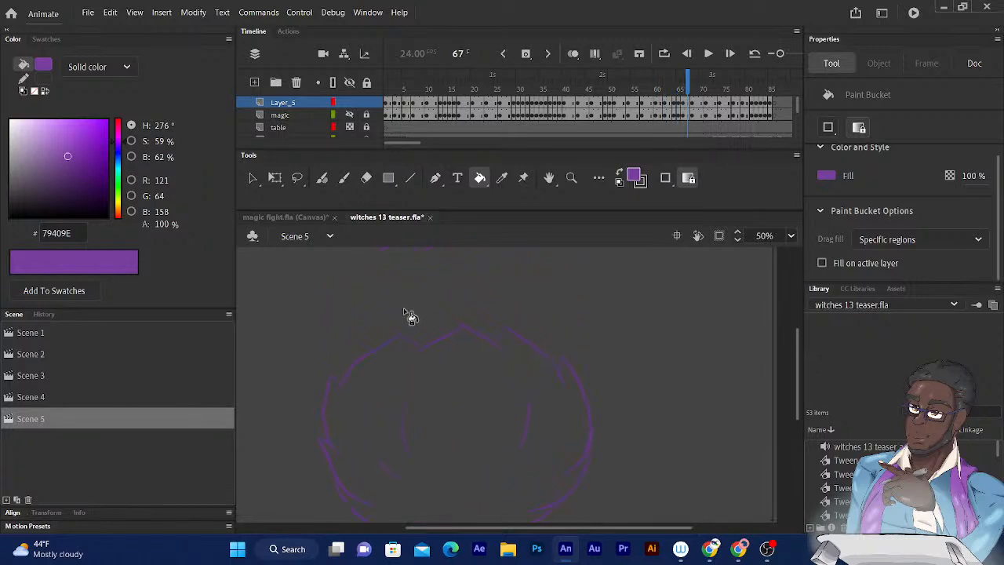
{"action": "left_click", "coordinate": [322, 178]}
{"action": "key", "text": "ctrl+equal"}
{"action": "key", "text": "ctrl+equal"}
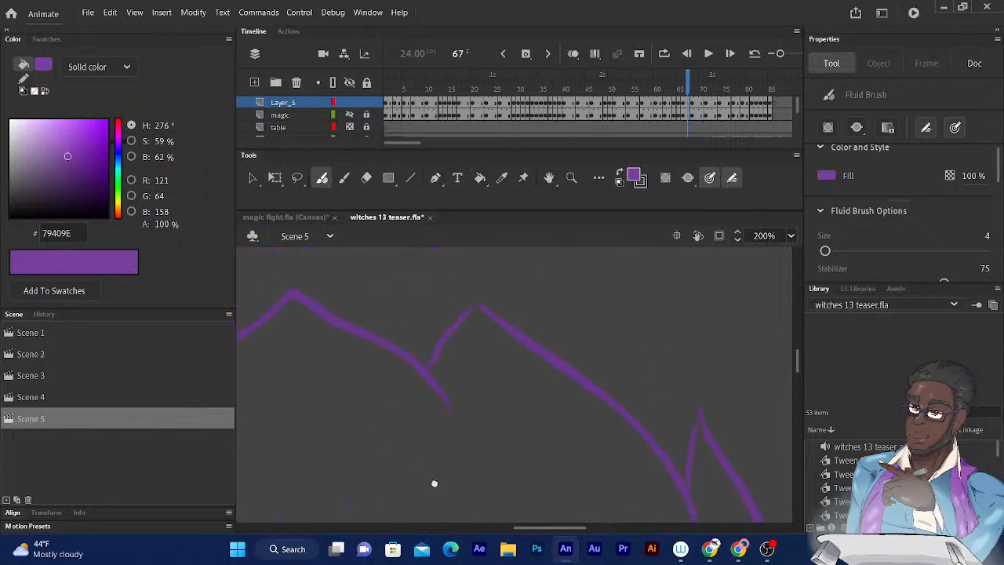
{"action": "left_click_drag", "start_coordinate": [445, 416], "coordinate": [554, 418]}
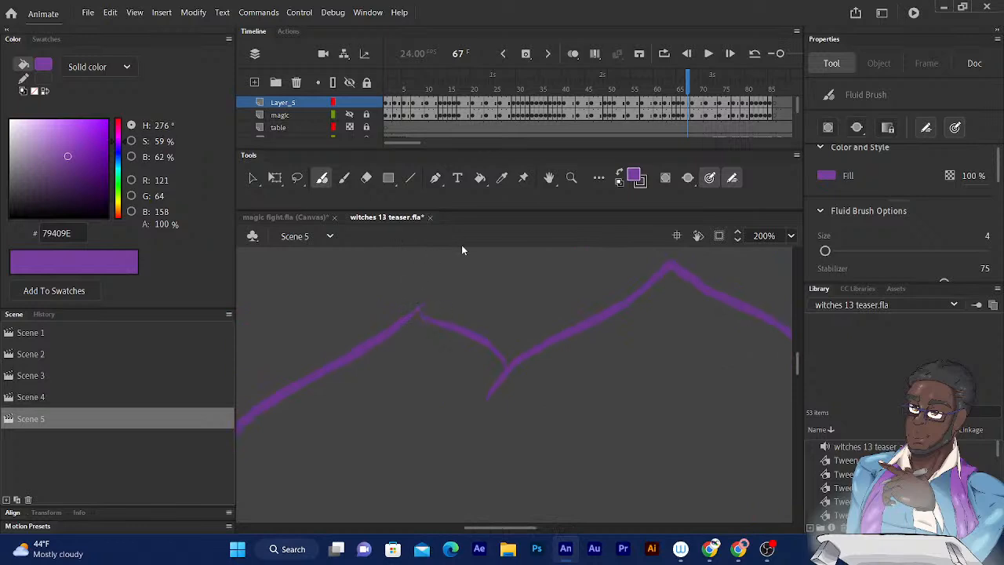
{"action": "left_click_drag", "start_coordinate": [414, 306], "coordinate": [509, 218]}
{"action": "left_click_drag", "start_coordinate": [410, 369], "coordinate": [357, 229]}
{"action": "left_click_drag", "start_coordinate": [401, 386], "coordinate": [317, 193]}
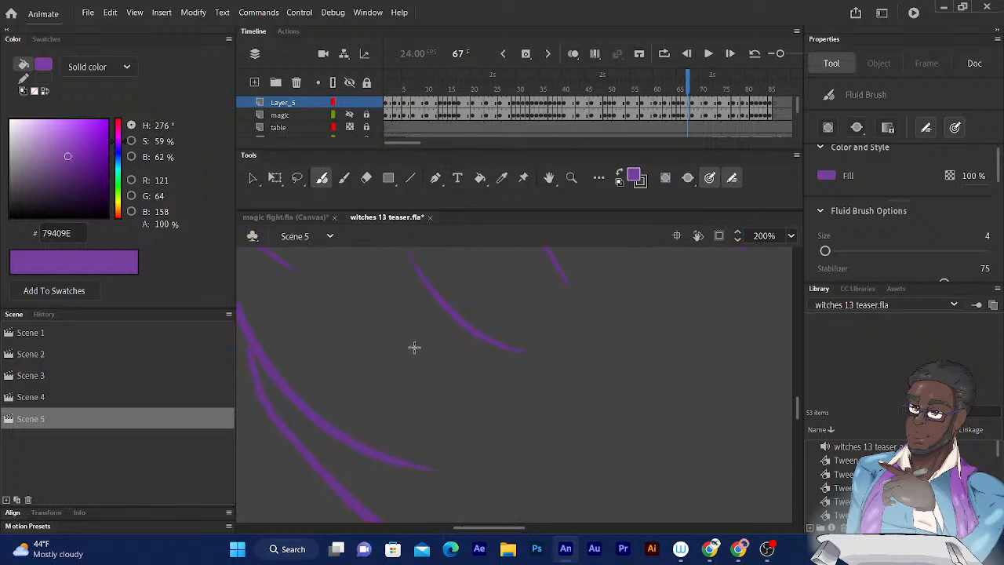
{"action": "left_click_drag", "start_coordinate": [463, 347], "coordinate": [353, 408]}
{"action": "left_click_drag", "start_coordinate": [531, 375], "coordinate": [393, 445]}
{"action": "left_click_drag", "start_coordinate": [510, 416], "coordinate": [427, 464]}
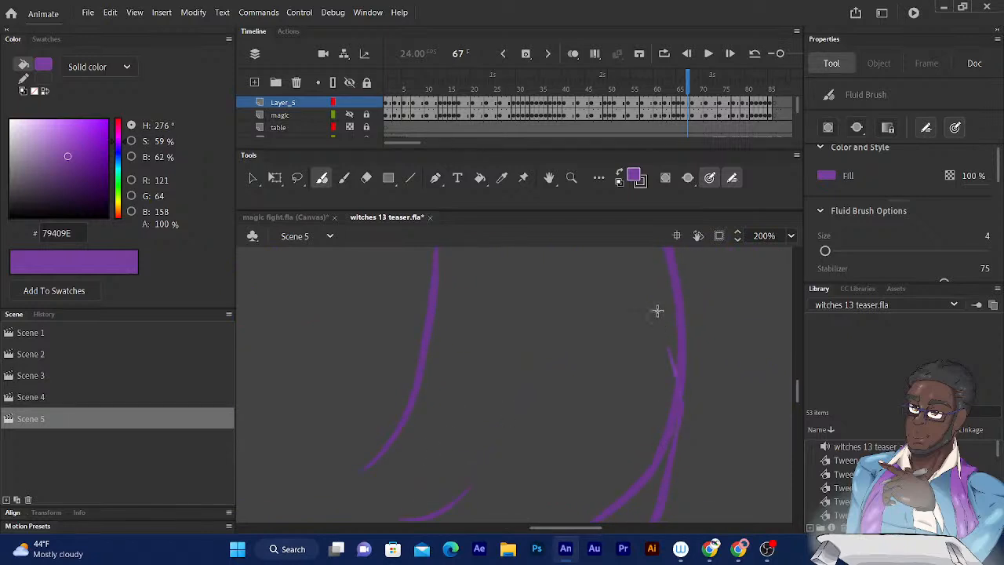
- Fill the large spiky shape on frame 67 with purple
{"action": "mouse_move", "coordinate": [572, 336]}
{"action": "left_mouse_down"}
{"action": "mouse_move", "coordinate": [598, 413]}
{"action": "mouse_move", "coordinate": [593, 470]}
{"action": "left_mouse_up"}
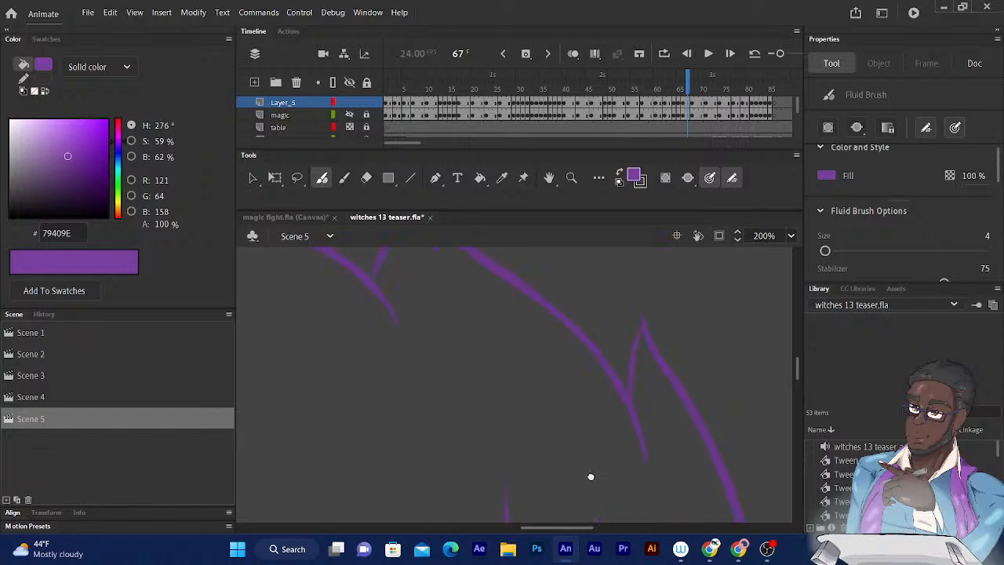
{"action": "left_click_drag", "start_coordinate": [528, 413], "coordinate": [593, 471]}
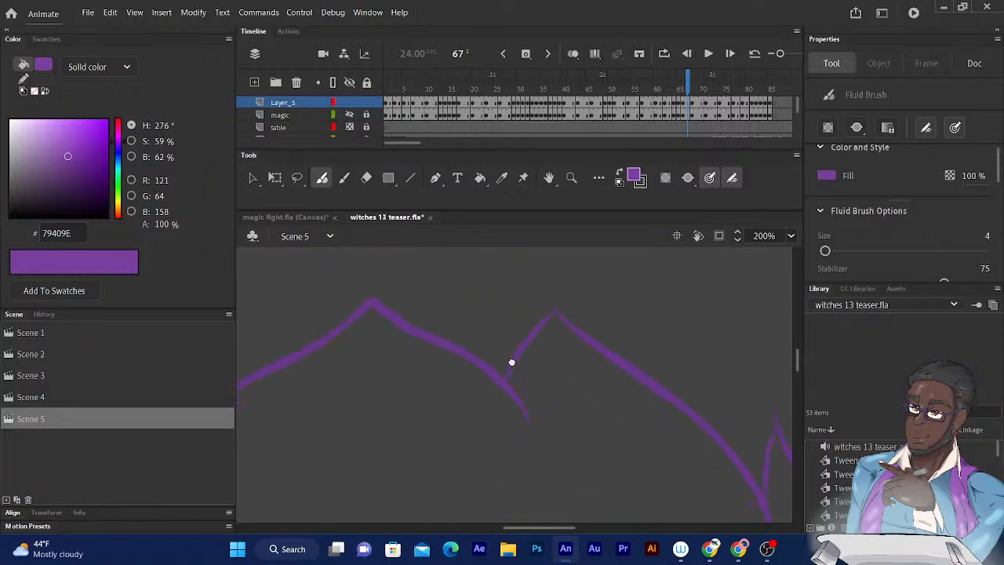
{"action": "key", "text": "k"}
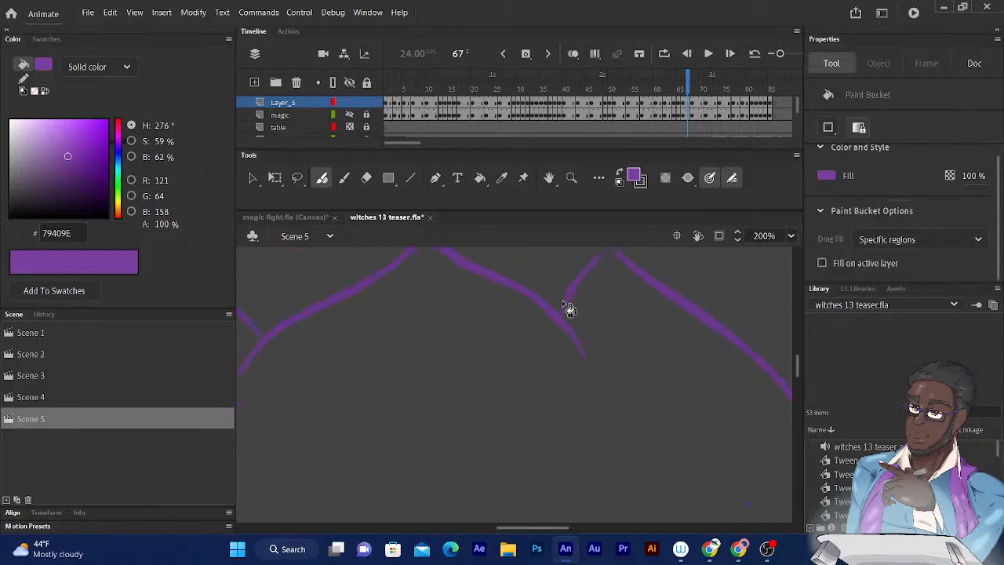
{"action": "left_click", "coordinate": [378, 384]}
{"action": "key", "text": "ctrl+minus"}
{"action": "key", "text": "ctrl+minus"}
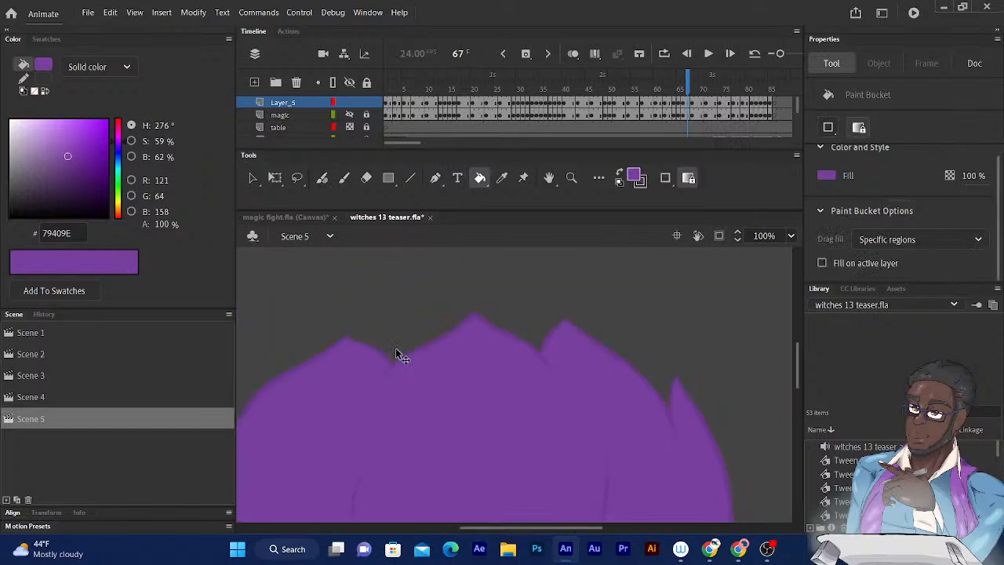
- Advance past frame 68 and fill the large rounded shape on frame 76 with purple
{"action": "key", "text": "period"}
{"action": "scroll", "coordinate": [459, 337], "scroll_direction": "down", "scroll_amount": 1}
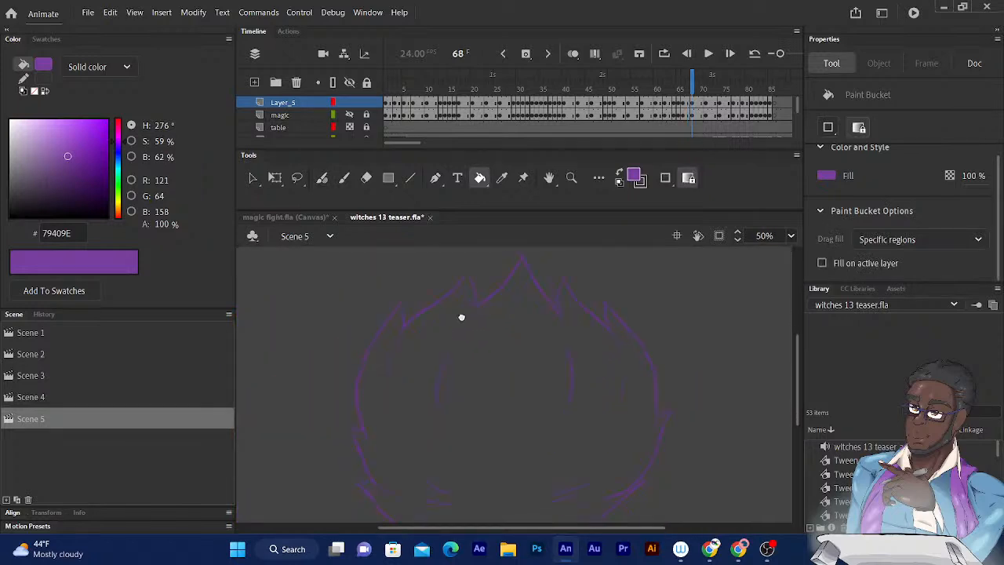
{"action": "key", "text": "period"}
{"action": "key", "text": "period"}
{"action": "key", "text": "period"}
- Fill the large magic shapes on frames 77 and 79 with purple
{"action": "key", "text": "period"}
{"action": "key", "text": "period"}
{"action": "key", "text": "period"}
{"action": "left_click", "coordinate": [430, 398]}
{"action": "key", "text": "period"}
{"action": "key", "text": "period"}
{"action": "scroll", "coordinate": [424, 376], "scroll_direction": "down", "scroll_amount": 2}
{"action": "key", "text": "period"}
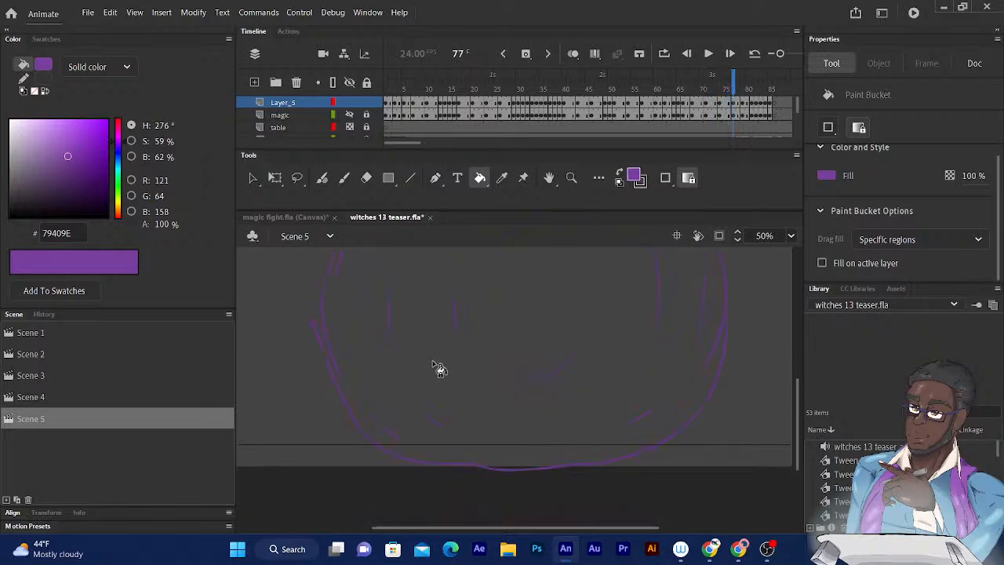
{"action": "left_click", "coordinate": [418, 361]}
{"action": "left_click_drag", "start_coordinate": [417, 361], "coordinate": [416, 429]}
{"action": "left_click_drag", "start_coordinate": [402, 341], "coordinate": [404, 303]}
- Fill the broad flame shapes on frames 81 and 82 with purple
{"action": "key", "text": "period"}
{"action": "key", "text": "period"}
{"action": "left_click", "coordinate": [418, 404]}
{"action": "key", "text": "period"}
{"action": "key", "text": "period"}
{"action": "left_click", "coordinate": [426, 398]}
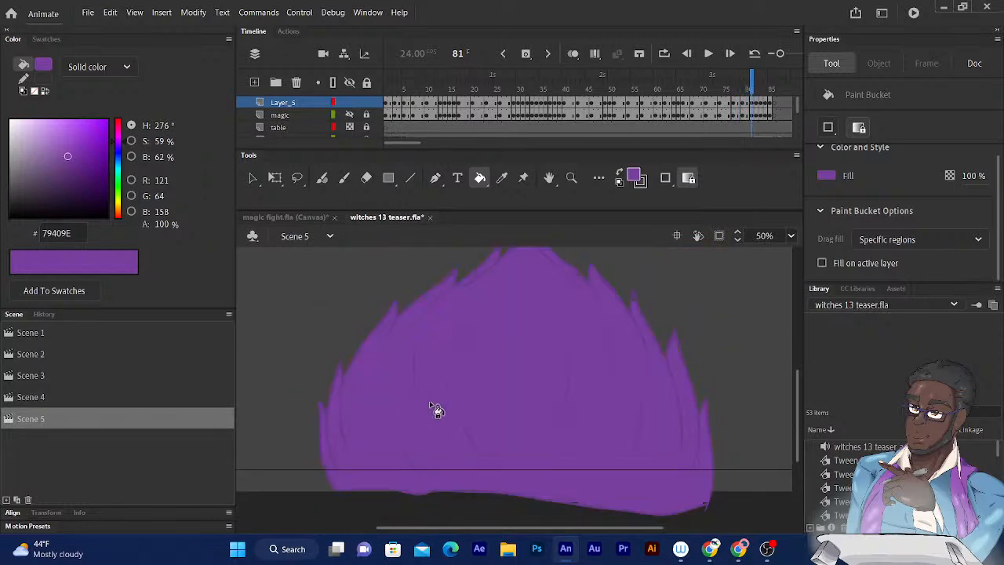
- Close the open bottom of the frame 83 flame with a Fluid Brush stroke and fill the flame with purple
{"action": "key", "text": "period"}
{"action": "left_click", "coordinate": [470, 422]}
{"action": "key", "text": "period"}
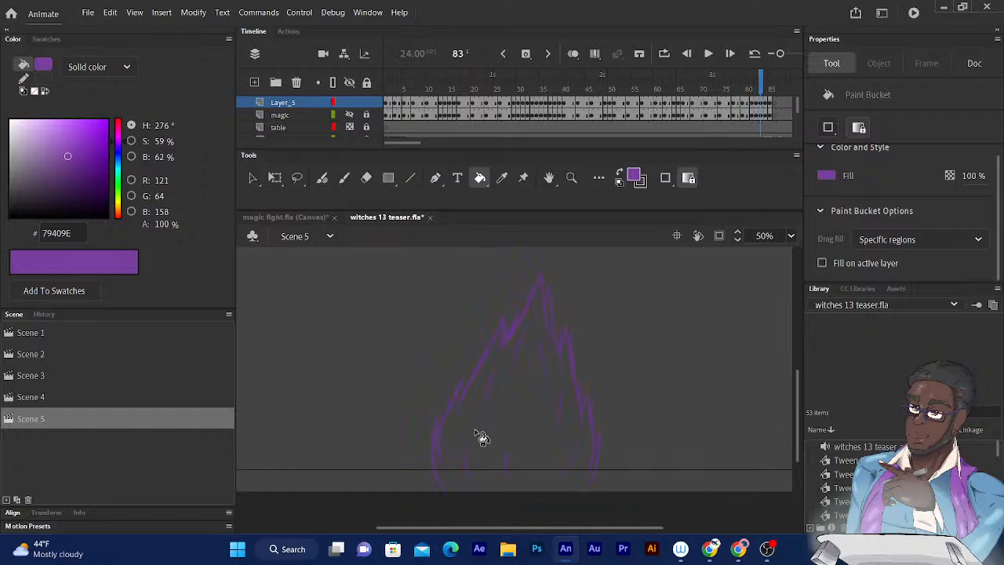
{"action": "scroll", "coordinate": [477, 452], "scroll_direction": "down", "scroll_amount": 2}
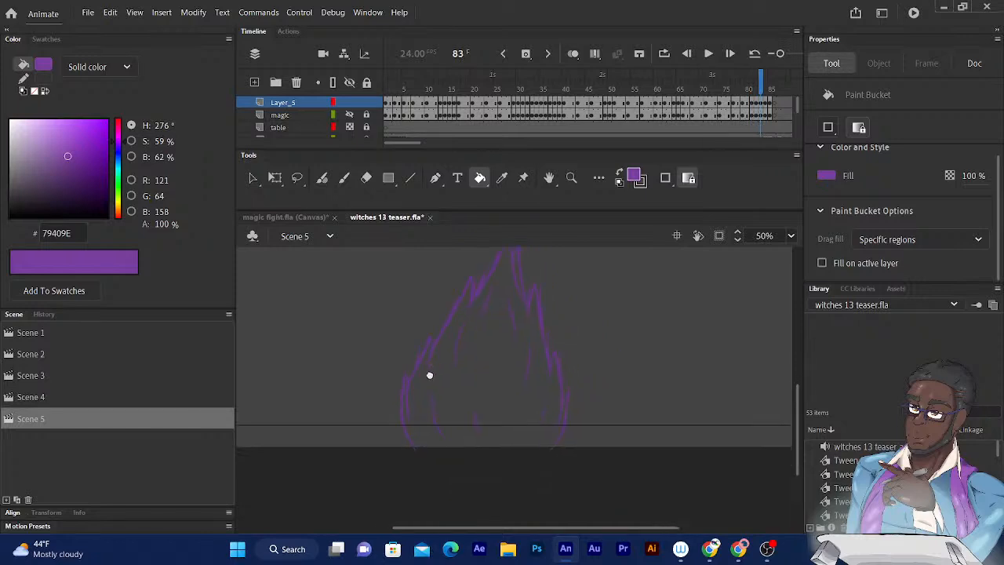
{"action": "left_click", "coordinate": [321, 178]}
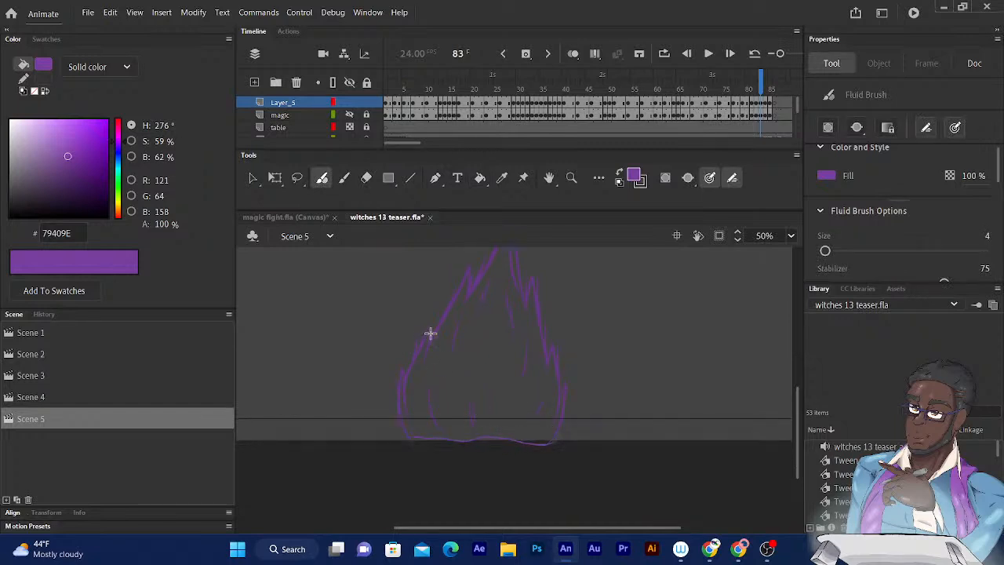
{"action": "key", "text": "k"}
{"action": "left_click", "coordinate": [461, 366]}
- Go to frame 85 and fill the small pointed shape with purple
{"action": "key", "text": "period"}
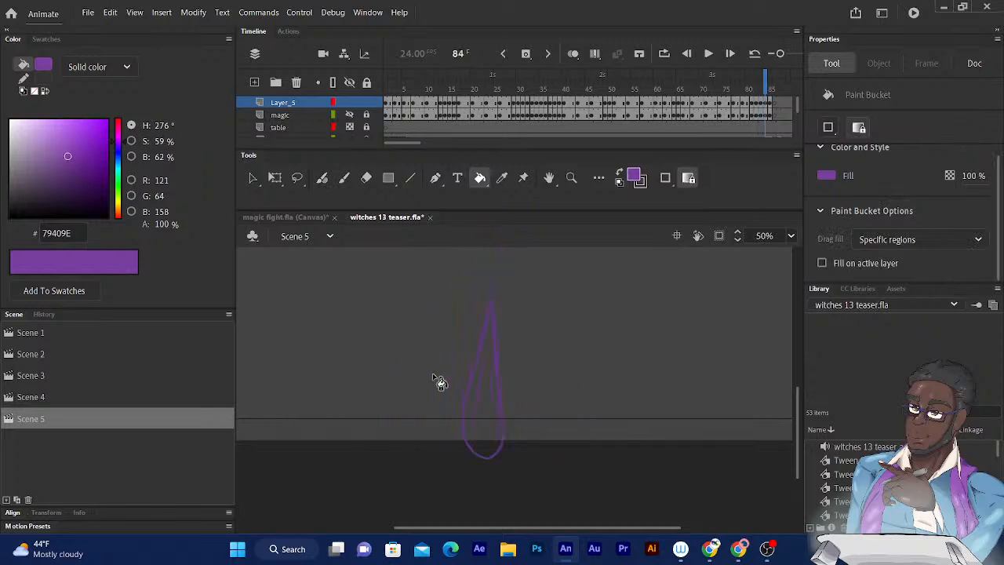
{"action": "key", "text": "period"}
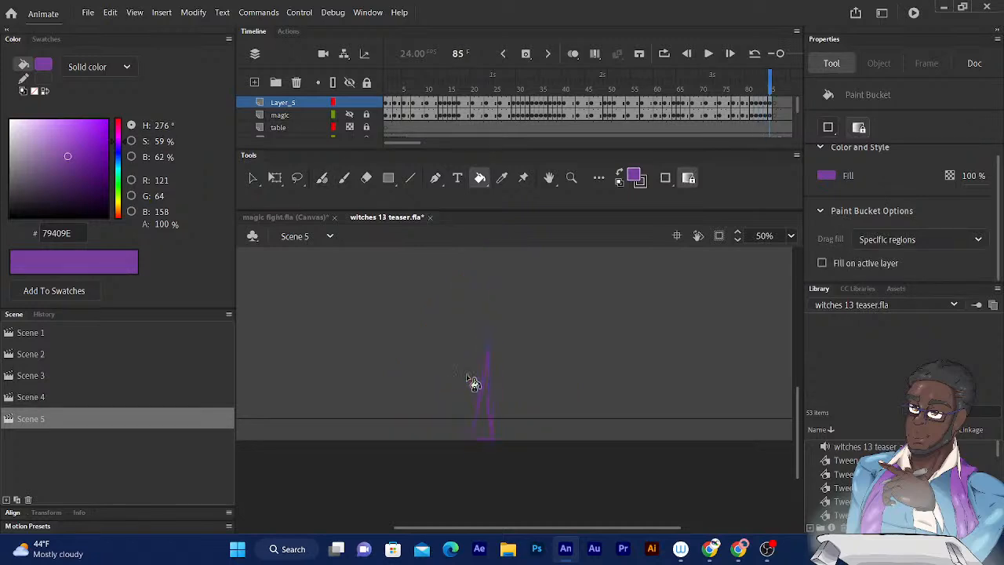
{"action": "left_click", "coordinate": [480, 428]}
- Step back through the frames from 85 to 73 to check for shapes that are still unfilled
{"action": "key", "text": "period"}
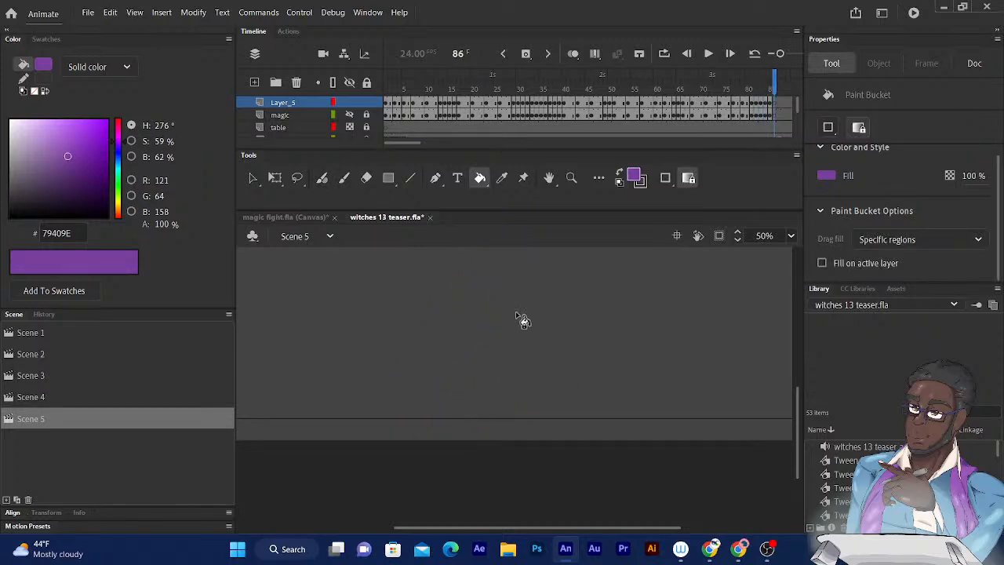
{"action": "key", "text": "comma"}
{"action": "key", "text": "comma"}
{"action": "key", "text": "comma"}
{"action": "key", "text": "comma"}
{"action": "key", "text": "comma"}
{"action": "key", "text": "comma"}
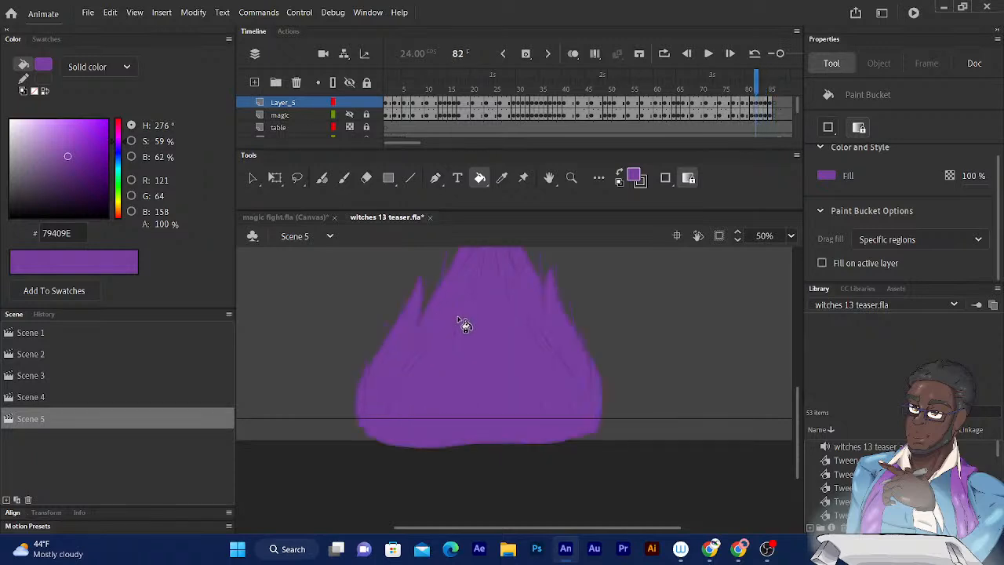
{"action": "key", "text": "comma"}
{"action": "key", "text": "comma"}
{"action": "key", "text": "comma"}
{"action": "key", "text": "comma"}
{"action": "key", "text": "comma"}
{"action": "key", "text": "comma"}
{"action": "key", "text": "comma"}
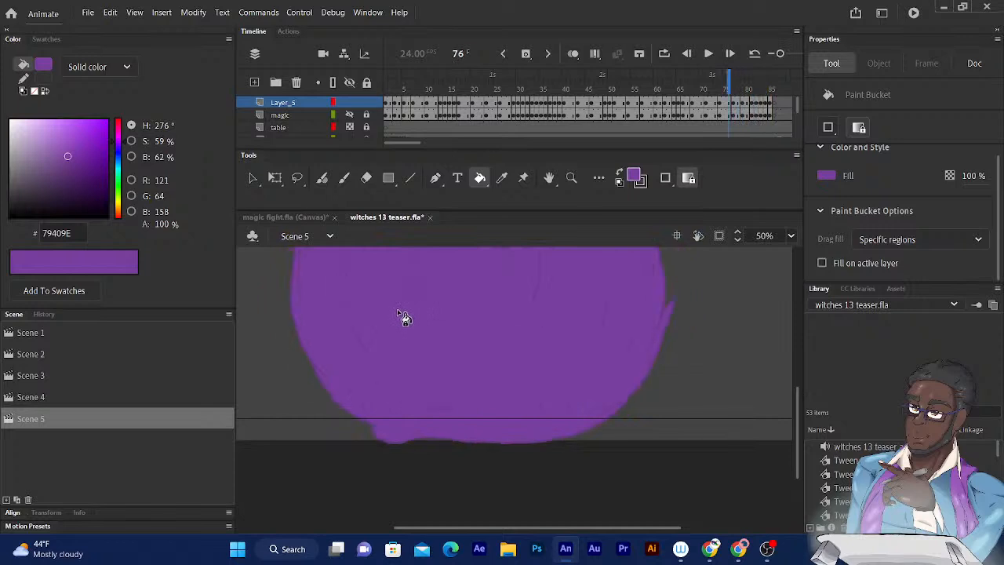
{"action": "mouse_move", "coordinate": [404, 318]}
{"action": "left_mouse_down"}
{"action": "mouse_move", "coordinate": [394, 362]}
{"action": "mouse_move", "coordinate": [432, 478]}
{"action": "left_mouse_up"}
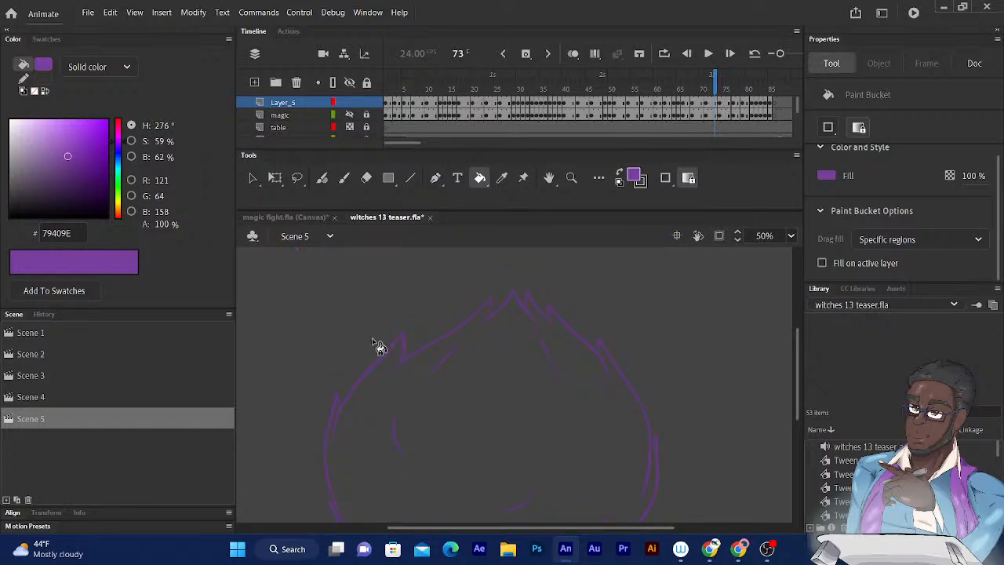
- Check the frame 73 outline for gaps and close the one along its lower edge with the Fluid Brush at size 4
{"action": "key", "text": "ctrl+equal"}
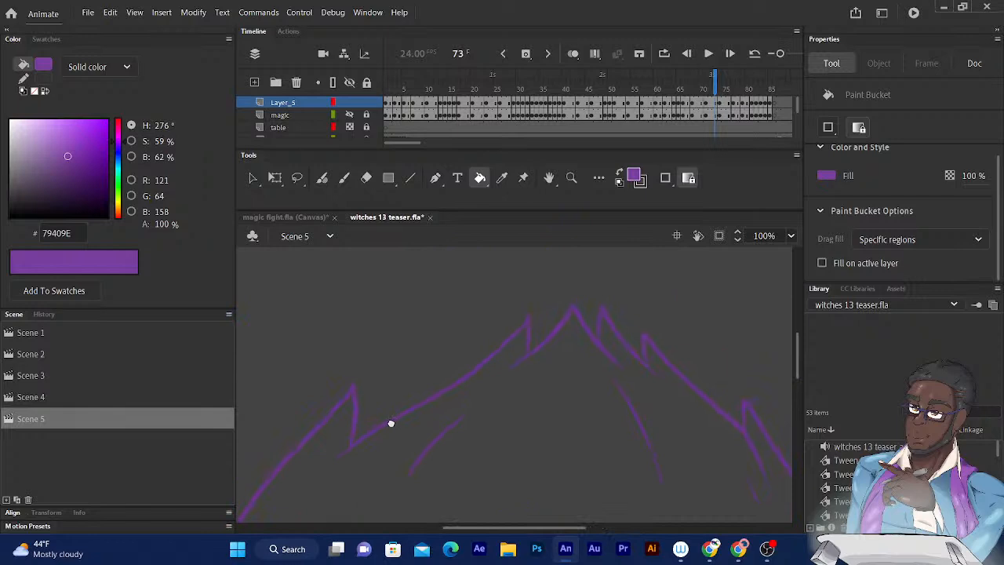
{"action": "left_click_drag", "start_coordinate": [386, 427], "coordinate": [341, 441]}
{"action": "mouse_move", "coordinate": [480, 436]}
{"action": "left_mouse_down"}
{"action": "mouse_move", "coordinate": [402, 358]}
{"action": "mouse_move", "coordinate": [321, 205]}
{"action": "left_mouse_up"}
{"action": "left_click_drag", "start_coordinate": [451, 349], "coordinate": [420, 176]}
{"action": "left_click_drag", "start_coordinate": [422, 305], "coordinate": [527, 245]}
{"action": "left_click_drag", "start_coordinate": [420, 356], "coordinate": [533, 330]}
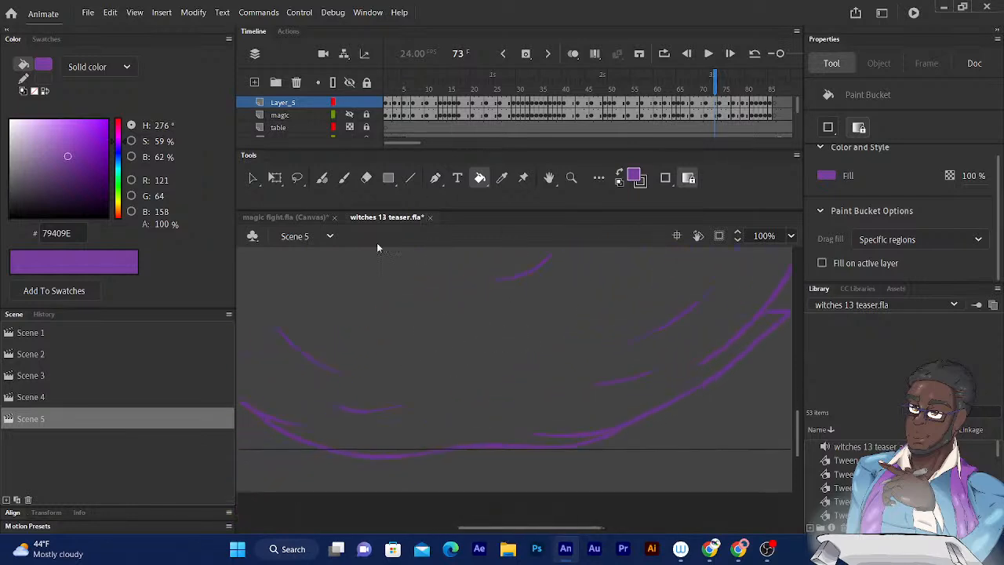
{"action": "left_click", "coordinate": [321, 178]}
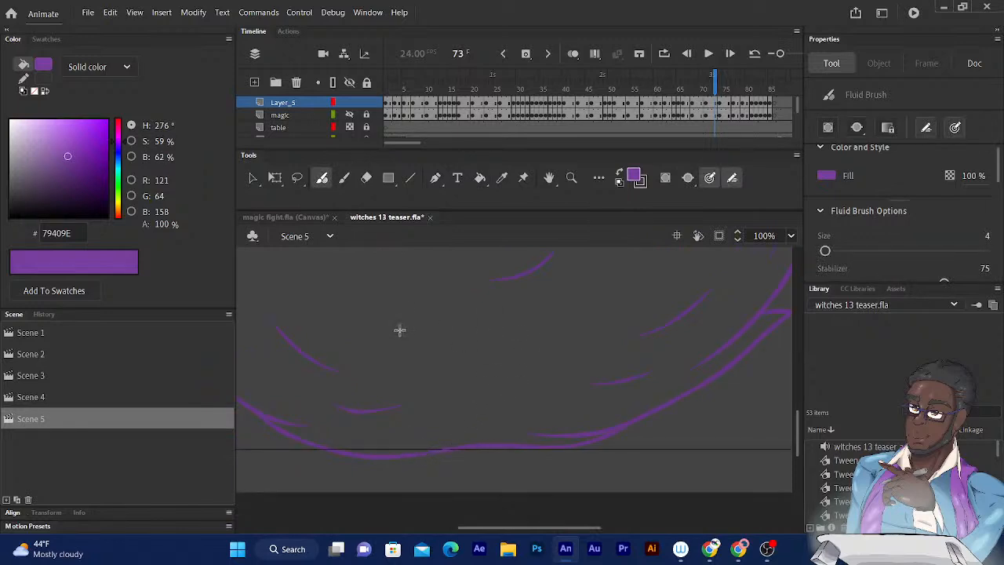
{"action": "left_click_drag", "start_coordinate": [428, 334], "coordinate": [574, 363]}
- Fill the large spiky shape on frame 73 with purple
{"action": "left_click_drag", "start_coordinate": [407, 301], "coordinate": [485, 416]}
{"action": "left_click_drag", "start_coordinate": [419, 274], "coordinate": [423, 419]}
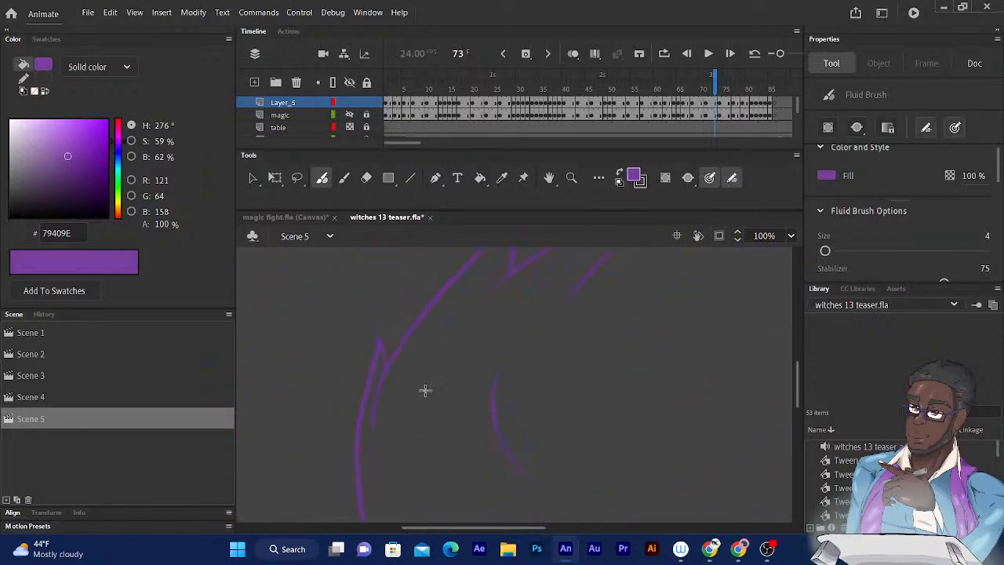
{"action": "left_click", "coordinate": [480, 177]}
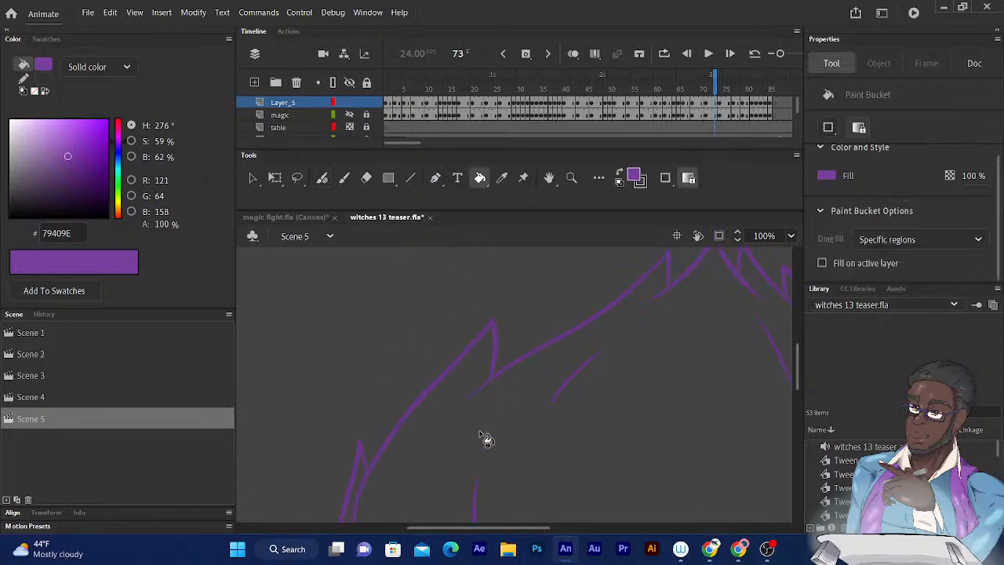
{"action": "left_click", "coordinate": [475, 432]}
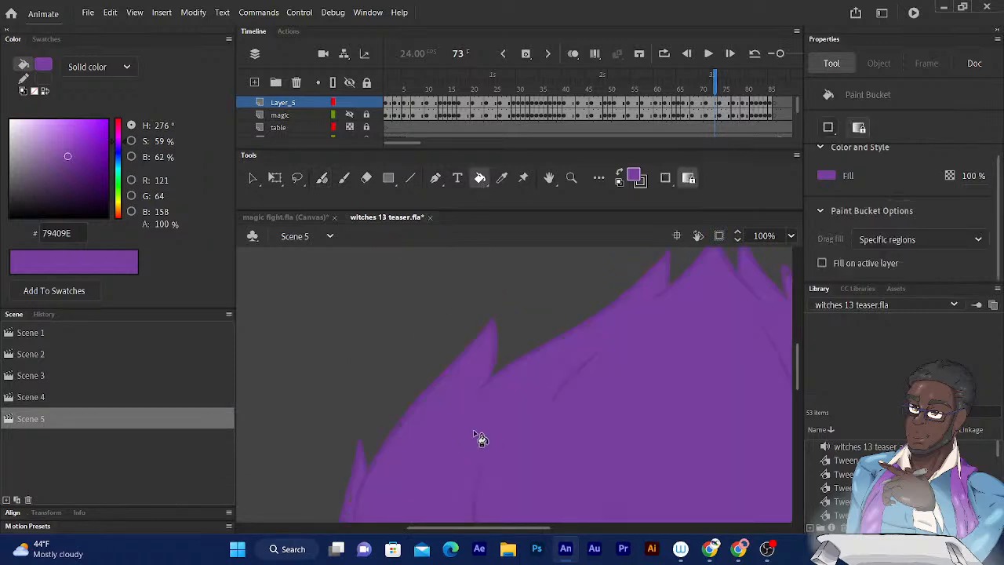
- Go back to frame 70 and examine the outline of the large spiky shape for gaps
{"action": "key", "text": "comma"}
{"action": "key", "text": "comma"}
{"action": "key", "text": "comma"}
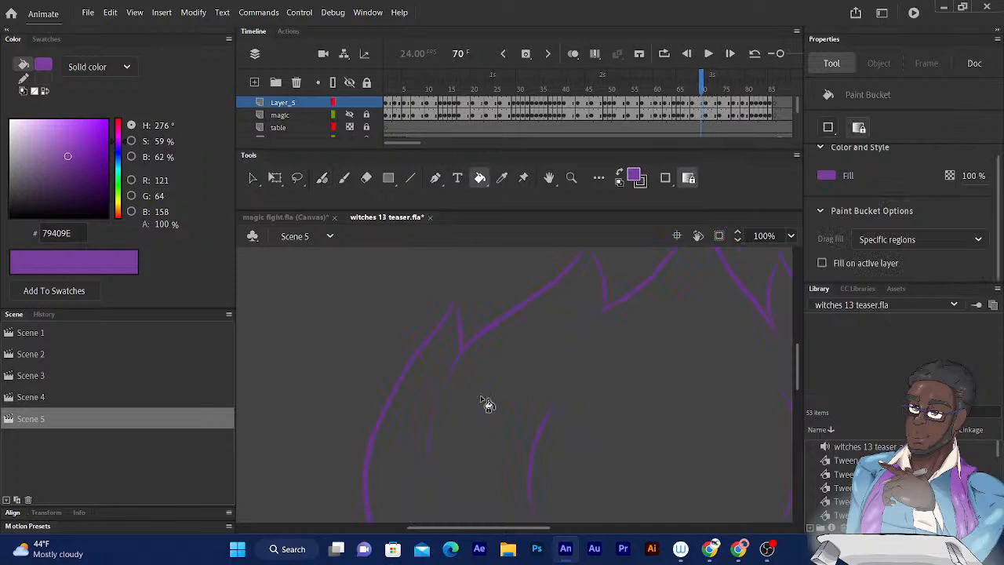
{"action": "scroll", "coordinate": [460, 385], "scroll_direction": "down", "scroll_amount": 5}
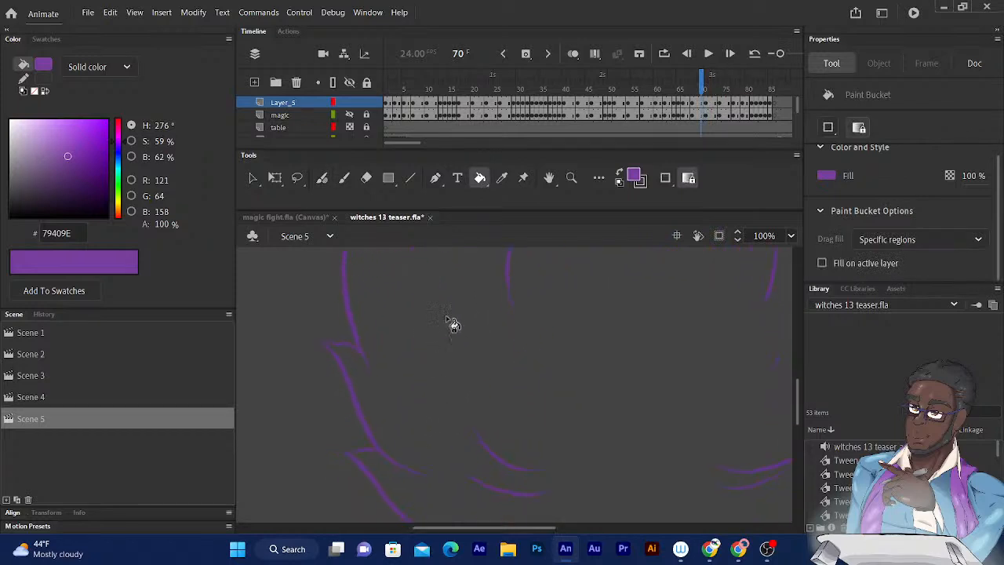
{"action": "left_click_drag", "start_coordinate": [437, 331], "coordinate": [396, 240]}
{"action": "left_click_drag", "start_coordinate": [467, 328], "coordinate": [381, 394]}
{"action": "left_click_drag", "start_coordinate": [503, 402], "coordinate": [392, 463]}
{"action": "left_click_drag", "start_coordinate": [466, 425], "coordinate": [440, 468]}
{"action": "left_click_drag", "start_coordinate": [426, 363], "coordinate": [450, 451]}
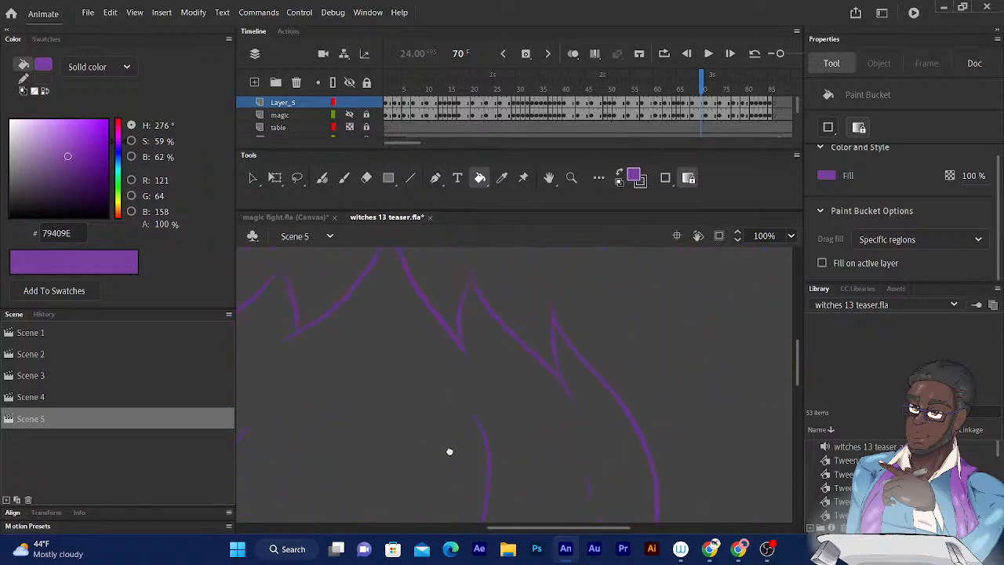
- Close the gap at the tip of the spike beside the tallest peak on frame 70 with the Fluid Brush at size 4
{"action": "left_click", "coordinate": [322, 177]}
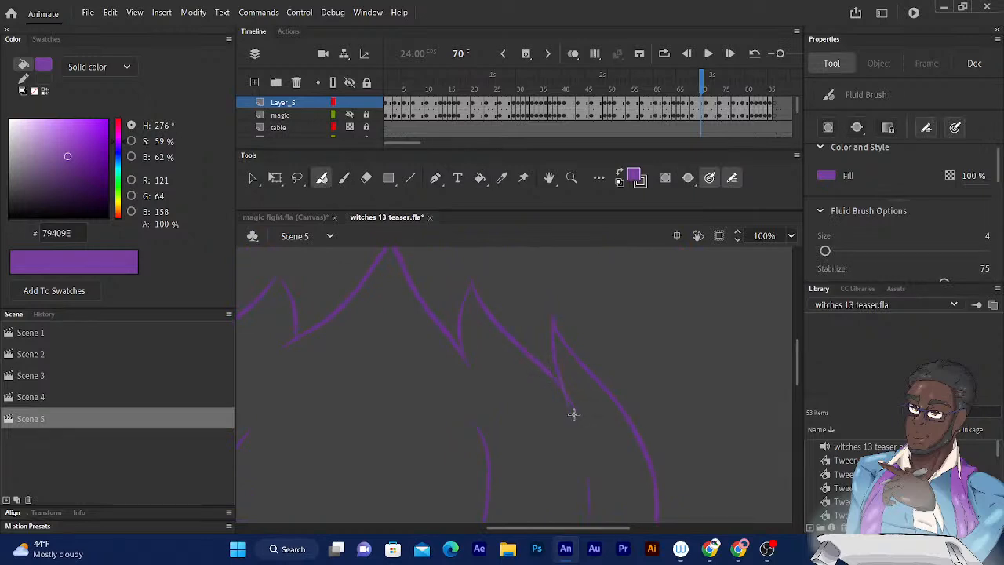
{"action": "left_click_drag", "start_coordinate": [426, 336], "coordinate": [485, 400]}
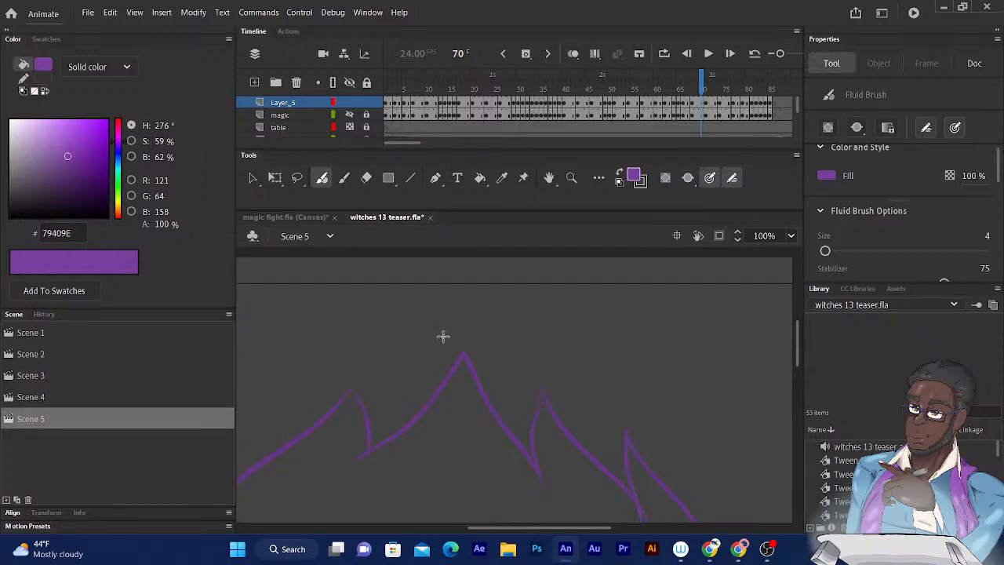
{"action": "left_click_drag", "start_coordinate": [391, 357], "coordinate": [484, 346]}
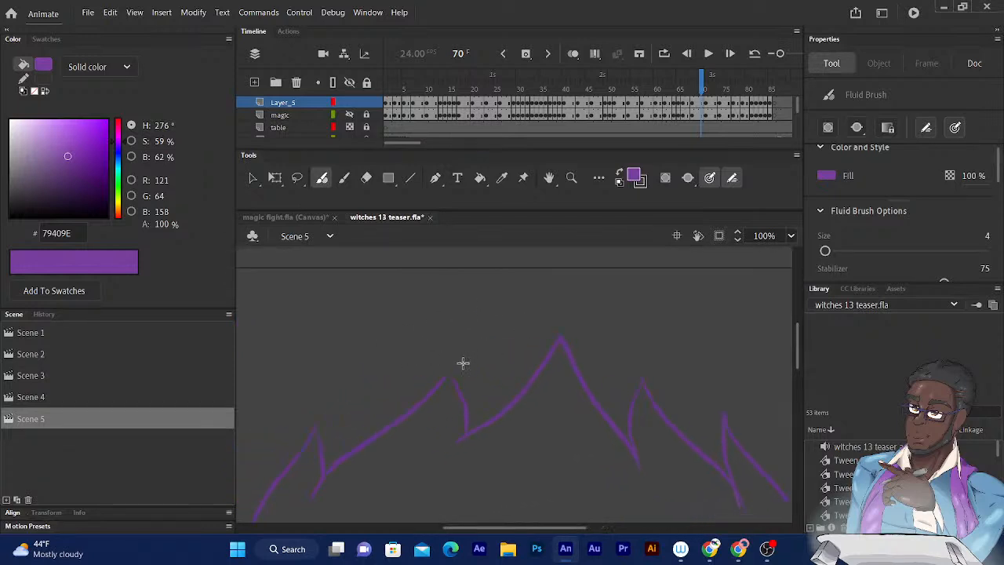
{"action": "key", "text": "ctrl+equal"}
{"action": "key", "text": "ctrl+equal"}
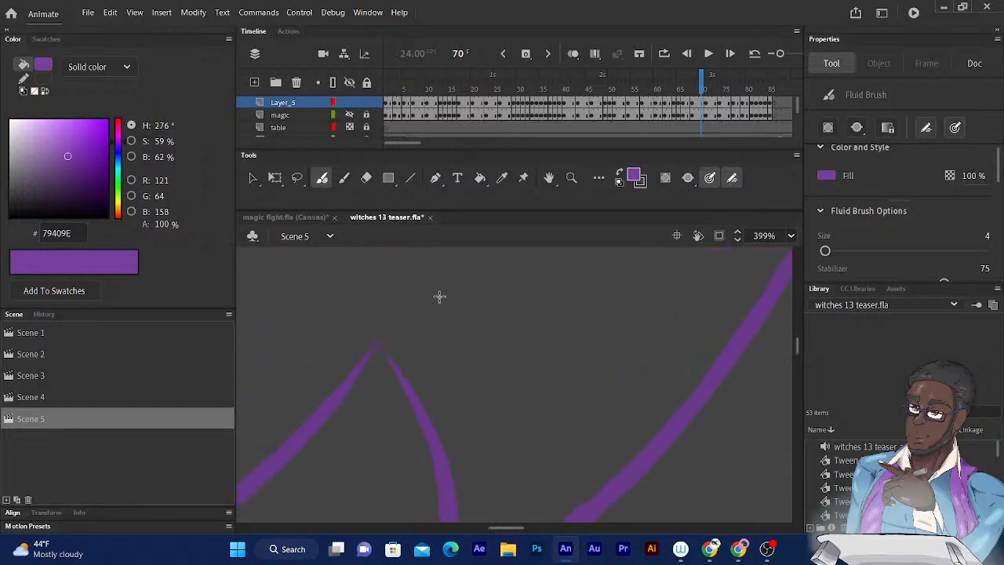
{"action": "key", "text": "ctrl+minus"}
{"action": "scroll", "coordinate": [473, 287], "scroll_direction": "right", "scroll_amount": 3}
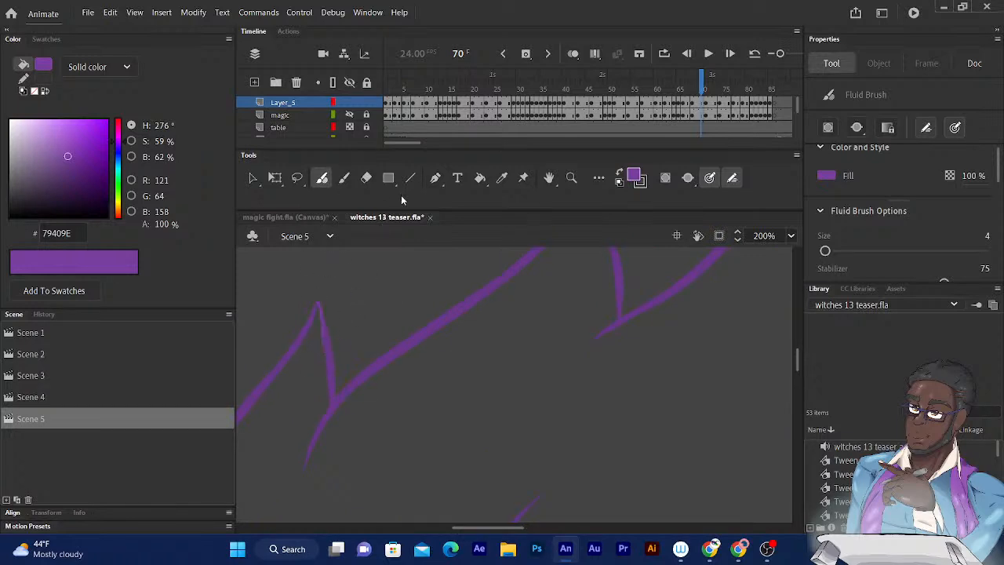
- Fill the large spiky shape on frame 70 with purple
{"action": "key", "text": "ctrl+minus"}
{"action": "scroll", "coordinate": [376, 264], "scroll_direction": "down", "scroll_amount": 5}
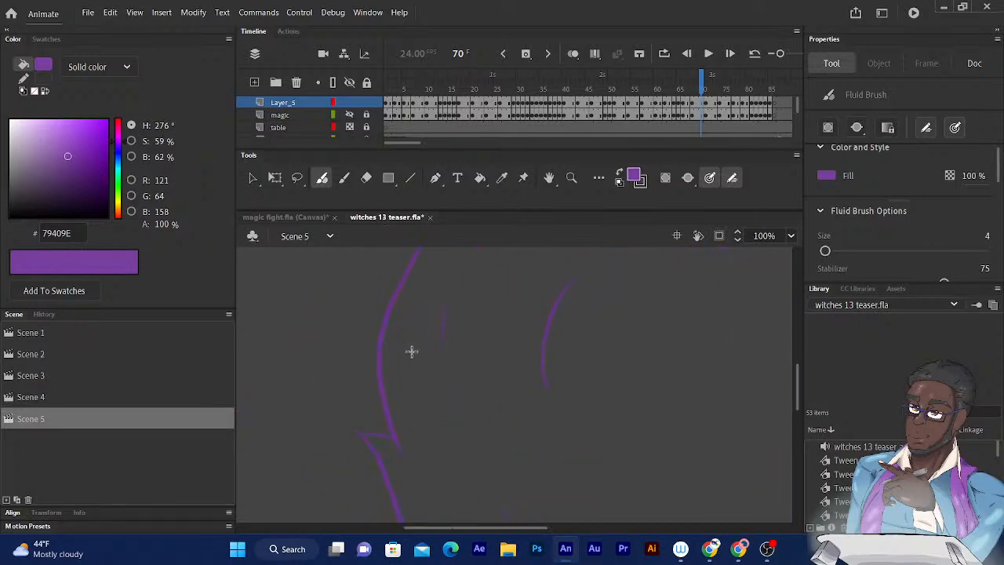
{"action": "key", "text": "k"}
{"action": "left_click", "coordinate": [428, 405]}
- Step back through the keyframes from 70 to 1 to check for shapes that are still unfilled
{"action": "key", "text": "comma"}
{"action": "key", "text": "comma"}
{"action": "key", "text": "comma"}
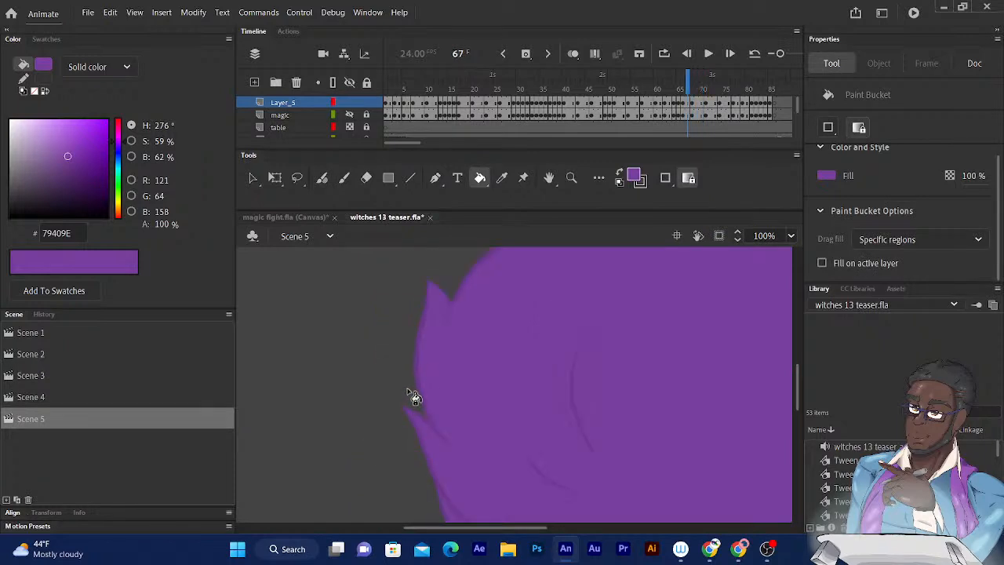
{"action": "key", "text": "comma"}
{"action": "key", "text": "comma"}
{"action": "key", "text": "comma"}
{"action": "key", "text": "comma"}
{"action": "key", "text": "comma"}
{"action": "key", "text": "comma"}
{"action": "key", "text": "comma"}
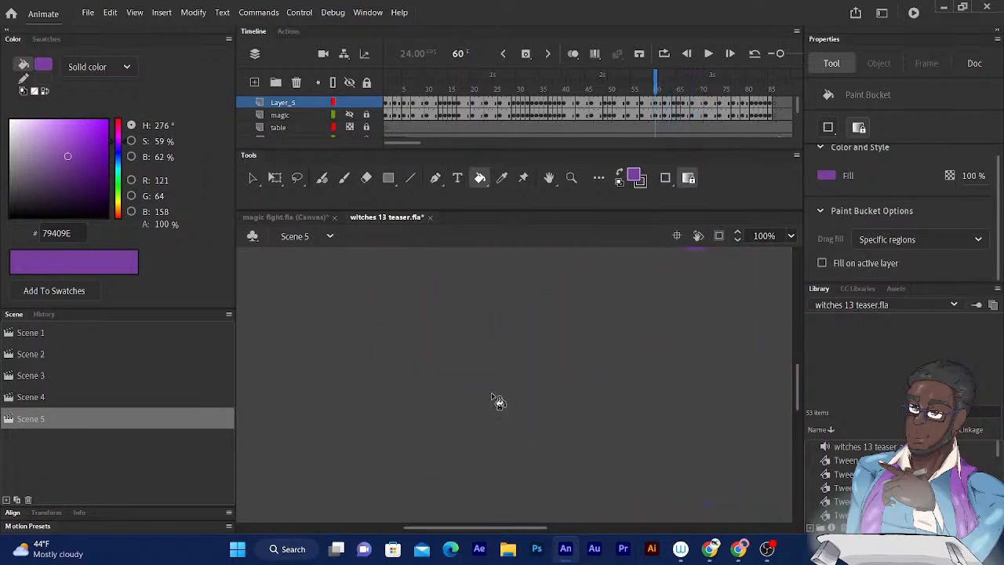
{"action": "key", "text": "ctrl+minus"}
{"action": "key", "text": "ctrl+minus"}
{"action": "key", "text": "comma"}
{"action": "key", "text": "comma"}
{"action": "key", "text": "comma"}
{"action": "key", "text": "comma"}
{"action": "key", "text": "comma"}
{"action": "key", "text": "comma"}
{"action": "key", "text": "comma"}
{"action": "key", "text": "comma"}
{"action": "key", "text": "comma"}
{"action": "key", "text": "comma"}
{"action": "key", "text": "comma"}
{"action": "key", "text": "comma"}
{"action": "key", "text": "comma"}
{"action": "key", "text": "comma"}
{"action": "key", "text": "comma"}
{"action": "key", "text": "comma"}
{"action": "key", "text": "comma"}
{"action": "key", "text": "comma"}
{"action": "key", "text": "comma"}
{"action": "key", "text": "comma"}
{"action": "key", "text": "comma"}
{"action": "key", "text": "comma"}
{"action": "key", "text": "comma"}
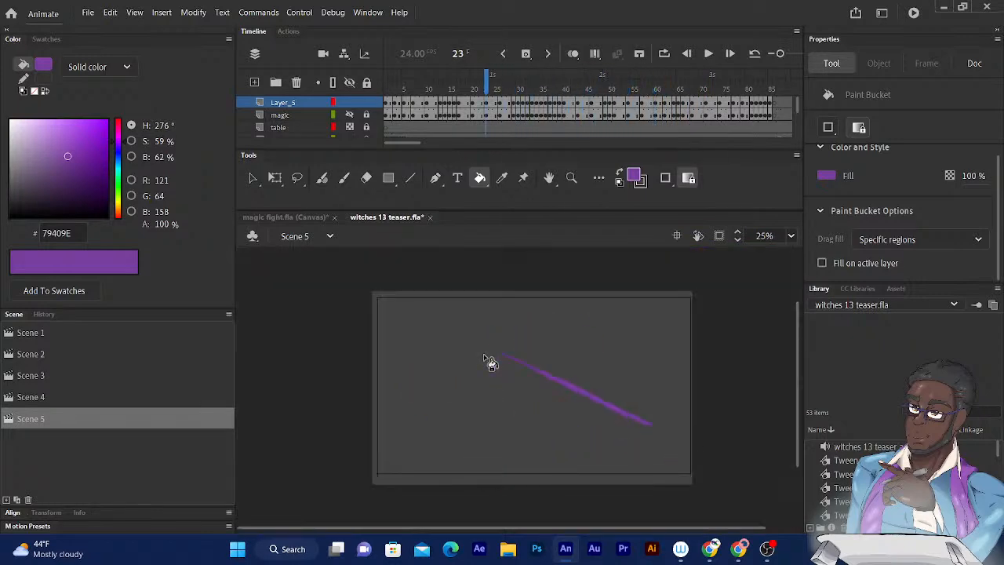
{"action": "key", "text": "comma"}
{"action": "key", "text": "comma"}
{"action": "key", "text": "comma"}
{"action": "key", "text": "comma"}
{"action": "key", "text": "comma"}
{"action": "key", "text": "comma"}
{"action": "key", "text": "comma"}
{"action": "key", "text": "comma"}
{"action": "key", "text": "comma"}
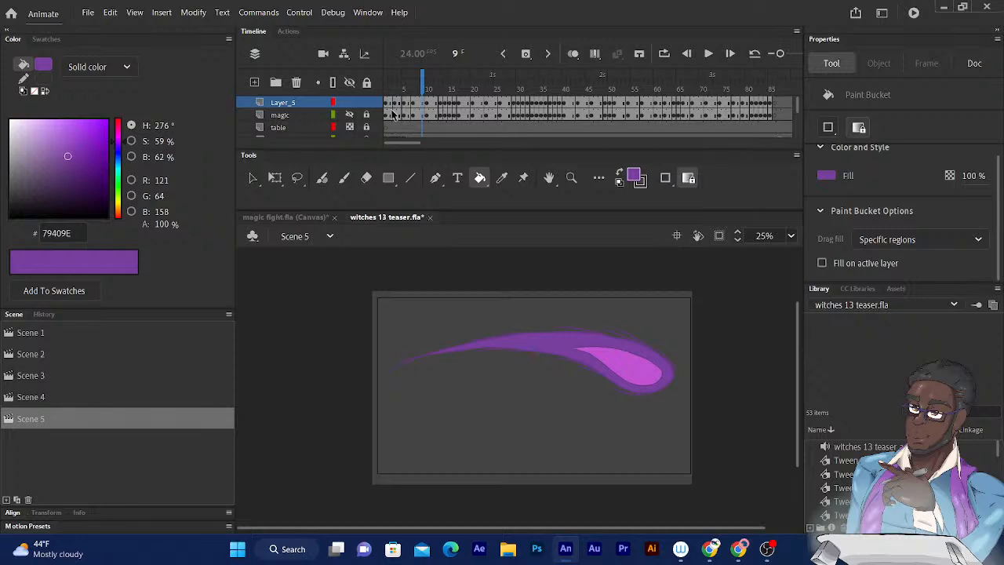
{"action": "key", "text": "comma"}
{"action": "key", "text": "comma"}
{"action": "key", "text": "comma"}
{"action": "key", "text": "comma"}
{"action": "key", "text": "comma"}
{"action": "key", "text": "comma"}
{"action": "key", "text": "comma"}
{"action": "key", "text": "comma"}
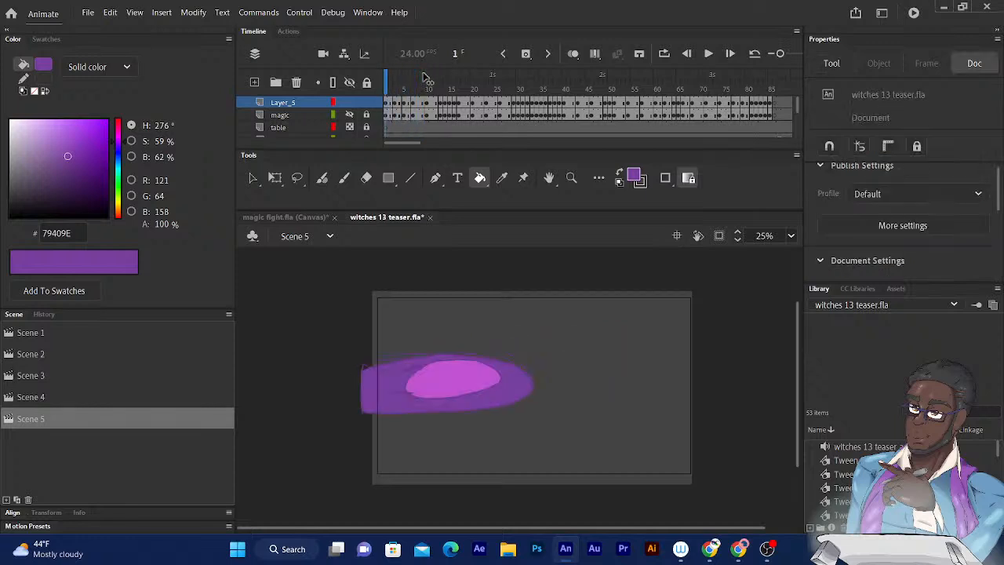
- Play the scene from frame 1, stop playback, and check the frames around 97 and 98 for unfilled shapes, ending on frame 97
{"action": "key", "text": "Return"}
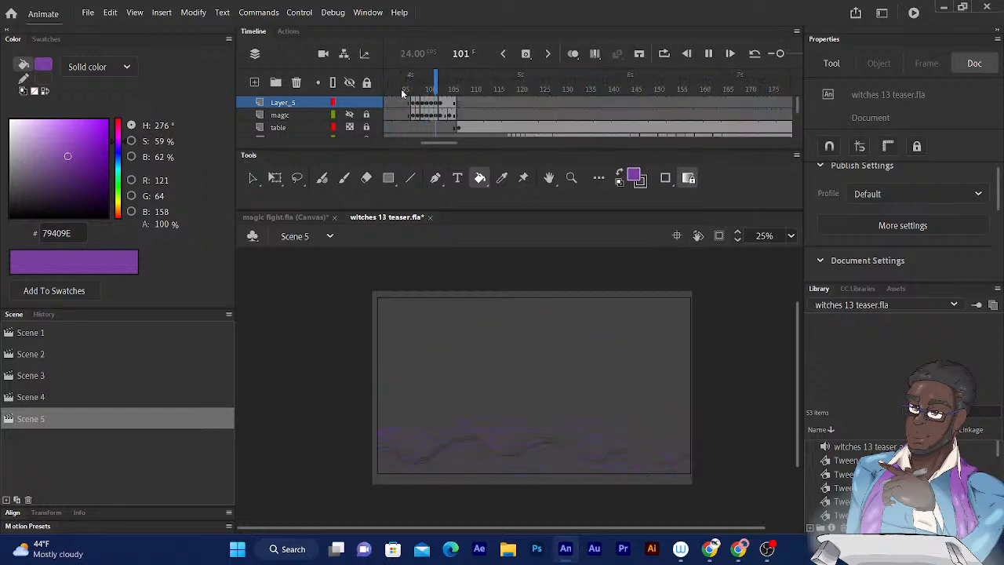
{"action": "key", "text": "Return"}
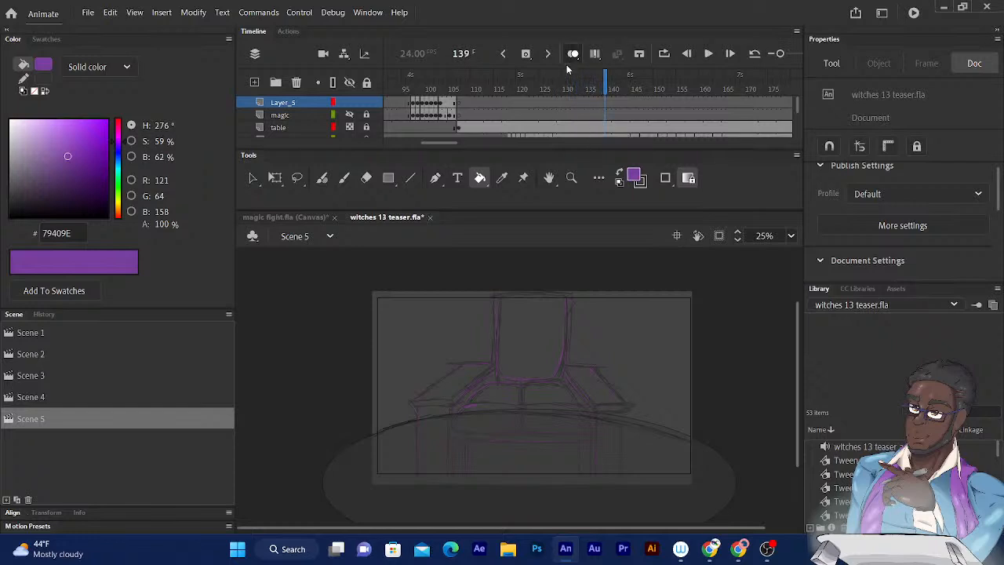
{"action": "key", "text": "comma"}
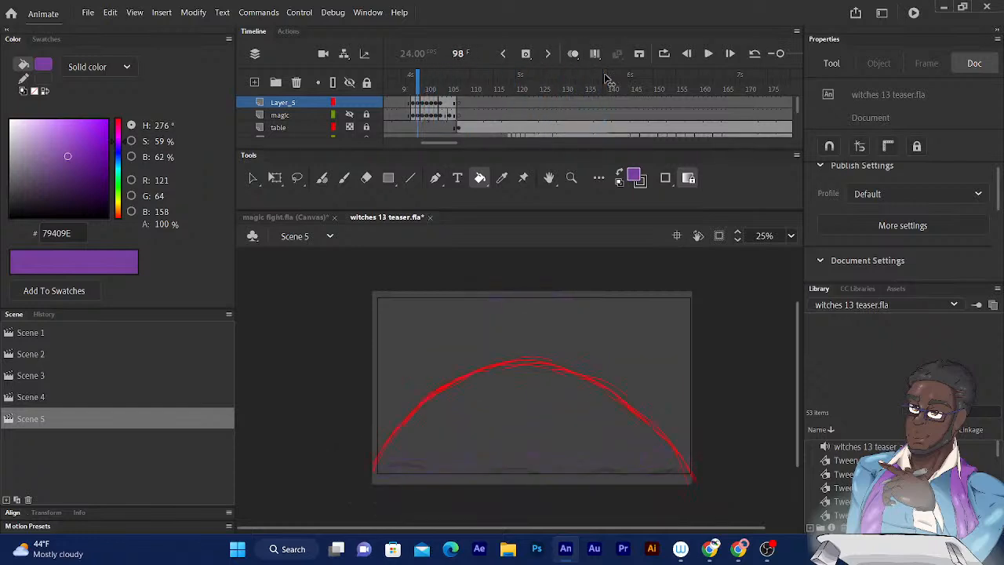
{"action": "key", "text": "comma"}
{"action": "key", "text": "comma"}
{"action": "key", "text": "comma"}
{"action": "key", "text": "period"}
{"action": "key", "text": "period"}
{"action": "key", "text": "period"}
{"action": "key", "text": "period"}
{"action": "key", "text": "comma"}
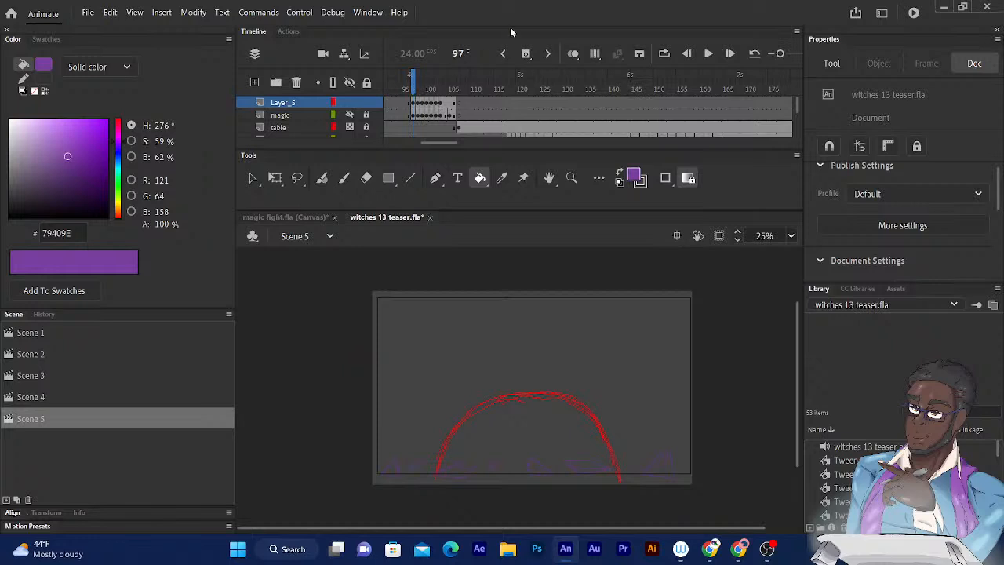
- Fill the two shards under the right half of the red arc and the spiky shard outside it on frame 97 with purple
{"action": "key", "text": "ctrl+equal"}
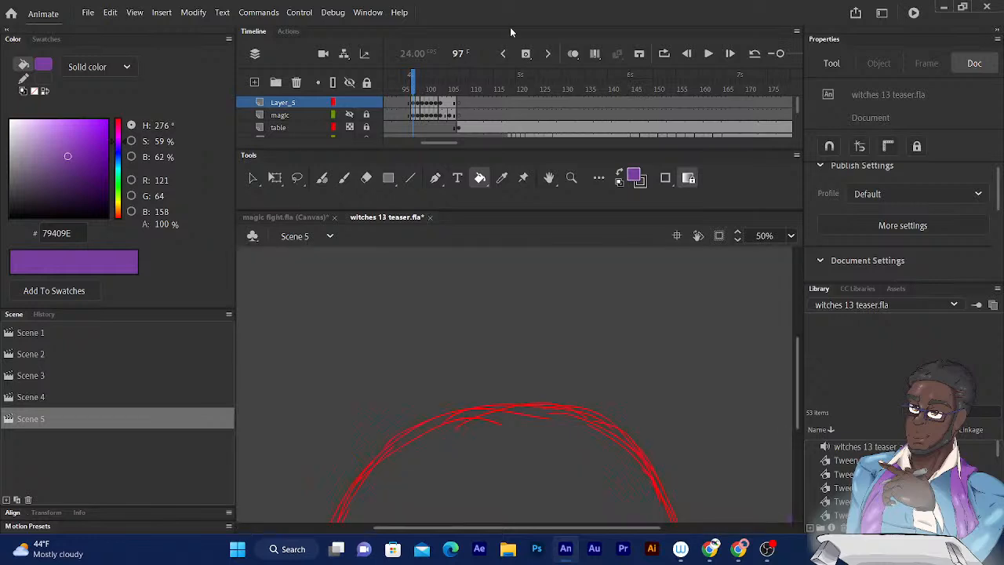
{"action": "scroll", "coordinate": [571, 329], "scroll_direction": "down", "scroll_amount": 4}
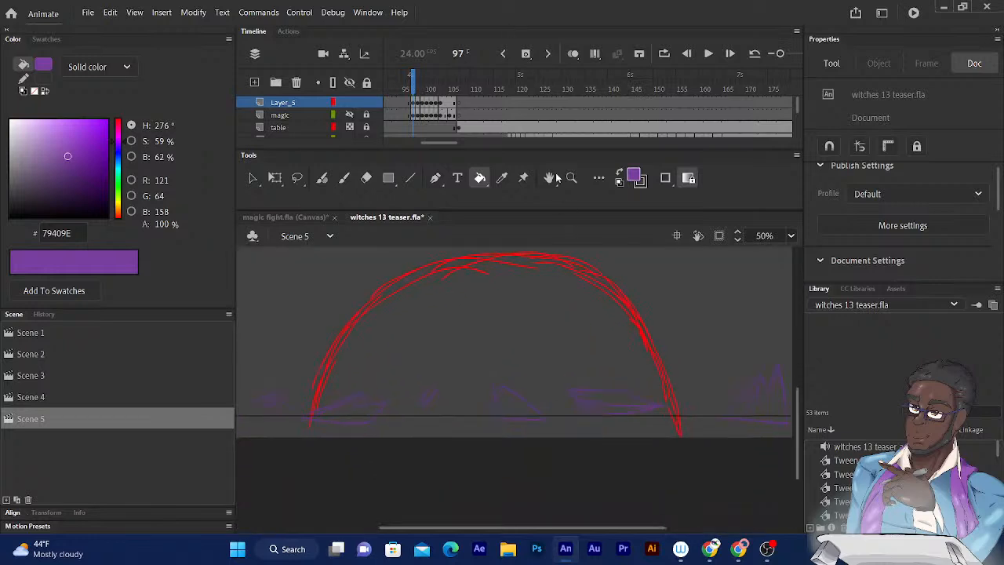
{"action": "left_click", "coordinate": [514, 406]}
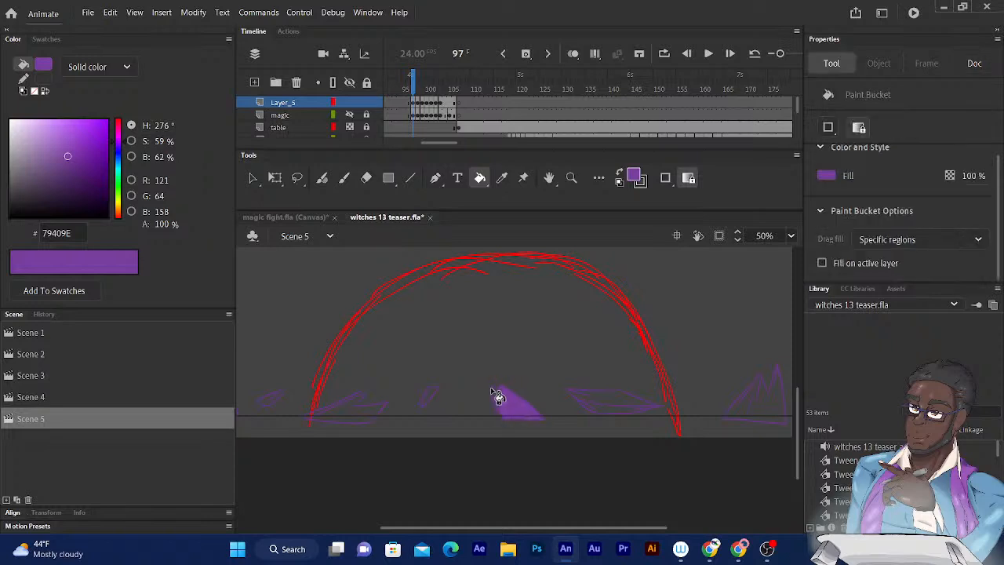
{"action": "left_click", "coordinate": [615, 404]}
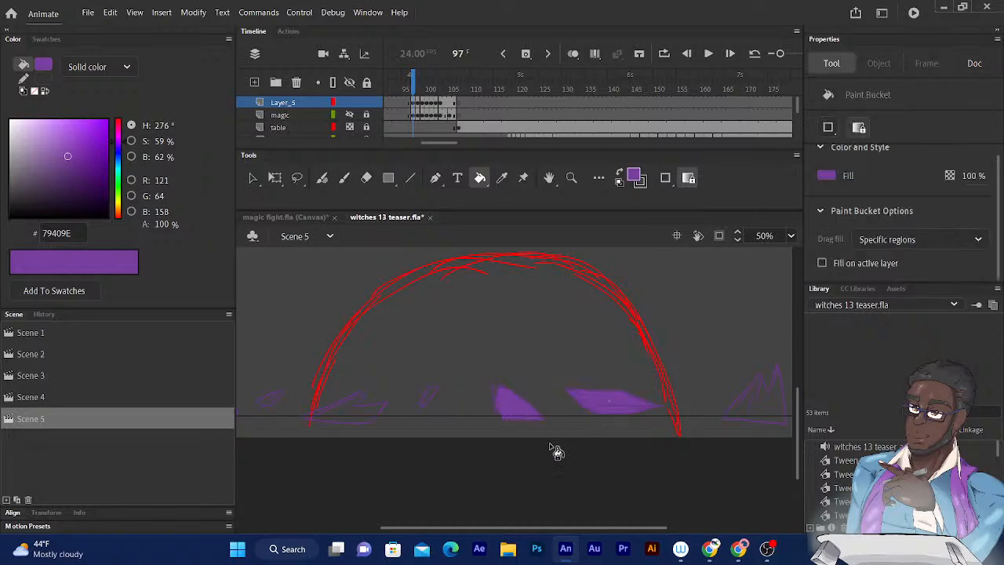
{"action": "scroll", "coordinate": [581, 449], "scroll_direction": "right", "scroll_amount": 4}
{"action": "left_click", "coordinate": [620, 431]}
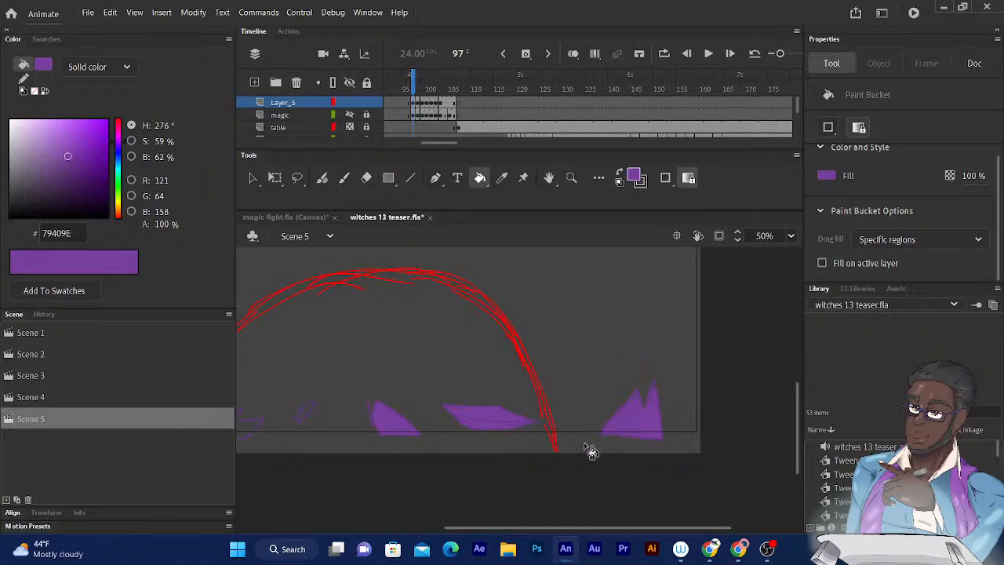
- Fill the remaining shards along the ground on the left half of frame 97 with purple
{"action": "scroll", "coordinate": [683, 428], "scroll_direction": "left", "scroll_amount": 6}
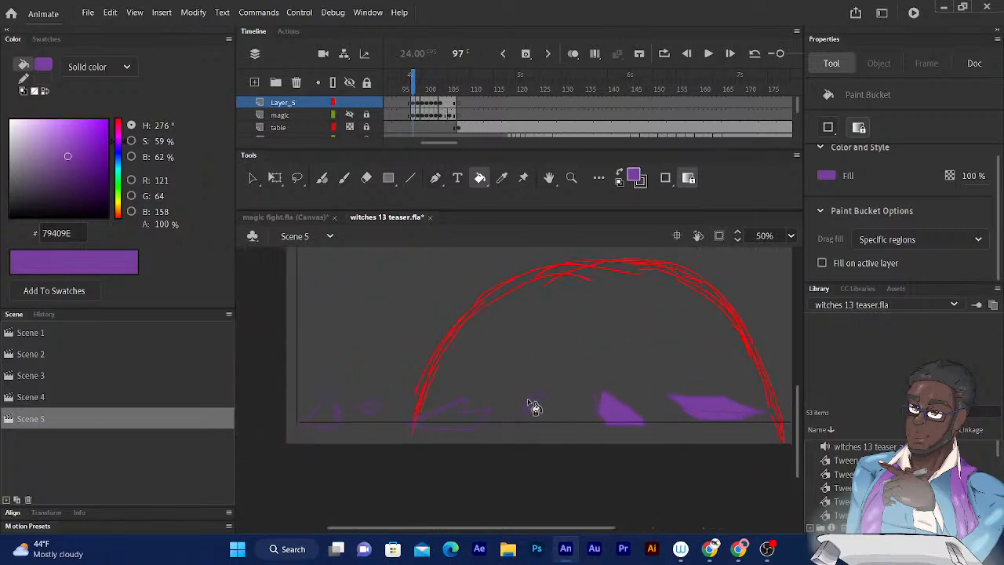
{"action": "left_click", "coordinate": [446, 416]}
{"action": "left_click", "coordinate": [375, 414]}
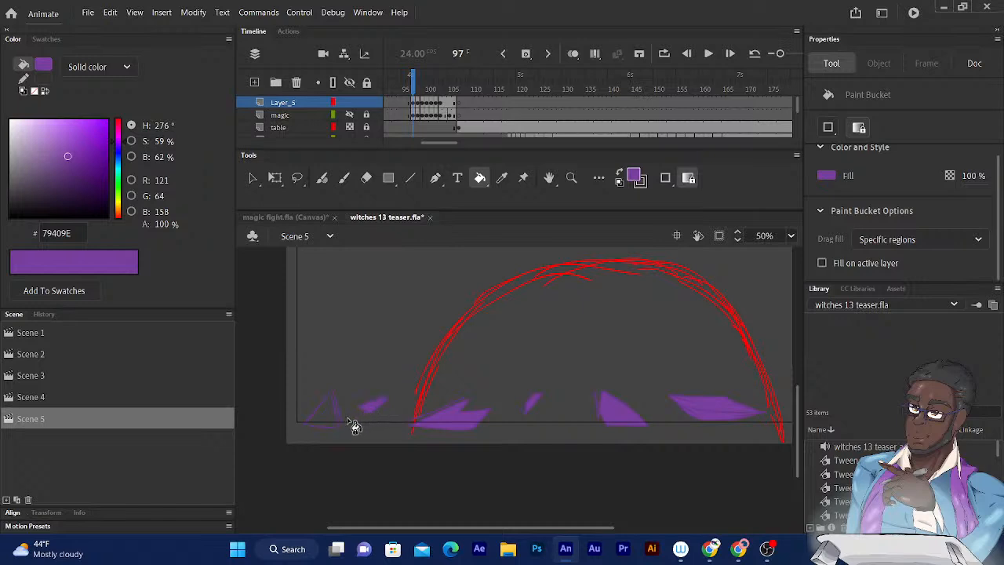
{"action": "left_click", "coordinate": [329, 422]}
{"action": "left_click_drag", "start_coordinate": [398, 385], "coordinate": [396, 387]}
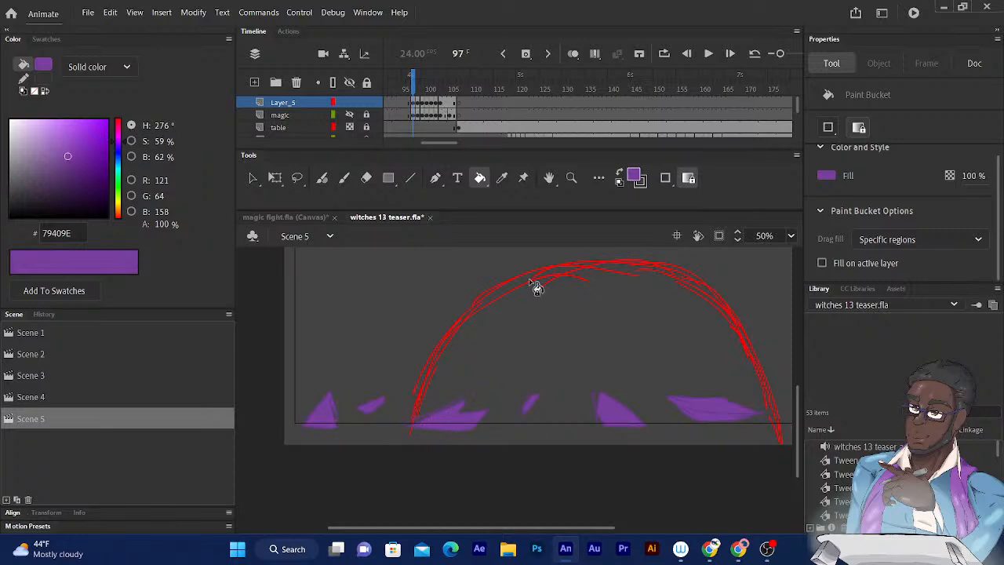
- Fill the leftover slivers inside the small slanted shard and the neighbouring shards on the left half of frame 97 with purple
{"action": "key", "text": "ctrl+equal"}
{"action": "key", "text": "ctrl+equal"}
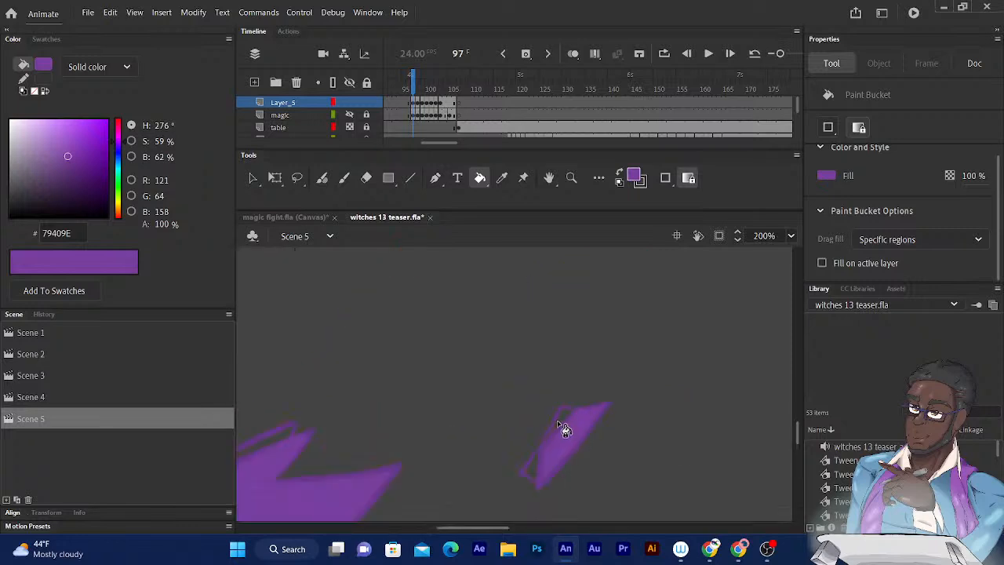
{"action": "left_click", "coordinate": [531, 472]}
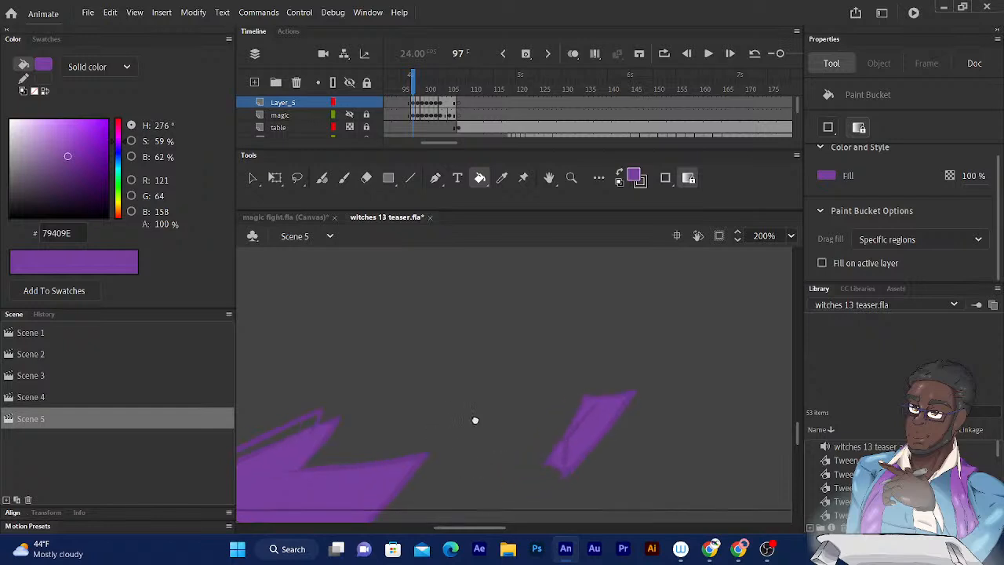
{"action": "left_click_drag", "start_coordinate": [452, 419], "coordinate": [661, 391]}
{"action": "left_click", "coordinate": [323, 486]}
{"action": "left_click_drag", "start_coordinate": [450, 429], "coordinate": [622, 410]}
{"action": "left_click_drag", "start_coordinate": [514, 363], "coordinate": [559, 328]}
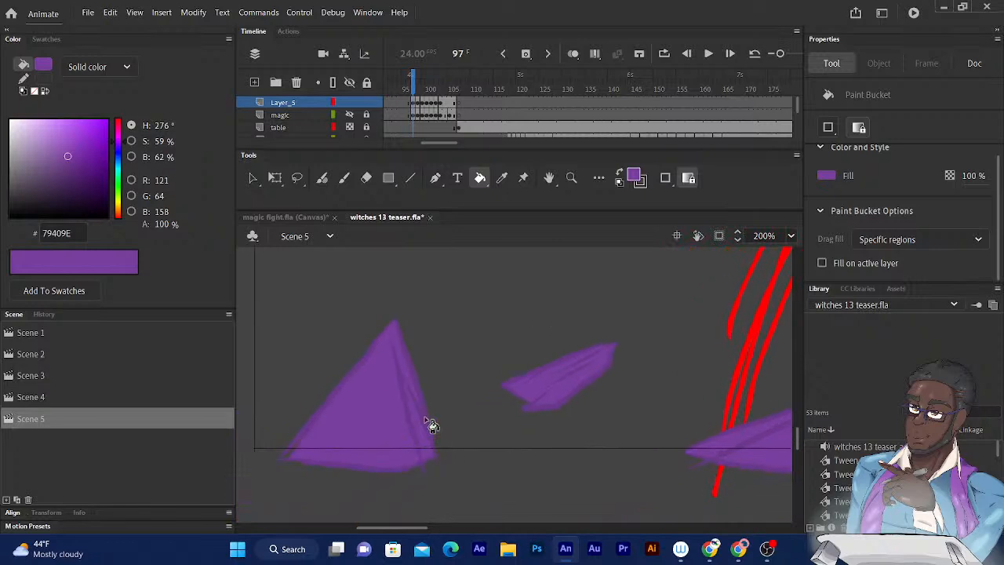
{"action": "key", "text": "ctrl+minus"}
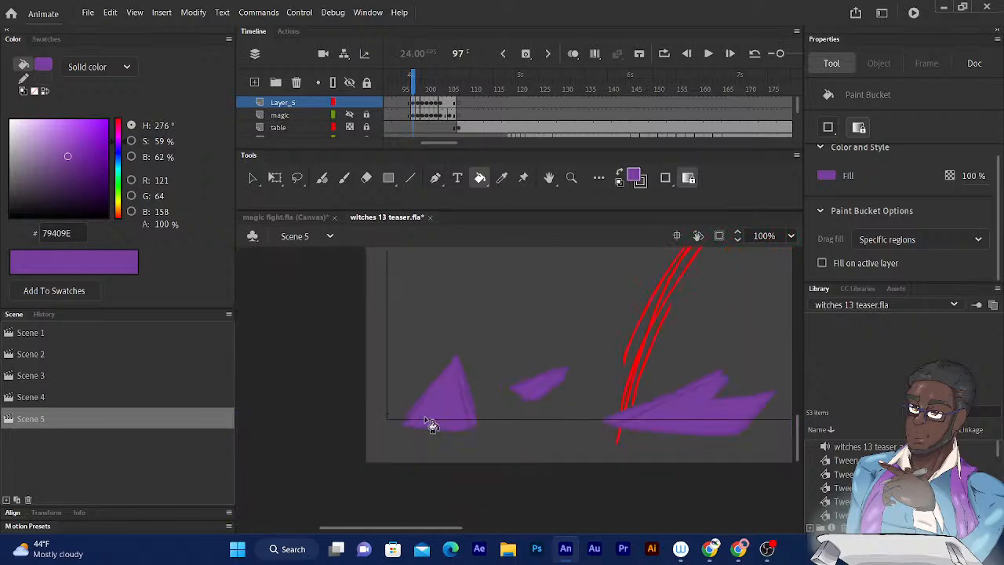
- Go to frame 98 and fill the four smaller shards nearest its left edge with purple
{"action": "key", "text": "period"}
{"action": "left_click_drag", "start_coordinate": [452, 384], "coordinate": [442, 390]}
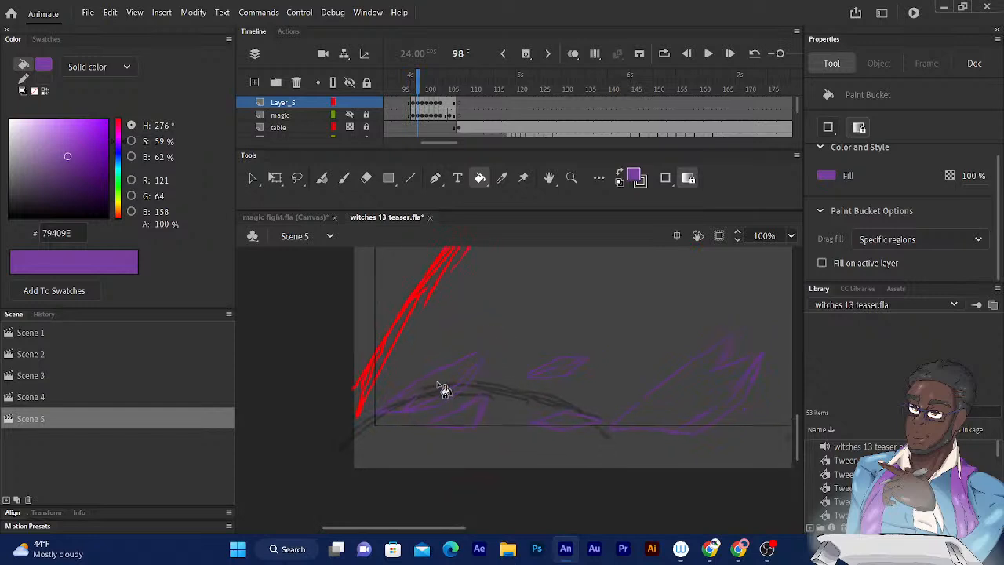
{"action": "left_click", "coordinate": [442, 392]}
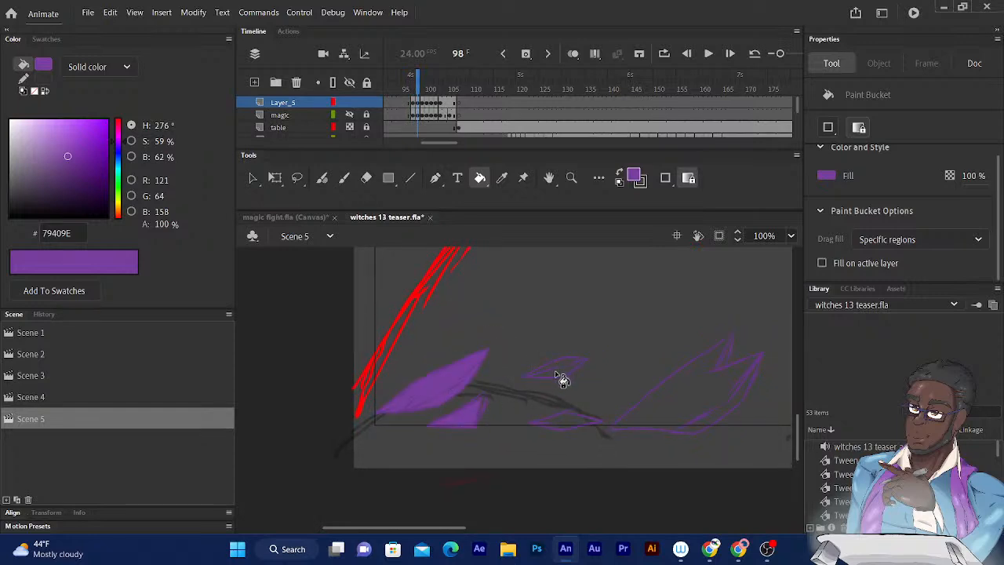
{"action": "left_click_drag", "start_coordinate": [567, 361], "coordinate": [524, 370]}
{"action": "left_click", "coordinate": [517, 421]}
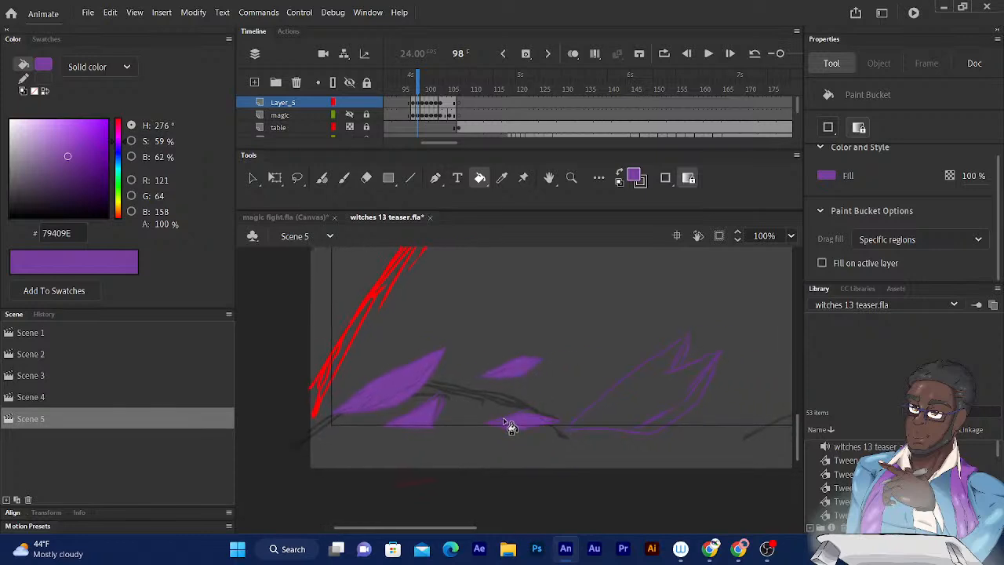
- Fill the large forked shard with its tip, the small diamond beside it and the following leaf-shaped shard on frame 98 with purple
{"action": "left_click", "coordinate": [620, 404]}
{"action": "left_click_drag", "start_coordinate": [616, 421], "coordinate": [482, 431]}
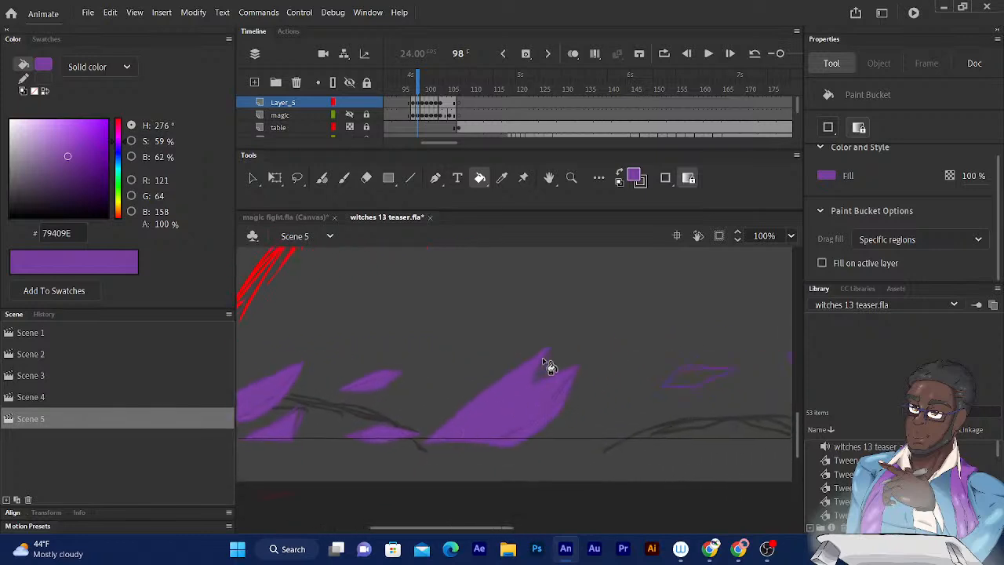
{"action": "left_click", "coordinate": [545, 363]}
{"action": "left_click_drag", "start_coordinate": [579, 389], "coordinate": [508, 400]}
{"action": "left_click", "coordinate": [612, 389]}
{"action": "left_click_drag", "start_coordinate": [563, 415], "coordinate": [447, 395]}
{"action": "left_click", "coordinate": [551, 423]}
{"action": "left_click_drag", "start_coordinate": [554, 428], "coordinate": [375, 408]}
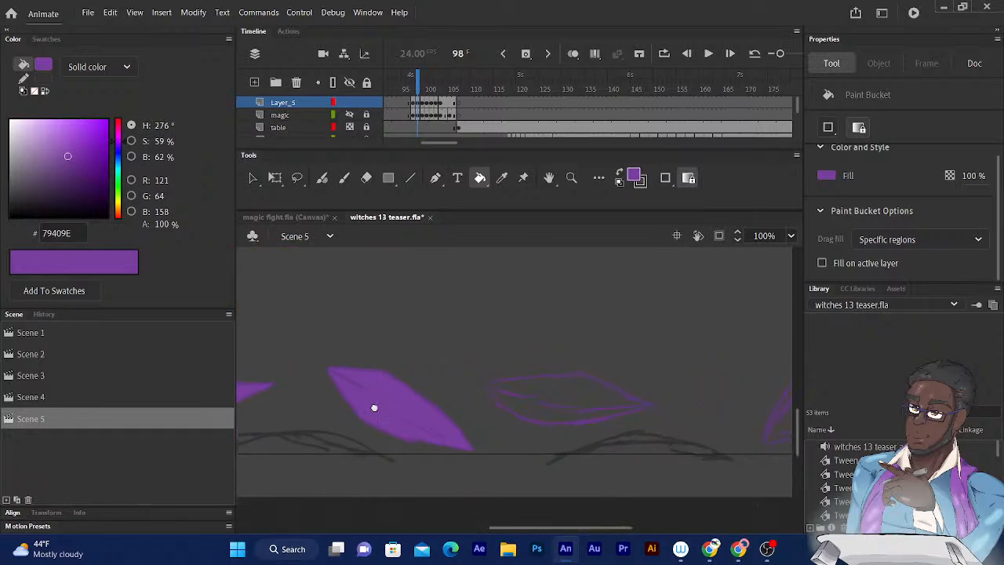
- Fill the forked leaf-shaped shard beside the red strokes and the shard past it on frame 98 with purple
{"action": "mouse_move", "coordinate": [551, 417]}
{"action": "left_mouse_down"}
{"action": "mouse_move", "coordinate": [445, 423]}
{"action": "mouse_move", "coordinate": [455, 407]}
{"action": "mouse_move", "coordinate": [369, 411]}
{"action": "left_mouse_up"}
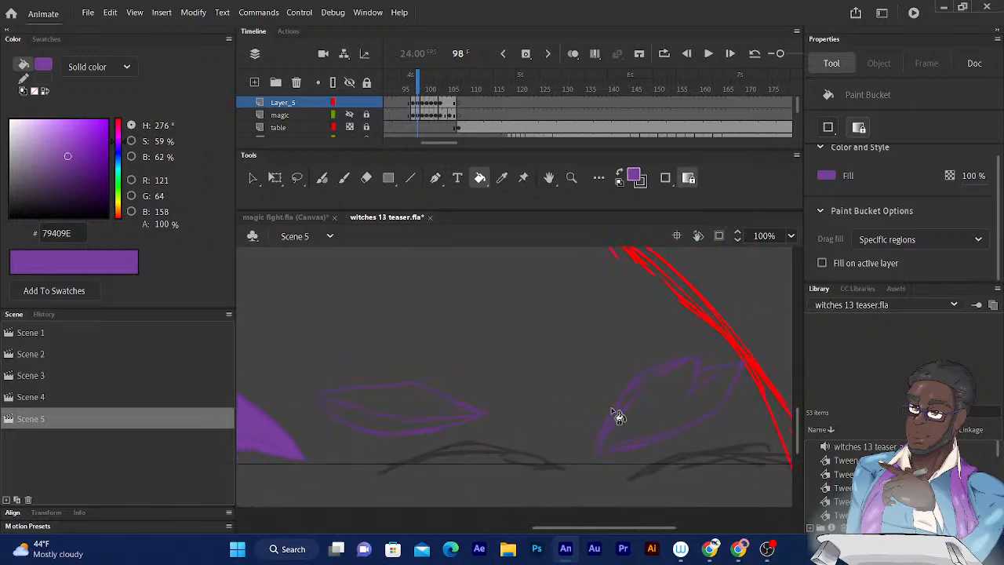
{"action": "left_click", "coordinate": [637, 415]}
{"action": "mouse_move", "coordinate": [605, 430]}
{"action": "left_mouse_down"}
{"action": "mouse_move", "coordinate": [386, 445]}
{"action": "mouse_move", "coordinate": [393, 450]}
{"action": "left_mouse_up"}
{"action": "left_click", "coordinate": [604, 429]}
- Inspect the filled shards across frame 98 up close for unfilled gaps and leftover slivers
{"action": "mouse_move", "coordinate": [444, 421]}
{"action": "left_mouse_down"}
{"action": "mouse_move", "coordinate": [628, 404]}
{"action": "mouse_move", "coordinate": [629, 391]}
{"action": "left_mouse_up"}
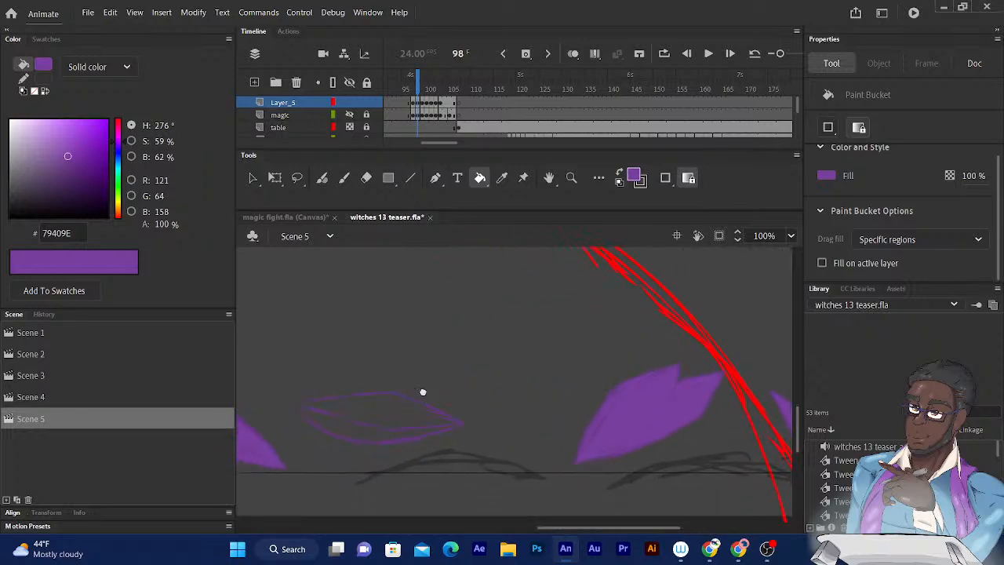
{"action": "left_click_drag", "start_coordinate": [421, 401], "coordinate": [639, 413]}
{"action": "left_click_drag", "start_coordinate": [463, 423], "coordinate": [652, 383]}
{"action": "left_click_drag", "start_coordinate": [445, 393], "coordinate": [630, 384]}
{"action": "left_click_drag", "start_coordinate": [440, 369], "coordinate": [618, 370]}
{"action": "left_click_drag", "start_coordinate": [534, 375], "coordinate": [575, 326]}
{"action": "key", "text": "ctrl+equal"}
{"action": "key", "text": "ctrl+equal"}
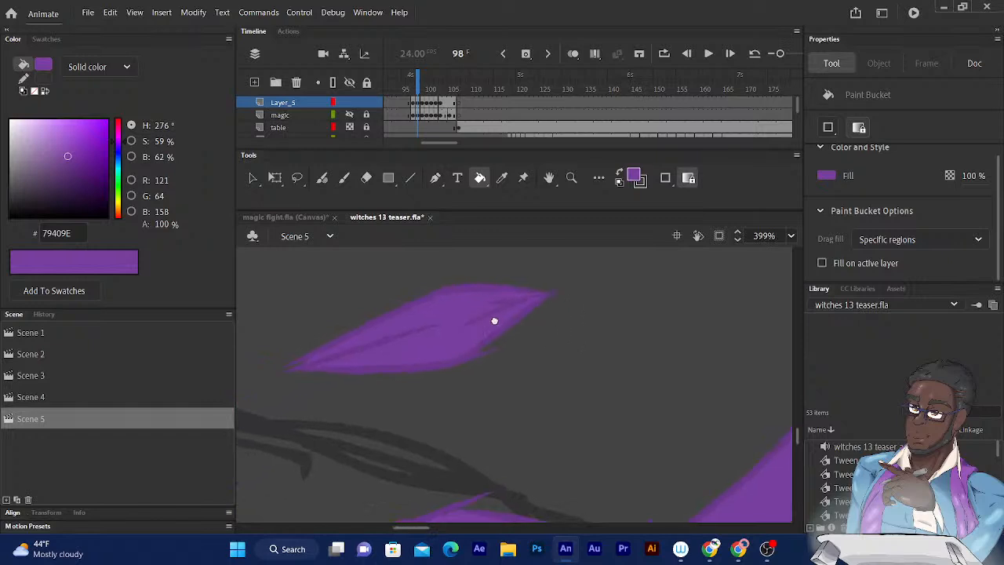
{"action": "left_click_drag", "start_coordinate": [474, 329], "coordinate": [597, 267]}
{"action": "left_click_drag", "start_coordinate": [406, 312], "coordinate": [578, 274]}
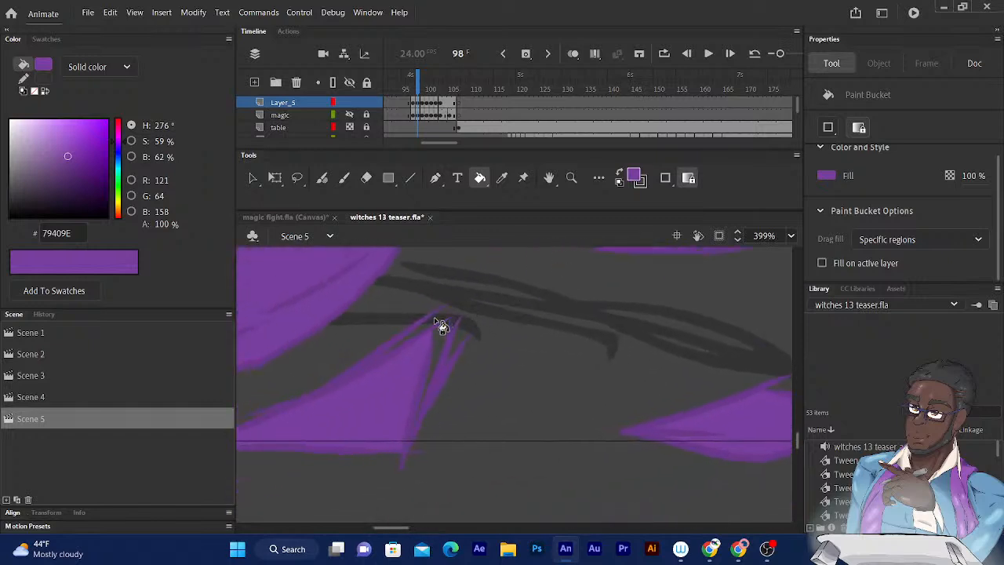
{"action": "left_click_drag", "start_coordinate": [490, 382], "coordinate": [314, 436]}
{"action": "left_click_drag", "start_coordinate": [587, 439], "coordinate": [338, 486]}
{"action": "left_click_drag", "start_coordinate": [520, 430], "coordinate": [328, 510]}
{"action": "left_click_drag", "start_coordinate": [578, 409], "coordinate": [343, 463]}
{"action": "left_click_drag", "start_coordinate": [334, 393], "coordinate": [332, 450]}
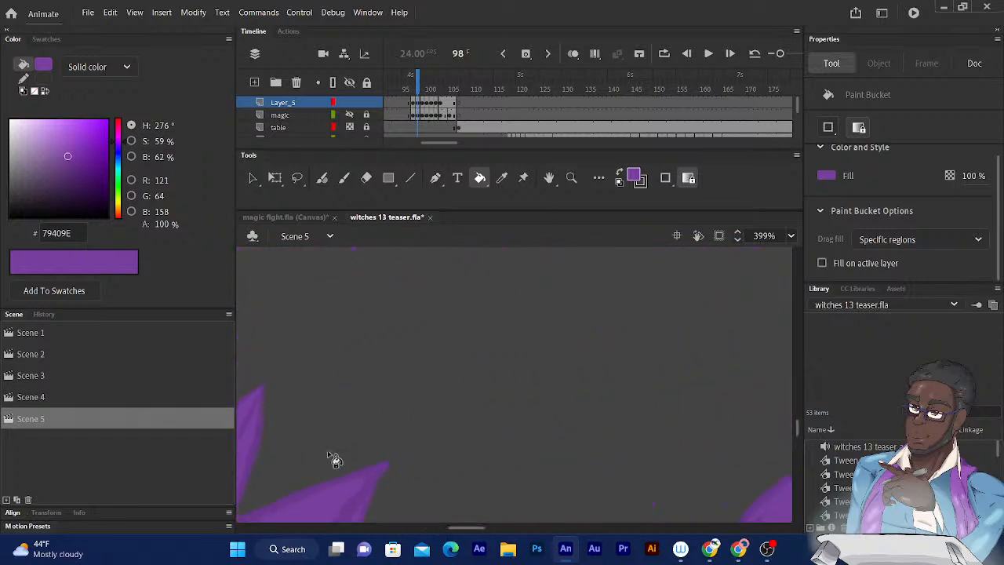
{"action": "key", "text": "ctrl+minus"}
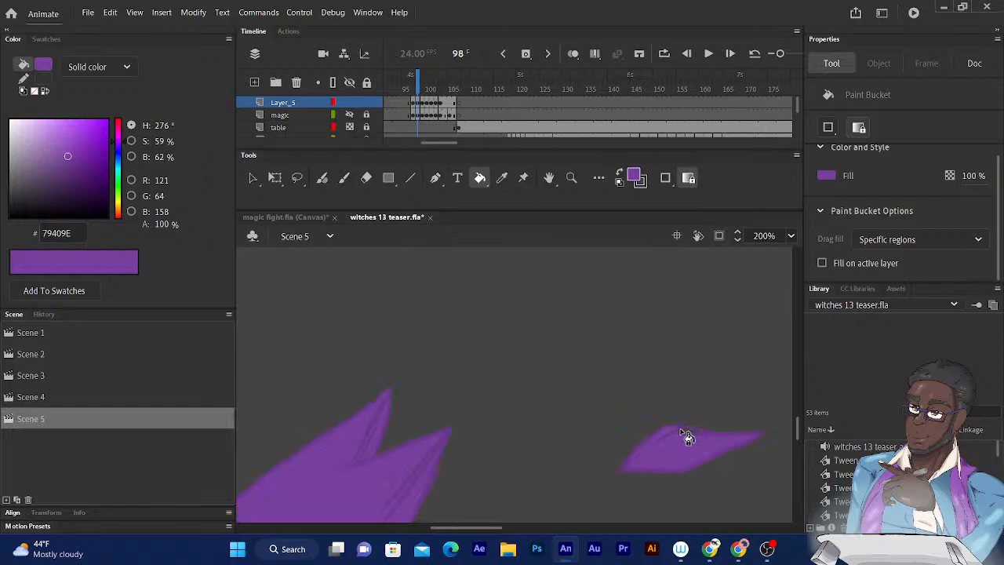
{"action": "left_click_drag", "start_coordinate": [601, 431], "coordinate": [363, 412]}
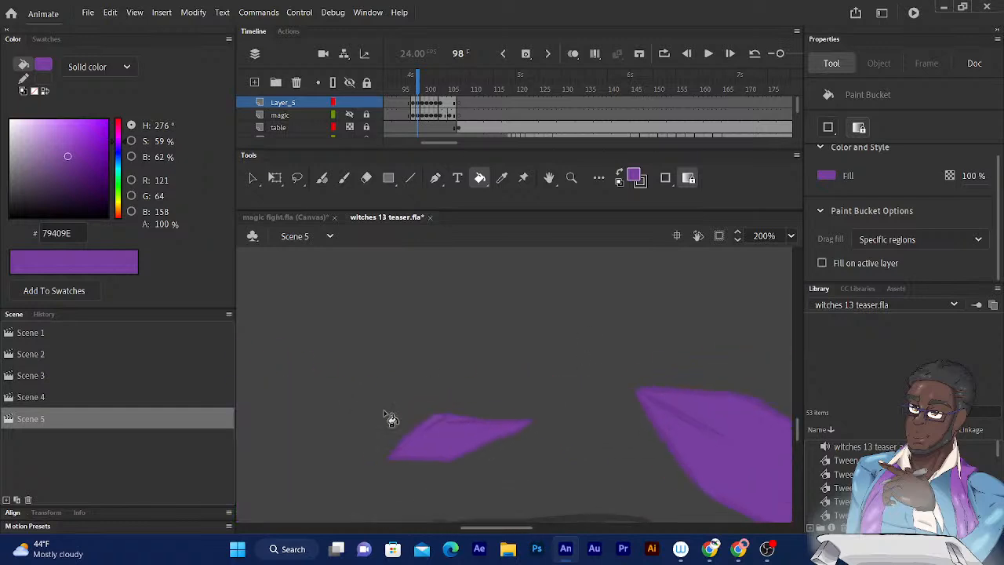
{"action": "left_click_drag", "start_coordinate": [494, 398], "coordinate": [445, 411]}
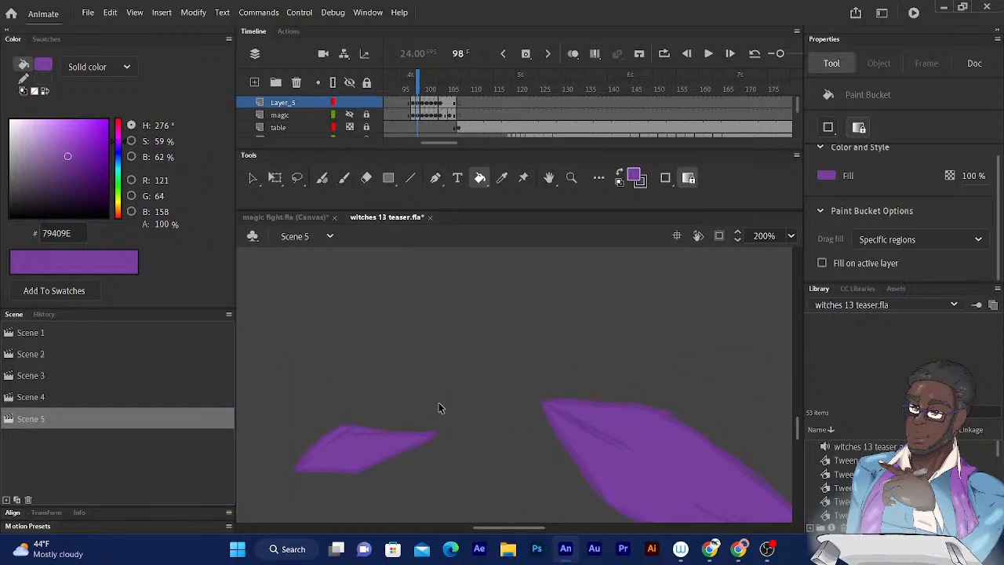
- Close the outline gap of the lens-shaped shard on frame 98 with the Fluid Brush and fill it with purple
{"action": "key", "text": "ctrl+minus"}
{"action": "left_click_drag", "start_coordinate": [583, 421], "coordinate": [348, 409]}
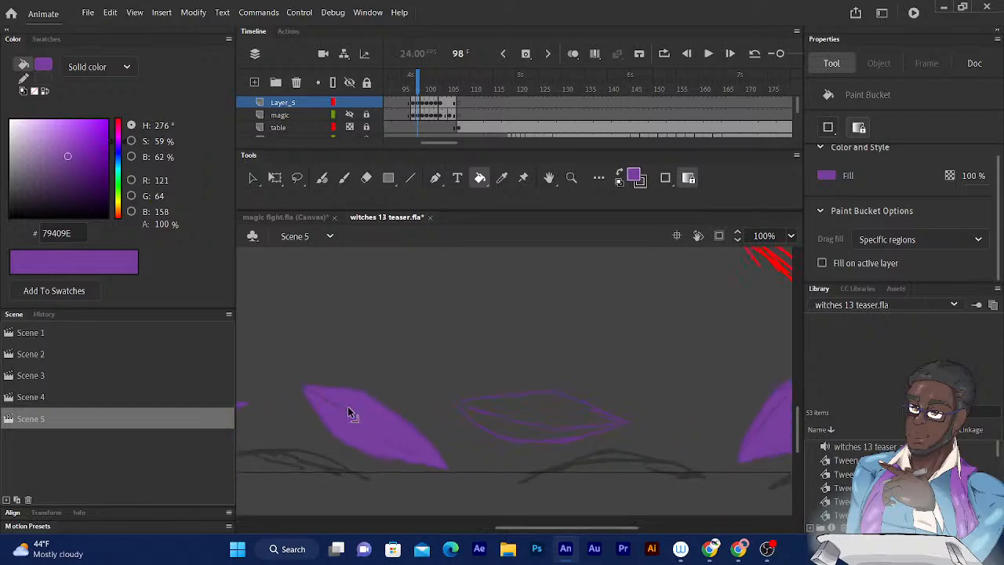
{"action": "key", "text": "ctrl+equal"}
{"action": "key", "text": "ctrl+equal"}
{"action": "left_click_drag", "start_coordinate": [408, 365], "coordinate": [462, 350]}
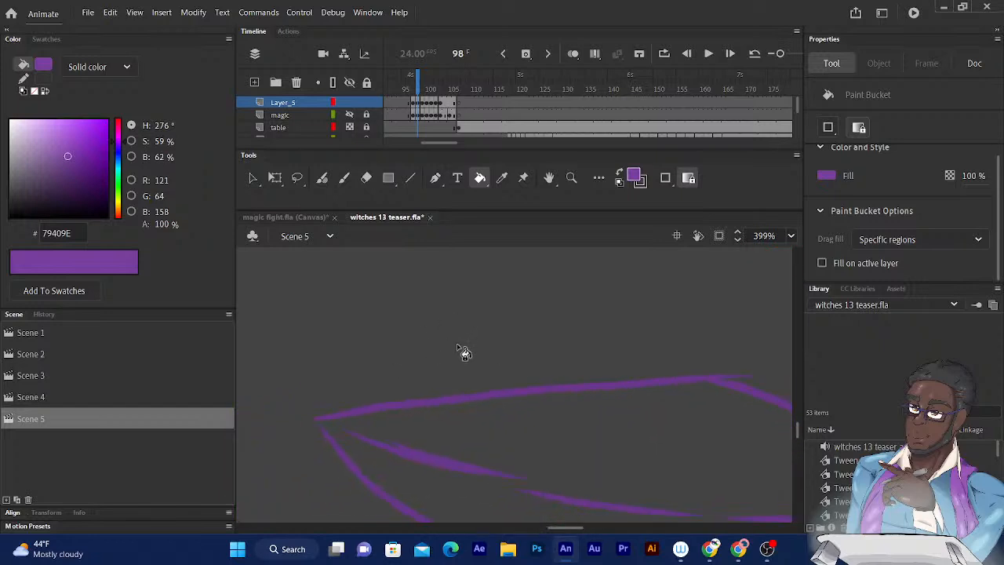
{"action": "left_click", "coordinate": [320, 179]}
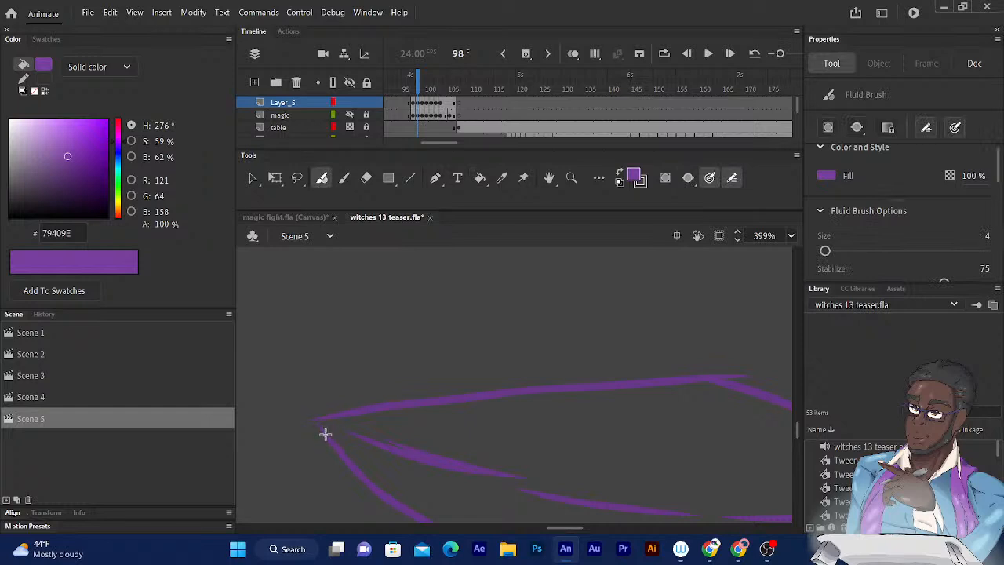
{"action": "left_click", "coordinate": [479, 179]}
{"action": "left_click", "coordinate": [440, 418]}
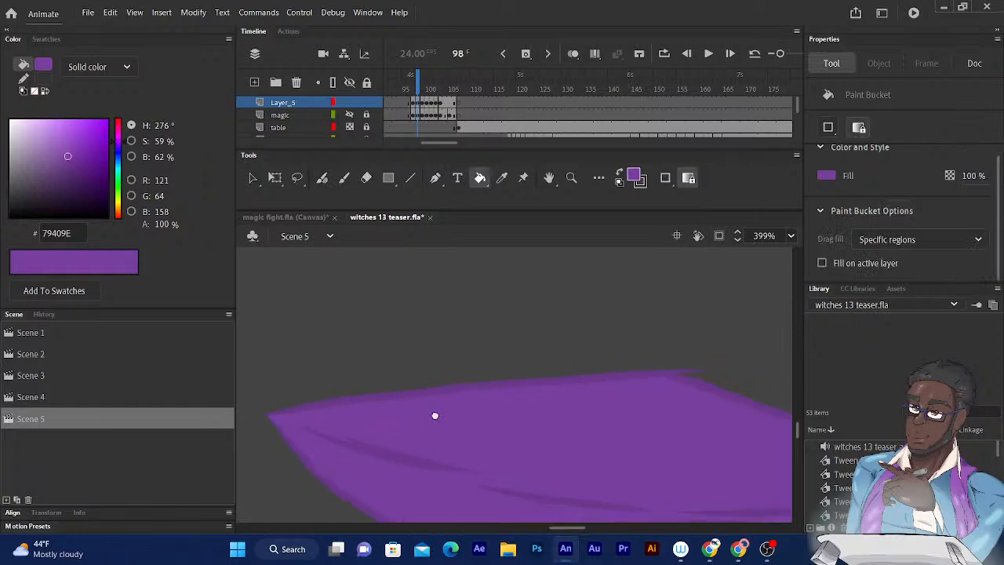
{"action": "left_click_drag", "start_coordinate": [448, 414], "coordinate": [294, 363]}
{"action": "scroll", "coordinate": [296, 365], "scroll_direction": "down", "scroll_amount": 8}
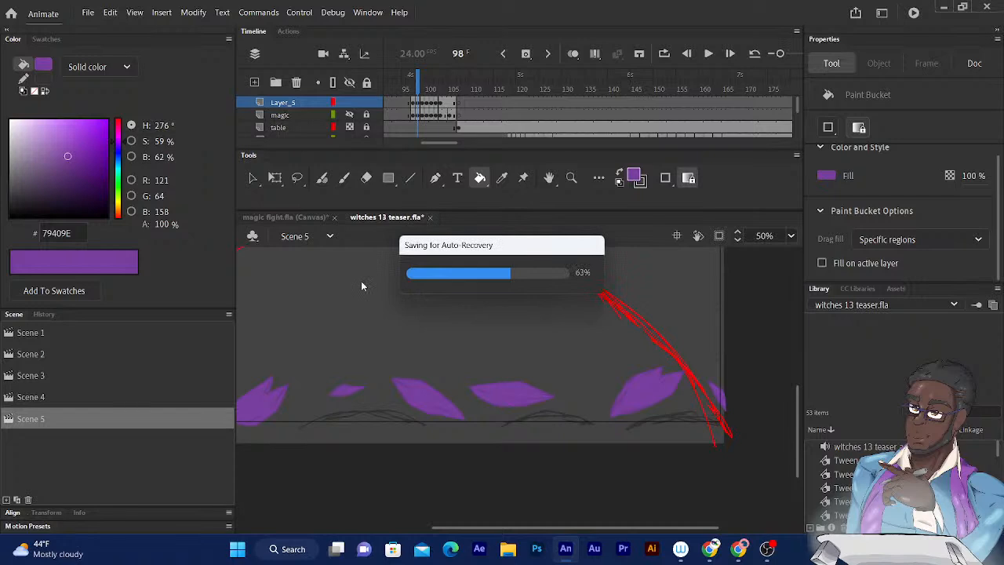
- Go to frame 99 and fill the rounded ground shard and the two shards at the stage's right edge with purple
{"action": "key", "text": "."}
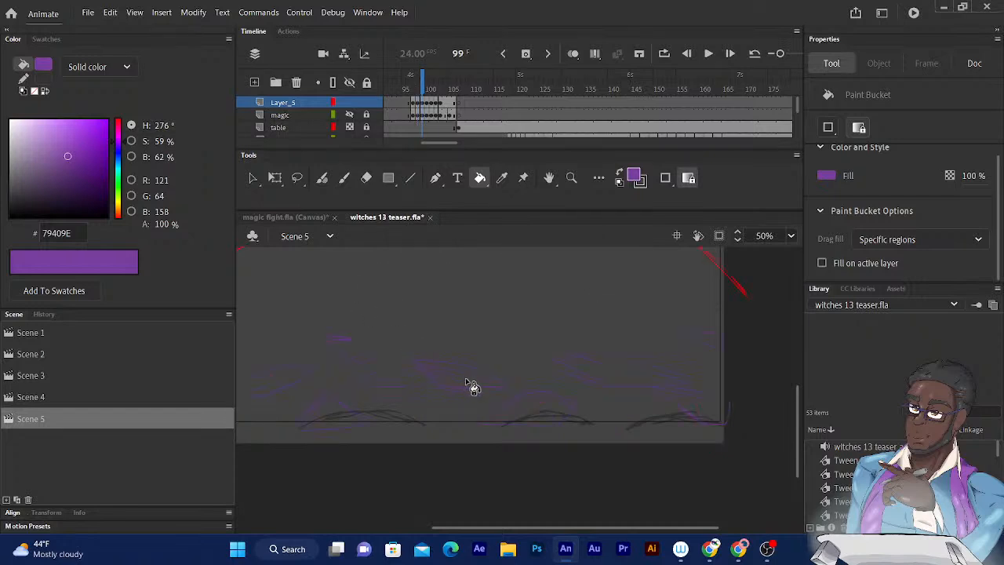
{"action": "left_click", "coordinate": [521, 414]}
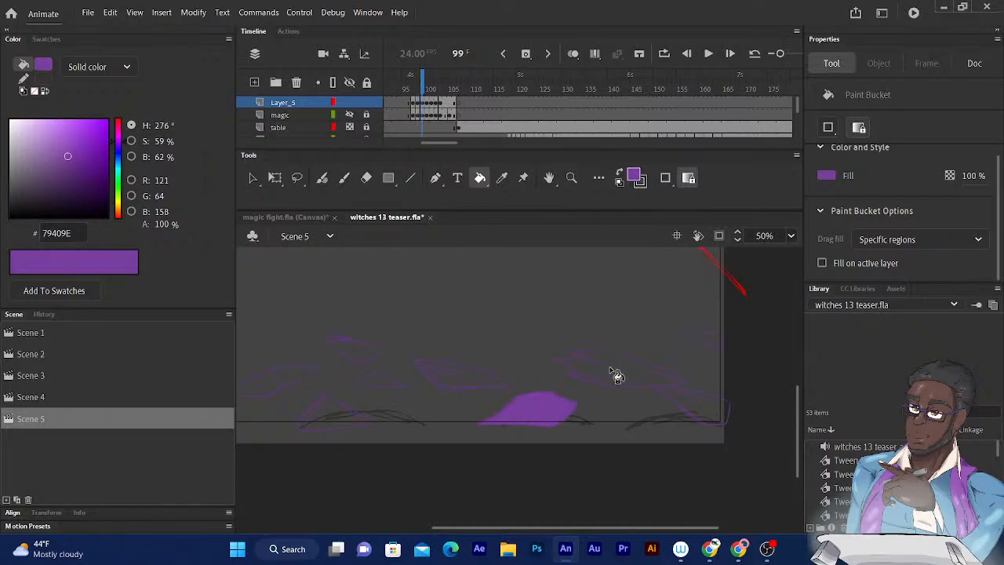
{"action": "left_click", "coordinate": [692, 402]}
{"action": "left_click", "coordinate": [710, 346]}
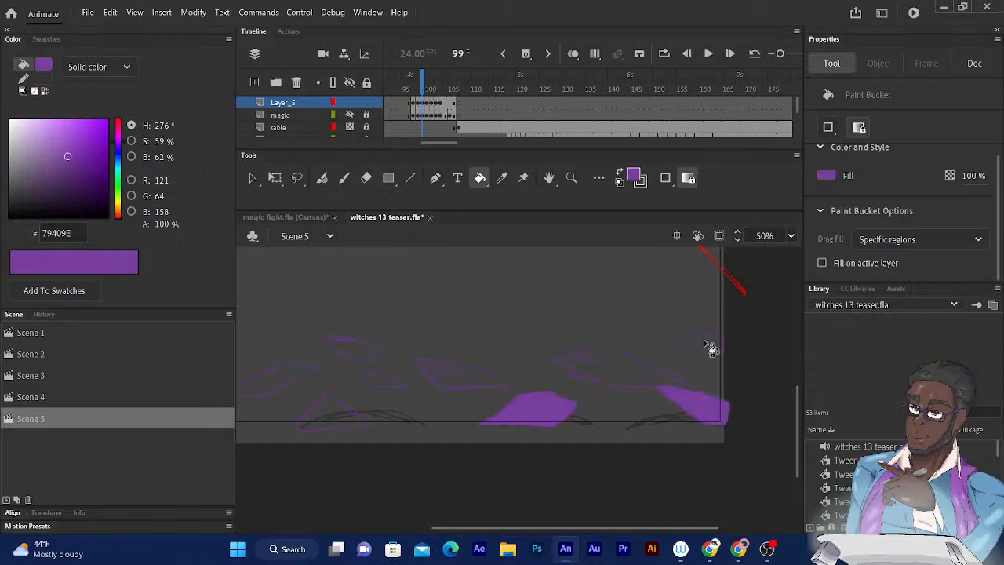
- Fill the two triangular ground shards, the slanted shards and the small floating ones on the left half of frame 99 with purple
{"action": "left_click_drag", "start_coordinate": [480, 345], "coordinate": [637, 313]}
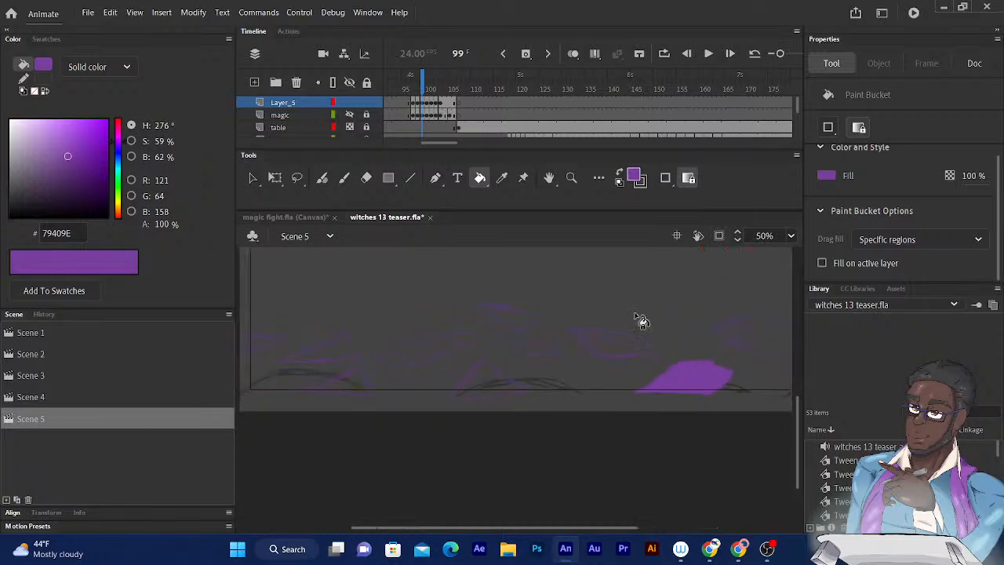
{"action": "left_click", "coordinate": [486, 377]}
{"action": "left_click", "coordinate": [420, 353]}
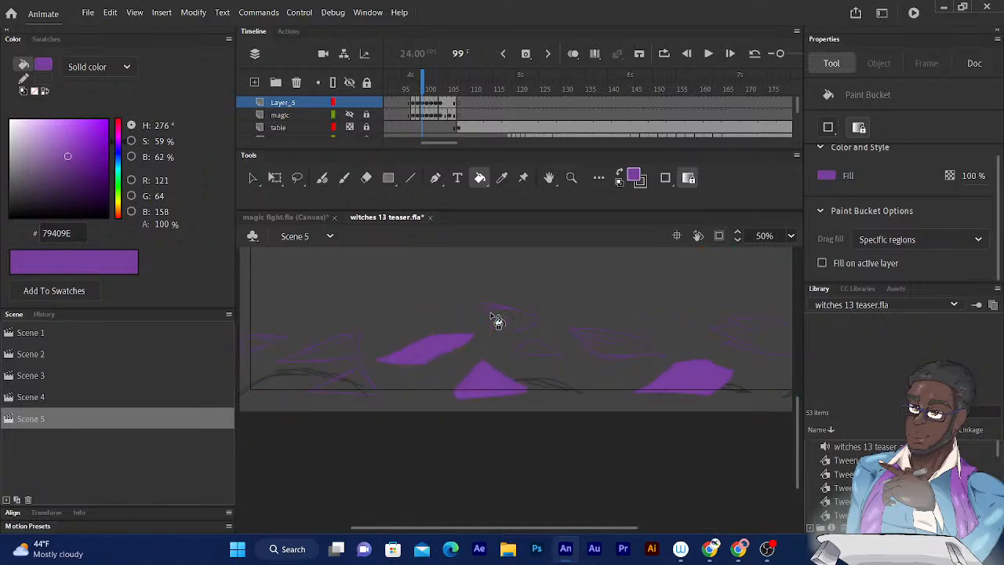
{"action": "left_click", "coordinate": [508, 320]}
{"action": "left_click", "coordinate": [338, 357]}
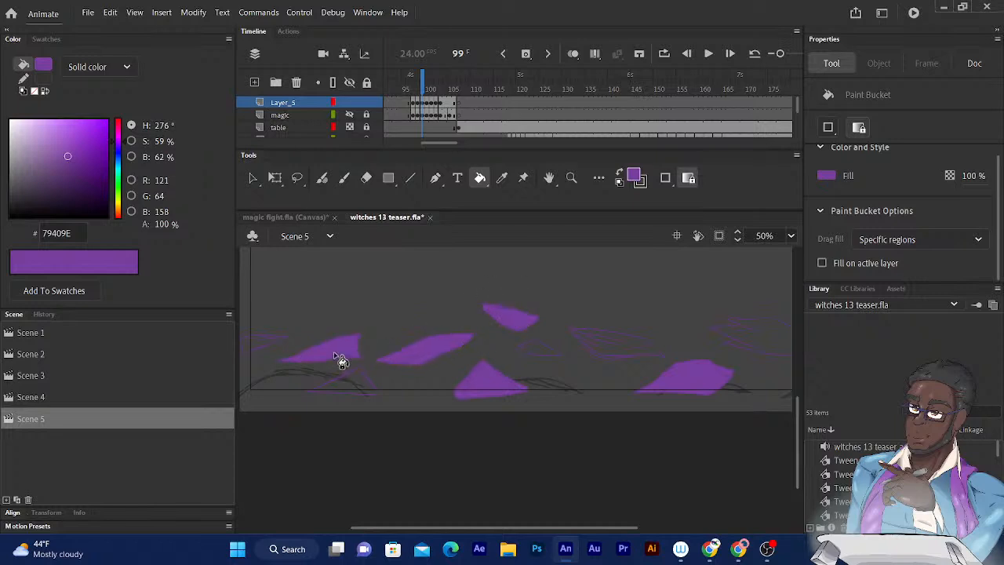
{"action": "left_click", "coordinate": [360, 382]}
{"action": "left_click", "coordinate": [273, 351]}
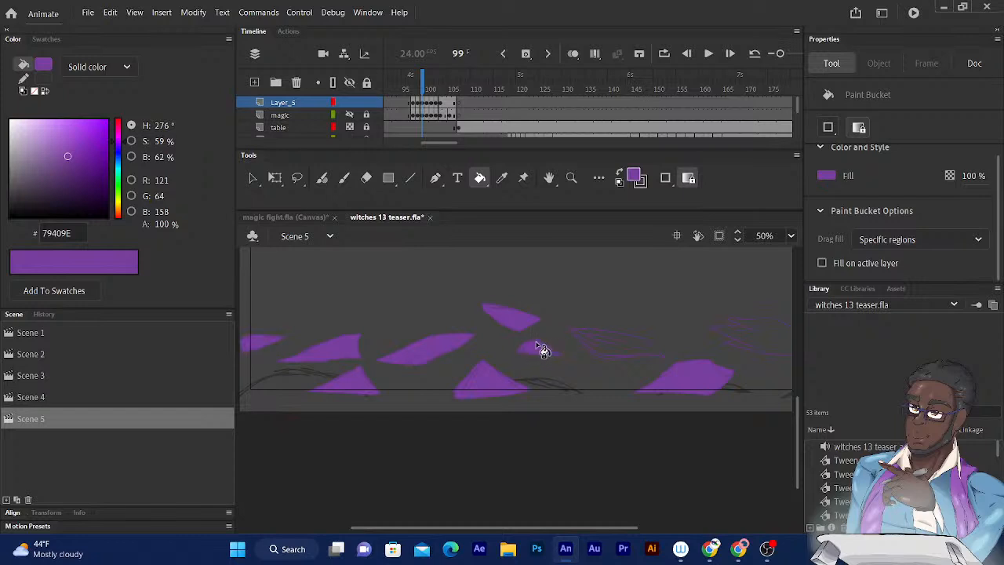
- Fill the narrow slivers along the lower outline of the large streaked shard on frame 99 with purple
{"action": "left_click_drag", "start_coordinate": [515, 350], "coordinate": [444, 373]}
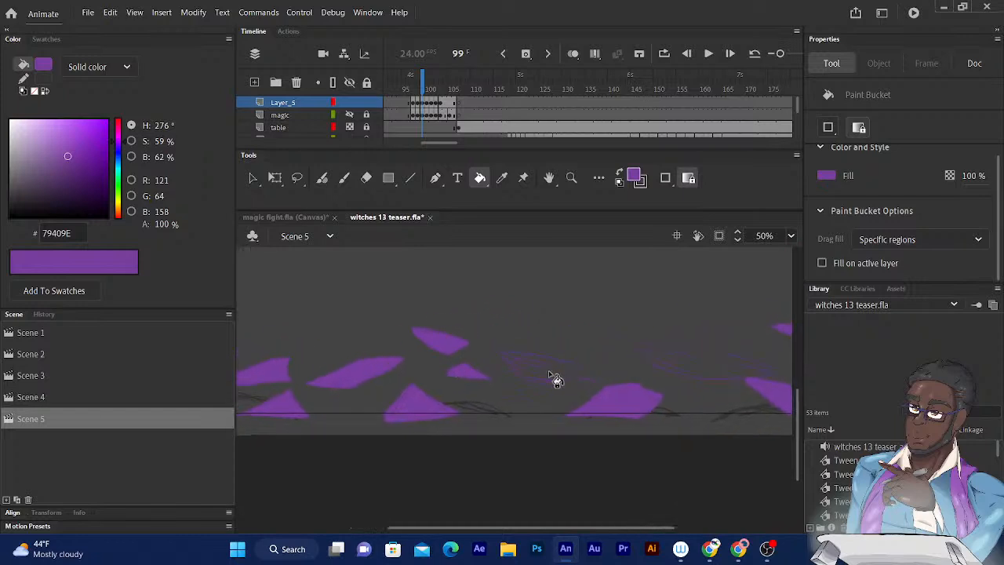
{"action": "scroll", "coordinate": [547, 371], "scroll_direction": "up", "scroll_amount": 3}
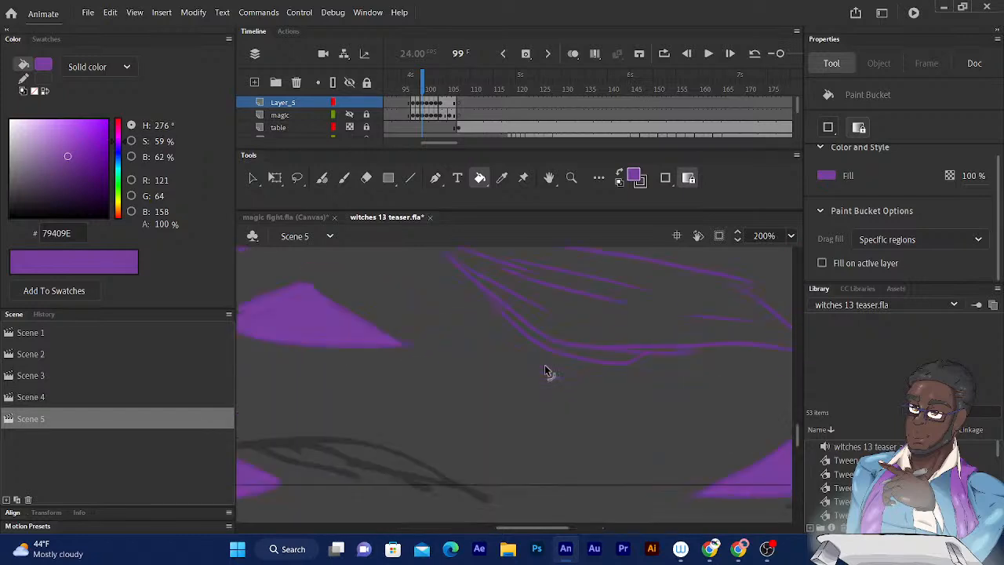
{"action": "scroll", "coordinate": [547, 369], "scroll_direction": "up", "scroll_amount": 3}
{"action": "left_click", "coordinate": [624, 406]}
{"action": "left_click_drag", "start_coordinate": [579, 417], "coordinate": [382, 479]}
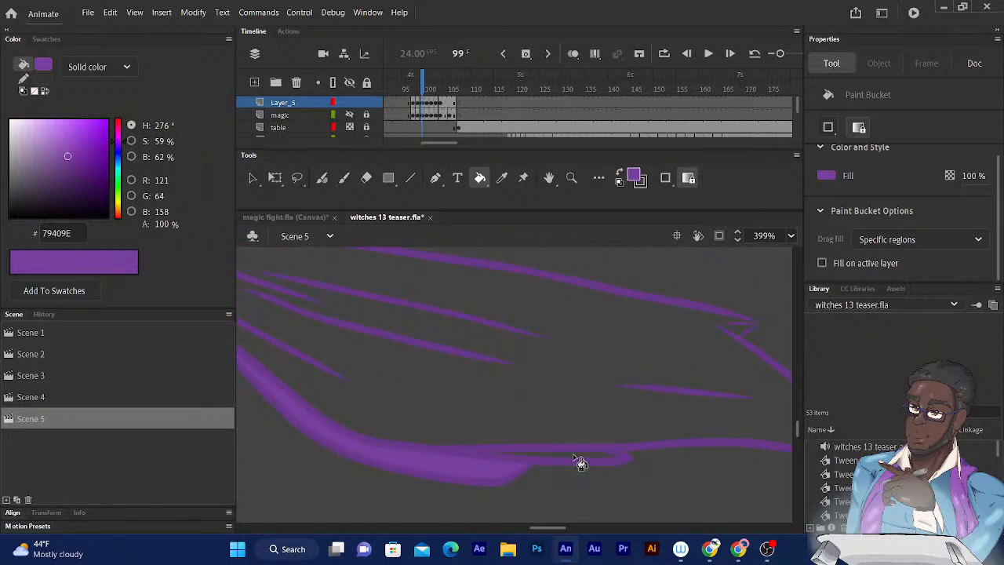
{"action": "left_click_drag", "start_coordinate": [546, 436], "coordinate": [428, 483]}
- Close the gap at the notched corner of the large streaked shard with the Fluid Brush and fill its interior with purple
{"action": "left_click_drag", "start_coordinate": [503, 437], "coordinate": [406, 421]}
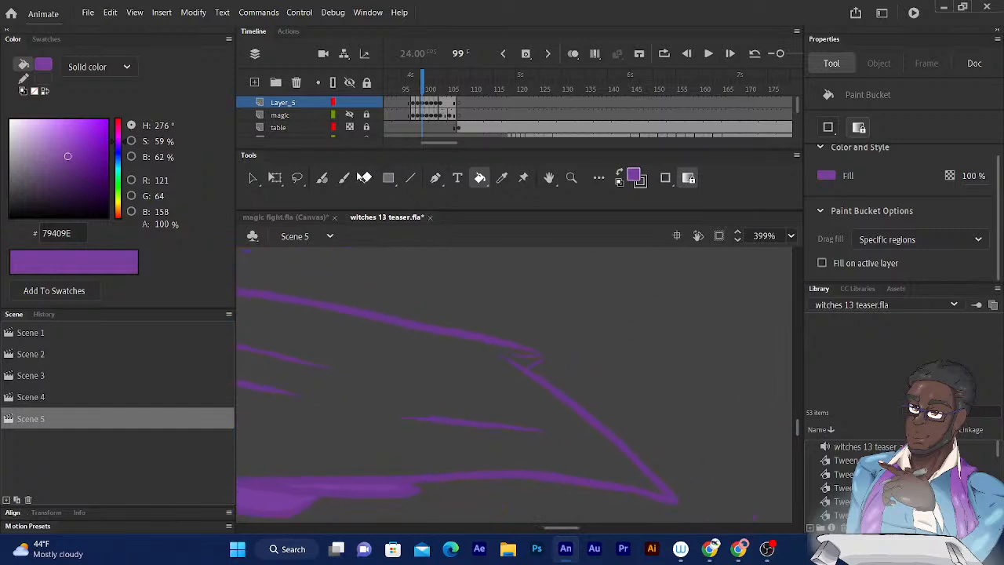
{"action": "left_click", "coordinate": [322, 177]}
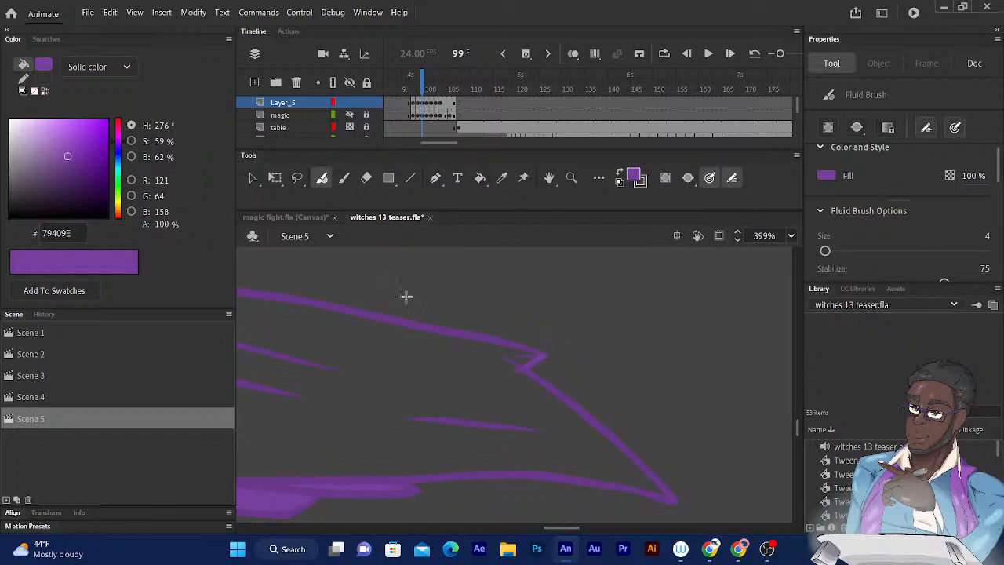
{"action": "left_click_drag", "start_coordinate": [404, 291], "coordinate": [609, 372]}
{"action": "mouse_move", "coordinate": [394, 271]}
{"action": "left_mouse_down"}
{"action": "mouse_move", "coordinate": [509, 301]}
{"action": "mouse_move", "coordinate": [575, 280]}
{"action": "left_mouse_up"}
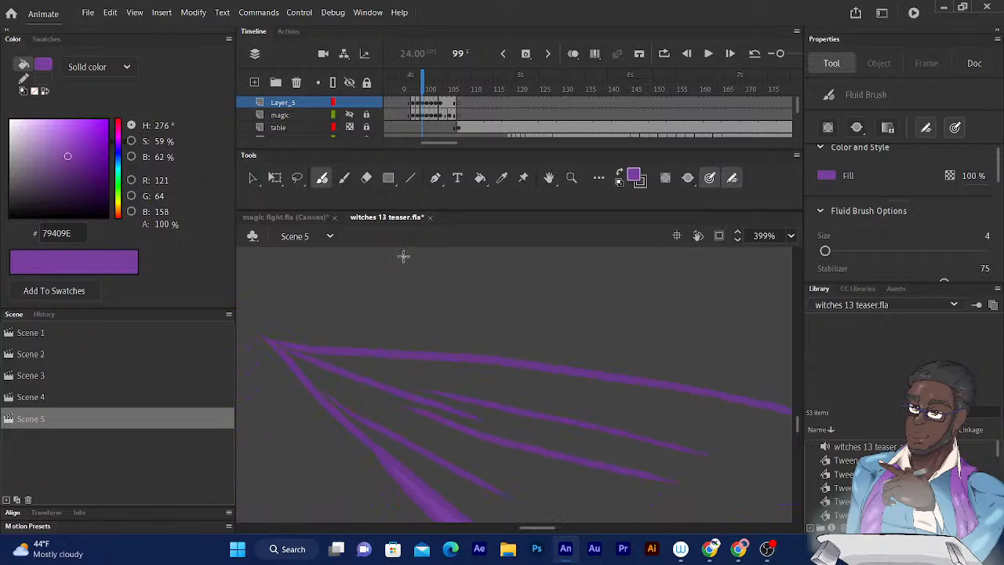
{"action": "left_click", "coordinate": [480, 177]}
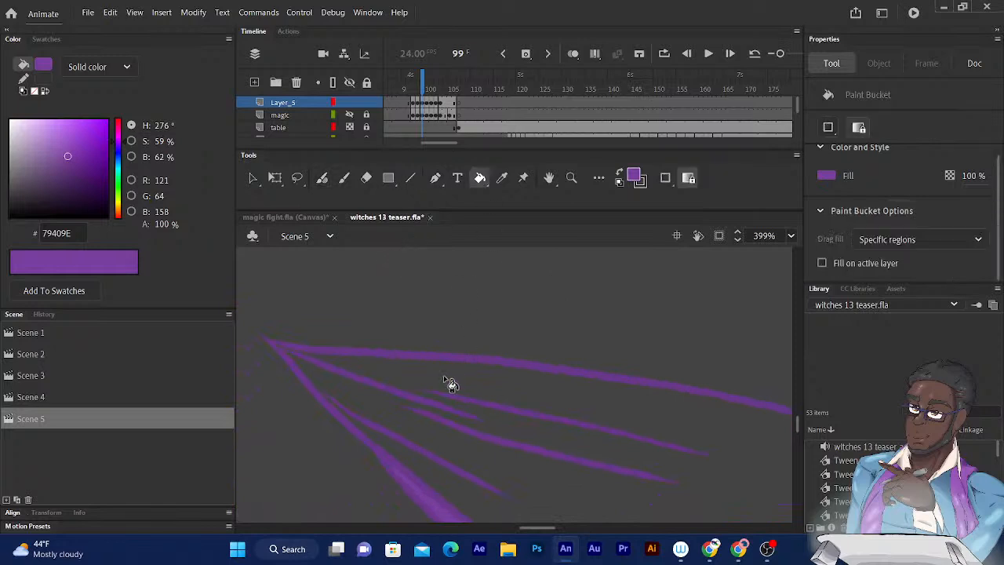
{"action": "left_click", "coordinate": [450, 384]}
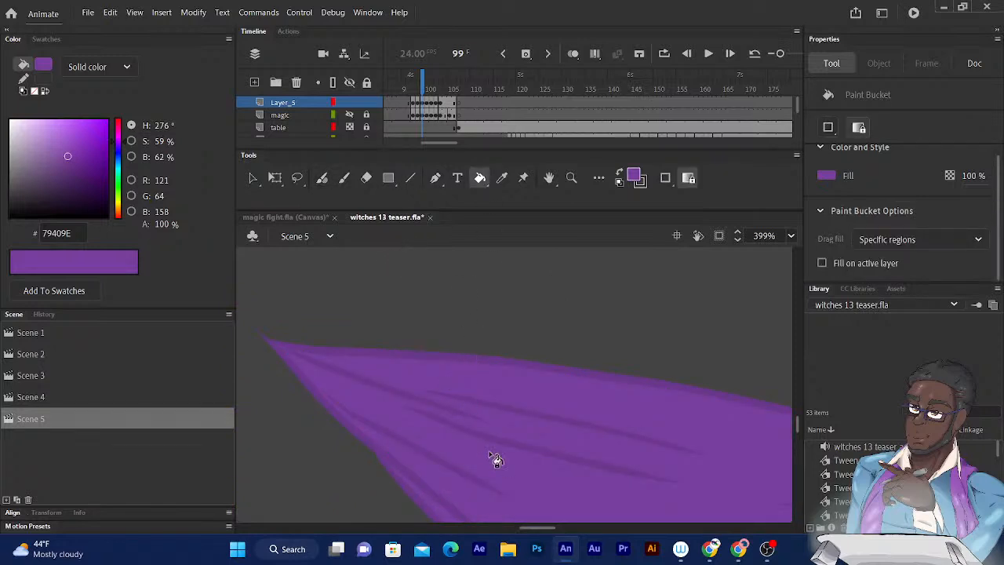
{"action": "scroll", "coordinate": [496, 459], "scroll_direction": "down", "scroll_amount": 5}
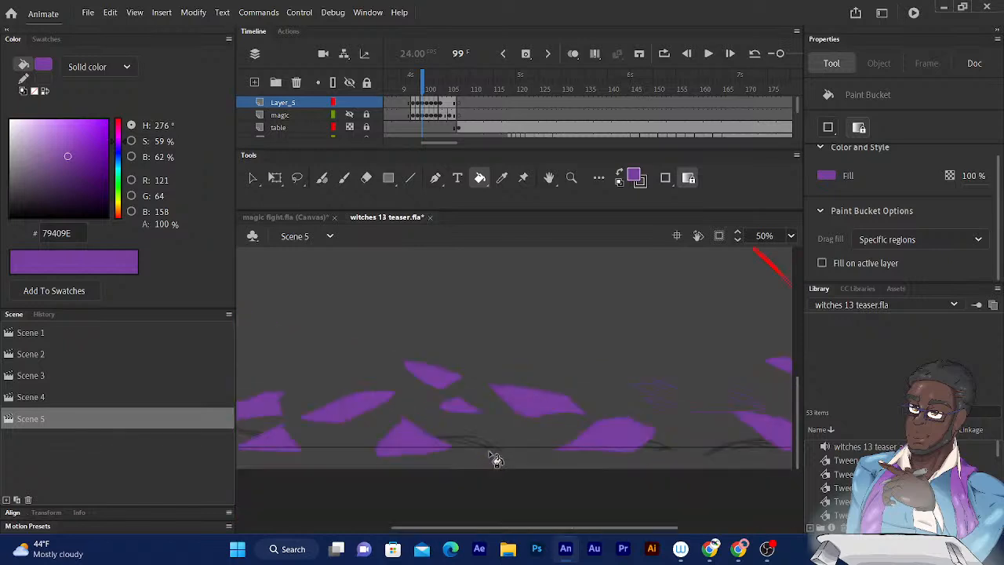
- Close the outline gaps at the prongs of the large multi-pronged shard on frame 99 and fill it with purple
{"action": "left_click_drag", "start_coordinate": [652, 408], "coordinate": [527, 400]}
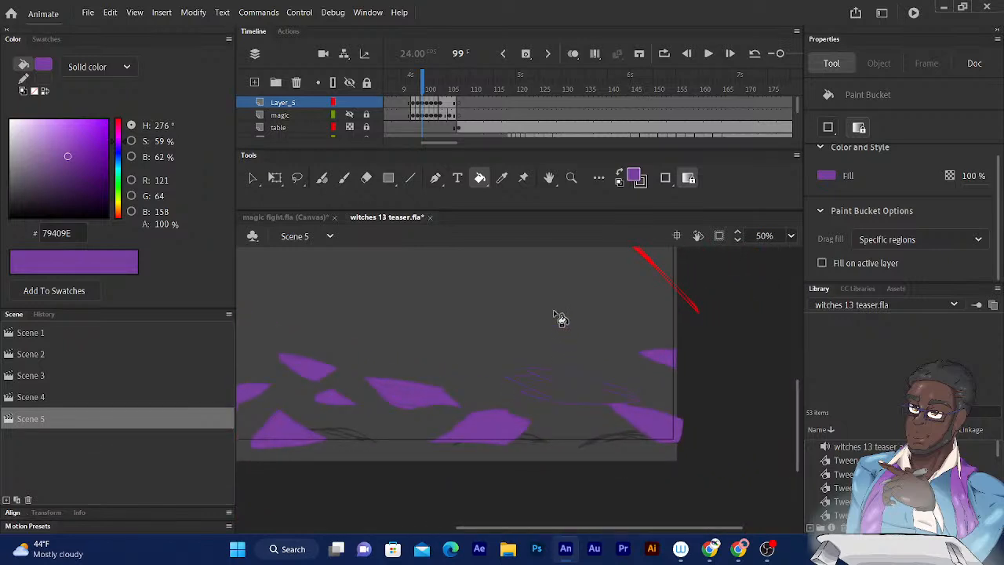
{"action": "key", "text": "ctrl+equal"}
{"action": "key", "text": "ctrl+equal"}
{"action": "left_click_drag", "start_coordinate": [553, 335], "coordinate": [458, 448]}
{"action": "left_click_drag", "start_coordinate": [506, 468], "coordinate": [401, 326]}
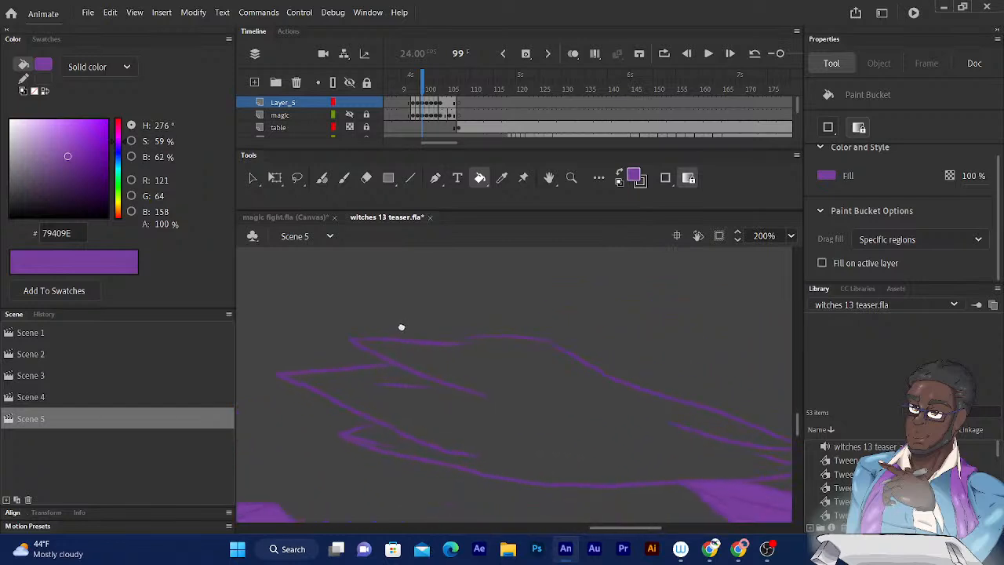
{"action": "left_click", "coordinate": [323, 179]}
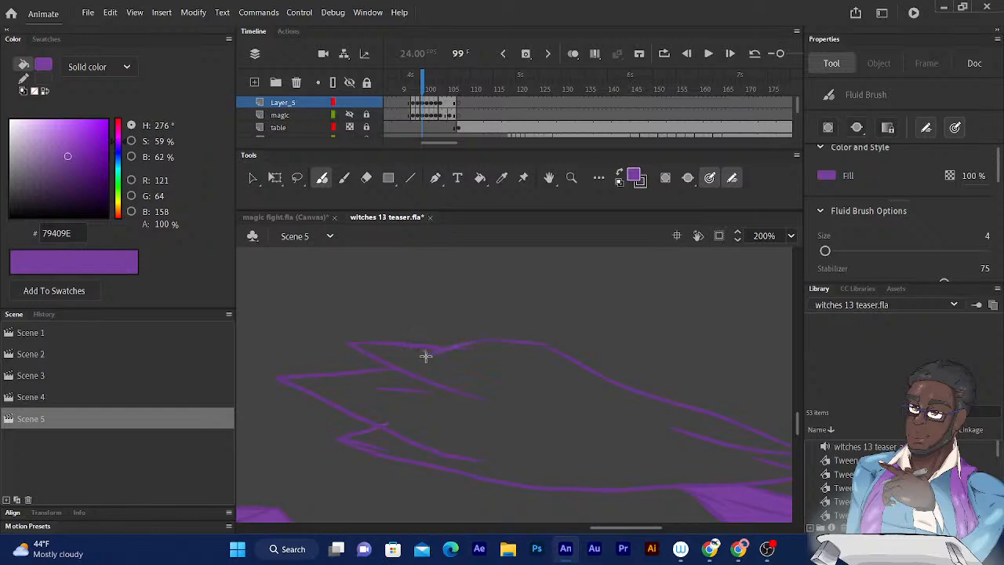
{"action": "key", "text": "k"}
{"action": "left_click", "coordinate": [461, 372]}
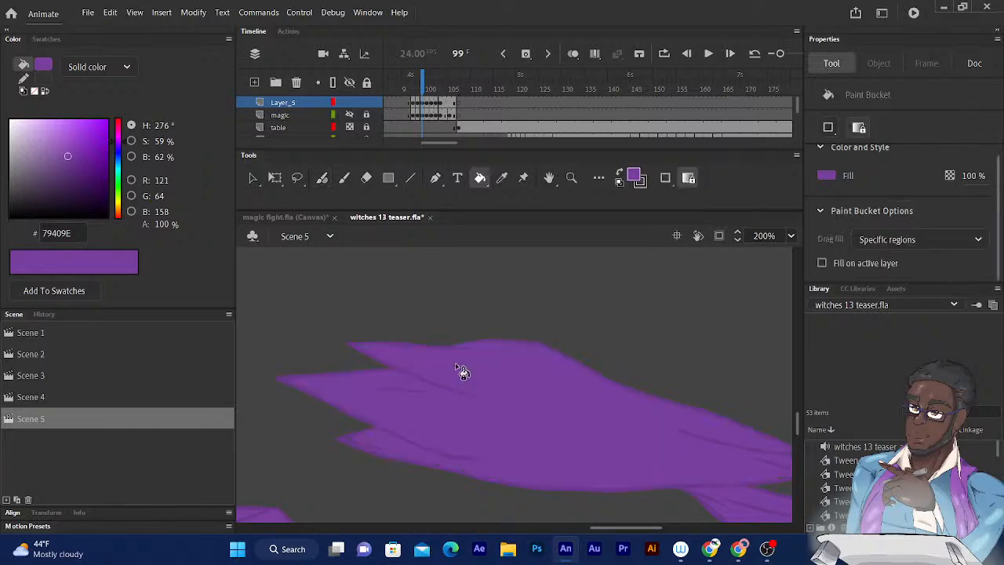
{"action": "key", "text": "ctrl+minus"}
{"action": "key", "text": "ctrl+minus"}
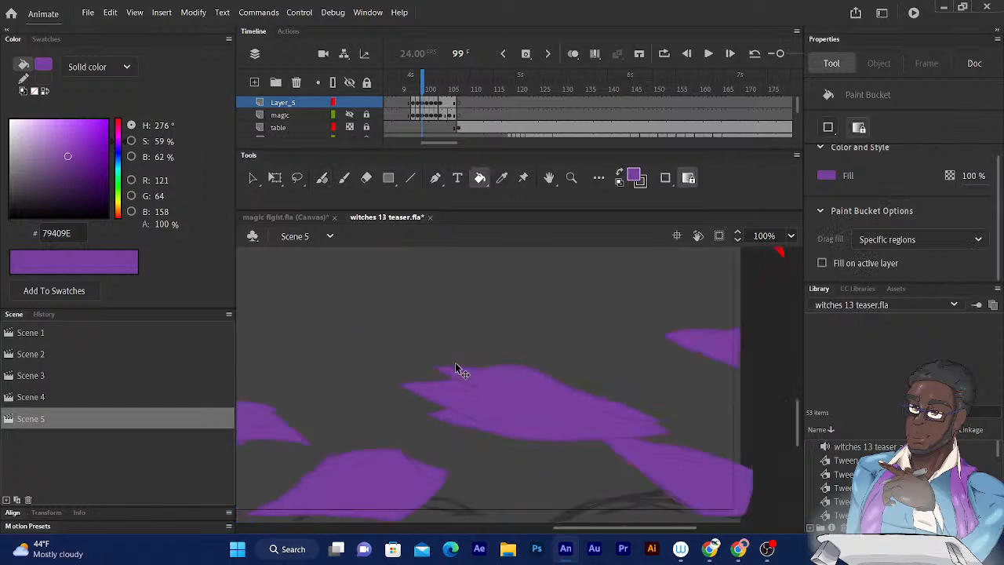
- Move to frame 100 and fill the four shards nearest the stage's right edge with purple
{"action": "left_click", "coordinate": [426, 79]}
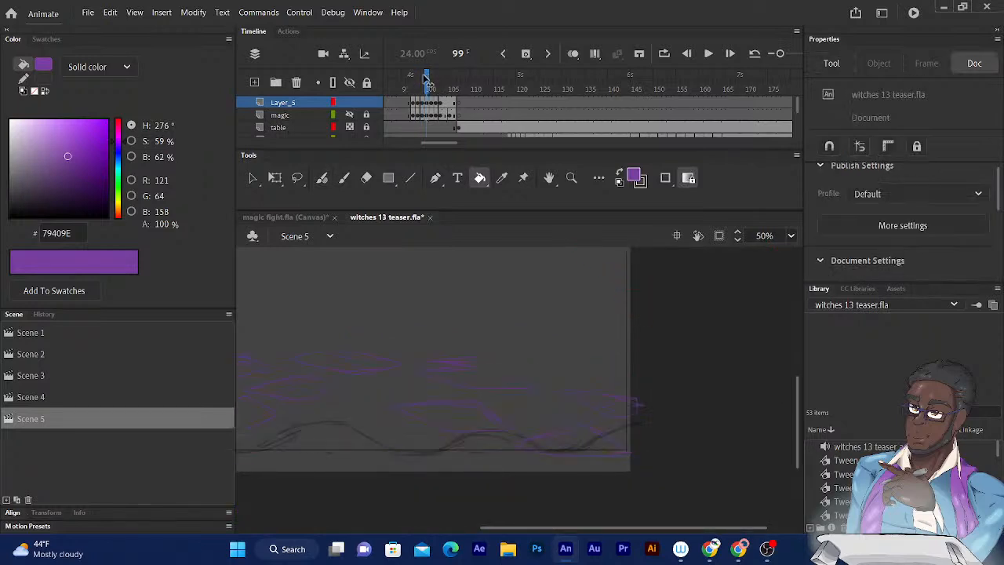
{"action": "key", "text": "period"}
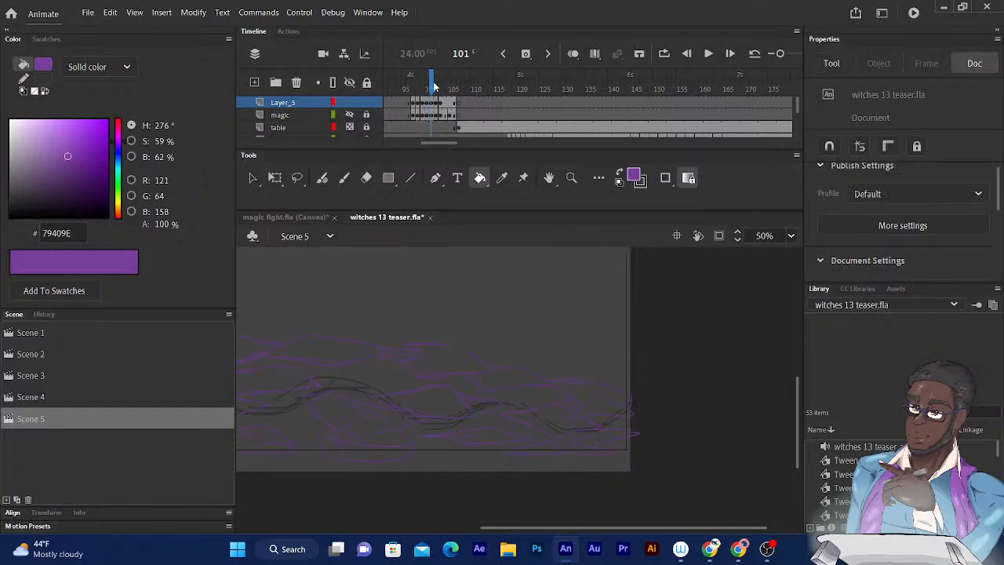
{"action": "left_click_drag", "start_coordinate": [431, 80], "coordinate": [429, 84]}
{"action": "scroll", "coordinate": [555, 265], "scroll_direction": "down", "scroll_amount": 5}
{"action": "scroll", "coordinate": [554, 265], "scroll_direction": "left", "scroll_amount": 2}
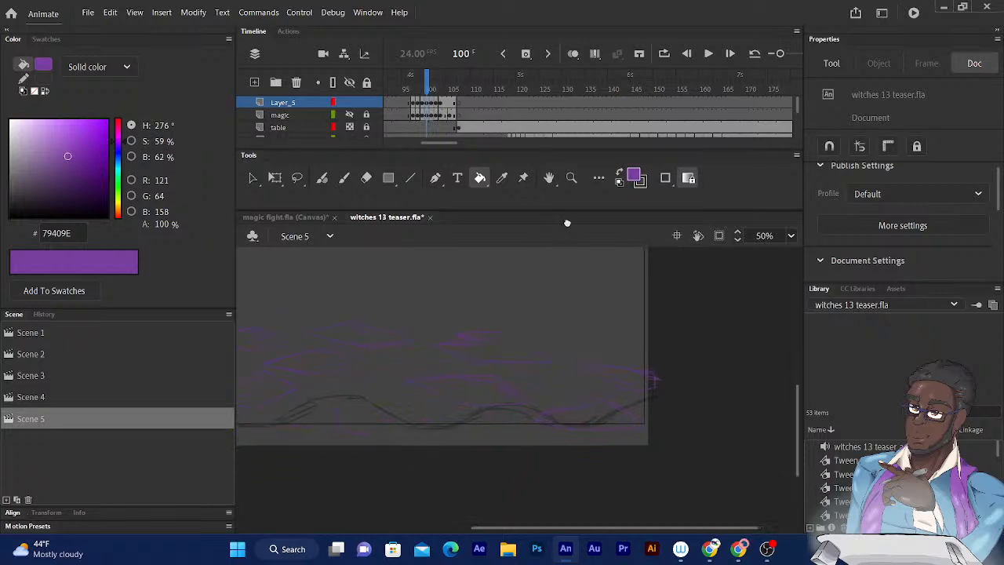
{"action": "left_click", "coordinate": [625, 354]}
{"action": "left_click", "coordinate": [649, 319]}
{"action": "left_click", "coordinate": [499, 333]}
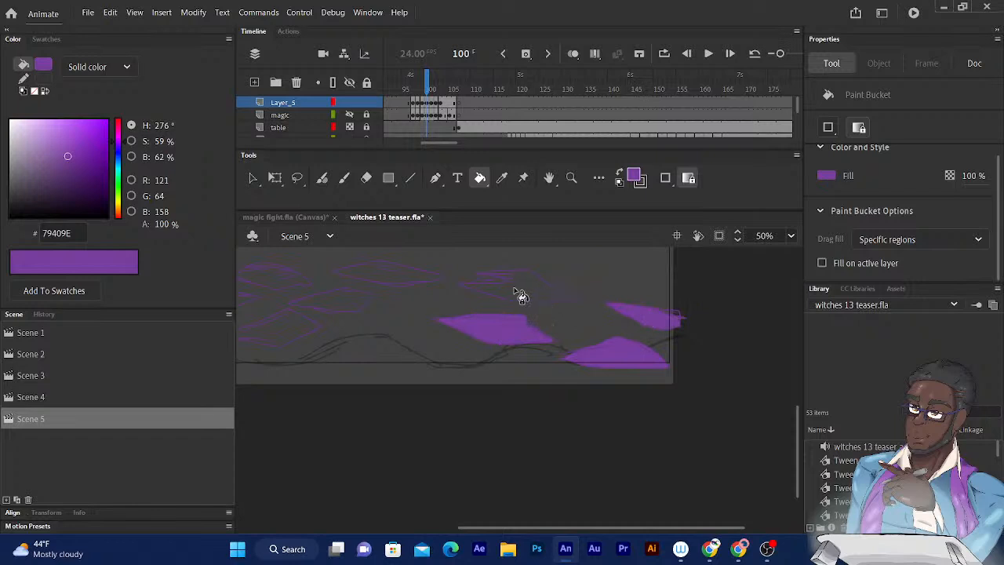
{"action": "left_click", "coordinate": [542, 286]}
- Fill the two middle shards and the small domed shard beside them on frame 100 with purple
{"action": "scroll", "coordinate": [549, 283], "scroll_direction": "left", "scroll_amount": 2}
{"action": "scroll", "coordinate": [549, 282], "scroll_direction": "down", "scroll_amount": 1}
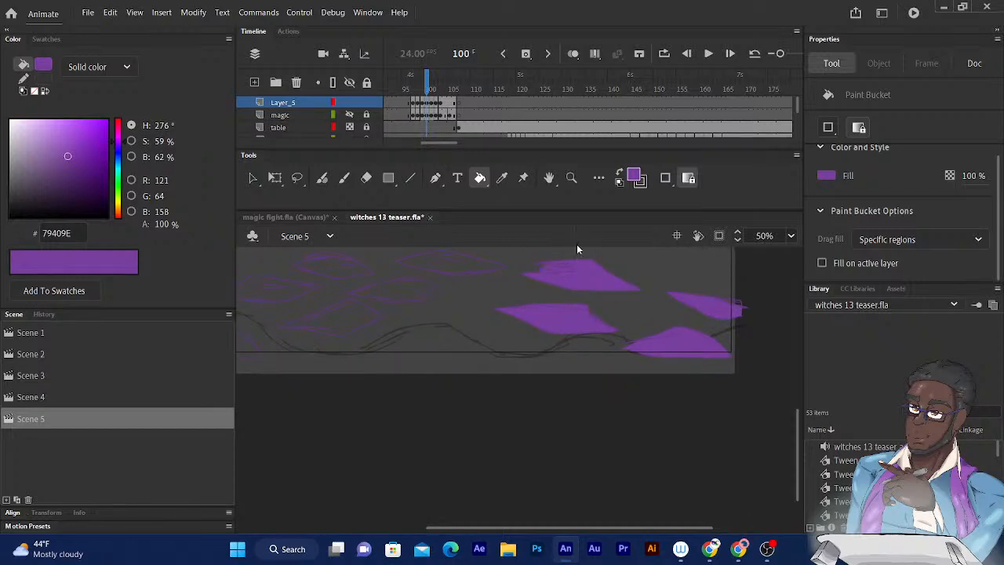
{"action": "scroll", "coordinate": [593, 313], "scroll_direction": "left", "scroll_amount": 2}
{"action": "scroll", "coordinate": [559, 318], "scroll_direction": "up", "scroll_amount": 1}
{"action": "left_click", "coordinate": [559, 302]}
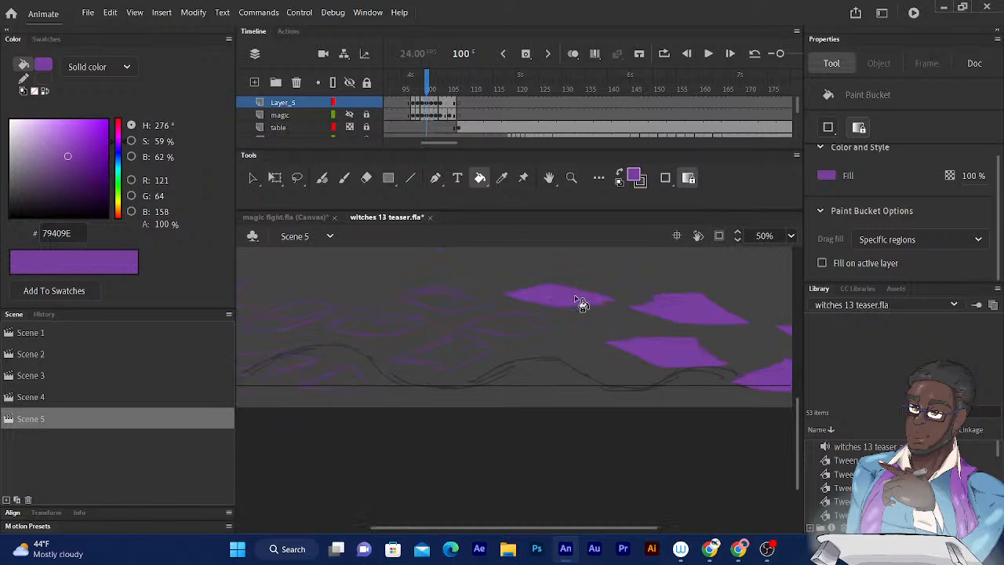
{"action": "left_click", "coordinate": [502, 328]}
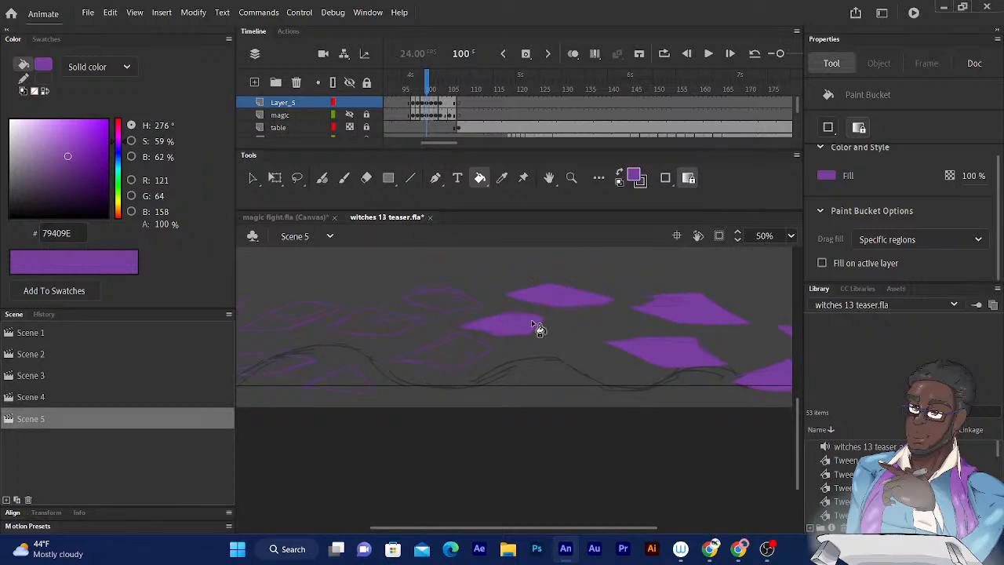
{"action": "scroll", "coordinate": [569, 259], "scroll_direction": "left", "scroll_amount": 2}
{"action": "left_click", "coordinate": [567, 309]}
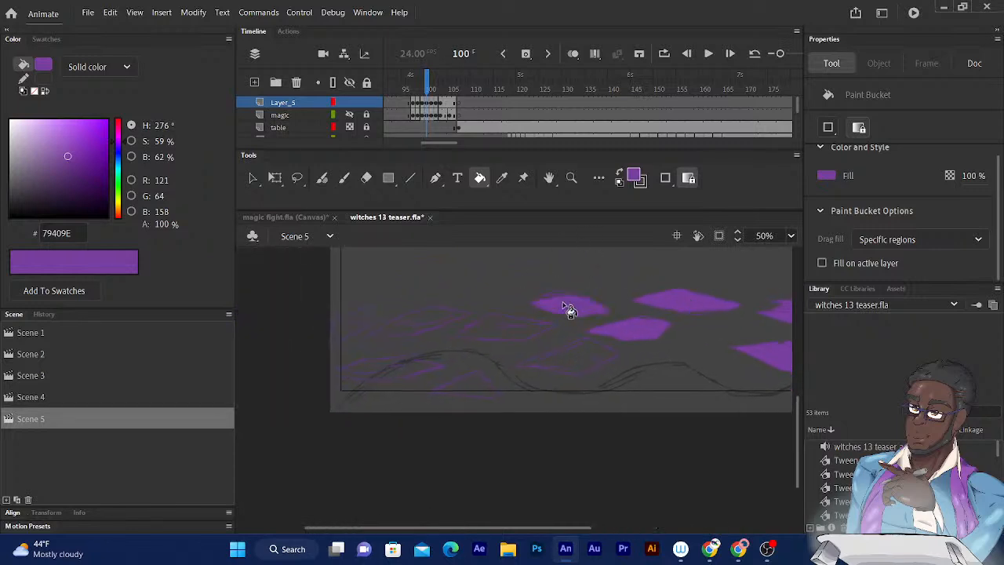
- Fill the remaining floating shards on the left part of frame 100 and the low one below them with purple
{"action": "left_click", "coordinate": [488, 331]}
{"action": "left_click", "coordinate": [427, 318]}
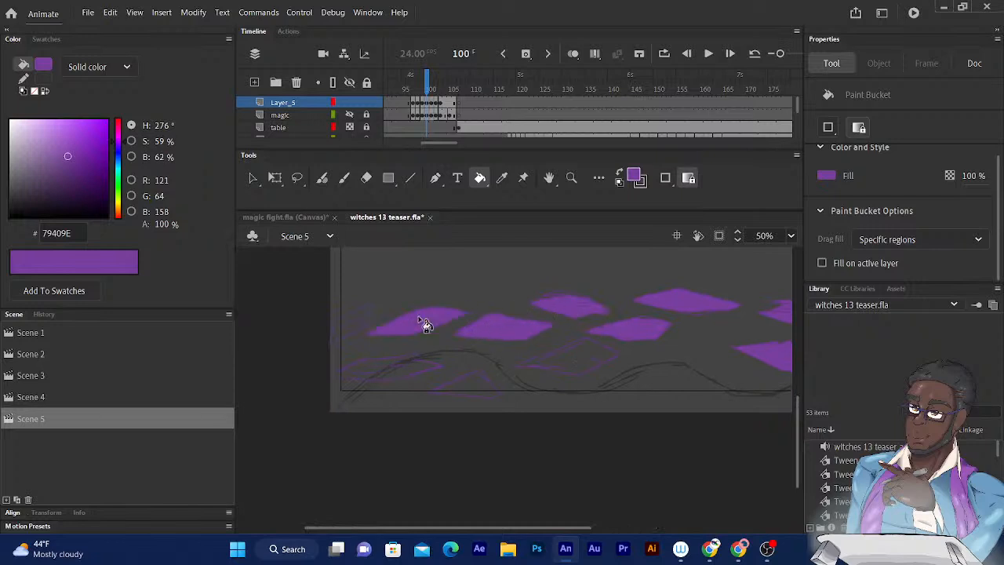
{"action": "left_click", "coordinate": [350, 338]}
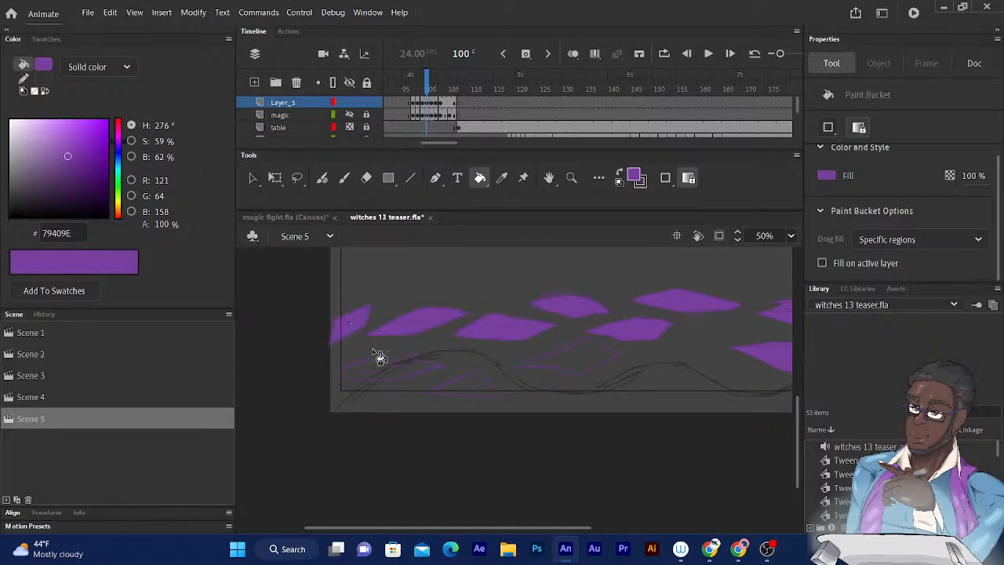
{"action": "left_click", "coordinate": [393, 369]}
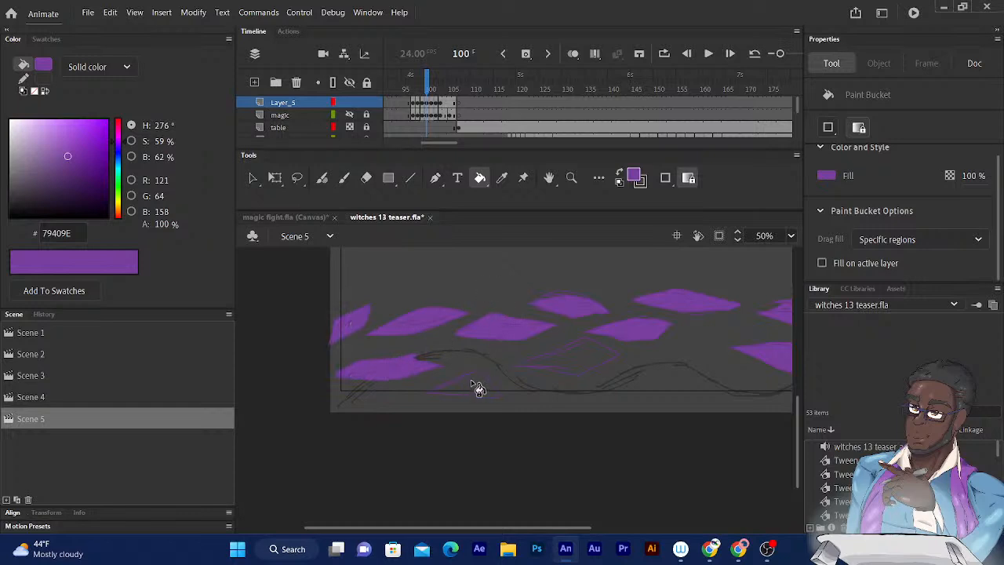
- Step through the frames around frame 100 to examine the magic effect's outlines and existing fills
{"action": "left_click", "coordinate": [428, 79]}
{"action": "key", "text": "period"}
{"action": "key", "text": "period"}
{"action": "key", "text": "period"}
{"action": "key", "text": "period"}
{"action": "key", "text": "period"}
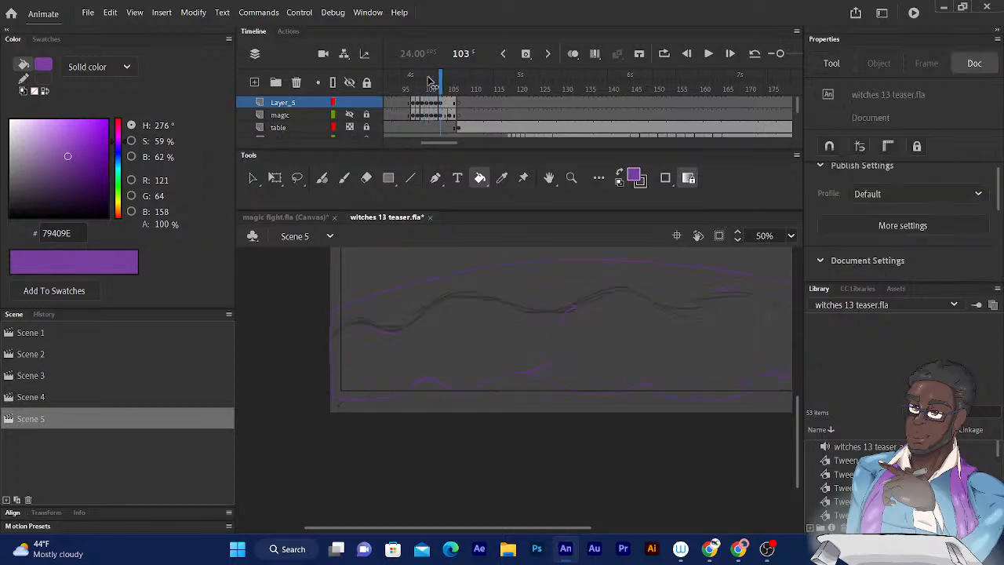
{"action": "key", "text": "period"}
{"action": "key", "text": "period"}
{"action": "key", "text": "period"}
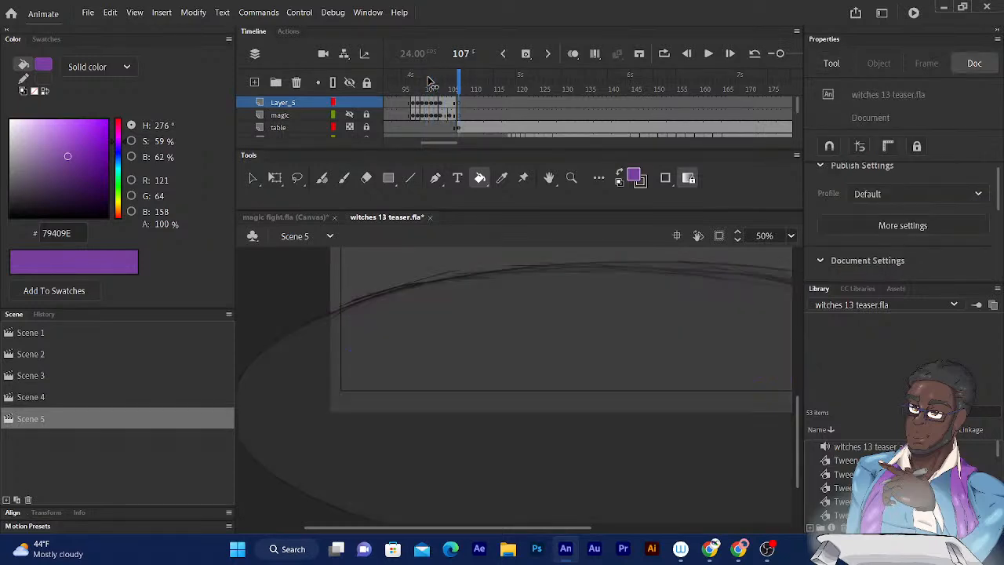
{"action": "key", "text": "comma"}
{"action": "key", "text": "comma"}
{"action": "key", "text": "comma"}
{"action": "key", "text": "comma"}
{"action": "key", "text": "comma"}
{"action": "key", "text": "comma"}
{"action": "key", "text": "comma"}
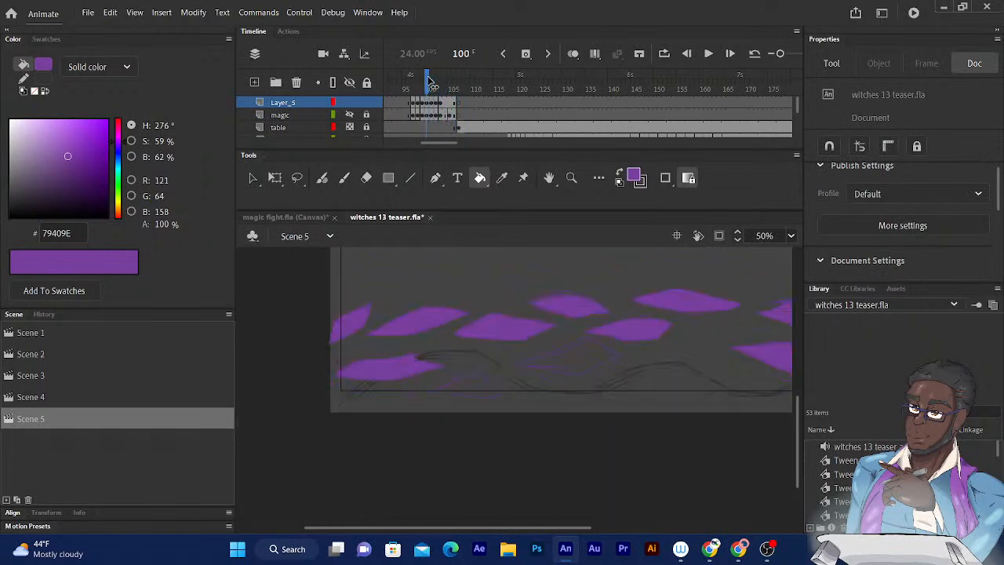
{"action": "key", "text": "comma"}
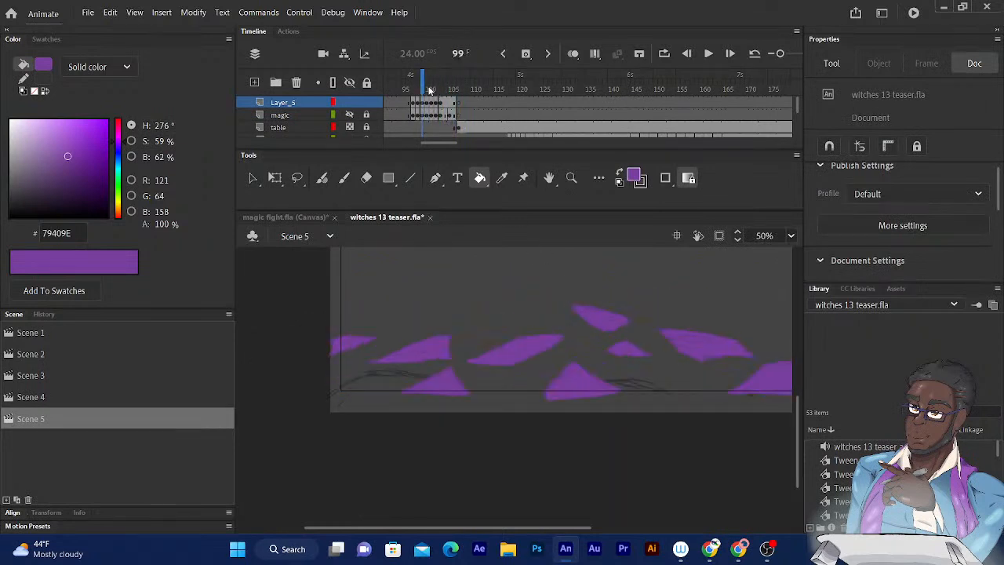
{"action": "key", "text": "period"}
- Close the outline gap of the unfilled diamond-shaped shard on frame 100 with the Fluid Brush and fill it with purple
{"action": "mouse_move", "coordinate": [625, 288]}
{"action": "left_mouse_down"}
{"action": "mouse_move", "coordinate": [605, 277]}
{"action": "mouse_move", "coordinate": [514, 312]}
{"action": "mouse_move", "coordinate": [526, 316]}
{"action": "left_mouse_up"}
{"action": "left_click", "coordinate": [472, 387]}
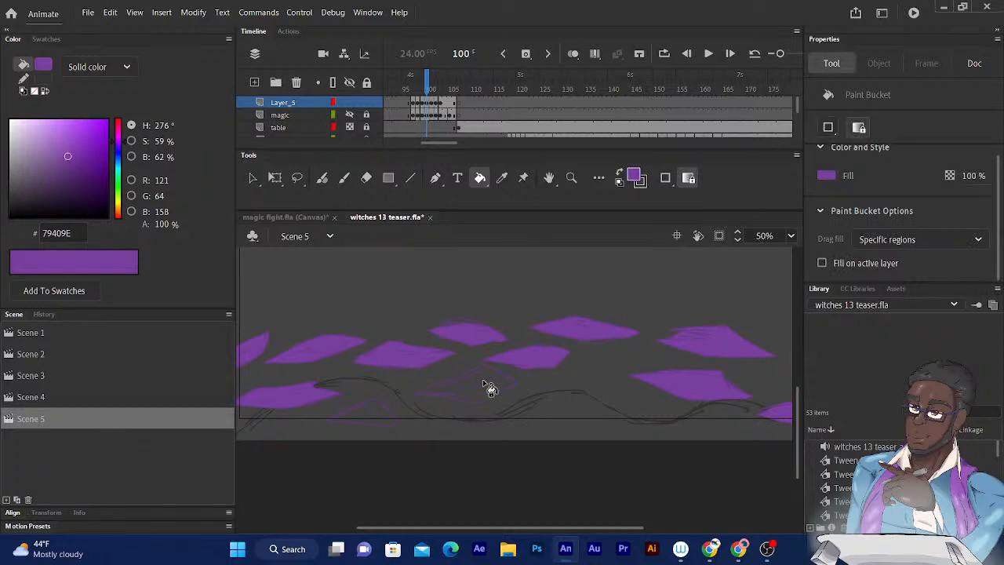
{"action": "left_click_drag", "start_coordinate": [506, 338], "coordinate": [599, 287]}
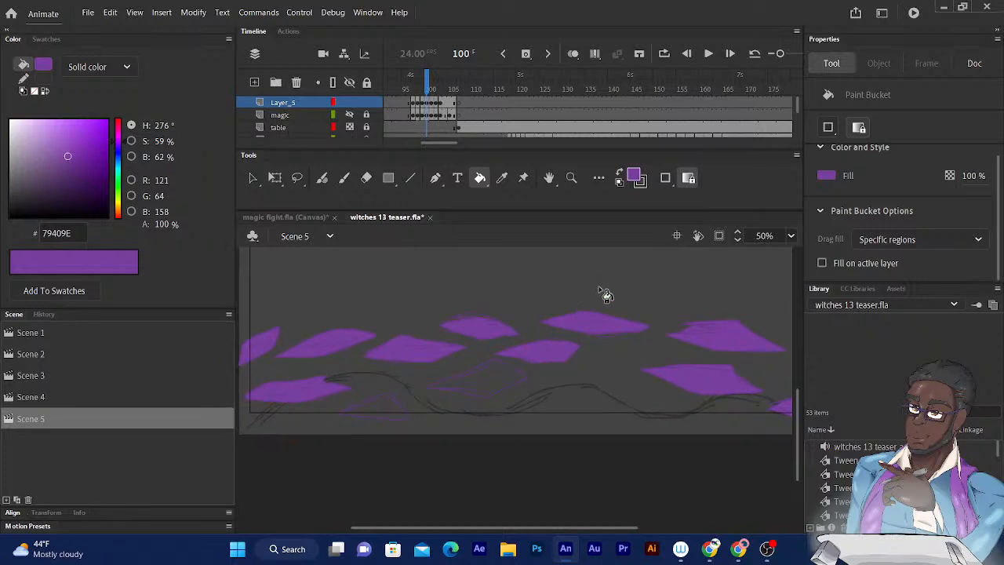
{"action": "scroll", "coordinate": [598, 286], "scroll_direction": "up", "scroll_amount": 4}
{"action": "left_click_drag", "start_coordinate": [366, 359], "coordinate": [532, 323]}
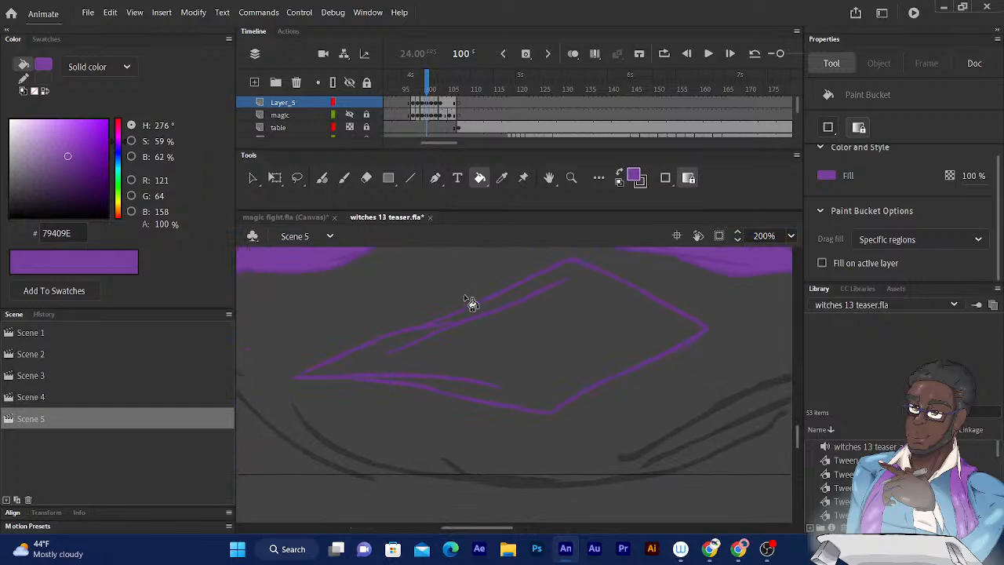
{"action": "left_click", "coordinate": [322, 178]}
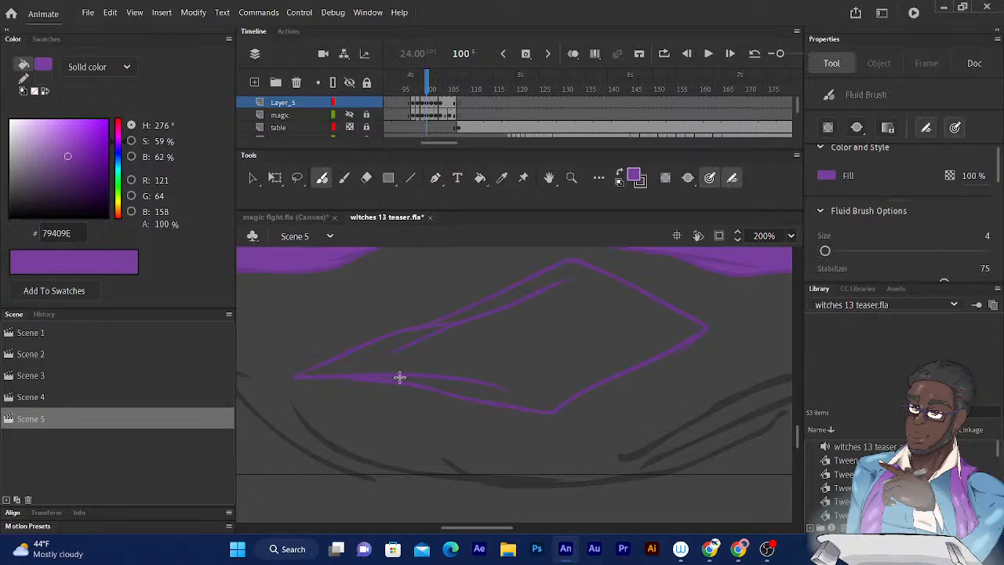
{"action": "key", "text": "k"}
{"action": "left_click", "coordinate": [370, 367]}
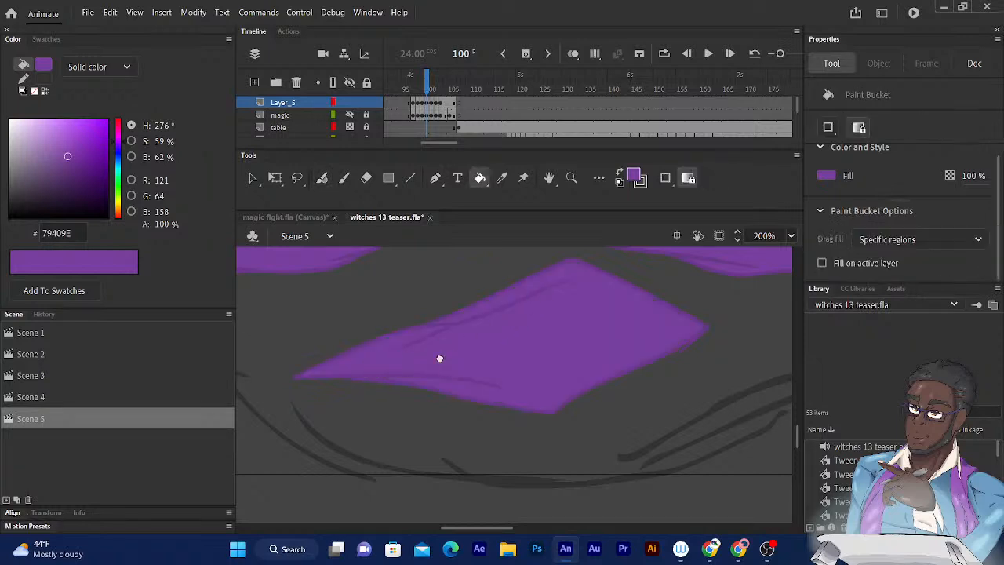
- Close the gap at the pointed corner of the triangular ground shard on frame 100 and fill it with purple
{"action": "left_click_drag", "start_coordinate": [442, 356], "coordinate": [648, 430]}
{"action": "left_click_drag", "start_coordinate": [410, 382], "coordinate": [565, 252]}
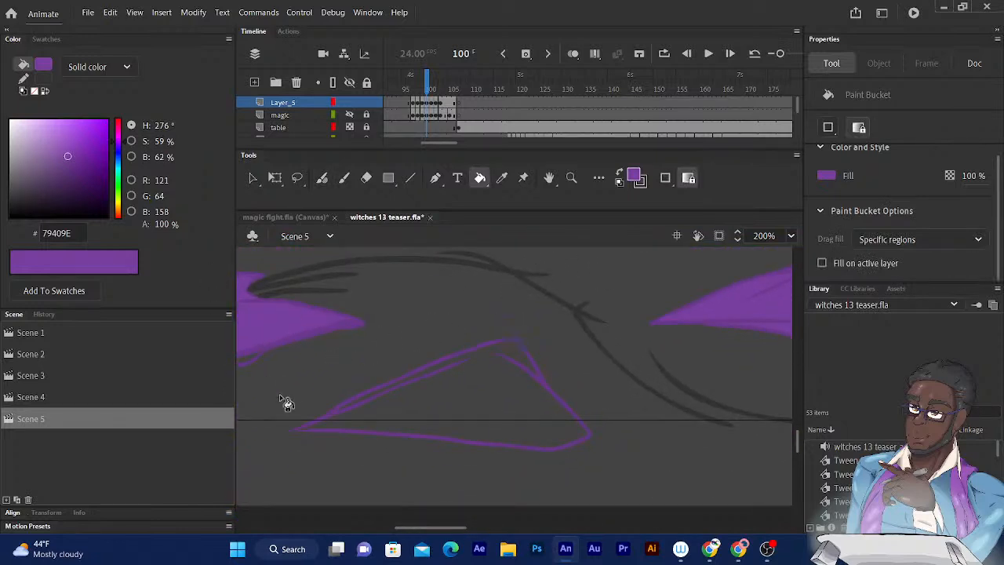
{"action": "left_click", "coordinate": [322, 178]}
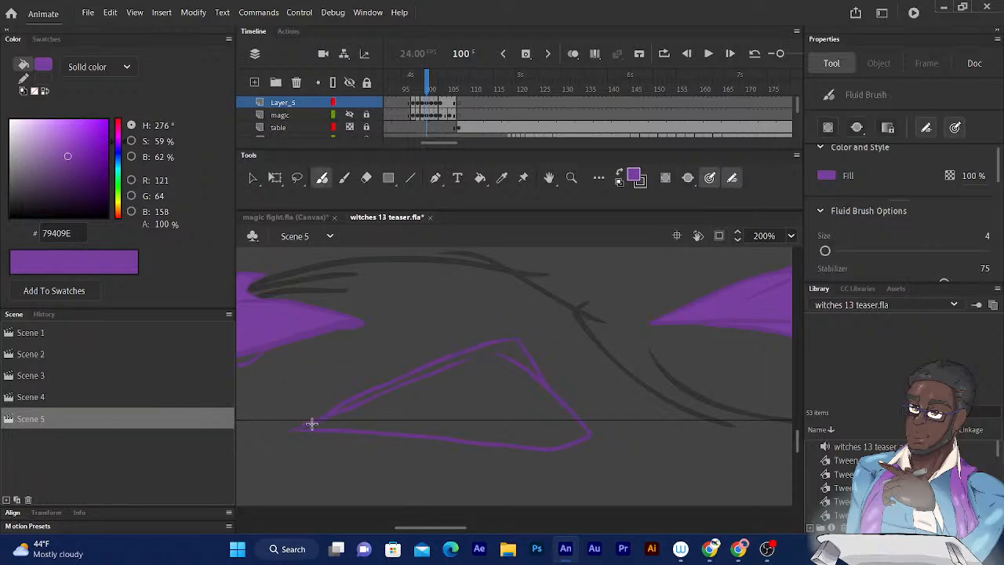
{"action": "left_click", "coordinate": [480, 178]}
{"action": "left_click", "coordinate": [466, 408]}
- Fill the thin sliver along the lower outline of the shard above the triangular one with purple
{"action": "mouse_move", "coordinate": [523, 327]}
{"action": "left_mouse_down"}
{"action": "mouse_move", "coordinate": [443, 455]}
{"action": "mouse_move", "coordinate": [446, 490]}
{"action": "left_mouse_up"}
{"action": "left_click_drag", "start_coordinate": [460, 324], "coordinate": [463, 325]}
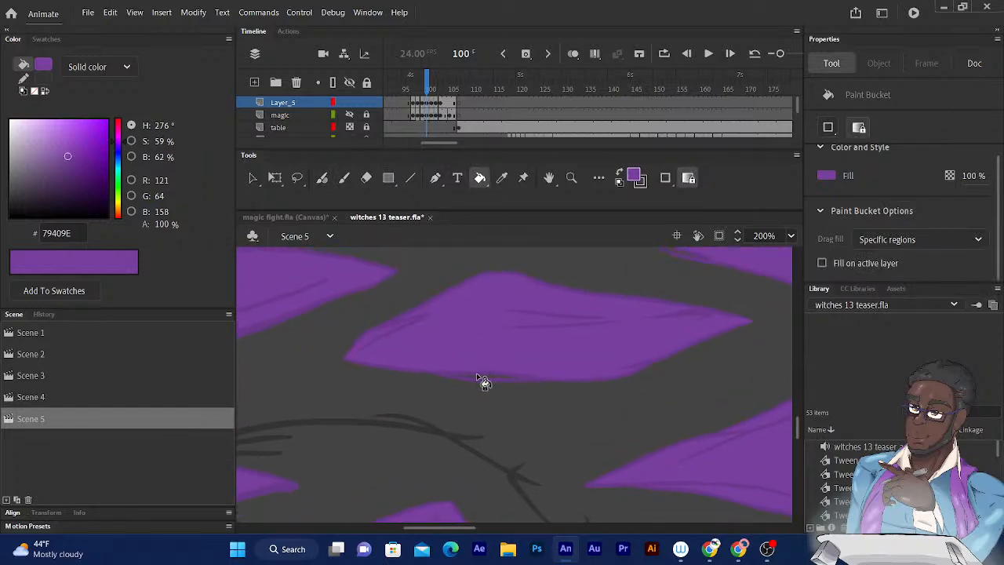
{"action": "scroll", "coordinate": [469, 380], "scroll_direction": "up", "scroll_amount": 2}
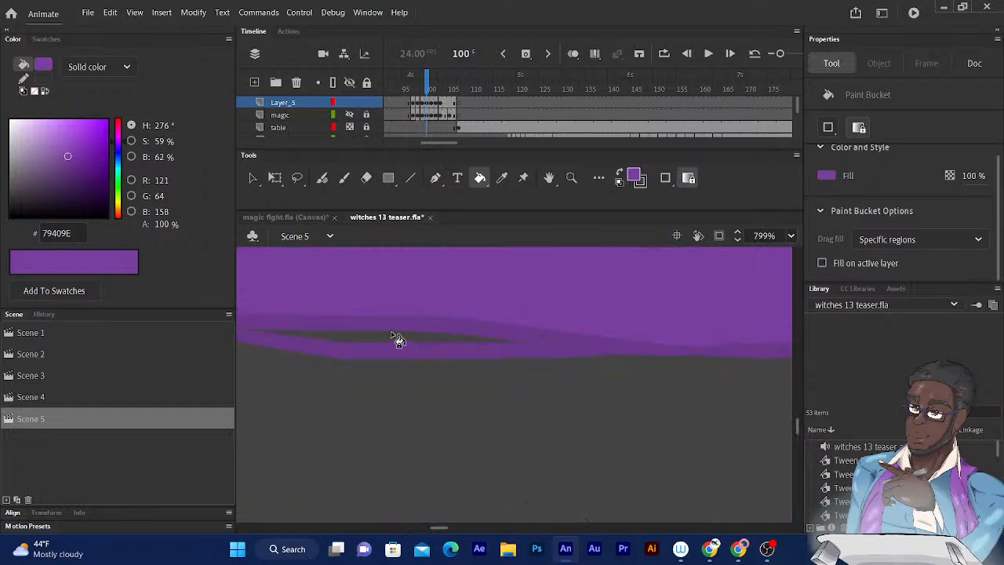
{"action": "left_click", "coordinate": [382, 335]}
{"action": "scroll", "coordinate": [385, 330], "scroll_direction": "down", "scroll_amount": 3}
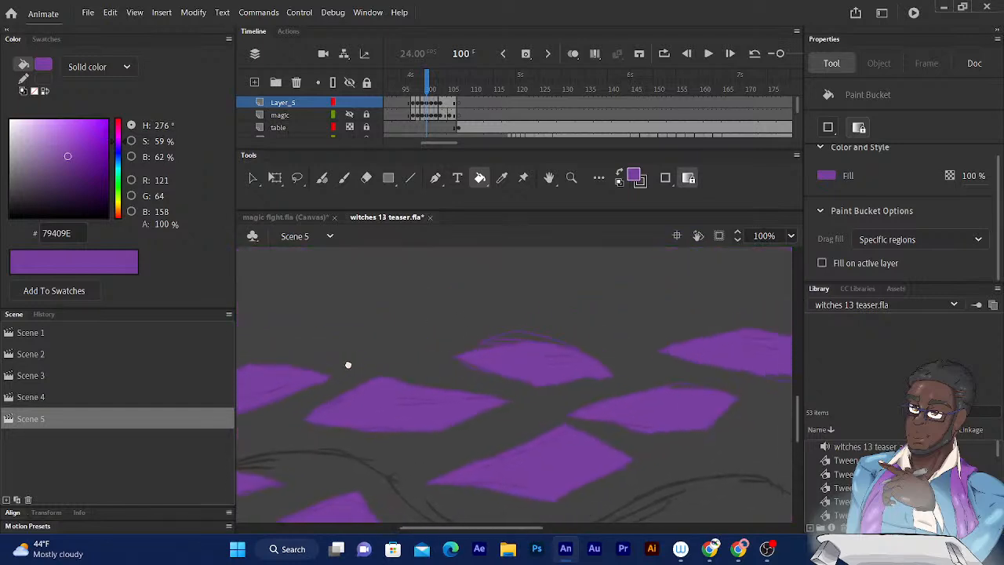
- Fill the slivers between the upper outline strokes and along the pointed end of the small domed shard on frame 100 with purple
{"action": "scroll", "coordinate": [460, 340], "scroll_direction": "up", "scroll_amount": 2}
{"action": "left_click_drag", "start_coordinate": [402, 298], "coordinate": [462, 358]}
{"action": "left_click", "coordinate": [398, 389]}
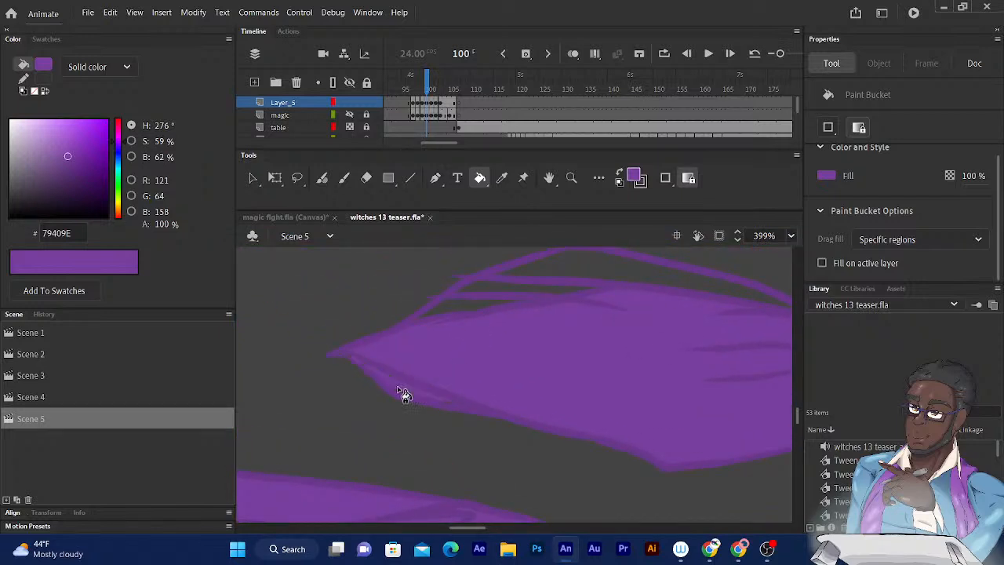
{"action": "left_click", "coordinate": [452, 306]}
{"action": "left_click", "coordinate": [480, 287]}
{"action": "left_click_drag", "start_coordinate": [470, 300], "coordinate": [419, 349]}
{"action": "left_click", "coordinate": [502, 323]}
{"action": "left_click_drag", "start_coordinate": [493, 332], "coordinate": [448, 350]}
{"action": "key", "text": "ctrl+minus"}
{"action": "key", "text": "ctrl+minus"}
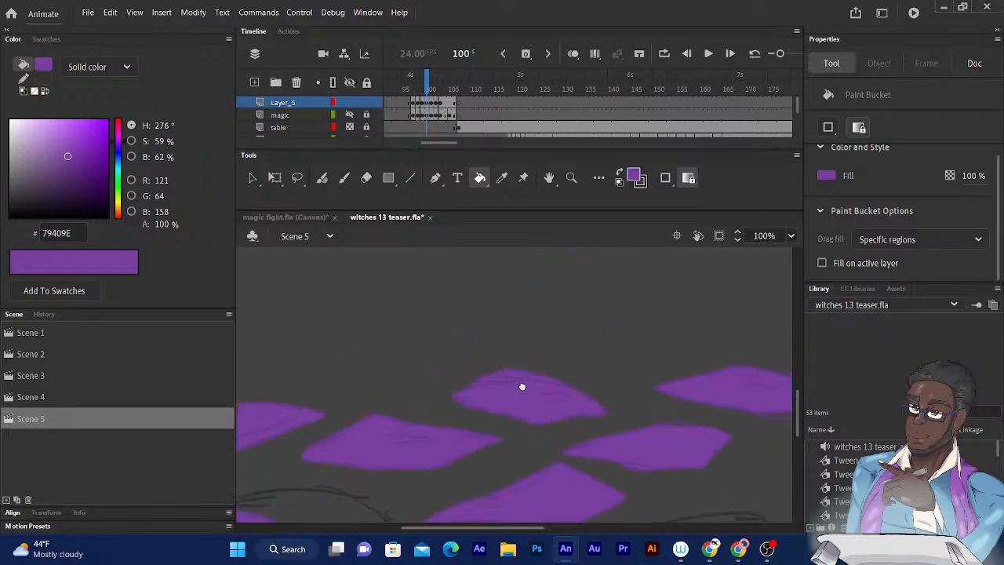
- Fill the sliver under the wide upper shard and the one atop the shard below it on frame 100 with purple
{"action": "left_click_drag", "start_coordinate": [525, 392], "coordinate": [371, 337]}
{"action": "left_click_drag", "start_coordinate": [472, 356], "coordinate": [443, 364]}
{"action": "key", "text": "ctrl+equal"}
{"action": "key", "text": "ctrl+equal"}
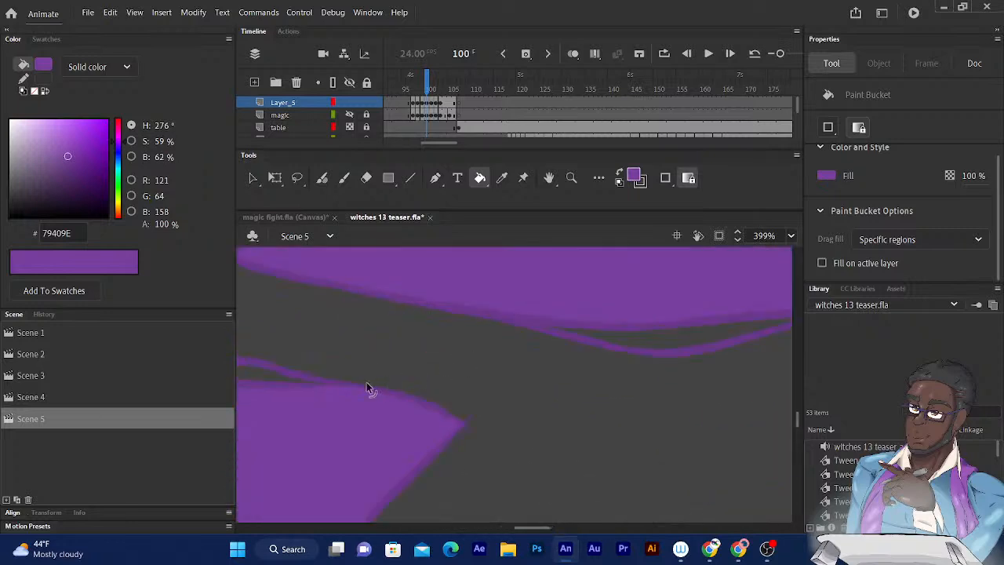
{"action": "left_click", "coordinate": [644, 345]}
{"action": "left_click_drag", "start_coordinate": [547, 363], "coordinate": [666, 385]}
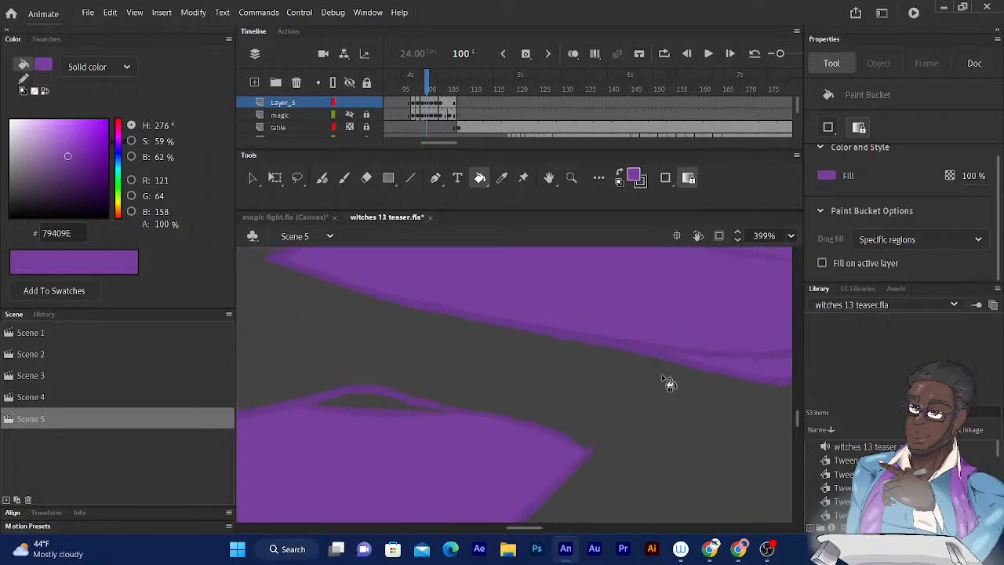
{"action": "left_click", "coordinate": [373, 408]}
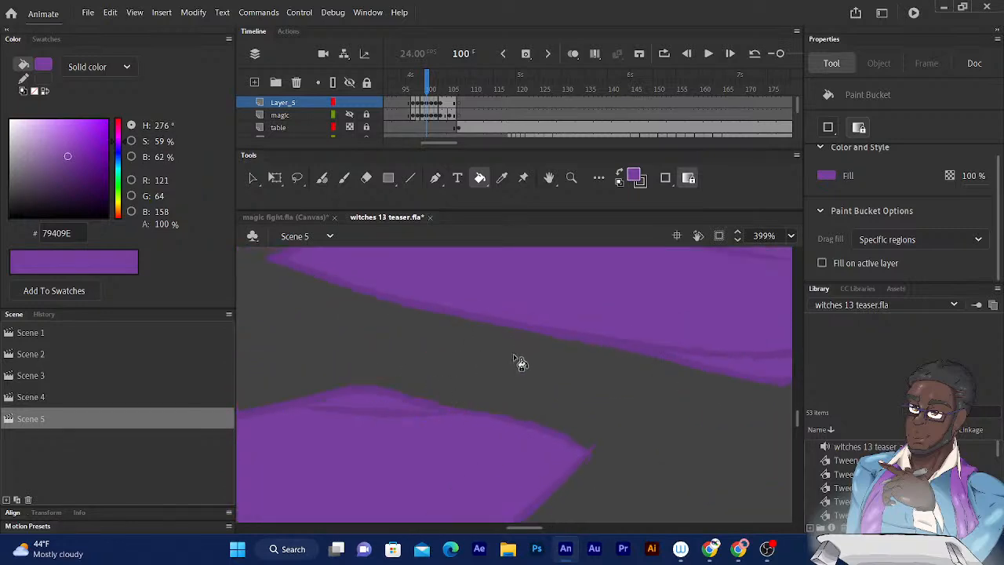
- Fill the slivers along the notched, sloping side of the lower shard on frame 100 with purple
{"action": "key", "text": "ctrl+minus"}
{"action": "key", "text": "ctrl+minus"}
{"action": "left_click_drag", "start_coordinate": [557, 381], "coordinate": [382, 400]}
{"action": "left_click_drag", "start_coordinate": [530, 396], "coordinate": [414, 210]}
{"action": "left_click_drag", "start_coordinate": [538, 306], "coordinate": [493, 367]}
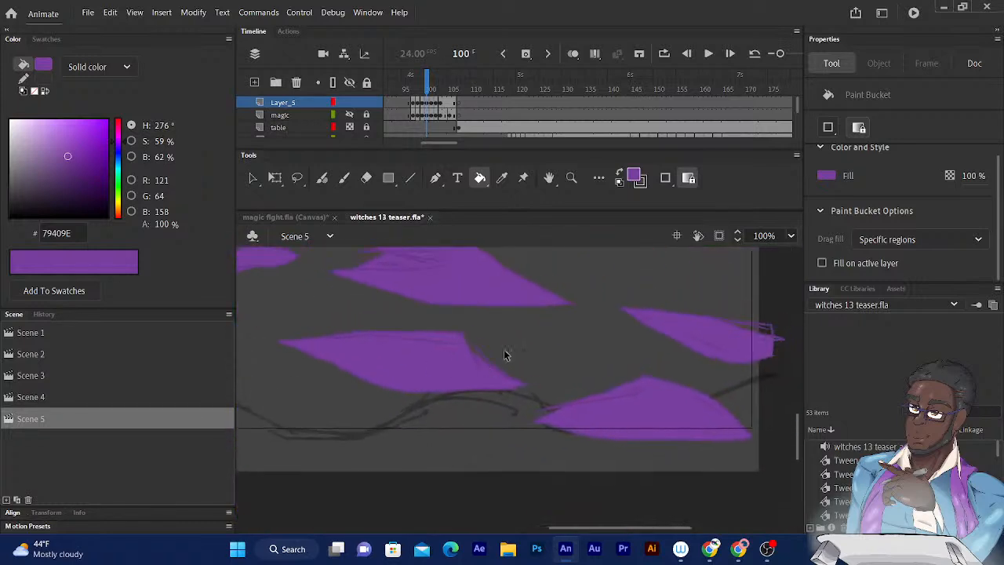
{"action": "key", "text": "ctrl+equal"}
{"action": "key", "text": "ctrl+equal"}
{"action": "left_click_drag", "start_coordinate": [430, 262], "coordinate": [465, 433]}
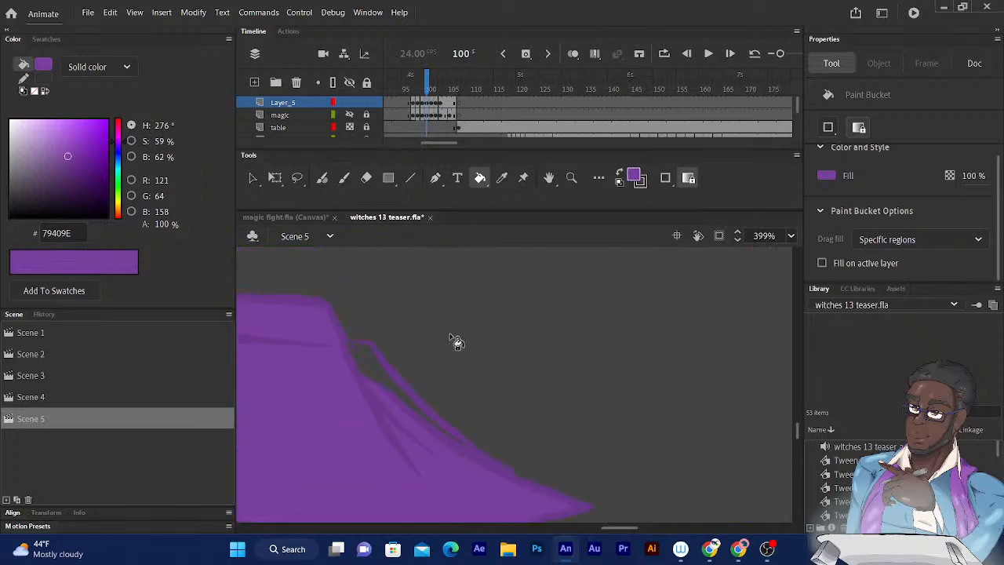
{"action": "left_click", "coordinate": [374, 370]}
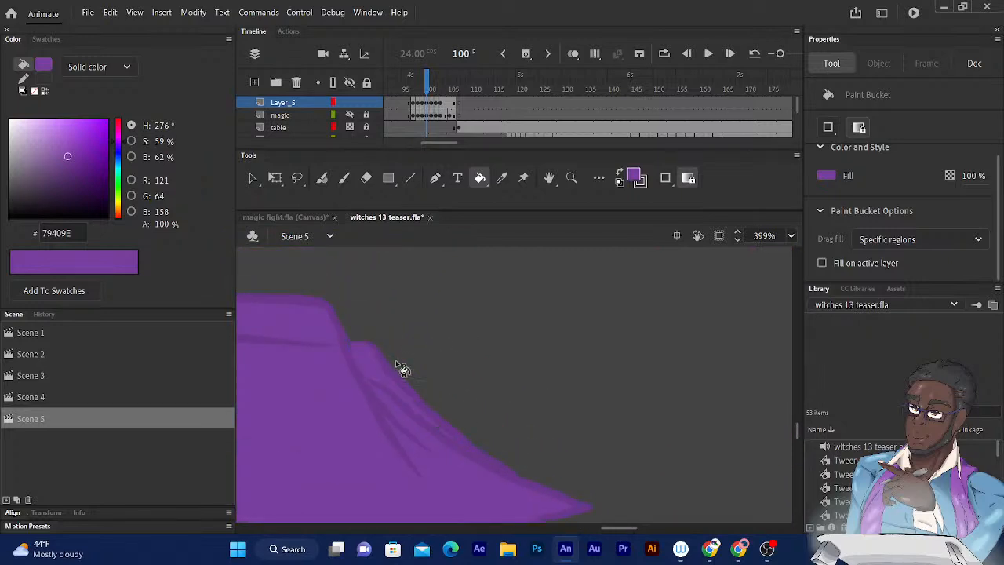
- Fill the gap along the upper edge of the shard's blunt end, where it crosses the stage edge on frame 100, with purple
{"action": "key", "text": "ctrl+minus"}
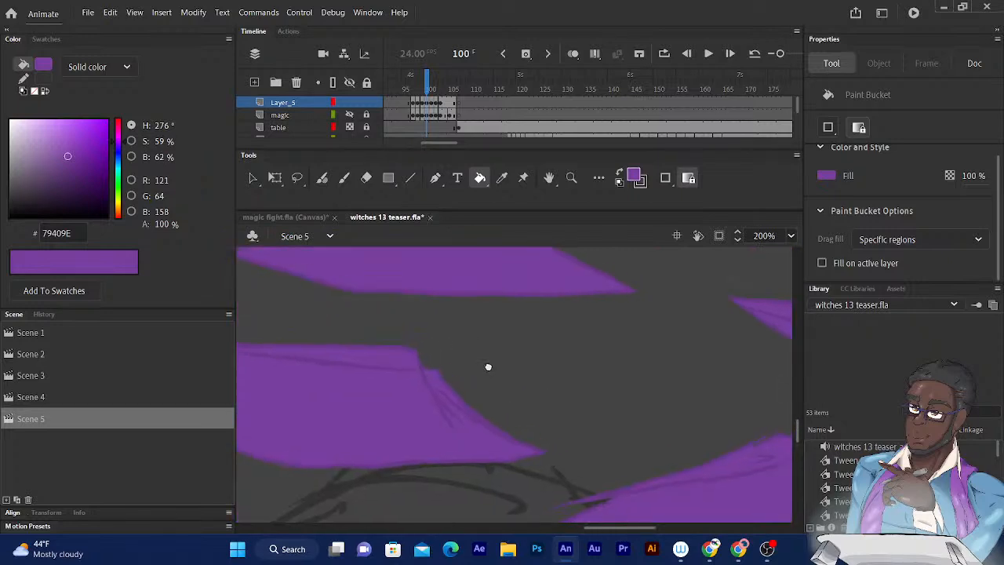
{"action": "left_click_drag", "start_coordinate": [495, 364], "coordinate": [374, 433]}
{"action": "left_click_drag", "start_coordinate": [501, 395], "coordinate": [351, 405]}
{"action": "mouse_move", "coordinate": [588, 413]}
{"action": "left_mouse_down"}
{"action": "mouse_move", "coordinate": [518, 415]}
{"action": "mouse_move", "coordinate": [462, 440]}
{"action": "left_mouse_up"}
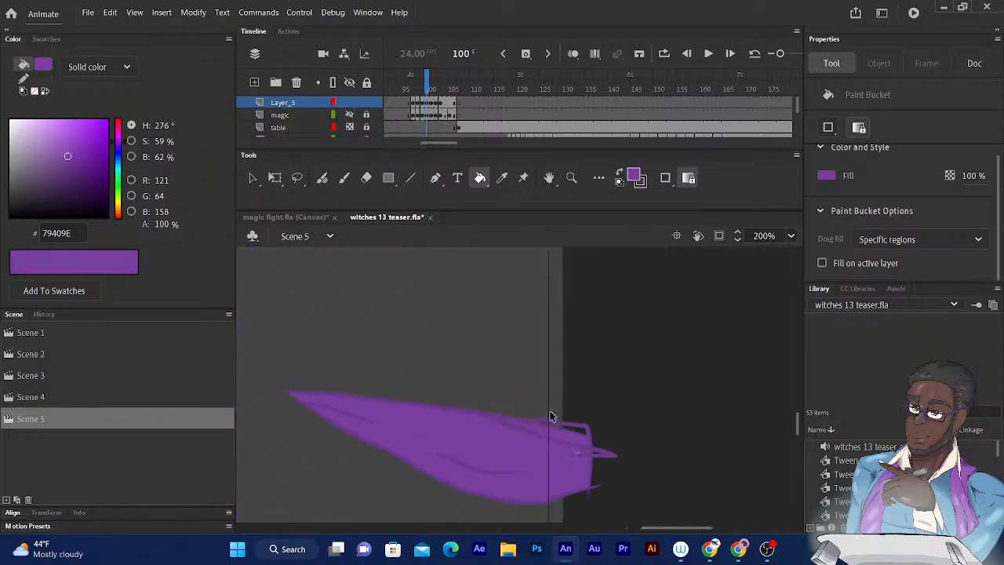
{"action": "key", "text": "ctrl+equal"}
{"action": "key", "text": "ctrl+equal"}
{"action": "left_click_drag", "start_coordinate": [590, 451], "coordinate": [486, 288]}
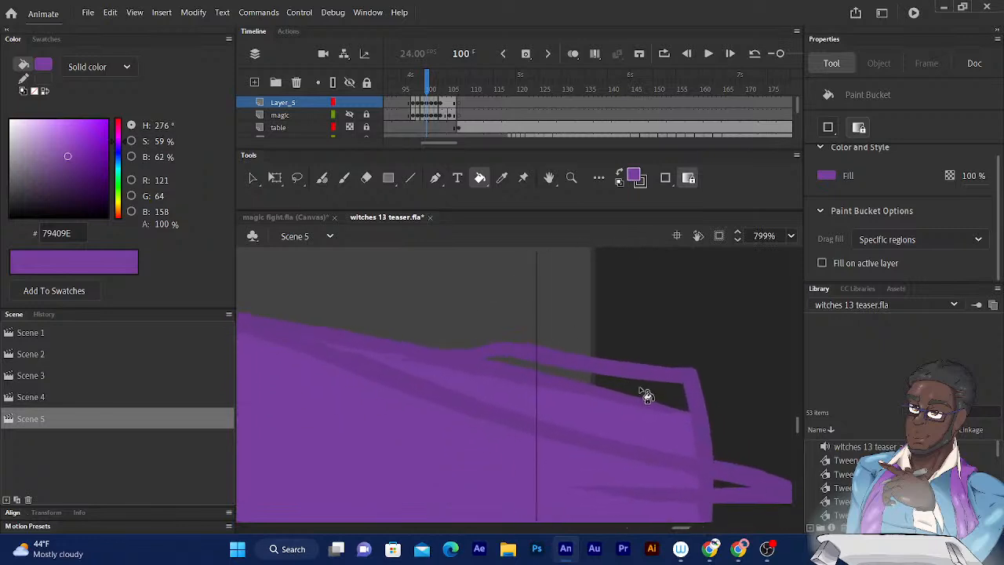
{"action": "left_click", "coordinate": [641, 391]}
{"action": "key", "text": "ctrl+minus"}
{"action": "key", "text": "ctrl+minus"}
{"action": "key", "text": "ctrl+minus"}
{"action": "key", "text": "ctrl+minus"}
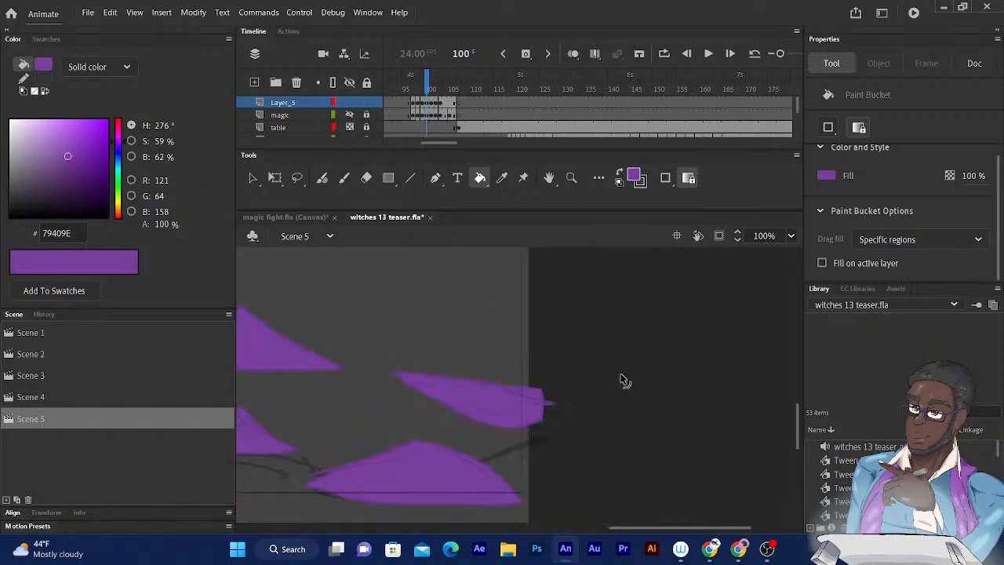
{"action": "left_click_drag", "start_coordinate": [354, 355], "coordinate": [588, 374]}
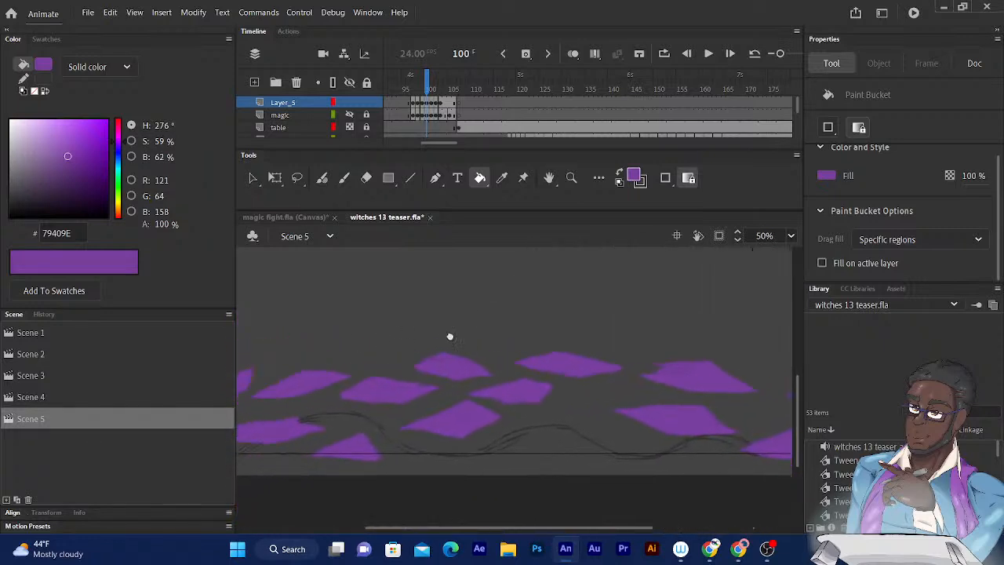
- Go to frame 101 and fill the first five shards at the start of the magic trail with purple
{"action": "left_click", "coordinate": [432, 87]}
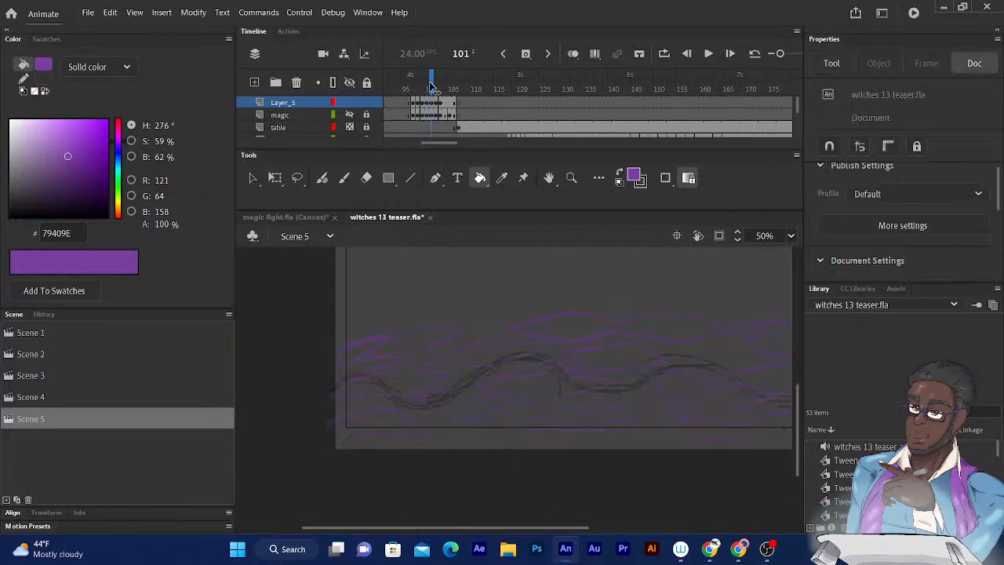
{"action": "left_click", "coordinate": [361, 359]}
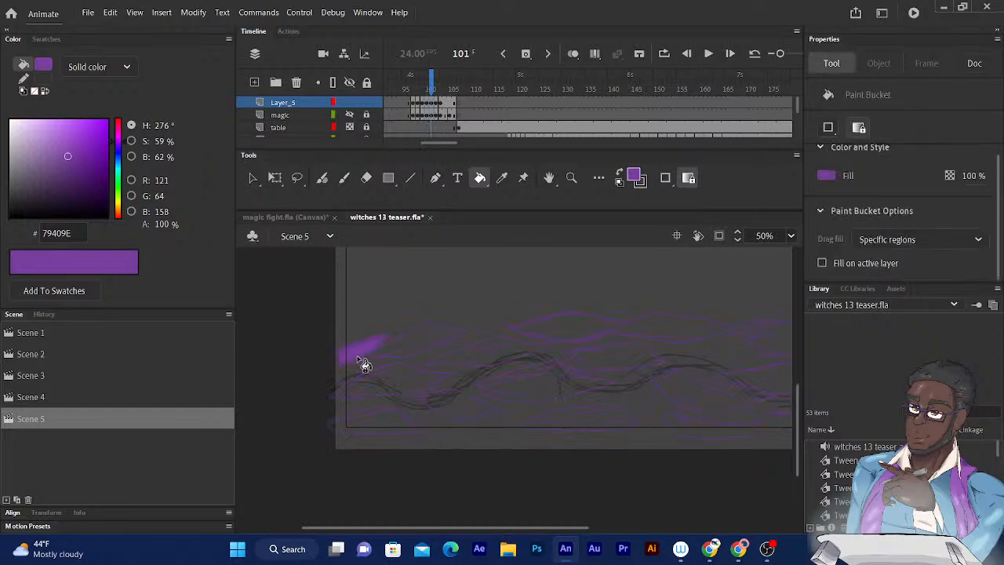
{"action": "left_click", "coordinate": [400, 385]}
{"action": "left_click", "coordinate": [410, 347]}
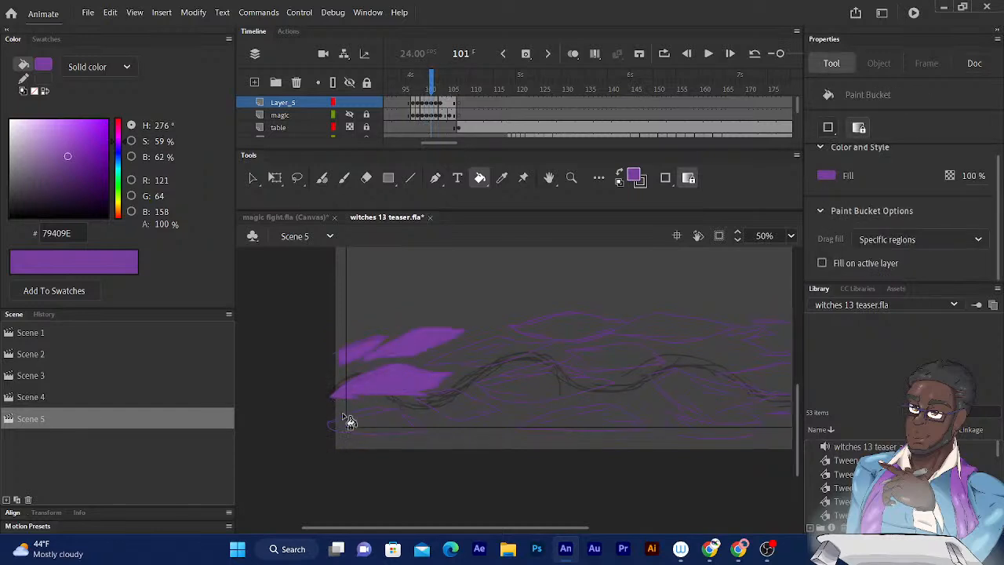
{"action": "left_click", "coordinate": [369, 419]}
{"action": "left_click", "coordinate": [480, 357]}
{"action": "left_click_drag", "start_coordinate": [513, 358], "coordinate": [413, 346]}
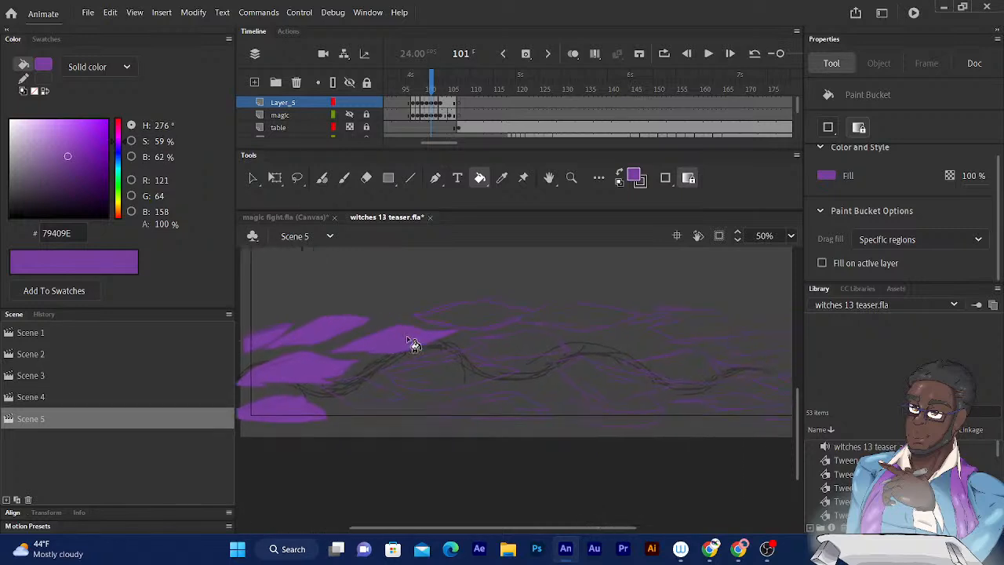
- Fill the next five shards of frame 101 with purple, from the small diamond to the domed one on the lower edge
{"action": "left_click", "coordinate": [370, 400]}
{"action": "left_click", "coordinate": [439, 378]}
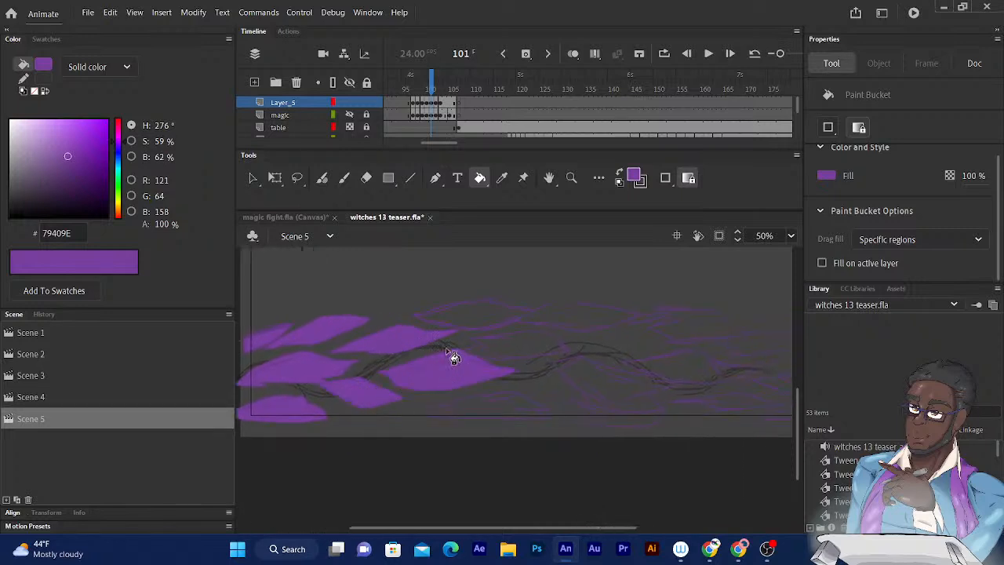
{"action": "left_click", "coordinate": [505, 350]}
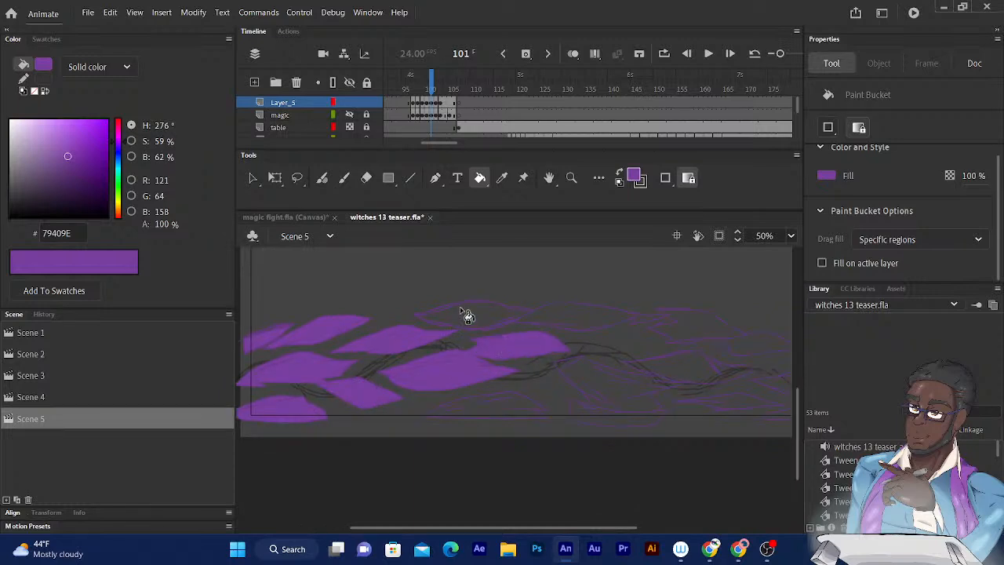
{"action": "left_click", "coordinate": [472, 316]}
{"action": "mouse_move", "coordinate": [454, 372]}
{"action": "left_mouse_down"}
{"action": "mouse_move", "coordinate": [435, 363]}
{"action": "mouse_move", "coordinate": [466, 381]}
{"action": "left_mouse_up"}
{"action": "left_click", "coordinate": [469, 404]}
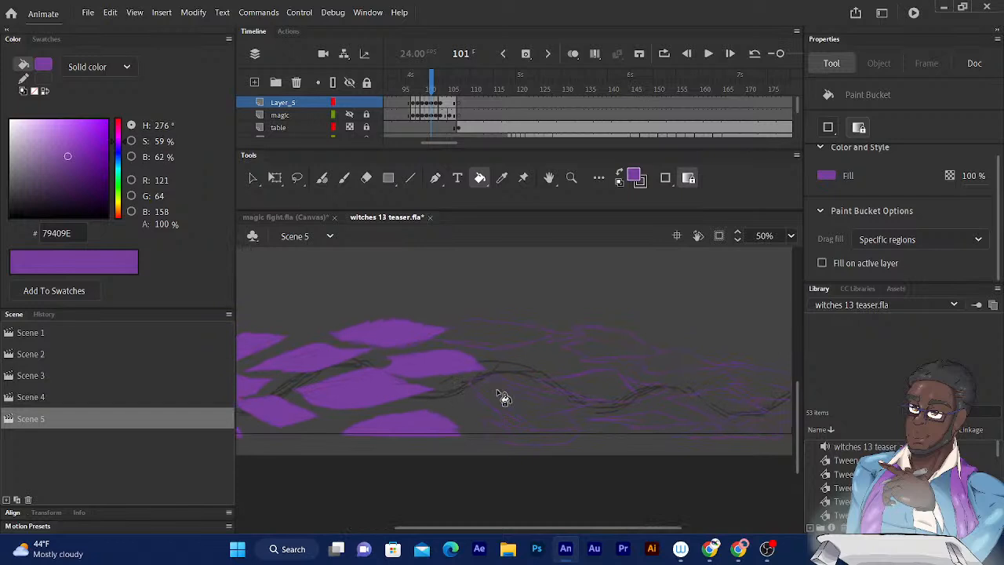
- Fill the central notched shard, the bottom piece beneath it and the neighbouring upper and middle shards on frame 101 with purple
{"action": "left_click", "coordinate": [502, 395]}
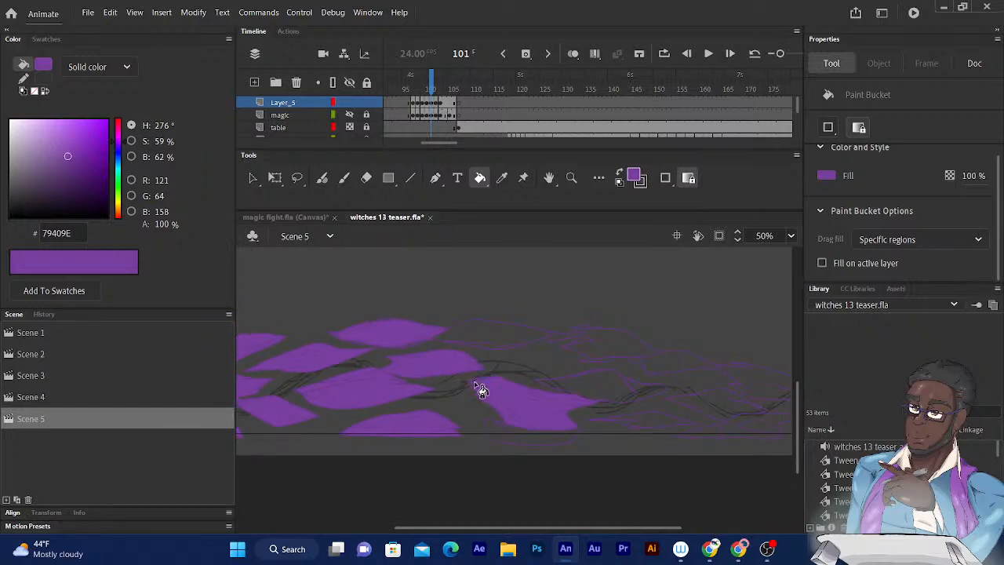
{"action": "left_click", "coordinate": [489, 330]}
{"action": "left_click_drag", "start_coordinate": [495, 339], "coordinate": [417, 331]}
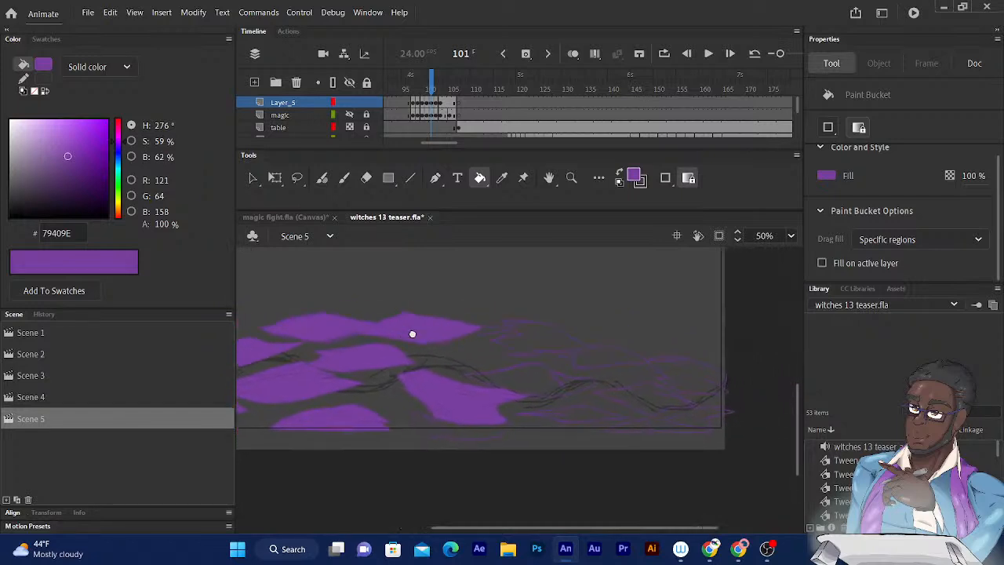
{"action": "left_click", "coordinate": [482, 437]}
{"action": "left_click_drag", "start_coordinate": [480, 400], "coordinate": [440, 414]}
{"action": "left_click", "coordinate": [487, 392]}
{"action": "left_click", "coordinate": [500, 354]}
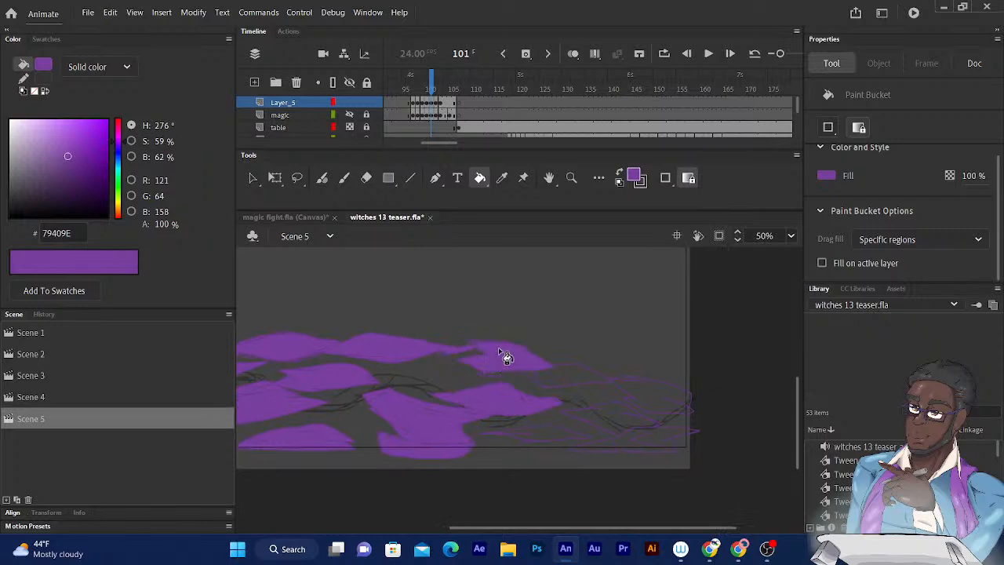
- Fill the remaining shards at the far end of the trail, up to the stage edge on frame 101, with purple
{"action": "left_click_drag", "start_coordinate": [487, 367], "coordinate": [463, 363]}
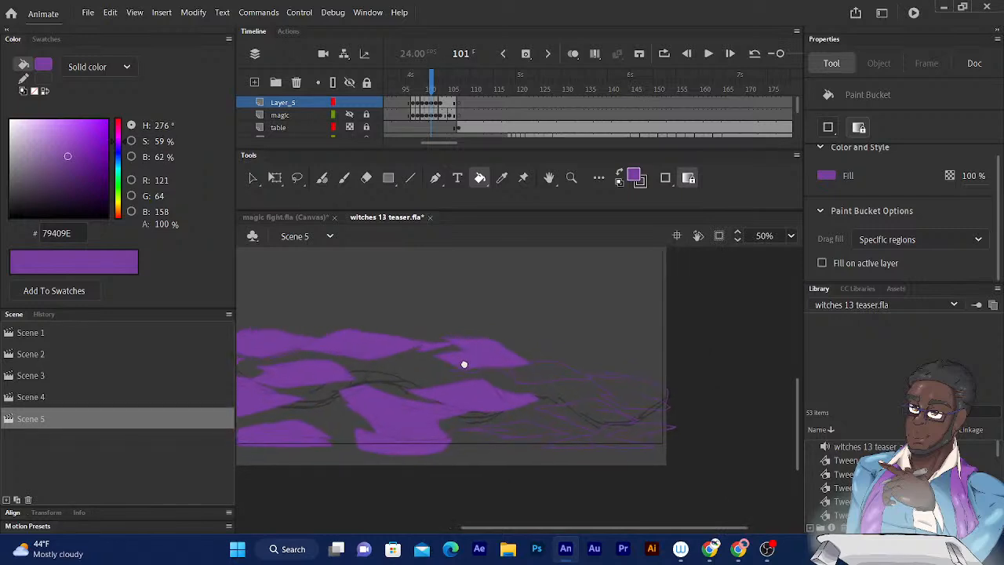
{"action": "left_click", "coordinate": [531, 371]}
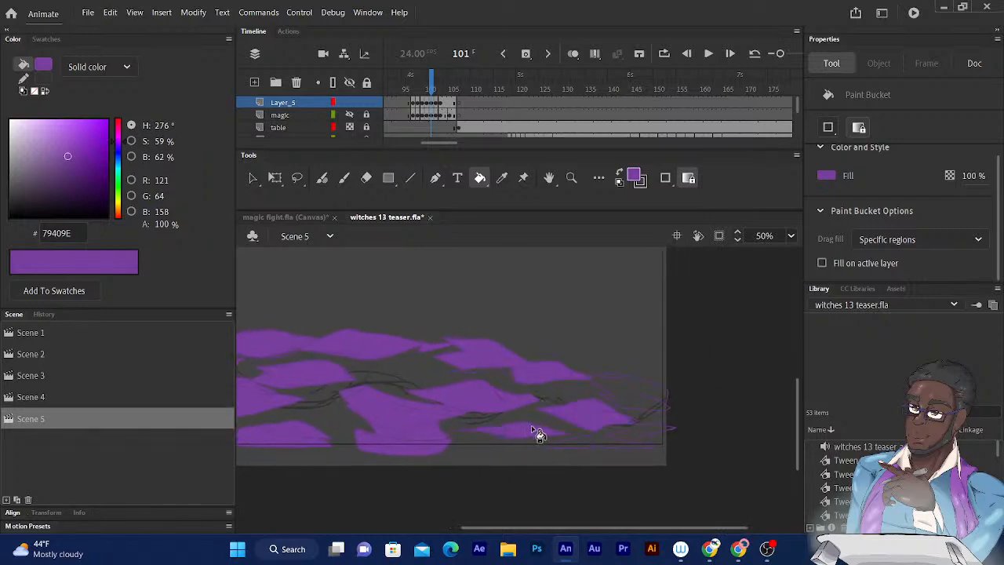
{"action": "left_click", "coordinate": [603, 445]}
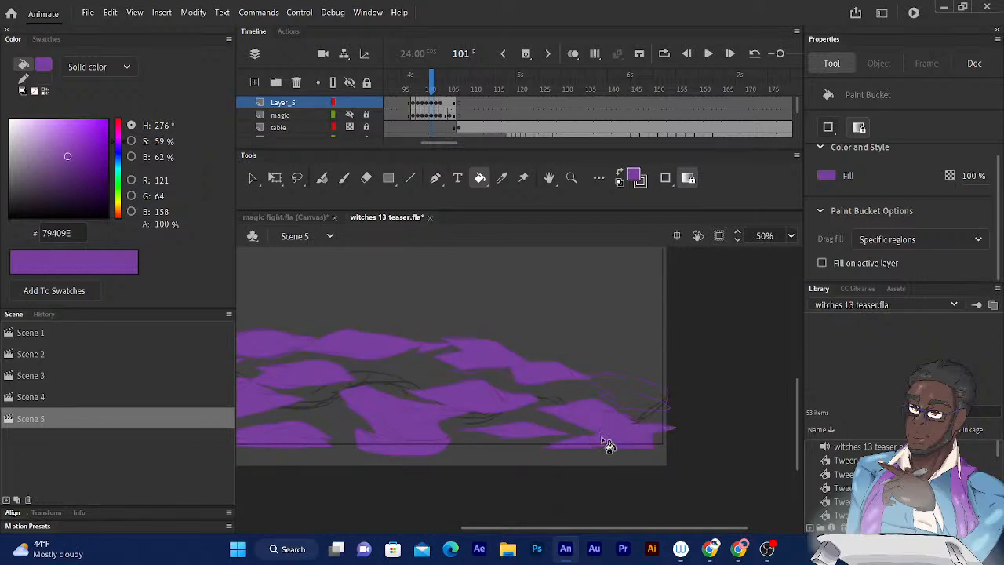
{"action": "left_click", "coordinate": [620, 387]}
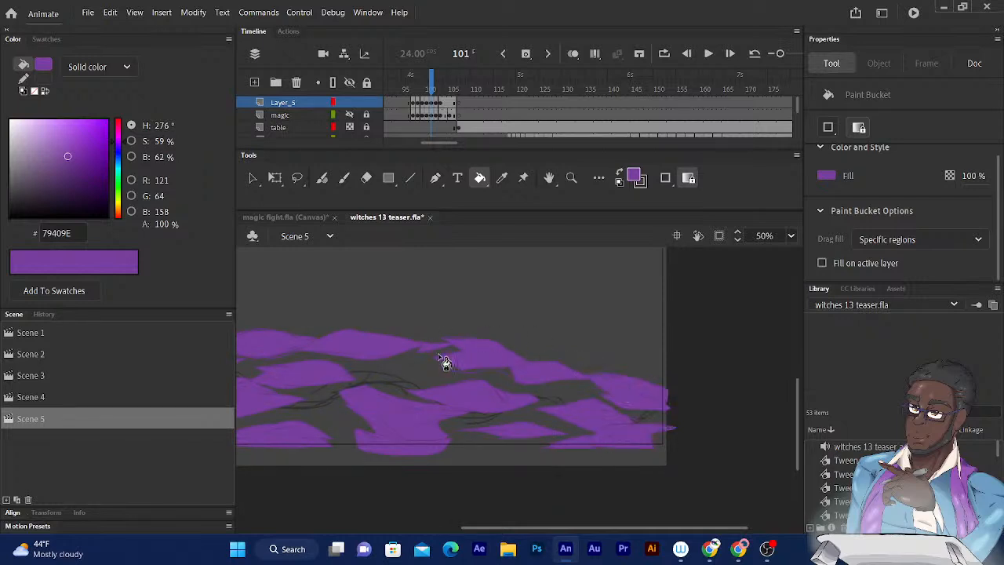
- Close the outline gap in the thin pocket beneath the wide upper shard on frame 101 and fill it with purple
{"action": "scroll", "coordinate": [438, 354], "scroll_direction": "up", "scroll_amount": 2}
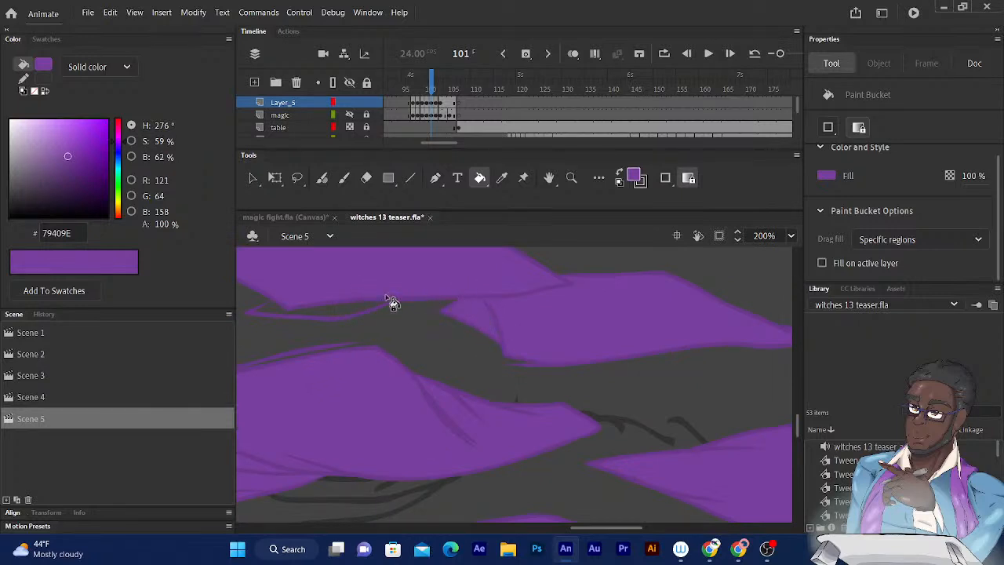
{"action": "left_click_drag", "start_coordinate": [371, 287], "coordinate": [538, 300]}
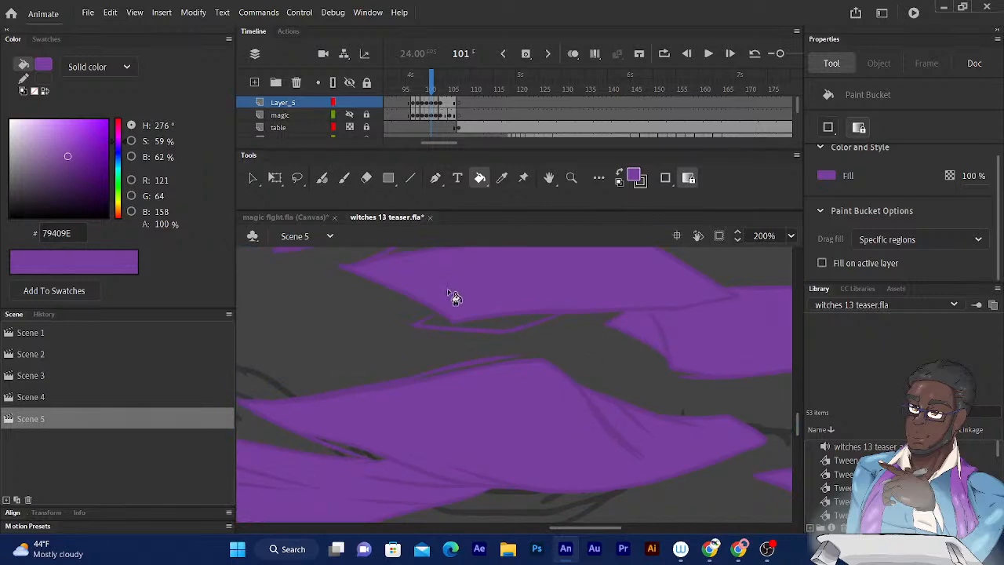
{"action": "left_click", "coordinate": [321, 178]}
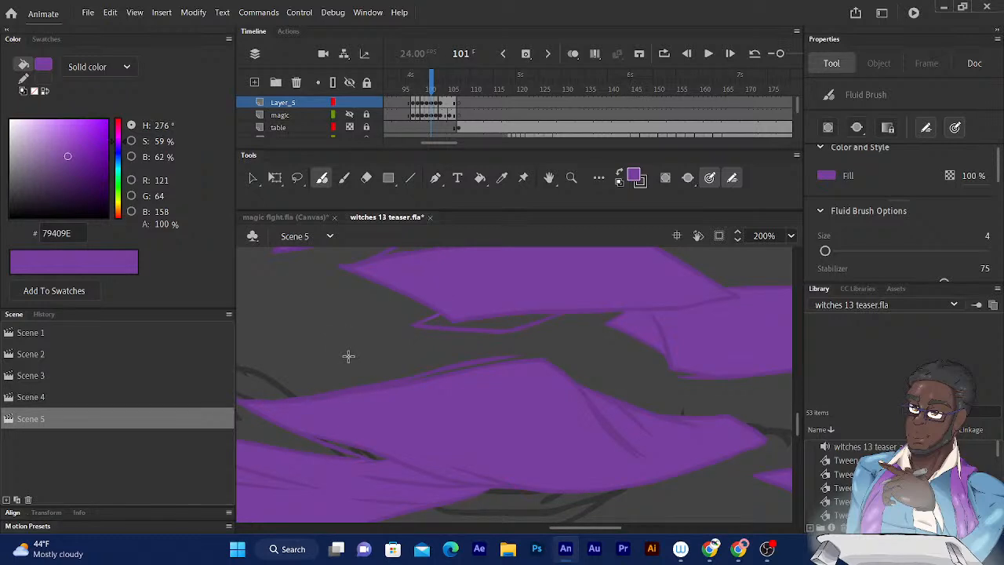
{"action": "key", "text": "k"}
{"action": "left_click", "coordinate": [484, 328]}
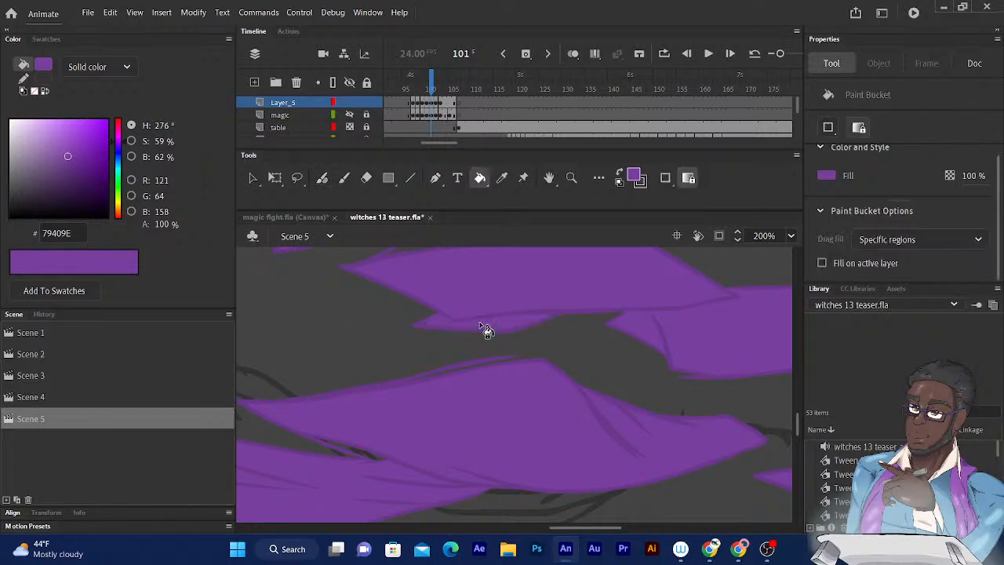
{"action": "key", "text": "ctrl+minus"}
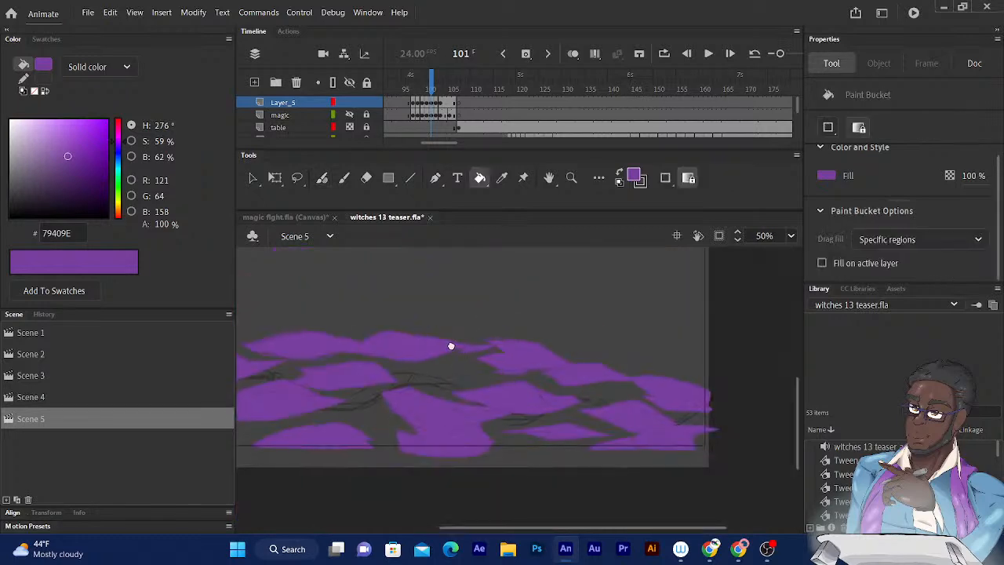
- Try to fill the thin sliver along the upper outline of the first shard on frame 101 with purple
{"action": "left_click_drag", "start_coordinate": [448, 349], "coordinate": [533, 280]}
{"action": "left_click_drag", "start_coordinate": [445, 277], "coordinate": [562, 324]}
{"action": "left_click_drag", "start_coordinate": [376, 303], "coordinate": [541, 366]}
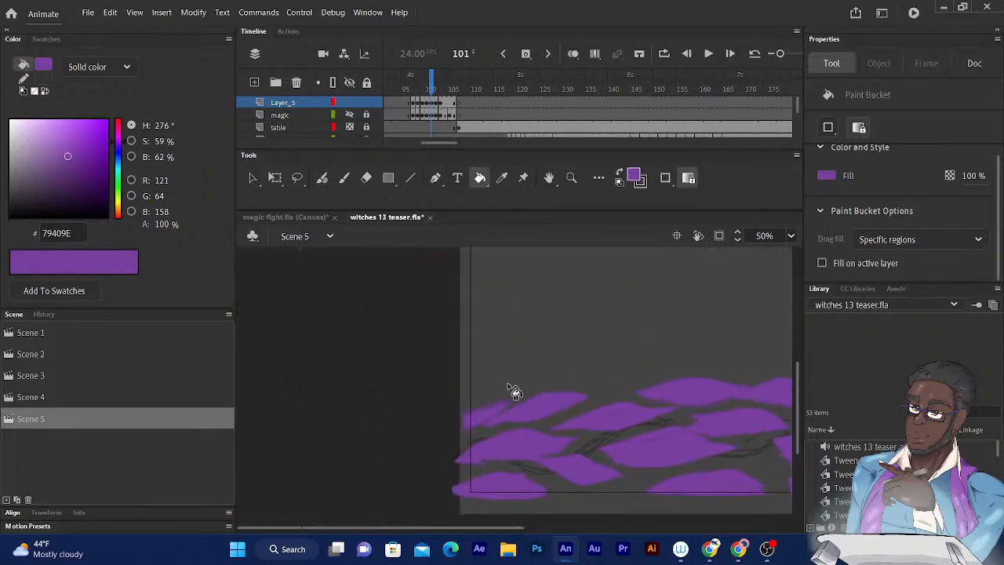
{"action": "key", "text": "ctrl+equal"}
{"action": "key", "text": "ctrl+equal"}
{"action": "left_click_drag", "start_coordinate": [462, 397], "coordinate": [531, 331]}
{"action": "key", "text": "ctrl+equal"}
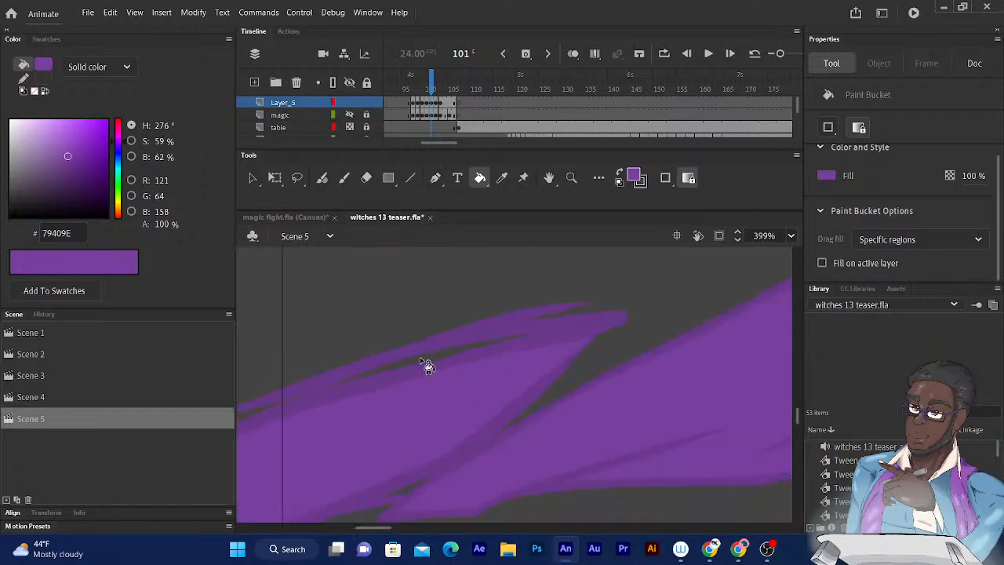
{"action": "left_click", "coordinate": [422, 361]}
{"action": "key", "text": "ctrl+z"}
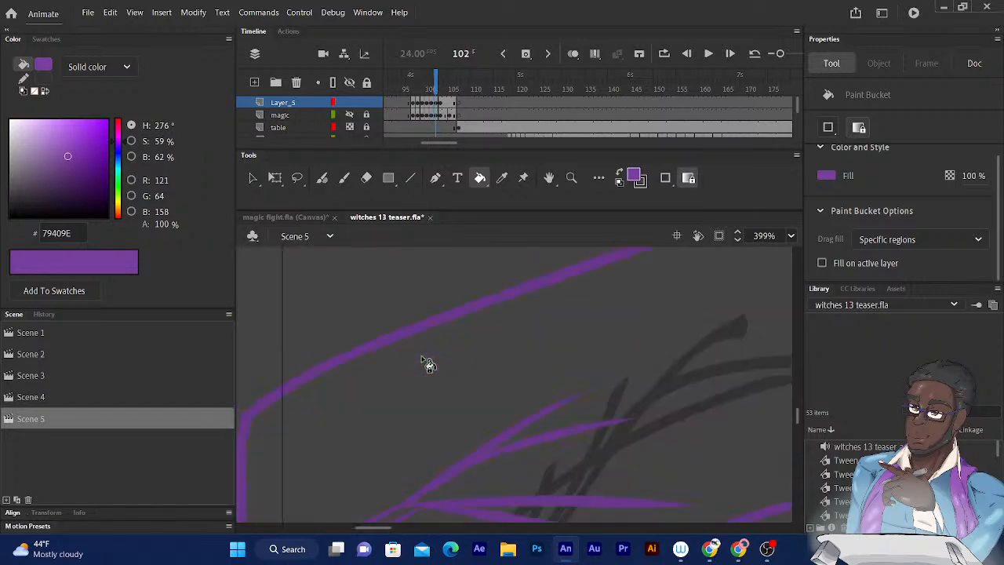
- Fill the large arched shape and the two jagged shapes below it at the start of frame 102 with purple
{"action": "key", "text": "ctrl+minus"}
{"action": "key", "text": "ctrl+minus"}
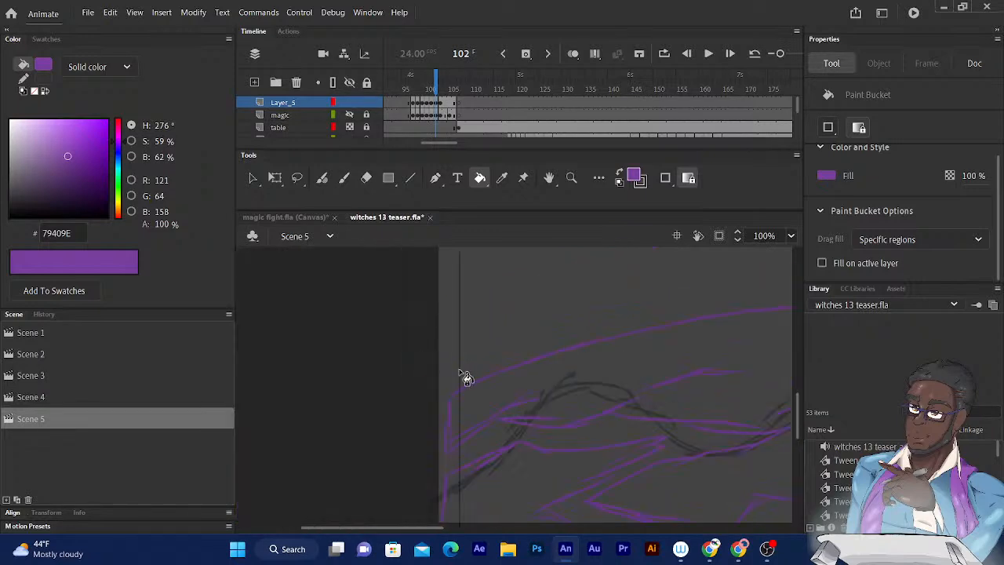
{"action": "left_click", "coordinate": [476, 314]}
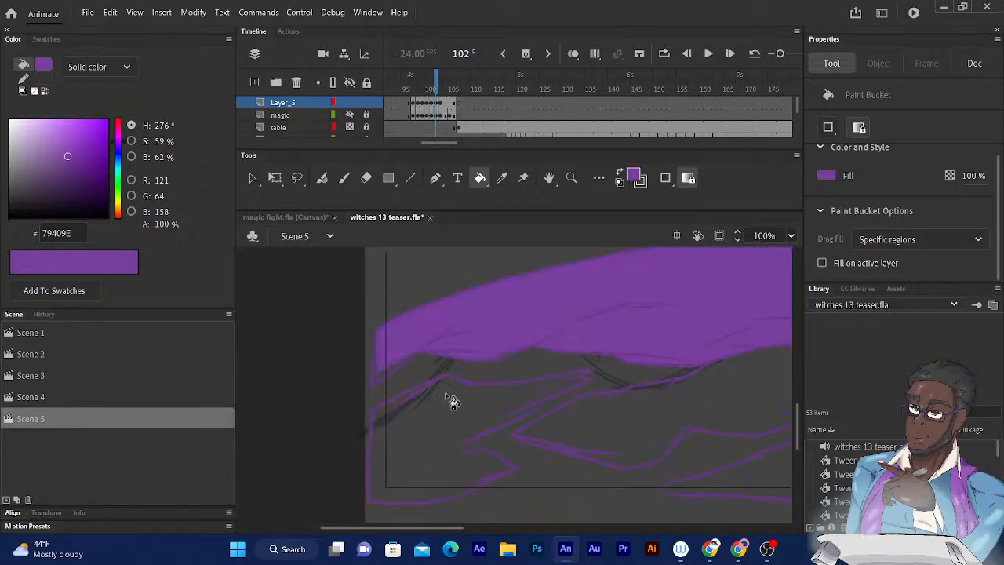
{"action": "left_click", "coordinate": [440, 420]}
{"action": "left_click_drag", "start_coordinate": [476, 399], "coordinate": [434, 412]}
{"action": "left_click", "coordinate": [533, 436]}
{"action": "left_click_drag", "start_coordinate": [509, 418], "coordinate": [475, 450]}
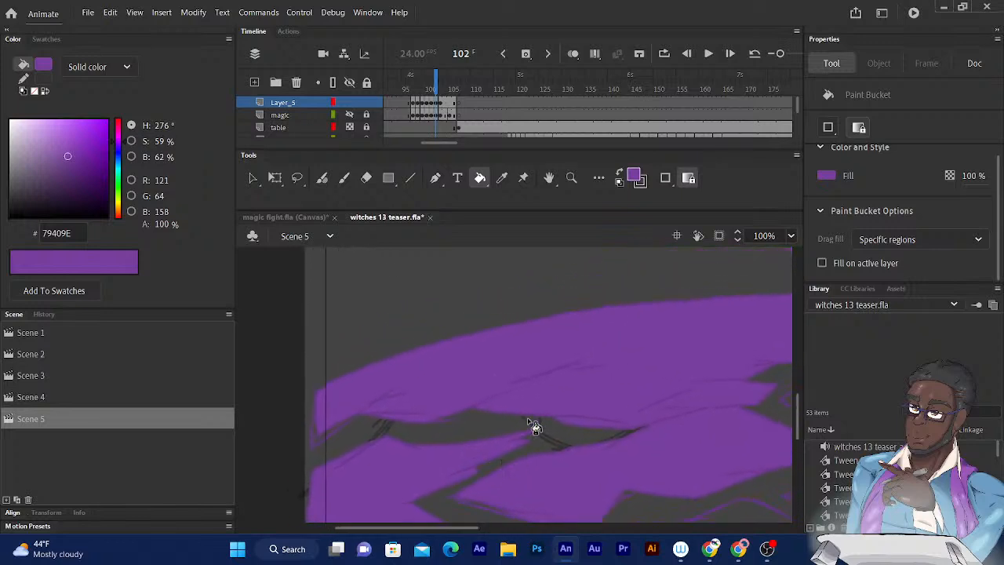
- Close the outline gap under the drooping tip of the arched shape on frame 102 and fill the sliver with purple
{"action": "left_click_drag", "start_coordinate": [417, 403], "coordinate": [508, 362]}
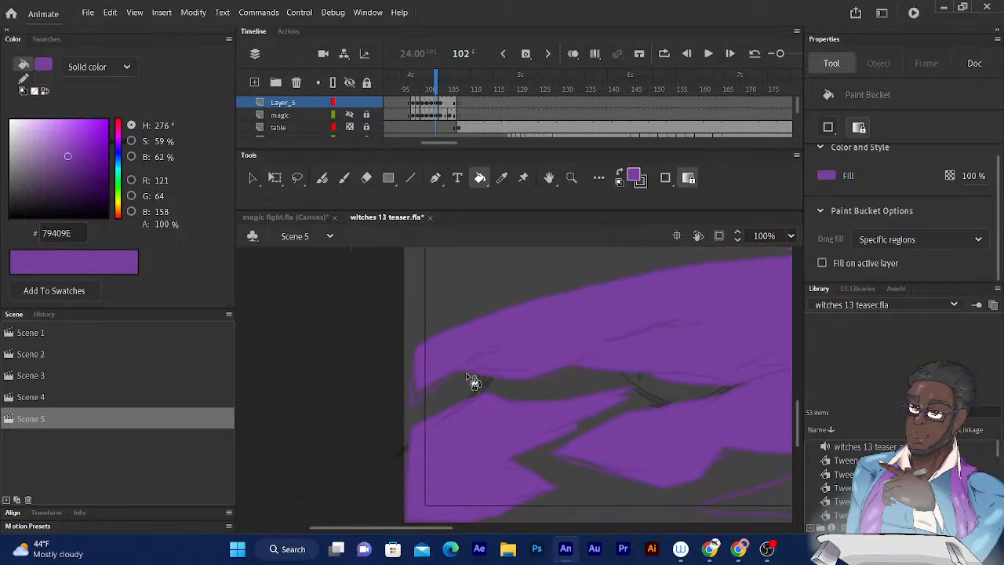
{"action": "key", "text": "ctrl+equal"}
{"action": "key", "text": "ctrl+equal"}
{"action": "left_click_drag", "start_coordinate": [359, 329], "coordinate": [471, 354]}
{"action": "left_click_drag", "start_coordinate": [348, 361], "coordinate": [422, 339]}
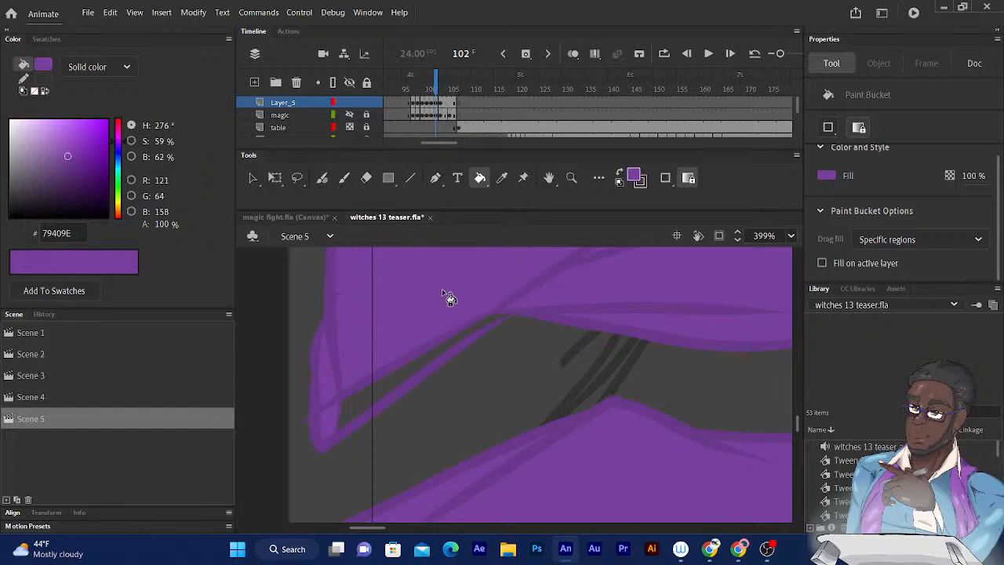
{"action": "key", "text": "b"}
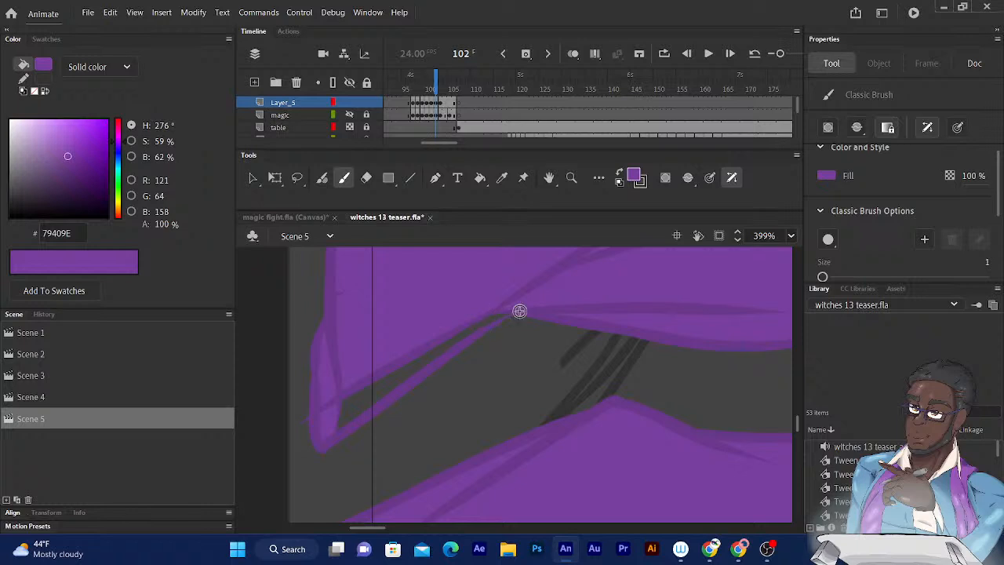
{"action": "key", "text": "k"}
{"action": "left_click", "coordinate": [398, 381]}
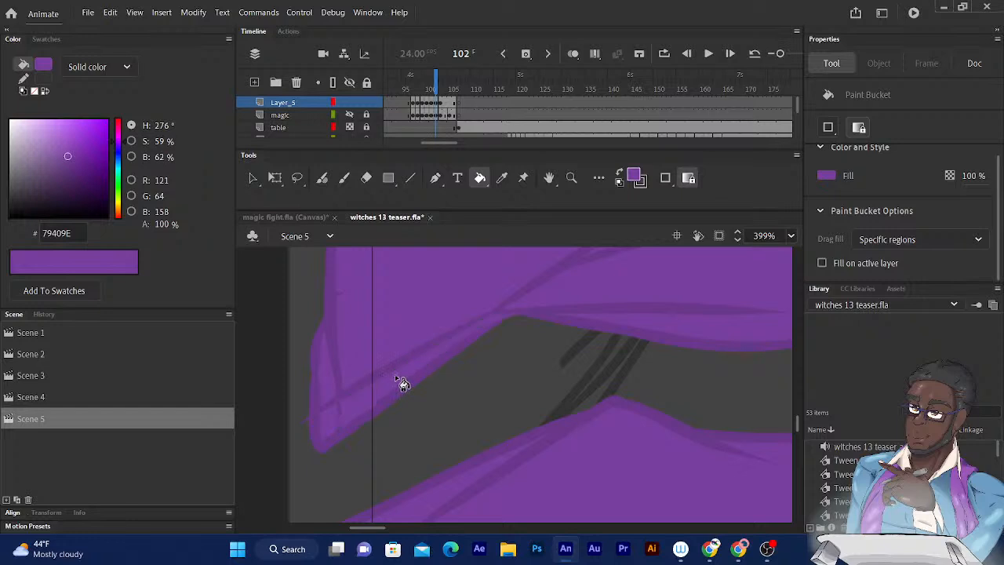
{"action": "key", "text": "ctrl+minus"}
{"action": "key", "text": "ctrl+minus"}
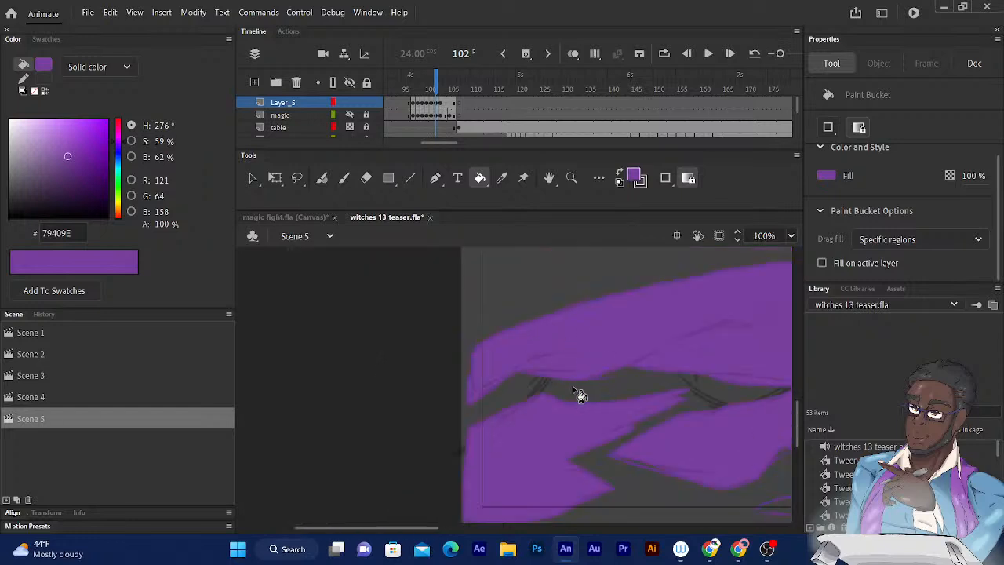
- Fill the jagged shape beneath the middle of the large arch on frame 102 with purple
{"action": "left_click_drag", "start_coordinate": [574, 387], "coordinate": [378, 367]}
{"action": "left_click_drag", "start_coordinate": [475, 345], "coordinate": [342, 333]}
{"action": "key", "text": "ctrl+minus"}
{"action": "left_click_drag", "start_coordinate": [538, 416], "coordinate": [401, 437]}
{"action": "left_click", "coordinate": [439, 387]}
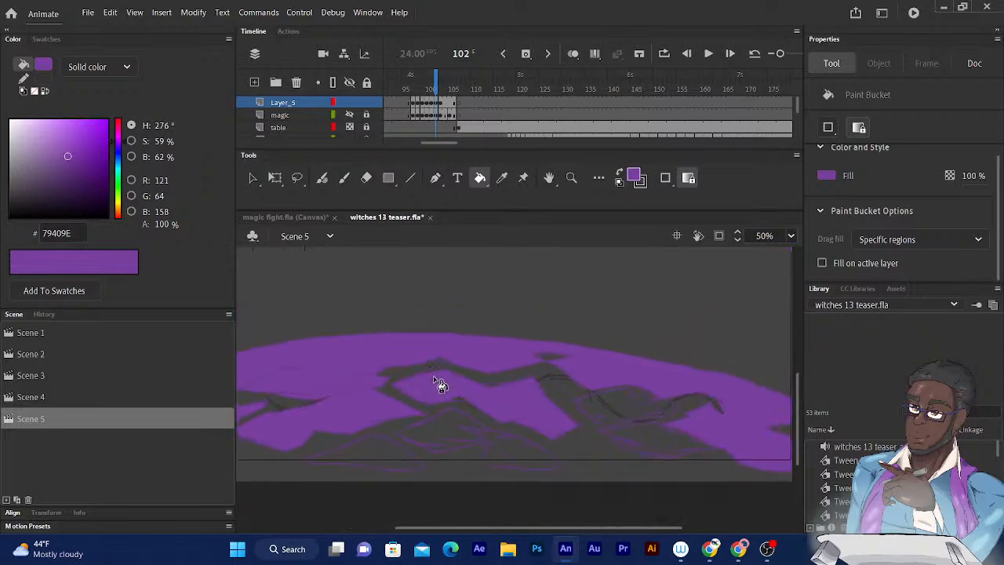
- Fill the thin slivers along the middle jagged shape's upper edge on frame 102 and try to fill the small gap in the arch above it
{"action": "key", "text": "ctrl+equal"}
{"action": "key", "text": "ctrl+equal"}
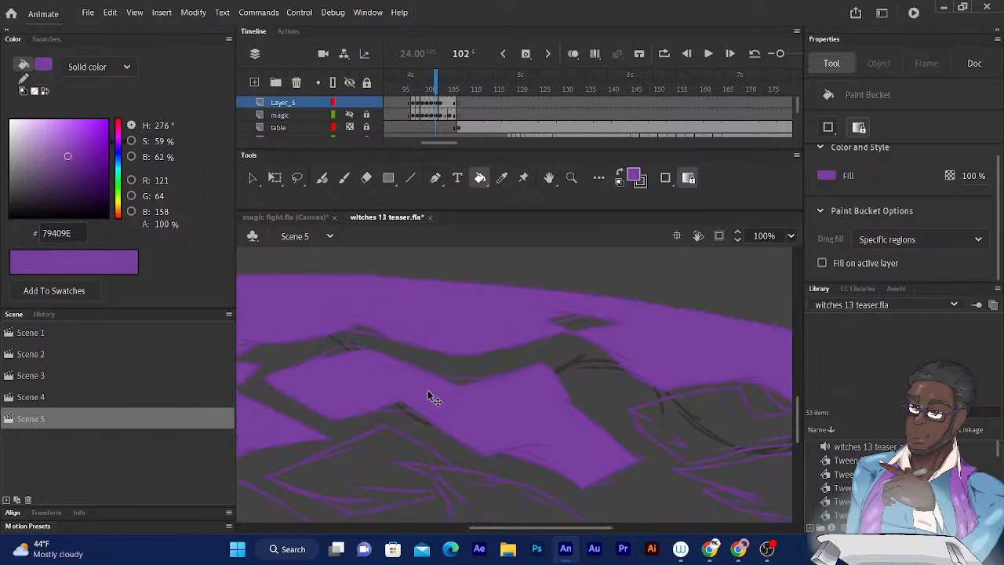
{"action": "left_click", "coordinate": [397, 377]}
{"action": "left_click_drag", "start_coordinate": [347, 367], "coordinate": [509, 364]}
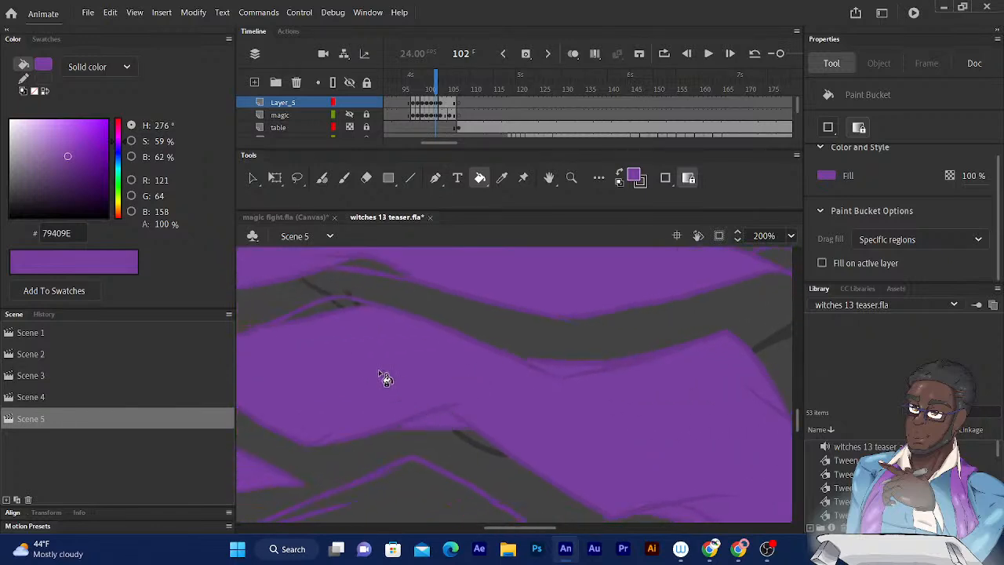
{"action": "left_click_drag", "start_coordinate": [394, 384], "coordinate": [511, 421]}
{"action": "left_click", "coordinate": [451, 368]}
{"action": "left_click", "coordinate": [489, 325]}
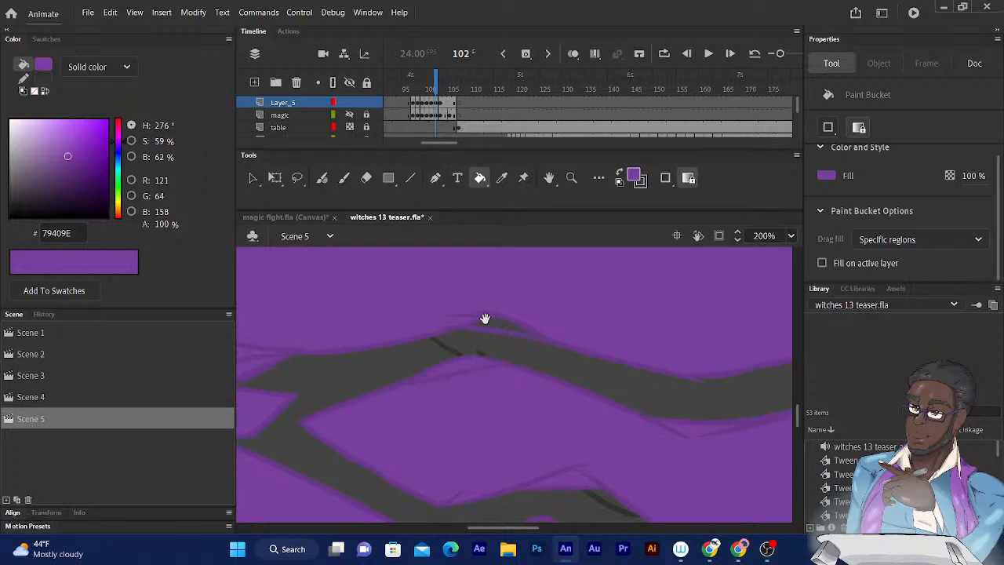
{"action": "left_click_drag", "start_coordinate": [485, 322], "coordinate": [469, 316]}
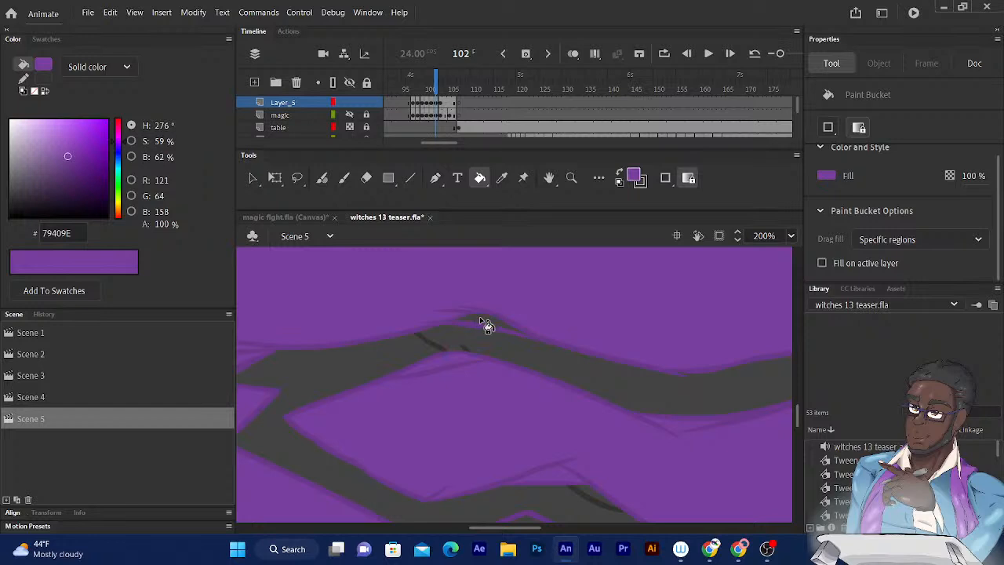
{"action": "mouse_move", "coordinate": [456, 379]}
{"action": "left_mouse_down"}
{"action": "mouse_move", "coordinate": [432, 361]}
{"action": "mouse_move", "coordinate": [419, 377]}
{"action": "mouse_move", "coordinate": [438, 376]}
{"action": "left_mouse_up"}
{"action": "mouse_move", "coordinate": [437, 322]}
{"action": "left_mouse_down"}
{"action": "mouse_move", "coordinate": [430, 352]}
{"action": "mouse_move", "coordinate": [413, 334]}
{"action": "mouse_move", "coordinate": [386, 355]}
{"action": "mouse_move", "coordinate": [401, 335]}
{"action": "left_mouse_up"}
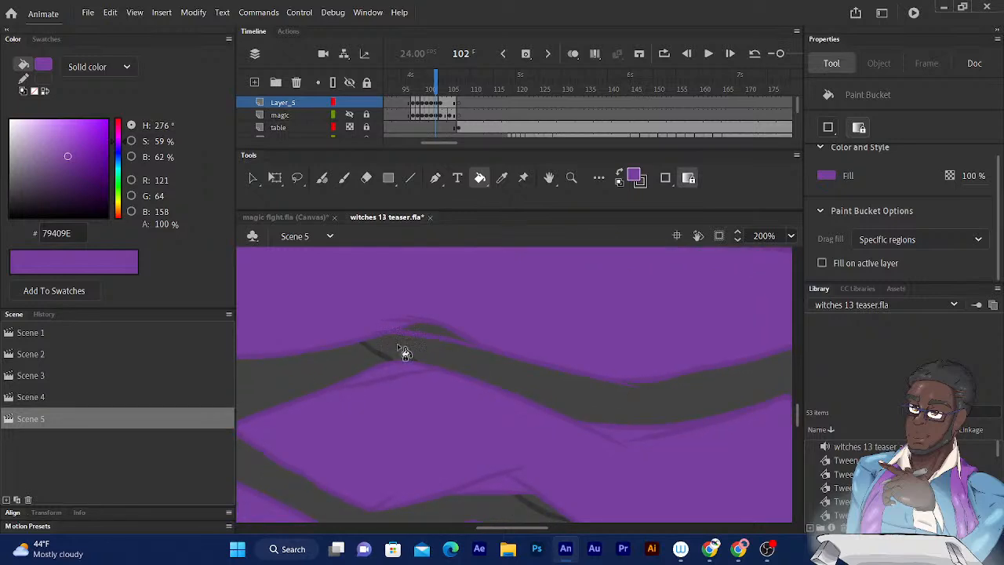
- Fill the two adjoining outlined shards below the middle jagged shape on frame 102 with purple
{"action": "left_click_drag", "start_coordinate": [388, 353], "coordinate": [450, 242]}
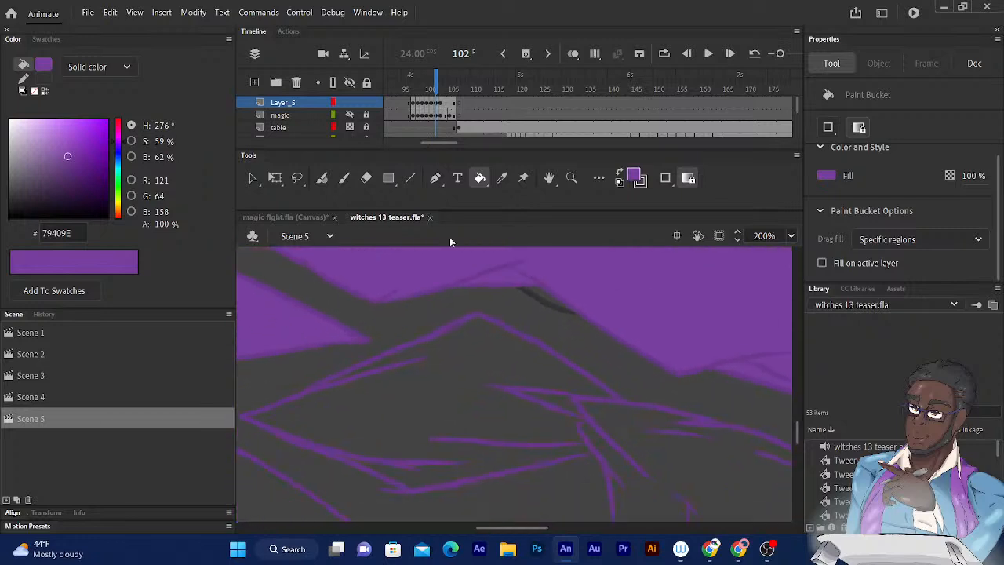
{"action": "left_click", "coordinate": [436, 398]}
{"action": "mouse_move", "coordinate": [434, 399]}
{"action": "left_mouse_down"}
{"action": "mouse_move", "coordinate": [397, 363]}
{"action": "mouse_move", "coordinate": [428, 317]}
{"action": "left_mouse_up"}
{"action": "left_click", "coordinate": [503, 322]}
{"action": "left_click_drag", "start_coordinate": [467, 355], "coordinate": [361, 379]}
{"action": "left_click", "coordinate": [520, 382]}
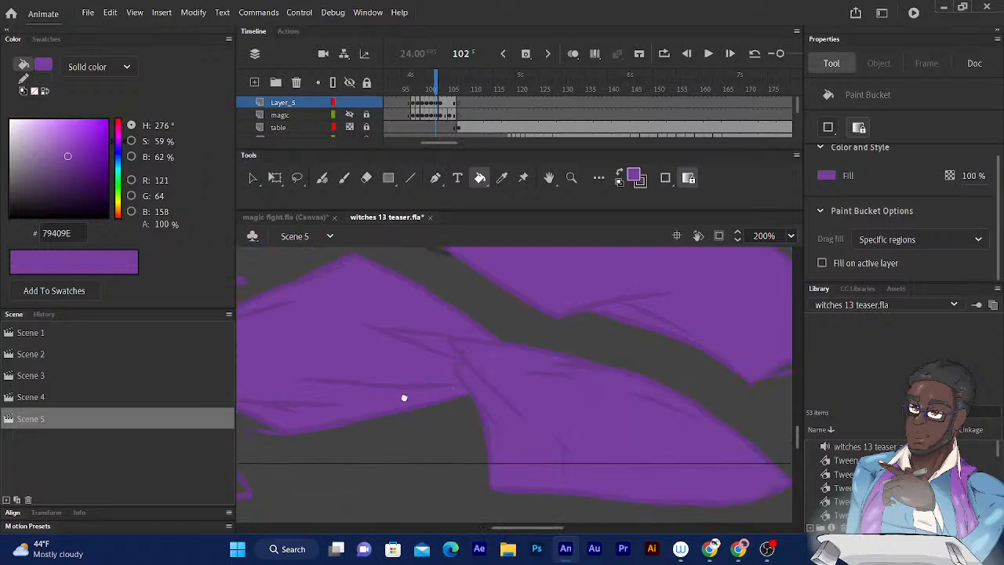
- Close the open tip of the triangular shard on frame 102 with the Fluid Brush and fill it and the sliver above it with purple
{"action": "left_click_drag", "start_coordinate": [422, 395], "coordinate": [592, 353]}
{"action": "left_click_drag", "start_coordinate": [427, 341], "coordinate": [575, 336]}
{"action": "mouse_move", "coordinate": [428, 322]}
{"action": "left_mouse_down"}
{"action": "mouse_move", "coordinate": [508, 314]}
{"action": "mouse_move", "coordinate": [543, 285]}
{"action": "mouse_move", "coordinate": [520, 323]}
{"action": "mouse_move", "coordinate": [531, 316]}
{"action": "left_mouse_up"}
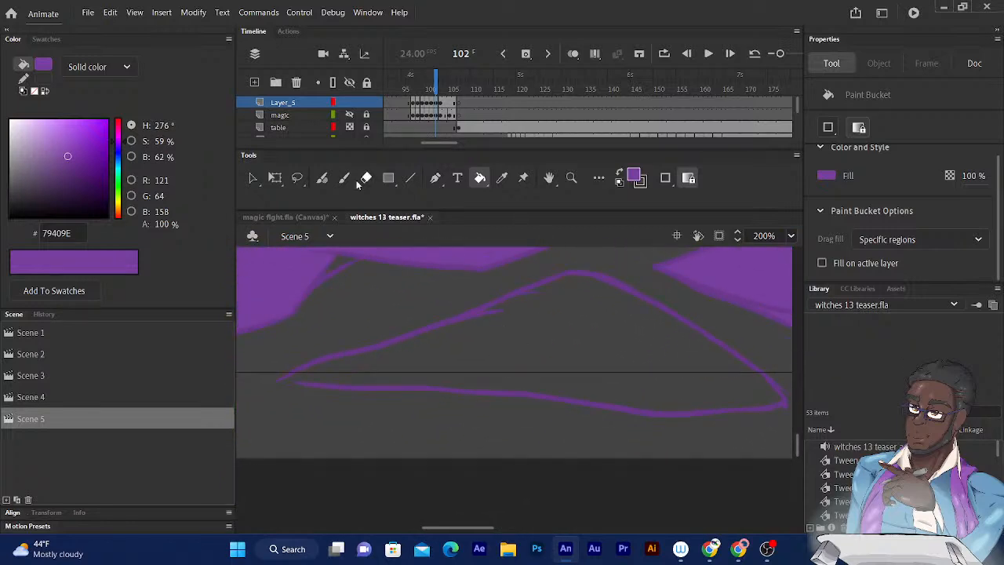
{"action": "left_click", "coordinate": [322, 178]}
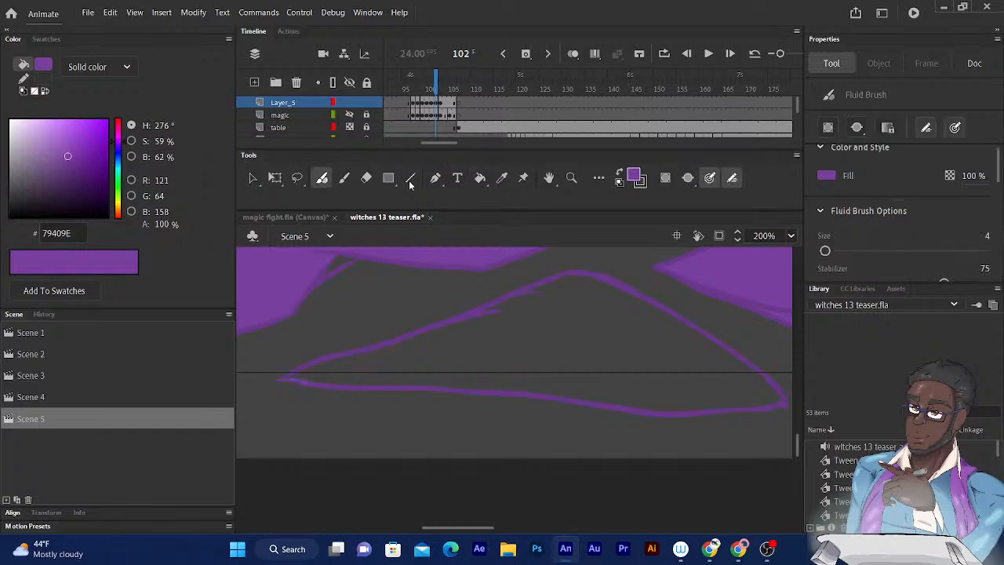
{"action": "left_click", "coordinate": [480, 178]}
{"action": "left_click", "coordinate": [477, 346]}
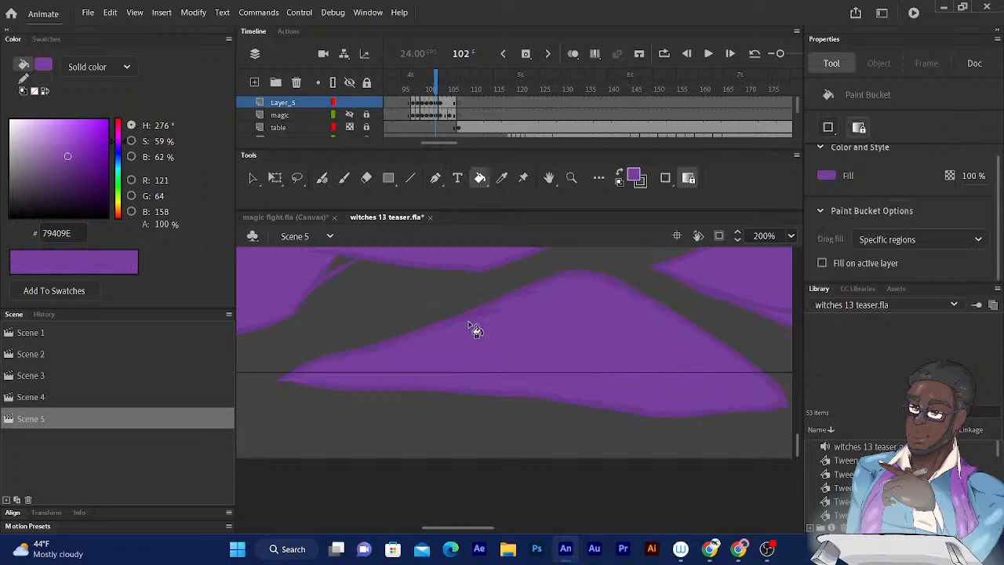
{"action": "scroll", "coordinate": [400, 298], "scroll_direction": "up", "scroll_amount": 1}
{"action": "scroll", "coordinate": [401, 309], "scroll_direction": "up", "scroll_amount": 2}
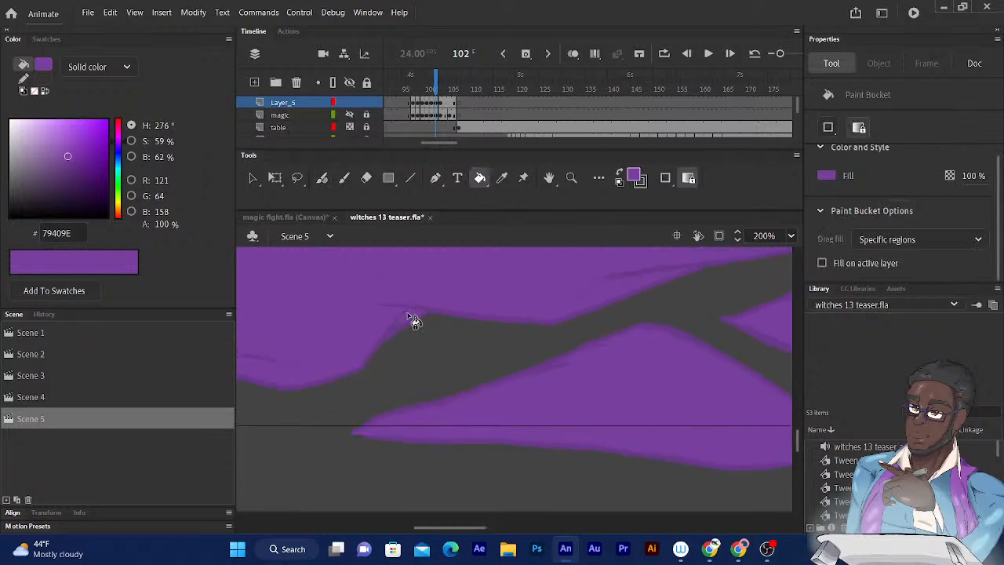
{"action": "scroll", "coordinate": [418, 342], "scroll_direction": "down", "scroll_amount": 2}
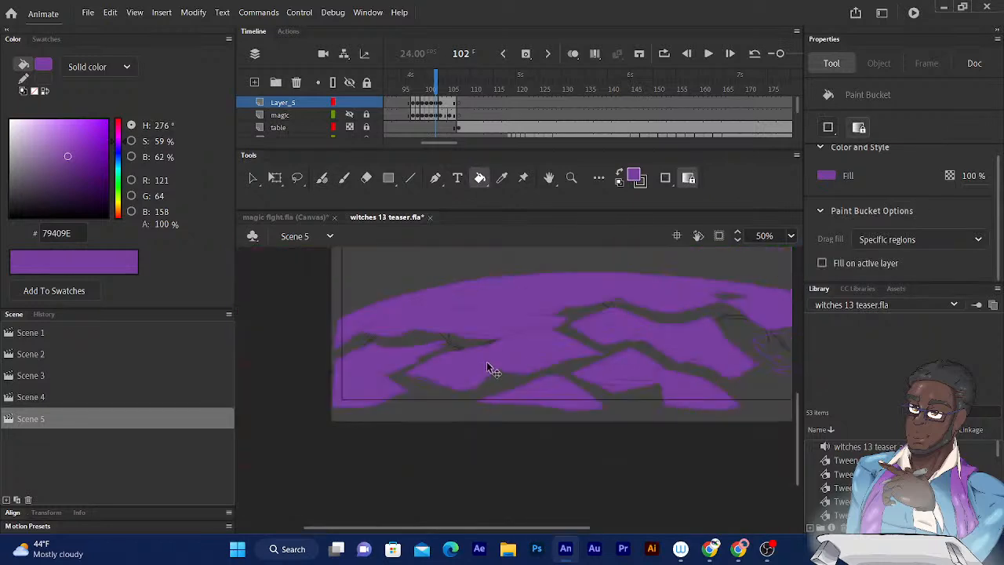
- Fill the remaining outlined shards near the far end of the arch on frame 102 with purple
{"action": "left_click_drag", "start_coordinate": [538, 358], "coordinate": [327, 402]}
{"action": "left_click_drag", "start_coordinate": [507, 355], "coordinate": [381, 342]}
{"action": "key", "text": "ctrl+equal"}
{"action": "scroll", "coordinate": [453, 341], "scroll_direction": "up", "scroll_amount": 1}
{"action": "scroll", "coordinate": [401, 363], "scroll_direction": "up", "scroll_amount": 1}
{"action": "scroll", "coordinate": [502, 369], "scroll_direction": "down", "scroll_amount": 3}
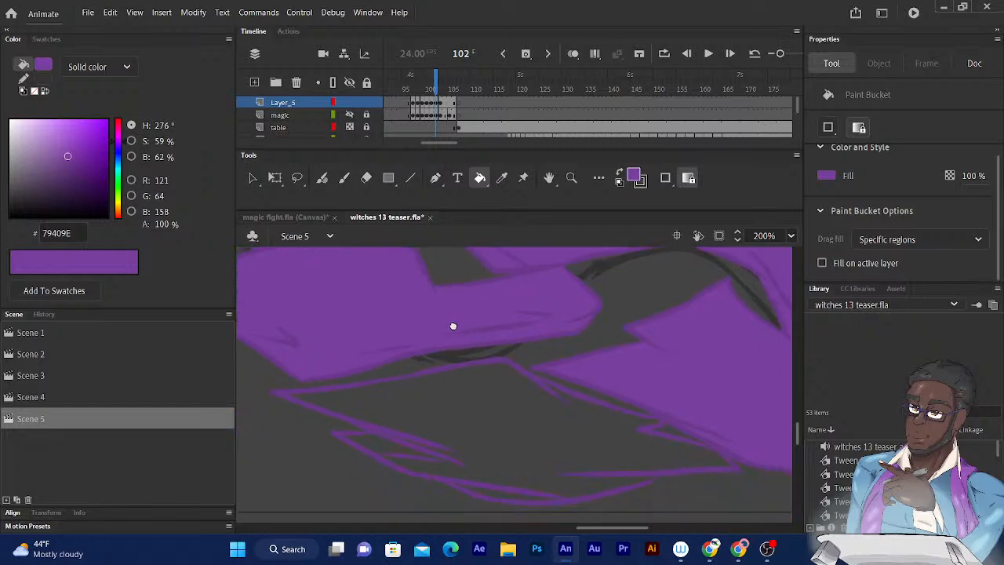
{"action": "left_click", "coordinate": [483, 380]}
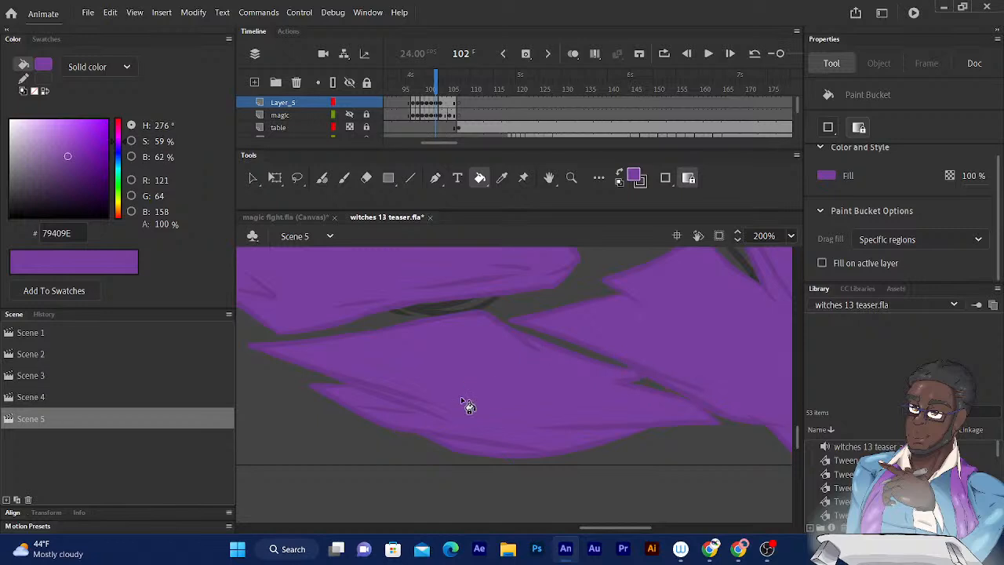
{"action": "scroll", "coordinate": [464, 404], "scroll_direction": "down", "scroll_amount": 4}
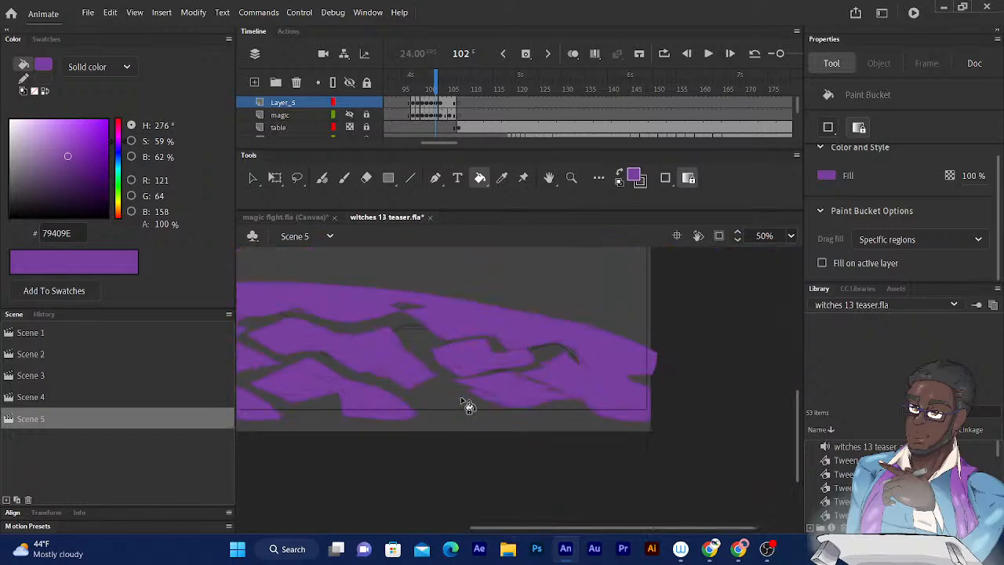
{"action": "left_click_drag", "start_coordinate": [513, 380], "coordinate": [458, 431]}
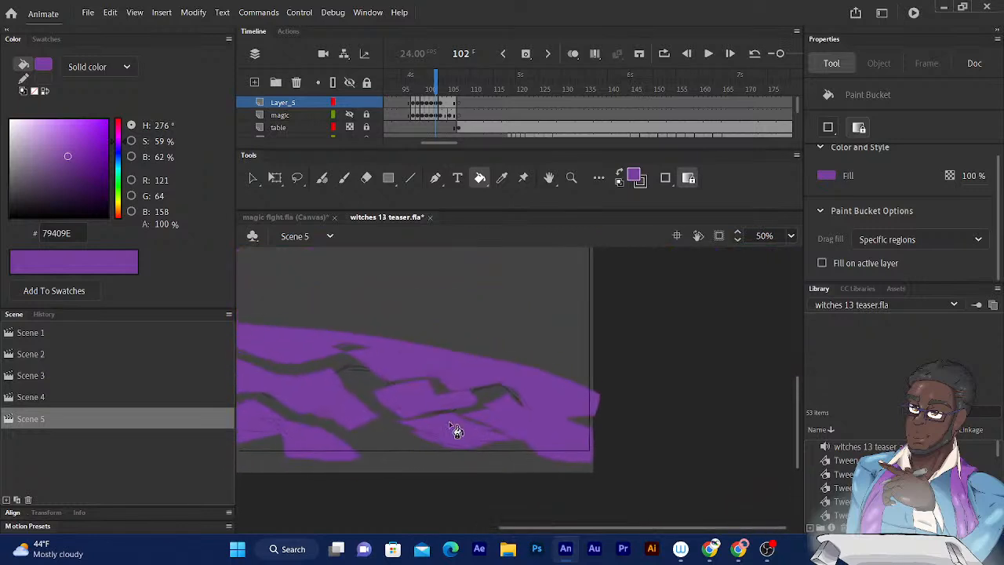
- Go to frame 103 and fill the large wavy-bottomed shape with purple
{"action": "left_click", "coordinate": [440, 84]}
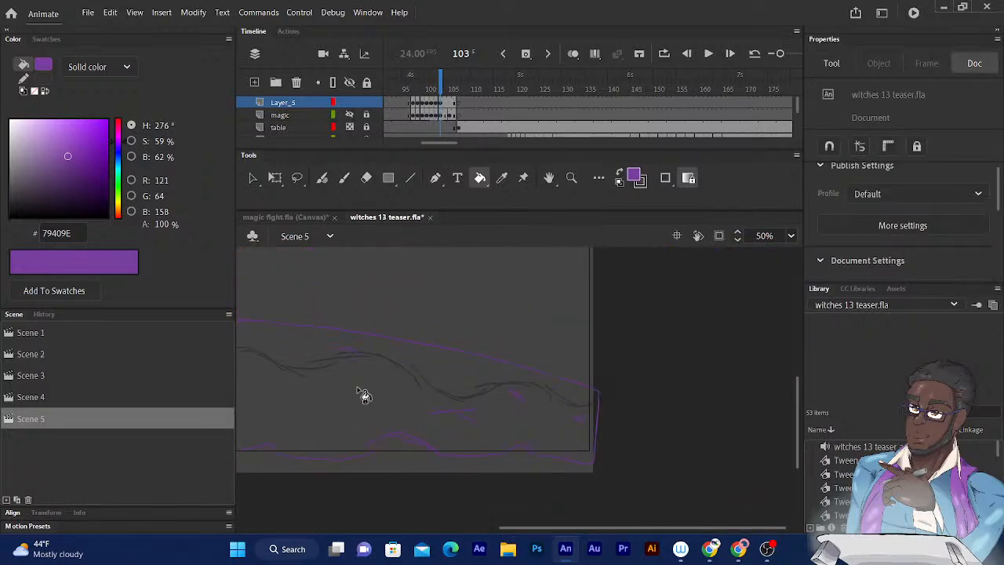
{"action": "left_click", "coordinate": [388, 382]}
{"action": "left_click_drag", "start_coordinate": [462, 338], "coordinate": [564, 304]}
{"action": "left_click_drag", "start_coordinate": [419, 332], "coordinate": [598, 367]}
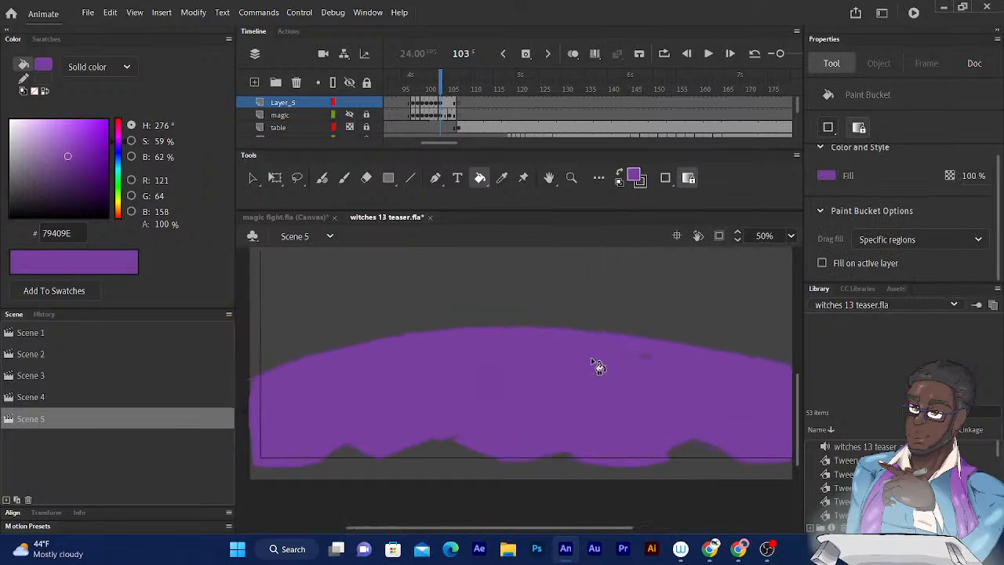
{"action": "left_click_drag", "start_coordinate": [450, 340], "coordinate": [314, 316]}
{"action": "left_click_drag", "start_coordinate": [554, 393], "coordinate": [440, 371]}
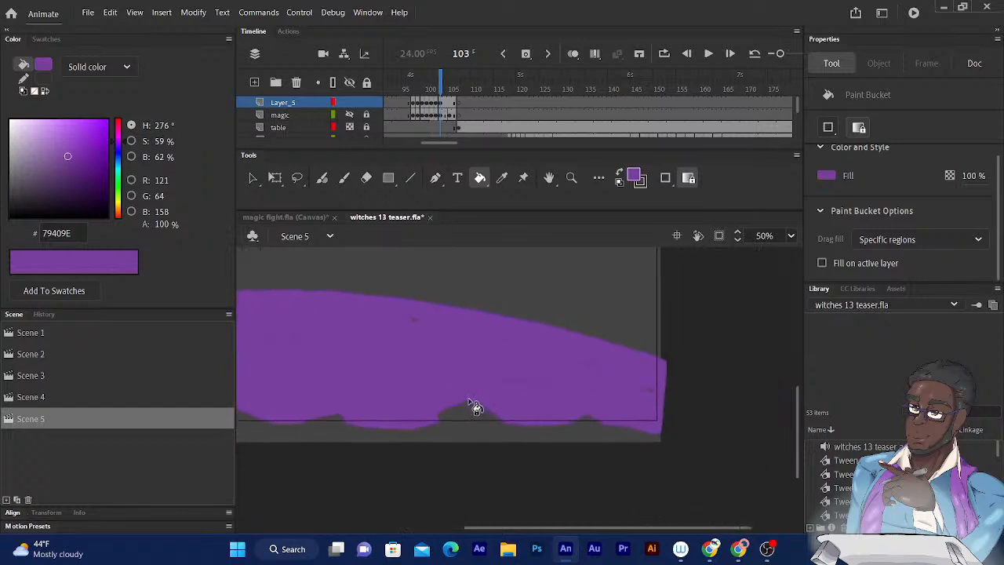
- Fill the thin sliver along the dip in the shape's lower edge on frame 103 with purple
{"action": "scroll", "coordinate": [471, 405], "scroll_direction": "up", "scroll_amount": 2, "text": "ctrl"}
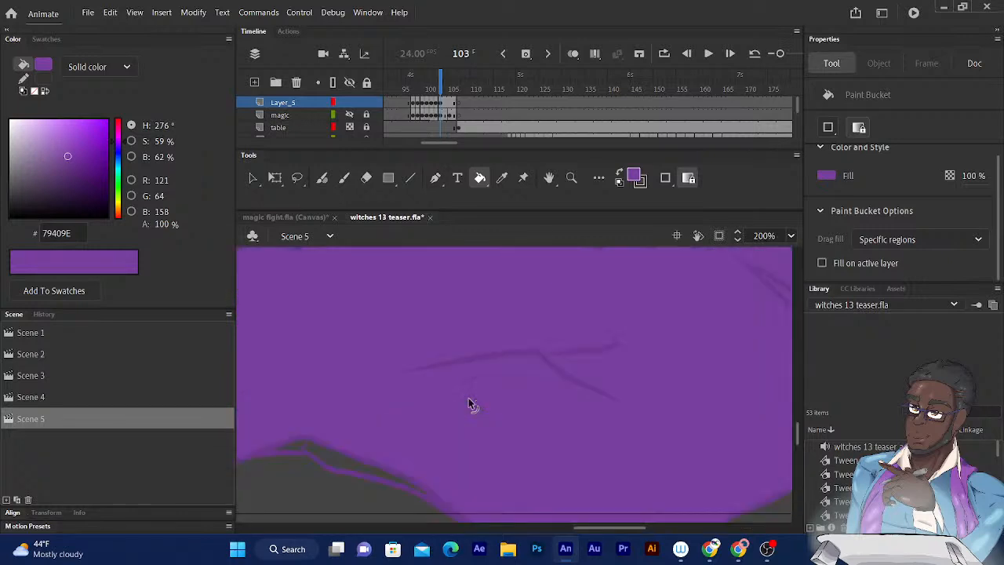
{"action": "left_click", "coordinate": [415, 420]}
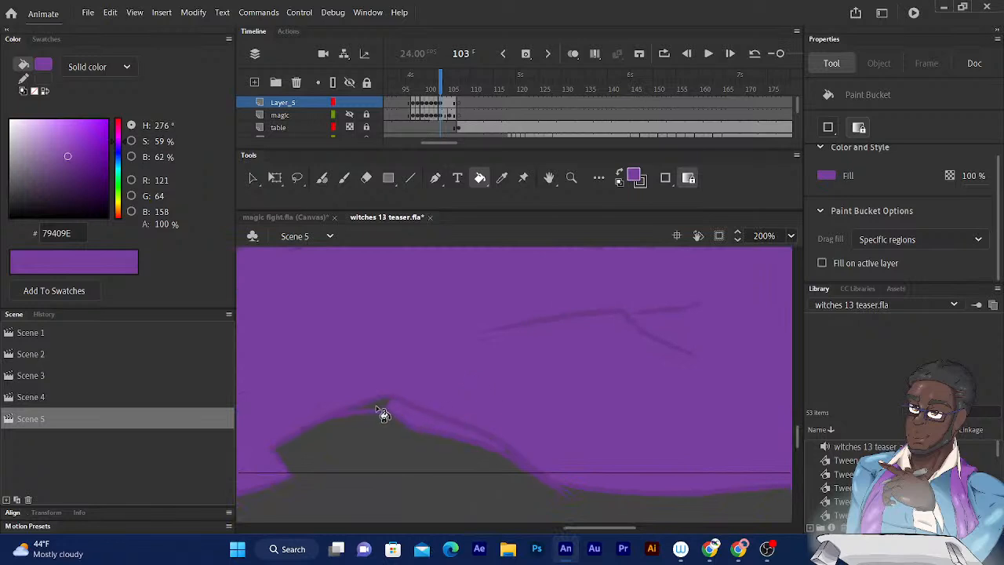
{"action": "scroll", "coordinate": [389, 411], "scroll_direction": "down", "scroll_amount": 3, "text": "ctrl"}
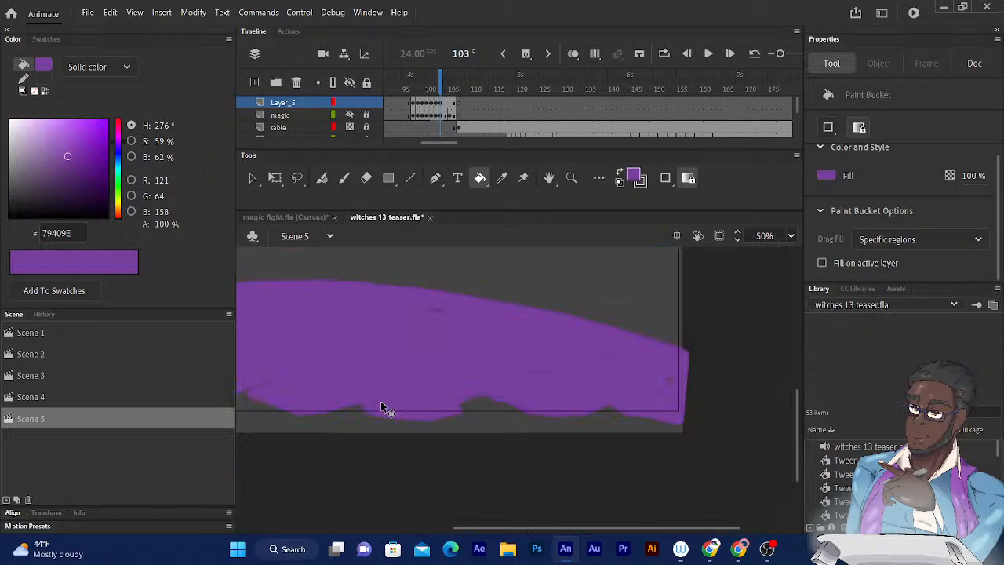
- Play back the Scene 5 animation to review the colored magic effect and the sequence that follows it
{"action": "mouse_move", "coordinate": [441, 89]}
{"action": "left_mouse_down"}
{"action": "mouse_move", "coordinate": [404, 88]}
{"action": "mouse_move", "coordinate": [444, 89]}
{"action": "left_mouse_up"}
{"action": "key", "text": "Return"}
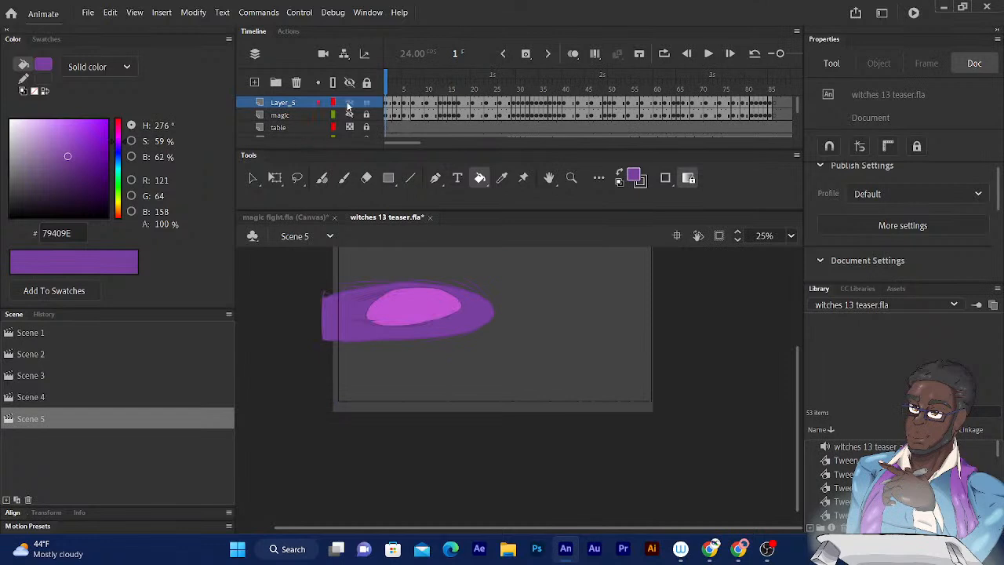
{"action": "key", "text": "Return"}
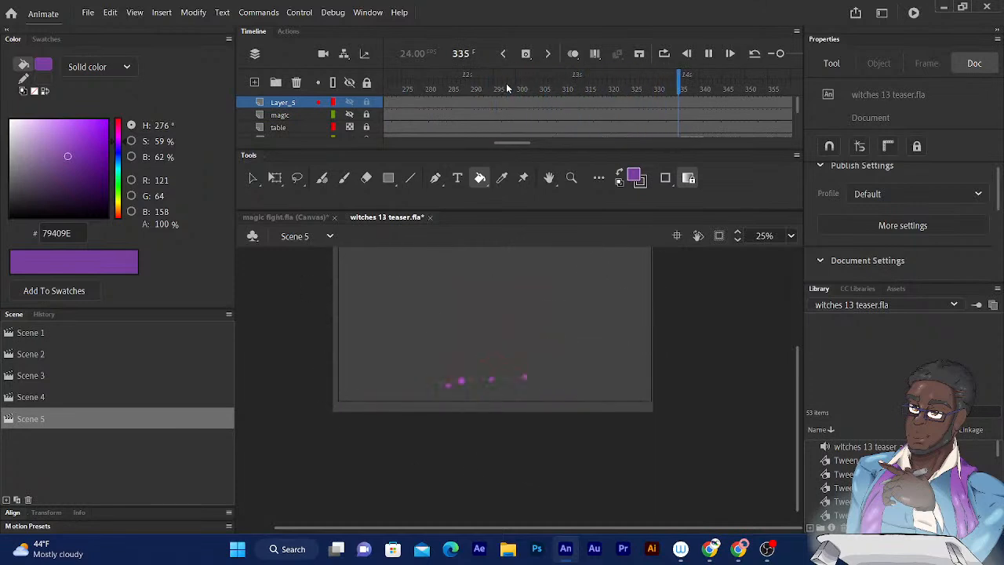
{"action": "left_click_drag", "start_coordinate": [464, 87], "coordinate": [432, 87]}
{"action": "key", "text": "Return"}
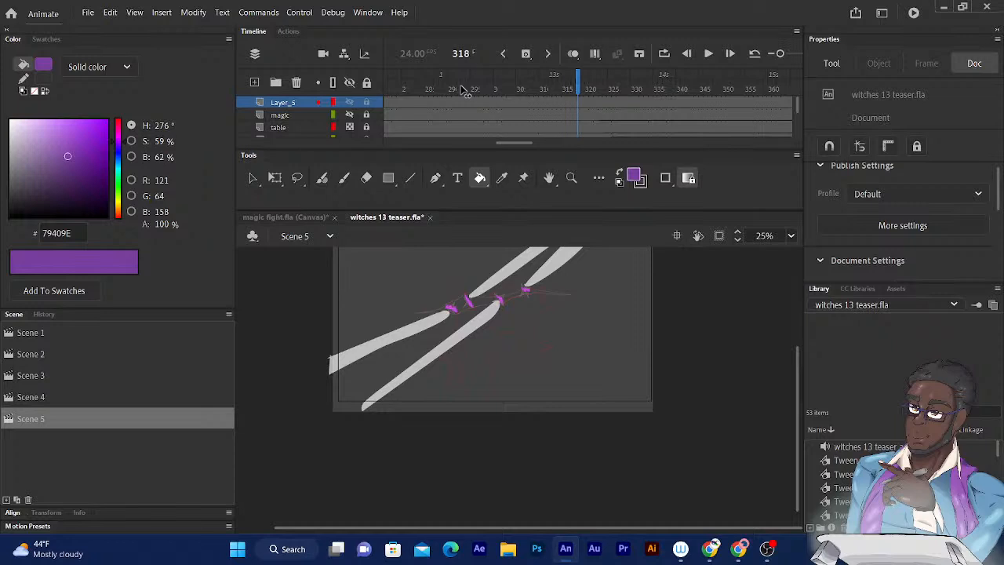
- Examine the white streaks and magenta sparks by stepping back and forth between frames 309 and 333
{"action": "key", "text": "comma"}
{"action": "key", "text": "comma"}
{"action": "key", "text": "comma"}
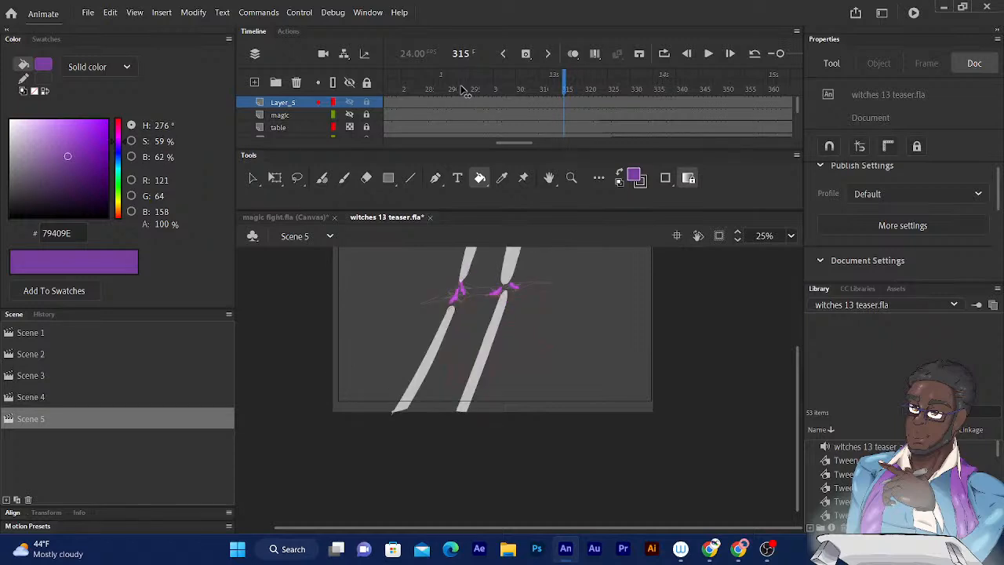
{"action": "key", "text": "period"}
{"action": "key", "text": "period"}
{"action": "key", "text": "period"}
{"action": "key", "text": "period"}
{"action": "key", "text": "period"}
{"action": "key", "text": "period"}
{"action": "key", "text": "period"}
{"action": "key", "text": "period"}
{"action": "key", "text": "period"}
{"action": "key", "text": "period"}
{"action": "key", "text": "period"}
{"action": "key", "text": "period"}
{"action": "key", "text": "period"}
{"action": "key", "text": "period"}
{"action": "key", "text": "period"}
{"action": "key", "text": "period"}
{"action": "key", "text": "period"}
{"action": "key", "text": "period"}
{"action": "key", "text": "period"}
{"action": "key", "text": "period"}
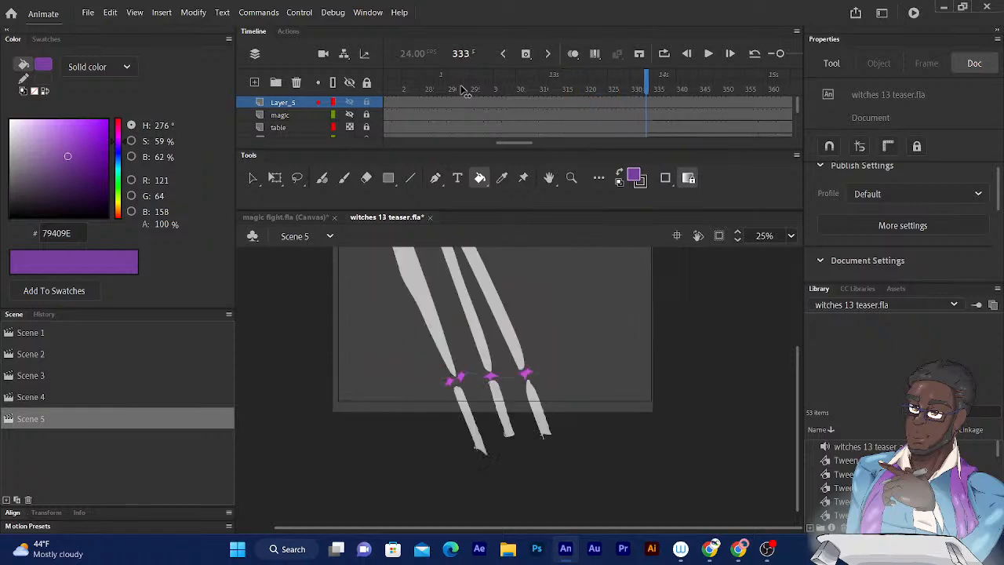
{"action": "key", "text": "comma"}
{"action": "key", "text": "comma"}
{"action": "key", "text": "comma"}
{"action": "key", "text": "comma"}
{"action": "key", "text": "comma"}
{"action": "key", "text": "comma"}
{"action": "key", "text": "comma"}
{"action": "key", "text": "comma"}
{"action": "key", "text": "comma"}
{"action": "key", "text": "comma"}
{"action": "key", "text": "comma"}
{"action": "key", "text": "comma"}
{"action": "key", "text": "comma"}
{"action": "key", "text": "comma"}
{"action": "key", "text": "comma"}
{"action": "key", "text": "comma"}
{"action": "key", "text": "comma"}
{"action": "key", "text": "comma"}
{"action": "key", "text": "comma"}
{"action": "key", "text": "comma"}
{"action": "key", "text": "comma"}
{"action": "key", "text": "comma"}
{"action": "key", "text": "comma"}
{"action": "key", "text": "comma"}
{"action": "key", "text": "comma"}
{"action": "key", "text": "comma"}
{"action": "key", "text": "comma"}
{"action": "key", "text": "comma"}
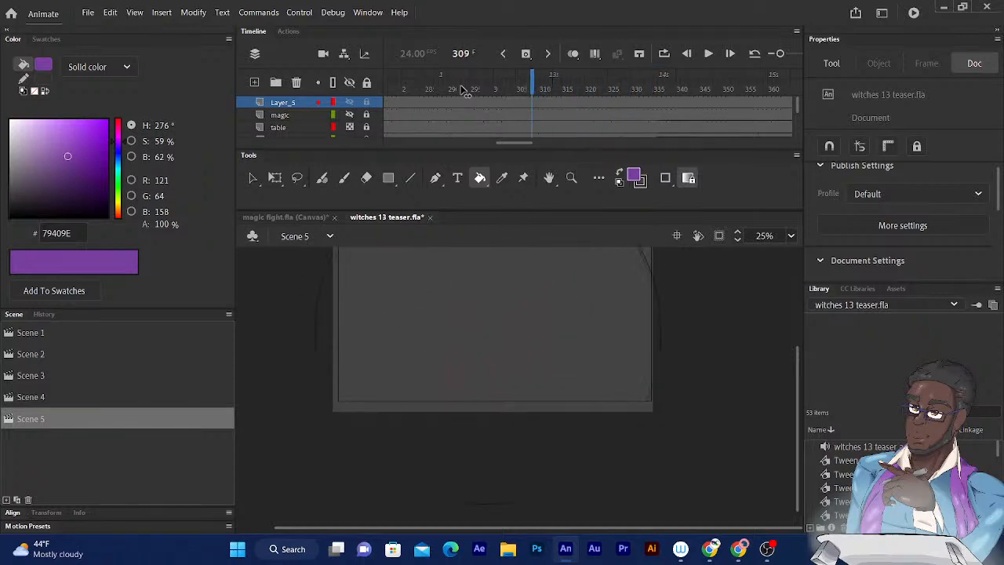
{"action": "key", "text": "period"}
{"action": "key", "text": "period"}
{"action": "key", "text": "period"}
{"action": "key", "text": "period"}
{"action": "key", "text": "period"}
{"action": "key", "text": "period"}
{"action": "key", "text": "period"}
{"action": "key", "text": "period"}
{"action": "key", "text": "period"}
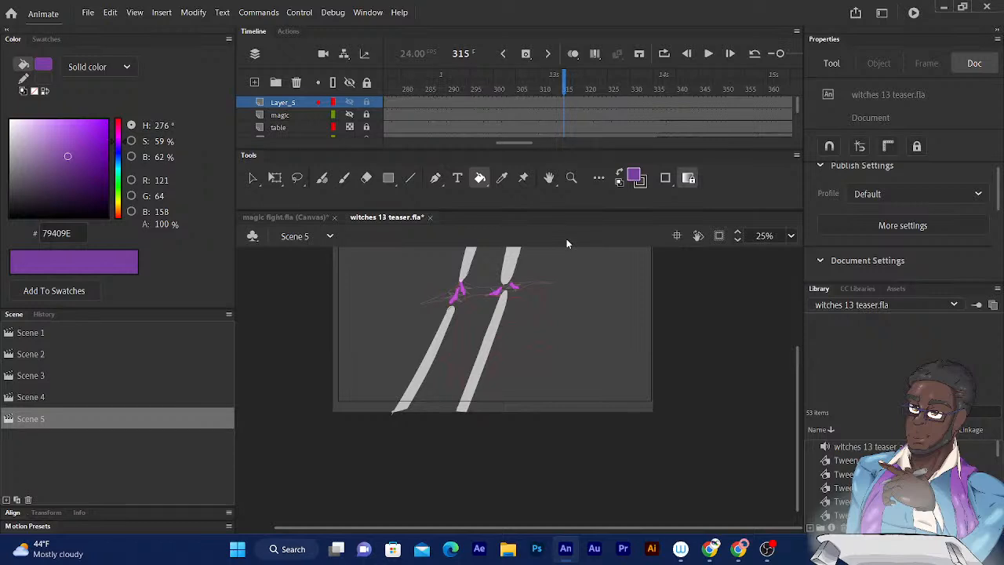
- Bring the Folder_1 layer into view in the timeline and examine its keyframes frame by frame up to frame 334 and back to 316
{"action": "scroll", "coordinate": [796, 108], "scroll_direction": "down", "scroll_amount": 5}
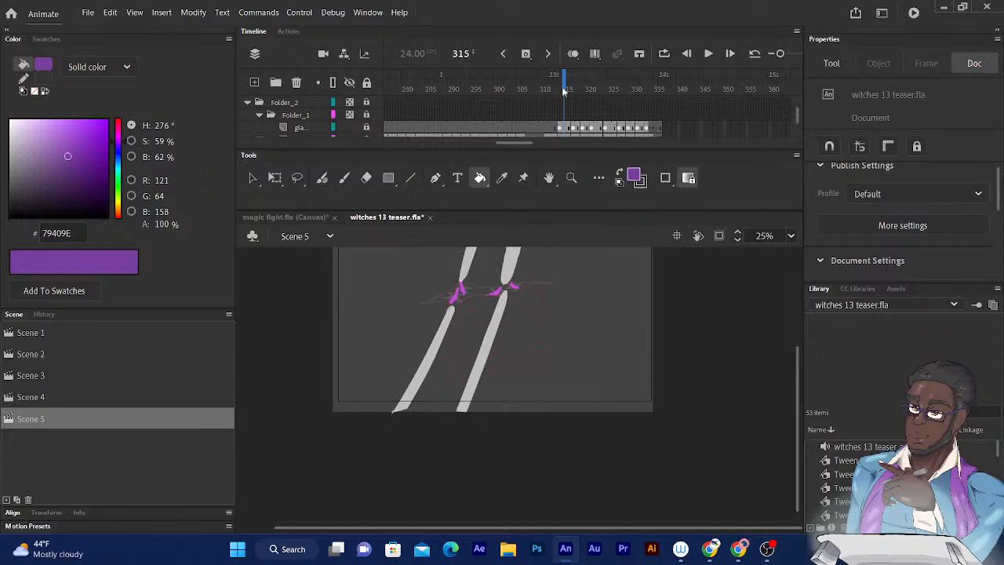
{"action": "key", "text": "period"}
{"action": "key", "text": "period"}
{"action": "key", "text": "period"}
{"action": "key", "text": "period"}
{"action": "key", "text": "period"}
{"action": "key", "text": "comma"}
{"action": "key", "text": "comma"}
{"action": "key", "text": "comma"}
{"action": "key", "text": "comma"}
{"action": "key", "text": "comma"}
{"action": "key", "text": "comma"}
{"action": "key", "text": "period"}
{"action": "key", "text": "period"}
{"action": "key", "text": "period"}
{"action": "key", "text": "period"}
{"action": "key", "text": "period"}
{"action": "key", "text": "period"}
{"action": "key", "text": "period"}
{"action": "key", "text": "period"}
{"action": "key", "text": "period"}
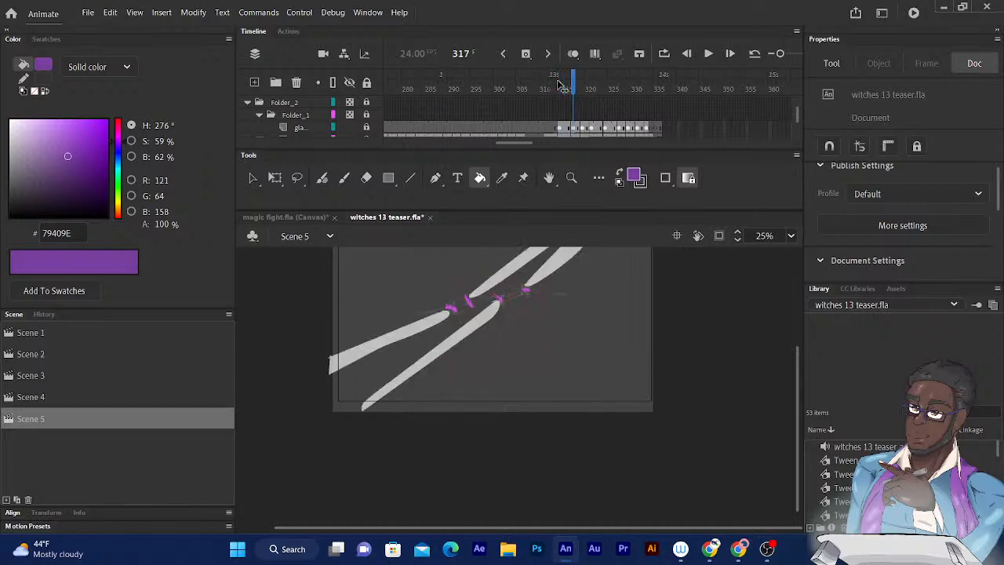
{"action": "key", "text": "period"}
{"action": "key", "text": "period"}
{"action": "key", "text": "period"}
{"action": "key", "text": "period"}
{"action": "key", "text": "period"}
{"action": "key", "text": "period"}
{"action": "key", "text": "period"}
{"action": "key", "text": "period"}
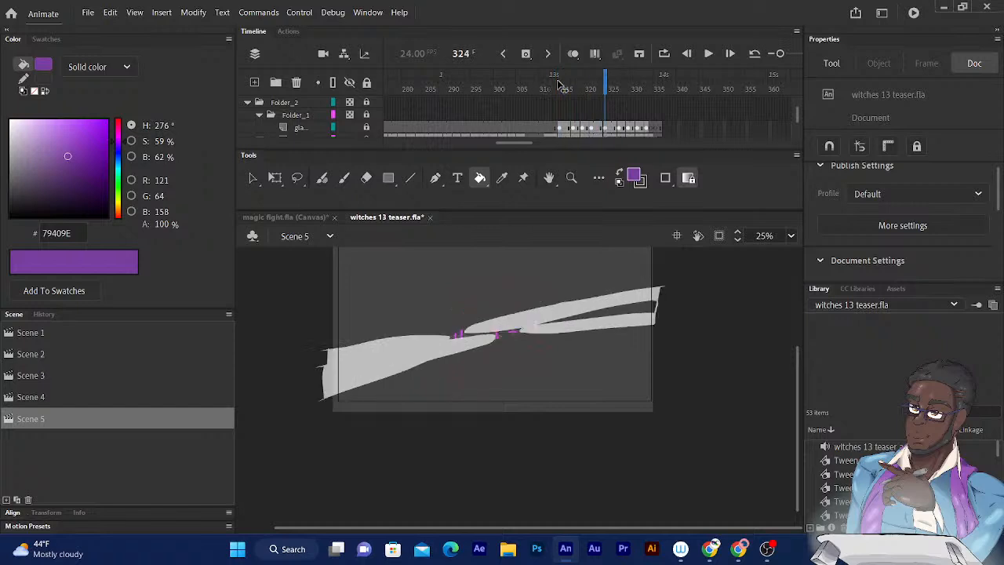
{"action": "key", "text": "period"}
{"action": "key", "text": "period"}
{"action": "key", "text": "period"}
{"action": "key", "text": "period"}
{"action": "key", "text": "period"}
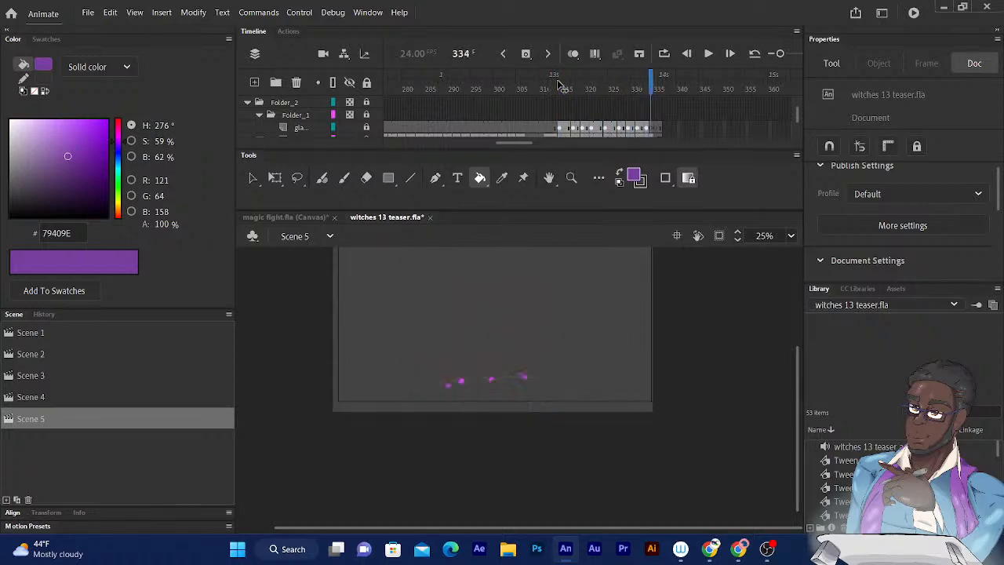
{"action": "key", "text": "comma"}
{"action": "key", "text": "comma"}
{"action": "key", "text": "comma"}
{"action": "key", "text": "comma"}
{"action": "key", "text": "comma"}
{"action": "key", "text": "comma"}
{"action": "key", "text": "comma"}
{"action": "key", "text": "comma"}
{"action": "key", "text": "comma"}
{"action": "key", "text": "comma"}
{"action": "key", "text": "comma"}
{"action": "key", "text": "comma"}
{"action": "key", "text": "comma"}
{"action": "key", "text": "comma"}
{"action": "key", "text": "comma"}
{"action": "key", "text": "comma"}
{"action": "key", "text": "comma"}
{"action": "key", "text": "period"}
{"action": "key", "text": "period"}
{"action": "key", "text": "comma"}
{"action": "key", "text": "comma"}
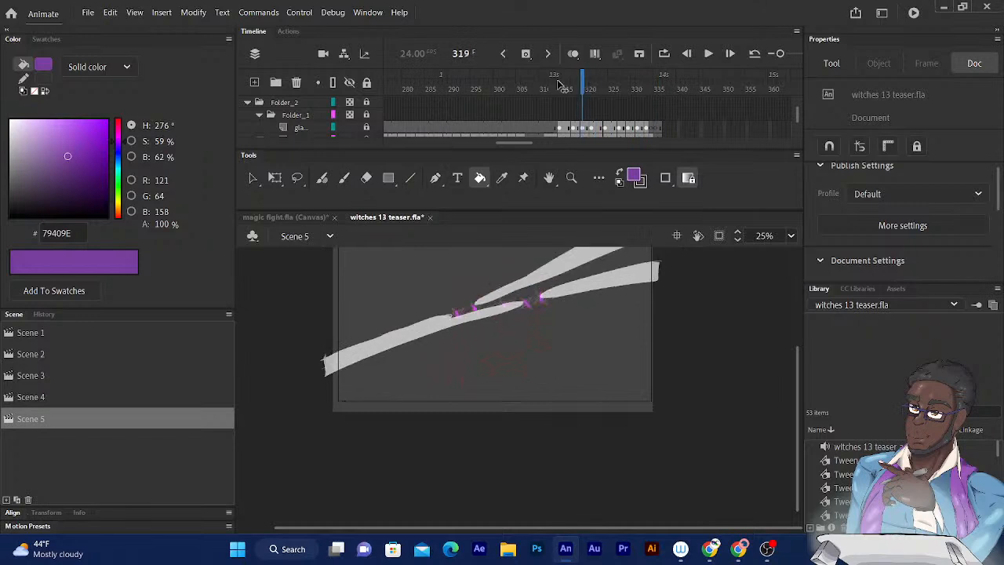
{"action": "key", "text": "comma"}
{"action": "key", "text": "comma"}
{"action": "key", "text": "comma"}
{"action": "key", "text": "comma"}
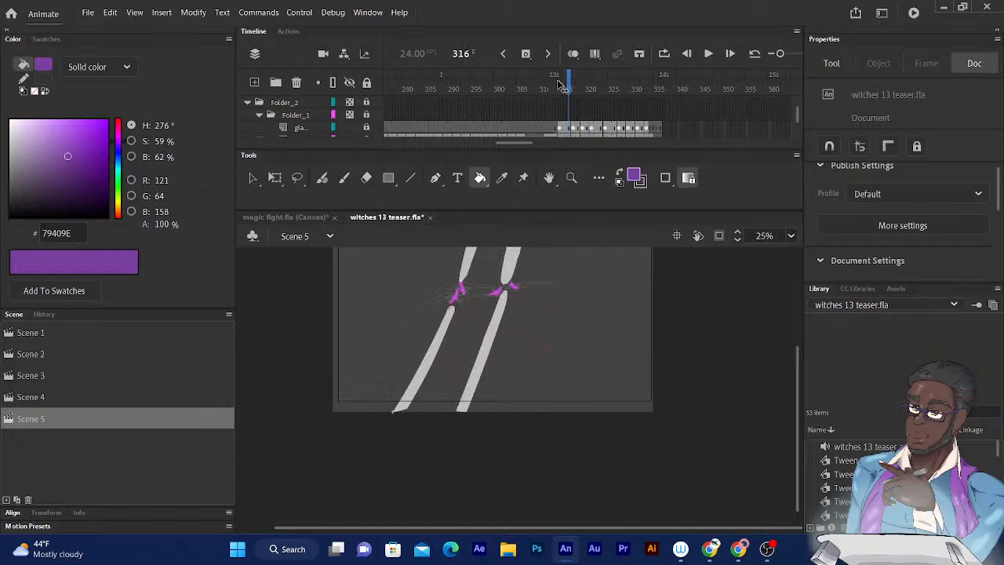
{"action": "key", "text": "comma"}
{"action": "key", "text": "comma"}
{"action": "key", "text": "comma"}
{"action": "key", "text": "period"}
{"action": "key", "text": "period"}
{"action": "key", "text": "period"}
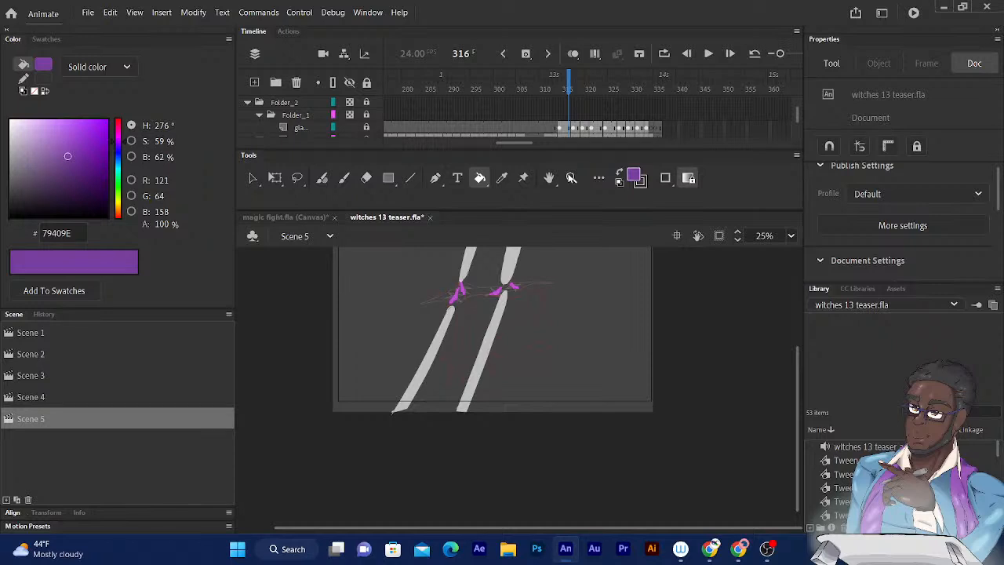
- Unlock the gla... layer in Folder_1 and delete the white streaks from each of its keyframes between frames 314 and 333
{"action": "left_click", "coordinate": [565, 129]}
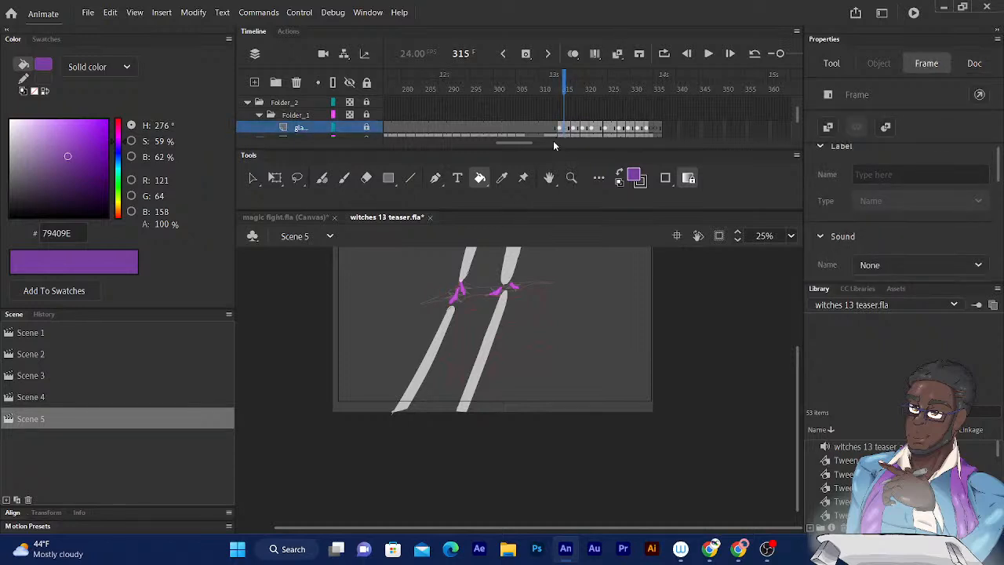
{"action": "left_click", "coordinate": [367, 128]}
{"action": "left_click", "coordinate": [560, 129]}
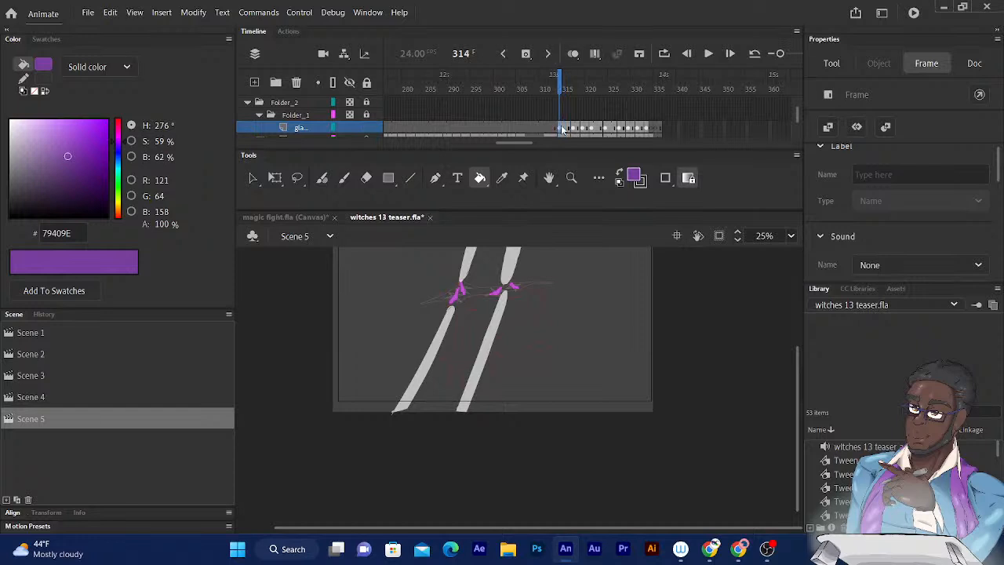
{"action": "key", "text": "Delete"}
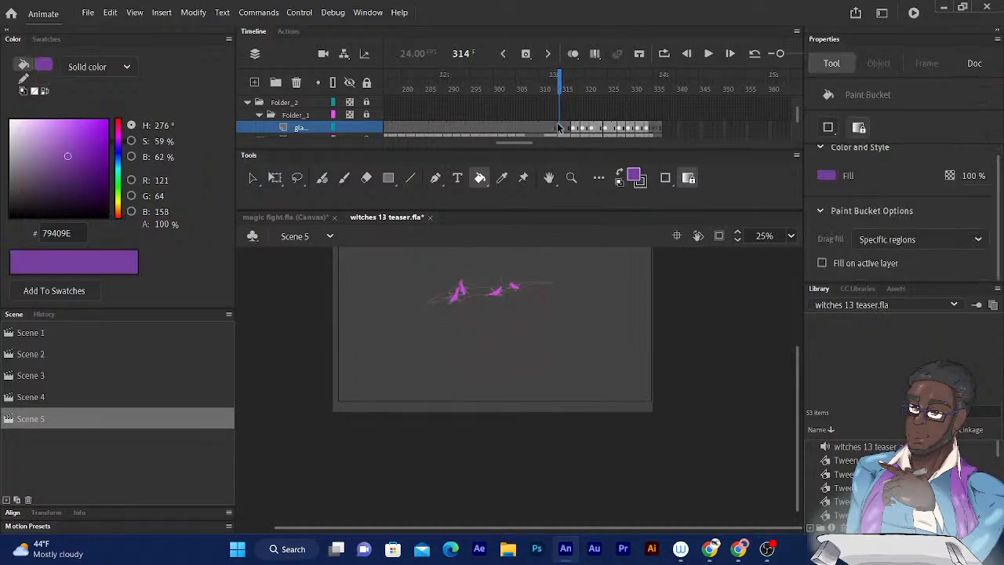
{"action": "left_click", "coordinate": [575, 128]}
{"action": "key", "text": "Delete"}
{"action": "left_click", "coordinate": [583, 128]}
{"action": "key", "text": "Delete"}
{"action": "left_click", "coordinate": [594, 128]}
{"action": "key", "text": "Delete"}
{"action": "left_click", "coordinate": [610, 128]}
{"action": "key", "text": "Delete"}
{"action": "left_click", "coordinate": [619, 127]}
{"action": "key", "text": "Delete"}
{"action": "left_click", "coordinate": [630, 128]}
{"action": "key", "text": "Delete"}
{"action": "left_click", "coordinate": [640, 127]}
{"action": "key", "text": "Delete"}
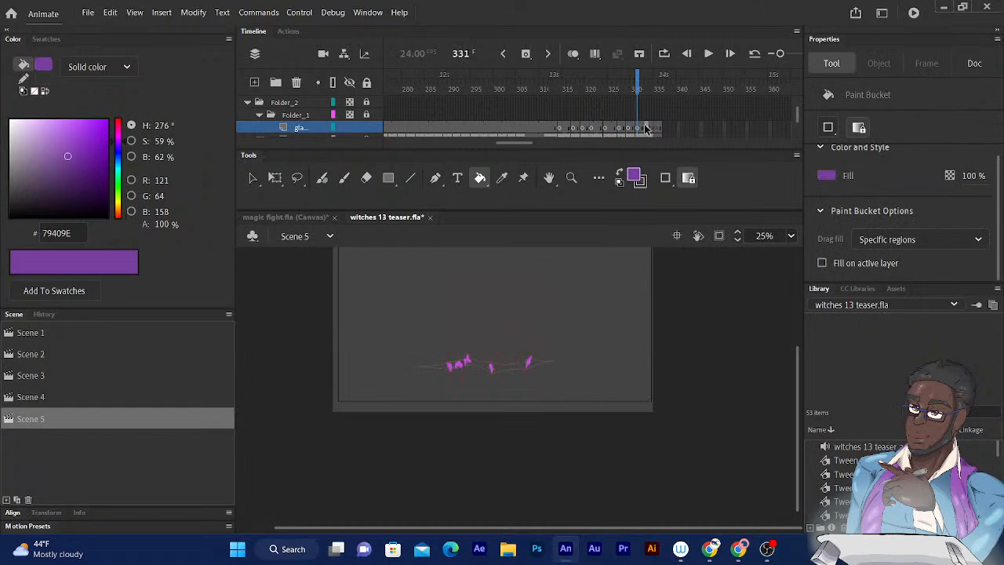
{"action": "left_click", "coordinate": [646, 128]}
{"action": "key", "text": "Delete"}
- Clear the emptied keyframes on the gla... layer across frames 314 to 333
{"action": "left_click", "coordinate": [562, 128]}
{"action": "mouse_move", "coordinate": [562, 128]}
{"action": "left_mouse_down"}
{"action": "mouse_move", "coordinate": [638, 127]}
{"action": "mouse_move", "coordinate": [642, 136]}
{"action": "mouse_move", "coordinate": [647, 99]}
{"action": "mouse_move", "coordinate": [633, 98]}
{"action": "mouse_move", "coordinate": [643, 136]}
{"action": "mouse_move", "coordinate": [647, 116]}
{"action": "left_mouse_up"}
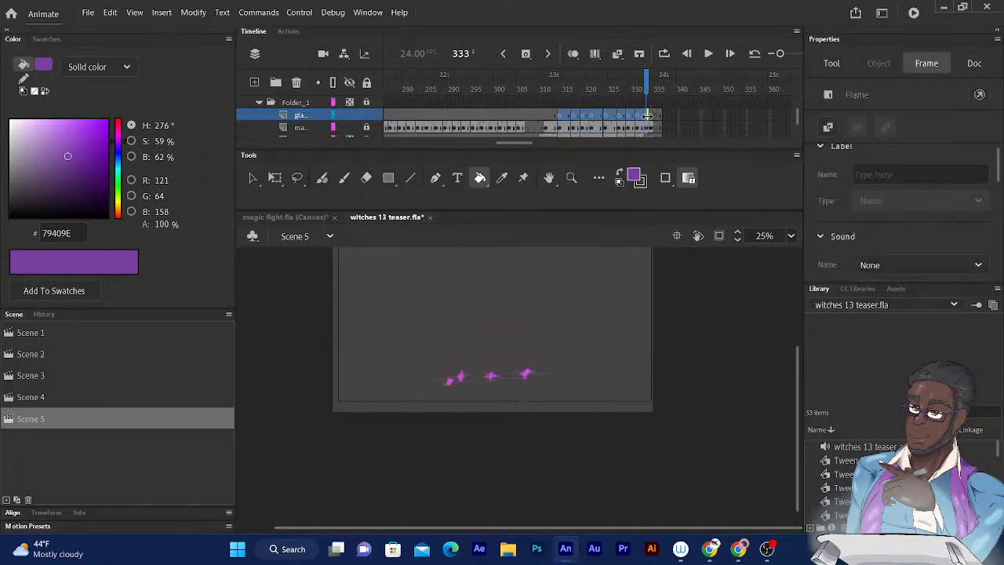
{"action": "right_click", "coordinate": [566, 116]}
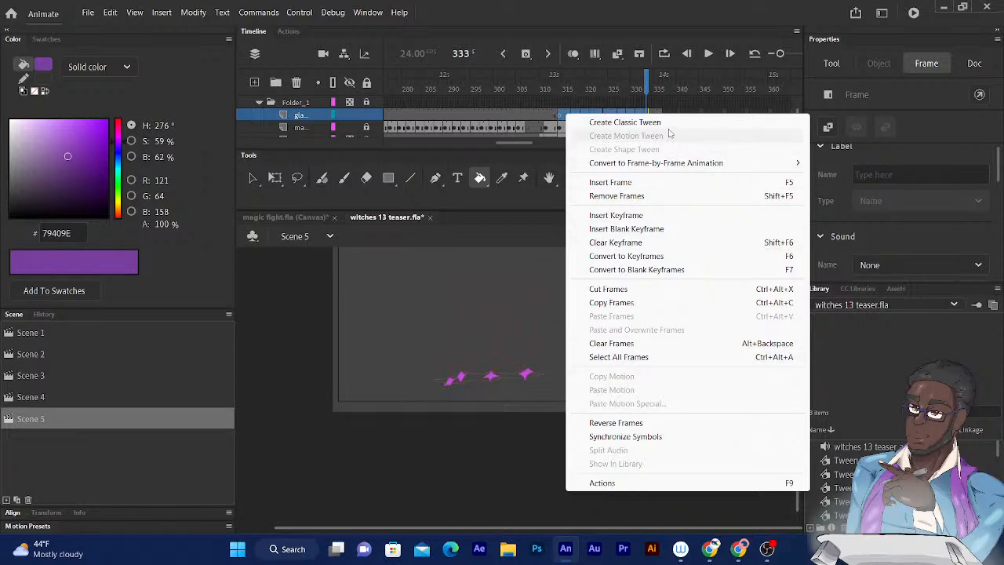
{"action": "left_click", "coordinate": [611, 244]}
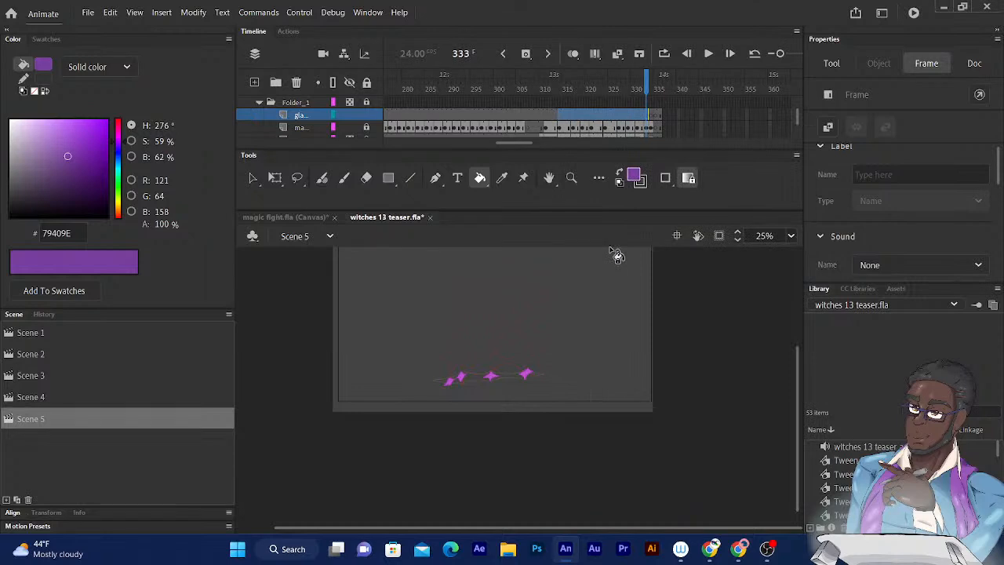
- Move the blank keyframe at frame 314 of the gla... layer to frame 311
{"action": "left_click", "coordinate": [561, 122]}
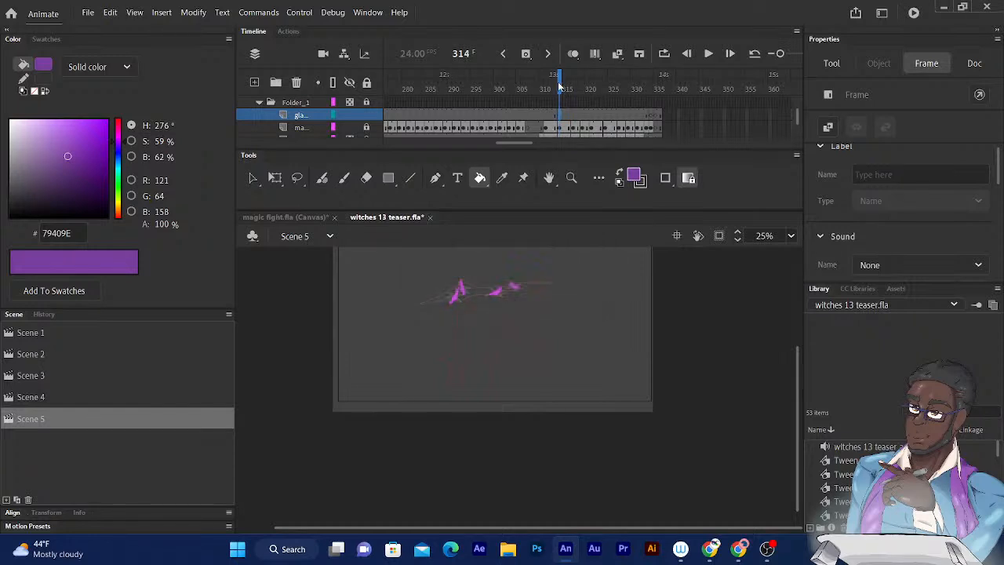
{"action": "left_click_drag", "start_coordinate": [560, 88], "coordinate": [548, 119]}
{"action": "left_click", "coordinate": [547, 119]}
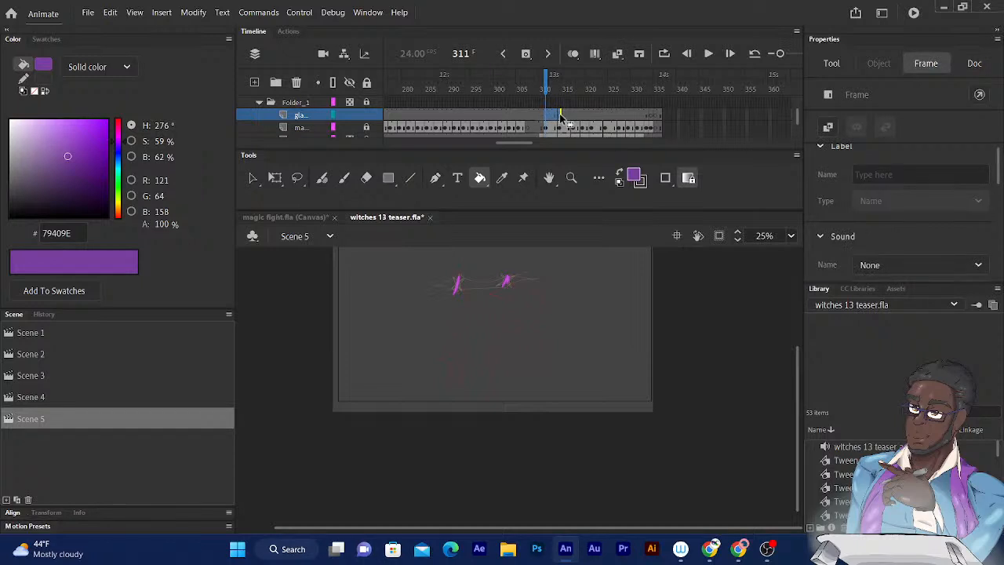
{"action": "left_click", "coordinate": [566, 117]}
{"action": "left_click", "coordinate": [561, 118]}
{"action": "mouse_move", "coordinate": [561, 117]}
{"action": "left_mouse_down"}
{"action": "mouse_move", "coordinate": [548, 120]}
{"action": "mouse_move", "coordinate": [557, 119]}
{"action": "left_mouse_up"}
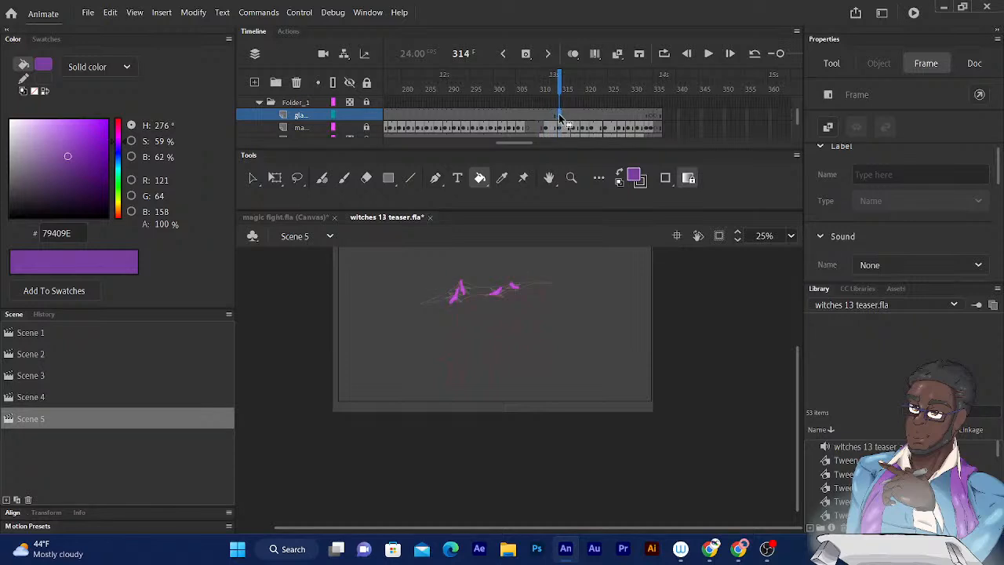
{"action": "left_click", "coordinate": [547, 118]}
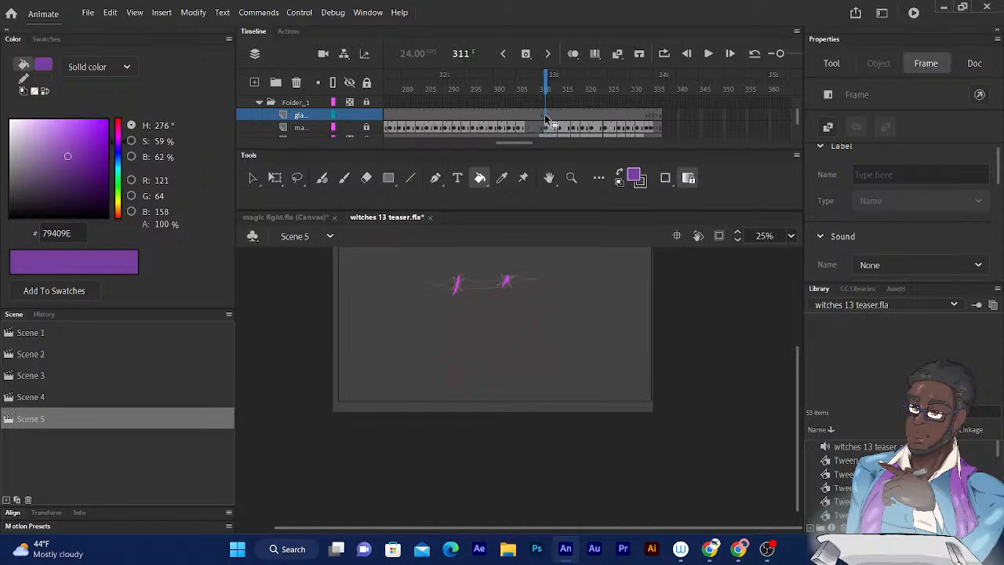
- Set the fill color to off-white F3F3F3
{"action": "left_click", "coordinate": [635, 177]}
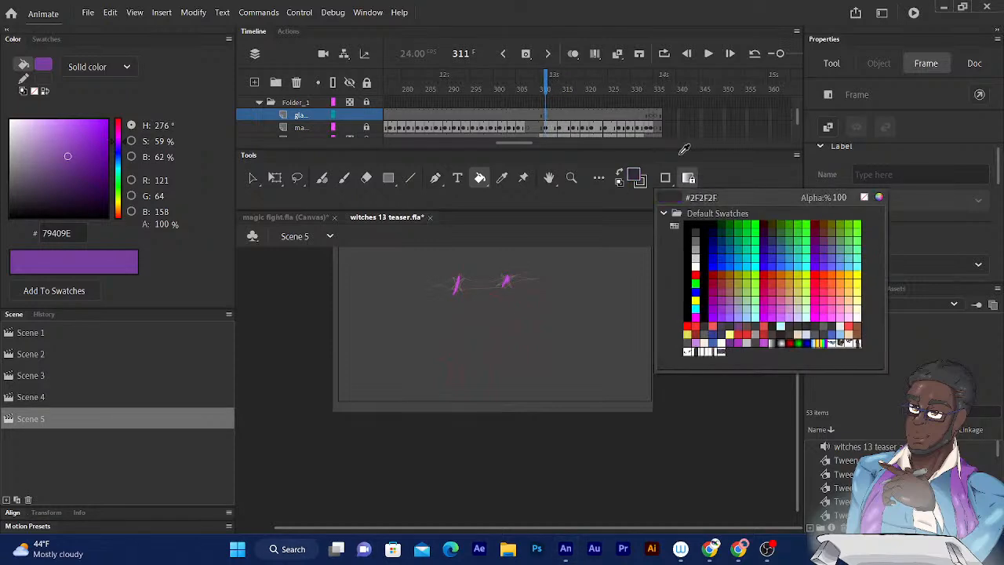
{"action": "left_click", "coordinate": [879, 198]}
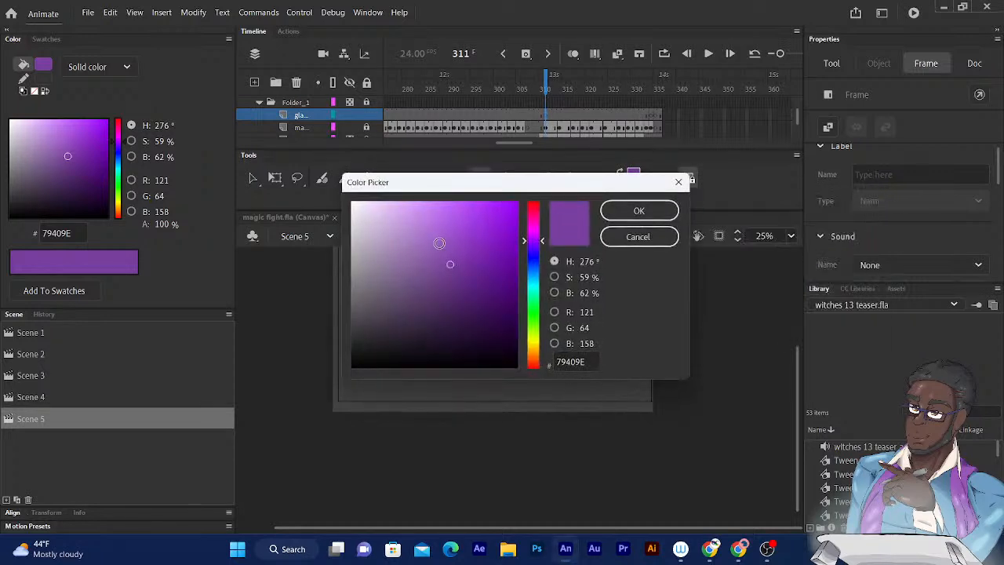
{"action": "left_click_drag", "start_coordinate": [436, 265], "coordinate": [331, 209]}
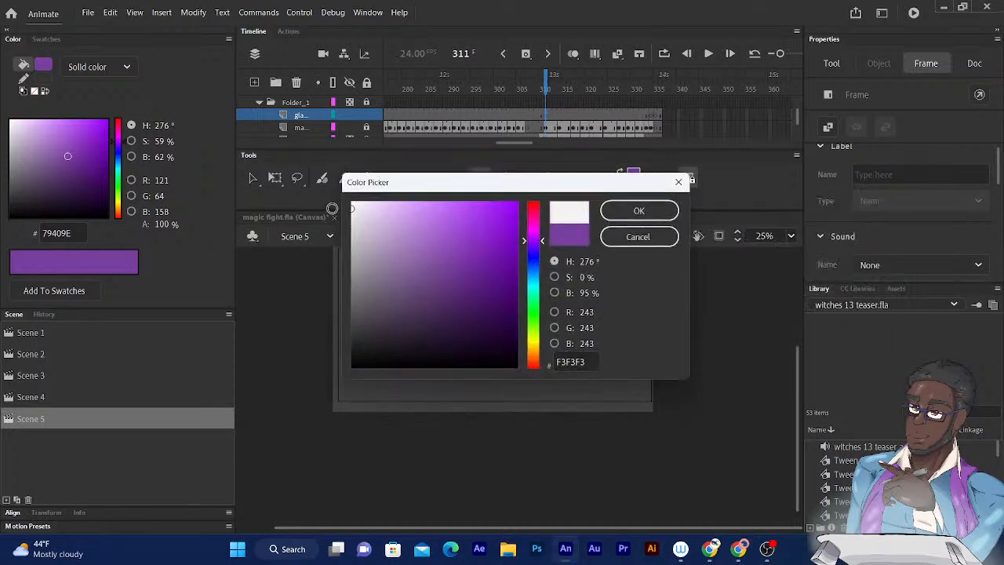
{"action": "left_click", "coordinate": [617, 205]}
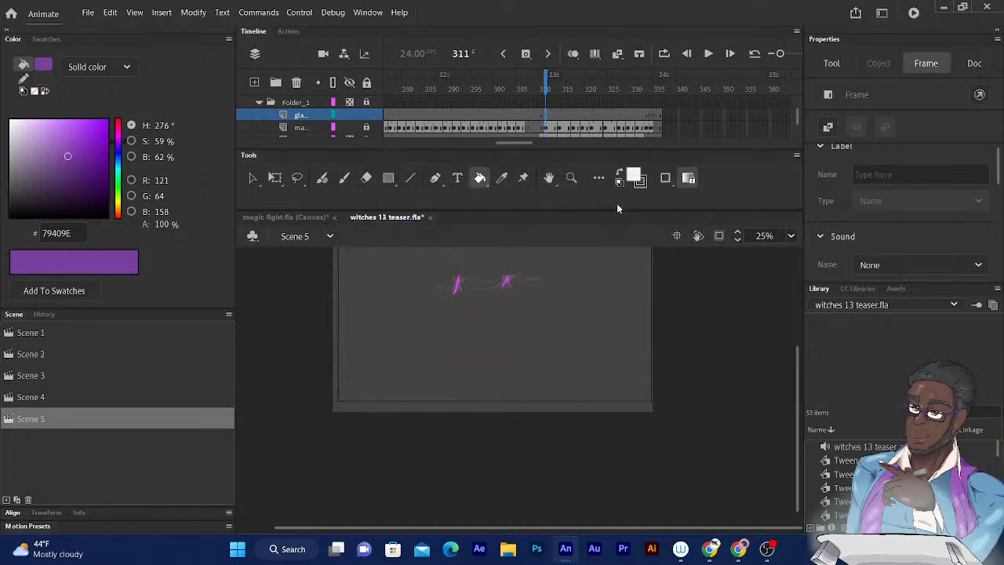
- With the Fluid Brush, draw two narrow white wedge outlines on frame 311, extending from the leftmost spark past the stage's lower-left and upper edges
{"action": "key", "text": "ctrl+equal"}
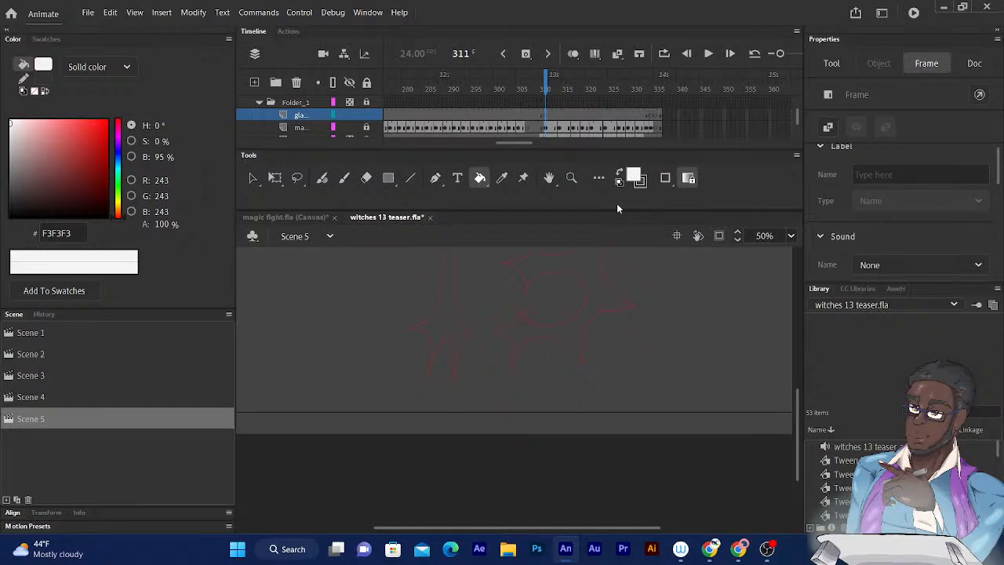
{"action": "left_click_drag", "start_coordinate": [484, 354], "coordinate": [566, 539]}
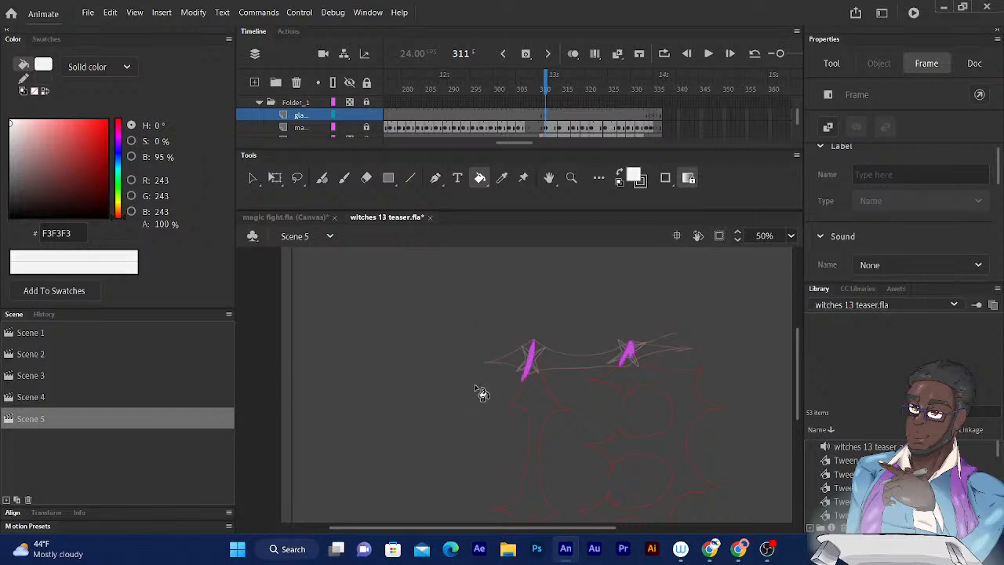
{"action": "left_click", "coordinate": [322, 178]}
{"action": "scroll", "coordinate": [529, 288], "scroll_direction": "down", "scroll_amount": 3}
{"action": "left_click_drag", "start_coordinate": [537, 234], "coordinate": [545, 228]}
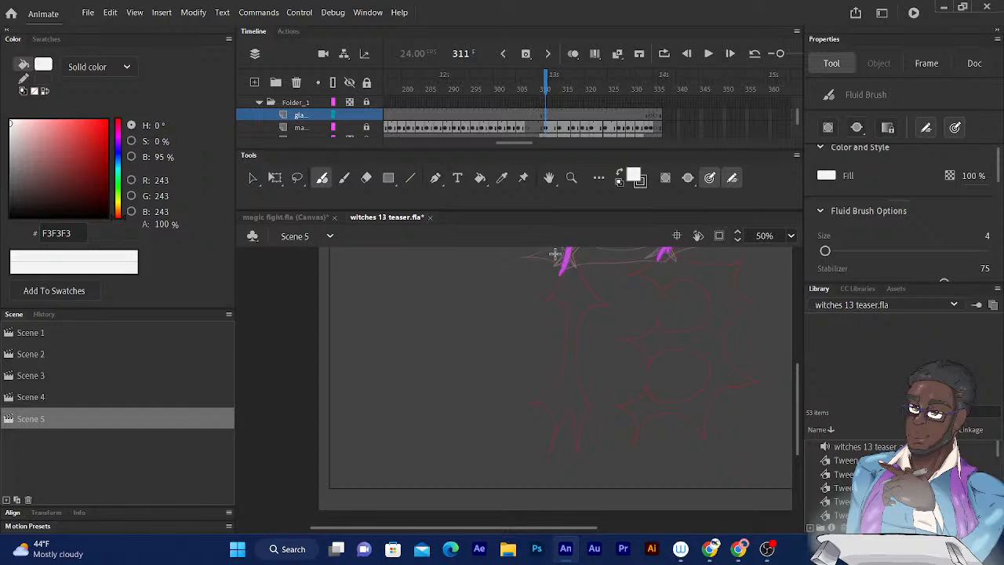
{"action": "key", "text": "ctrl+="}
{"action": "key", "text": "ctrl+minus"}
{"action": "key", "text": "ctrl+minus"}
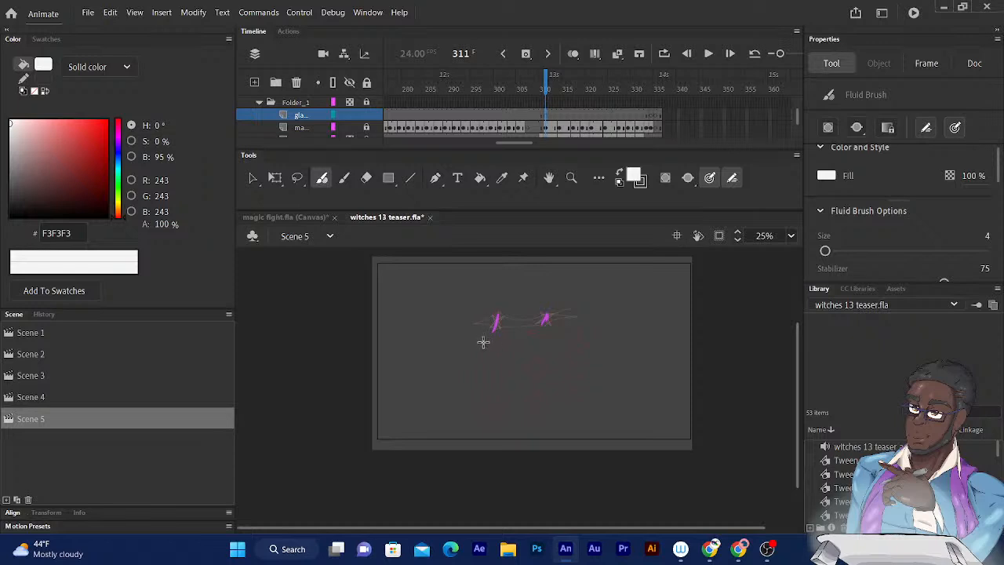
{"action": "left_click_drag", "start_coordinate": [488, 338], "coordinate": [369, 477]}
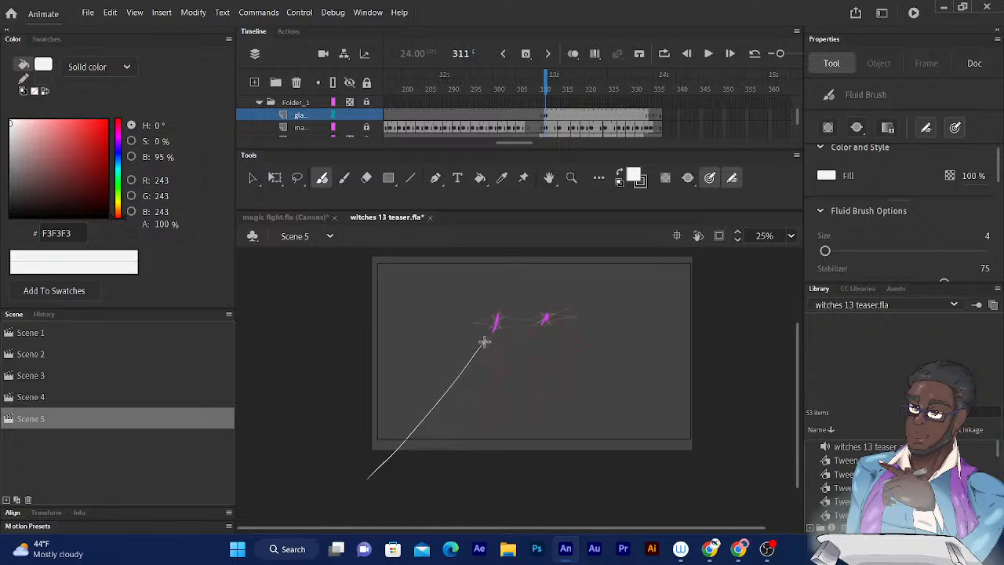
{"action": "left_click_drag", "start_coordinate": [484, 341], "coordinate": [392, 487]}
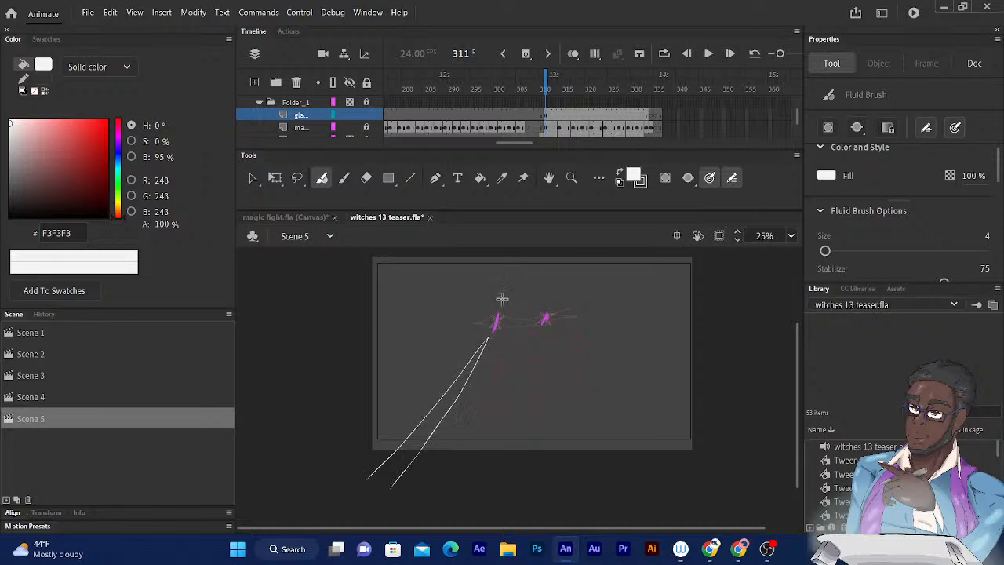
{"action": "left_click_drag", "start_coordinate": [499, 309], "coordinate": [525, 237]}
{"action": "left_click_drag", "start_coordinate": [498, 308], "coordinate": [541, 243]}
- Examine the white wedges against the moving magenta sparks by stepping back and forth between frames 311 and 322
{"action": "left_click", "coordinate": [544, 86]}
{"action": "key", "text": "period"}
{"action": "key", "text": "period"}
{"action": "key", "text": "period"}
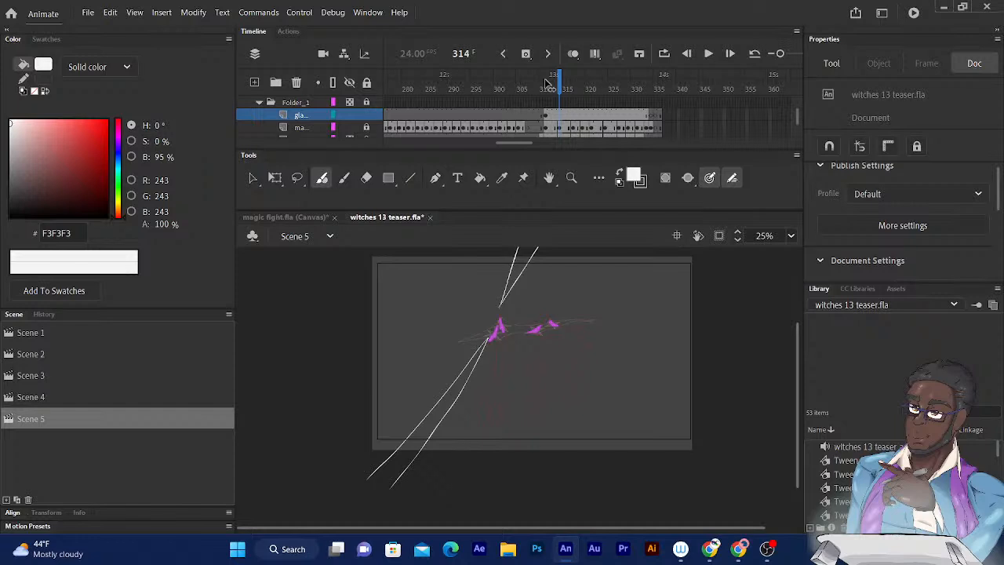
{"action": "key", "text": "comma"}
{"action": "key", "text": "comma"}
{"action": "key", "text": "comma"}
{"action": "key", "text": "period"}
{"action": "key", "text": "period"}
{"action": "key", "text": "period"}
{"action": "key", "text": "period"}
{"action": "key", "text": "period"}
{"action": "key", "text": "period"}
{"action": "key", "text": "period"}
{"action": "key", "text": "period"}
{"action": "key", "text": "period"}
{"action": "key", "text": "period"}
{"action": "key", "text": "period"}
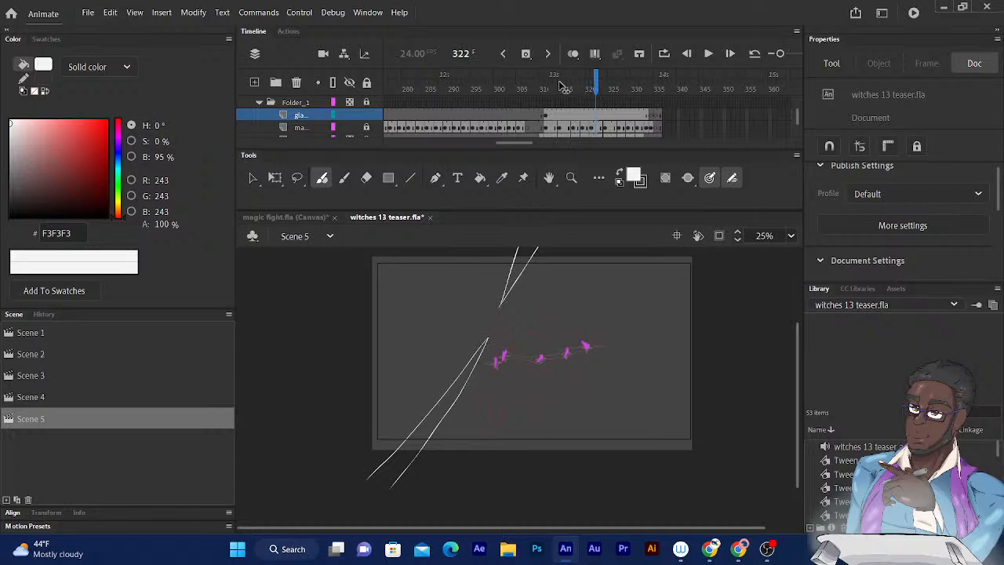
{"action": "key", "text": "comma"}
{"action": "key", "text": "comma"}
{"action": "key", "text": "comma"}
{"action": "key", "text": "period"}
{"action": "key", "text": "period"}
- Insert a blank keyframe at frame 321 and outline a white beam widening from the leftmost spark beyond the stage's left edge
{"action": "left_click", "coordinate": [594, 117]}
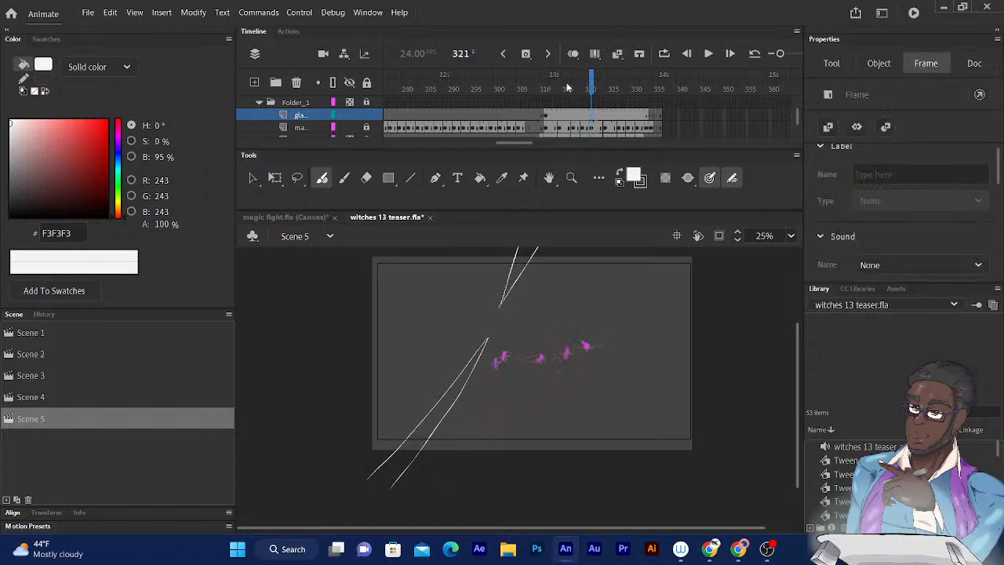
{"action": "left_click", "coordinate": [525, 54]}
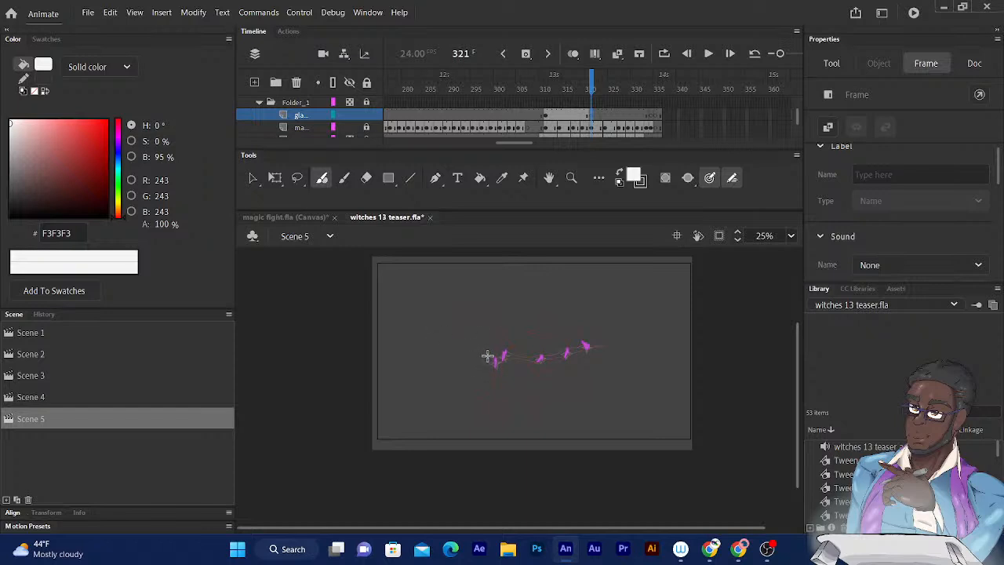
{"action": "mouse_move", "coordinate": [488, 357]}
{"action": "left_mouse_down"}
{"action": "mouse_move", "coordinate": [433, 340]}
{"action": "mouse_move", "coordinate": [349, 289]}
{"action": "left_mouse_up"}
{"action": "key", "text": "ctrl+z"}
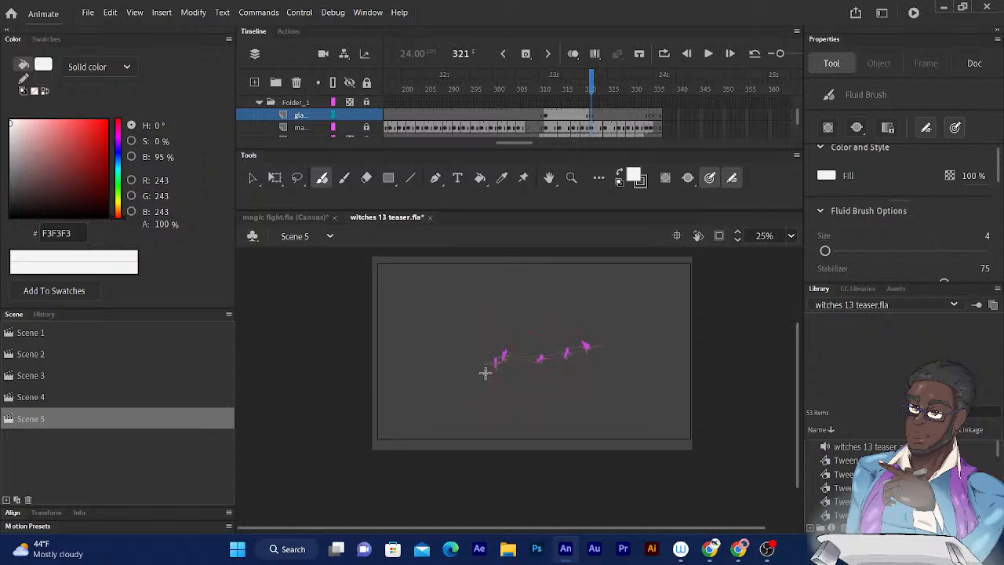
{"action": "left_click_drag", "start_coordinate": [488, 371], "coordinate": [332, 443]}
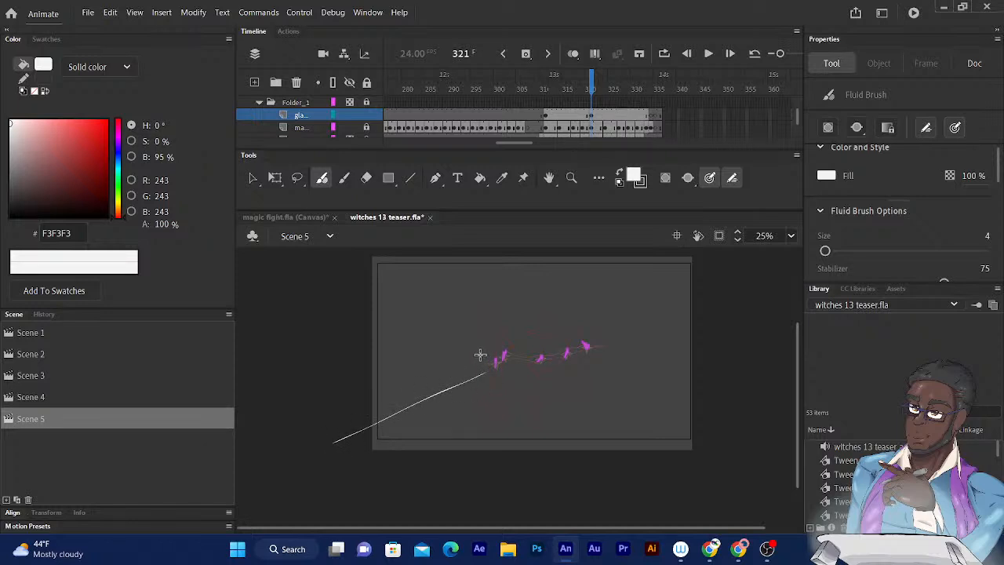
{"action": "left_click_drag", "start_coordinate": [482, 355], "coordinate": [334, 325]}
{"action": "left_click_drag", "start_coordinate": [481, 355], "coordinate": [487, 372]}
- Outline a second white beam widening toward the stage's upper-right corner on frame 321, and draw closing lines across both beams' outer ends
{"action": "left_click_drag", "start_coordinate": [510, 346], "coordinate": [645, 248]}
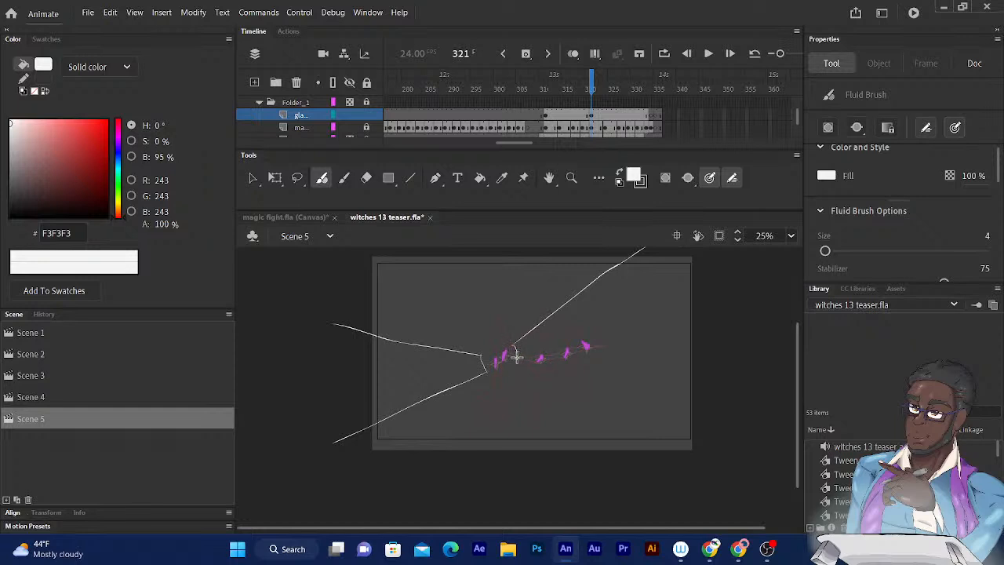
{"action": "left_click_drag", "start_coordinate": [514, 357], "coordinate": [702, 300]}
{"action": "left_click_drag", "start_coordinate": [726, 263], "coordinate": [688, 301]}
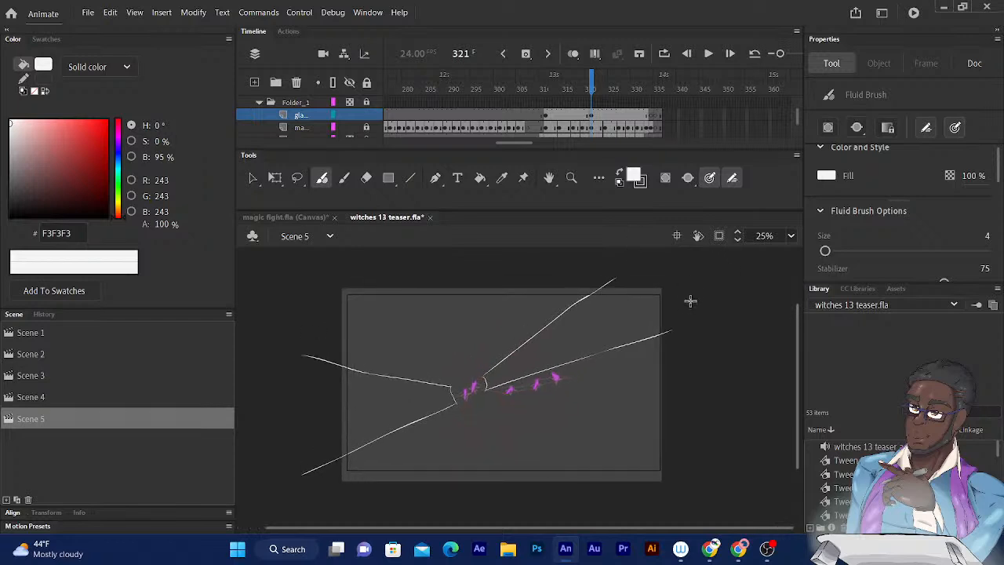
{"action": "mouse_move", "coordinate": [610, 280]}
{"action": "left_mouse_down"}
{"action": "mouse_move", "coordinate": [670, 283]}
{"action": "mouse_move", "coordinate": [668, 334]}
{"action": "left_mouse_up"}
{"action": "left_click_drag", "start_coordinate": [305, 481], "coordinate": [333, 337]}
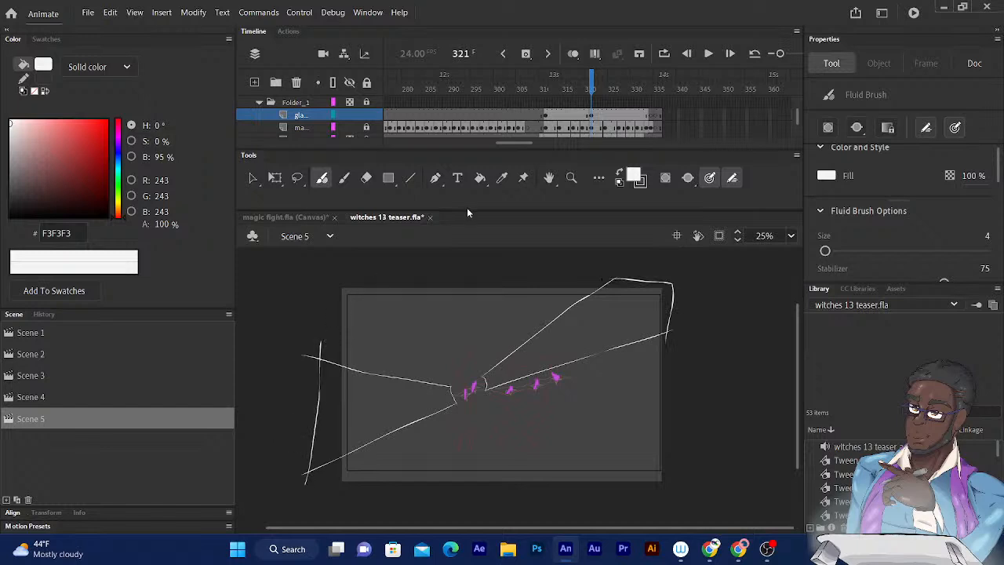
- Examine how the white beam outlines on frames 311 and 321 follow the sparks by stepping through the frames up to 333 and back
{"action": "mouse_move", "coordinate": [594, 85]}
{"action": "left_mouse_down"}
{"action": "mouse_move", "coordinate": [563, 85]}
{"action": "mouse_move", "coordinate": [594, 85]}
{"action": "left_mouse_up"}
{"action": "key", "text": "period"}
{"action": "key", "text": "period"}
{"action": "key", "text": "period"}
{"action": "key", "text": "period"}
{"action": "key", "text": "period"}
{"action": "key", "text": "period"}
{"action": "key", "text": "period"}
{"action": "key", "text": "period"}
{"action": "key", "text": "period"}
{"action": "key", "text": "period"}
{"action": "key", "text": "period"}
{"action": "key", "text": "period"}
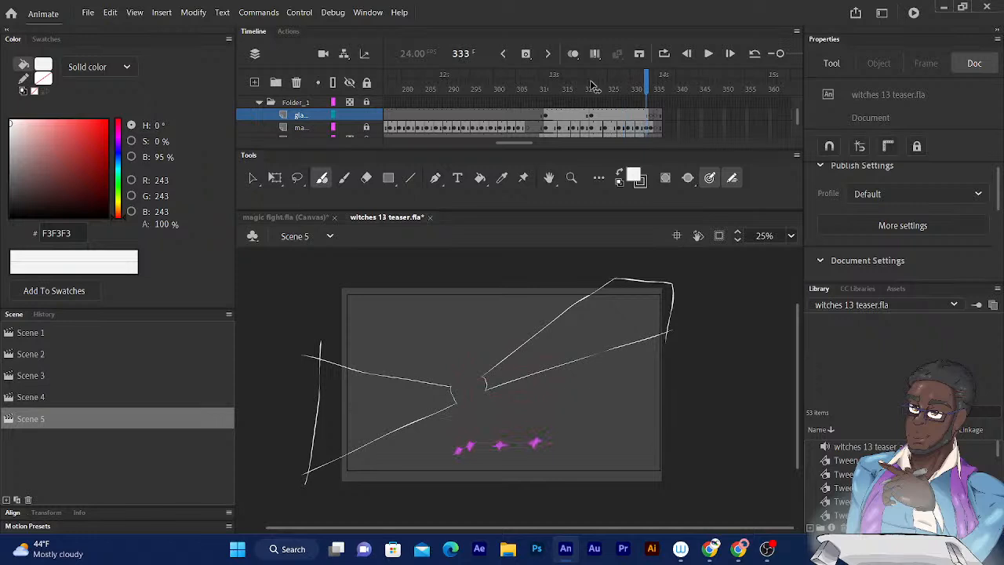
{"action": "key", "text": "comma"}
{"action": "key", "text": "comma"}
{"action": "key", "text": "comma"}
{"action": "key", "text": "comma"}
{"action": "key", "text": "comma"}
{"action": "key", "text": "comma"}
{"action": "key", "text": "comma"}
{"action": "key", "text": "comma"}
{"action": "key", "text": "comma"}
{"action": "key", "text": "comma"}
{"action": "key", "text": "comma"}
{"action": "key", "text": "comma"}
{"action": "key", "text": "comma"}
{"action": "key", "text": "comma"}
{"action": "key", "text": "comma"}
{"action": "key", "text": "comma"}
{"action": "key", "text": "comma"}
{"action": "key", "text": "comma"}
{"action": "key", "text": "comma"}
{"action": "key", "text": "comma"}
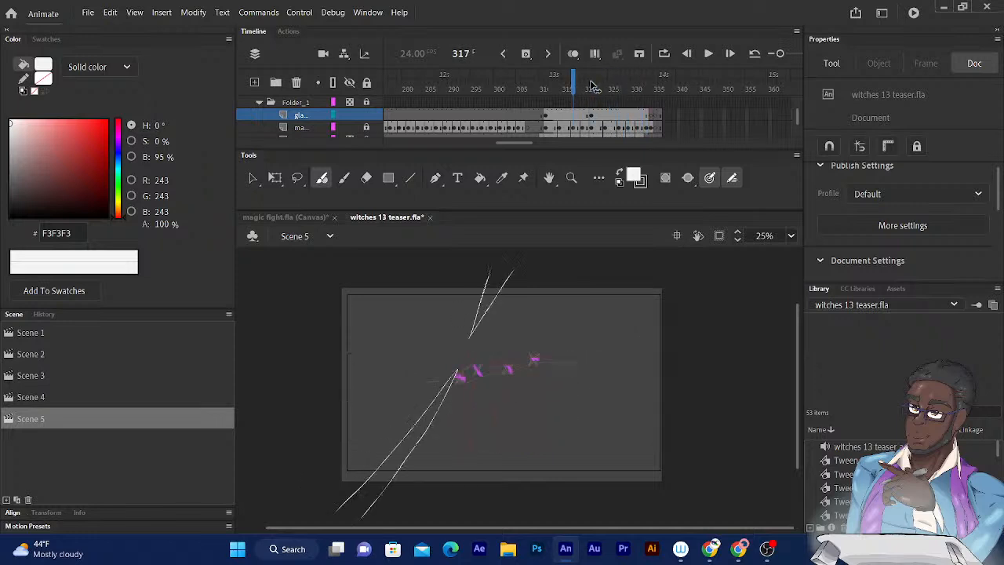
{"action": "key", "text": "period"}
{"action": "key", "text": "period"}
{"action": "key", "text": "period"}
{"action": "key", "text": "period"}
{"action": "key", "text": "period"}
{"action": "key", "text": "period"}
{"action": "key", "text": "period"}
{"action": "key", "text": "period"}
{"action": "key", "text": "period"}
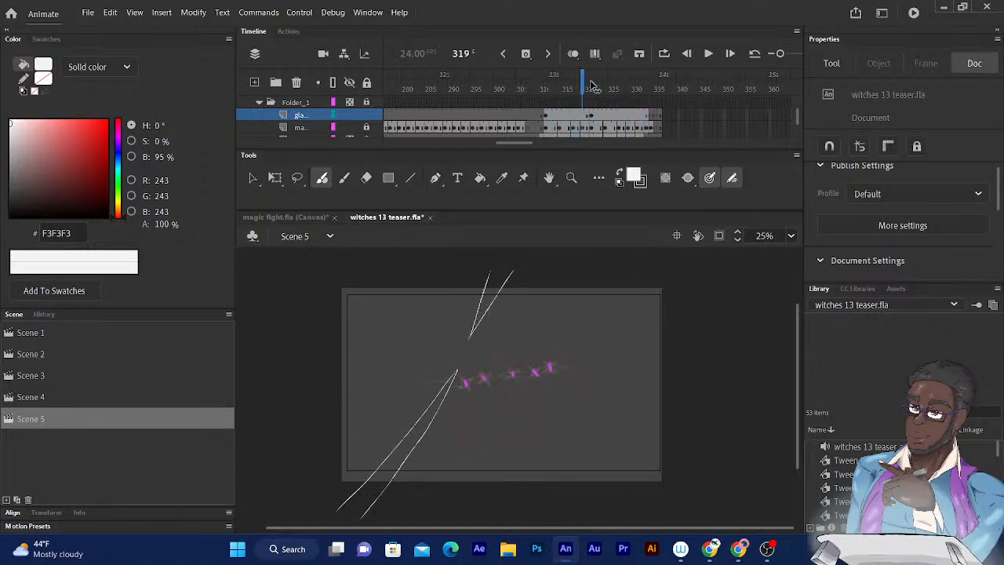
{"action": "key", "text": "comma"}
{"action": "key", "text": "comma"}
{"action": "key", "text": "comma"}
{"action": "key", "text": "comma"}
{"action": "key", "text": "comma"}
{"action": "key", "text": "comma"}
{"action": "key", "text": "period"}
{"action": "key", "text": "period"}
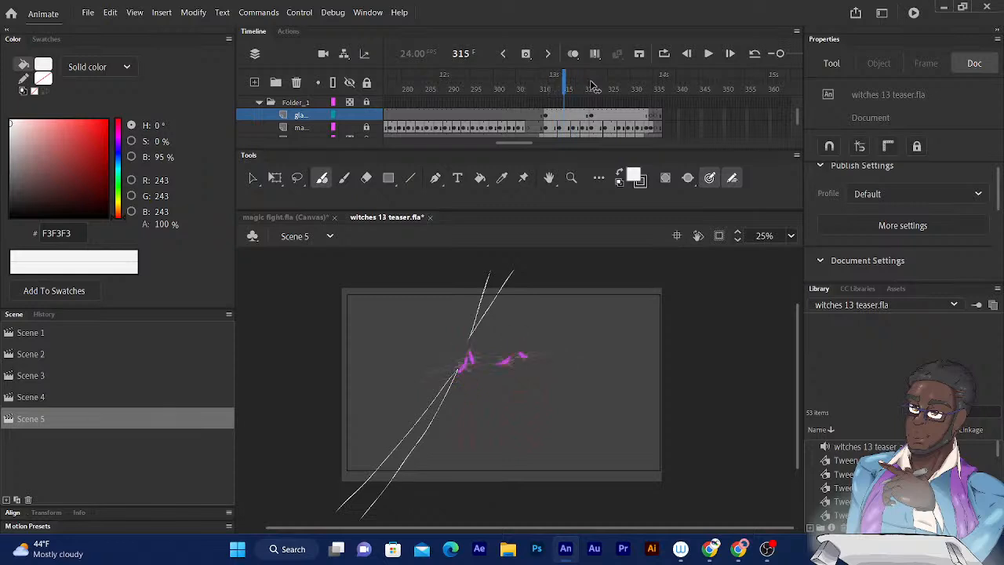
{"action": "key", "text": "period"}
{"action": "key", "text": "period"}
{"action": "key", "text": "period"}
{"action": "key", "text": "period"}
{"action": "key", "text": "period"}
{"action": "key", "text": "period"}
{"action": "key", "text": "period"}
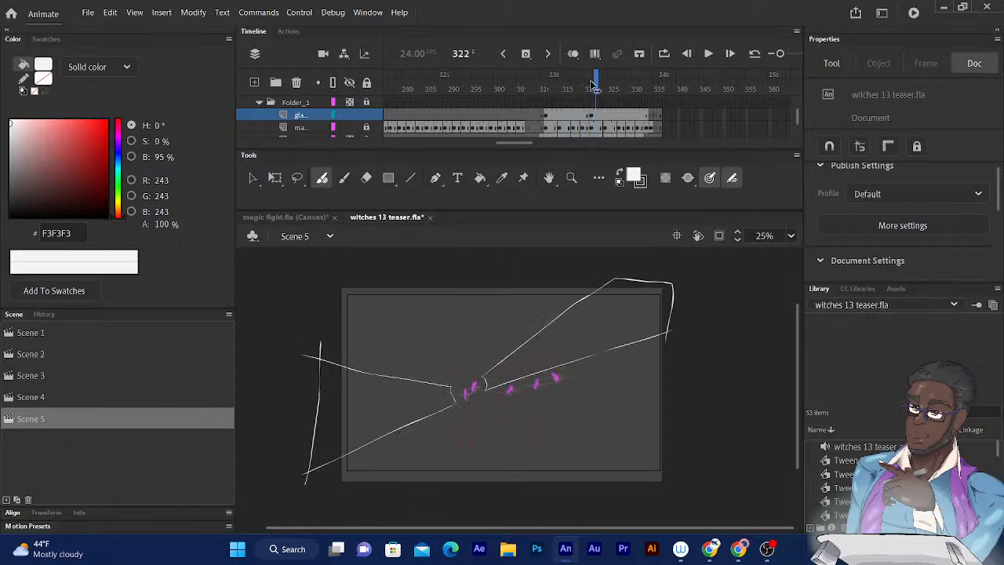
- Examine how the magenta sparks move away from the white beam outlines by stepping back and forth between frames 322 and 329
{"action": "key", "text": "period"}
{"action": "key", "text": "period"}
{"action": "key", "text": "period"}
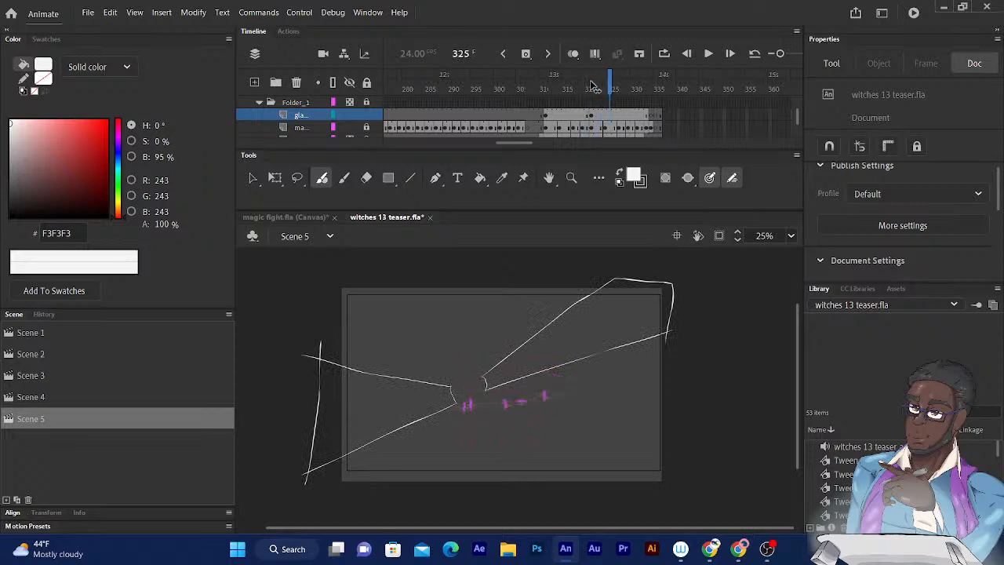
{"action": "key", "text": "period"}
{"action": "key", "text": "period"}
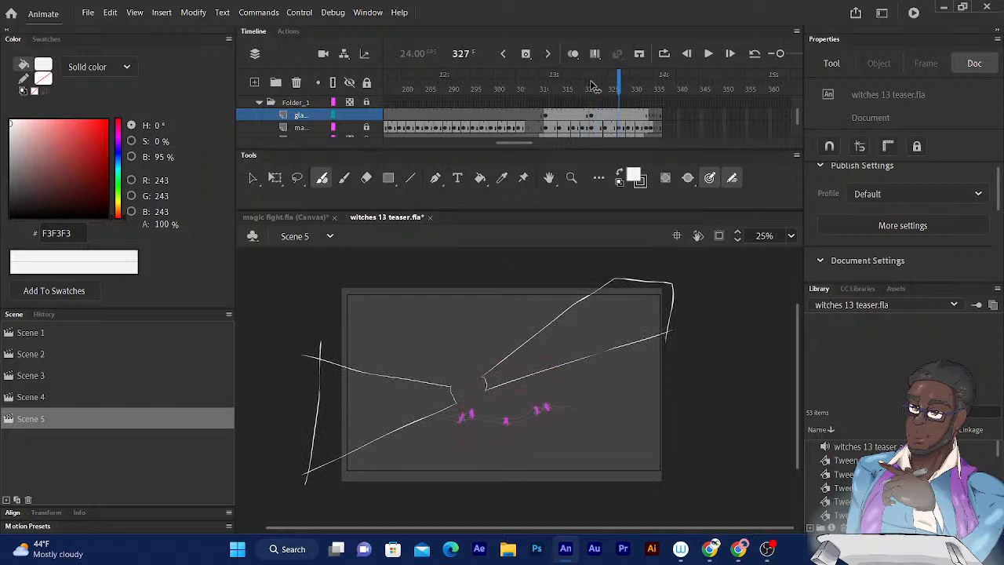
{"action": "key", "text": "period"}
{"action": "key", "text": "comma"}
{"action": "key", "text": "period"}
{"action": "key", "text": "period"}
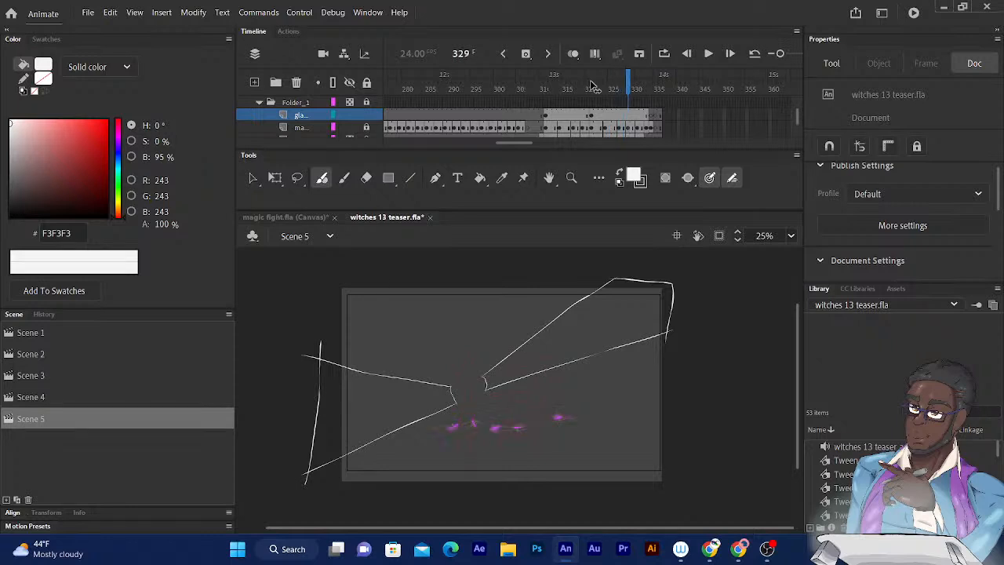
{"action": "key", "text": "comma"}
{"action": "key", "text": "comma"}
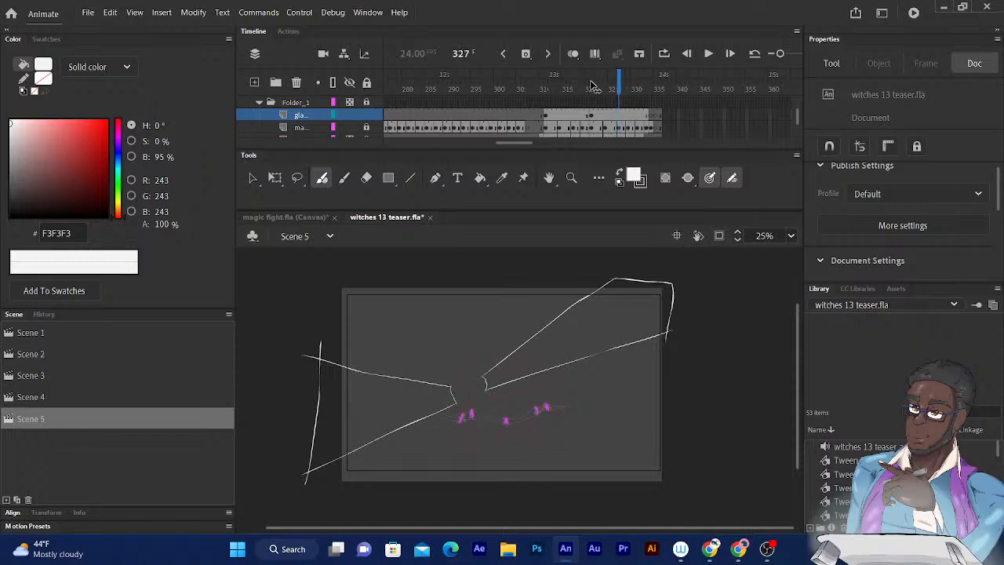
{"action": "key", "text": "period"}
{"action": "key", "text": "period"}
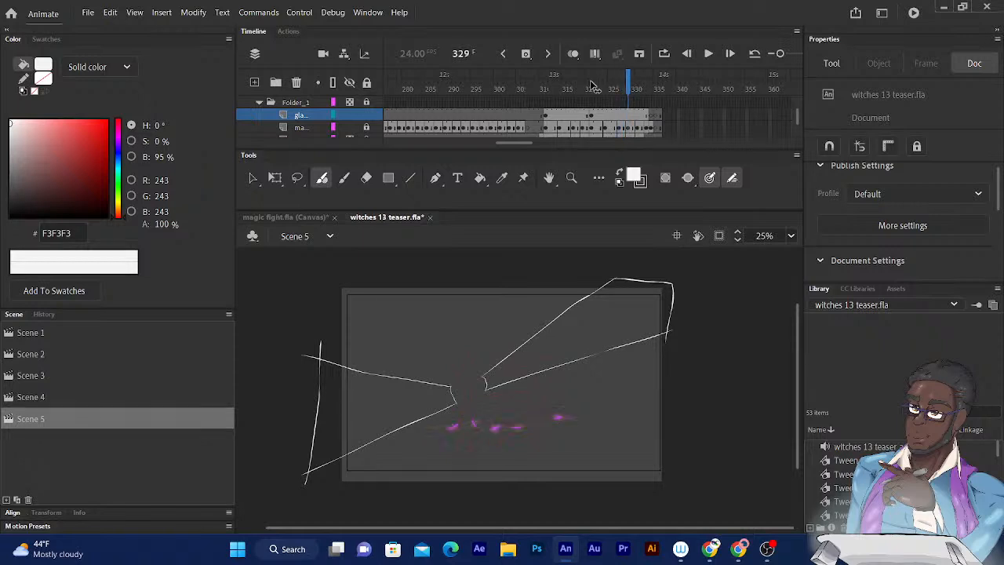
- Insert a blank keyframe at frame 329 and turn on onion skinning, extending its range back to about frame 317
{"action": "left_click", "coordinate": [532, 54]}
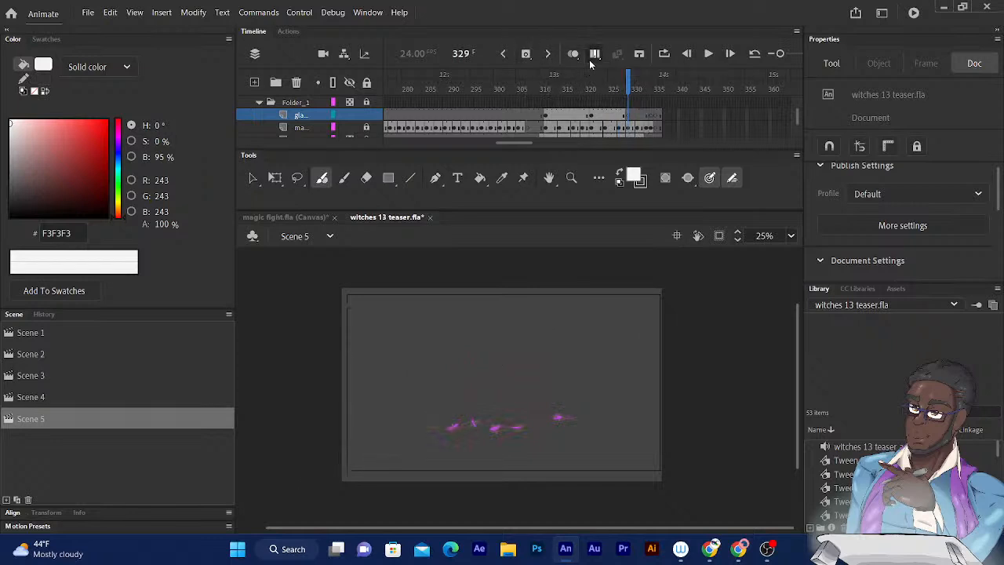
{"action": "left_click", "coordinate": [574, 54]}
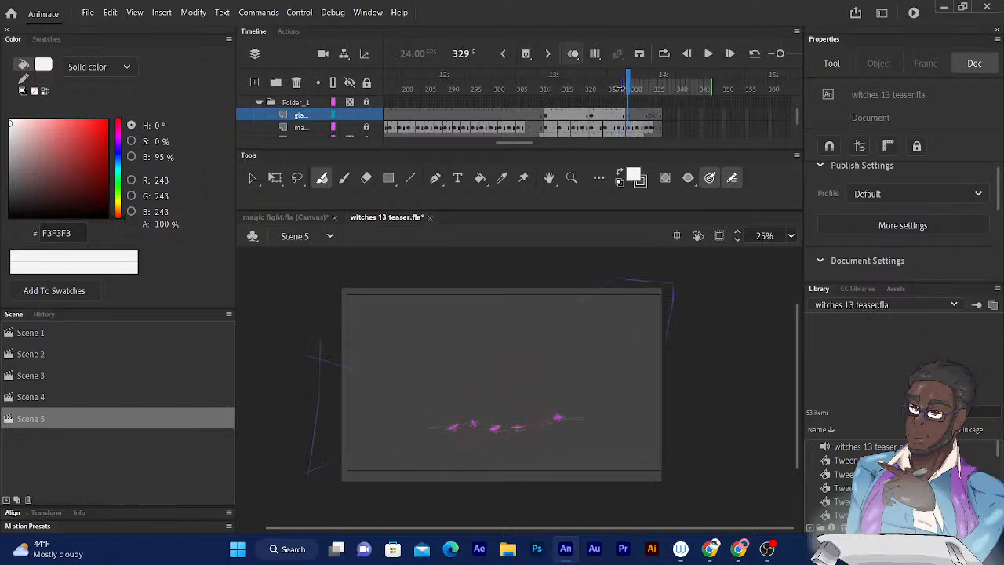
{"action": "left_click_drag", "start_coordinate": [626, 87], "coordinate": [573, 89]}
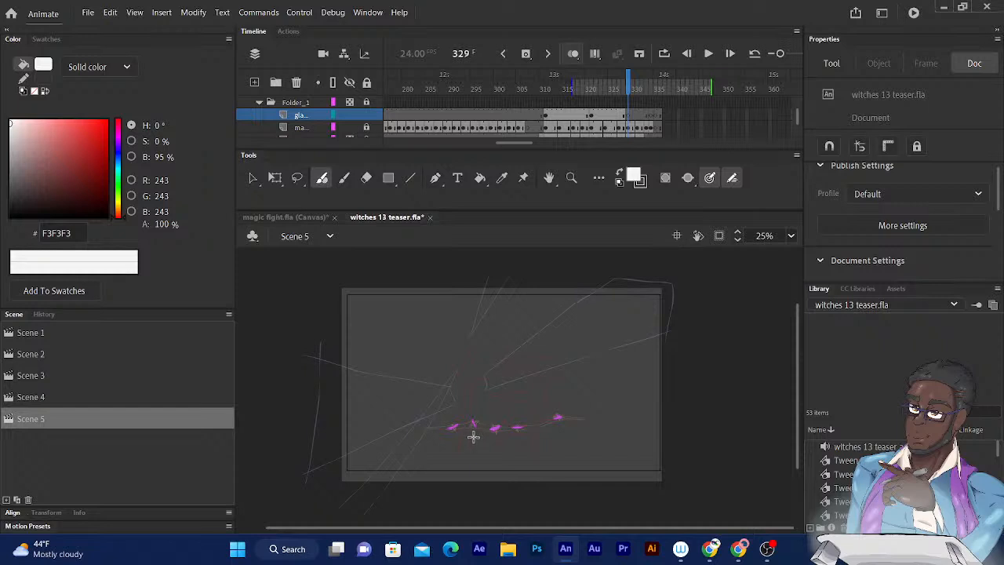
- Outline a narrow white beam running below the sparks and a longer one widening past the stage's upper-left corner on frame 329
{"action": "left_click_drag", "start_coordinate": [473, 436], "coordinate": [504, 496]}
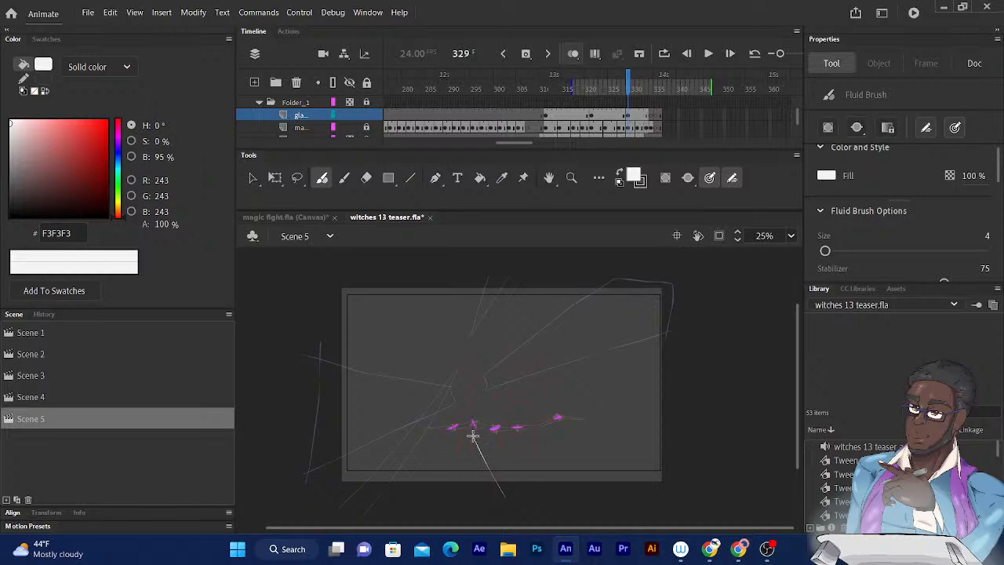
{"action": "left_click_drag", "start_coordinate": [473, 436], "coordinate": [516, 495]}
{"action": "mouse_move", "coordinate": [460, 418]}
{"action": "left_mouse_down"}
{"action": "mouse_move", "coordinate": [396, 345]}
{"action": "mouse_move", "coordinate": [322, 293]}
{"action": "left_mouse_up"}
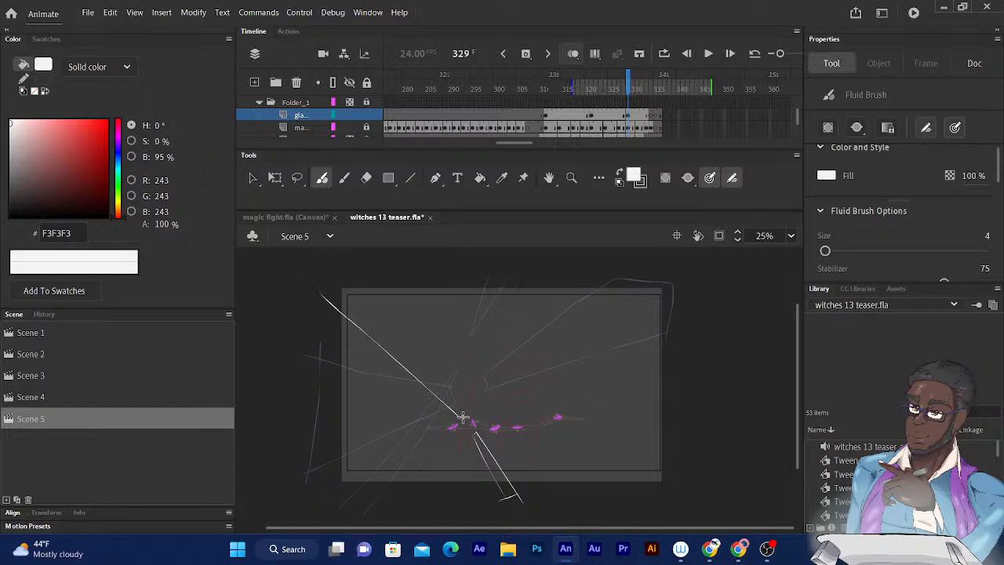
{"action": "mouse_move", "coordinate": [462, 413]}
{"action": "left_mouse_down"}
{"action": "mouse_move", "coordinate": [345, 270]}
{"action": "mouse_move", "coordinate": [319, 307]}
{"action": "mouse_move", "coordinate": [354, 270]}
{"action": "left_mouse_up"}
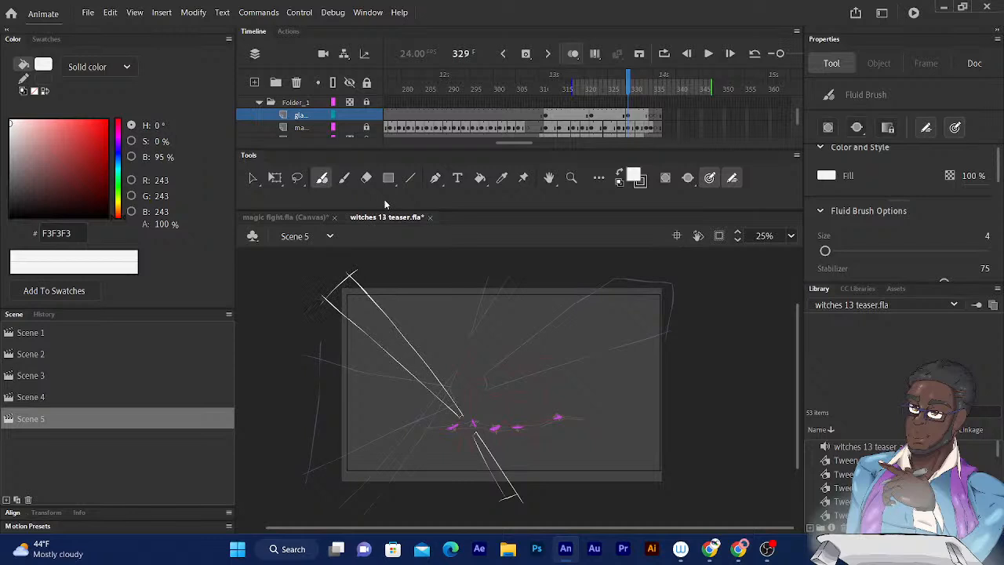
- Examine the onion-skinned beam outlines against the moving sparks by stepping between frames 322 and 333
{"action": "left_click", "coordinate": [628, 92]}
{"action": "key", "text": "comma"}
{"action": "key", "text": "comma"}
{"action": "key", "text": "comma"}
{"action": "key", "text": "comma"}
{"action": "key", "text": "comma"}
{"action": "key", "text": "comma"}
{"action": "key", "text": "comma"}
{"action": "key", "text": "comma"}
{"action": "key", "text": "comma"}
{"action": "key", "text": "comma"}
{"action": "key", "text": "comma"}
{"action": "key", "text": "comma"}
{"action": "key", "text": "comma"}
{"action": "key", "text": "comma"}
{"action": "key", "text": "comma"}
{"action": "key", "text": "comma"}
{"action": "key", "text": "comma"}
{"action": "key", "text": "comma"}
{"action": "key", "text": "comma"}
{"action": "key", "text": "comma"}
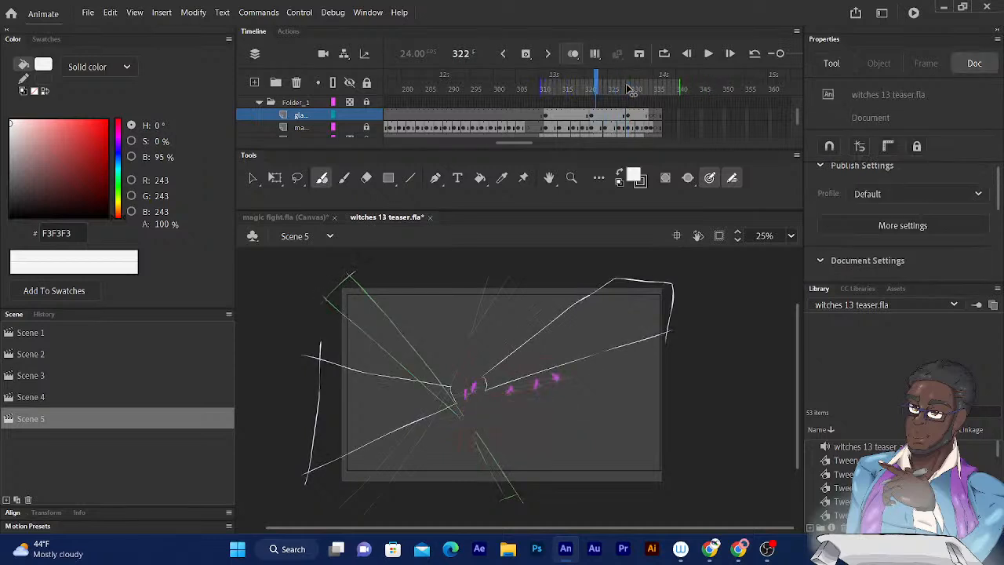
{"action": "key", "text": "period"}
{"action": "key", "text": "period"}
{"action": "key", "text": "period"}
{"action": "key", "text": "period"}
{"action": "key", "text": "period"}
{"action": "key", "text": "period"}
{"action": "key", "text": "period"}
{"action": "key", "text": "period"}
{"action": "key", "text": "period"}
{"action": "key", "text": "period"}
{"action": "key", "text": "period"}
{"action": "key", "text": "period"}
{"action": "key", "text": "period"}
{"action": "key", "text": "period"}
{"action": "key", "text": "period"}
{"action": "key", "text": "period"}
{"action": "key", "text": "period"}
{"action": "key", "text": "period"}
{"action": "key", "text": "period"}
{"action": "key", "text": "period"}
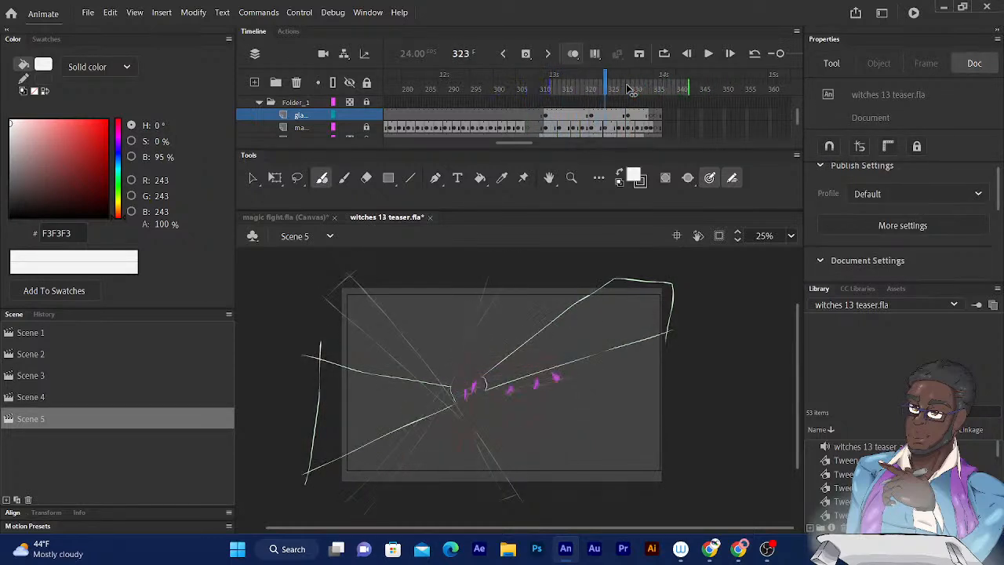
{"action": "key", "text": "period"}
{"action": "key", "text": "period"}
{"action": "key", "text": "period"}
{"action": "key", "text": "period"}
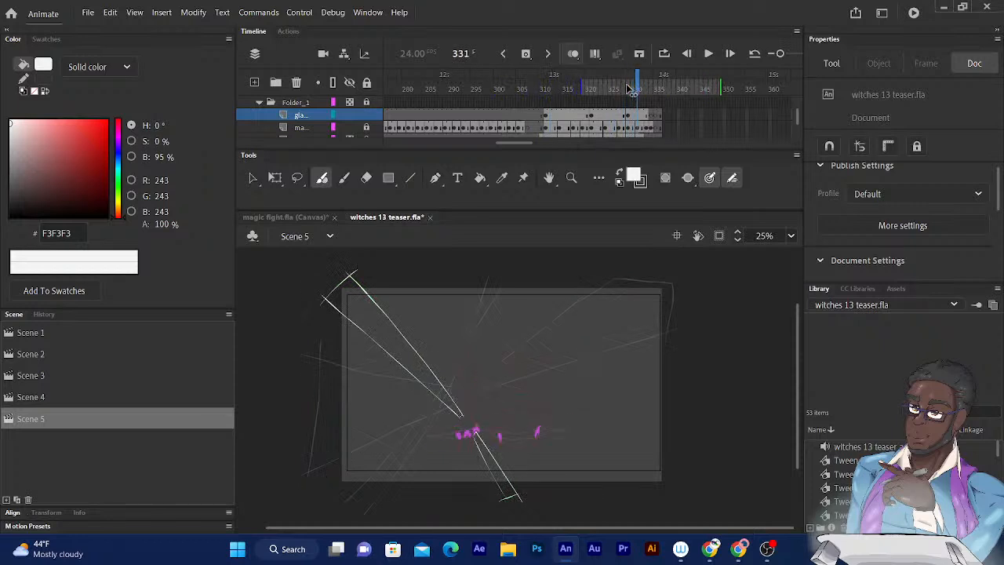
{"action": "key", "text": "period"}
{"action": "key", "text": "period"}
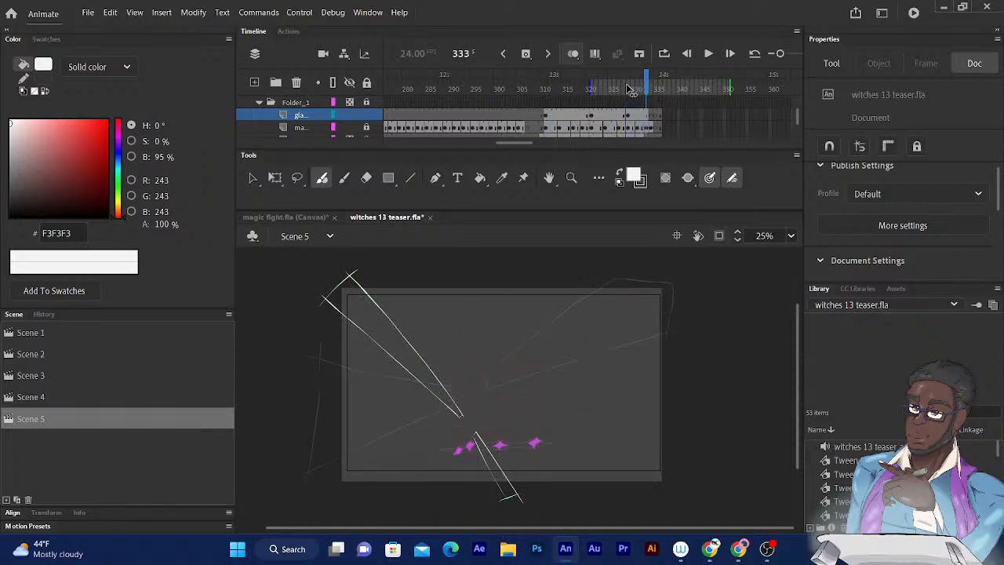
- Insert a blank keyframe at frame 333 on the gla... layer
{"action": "key", "text": "comma"}
{"action": "key", "text": "period"}
{"action": "left_click", "coordinate": [527, 53]}
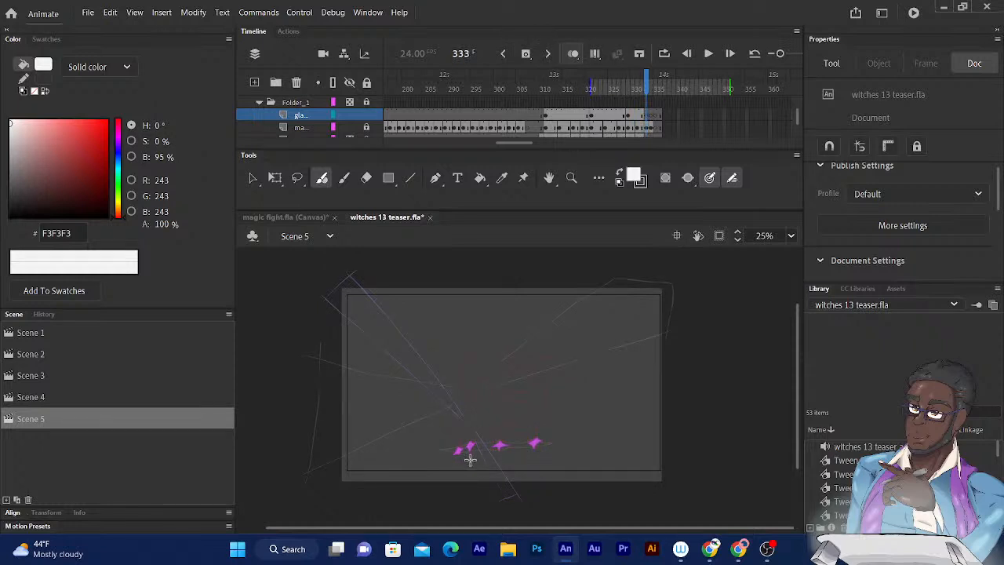
{"action": "left_click_drag", "start_coordinate": [469, 459], "coordinate": [481, 494]}
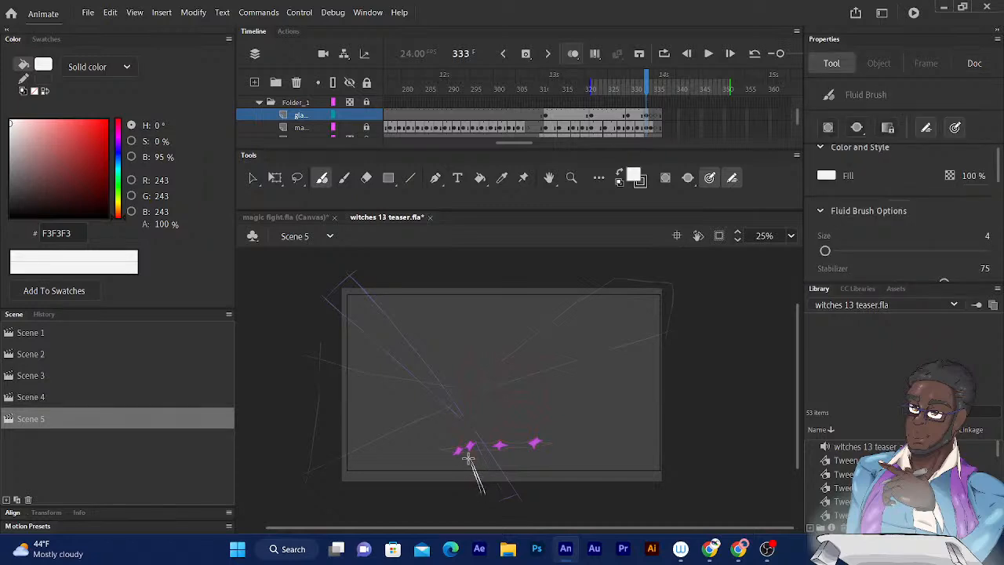
{"action": "scroll", "coordinate": [432, 362], "scroll_direction": "up", "scroll_amount": 2}
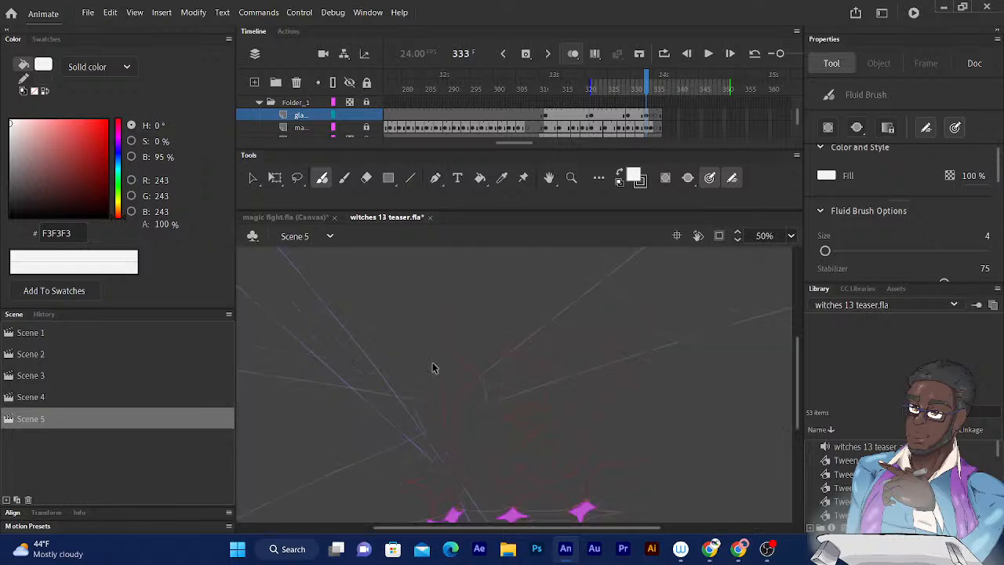
{"action": "scroll", "coordinate": [432, 363], "scroll_direction": "down", "scroll_amount": 8}
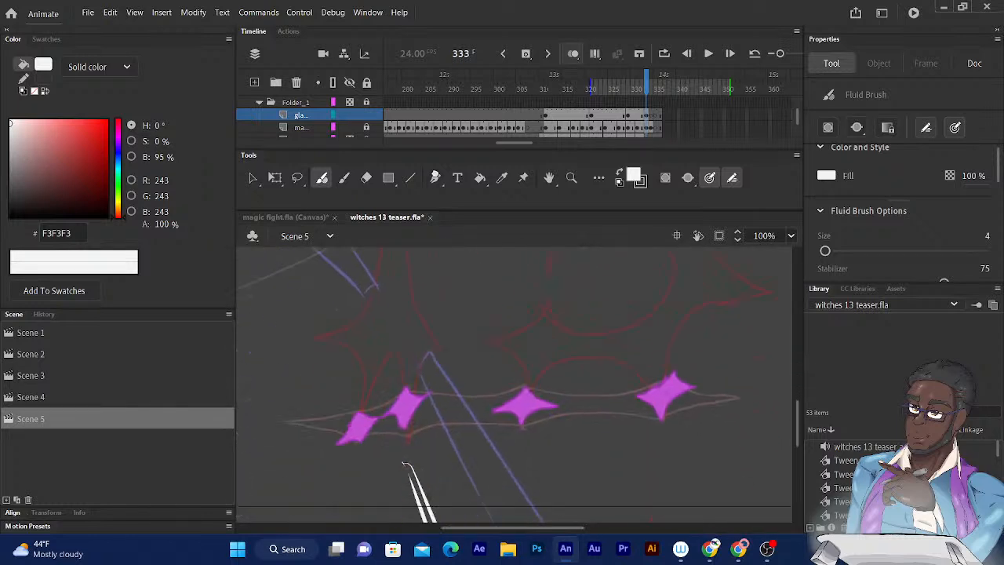
{"action": "scroll", "coordinate": [359, 278], "scroll_direction": "down", "scroll_amount": 1}
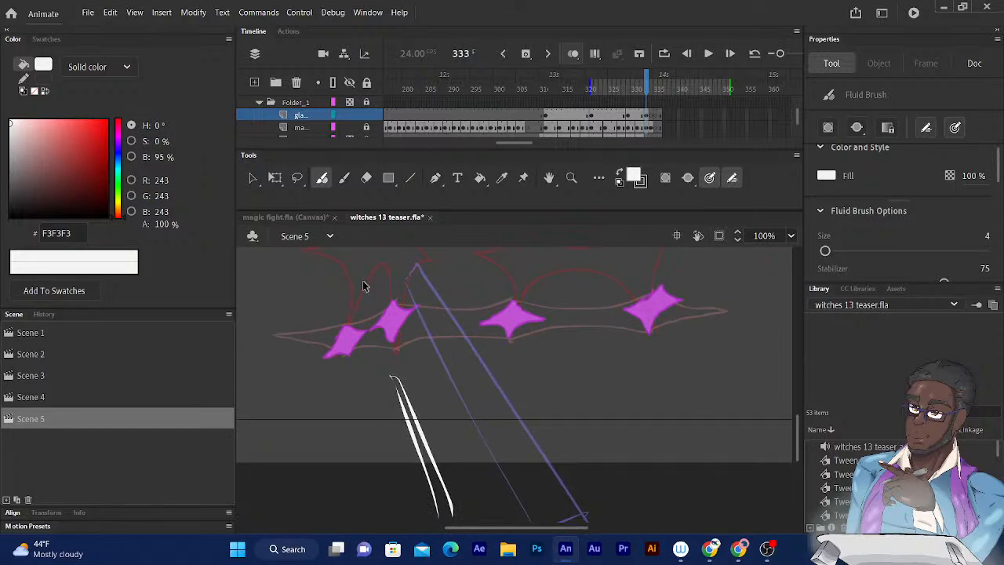
{"action": "key", "text": "ctrl+z"}
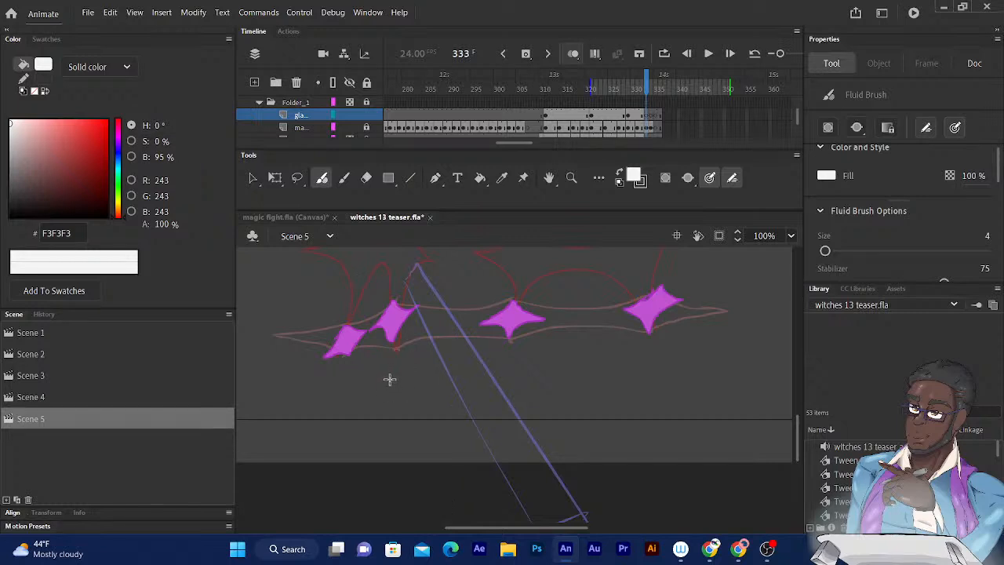
- Outline a short, narrow white beam running down from just below the two leftmost sparks on frame 333
{"action": "left_click_drag", "start_coordinate": [390, 380], "coordinate": [418, 468]}
{"action": "mouse_move", "coordinate": [389, 381]}
{"action": "left_mouse_down"}
{"action": "mouse_move", "coordinate": [428, 471]}
{"action": "mouse_move", "coordinate": [418, 471]}
{"action": "left_mouse_up"}
{"action": "left_click_drag", "start_coordinate": [353, 412], "coordinate": [390, 514]}
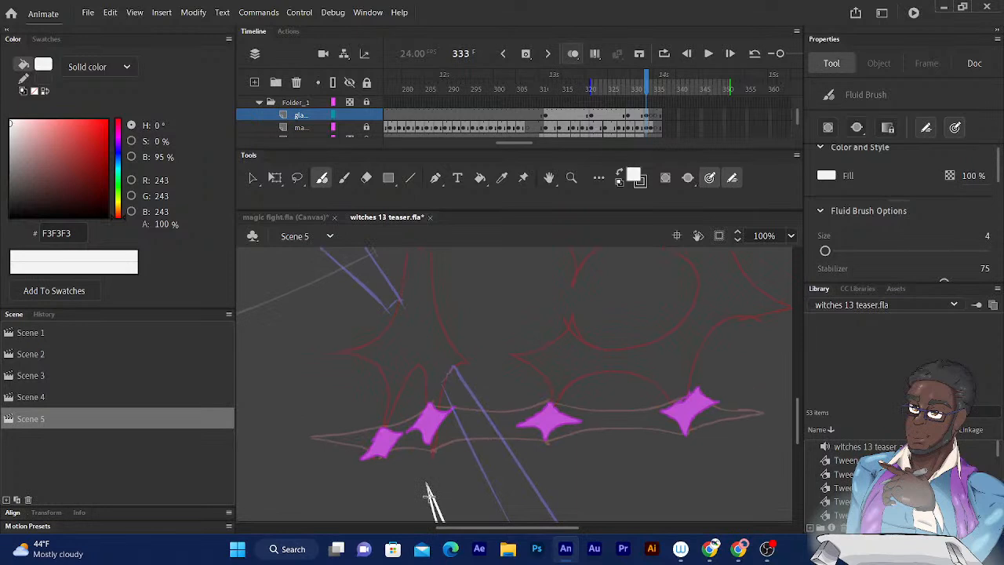
{"action": "left_click_drag", "start_coordinate": [375, 408], "coordinate": [384, 440]}
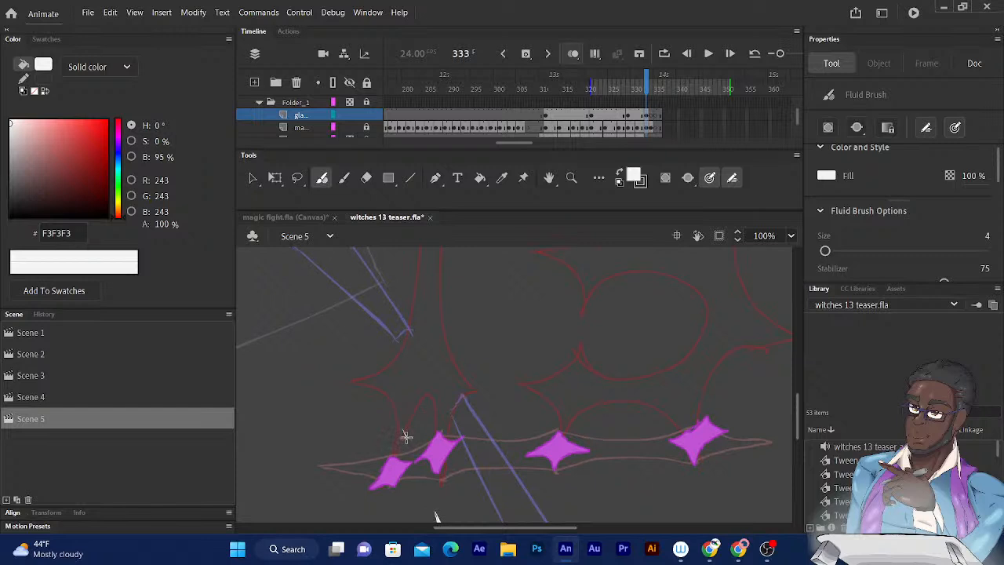
{"action": "left_click_drag", "start_coordinate": [406, 436], "coordinate": [352, 324]}
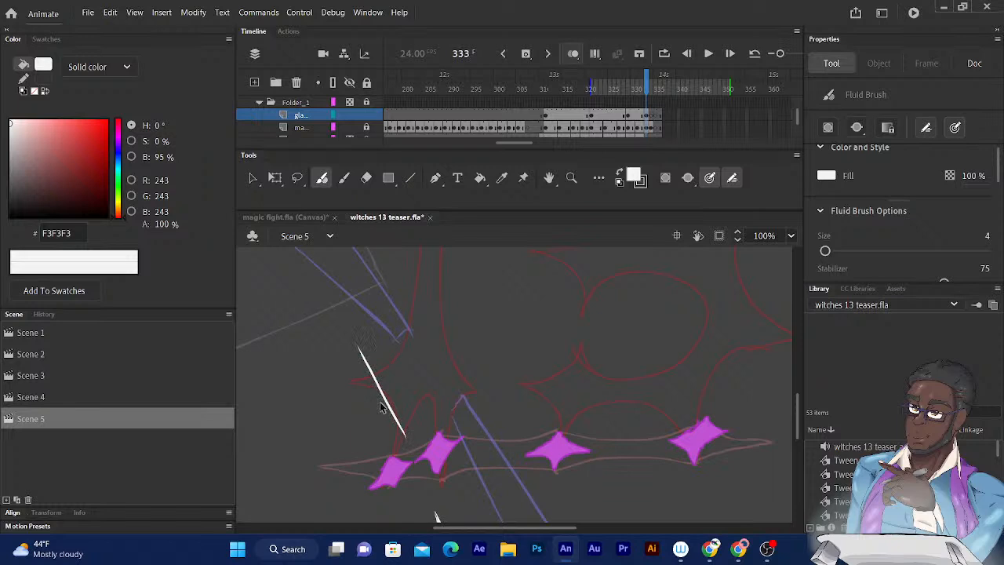
{"action": "key", "text": "ctrl+="}
{"action": "key", "text": "ctrl+minus"}
{"action": "key", "text": "ctrl+minus"}
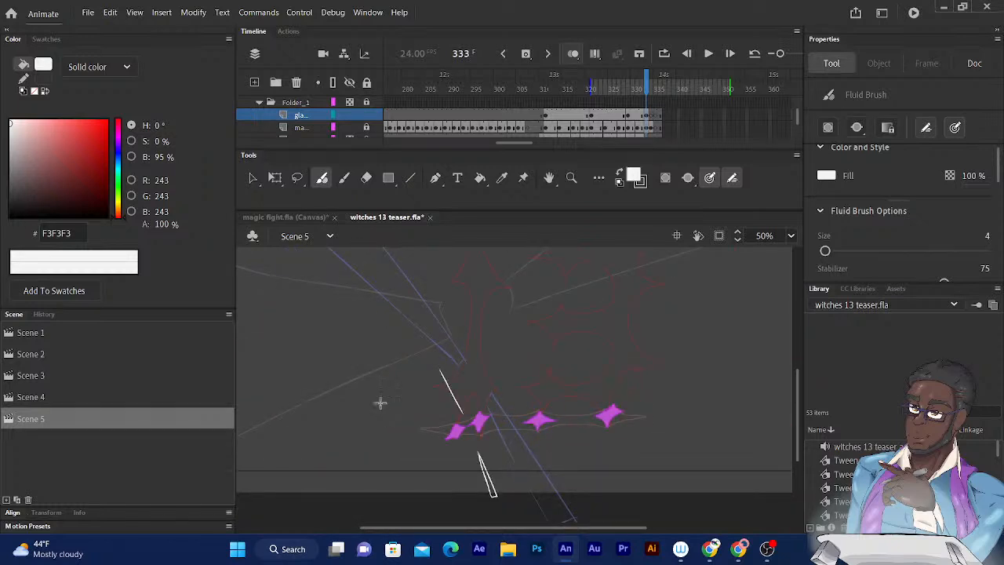
{"action": "mouse_move", "coordinate": [443, 391]}
{"action": "left_mouse_down"}
{"action": "mouse_move", "coordinate": [475, 466]}
{"action": "mouse_move", "coordinate": [367, 248]}
{"action": "left_mouse_up"}
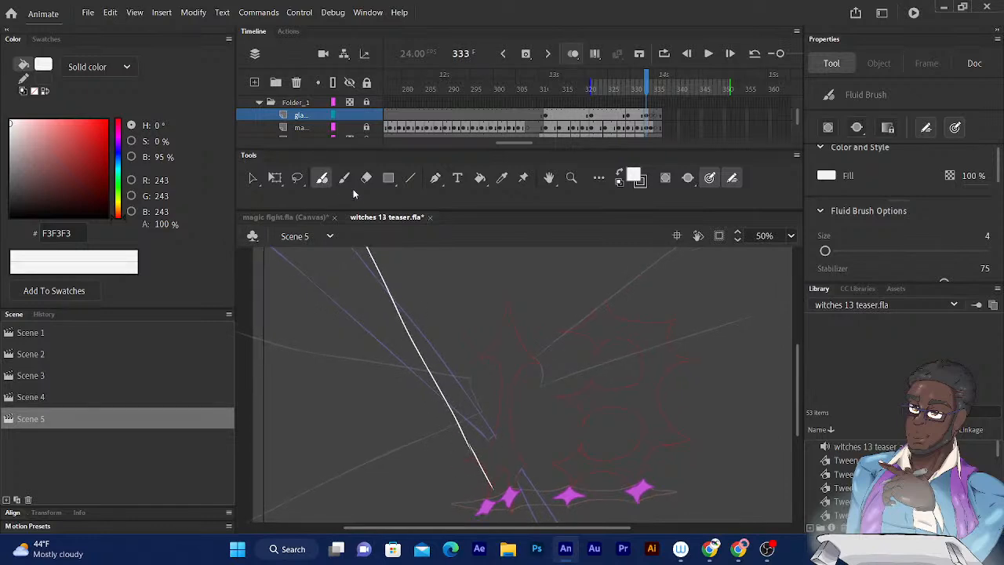
{"action": "key", "text": "ctrl+z"}
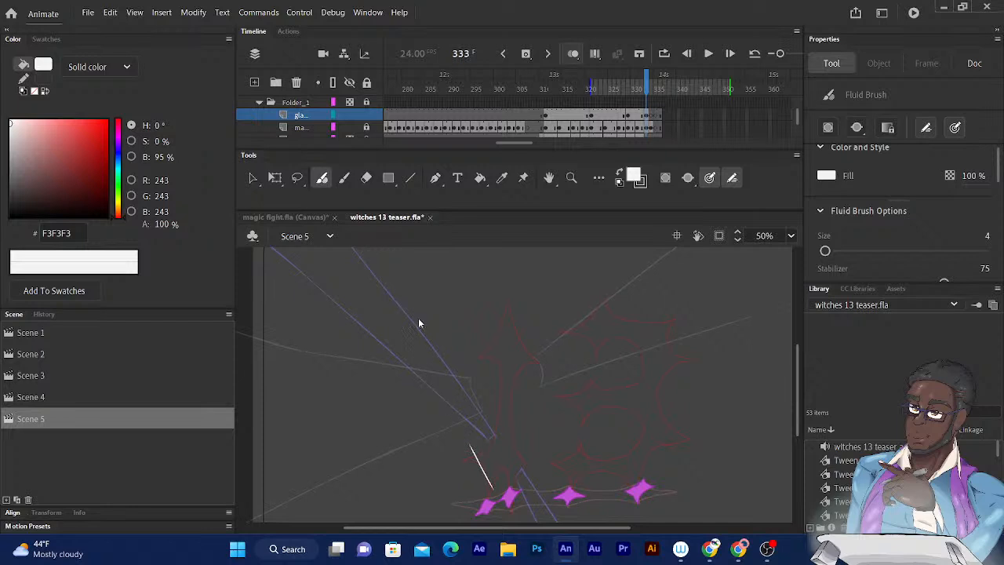
{"action": "key", "text": "ctrl+minus"}
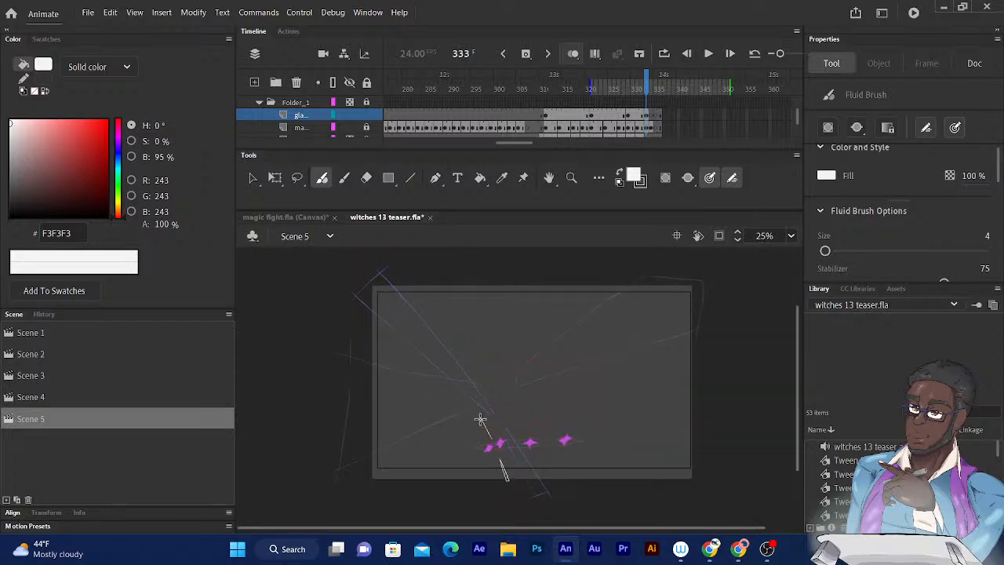
{"action": "left_click_drag", "start_coordinate": [483, 422], "coordinate": [388, 250]}
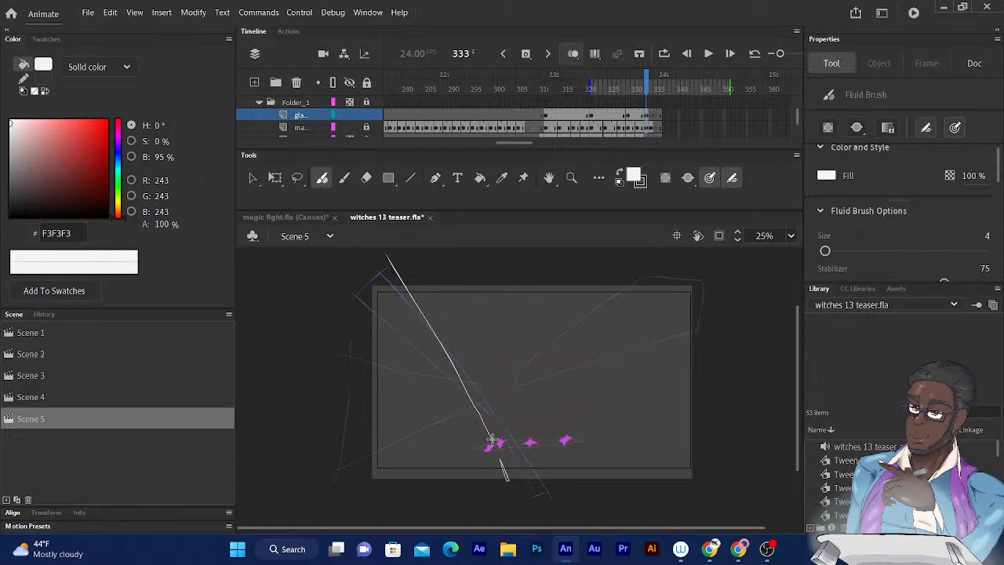
{"action": "mouse_move", "coordinate": [492, 437]}
{"action": "left_mouse_down"}
{"action": "mouse_move", "coordinate": [463, 367]}
{"action": "mouse_move", "coordinate": [388, 251]}
{"action": "left_mouse_up"}
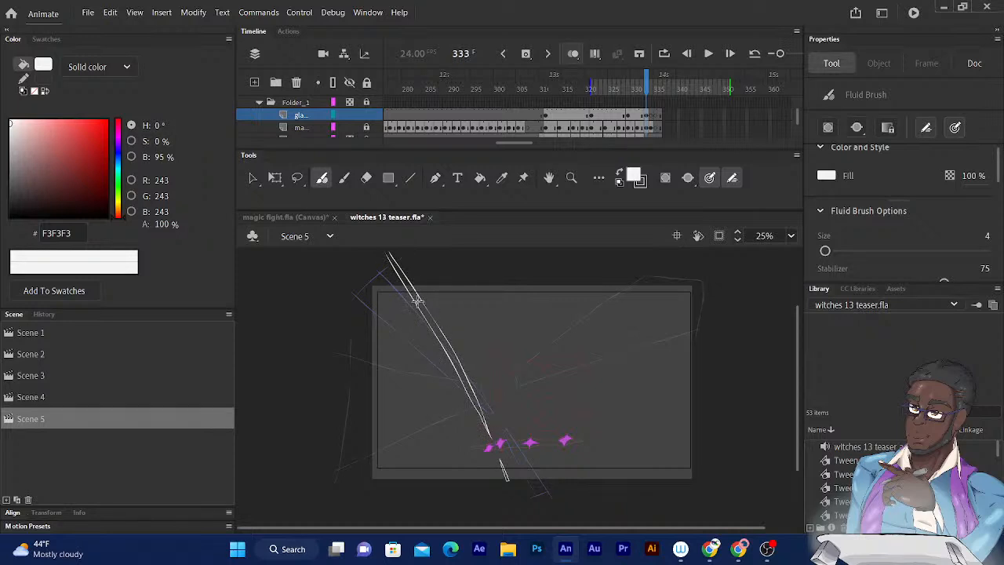
{"action": "key", "text": "ctrl+z"}
{"action": "key", "text": "ctrl+z"}
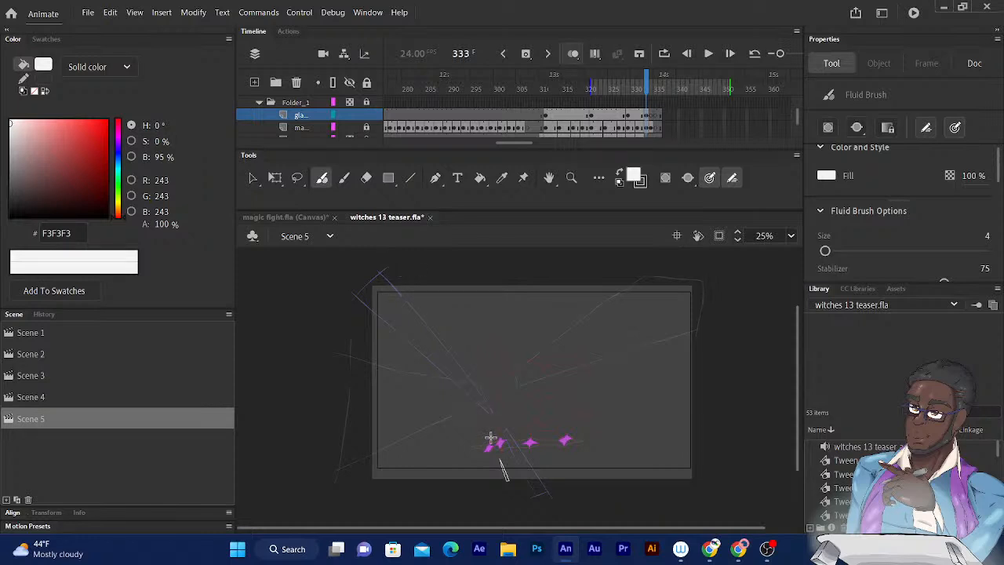
- Outline a long, thin white beam from the leftmost sparks to beyond the stage's upper-left edge on frame 333
{"action": "left_click_drag", "start_coordinate": [488, 439], "coordinate": [384, 248]}
{"action": "left_click_drag", "start_coordinate": [487, 424], "coordinate": [406, 264]}
{"action": "left_click_drag", "start_coordinate": [486, 433], "coordinate": [390, 264]}
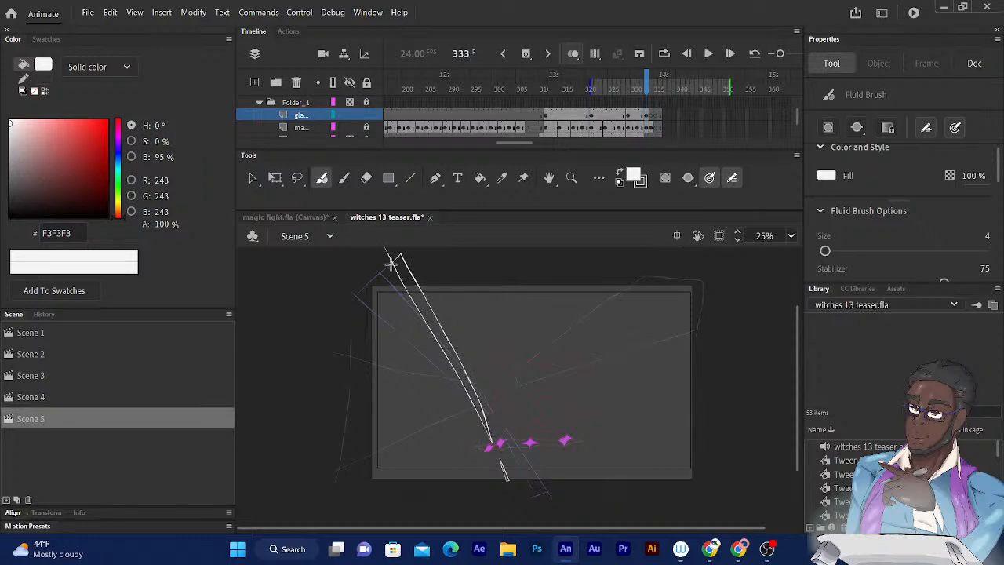
- Examine the sequence of beam outlines by stepping from the end of the spark animation back to frame 308
{"action": "left_click", "coordinate": [643, 91]}
{"action": "mouse_move", "coordinate": [645, 94]}
{"action": "left_mouse_down"}
{"action": "mouse_move", "coordinate": [603, 91]}
{"action": "mouse_move", "coordinate": [663, 91]}
{"action": "mouse_move", "coordinate": [645, 94]}
{"action": "left_mouse_up"}
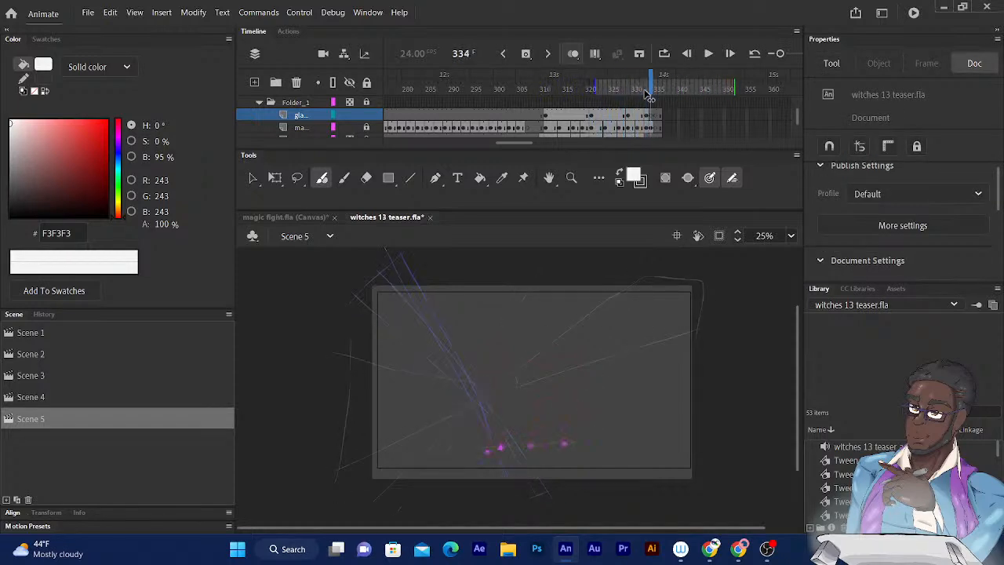
{"action": "key", "text": "period"}
{"action": "key", "text": "comma"}
{"action": "key", "text": "comma"}
{"action": "key", "text": "comma"}
{"action": "key", "text": "comma"}
{"action": "key", "text": "comma"}
{"action": "key", "text": "comma"}
{"action": "key", "text": "comma"}
{"action": "key", "text": "comma"}
{"action": "key", "text": "comma"}
{"action": "key", "text": "comma"}
{"action": "key", "text": "comma"}
{"action": "key", "text": "comma"}
{"action": "key", "text": "comma"}
{"action": "key", "text": "comma"}
{"action": "key", "text": "comma"}
{"action": "key", "text": "comma"}
{"action": "key", "text": "comma"}
{"action": "key", "text": "comma"}
{"action": "key", "text": "comma"}
{"action": "key", "text": "comma"}
{"action": "key", "text": "comma"}
{"action": "key", "text": "comma"}
{"action": "key", "text": "comma"}
{"action": "key", "text": "comma"}
{"action": "key", "text": "comma"}
{"action": "key", "text": "comma"}
{"action": "key", "text": "comma"}
{"action": "key", "text": "comma"}
{"action": "key", "text": "comma"}
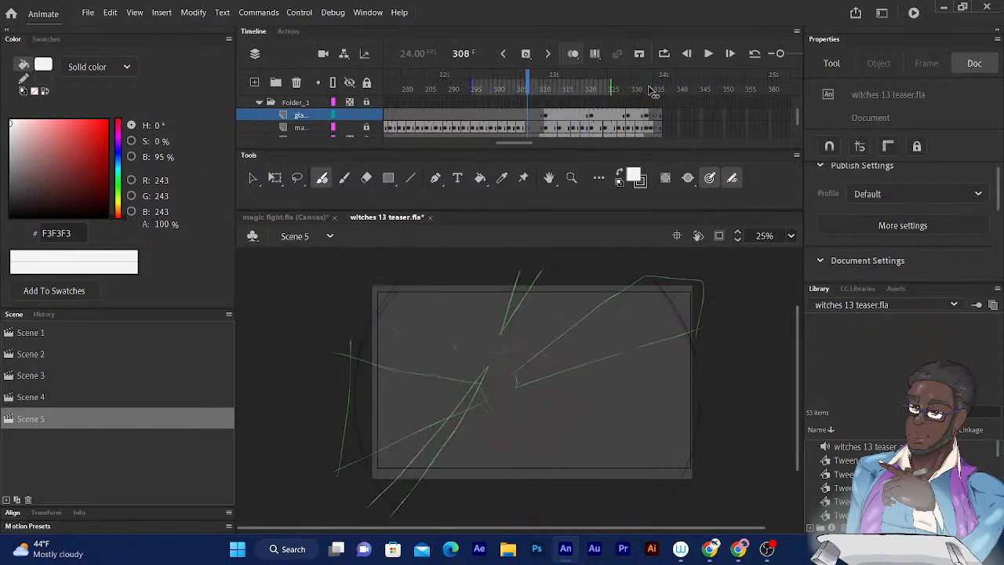
- Insert a blank keyframe at frame 314, between the beam drawings of frames 311 and 321
{"action": "key", "text": "period"}
{"action": "key", "text": "period"}
{"action": "key", "text": "period"}
{"action": "key", "text": "period"}
{"action": "key", "text": "period"}
{"action": "key", "text": "period"}
{"action": "key", "text": "period"}
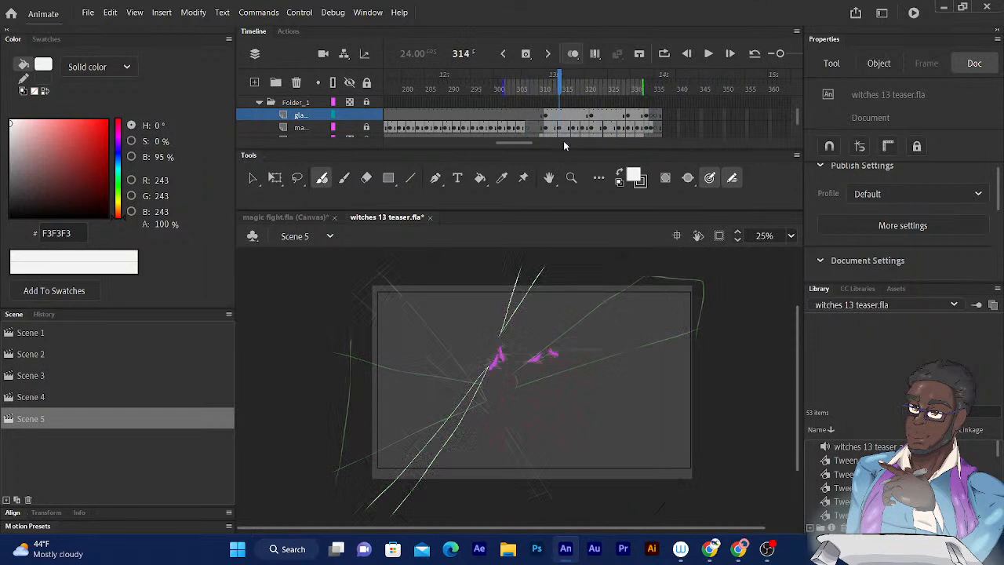
- Narrow the onion skin range to about four frames on either side of frame 317
{"action": "left_click", "coordinate": [564, 89]}
{"action": "key", "text": "period"}
{"action": "key", "text": "period"}
{"action": "key", "text": "period"}
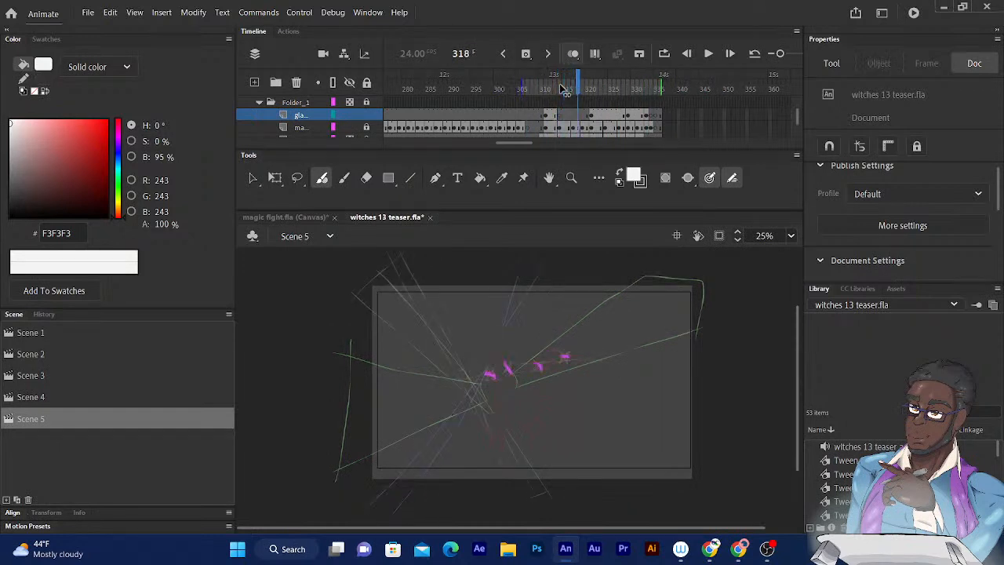
{"action": "key", "text": "comma"}
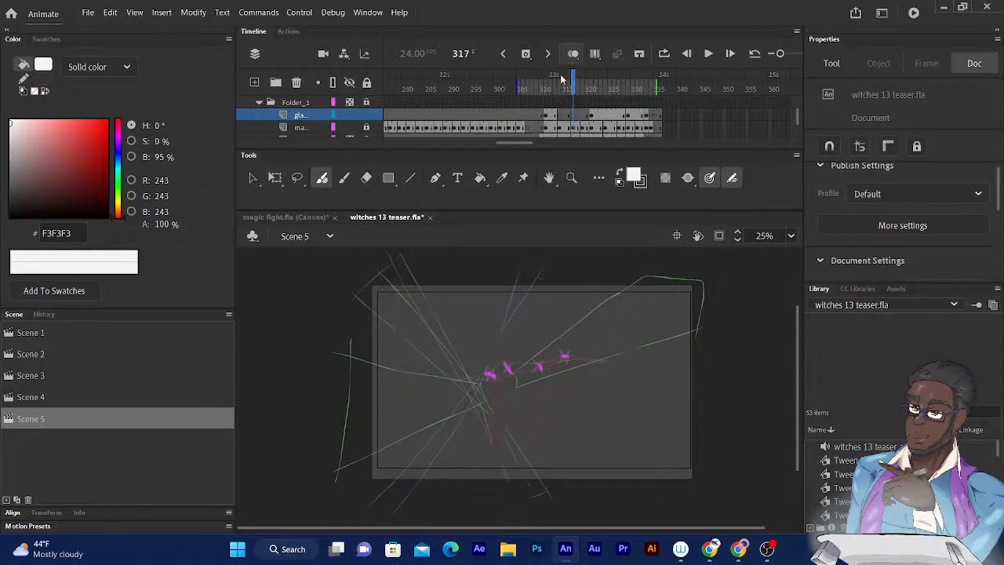
{"action": "left_click_drag", "start_coordinate": [573, 76], "coordinate": [582, 76]}
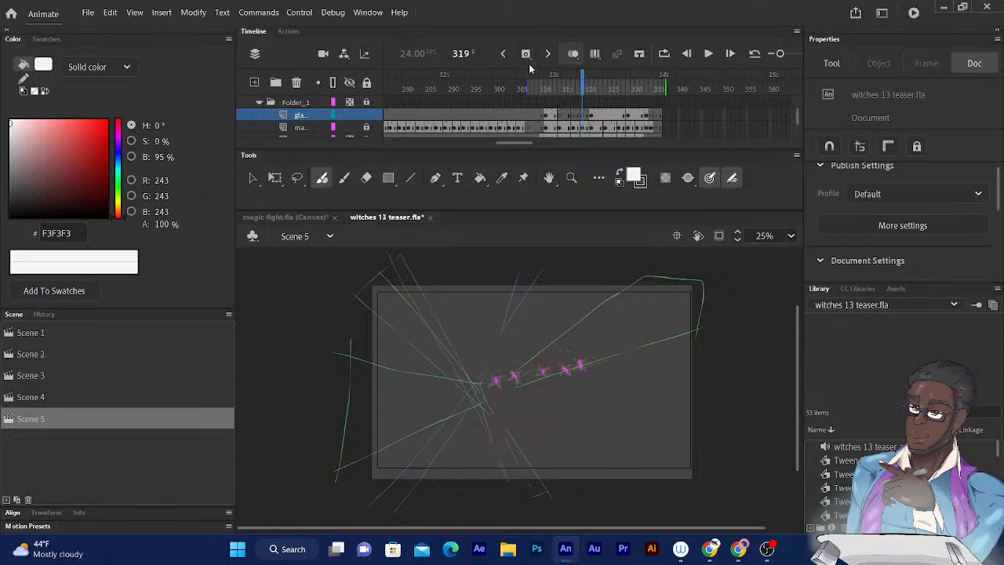
{"action": "key", "text": "comma"}
{"action": "key", "text": "comma"}
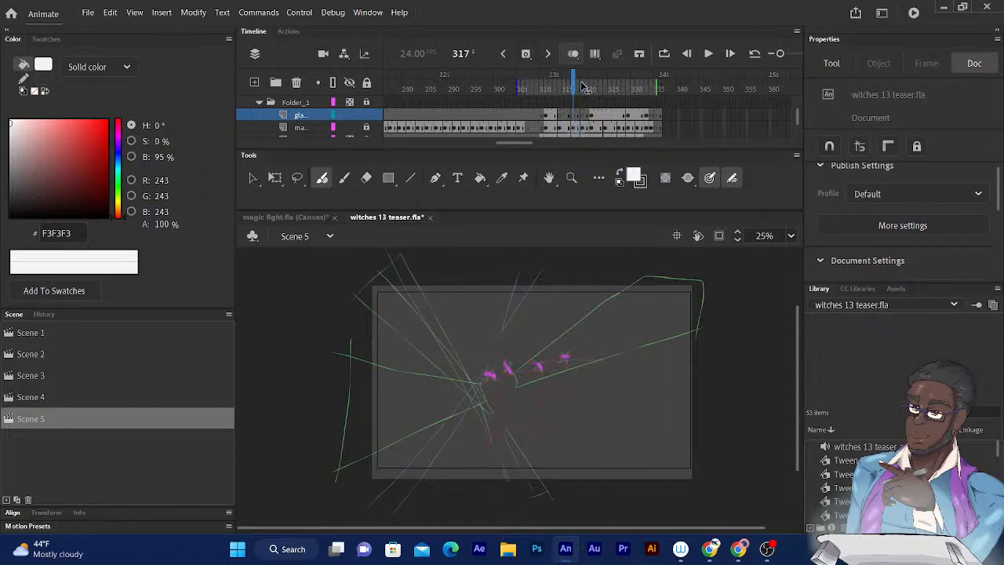
{"action": "left_click_drag", "start_coordinate": [656, 83], "coordinate": [592, 84]}
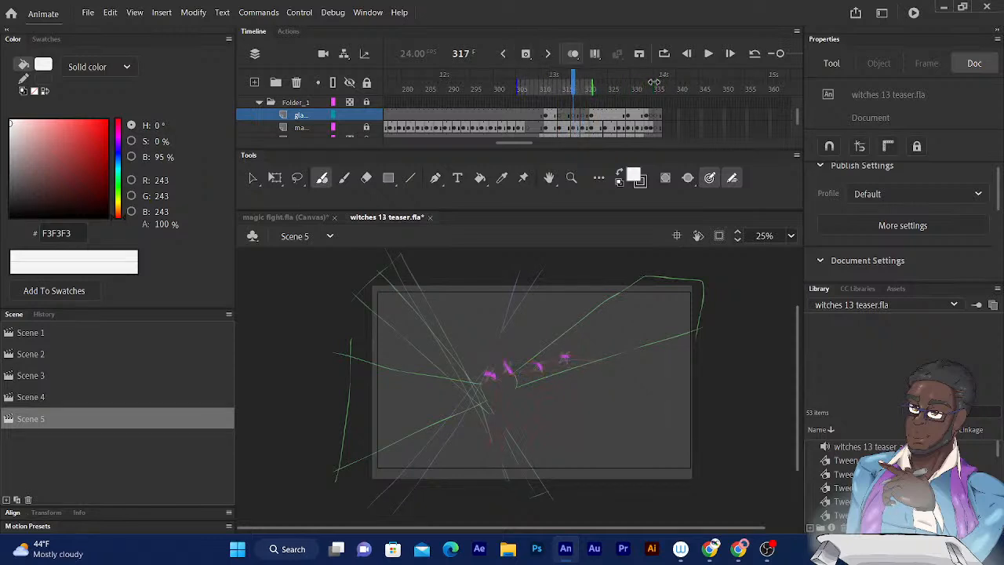
{"action": "left_click_drag", "start_coordinate": [518, 80], "coordinate": [550, 79]}
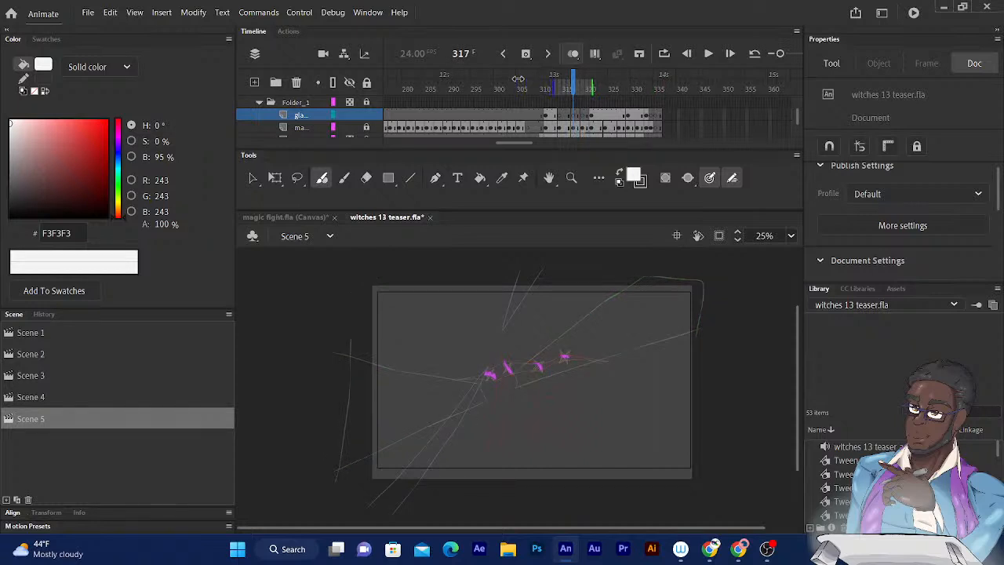
- Insert a blank keyframe on the gla... layer at frame 324, between the beam drawings of frames 321 and 329
{"action": "key", "text": "period"}
{"action": "key", "text": "period"}
{"action": "key", "text": "period"}
{"action": "key", "text": "period"}
{"action": "key", "text": "period"}
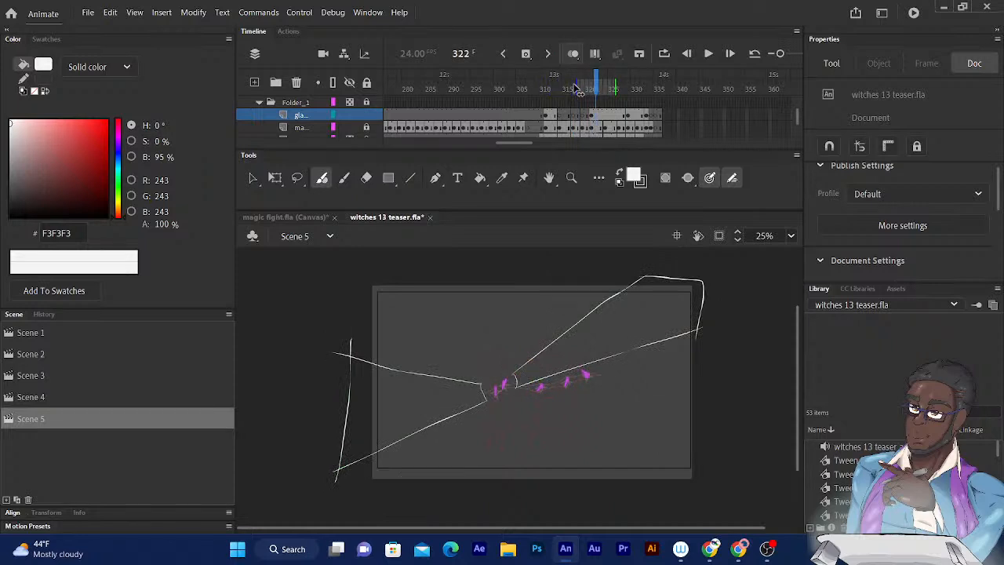
{"action": "key", "text": "period"}
{"action": "key", "text": "period"}
{"action": "key", "text": "period"}
{"action": "key", "text": "period"}
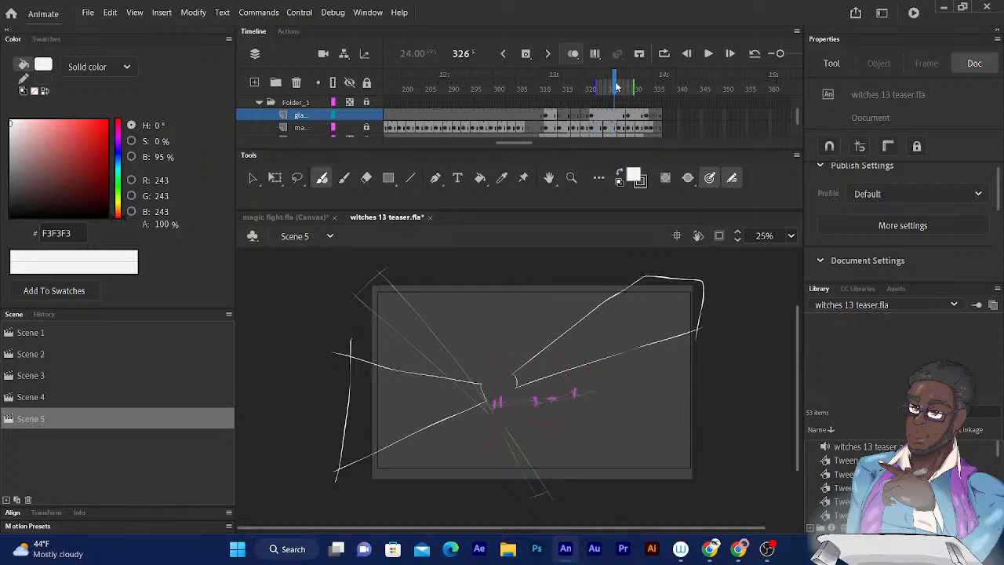
{"action": "key", "text": "comma"}
{"action": "key", "text": "comma"}
{"action": "key", "text": "comma"}
{"action": "key", "text": "period"}
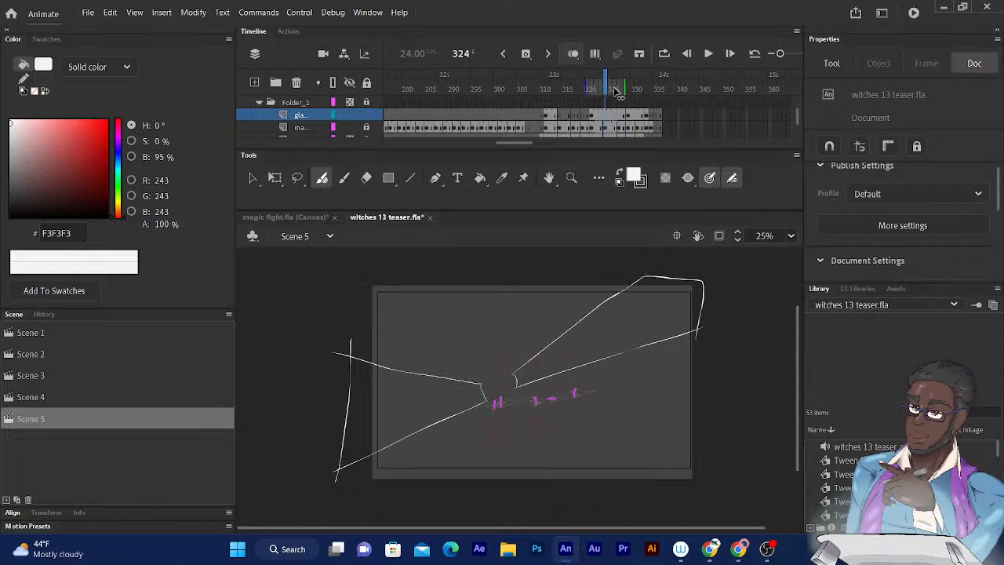
{"action": "left_click", "coordinate": [526, 54]}
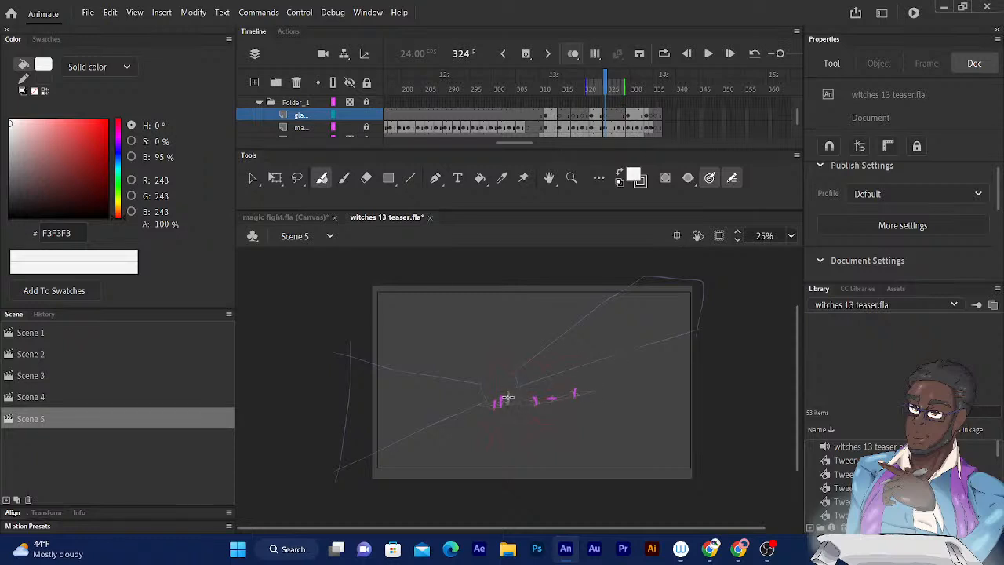
{"action": "left_click_drag", "start_coordinate": [507, 397], "coordinate": [486, 408]}
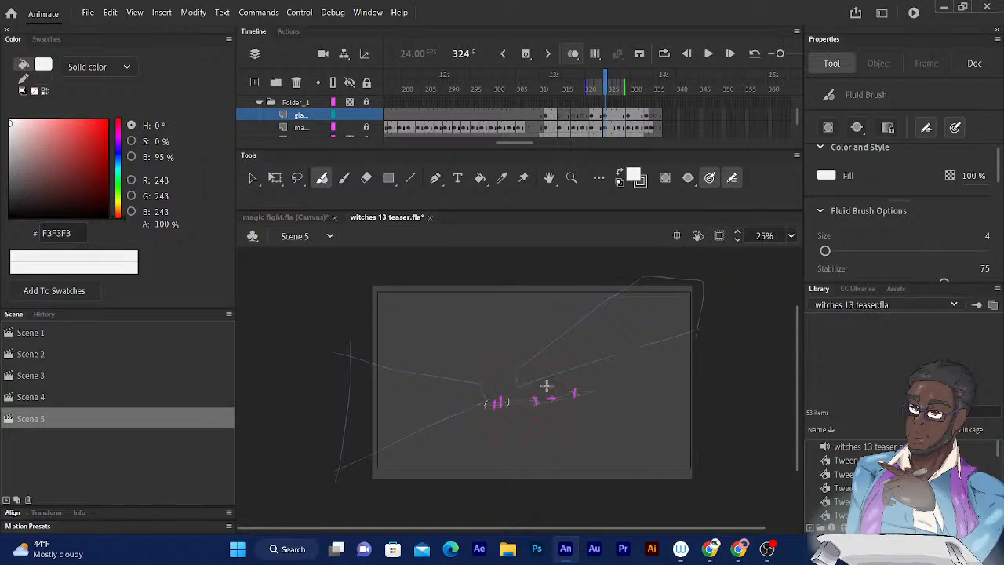
{"action": "key", "text": "ctrl+z"}
{"action": "key", "text": "ctrl+z"}
- Outline two wide white beams on frame 324, fanning left and right from arcs around the two leftmost sparks to beyond the stage's side edges
{"action": "mouse_move", "coordinate": [509, 395]}
{"action": "left_mouse_down"}
{"action": "mouse_move", "coordinate": [507, 408]}
{"action": "mouse_move", "coordinate": [484, 411]}
{"action": "mouse_move", "coordinate": [713, 311]}
{"action": "left_mouse_up"}
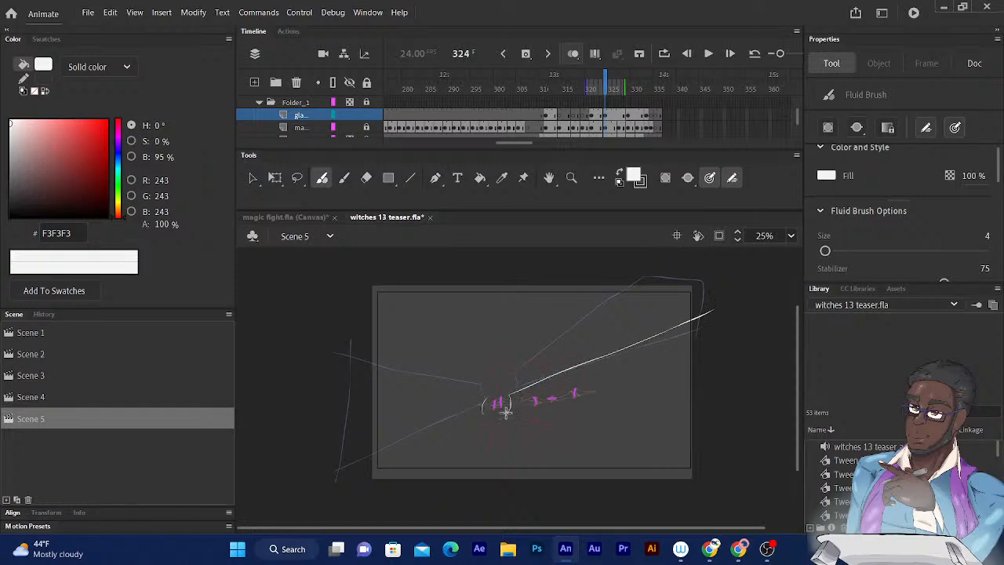
{"action": "left_click_drag", "start_coordinate": [507, 411], "coordinate": [710, 484]}
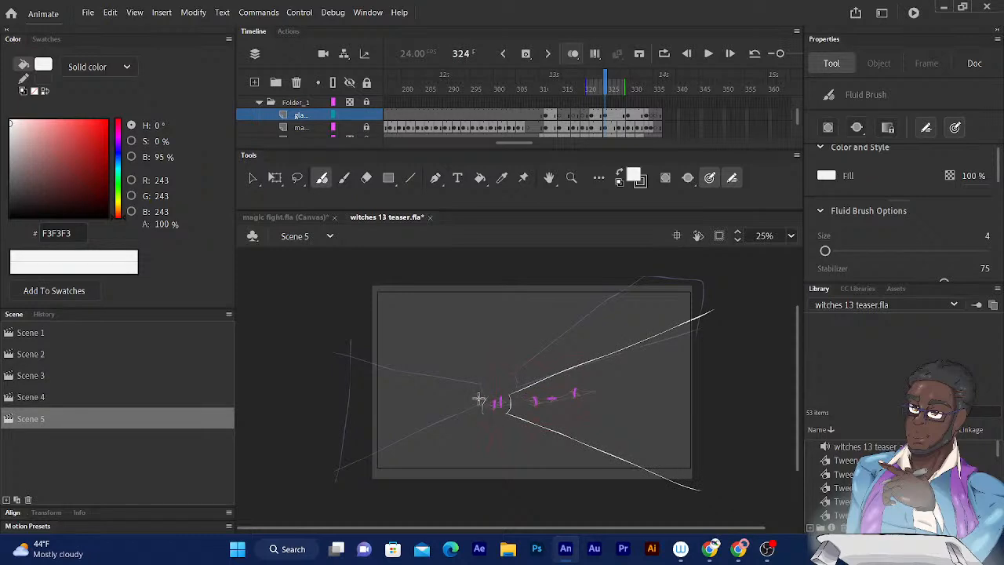
{"action": "left_click_drag", "start_coordinate": [485, 401], "coordinate": [350, 358]}
{"action": "key", "text": "ctrl+z"}
{"action": "left_click_drag", "start_coordinate": [484, 414], "coordinate": [339, 463]}
{"action": "mouse_move", "coordinate": [486, 401]}
{"action": "left_mouse_down"}
{"action": "mouse_move", "coordinate": [361, 322]}
{"action": "mouse_move", "coordinate": [351, 301]}
{"action": "left_mouse_up"}
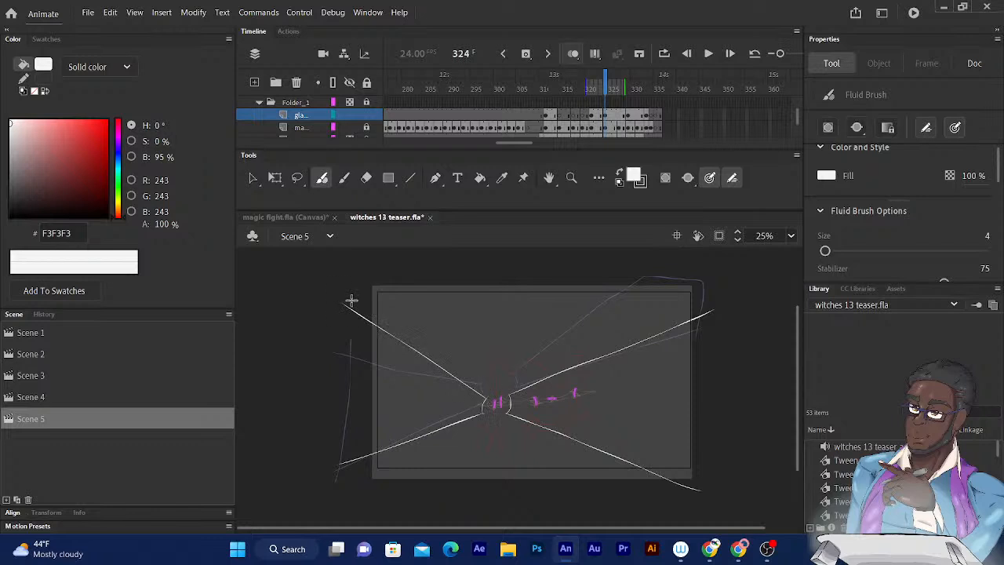
{"action": "left_click_drag", "start_coordinate": [343, 475], "coordinate": [358, 299]}
{"action": "left_click_drag", "start_coordinate": [693, 502], "coordinate": [711, 291]}
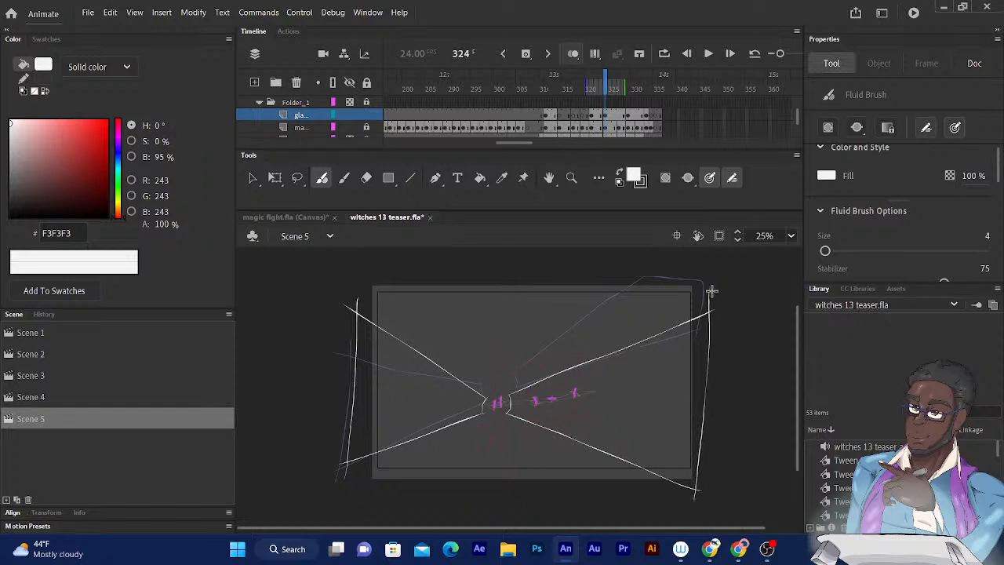
- Insert a blank keyframe on the gla... layer at frame 327, after the wide beams of frame 324
{"action": "key", "text": "period"}
{"action": "key", "text": "period"}
{"action": "key", "text": "period"}
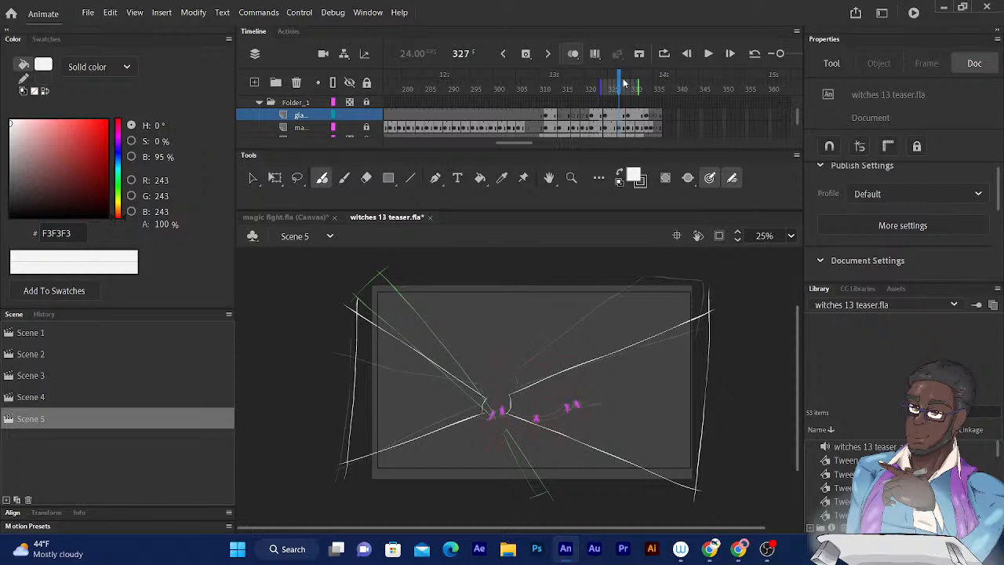
{"action": "left_click", "coordinate": [526, 53]}
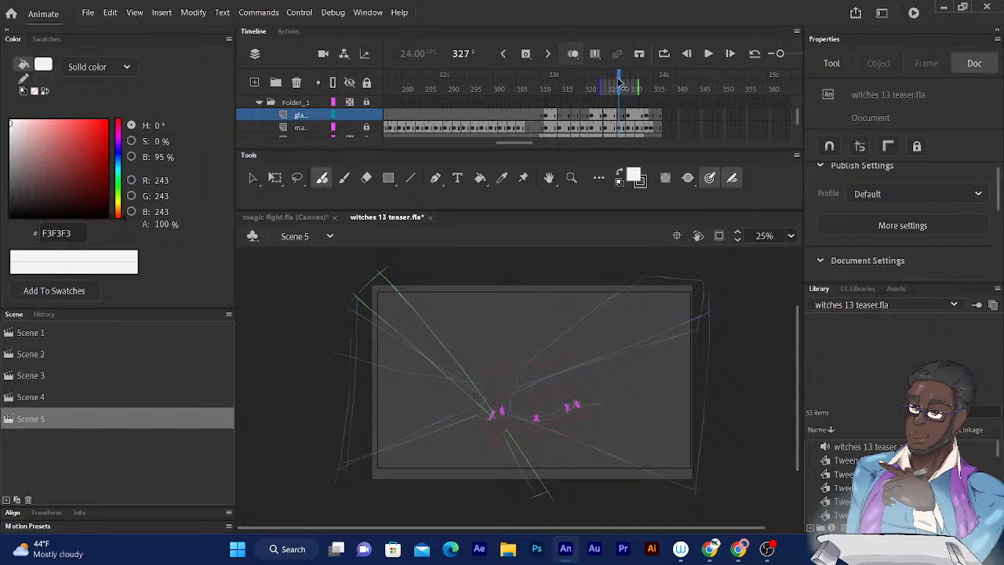
- Examine the sequence of beam outlines and sparks by stepping from frame 314 toward the end of the animation
{"action": "left_click_drag", "start_coordinate": [618, 82], "coordinate": [582, 81]}
{"action": "key", "text": "comma"}
{"action": "key", "text": "comma"}
{"action": "key", "text": "comma"}
{"action": "key", "text": "comma"}
{"action": "key", "text": "comma"}
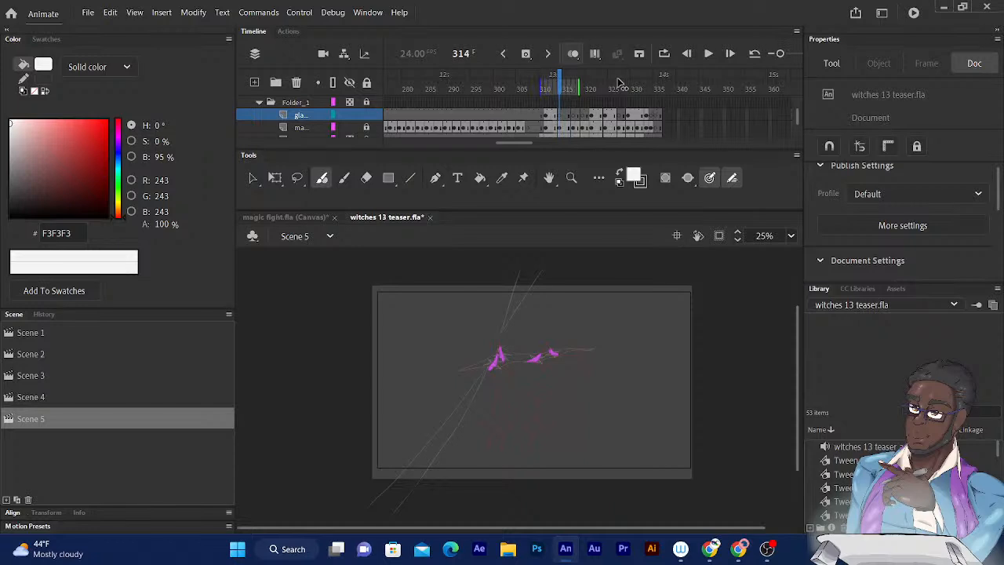
{"action": "key", "text": "period"}
{"action": "key", "text": "period"}
{"action": "key", "text": "period"}
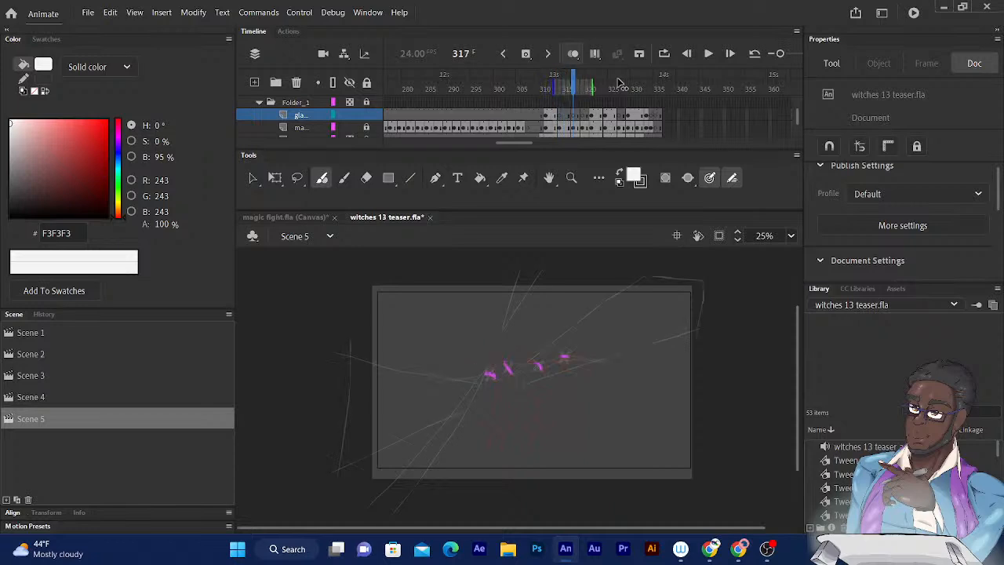
{"action": "key", "text": "period"}
{"action": "key", "text": "period"}
{"action": "key", "text": "period"}
{"action": "key", "text": "period"}
{"action": "key", "text": "period"}
{"action": "key", "text": "period"}
{"action": "key", "text": "period"}
{"action": "key", "text": "period"}
{"action": "key", "text": "period"}
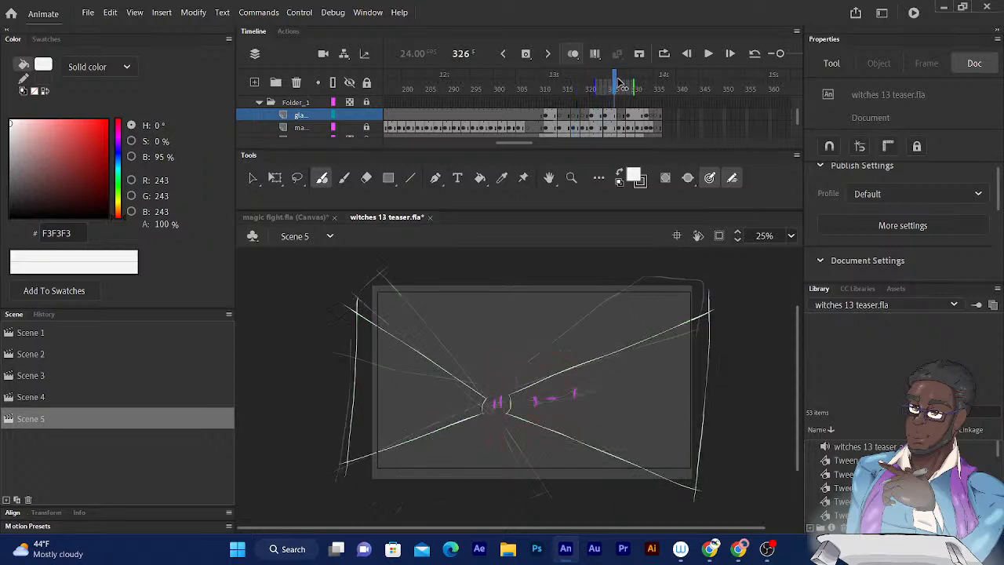
{"action": "key", "text": "period"}
{"action": "key", "text": "period"}
{"action": "key", "text": "period"}
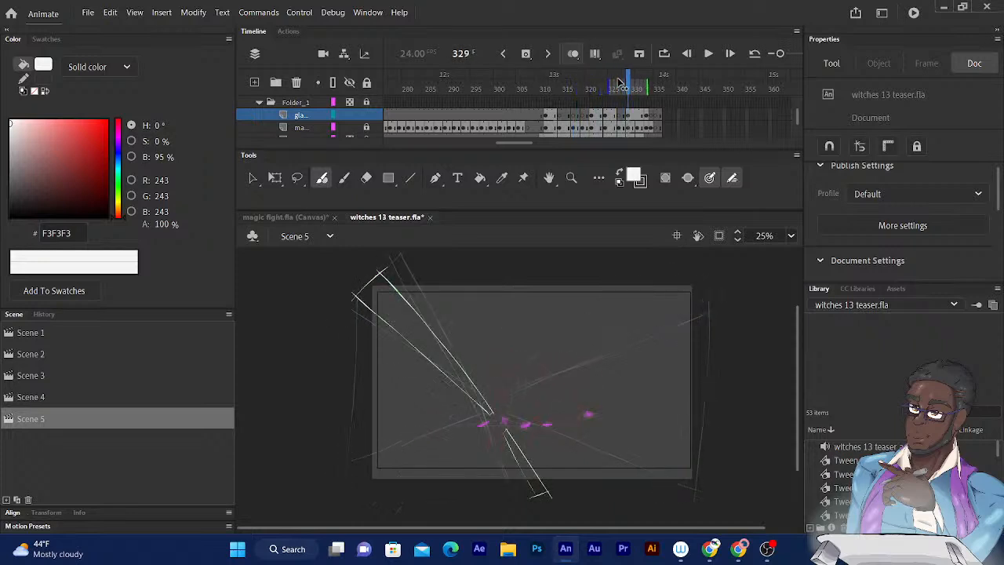
{"action": "key", "text": "period"}
{"action": "key", "text": "period"}
{"action": "key", "text": "period"}
{"action": "key", "text": "period"}
{"action": "key", "text": "period"}
{"action": "key", "text": "period"}
- Insert a blank keyframe on the gla... layer between the beam drawings of frames 329 and 333
{"action": "key", "text": "comma"}
{"action": "key", "text": "comma"}
{"action": "key", "text": "comma"}
{"action": "key", "text": "comma"}
{"action": "key", "text": "comma"}
{"action": "key", "text": "period"}
{"action": "left_click", "coordinate": [527, 55]}
- Return to frame 326 and enlarge the view of the sparks to 50%
{"action": "mouse_move", "coordinate": [640, 81]}
{"action": "left_mouse_down"}
{"action": "mouse_move", "coordinate": [600, 82]}
{"action": "mouse_move", "coordinate": [615, 84]}
{"action": "left_mouse_up"}
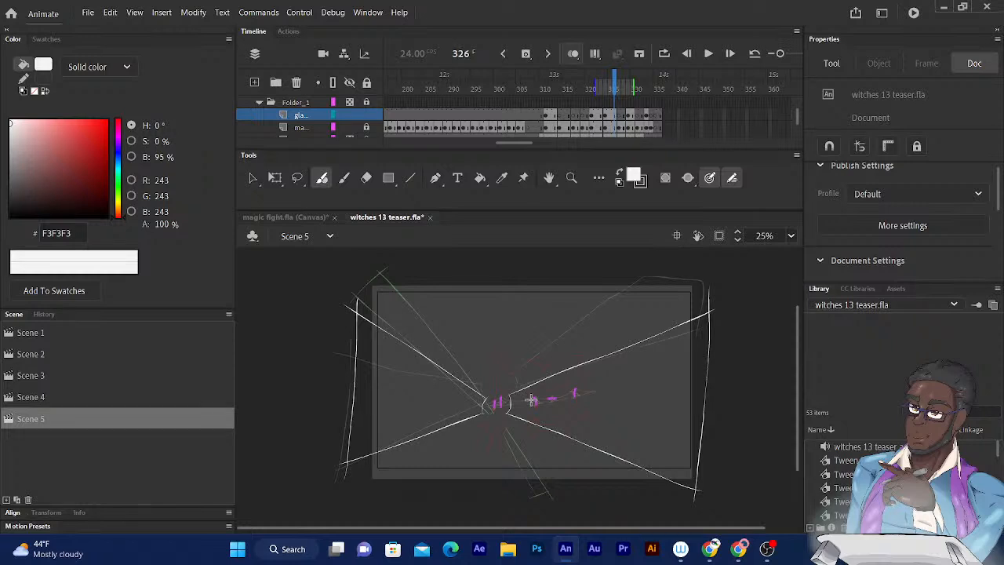
{"action": "scroll", "coordinate": [532, 400], "scroll_direction": "up", "scroll_amount": 2}
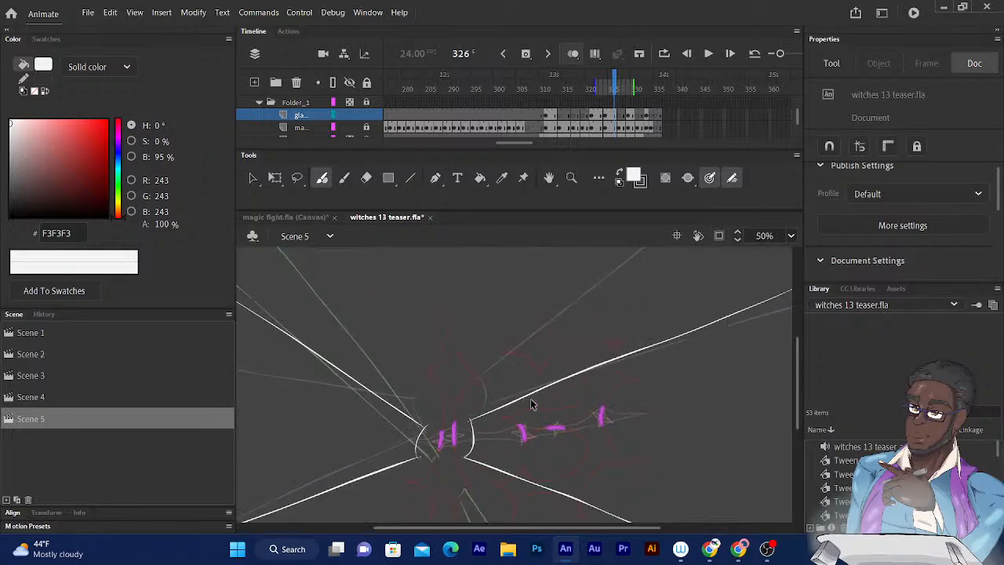